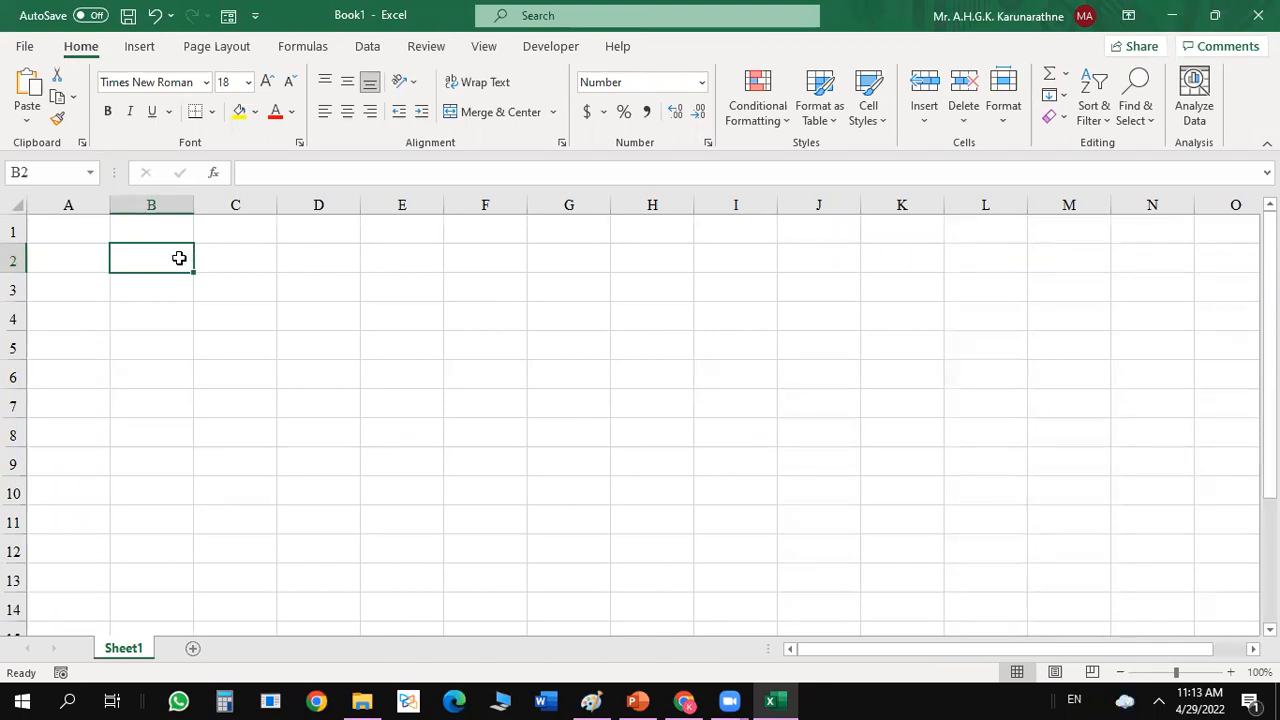
Enter the table headings Year, NCF, DF and PV in cells B2 through E2.
text(Year)
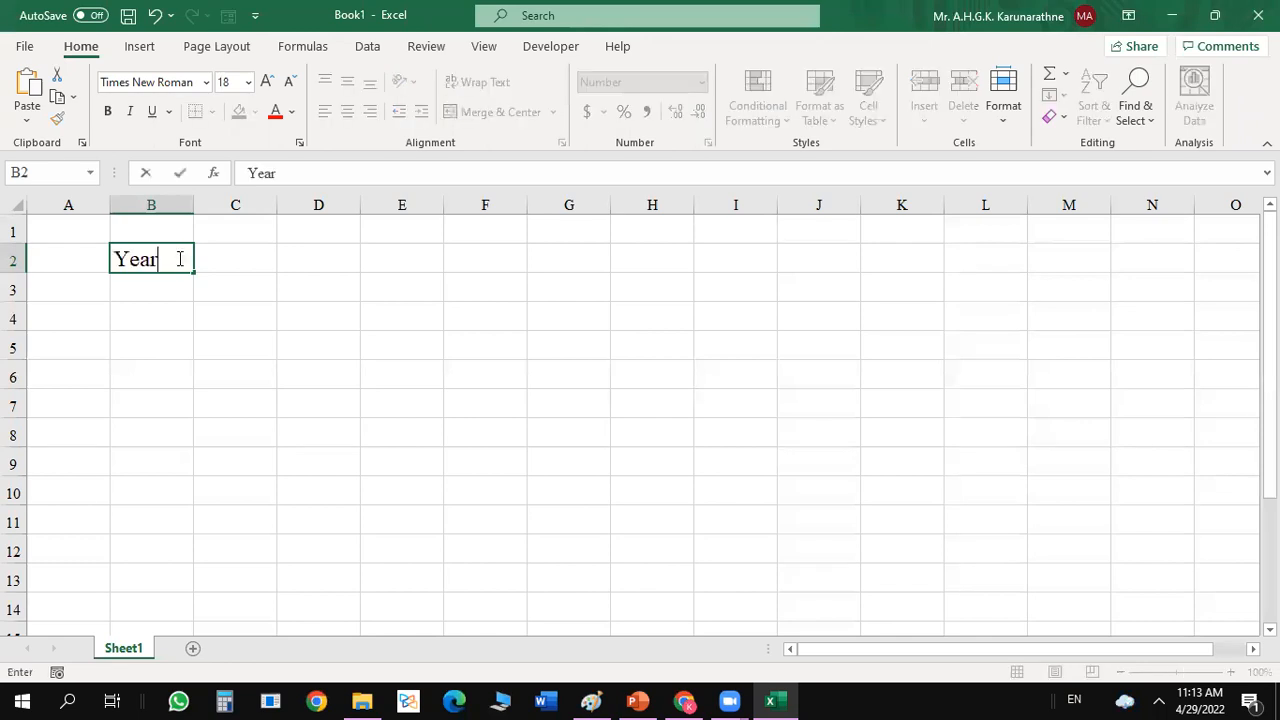
key(Tab)
text(NCF)
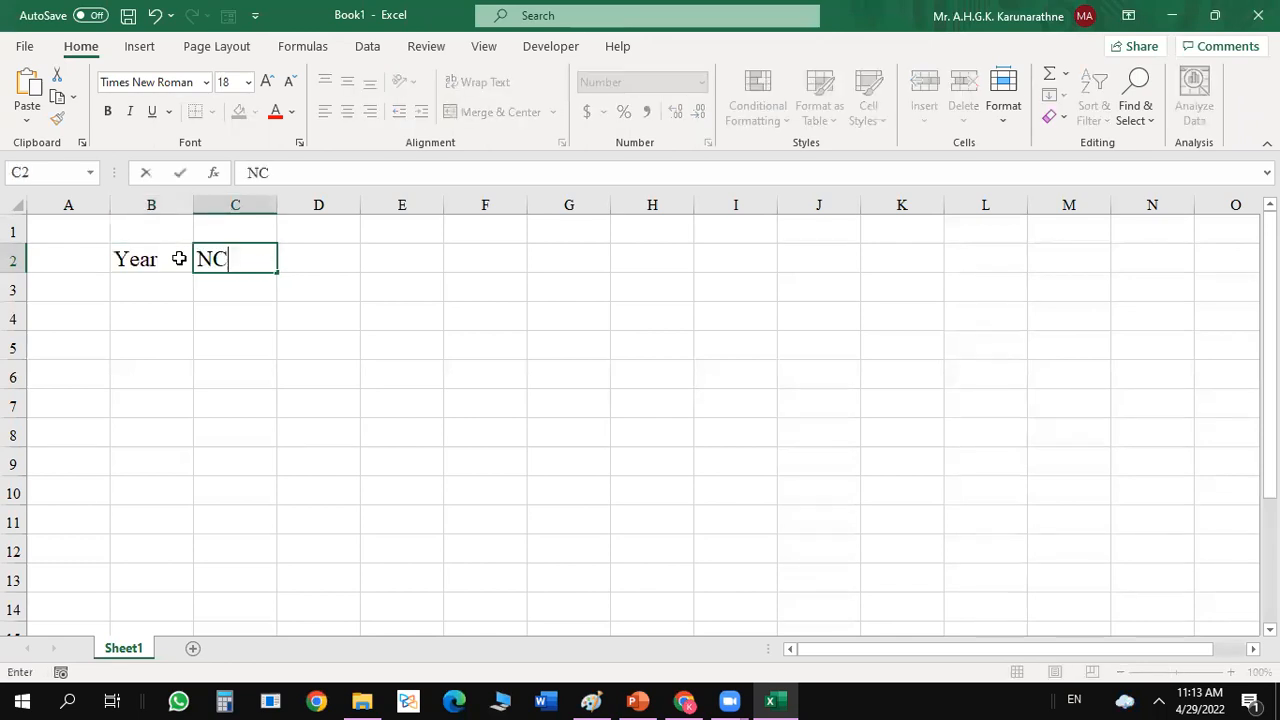
key(Tab)
text(DF)
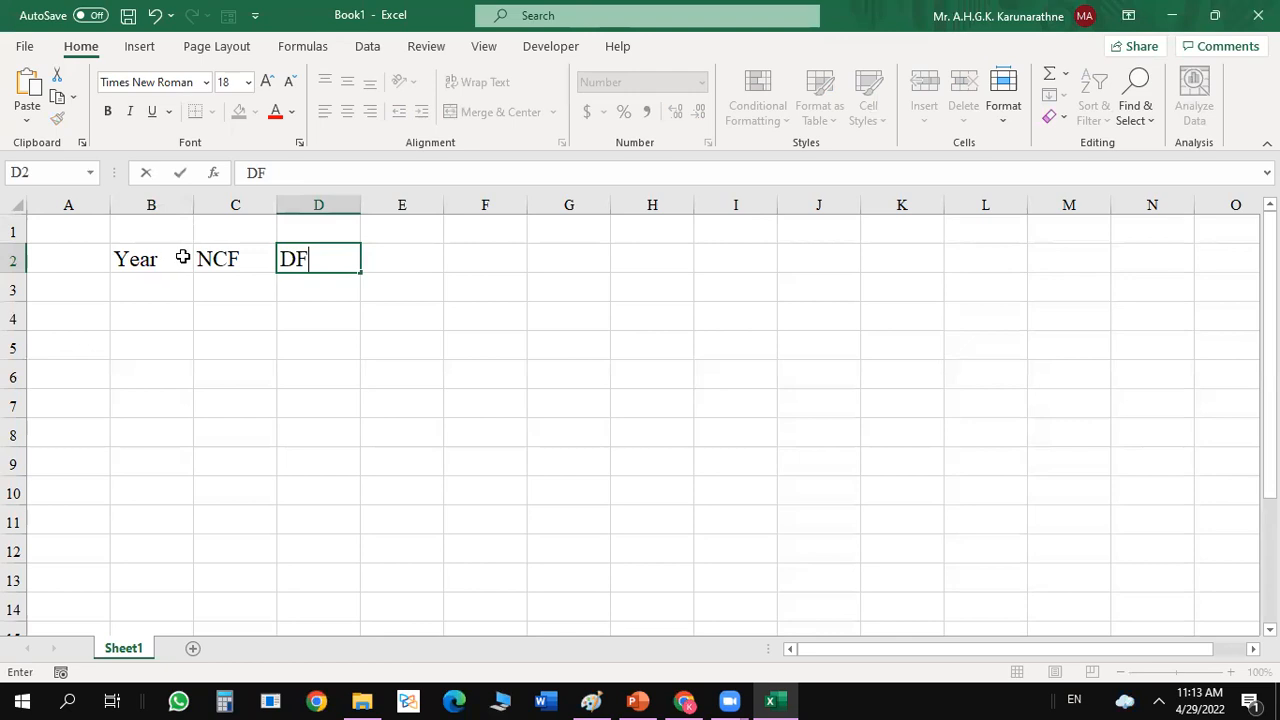
key(Tab)
text(PV)
key(Down)
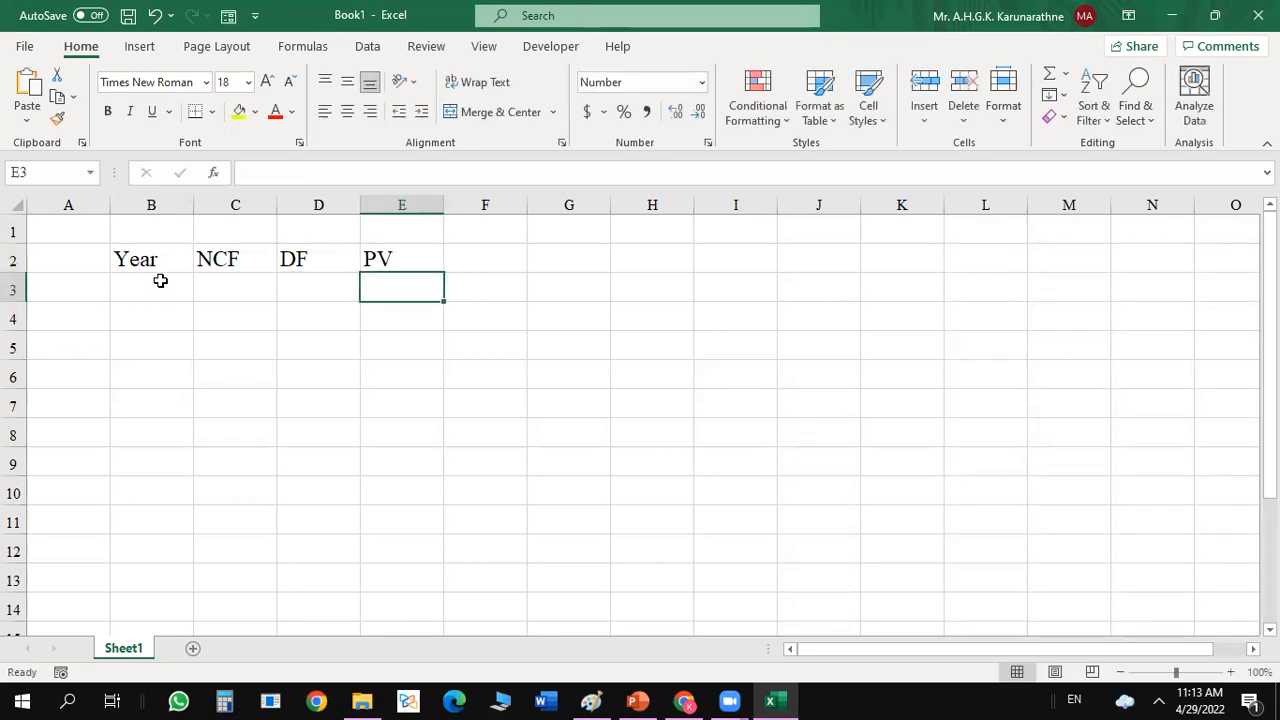
Enter the years 0, 1, 2 and 3 in cells B3 through B6 under the Year heading.
click(152, 287)
text(2)
key(BackSpace)
text(0.)
key(BackSpace)
key(Return)
text(1)
key(Return)
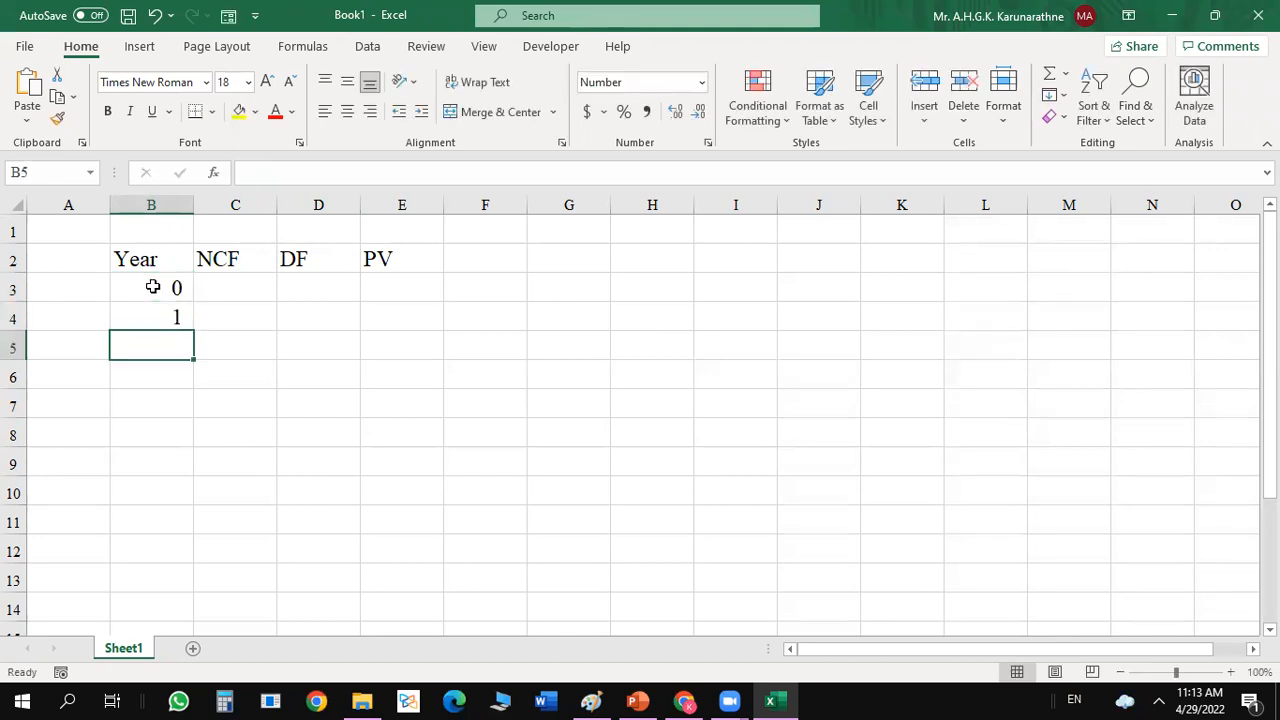
text(2)
key(Return)
text(3)
key(Return)
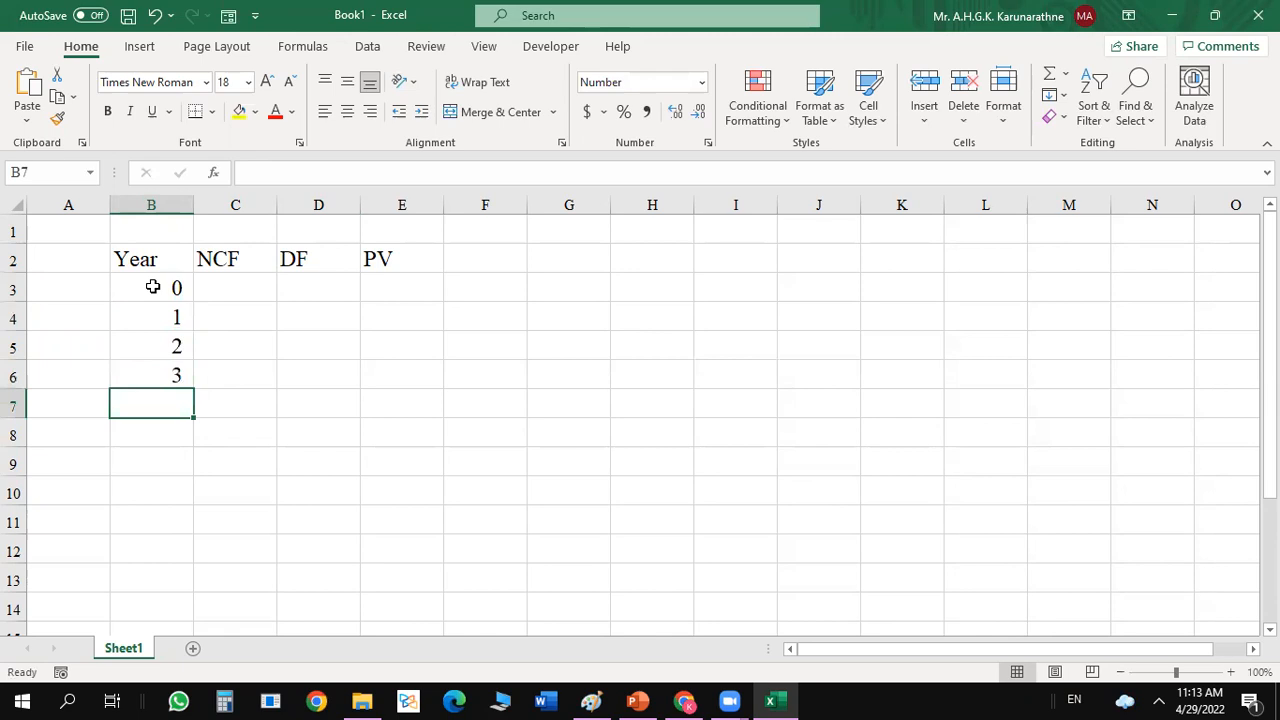
Widen column C and enter 10000000 as the Year 0 net cash flow in C3.
click(242, 291)
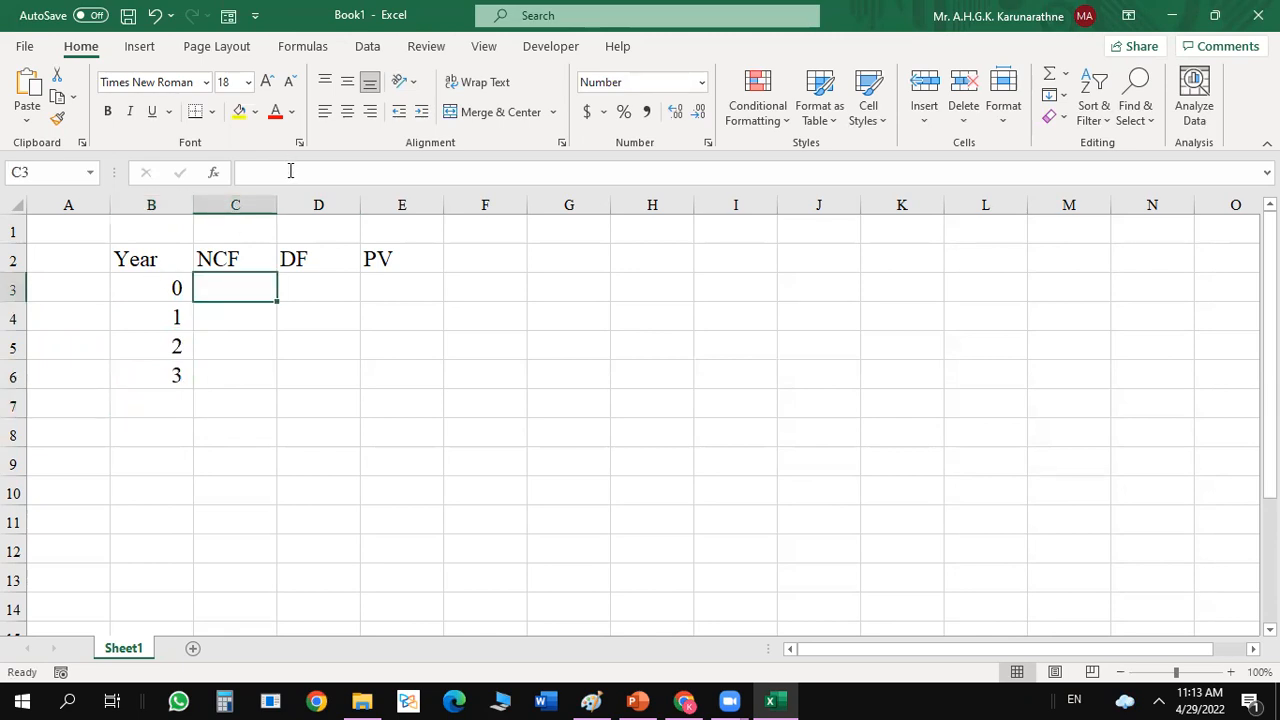
drag(277, 203, 337, 204)
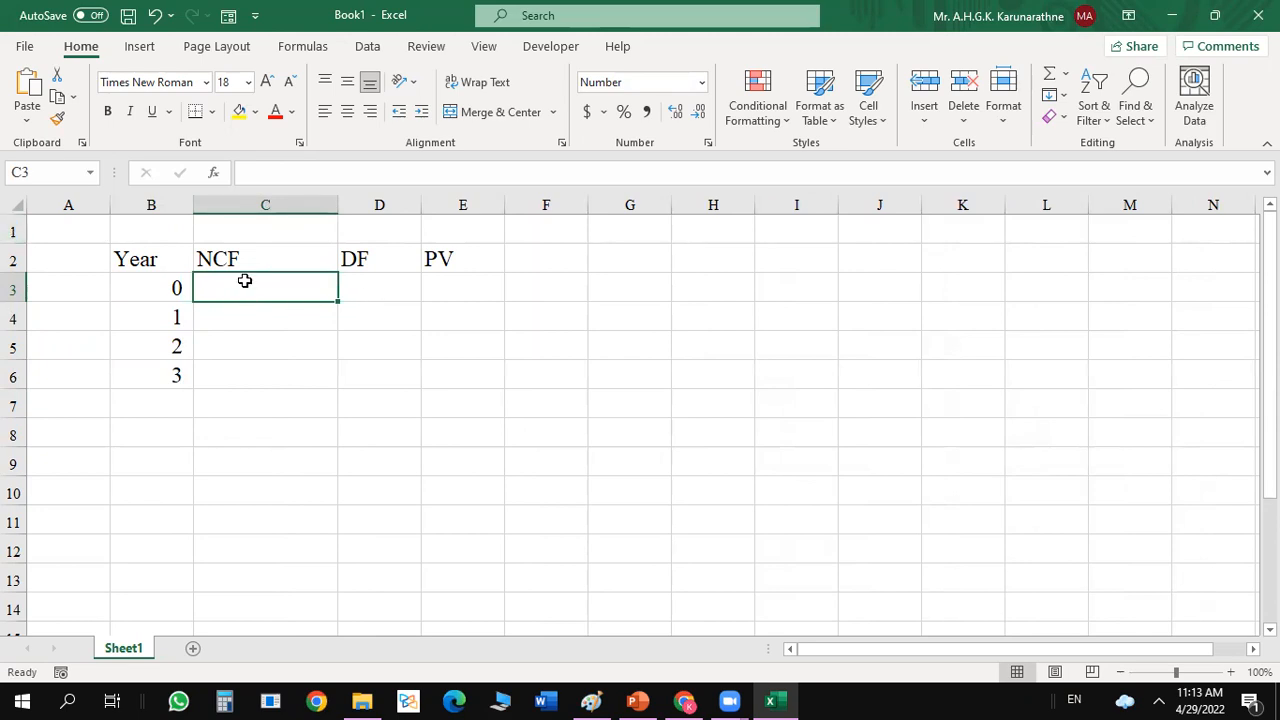
text(10000000)
key(Return)
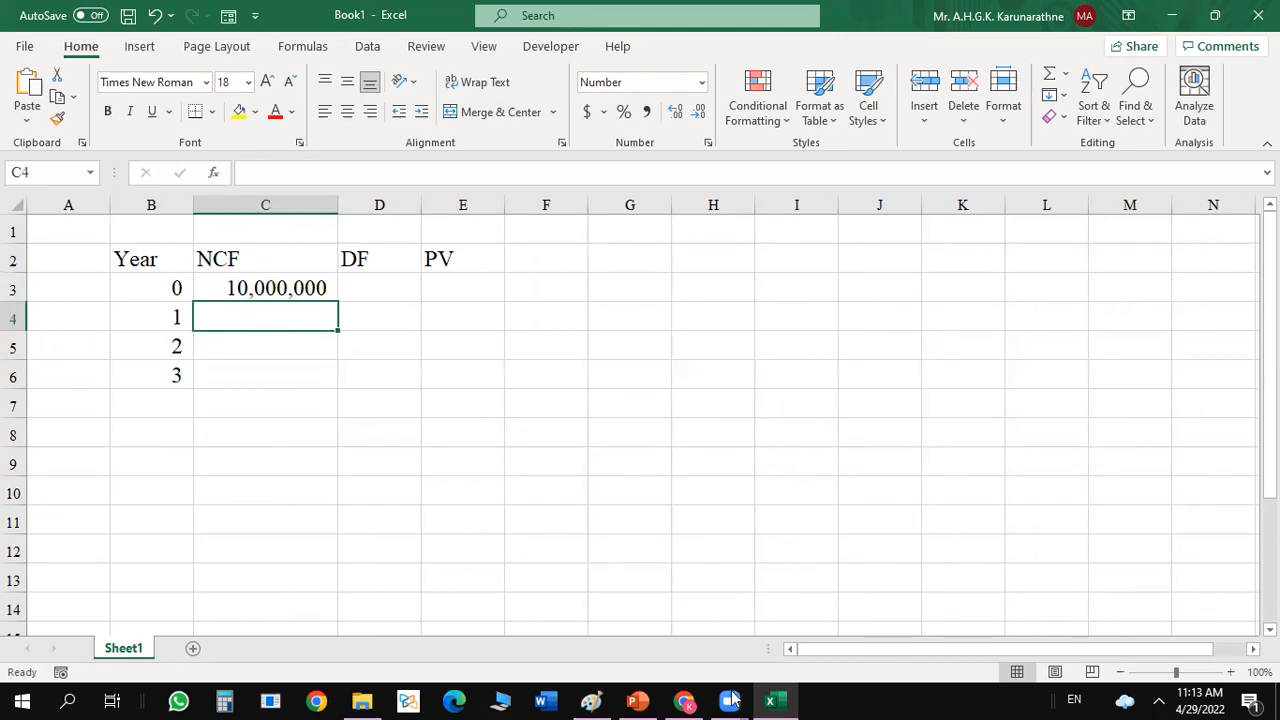
Try to copy the Activity -1 text from the PowerPoint slide into the Excel sheet at cell J1, then undo the paste.
click(640, 700)
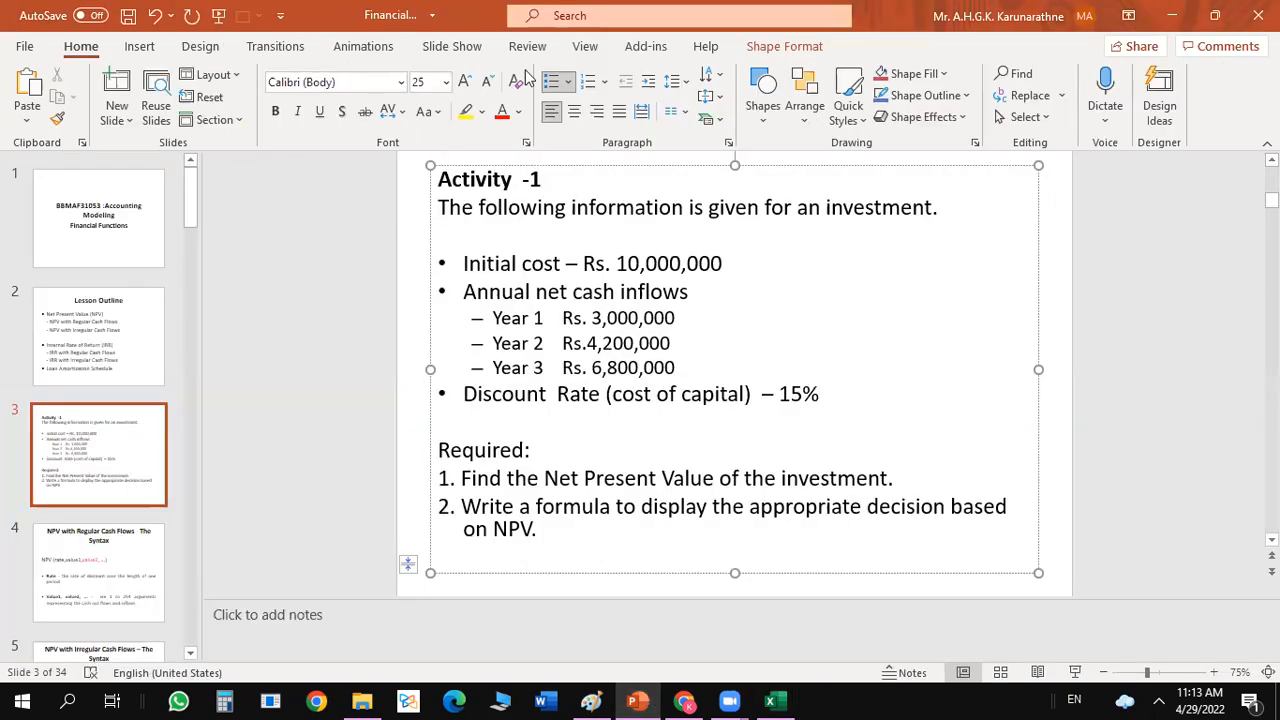
drag(447, 192, 881, 541)
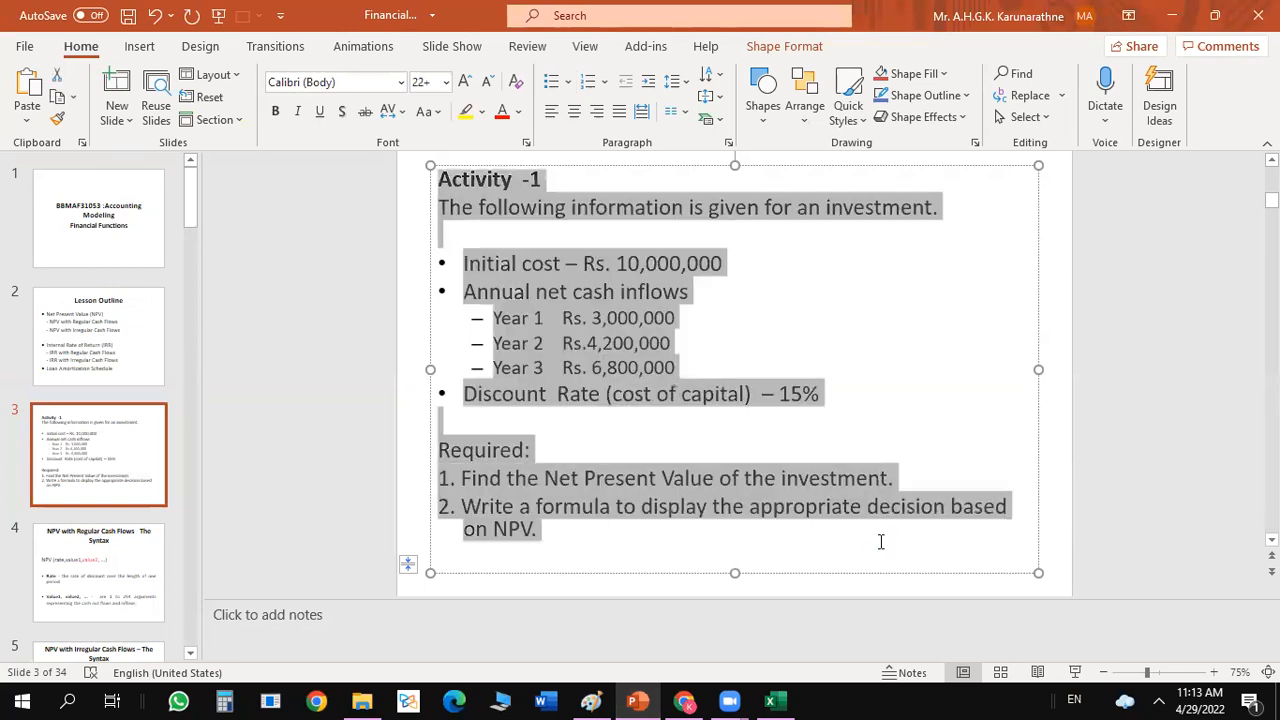
click(772, 700)
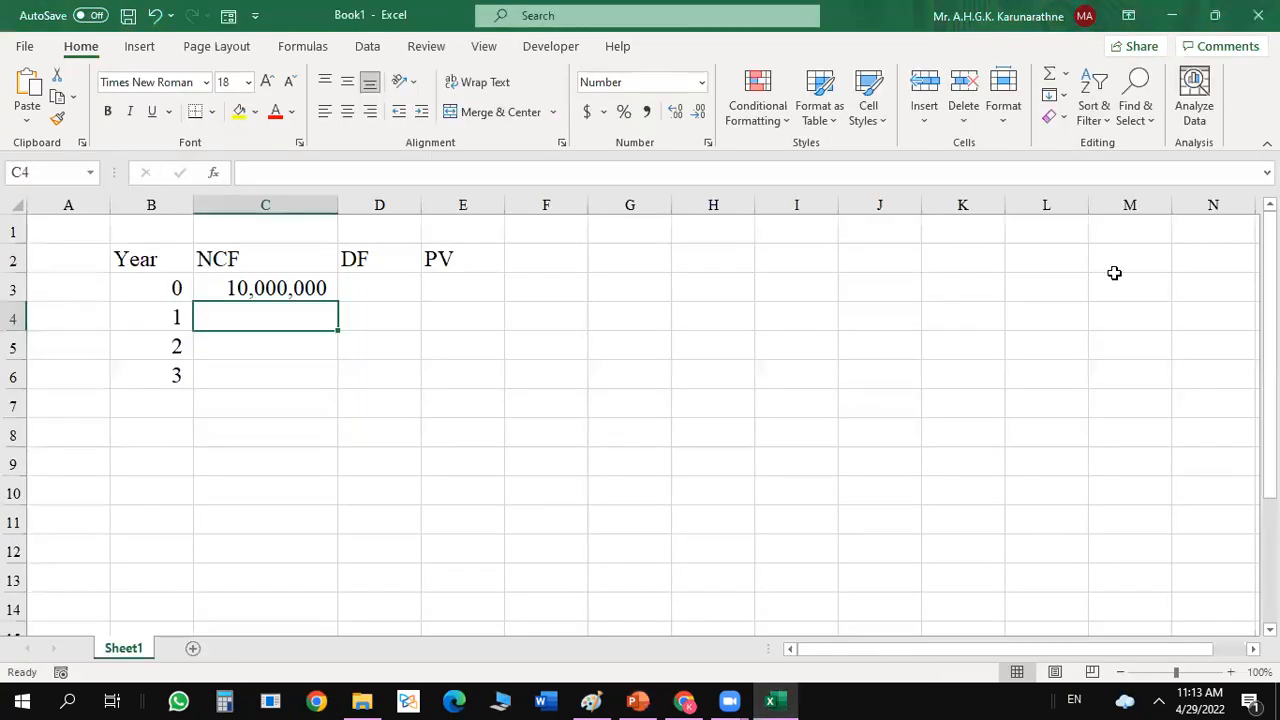
click(887, 232)
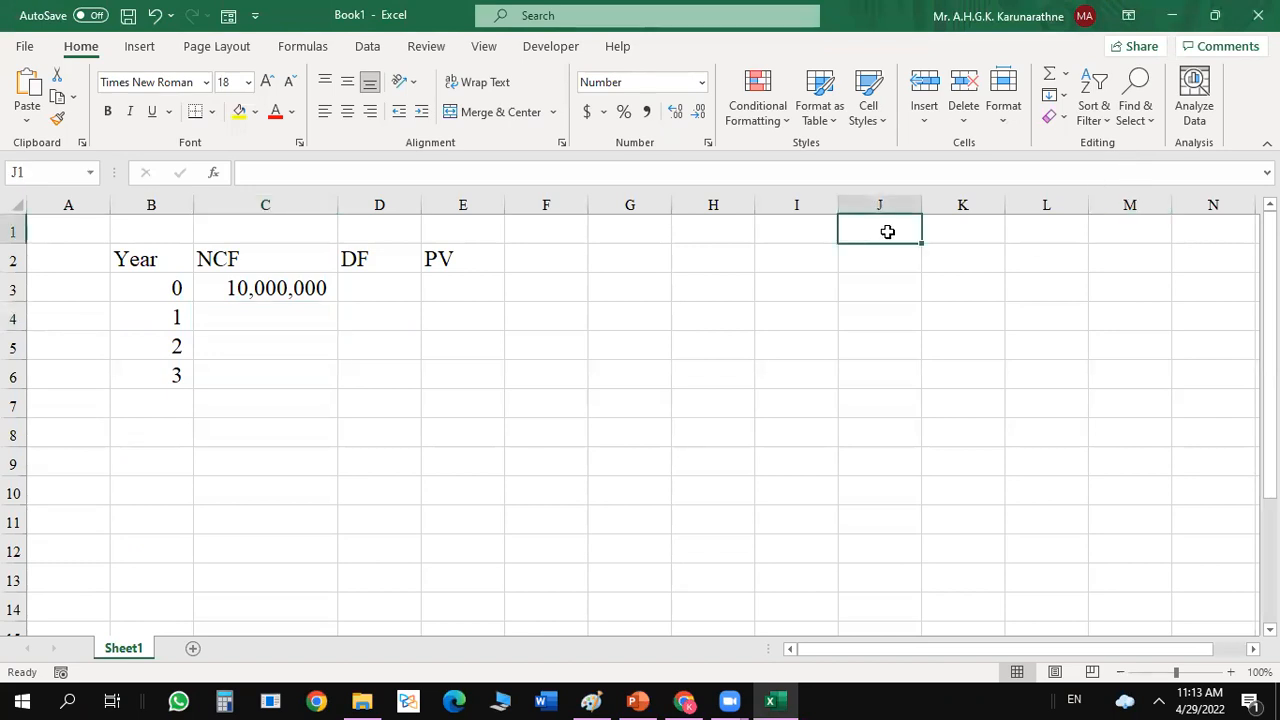
key(ctrl+v)
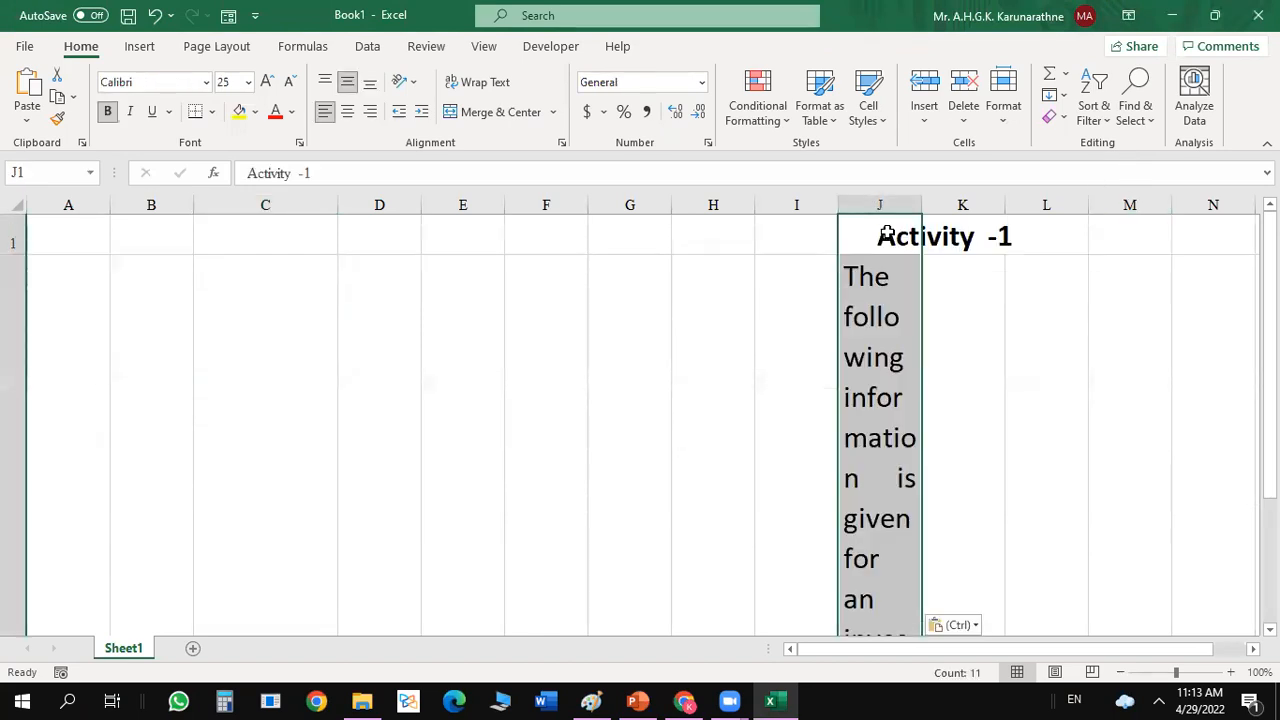
click(155, 16)
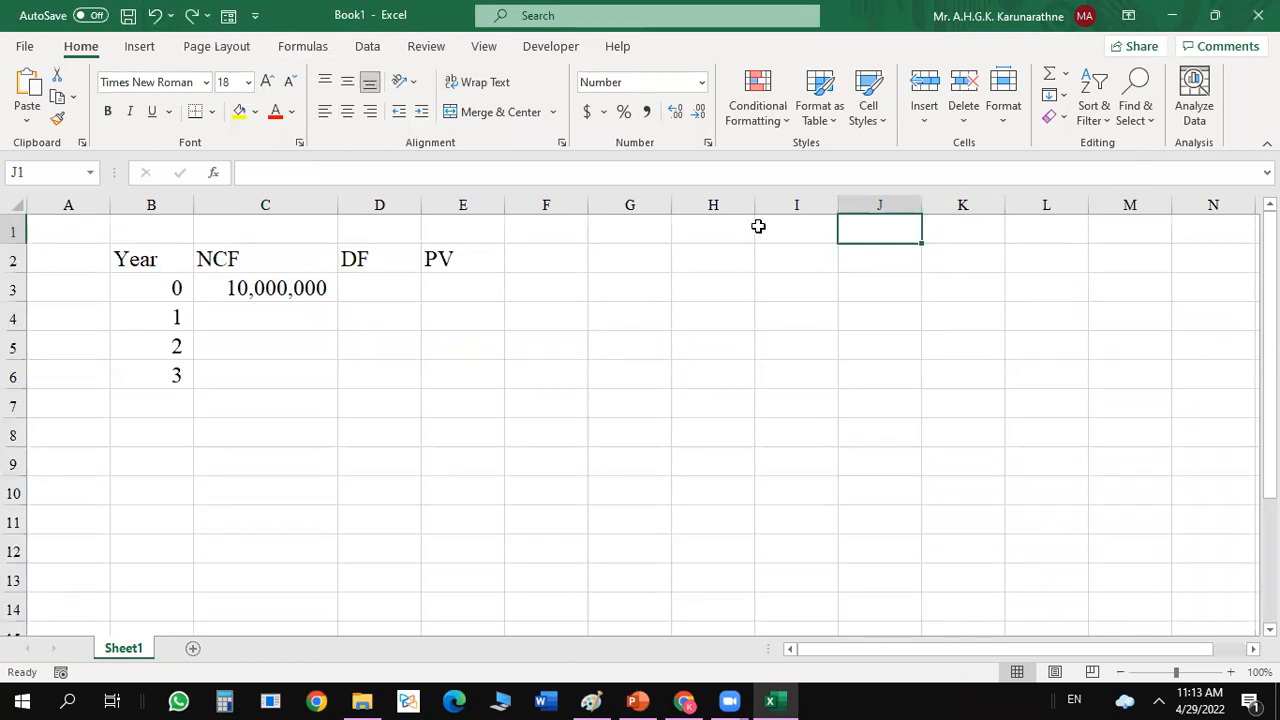
Try pasting the copied activity text into the range H1:N12, then undo the paste.
drag(731, 223, 1198, 550)
key(ctrl+v)
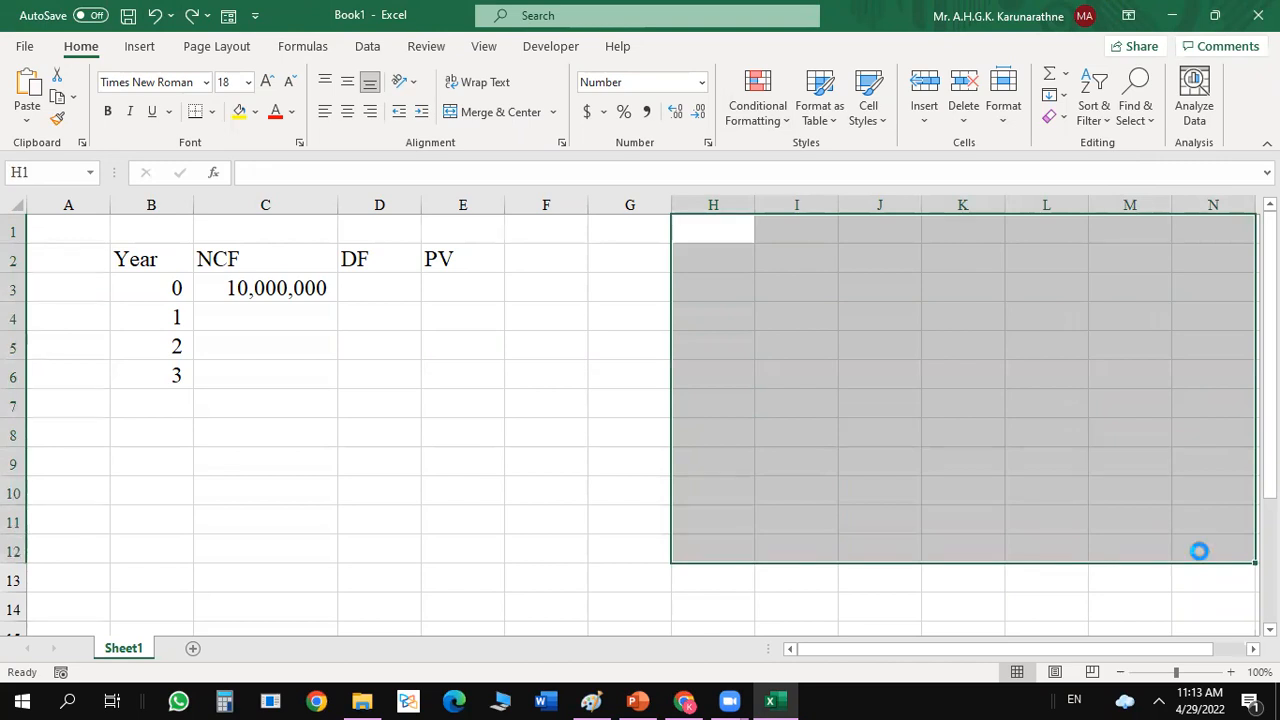
click(614, 406)
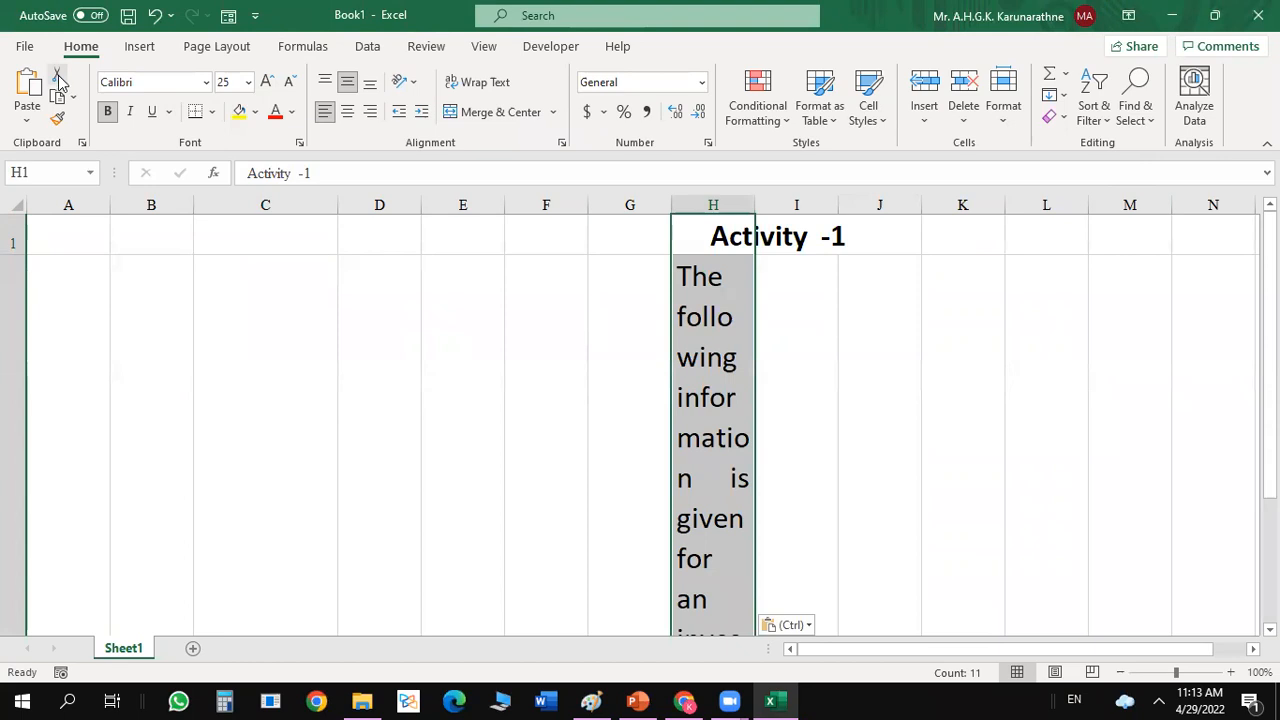
click(155, 17)
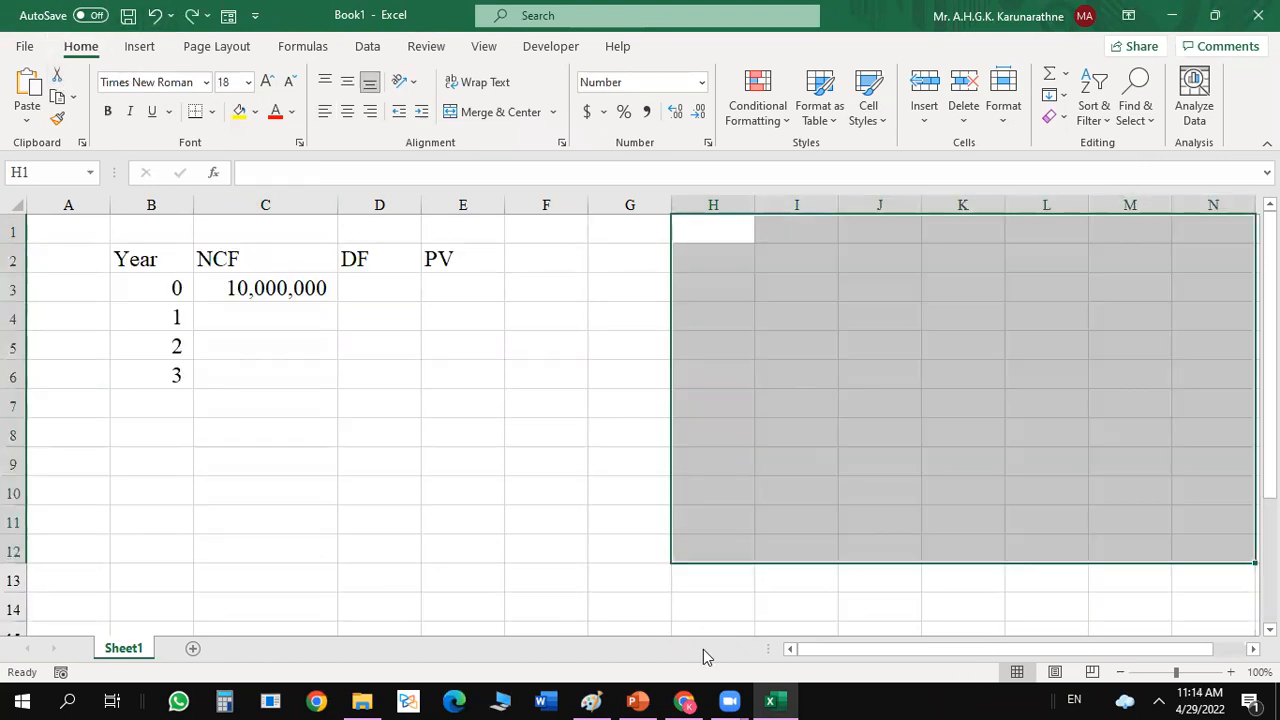
click(571, 503)
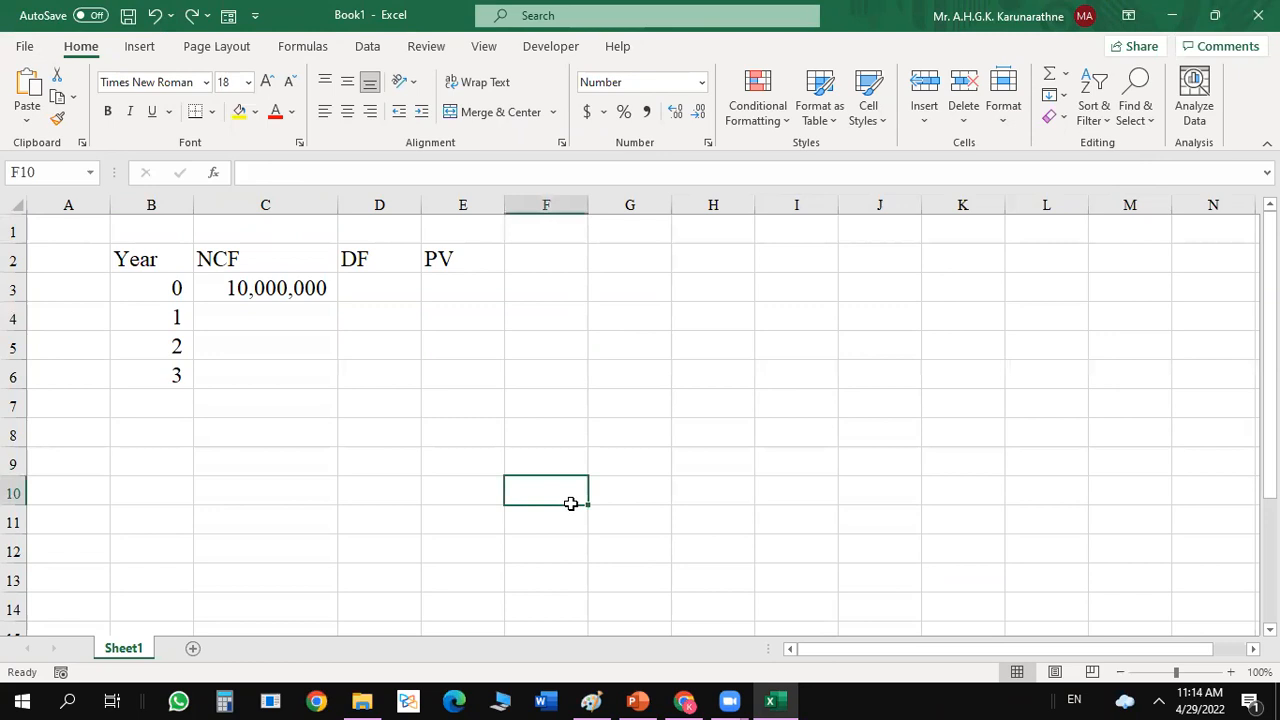
Check the annual cash inflows on the PowerPoint slide, and enter 3000000 as the Year 1 net cash flow in C4 of the Excel sheet.
click(638, 700)
click(727, 441)
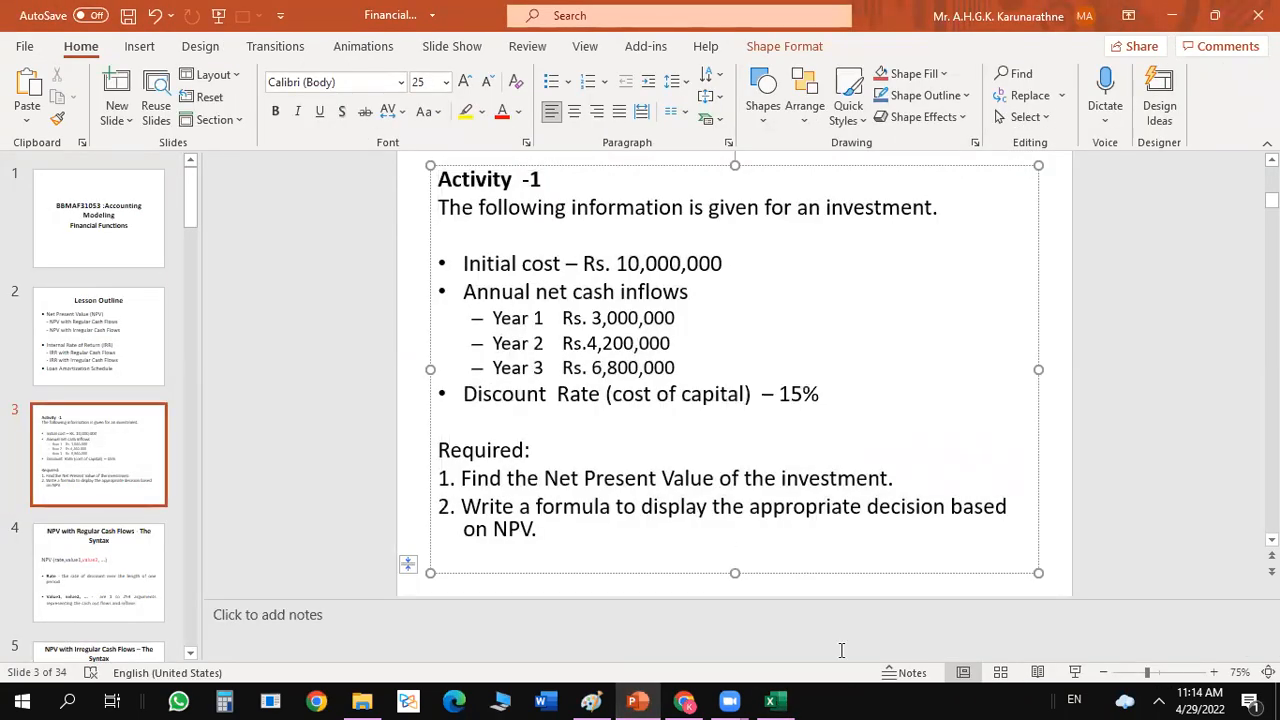
click(775, 700)
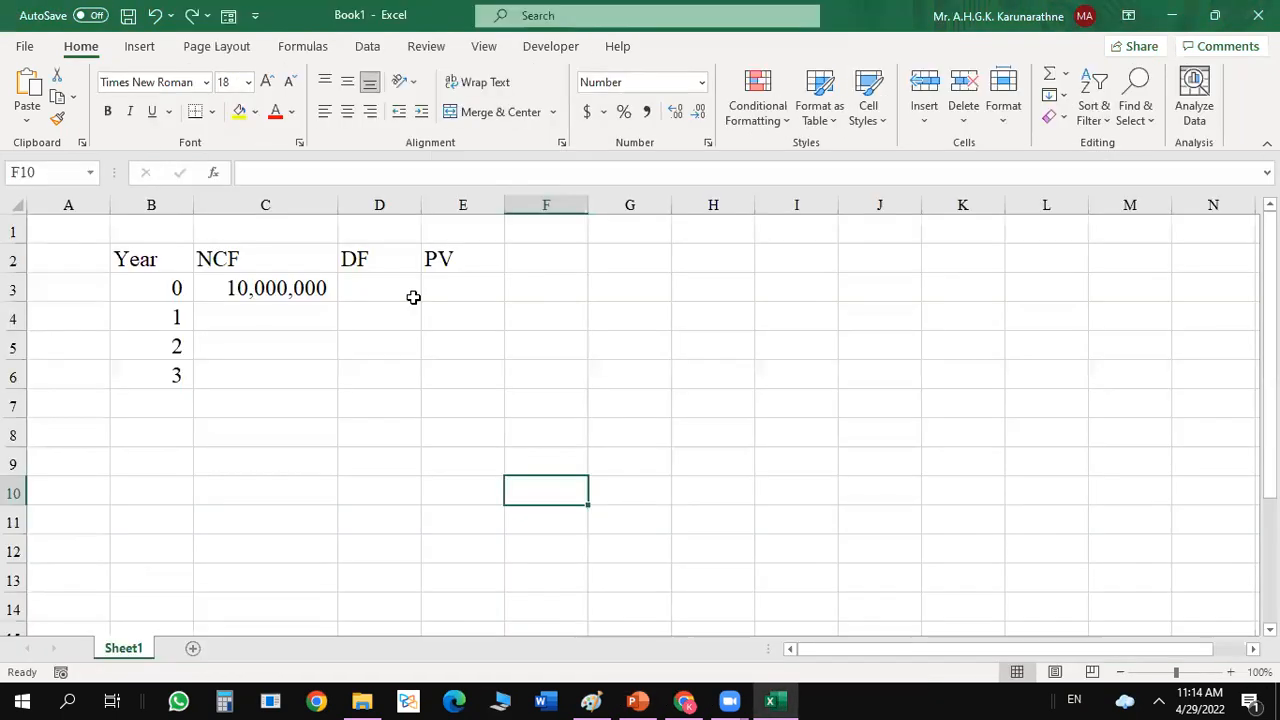
click(254, 305)
text(3000000)
key(Return)
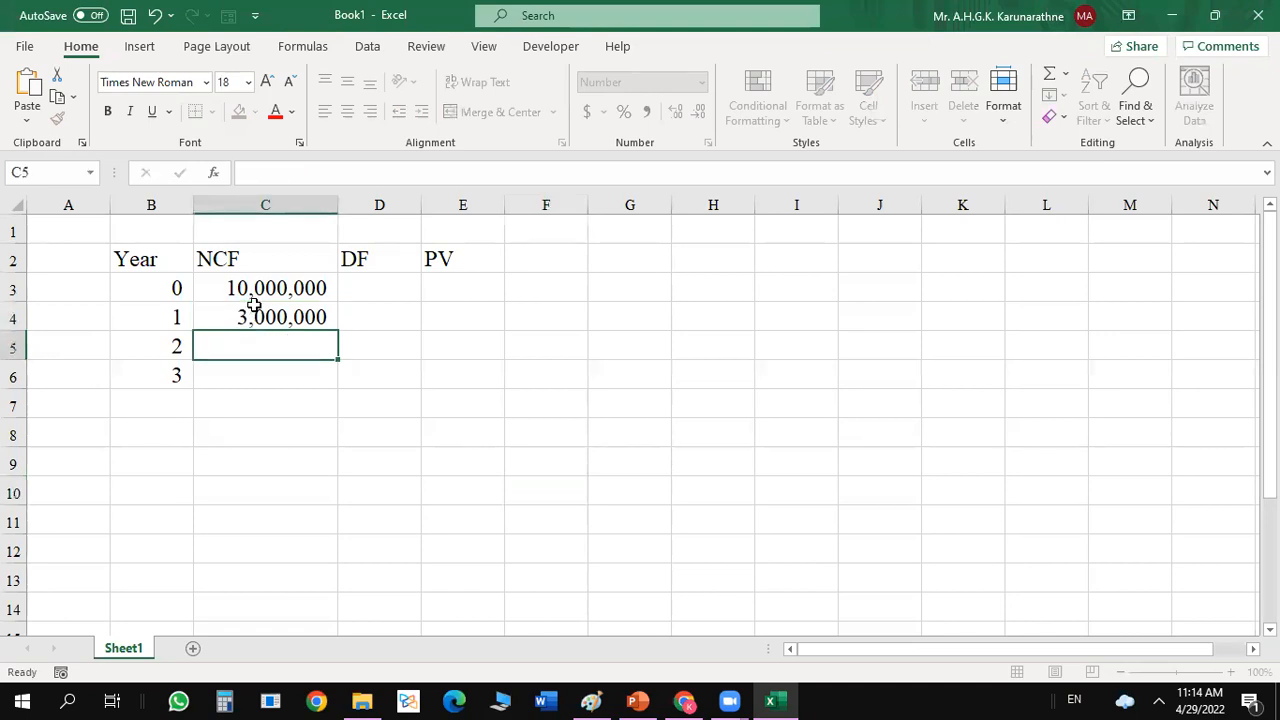
Enter 4200000 and 6800000 as the Year 2 and Year 3 net cash flows in C5 and C6.
text(42000000)
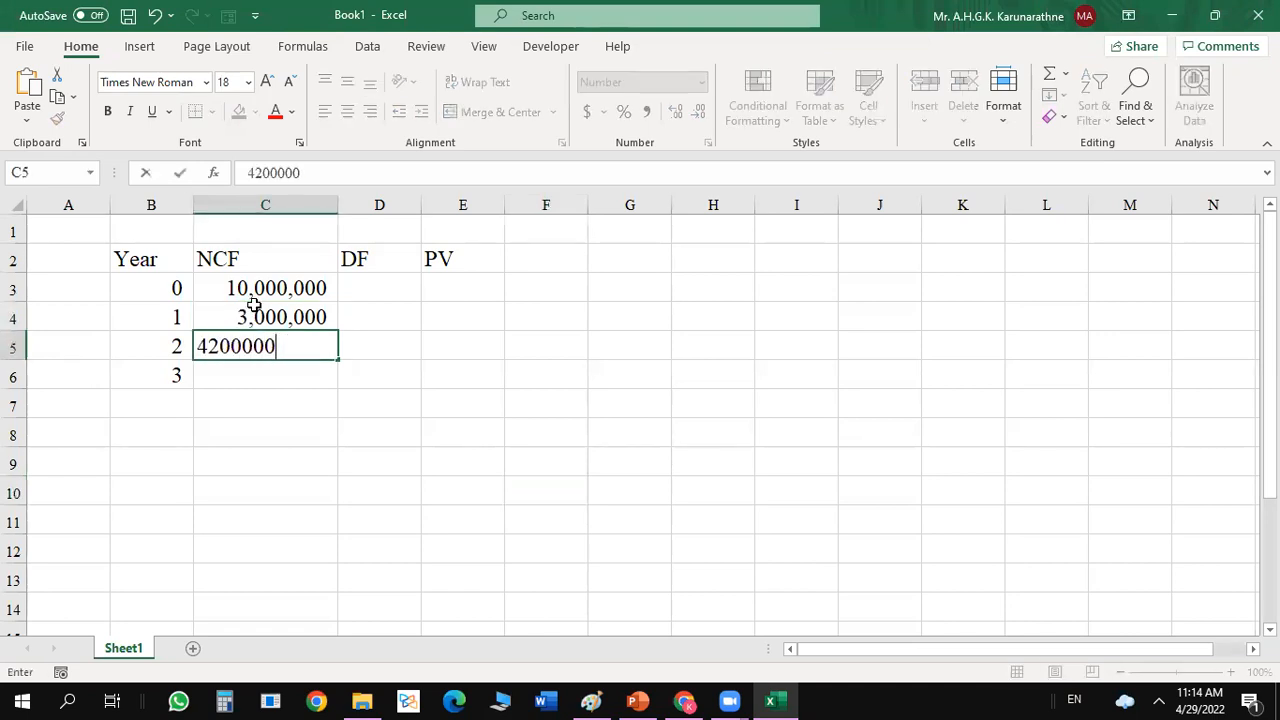
key(Return)
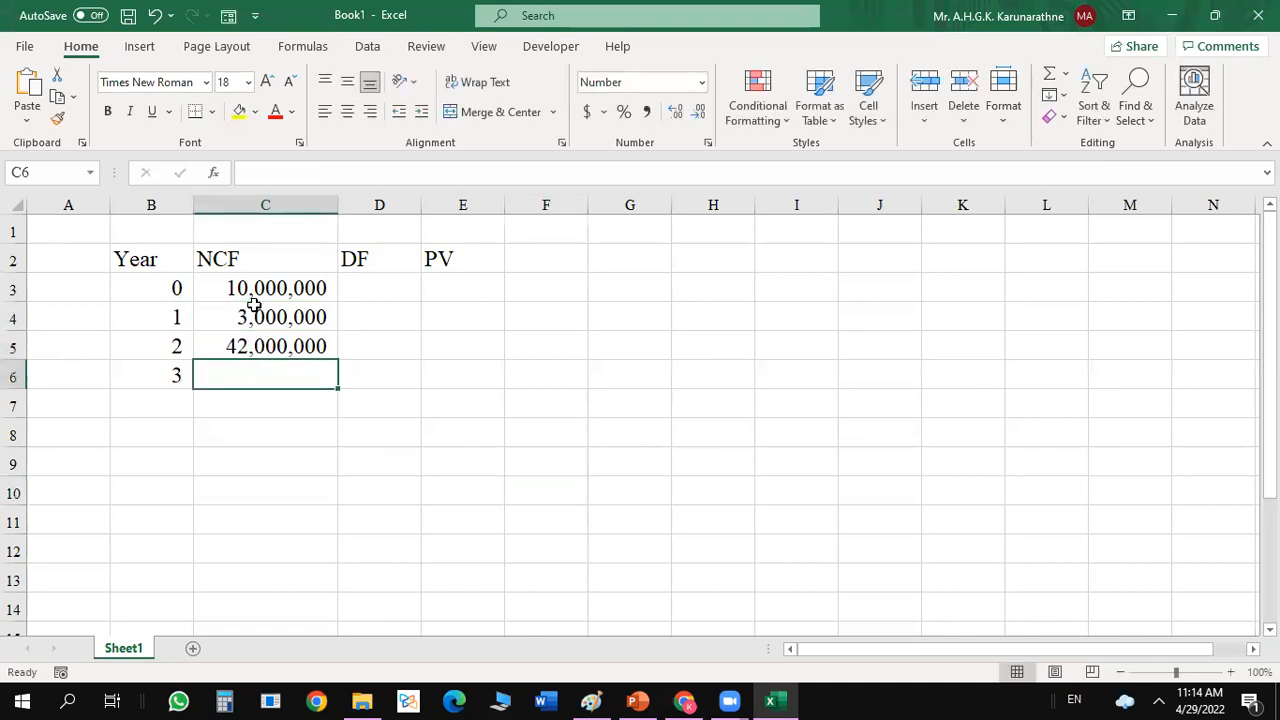
text(6800000)
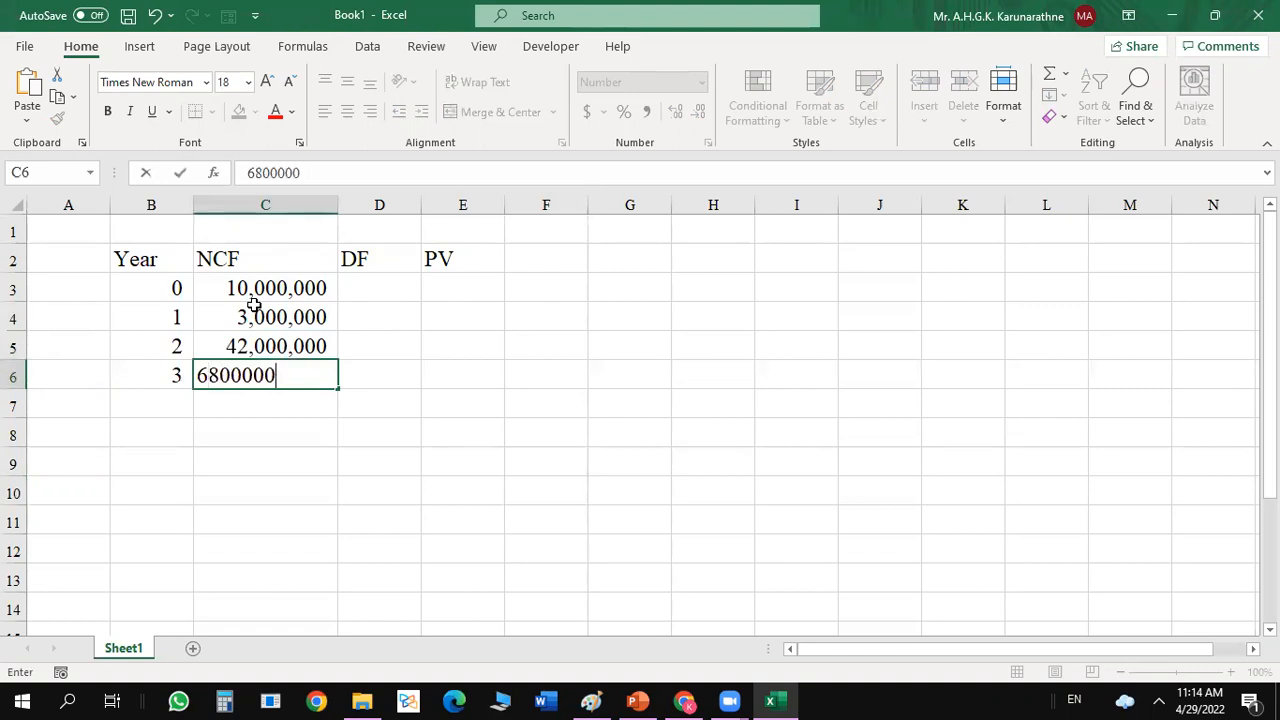
key(Return)
double_click(238, 343)
click(347, 343)
double_click(281, 347)
key(BackSpace)
key(Return)
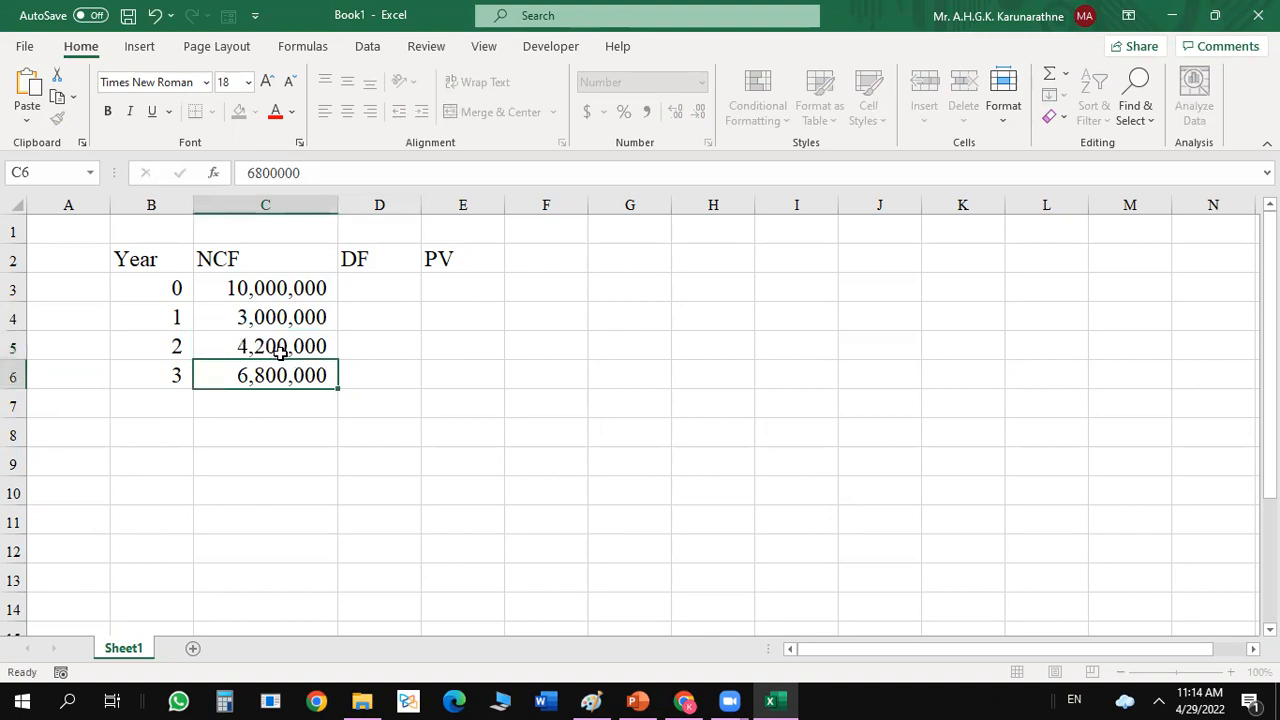
Change the Year 0 net cash flow in C3 to the negative amount -10000000.
click(272, 283)
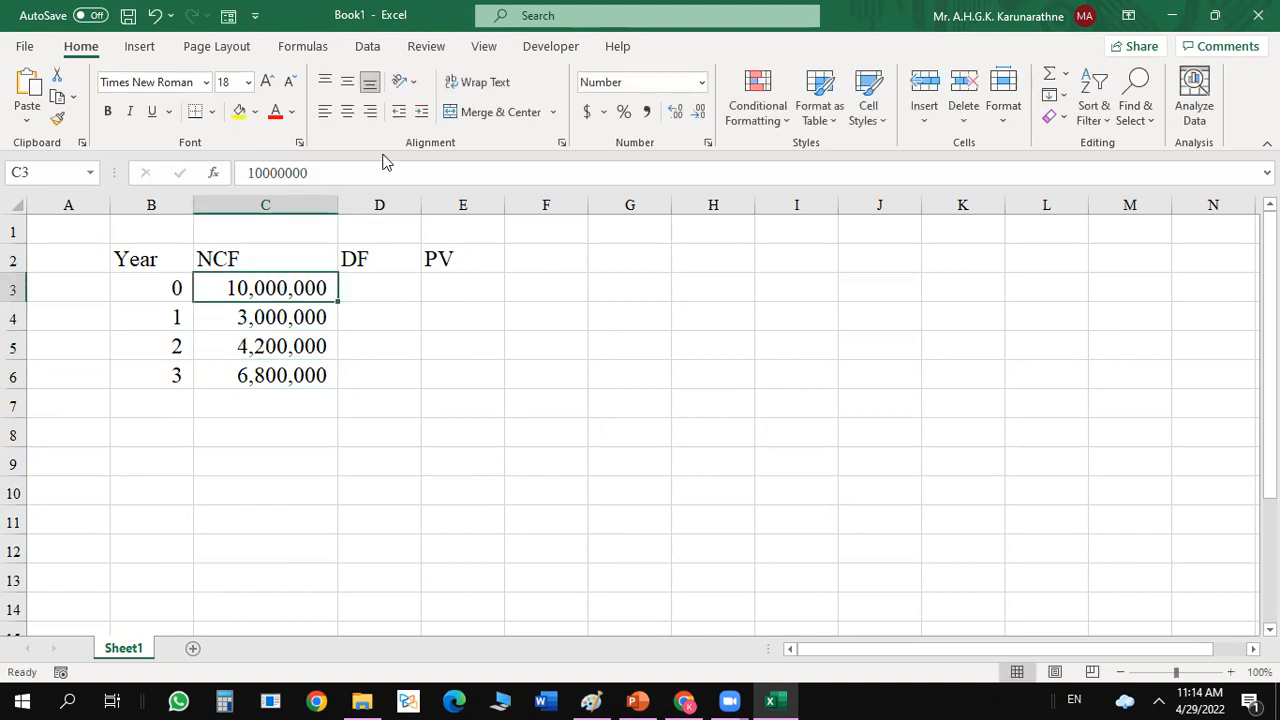
click(248, 173)
text(-)
key(Return)
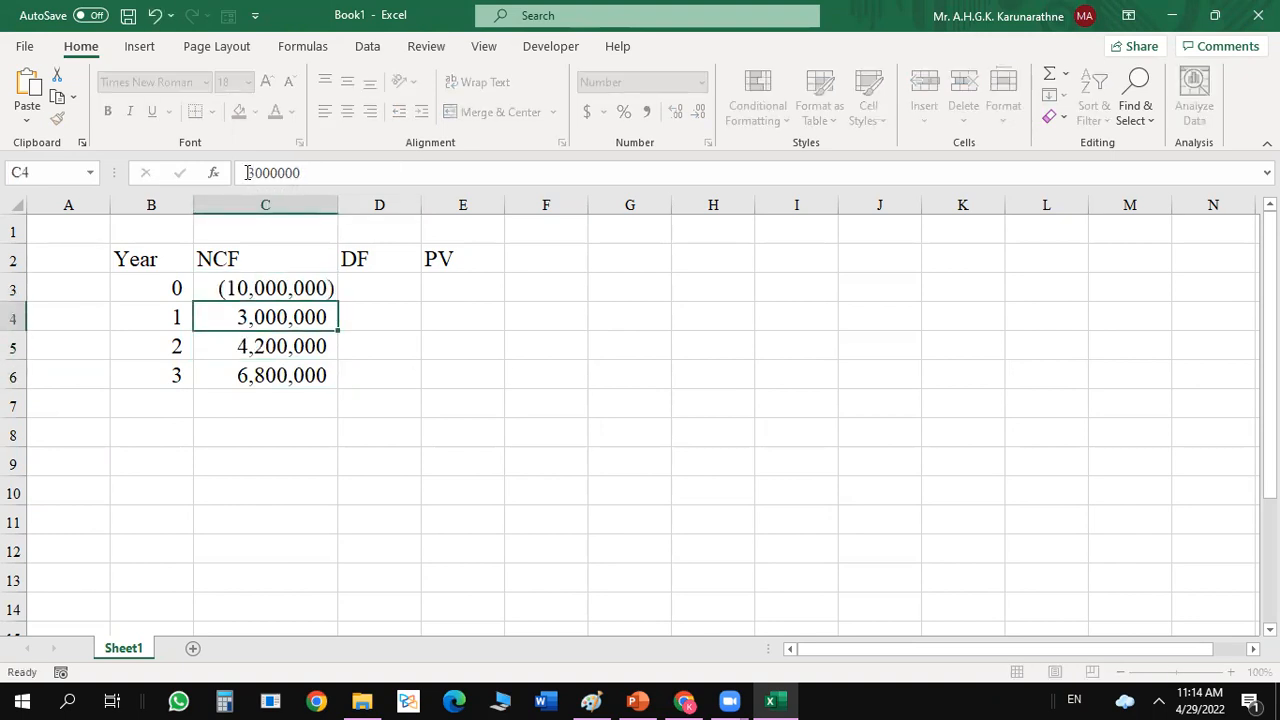
click(416, 425)
Check the discount rate on the PowerPoint slide, and enter the Year 0 discount factor formula =1/(1.15)^B3 in D3 of the Excel sheet.
click(391, 287)
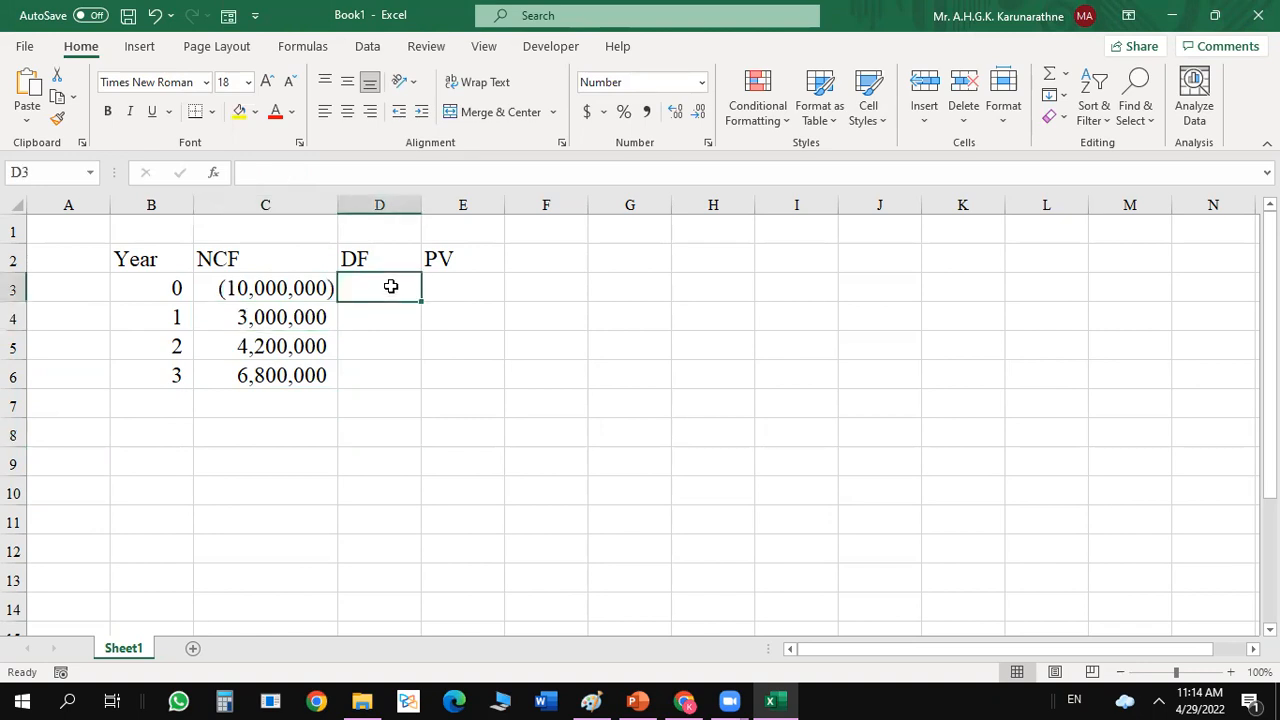
text(=)
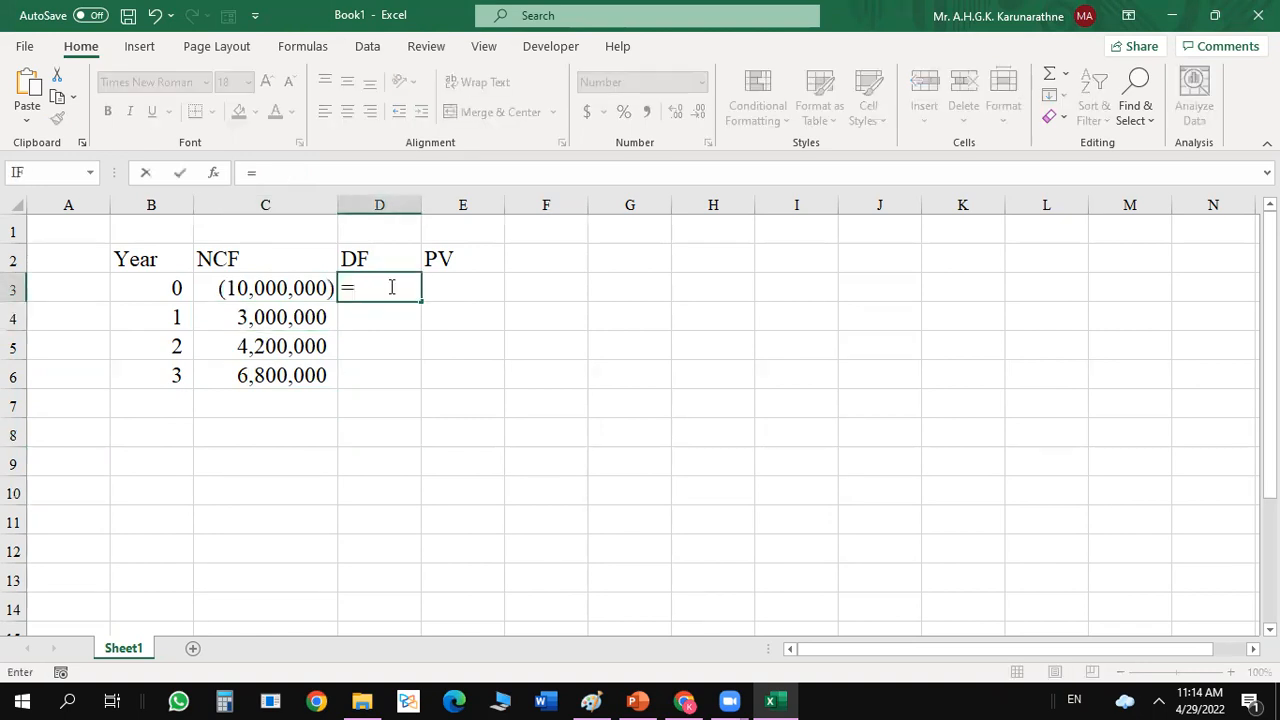
text(1/()
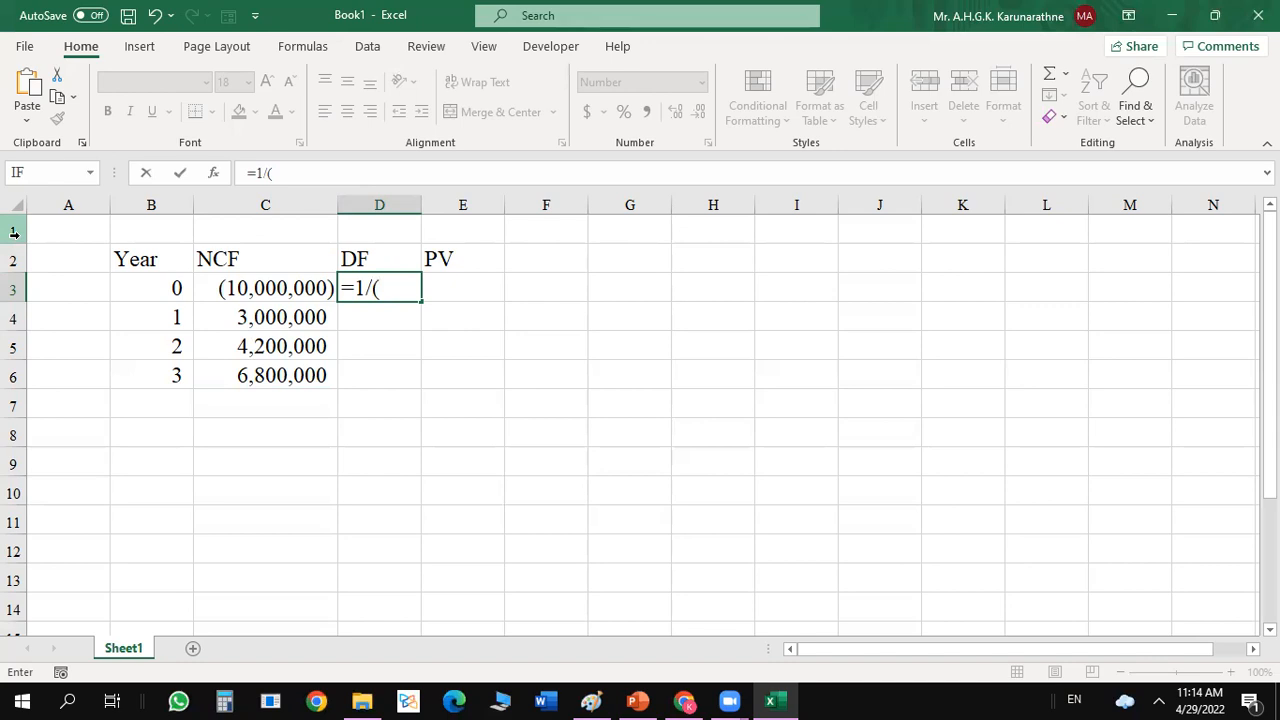
text(1.)
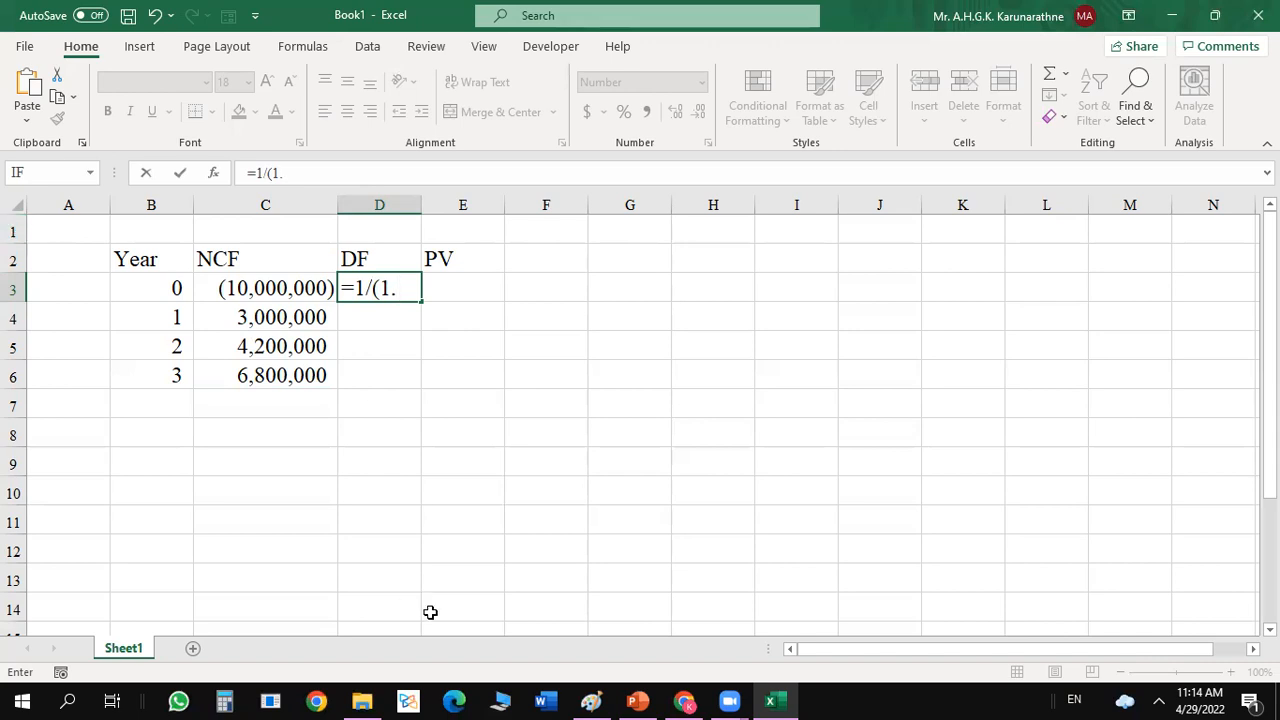
click(643, 700)
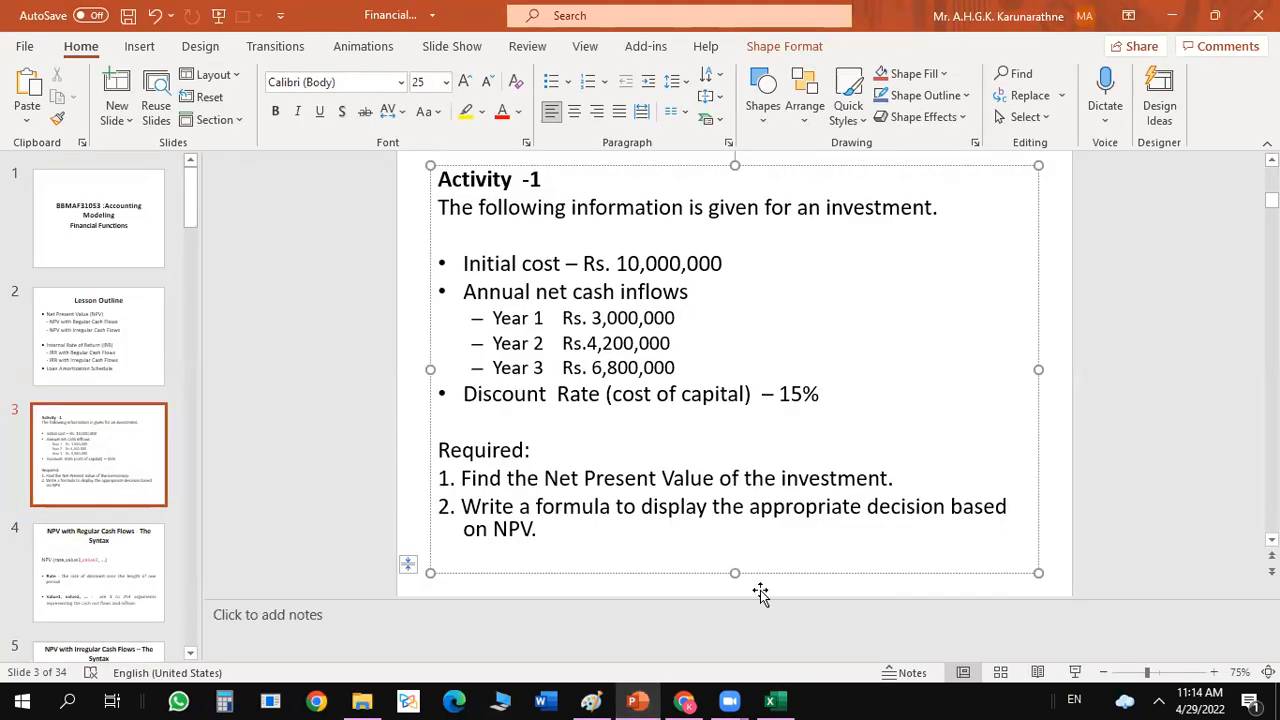
click(775, 700)
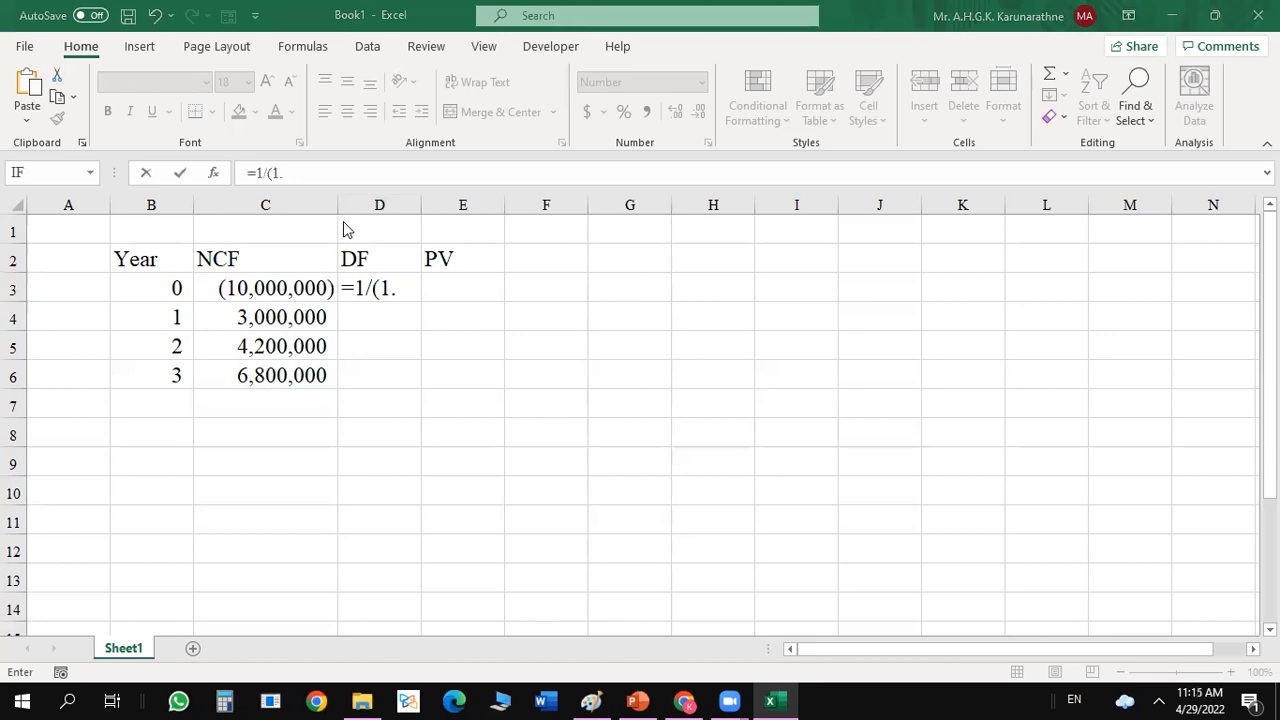
click(406, 288)
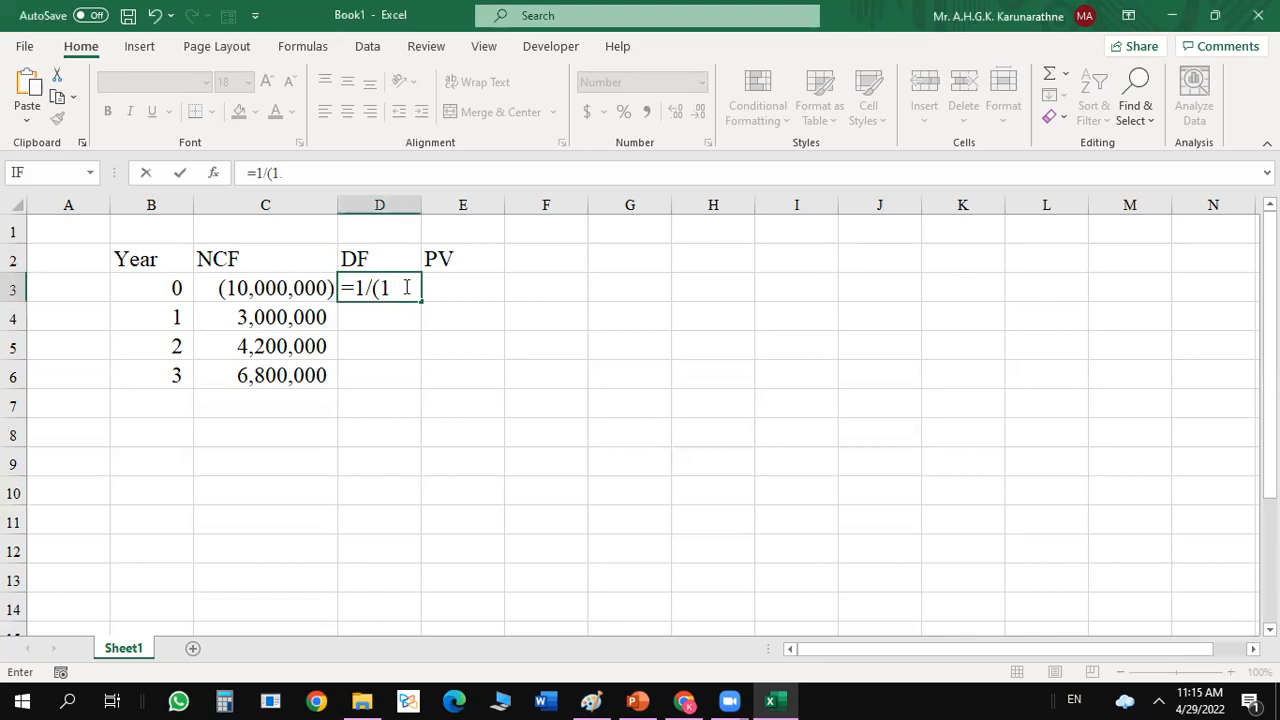
text(5))
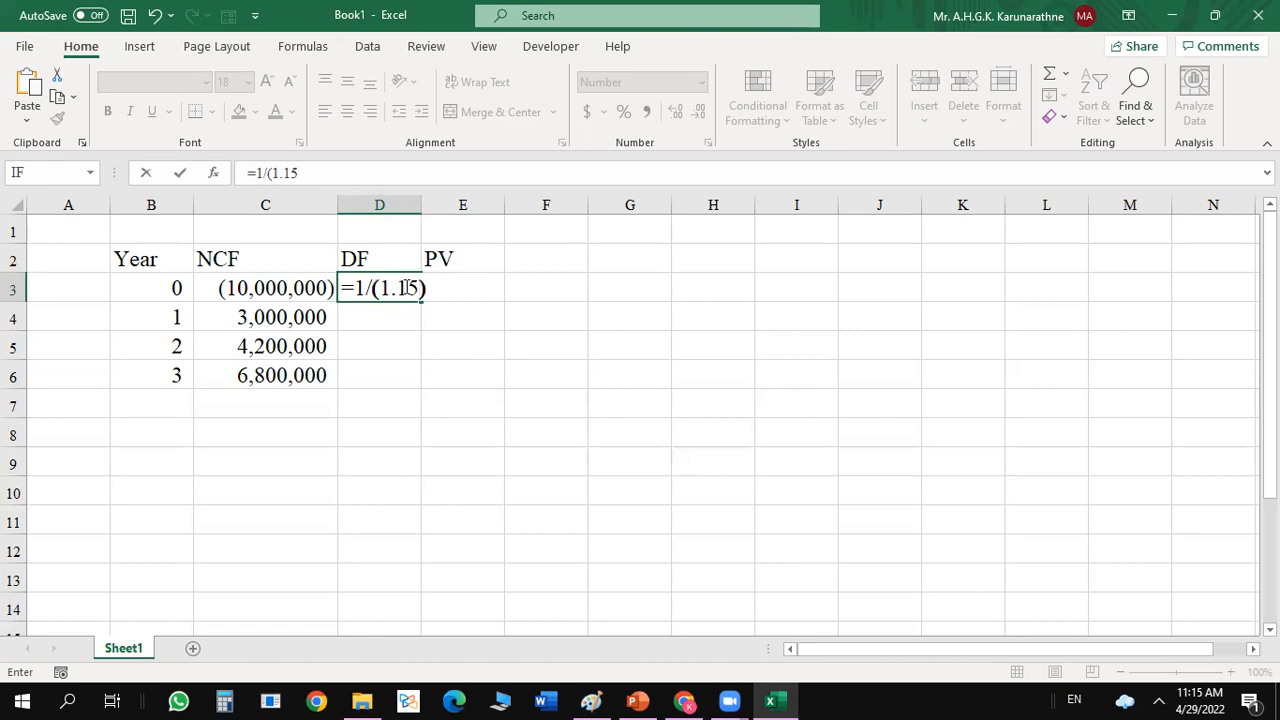
text(^)
click(164, 289)
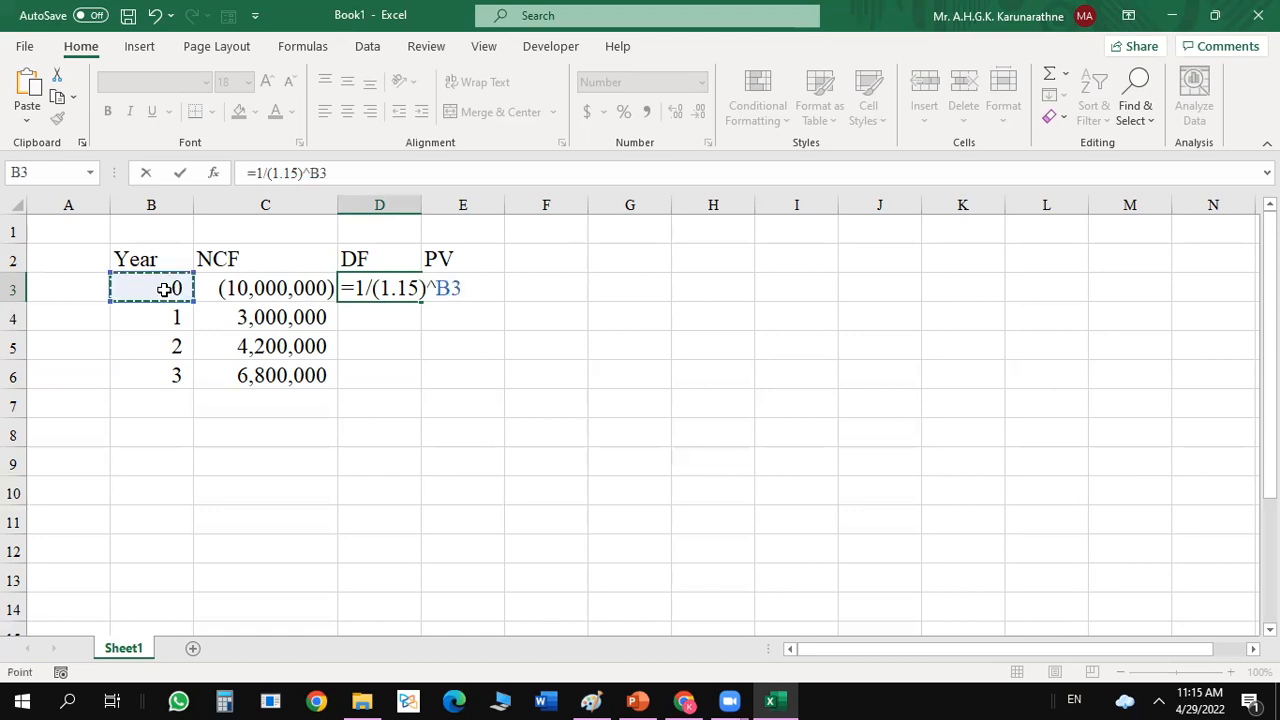
key(Return)
Fill the discount factor formula from D3 down to D6 and format the range with four decimal places.
click(412, 288)
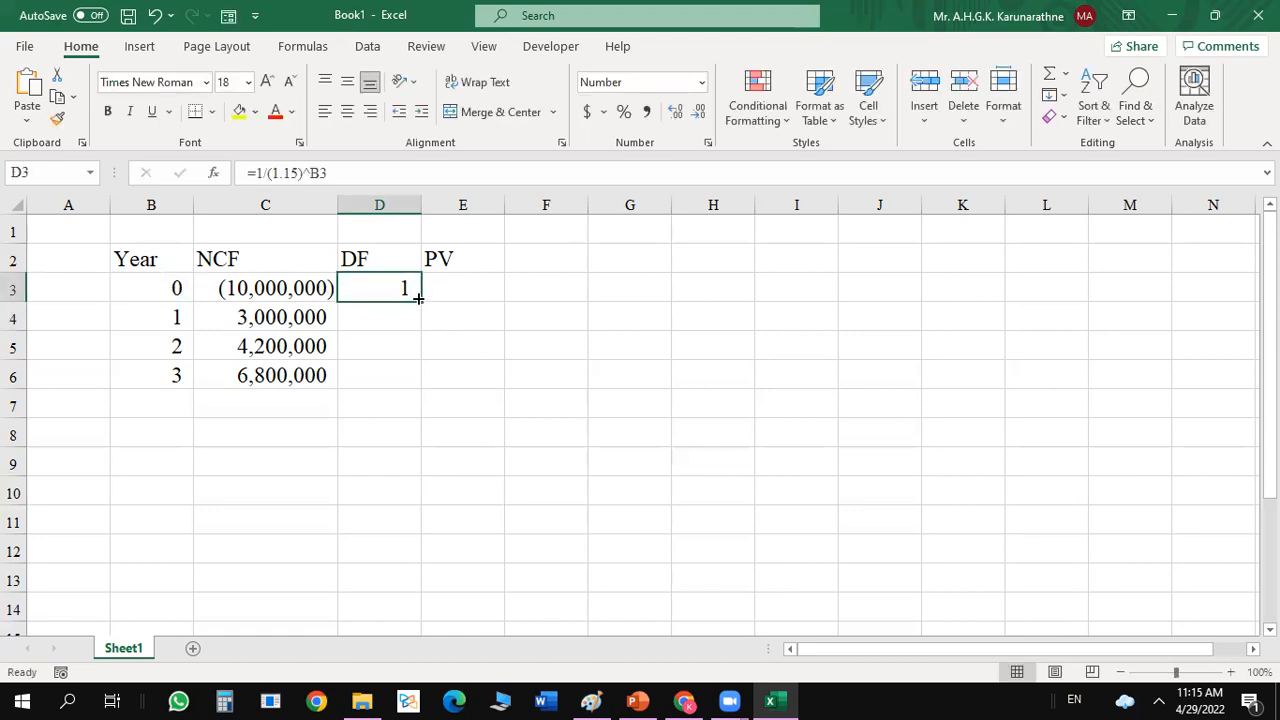
drag(420, 300, 420, 388)
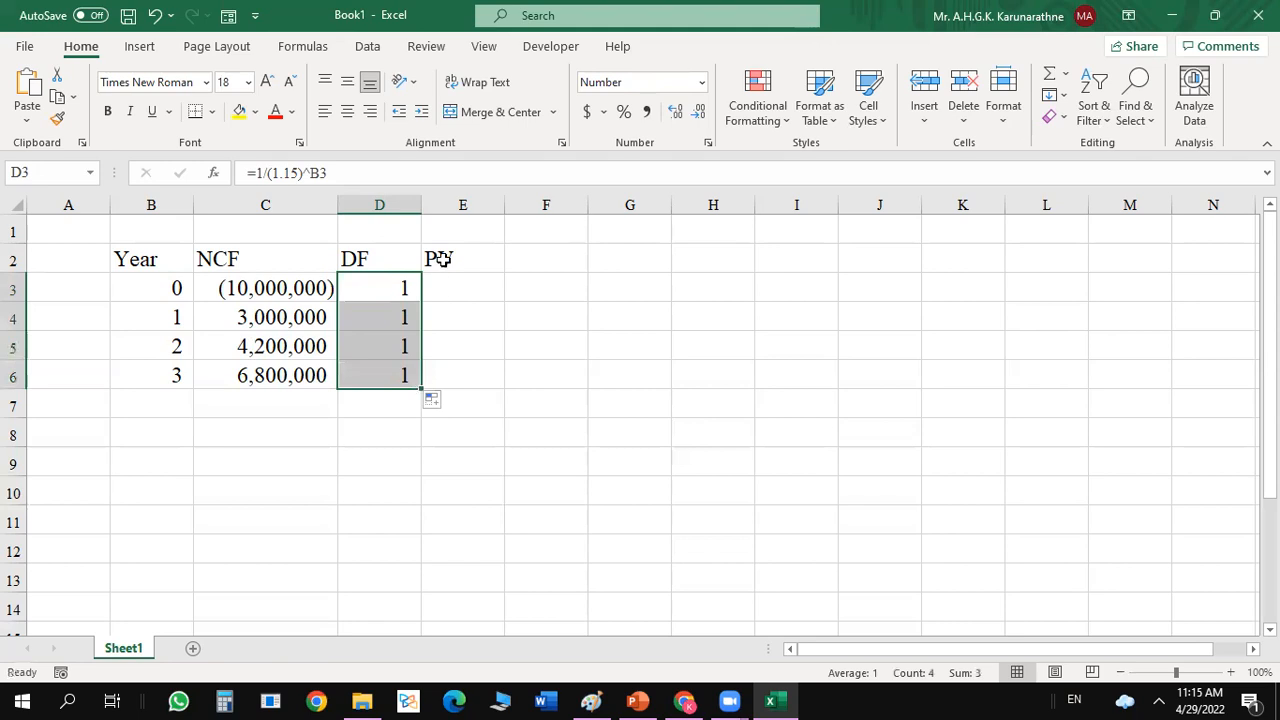
double_click(677, 112)
click(677, 112)
click(677, 112)
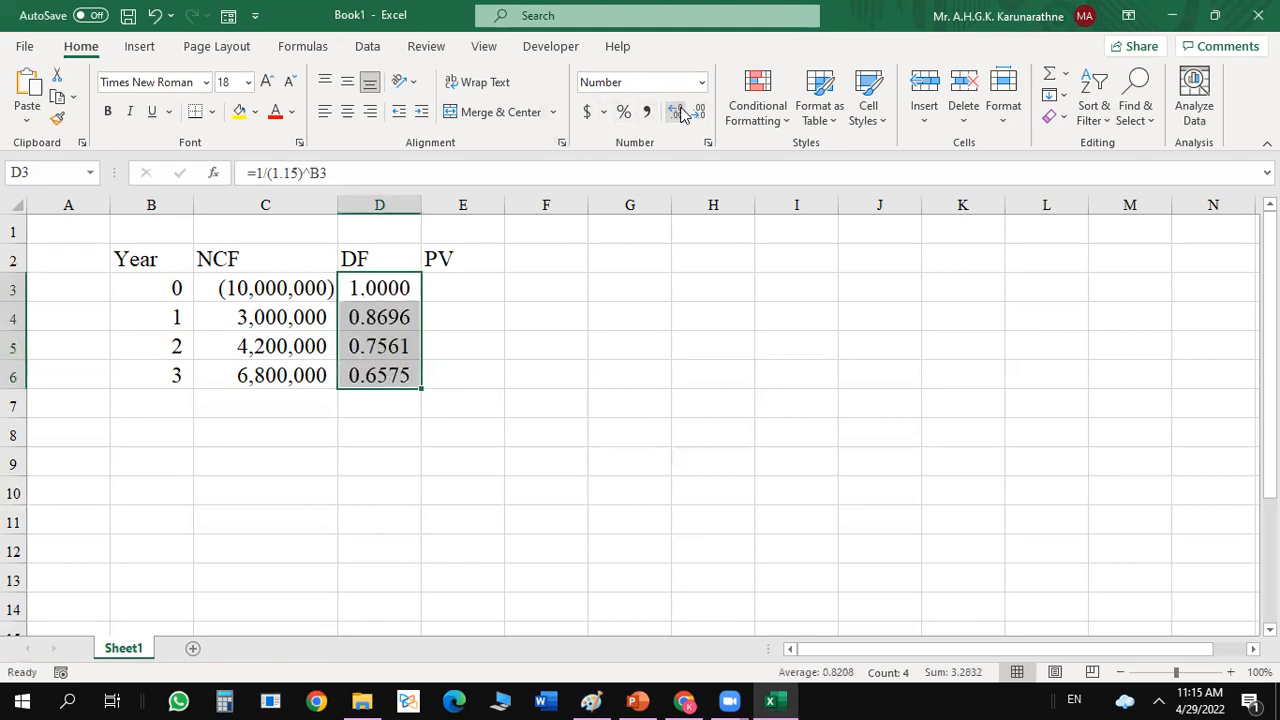
click(584, 335)
Calculate the Year 0 present value in E3 with =C3*D3 and fill the formula down to E6.
click(469, 291)
double_click(469, 291)
text(=)
click(276, 291)
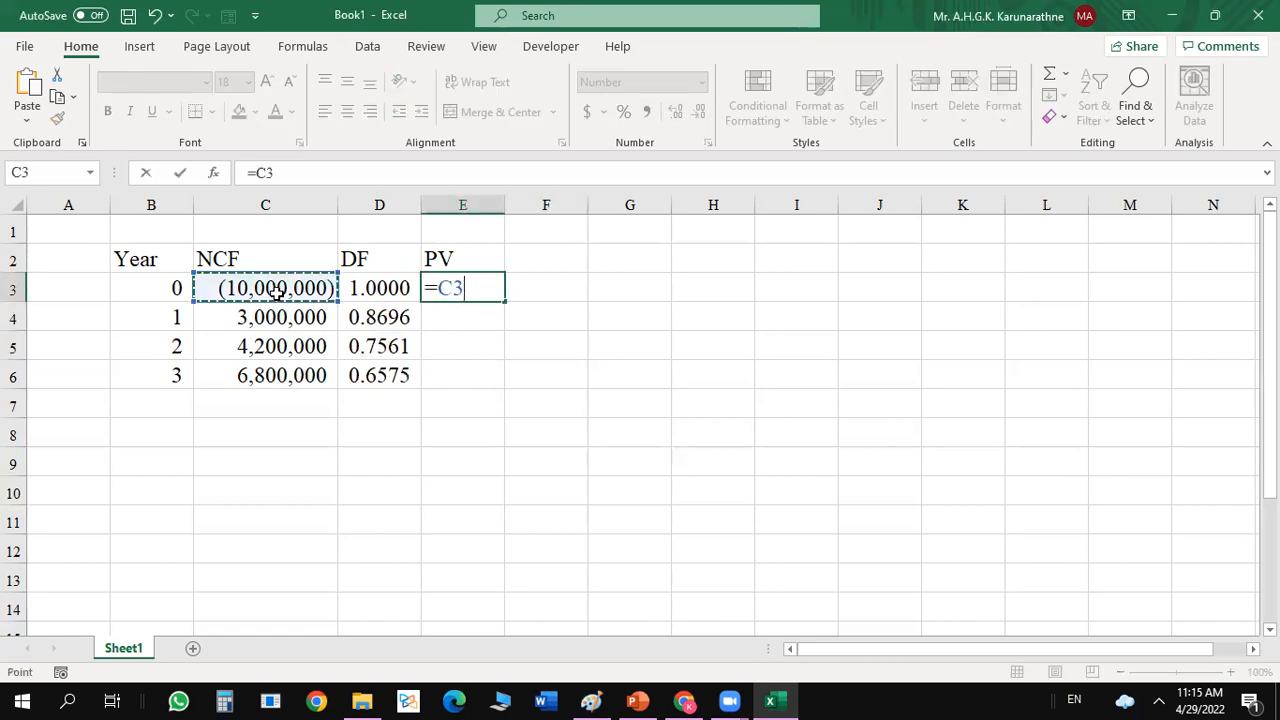
text(*)
click(358, 295)
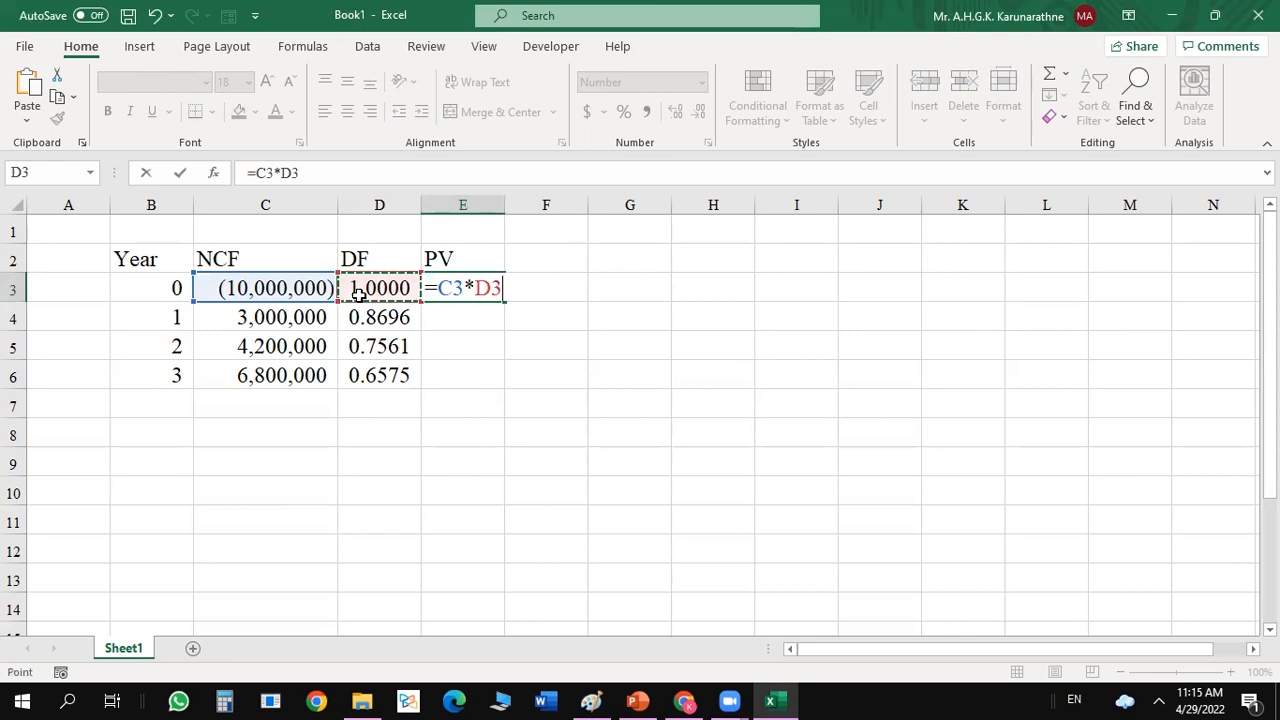
key(Return)
click(528, 288)
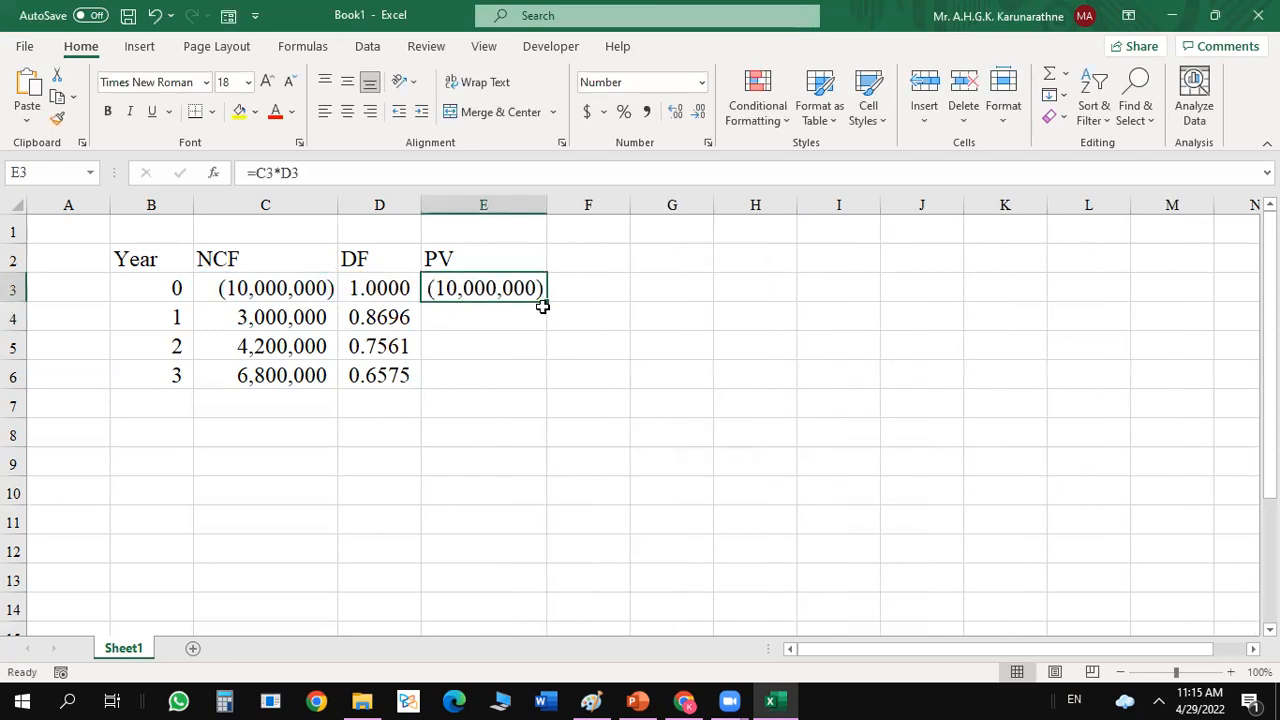
double_click(548, 301)
Total the present values in E7 with =SUM(E3:E6).
click(467, 404)
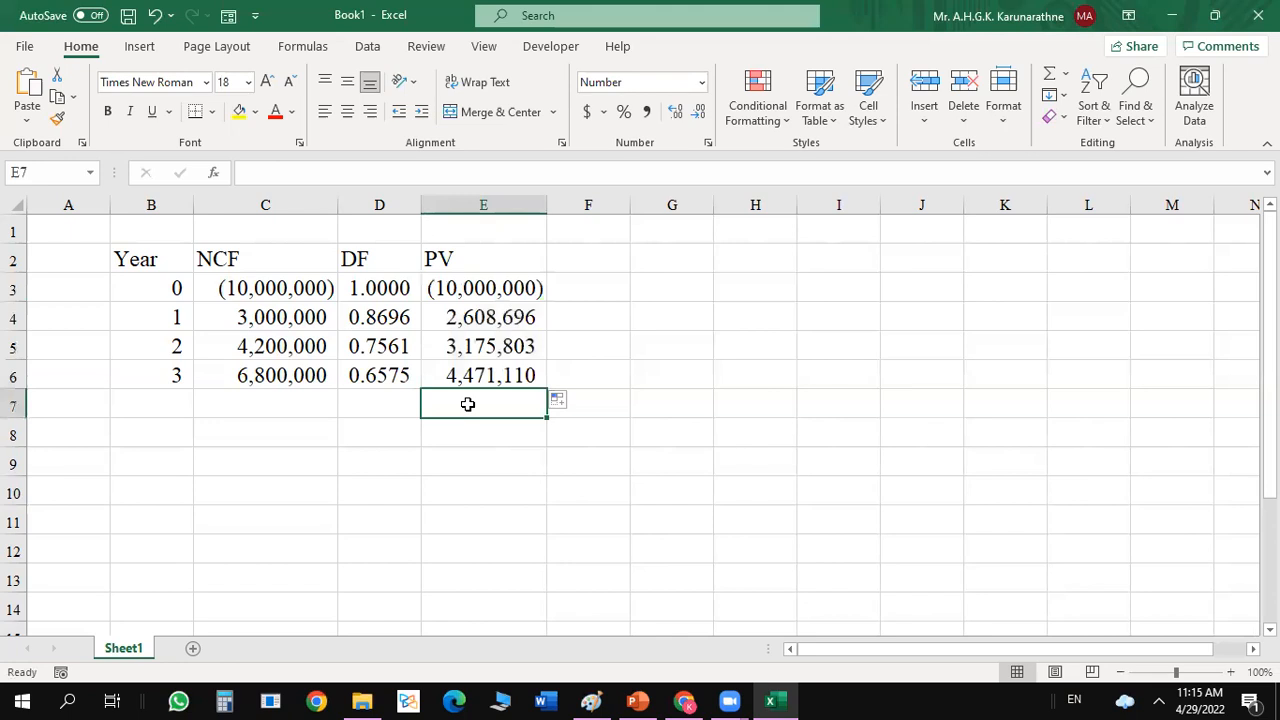
key(alt+equal)
key(Return)
Make the total in E7 bold and give it a Top and Double Bottom Border.
click(542, 413)
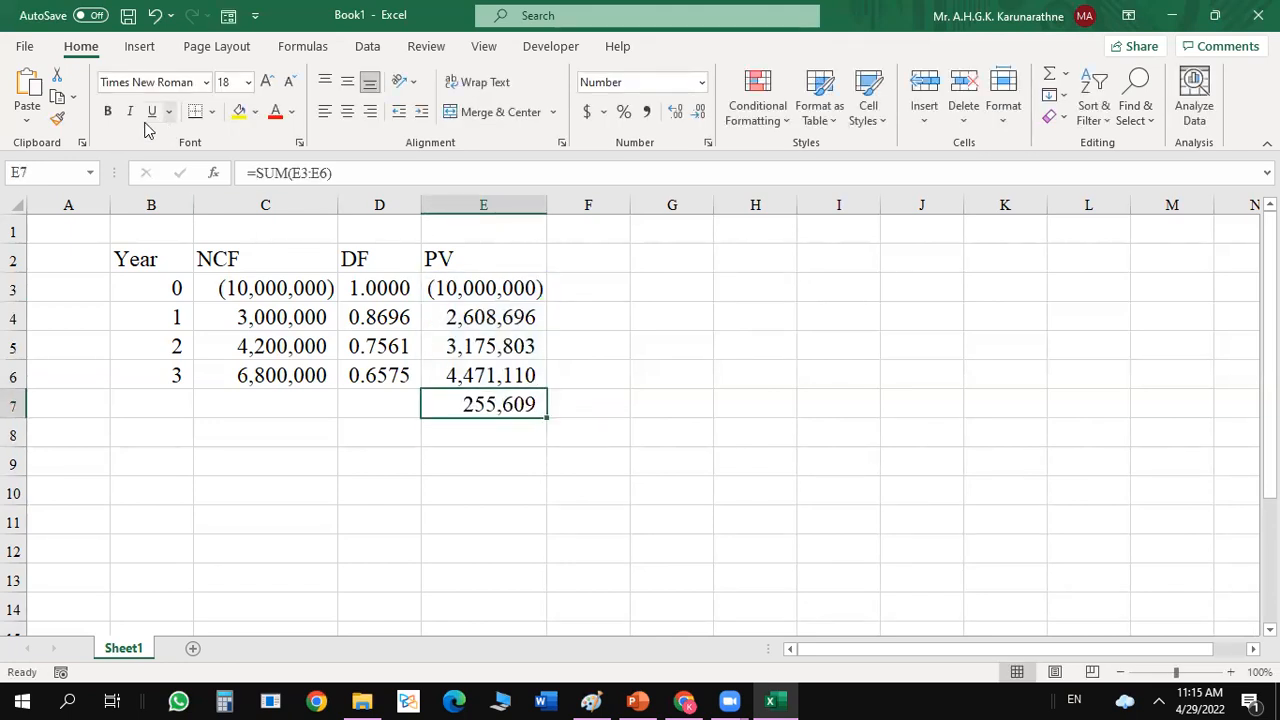
click(109, 113)
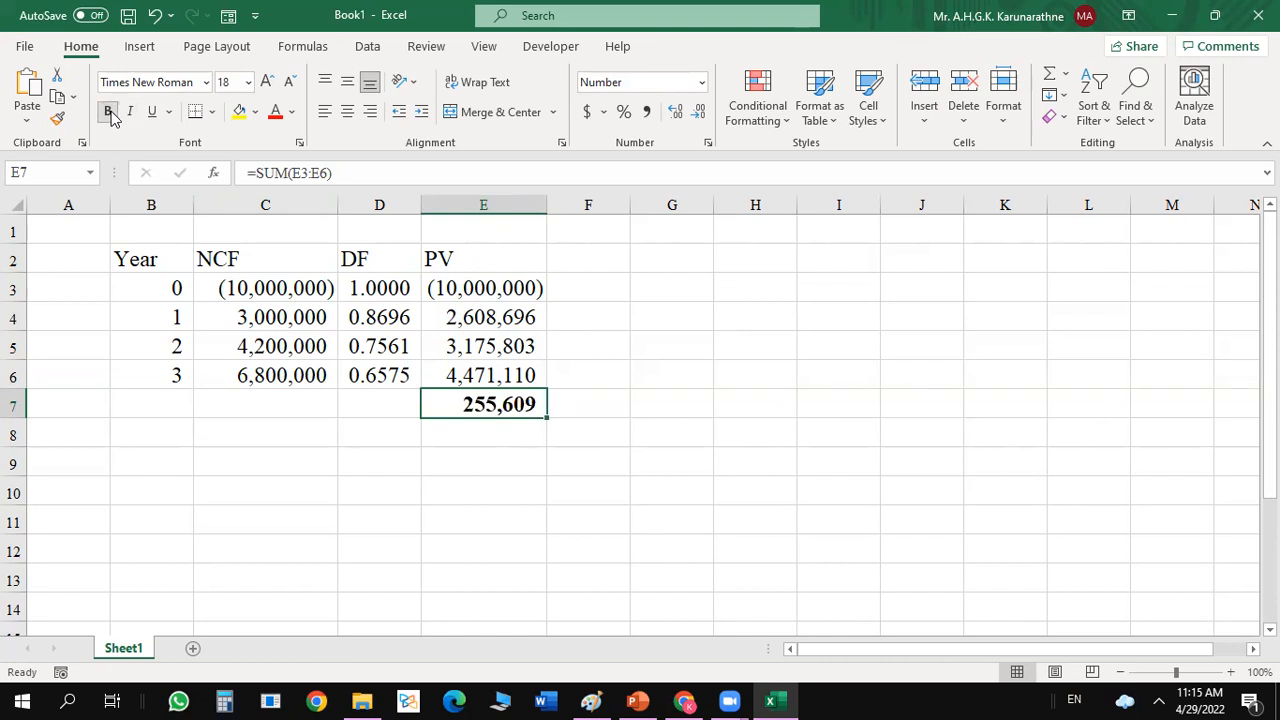
click(212, 112)
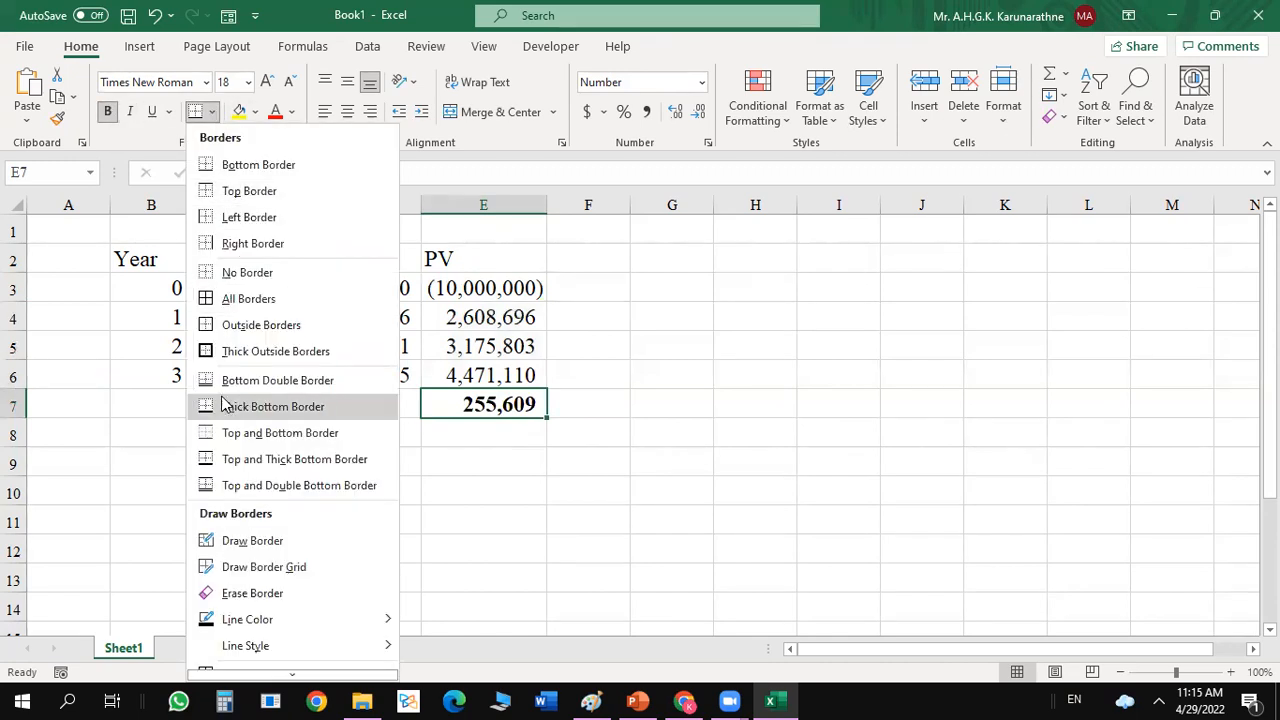
click(202, 474)
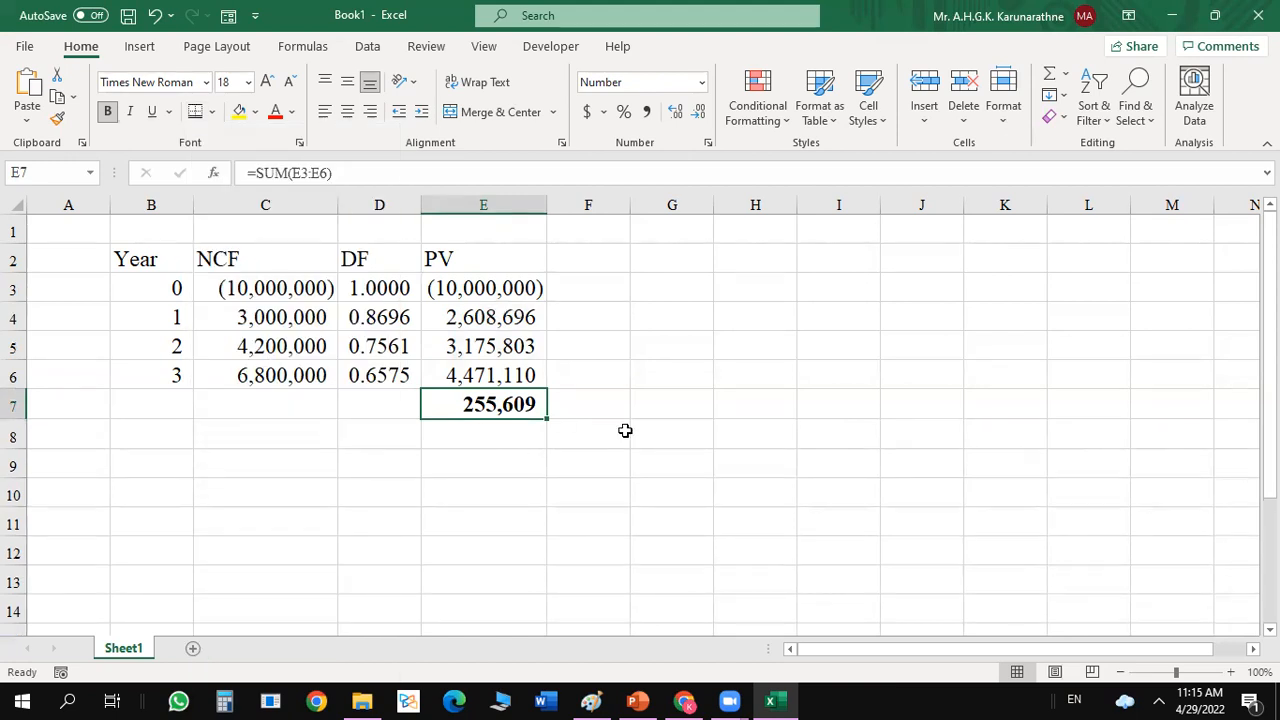
click(621, 428)
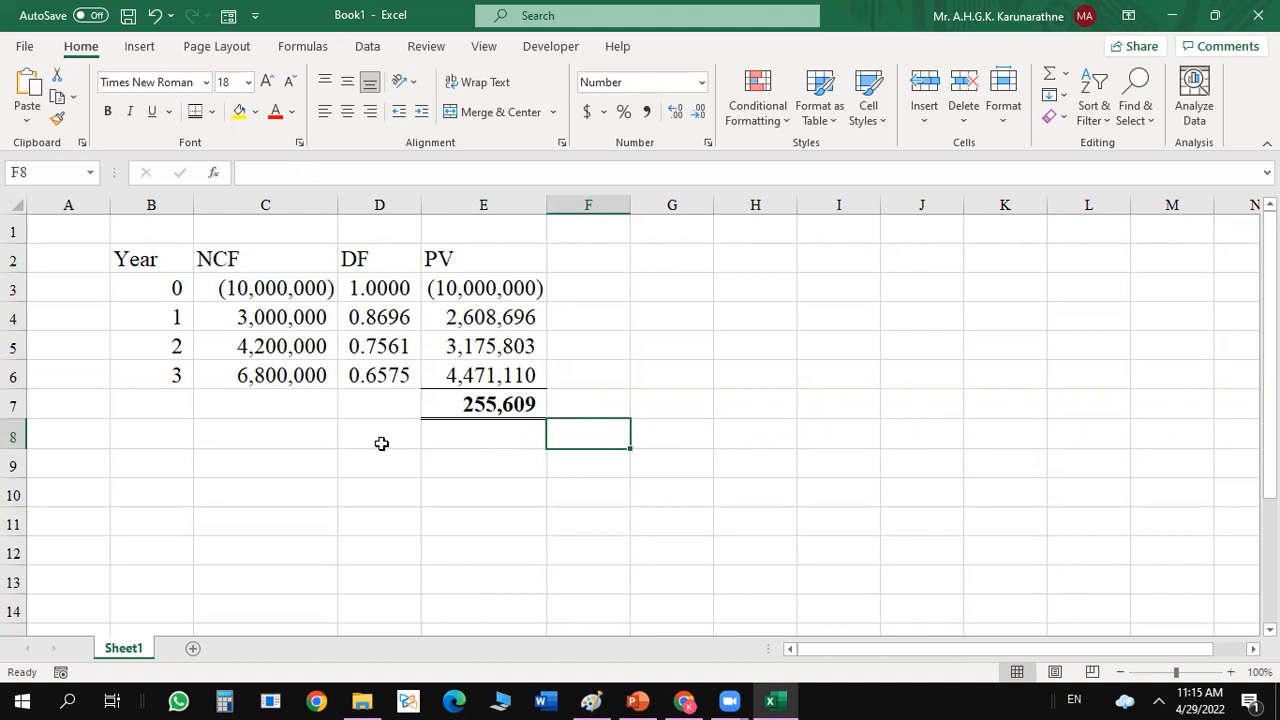
Start an IF formula in C9 with the logical test E7>=0.
click(271, 464)
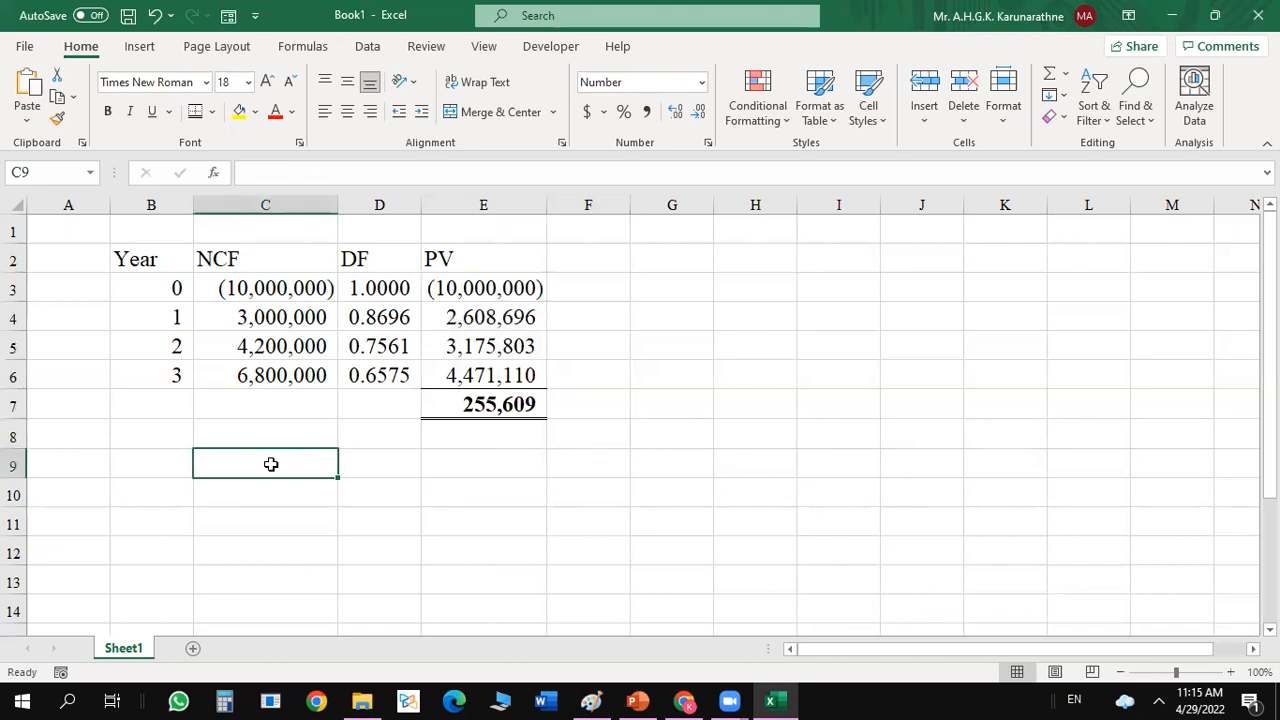
text(=)
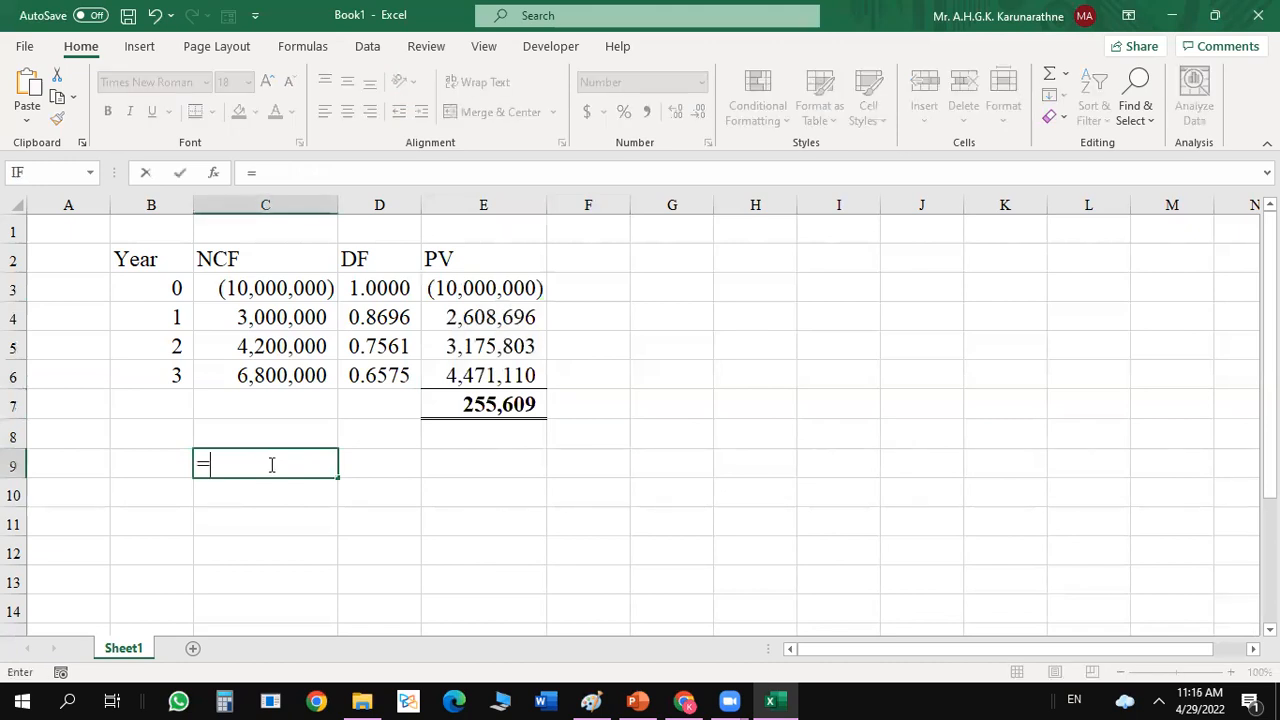
text(if)
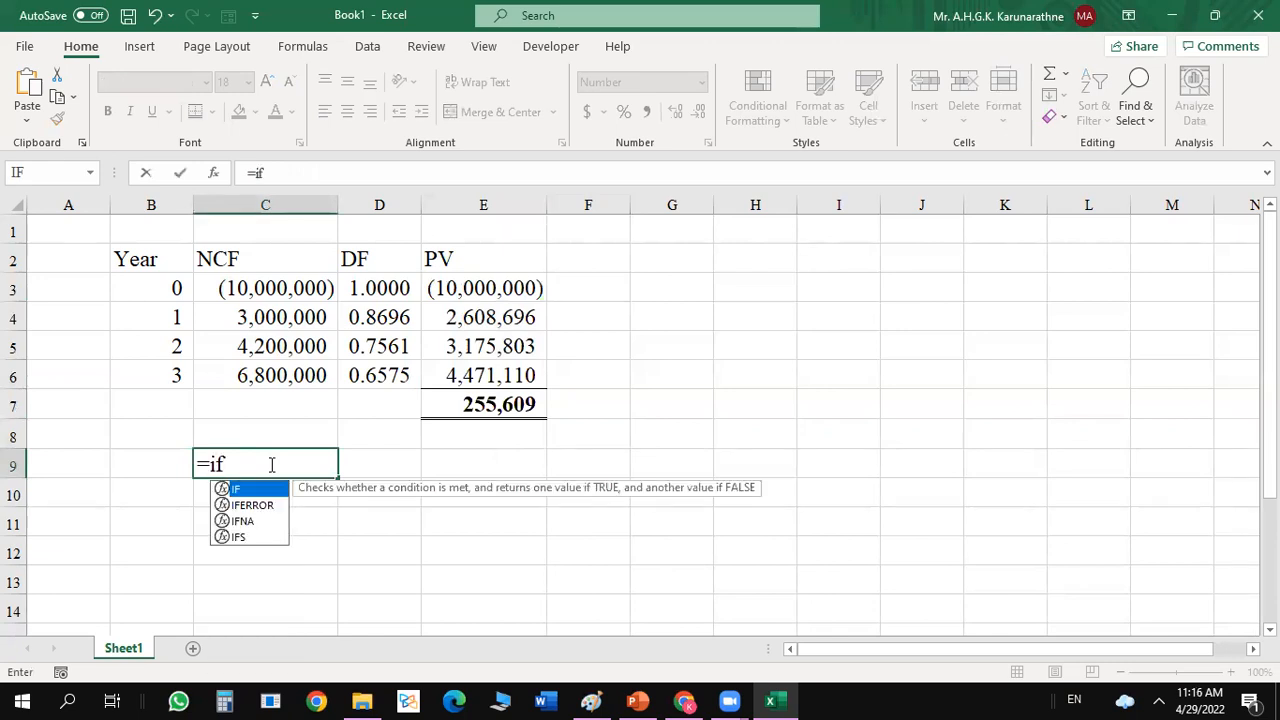
text(()
click(480, 403)
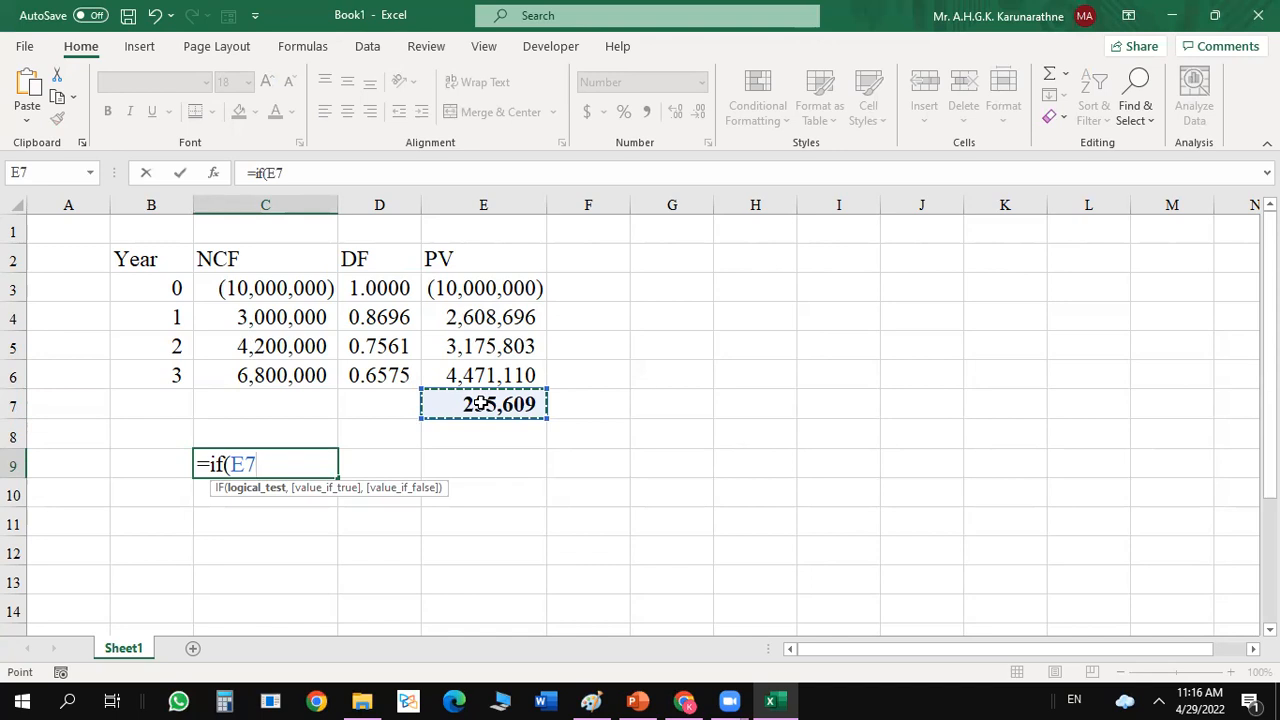
text(>)
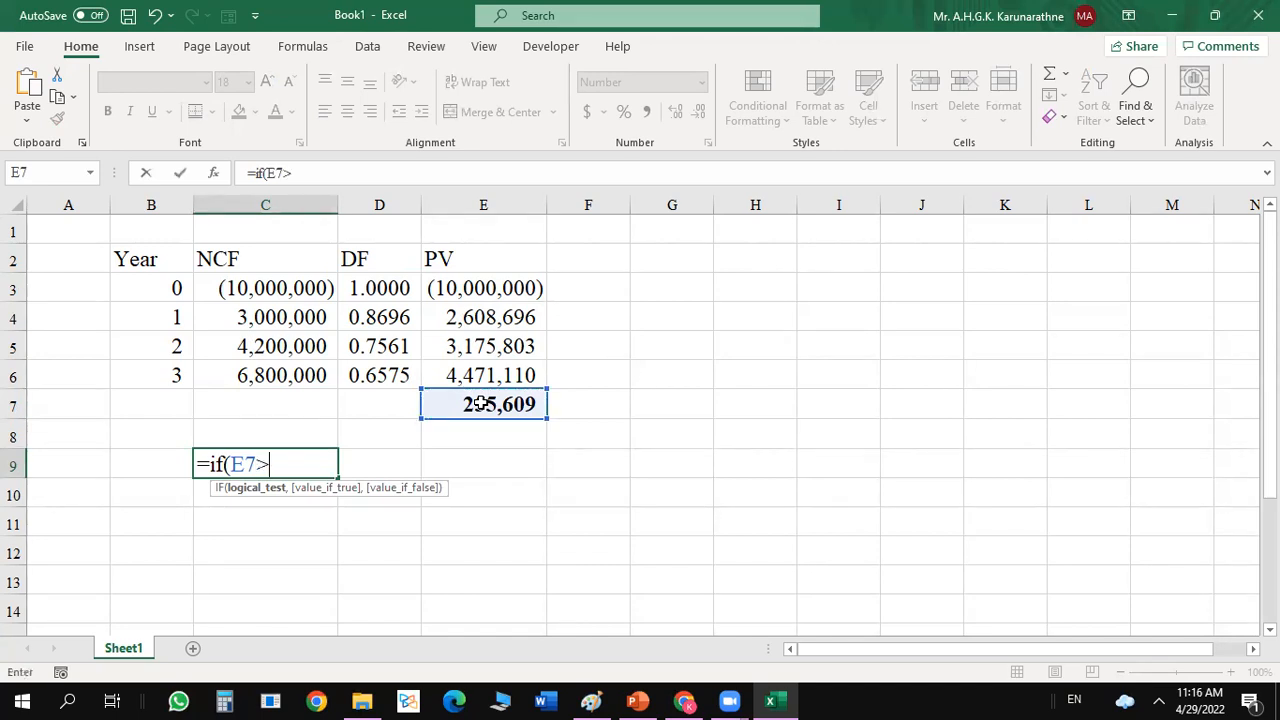
text(=)
text(0,)
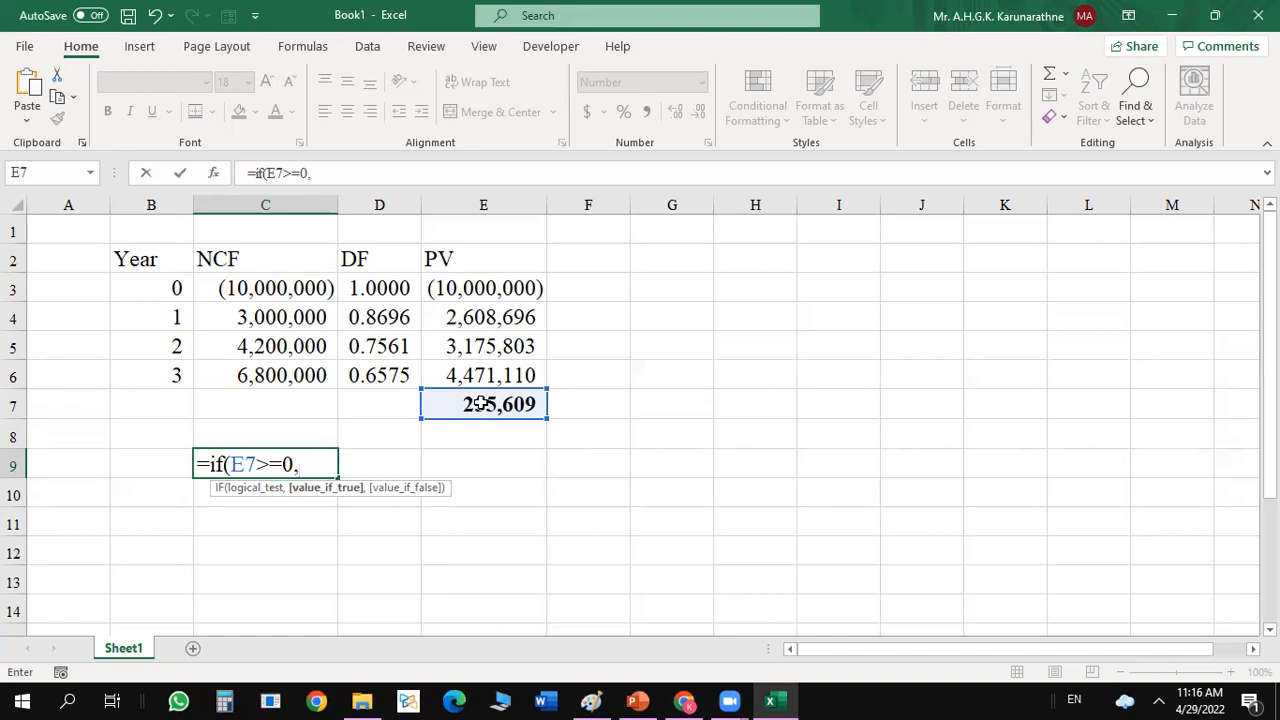
In the IF function arguments for C9, set the value if true to "Accept".
click(212, 173)
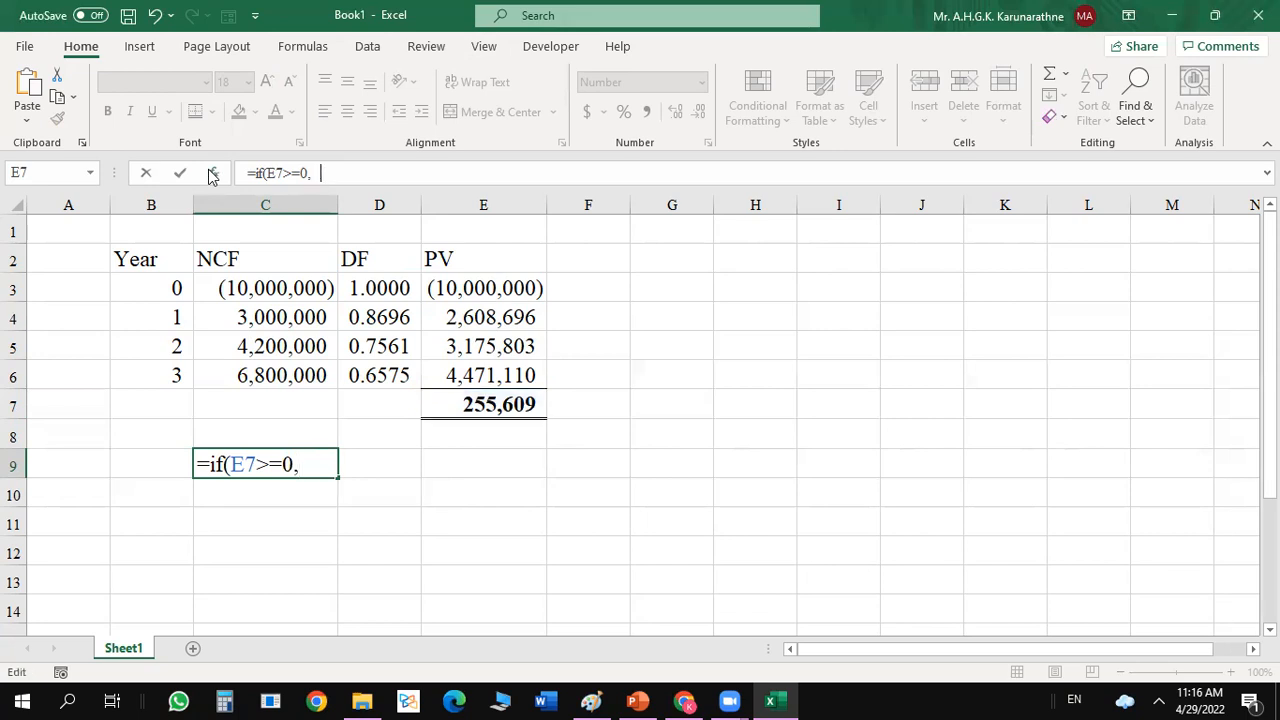
click(931, 230)
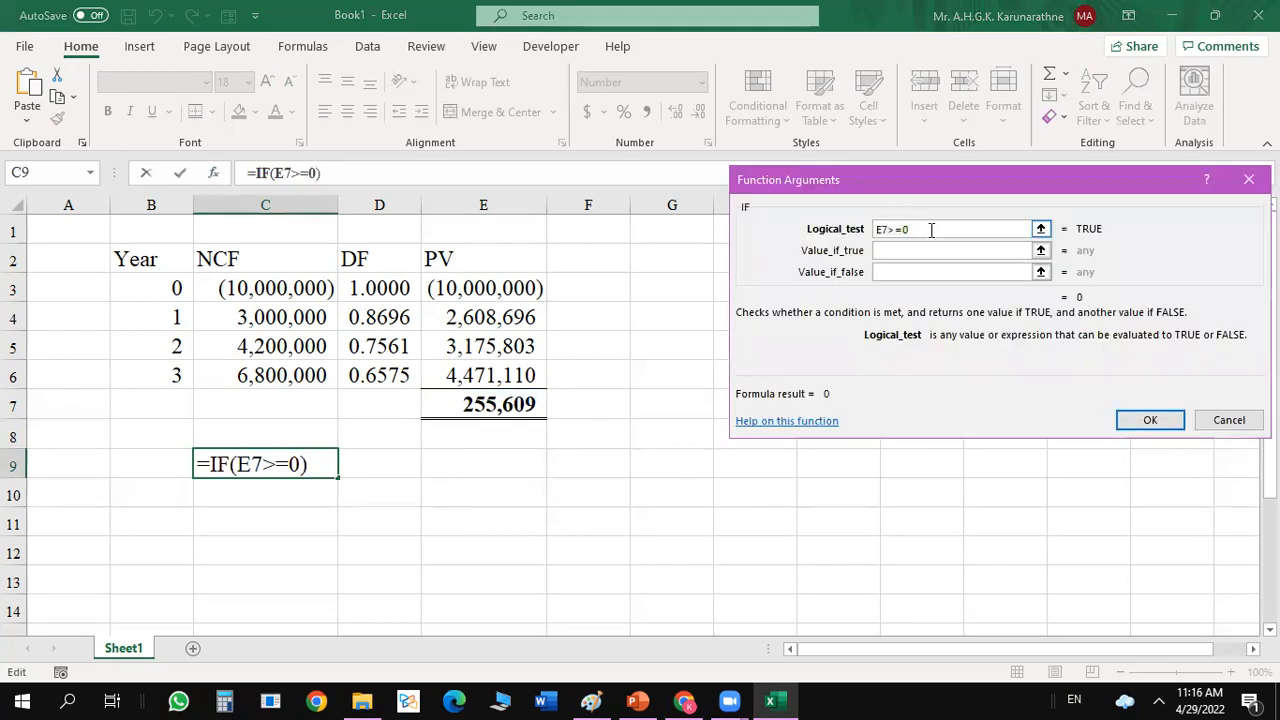
click(916, 247)
click(916, 251)
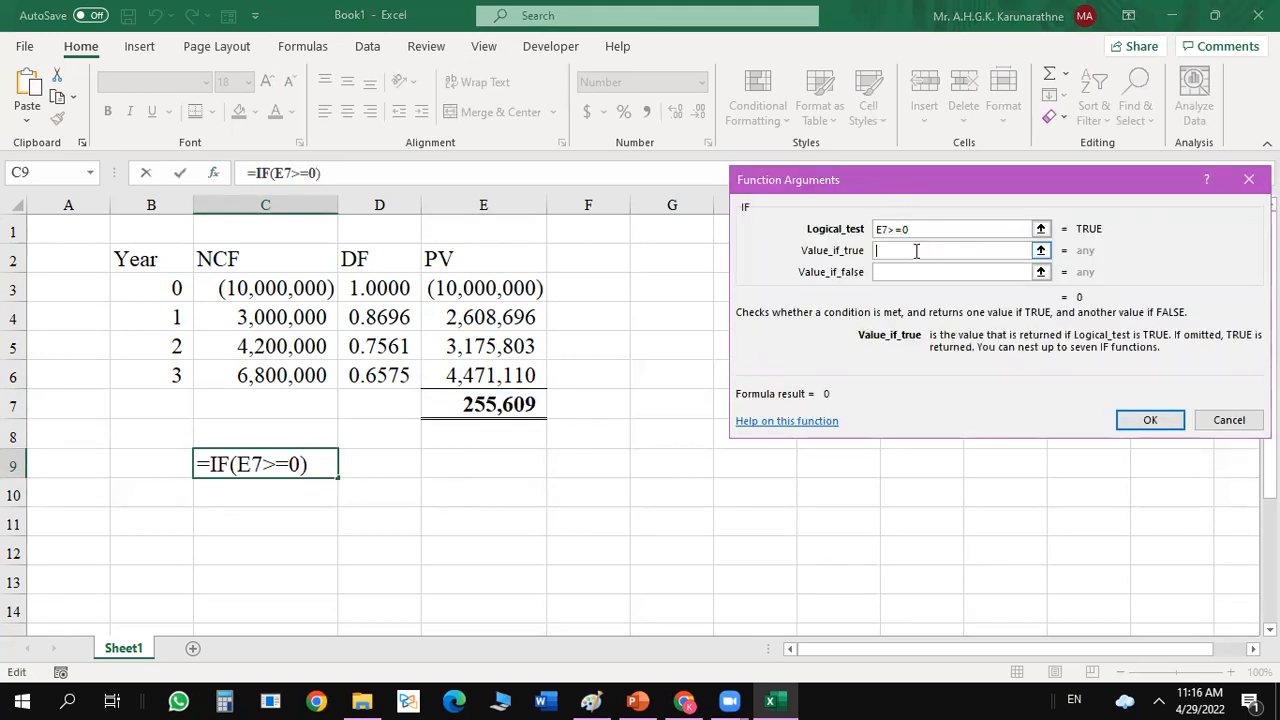
text("Accept)
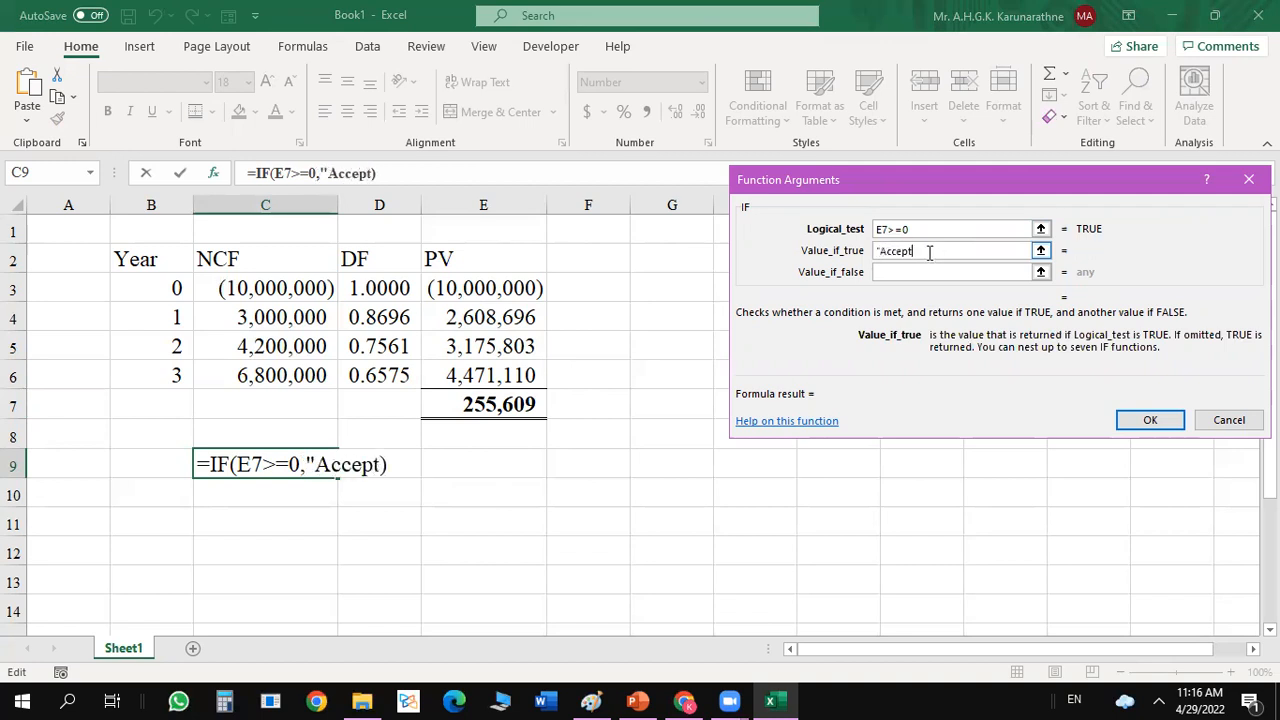
text(")
Set the IF function's value if false to "Reject", finish the formula in C9 and accept the suggested typo correction.
click(922, 272)
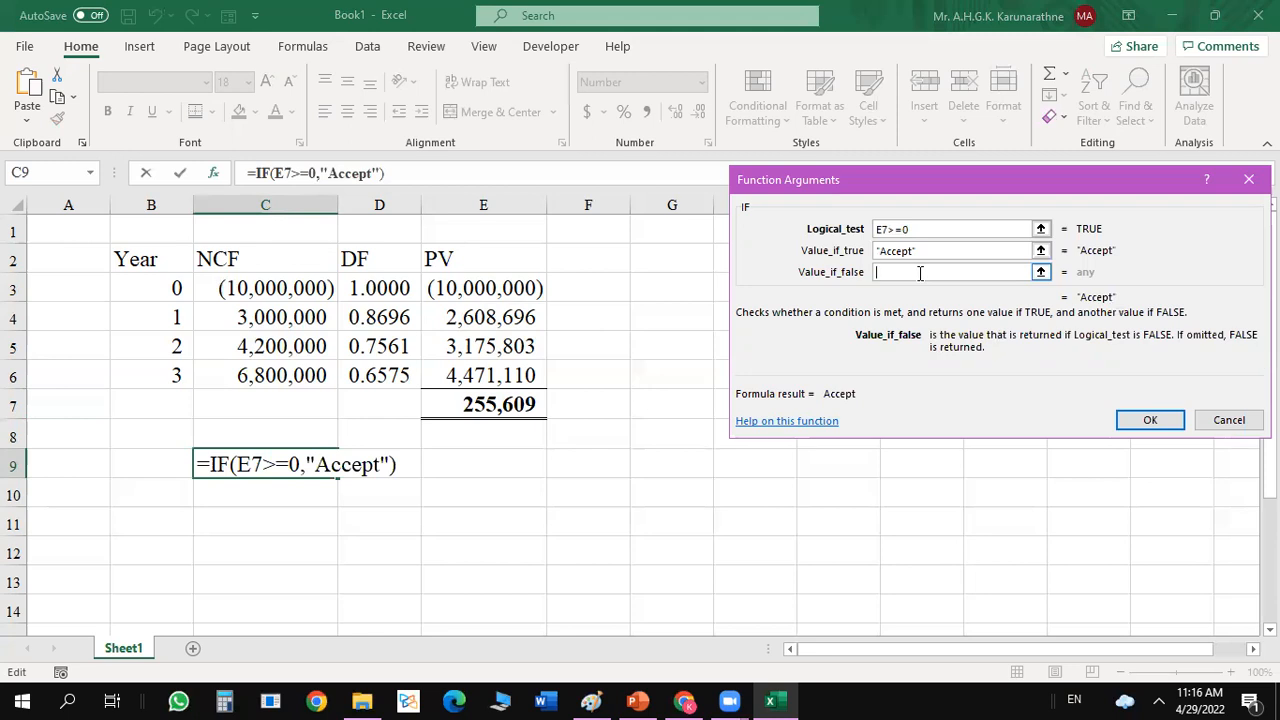
text("R)
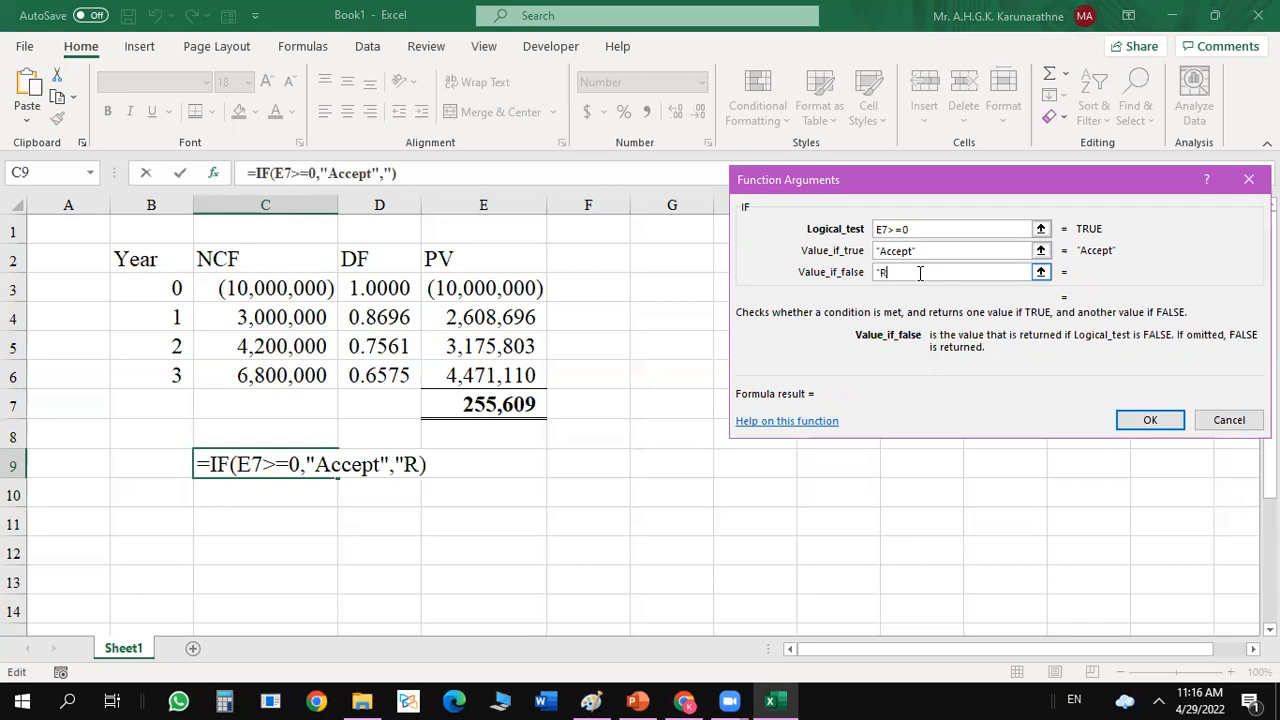
text(eject")
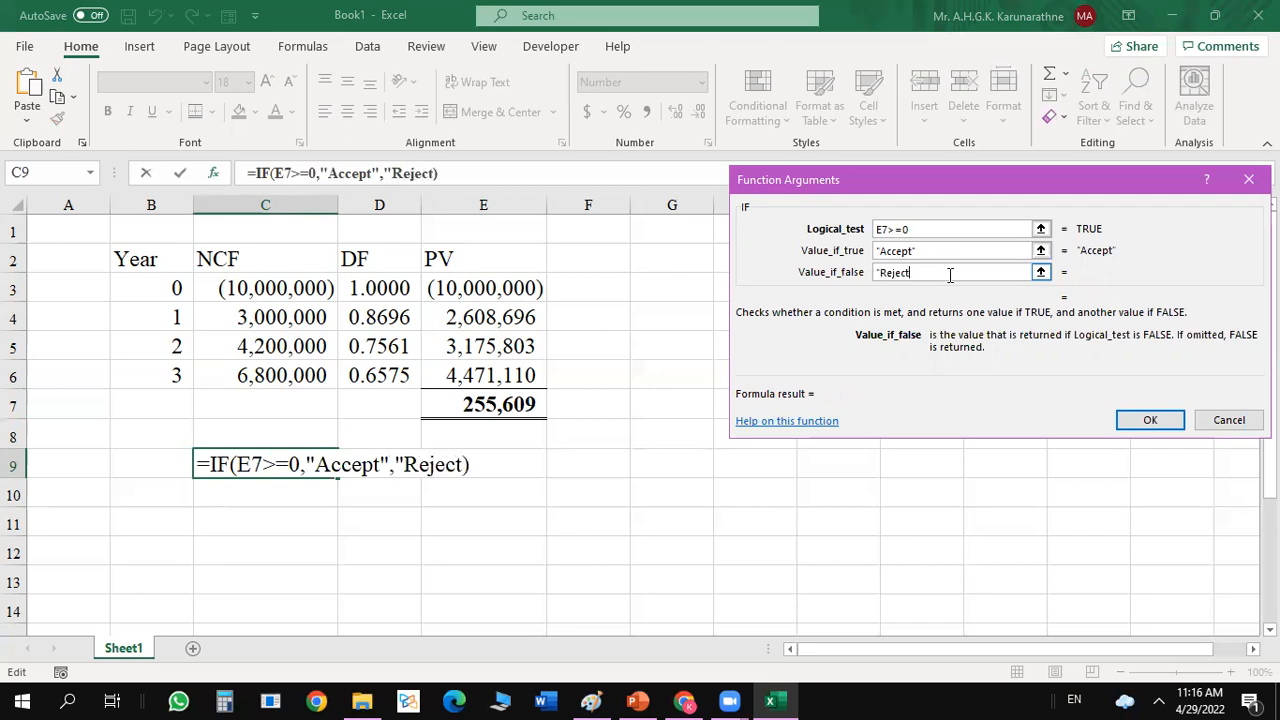
text())
click(1160, 420)
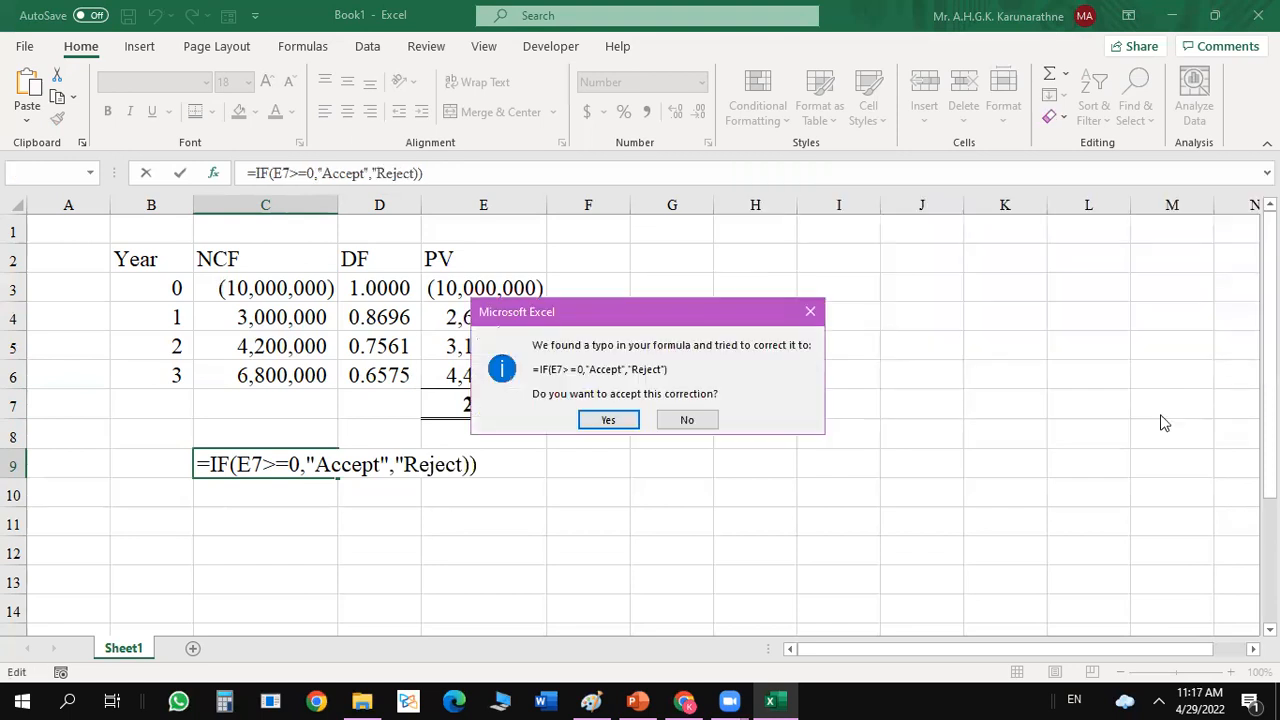
click(610, 420)
click(414, 547)
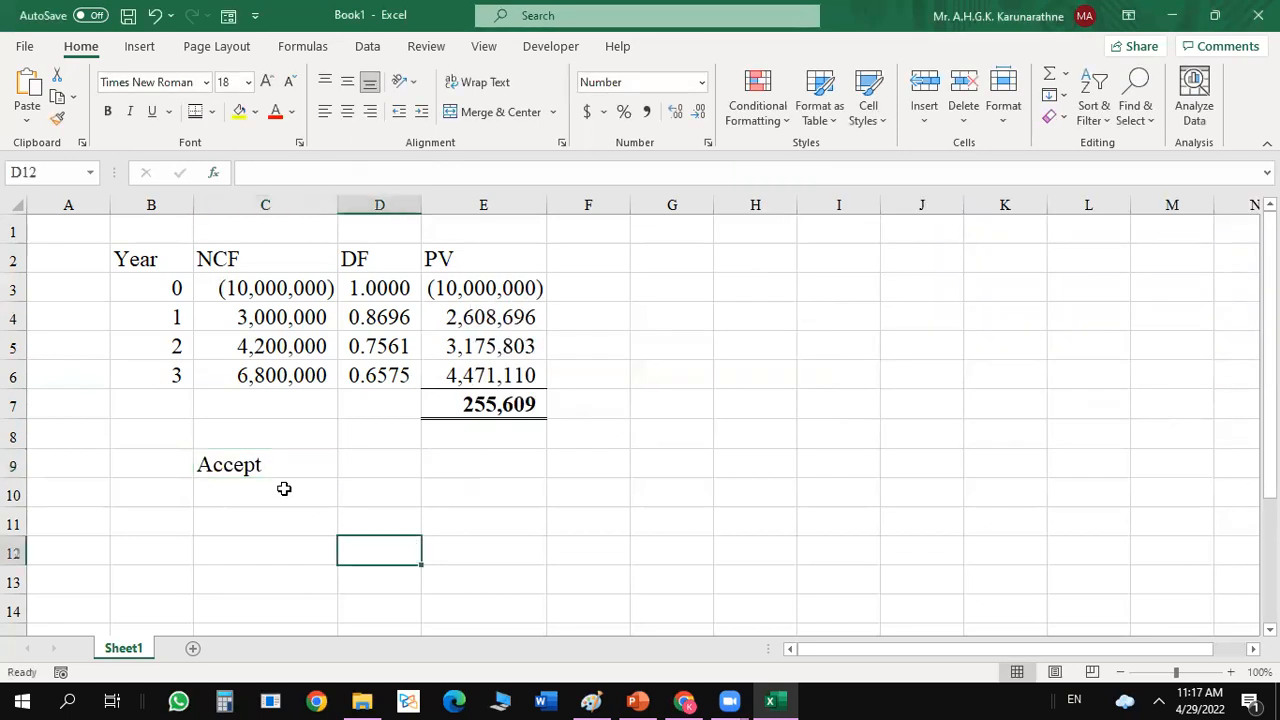
Change the Year 0 net cash flow in C3 to -11000000 to test the decision formula.
click(263, 443)
click(274, 457)
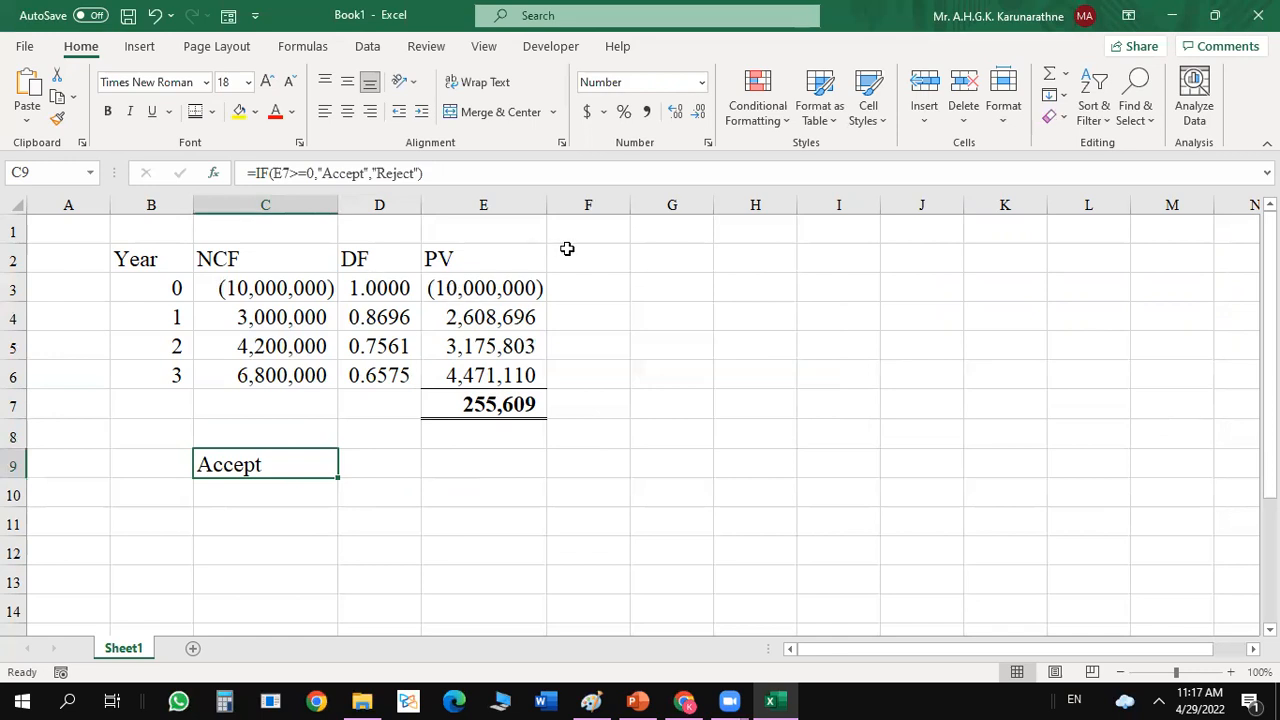
click(453, 288)
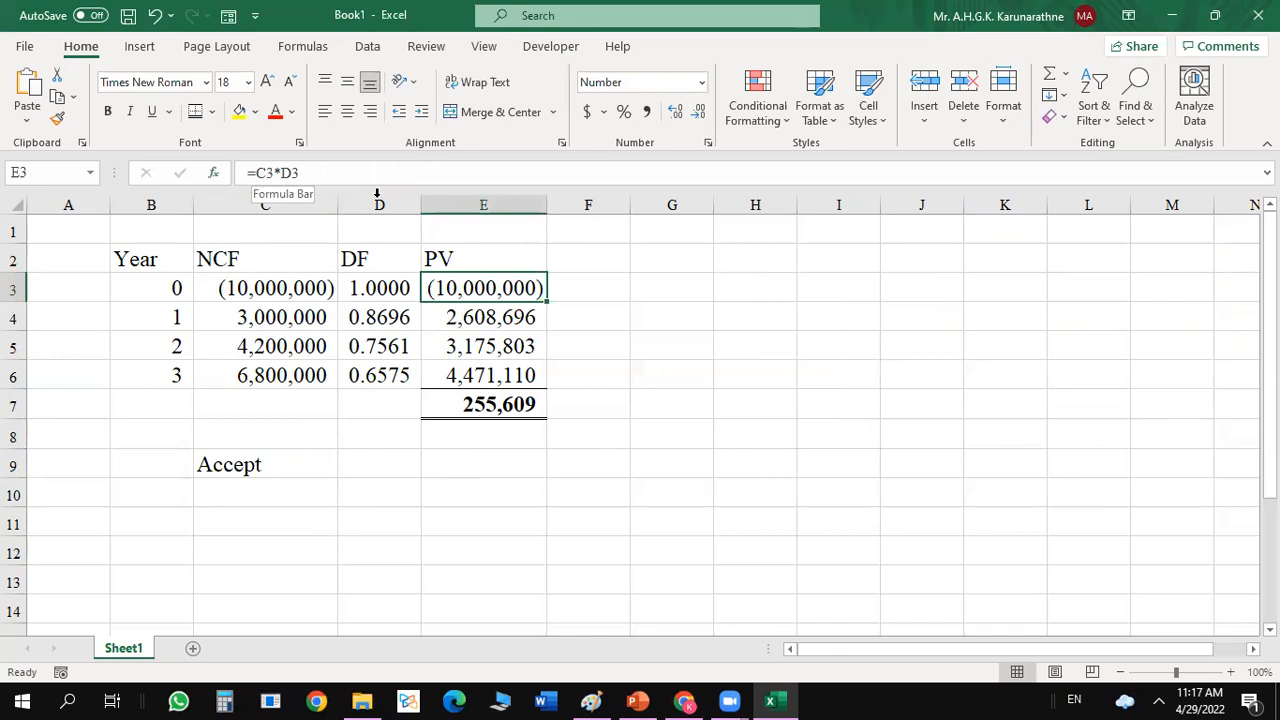
double_click(456, 288)
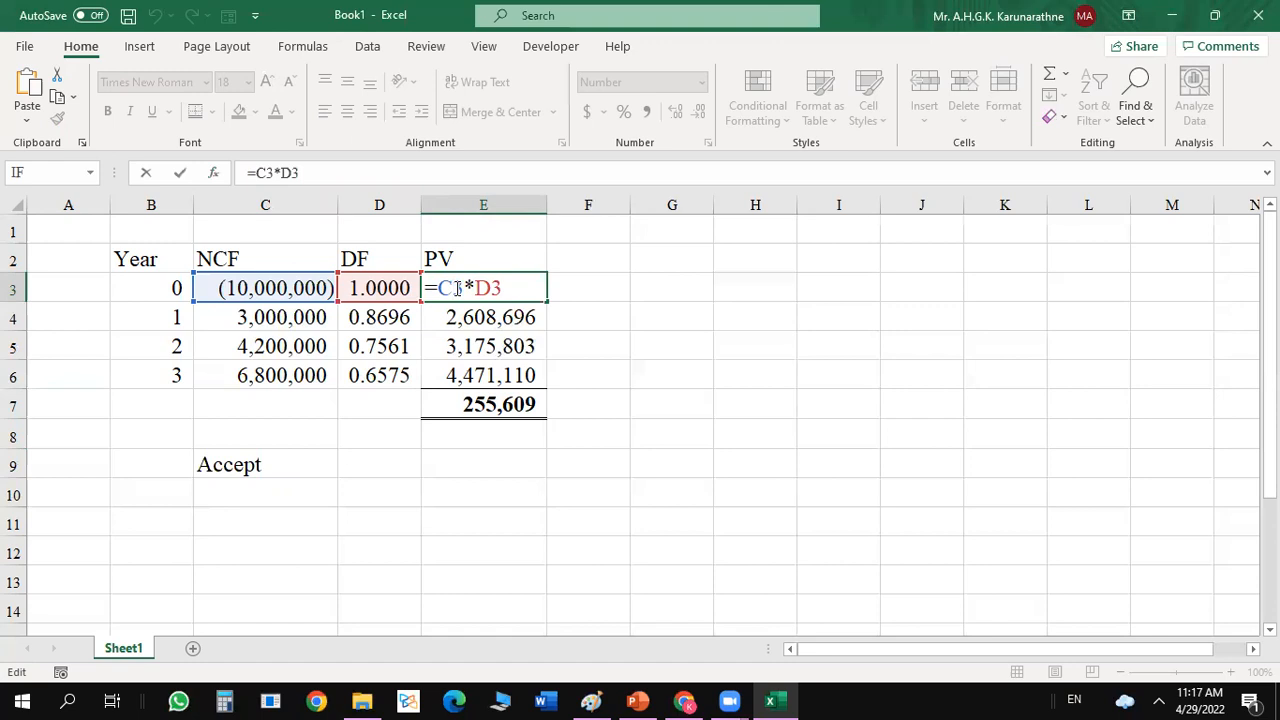
click(270, 288)
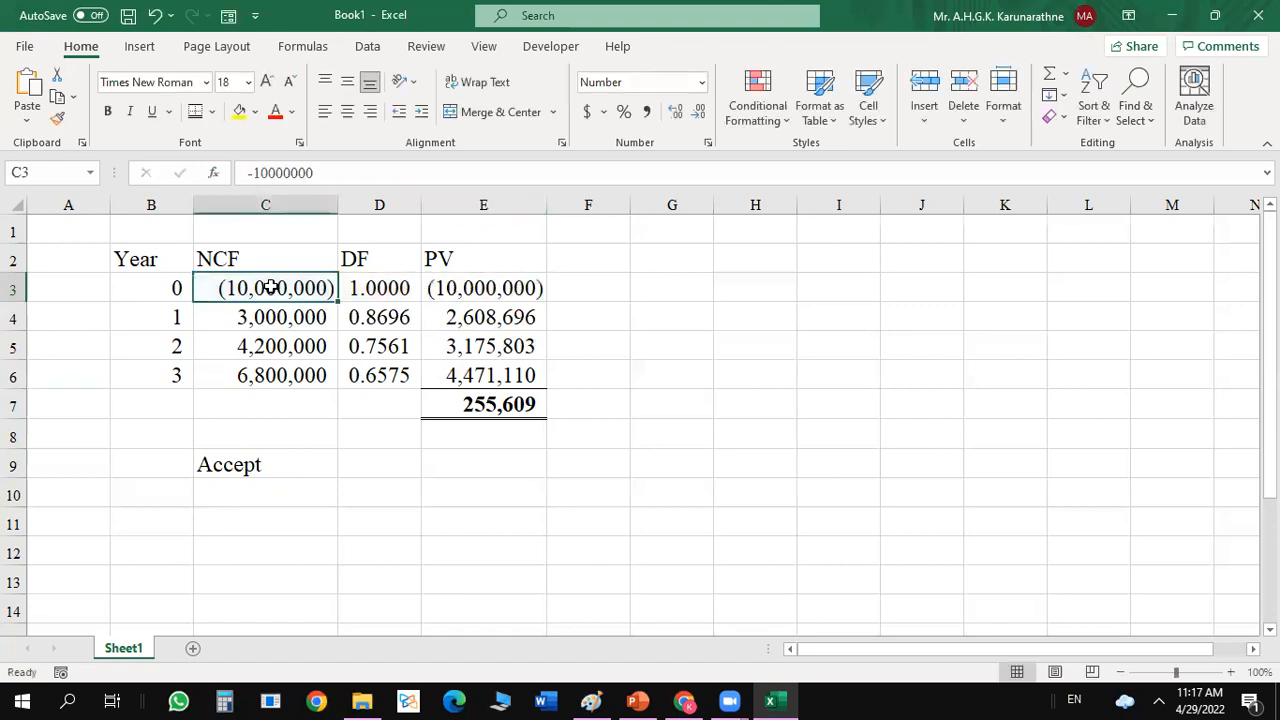
double_click(245, 288)
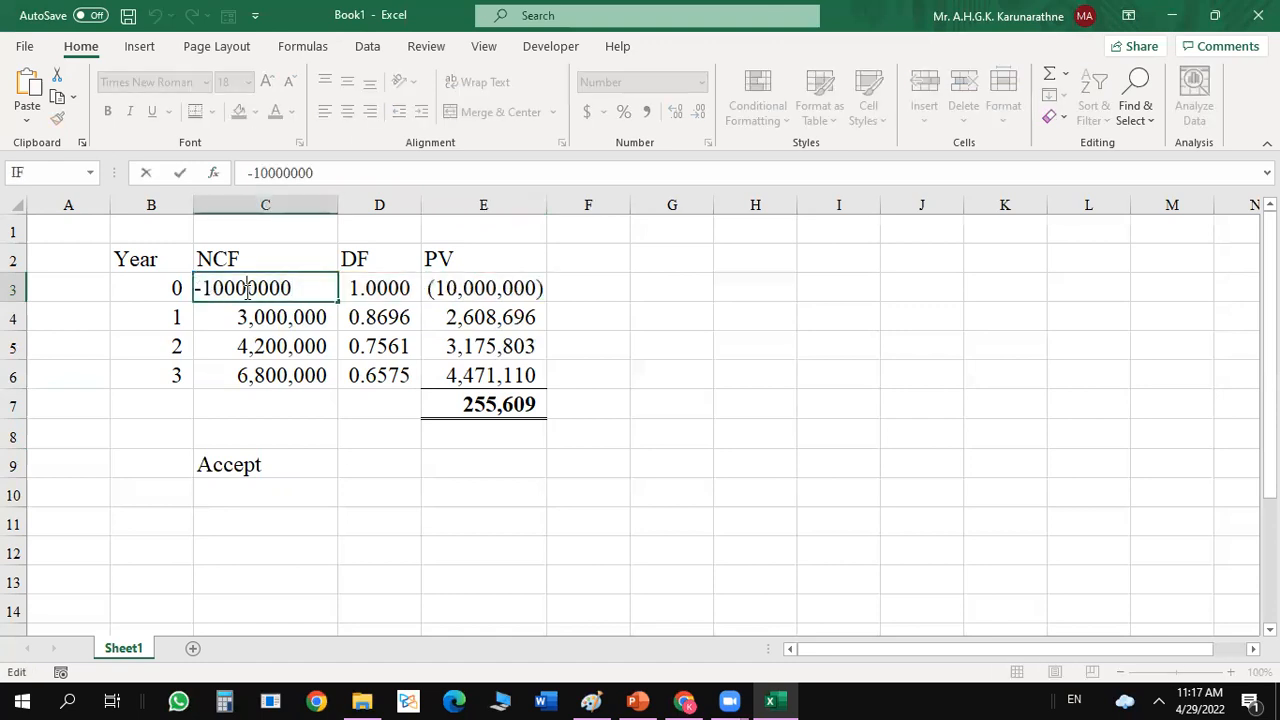
key(BackSpace)
text(1)
key(Return)
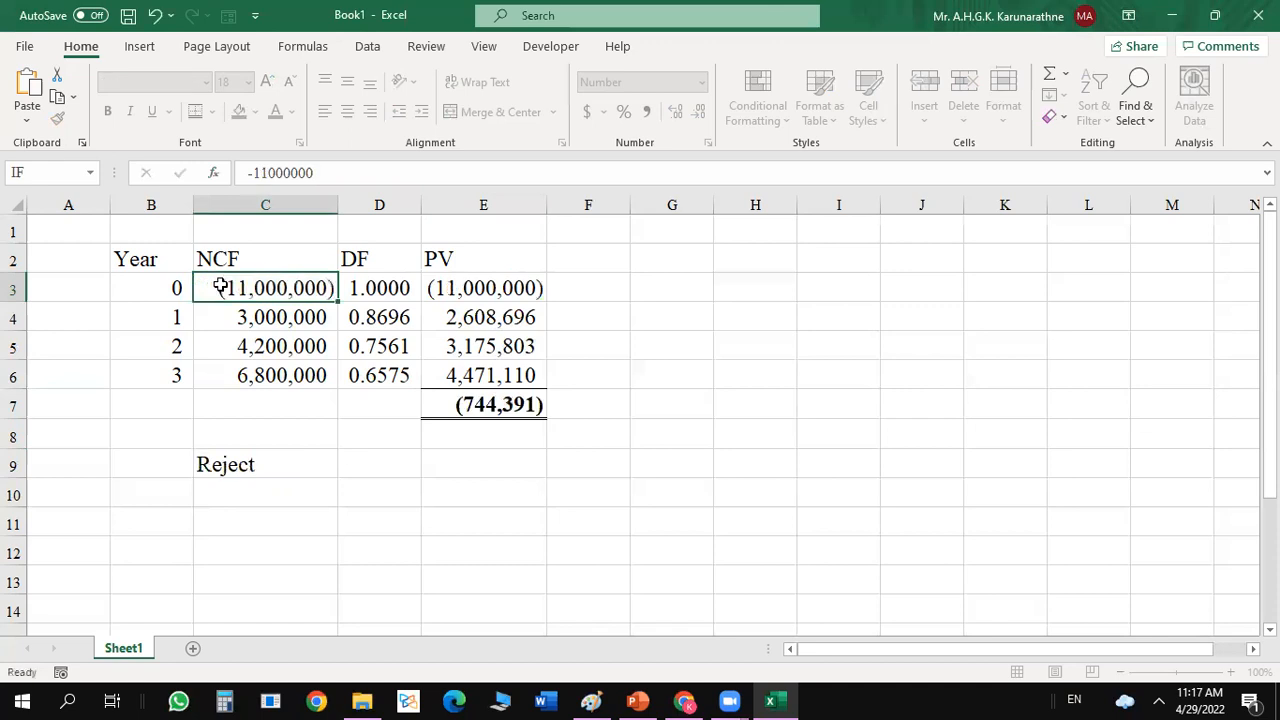
Delete the accept or reject decision formula from C9.
click(267, 473)
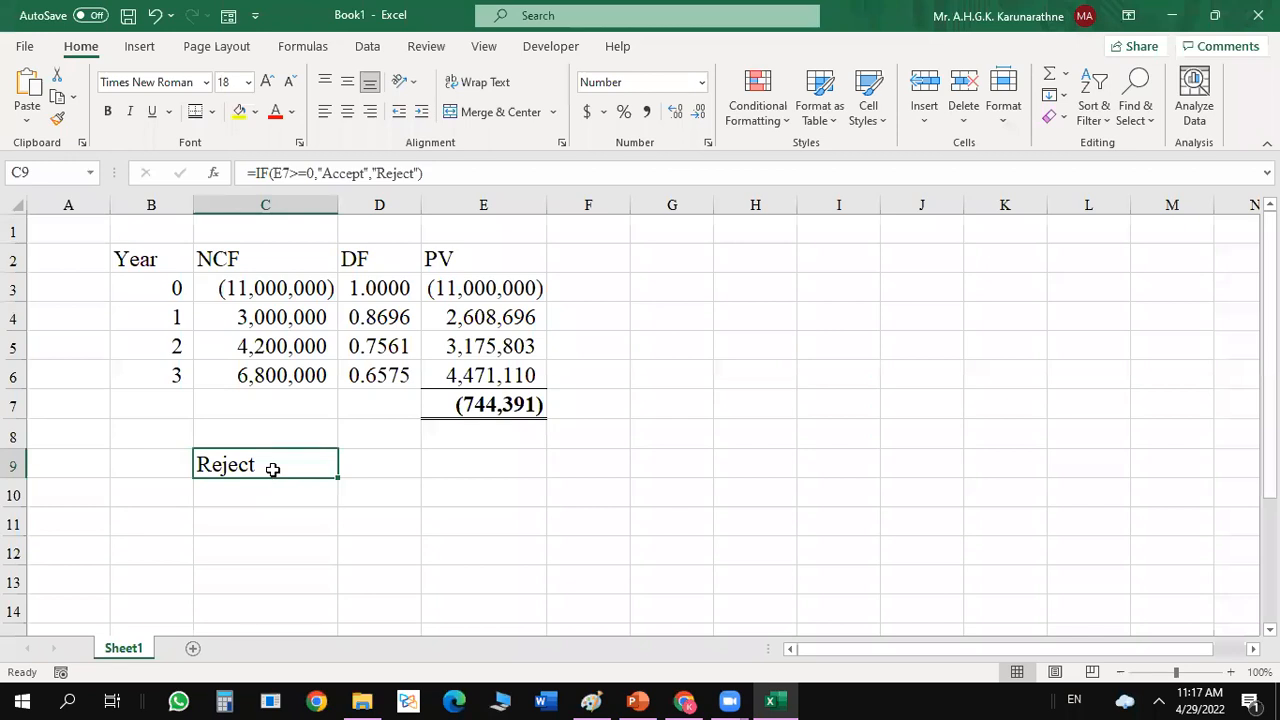
click(469, 451)
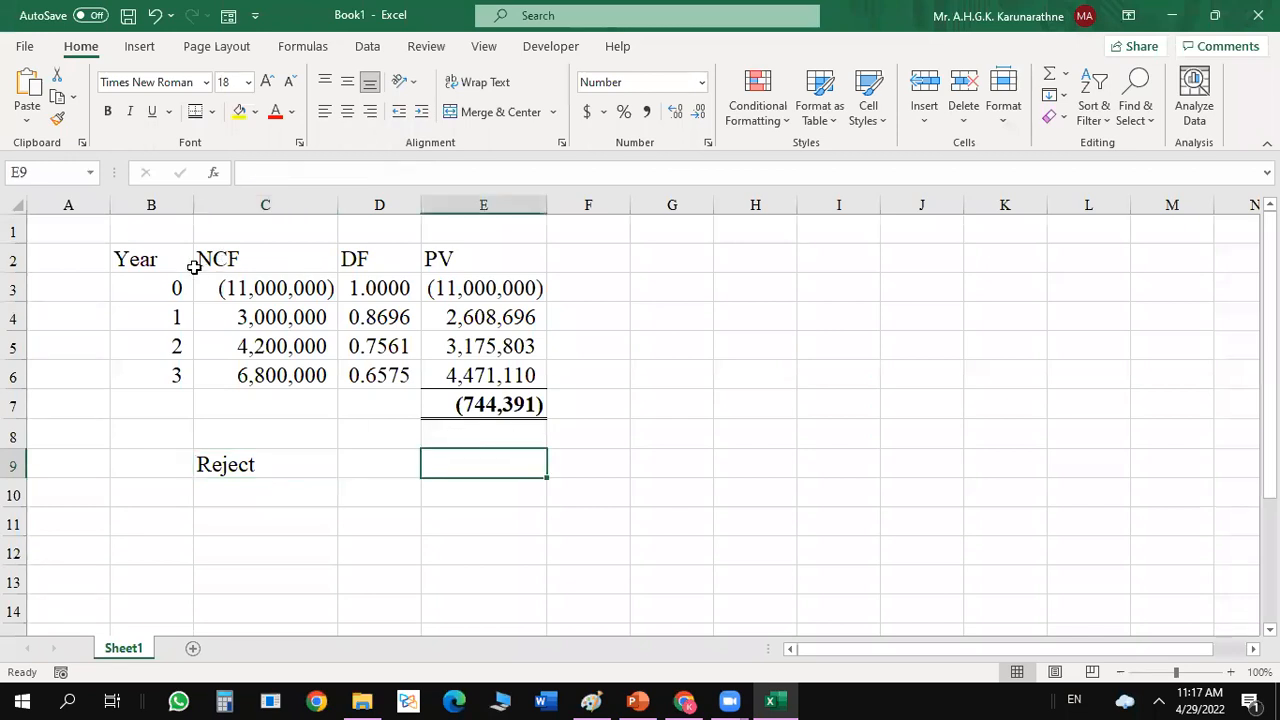
click(228, 467)
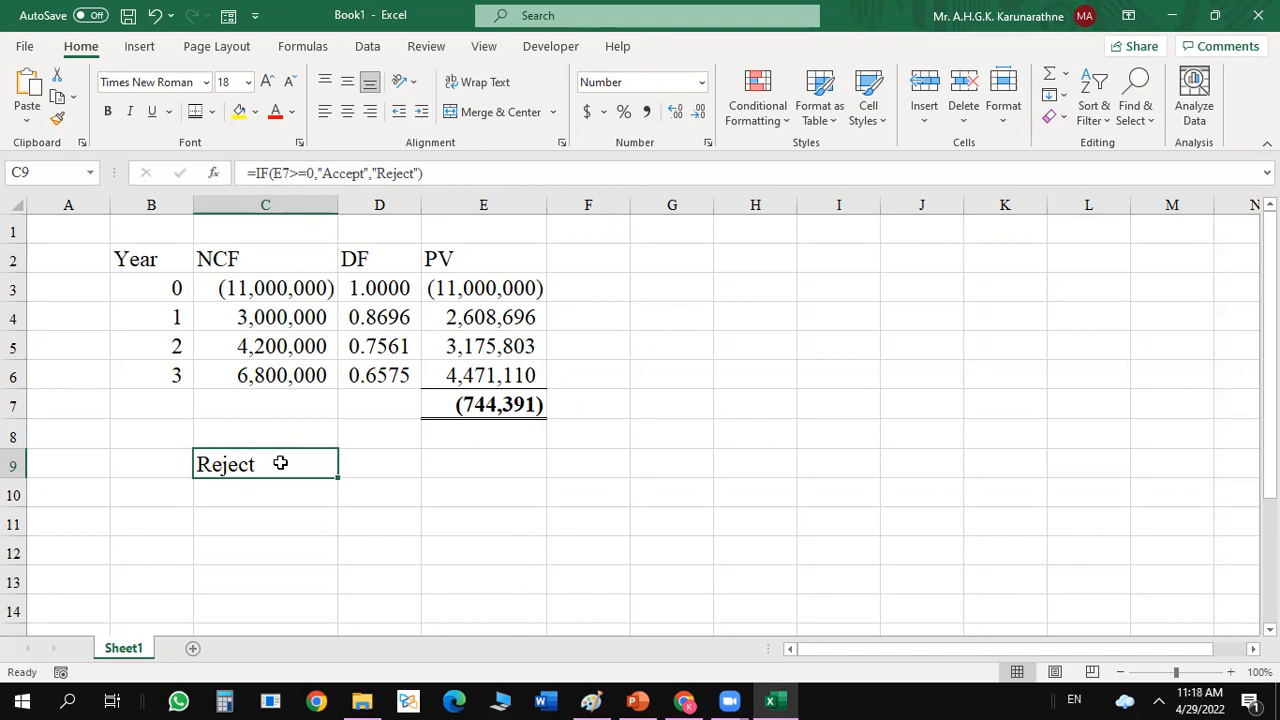
key(BackSpace)
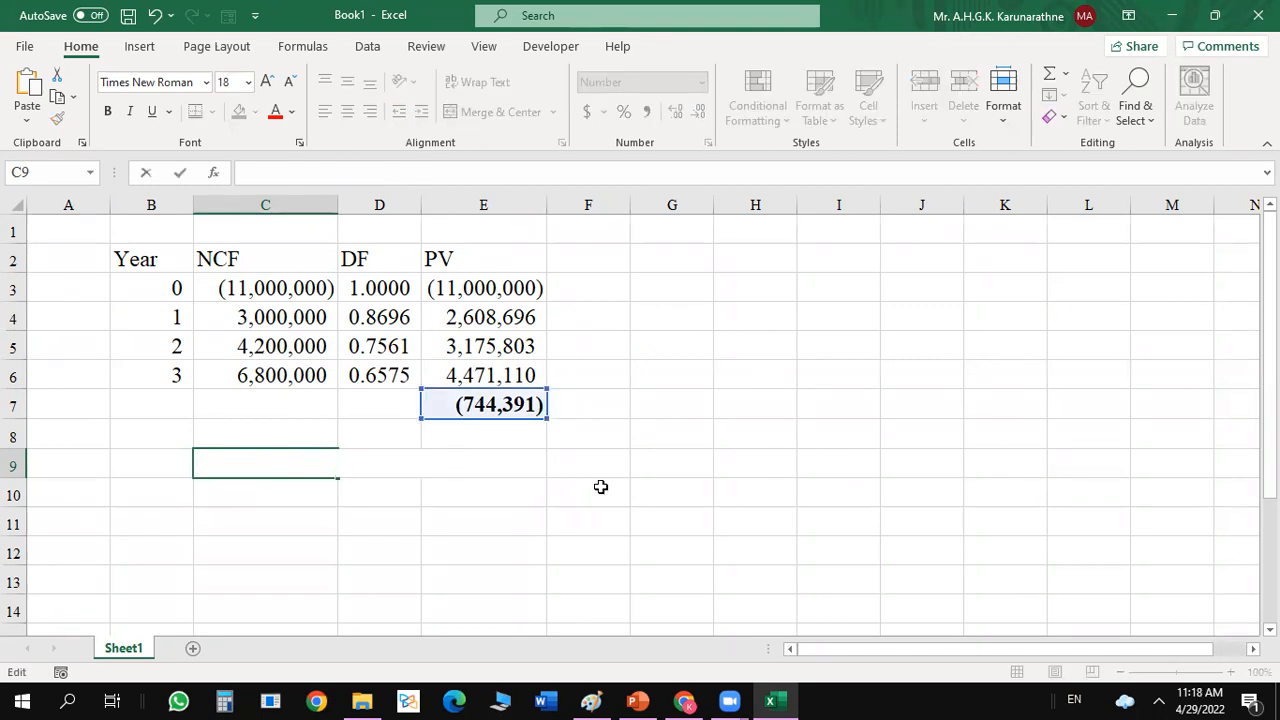
key(Escape)
click(464, 516)
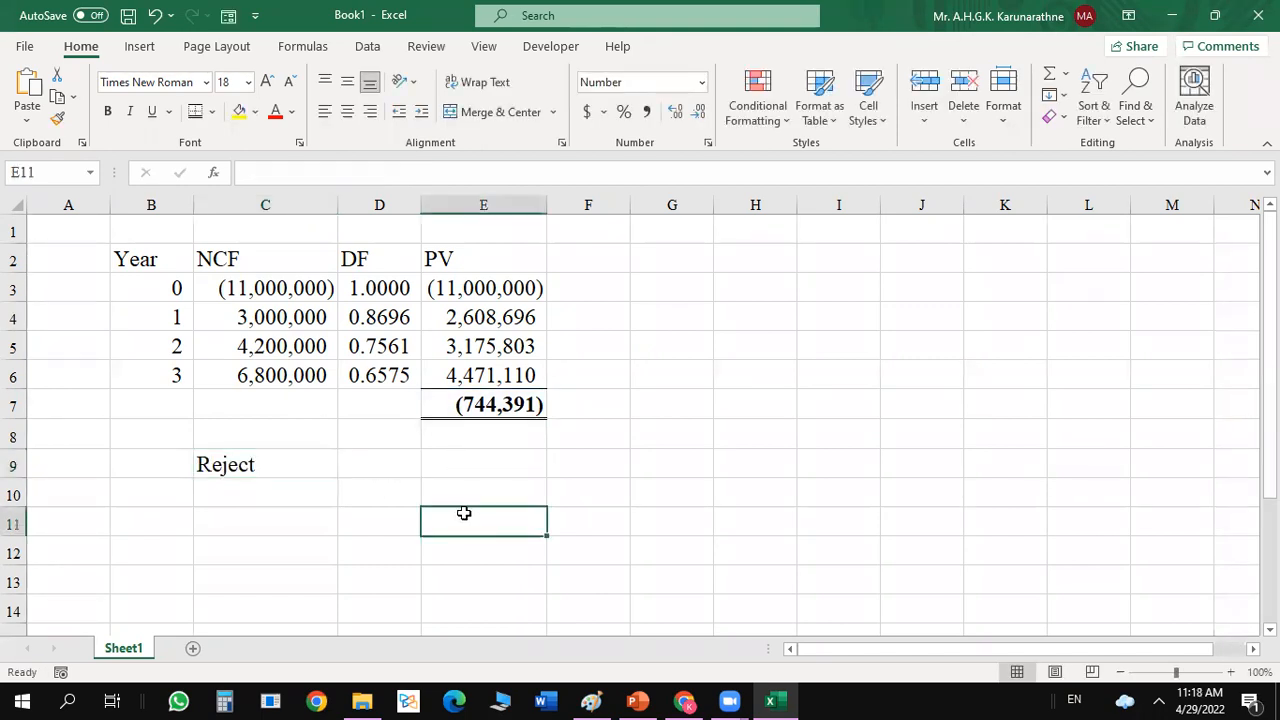
click(222, 470)
key(Delete)
click(553, 487)
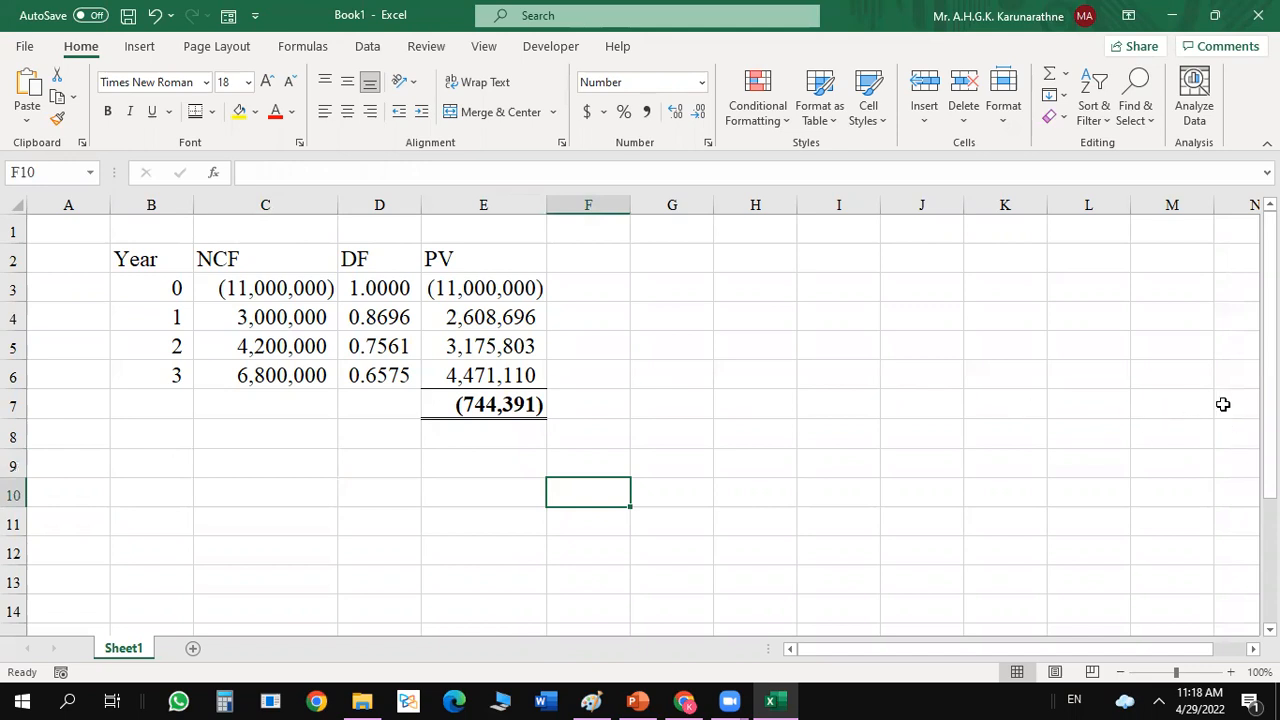
Enter the heading "Ordinary Approach" in A1 above the present value table.
mouse_move(1270, 354)
mouse_down()
mouse_move(1270, 398)
mouse_move(1270, 354)
mouse_up()
click(80, 230)
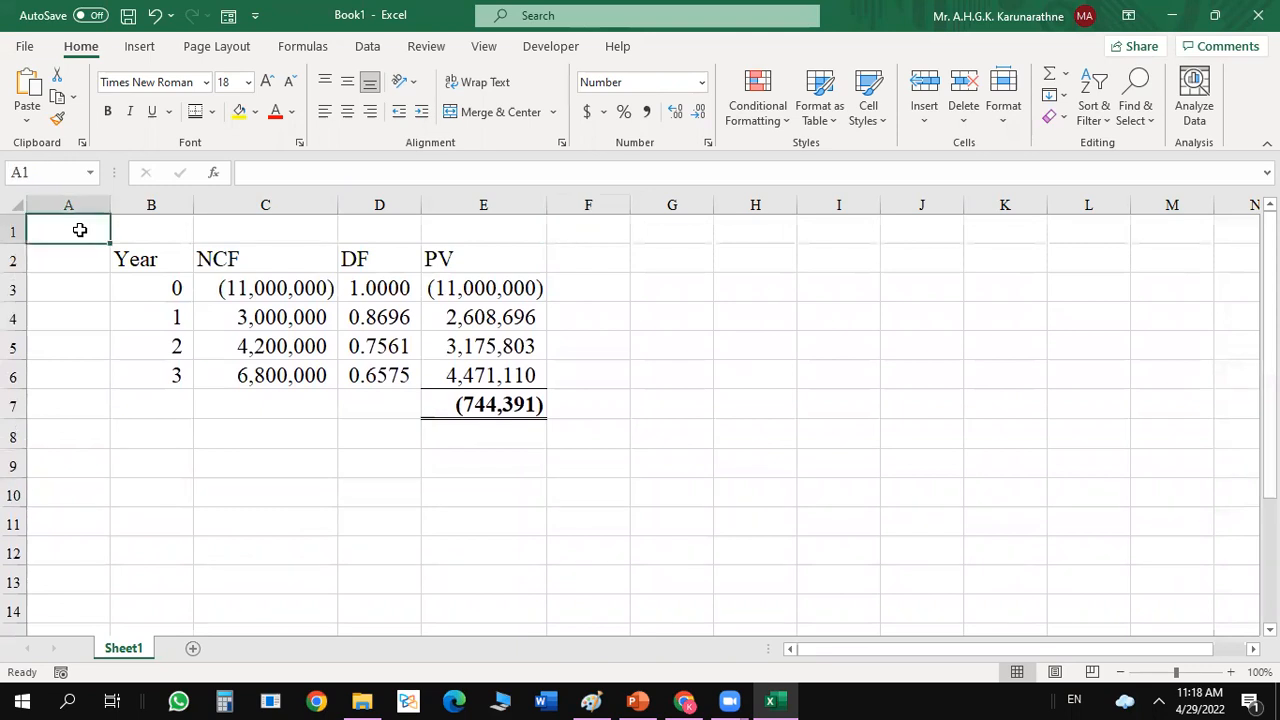
text(Ordinar)
text(y Appo)
text(rach)
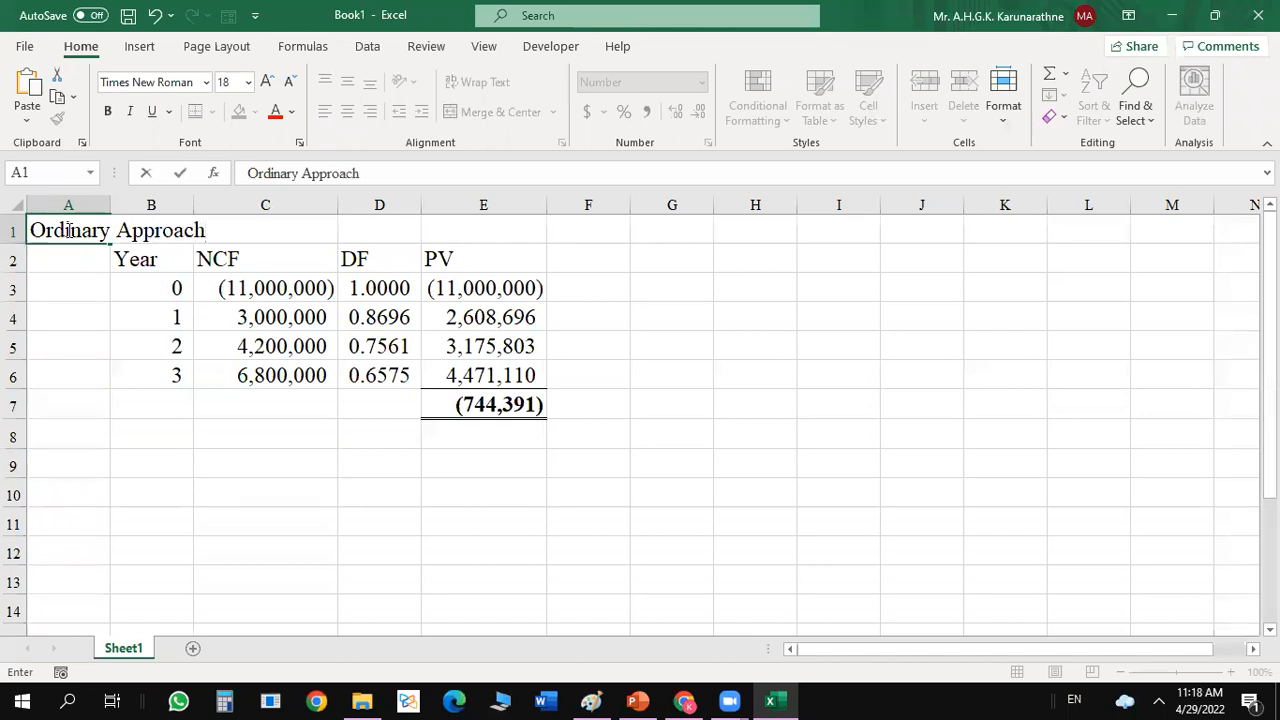
key(Return)
Enter the heading "Using Finance Function" in A9 and make it bold.
click(60, 457)
text(U)
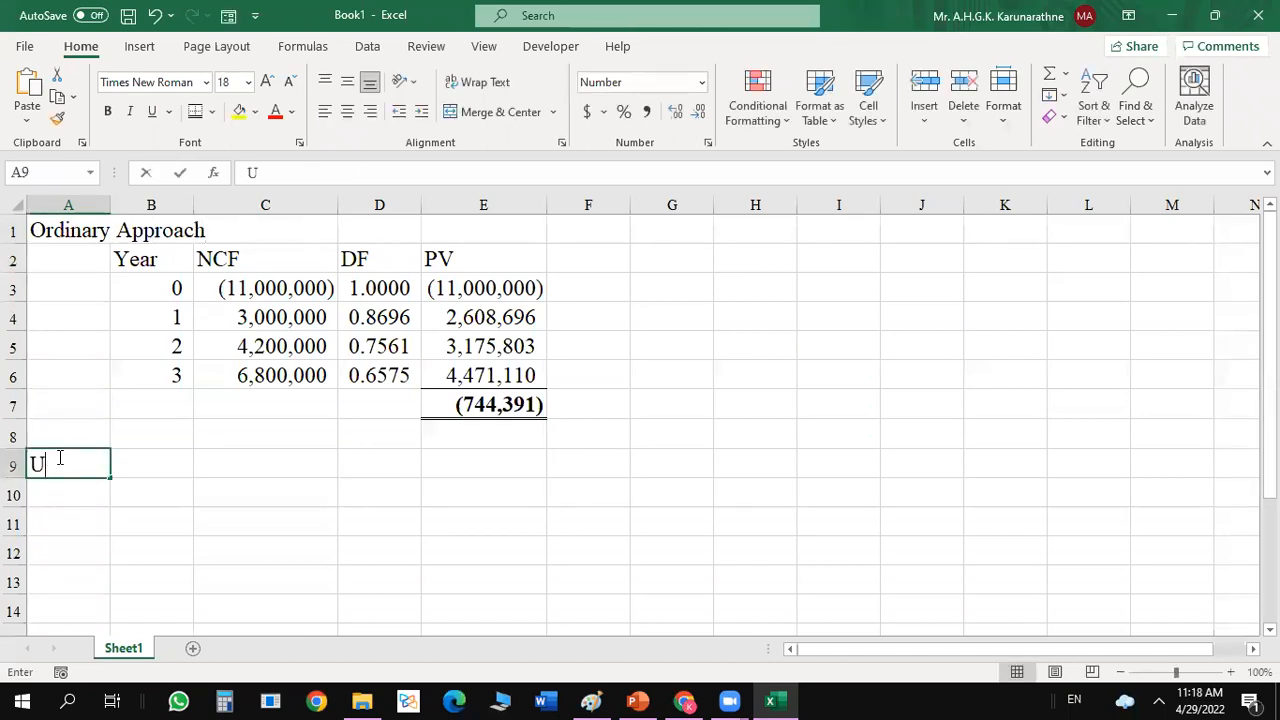
text(sing f)
key(BackSpace)
text(Finance Funci)
key(BackSpace)
text(unciton)
key(BackSpace)
key(BackSpace)
key(BackSpace)
text(tion)
key(Return)
click(74, 456)
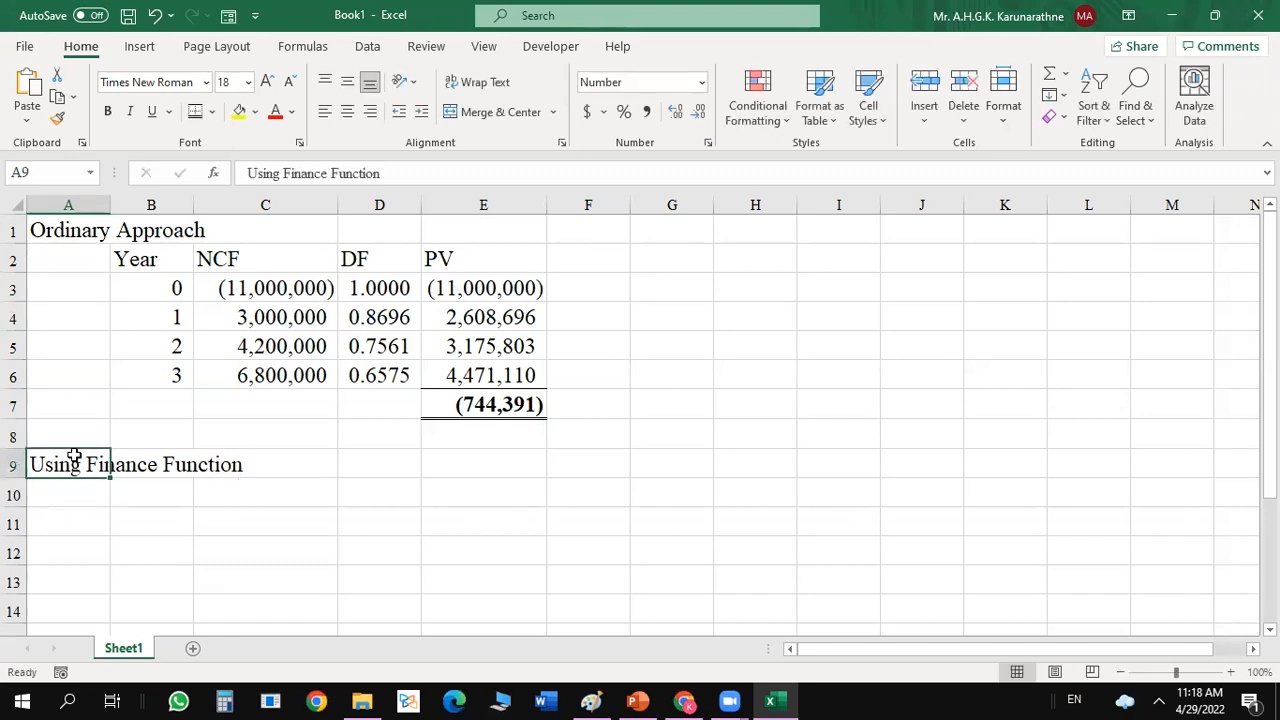
key(ctrl+b)
click(526, 517)
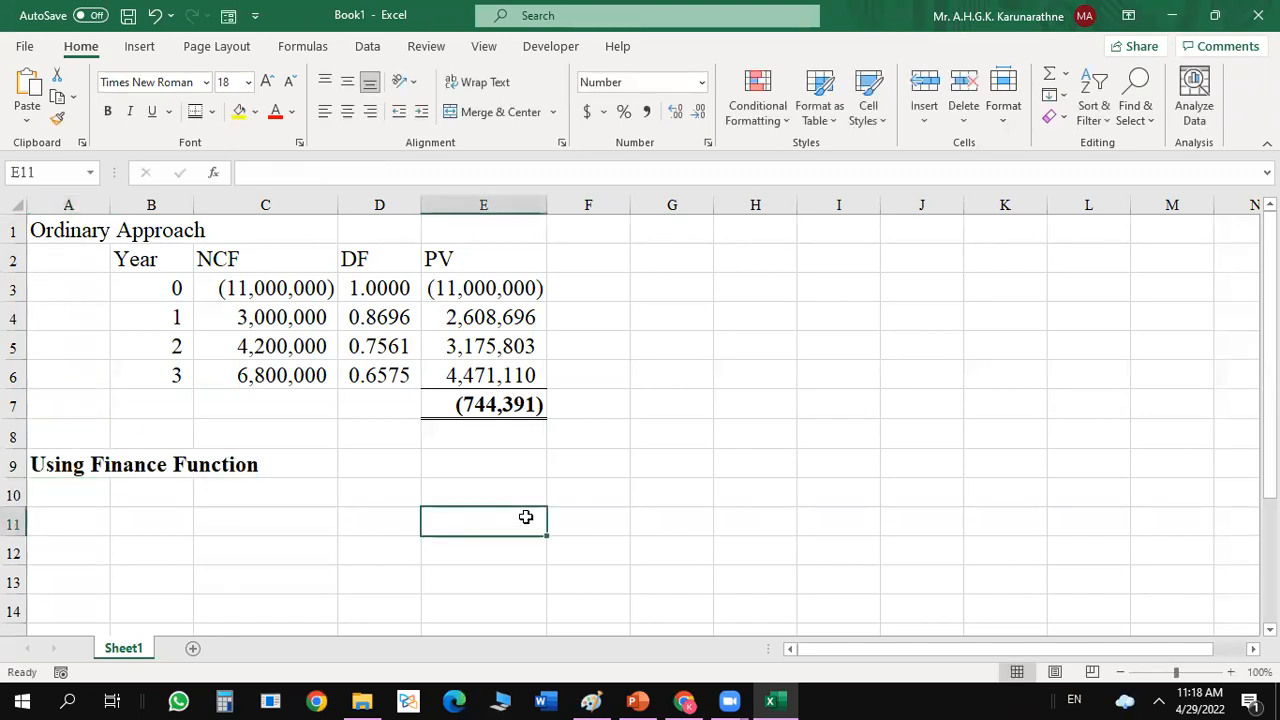
Copy the Year and NCF columns in B2:C6 and paste them starting at B10.
click(168, 287)
drag(152, 262, 328, 364)
key(ctrl+c)
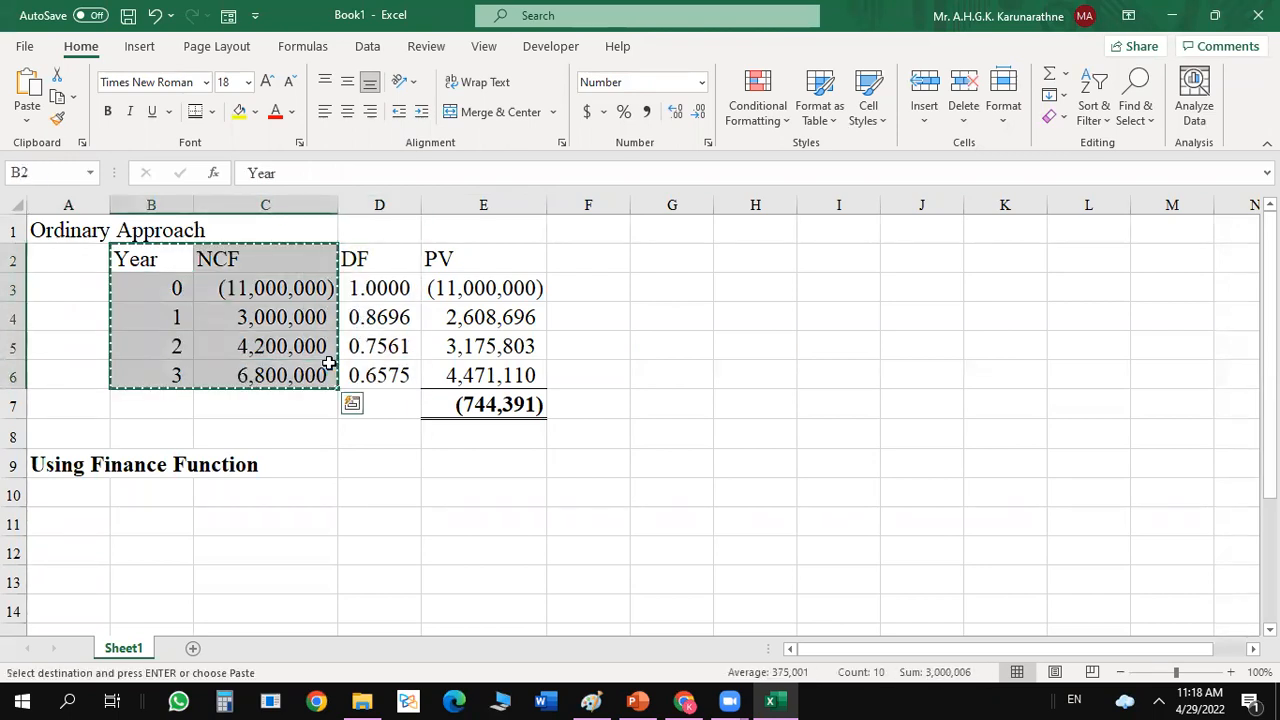
click(173, 496)
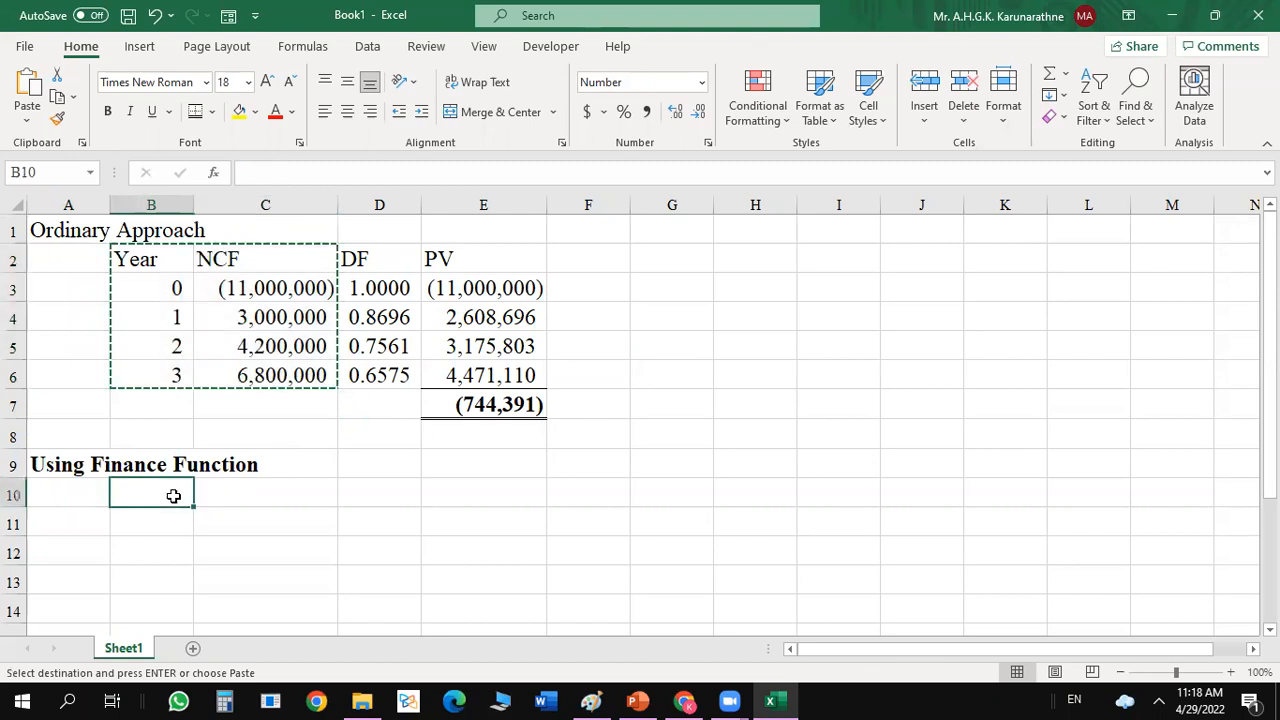
key(ctrl+v)
click(780, 409)
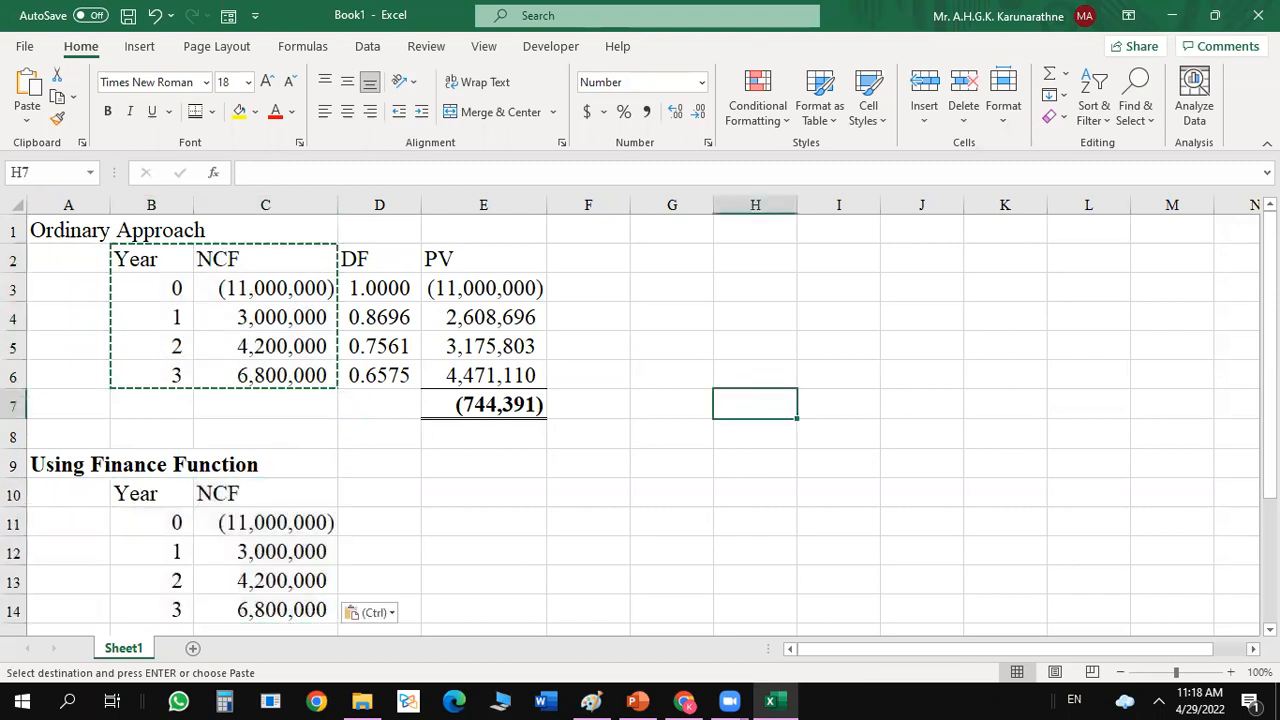
Enter the label "NPV" in B16 below the copied cash flows.
scroll(640, 425, down, 2)
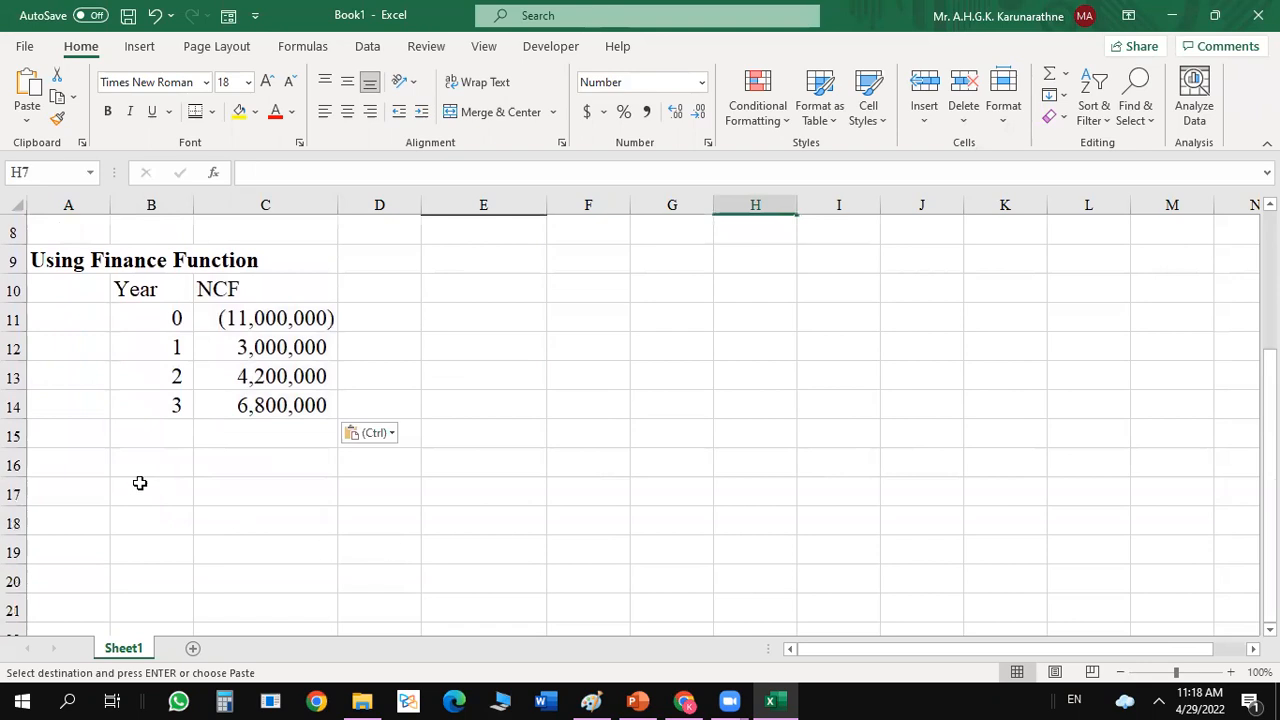
click(170, 462)
text(NPV)
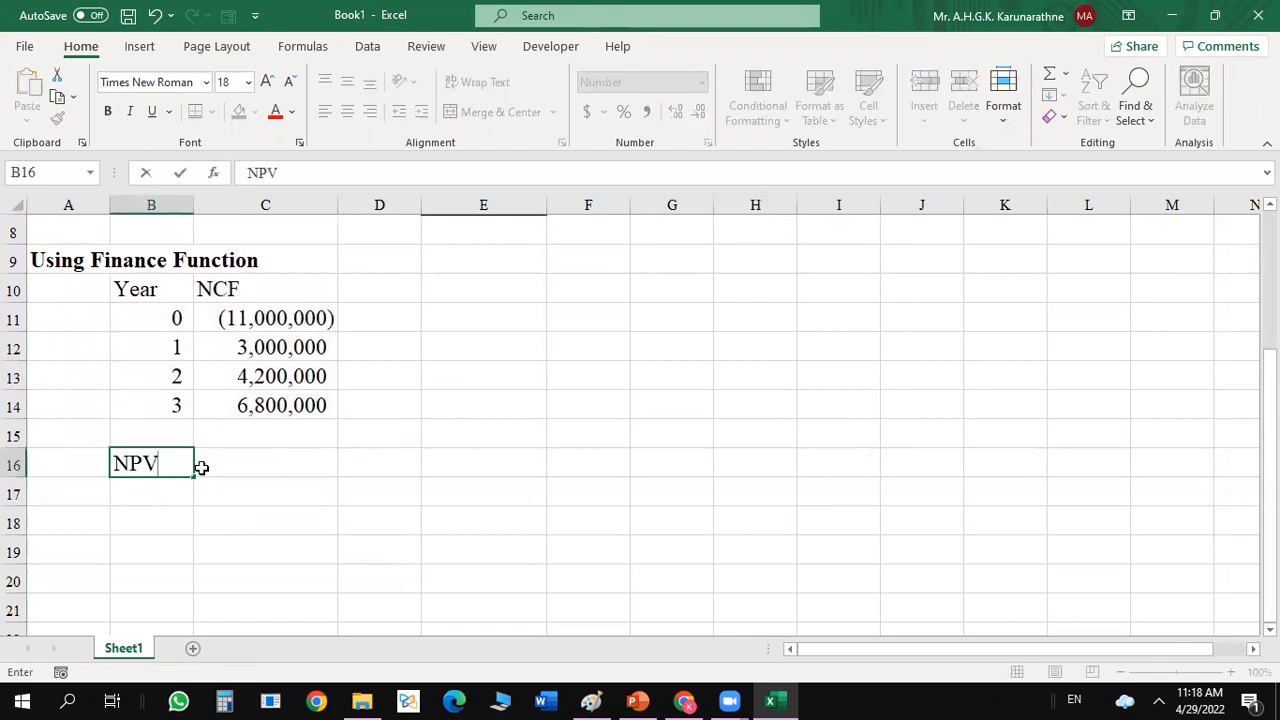
Fill the NPV result cell C16 with yellow and give it Outside Borders.
click(226, 466)
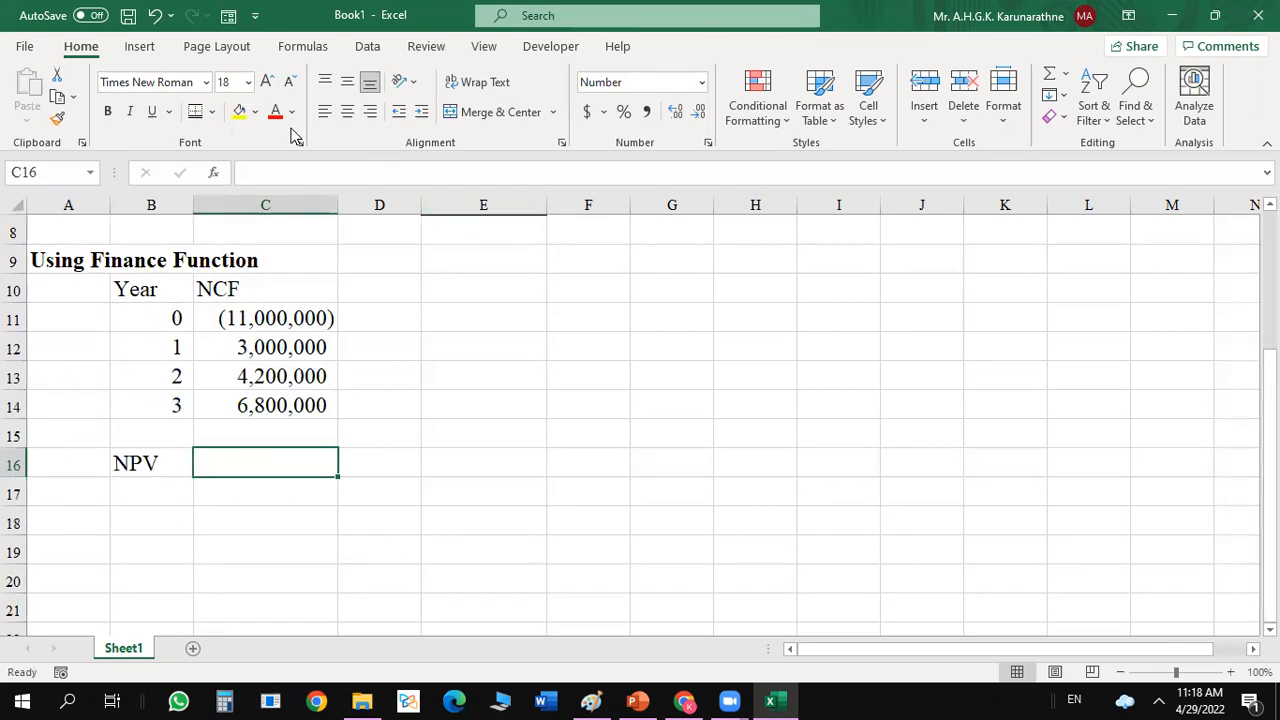
click(240, 112)
click(211, 112)
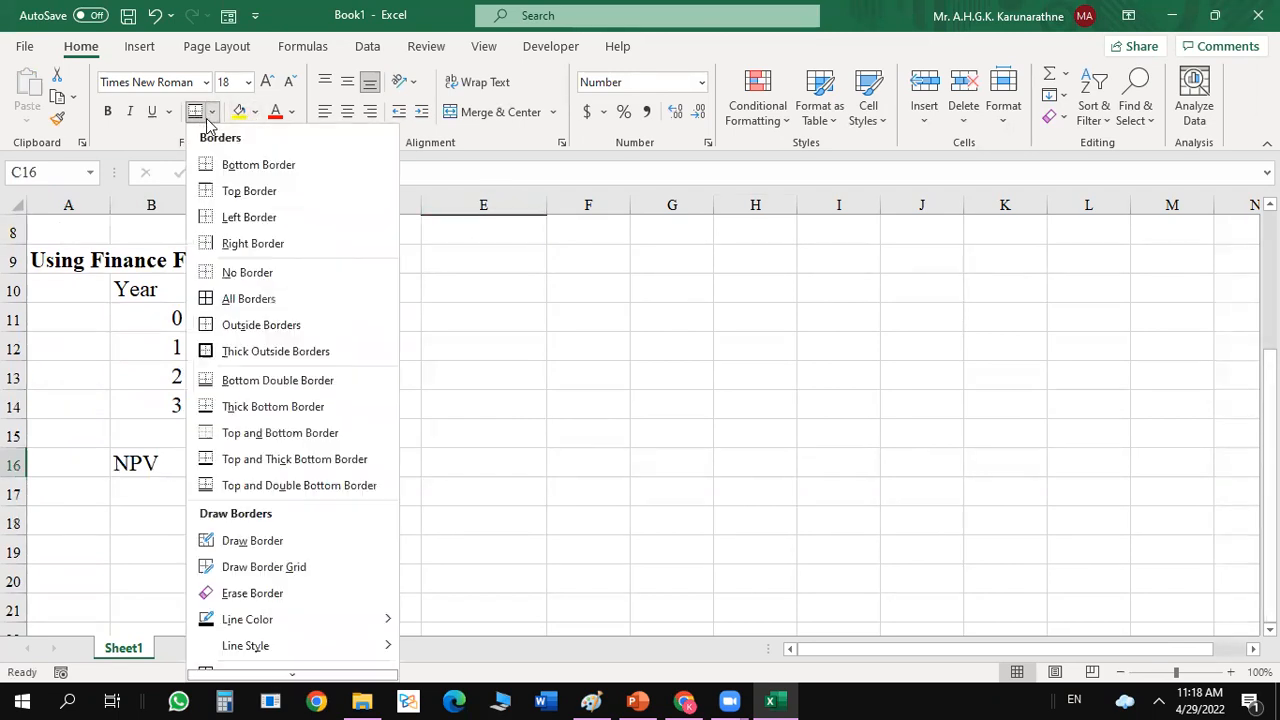
click(210, 325)
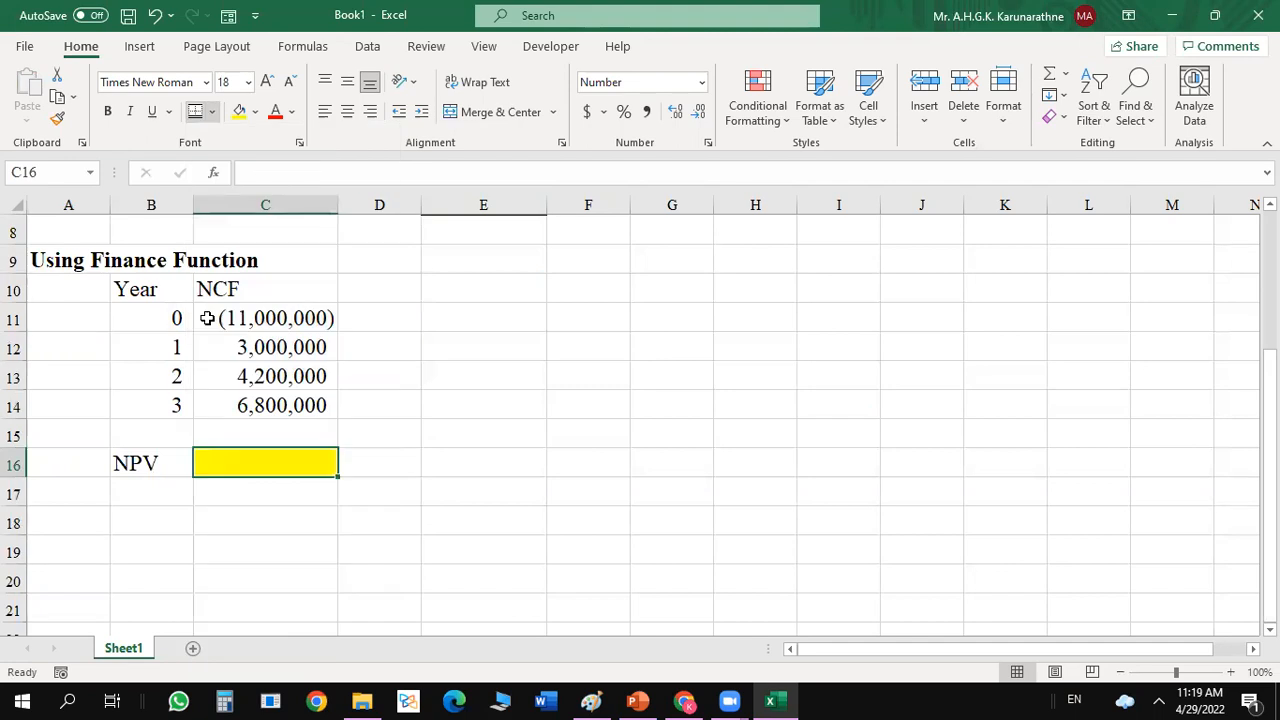
drag(568, 403, 254, 480)
click(248, 467)
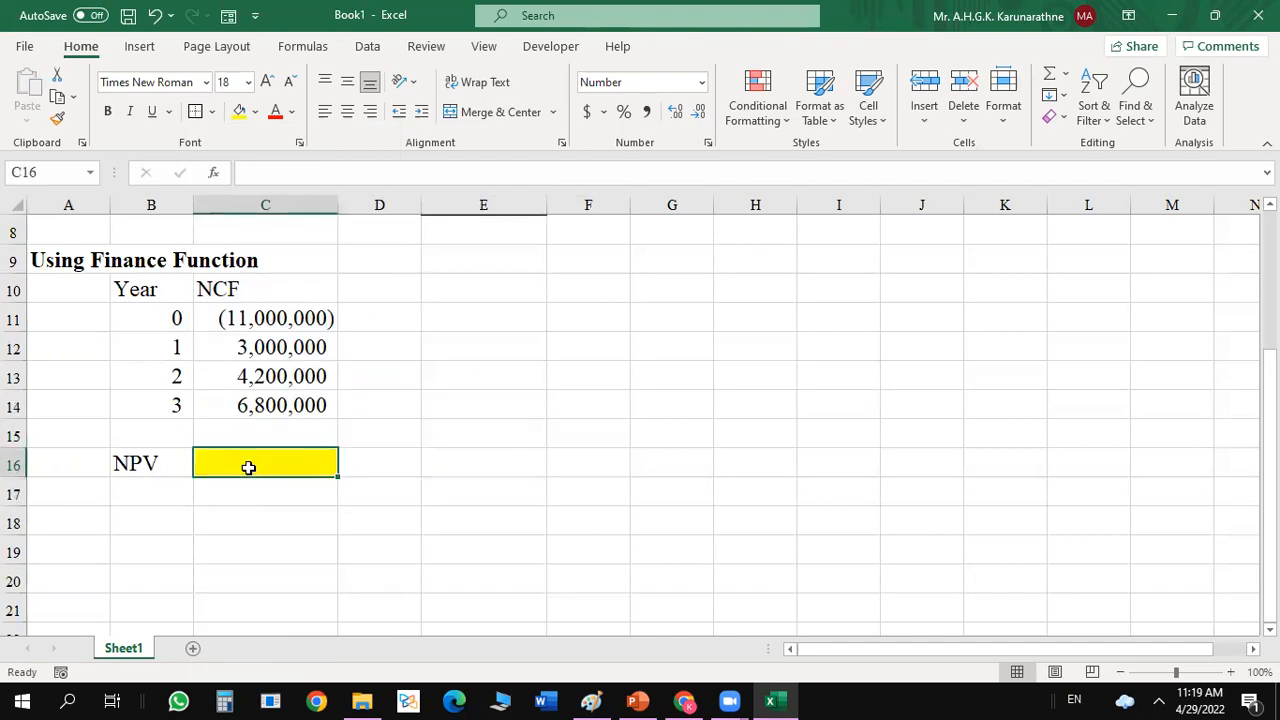
text(=)
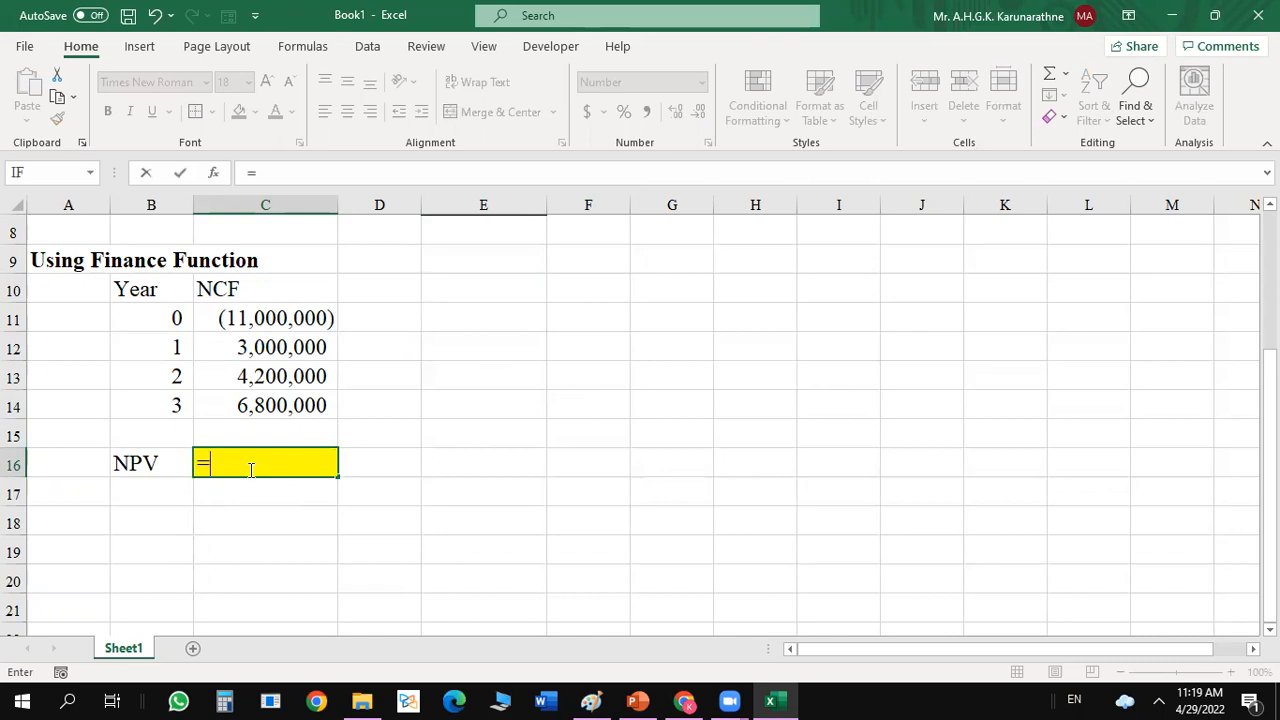
key(BackSpace)
text(=npv)
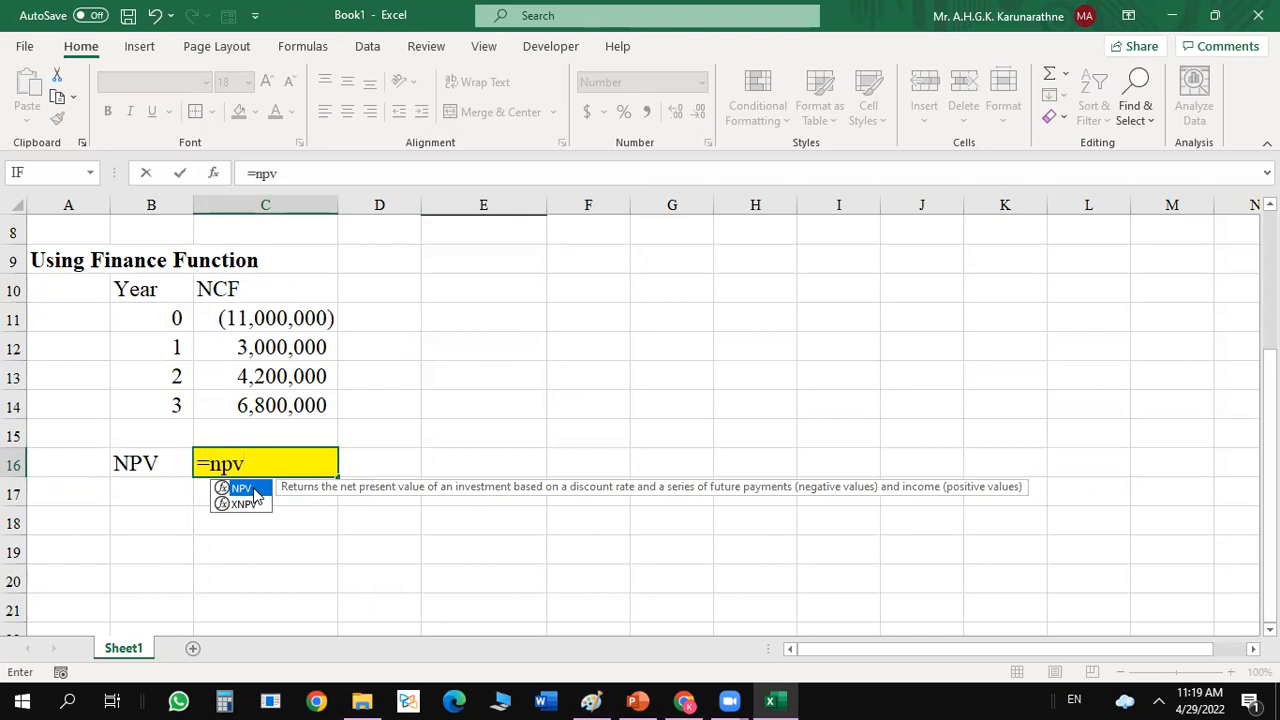
double_click(242, 488)
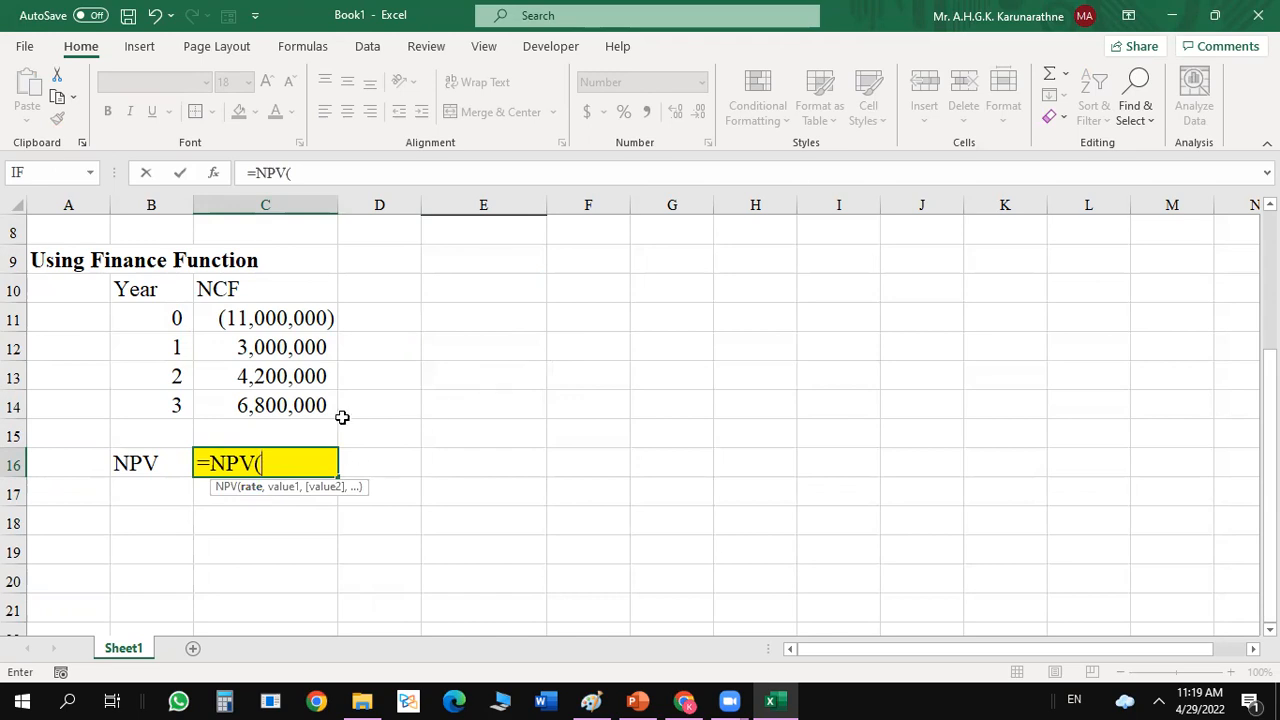
click(213, 172)
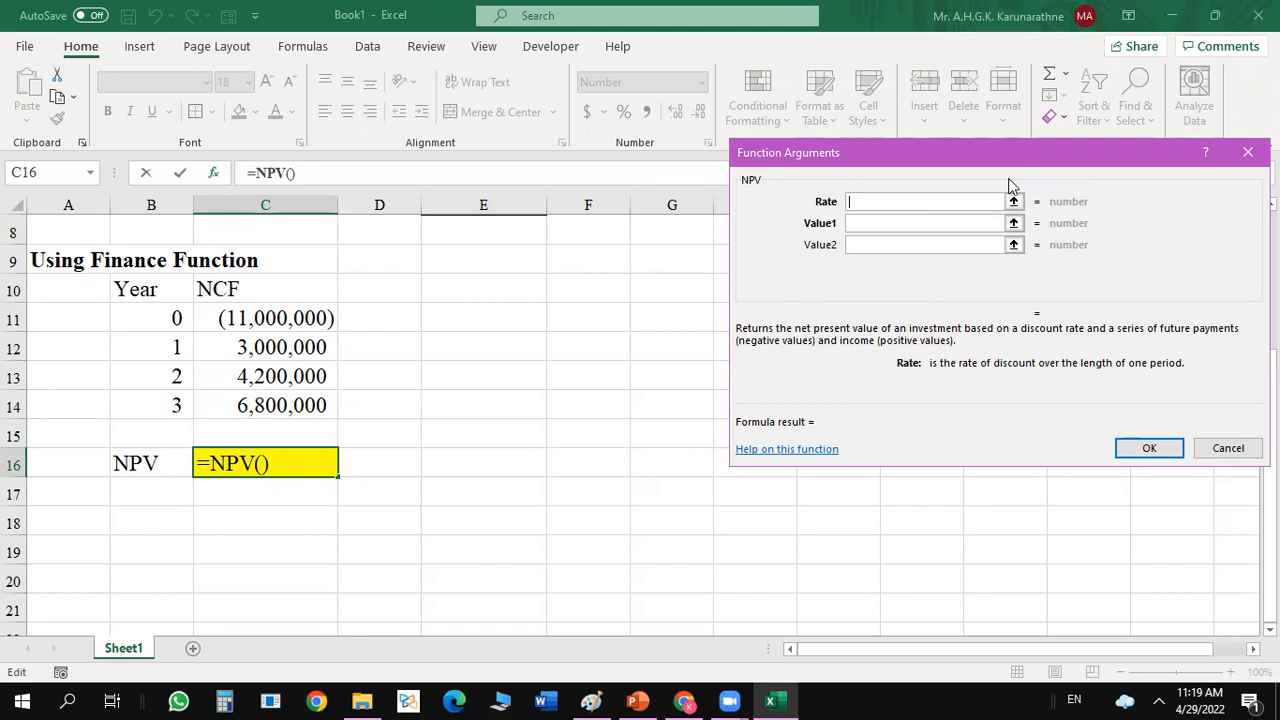
drag(1012, 153, 1027, 298)
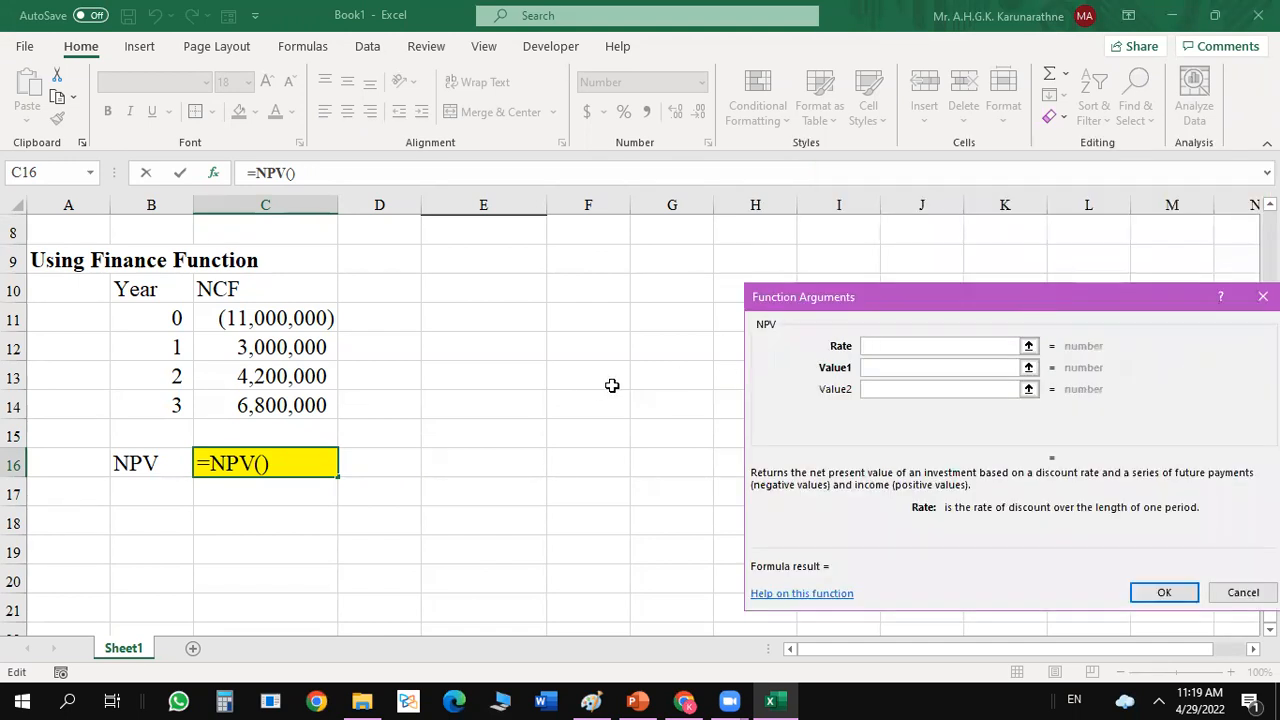
click(162, 432)
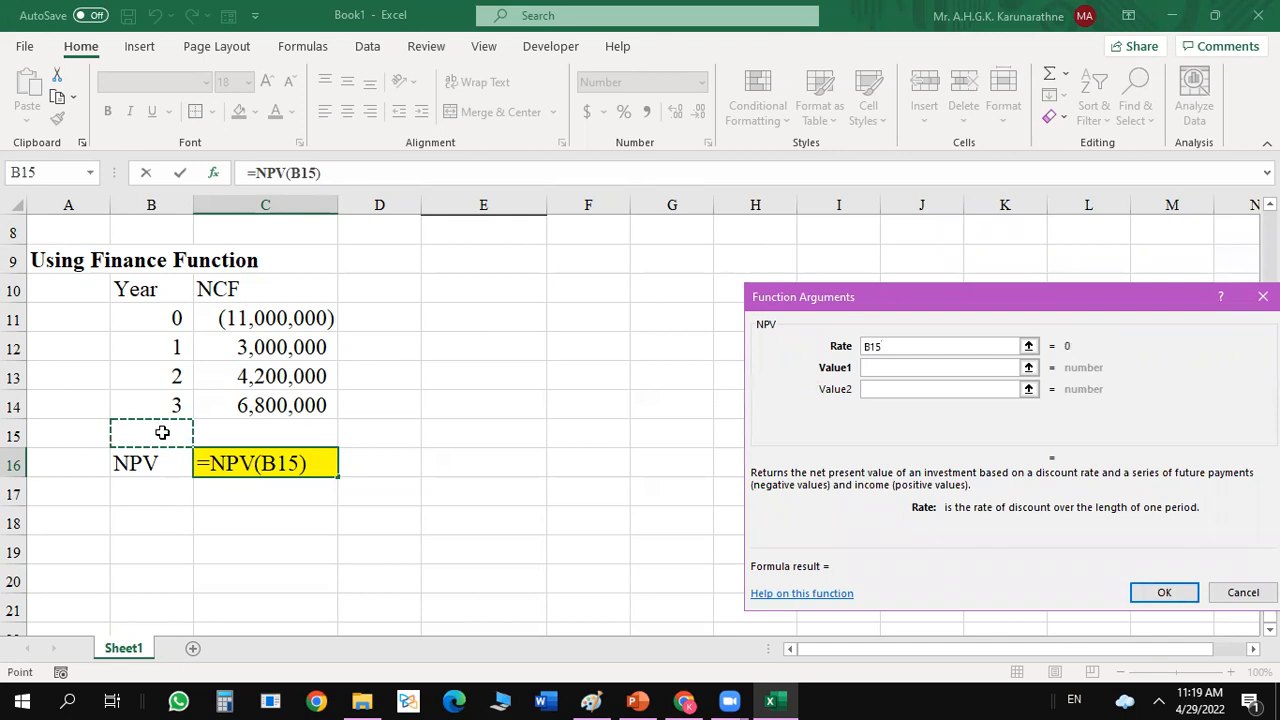
key(Escape)
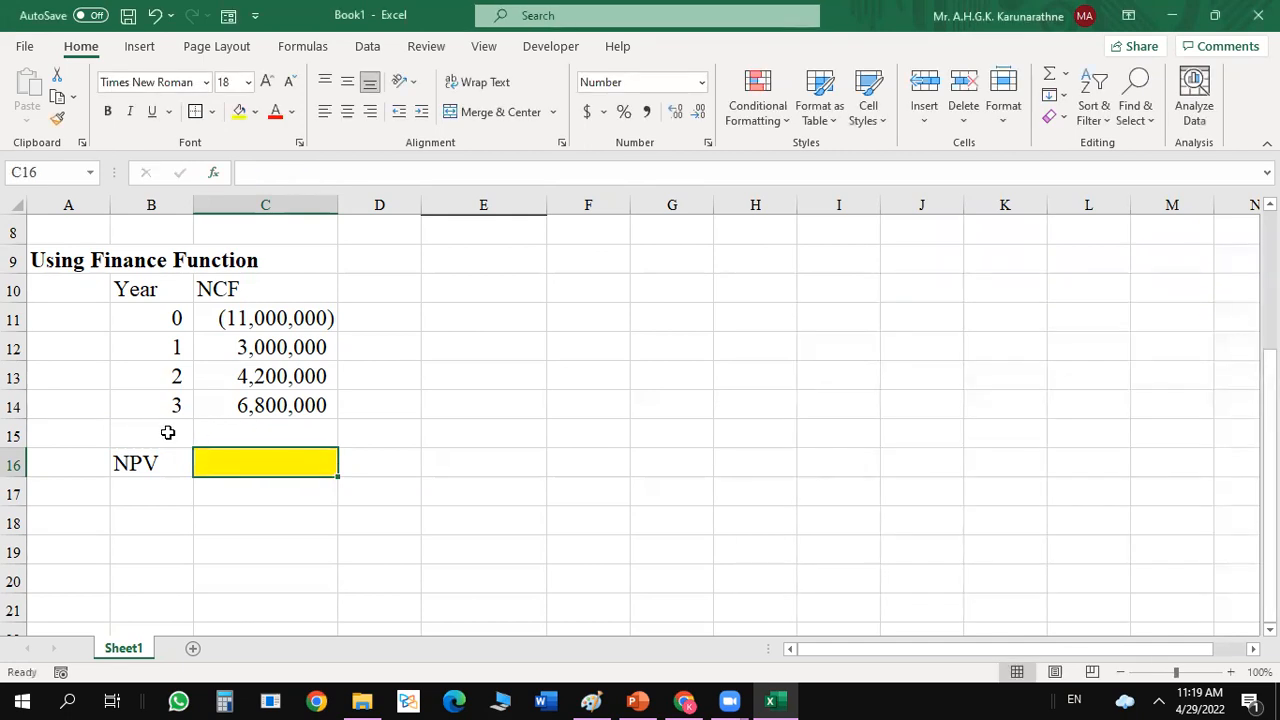
Move the NPV label and its yellow result cell to B18:C18, and shift the Year and NCF table down to start at B11.
click(167, 432)
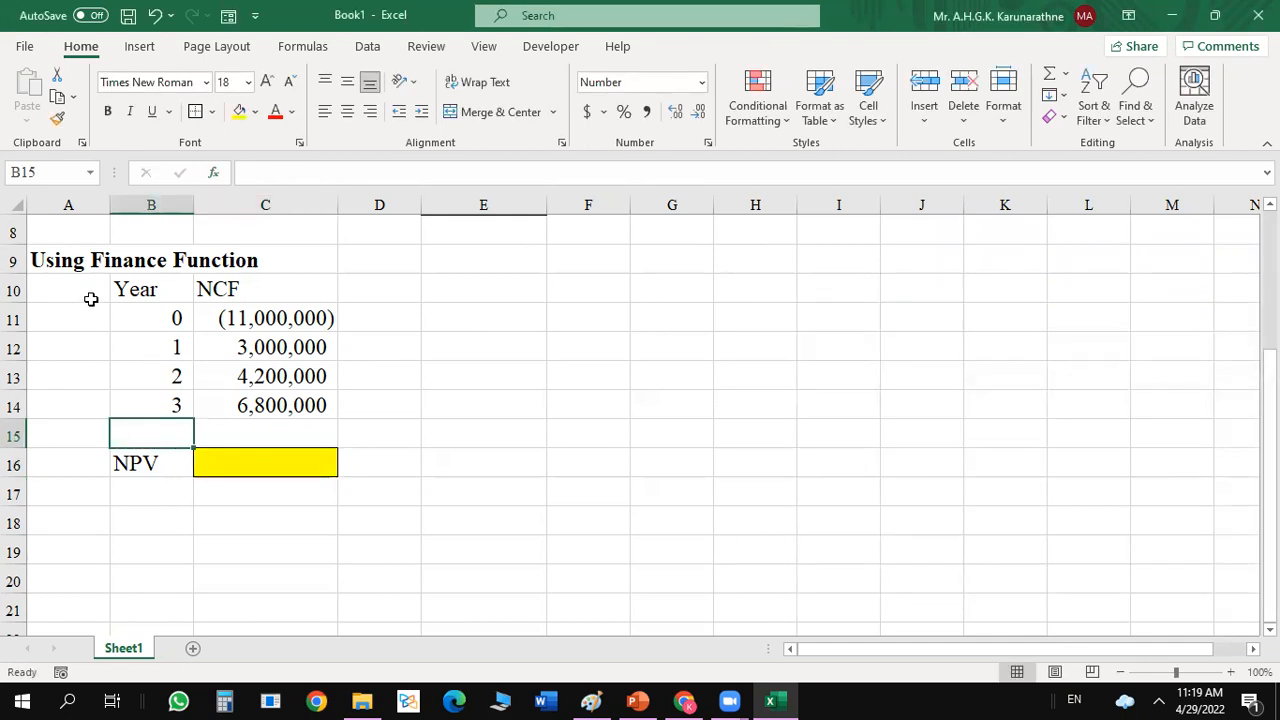
drag(118, 466, 170, 529)
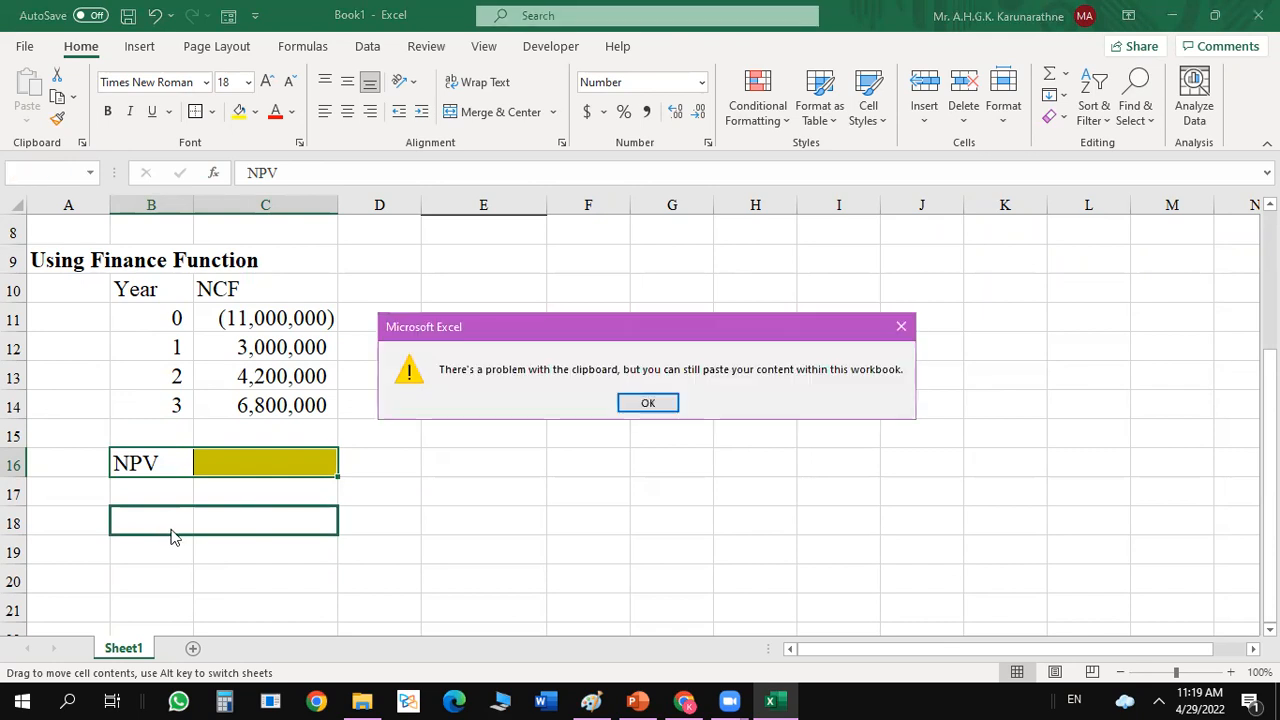
click(627, 393)
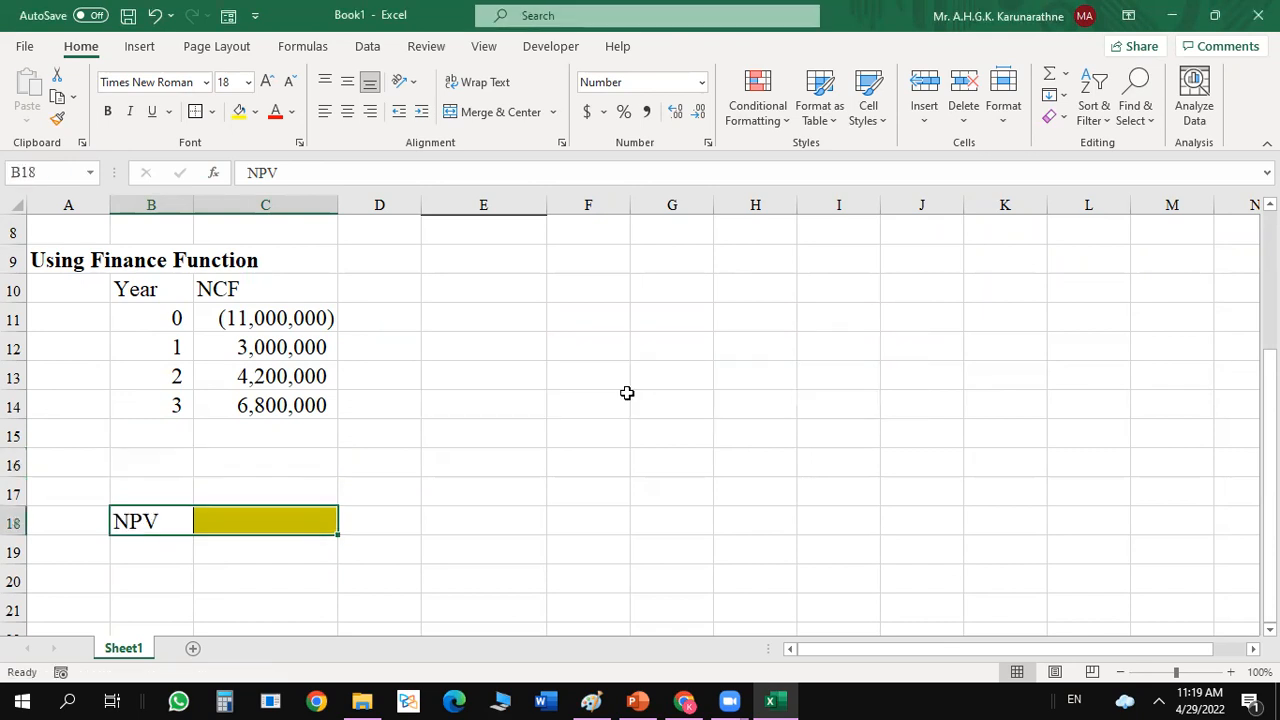
click(512, 384)
click(152, 290)
drag(152, 290, 266, 431)
Enter the section labels "Inputs" in A10 and "Output" in A17.
click(63, 288)
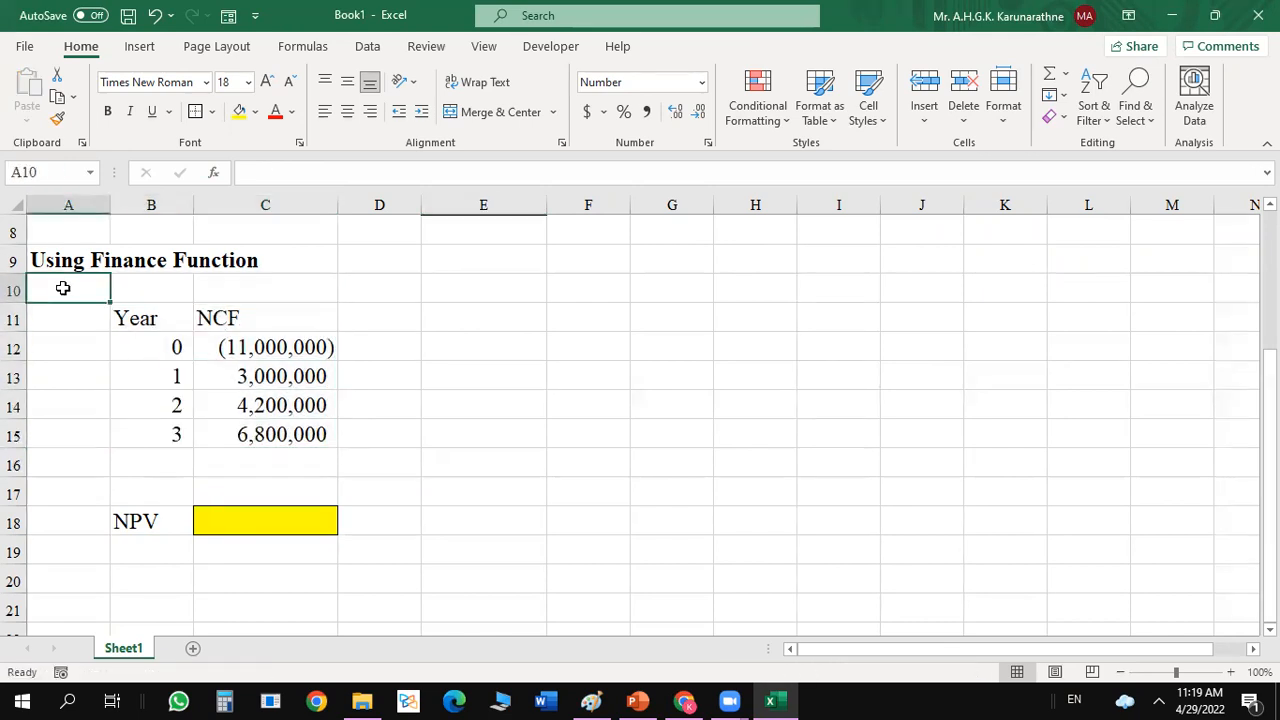
text(Inputs)
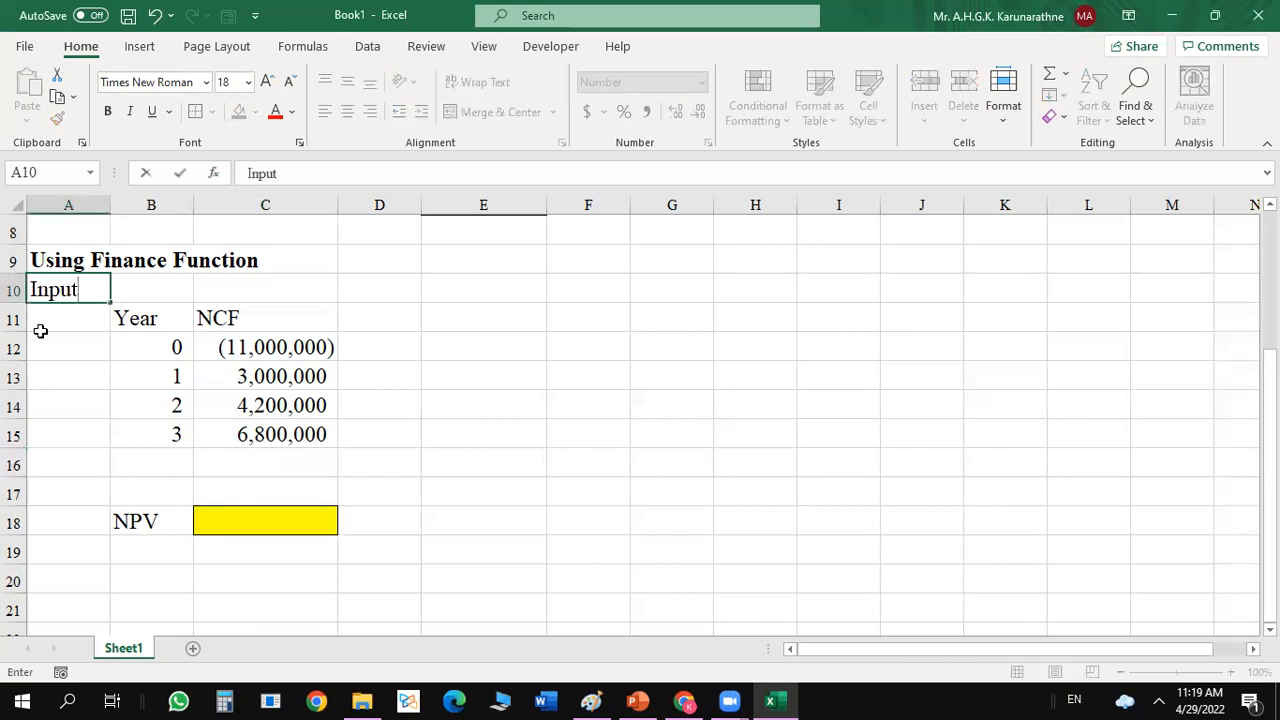
click(61, 464)
click(55, 490)
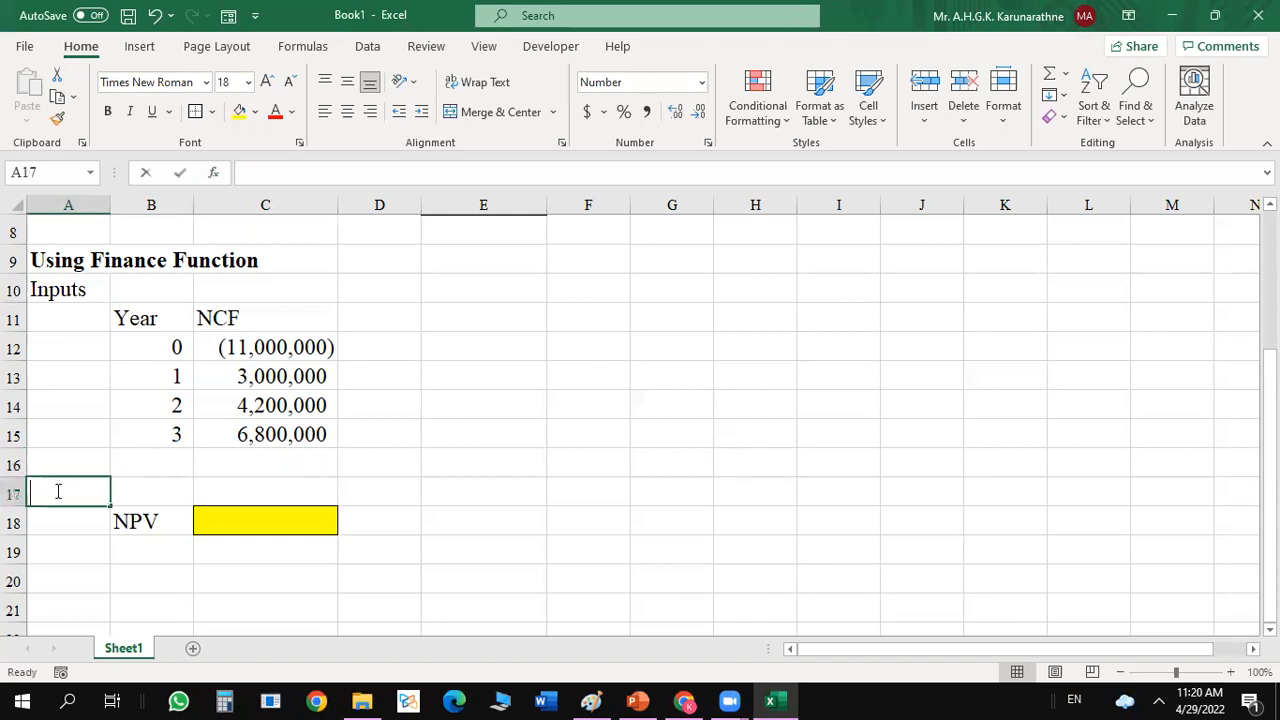
text(Output)
click(38, 522)
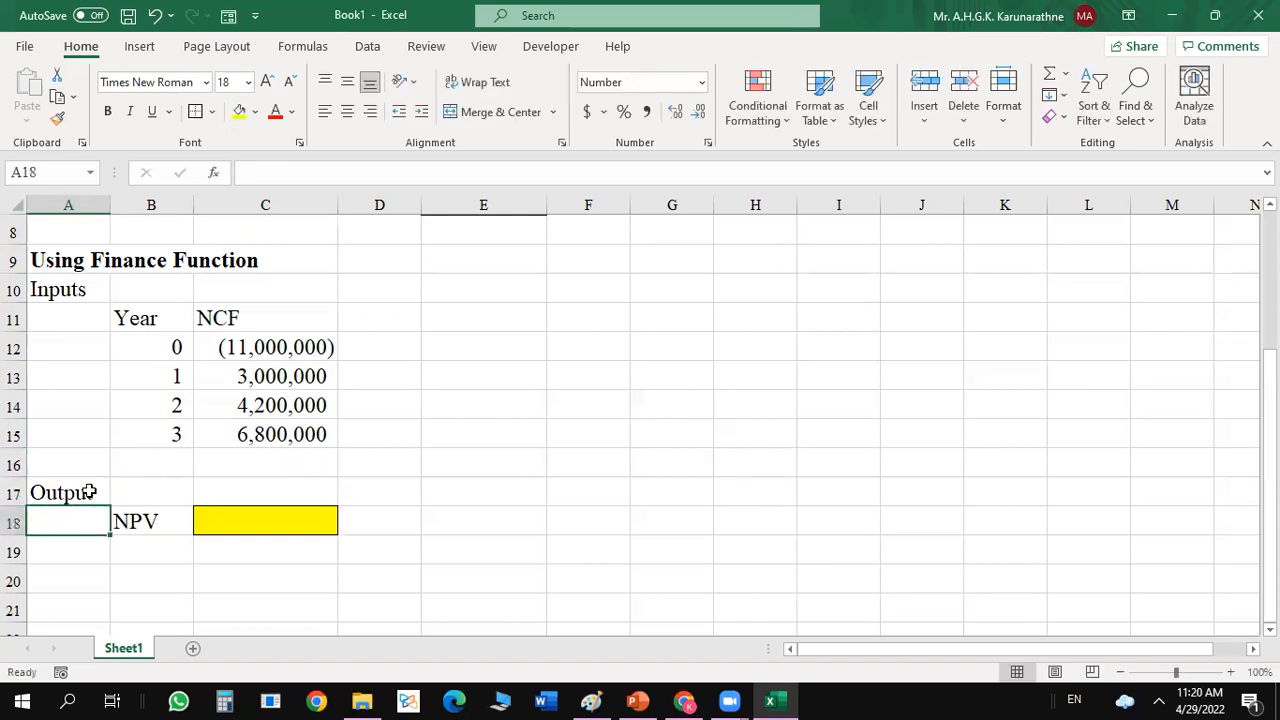
Enter the label "Project cost of capital" in A16 below the cash flow table.
click(130, 469)
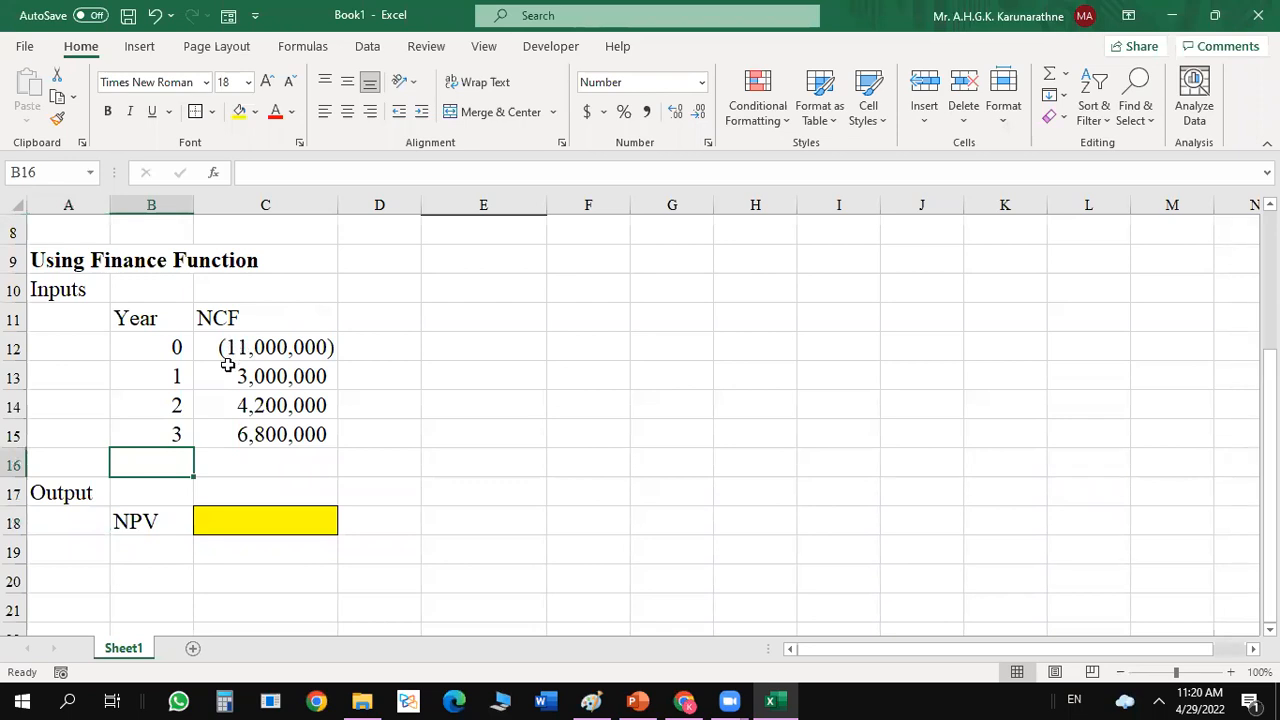
click(95, 459)
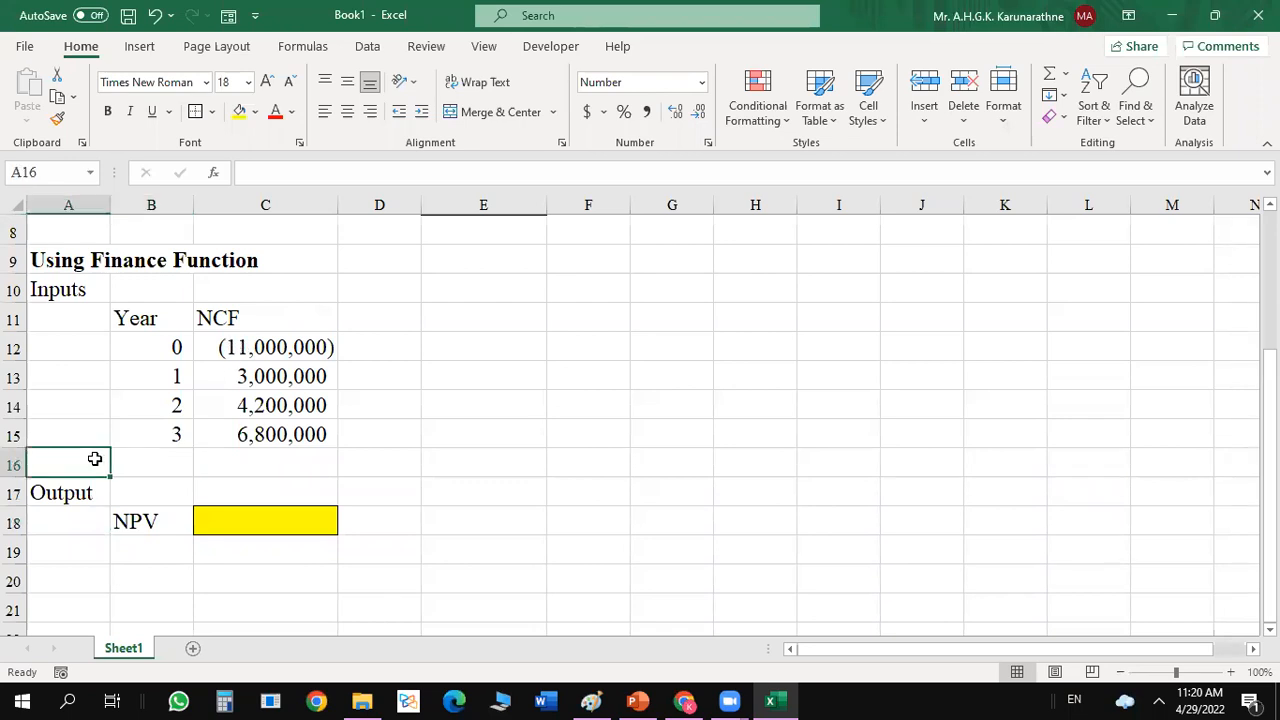
text(C)
key(BackSpace)
text(Project )
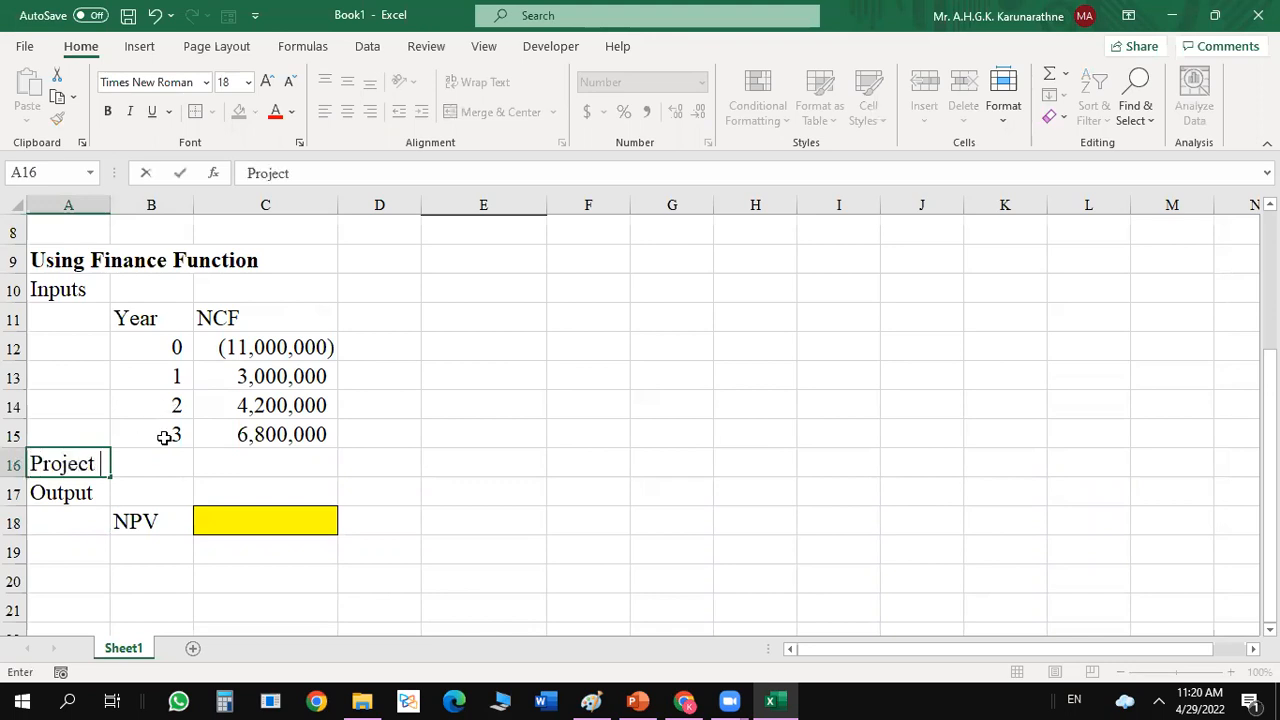
text(costo)
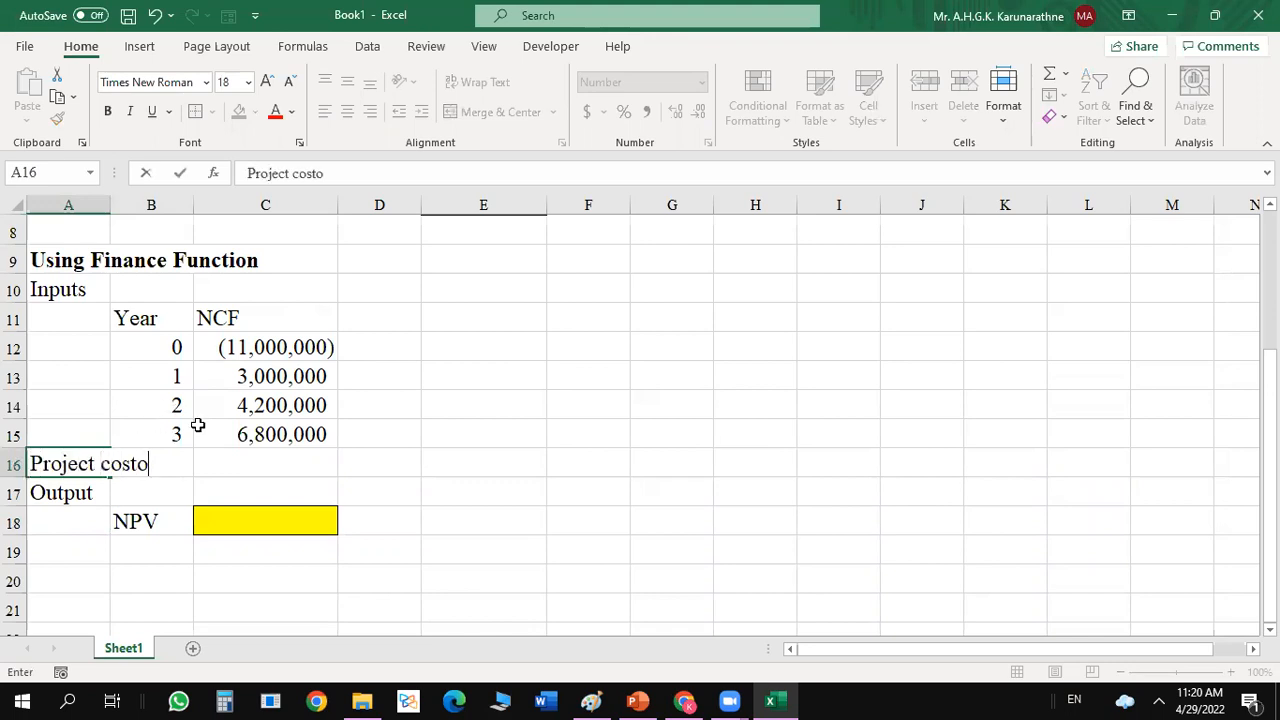
key(BackSpace)
text(of capital)
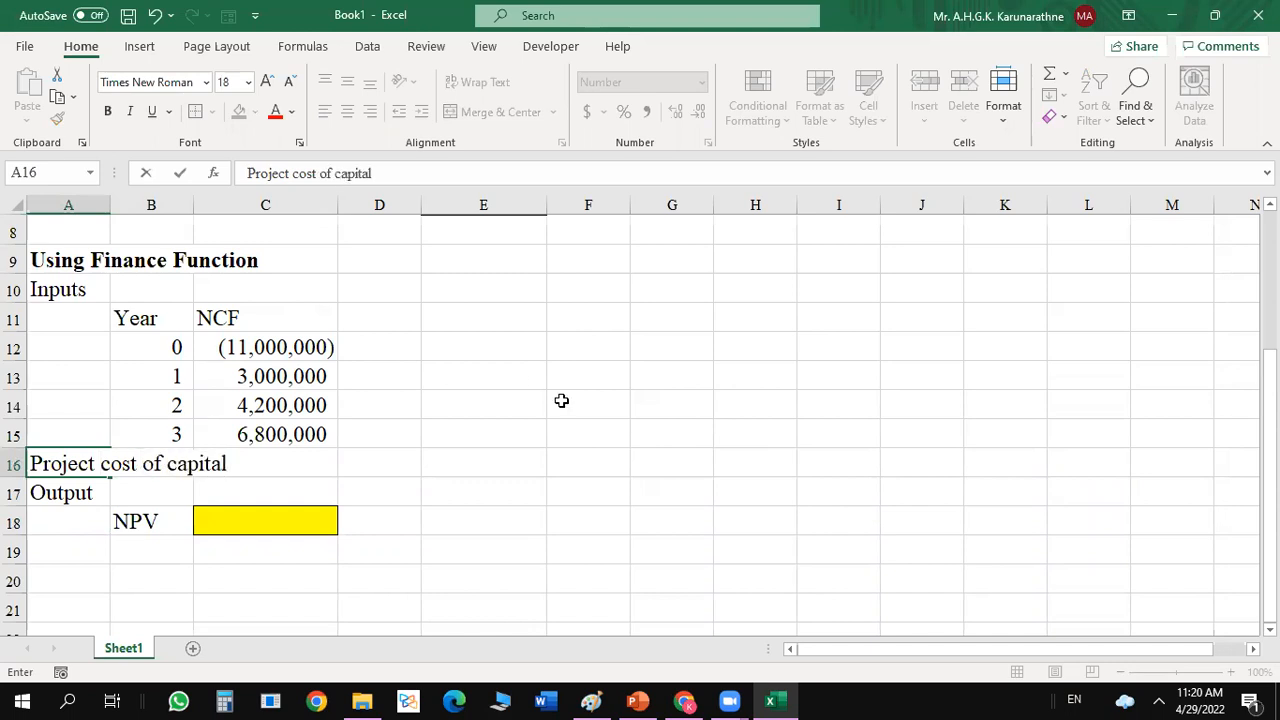
AutoFit the width of column A to its longest label.
click(116, 205)
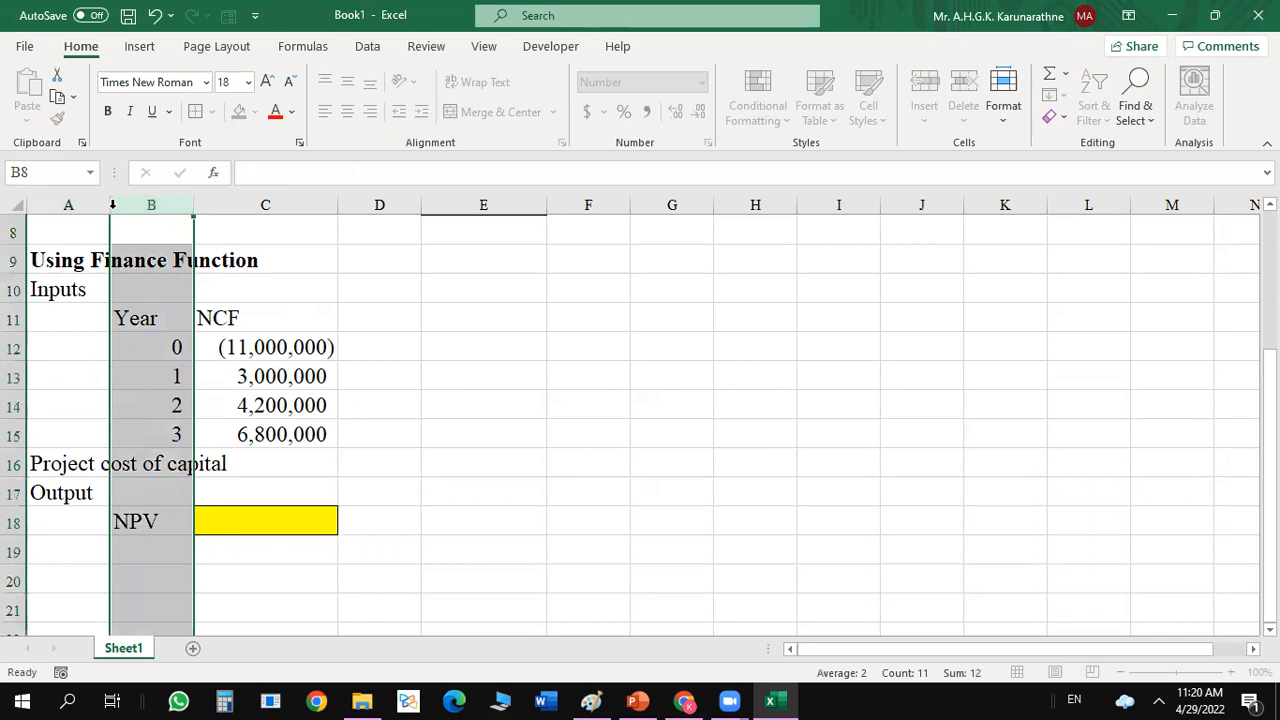
double_click(110, 205)
click(588, 404)
Enter the project cost of capital in C16 as 15% using the percentage number format.
click(224, 461)
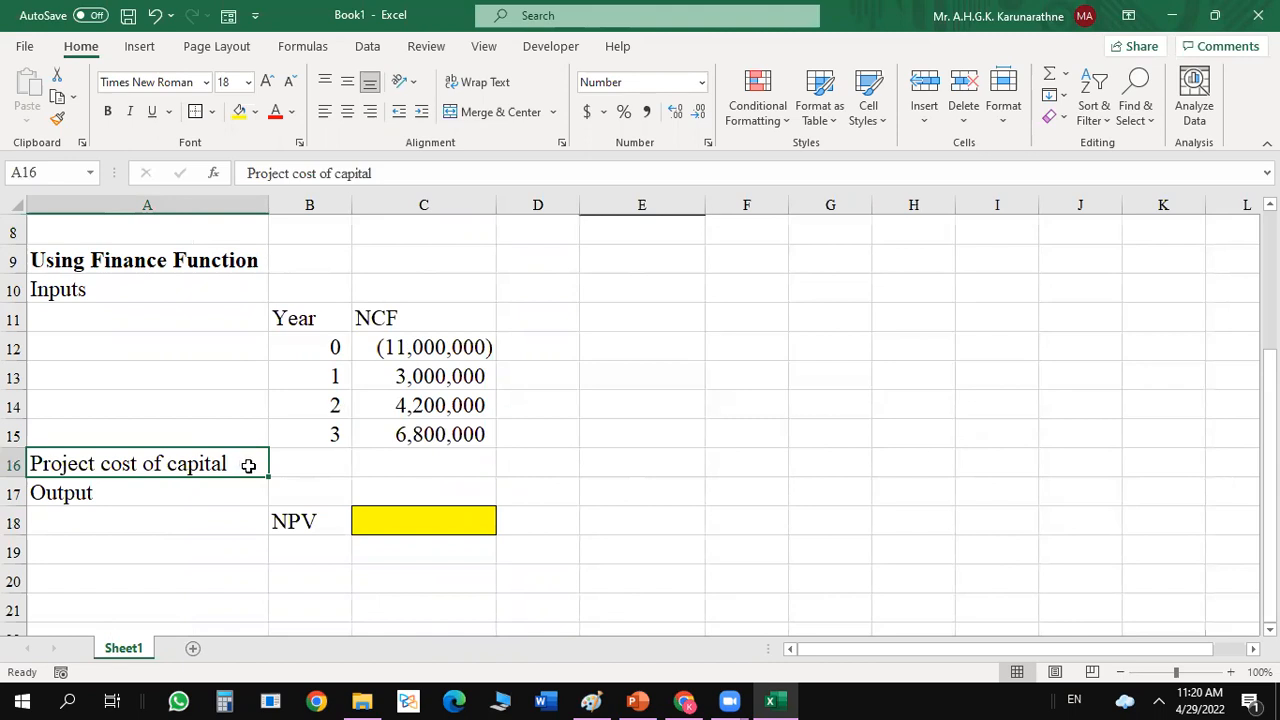
click(309, 463)
click(445, 467)
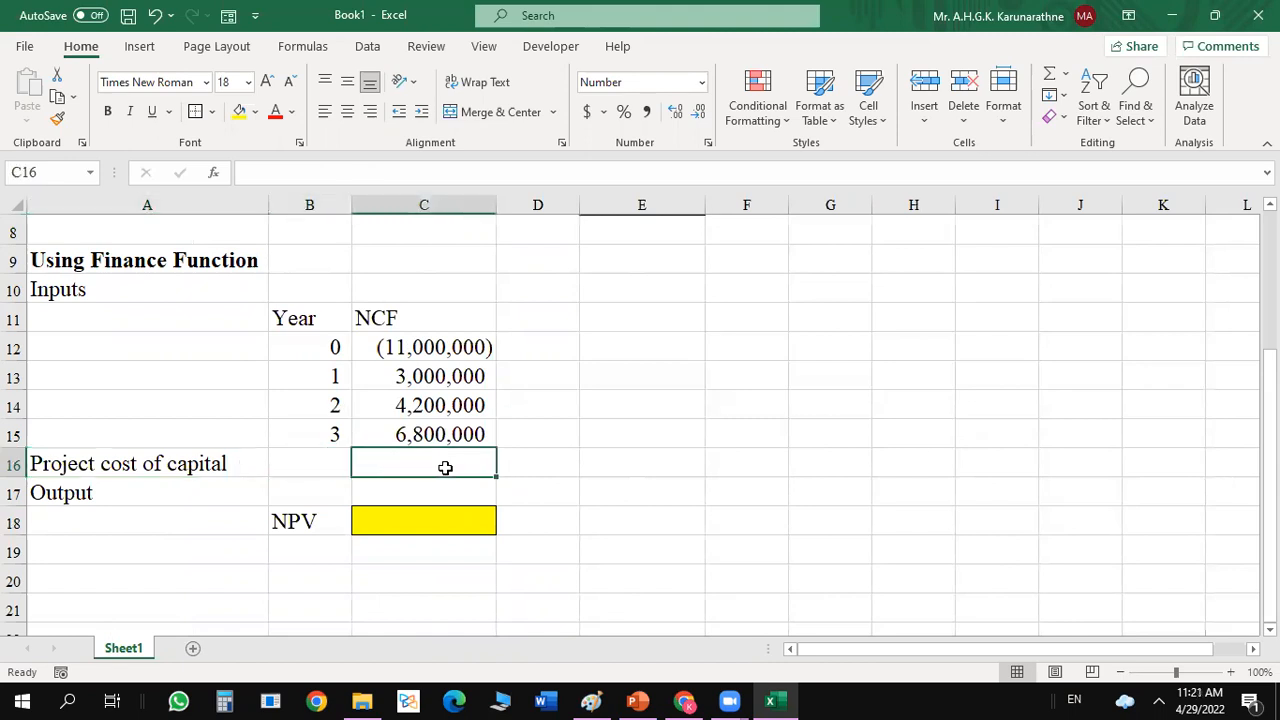
key(Right)
key(Right)
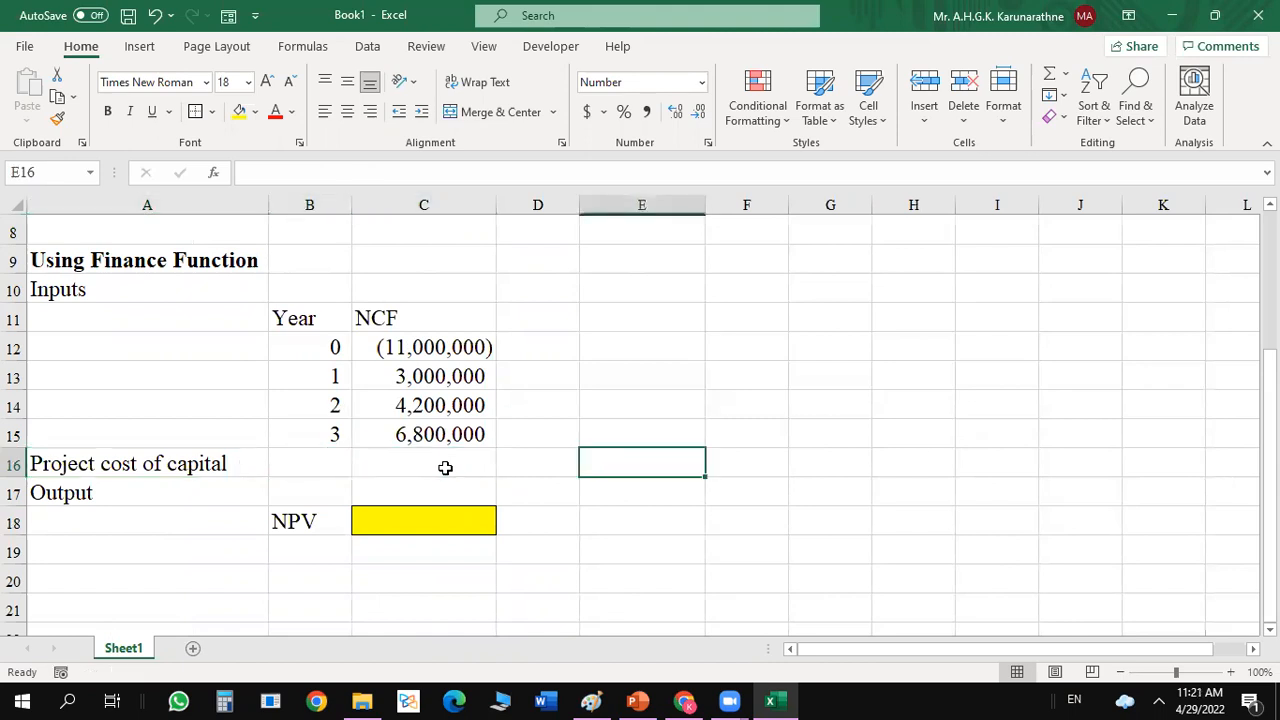
click(445, 467)
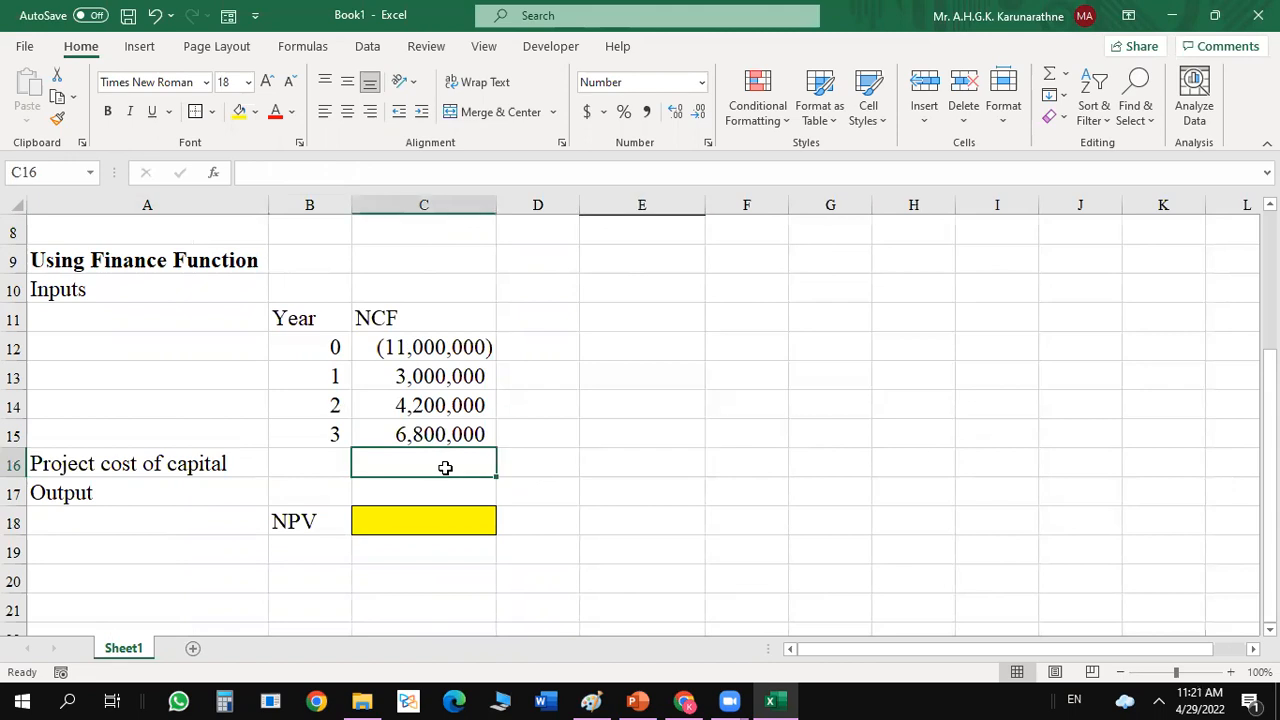
text(.12)
key(Return)
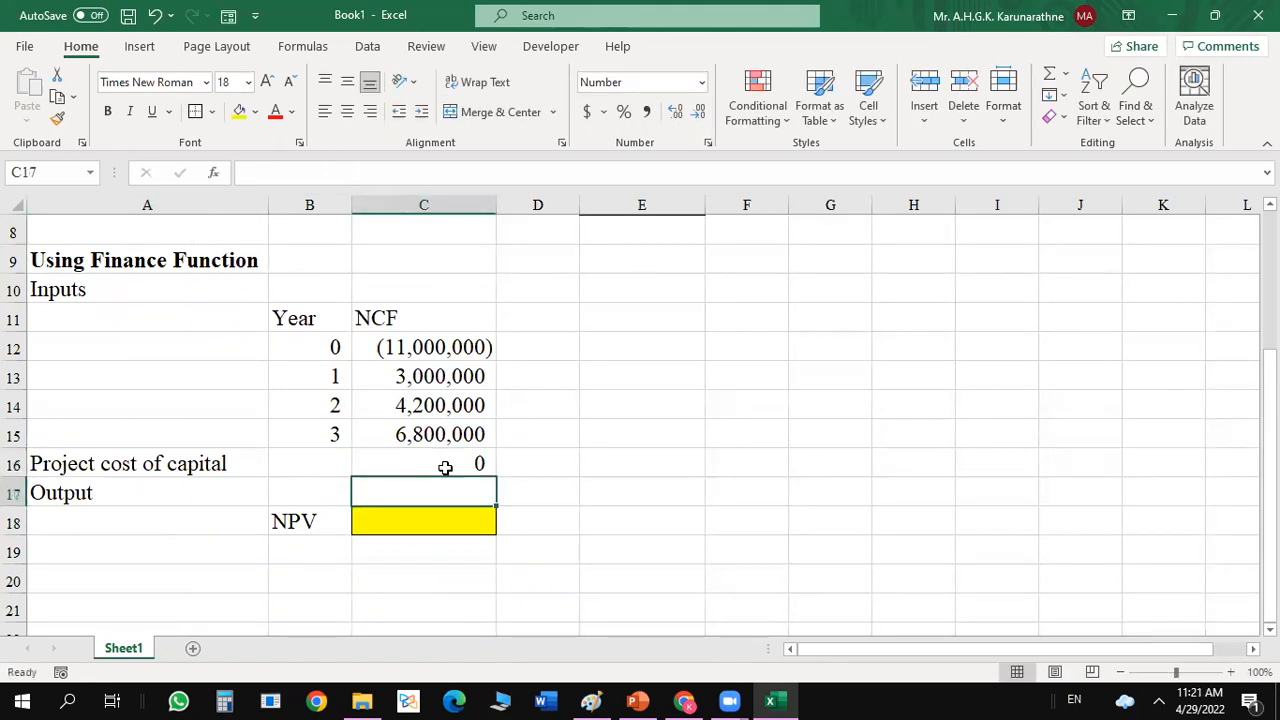
click(445, 467)
click(621, 112)
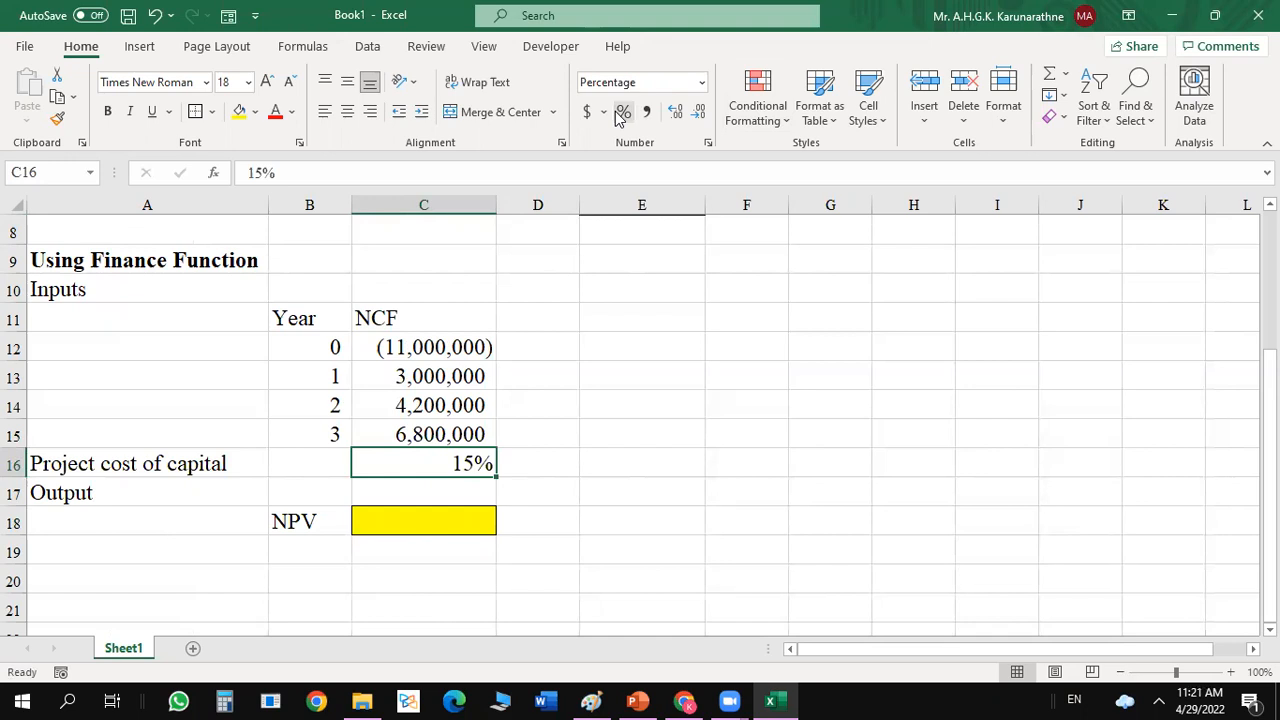
click(694, 482)
Calculate the NPV in C18 with the NPV function, using C16 as Rate and C12:C15 as Value1.
click(441, 525)
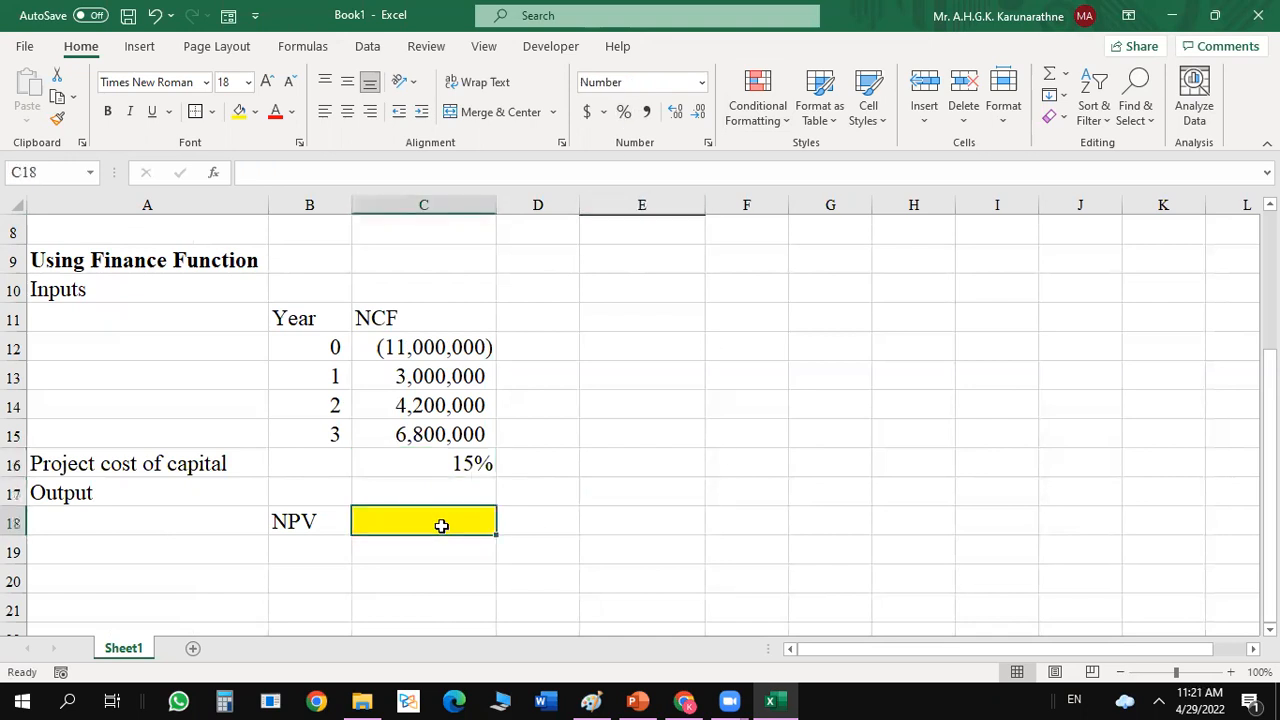
text(=npv)
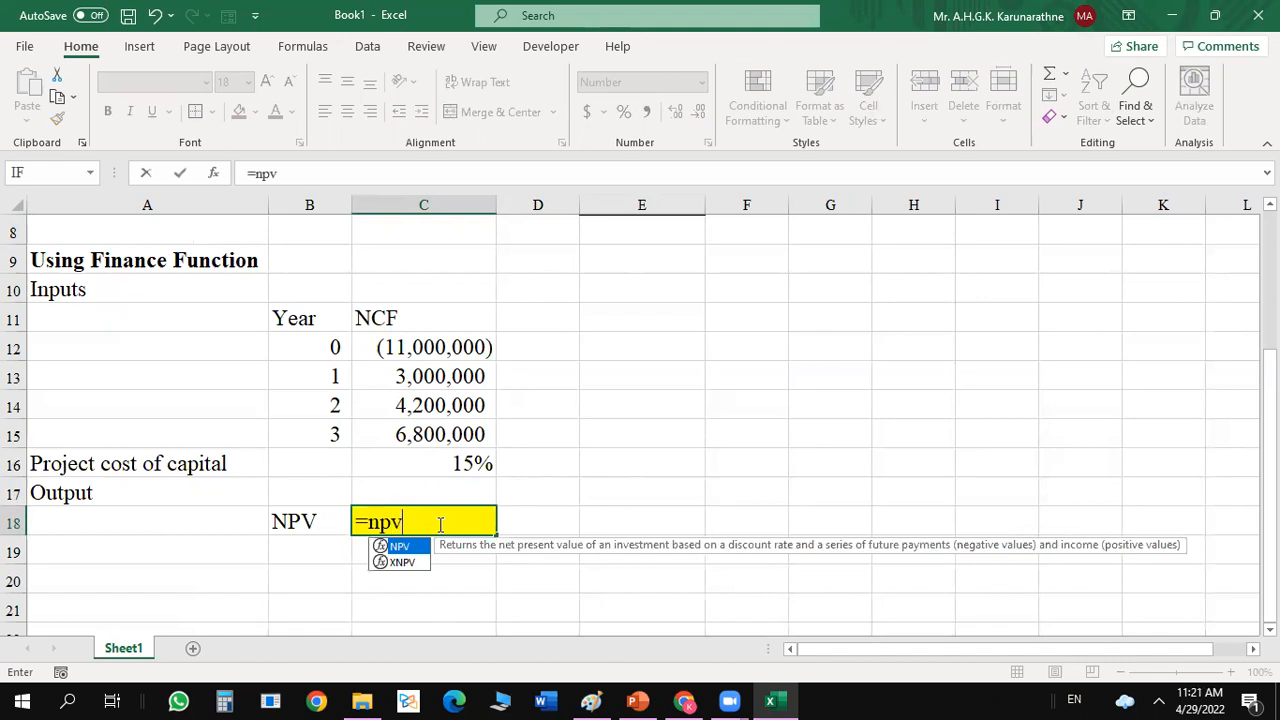
double_click(390, 553)
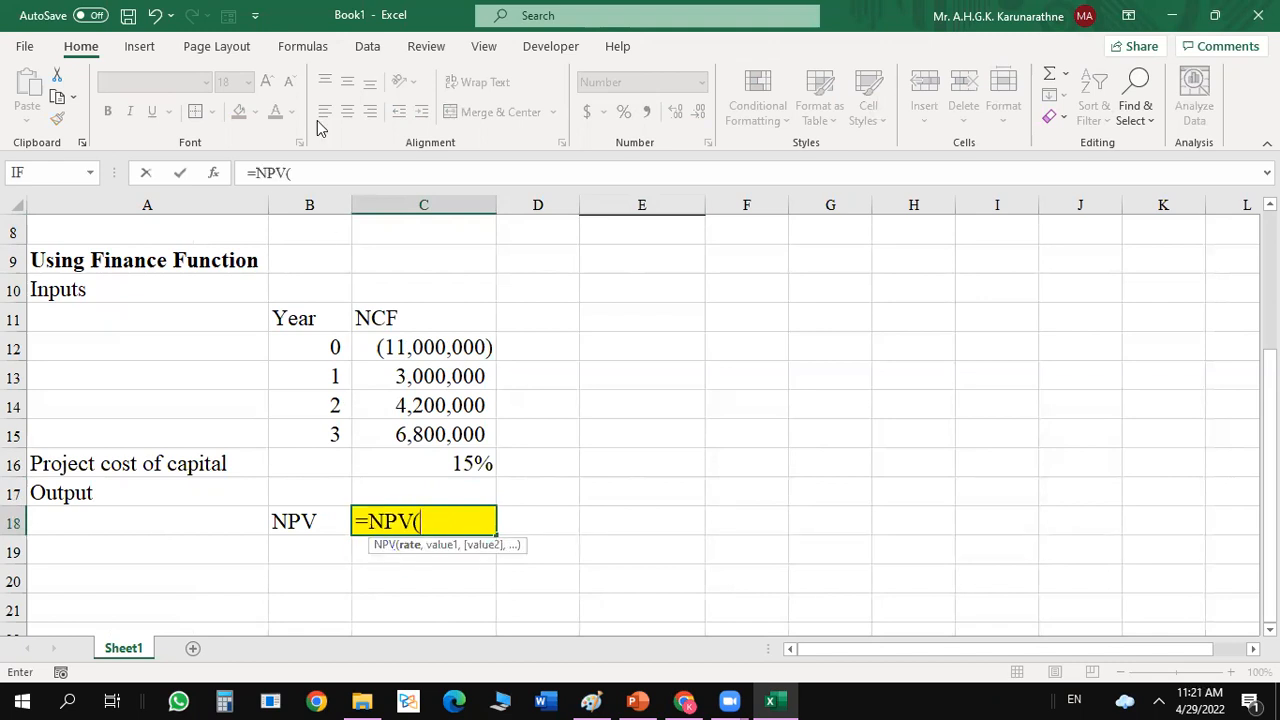
click(214, 173)
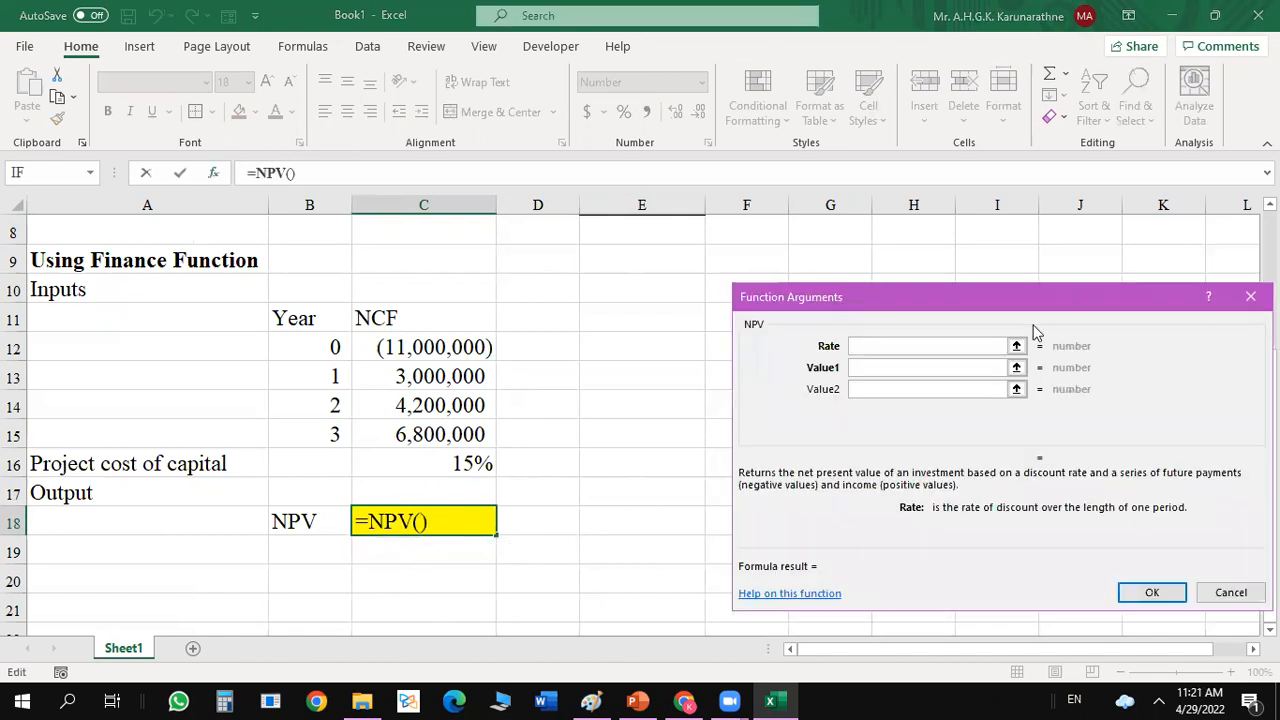
drag(1038, 296, 1000, 267)
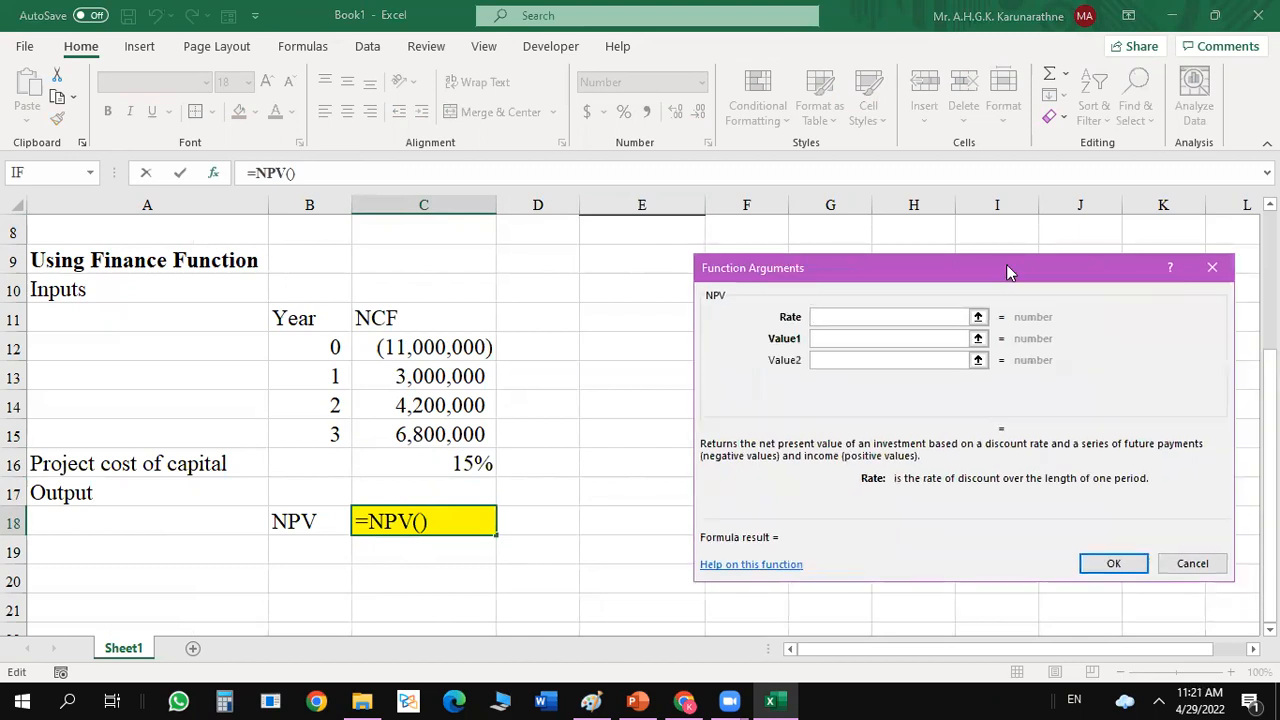
click(465, 472)
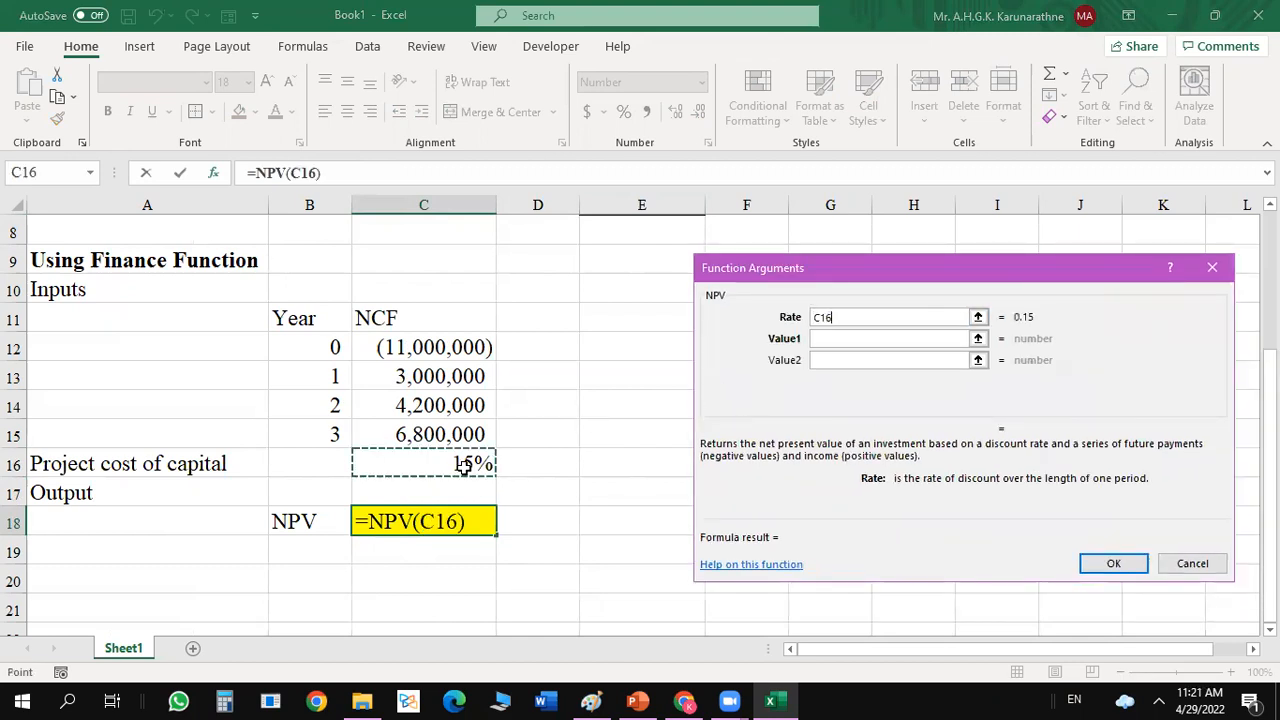
click(854, 338)
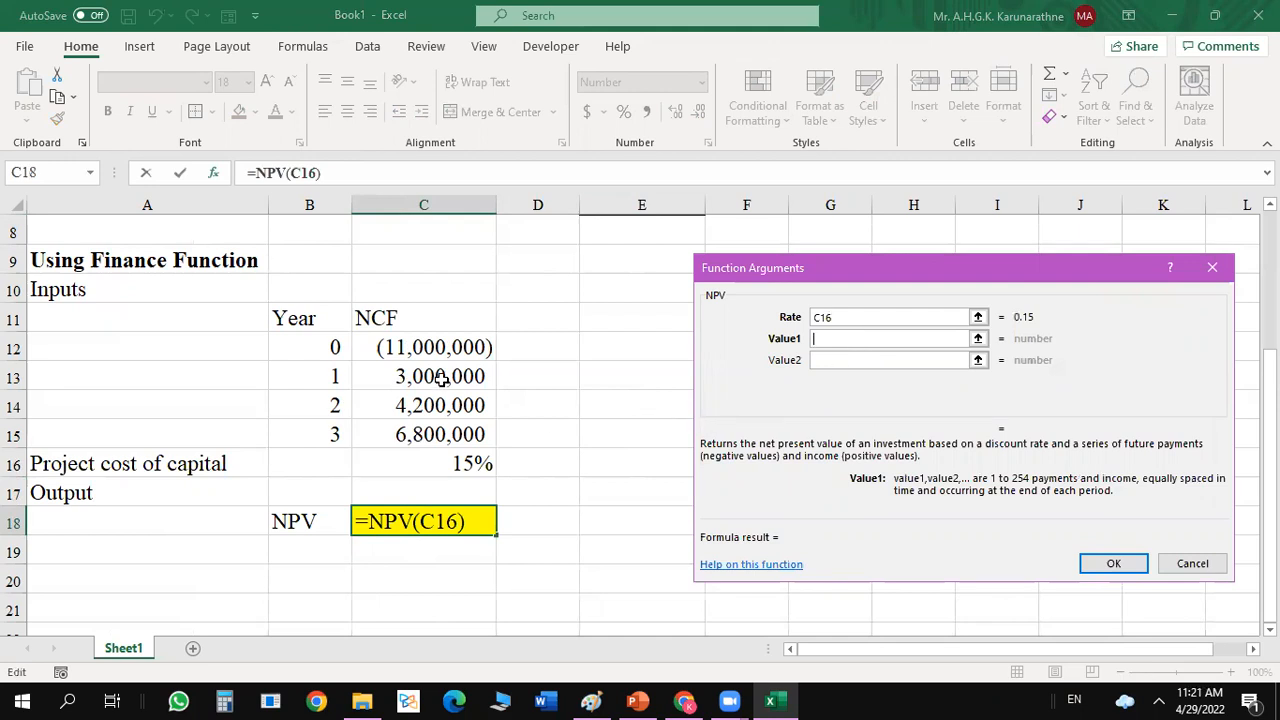
drag(438, 347, 418, 445)
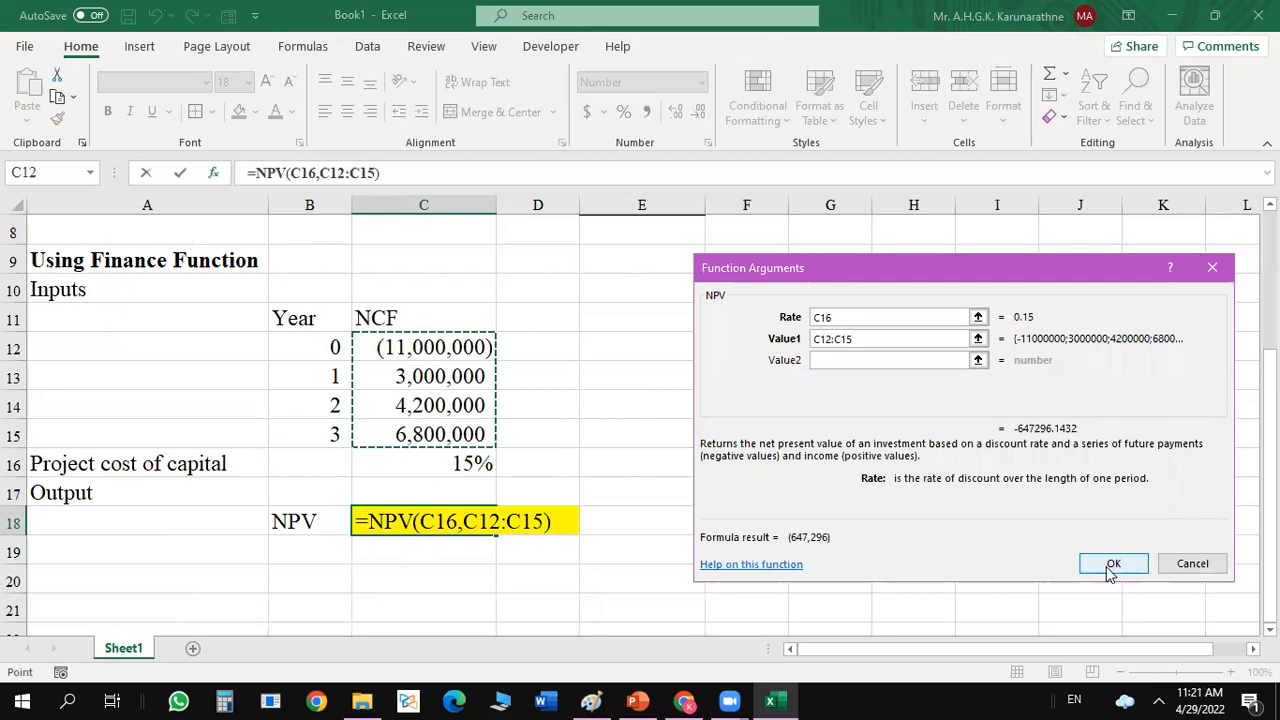
click(1113, 566)
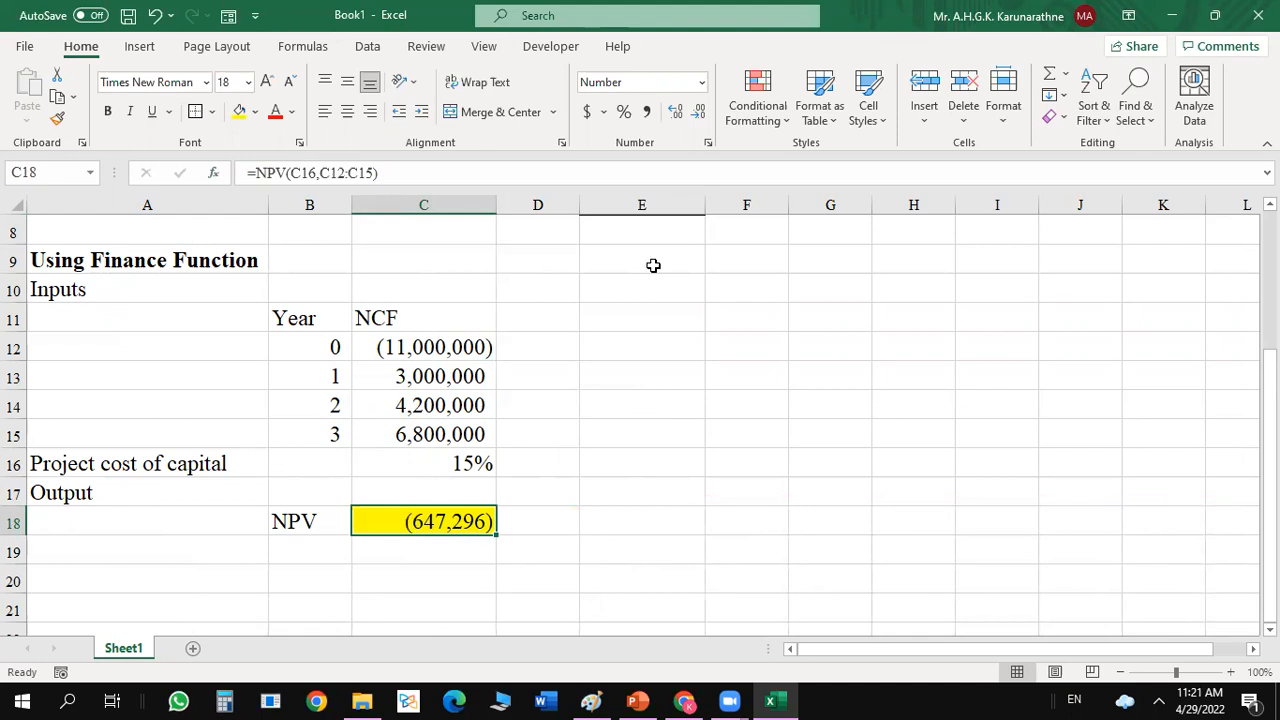
Set the year 0 net cash flow in C3 of the Ordinary Approach table to -10000000.
drag(1270, 380, 1270, 240)
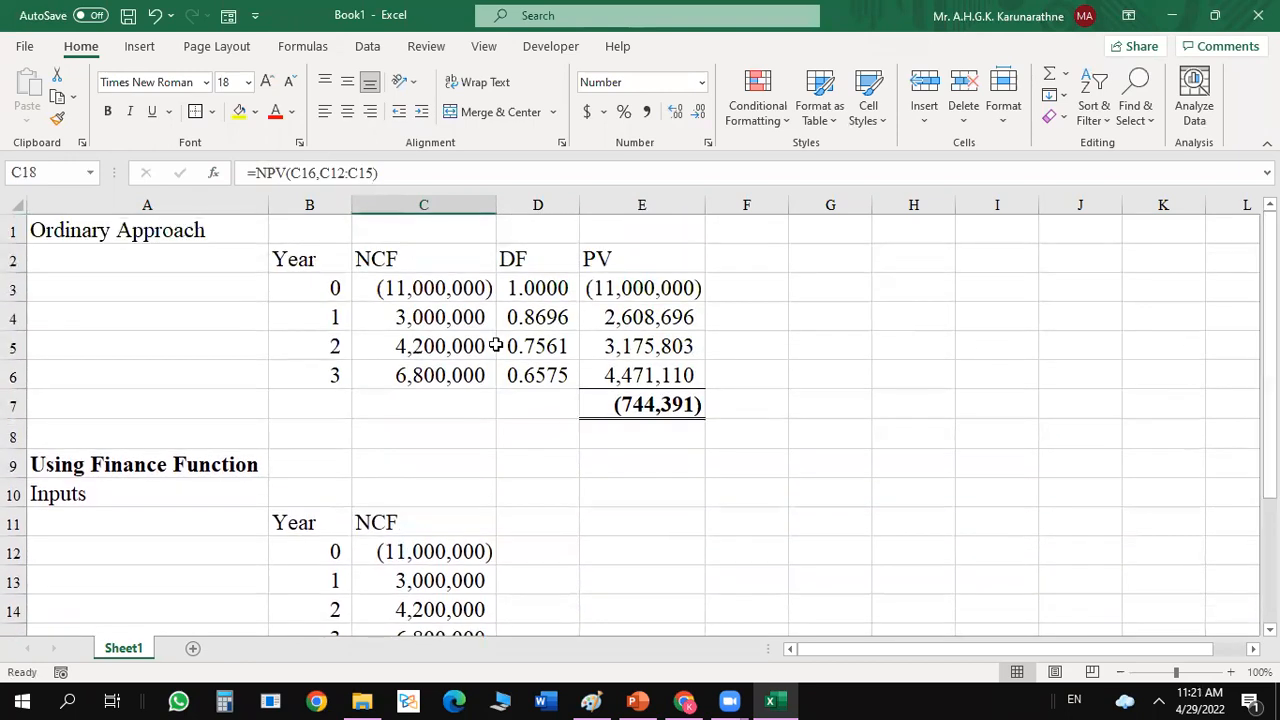
double_click(387, 288)
click(381, 276)
key(BackSpace)
text(0)
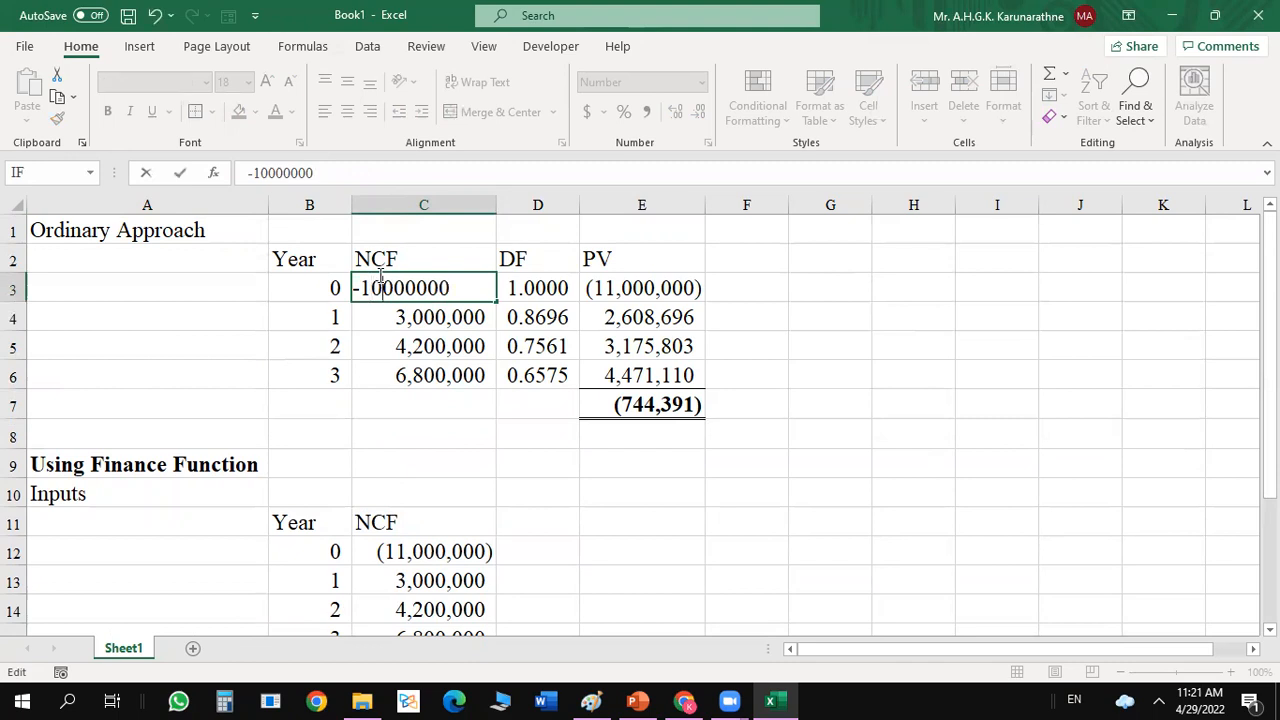
key(Return)
Set the year 0 net cash flow in C12 of the Using Finance Function inputs to -10000000.
double_click(405, 552)
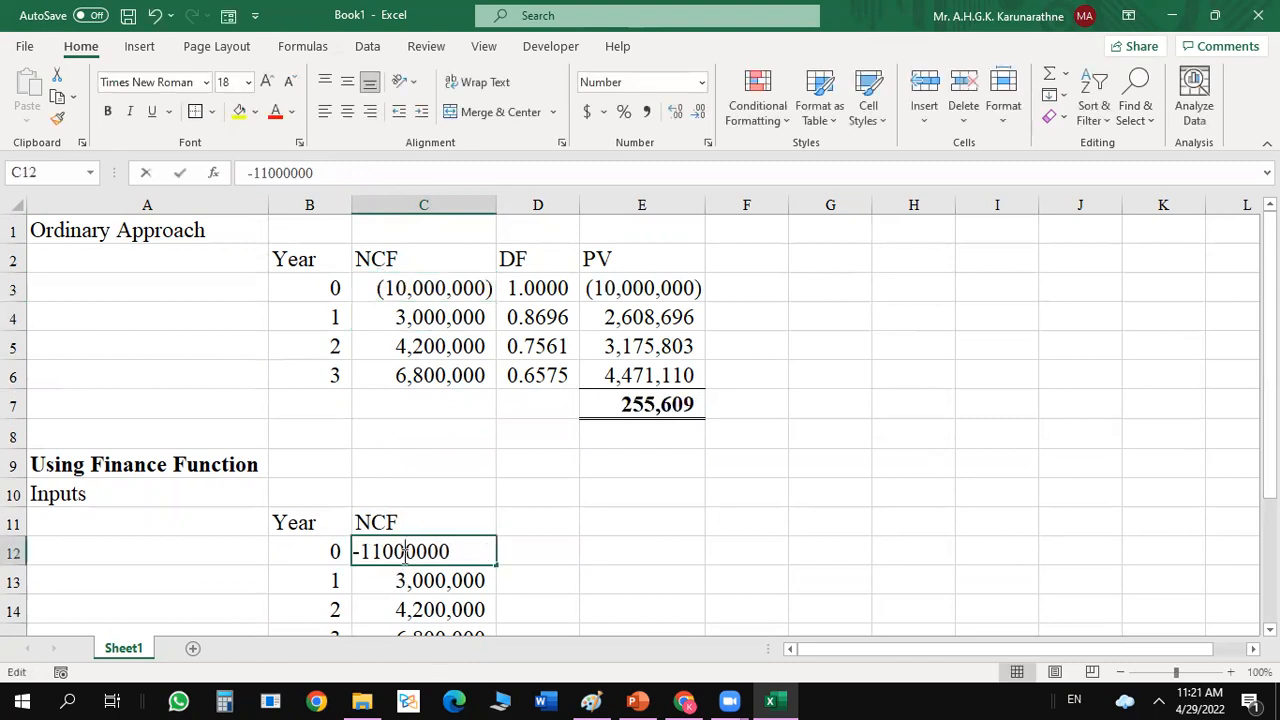
click(377, 551)
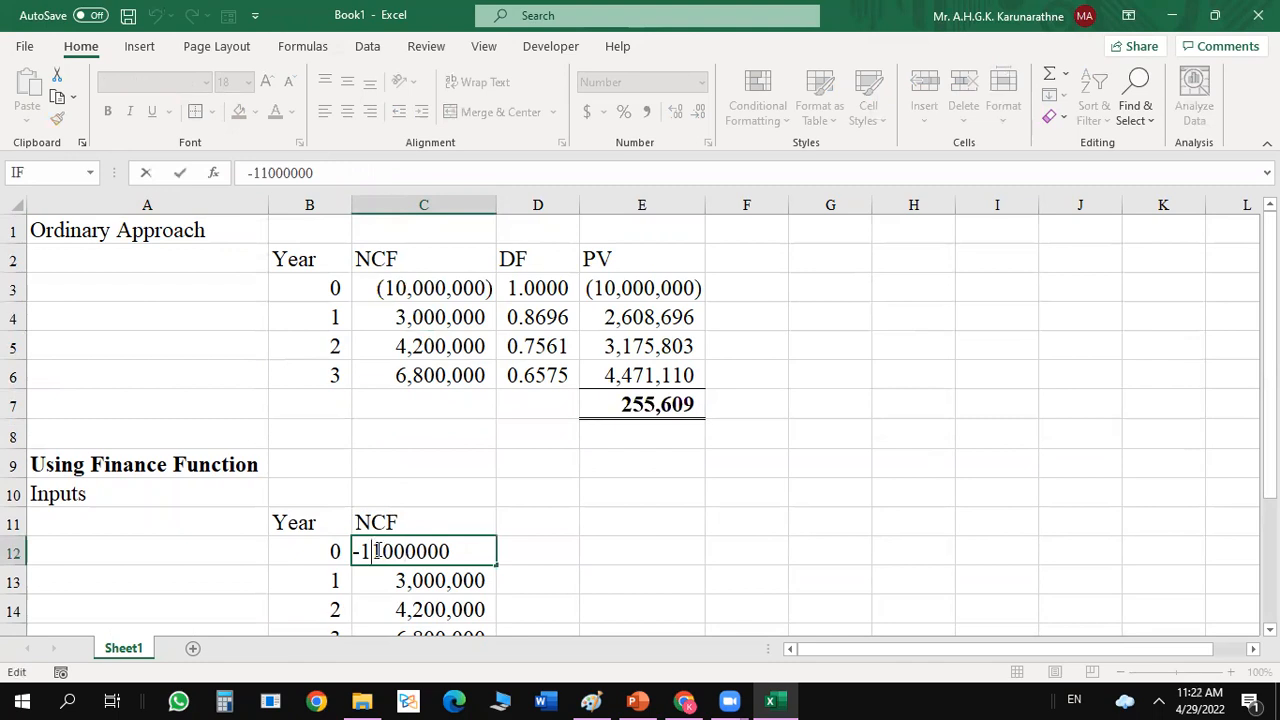
key(BackSpace)
text(0)
key(Return)
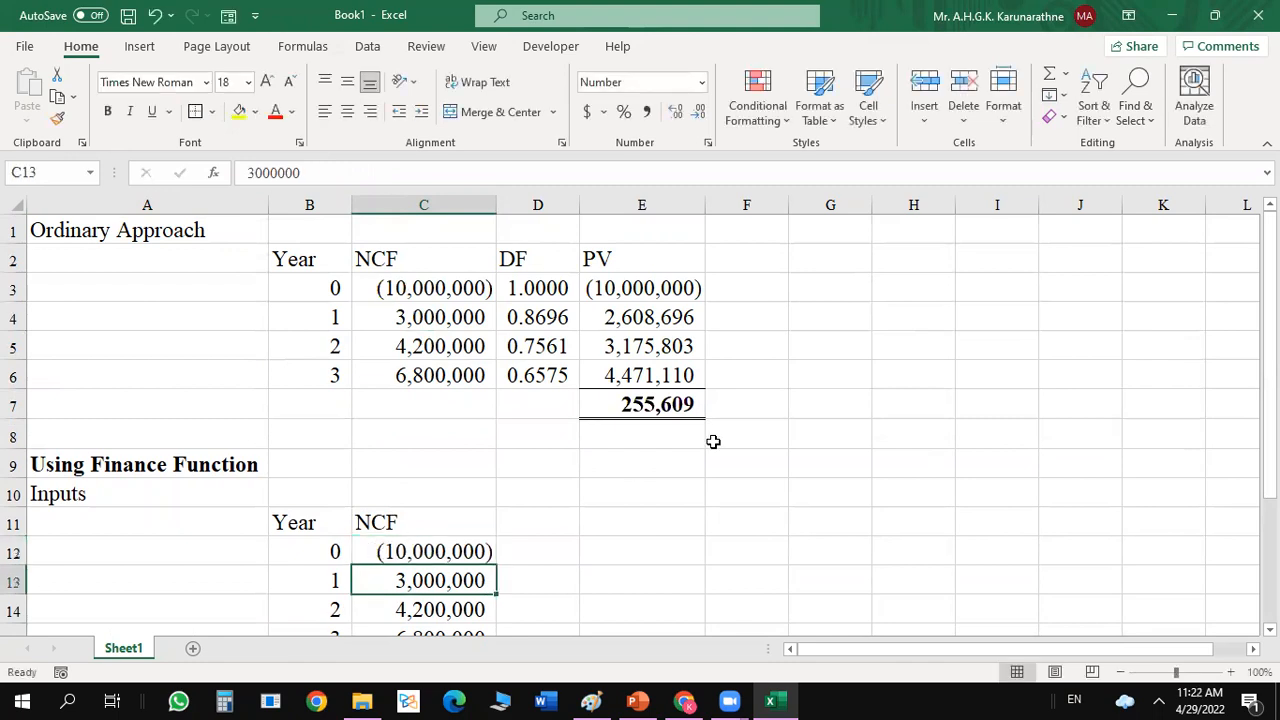
Reopen the NPV function arguments for C18 and reselect C16 as the Rate.
click(830, 492)
drag(1270, 252, 1270, 292)
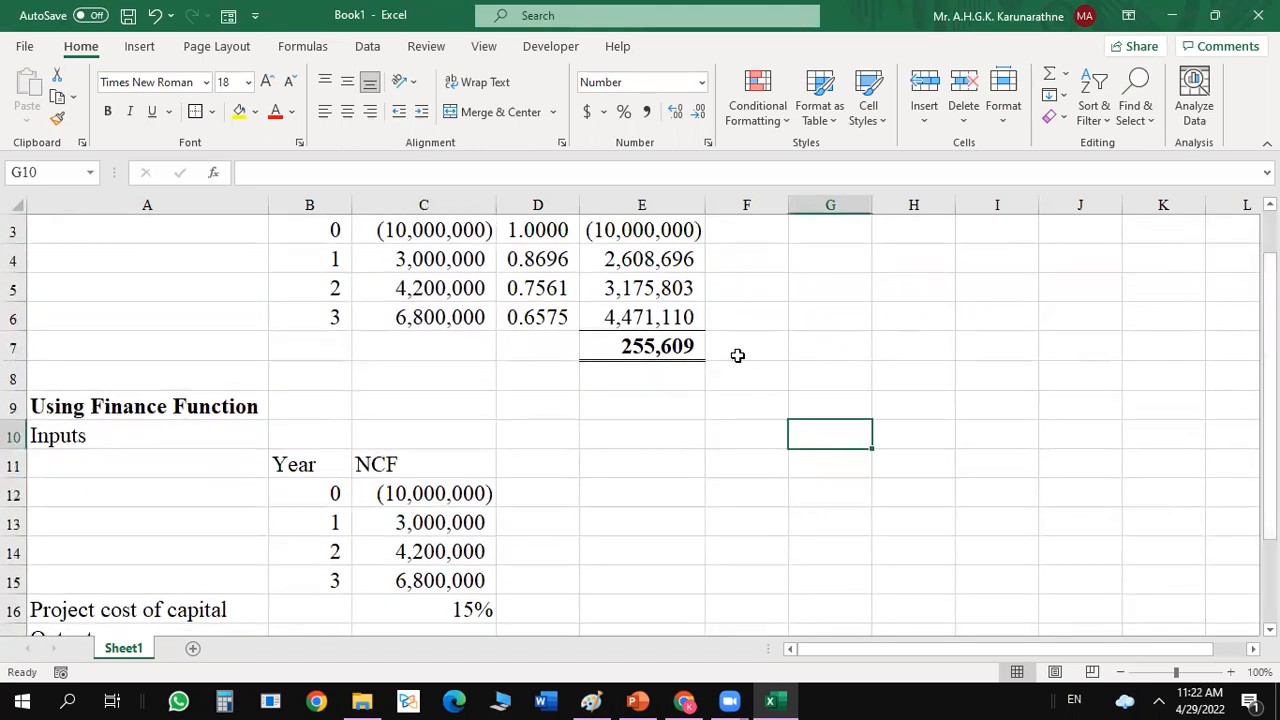
drag(1270, 300, 1270, 382)
click(754, 501)
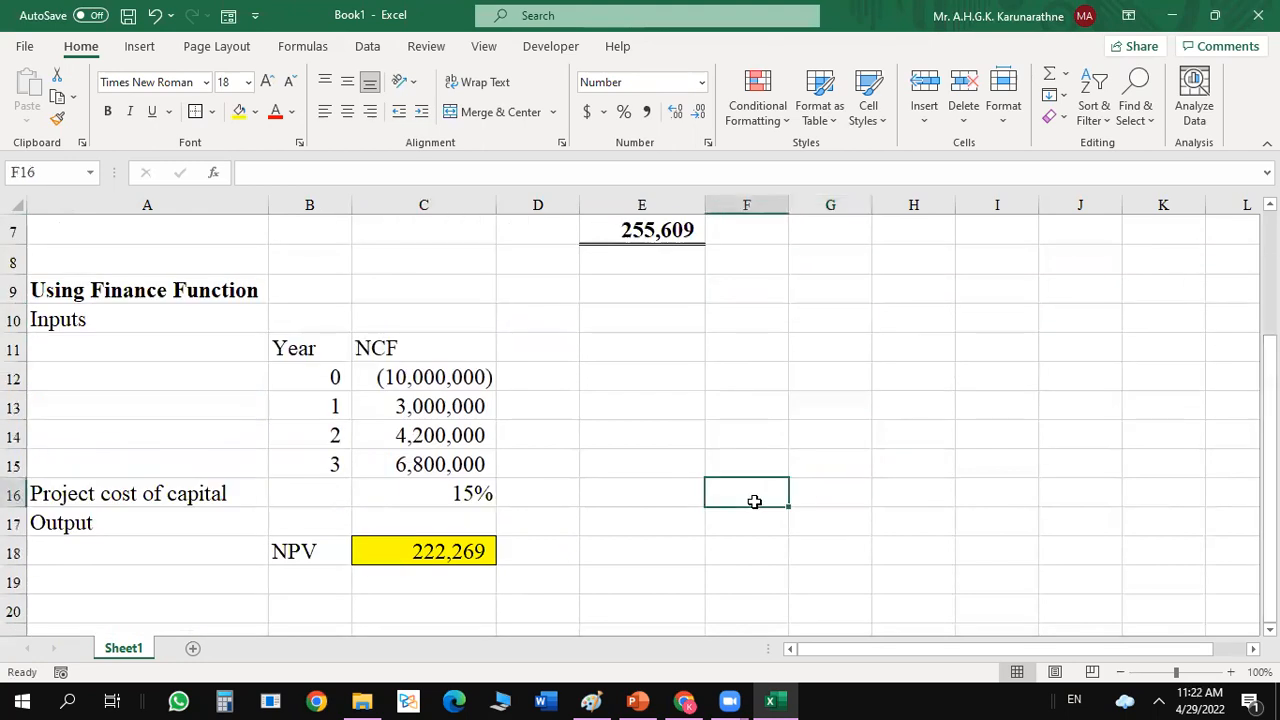
click(409, 388)
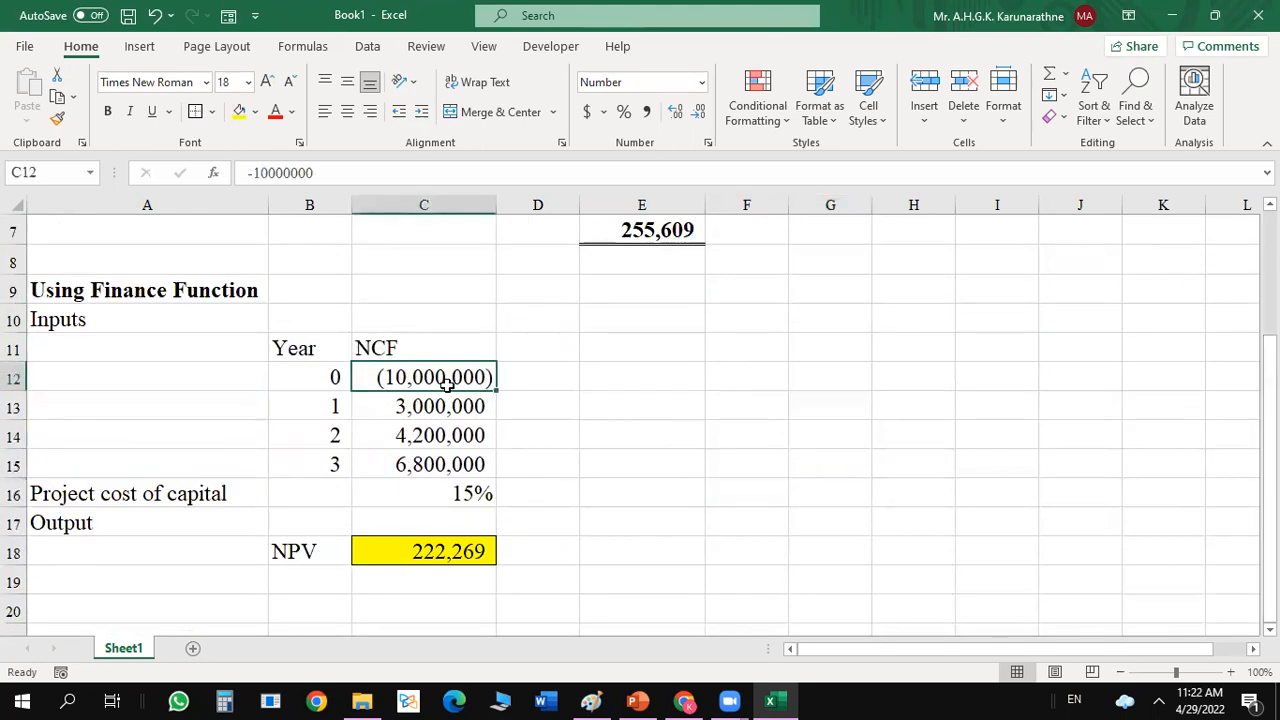
click(393, 549)
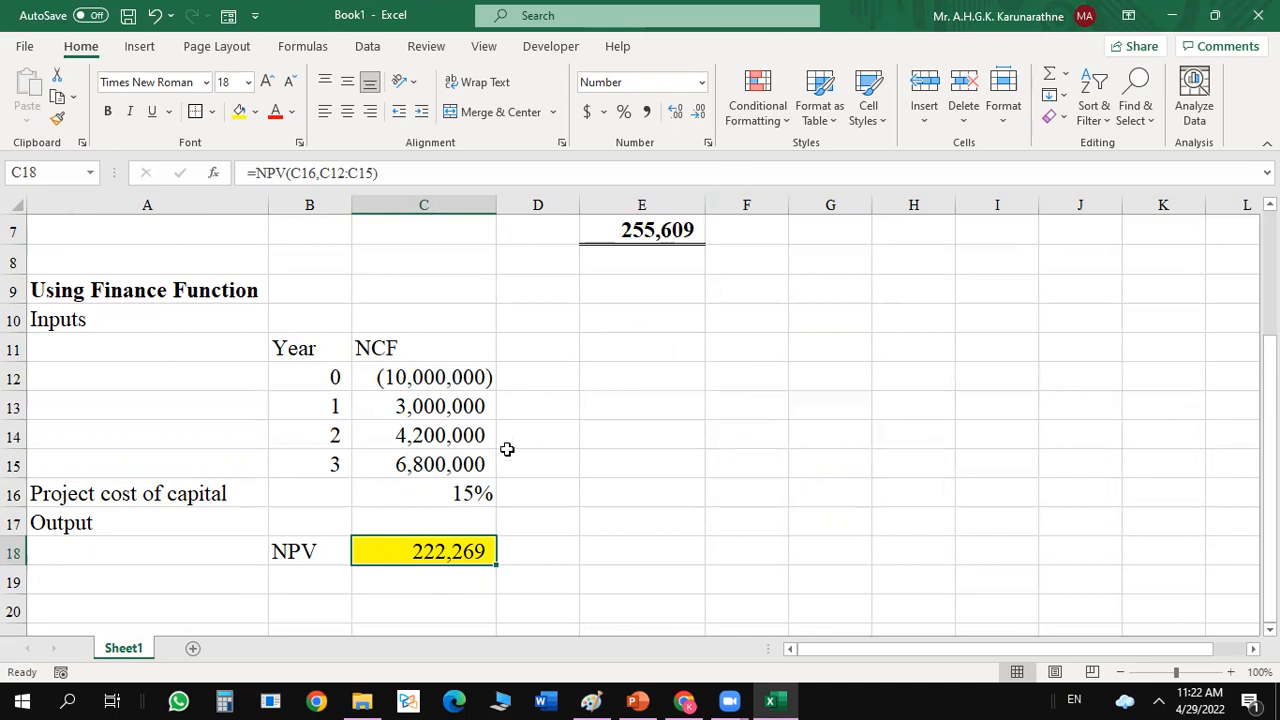
double_click(408, 552)
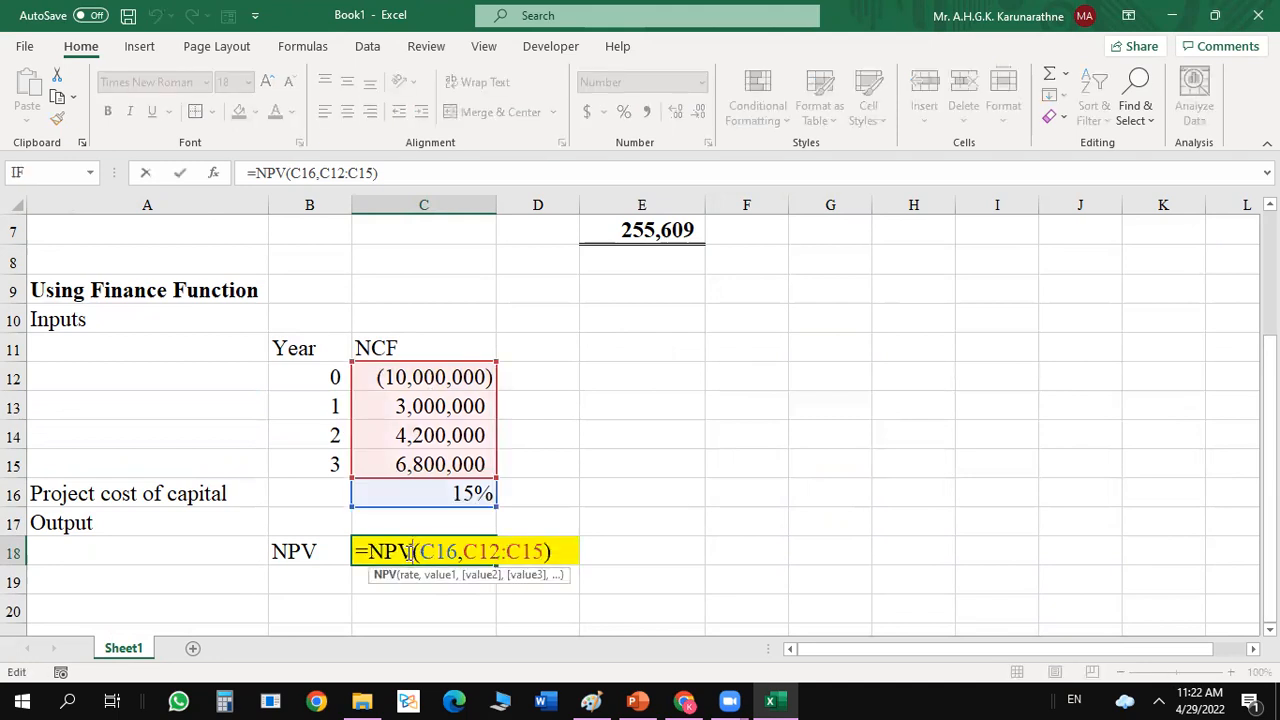
click(213, 172)
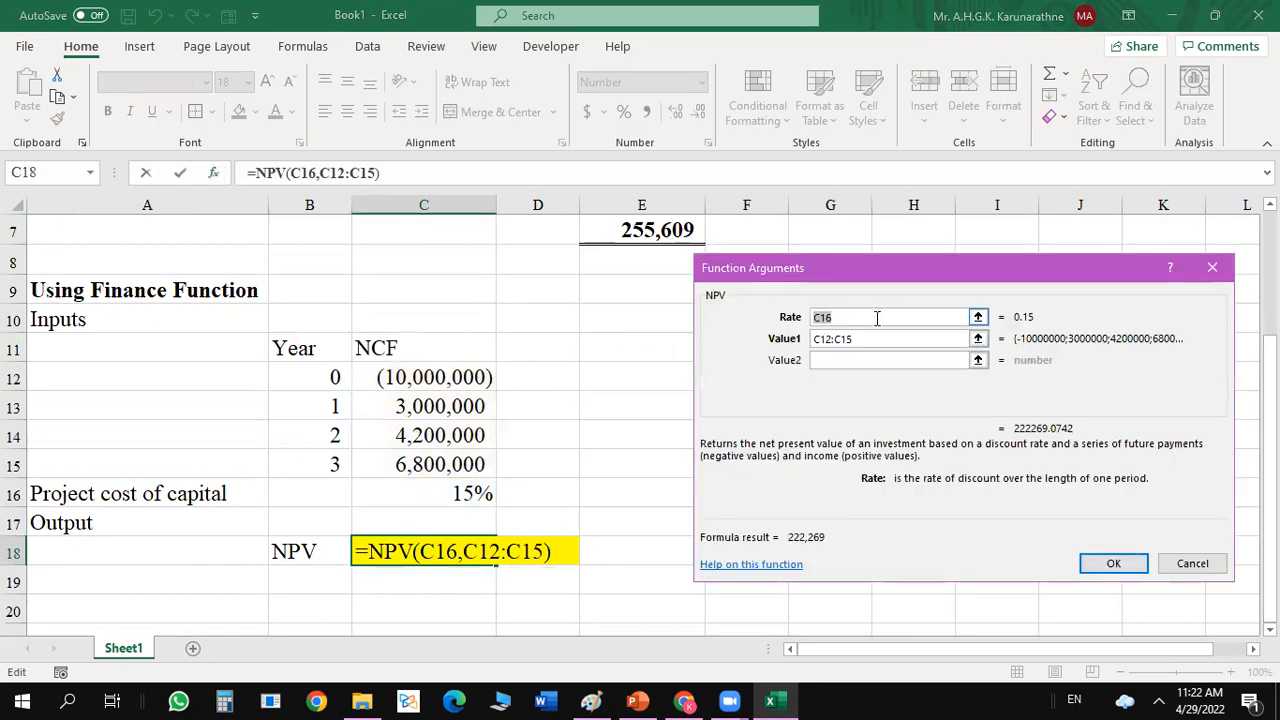
click(841, 317)
drag(841, 317, 808, 320)
key(BackSpace)
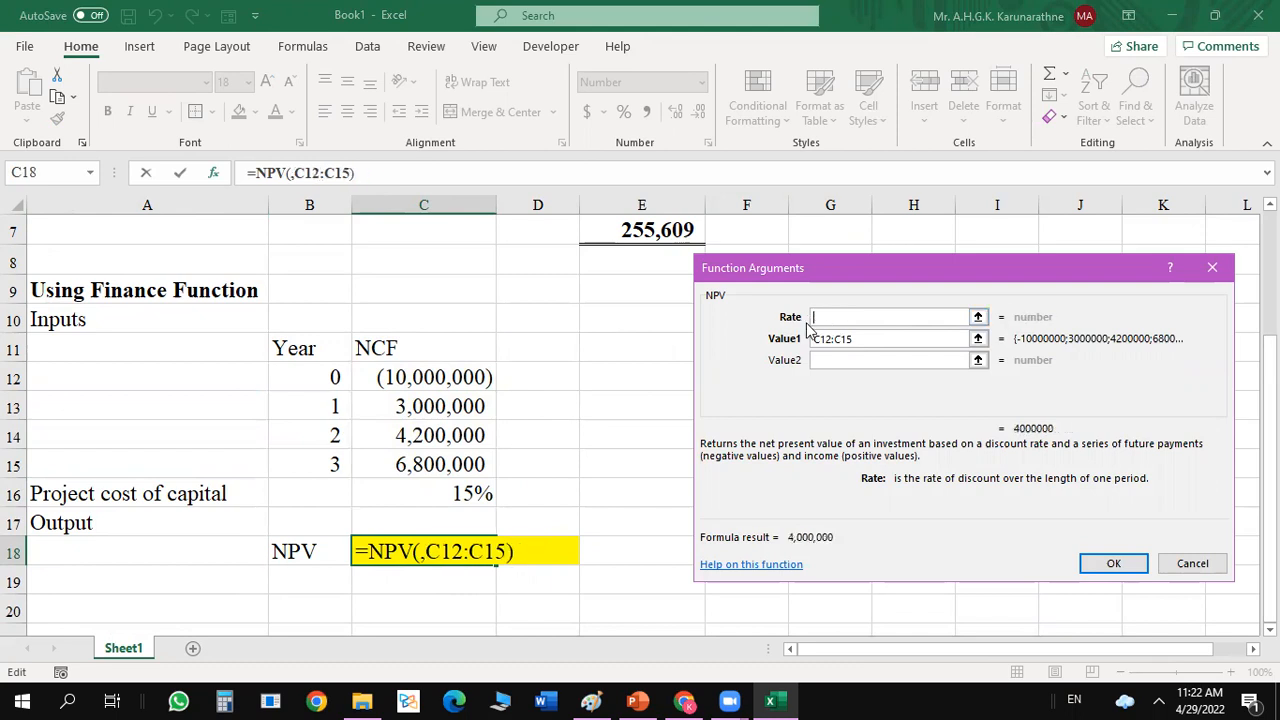
click(430, 498)
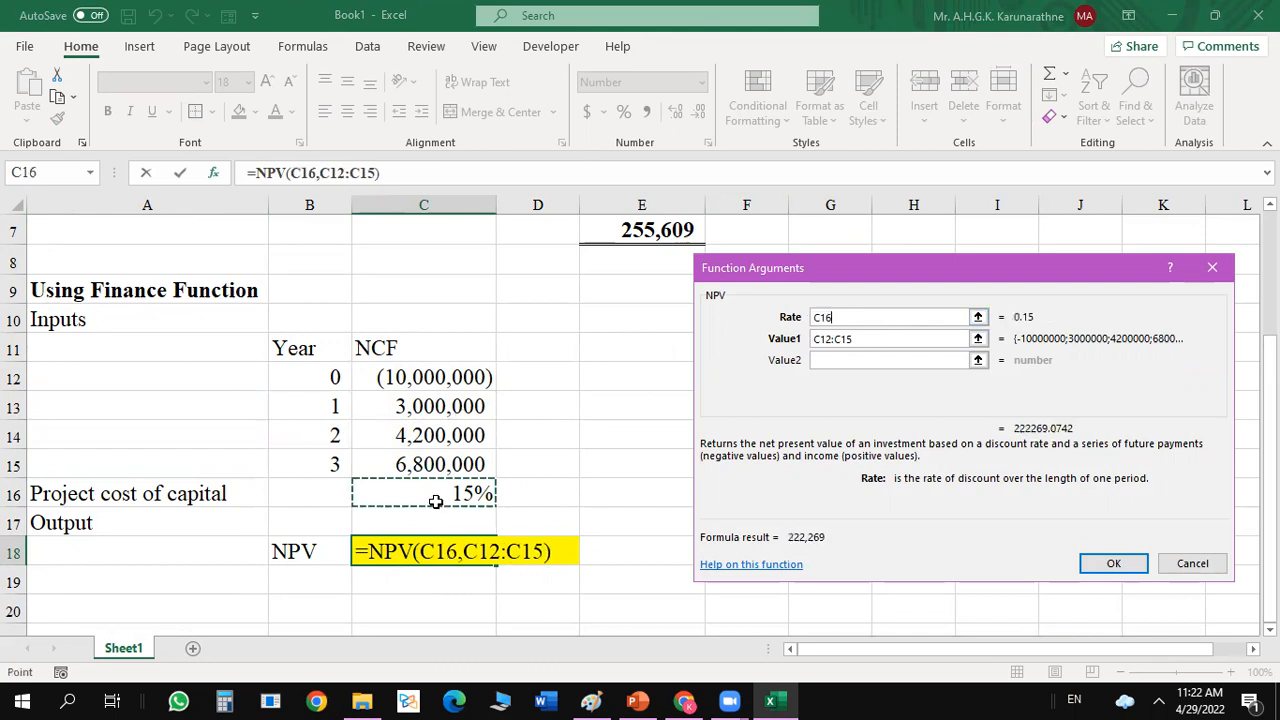
Try to set Value1 of the NPV function in C18 to C12:C15+C13:C15.
click(871, 341)
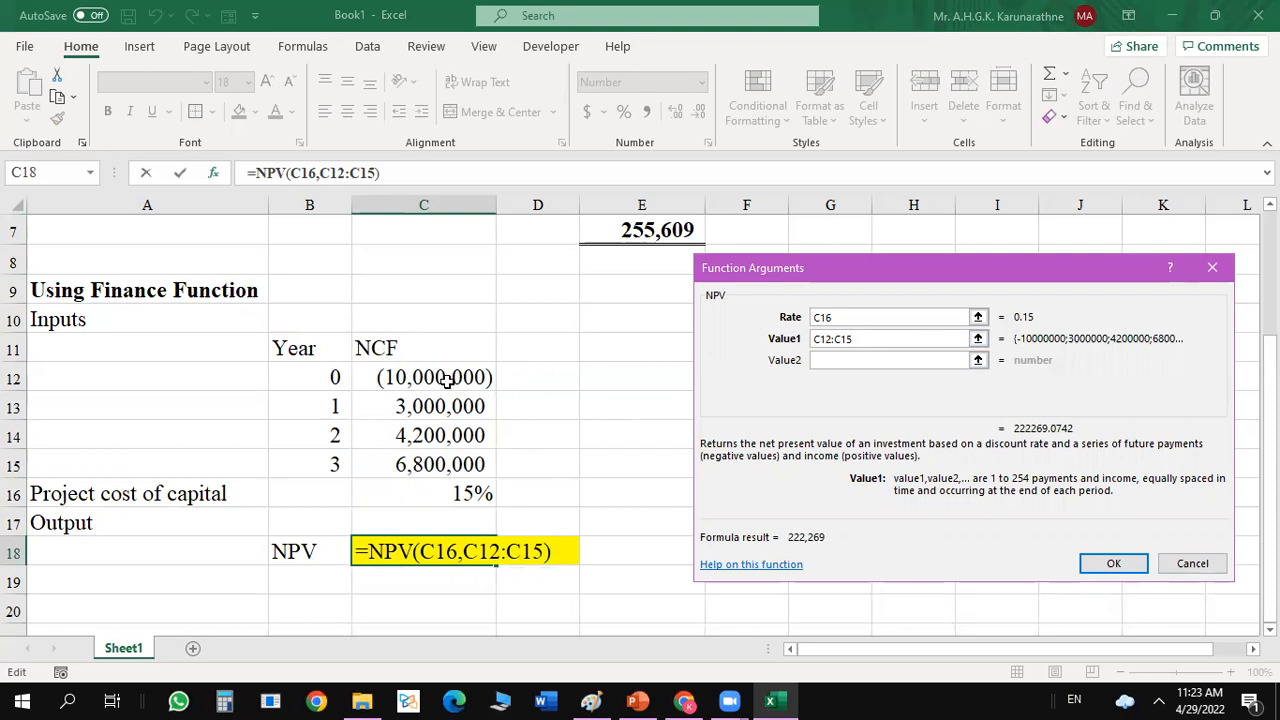
text(+)
drag(447, 406, 440, 462)
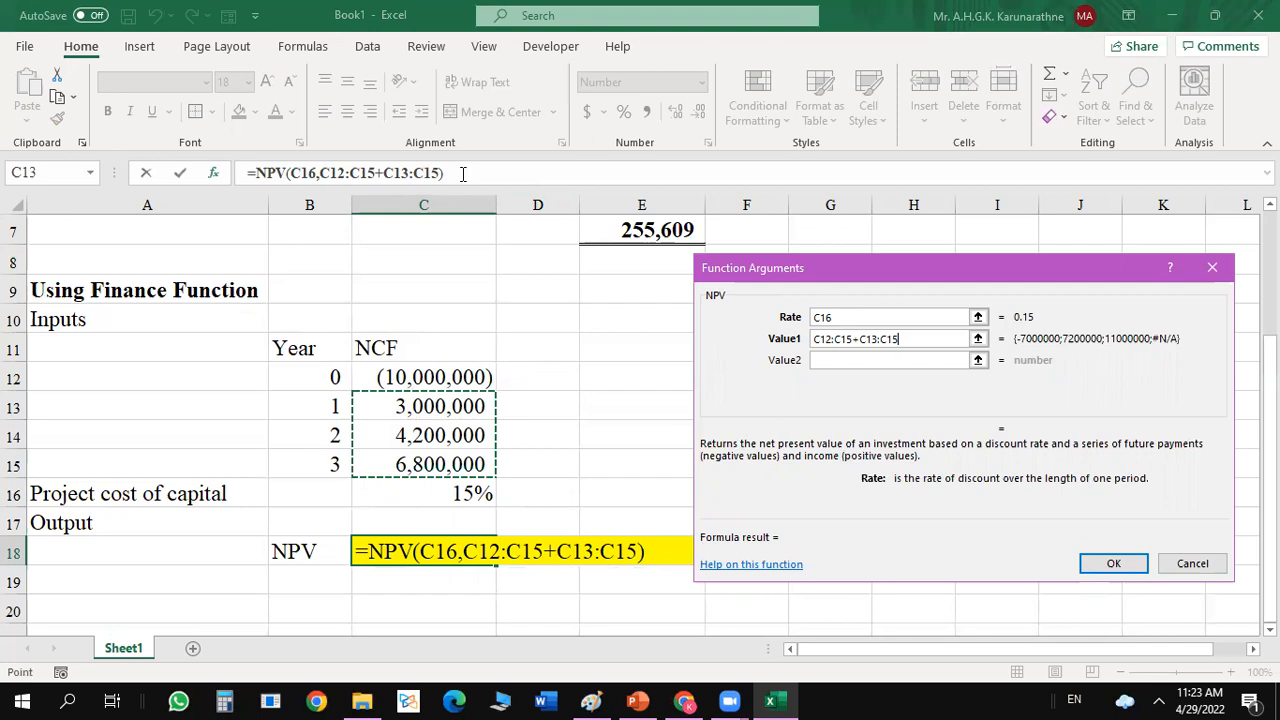
click(463, 174)
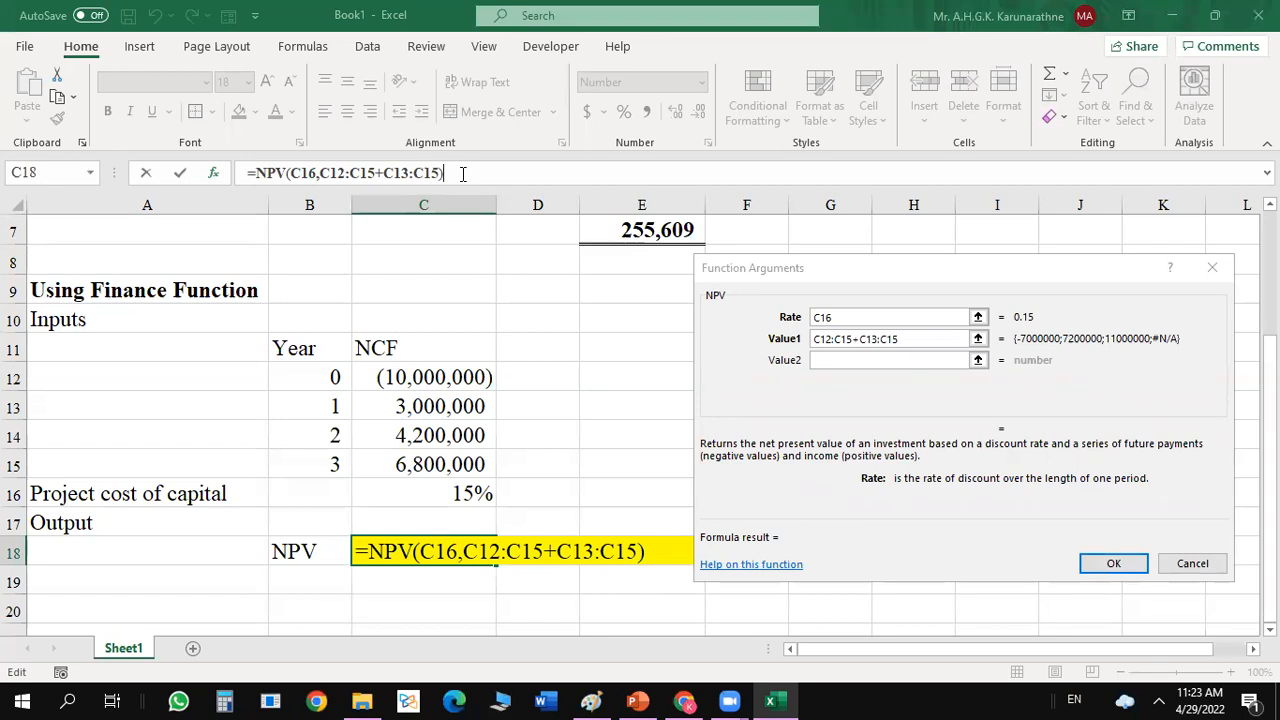
text(-)
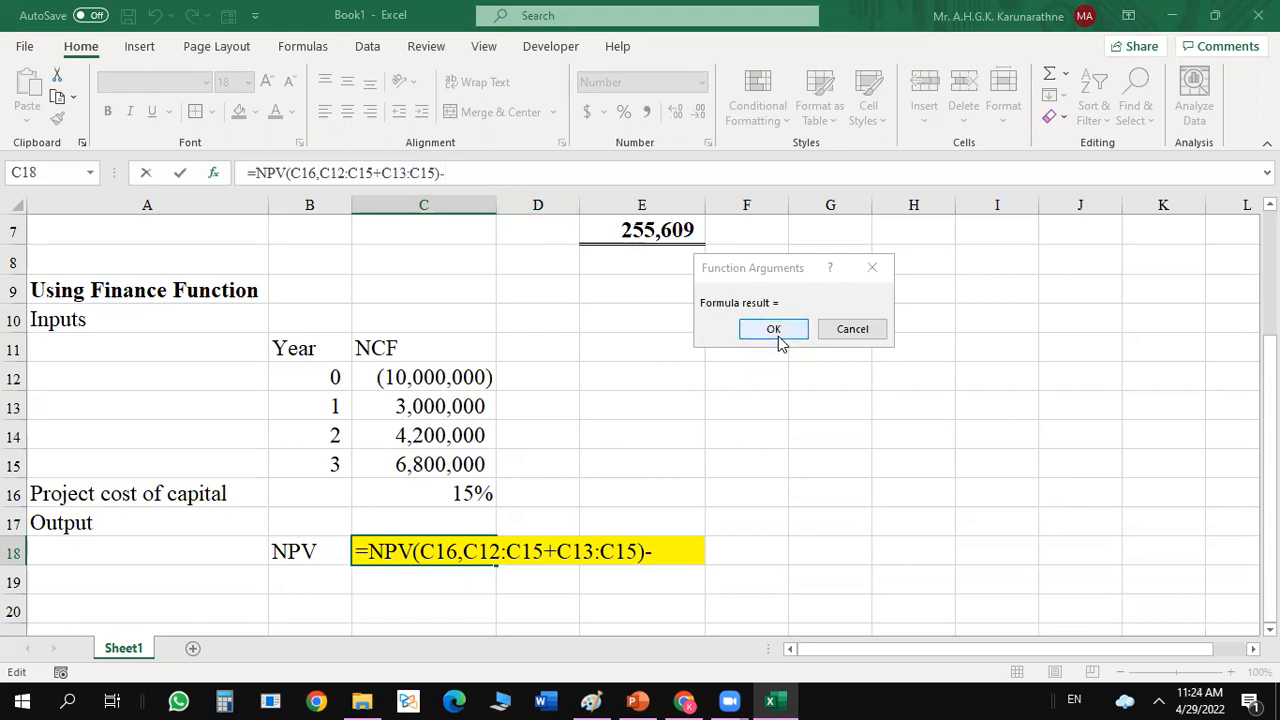
key(BackSpace)
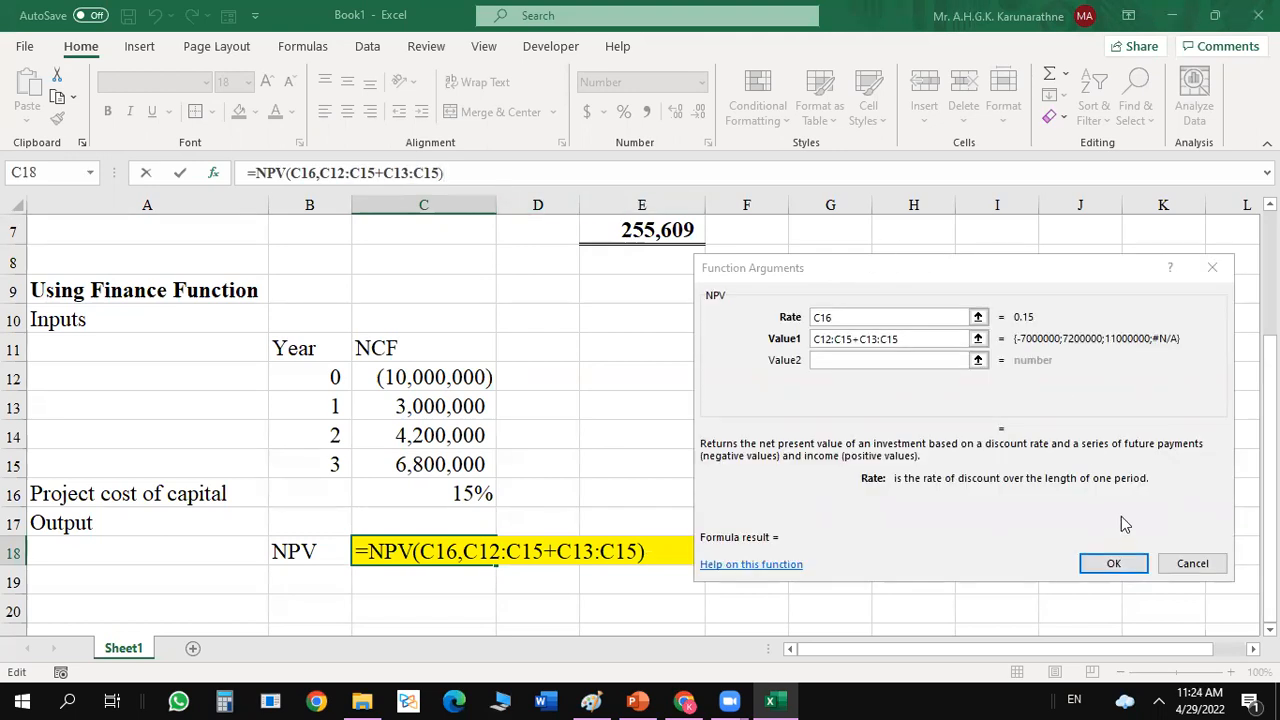
click(1113, 566)
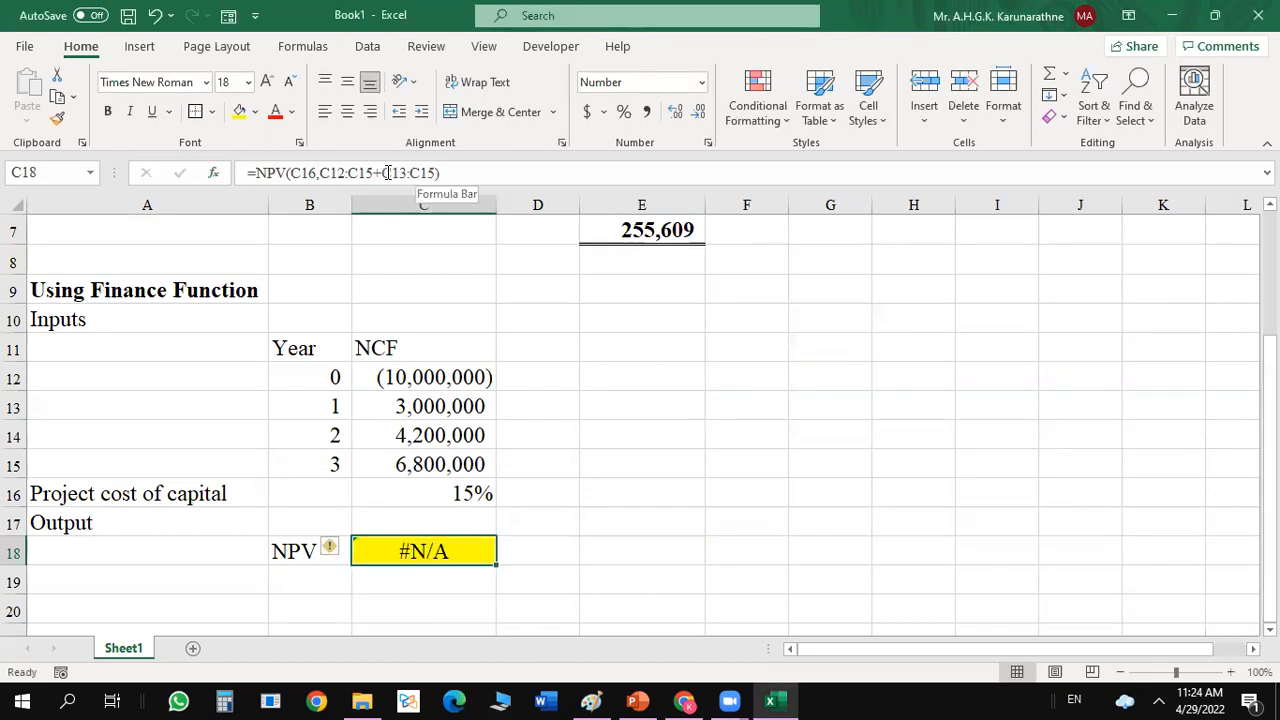
Replace Value1 of the NPV function in C18 with C13:C15, covering only the year 1 to 3 cash flows.
double_click(408, 554)
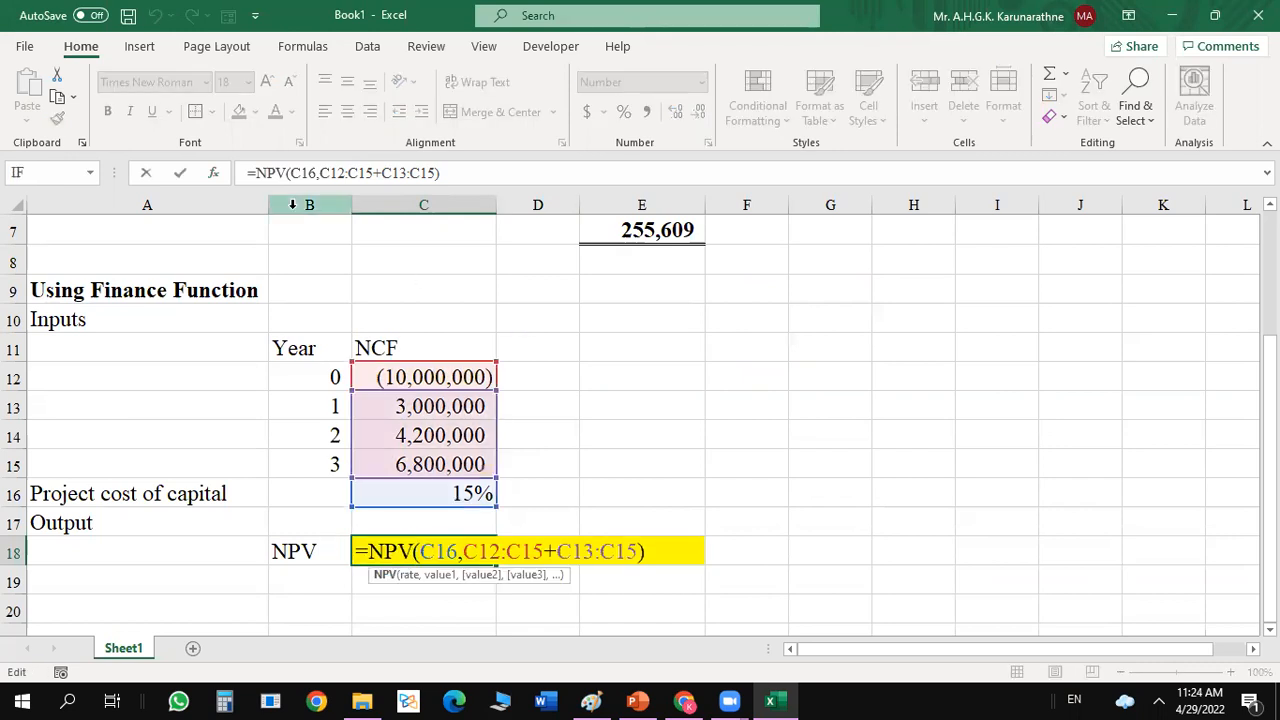
click(213, 173)
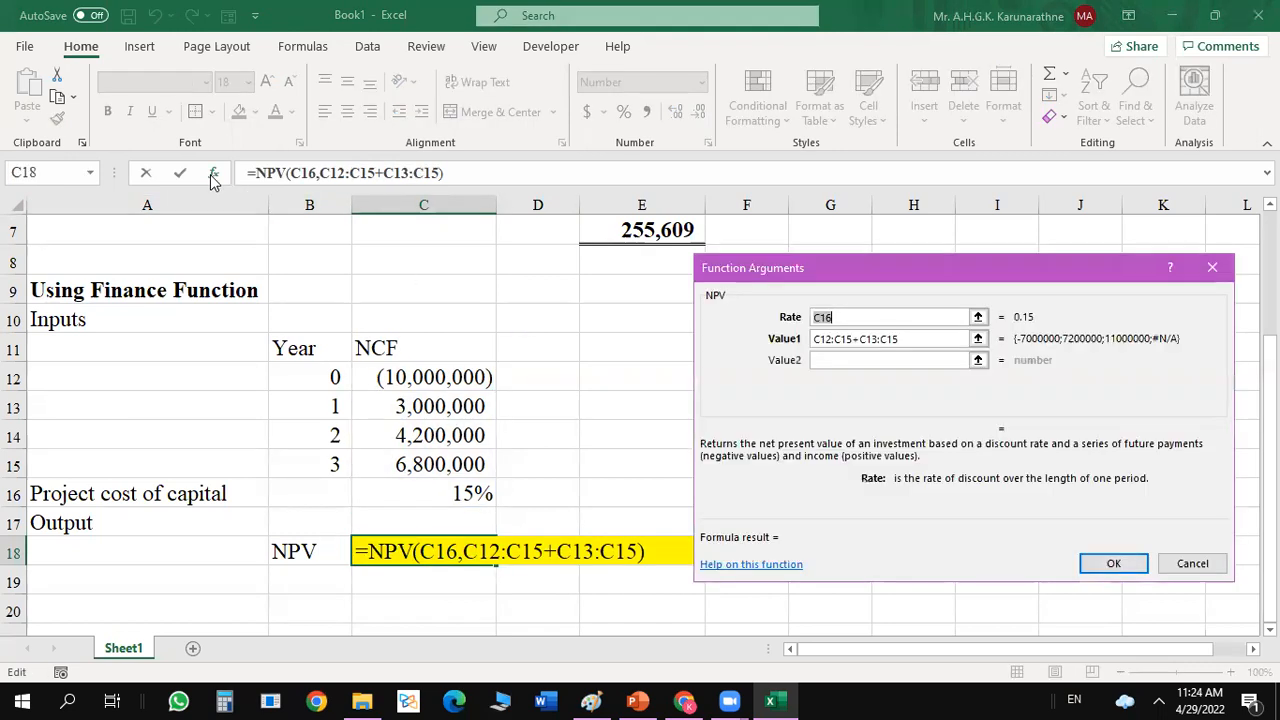
click(862, 340)
drag(905, 338, 811, 340)
key(BackSpace)
drag(420, 400, 425, 460)
click(1110, 563)
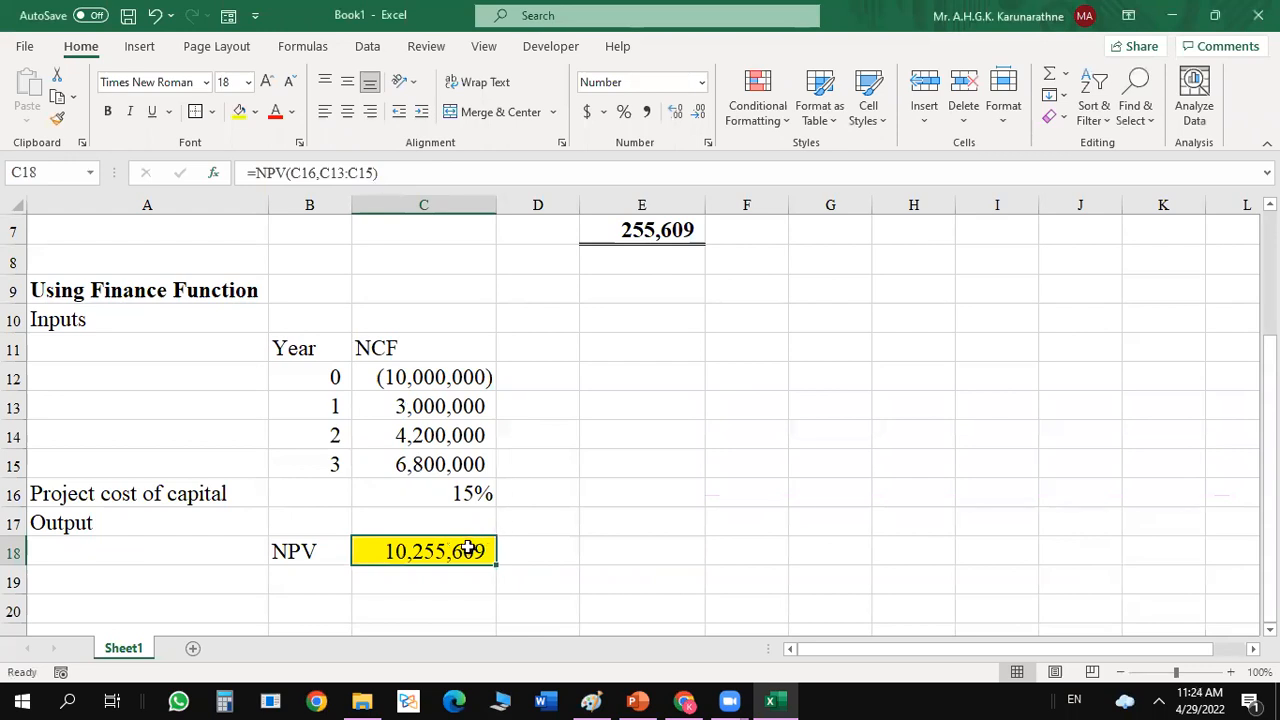
Subtract the year 0 cash flow from the NPV in C18, making the formula =NPV(C16,C13:C15)-C12.
click(394, 176)
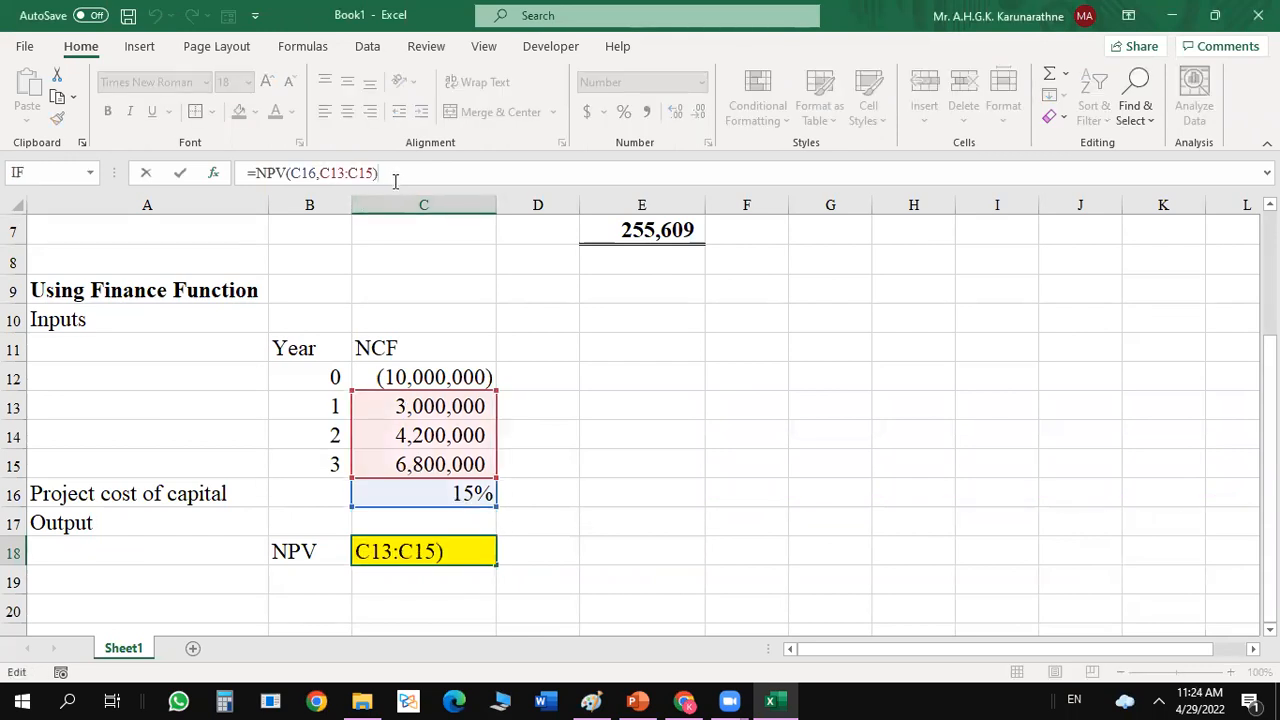
key(Return)
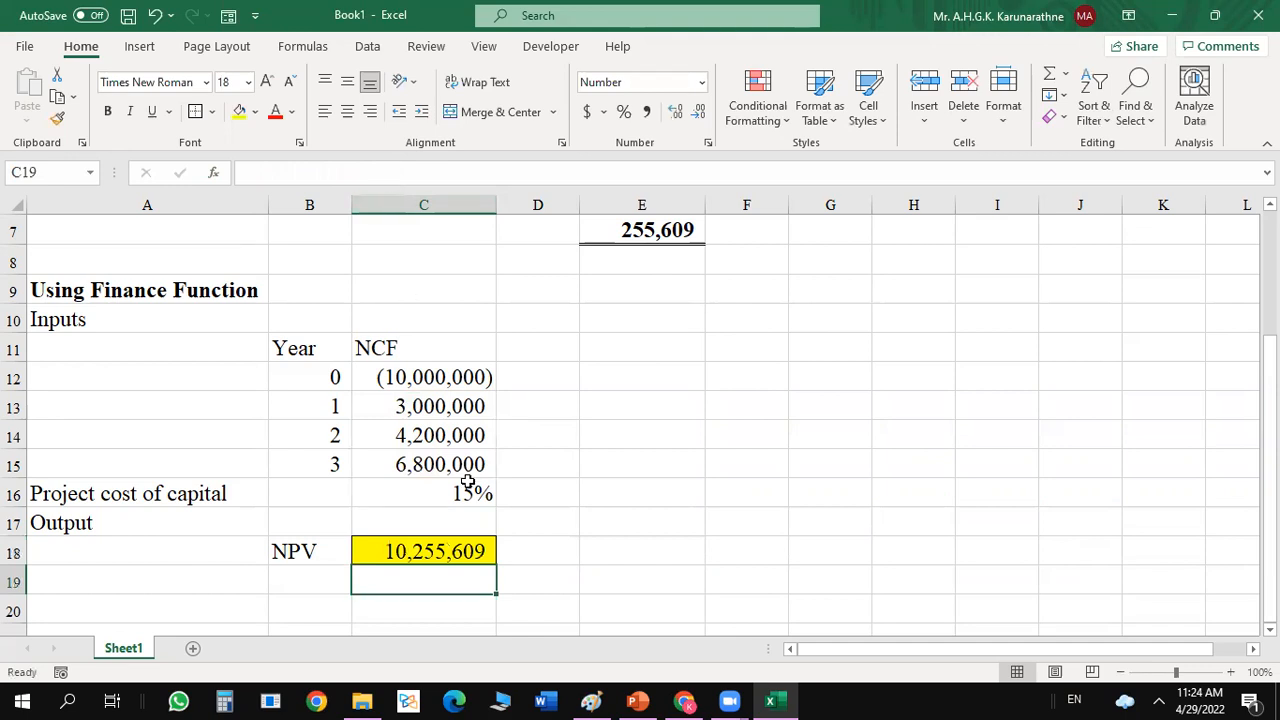
click(405, 555)
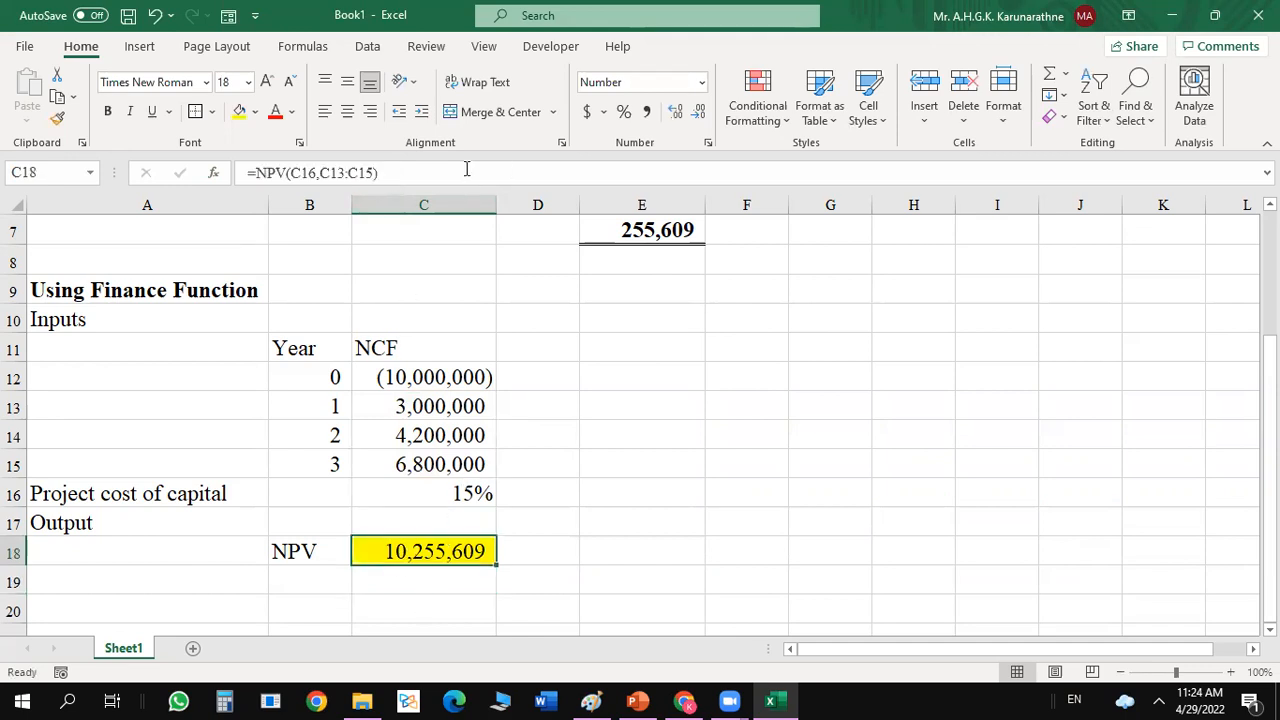
click(398, 173)
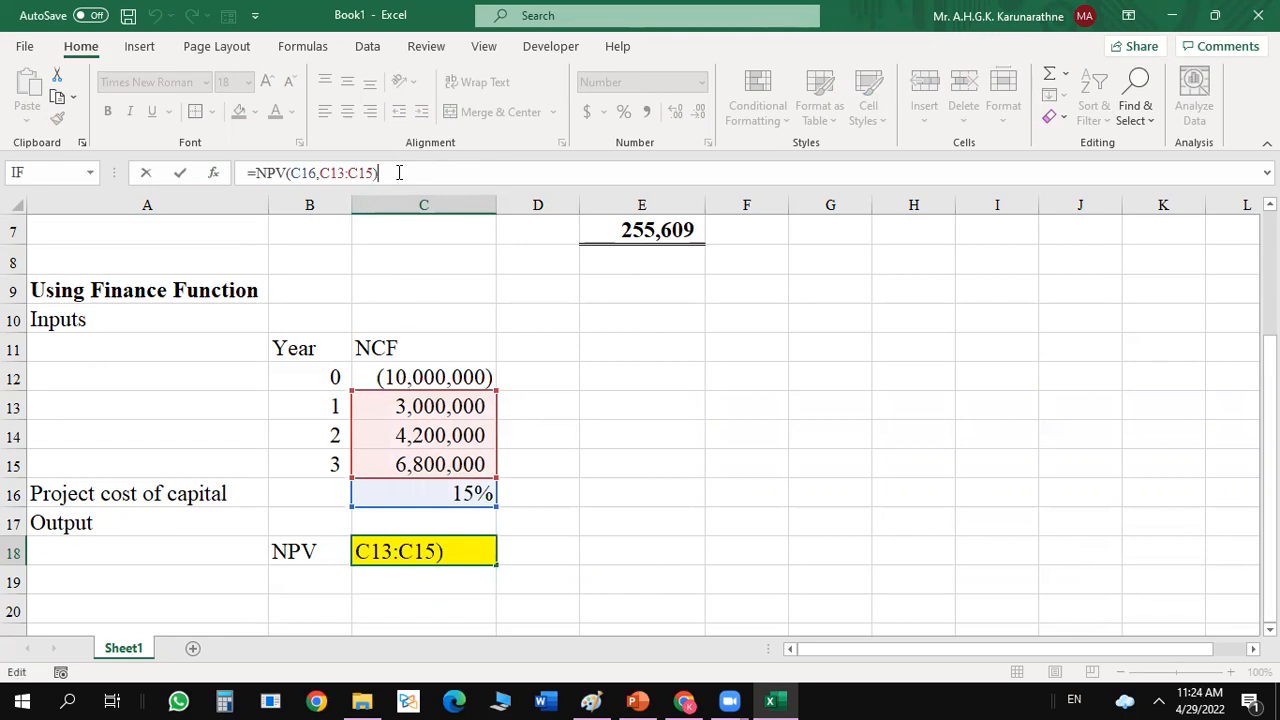
text(-)
click(450, 375)
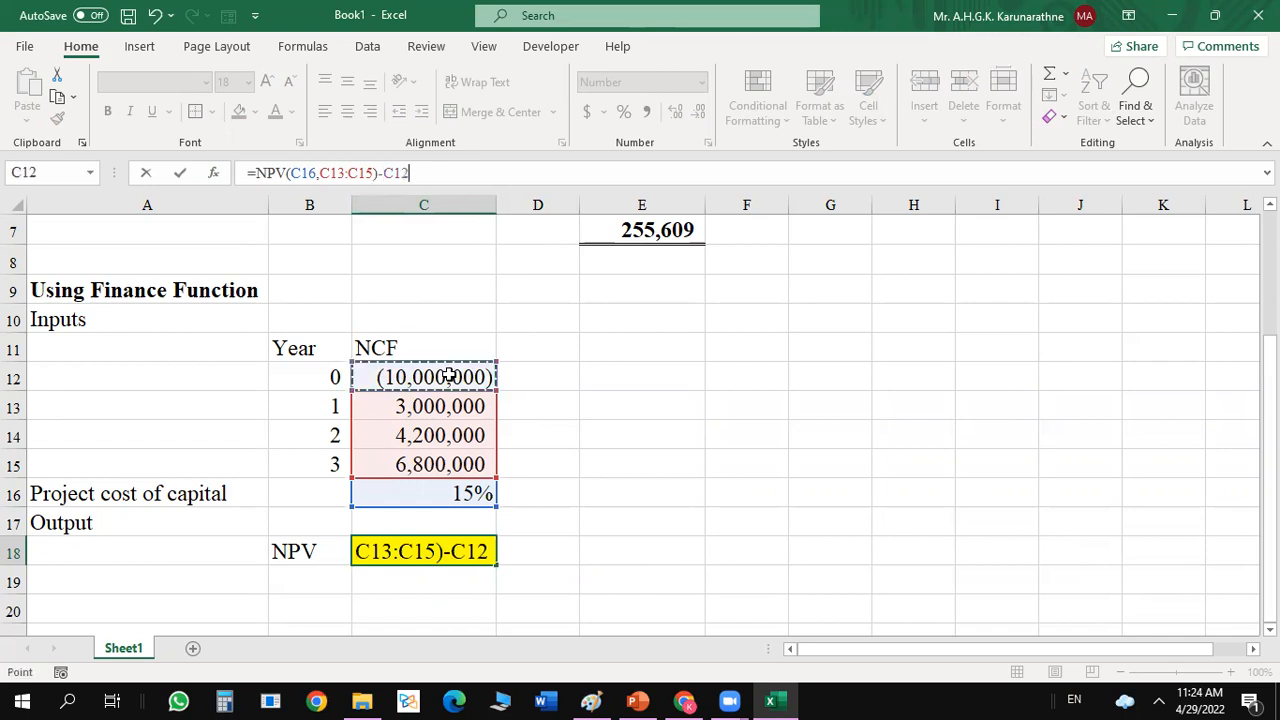
key(Return)
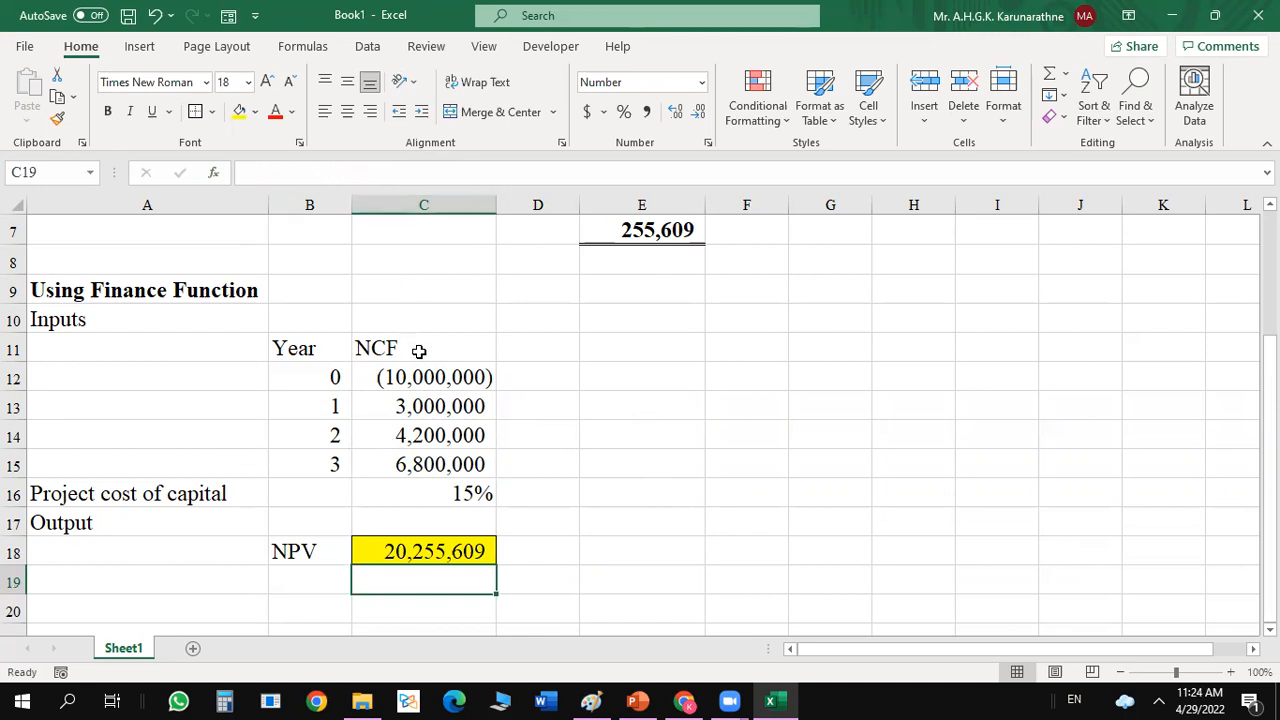
Change the subtraction in the C18 formula to an addition so it reads =NPV(C16,C13:C15)+C12.
click(425, 551)
click(384, 172)
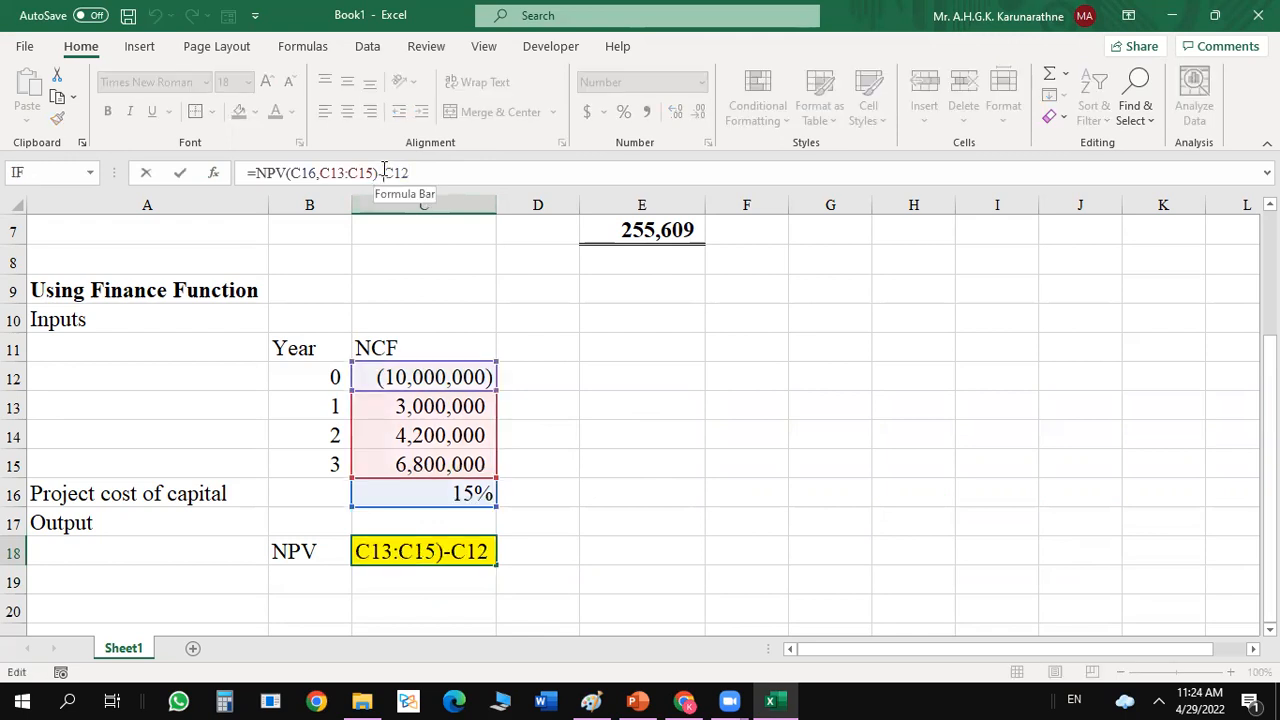
key(BackSpace)
text(+)
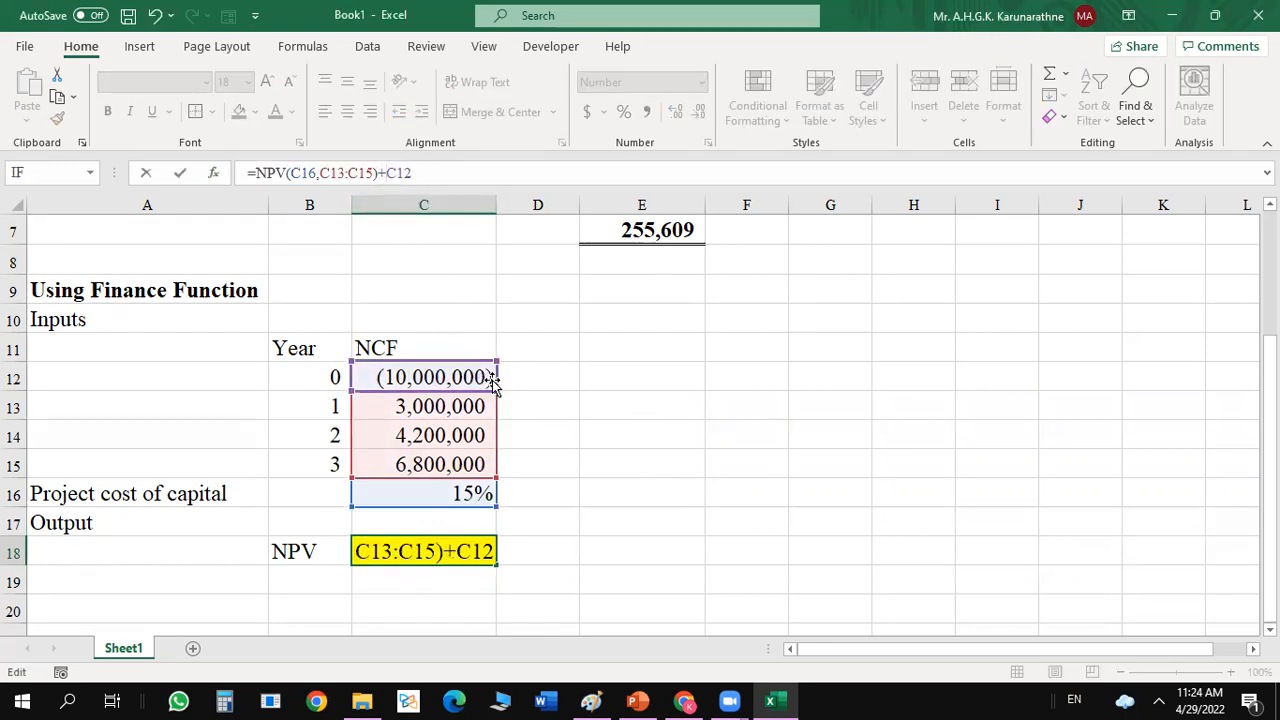
key(Return)
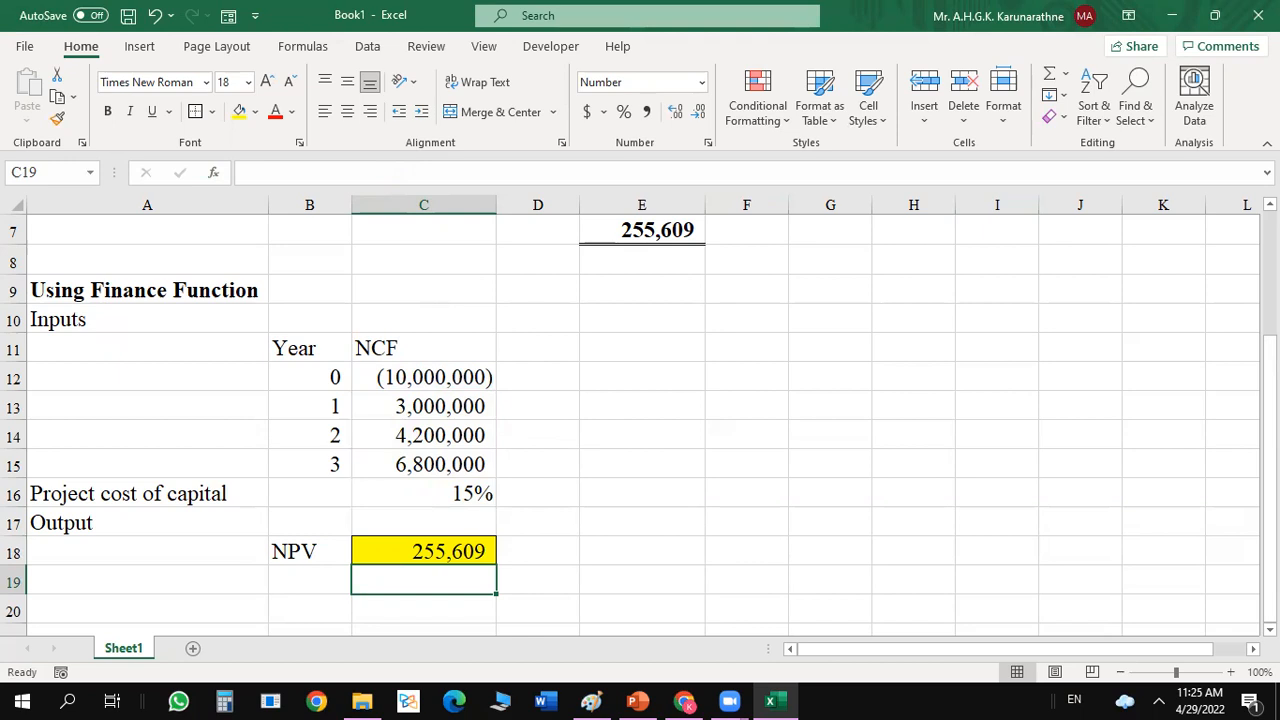
Label the Ordinary Approach total by entering "NPV" in D7, and select the NPV function result in C18 for comparison.
drag(1270, 368, 1270, 243)
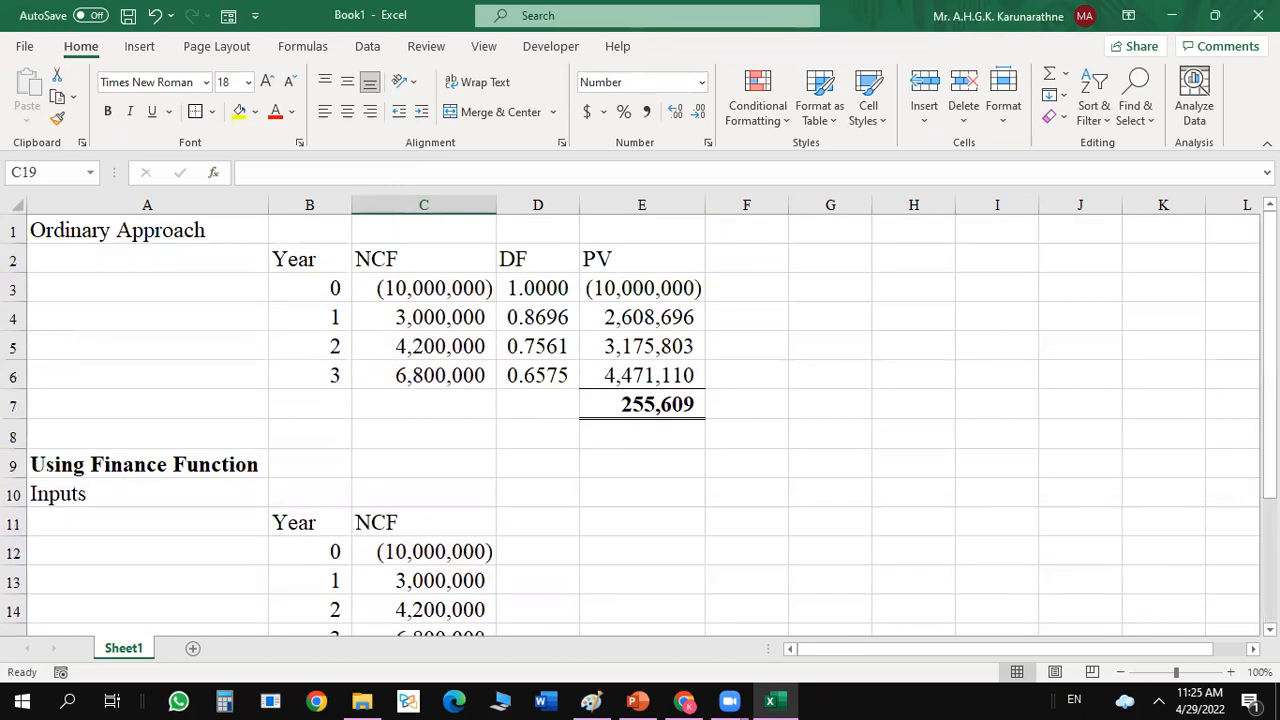
click(675, 407)
click(523, 401)
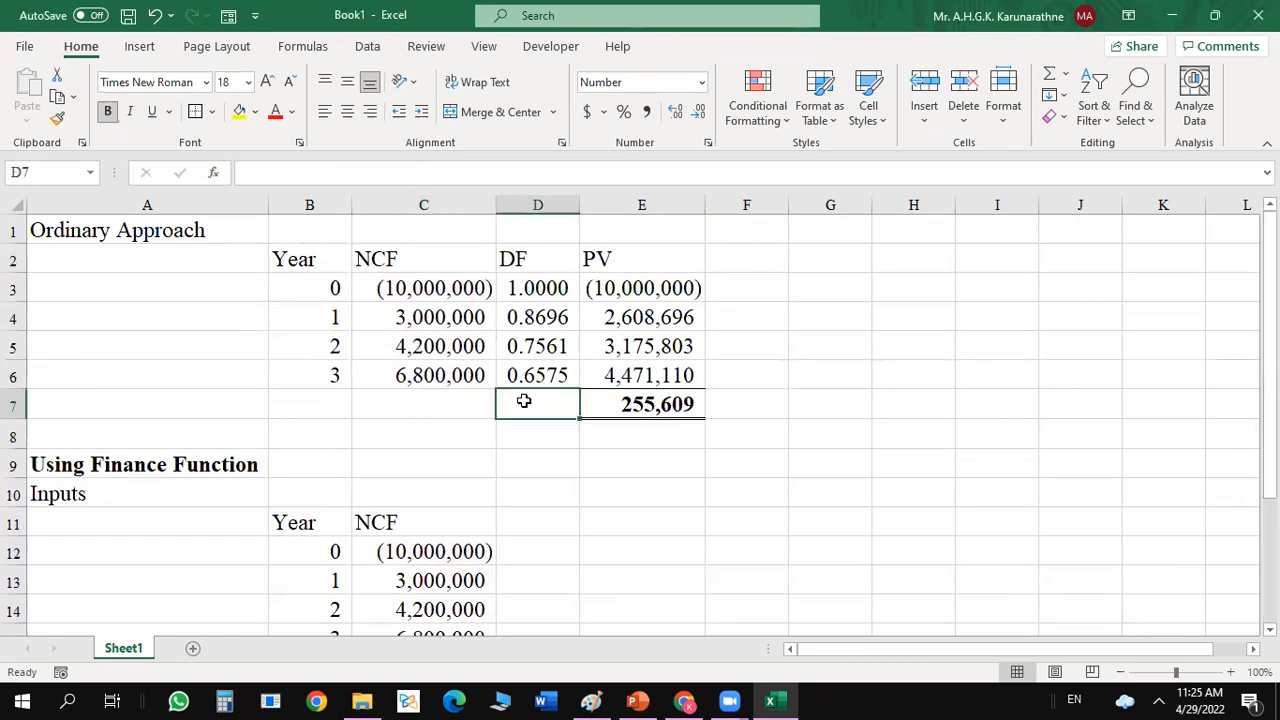
text(NP)
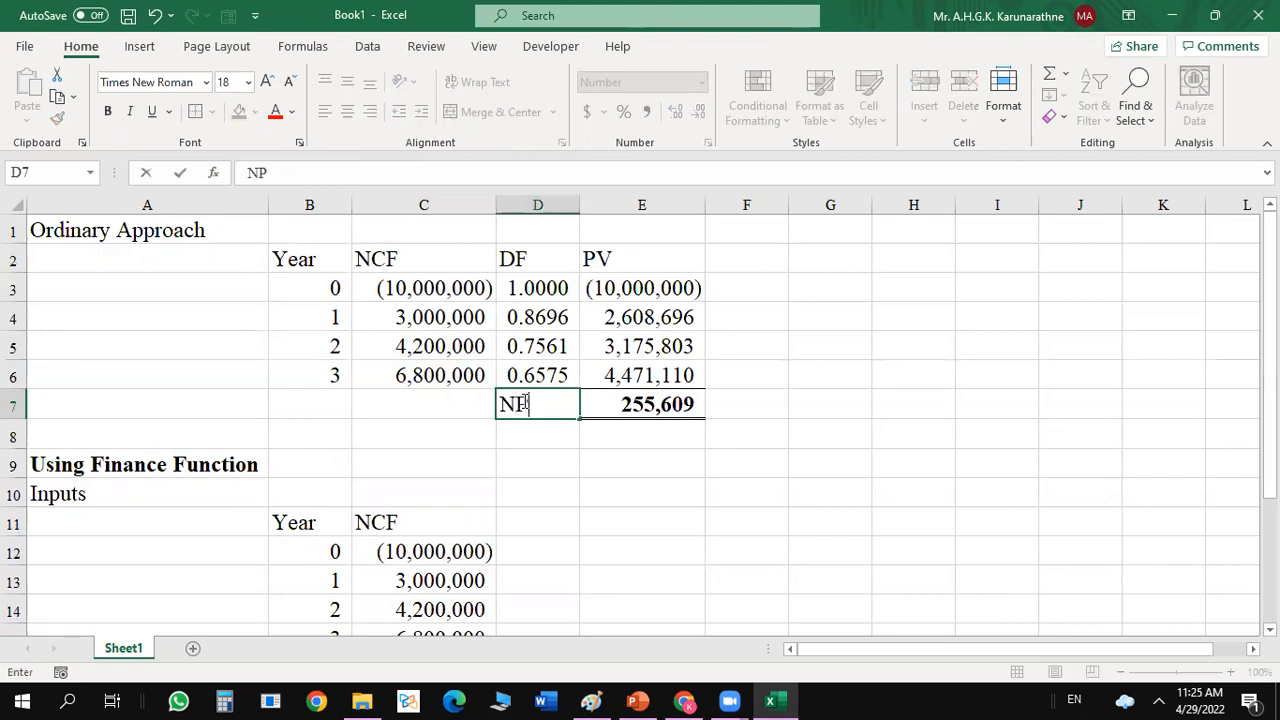
text(V)
click(860, 440)
drag(1268, 340, 1240, 491)
click(447, 545)
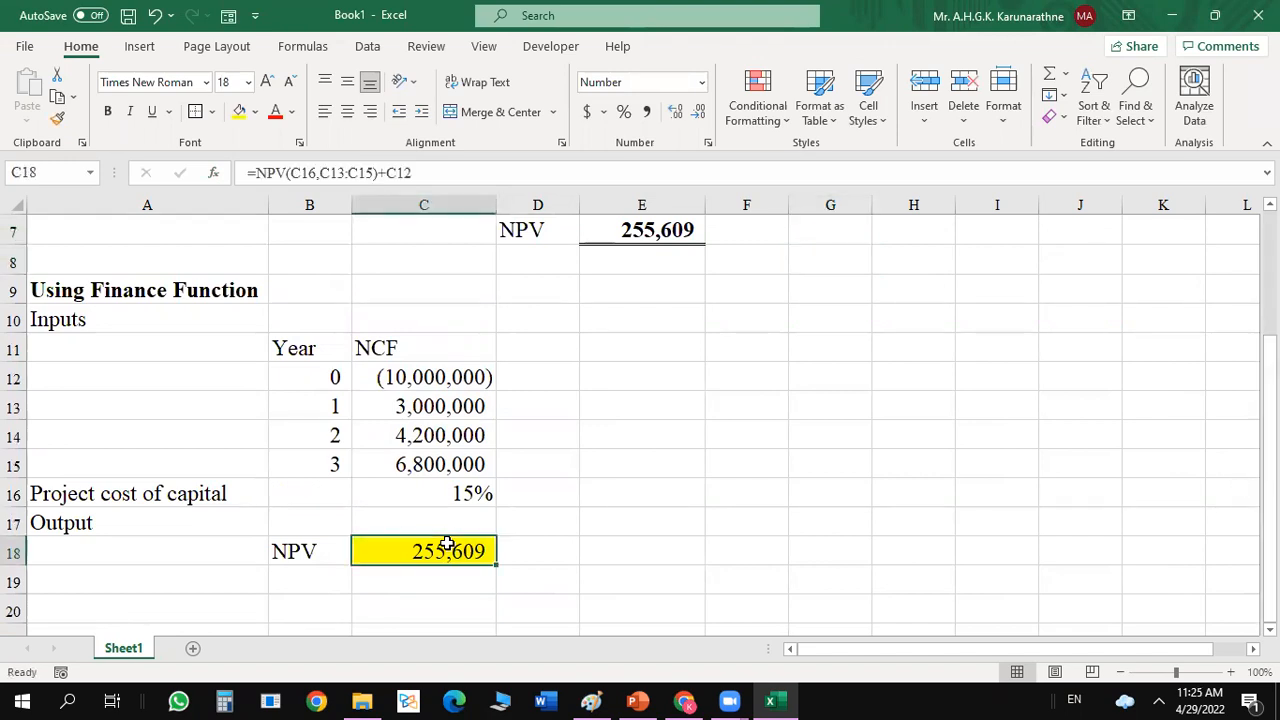
Replace the formula in C18 with a fresh NPV function and open its function arguments.
text(=)
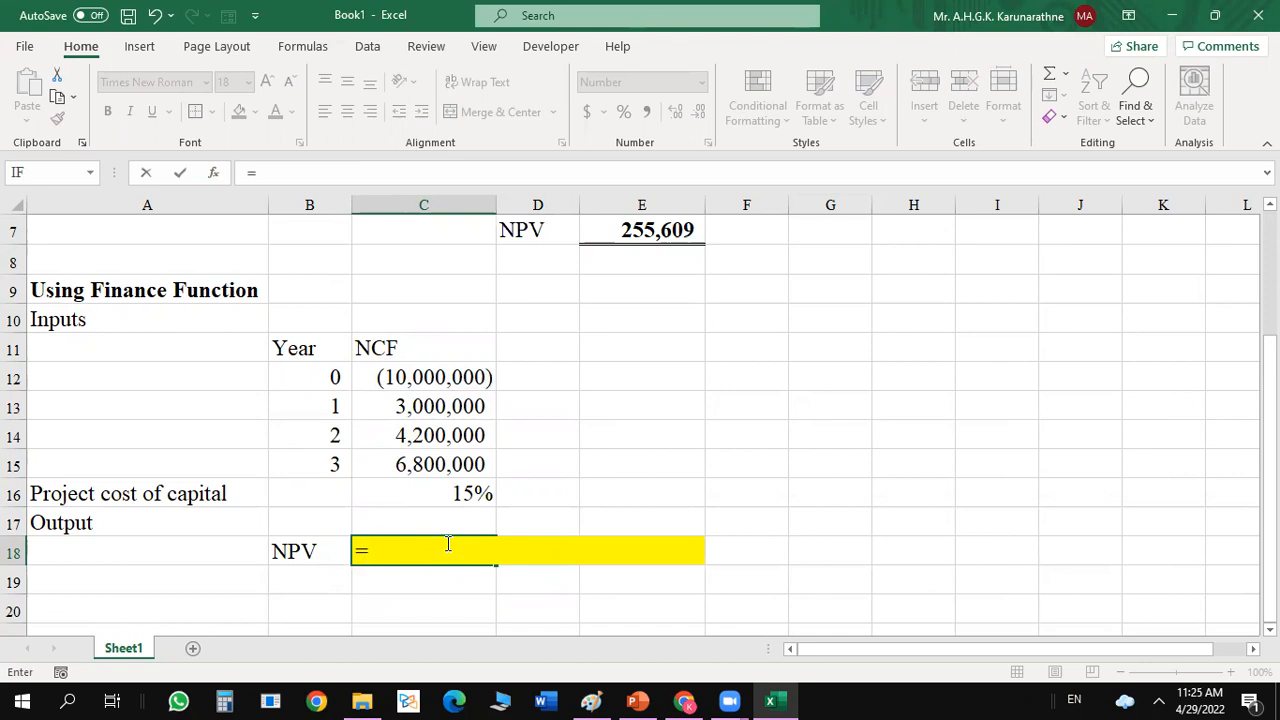
text(nvp)
key(BackSpace)
key(BackSpace)
text(pv)
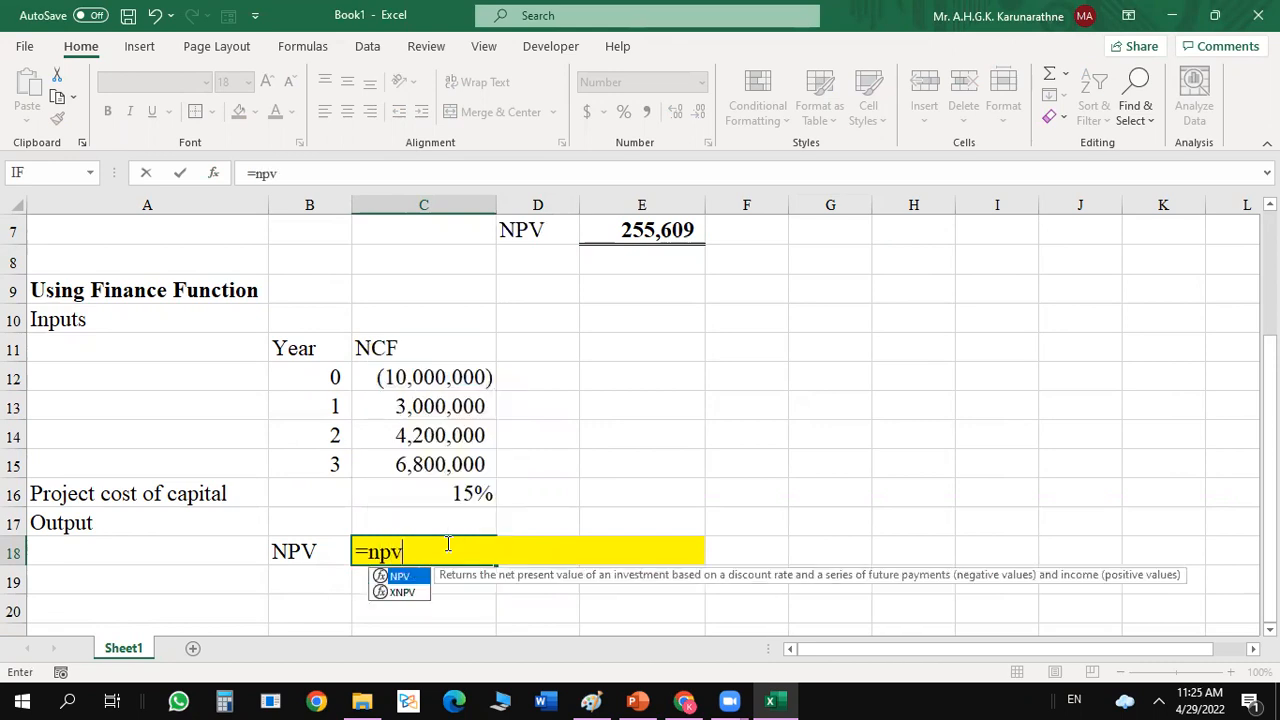
double_click(400, 575)
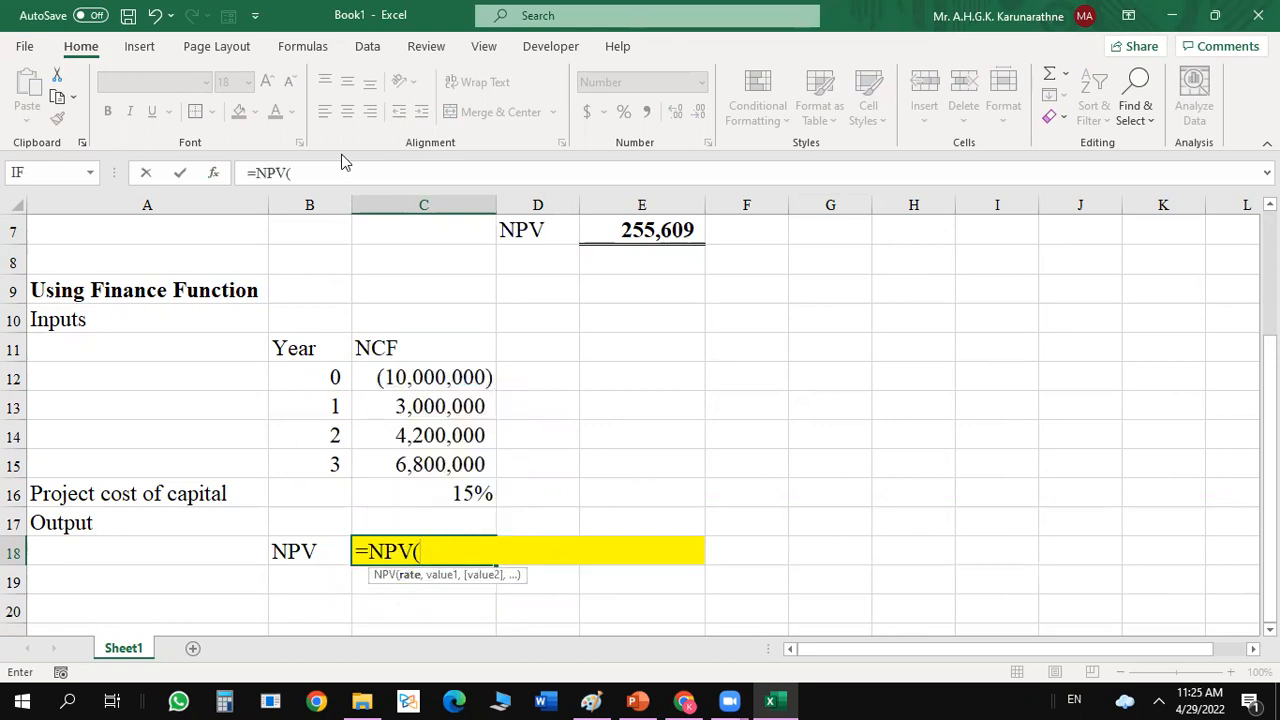
click(216, 174)
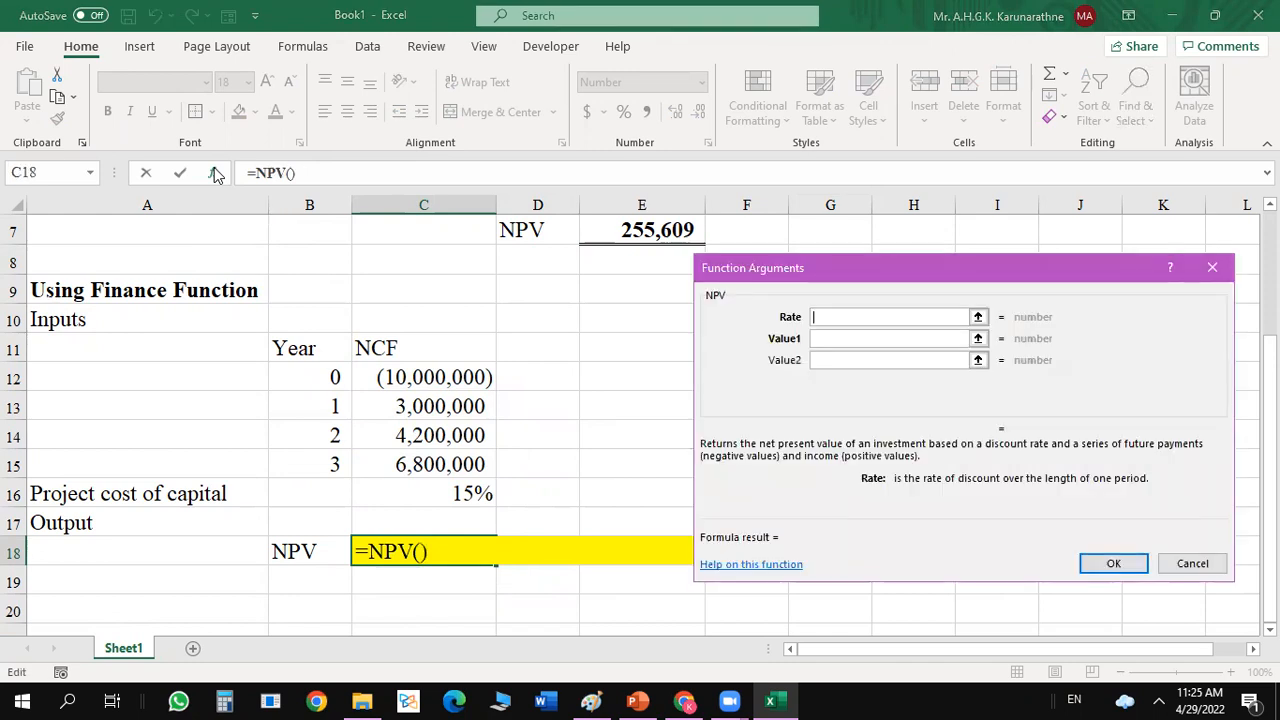
Set the NPV function's Rate to C16 and Value1 to C13:C15, then accept the arguments.
click(474, 494)
click(869, 337)
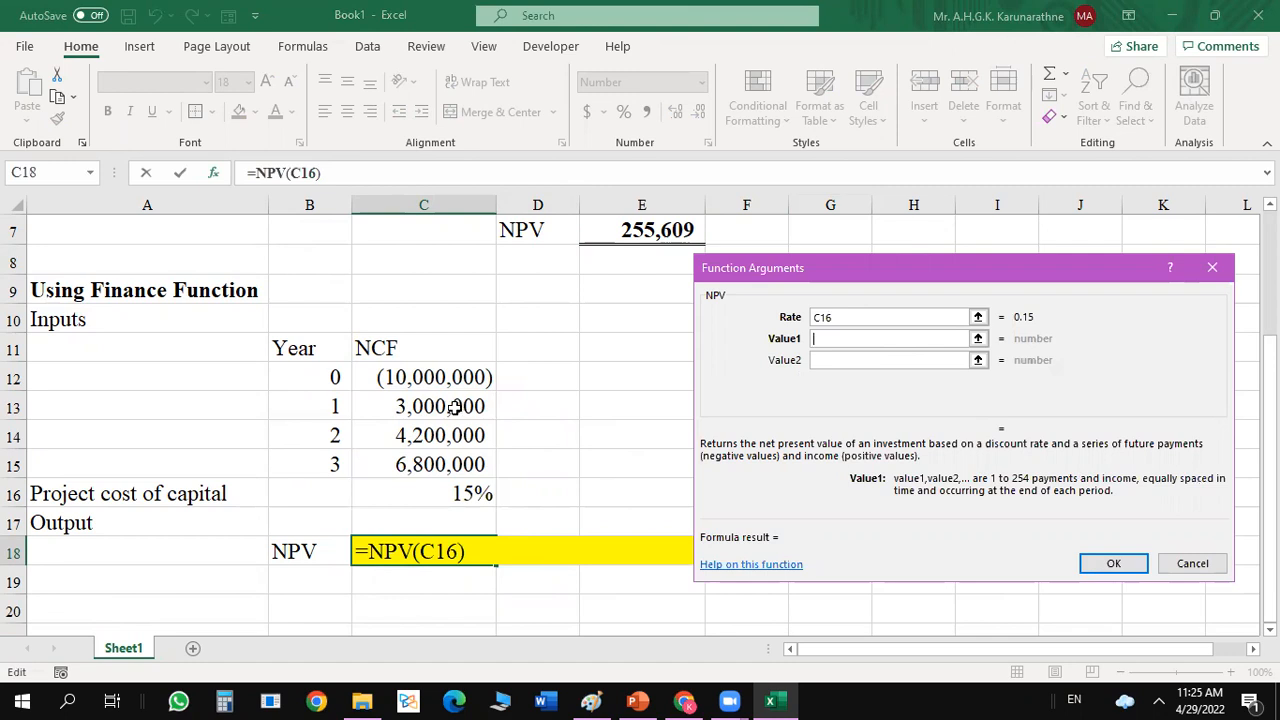
drag(455, 406, 447, 456)
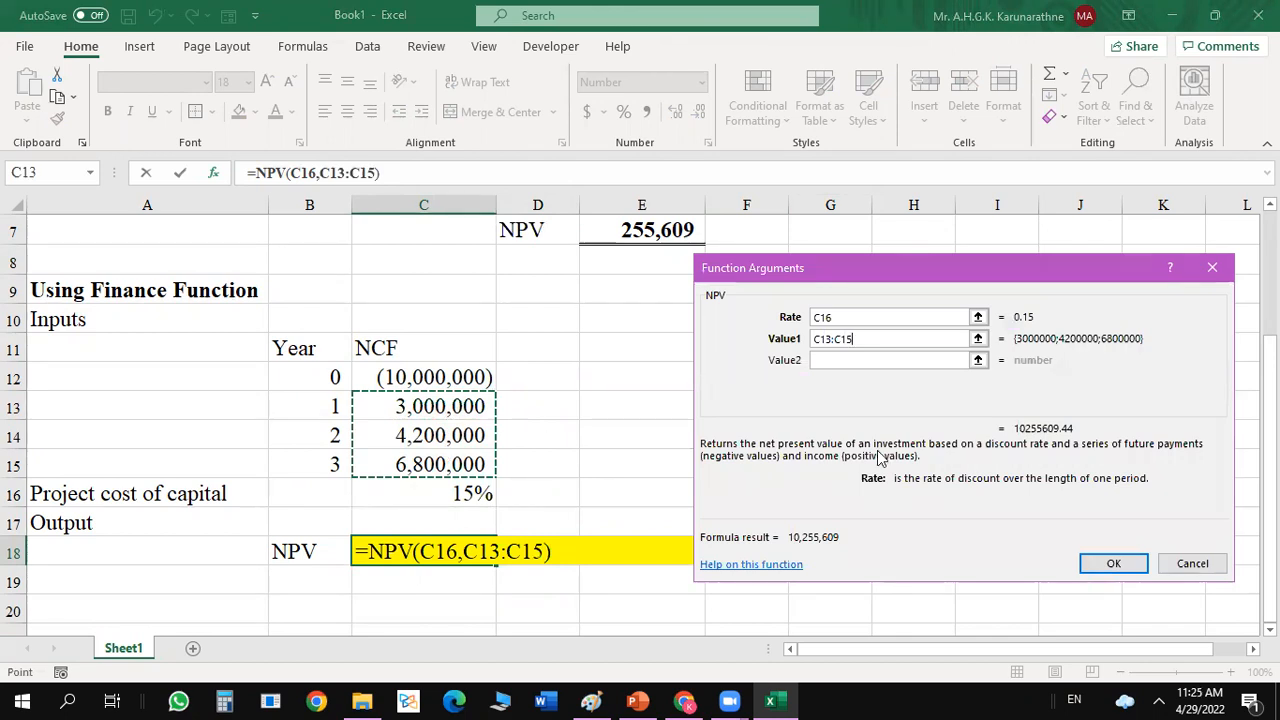
click(1116, 565)
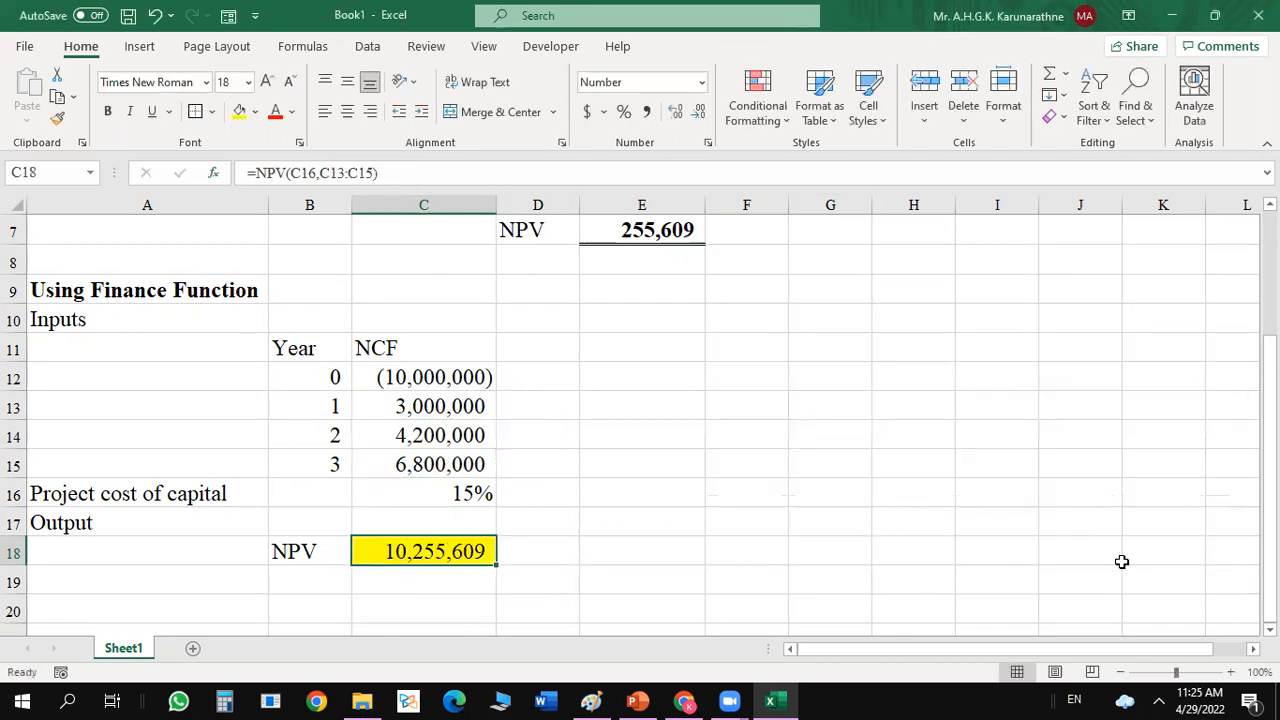
Add the year 0 cash flow to the C18 formula so it reads =NPV(C16,C13:C15)+C12.
click(686, 573)
click(475, 551)
click(390, 176)
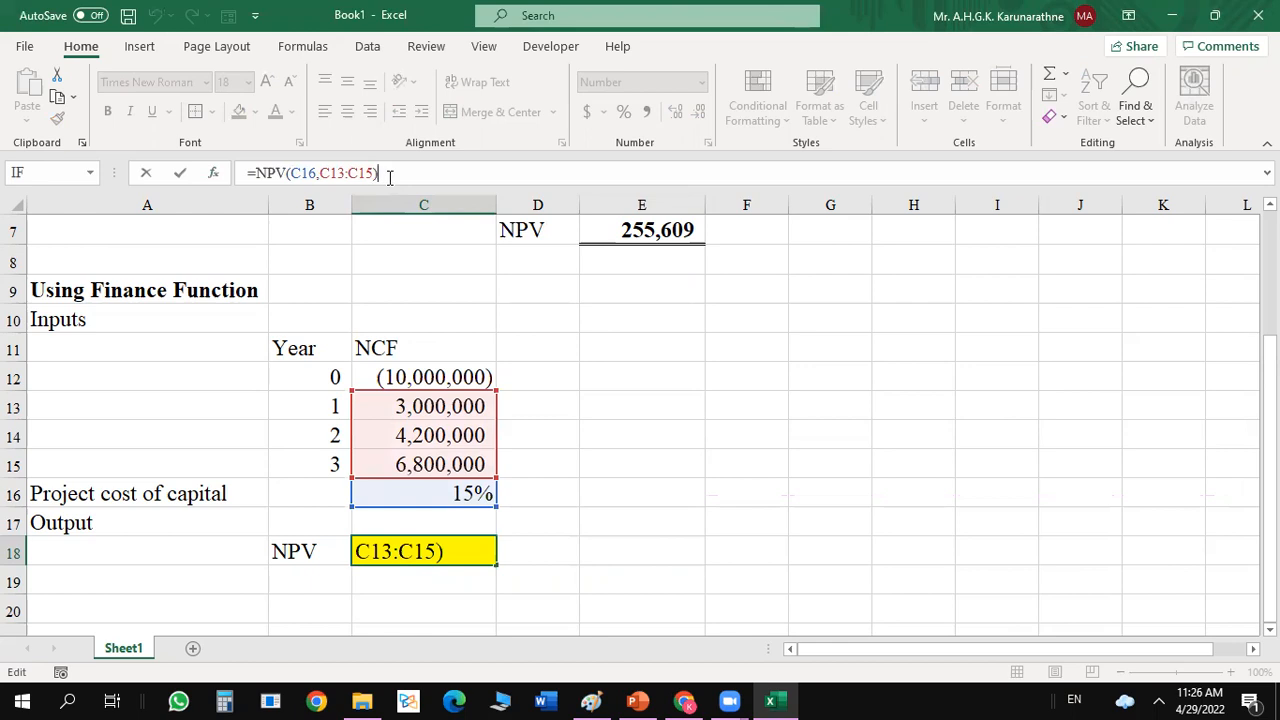
text(+)
click(425, 375)
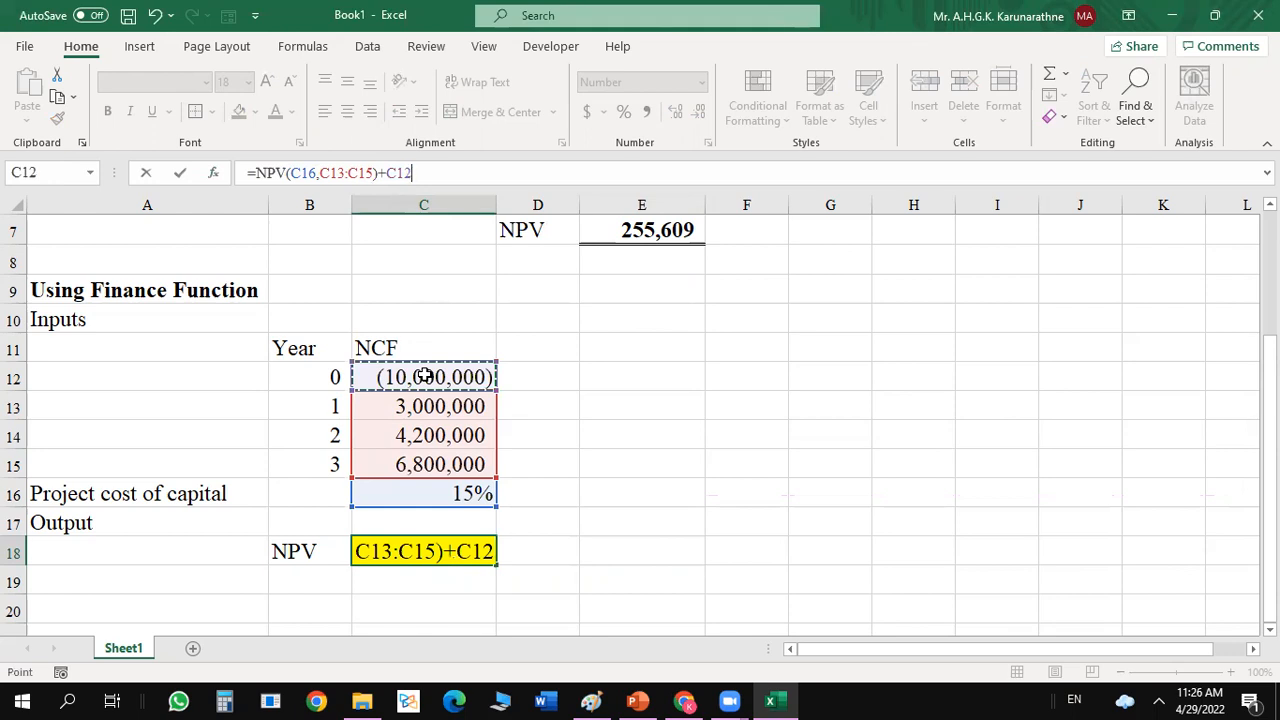
key(Return)
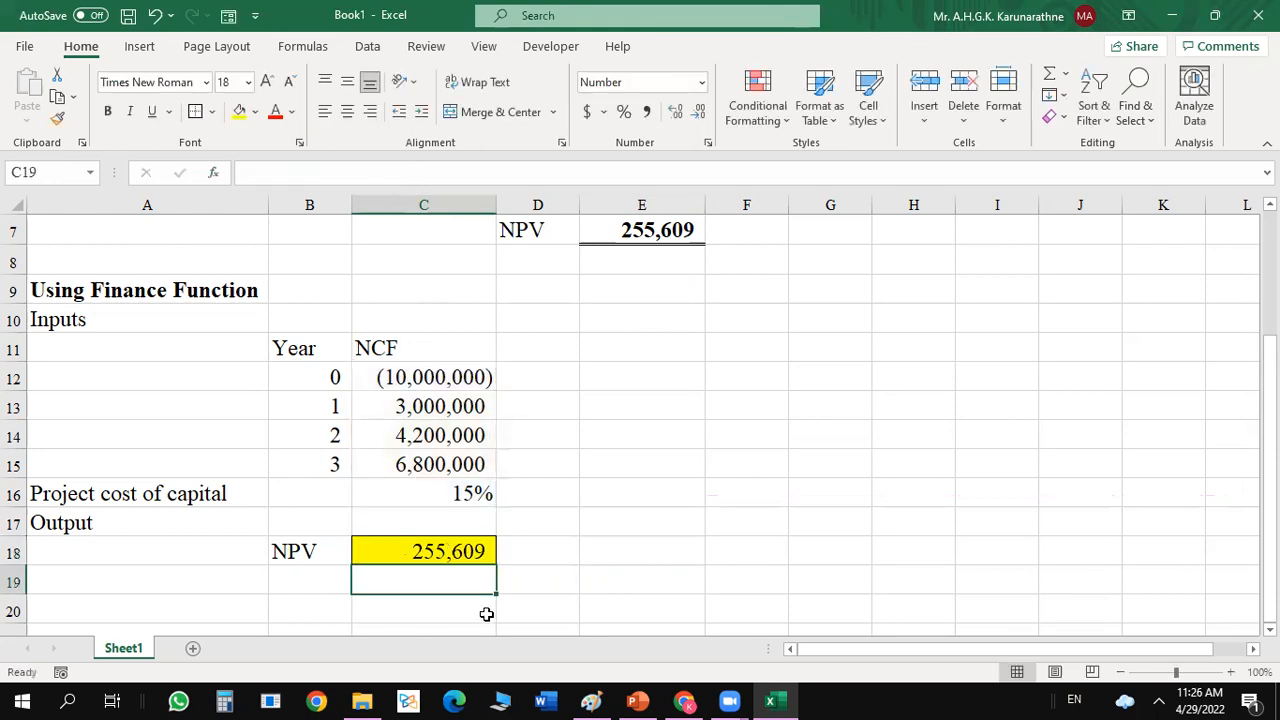
click(580, 503)
click(426, 566)
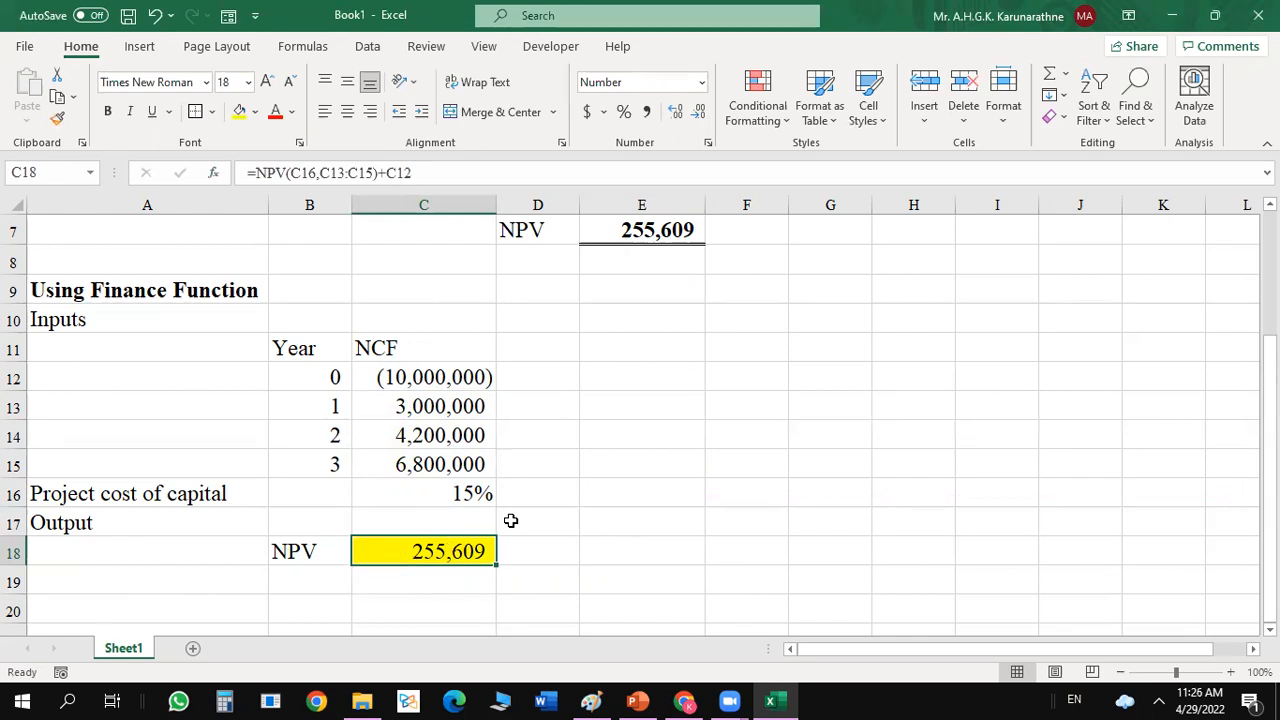
Enter the label "Decision" in B19 below NPV and widen column B slightly to fit it.
click(287, 579)
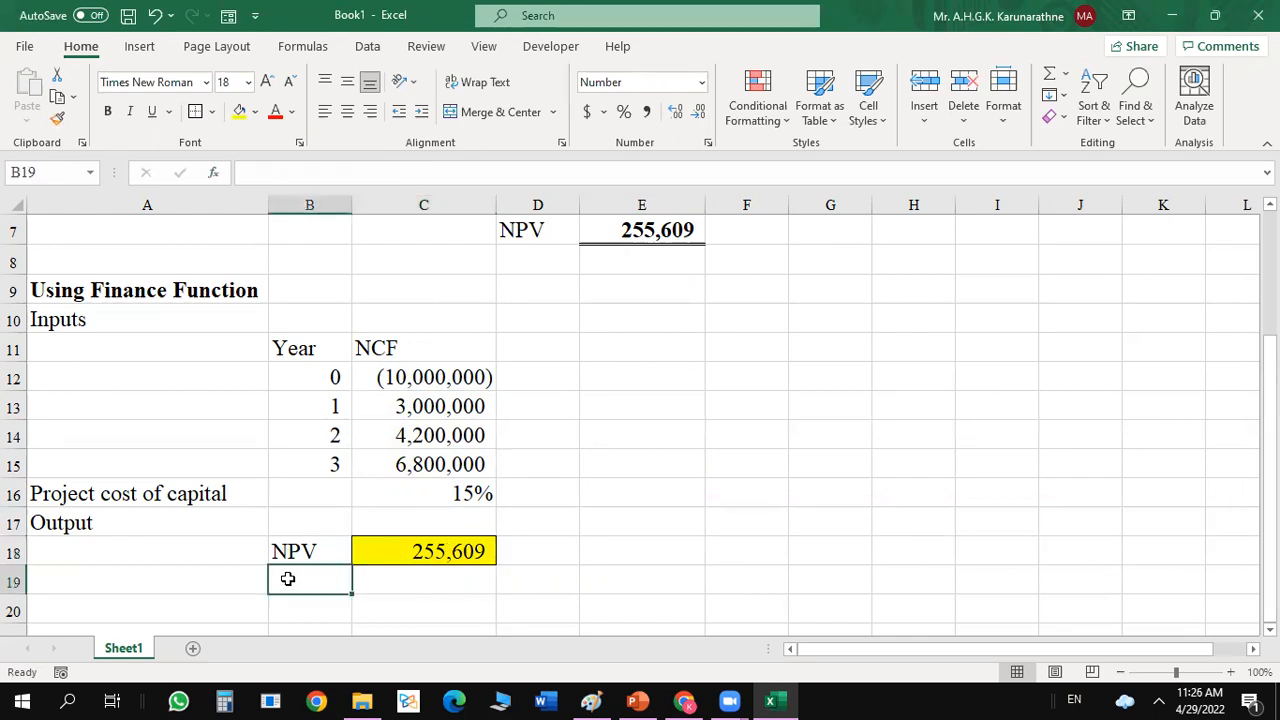
text(Decs)
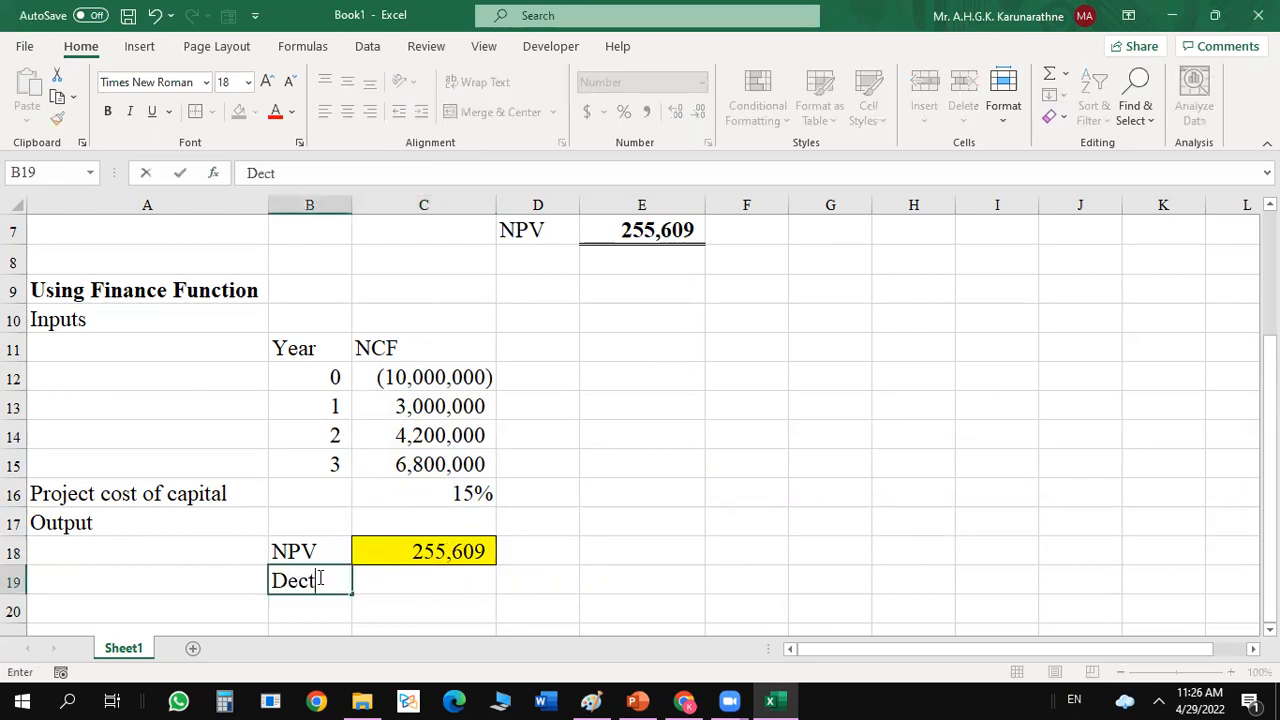
key(BackSpace)
text(issio)
key(BackSpace)
key(BackSpace)
key(BackSpace)
text(ion)
click(672, 532)
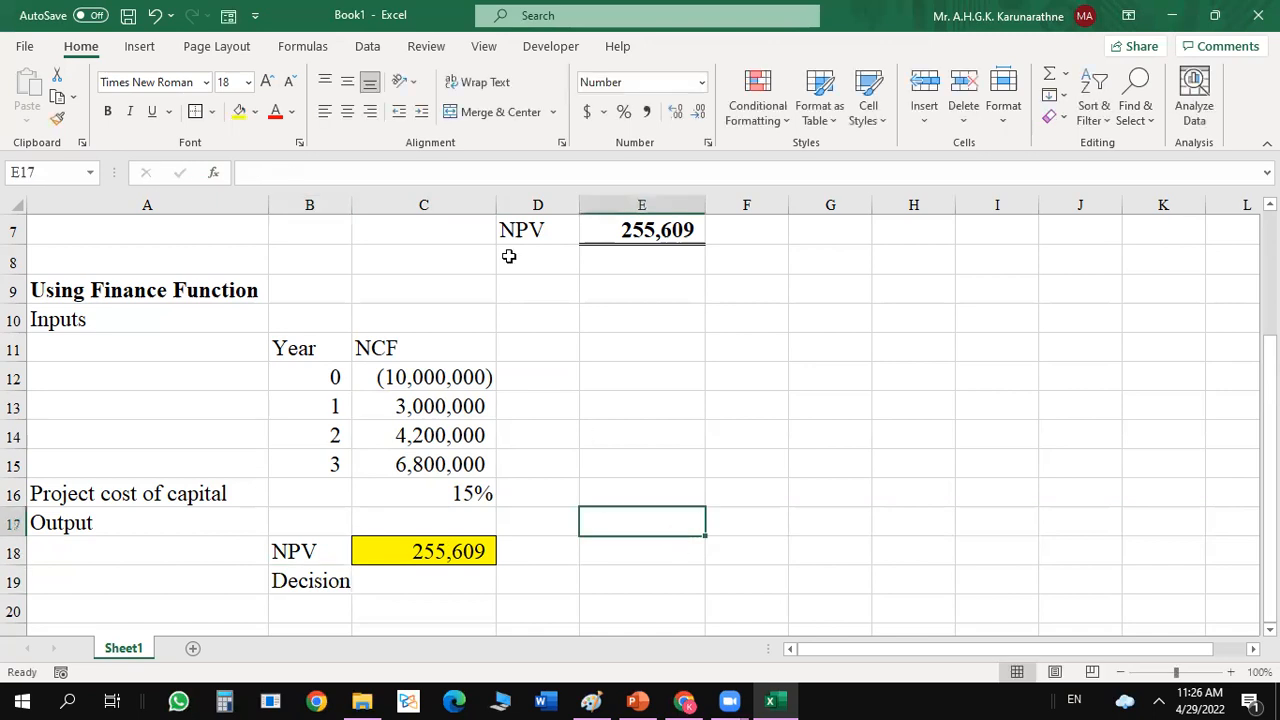
drag(352, 204, 356, 204)
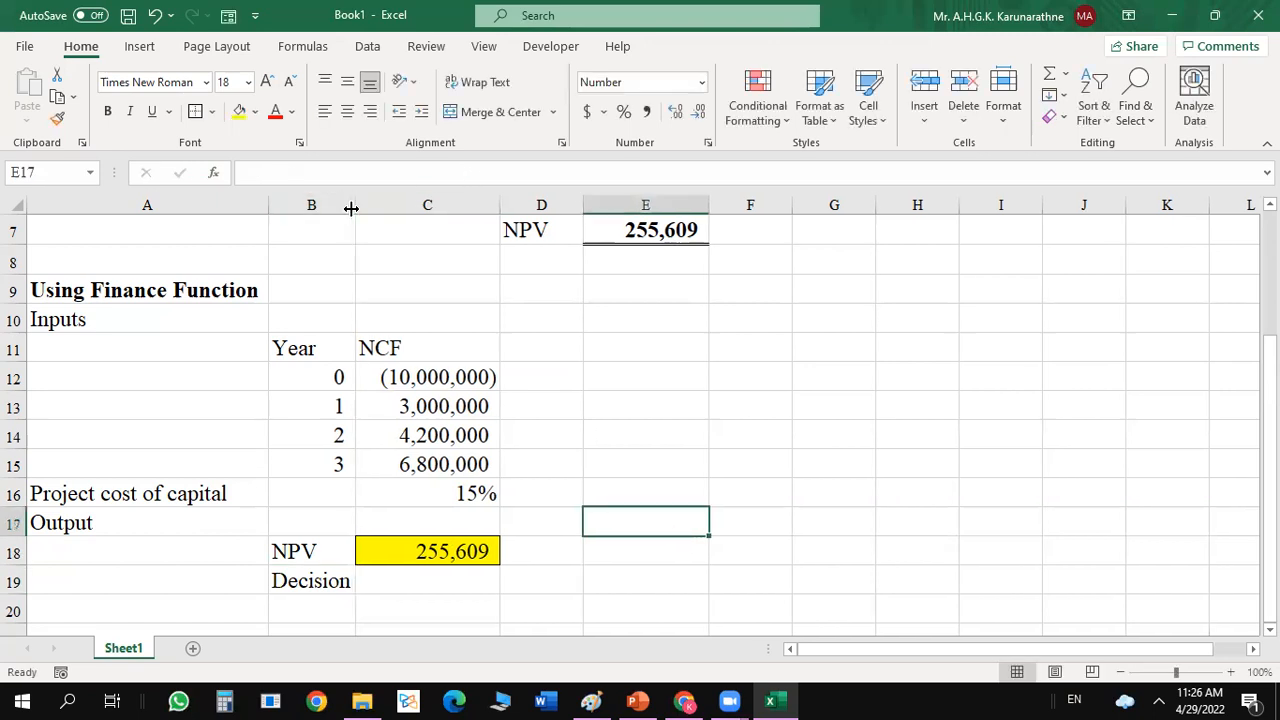
Examine the project cost of capital in row 16 against the NPV result in C18 to judge the investment decision.
click(413, 572)
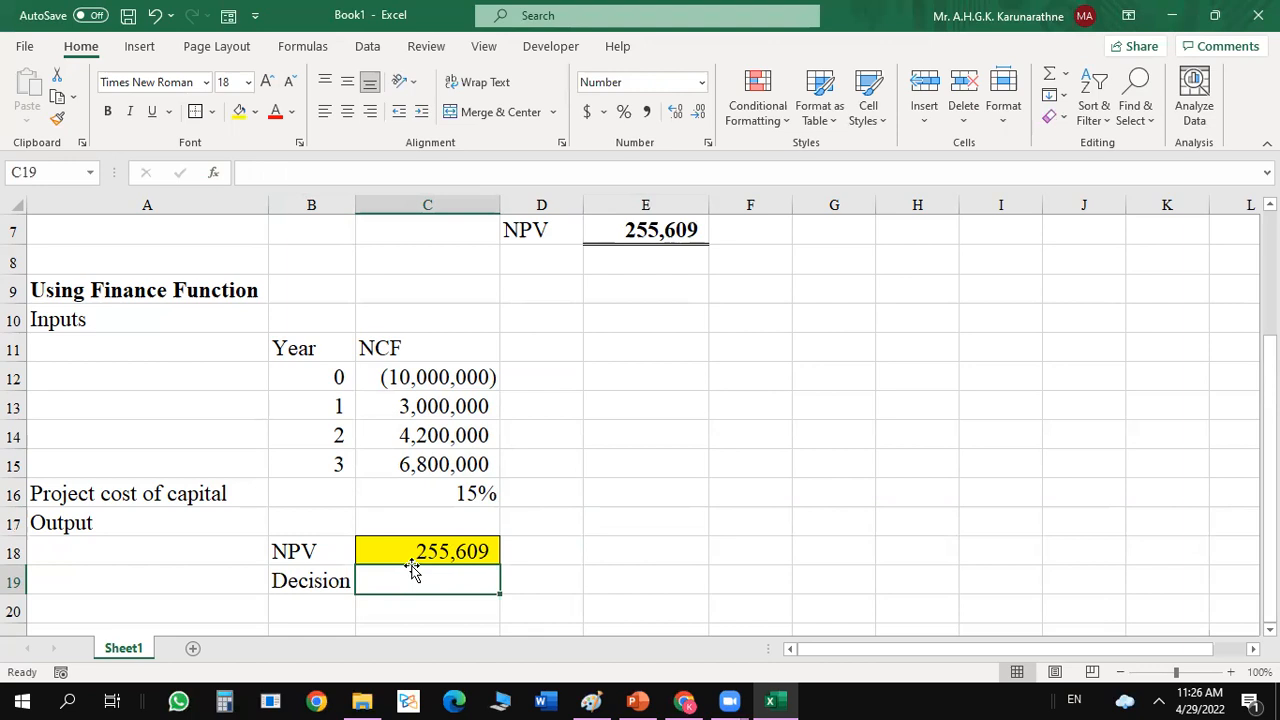
click(472, 492)
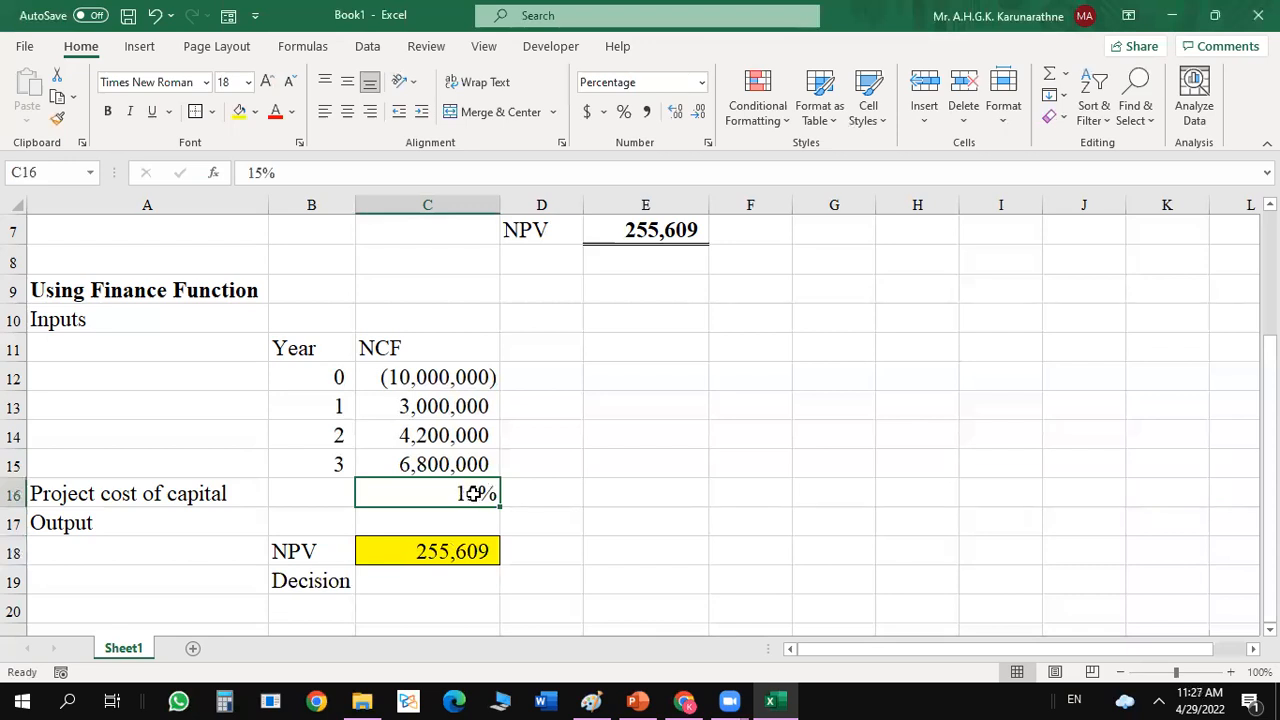
click(163, 495)
click(441, 489)
click(445, 556)
click(456, 493)
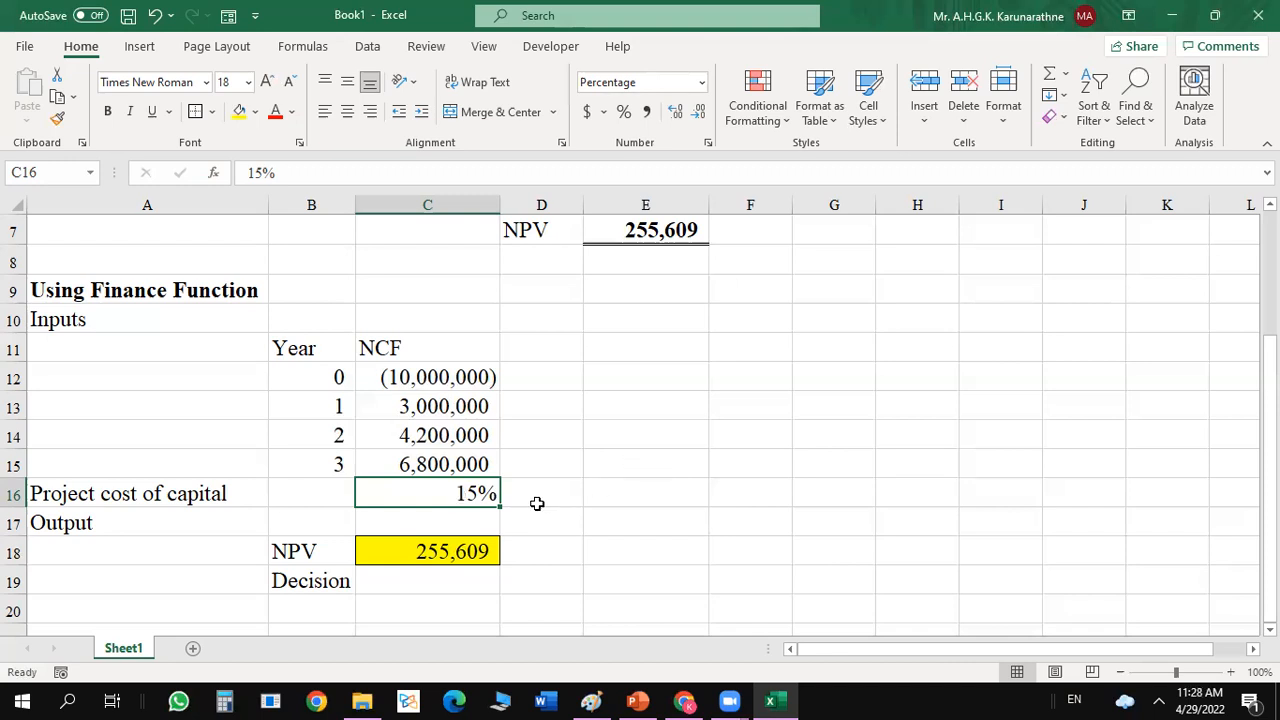
click(537, 505)
click(453, 501)
Begin an IF formula in C19 whose logical test compares the NPV in C18 using the >= operator.
click(401, 580)
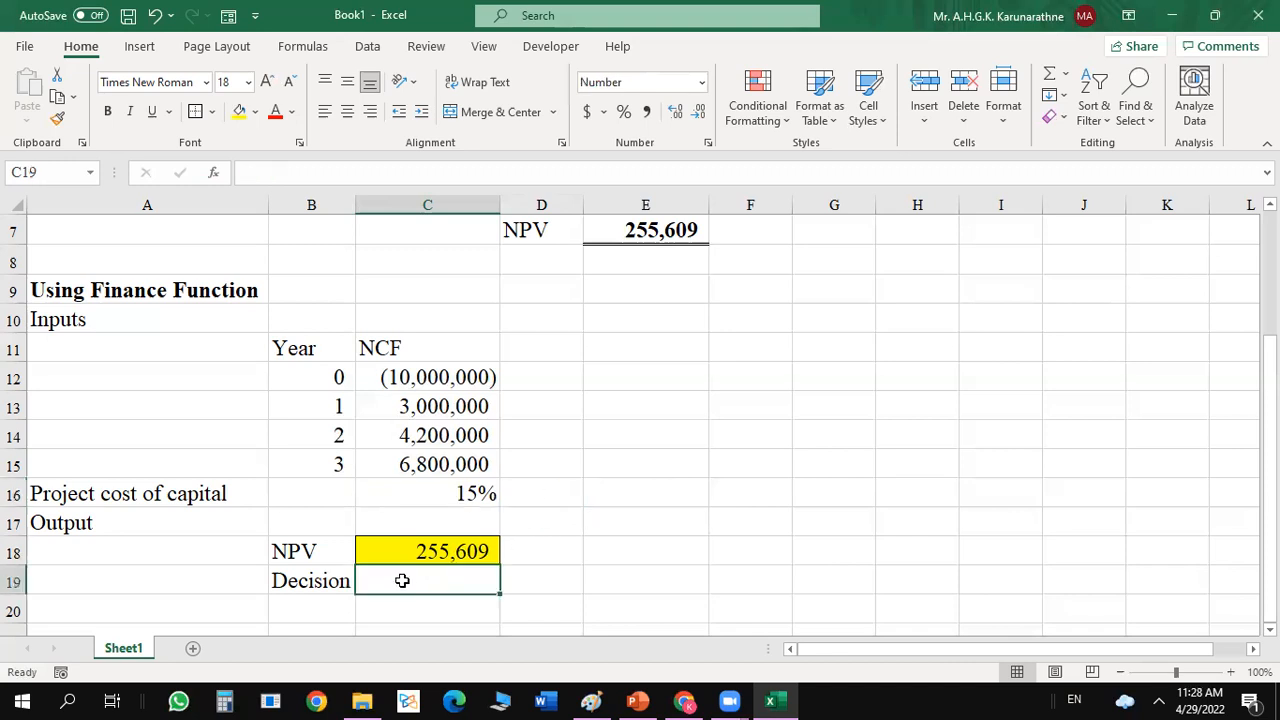
text(=if()
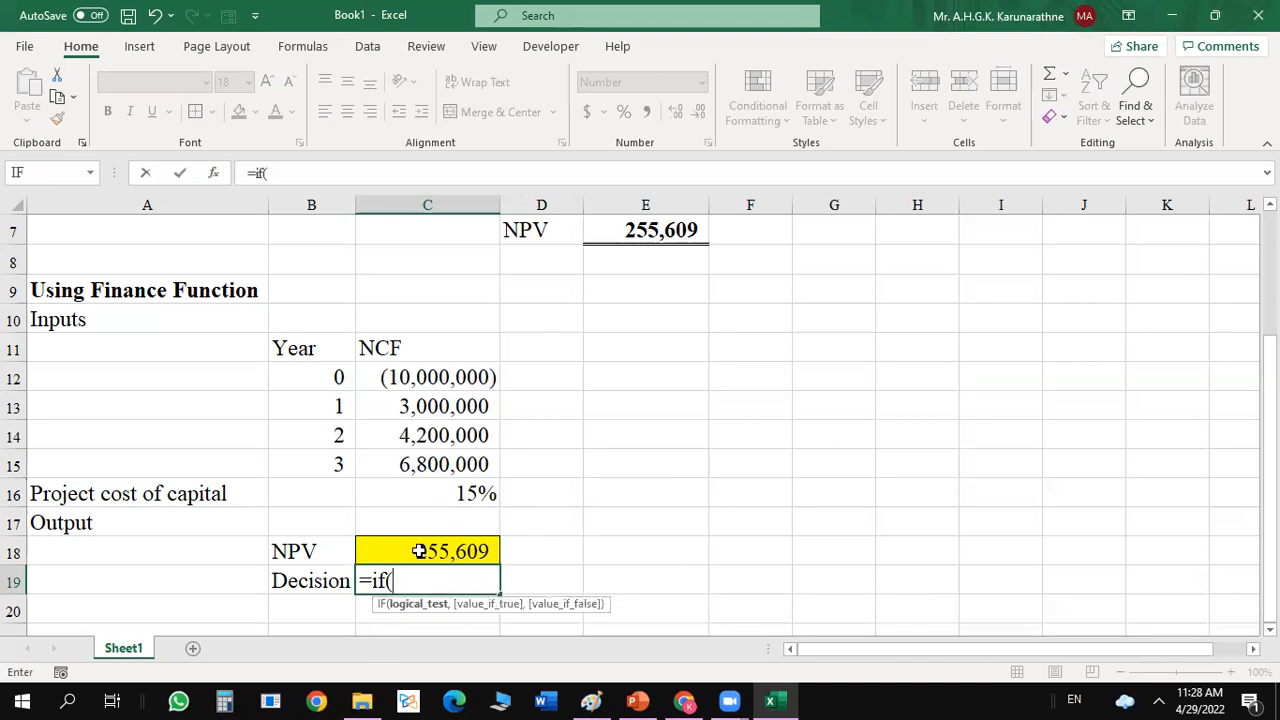
click(419, 551)
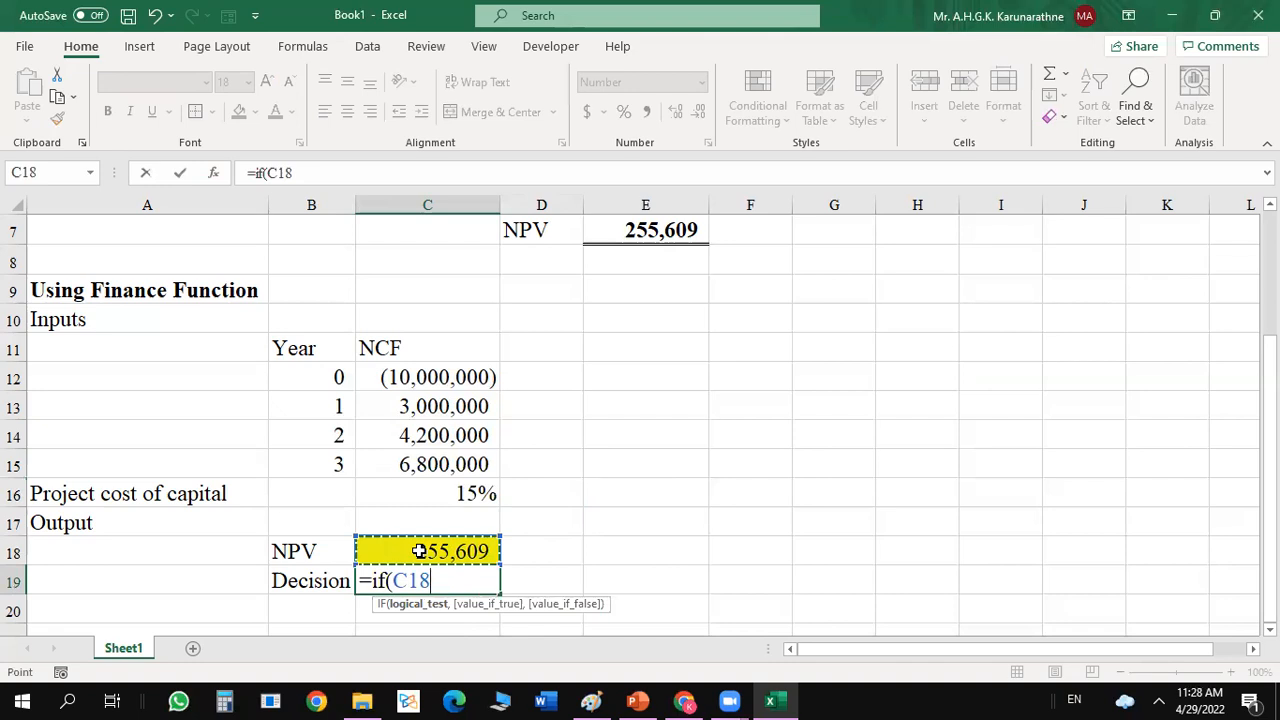
text(>=,)
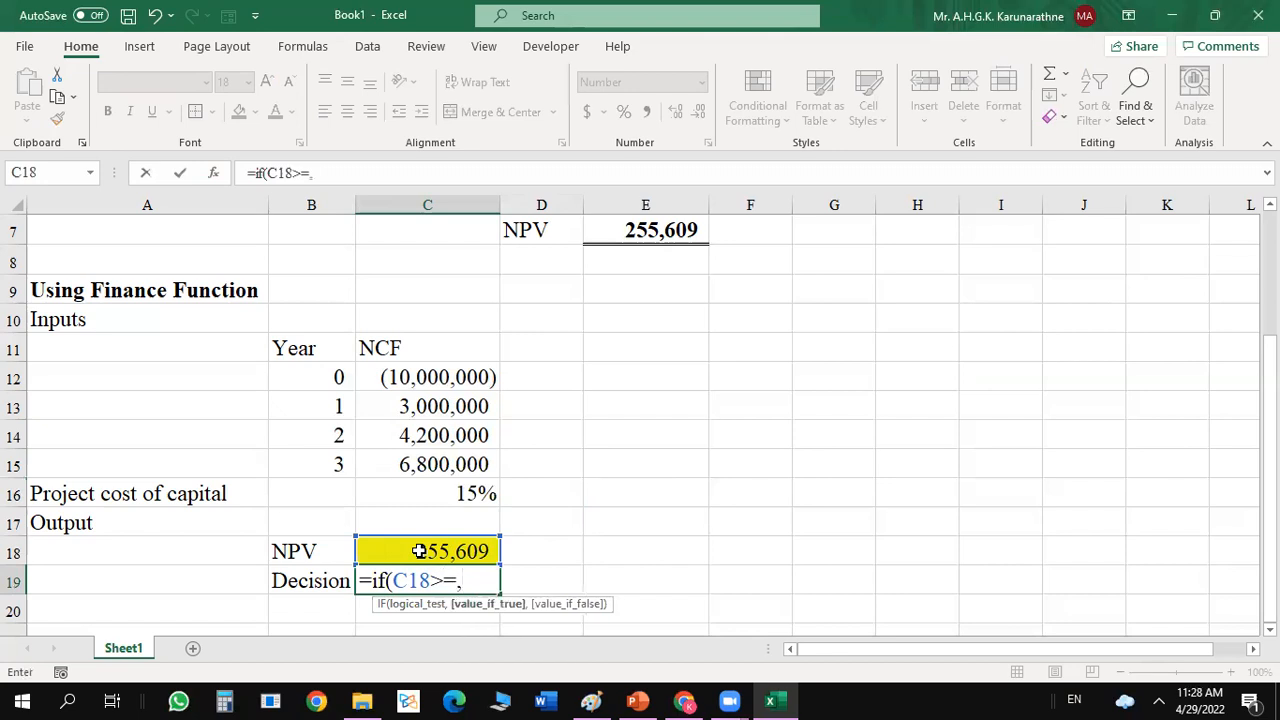
text("Accept")
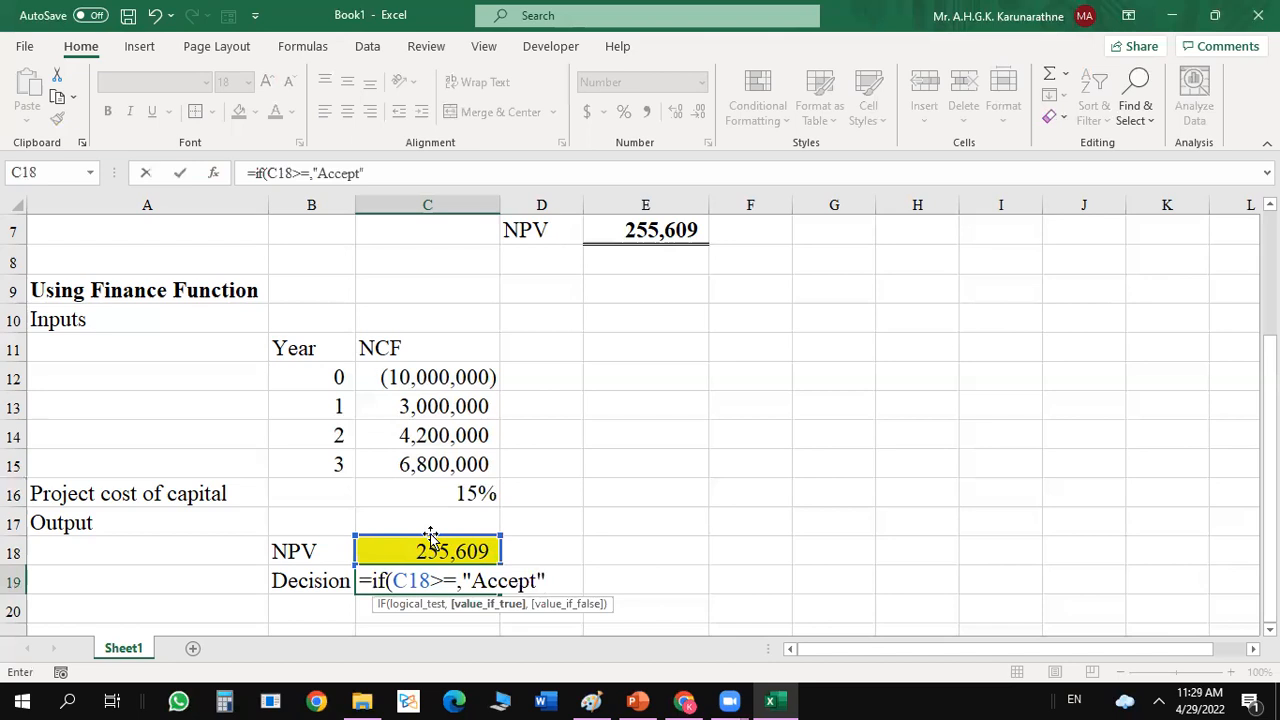
text(,)
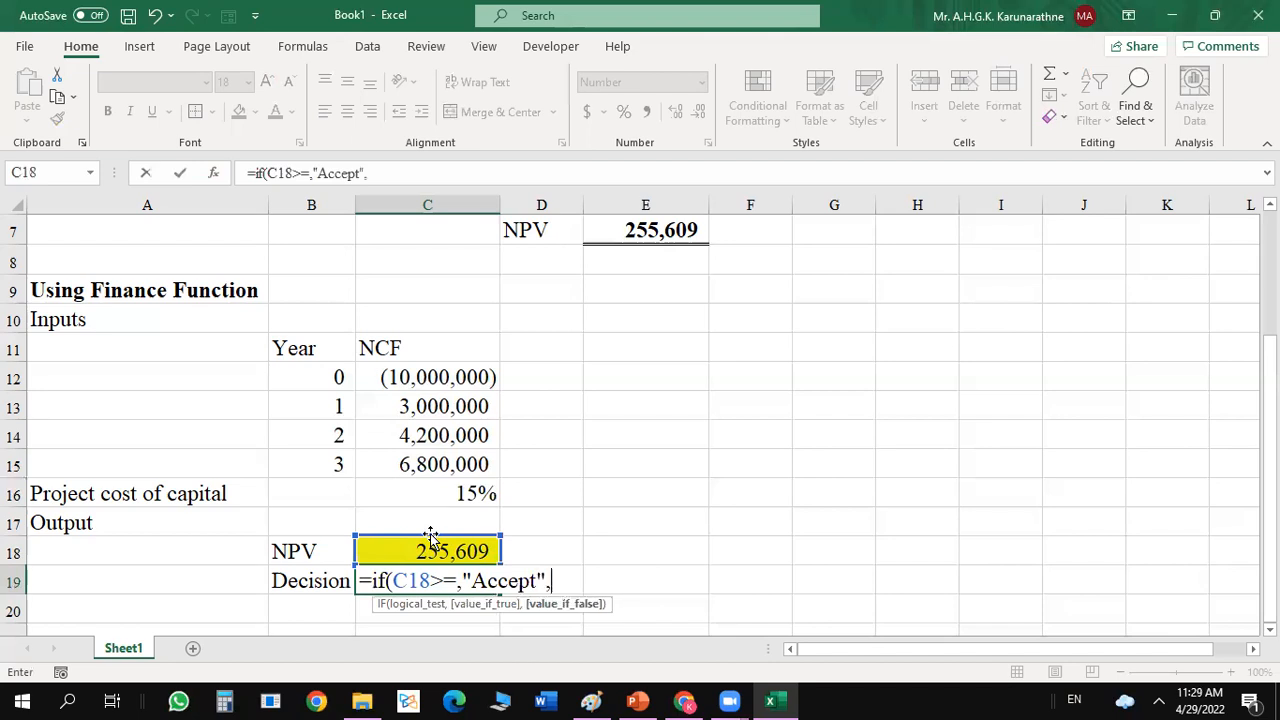
text("Reject"))
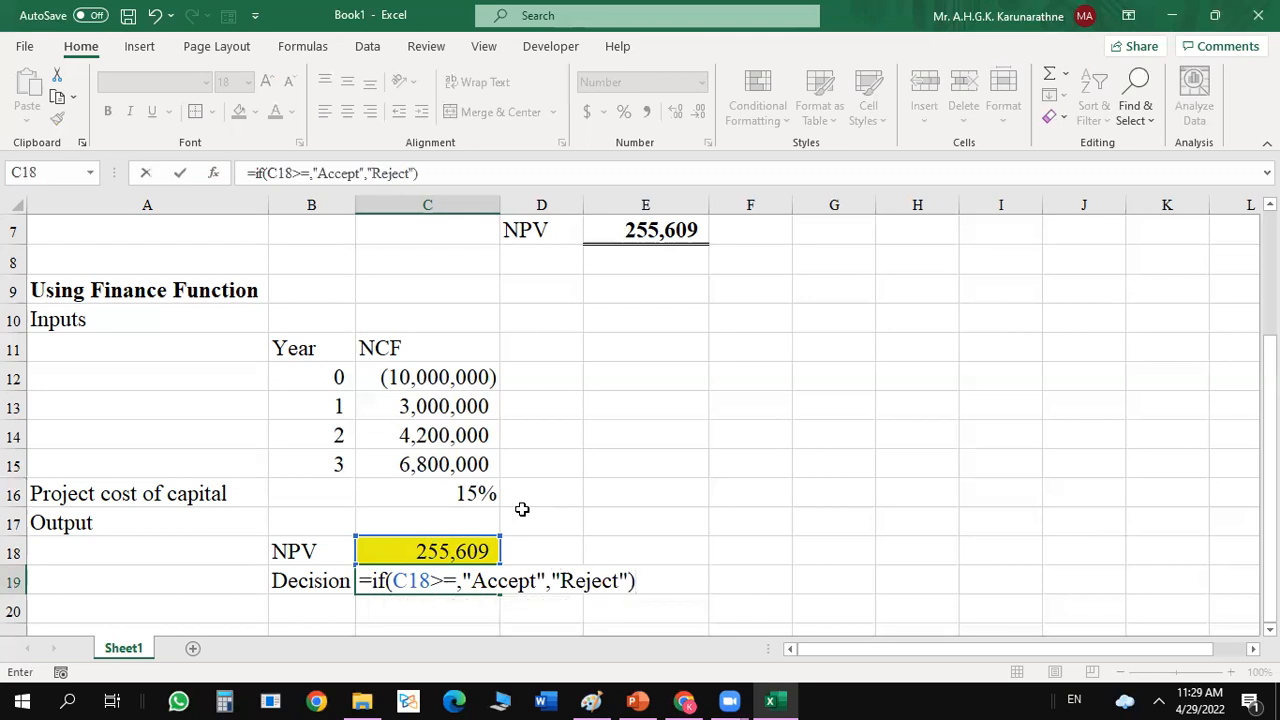
Complete the C19 IF formula with "Accept" as the true result and "Reject" as the false result, and try to enter it.
key(Return)
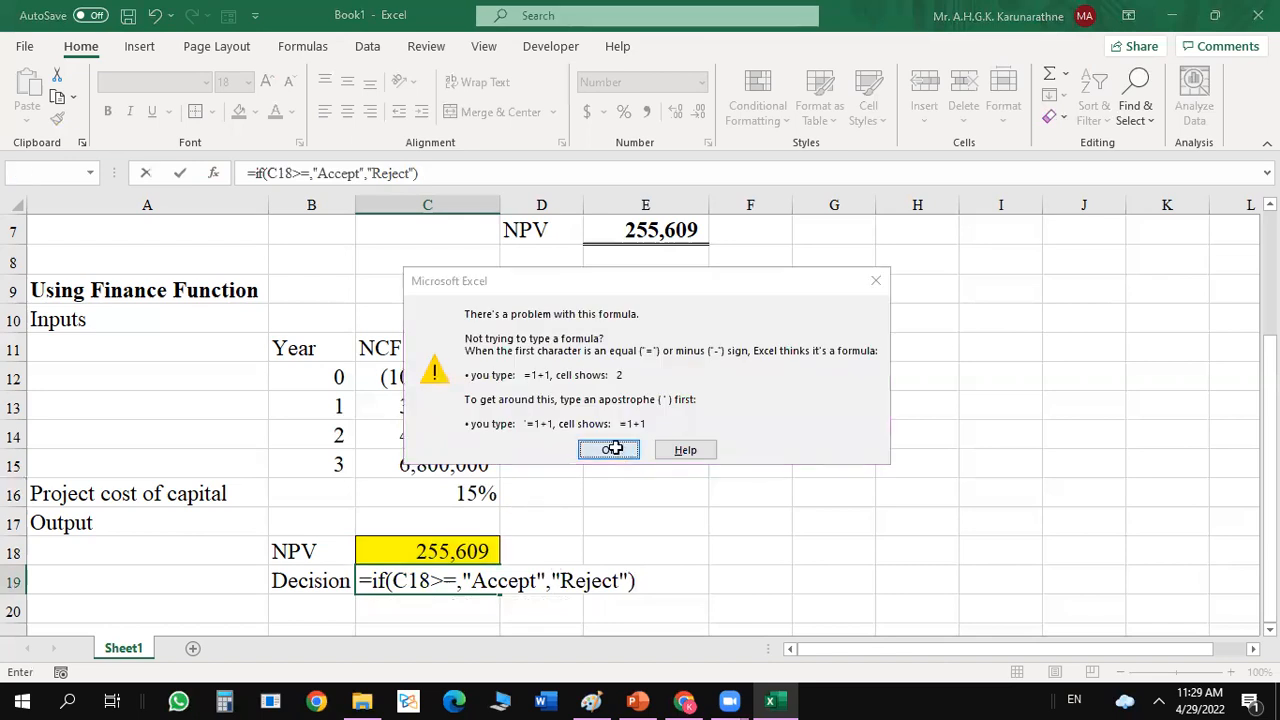
click(610, 449)
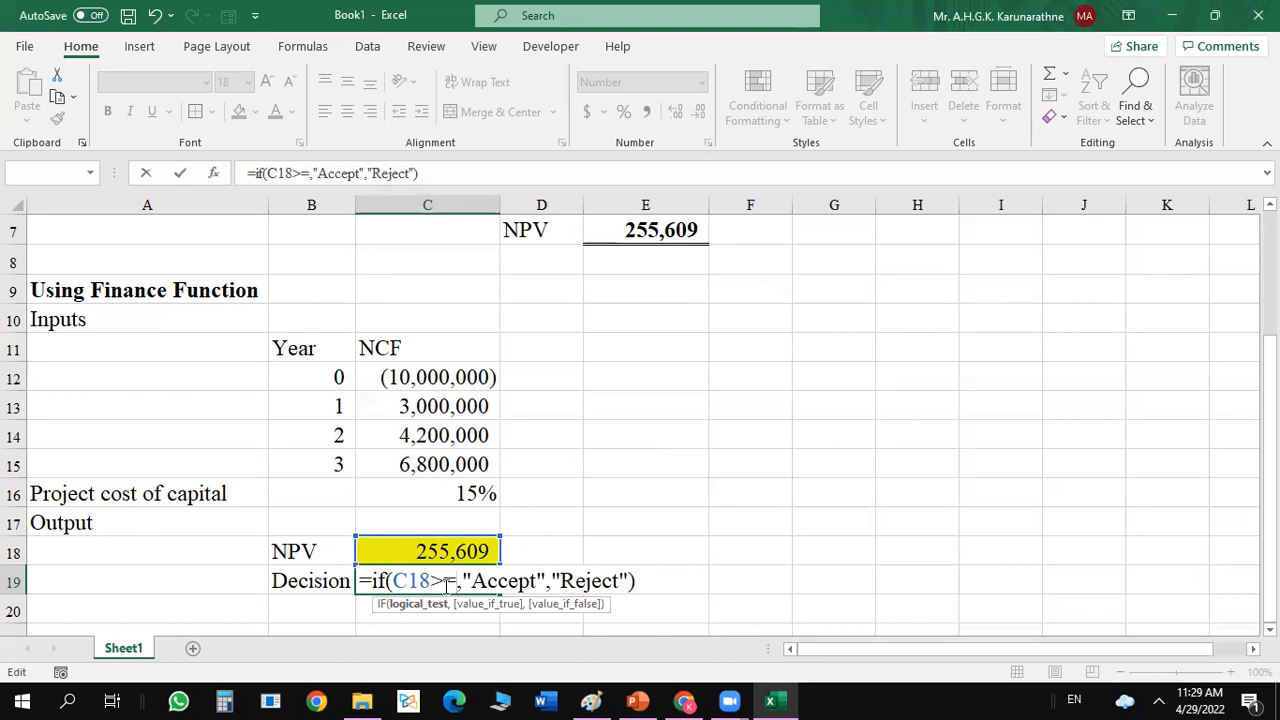
Correct the logical test of the C19 IF function to C18>=0 in its function arguments.
click(412, 606)
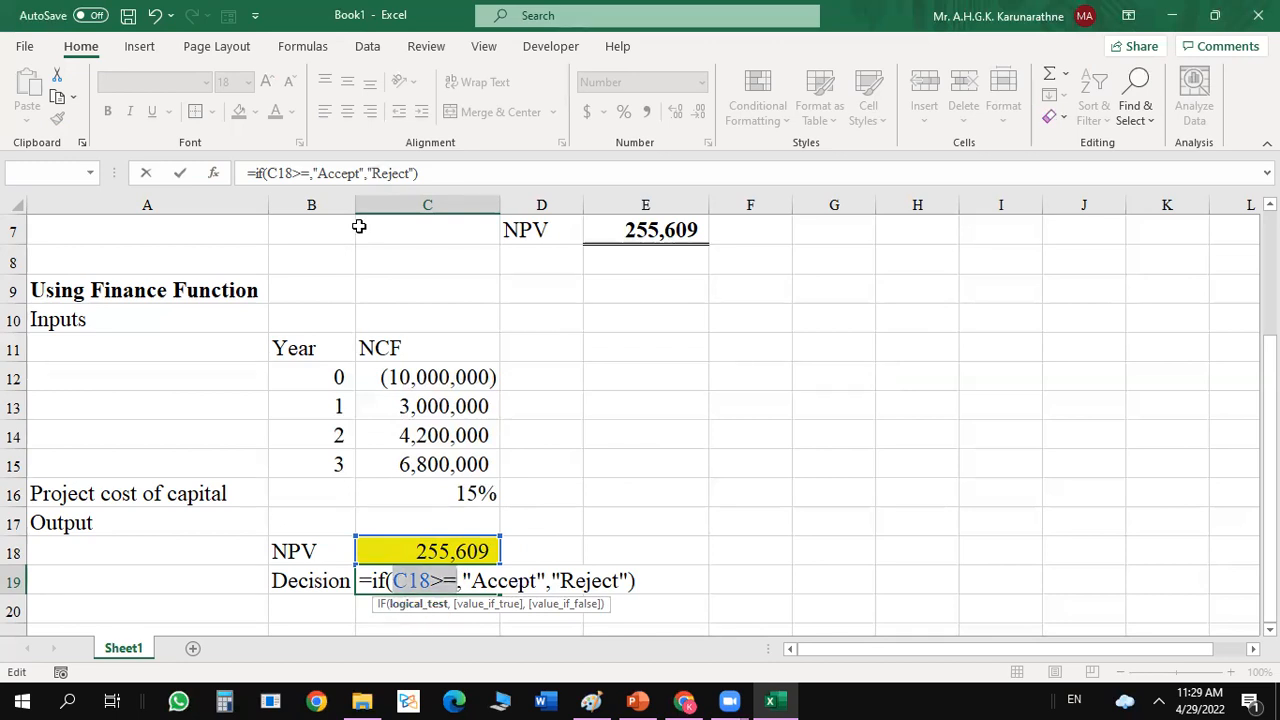
click(213, 174)
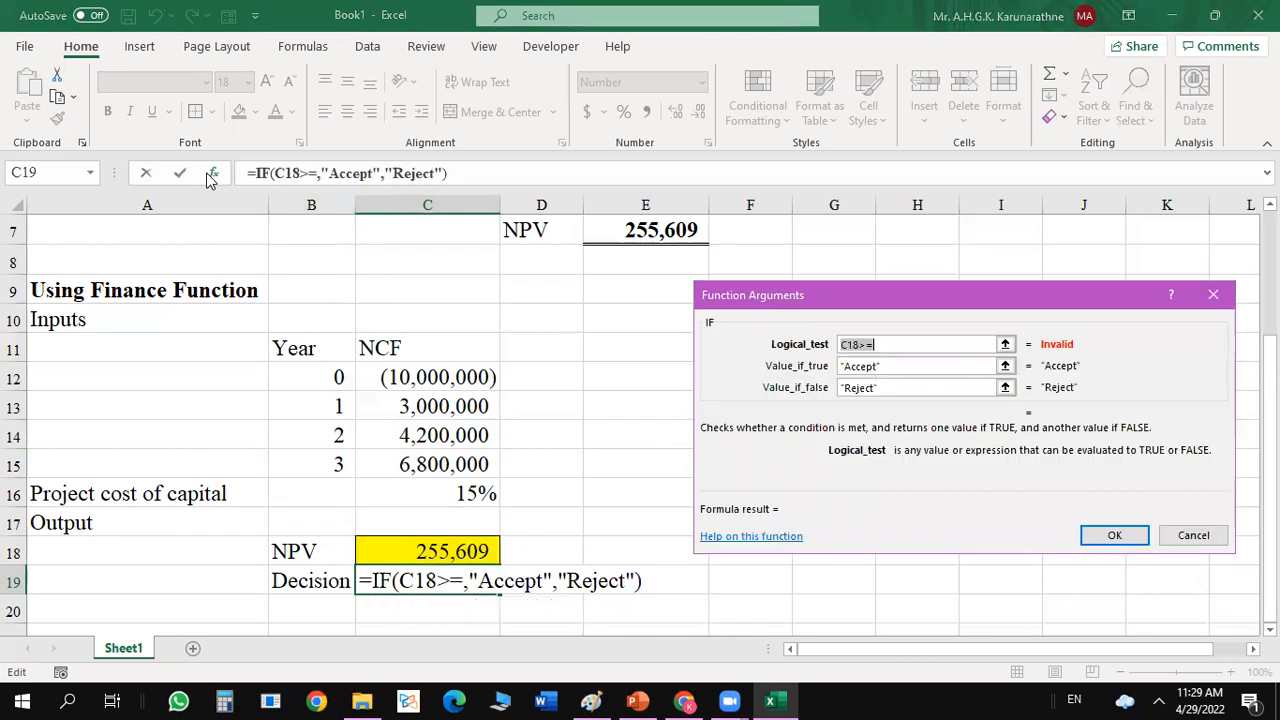
click(905, 345)
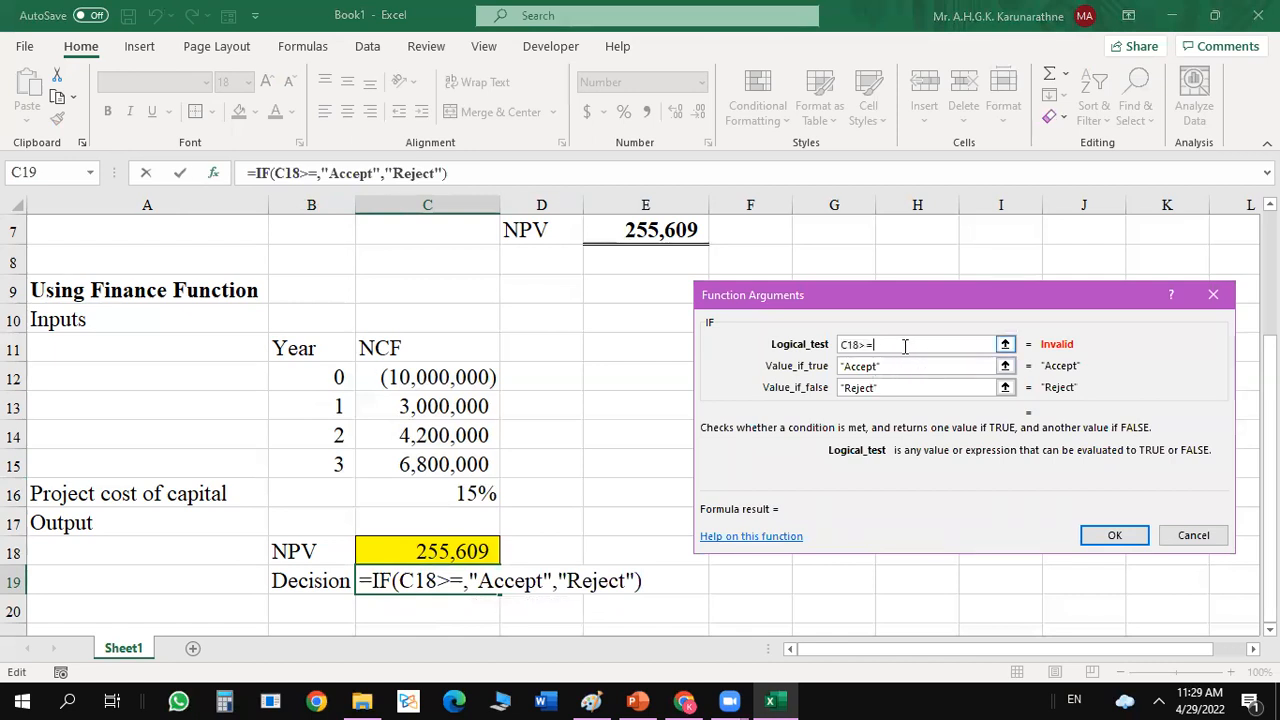
text(0)
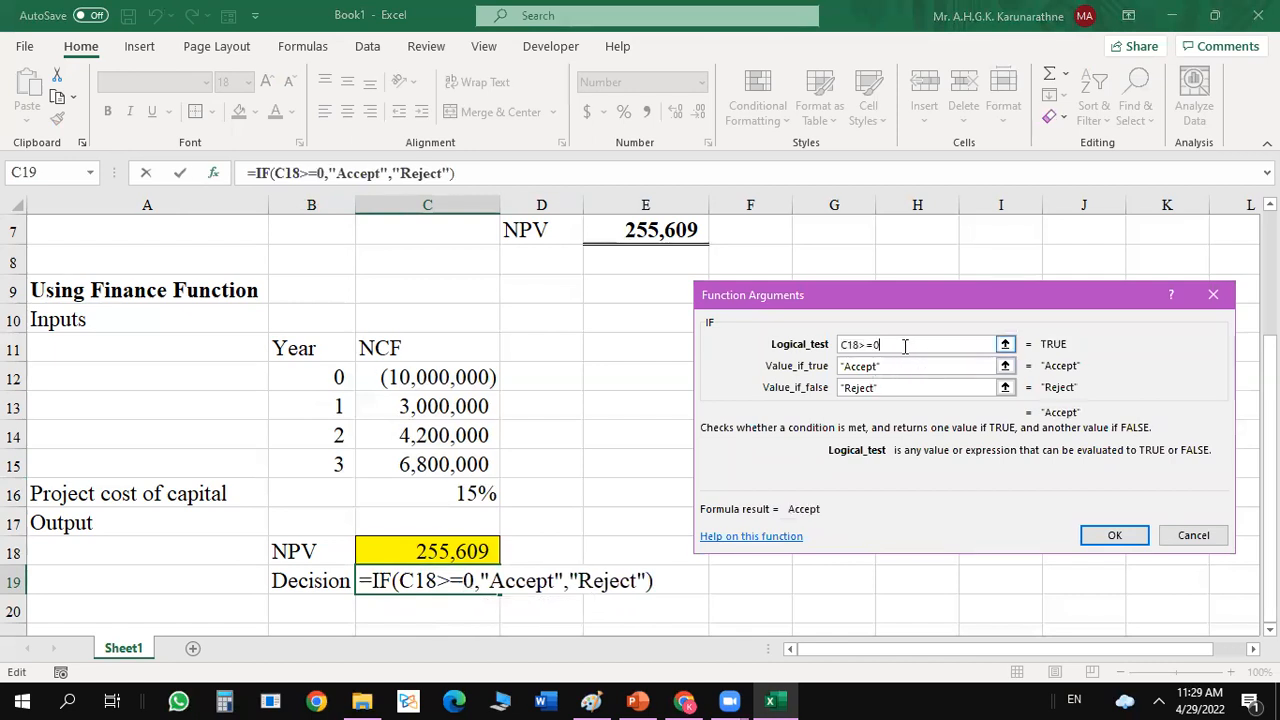
click(1113, 537)
click(732, 517)
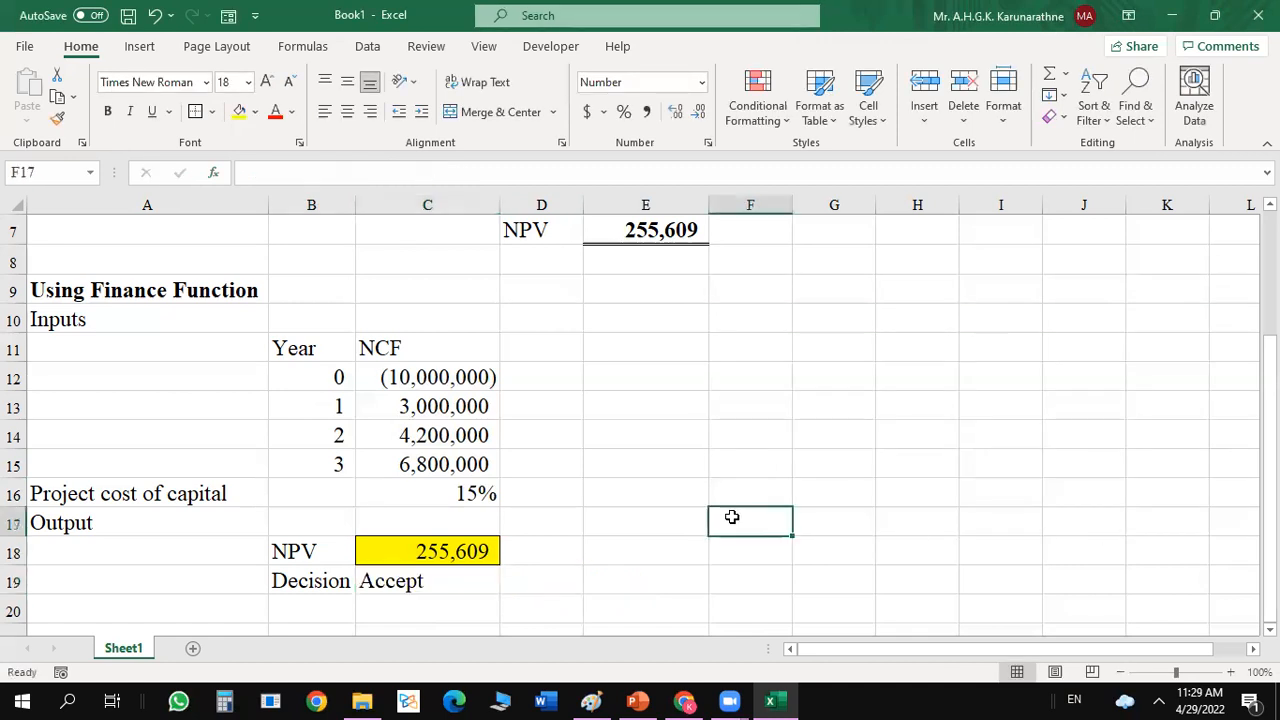
Format the decision cell C19 with a yellow fill, a border and centred text.
click(406, 581)
click(236, 116)
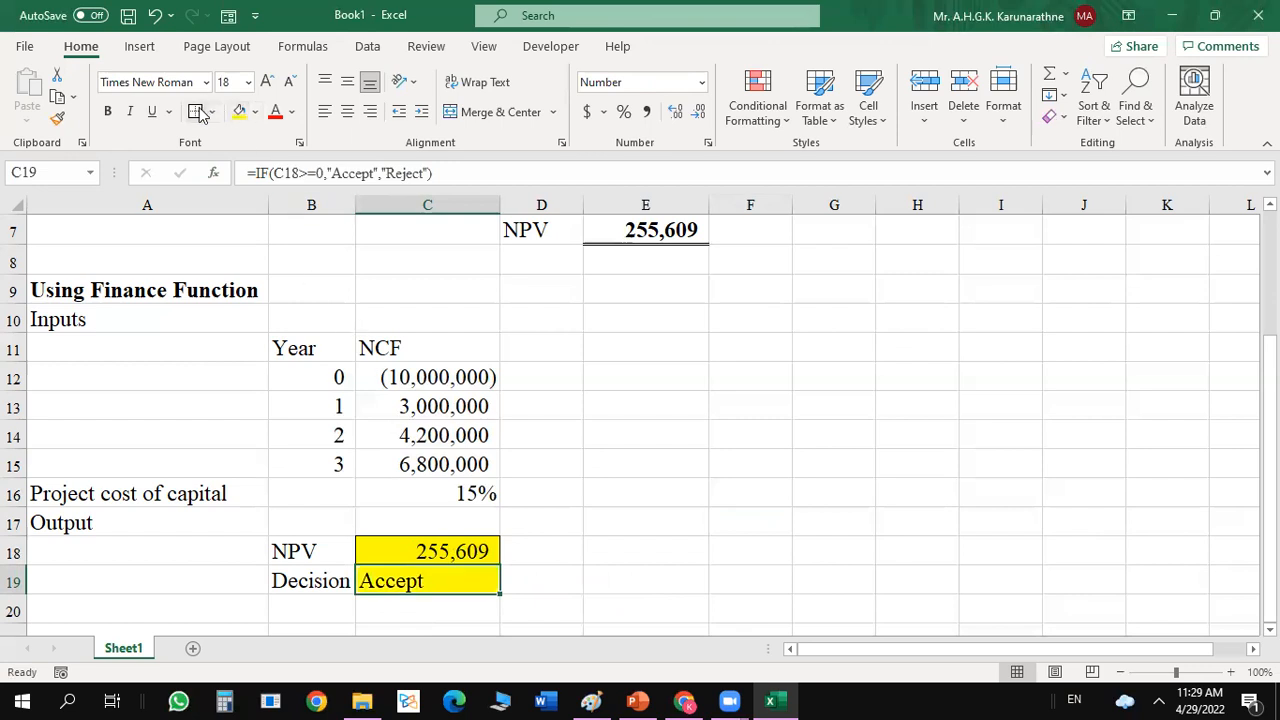
click(682, 478)
drag(614, 603, 477, 574)
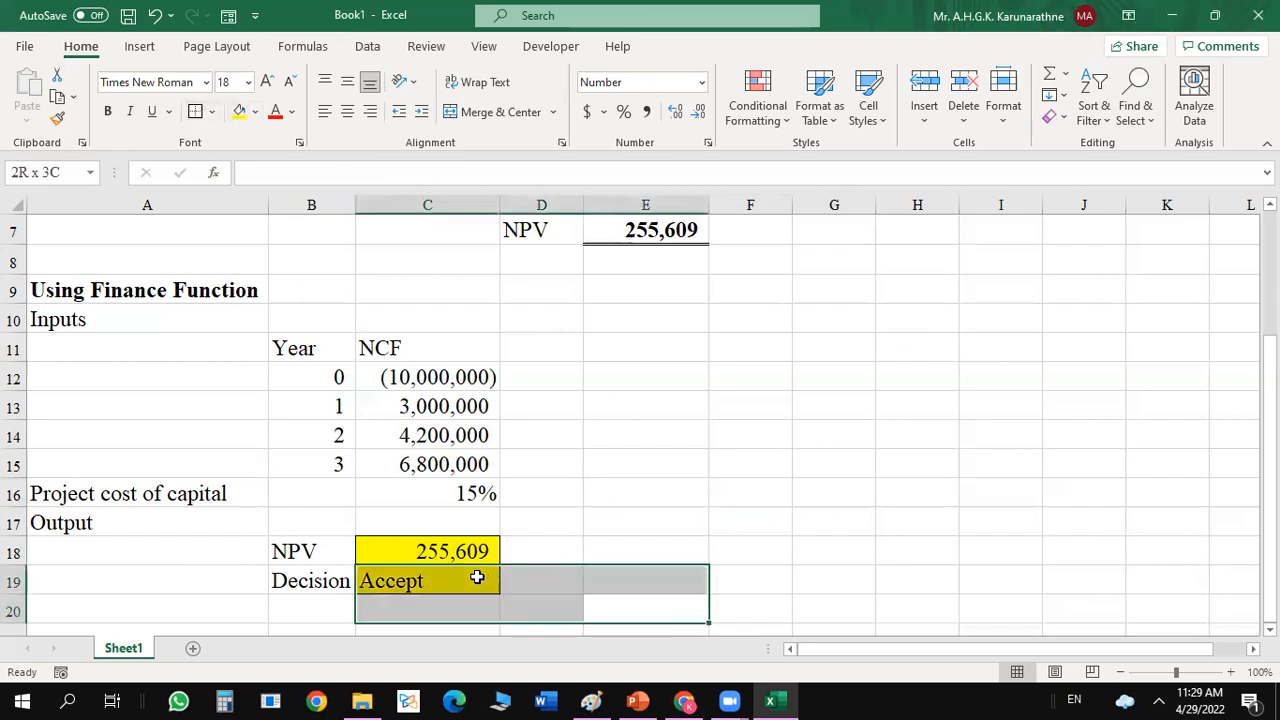
click(460, 574)
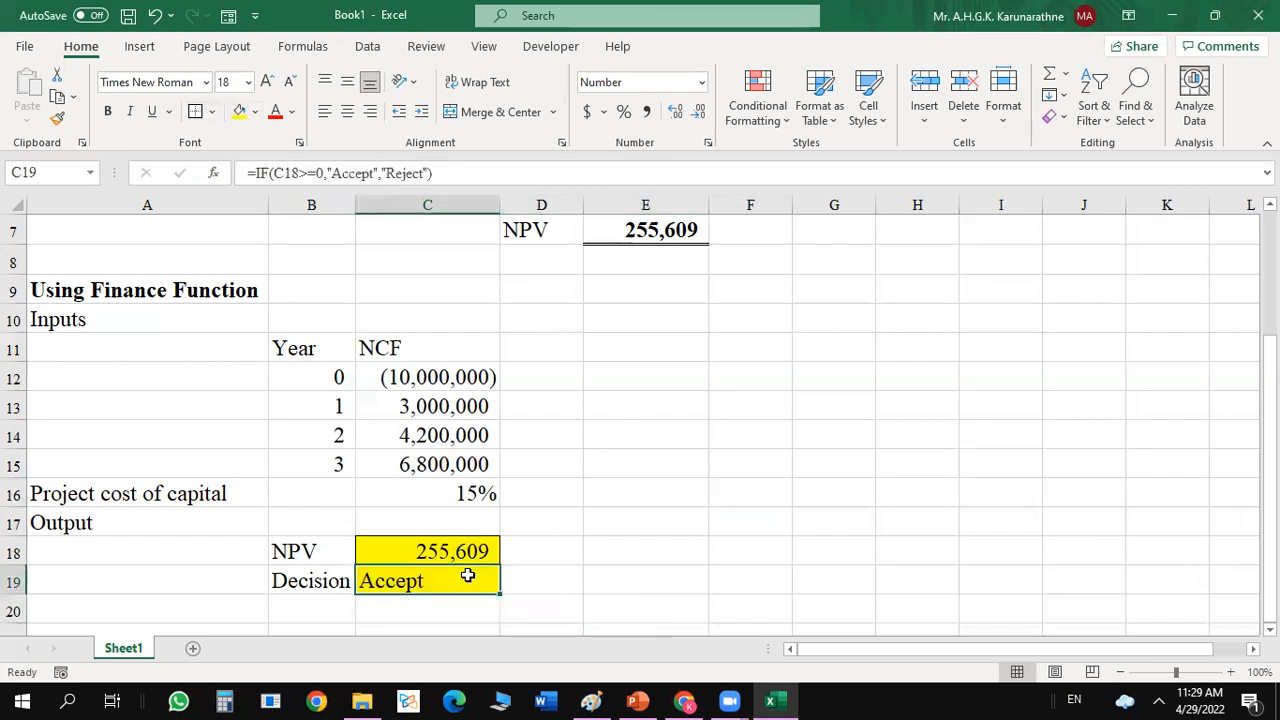
click(342, 113)
click(663, 380)
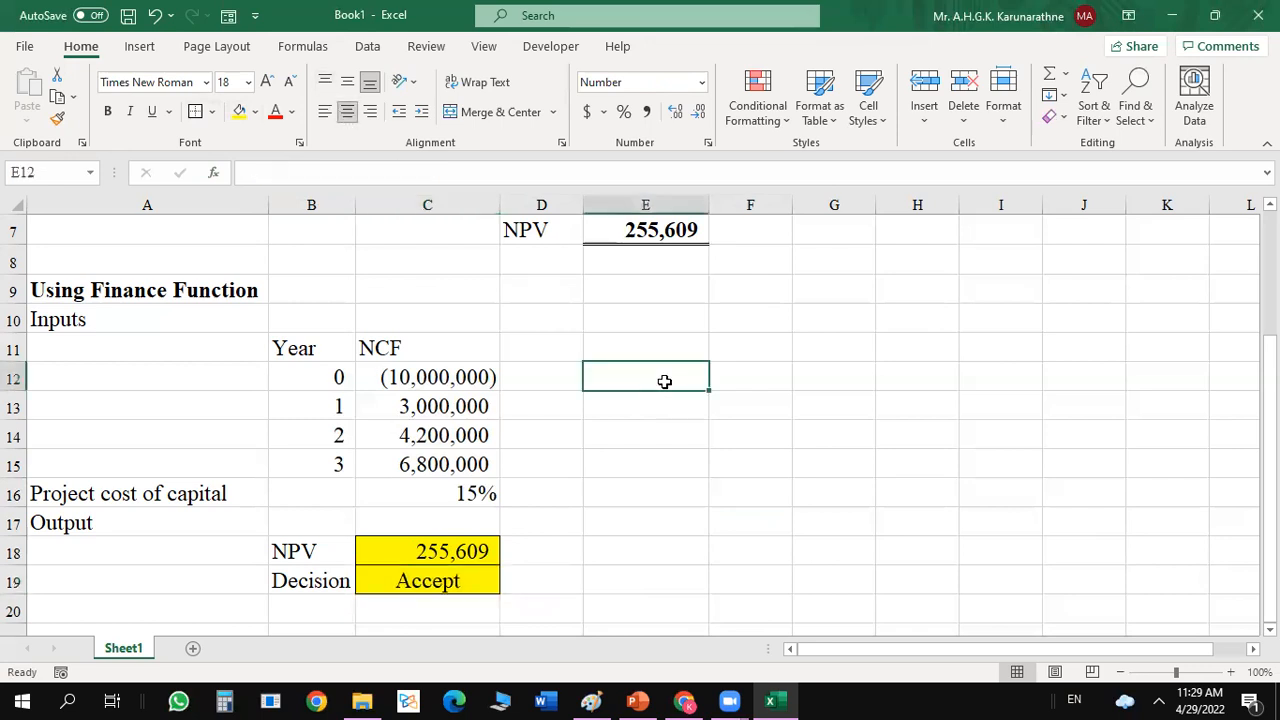
Examine the project cost of capital and the yearly net cash flows behind the NPV and decision outputs.
click(488, 491)
click(527, 497)
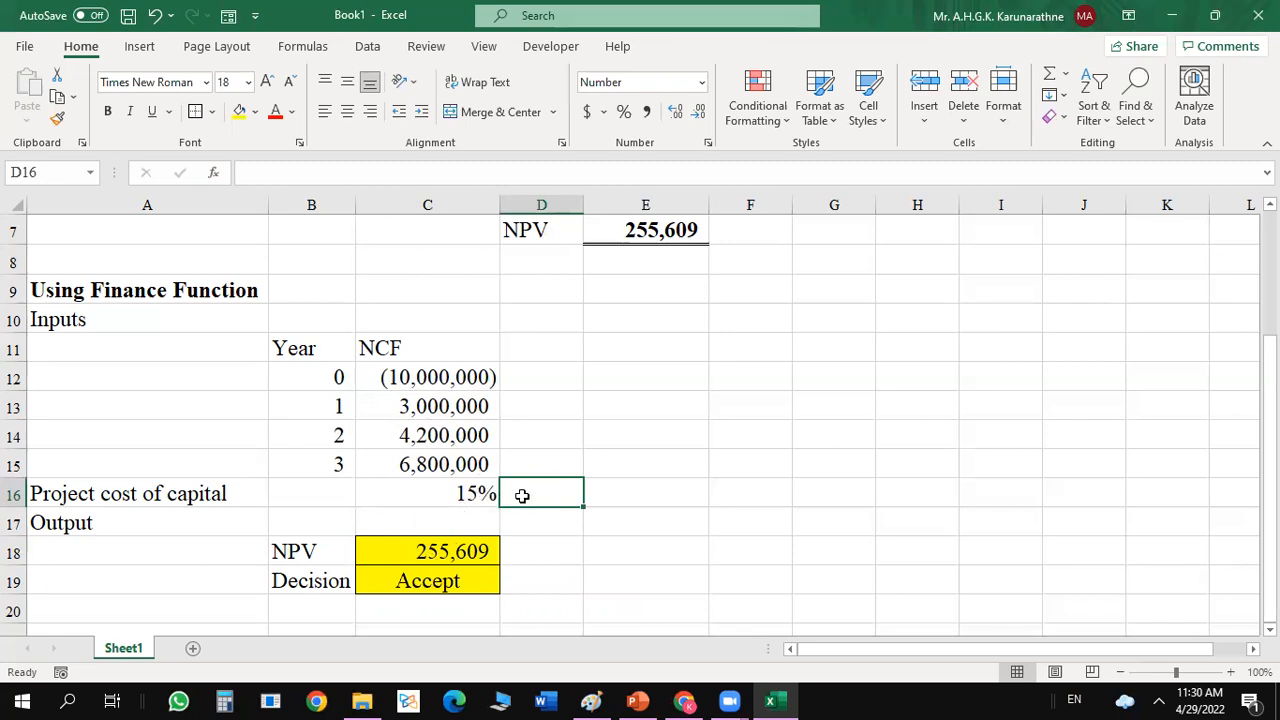
click(610, 486)
click(622, 416)
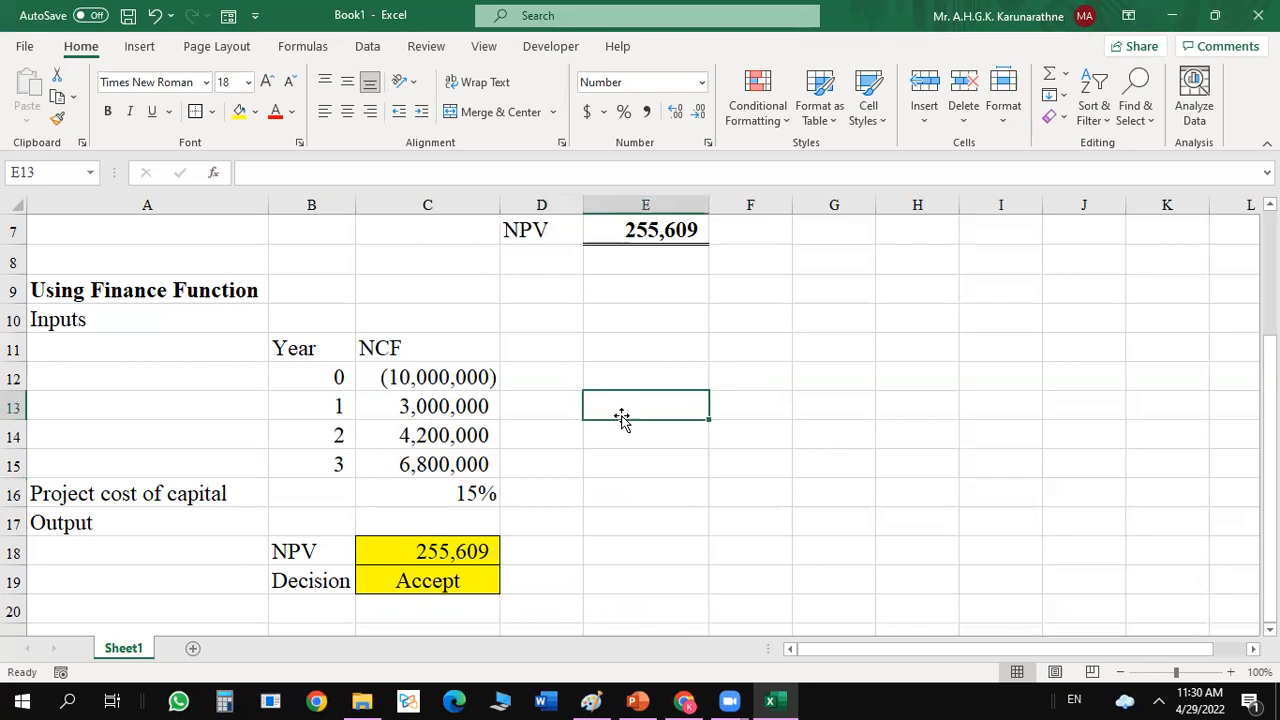
click(520, 483)
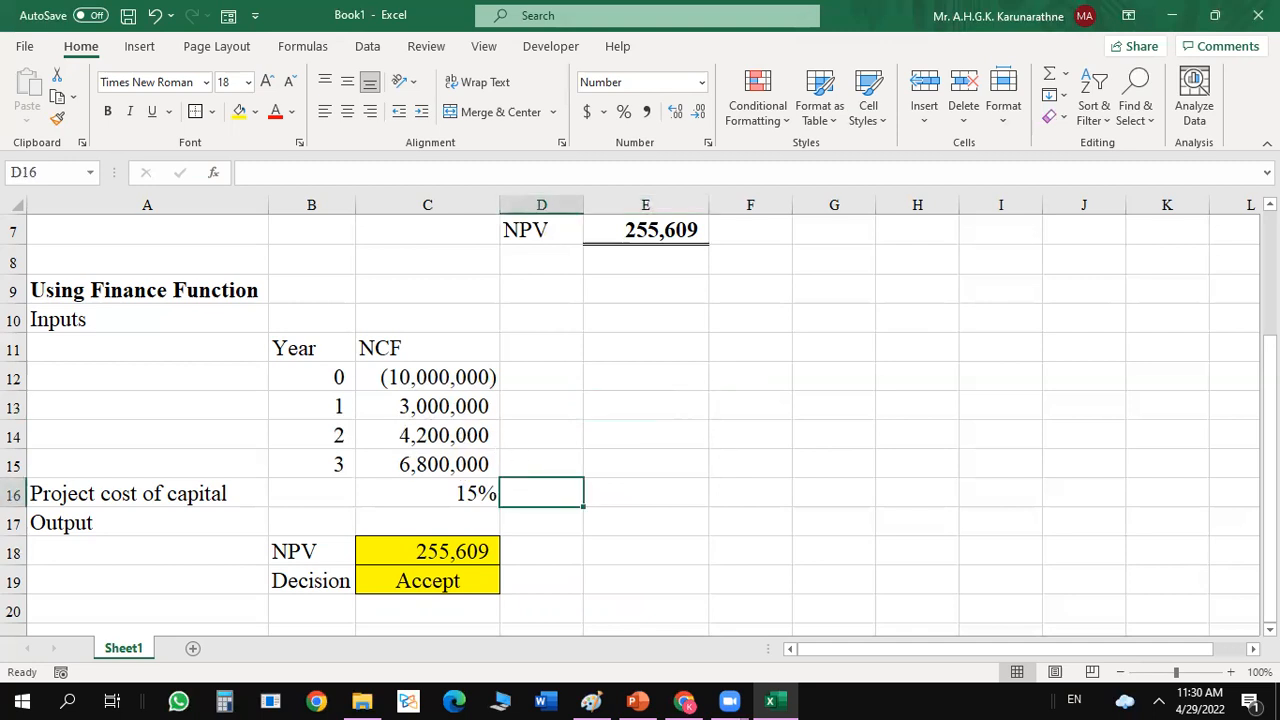
drag(1268, 431, 1268, 431)
click(428, 405)
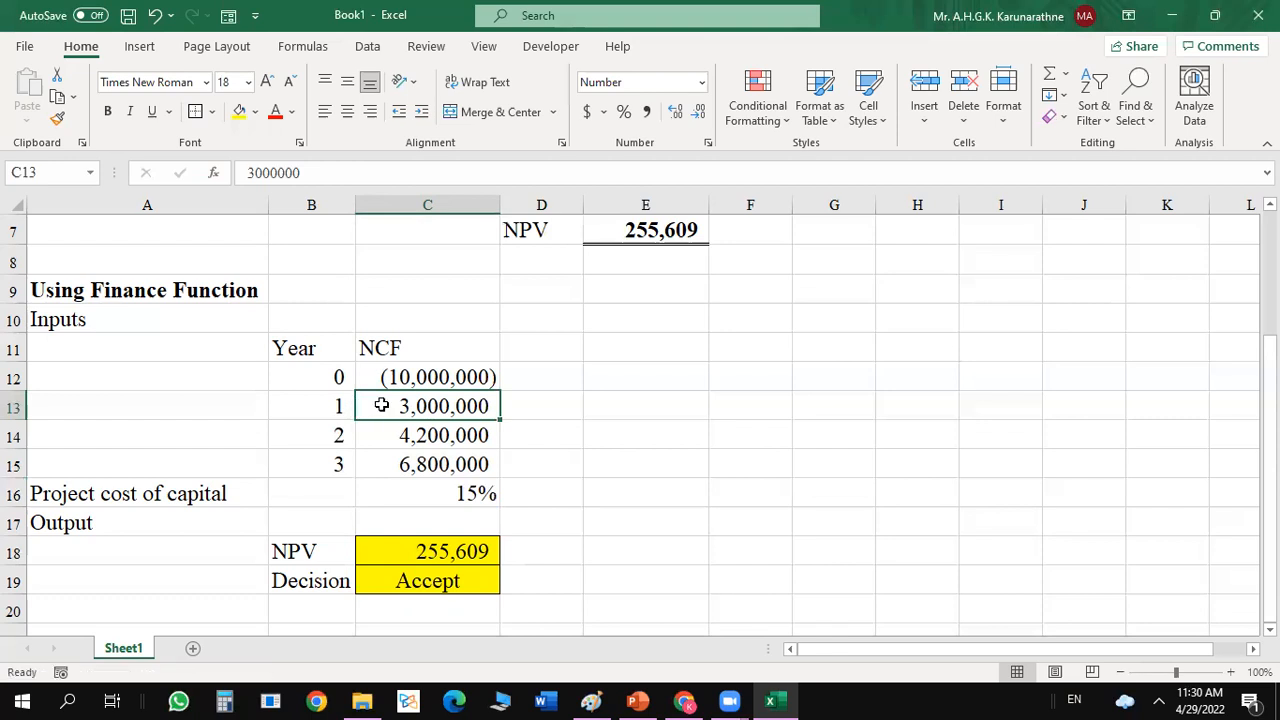
click(440, 432)
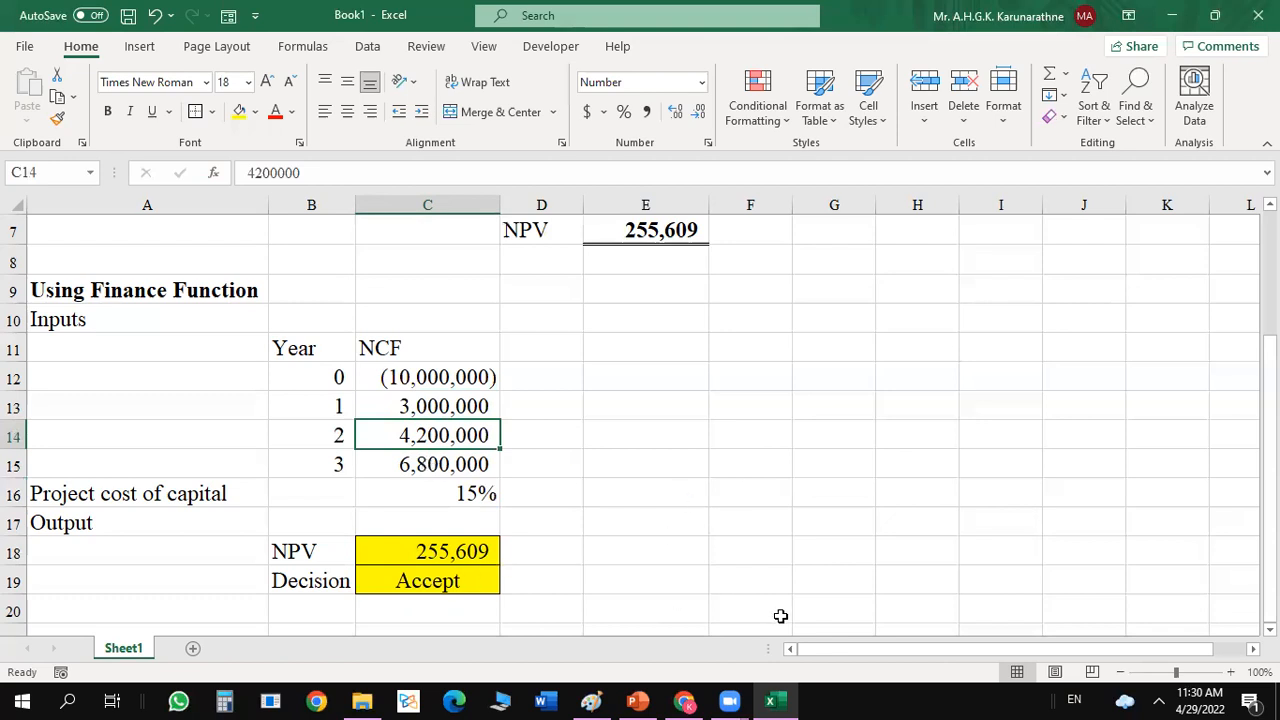
scroll(640, 420, down, 2)
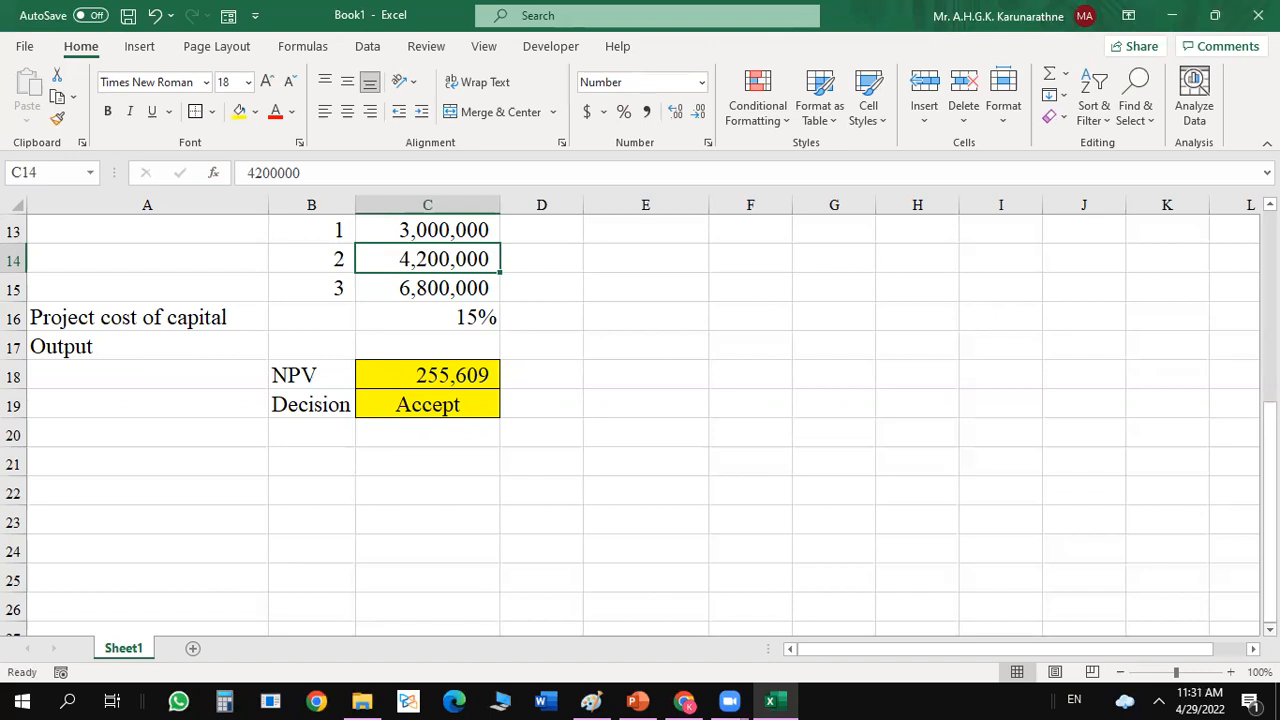
click(387, 523)
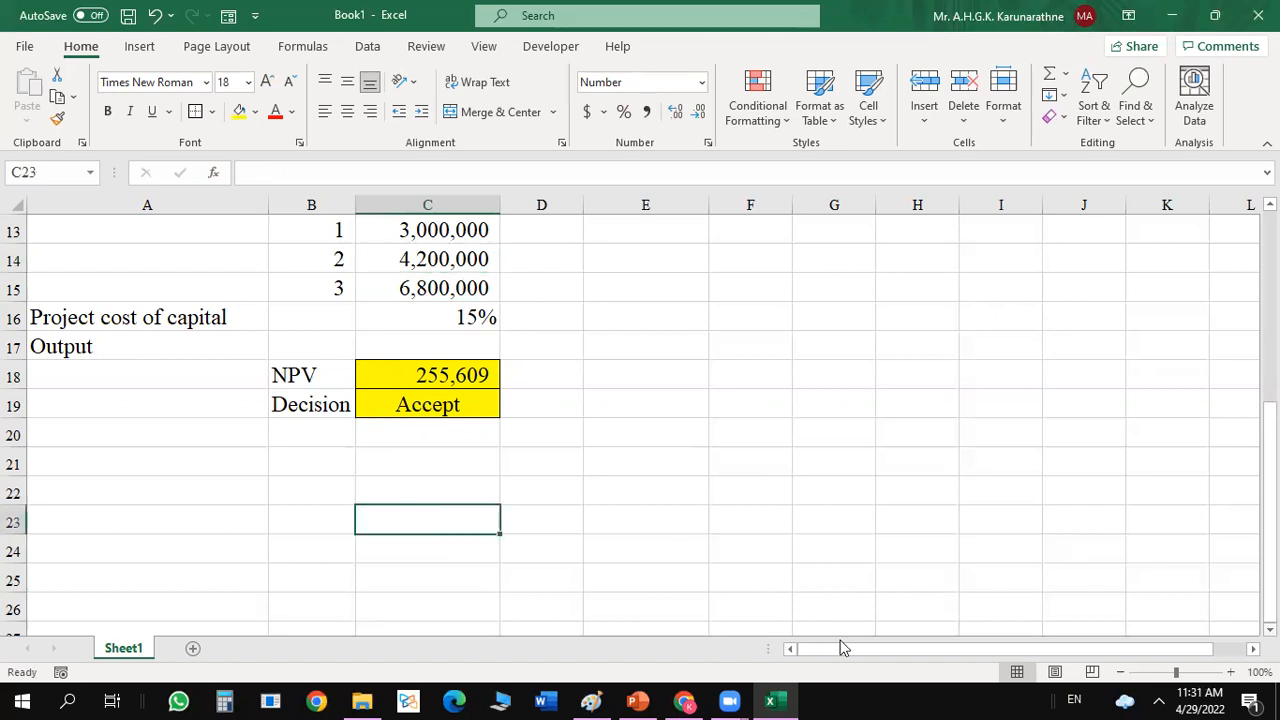
Switch to the PowerPoint lesson and review the XNPV syntax slide and the Activity - 2 slide with irregular cash flows.
click(778, 696)
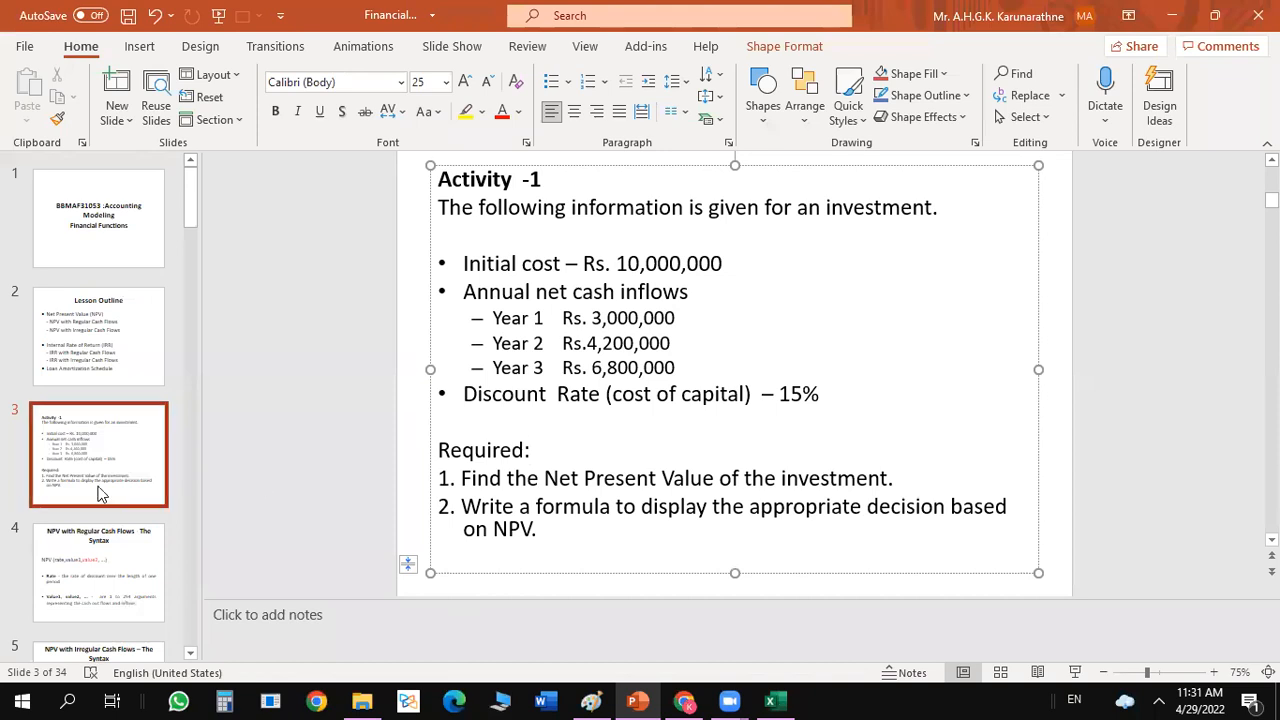
click(90, 574)
key(Down)
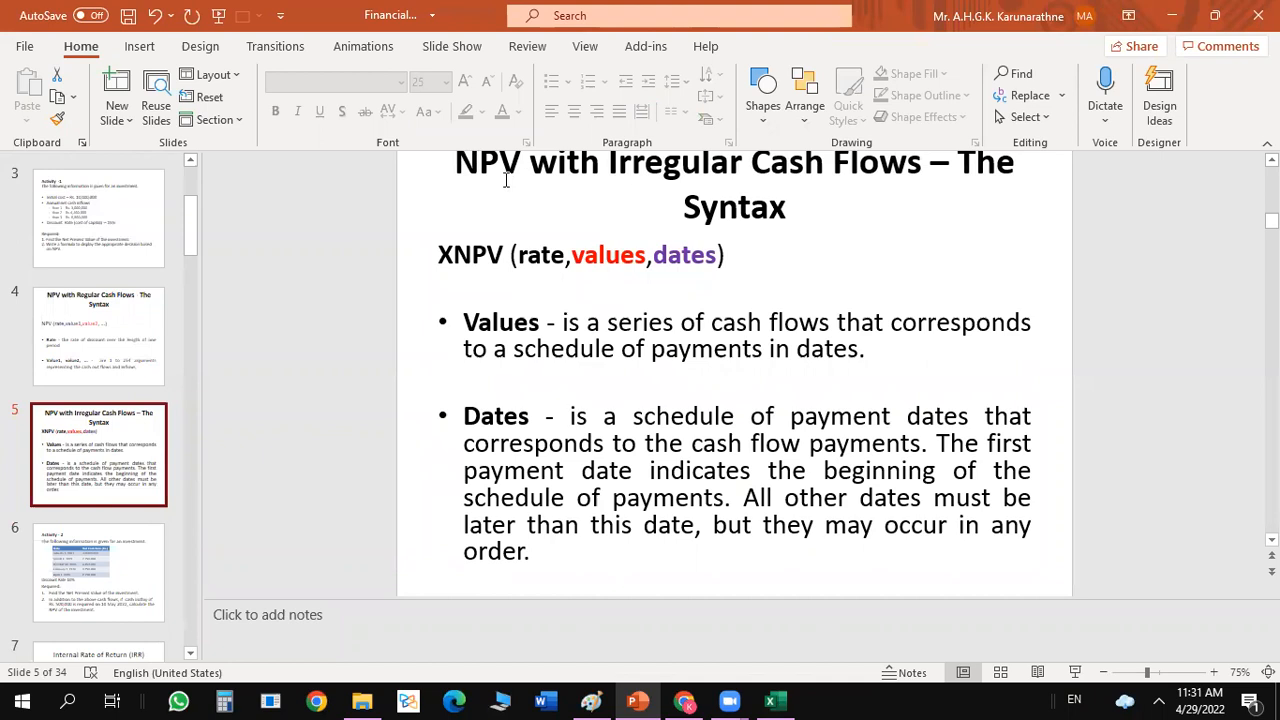
click(79, 568)
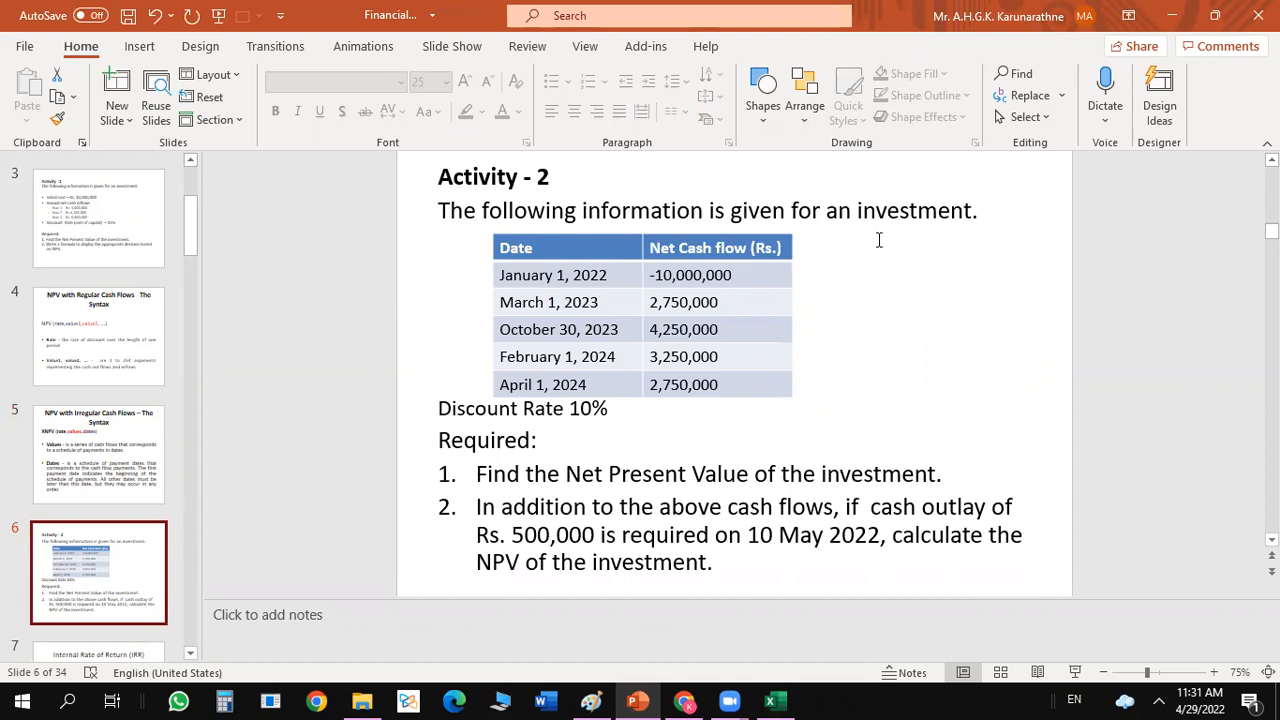
click(606, 275)
key(ctrl+z)
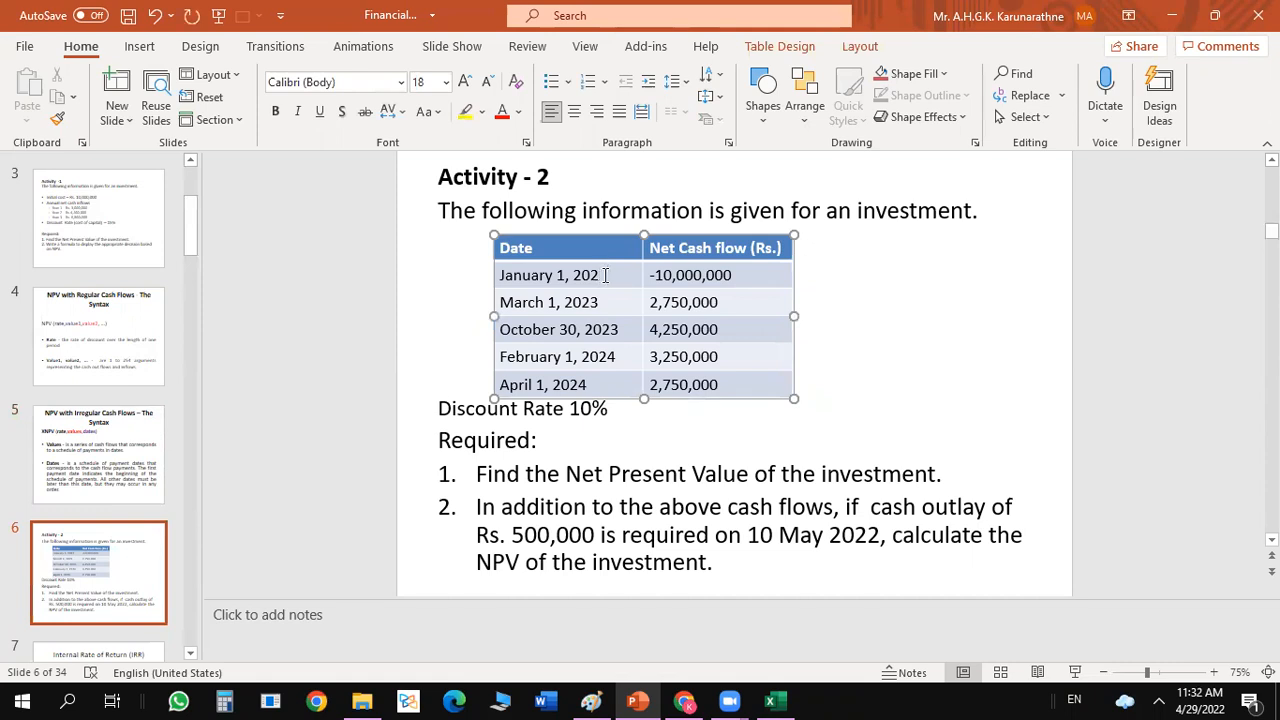
key(ctrl+y)
click(948, 275)
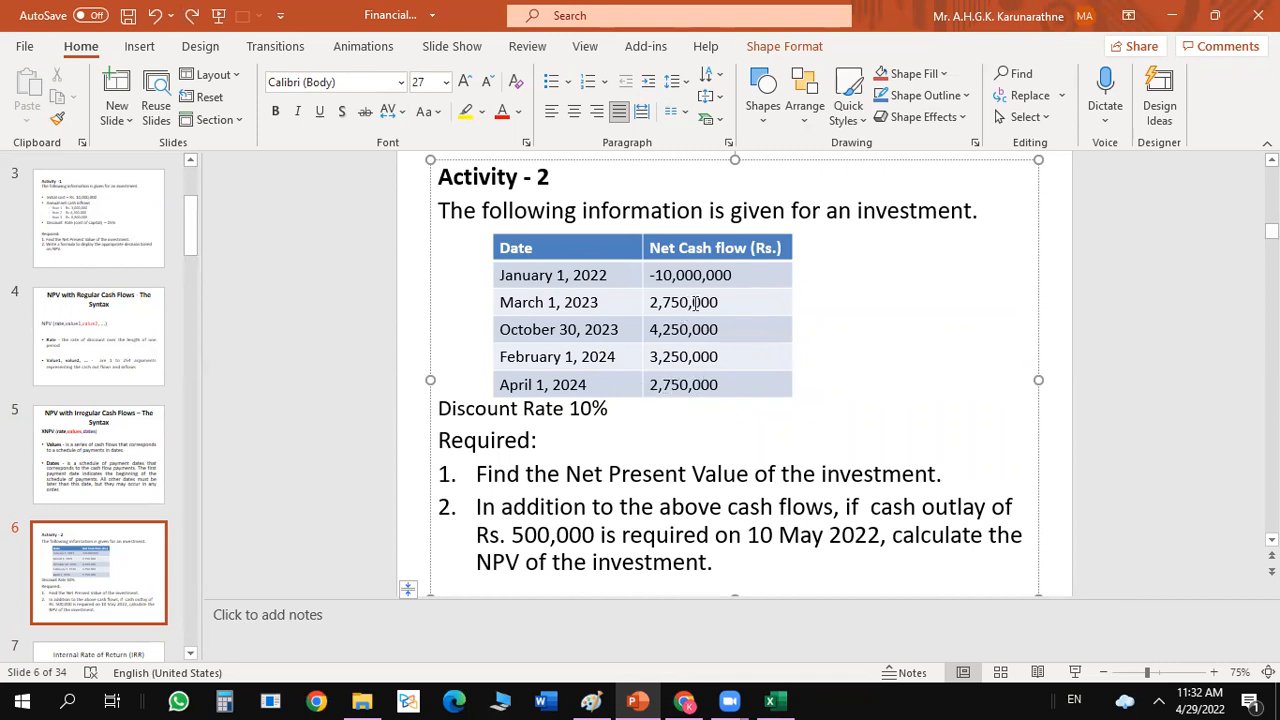
Copy the Activity - 2 date and net cash flow table from the slide into the Excel sheet at H21.
drag(724, 382, 683, 309)
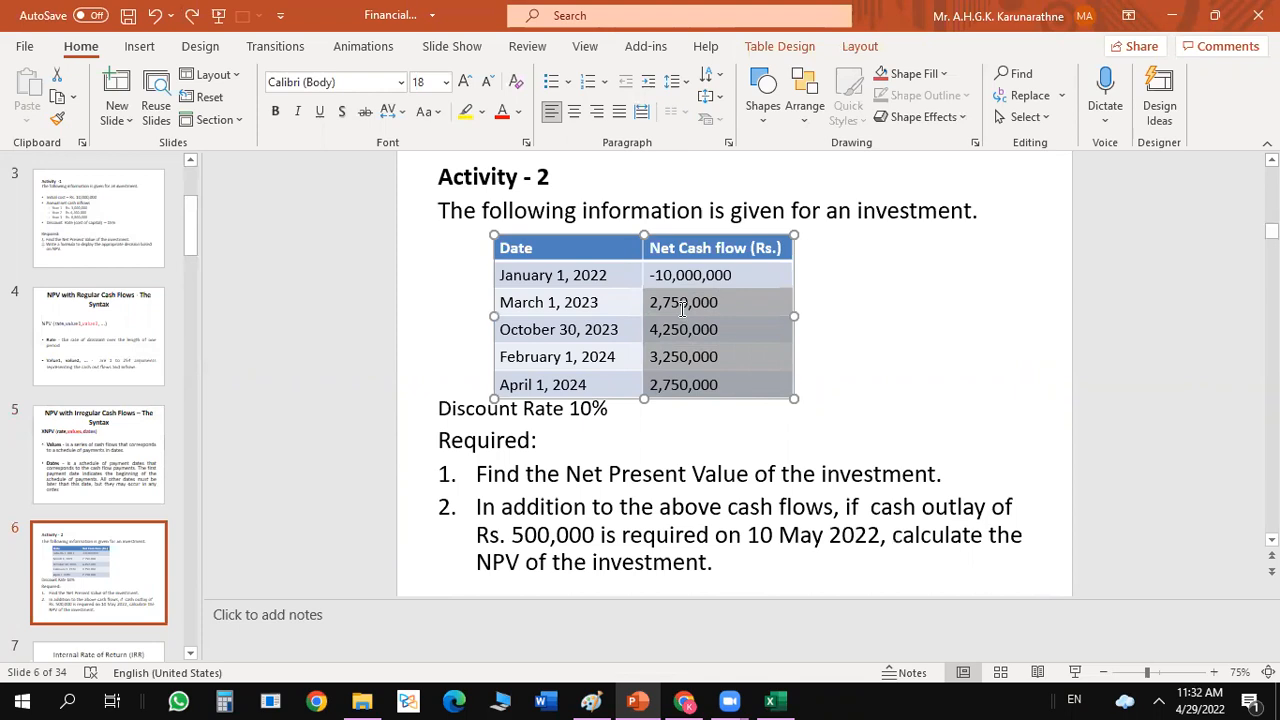
click(550, 238)
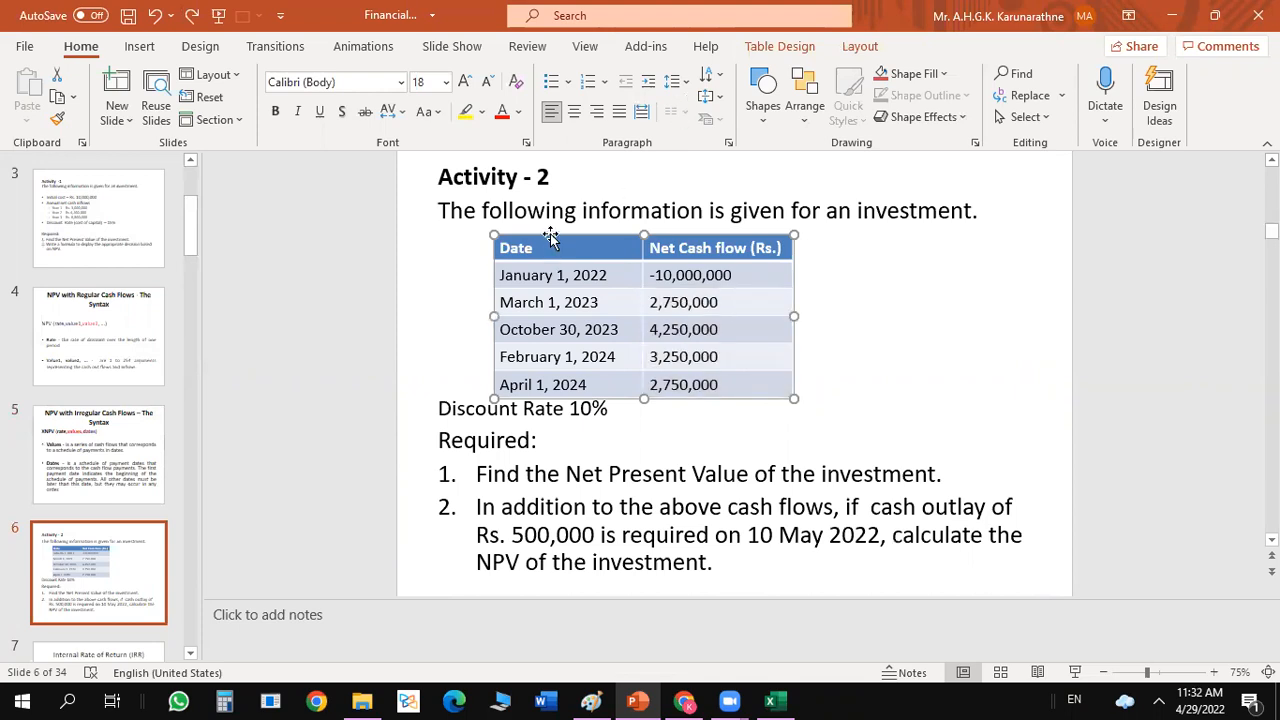
key(ctrl+c)
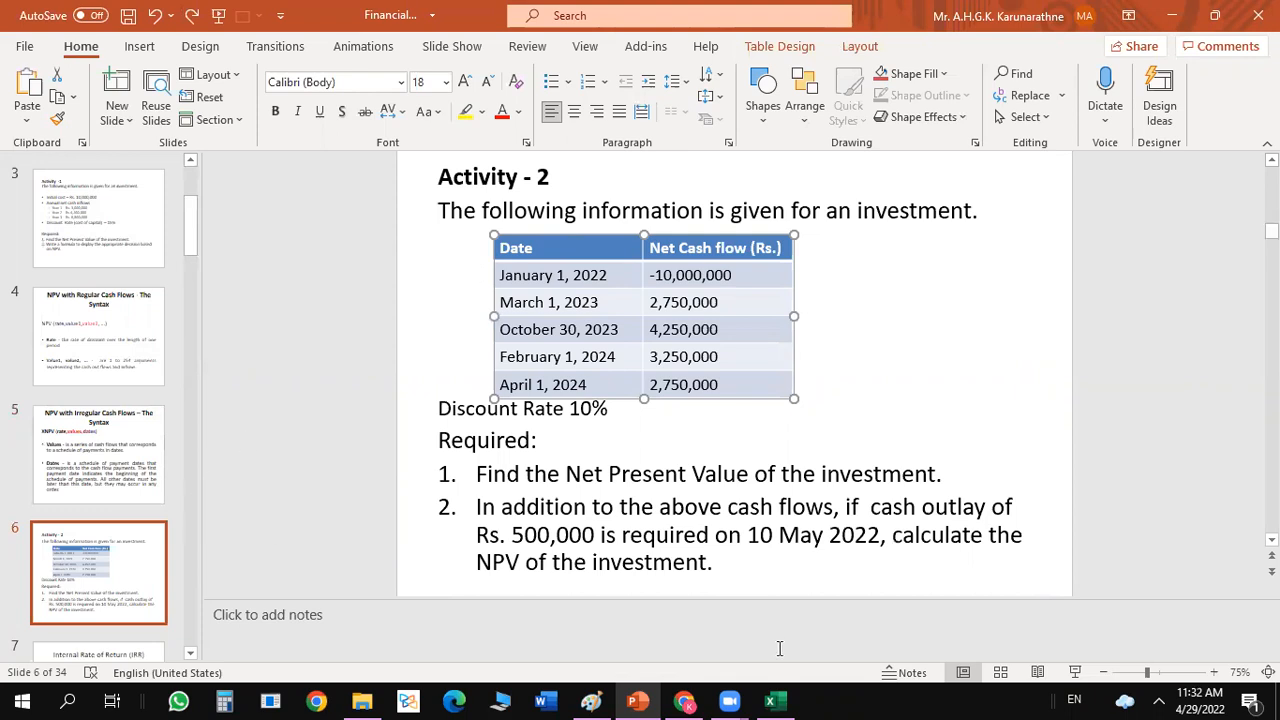
click(775, 699)
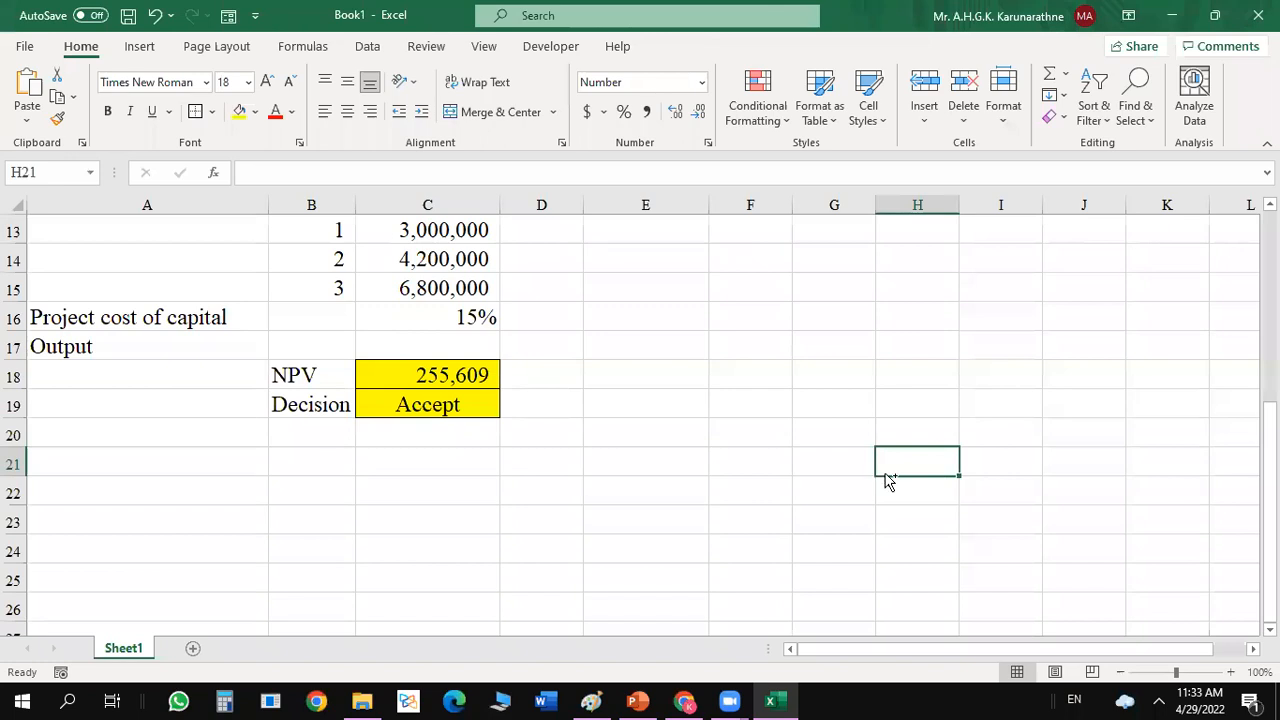
key(ctrl+v)
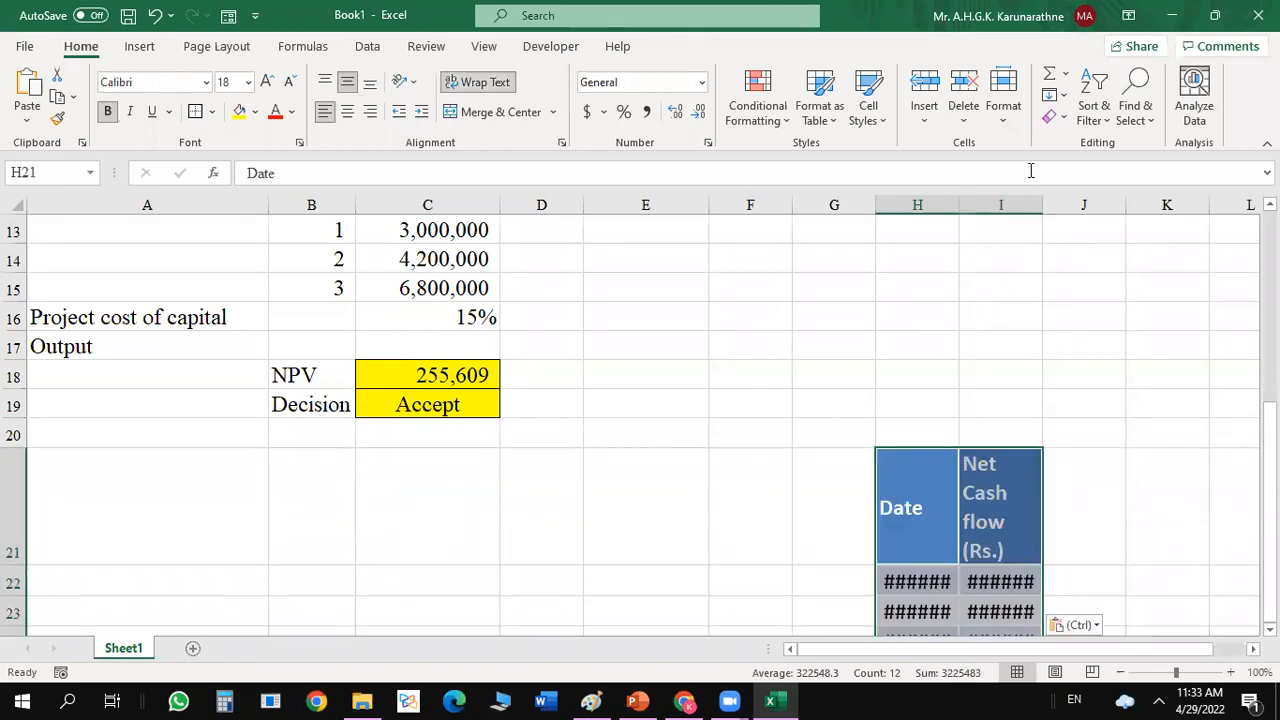
Widen columns H and I and reduce the height of row 21 so the pasted table fits its contents.
drag(958, 205, 997, 204)
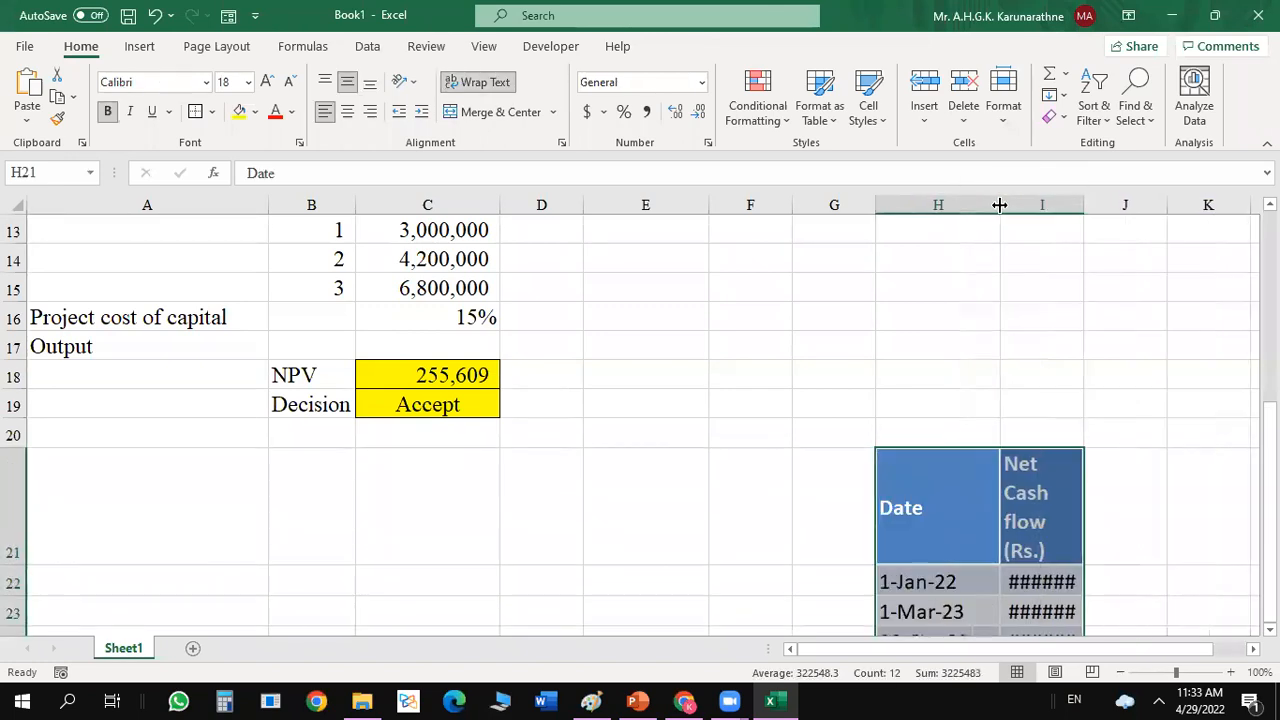
right_click(1083, 205)
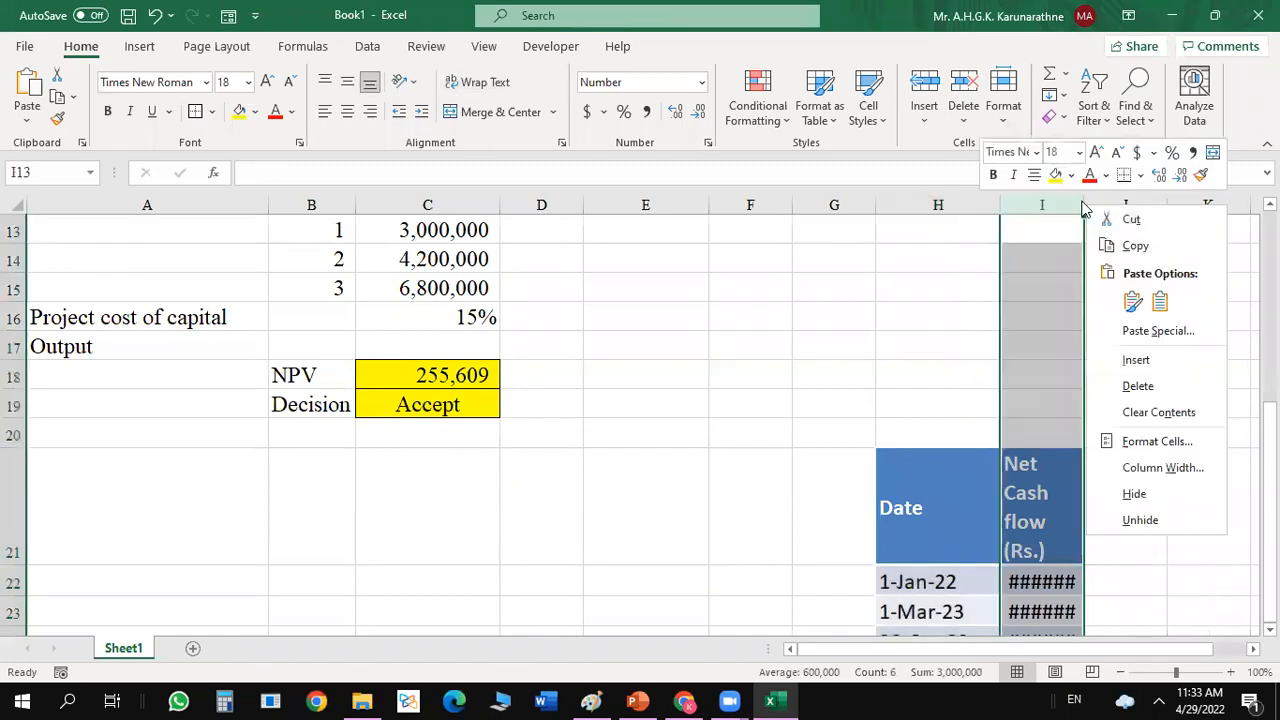
click(1082, 205)
drag(1082, 205, 1135, 206)
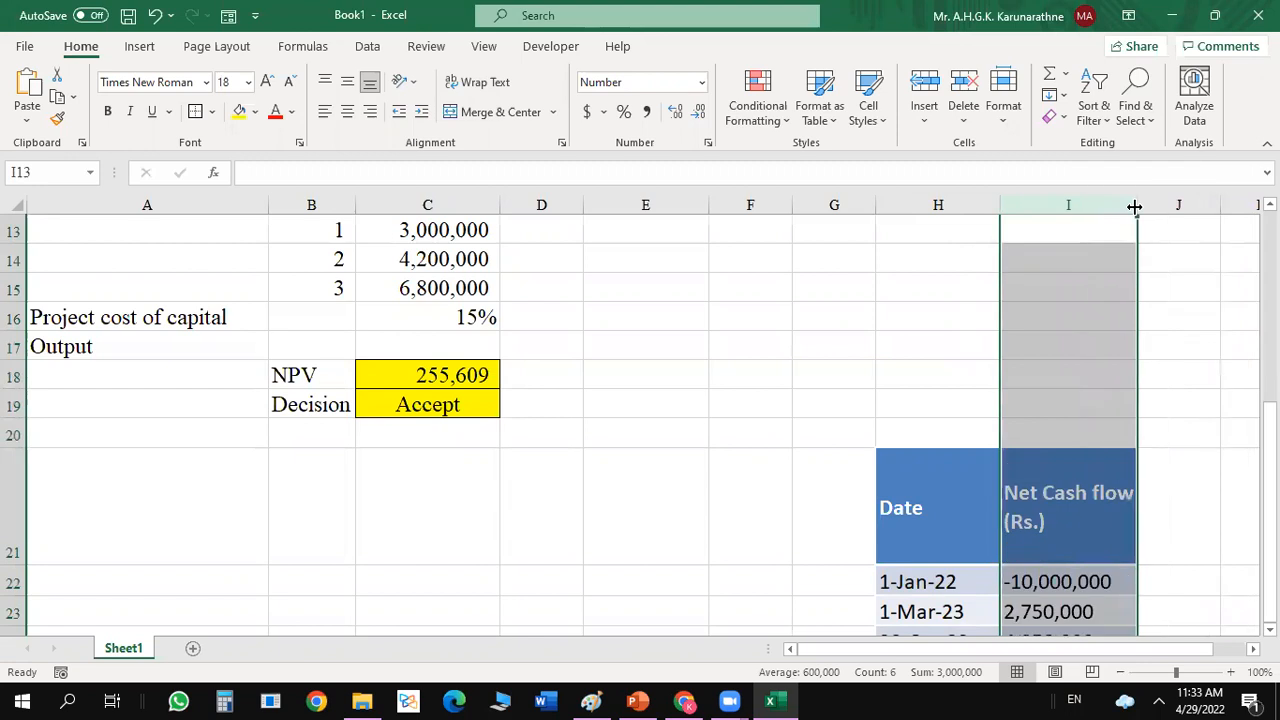
drag(12, 565, 22, 490)
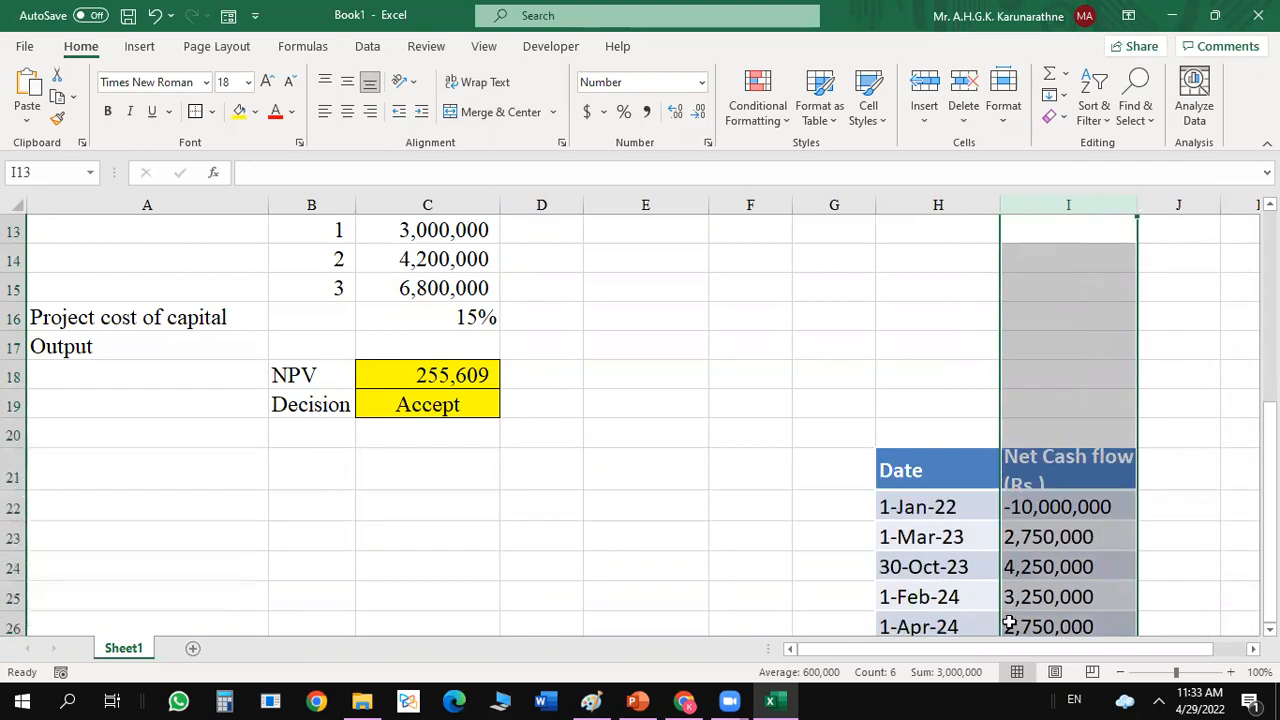
drag(1136, 208, 1187, 213)
click(1183, 425)
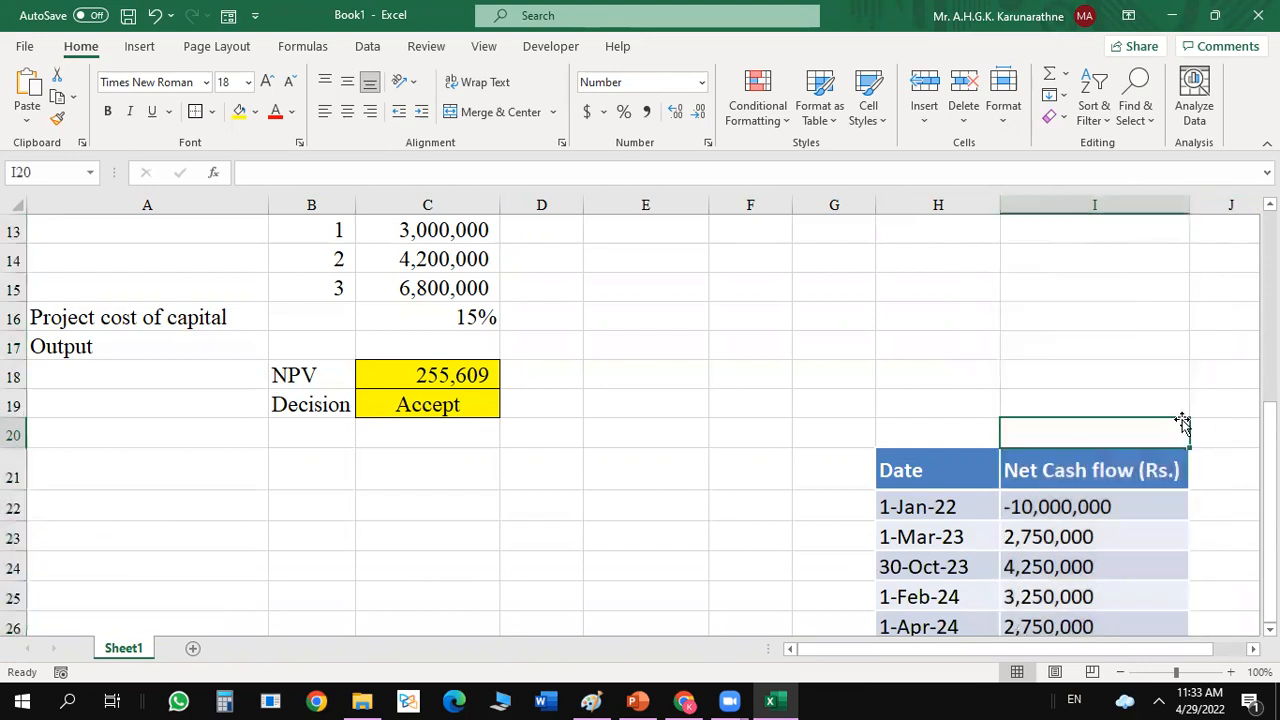
Move the cash flow table from H21:I26 to A21, below the NPV and decision outputs.
scroll(1020, 574, down, 2)
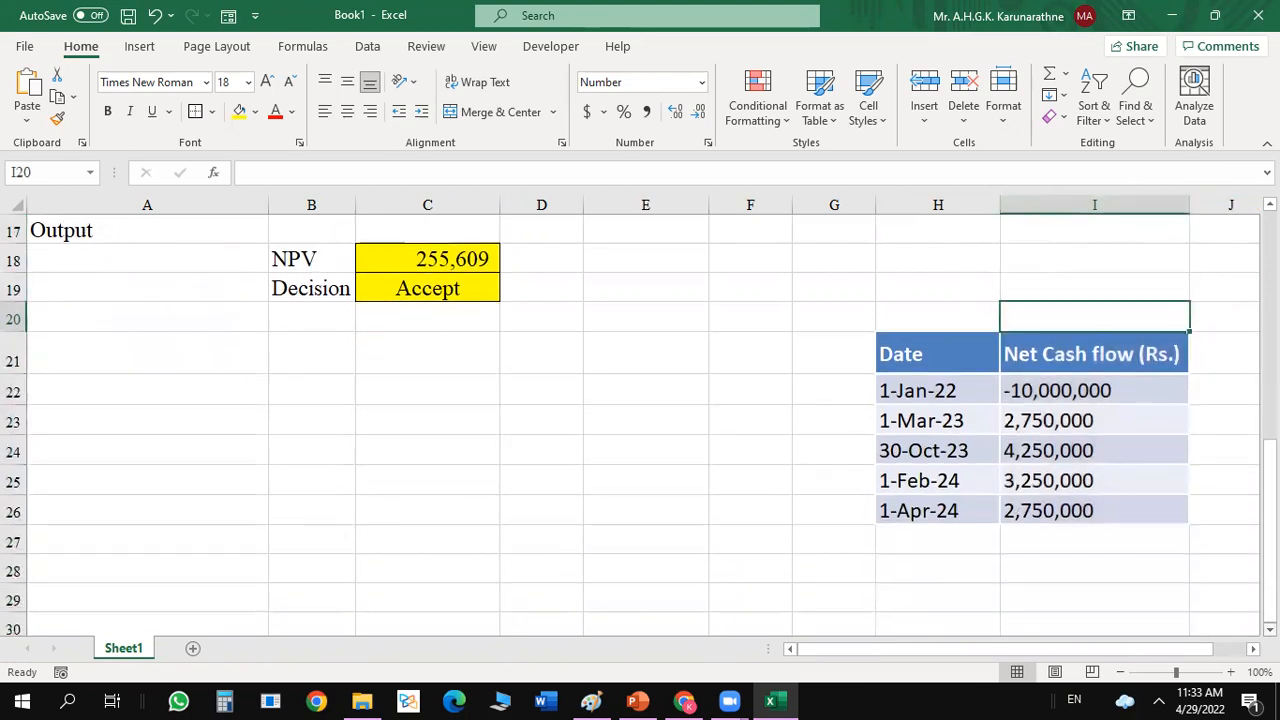
click(903, 347)
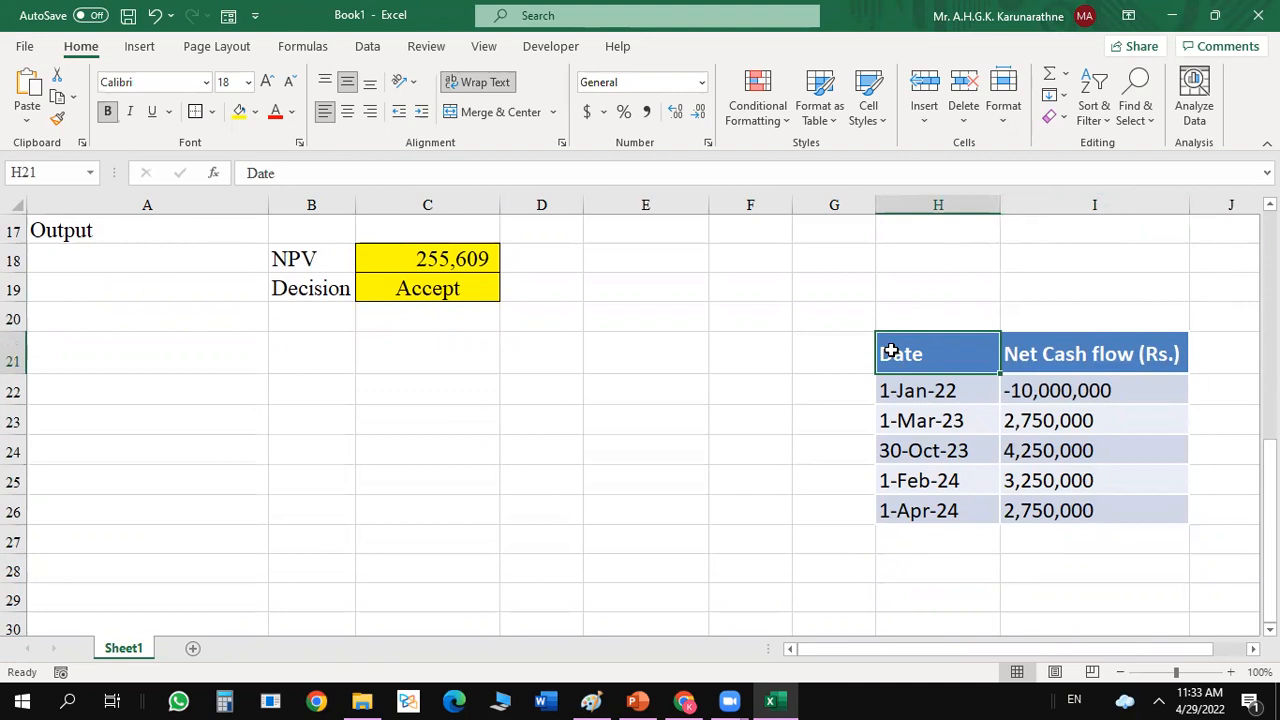
drag(890, 352, 1129, 511)
drag(1042, 325, 295, 347)
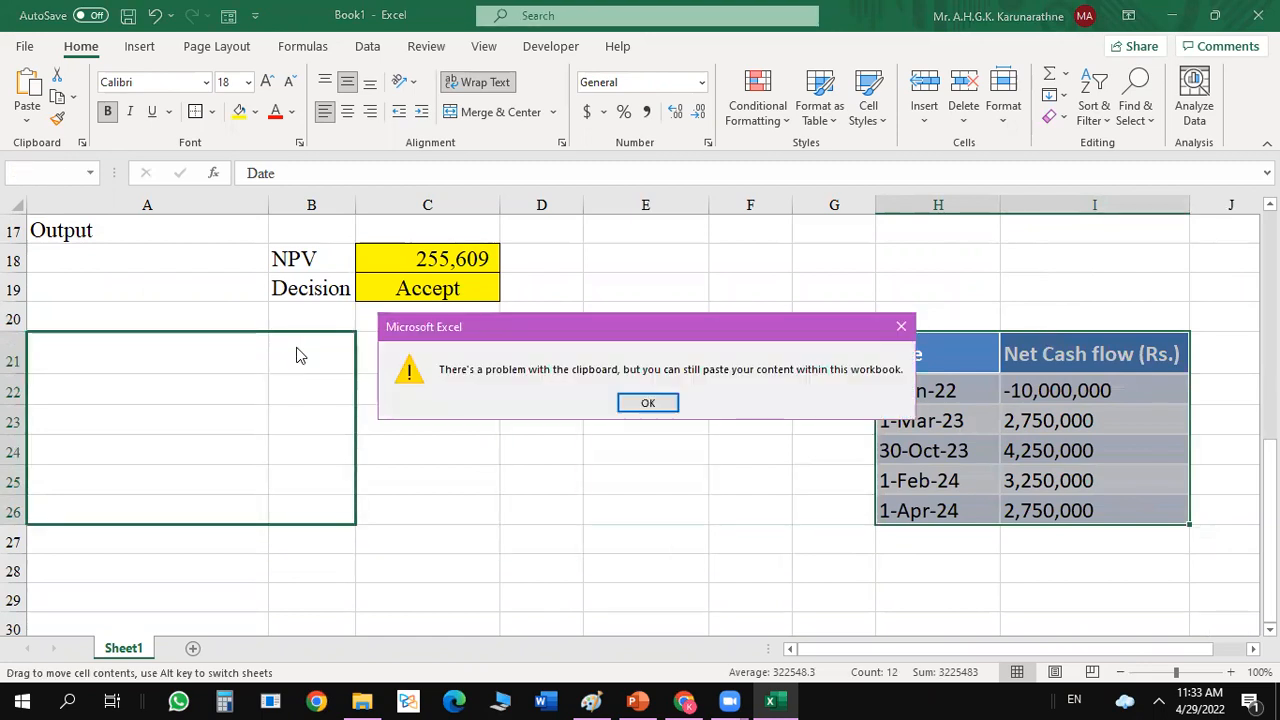
click(650, 402)
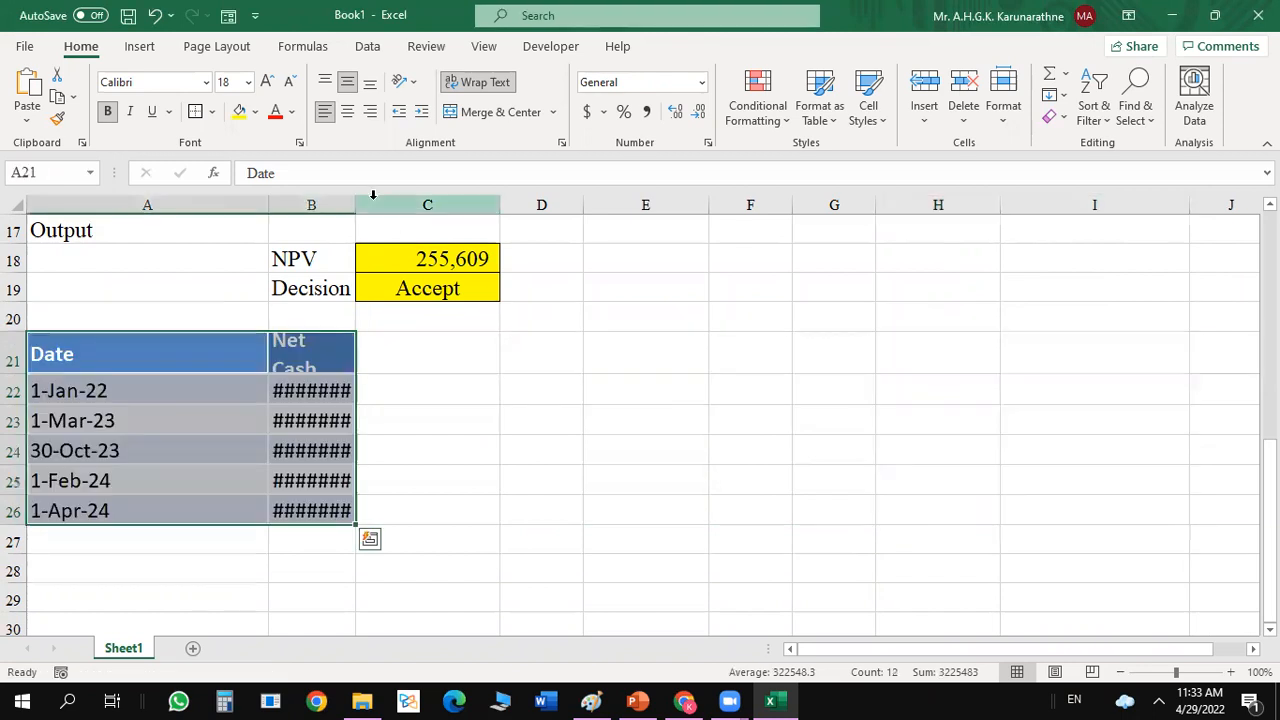
Widen column B to fit the Net Cash flow heading and right-align the cash flow values in B22:B26.
drag(360, 206, 430, 205)
click(516, 398)
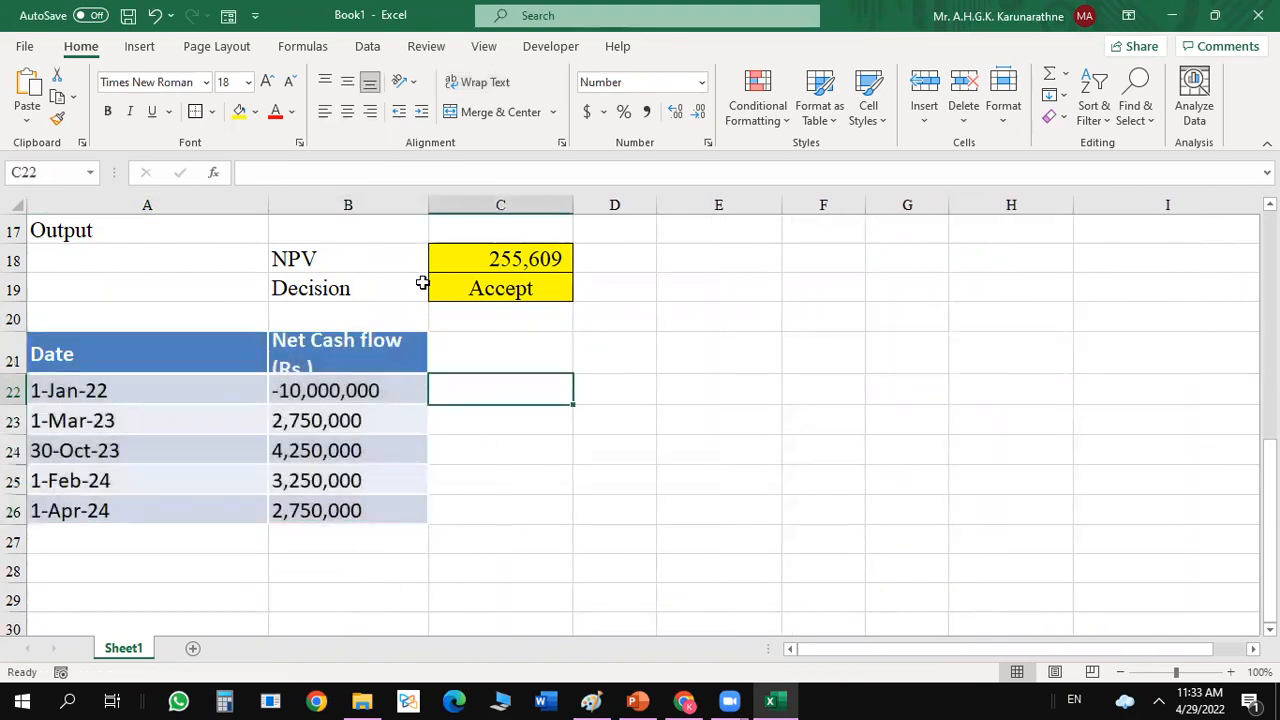
drag(429, 206, 464, 206)
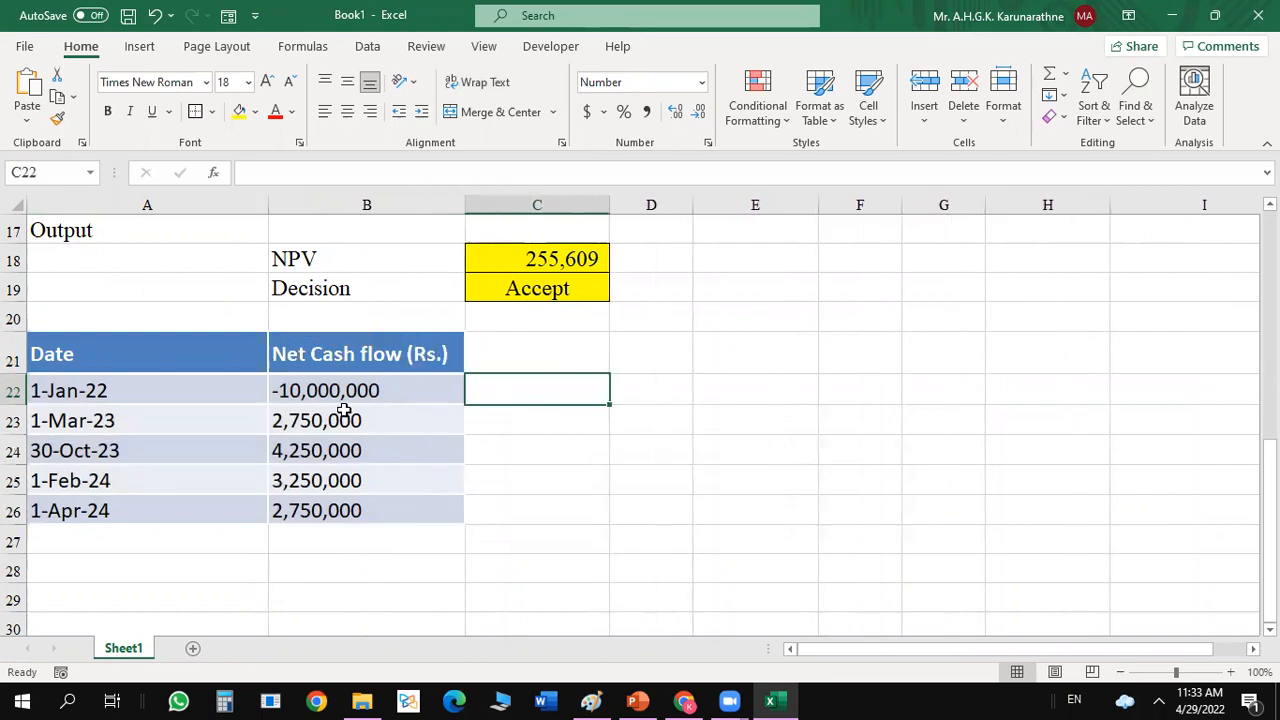
click(317, 393)
drag(317, 393, 320, 505)
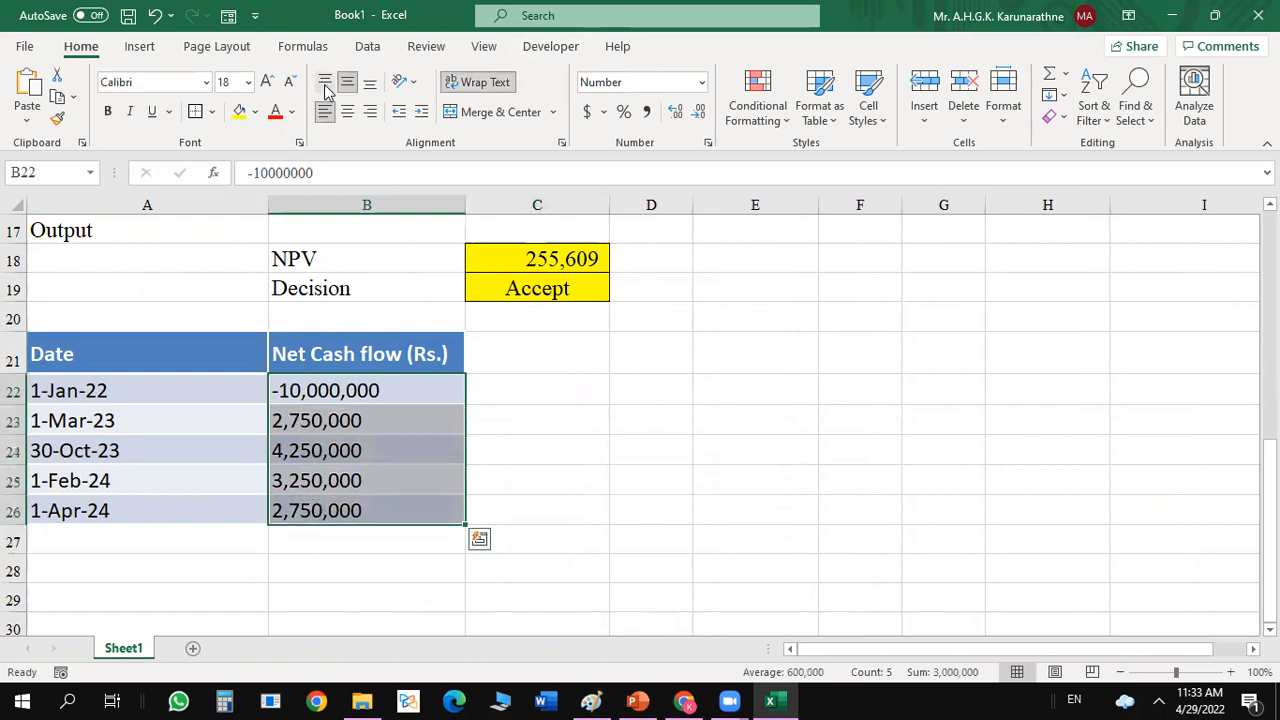
click(369, 111)
click(666, 367)
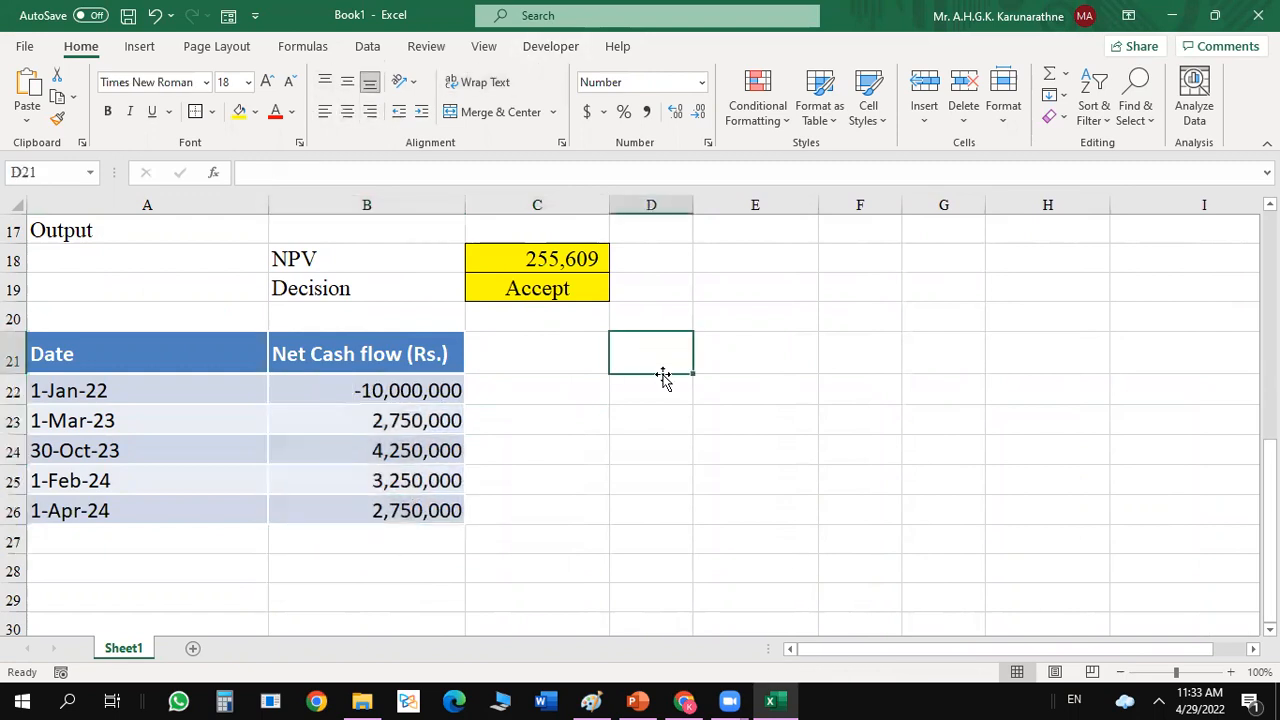
Format the whole sheet as Number with 0 decimal places, a 1000 separator and negatives in black parentheses.
click(425, 390)
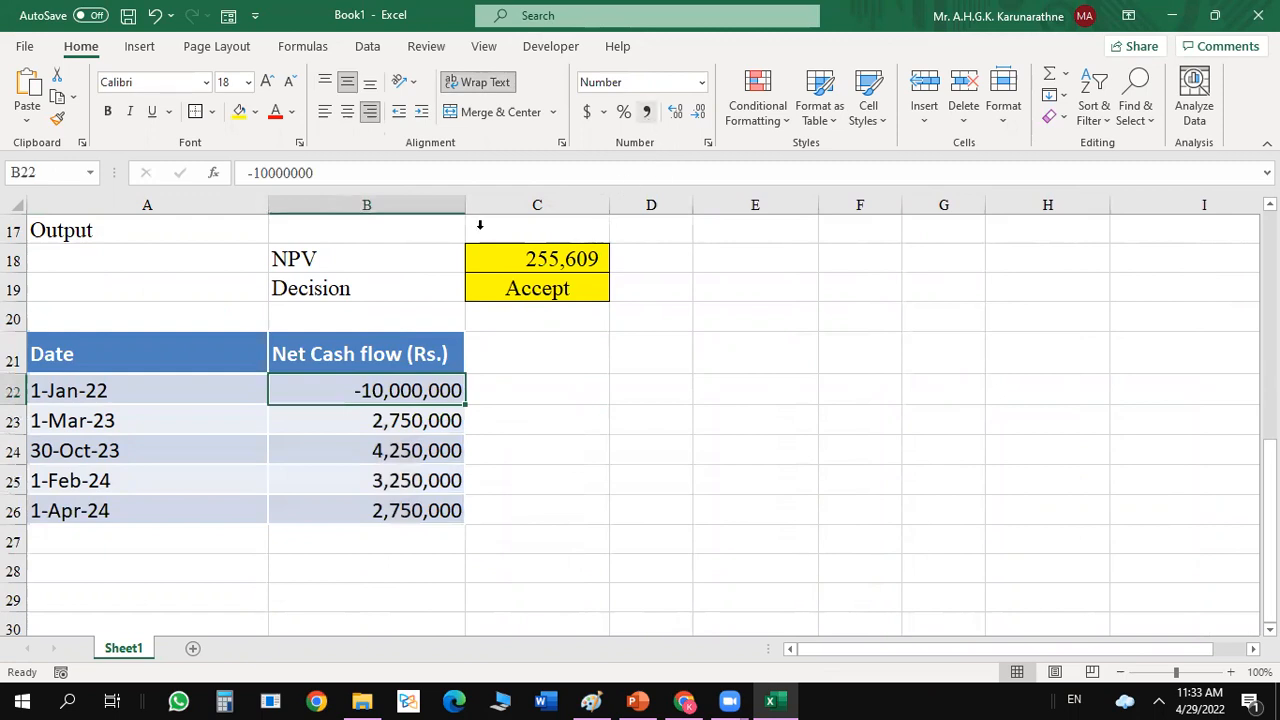
click(13, 206)
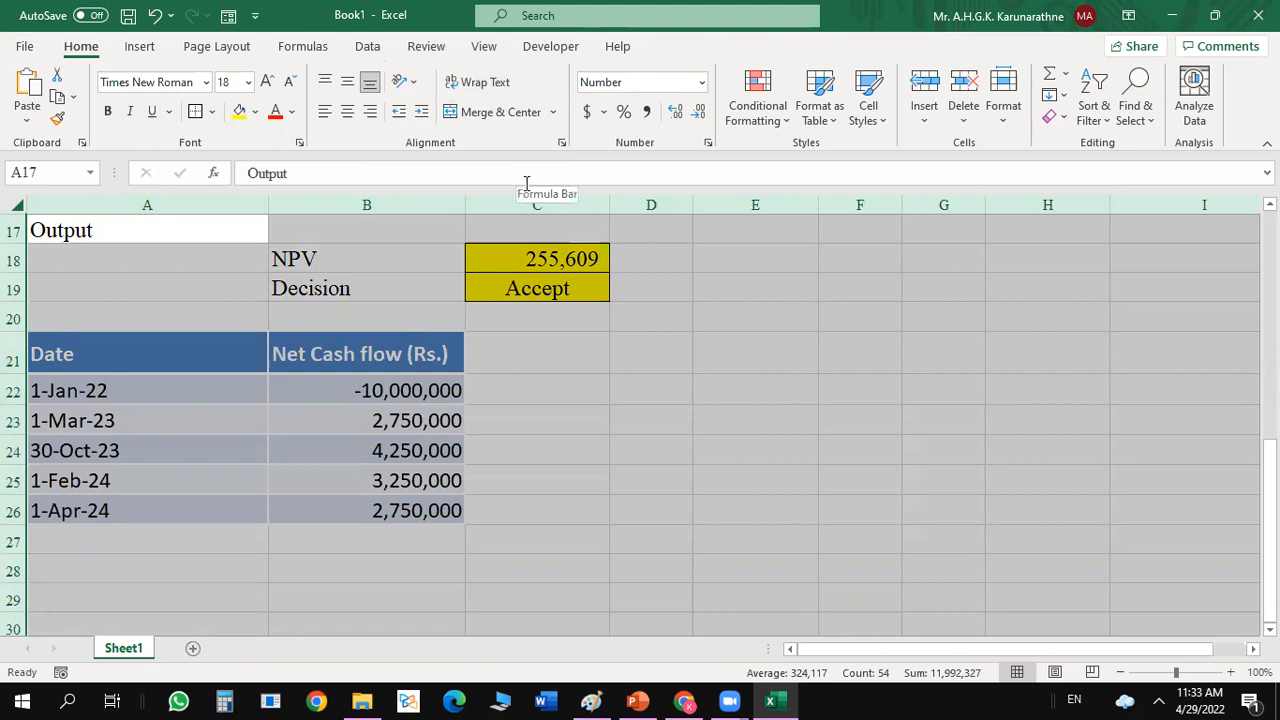
key(ctrl+1)
click(760, 292)
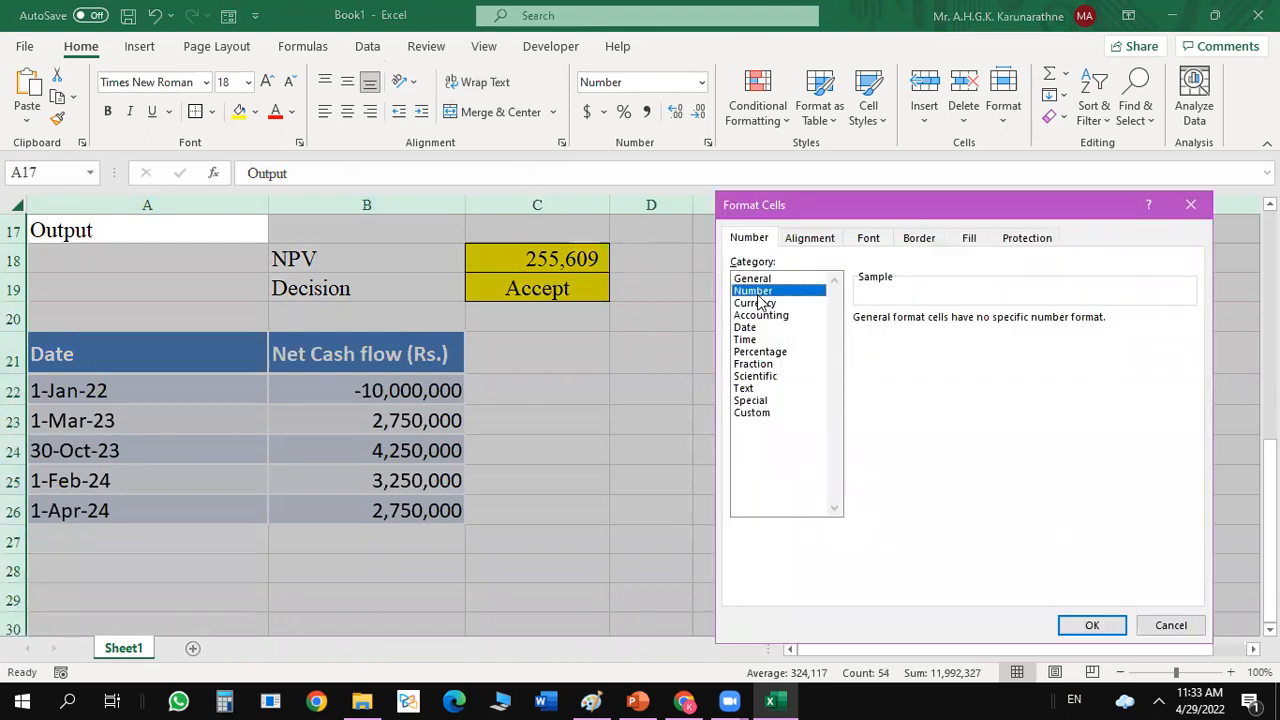
click(981, 318)
click(981, 318)
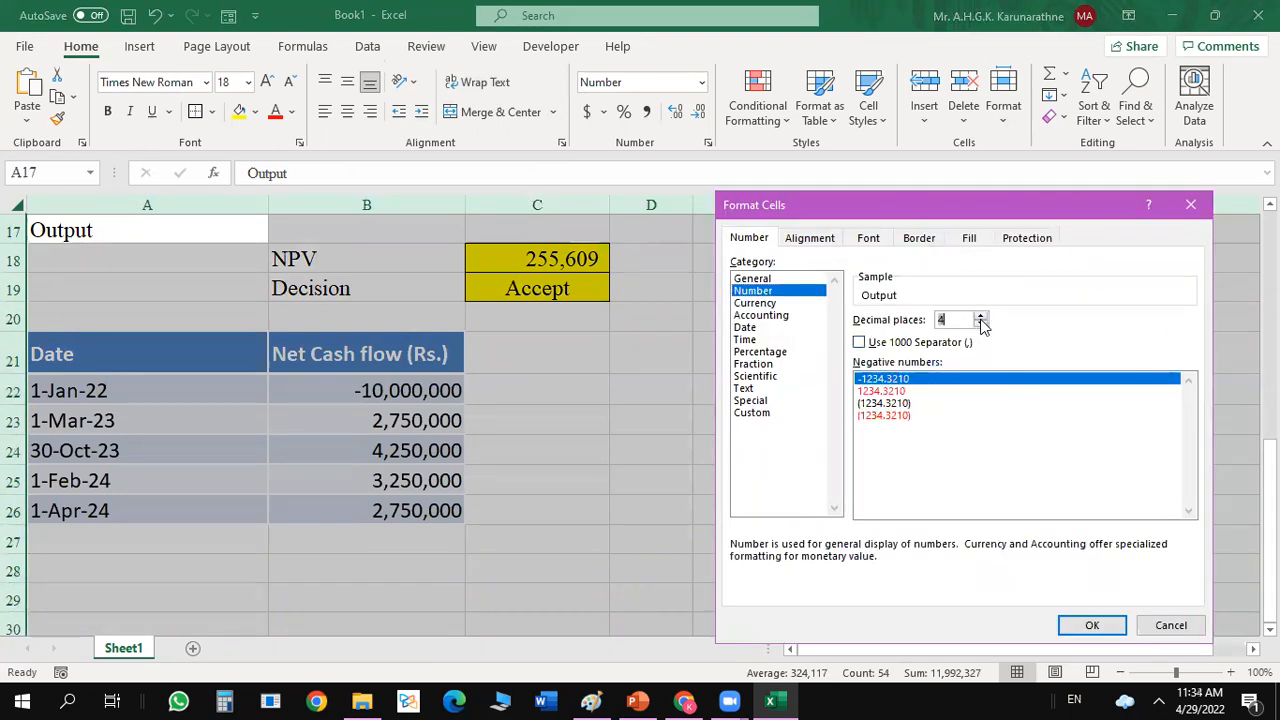
click(981, 324)
click(981, 324)
click(981, 324)
click(981, 324)
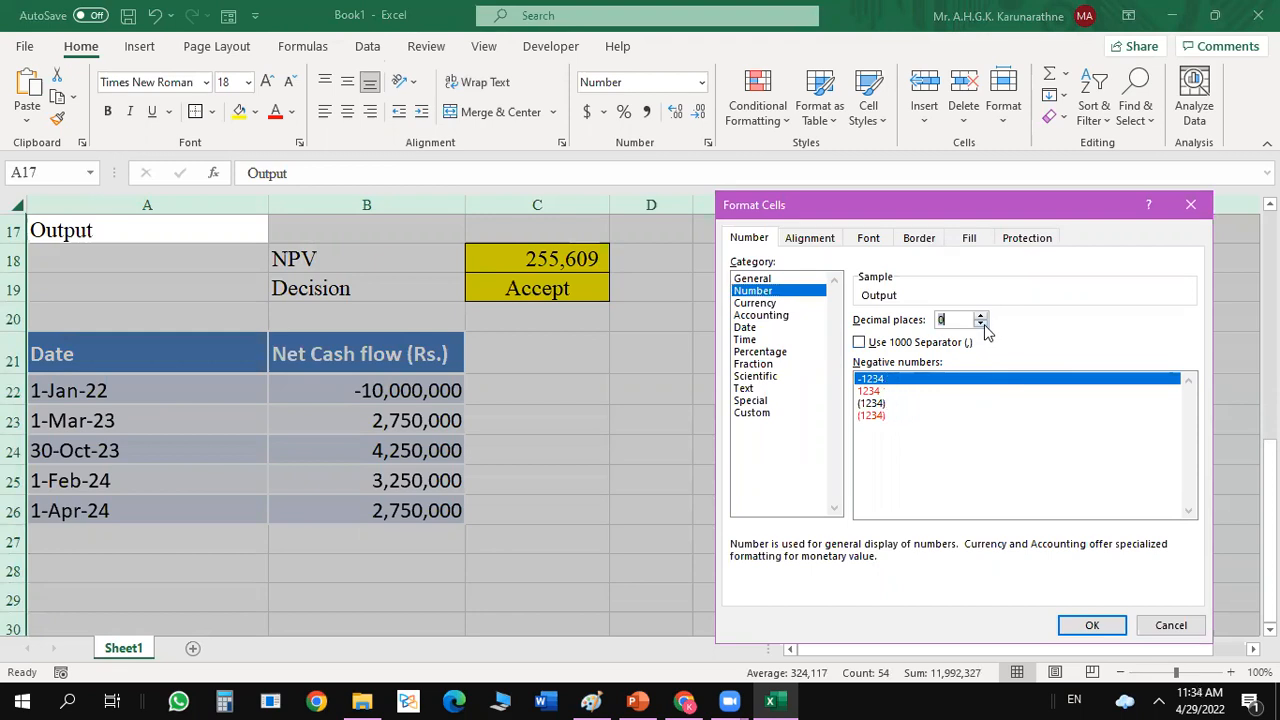
click(862, 343)
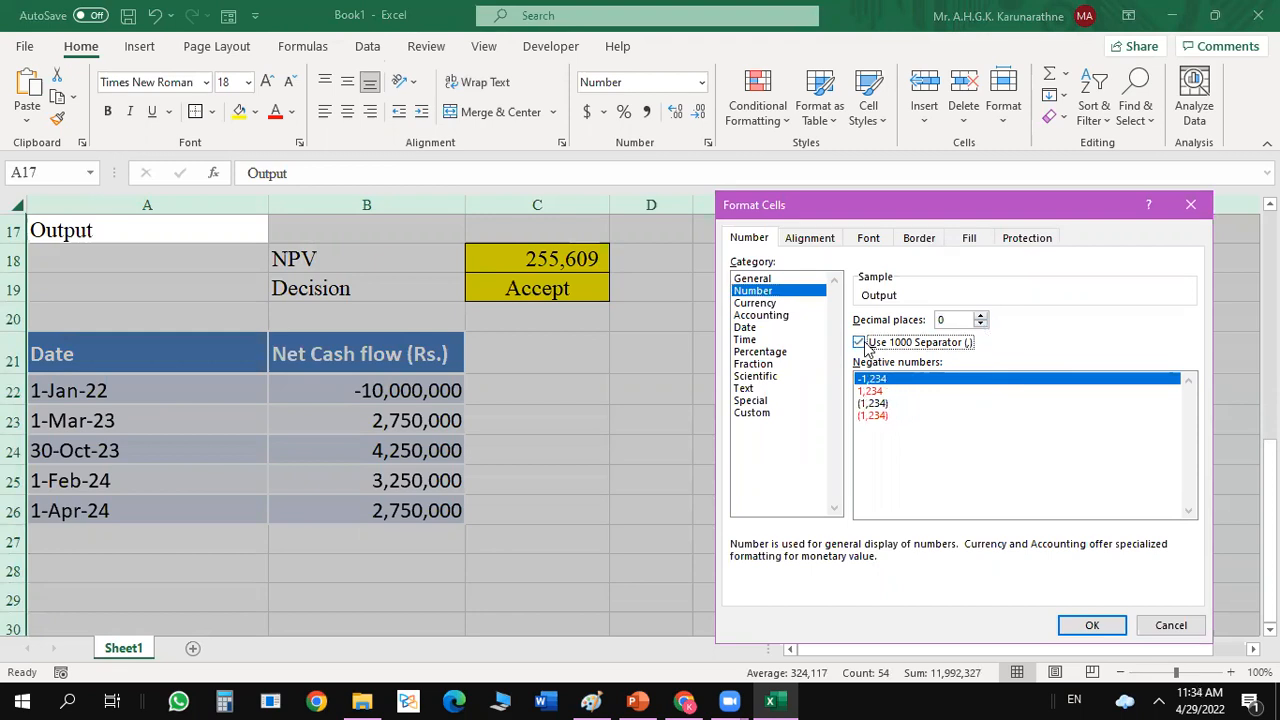
double_click(886, 404)
click(709, 494)
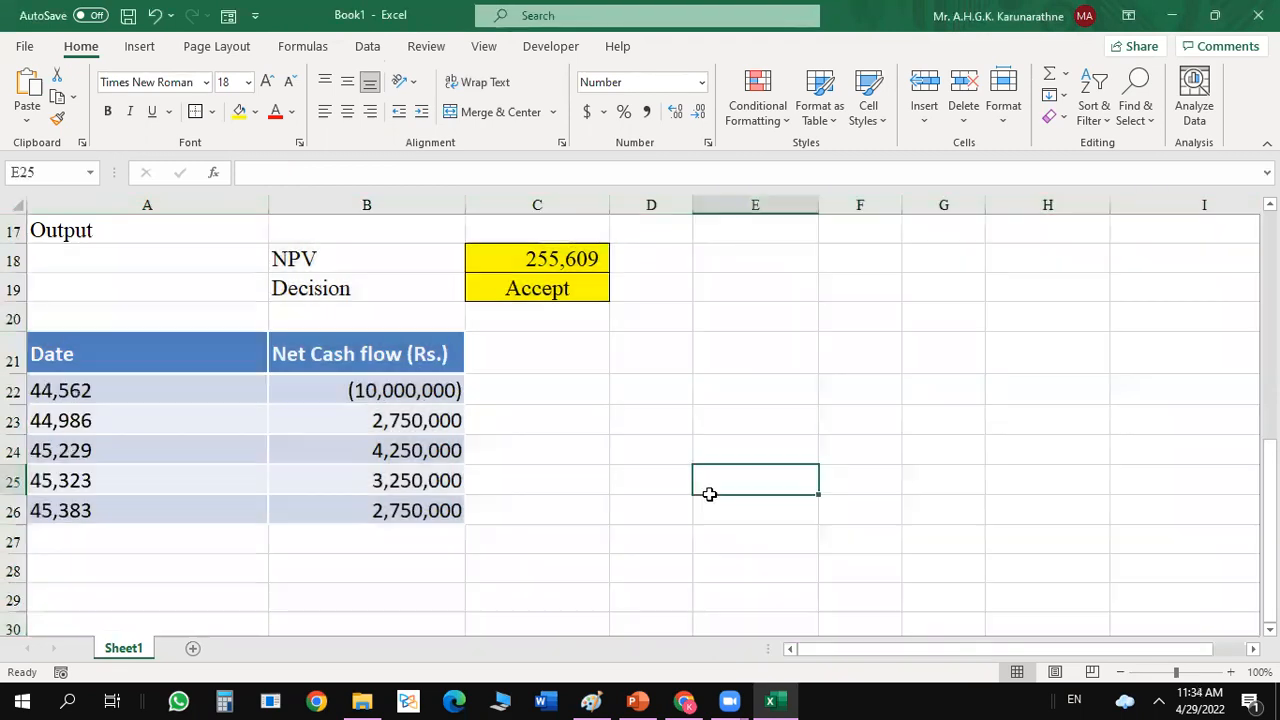
Format the dates in A22:A26 as Long Date.
click(488, 522)
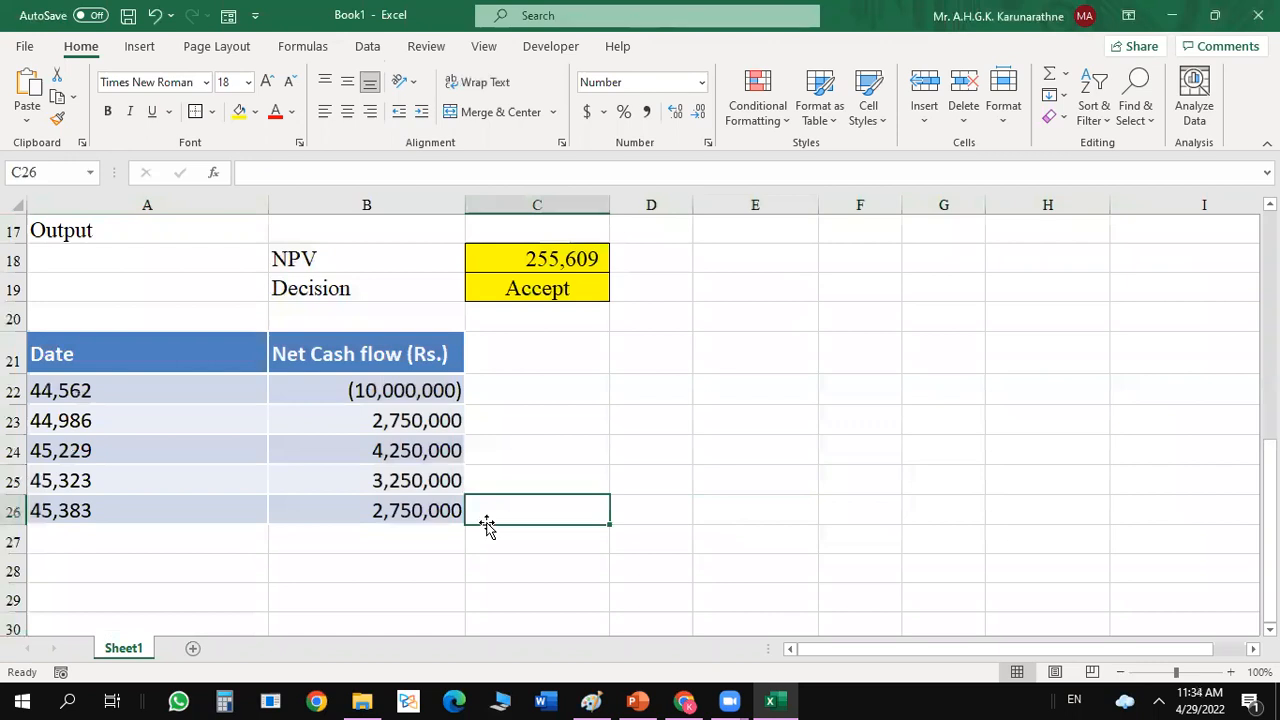
click(120, 390)
drag(120, 390, 109, 505)
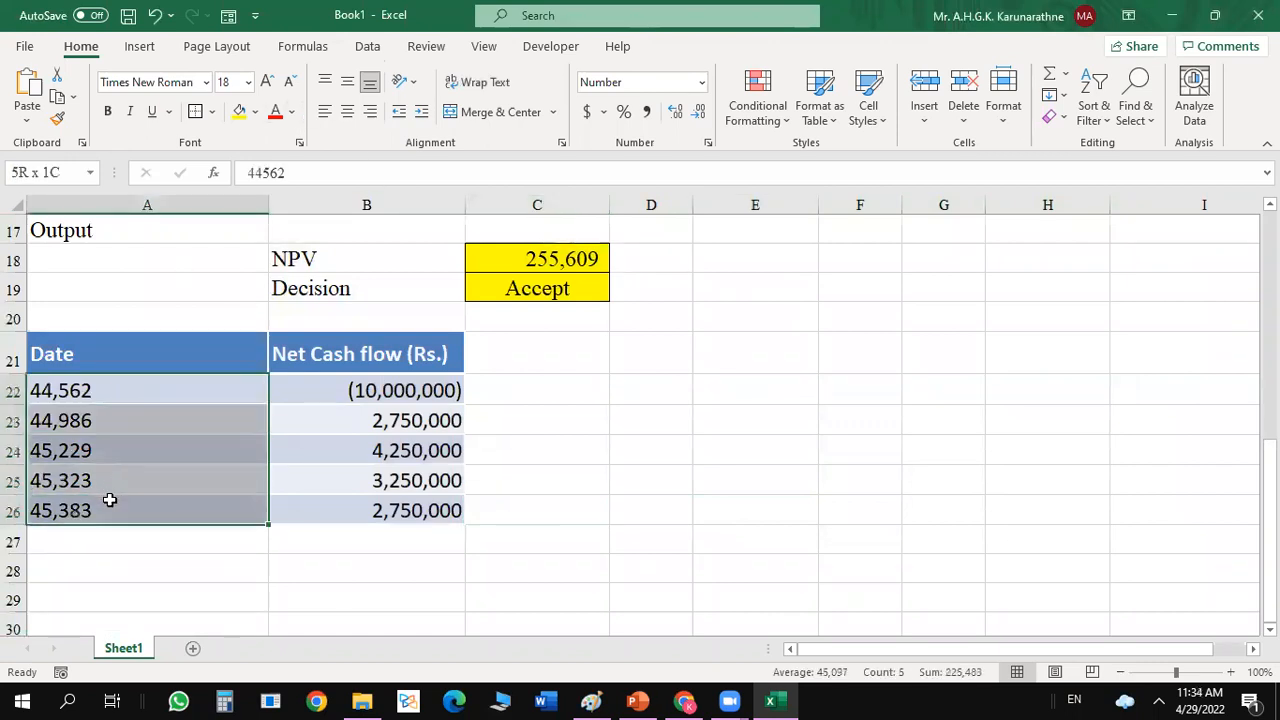
click(701, 83)
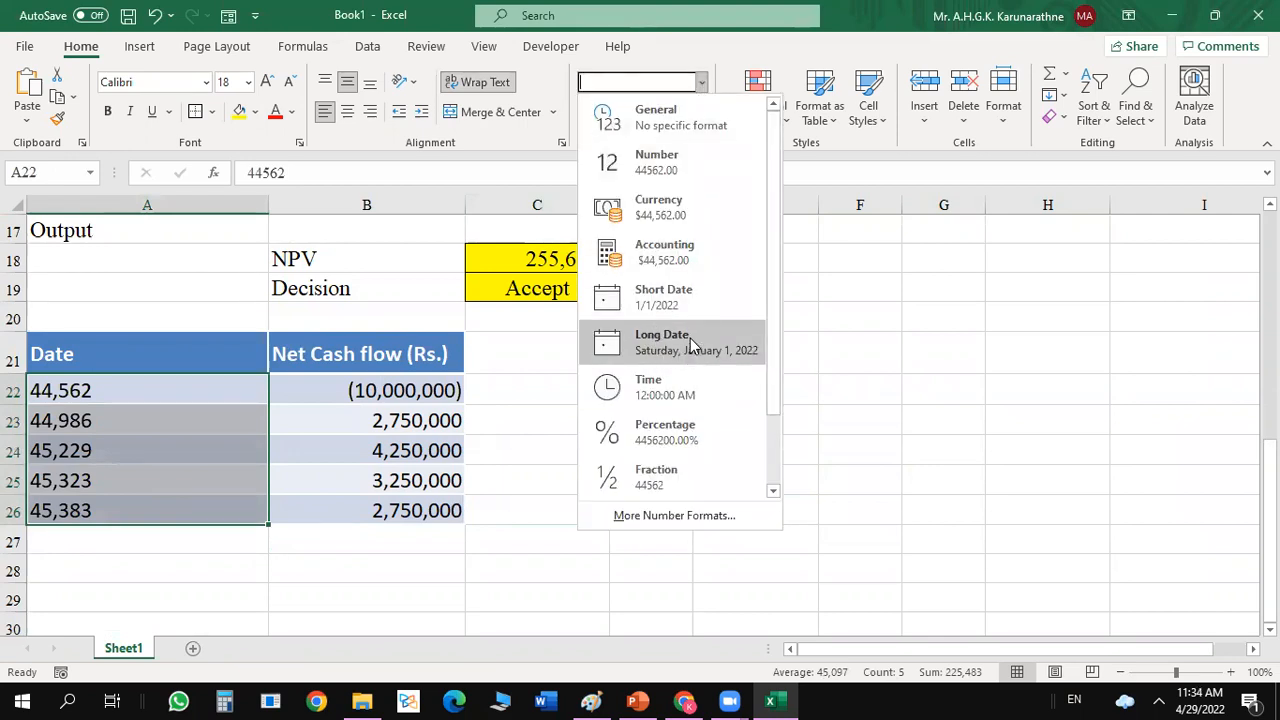
click(688, 342)
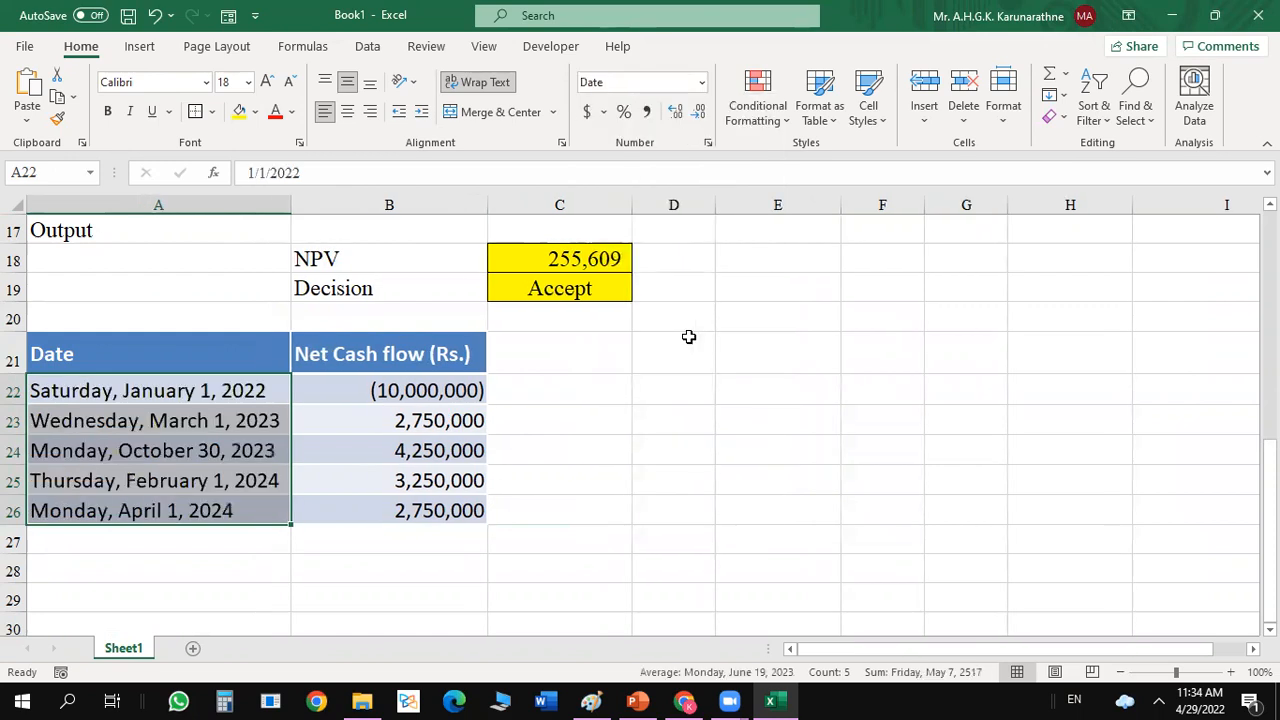
Undo the Long Date format and the sheet-wide number format.
click(155, 16)
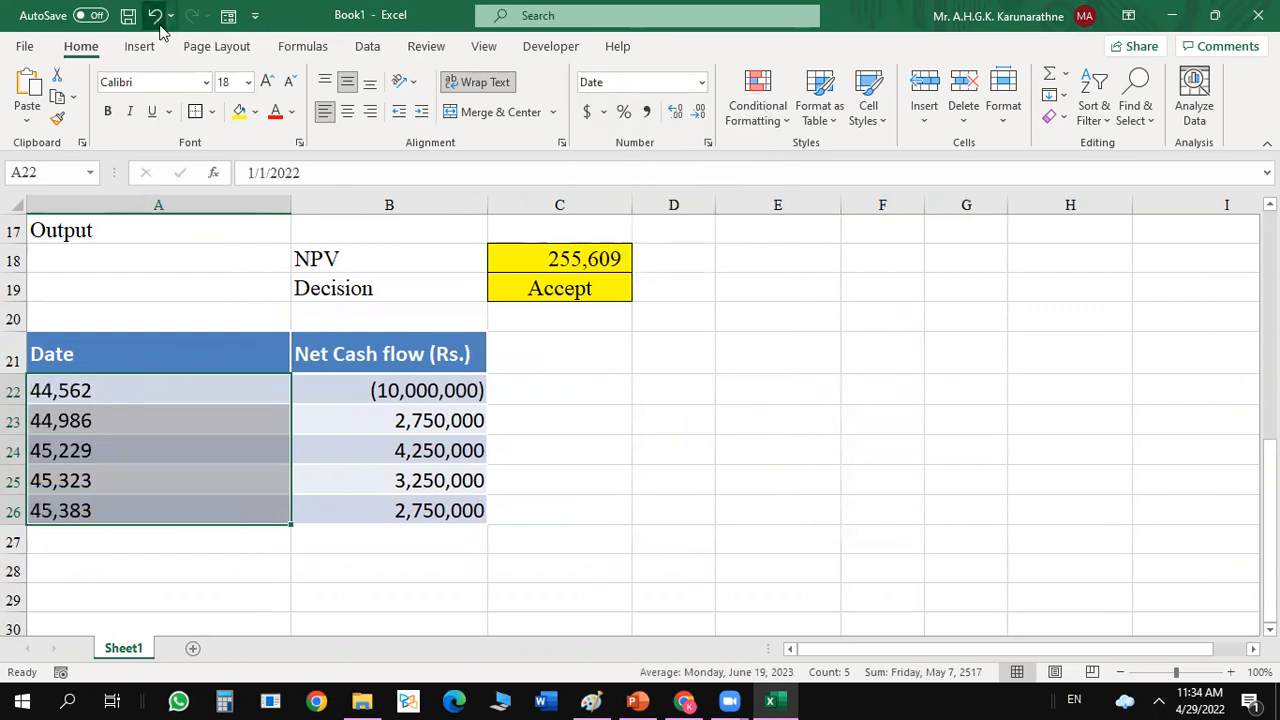
click(155, 16)
click(566, 343)
drag(366, 391, 354, 503)
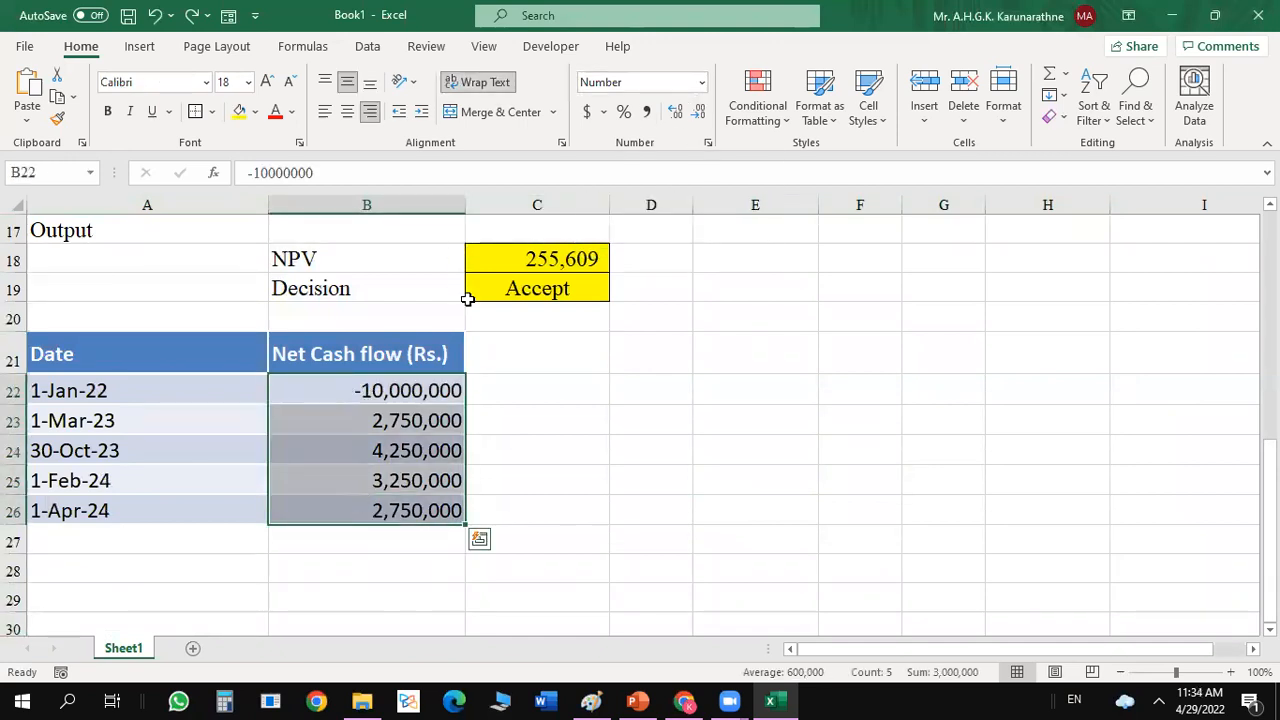
key(ctrl+grave)
key(ctrl+1)
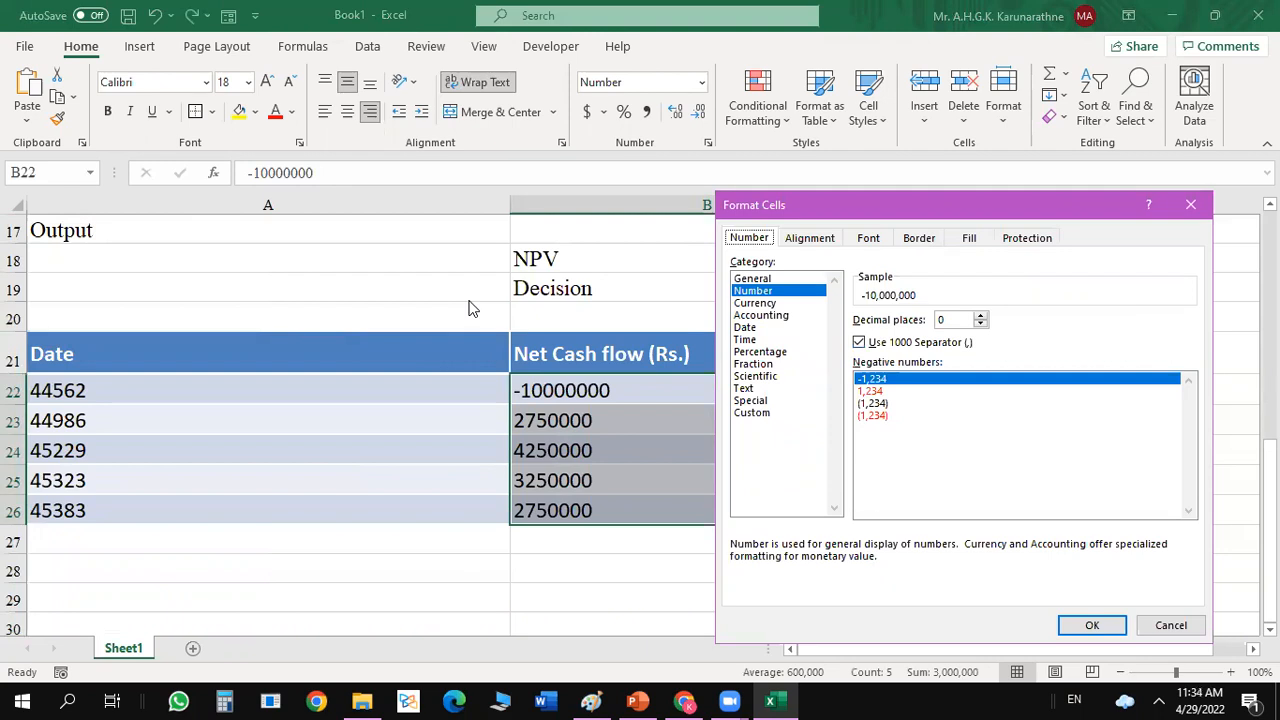
click(1175, 625)
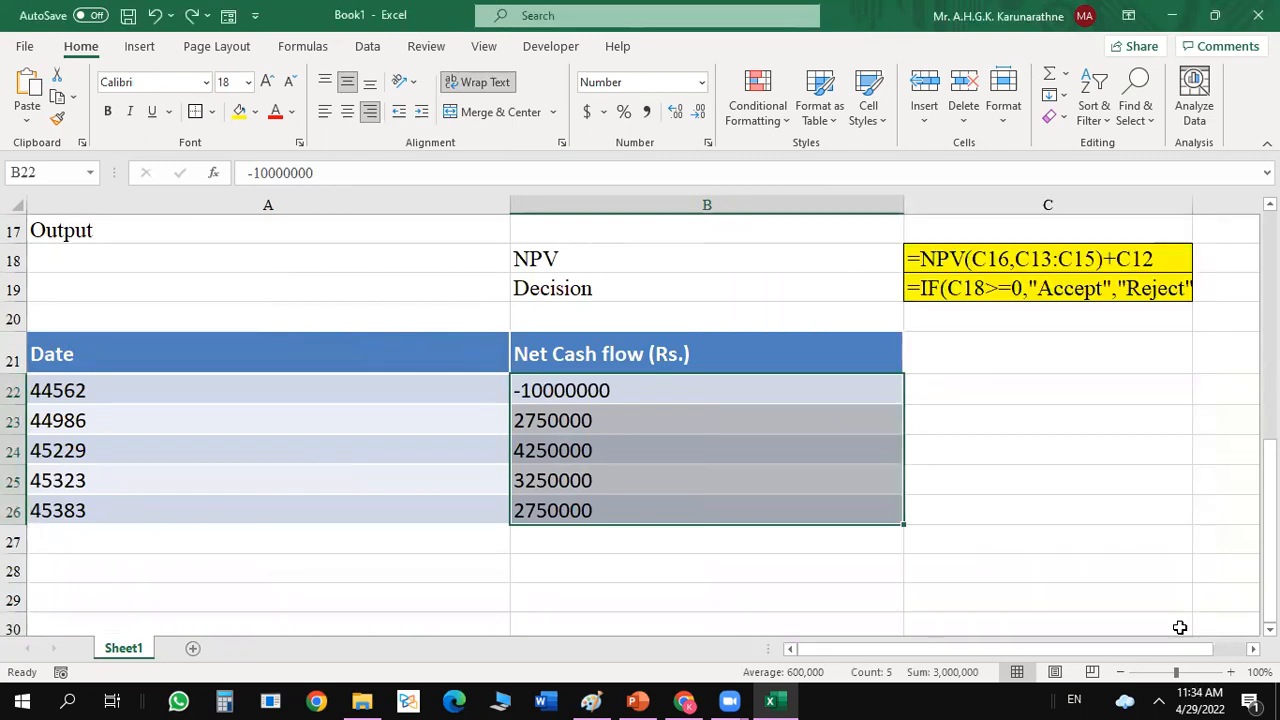
Undo the cash flow alignment, the widening of column B and the table's move to A21.
key(ctrl+z)
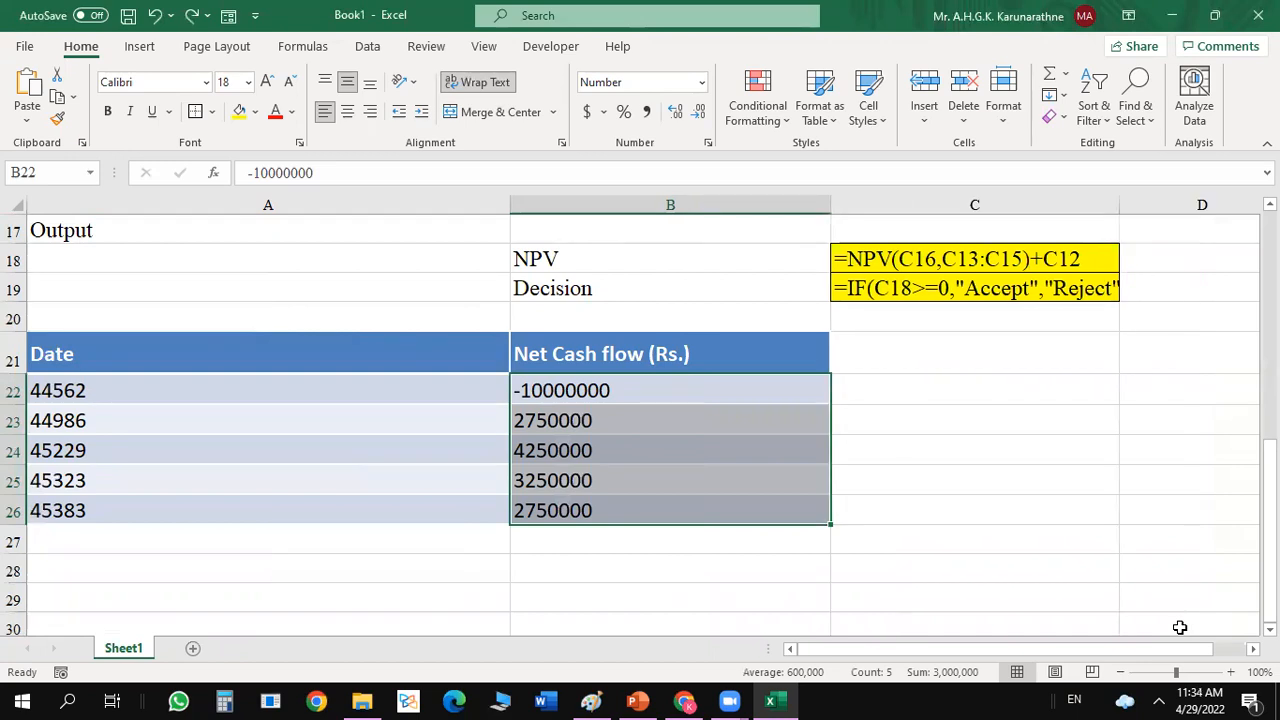
key(ctrl+z)
key(ctrl+z)
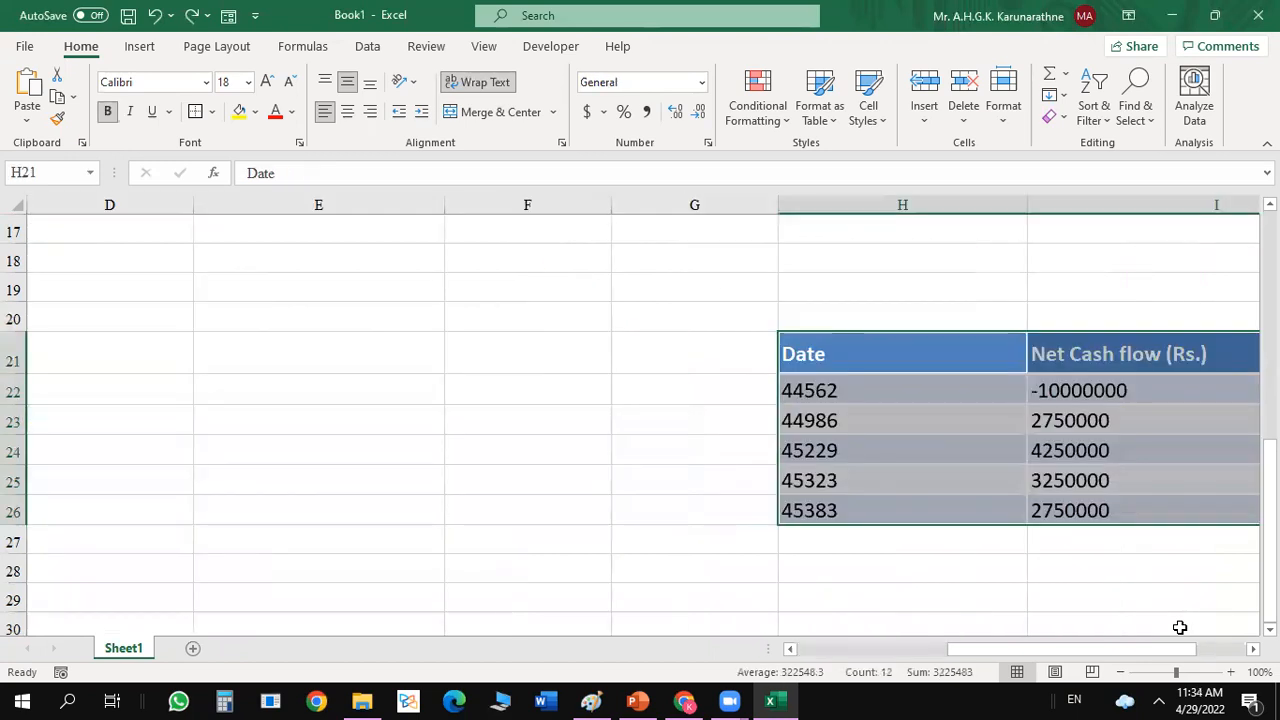
click(609, 440)
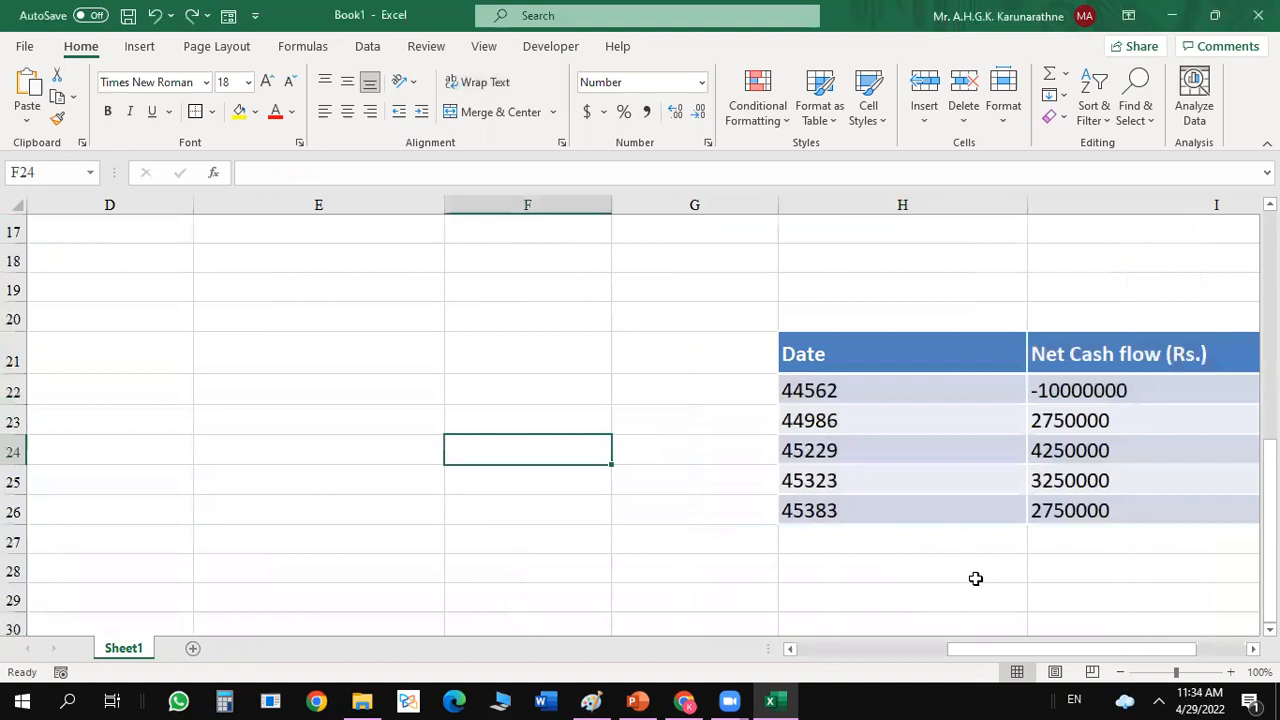
click(893, 650)
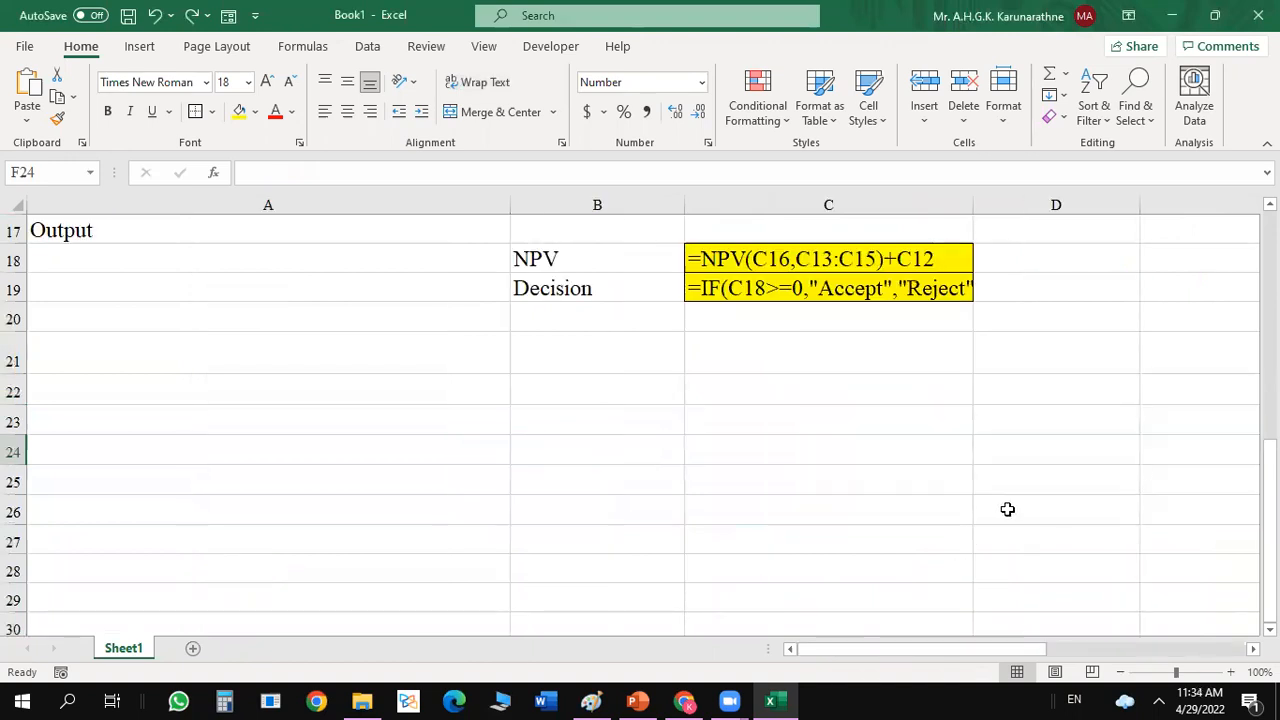
key(ctrl+z)
click(771, 308)
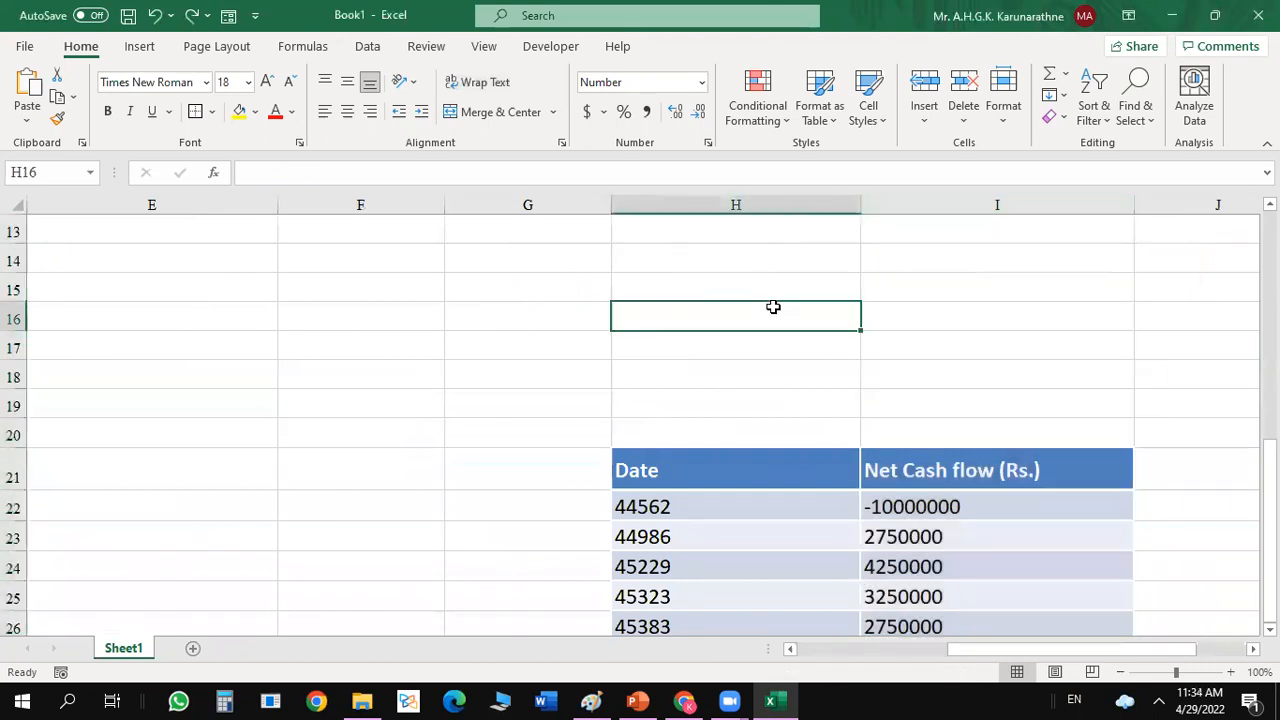
drag(1270, 510, 1216, 203)
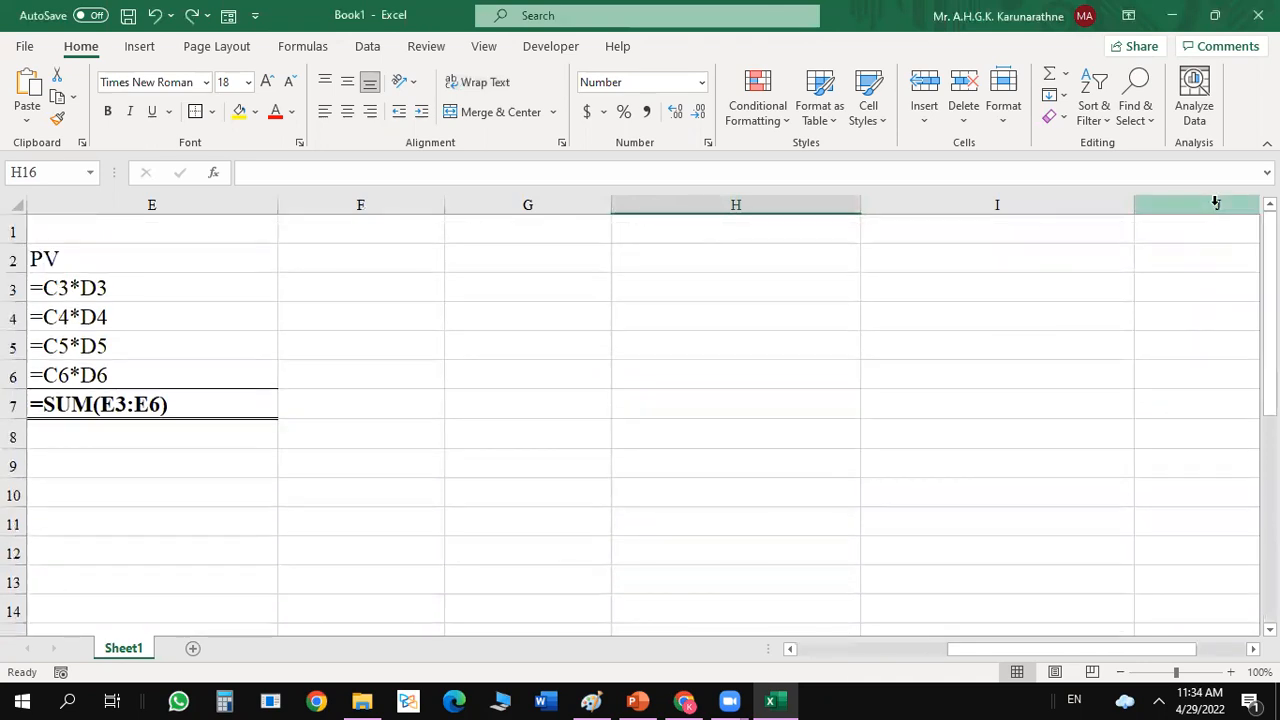
Redo the table's move to A21, the column B widening, the cash flow alignment and the sheet-wide number format, leaving out Long Date.
click(194, 16)
click(194, 16)
click(194, 16)
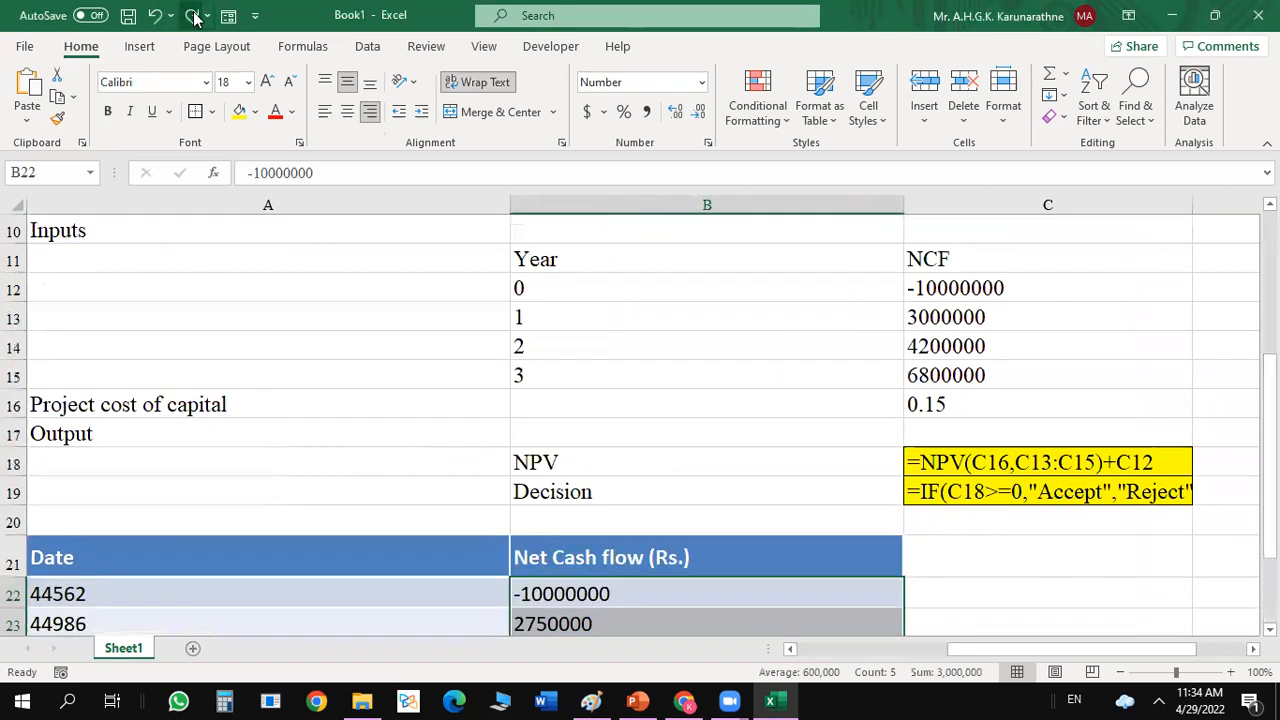
click(194, 16)
click(194, 16)
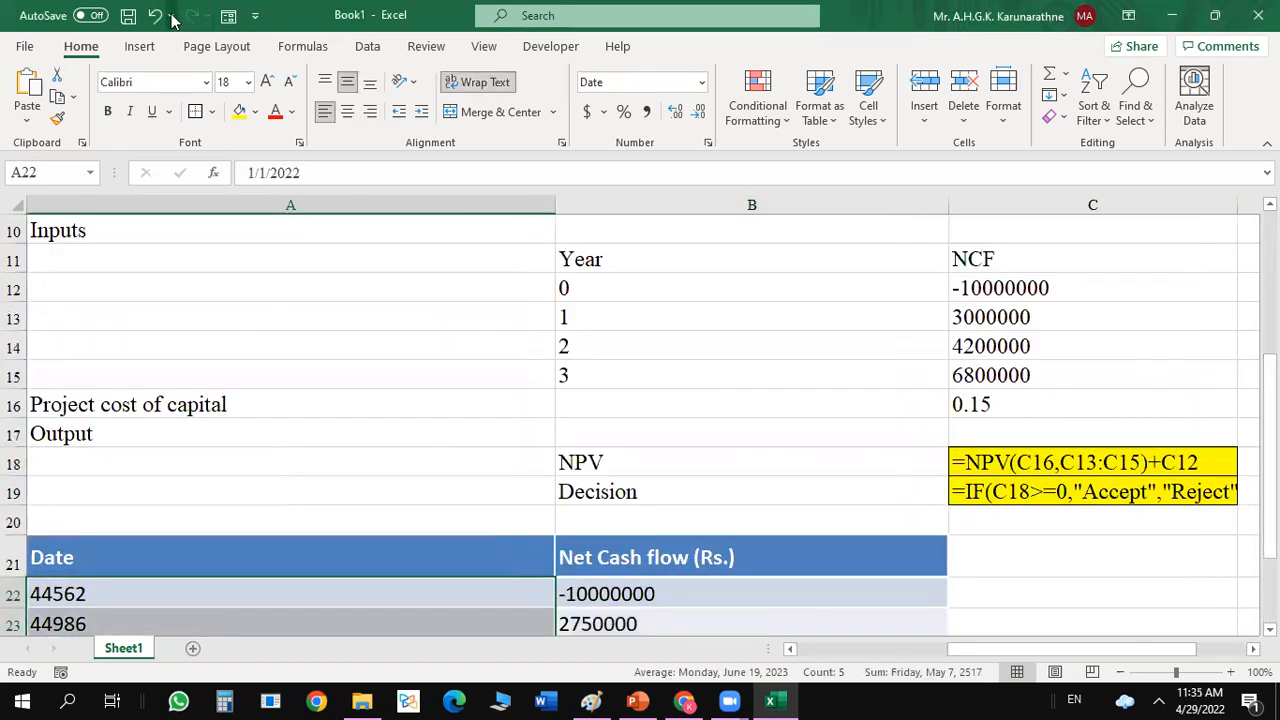
click(157, 16)
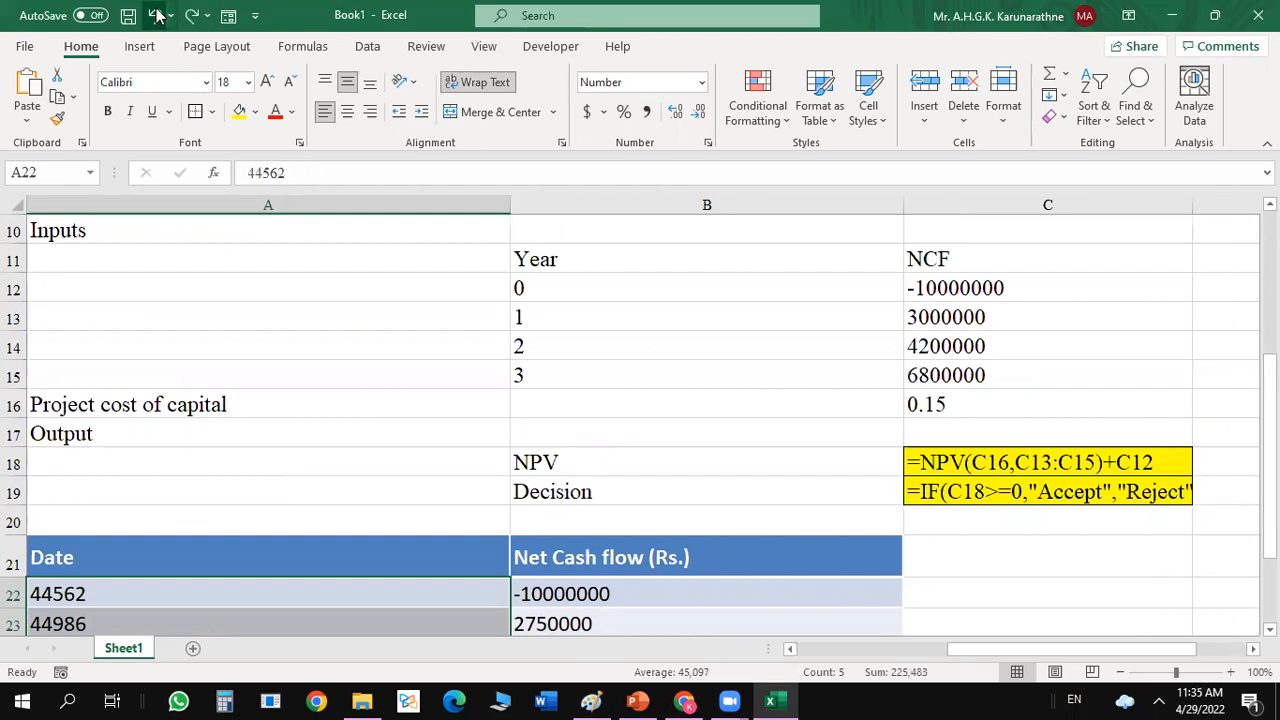
Narrow column A of Sheet1 by about a quarter of its width.
click(1084, 357)
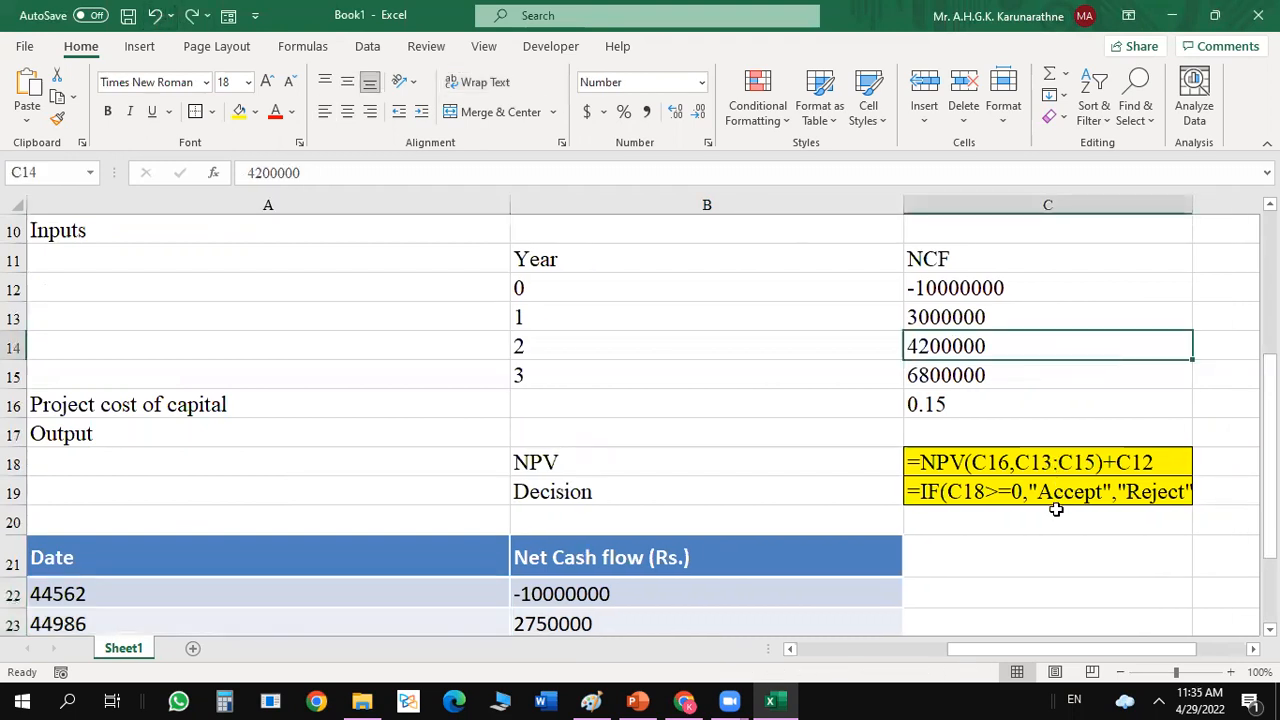
click(1030, 549)
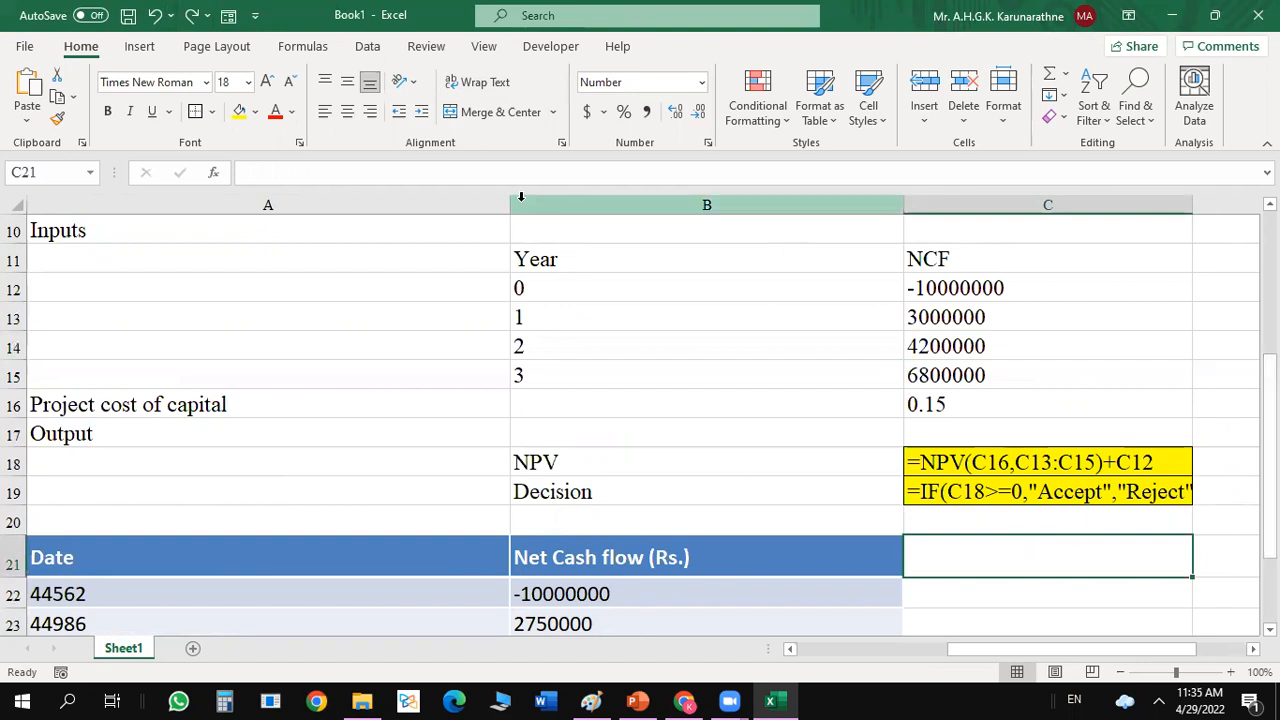
drag(510, 200, 389, 210)
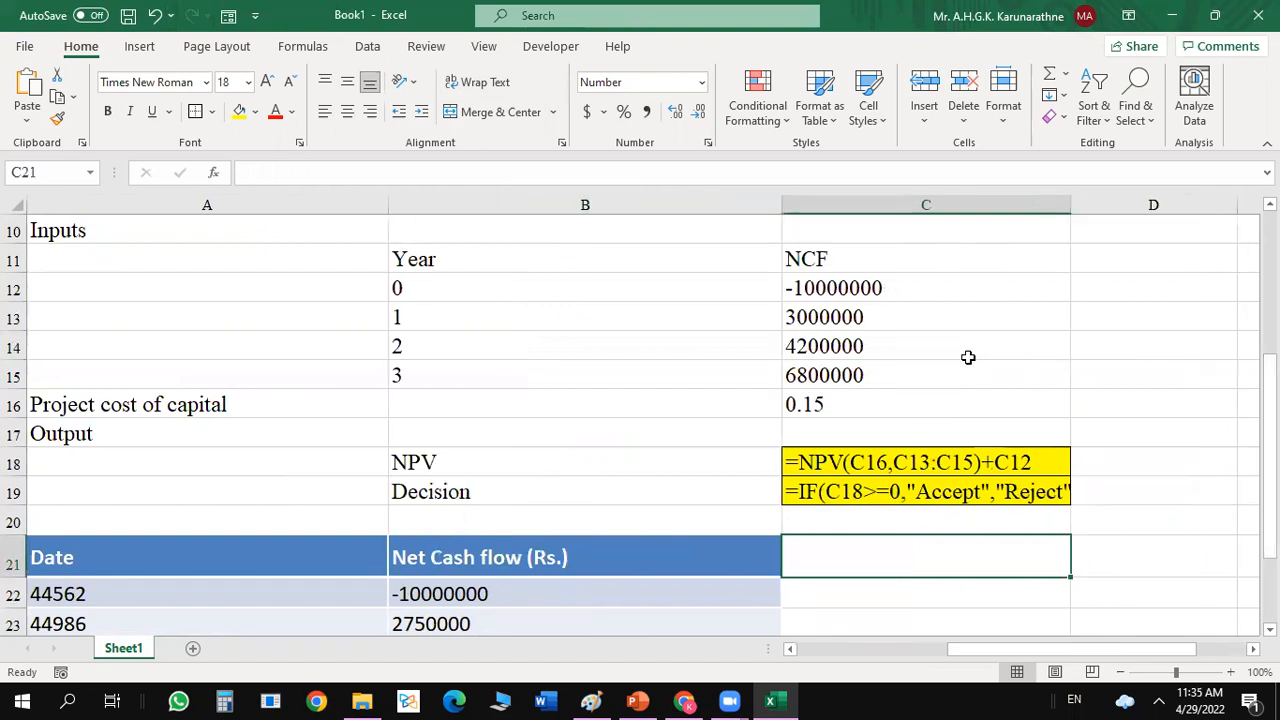
Add a new worksheet with font size 18 and wider columns across the whole sheet.
click(191, 649)
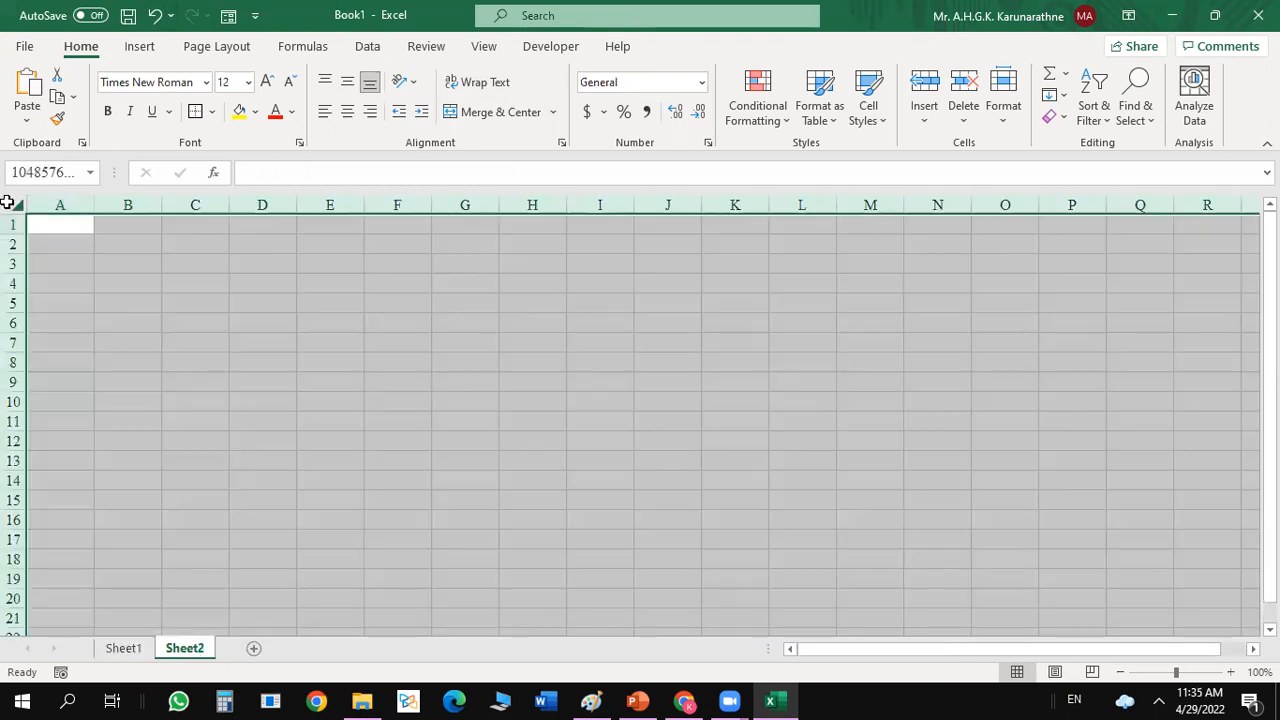
click(10, 204)
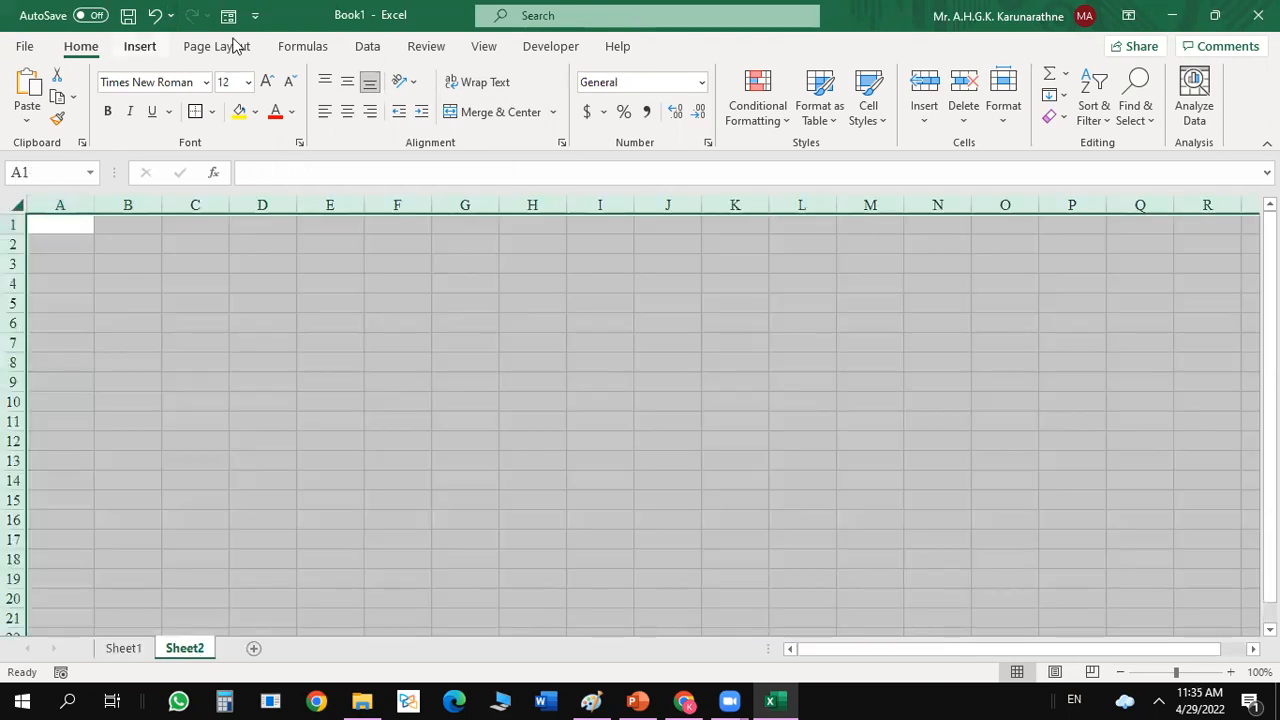
click(168, 82)
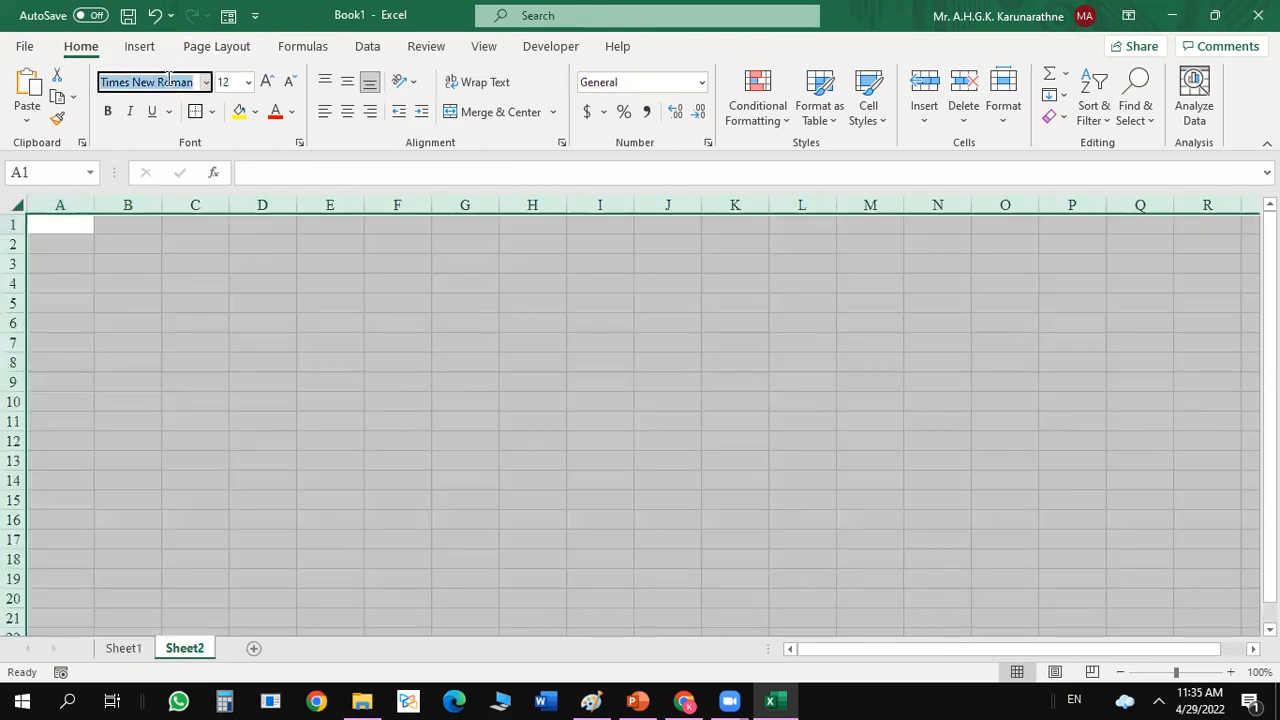
click(248, 82)
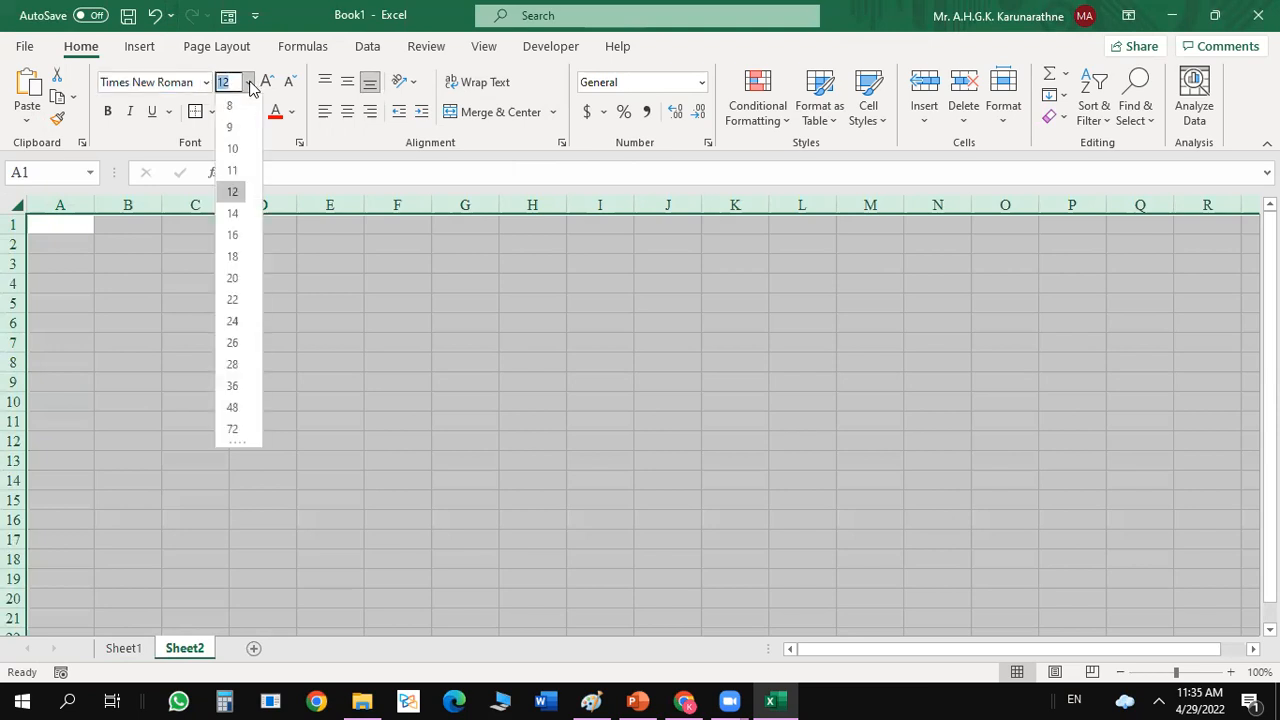
click(233, 257)
drag(94, 204, 153, 204)
click(346, 330)
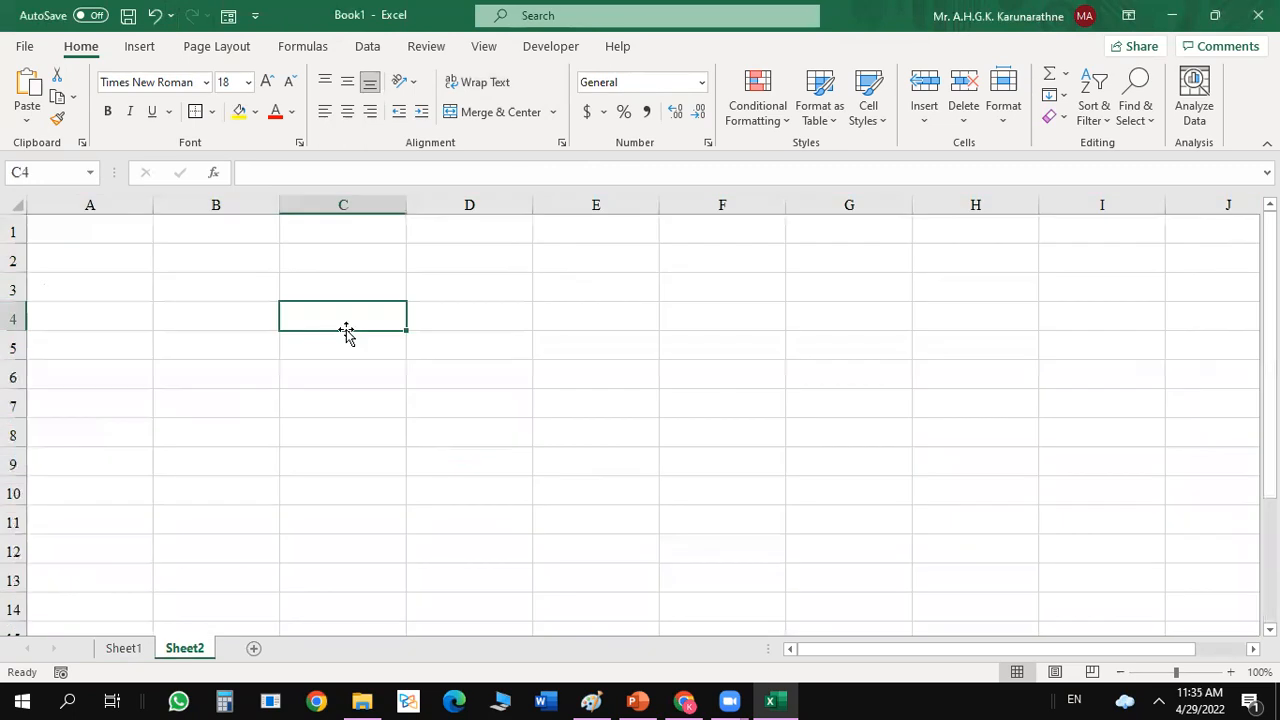
Try to paste the cash flow table at A1 of the new sheet.
click(112, 233)
key(ctrl+v)
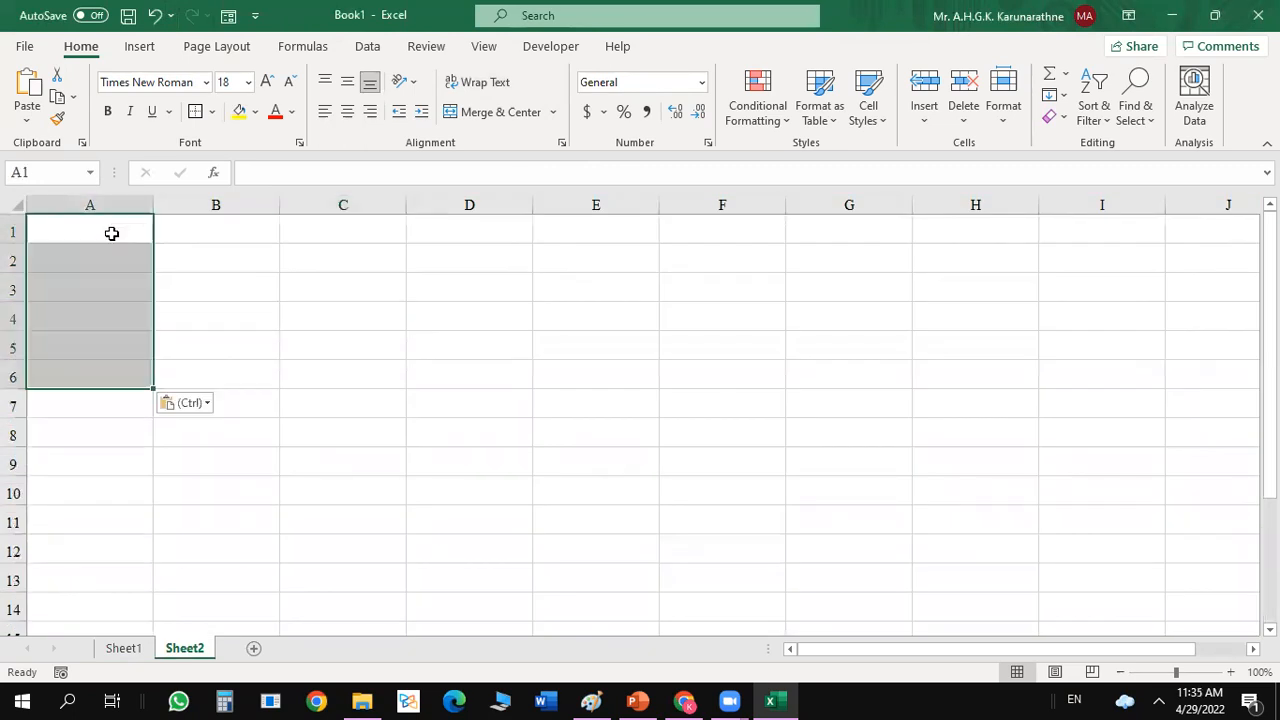
click(145, 251)
drag(380, 349, 722, 575)
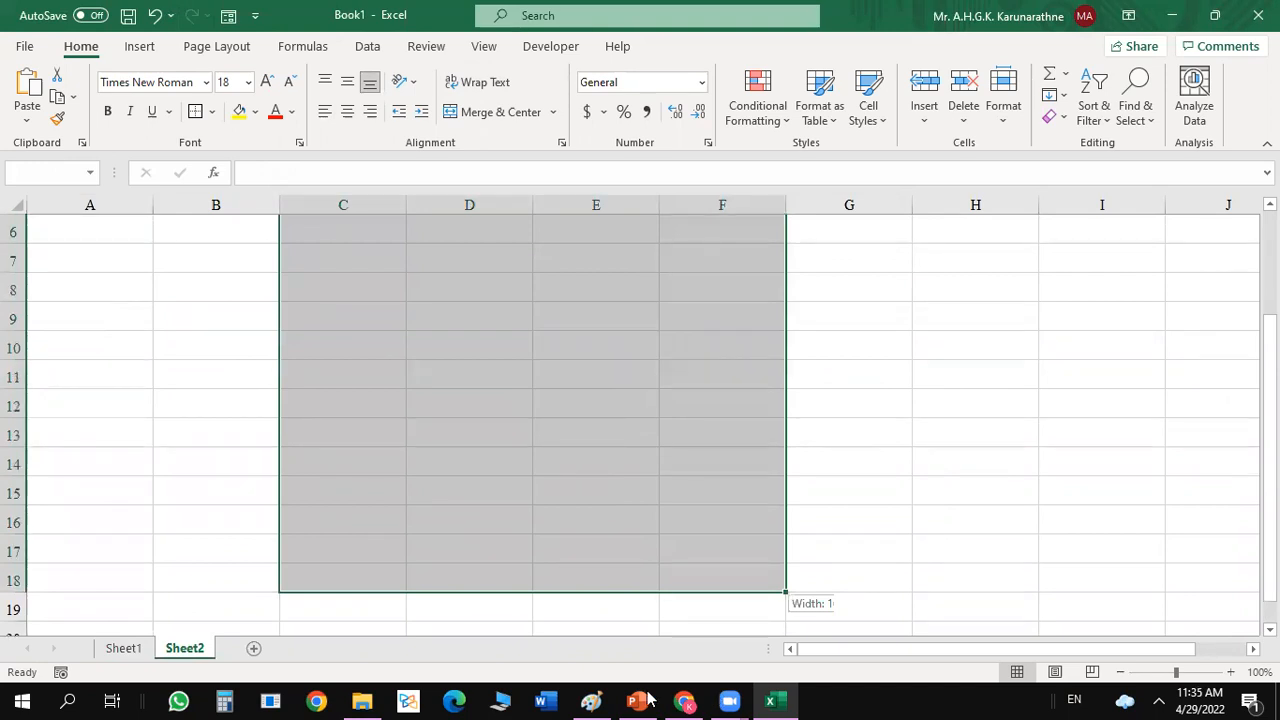
Copy the Activity 2 cash flow table from the PowerPoint slide and paste it at A2 of the new Excel sheet.
key(alt+Tab)
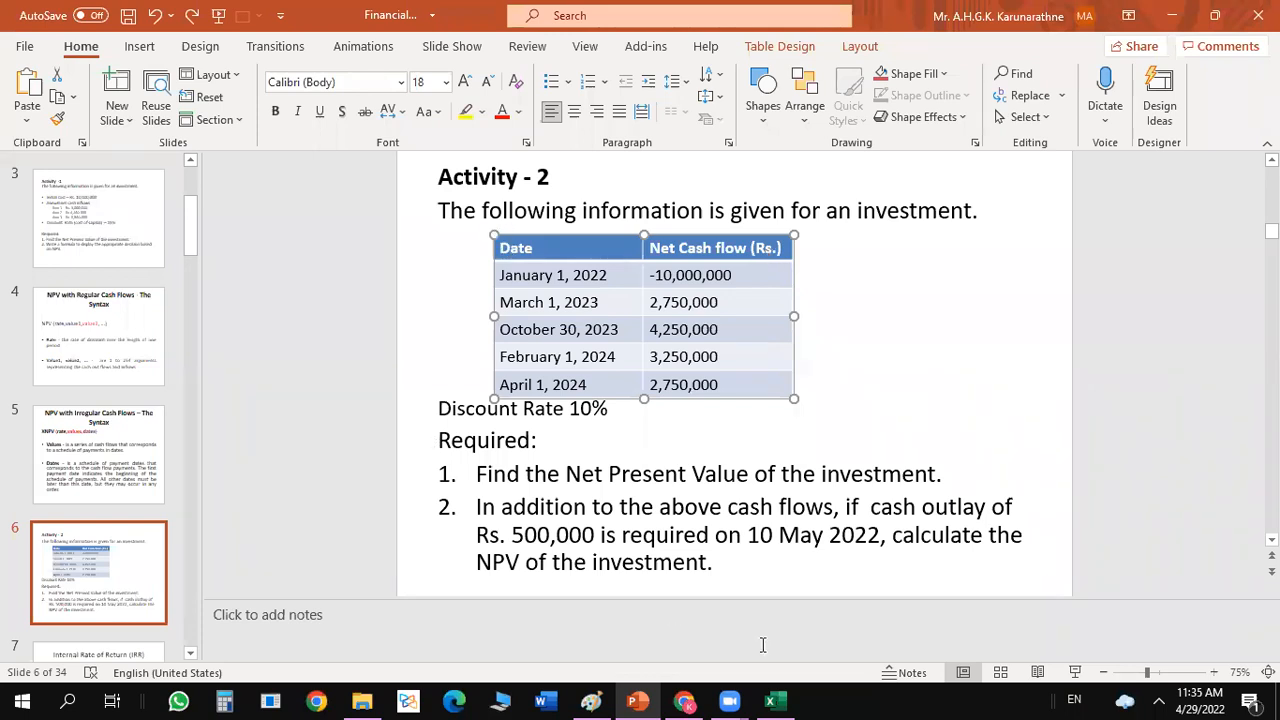
key(alt+Tab)
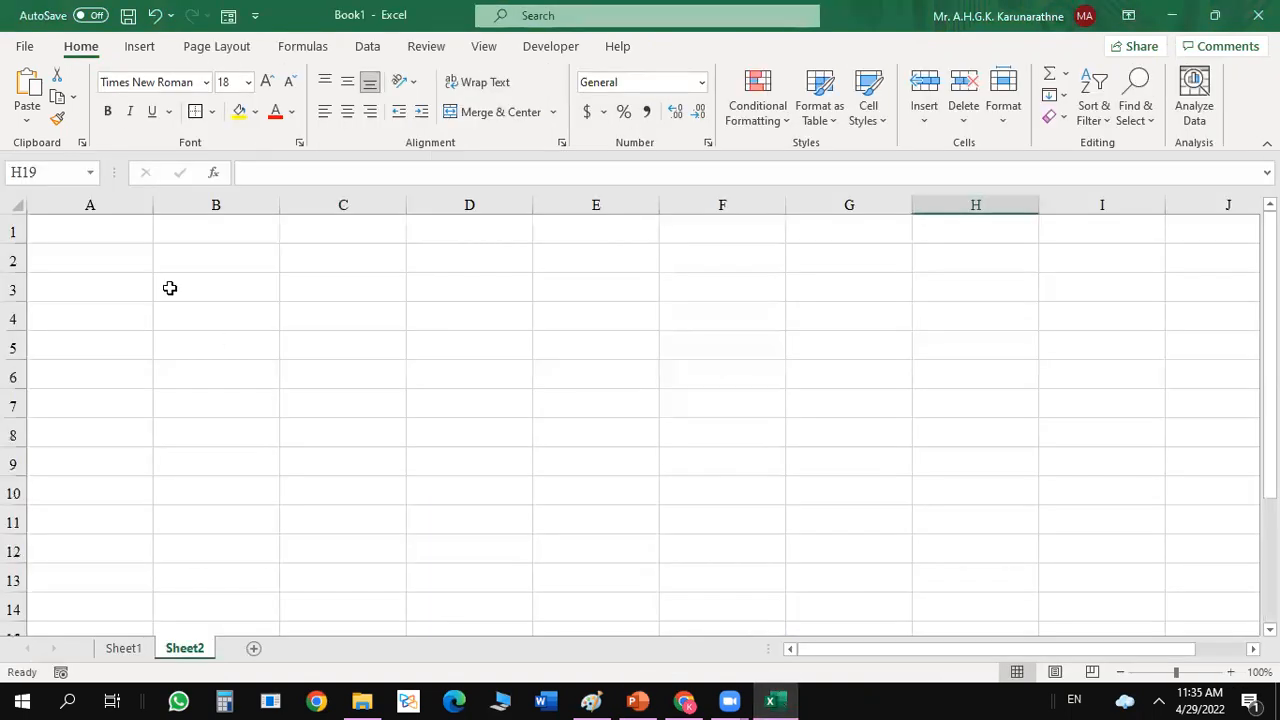
click(70, 252)
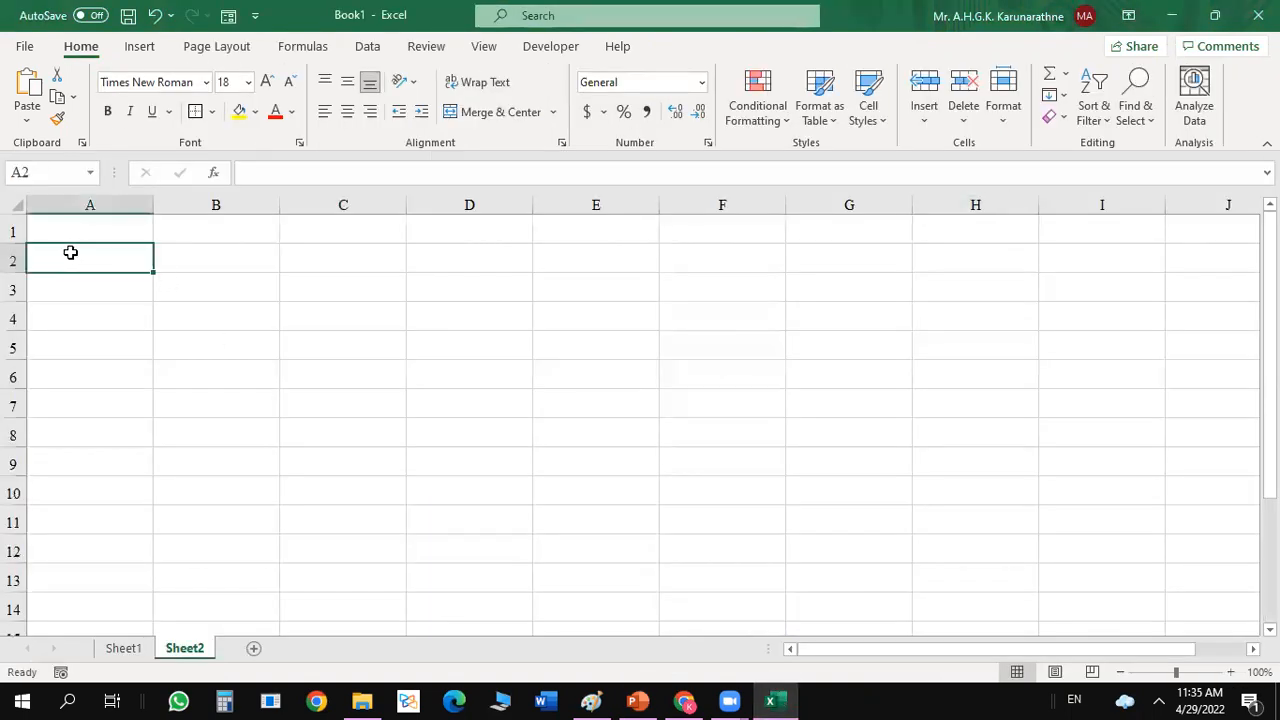
text(Date	Net Cash flow (Rs.) 1-Jan-22	-10,000,000 1-Mar-23	2,750,000 30-Oct-23	4,250,000 1-Feb-24	3,250,000 1-Apr-24	2,750,000)
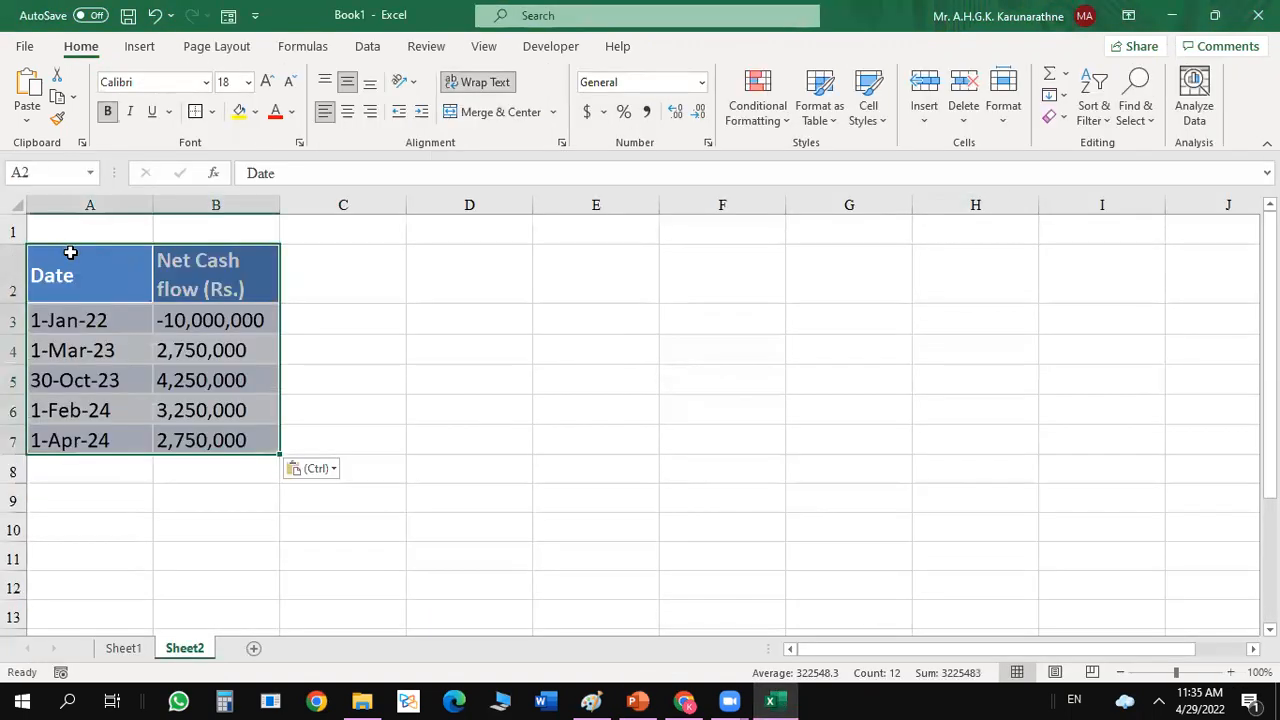
click(342, 318)
Right-align the cash flows in B3:B7 and format their negative numbers in black parentheses.
drag(247, 318, 215, 436)
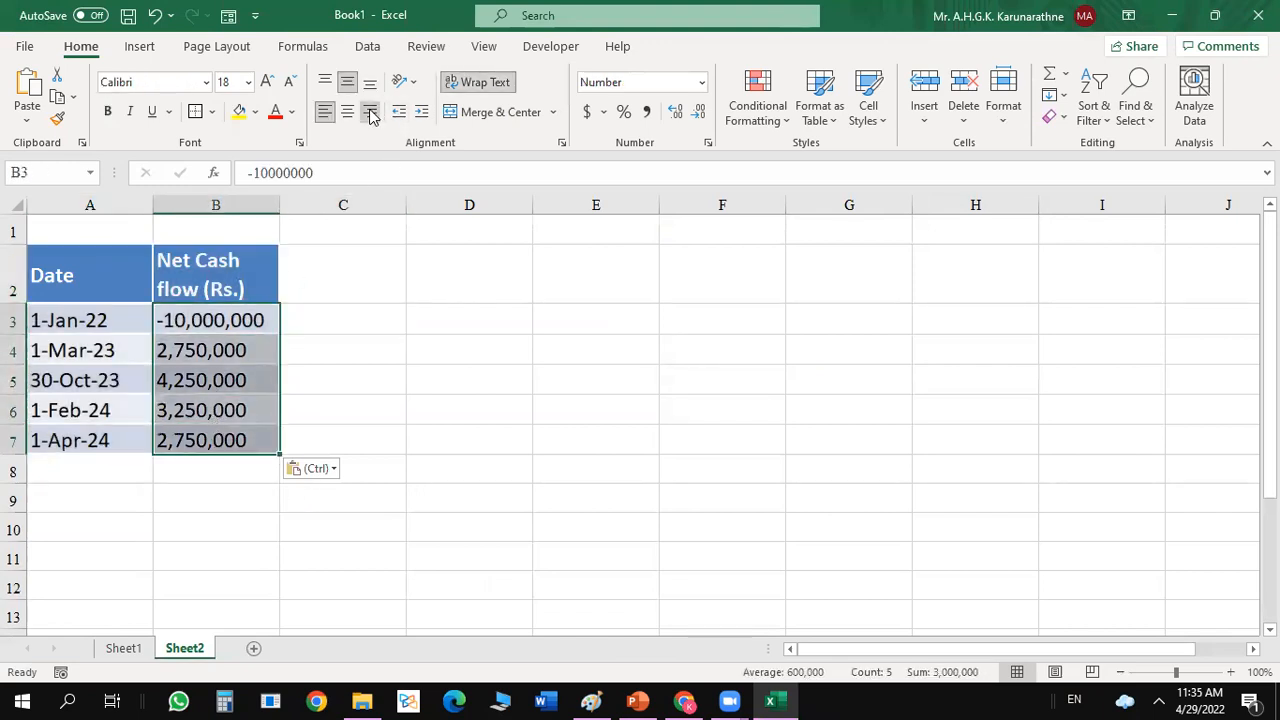
click(370, 113)
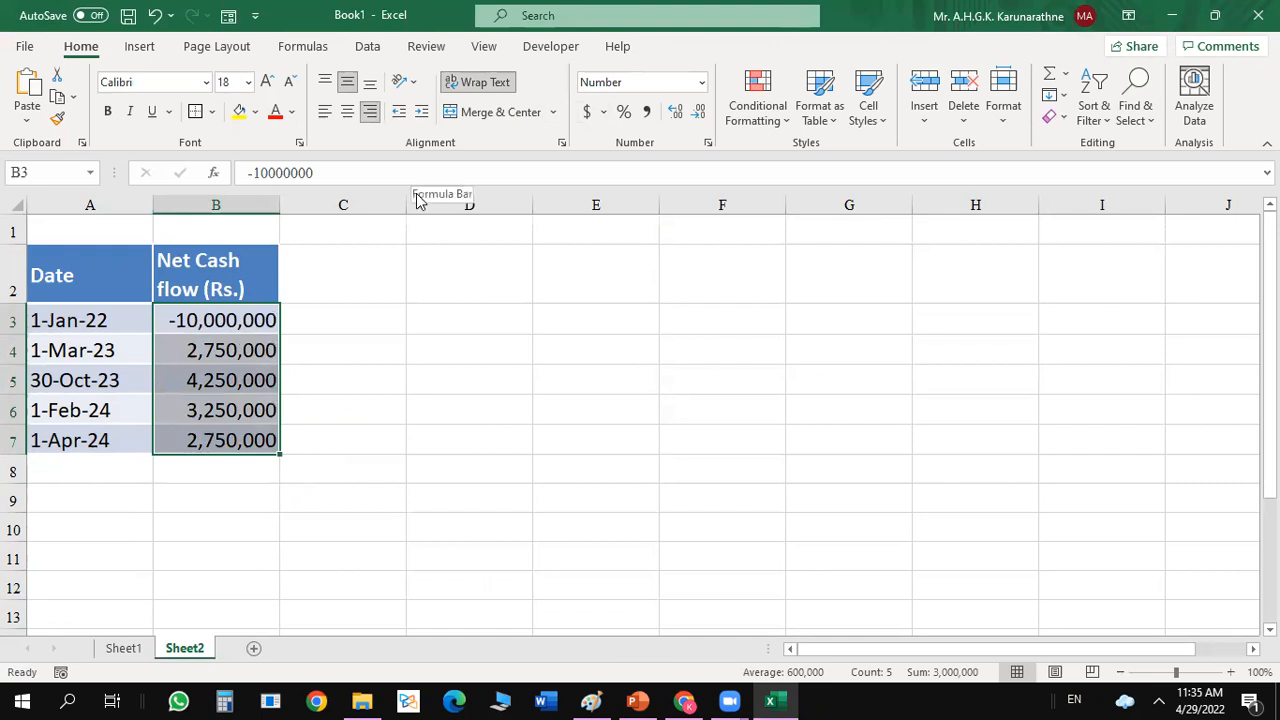
key(ctrl+1)
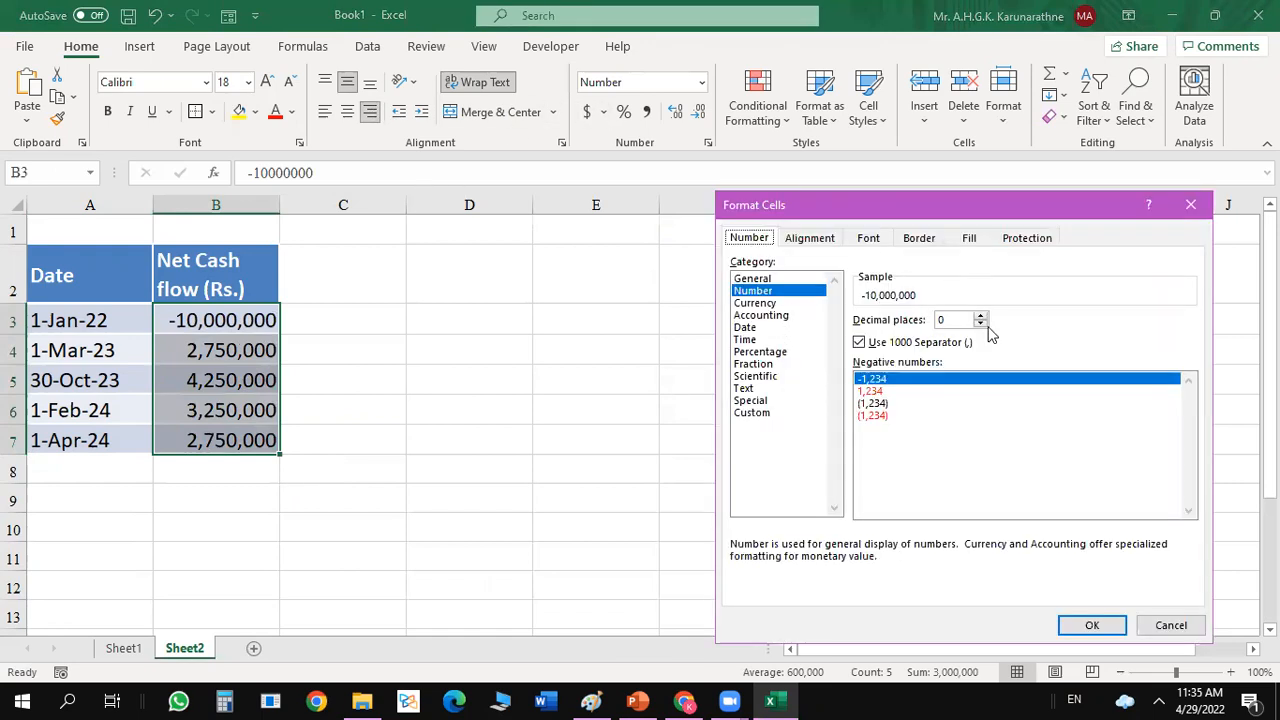
click(872, 403)
key(Return)
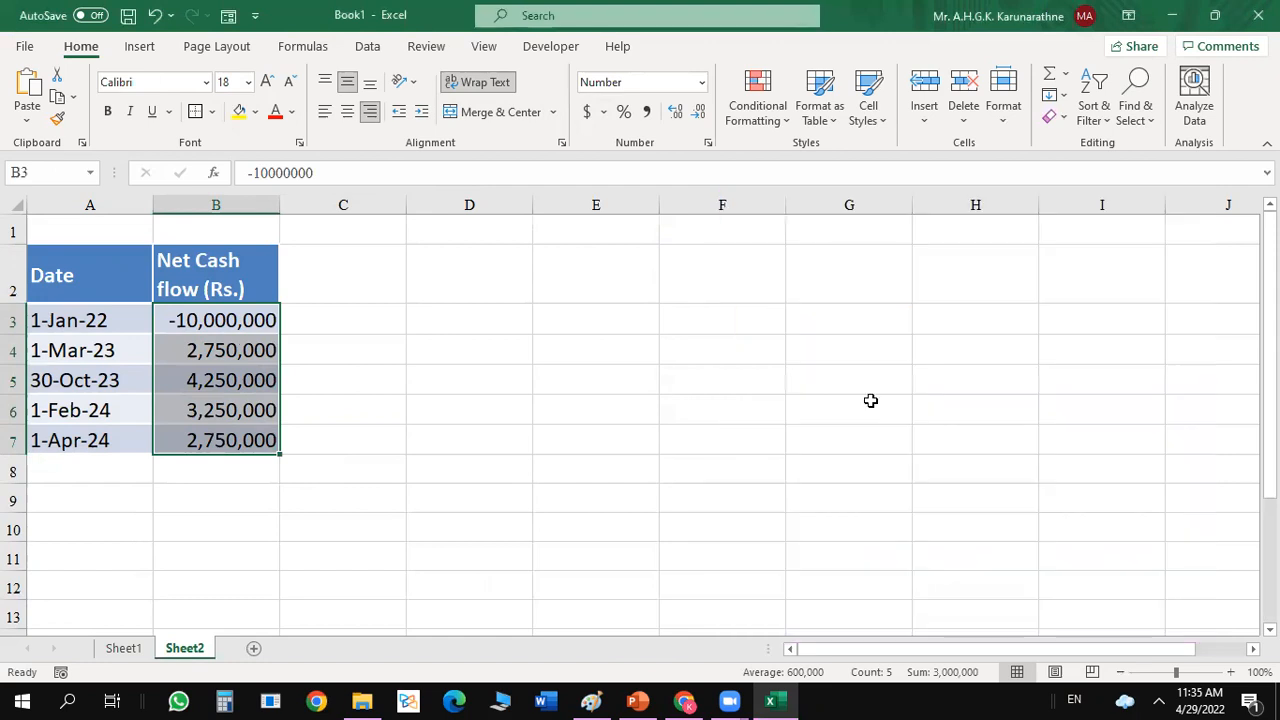
click(559, 383)
click(271, 489)
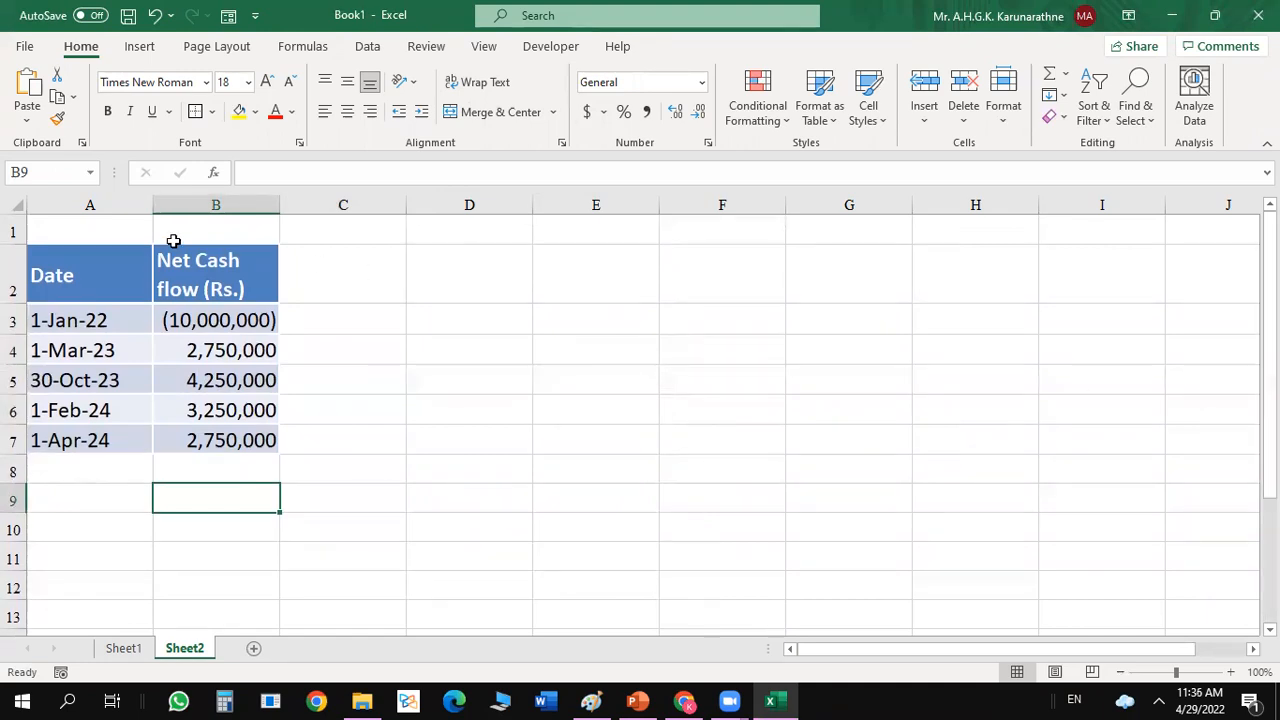
Enter the label "Cost of capital" in A1 above the cash flow table.
click(117, 230)
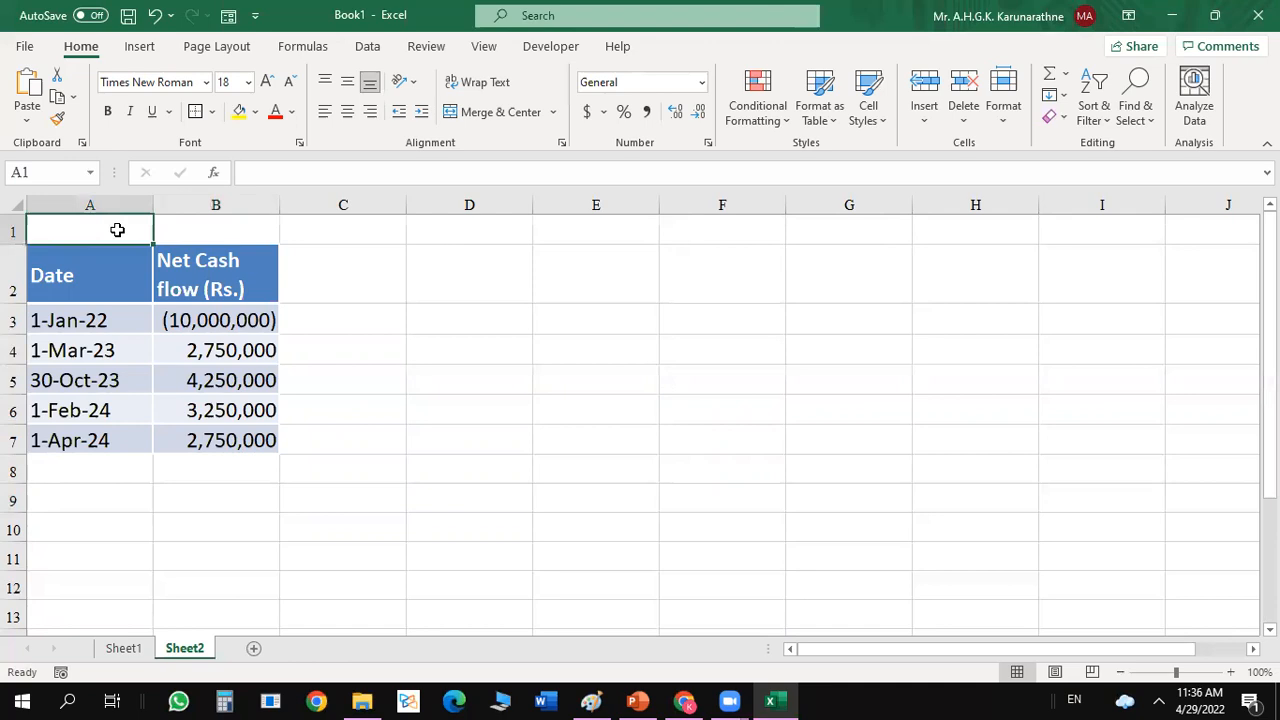
text(Cosat)
key(BackSpace)
text(t of capital)
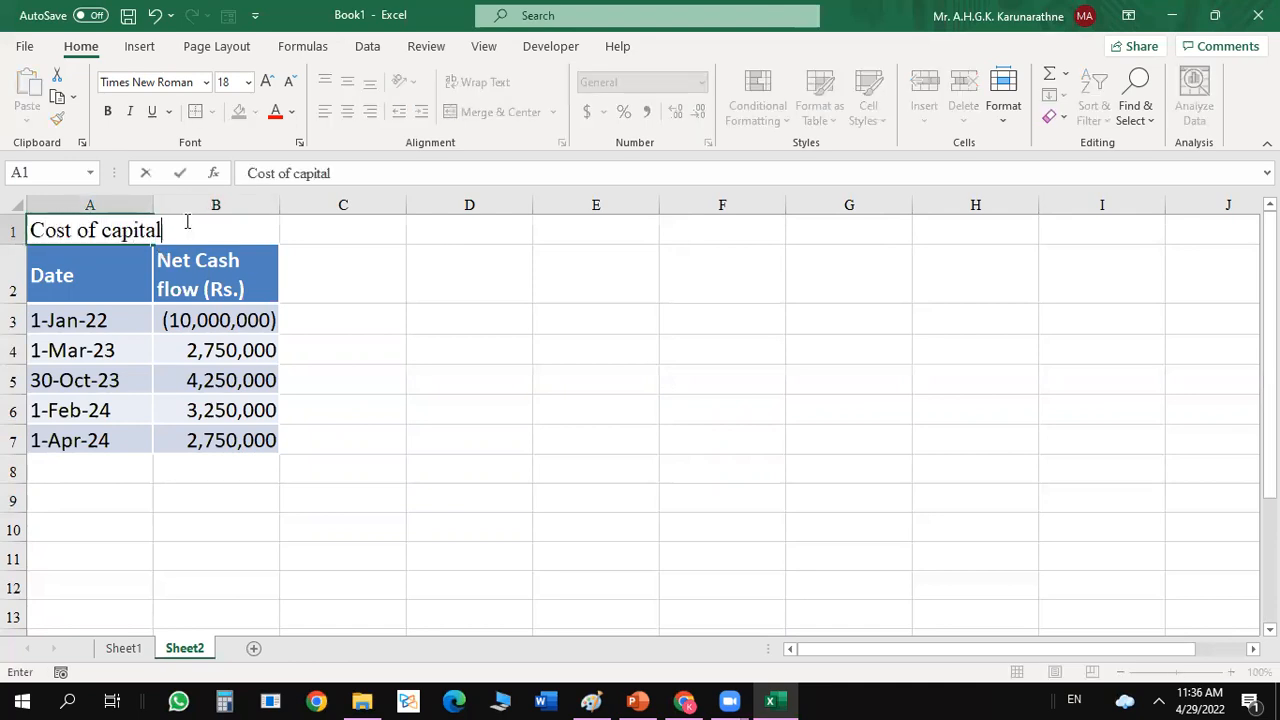
key(Return)
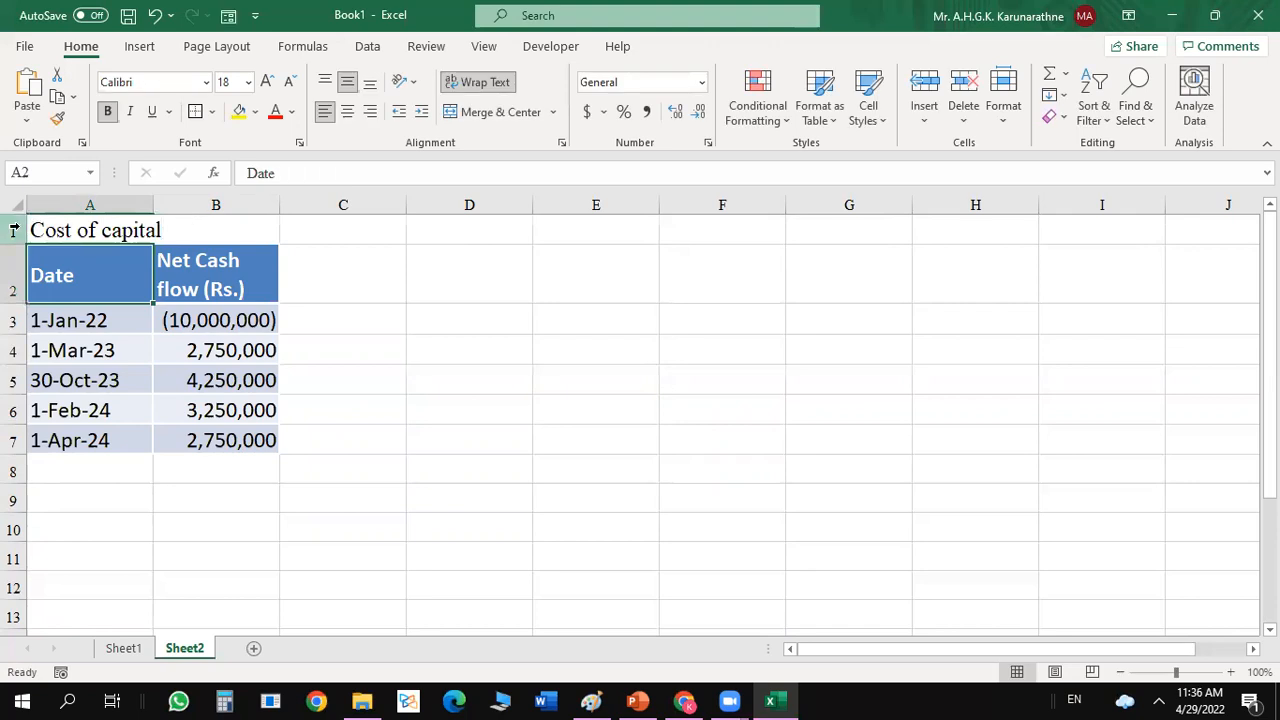
Insert a row above the "Cost of capital" label and enter the heading "Inputs" in A1.
right_click(17, 229)
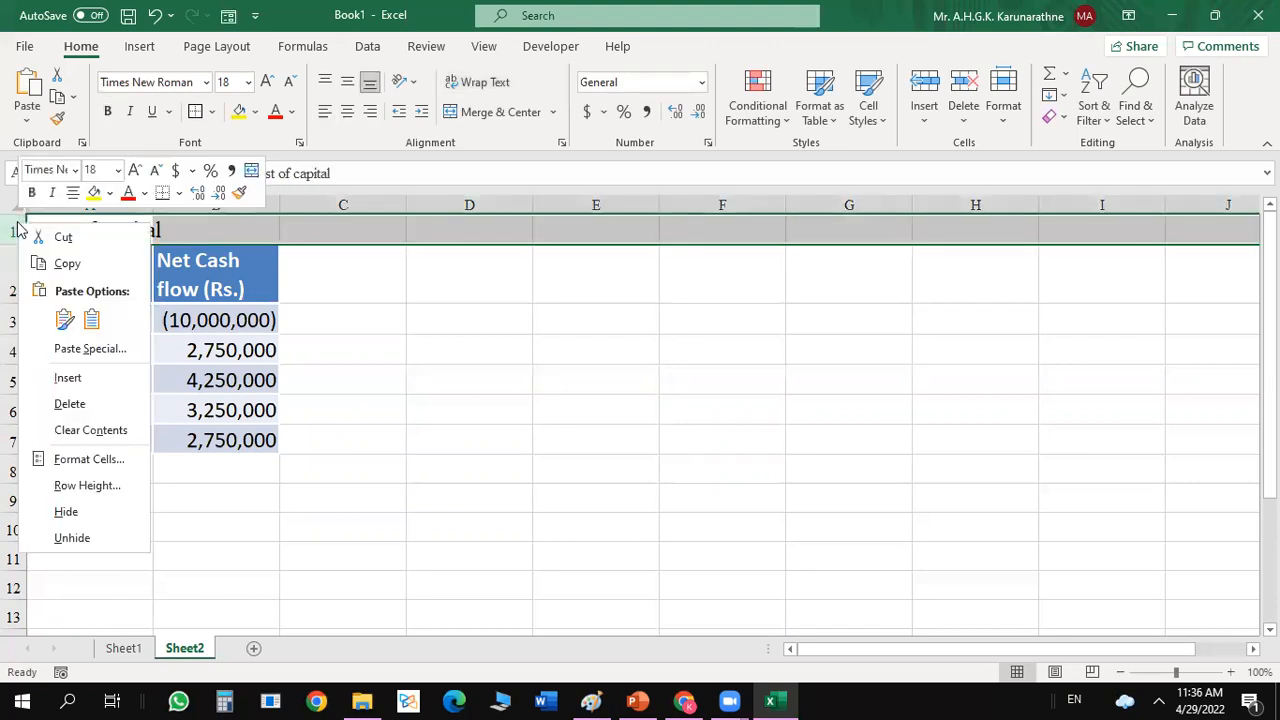
click(72, 377)
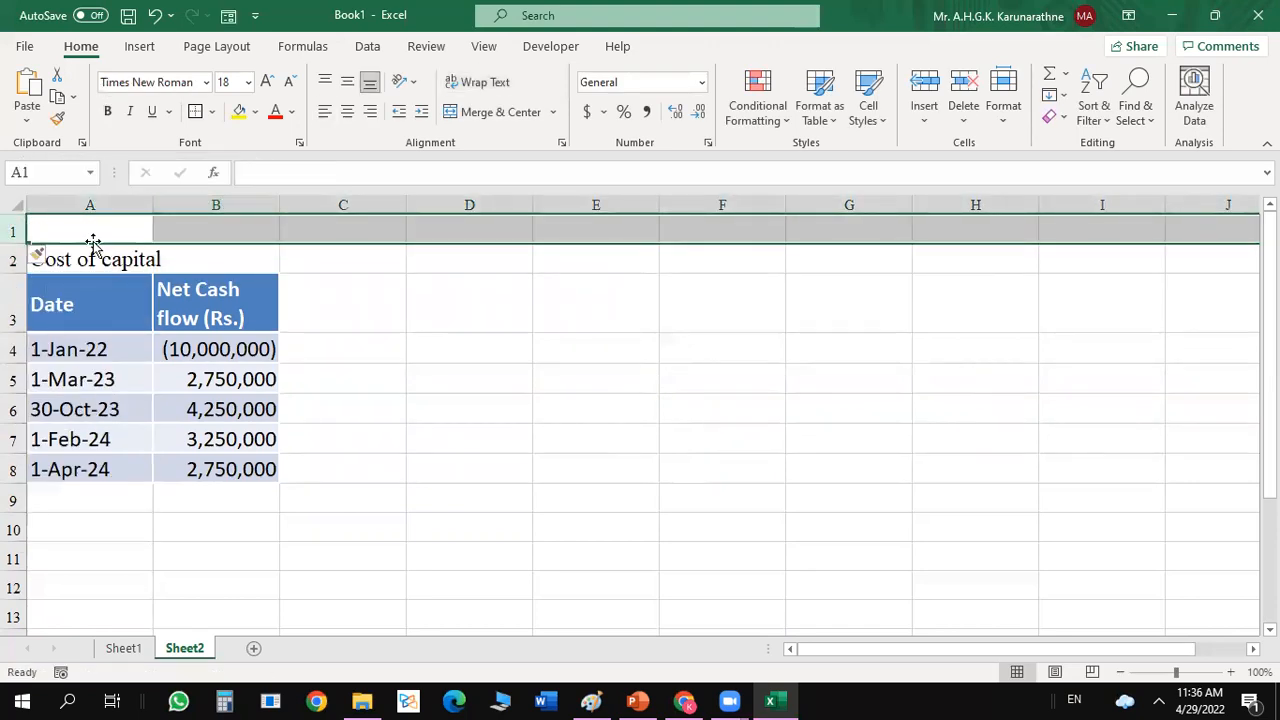
click(88, 230)
text(Inputs)
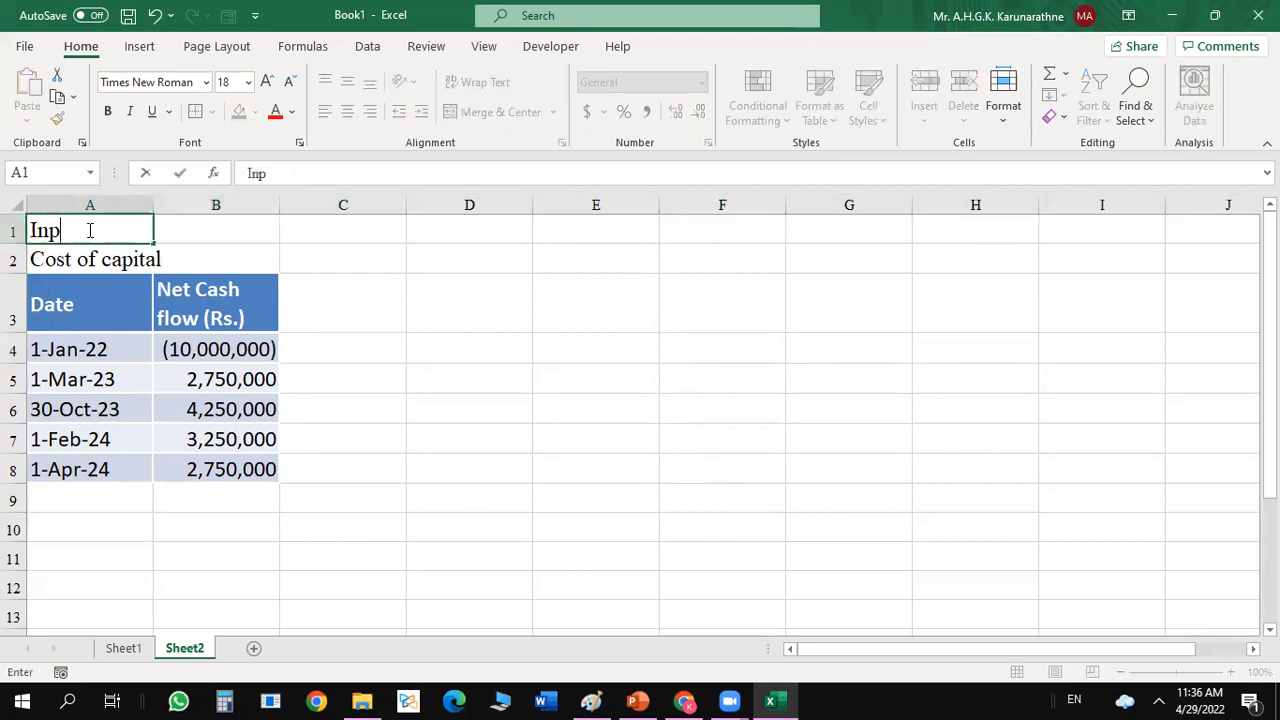
key(Return)
Widen column A so that the "Cost of capital" label fits inside its cell.
click(248, 251)
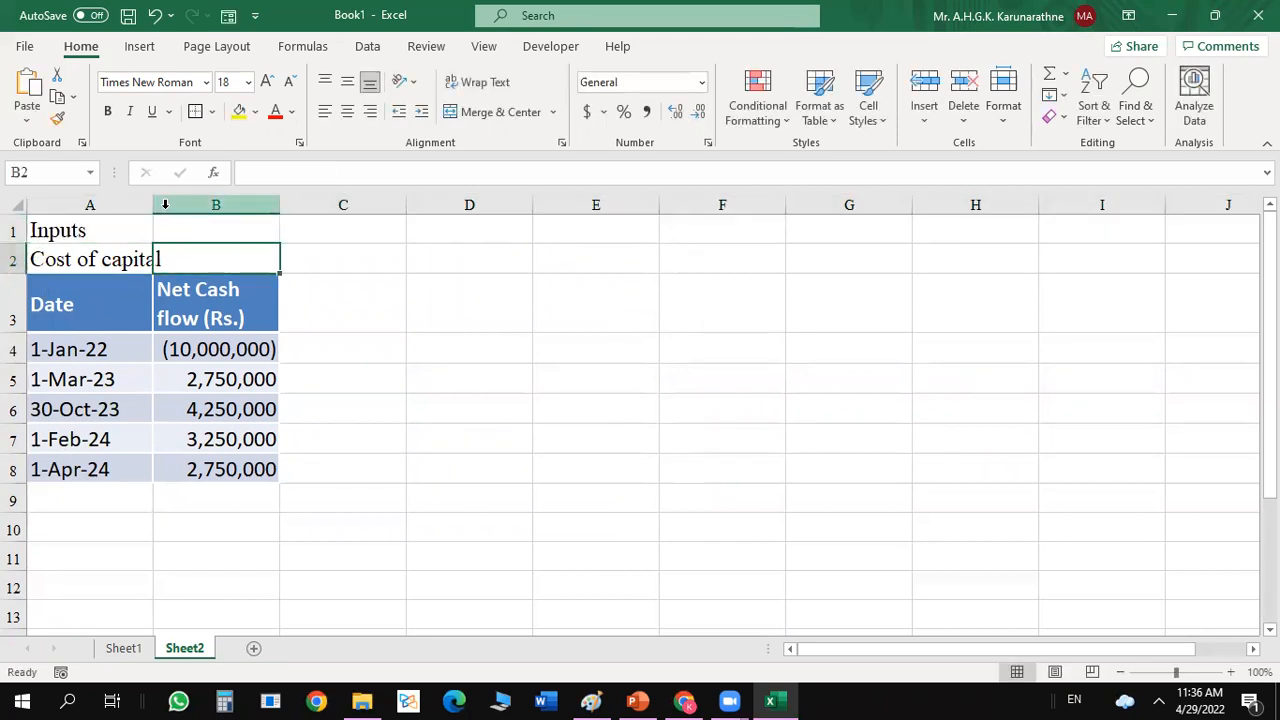
drag(154, 203, 236, 234)
click(536, 336)
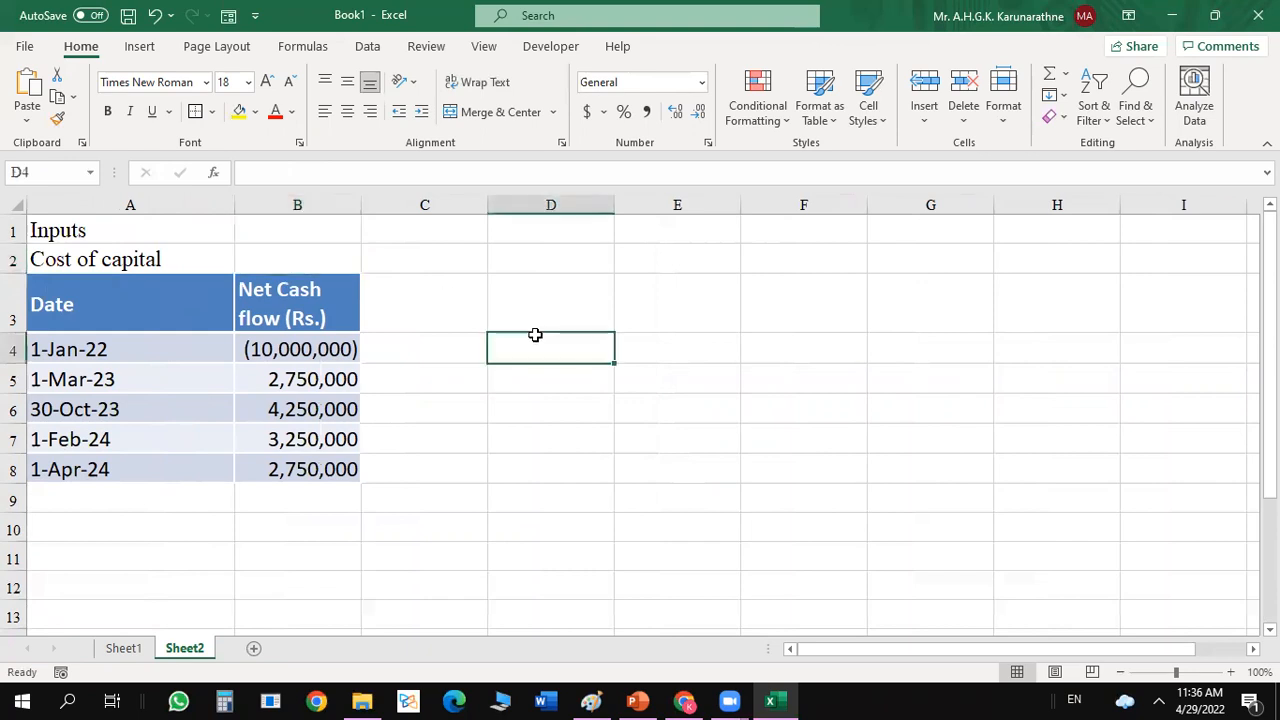
Check the discount rate on the Activity 2 slide in PowerPoint and return to the Excel workbook.
click(636, 700)
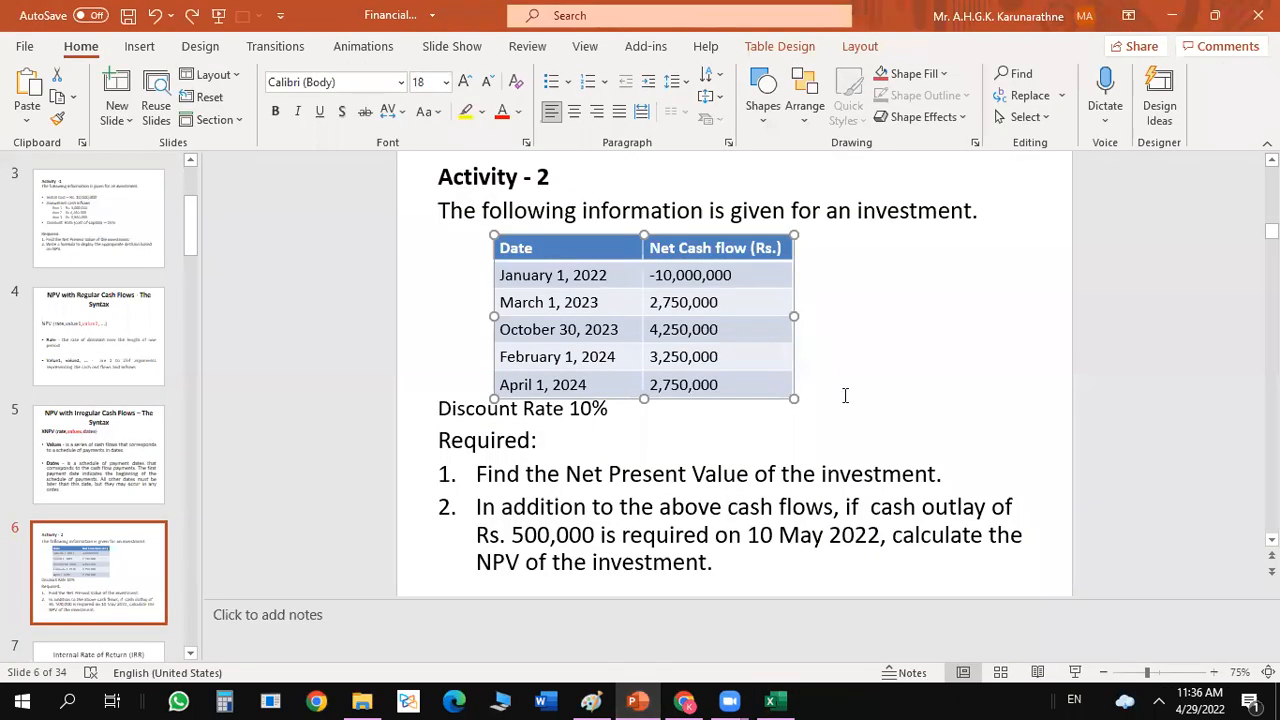
click(684, 700)
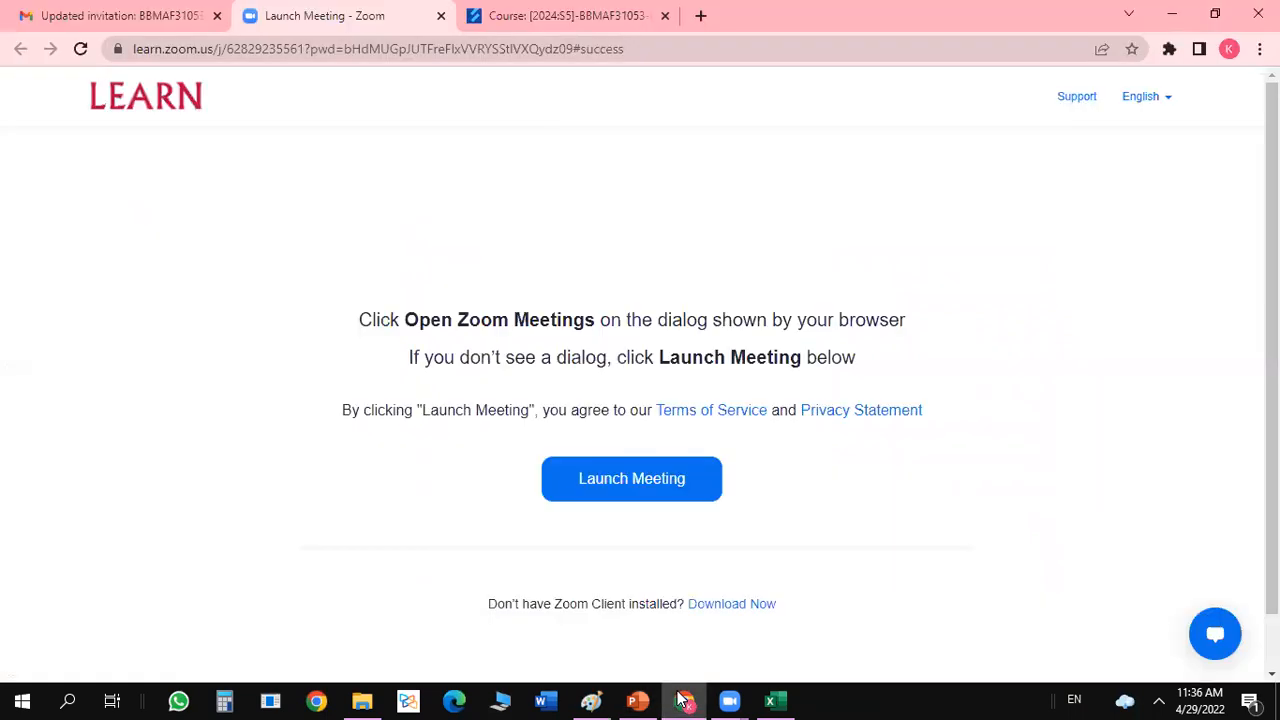
click(626, 699)
click(770, 700)
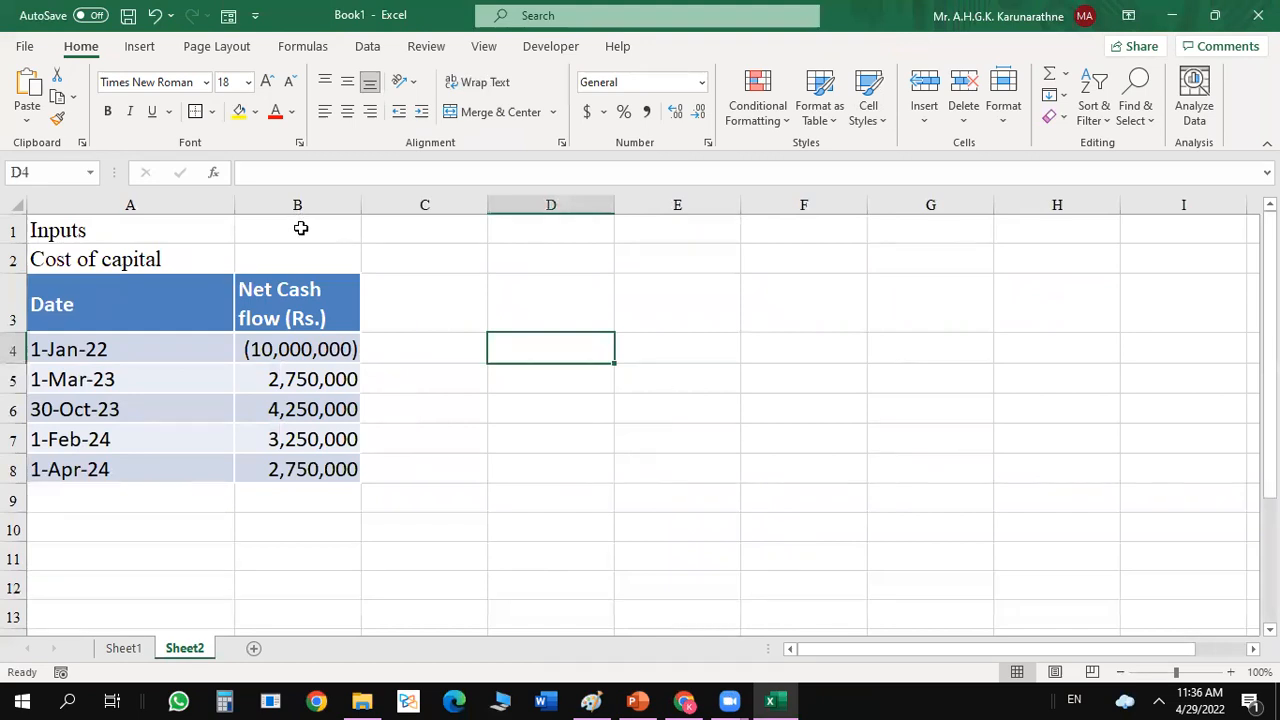
Enter a cost of capital of 10% in B2, formatted as a percentage, leaving B1 empty.
click(300, 228)
text(1)
key(Return)
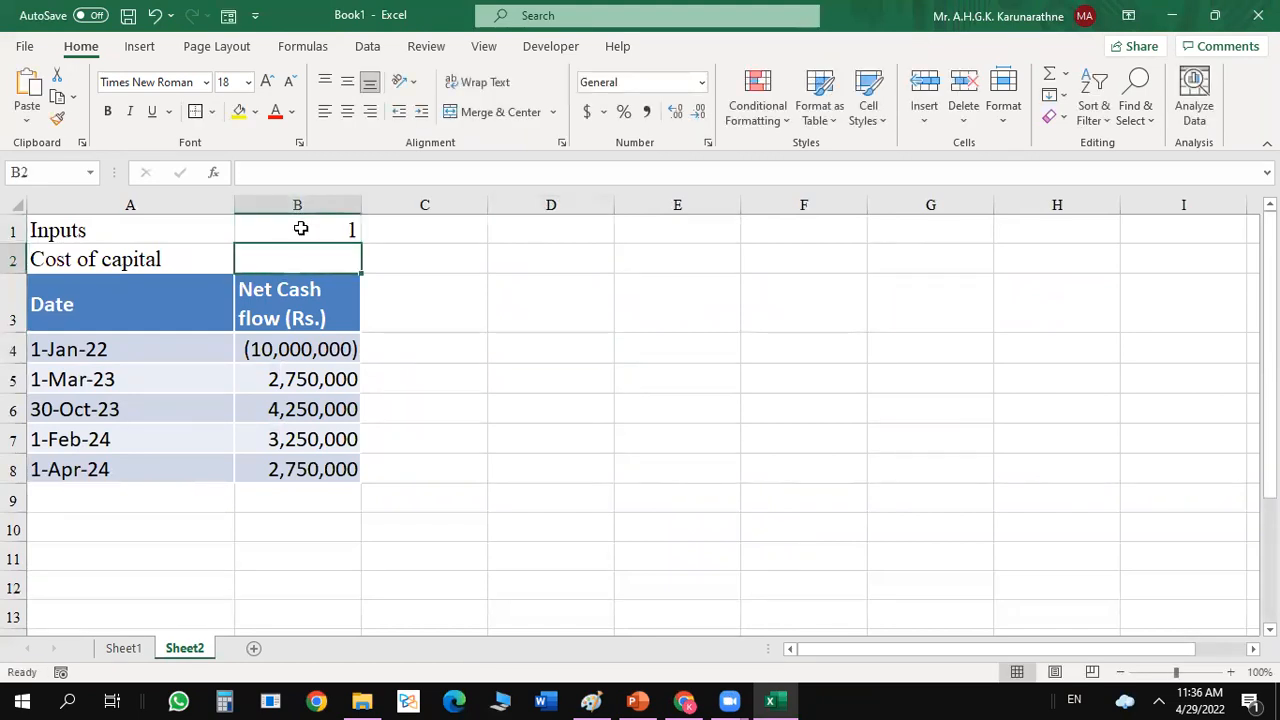
click(300, 228)
click(624, 115)
click(339, 251)
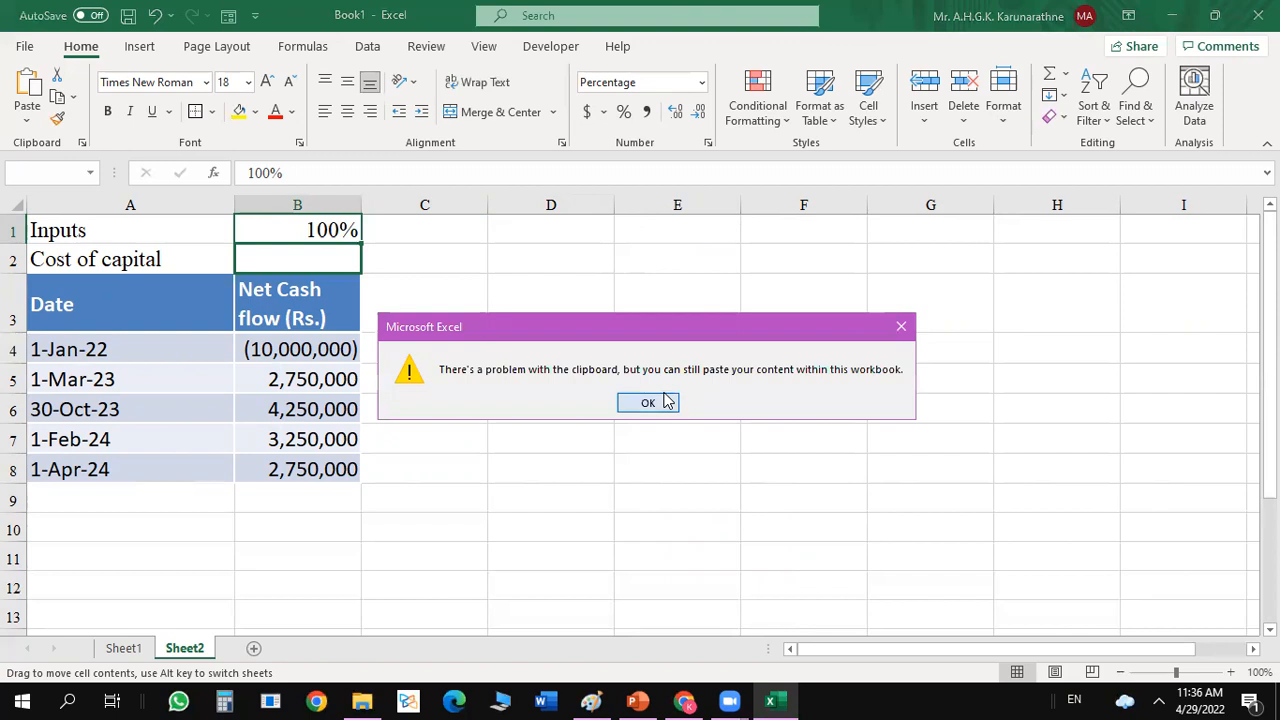
click(649, 402)
text(10)
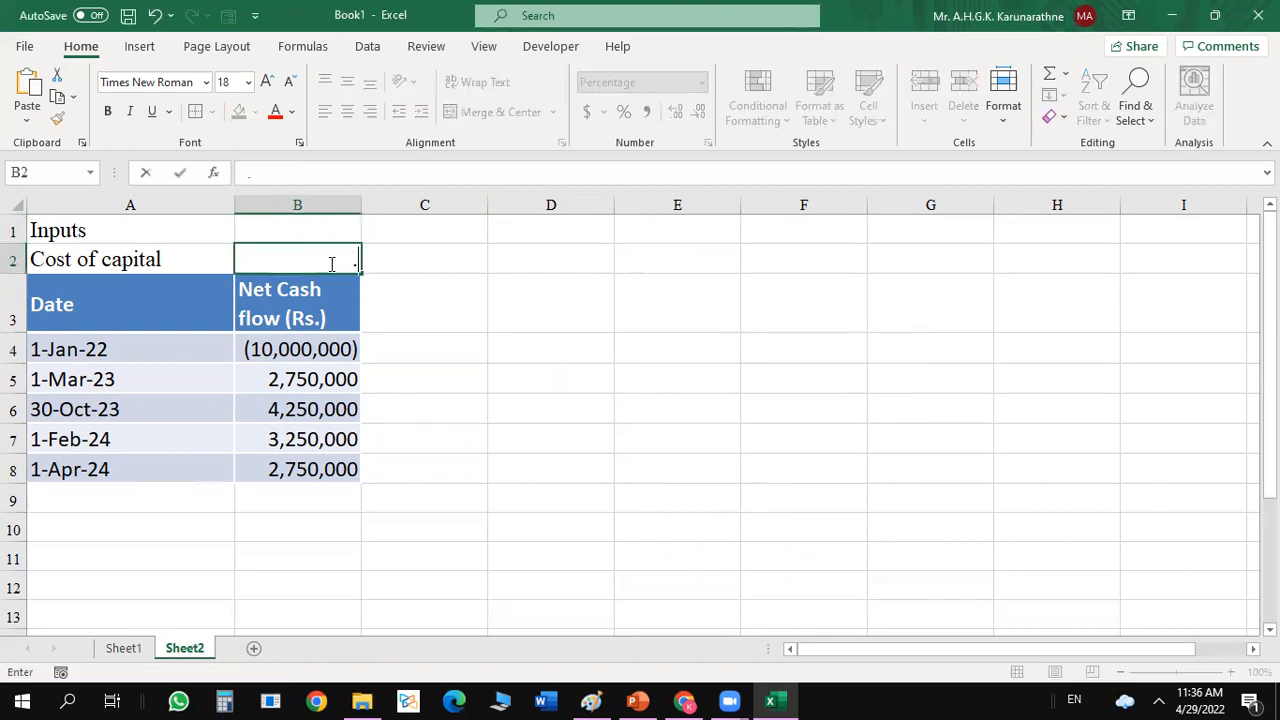
key(Return)
click(492, 295)
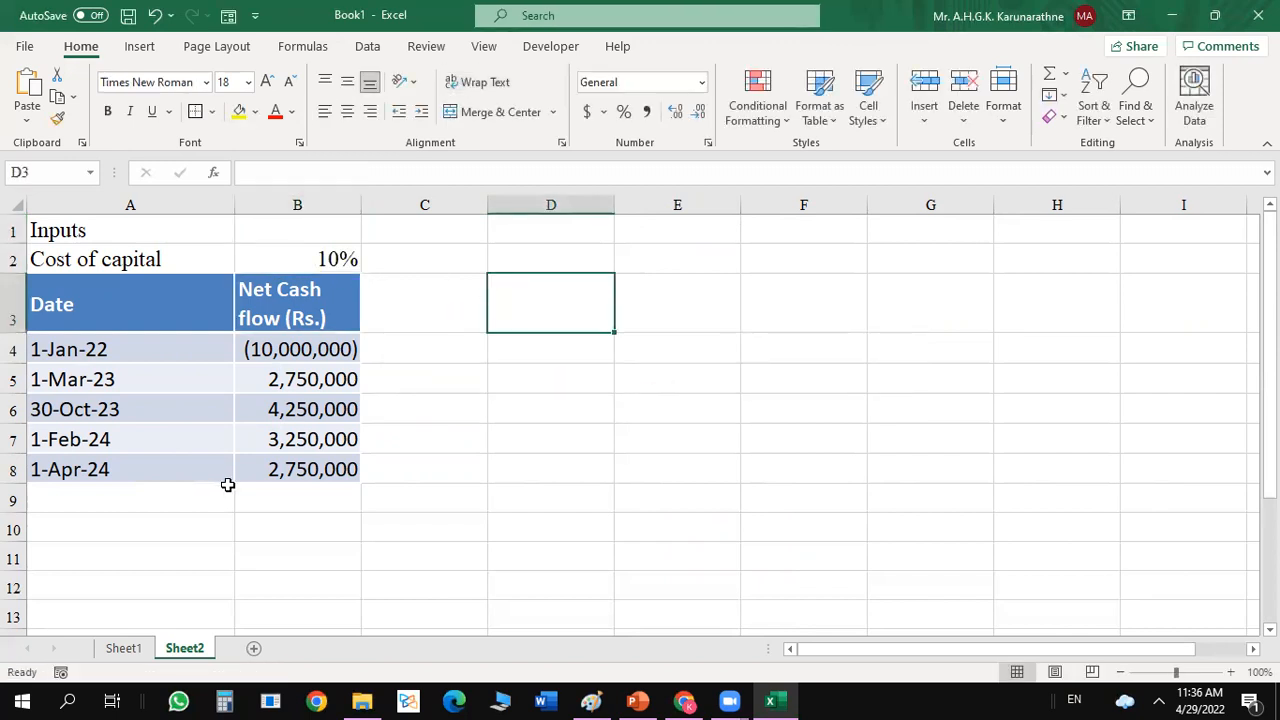
click(483, 437)
Add the column headings "DF" in C3 and "PV" in D3 beside the cash flow table.
click(438, 309)
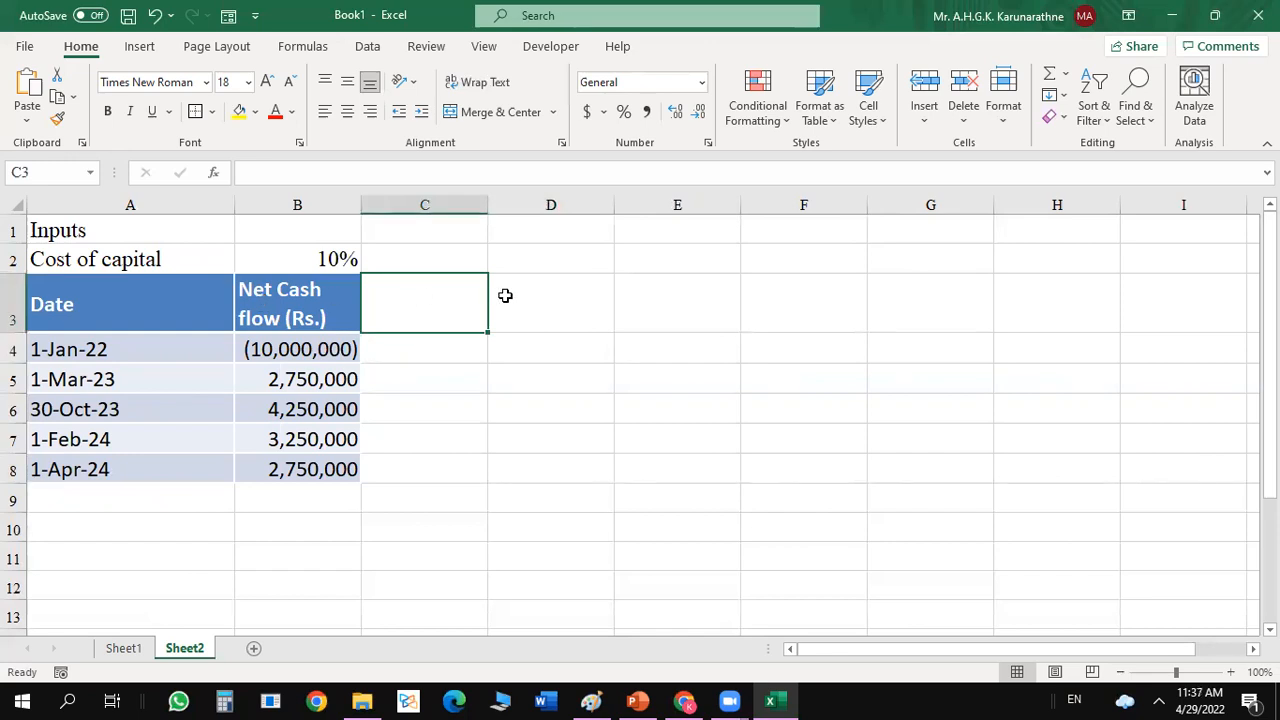
text(DF)
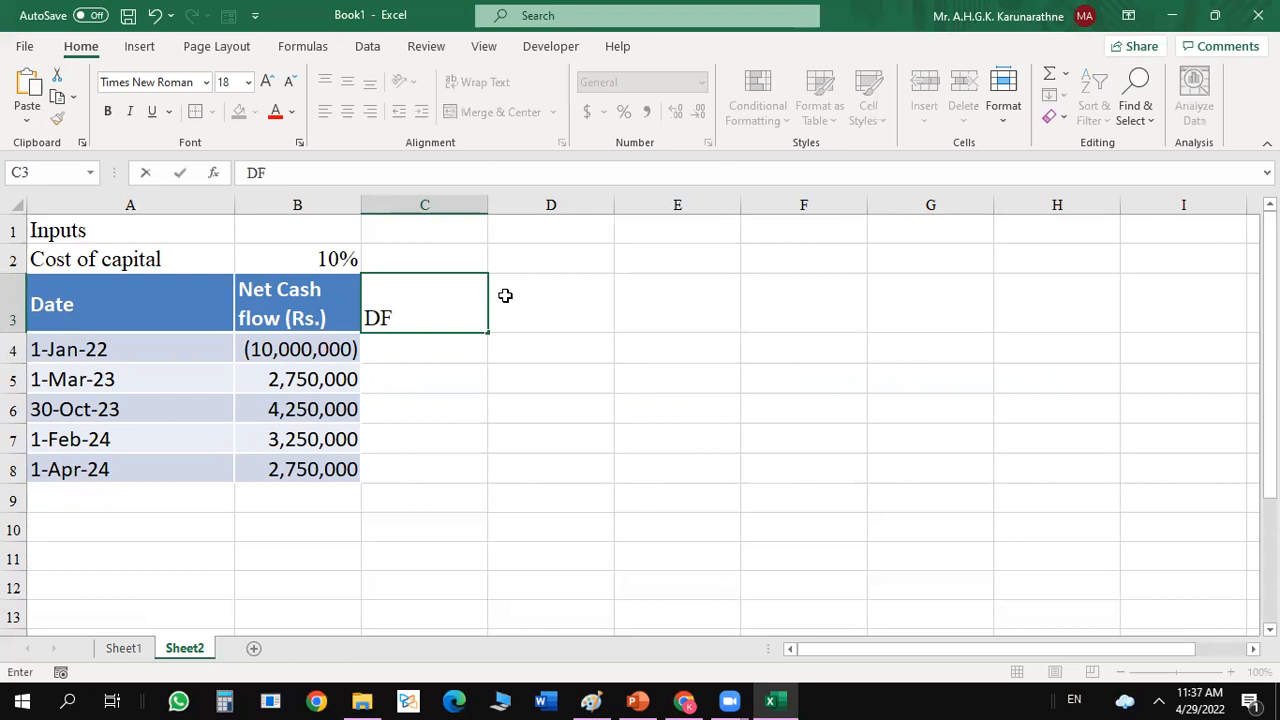
click(505, 295)
text(PV)
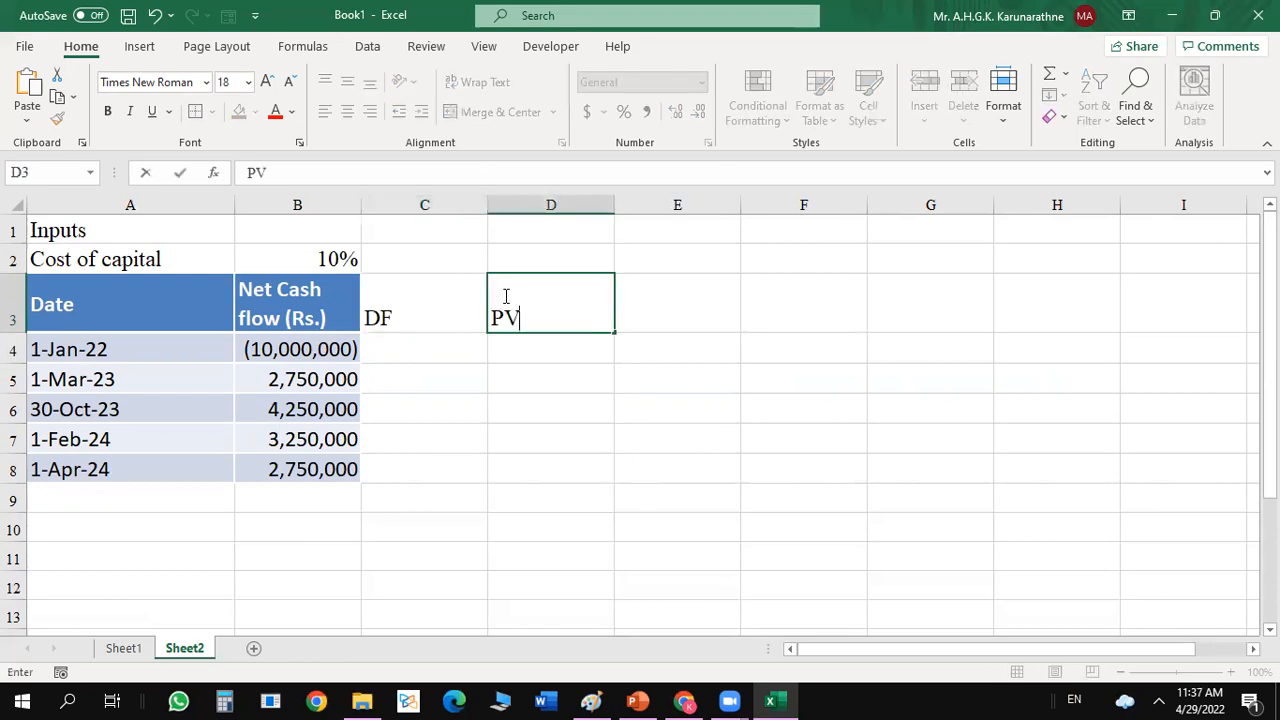
click(668, 476)
Enter the discount factor for the 1-Jan-22 cash flow in C4 as =1*(1+B2)^0, accepting the formula correction.
click(434, 351)
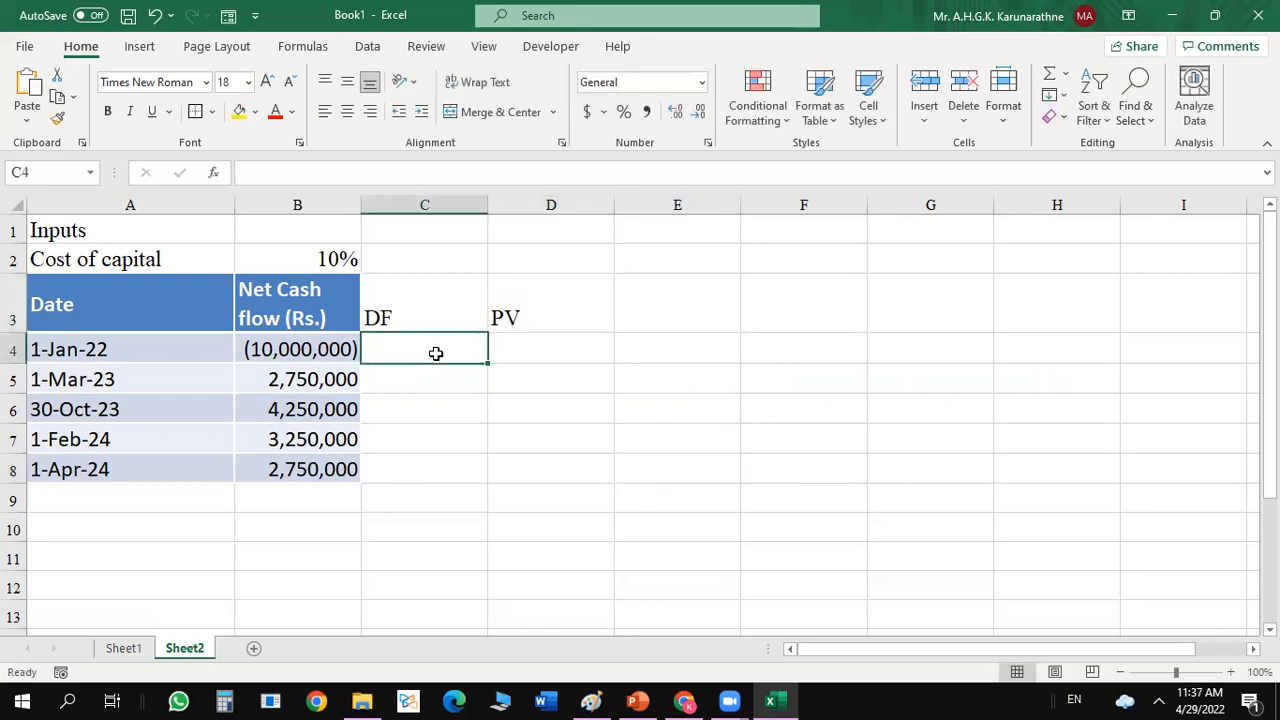
click(280, 348)
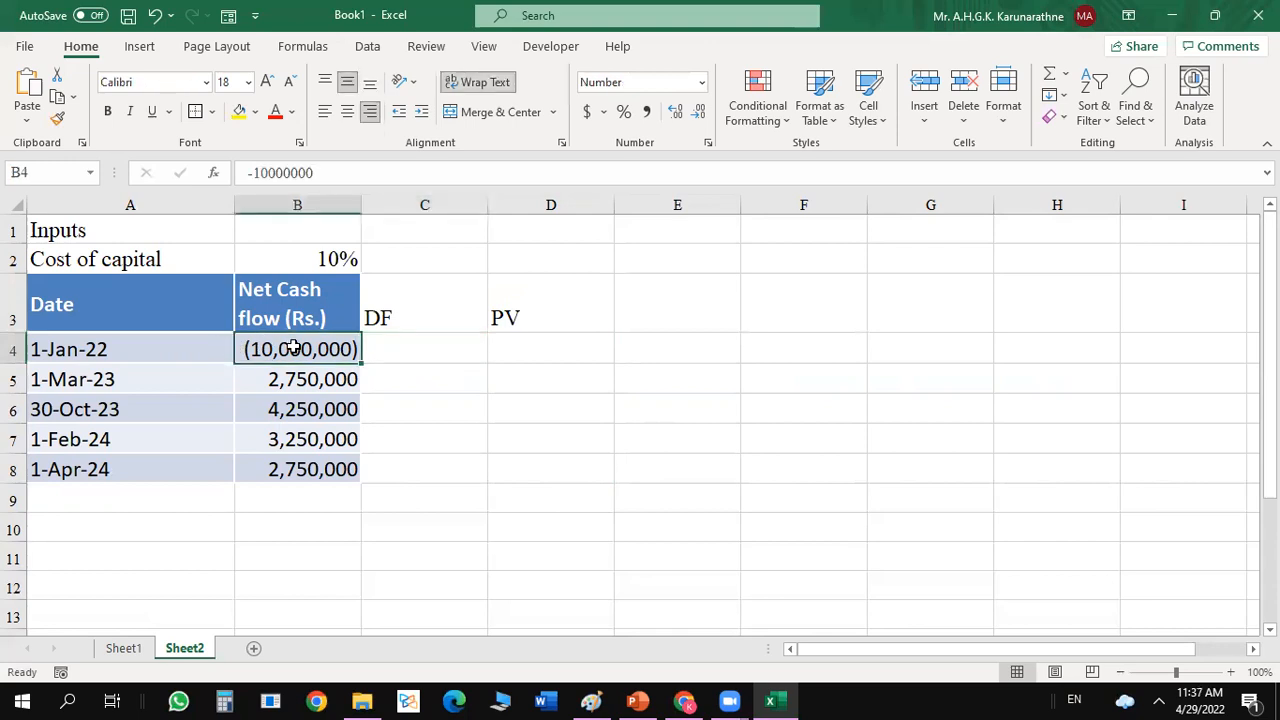
click(441, 343)
text(=1)
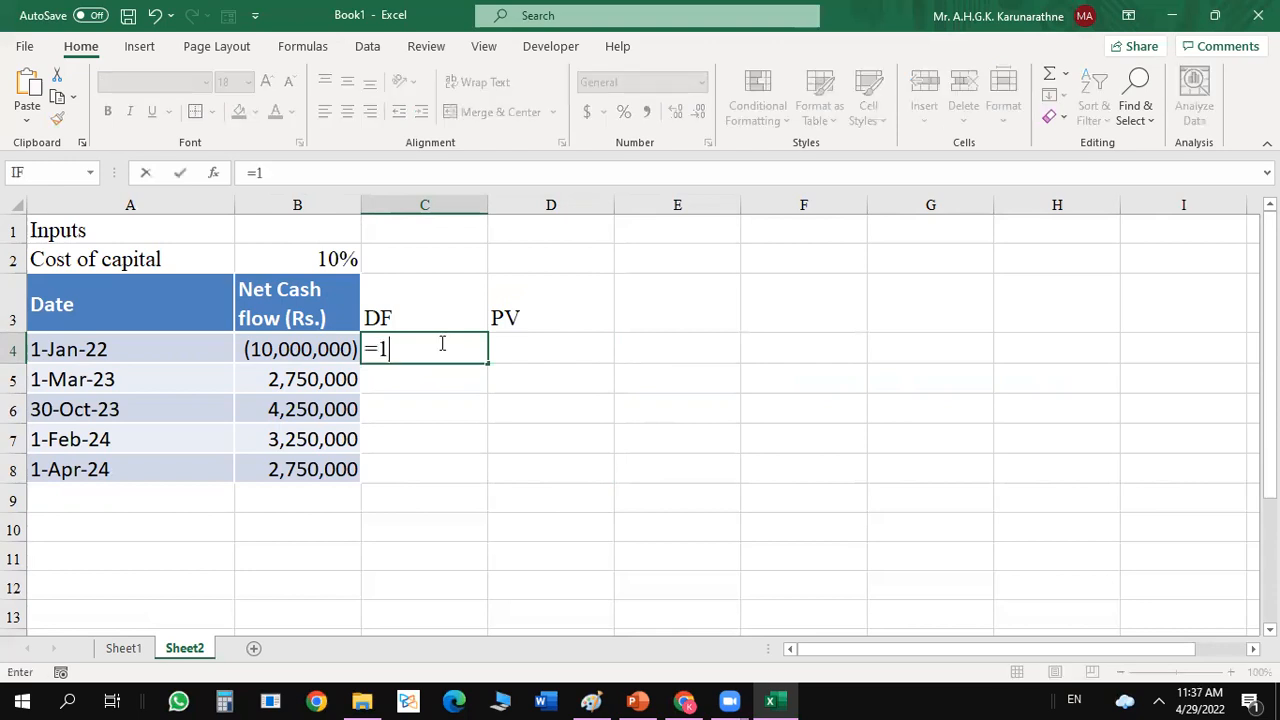
text((1+)
click(350, 261)
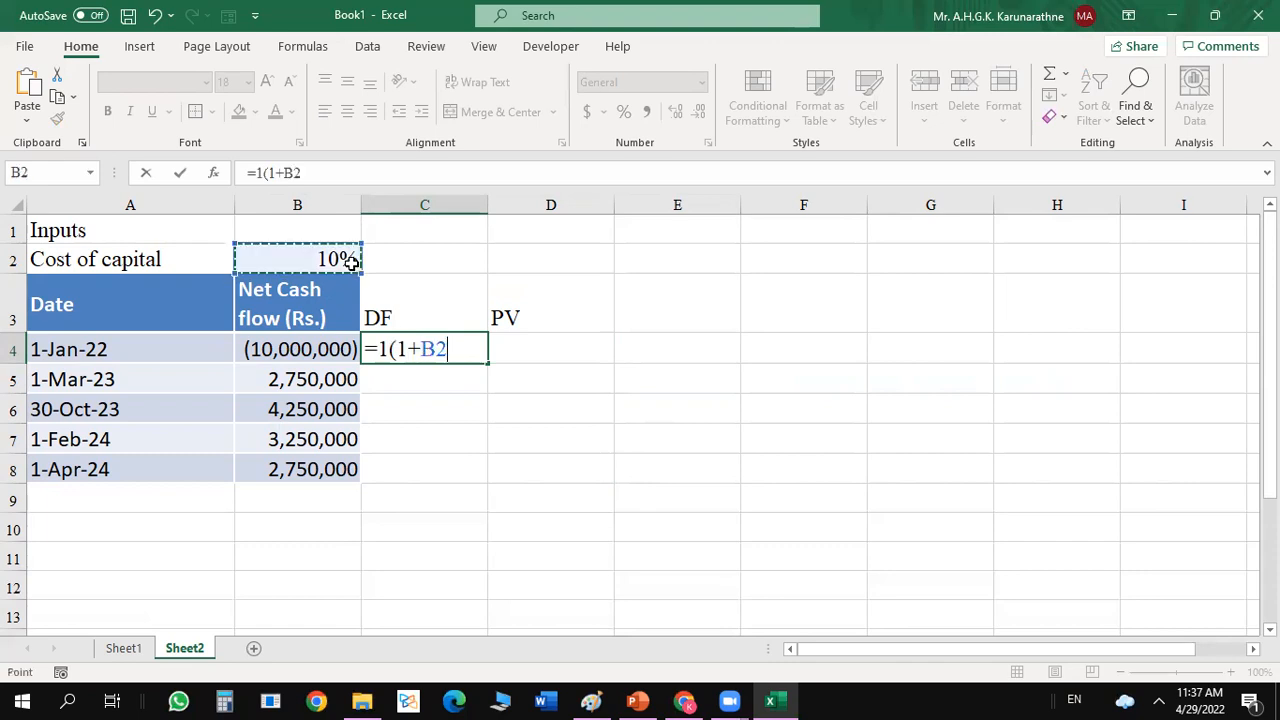
text())
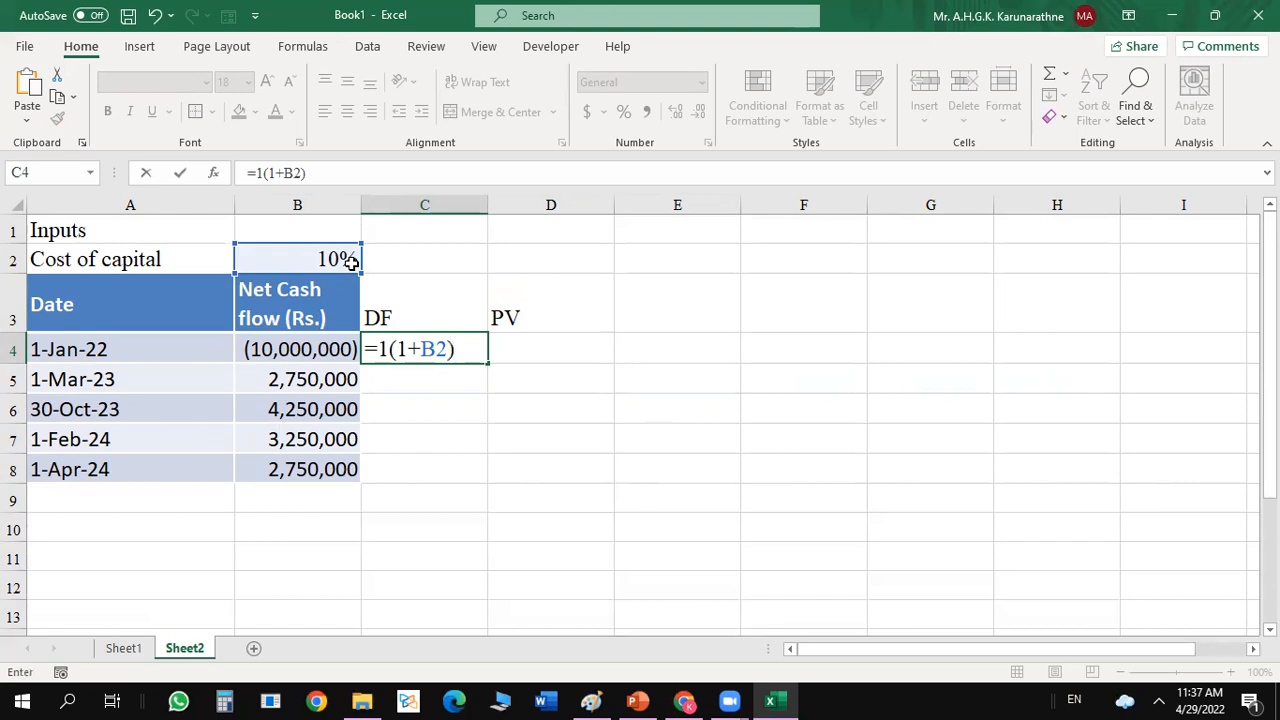
text(^0)
key(Return)
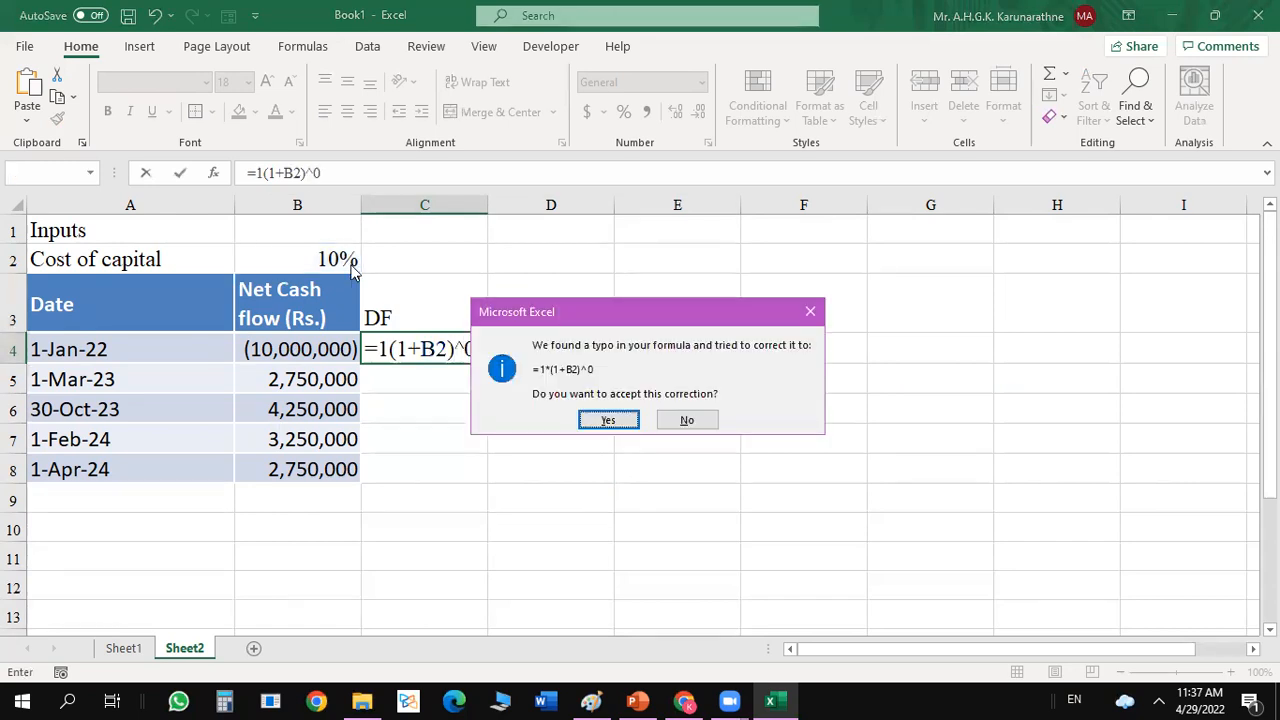
click(600, 428)
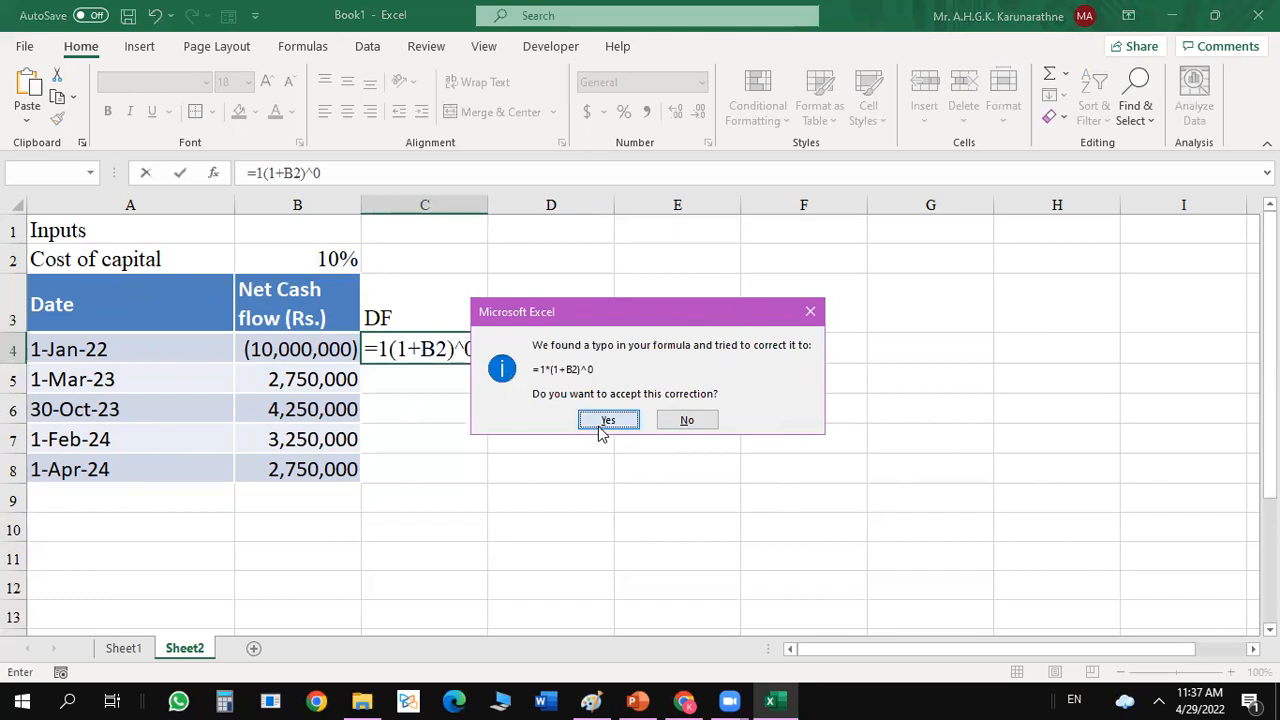
Calculate the present value of the 1-Jan-22 cash flow in D4 with the formula =B4*C4.
click(527, 343)
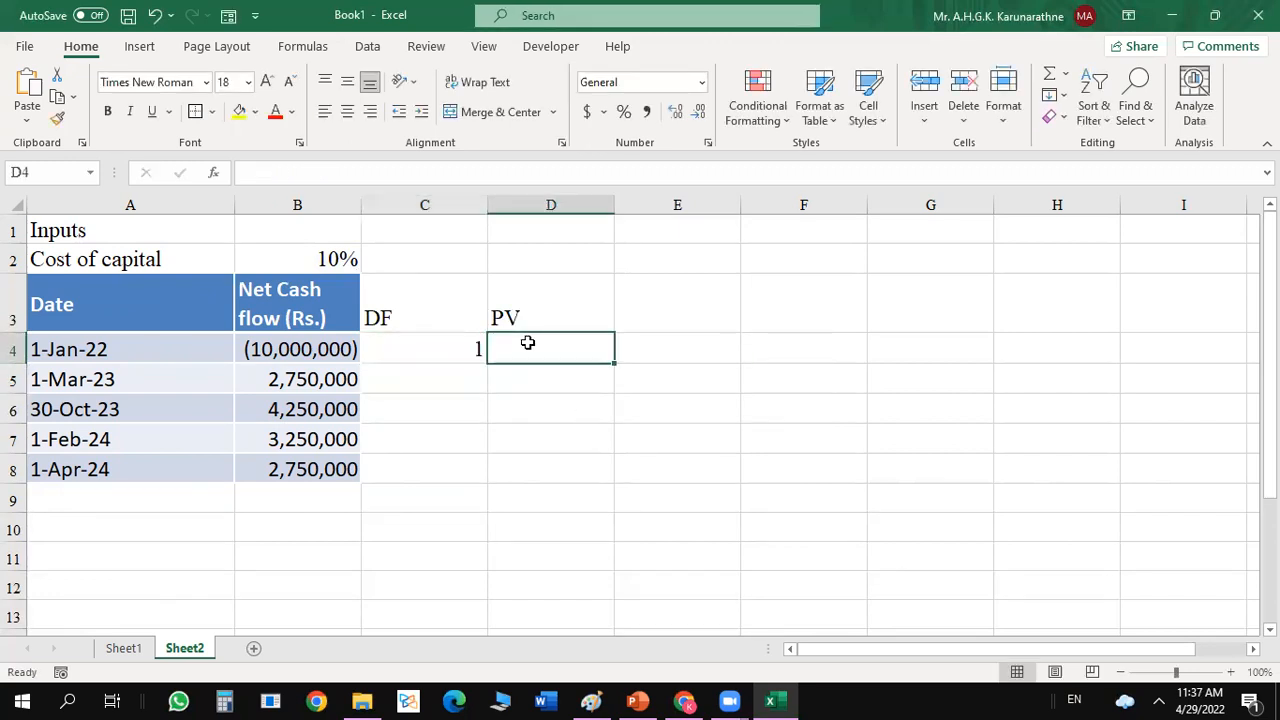
text(=)
click(306, 350)
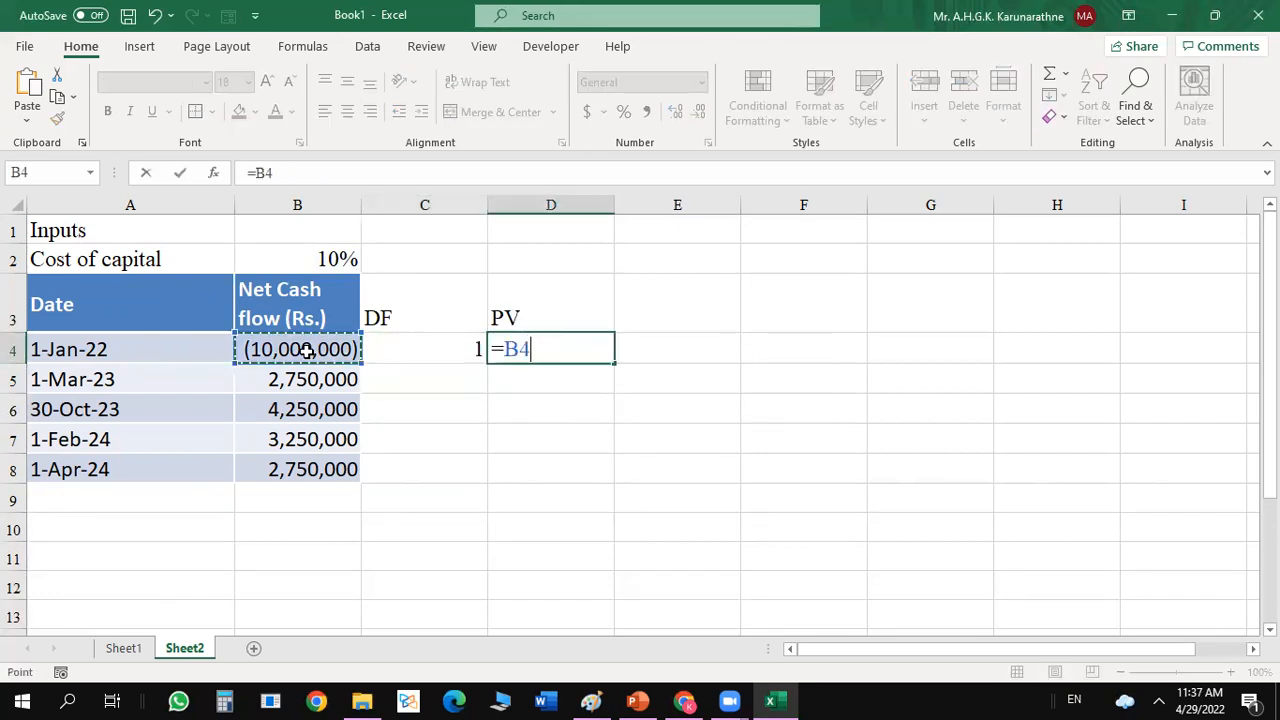
text(*)
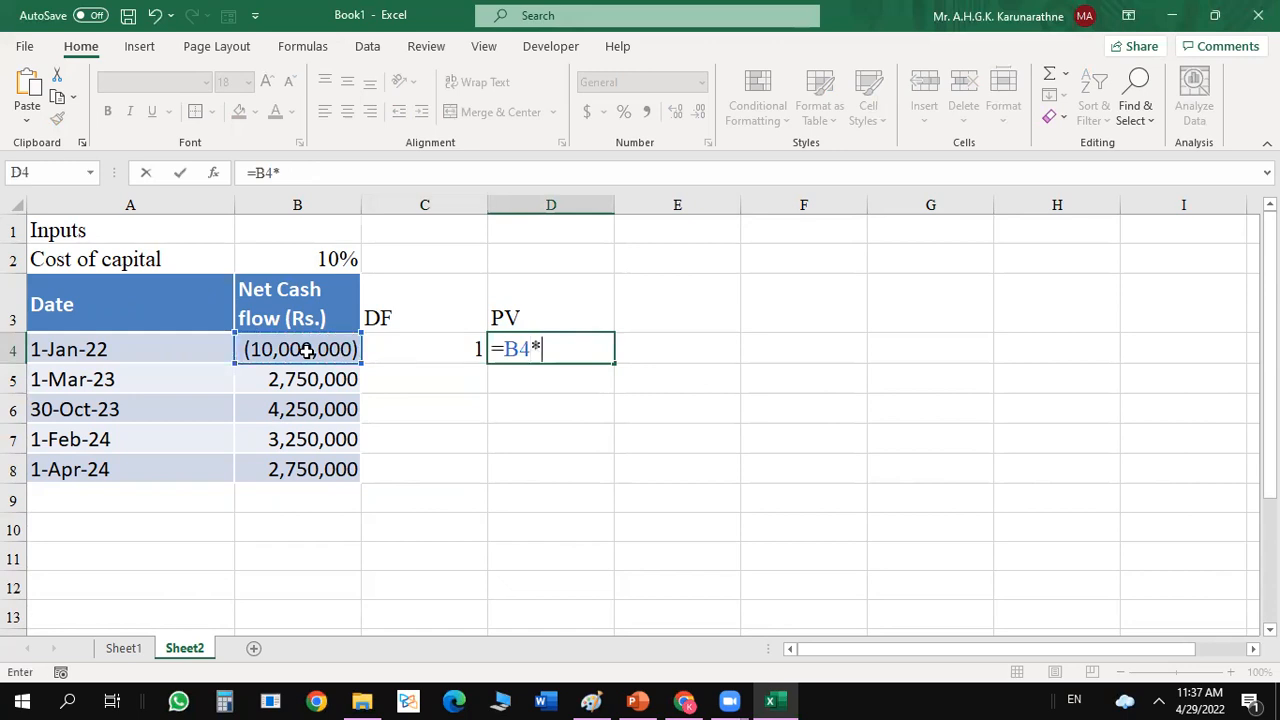
click(413, 346)
key(Return)
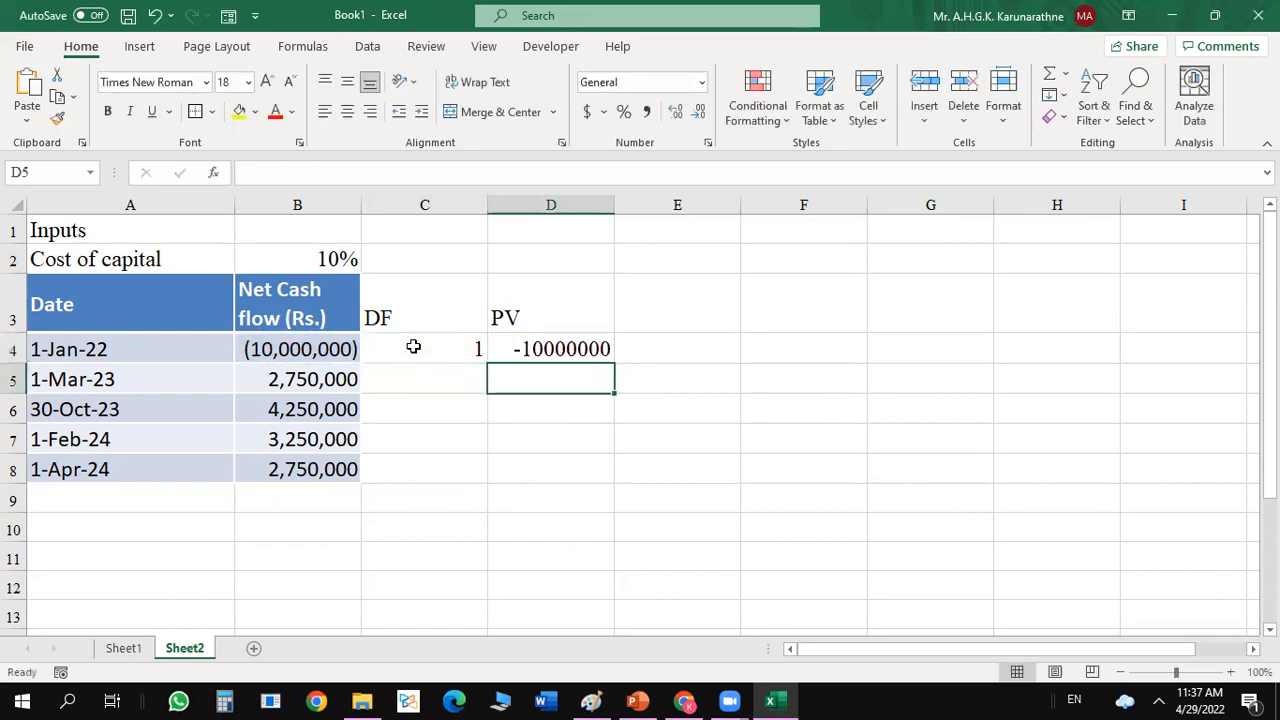
Apply the default Number format to the present value in D4.
click(603, 344)
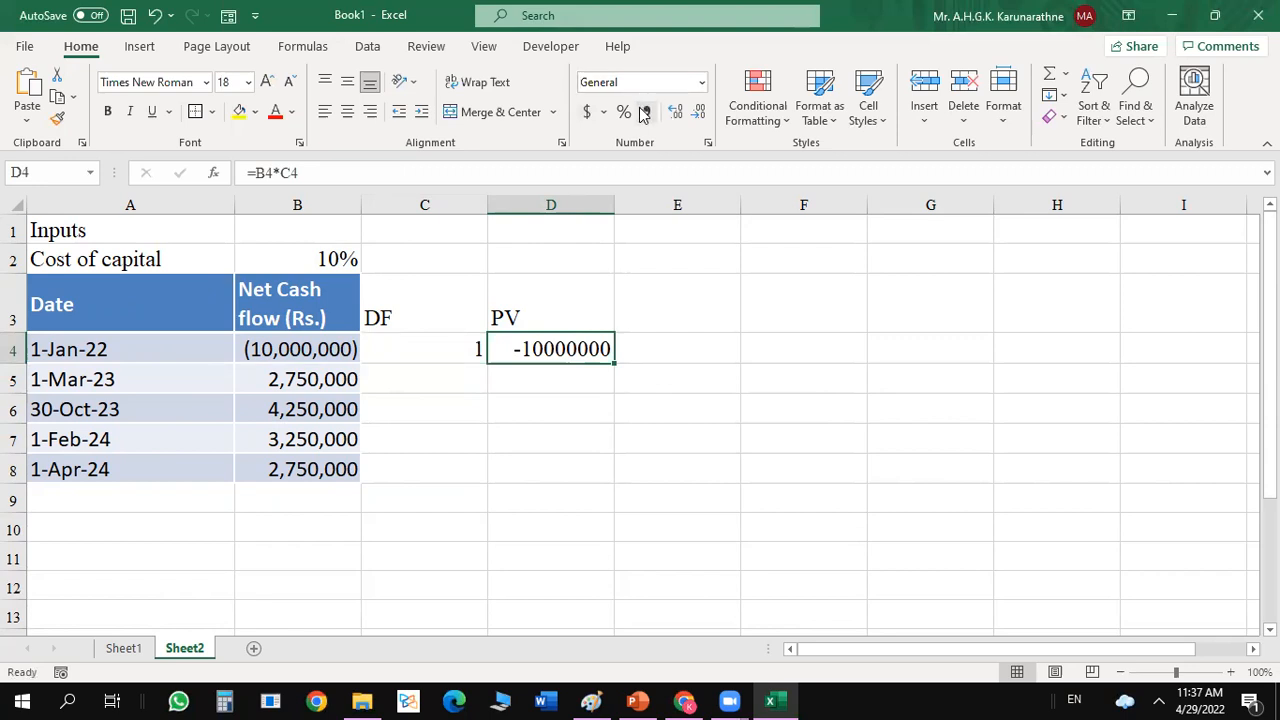
click(703, 82)
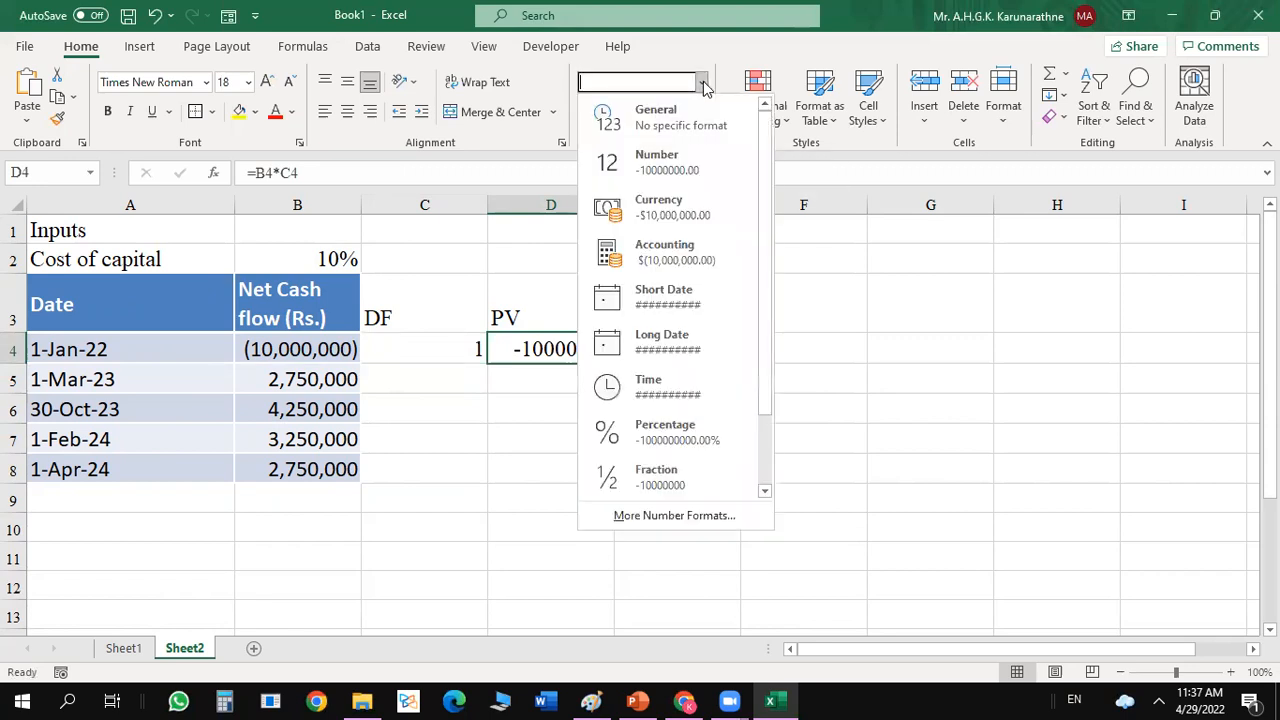
click(658, 155)
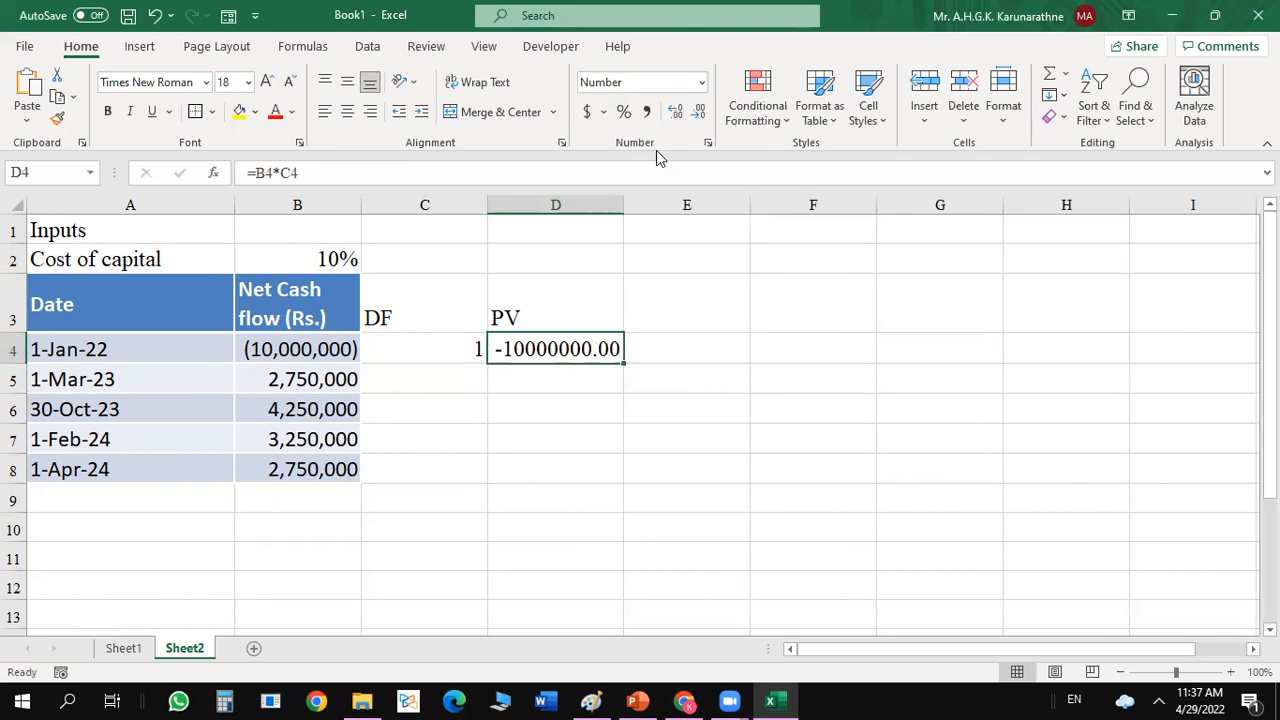
click(703, 86)
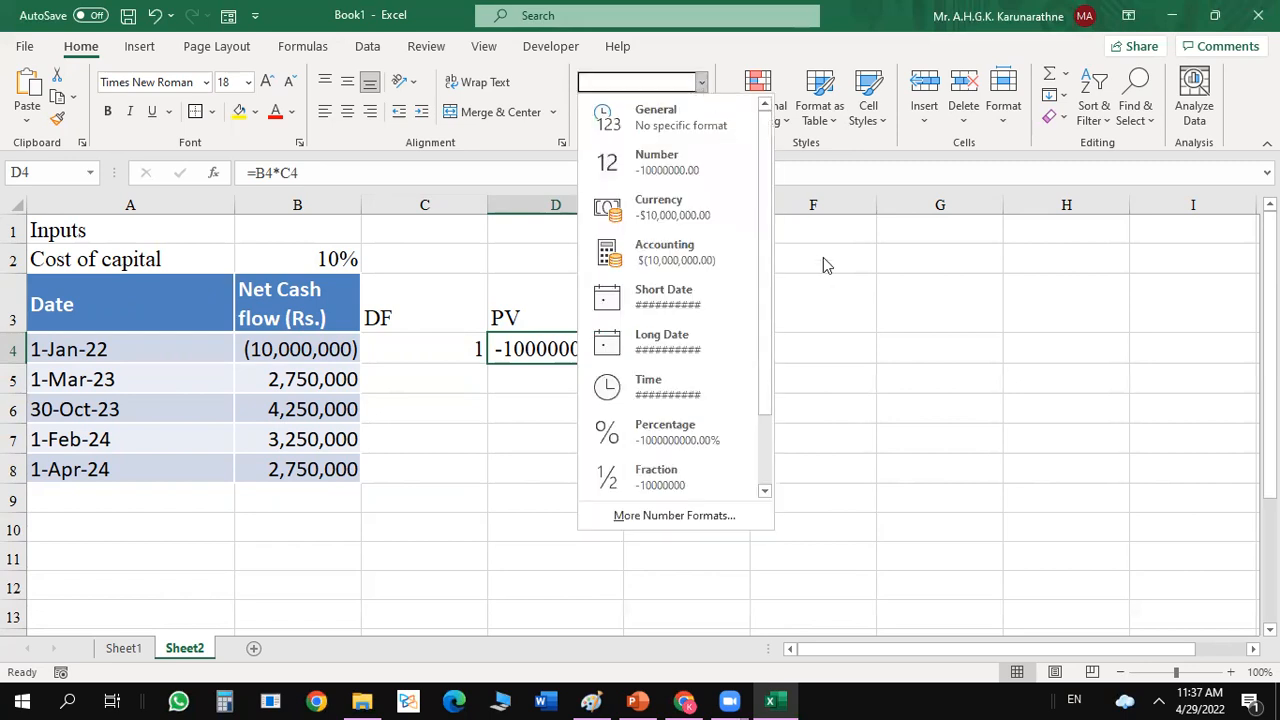
click(818, 292)
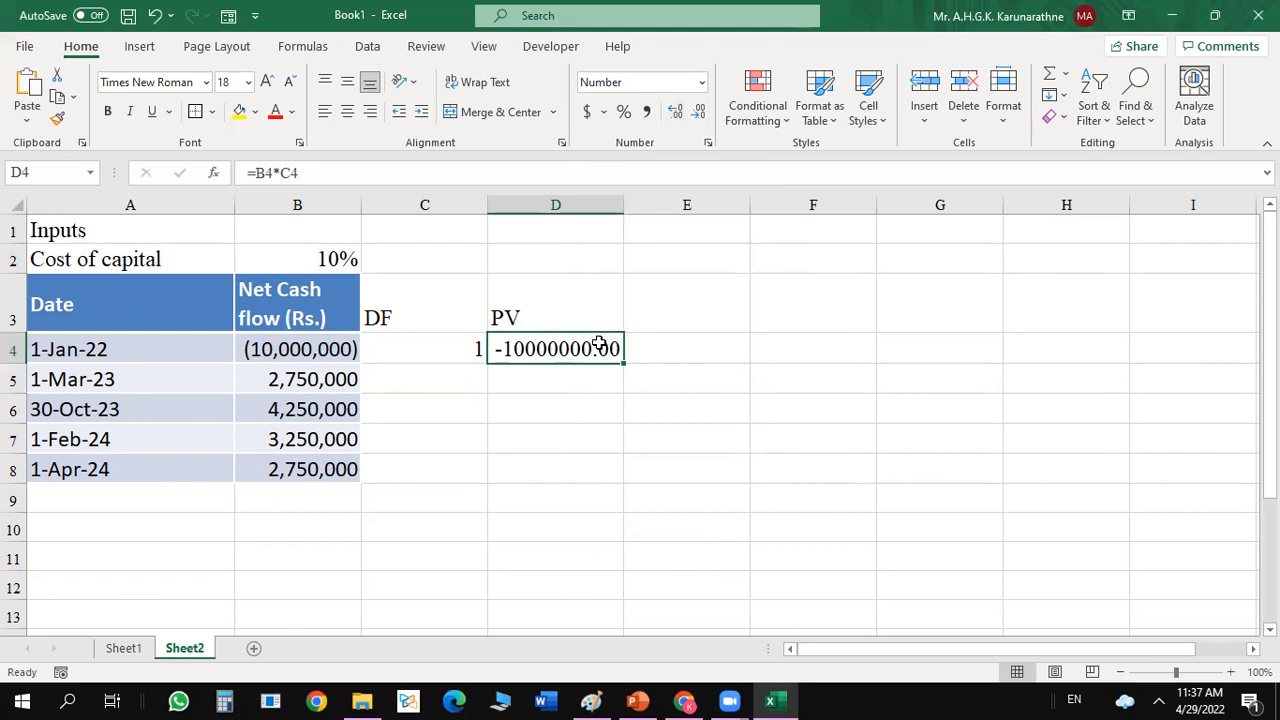
click(754, 368)
Format D4:D8 as Number with 0 decimal places, a 1000 separator and black parentheses for negative numbers.
drag(590, 347, 550, 458)
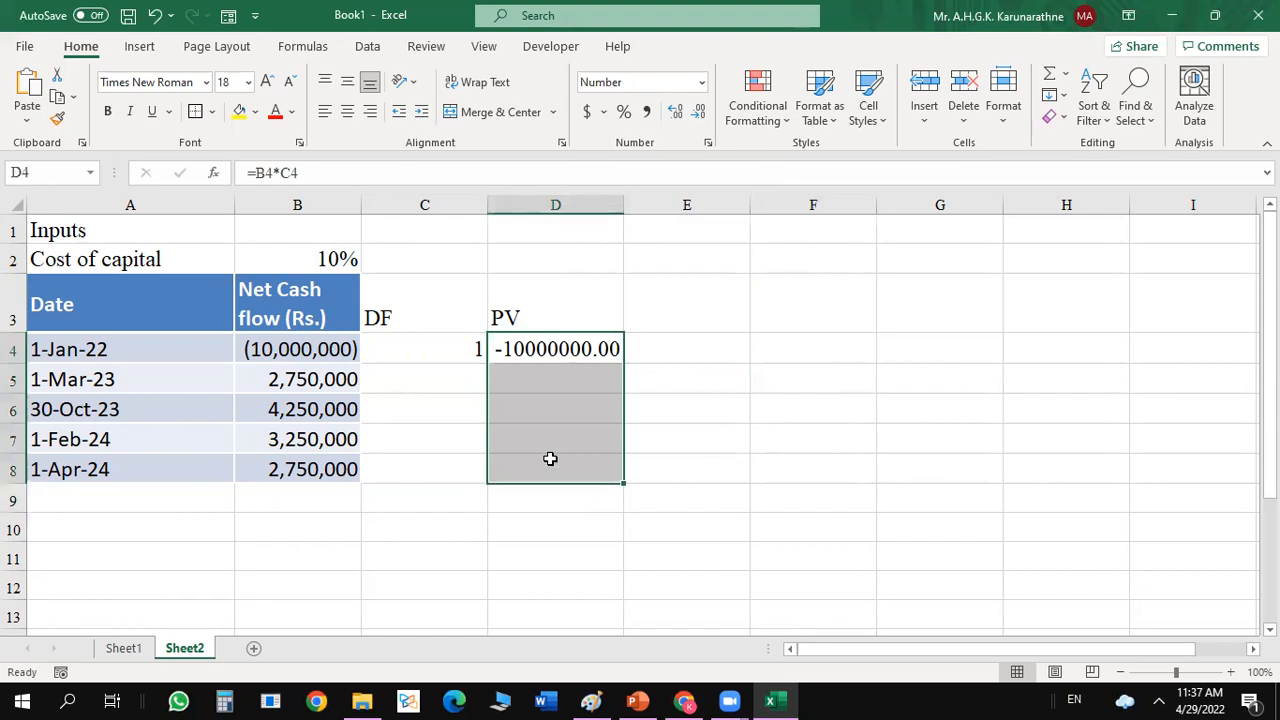
key(ctrl+1)
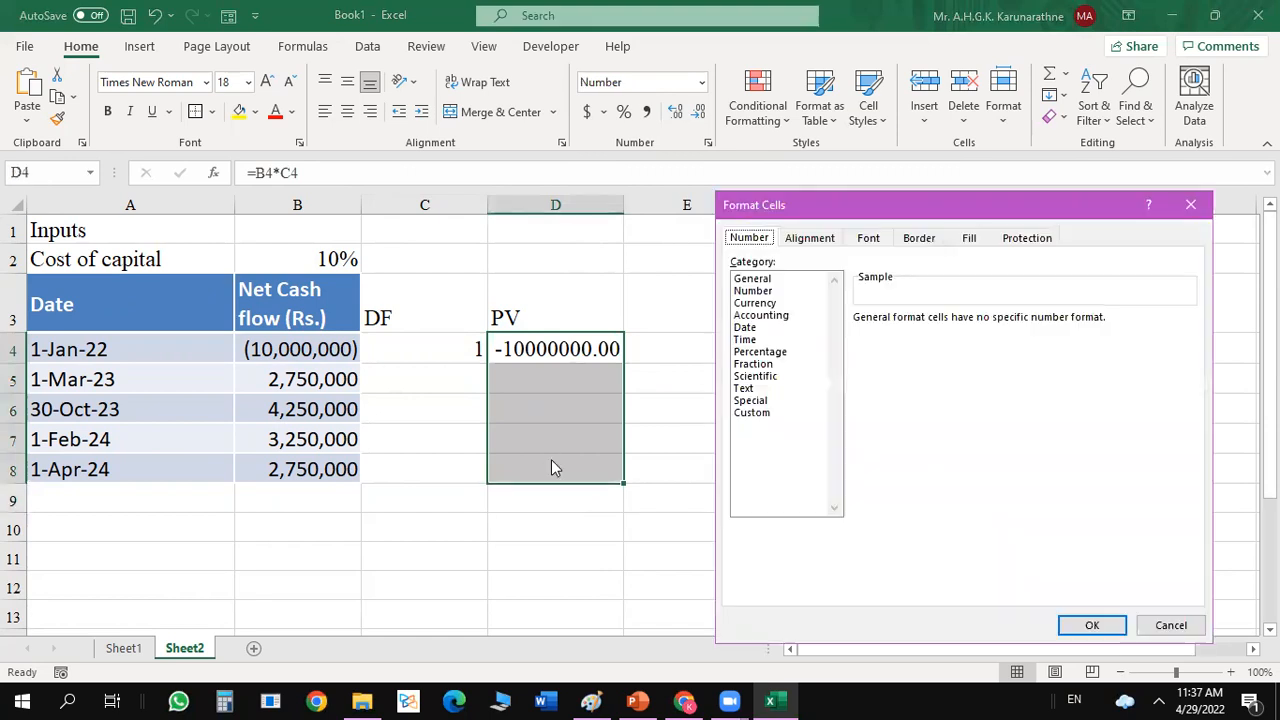
click(766, 292)
click(980, 323)
click(980, 323)
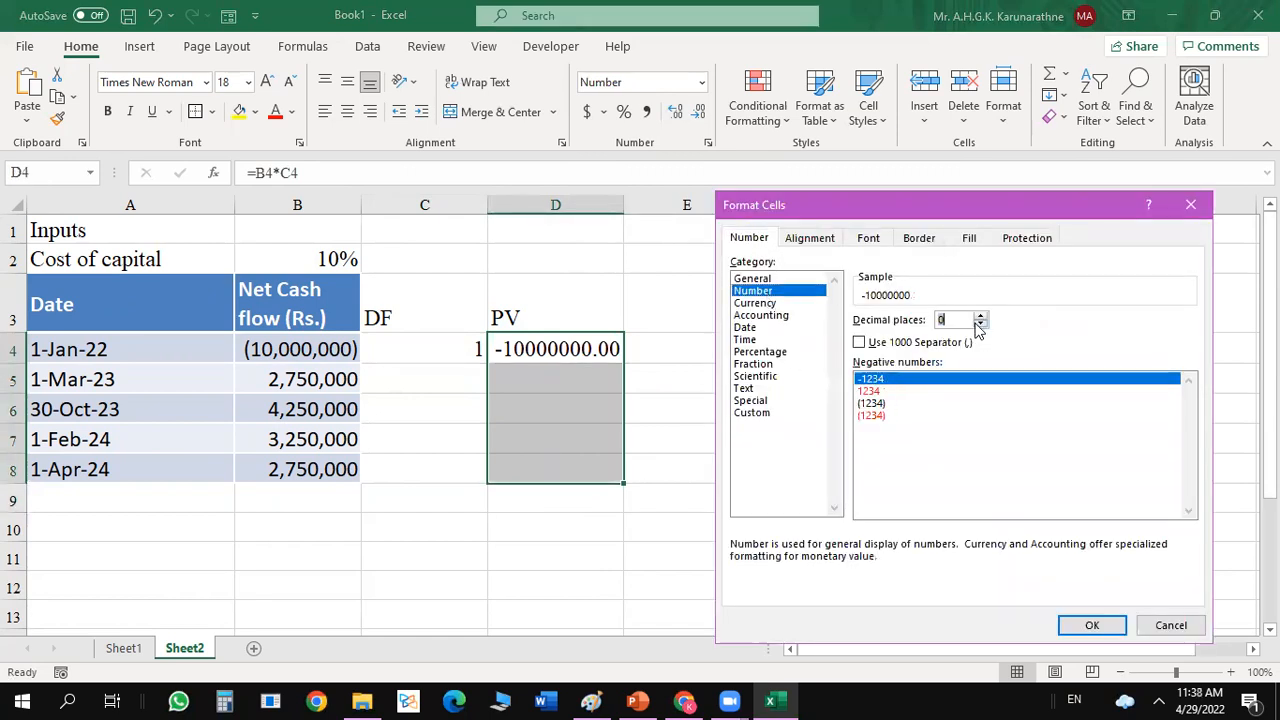
click(859, 342)
double_click(889, 402)
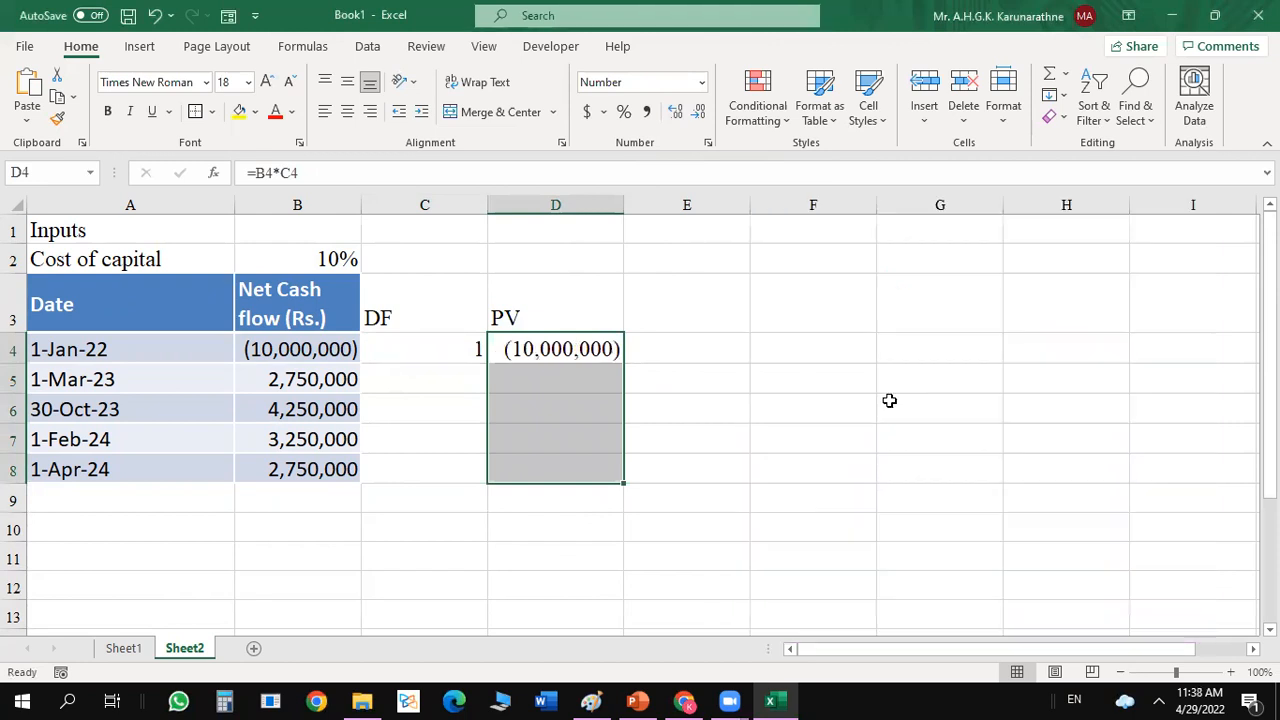
click(660, 369)
Enter the discount factor for the 1-Mar-23 cash flow in C5 as =1/(1+B2)^F5.
click(465, 370)
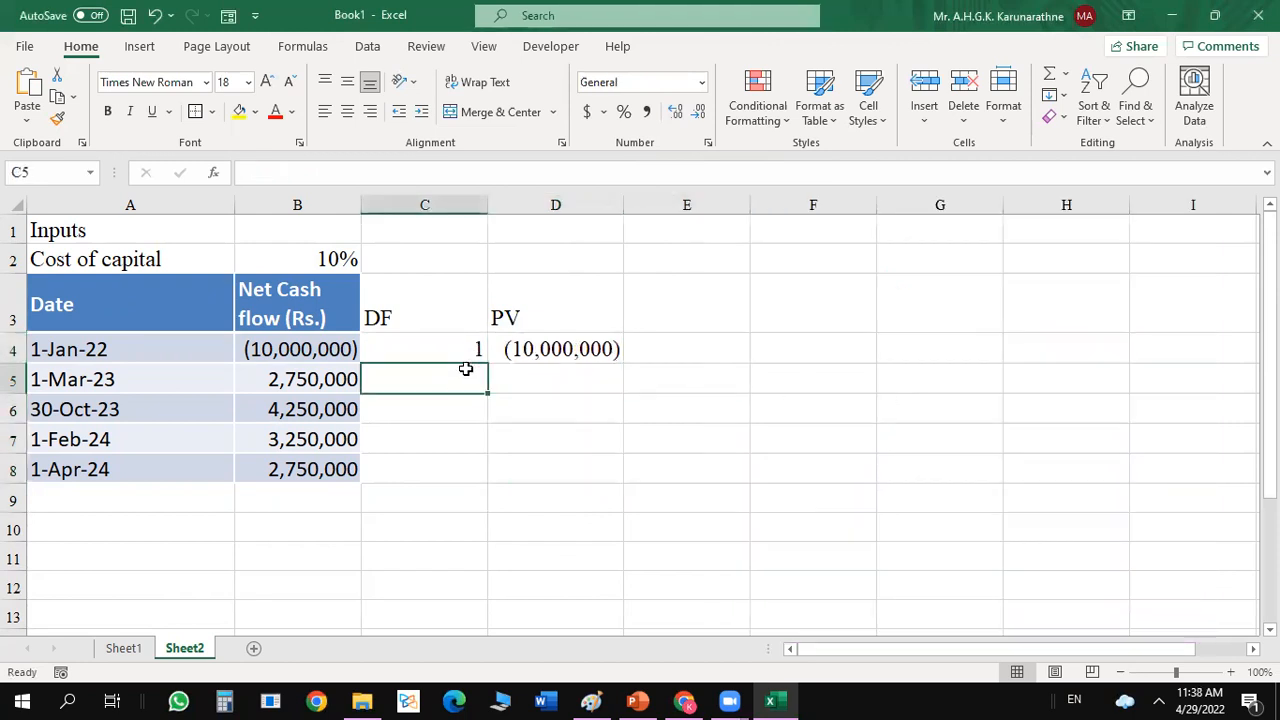
click(101, 379)
click(337, 380)
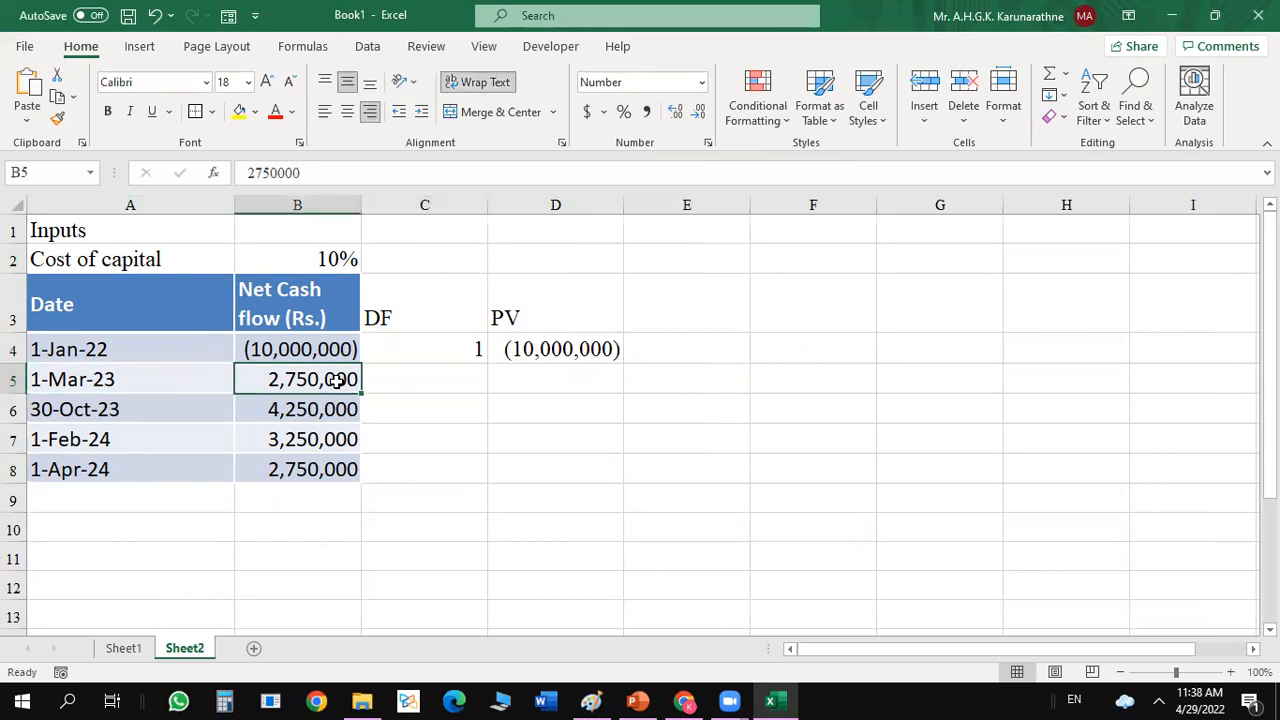
click(458, 381)
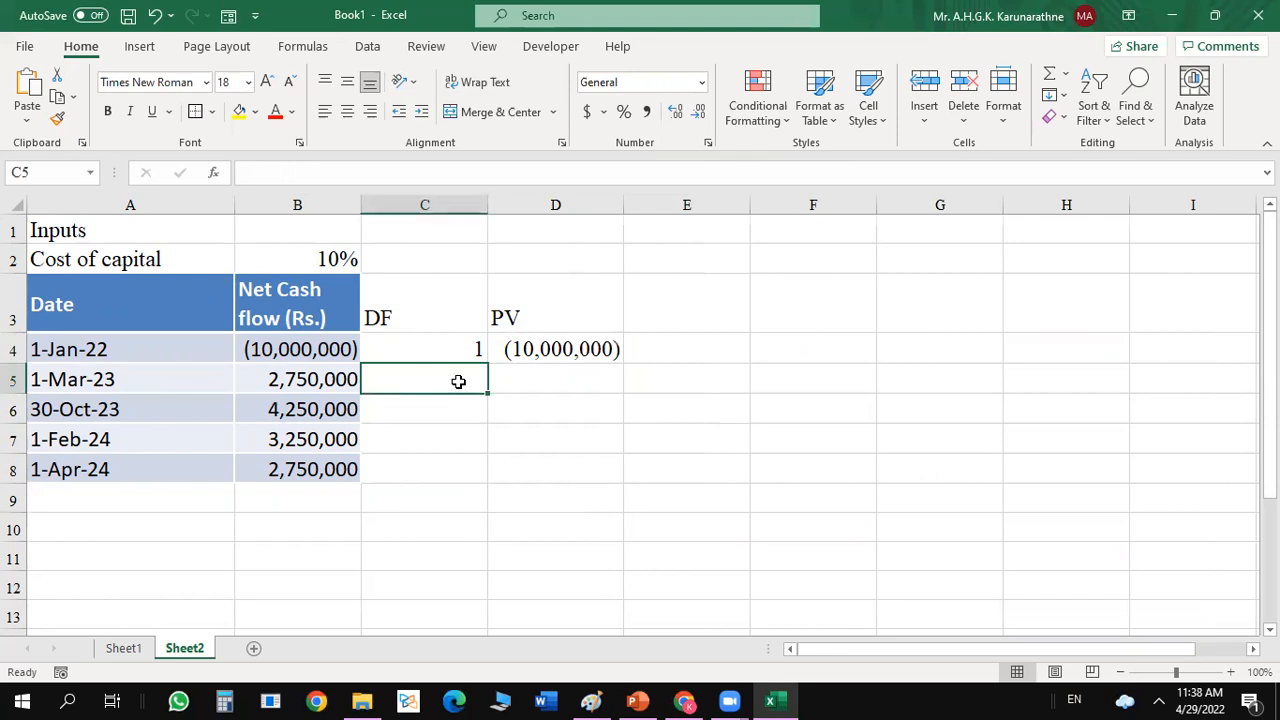
text(=)
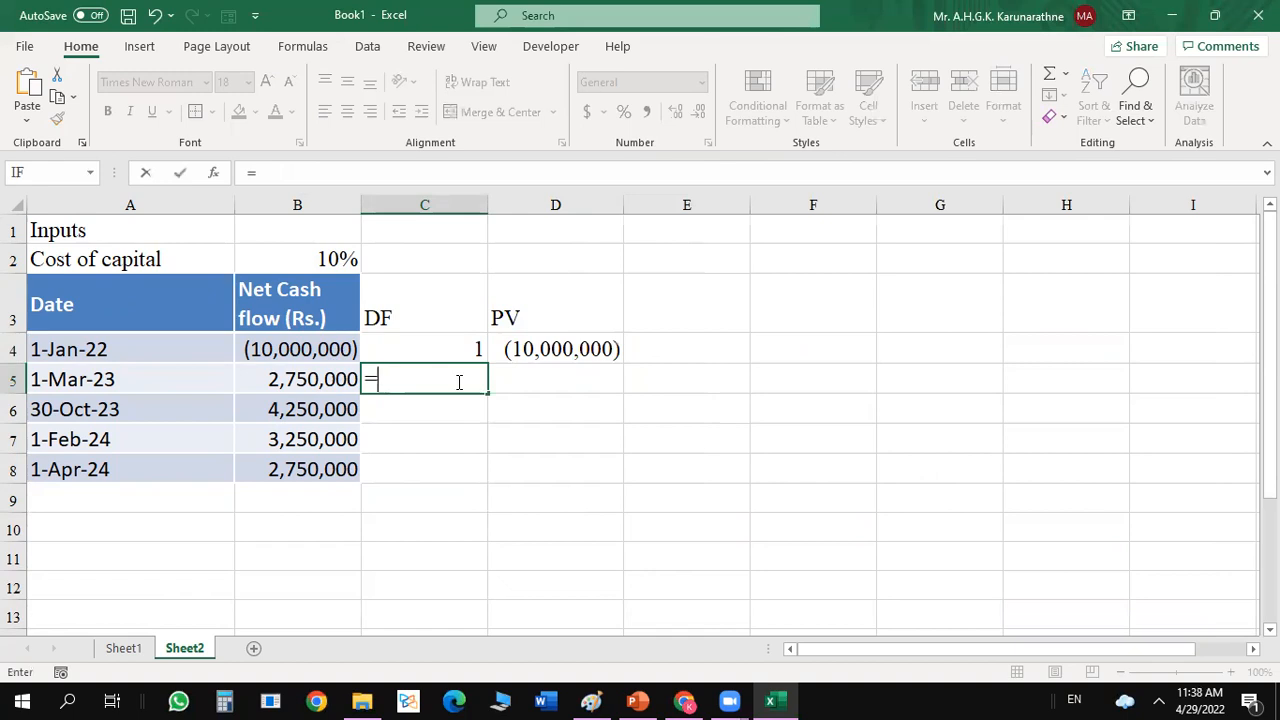
text(1/(1)
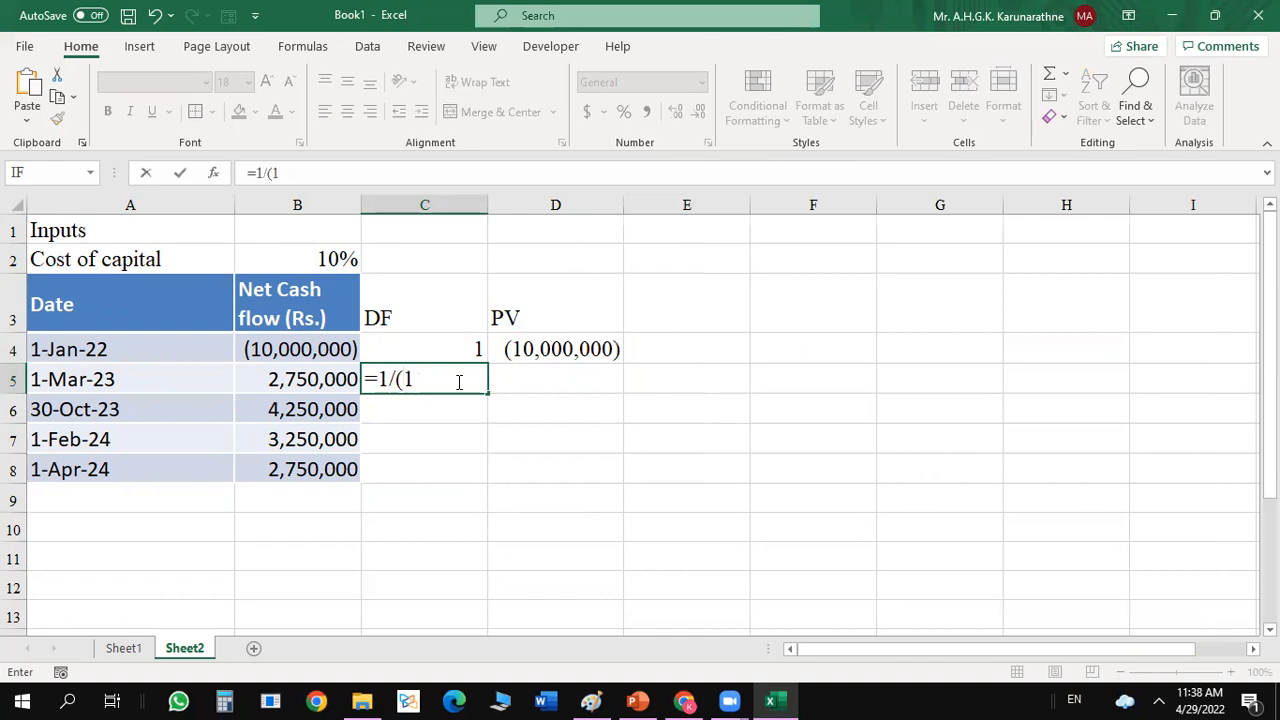
text(+)
click(340, 259)
text())
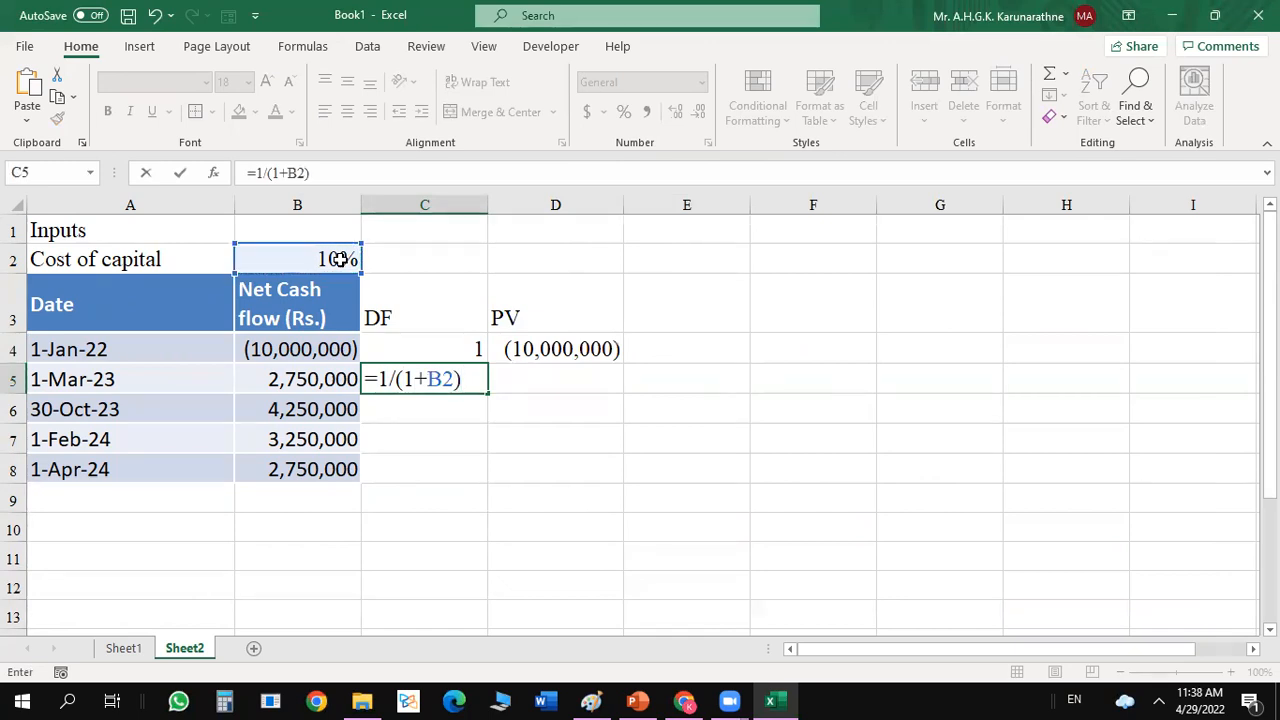
text(^)
click(778, 380)
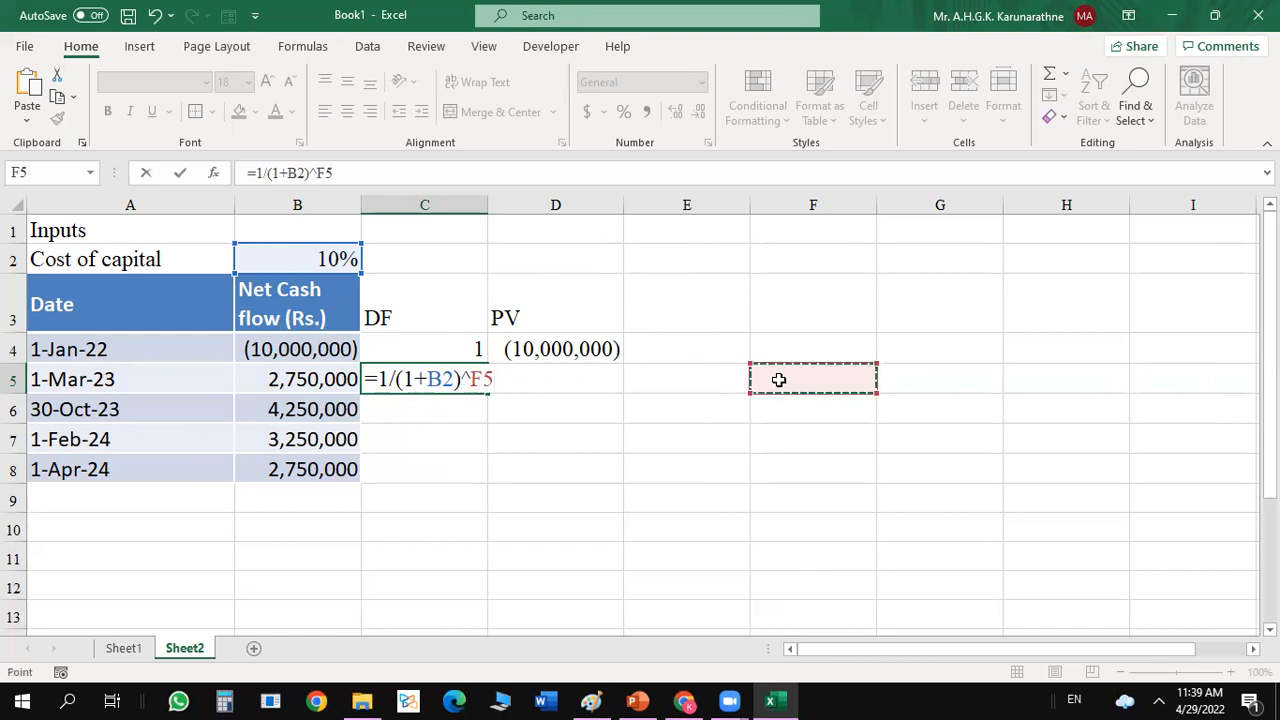
key(Return)
Calculate the elapsed years for the 1-Mar-23 cash flow in F5 with the formula =1+2/12.
click(778, 380)
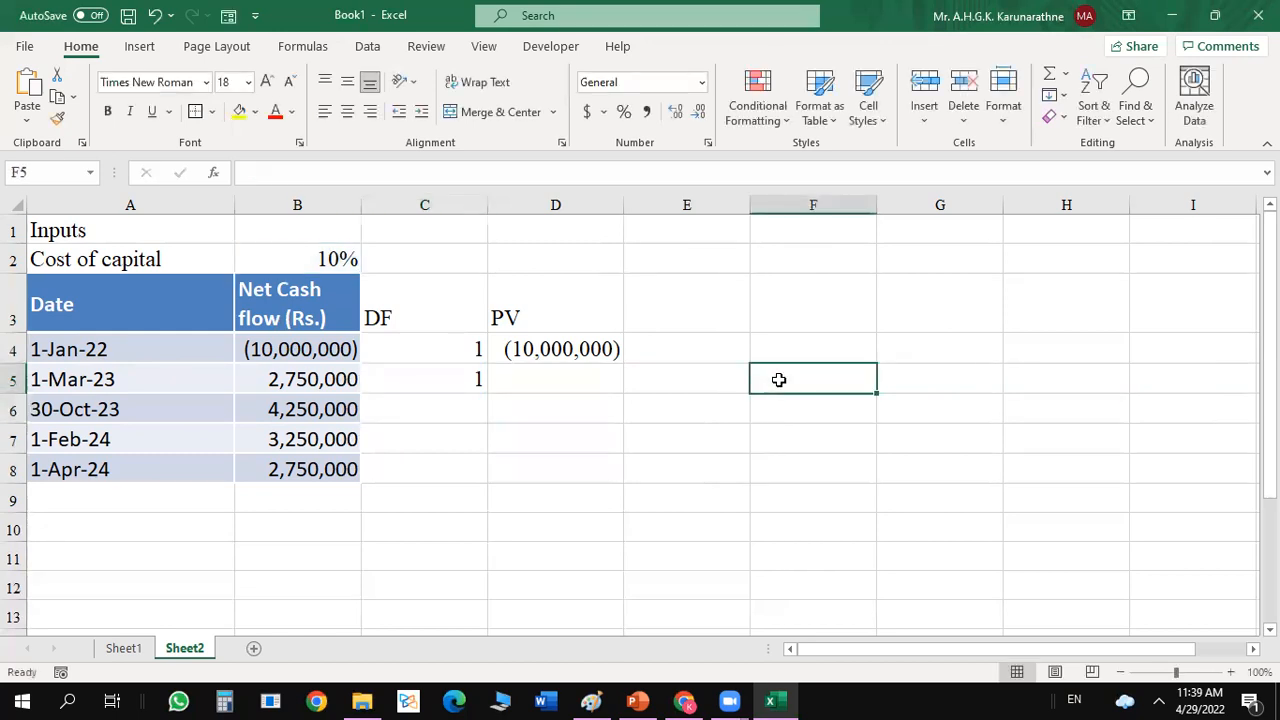
text(=)
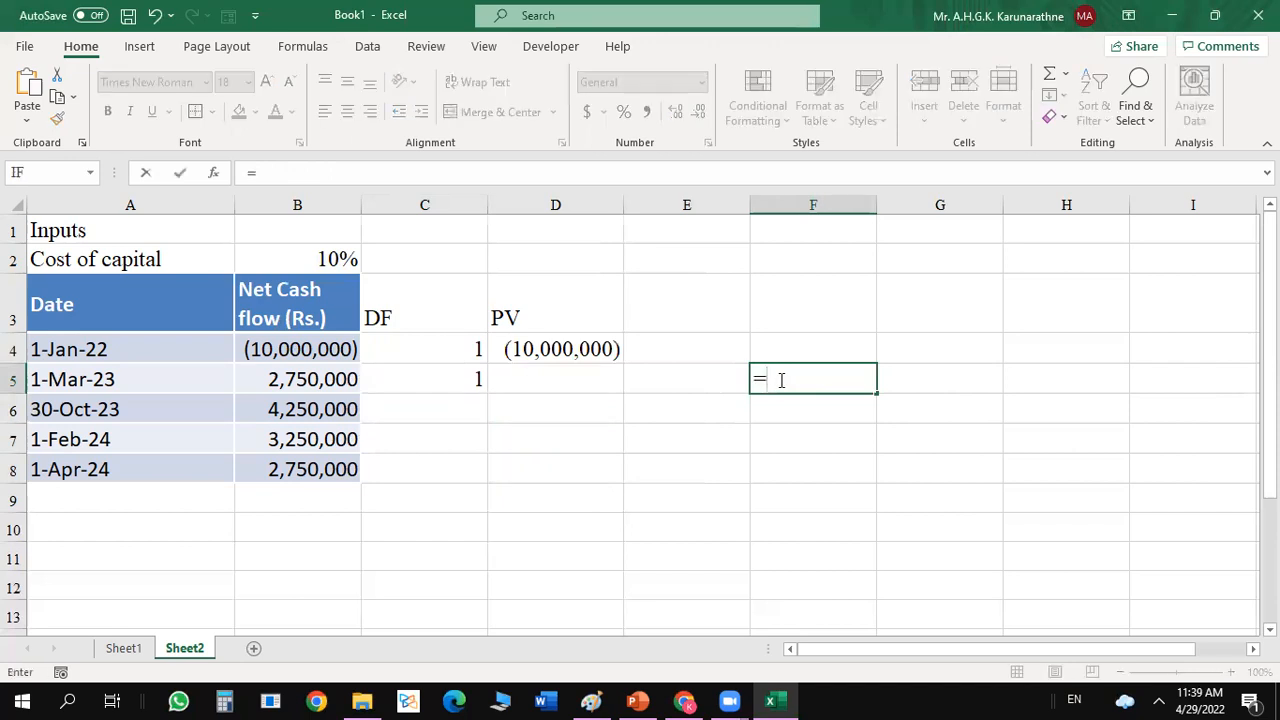
text(1)
text(+2/)
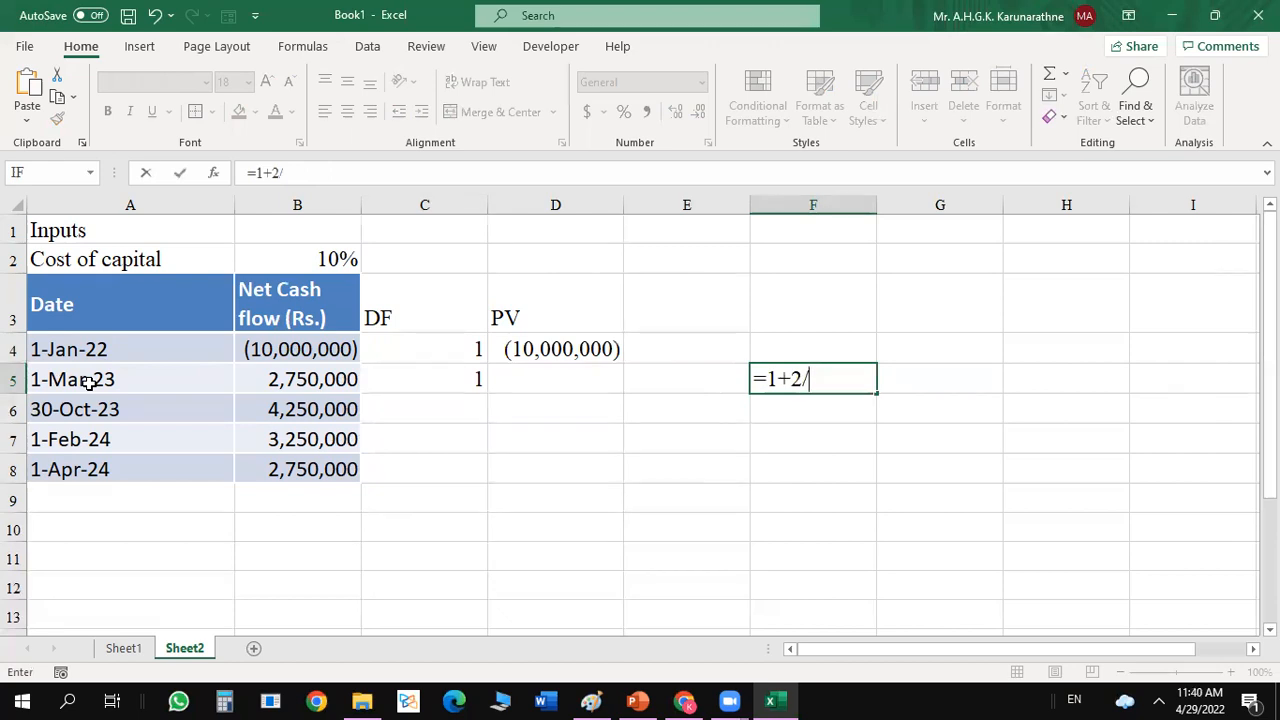
text(12)
key(Return)
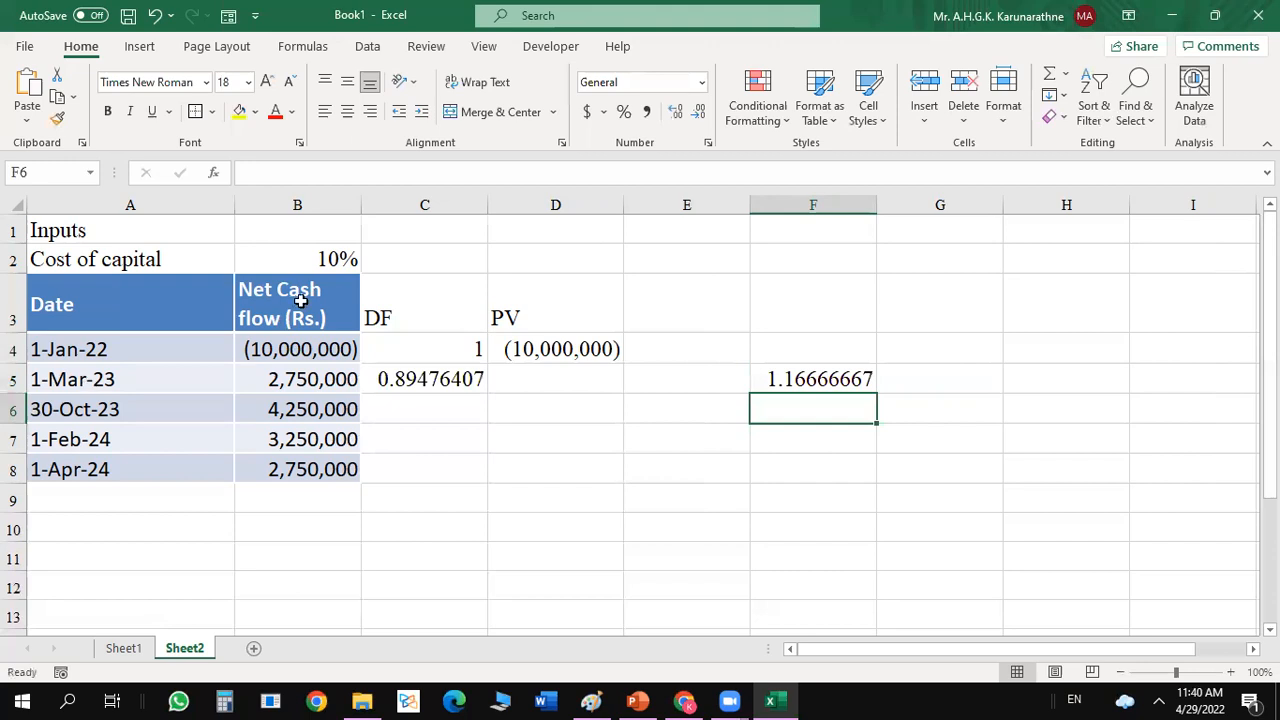
click(843, 379)
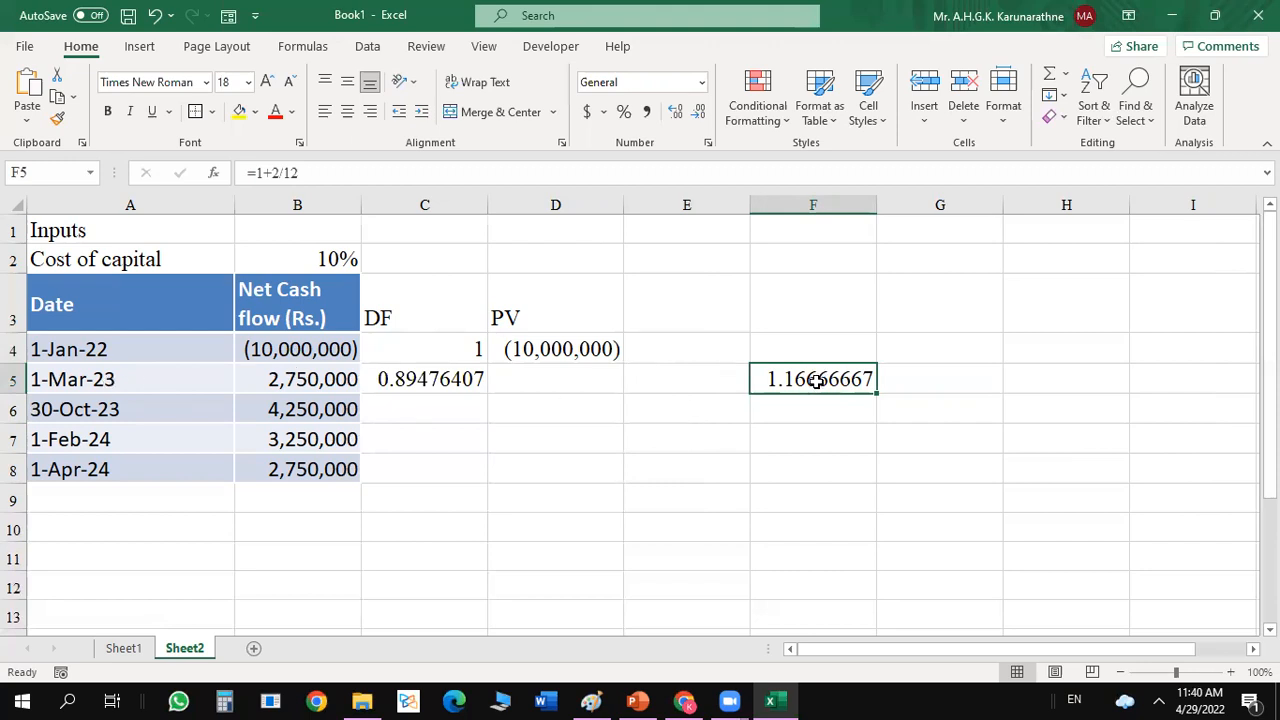
Remove the exponent from the 1-Mar-23 discount factor formula in C5 and reference F5 again as the exponent.
click(416, 381)
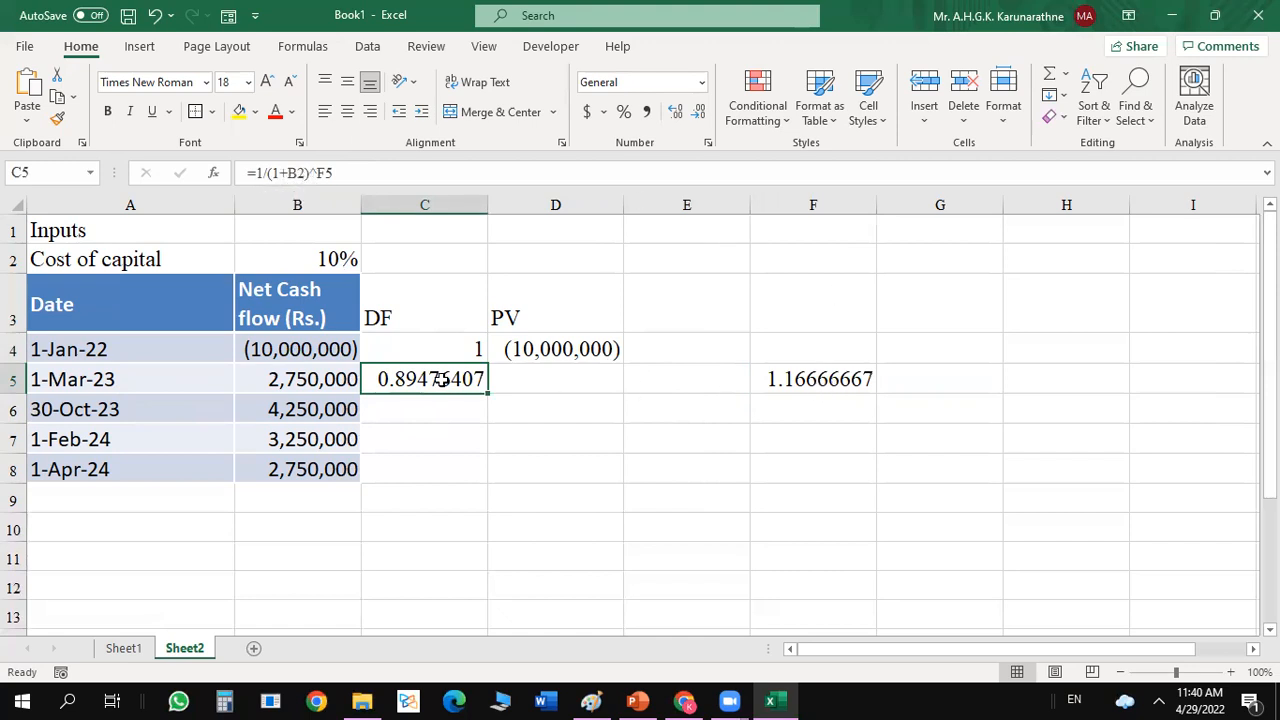
click(346, 173)
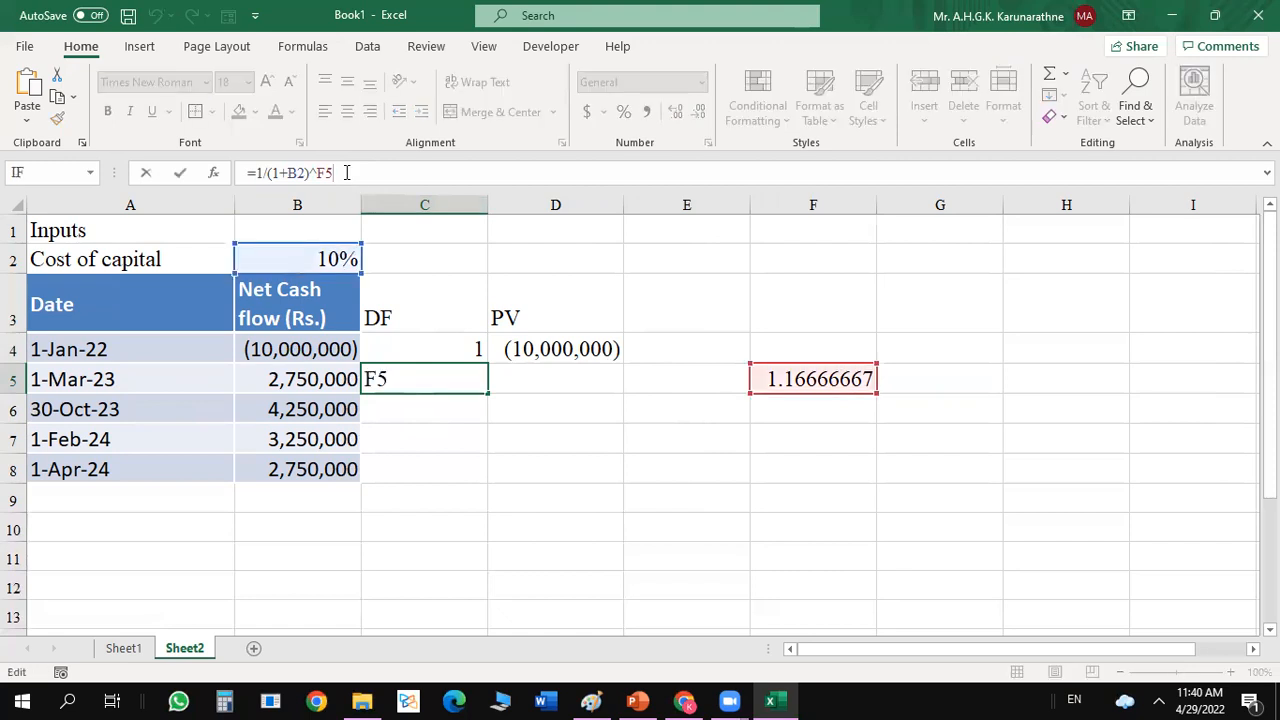
key(BackSpace)
key(BackSpace)
click(803, 379)
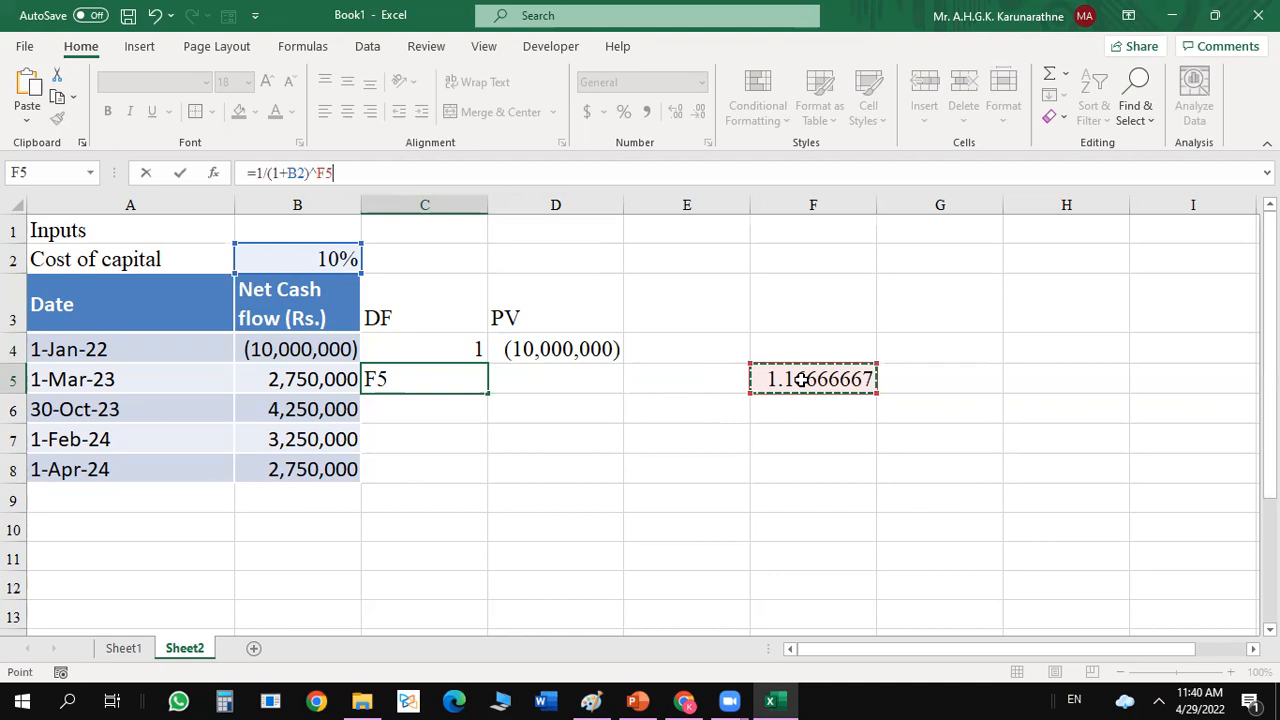
key(Return)
Show the 1-Mar-23 discount factor in C5 with three decimal places.
click(445, 379)
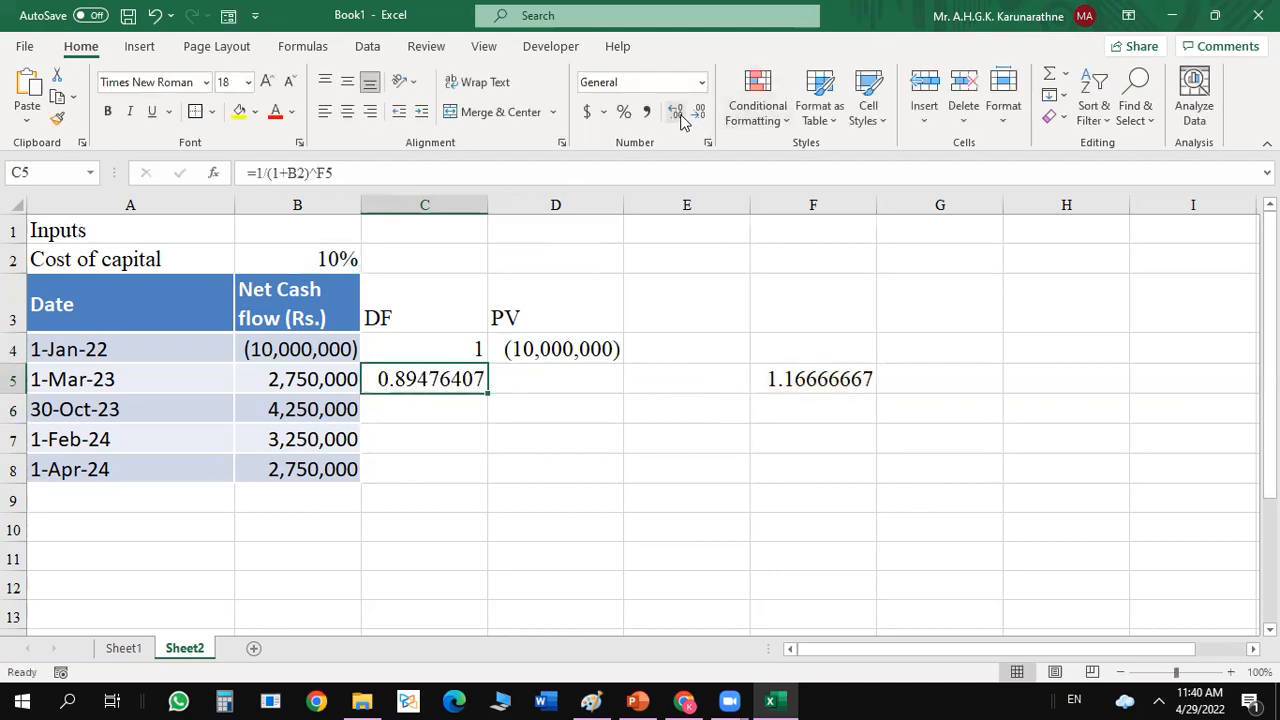
click(700, 112)
click(700, 112)
click(700, 112)
click(700, 112)
click(700, 112)
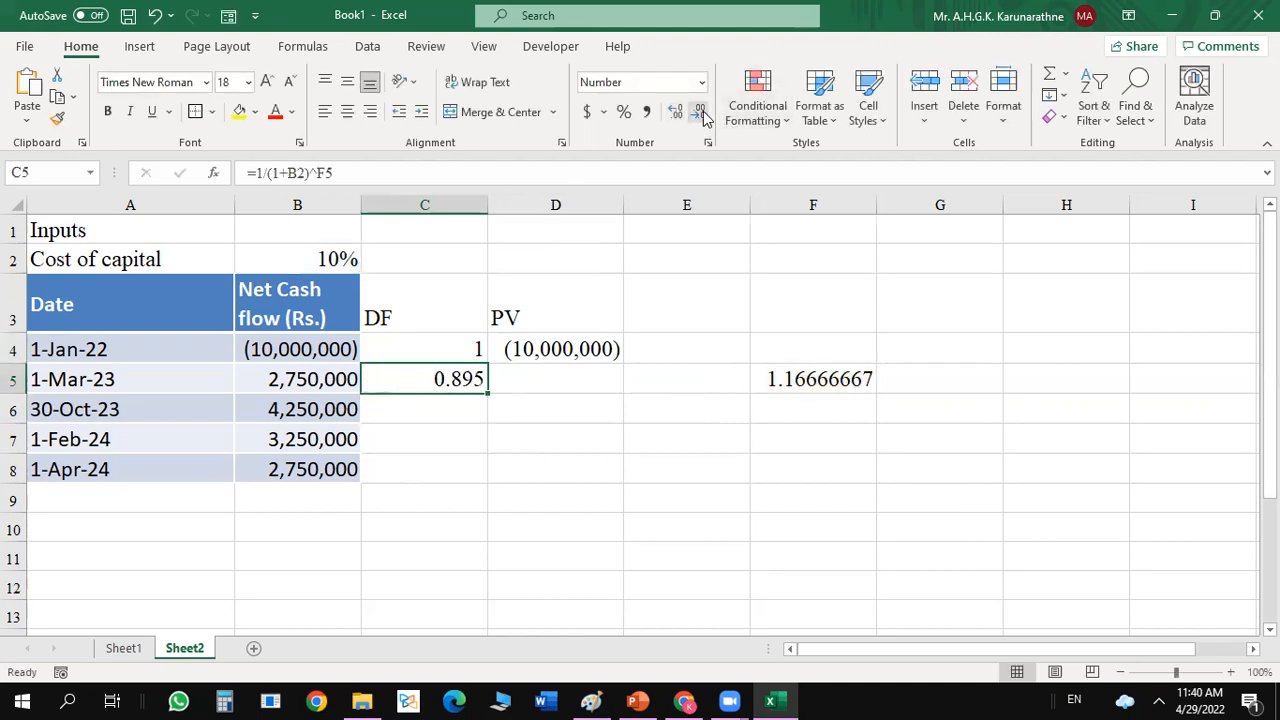
Calculate the elapsed years for the 30-Oct-23 cash flow in F6 with the formula =1+10/12.
click(434, 402)
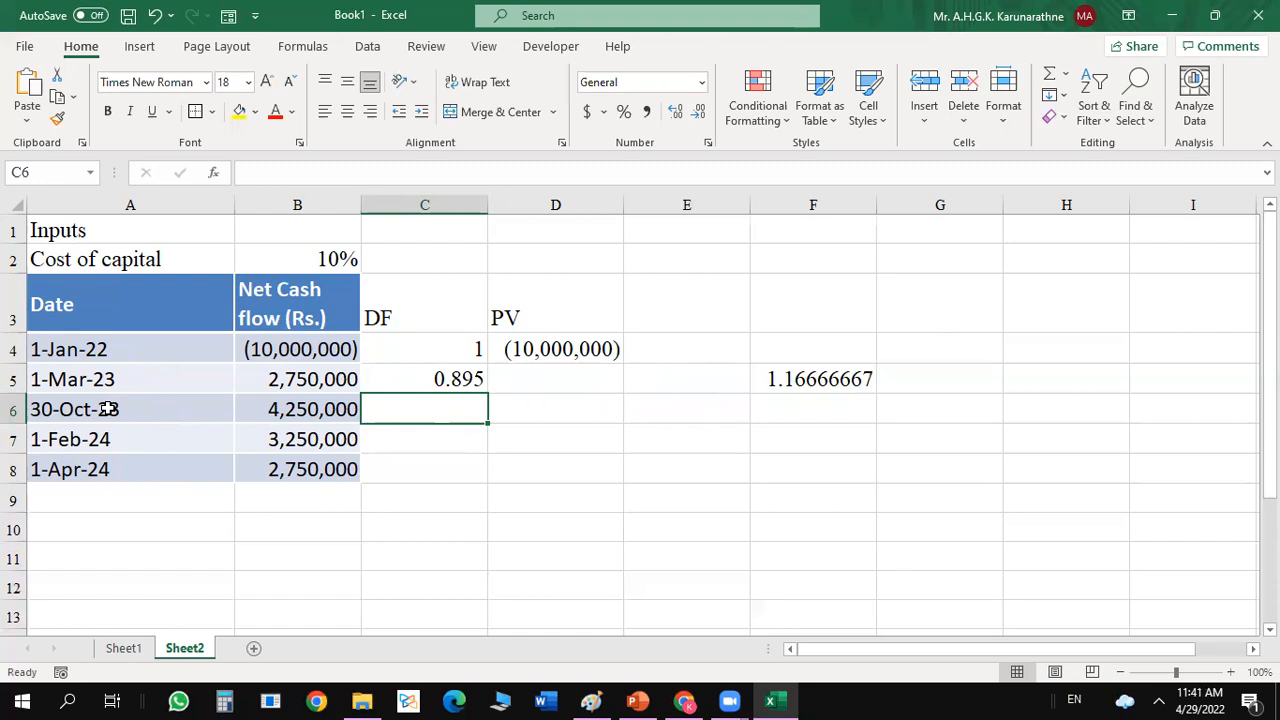
click(774, 402)
text(=)
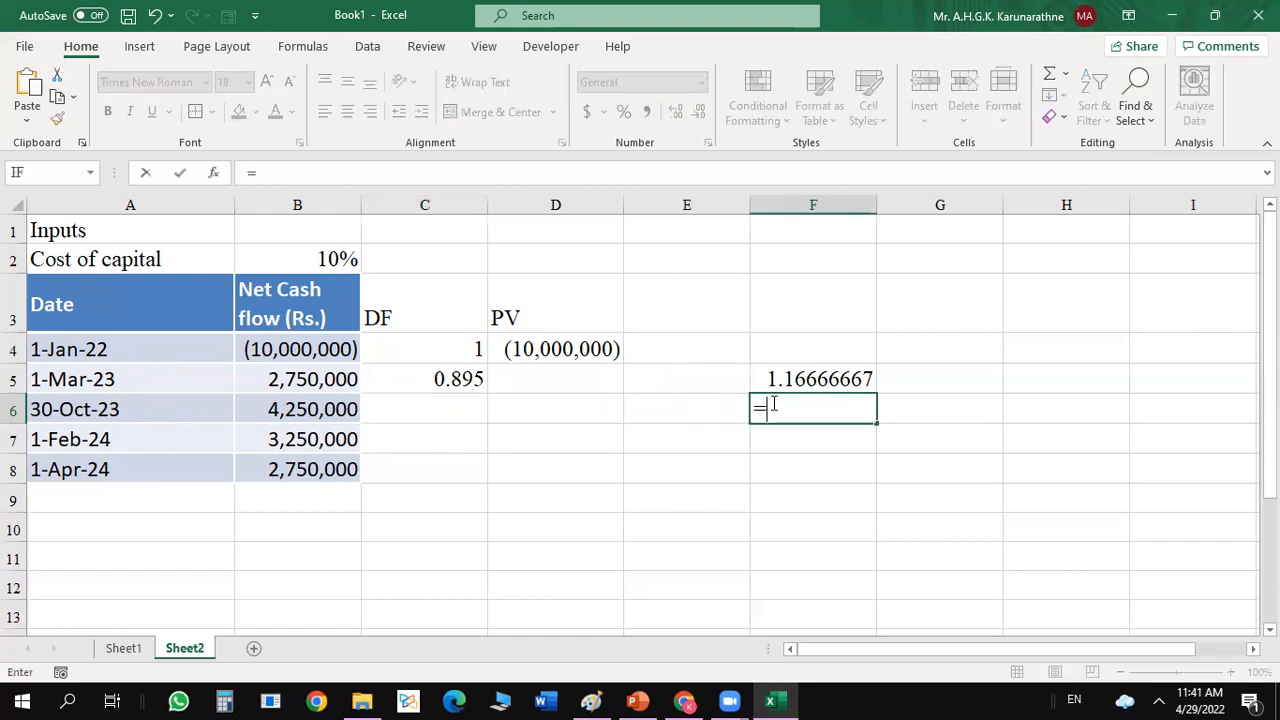
text(1+10)
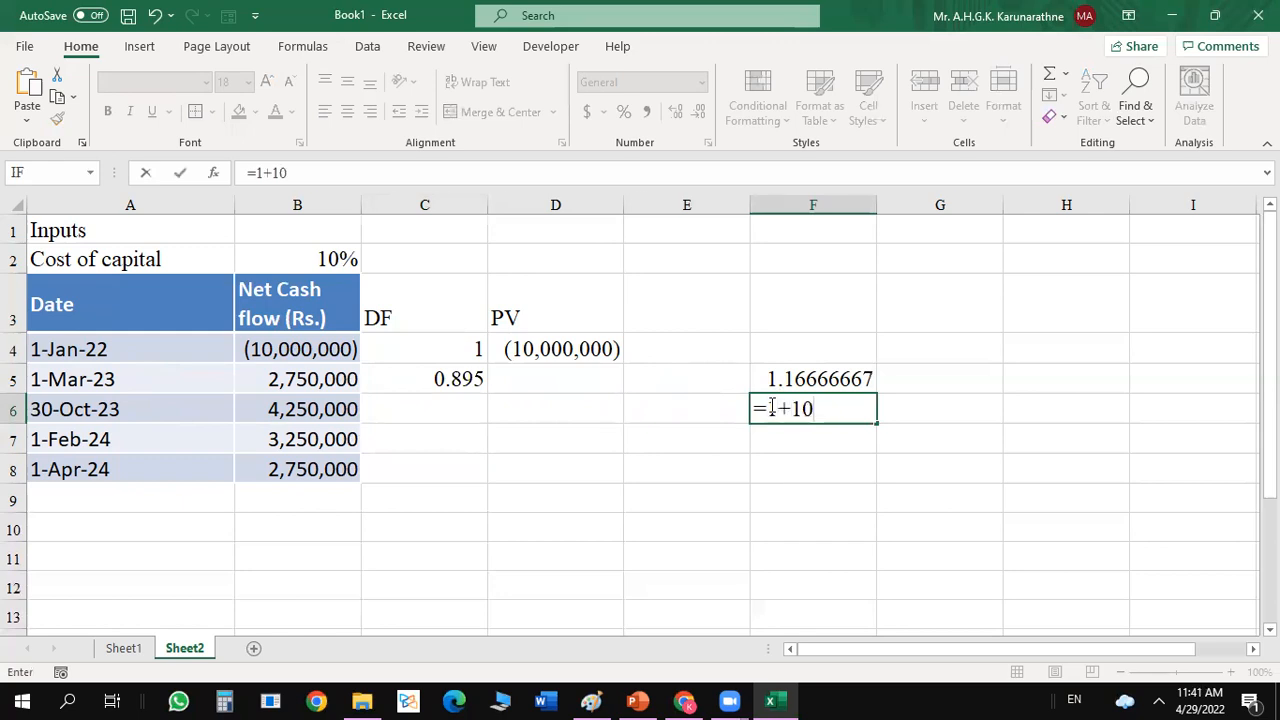
text(/12)
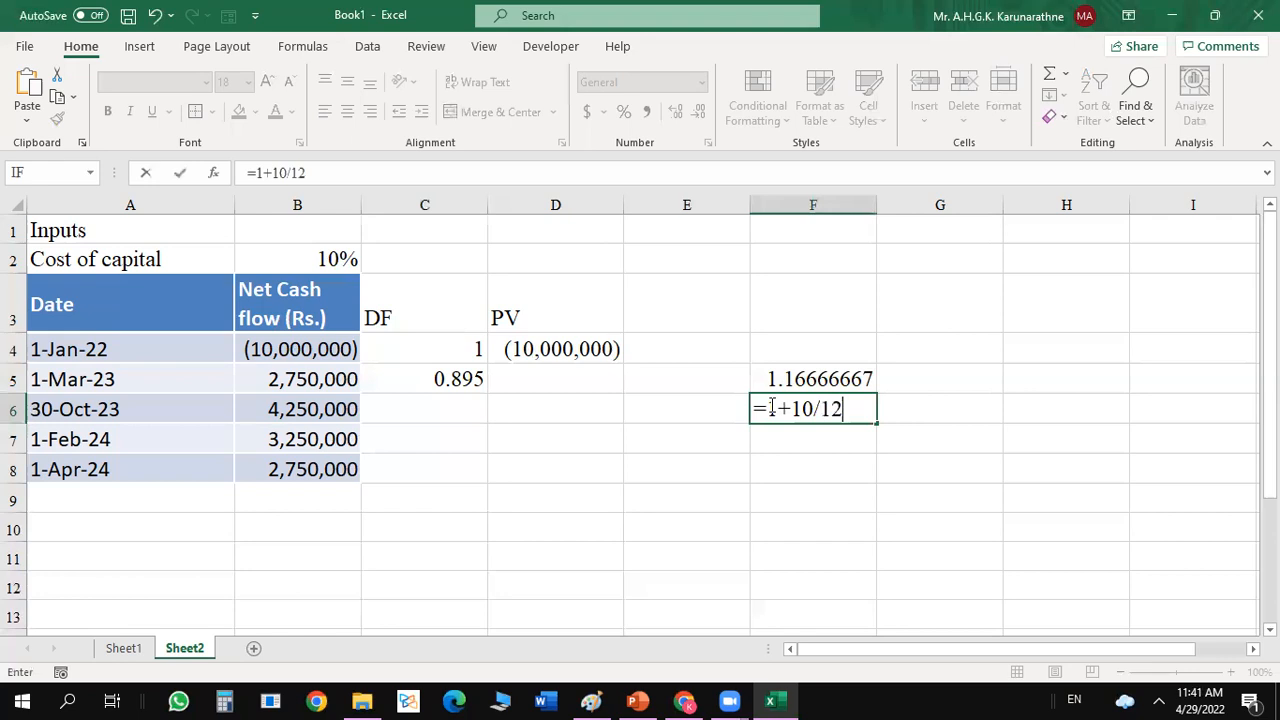
key(Return)
click(828, 405)
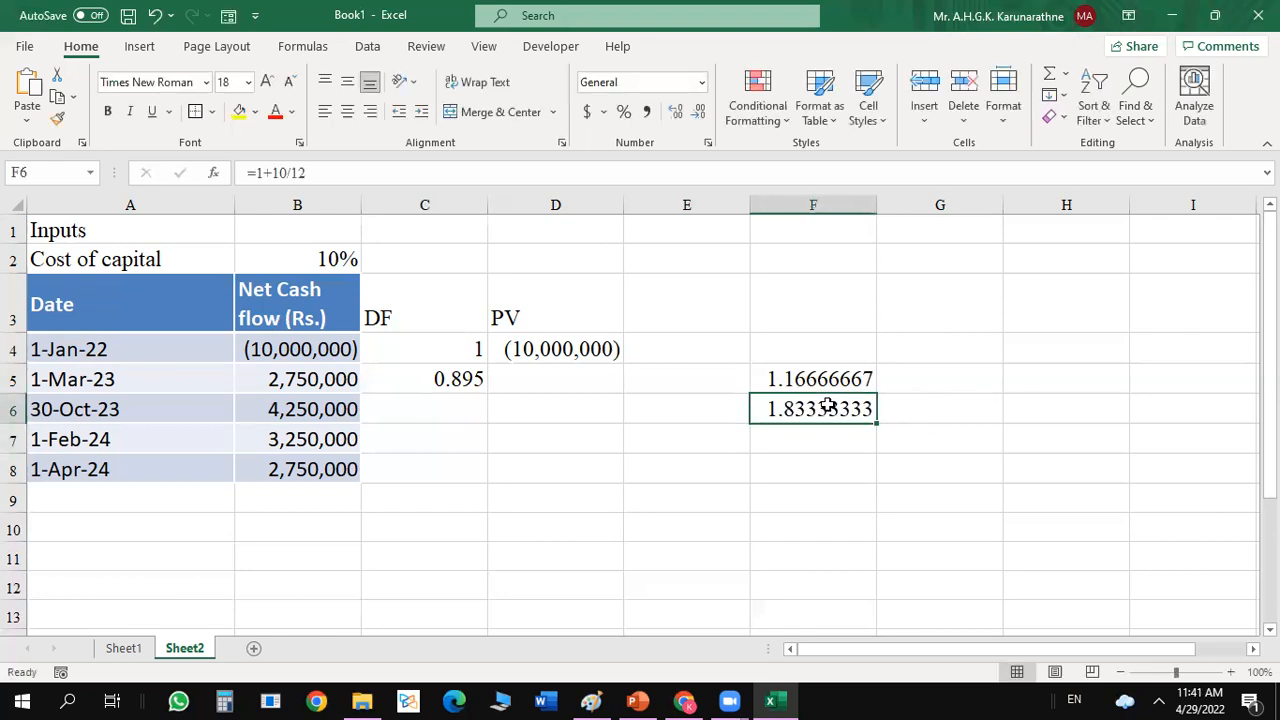
Enter the discount factor for the 30-Oct-23 cash flow in C6 as =1/(1+B2)^F6.
click(440, 402)
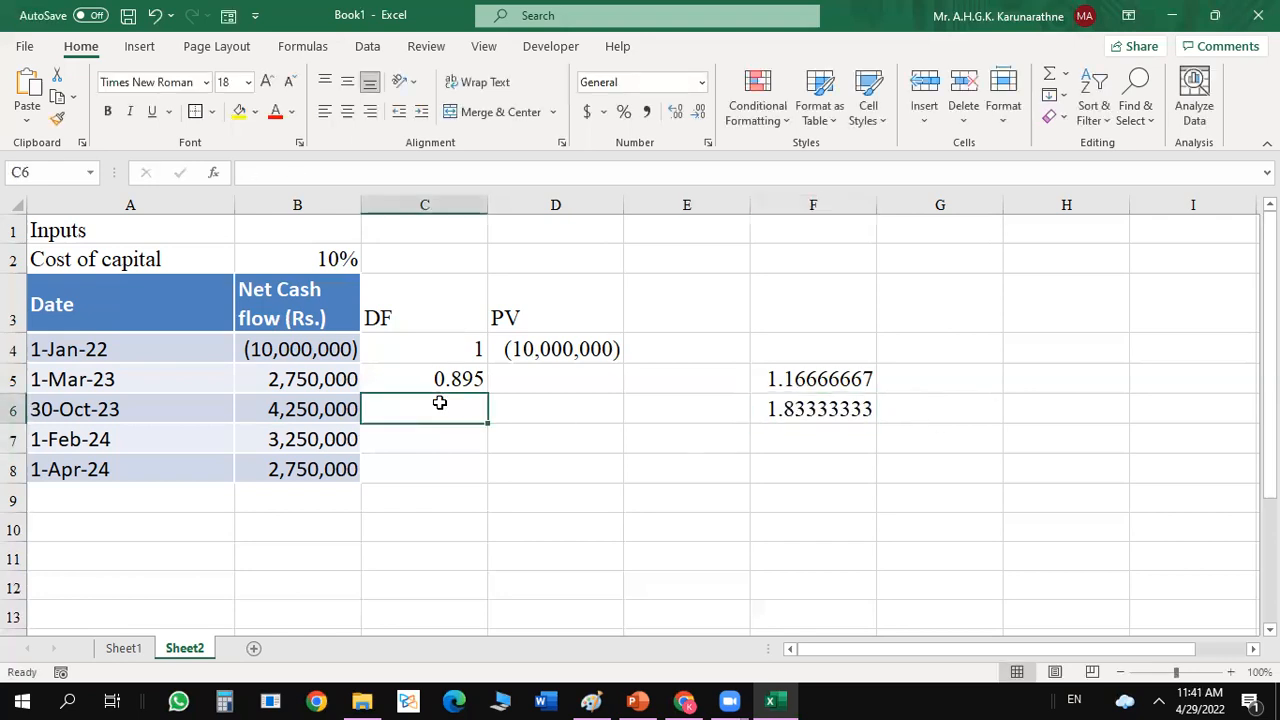
text(=)
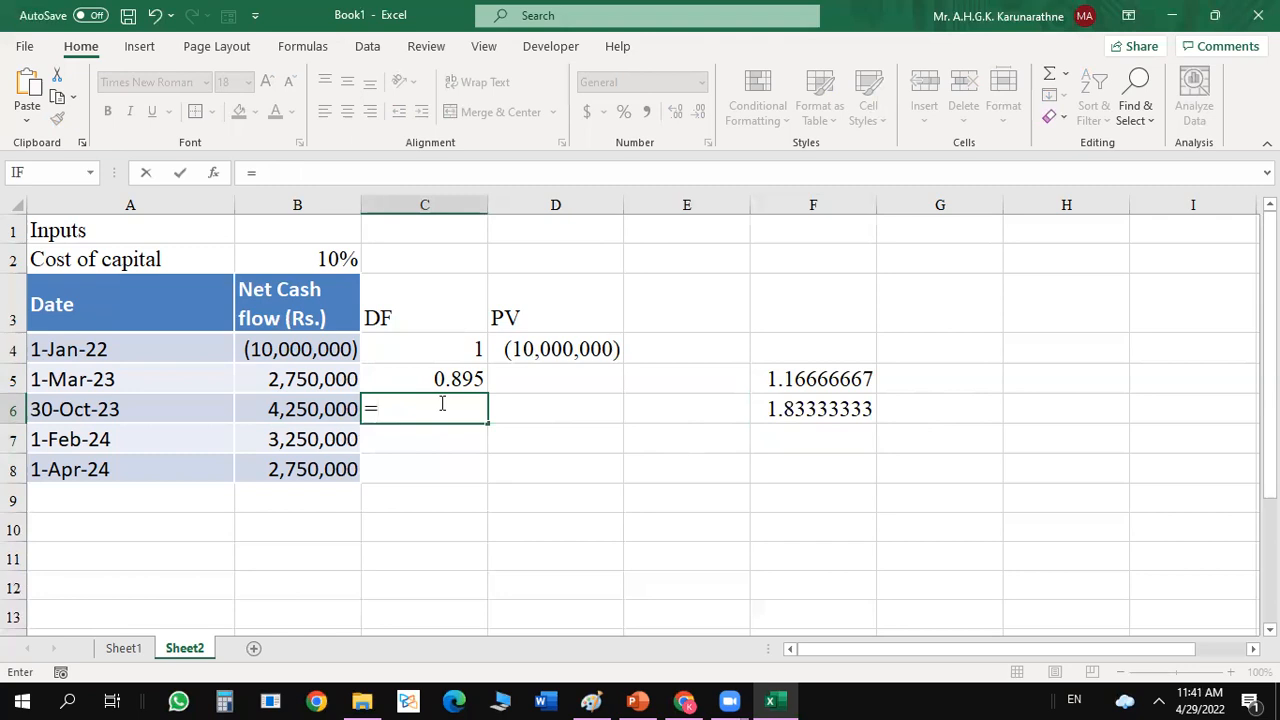
text(1/(1+)
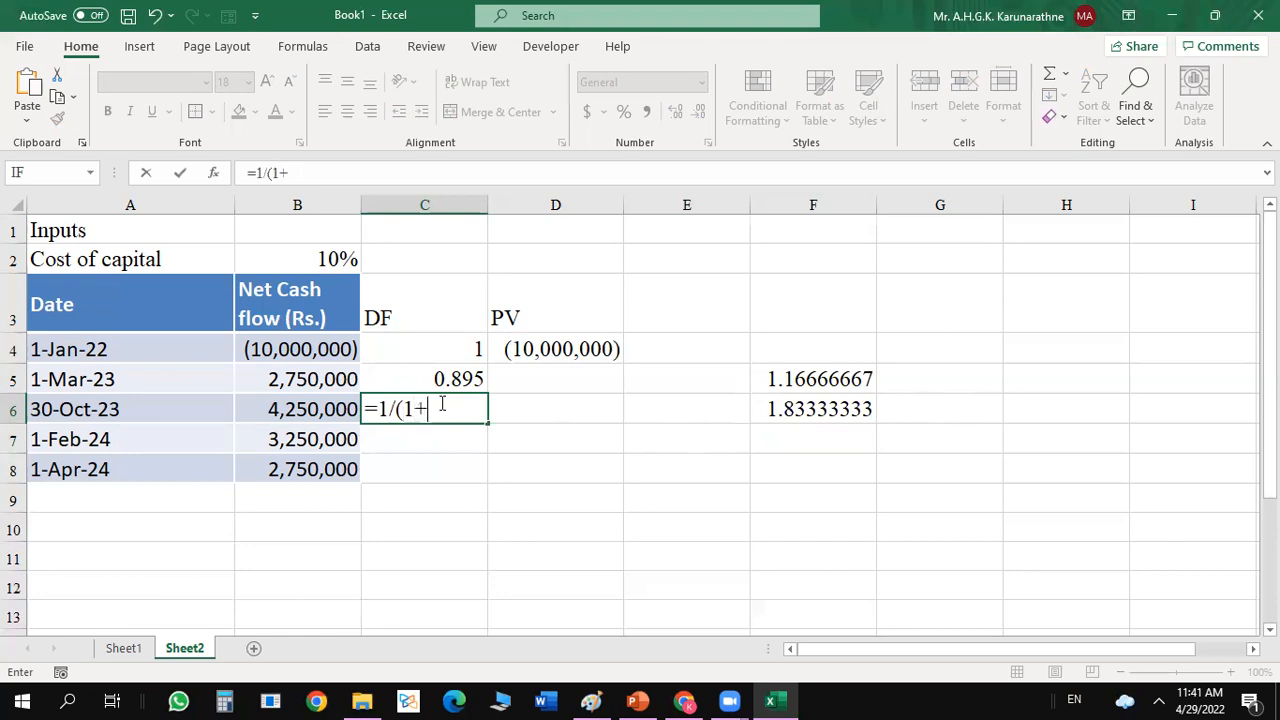
click(325, 259)
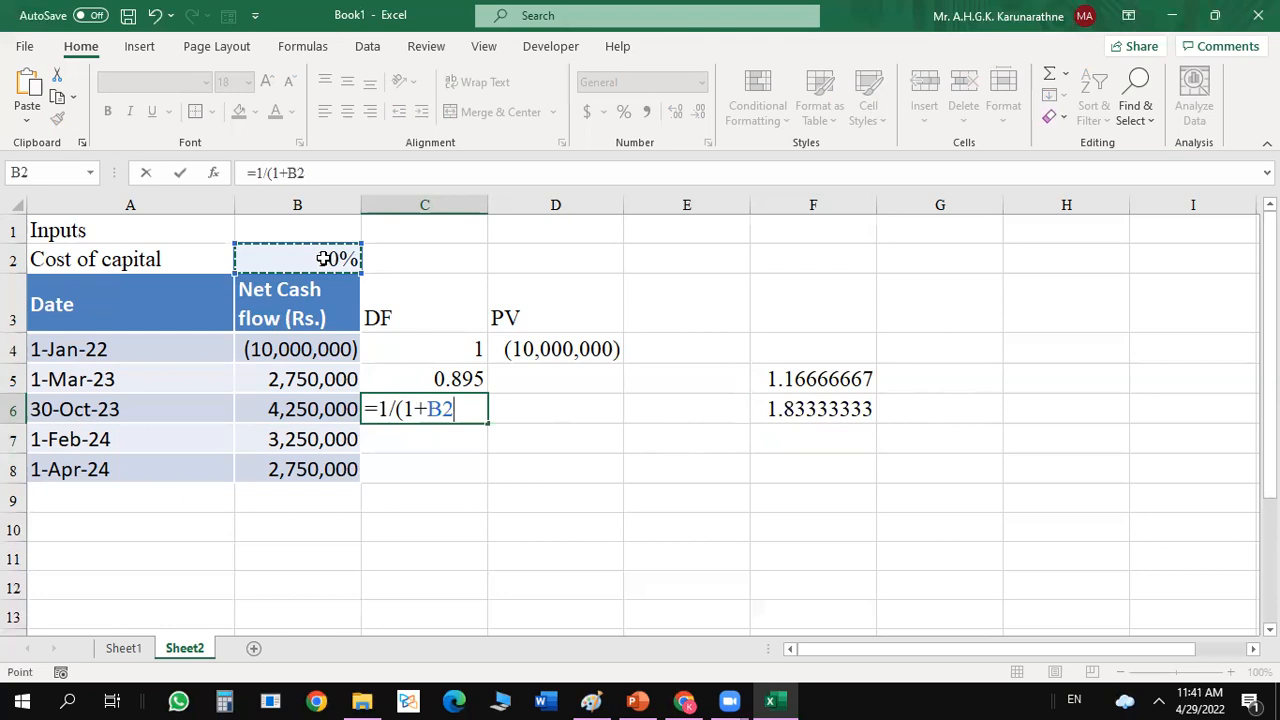
text())
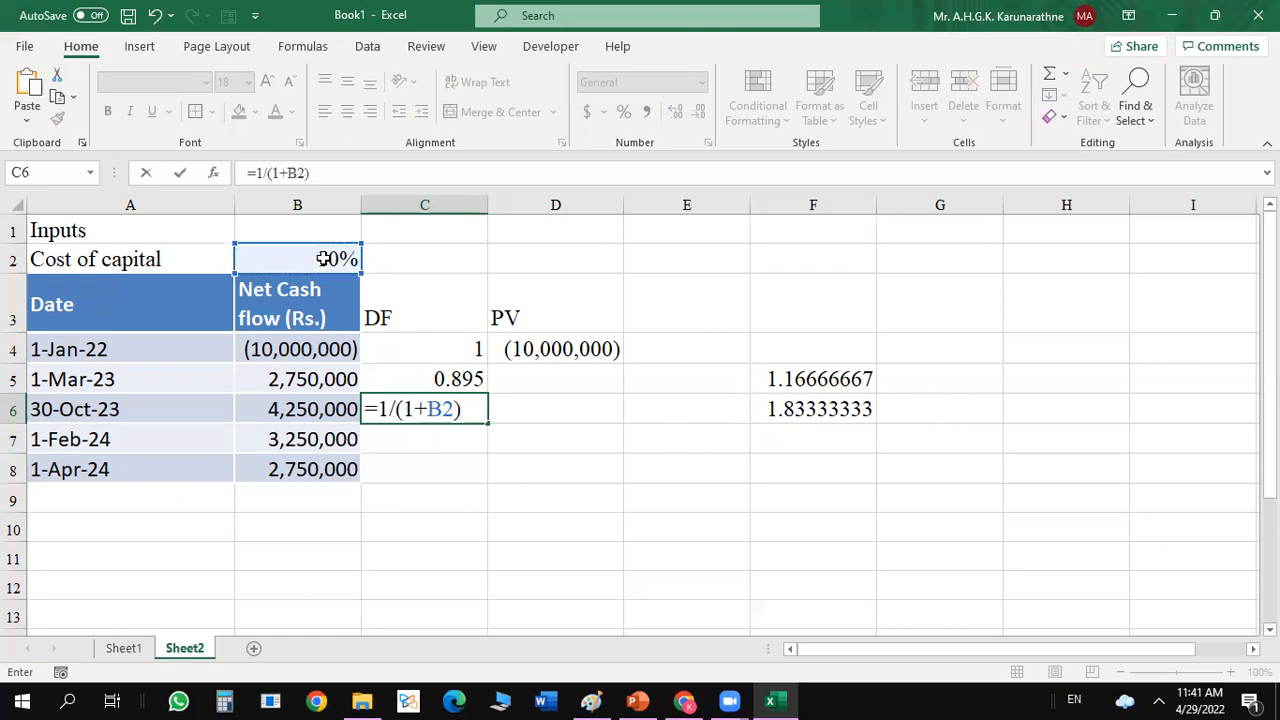
text(^)
click(812, 409)
key(Return)
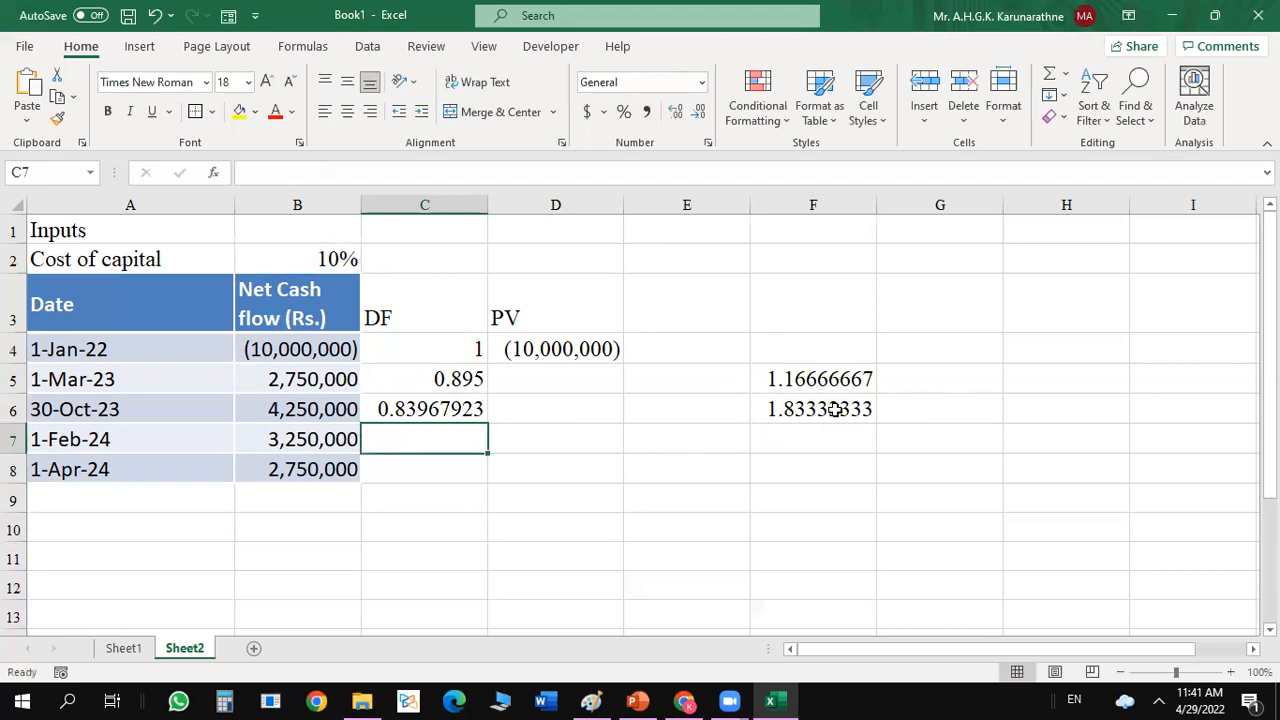
Show the 30-Oct-23 discount factor in C6 with three decimal places.
click(466, 411)
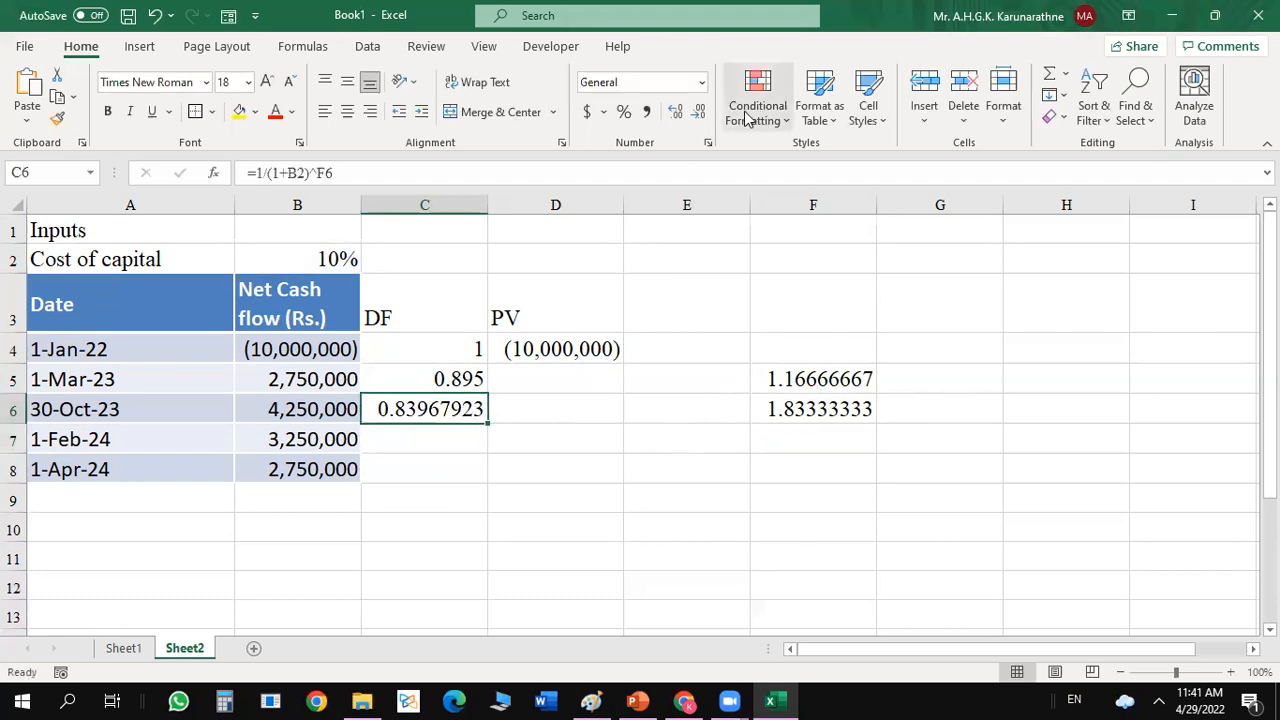
click(676, 112)
click(677, 112)
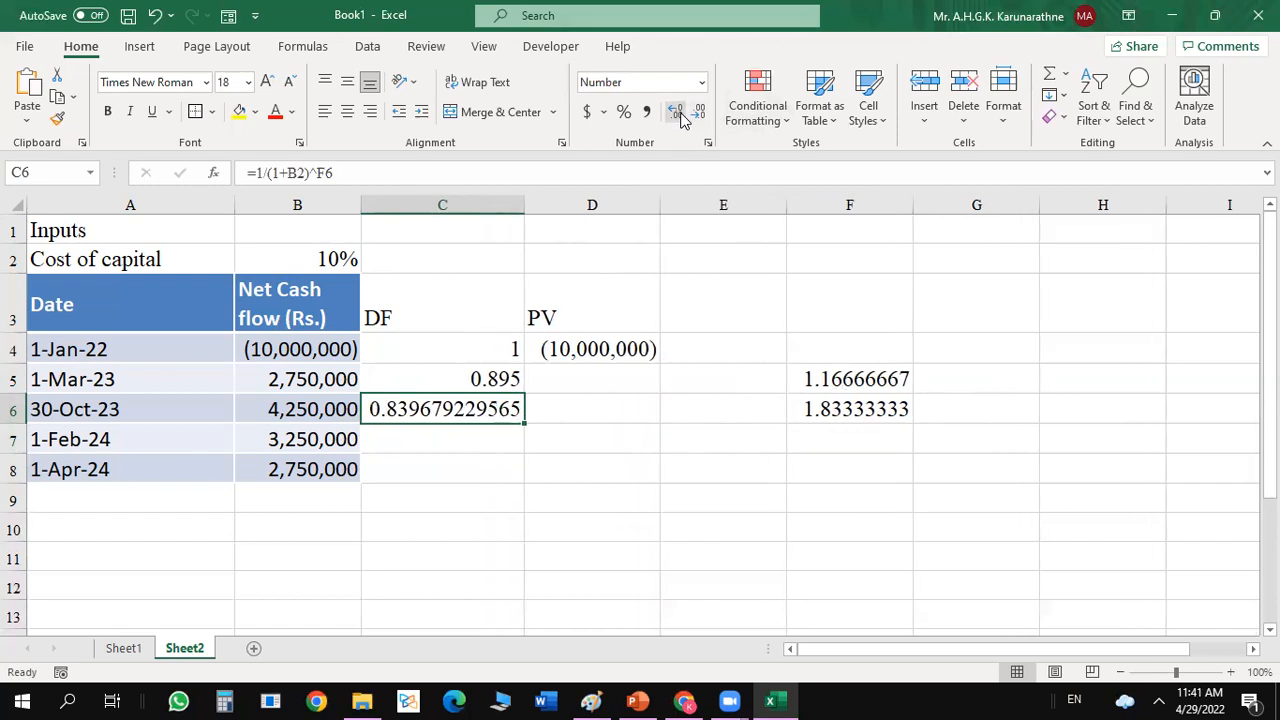
click(699, 112)
click(699, 112)
click(699, 112)
click(699, 112)
click(699, 112)
click(699, 112)
click(699, 112)
click(699, 112)
click(699, 112)
click(699, 112)
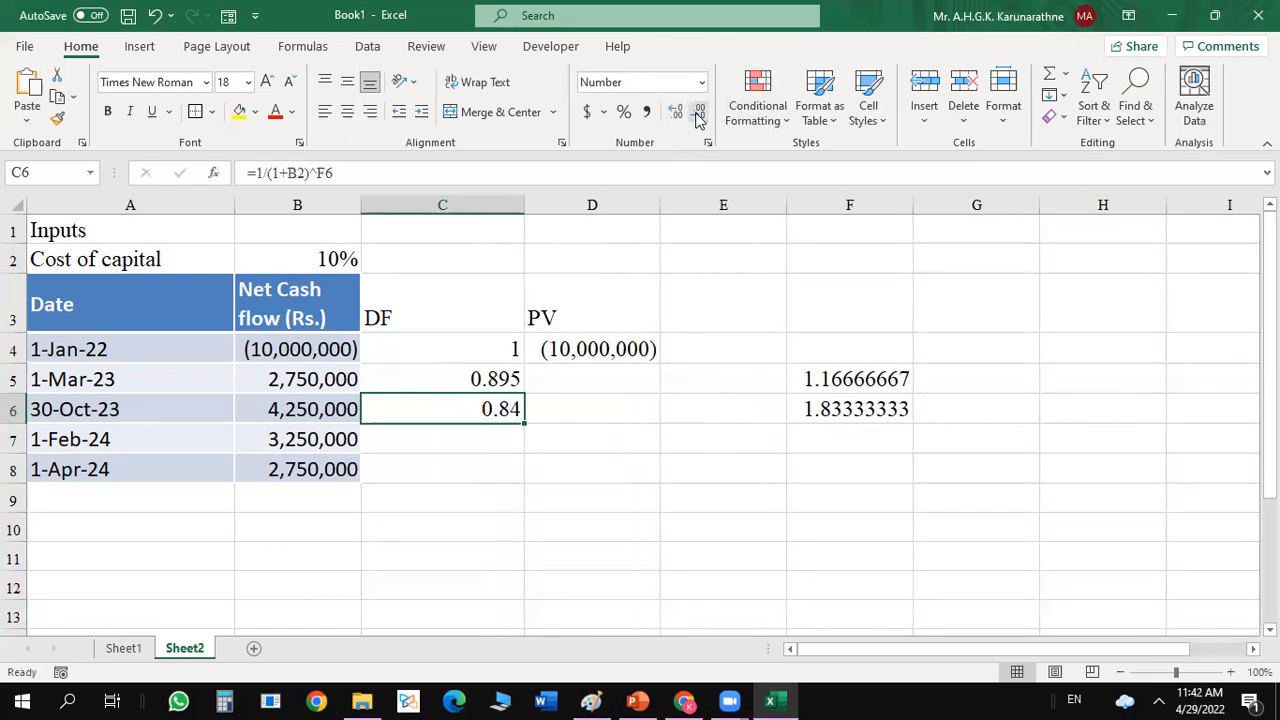
click(676, 112)
click(676, 112)
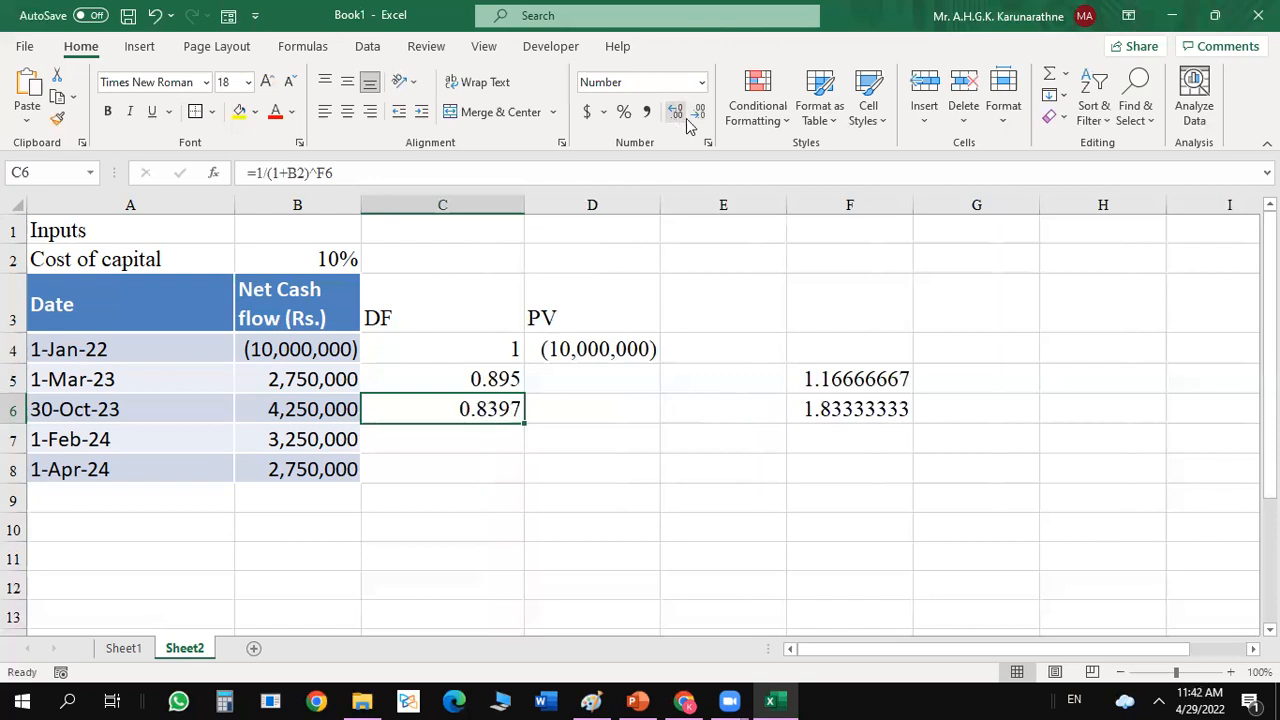
click(699, 112)
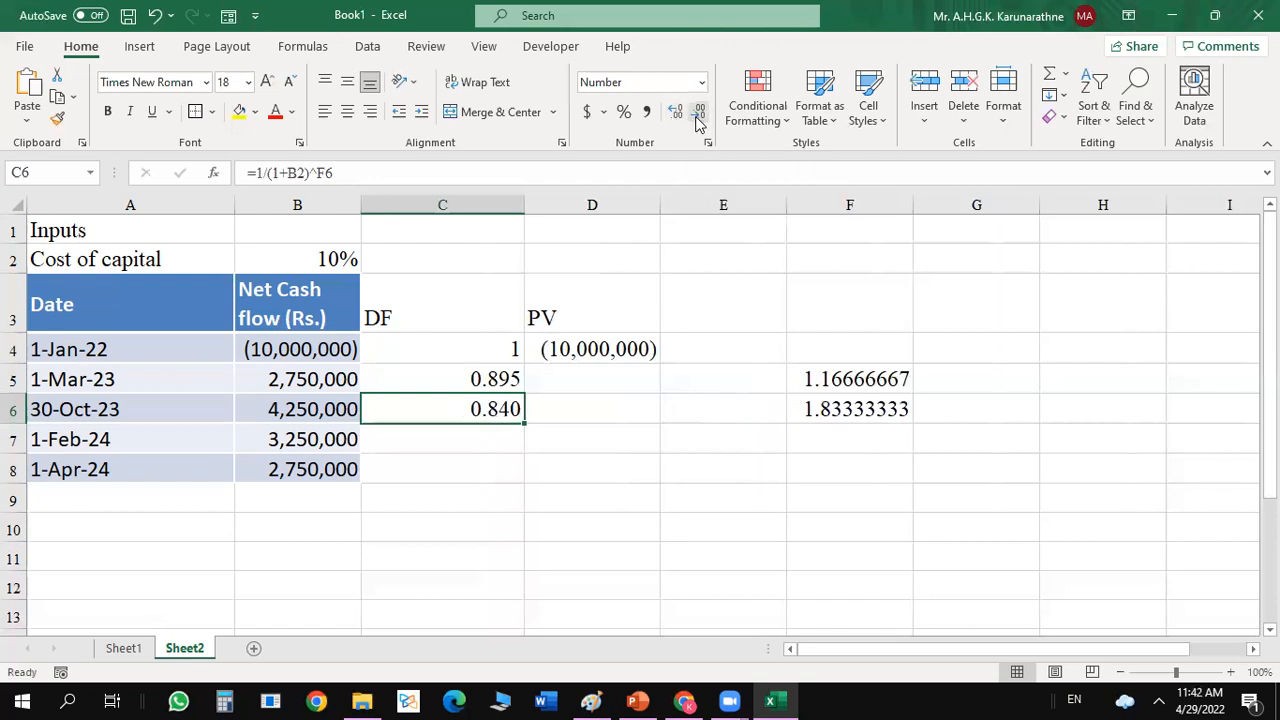
Calculate the elapsed years for the 1-Feb-24 cash flow in F7 with the formula =2+1/12.
click(494, 437)
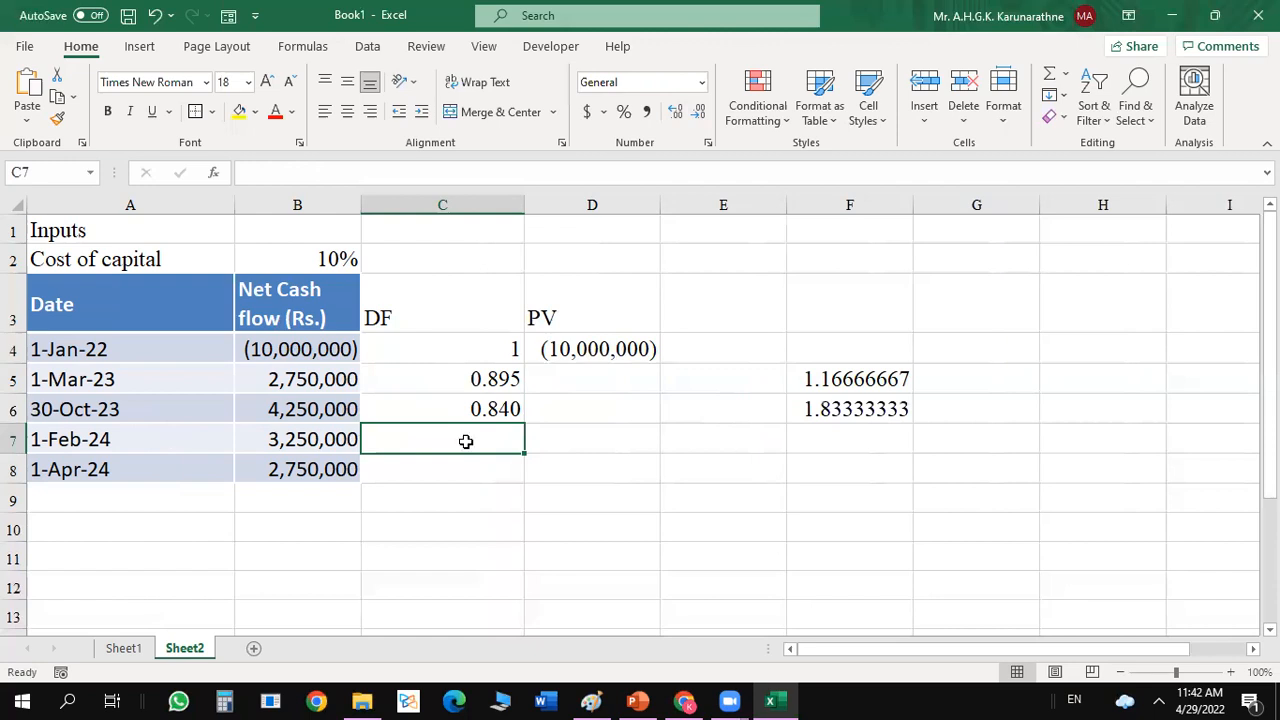
click(872, 436)
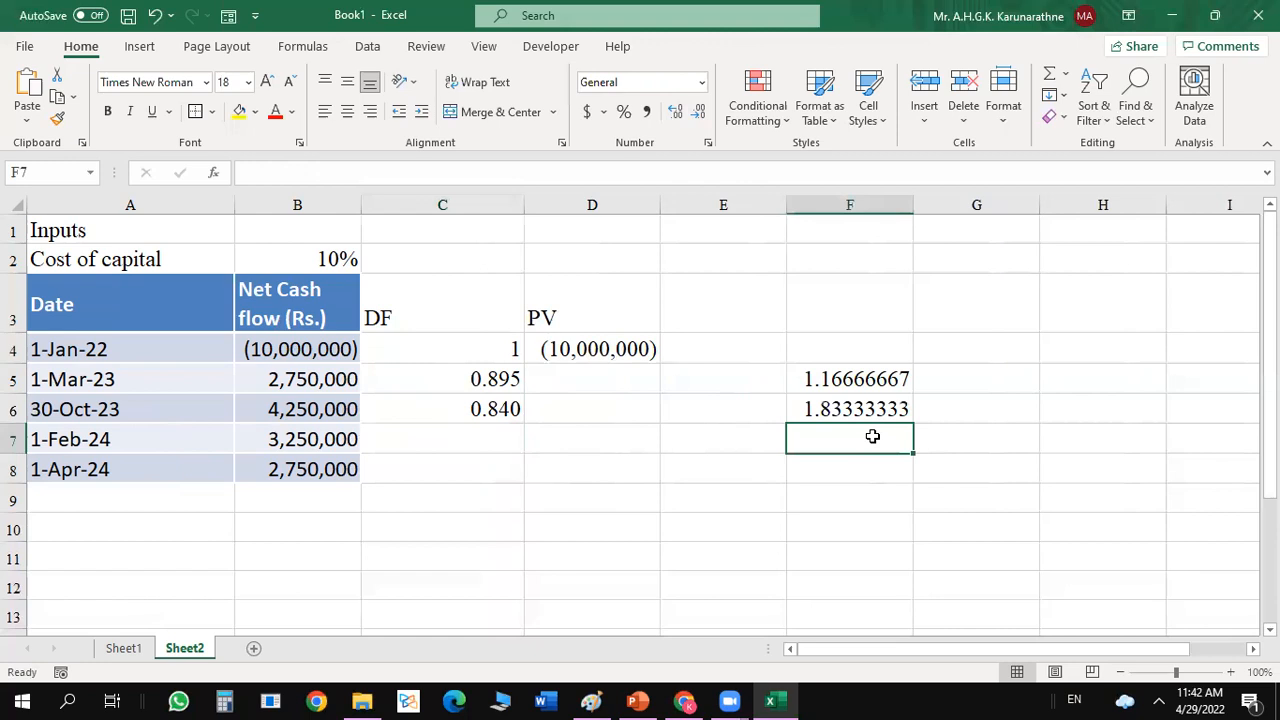
text(=2)
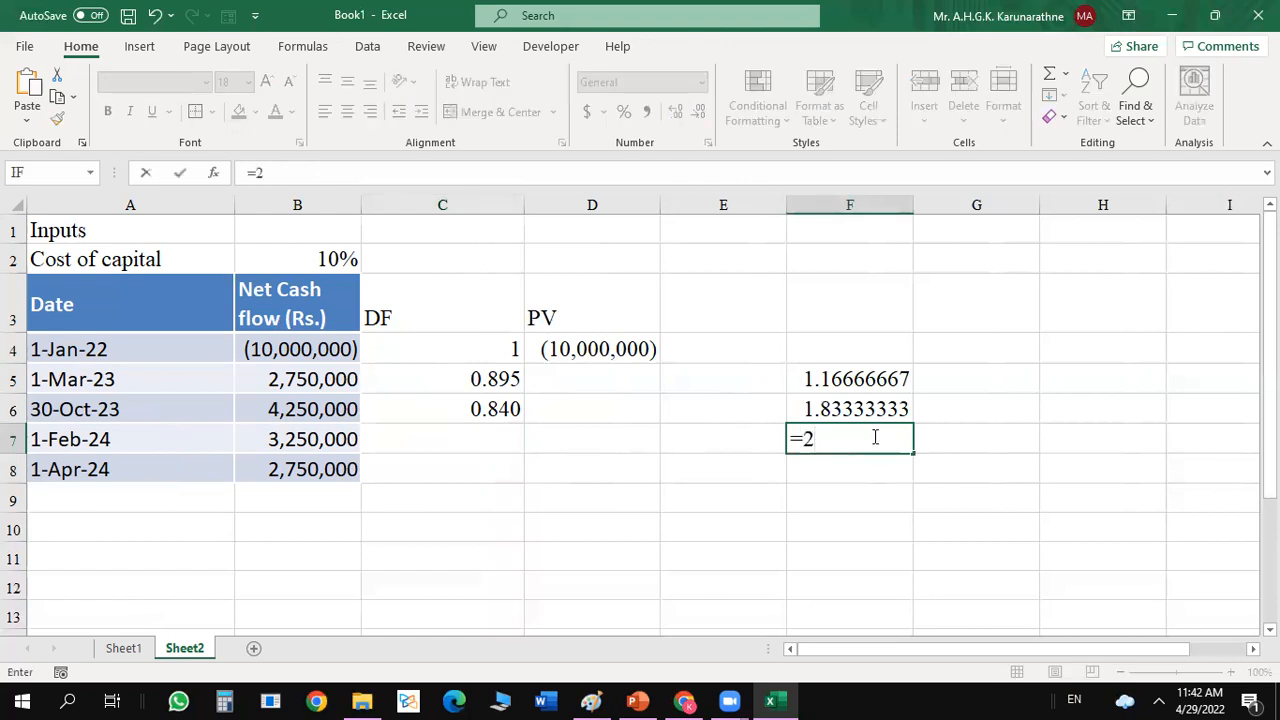
text(+1/12)
key(Return)
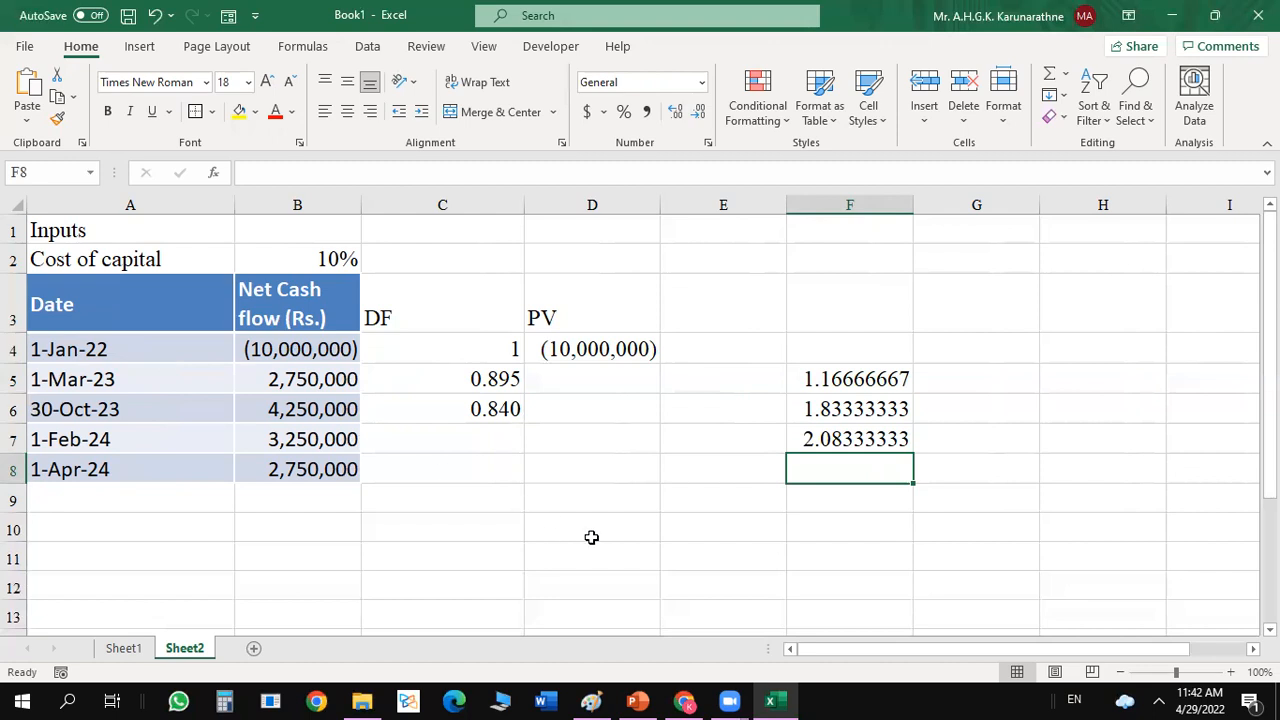
Calculate the elapsed years for the 1-Apr-24 cash flow in F8 with the formula =2+4/12.
text(=)
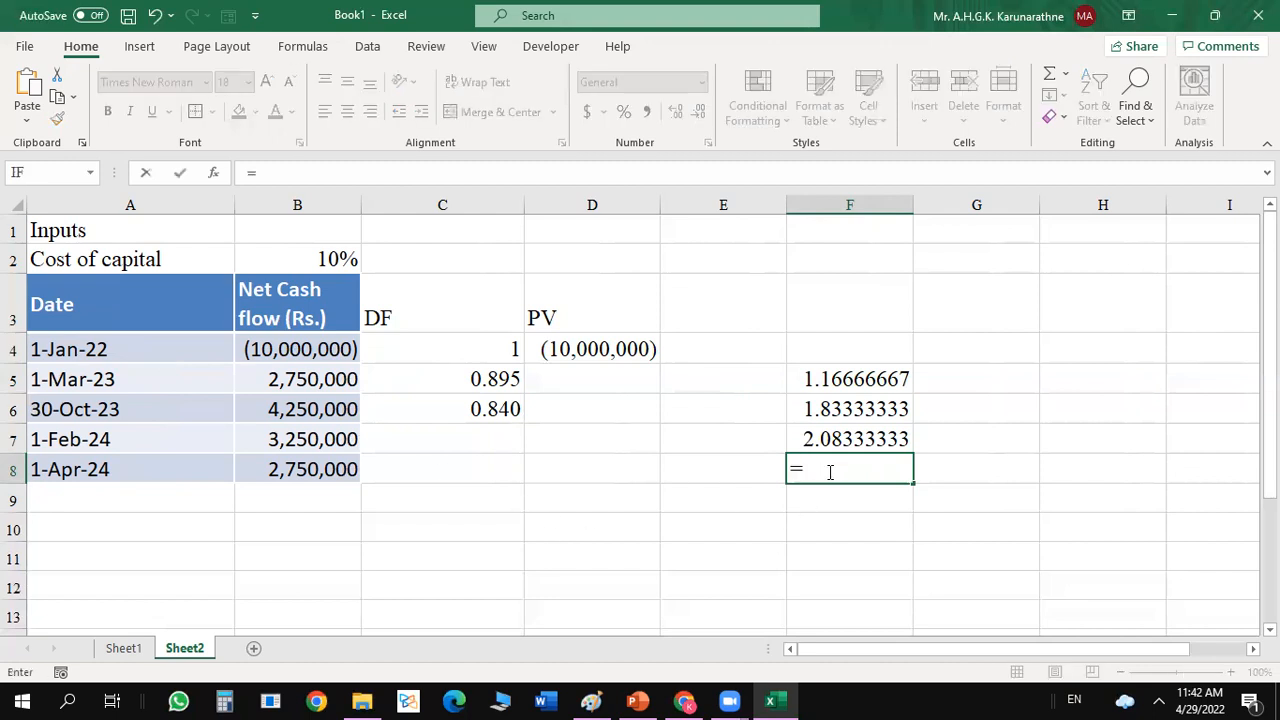
text(2+4/12)
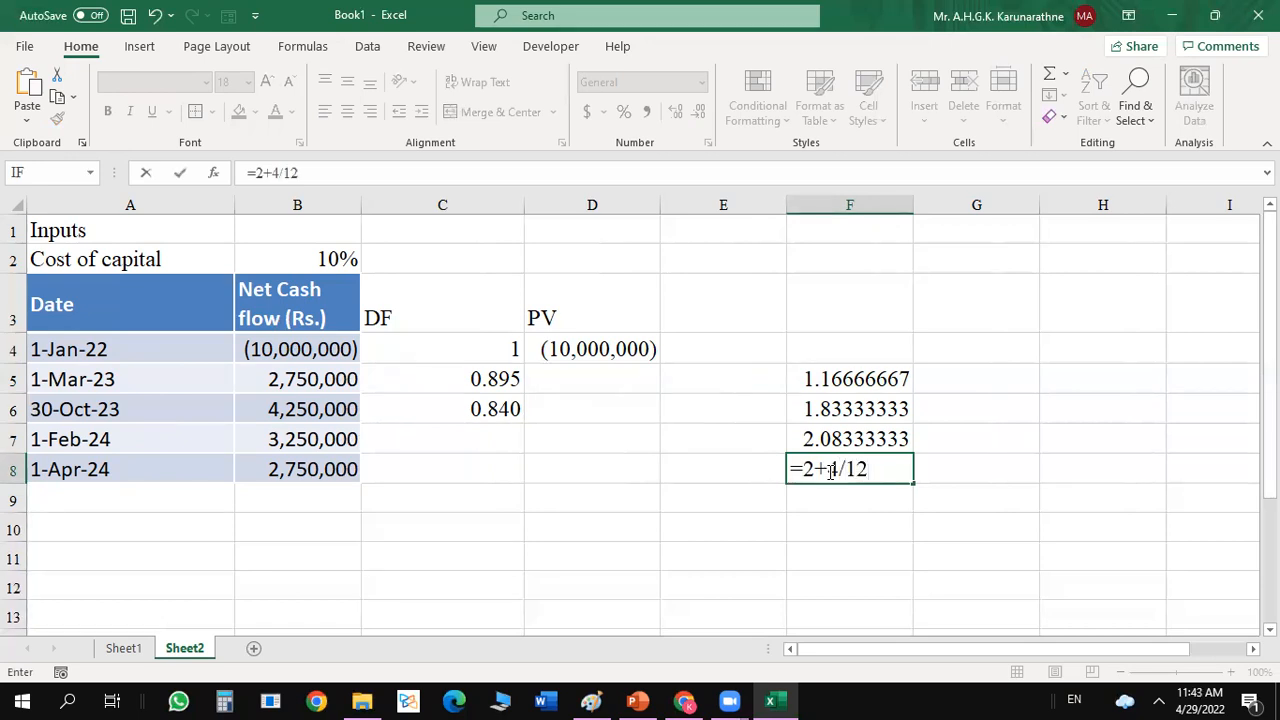
key(Return)
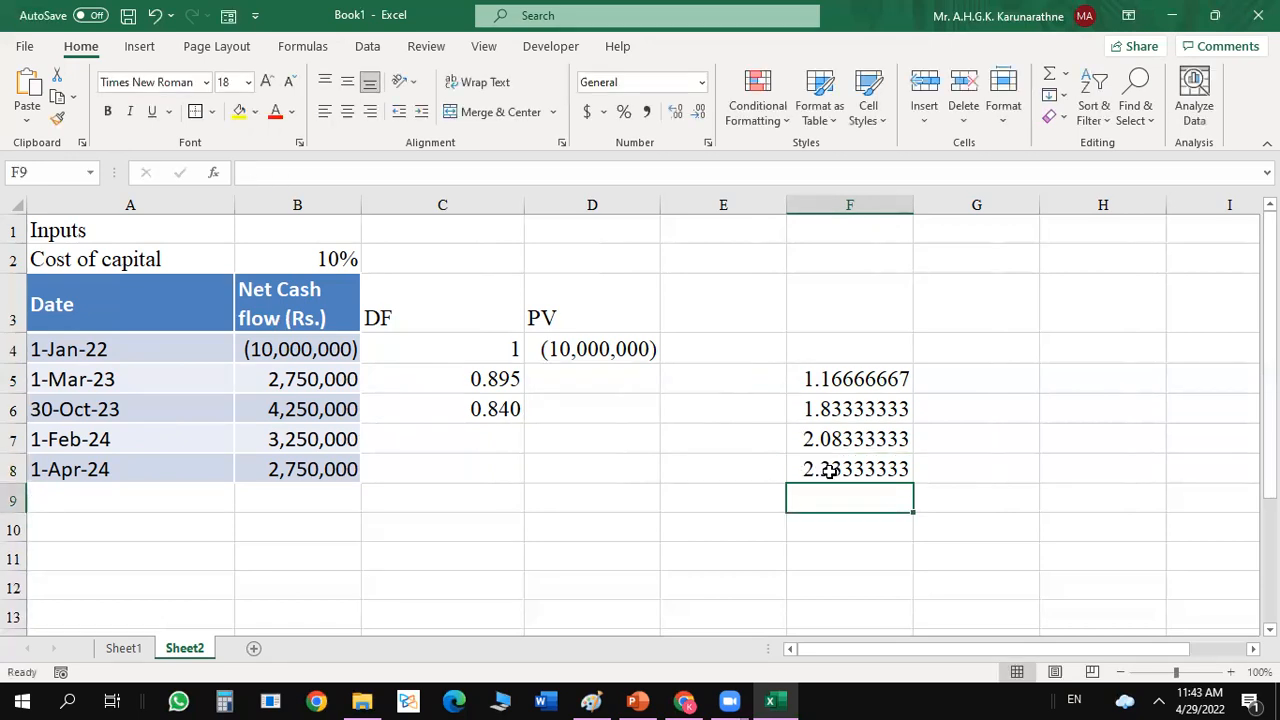
Try to fill the discount factor formula from C6 down to C8 with the relative B2 reference.
click(486, 440)
click(514, 408)
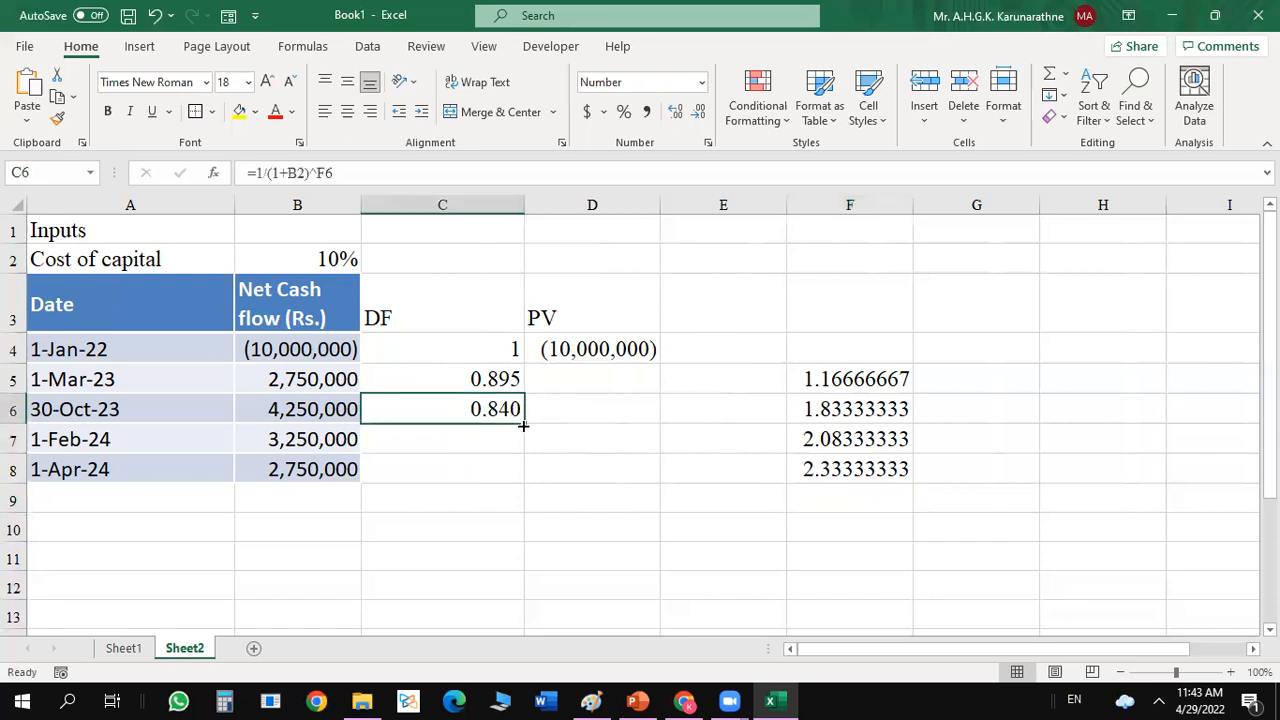
drag(522, 425, 522, 478)
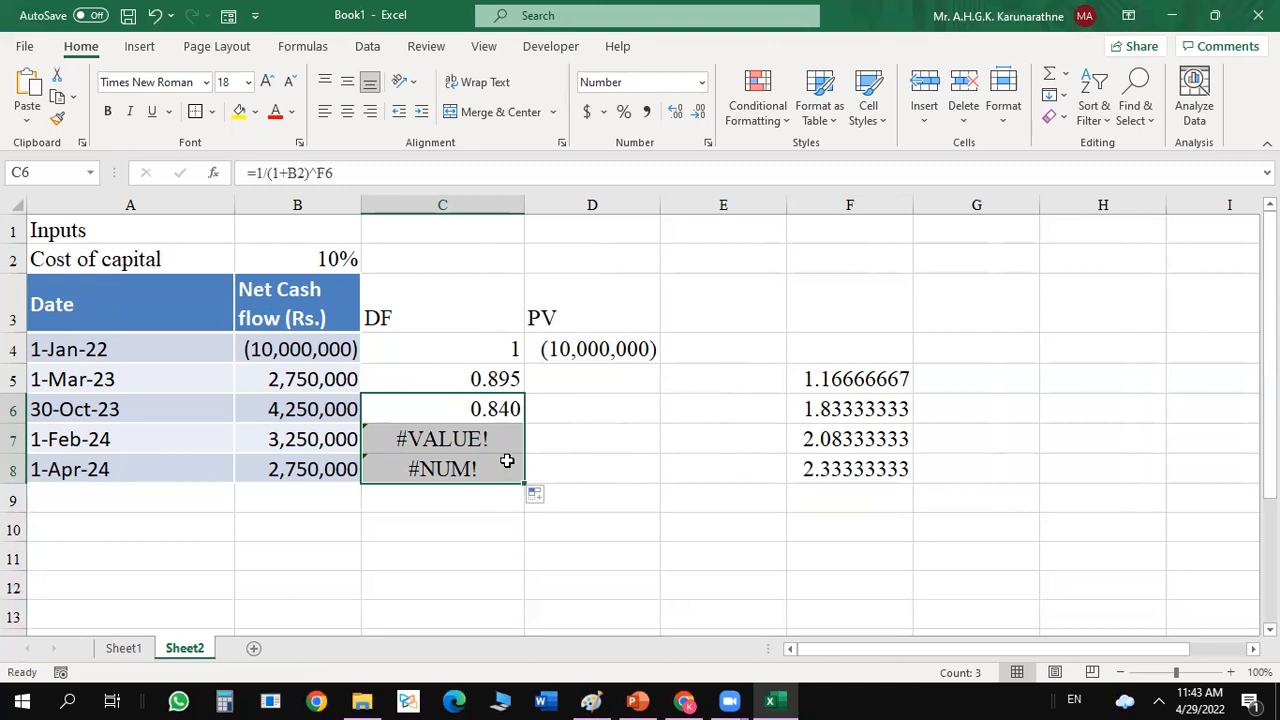
Make the cost of capital reference in C6 absolute so the formula reads =1/(1+$B$2)^F6.
click(497, 409)
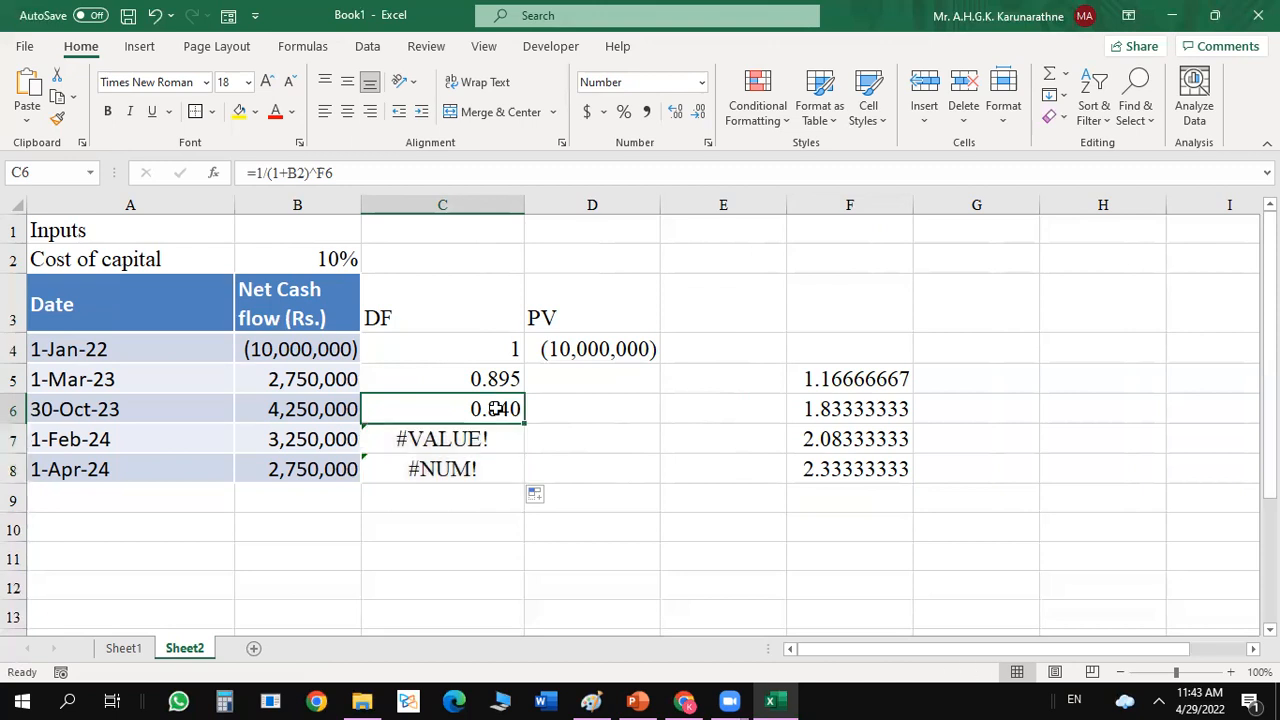
click(295, 172)
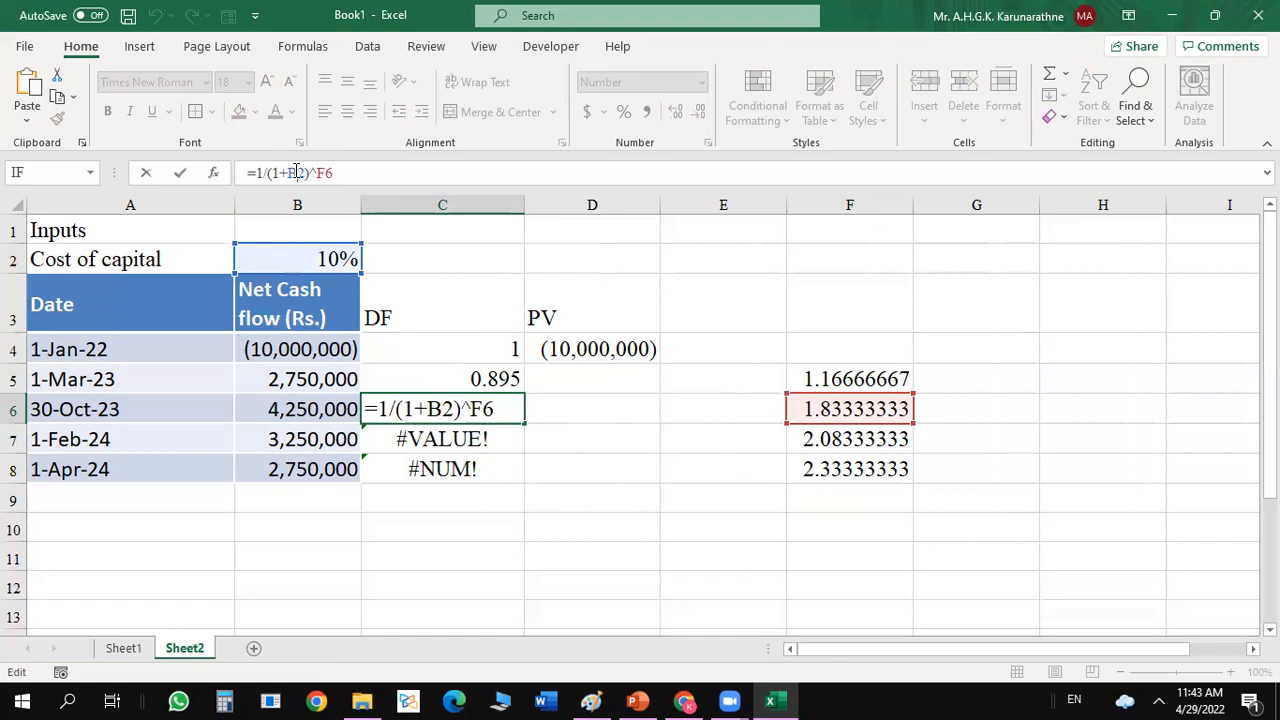
key(F4)
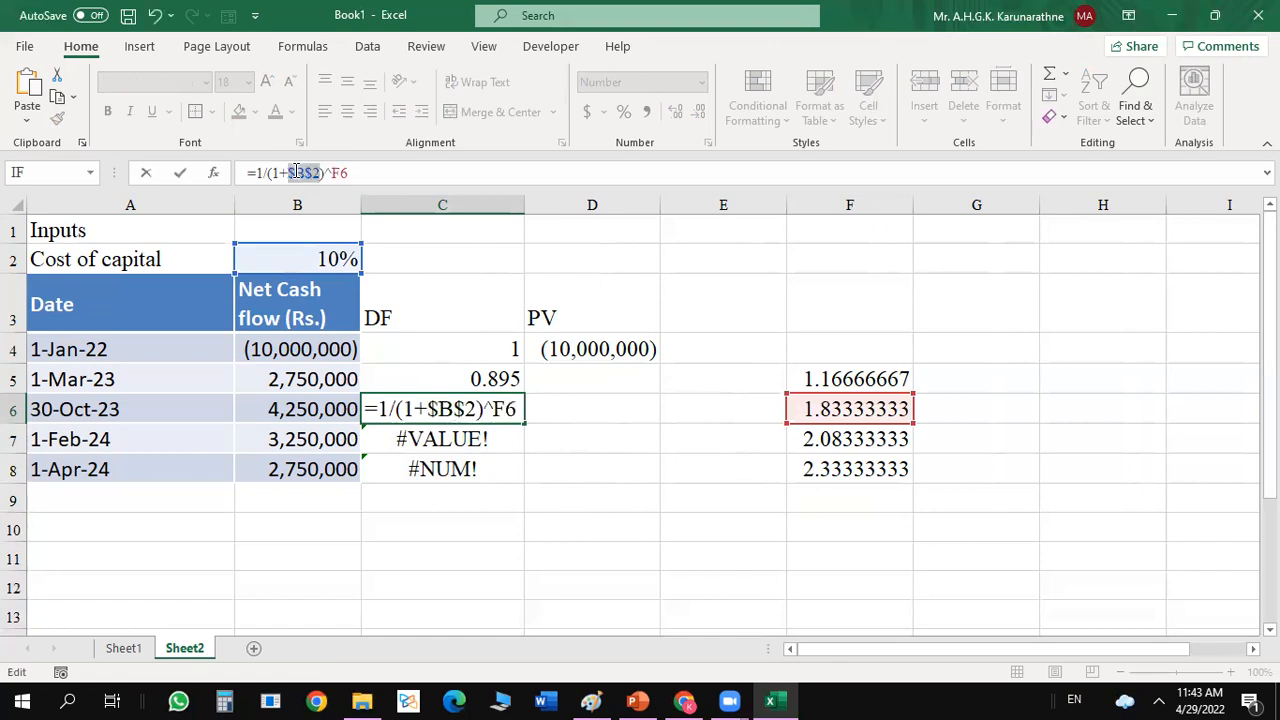
key(Return)
Fill the corrected discount factor formula from C6 down to C8.
click(508, 412)
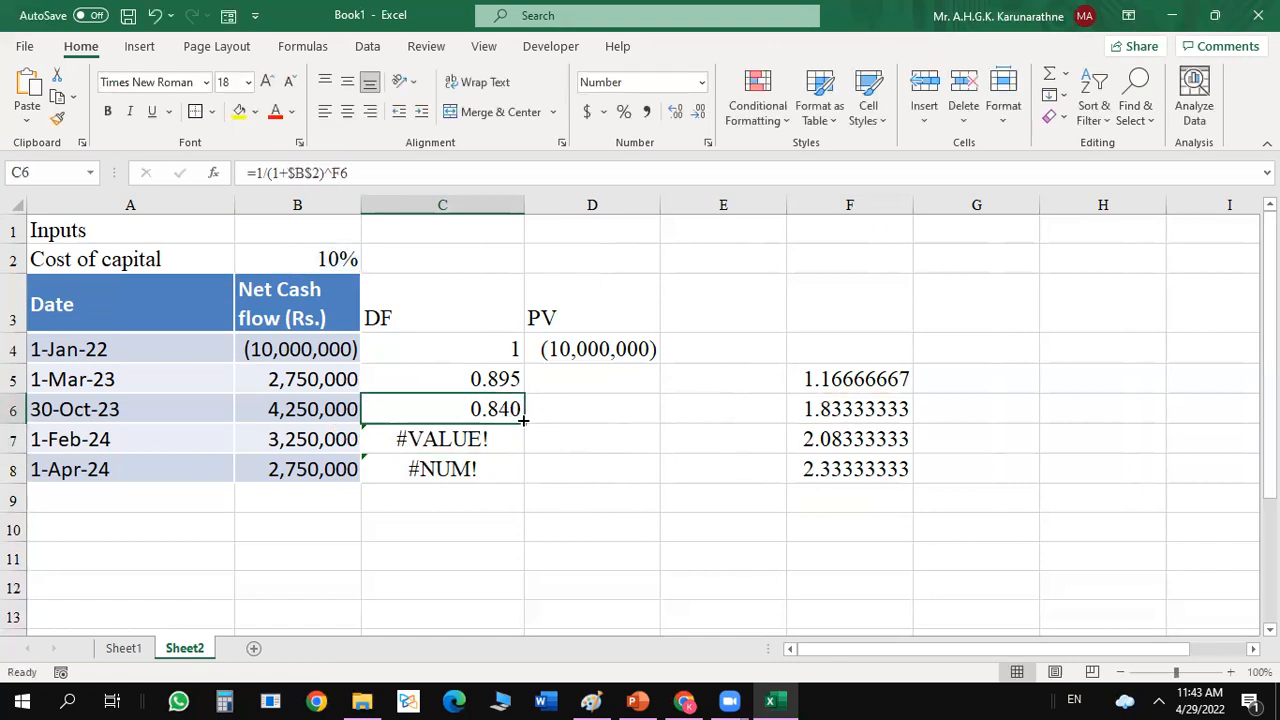
double_click(522, 421)
click(624, 467)
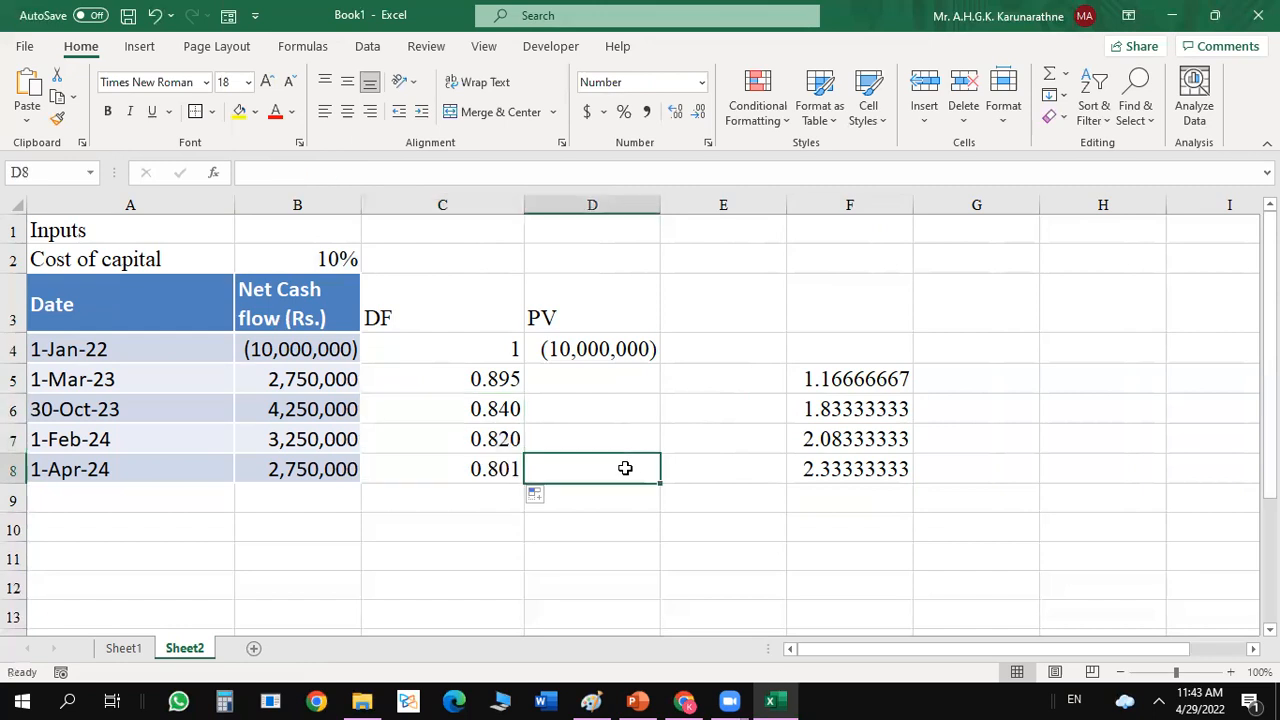
Enter the discount factor for the 1-Feb-24 cash flow in C7 as =1/(1+$B$2)^F7.
click(497, 433)
text(=)
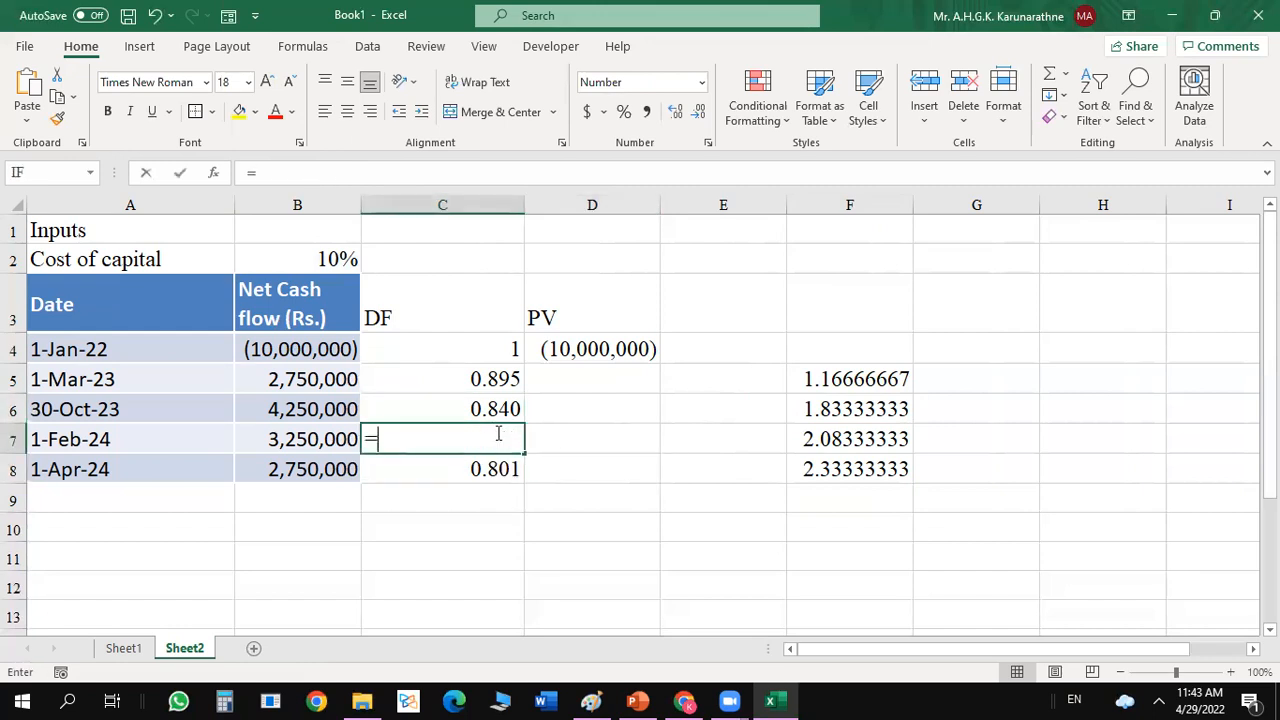
text(1)
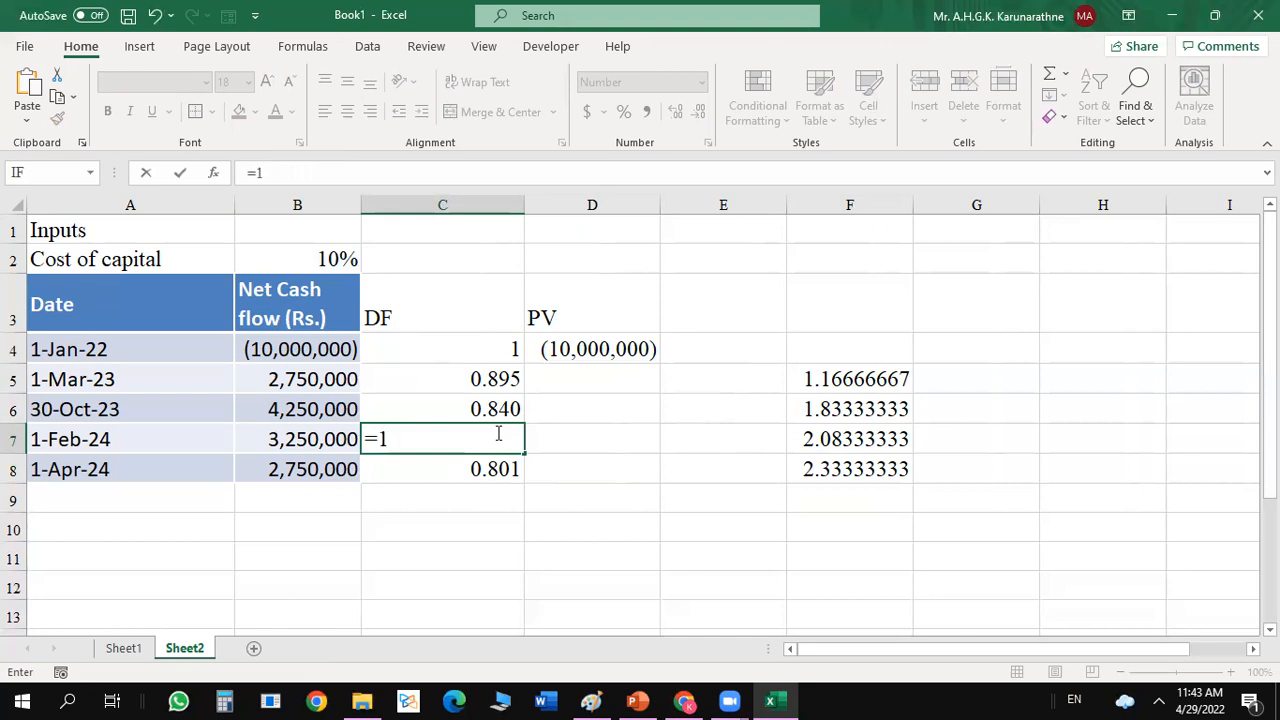
text(/(1+)
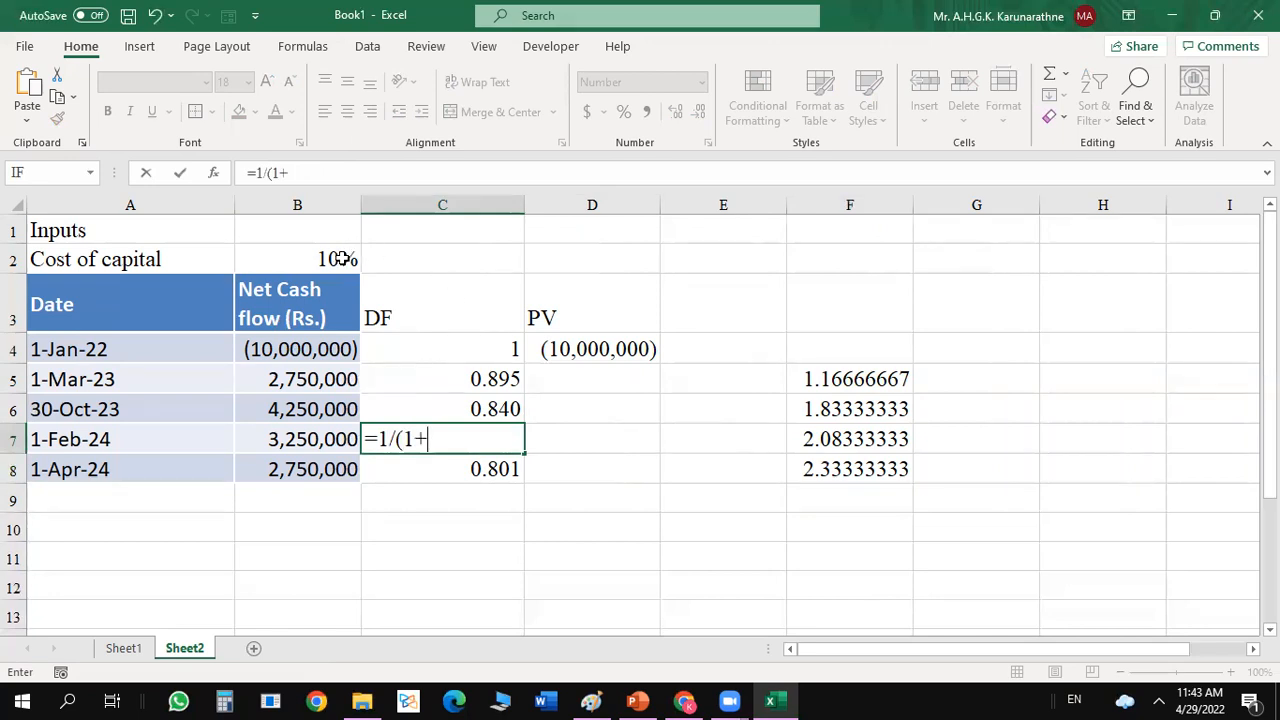
click(341, 258)
key(F4)
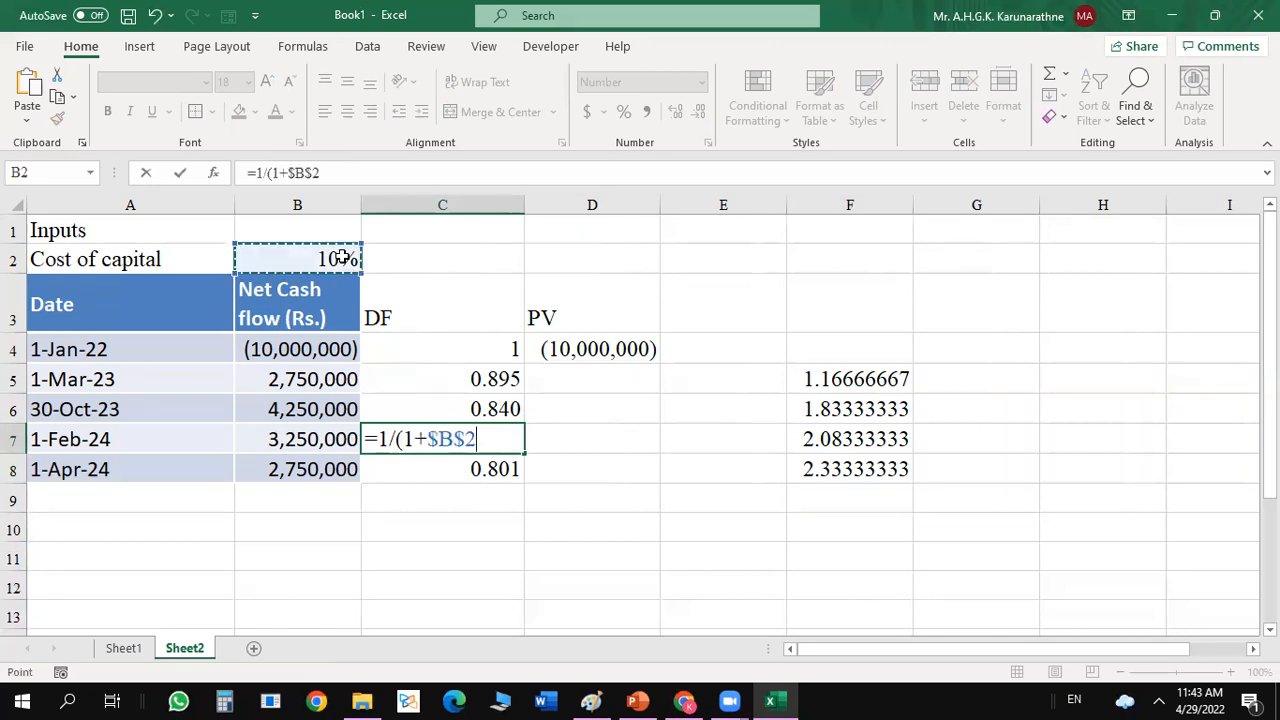
text())
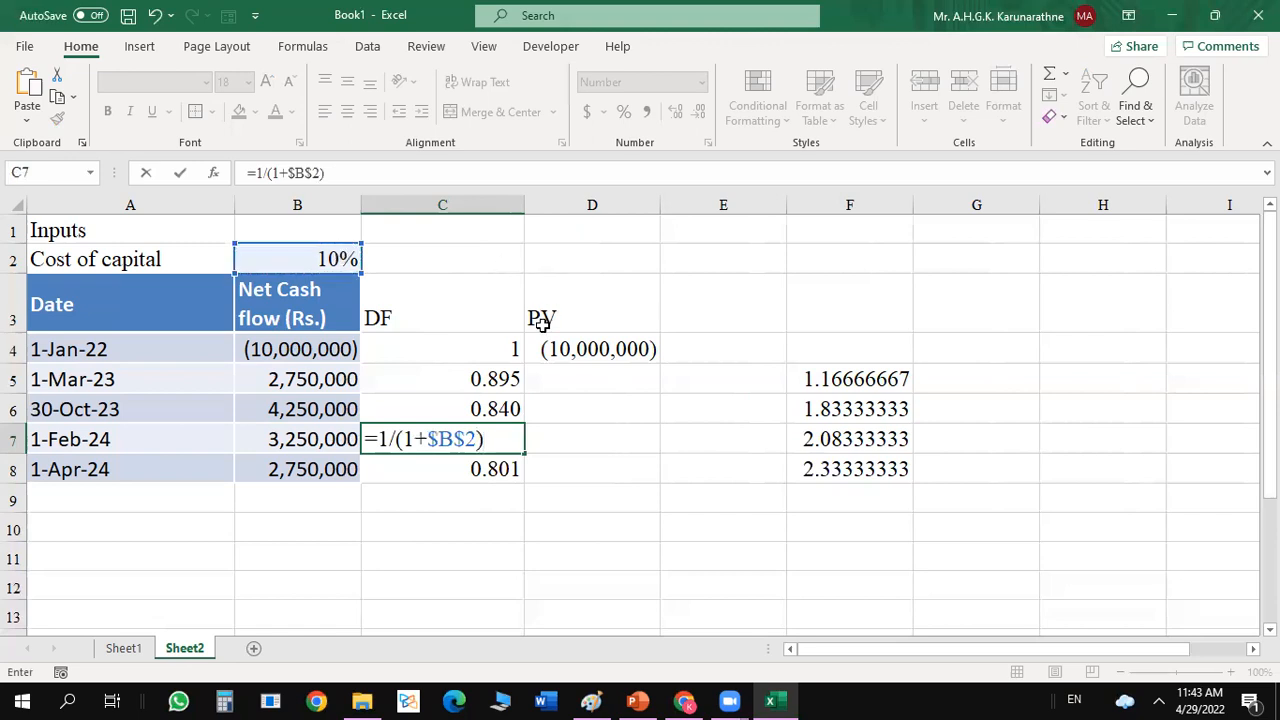
text(^)
click(866, 444)
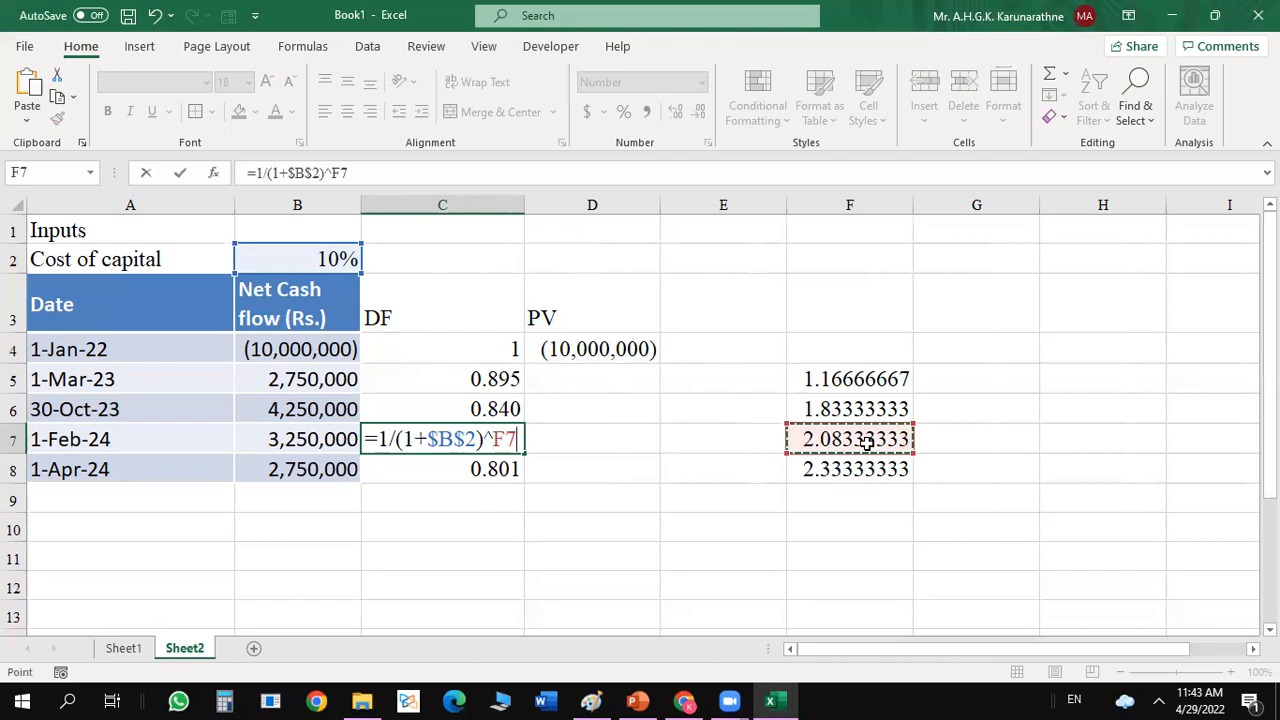
key(Return)
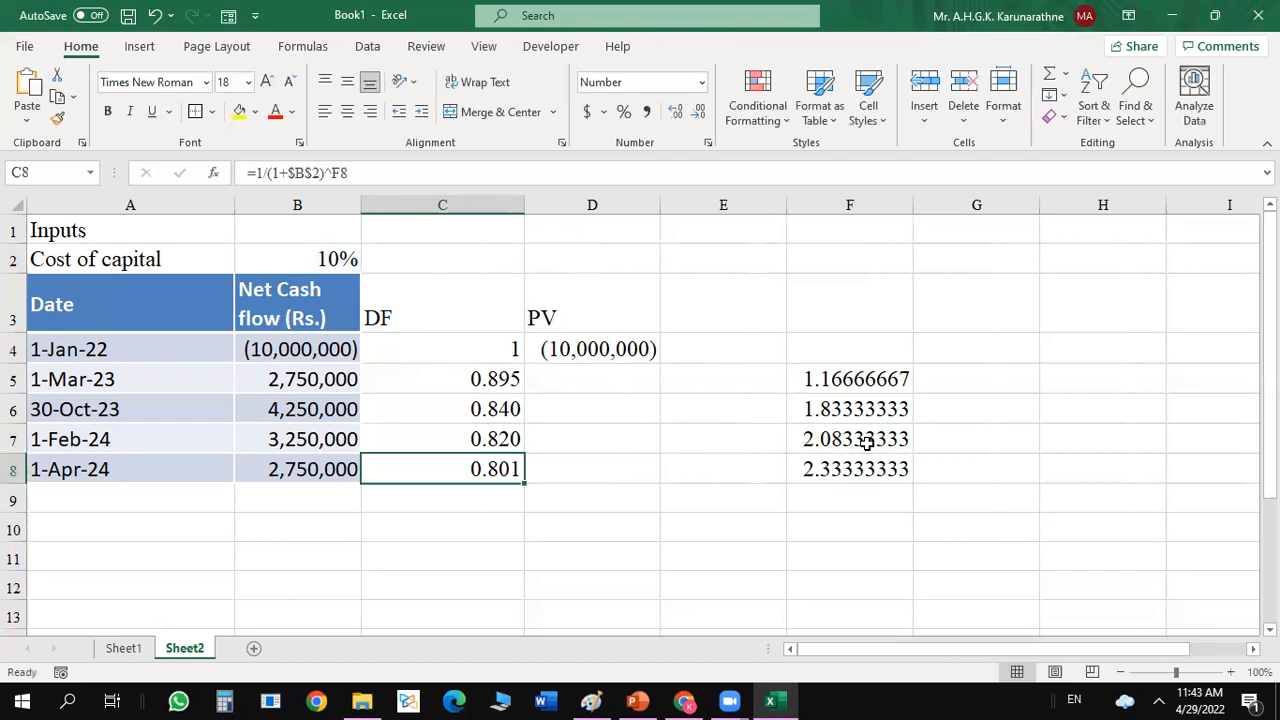
Clear the 1-Apr-24 discount factor in C8 and refill it by copying the formula down from C7.
click(502, 438)
click(503, 466)
key(Delete)
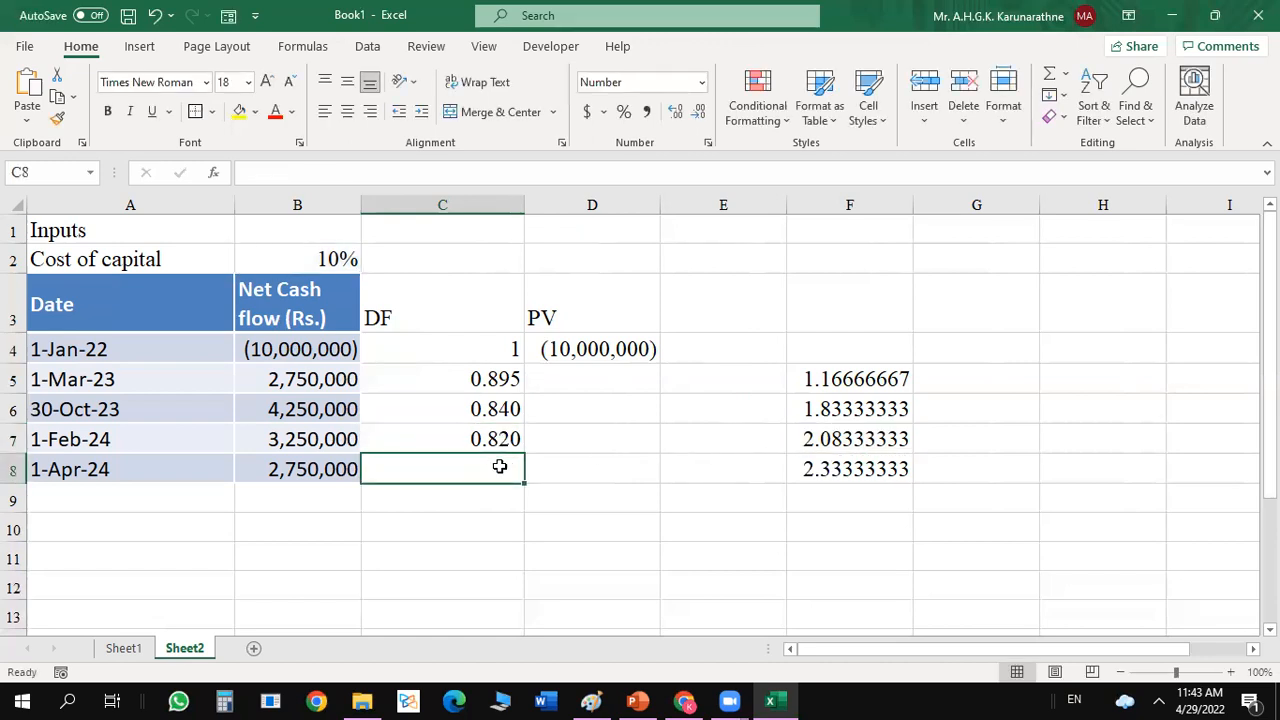
click(503, 438)
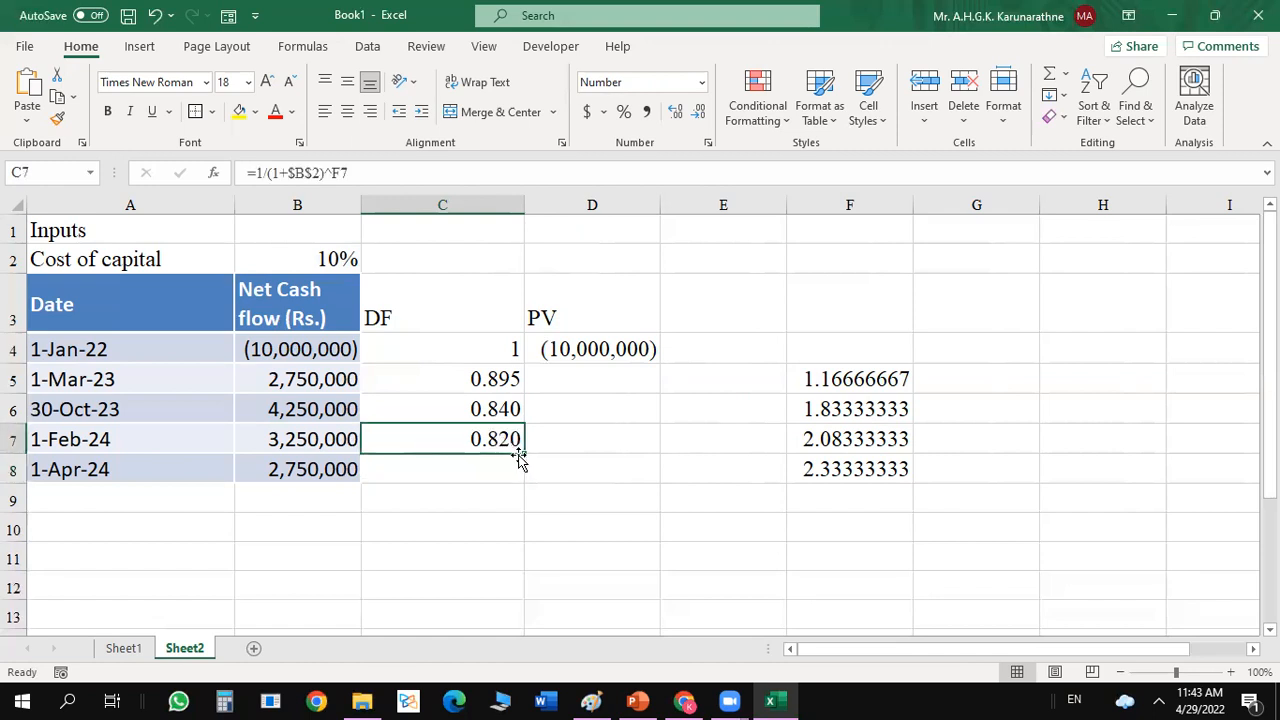
drag(524, 451, 528, 466)
click(597, 443)
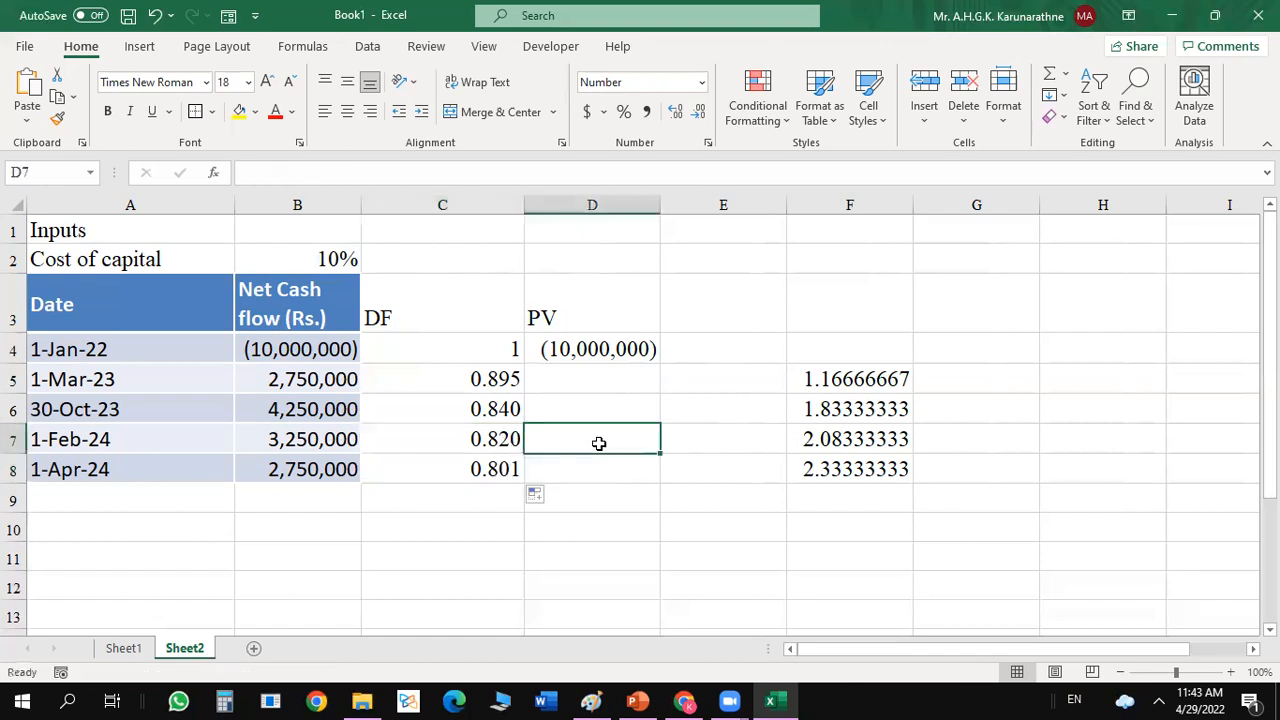
Fill the present value formula from D4 down to D8.
click(614, 378)
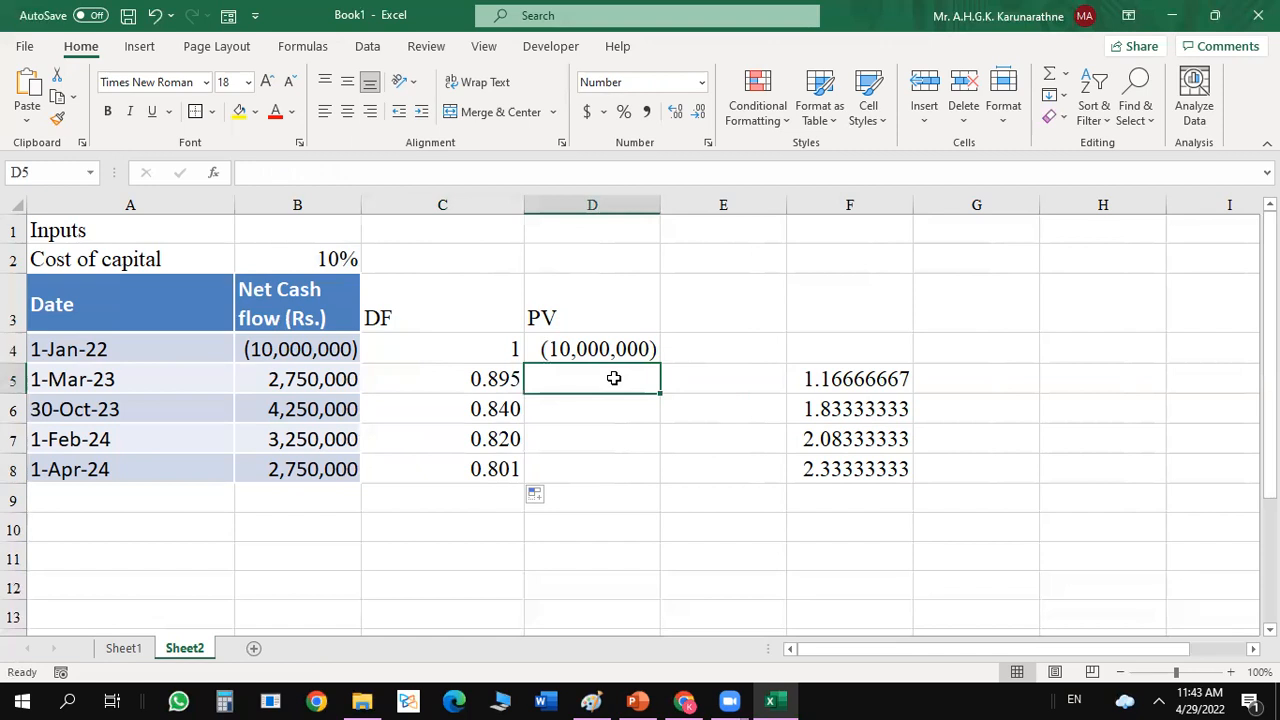
click(608, 350)
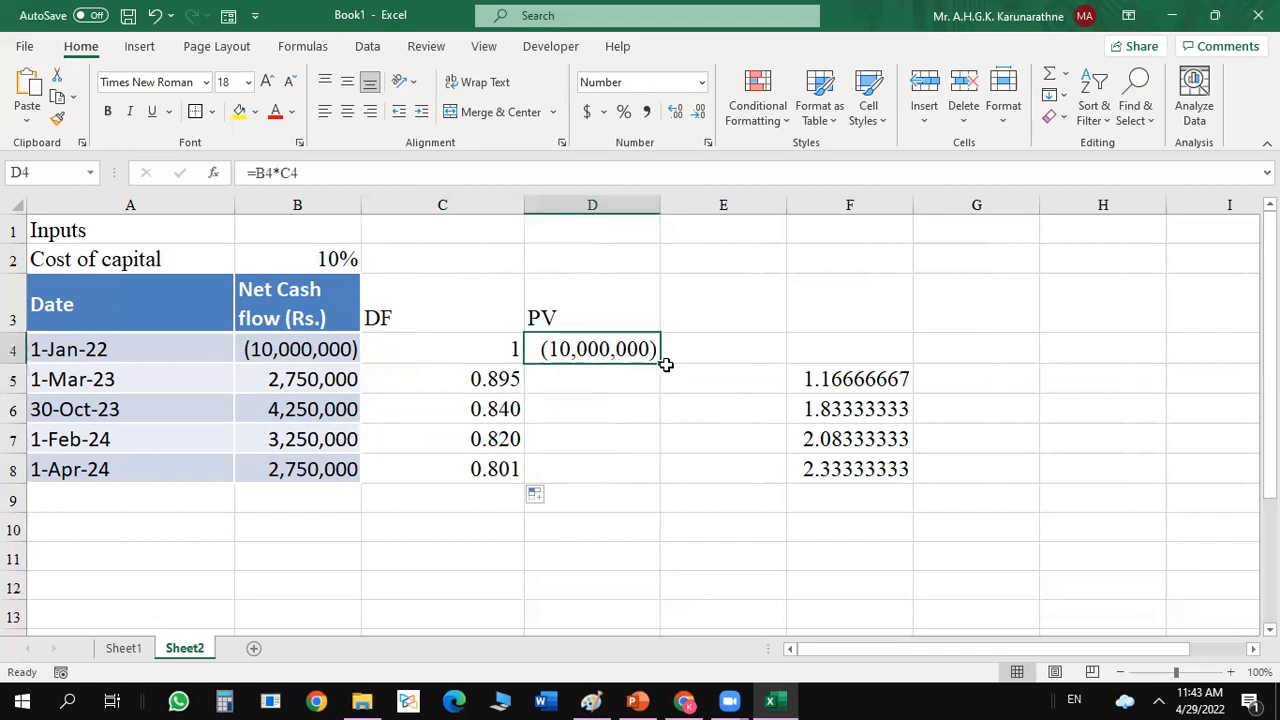
mouse_move(659, 363)
mouse_down()
mouse_move(645, 468)
mouse_move(648, 353)
mouse_up()
double_click(660, 363)
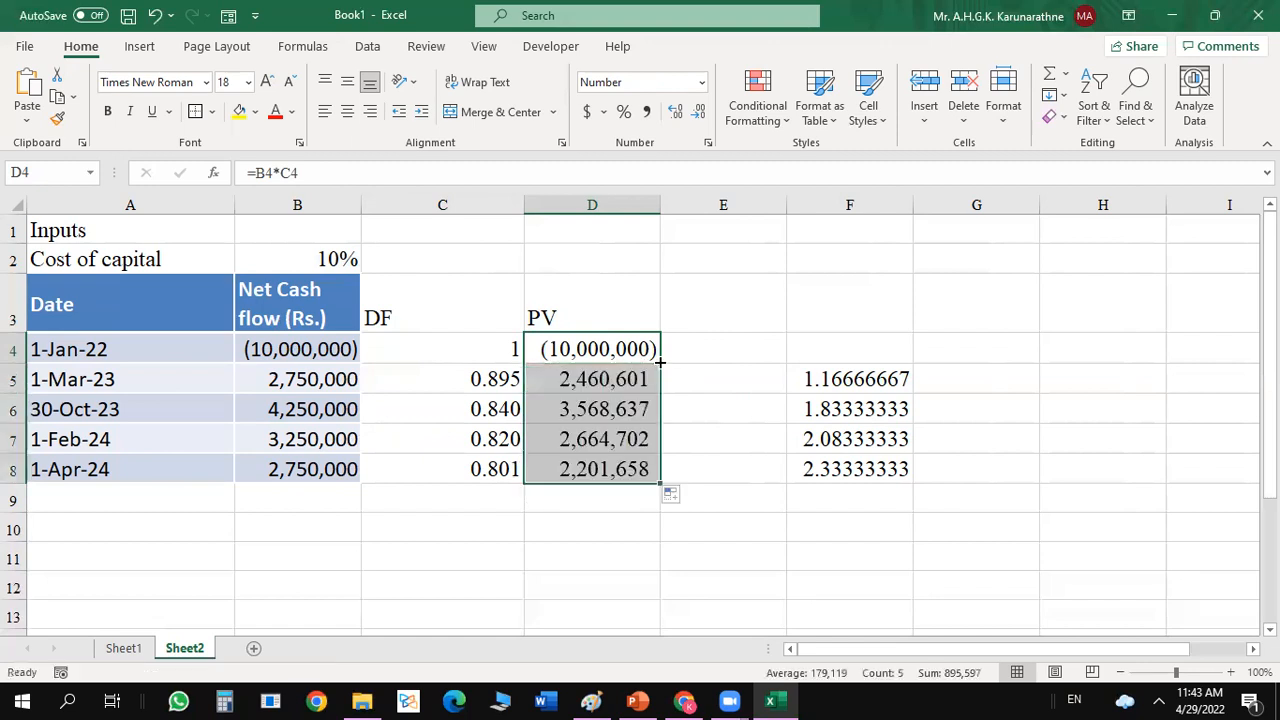
Clear the filled present values in D5:D8.
drag(734, 340, 582, 472)
click(592, 380)
key(Delete)
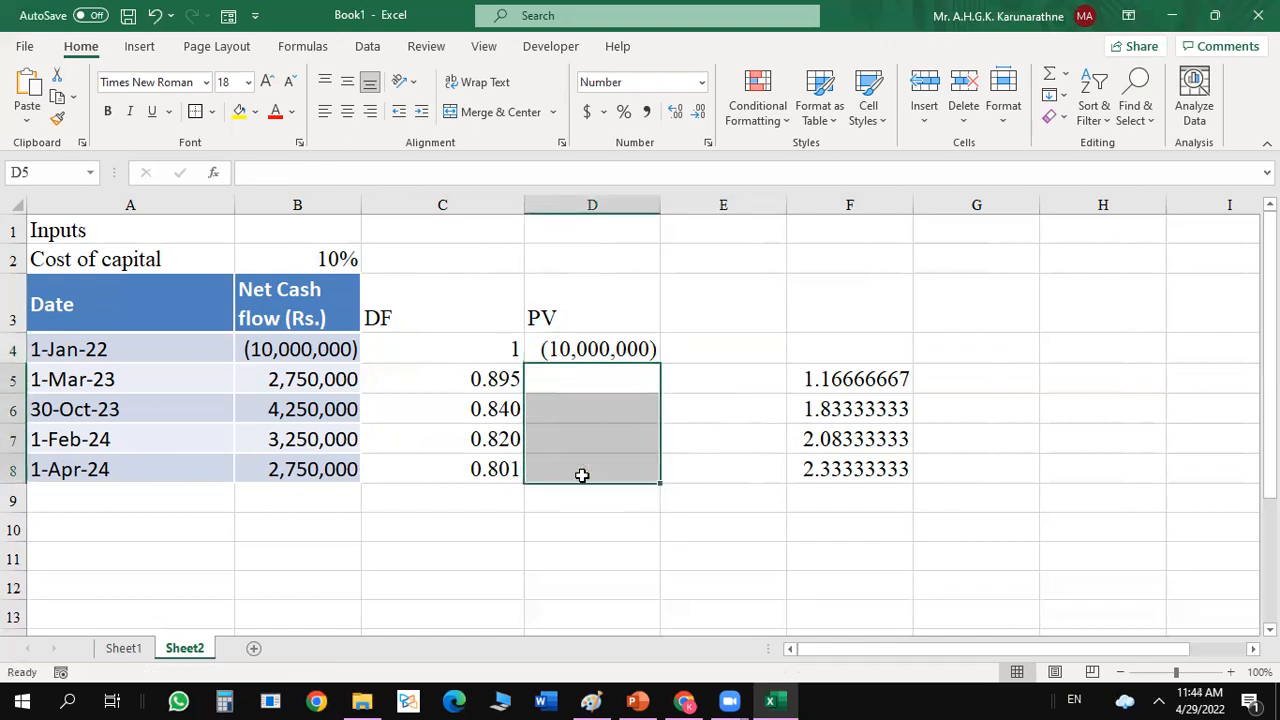
Calculate the present value of the 1-Mar-23 cash flow in D5 with the formula =C5*B5.
click(578, 380)
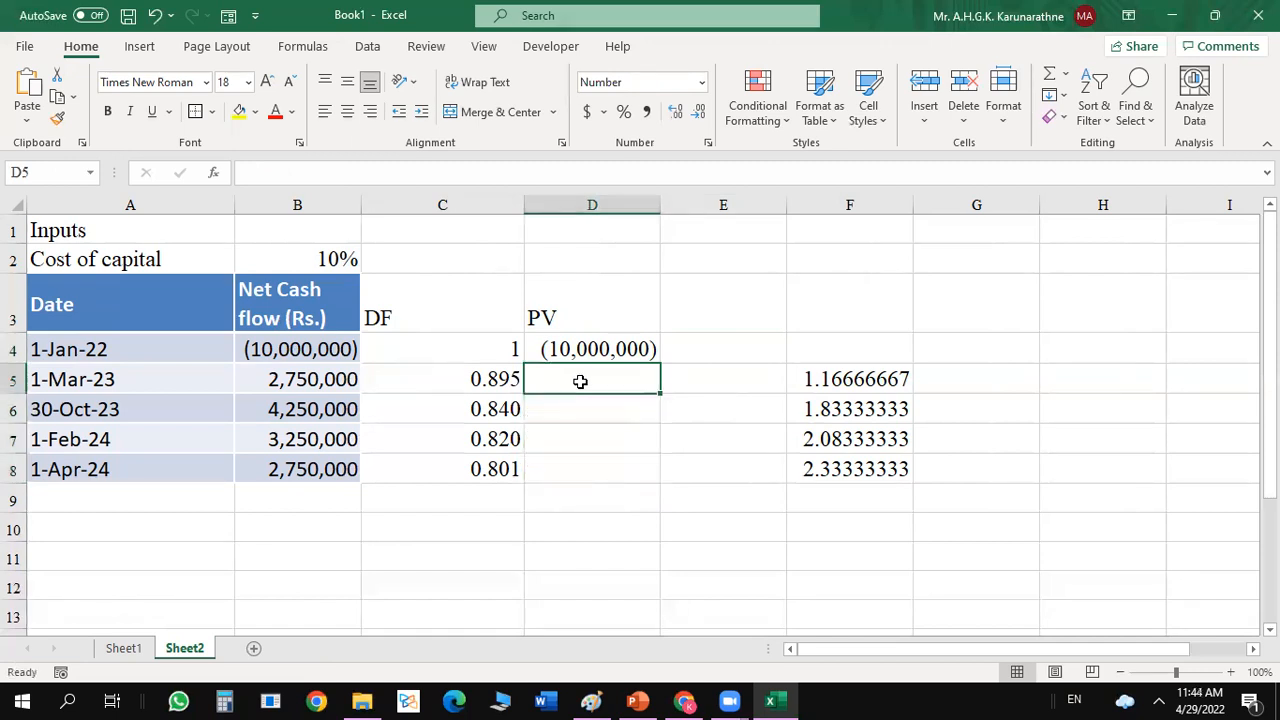
text(=)
click(483, 384)
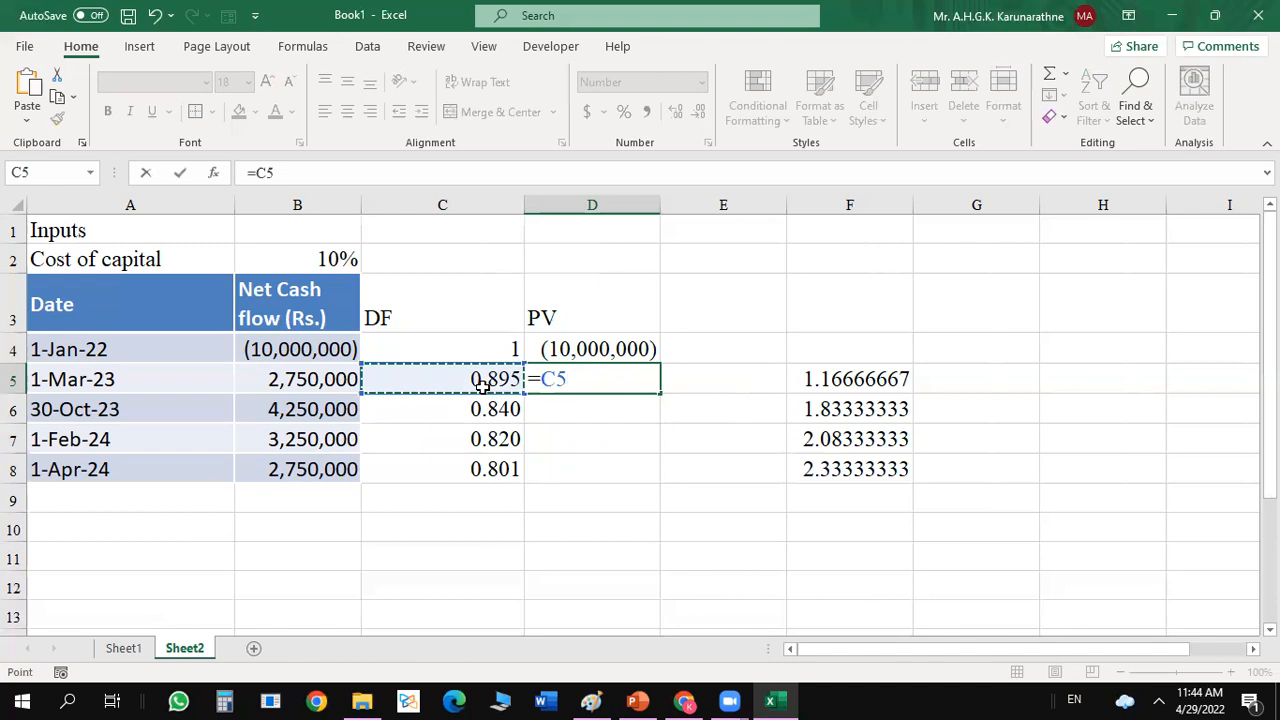
text(*)
click(277, 390)
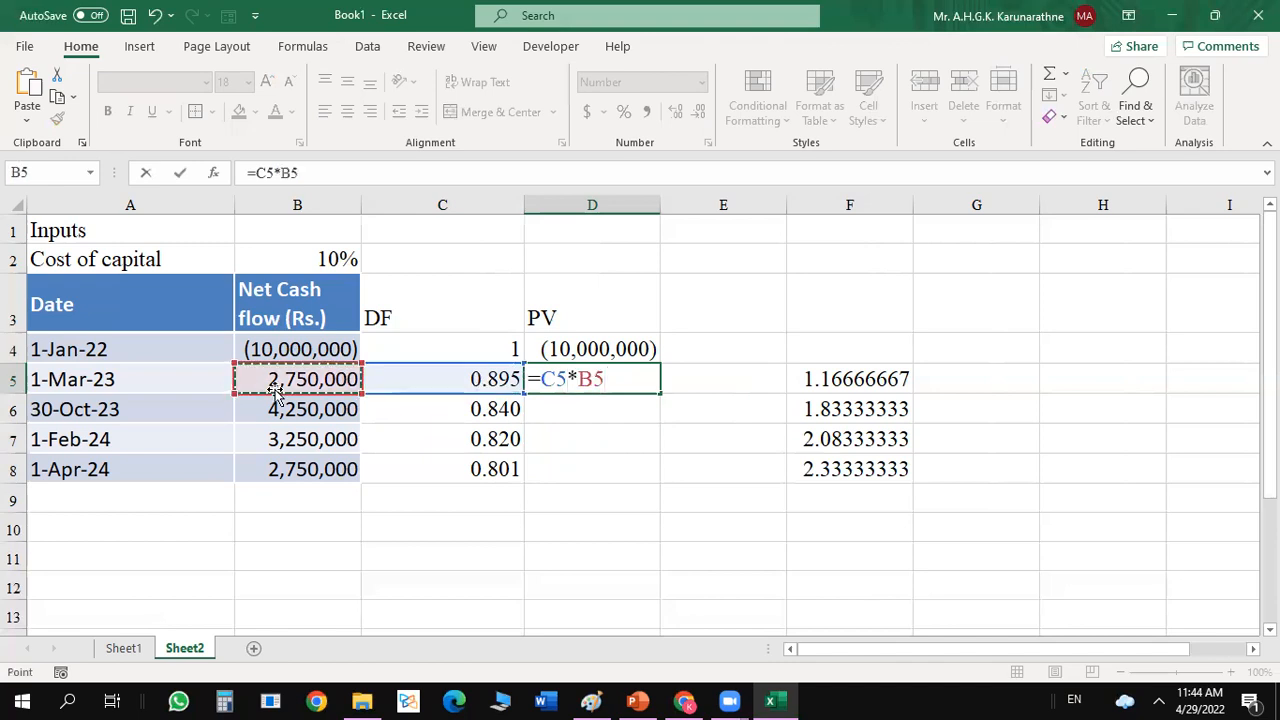
key(Return)
Fill the present value formula from D5 down to D8 for the remaining cash flows.
click(620, 370)
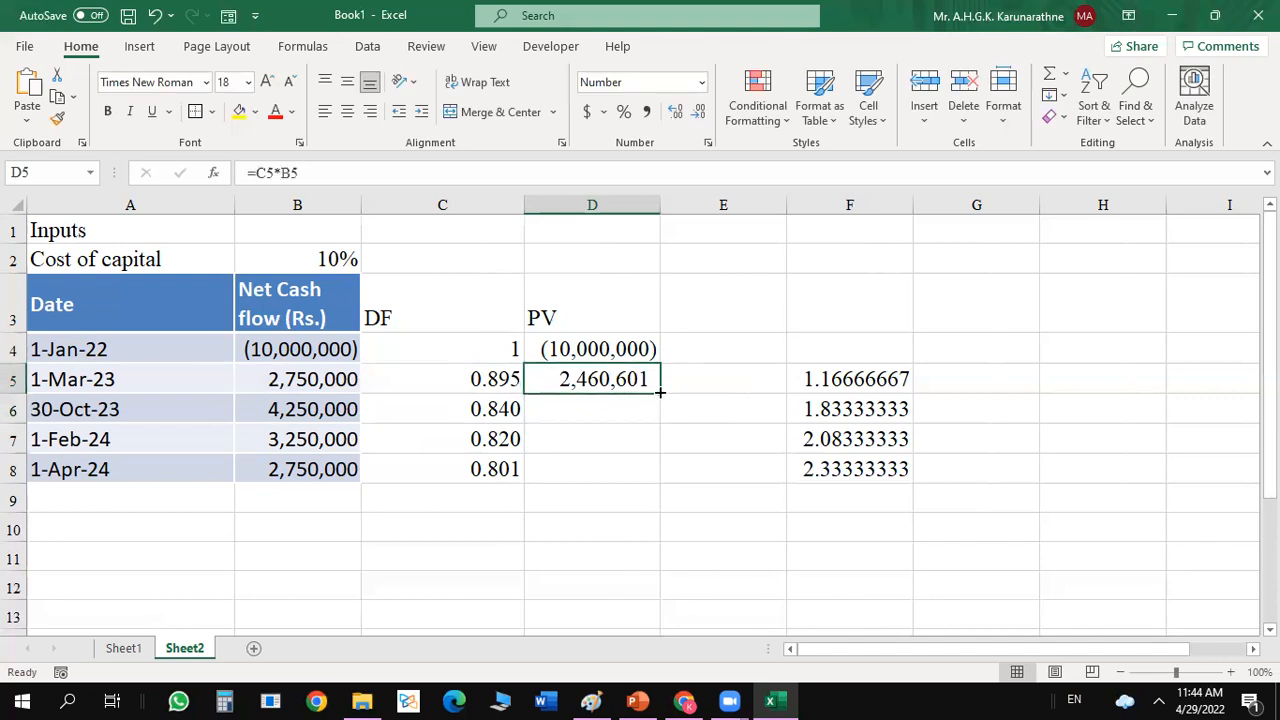
drag(660, 393, 655, 472)
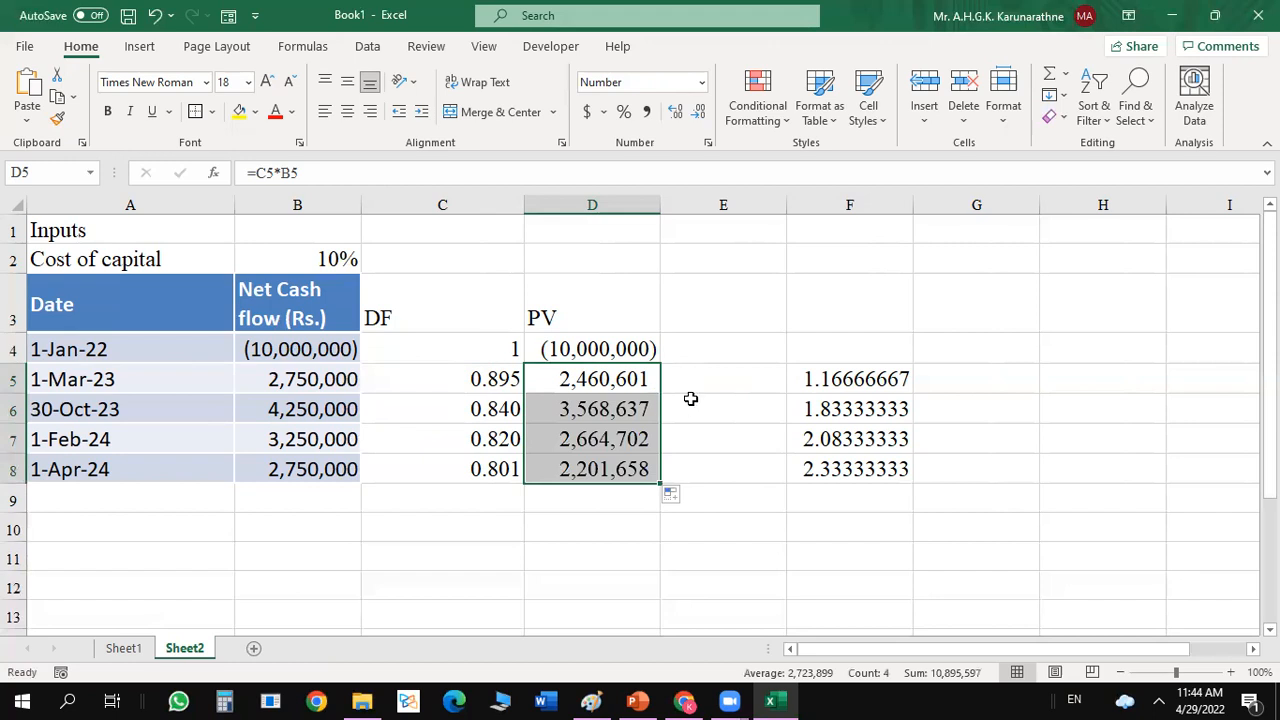
click(690, 400)
Total the present values in D9 with the formula =SUM(D4:D8).
click(588, 493)
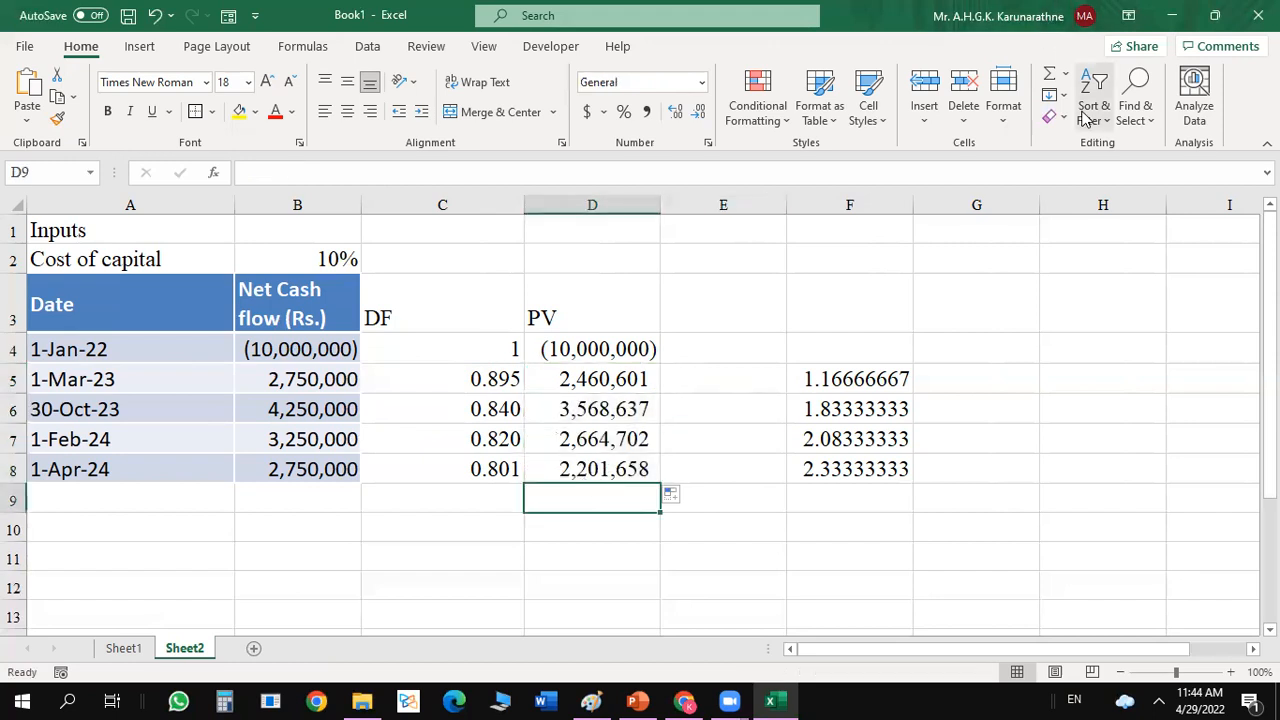
click(1050, 78)
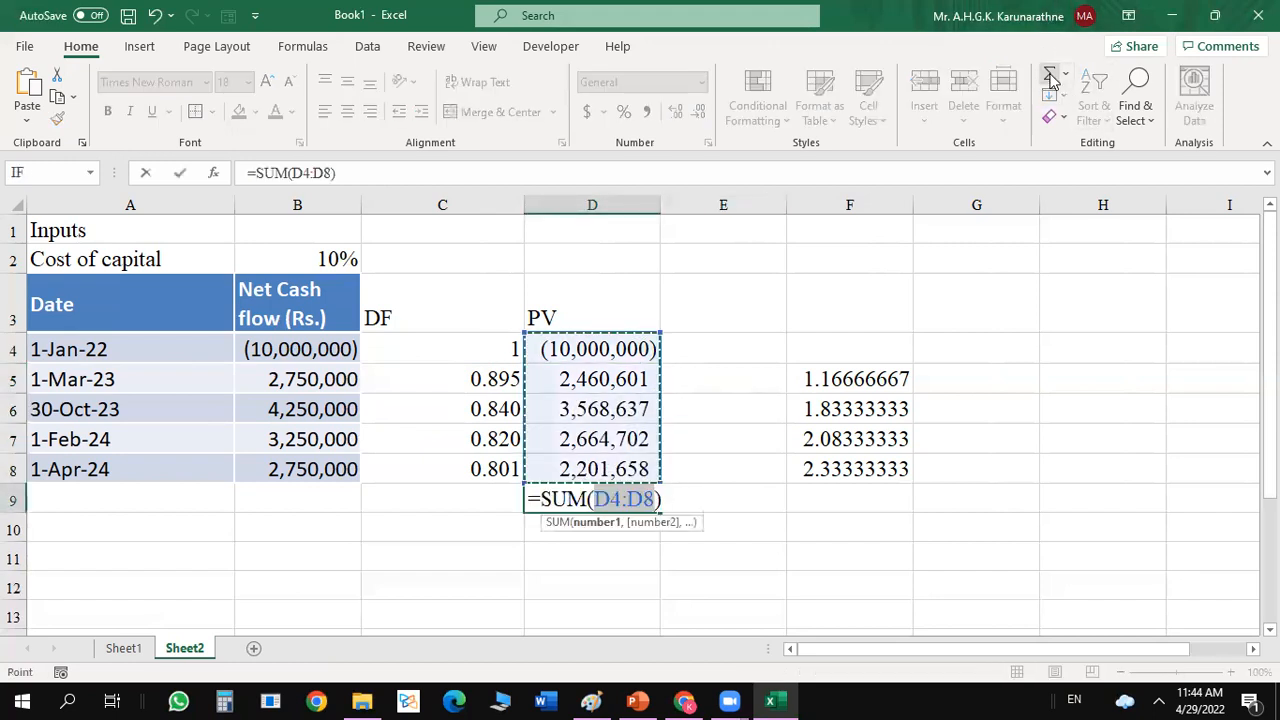
key(Return)
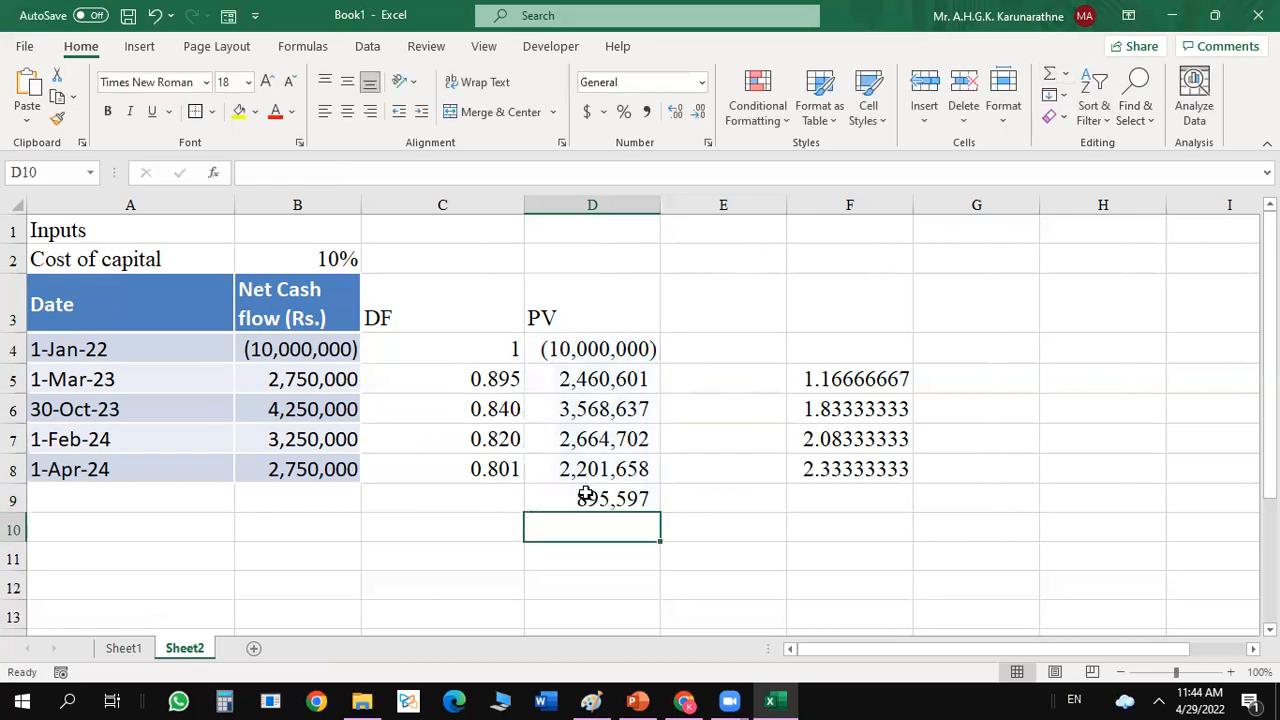
Format the present value total in D9 as bold with a top and double bottom border.
click(584, 497)
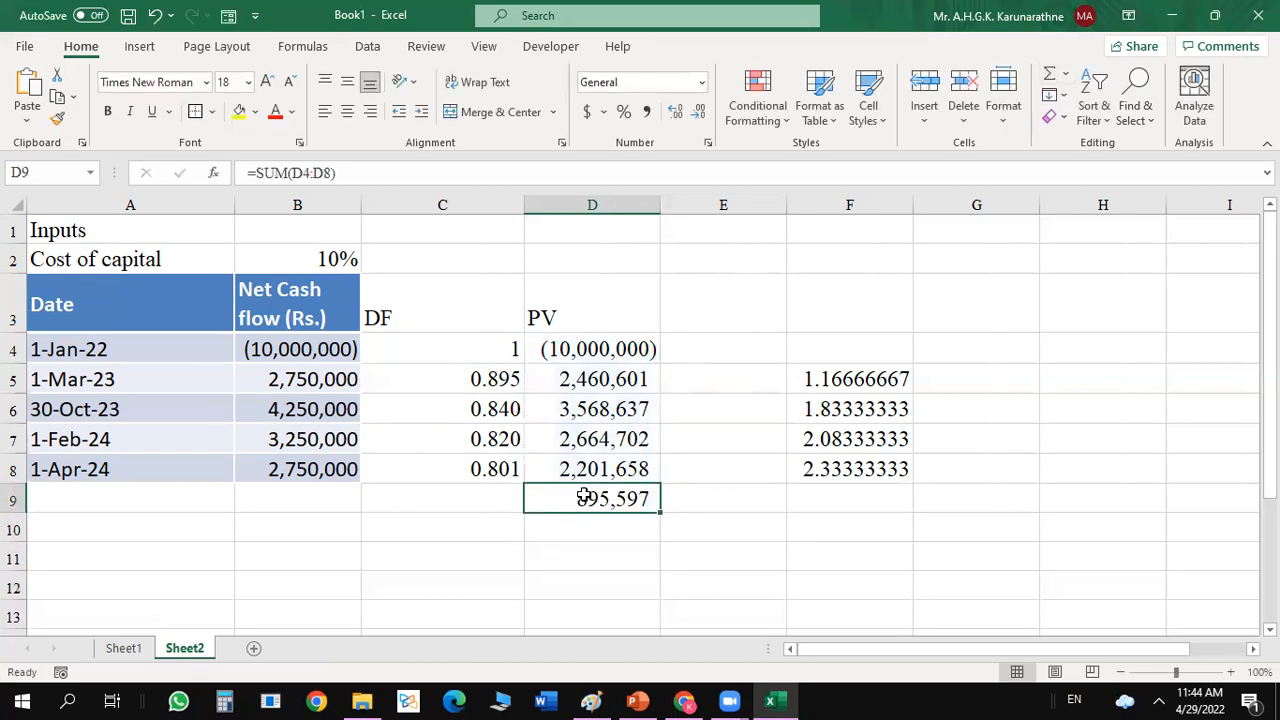
click(108, 111)
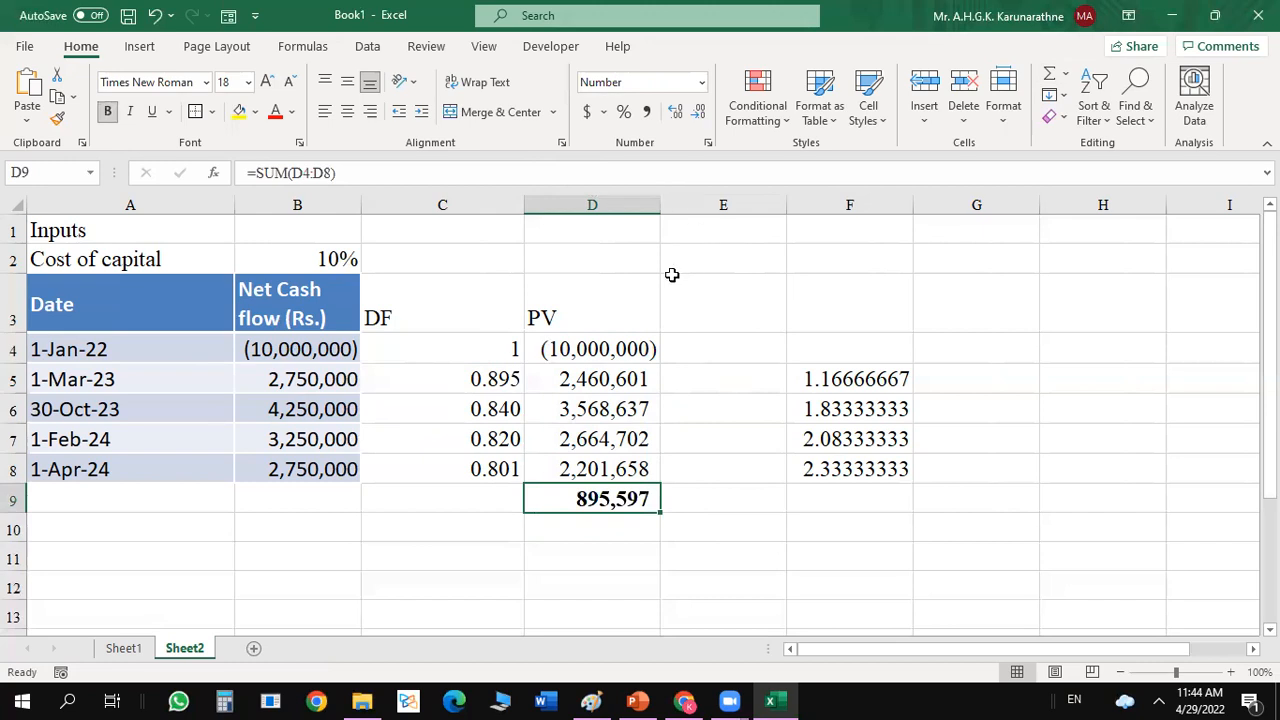
click(211, 111)
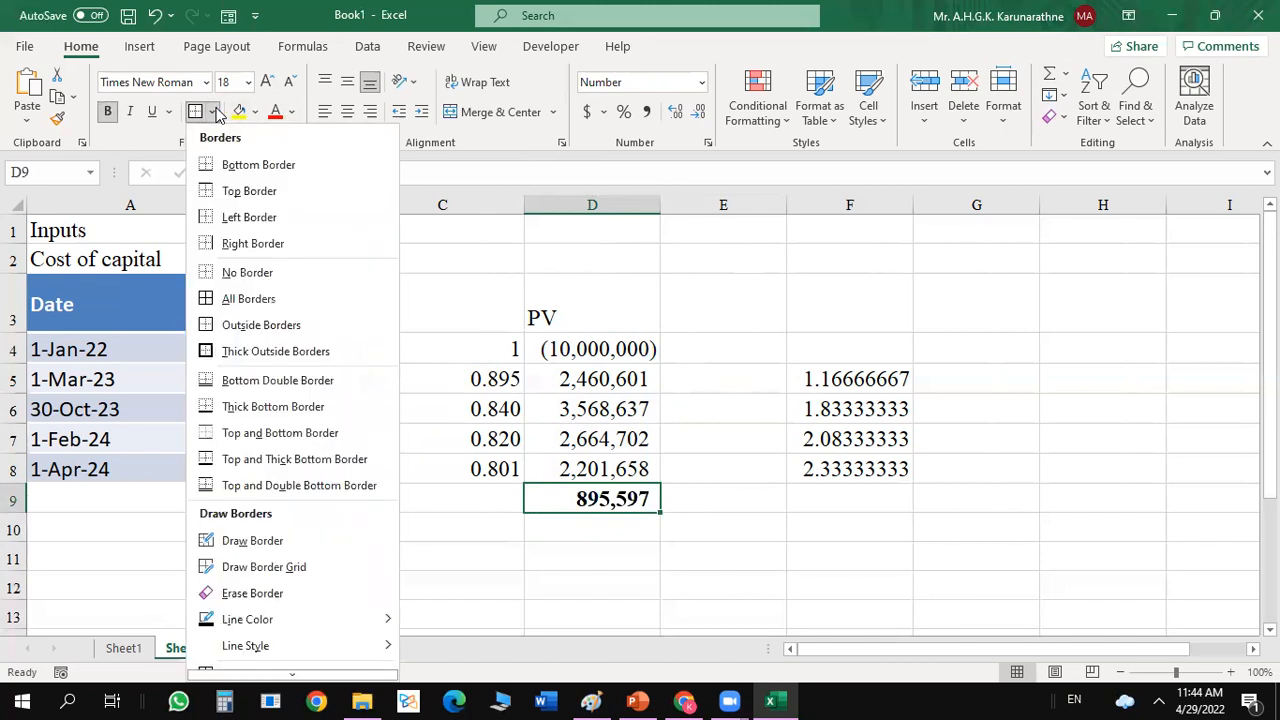
click(210, 485)
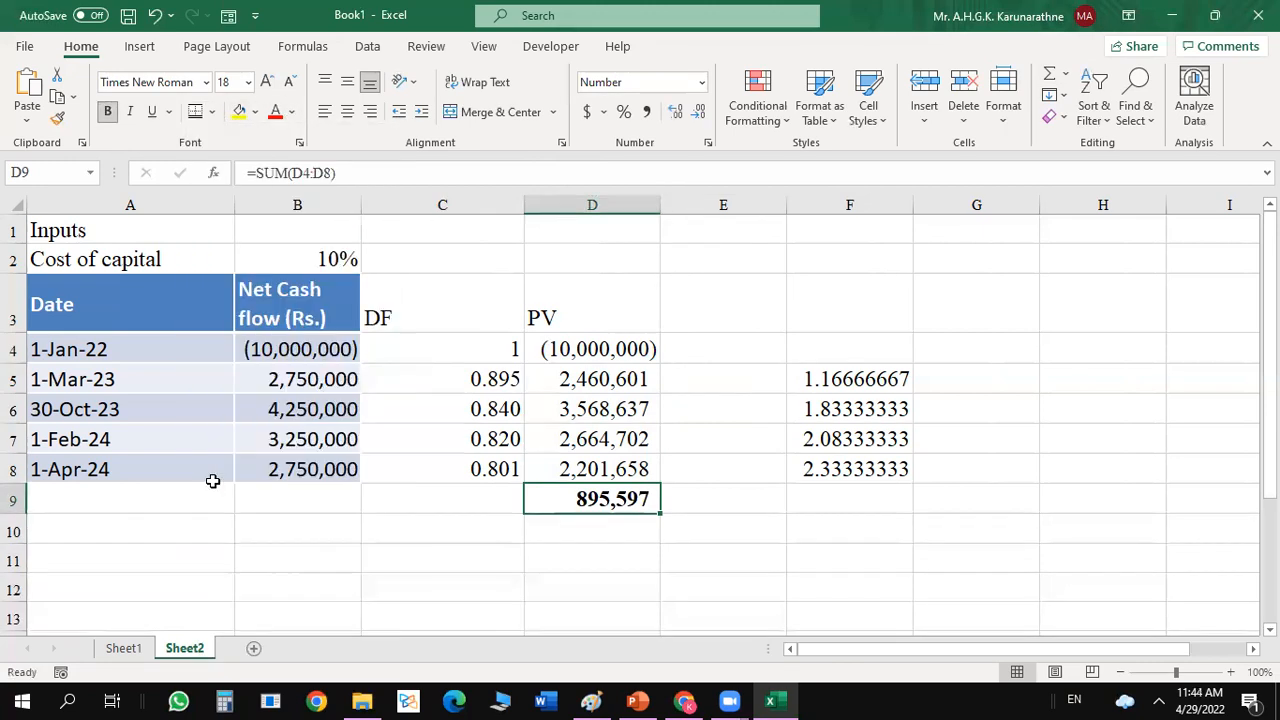
click(640, 532)
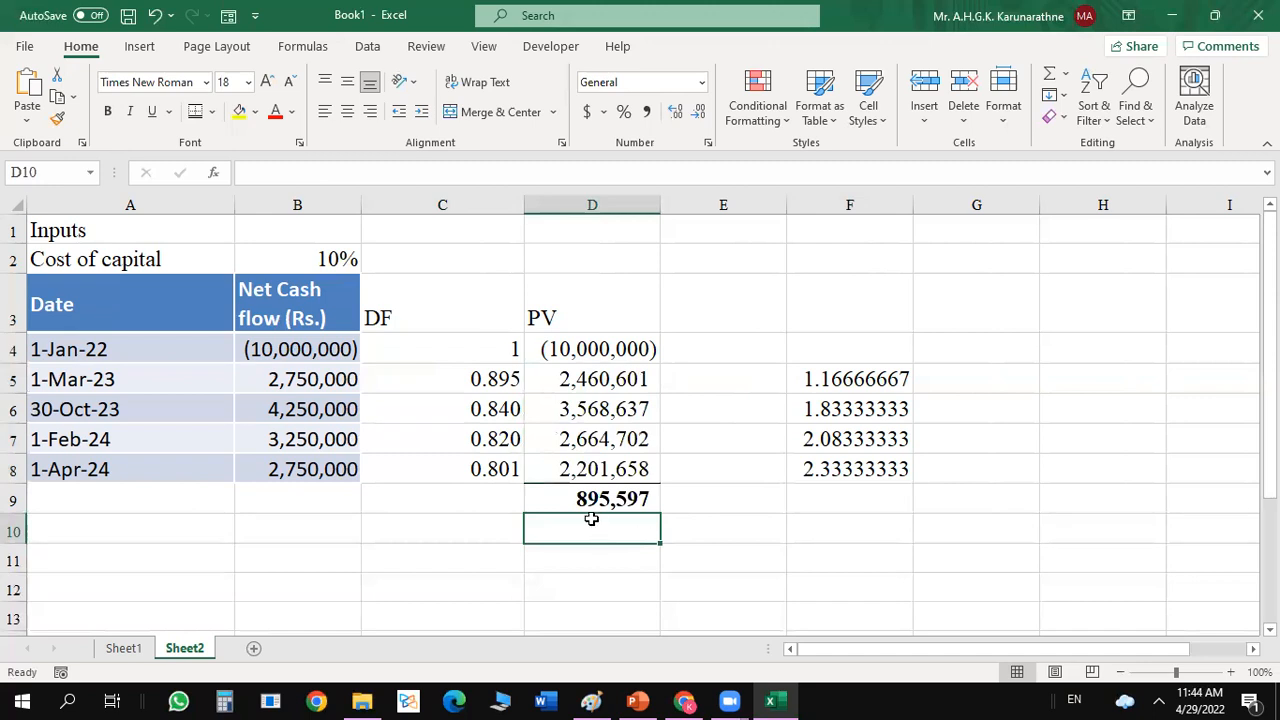
click(725, 516)
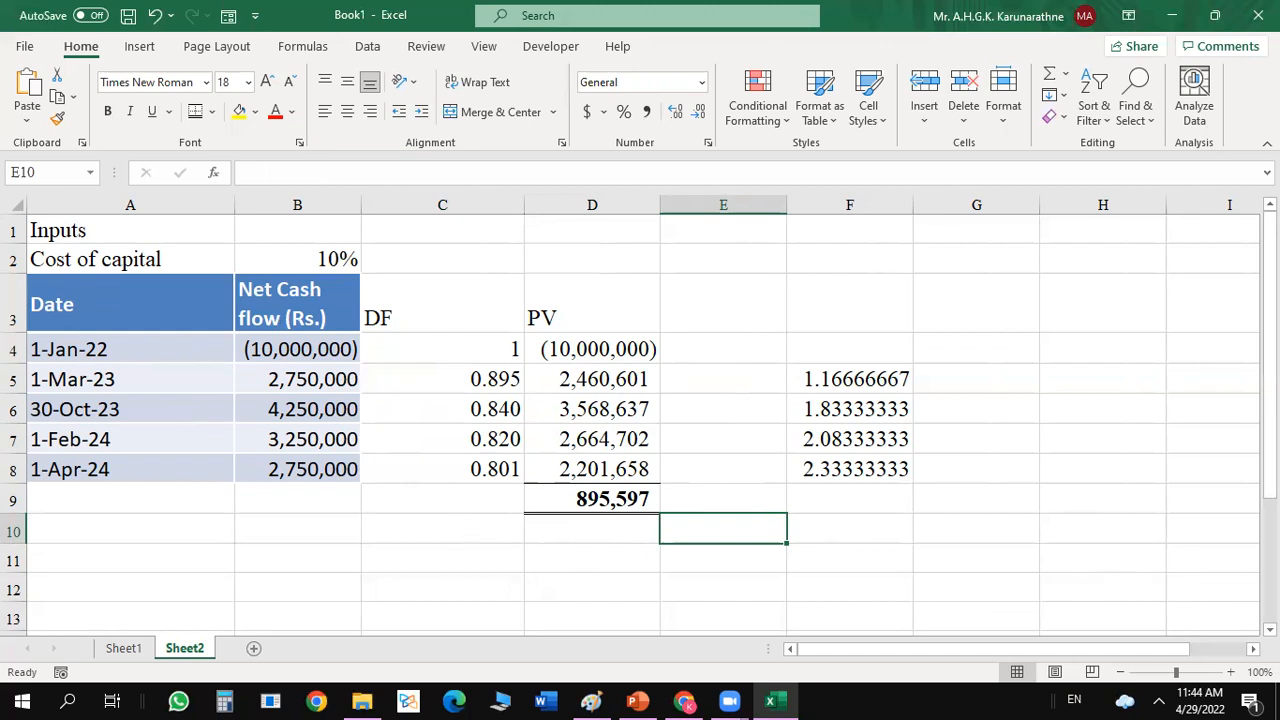
Enter the heading "Using finance functions" in A11.
click(1269, 629)
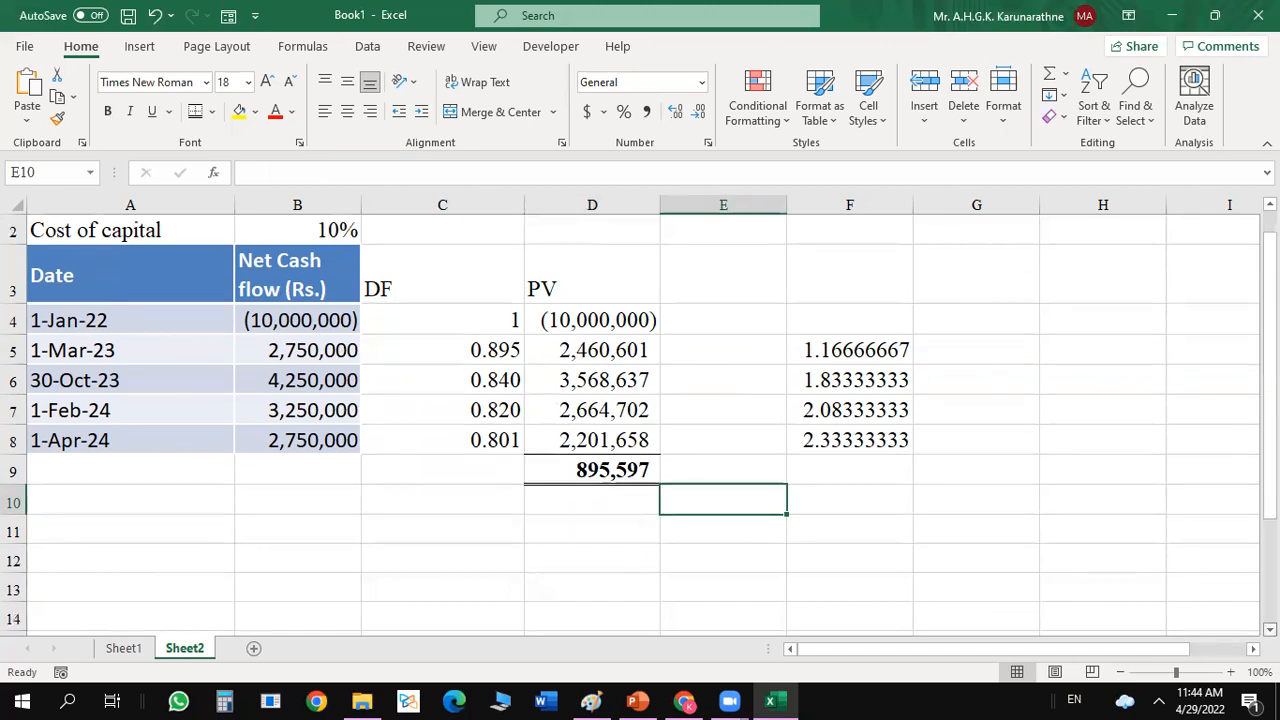
click(98, 520)
text(U)
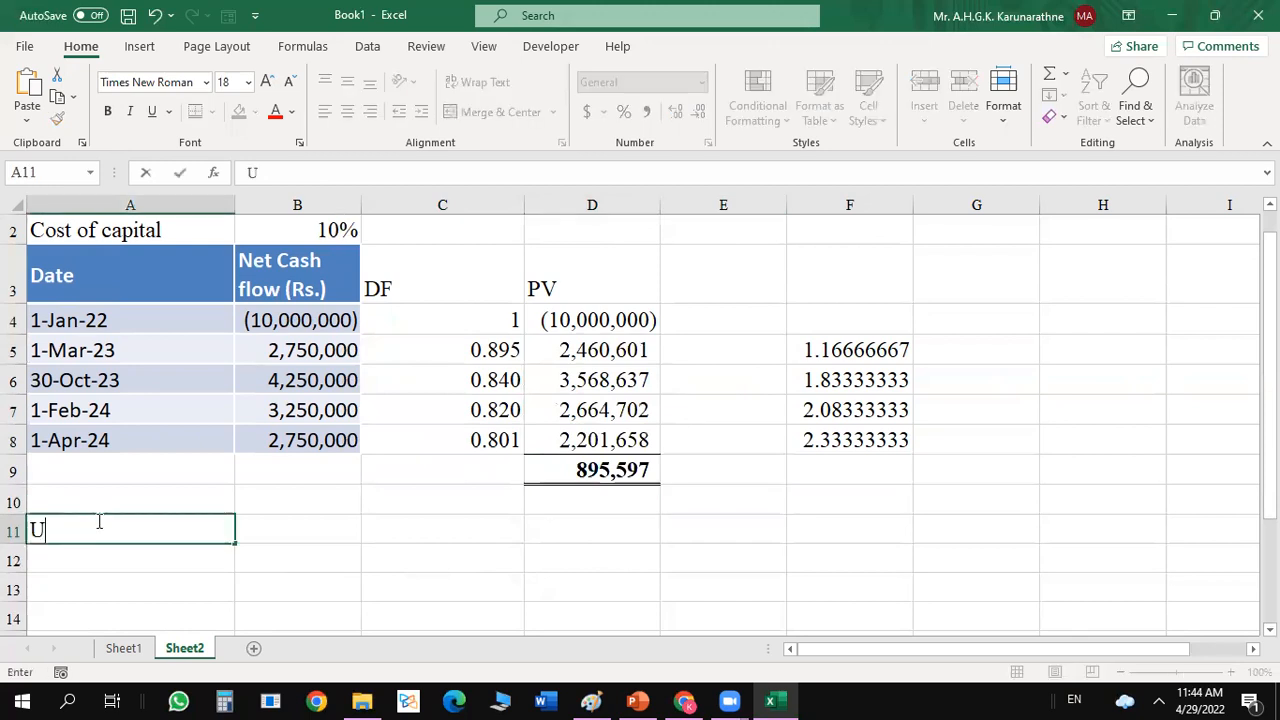
text(sing finnc)
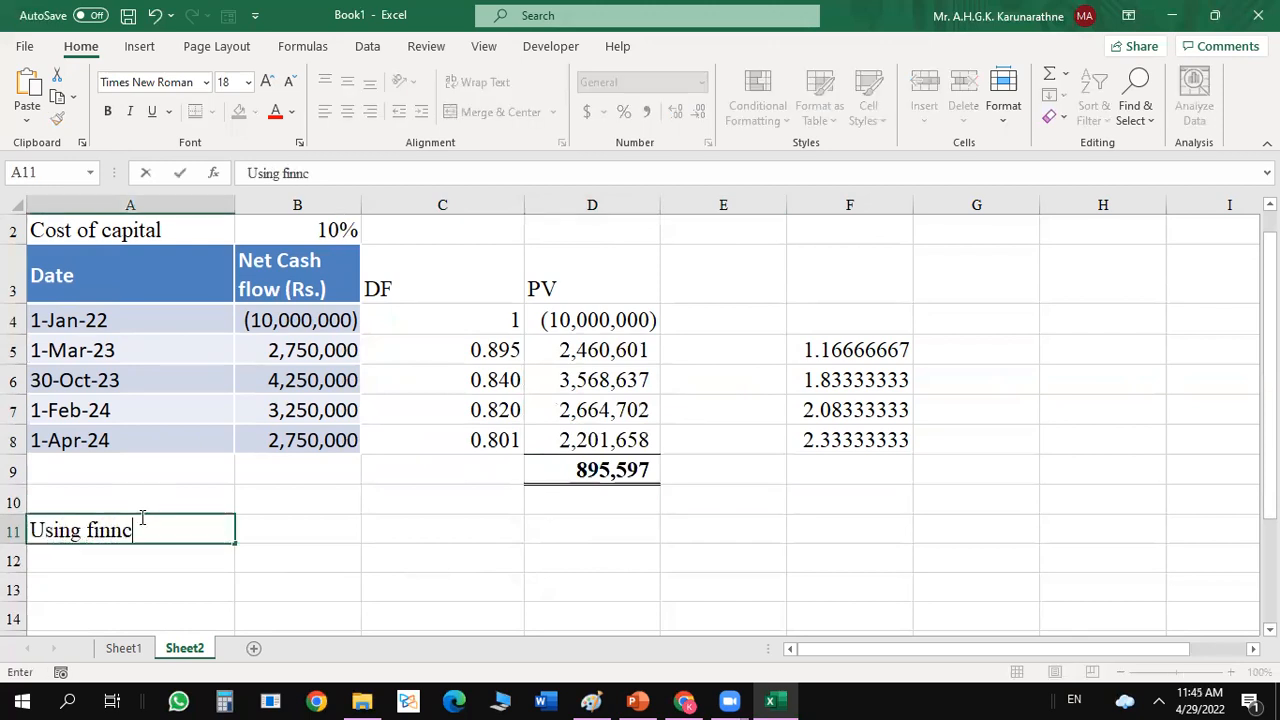
key(BackSpace)
key(BackSpace)
text(ane)
key(BackSpace)
key(BackSpace)
text(nce fun)
text(ctio)
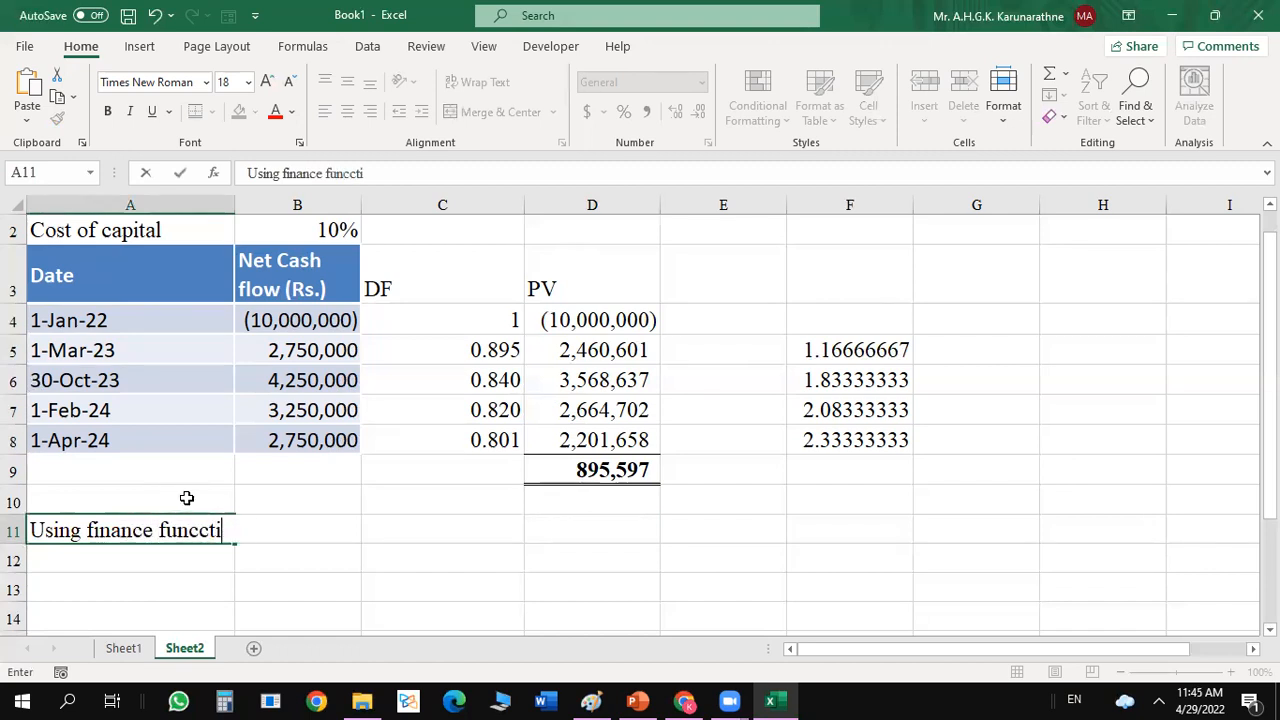
key(BackSpace)
key(BackSpace)
key(BackSpace)
text(tions)
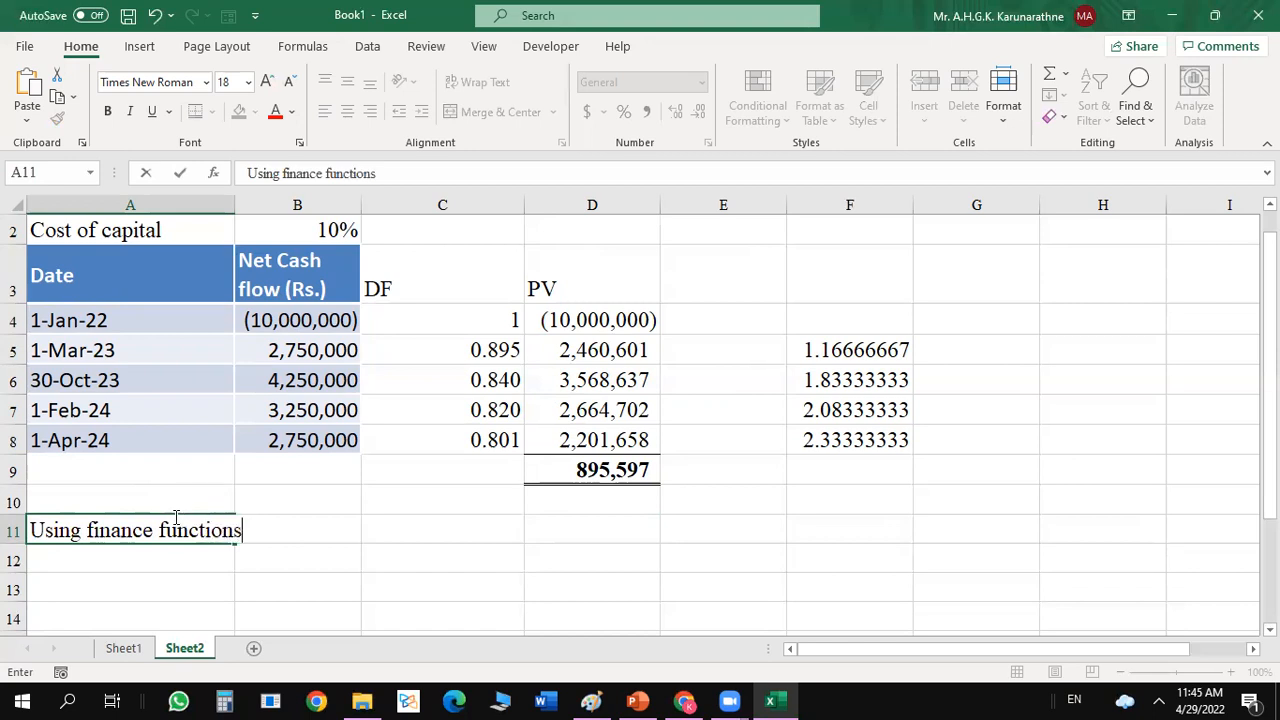
key(Return)
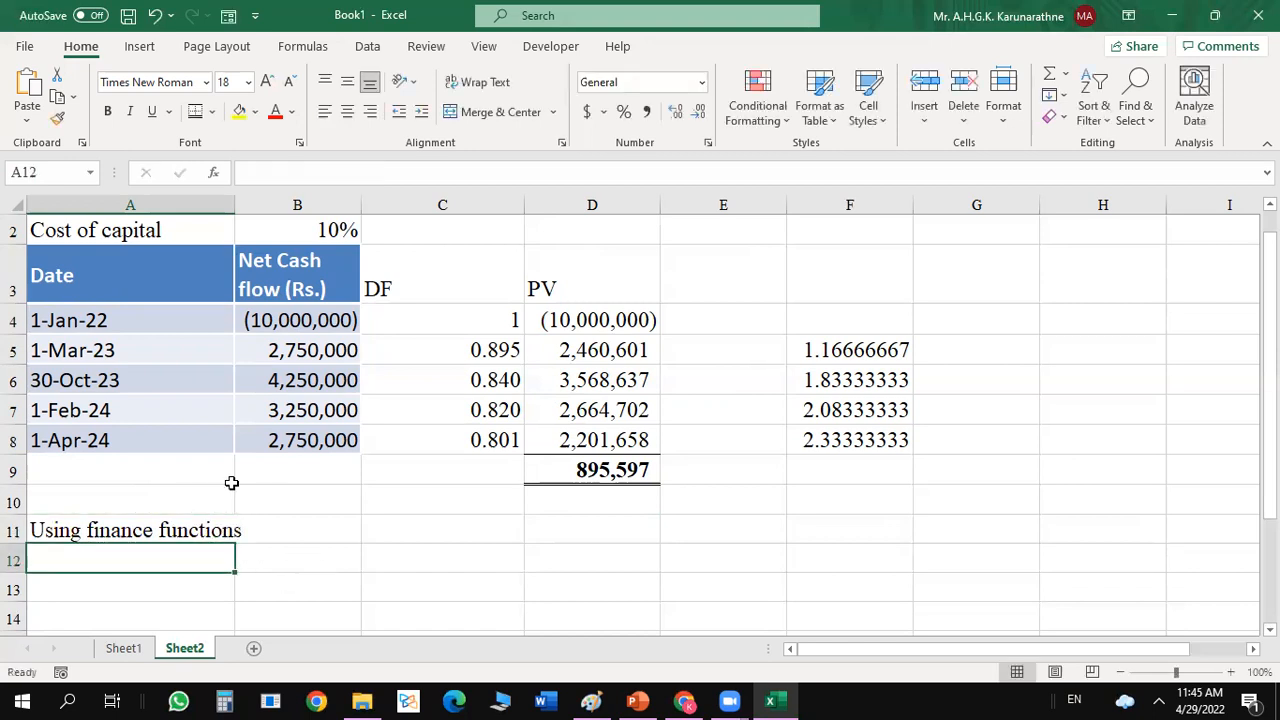
Enter the label "NPV" in B12.
click(298, 562)
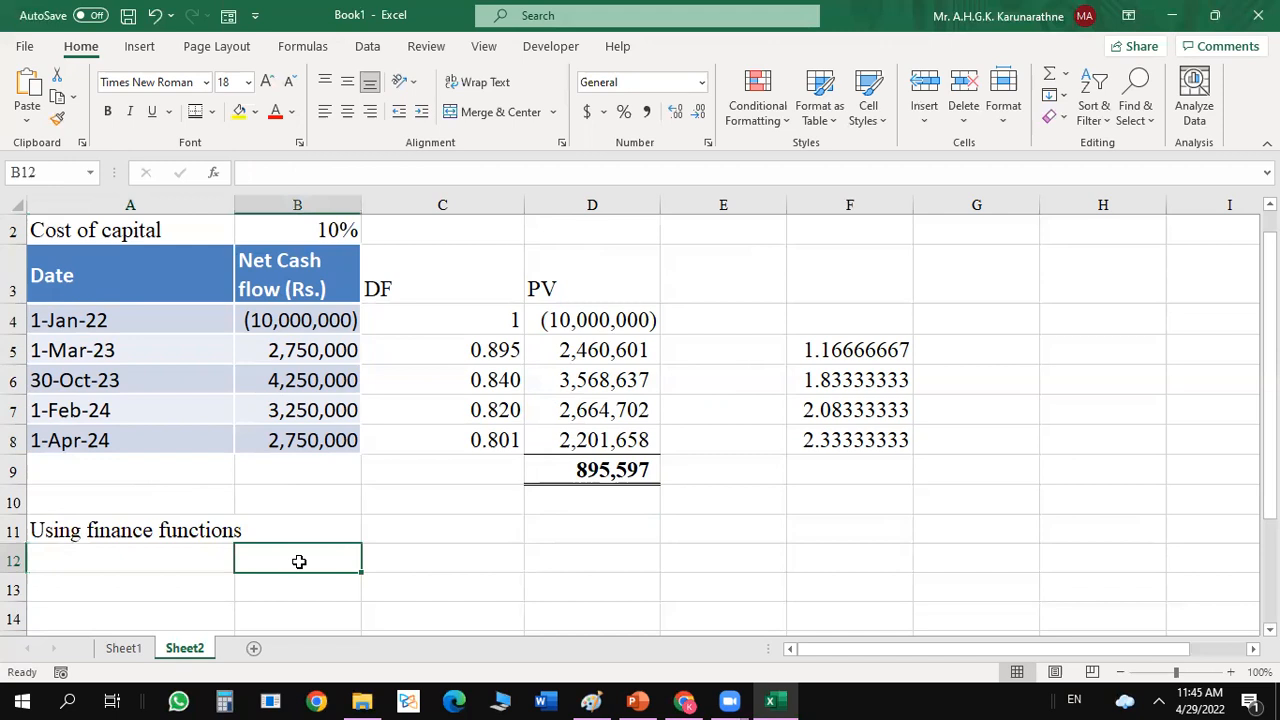
text(NPV)
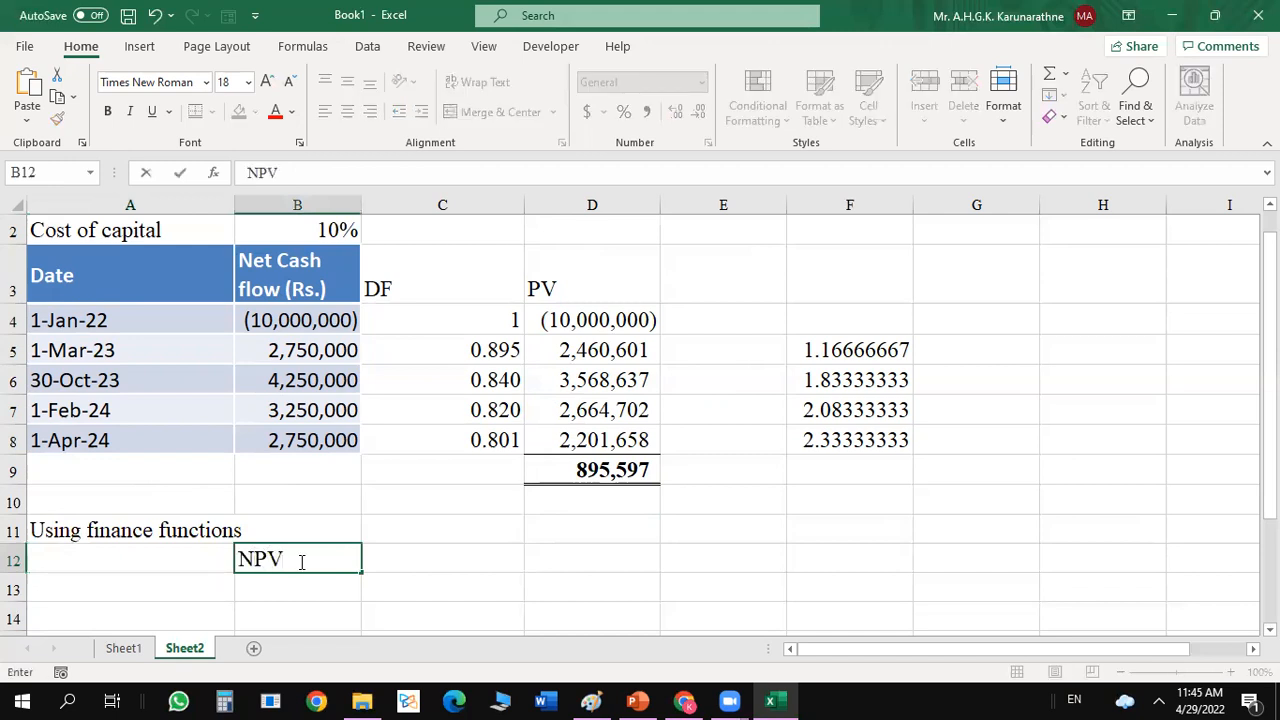
Fill the result cell C12 with yellow and give it outside borders.
click(446, 568)
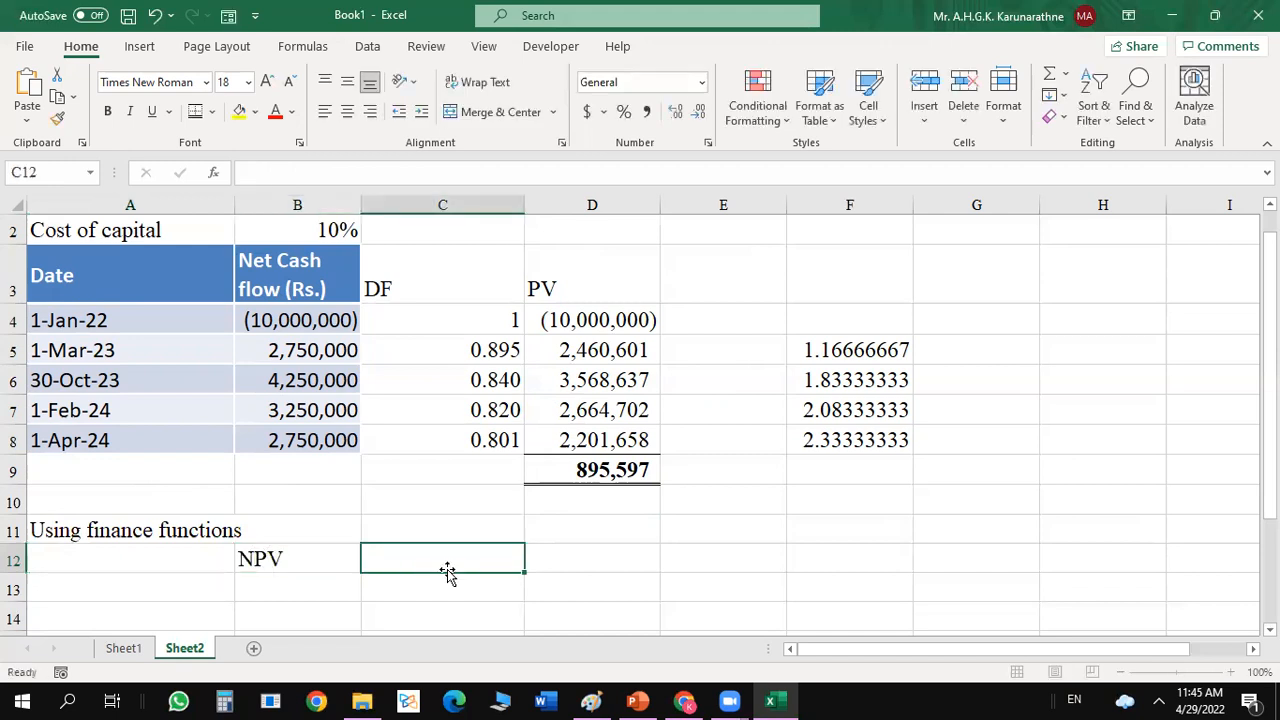
click(239, 111)
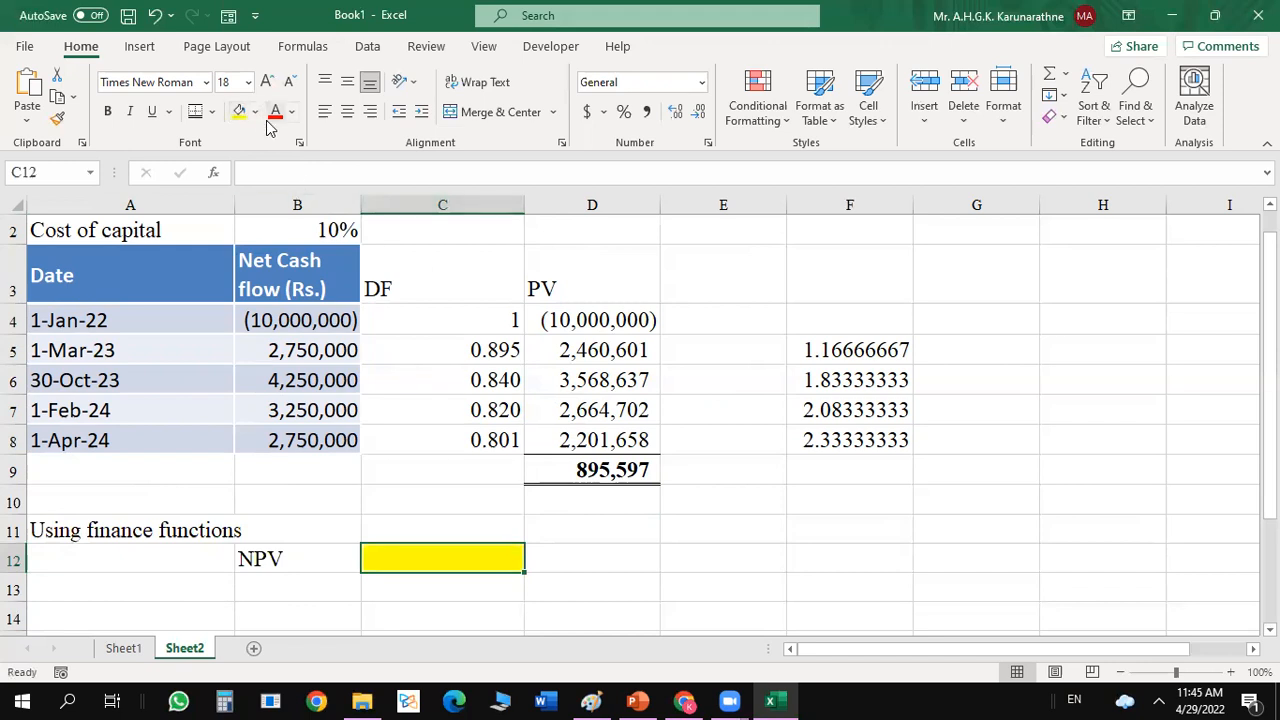
click(255, 112)
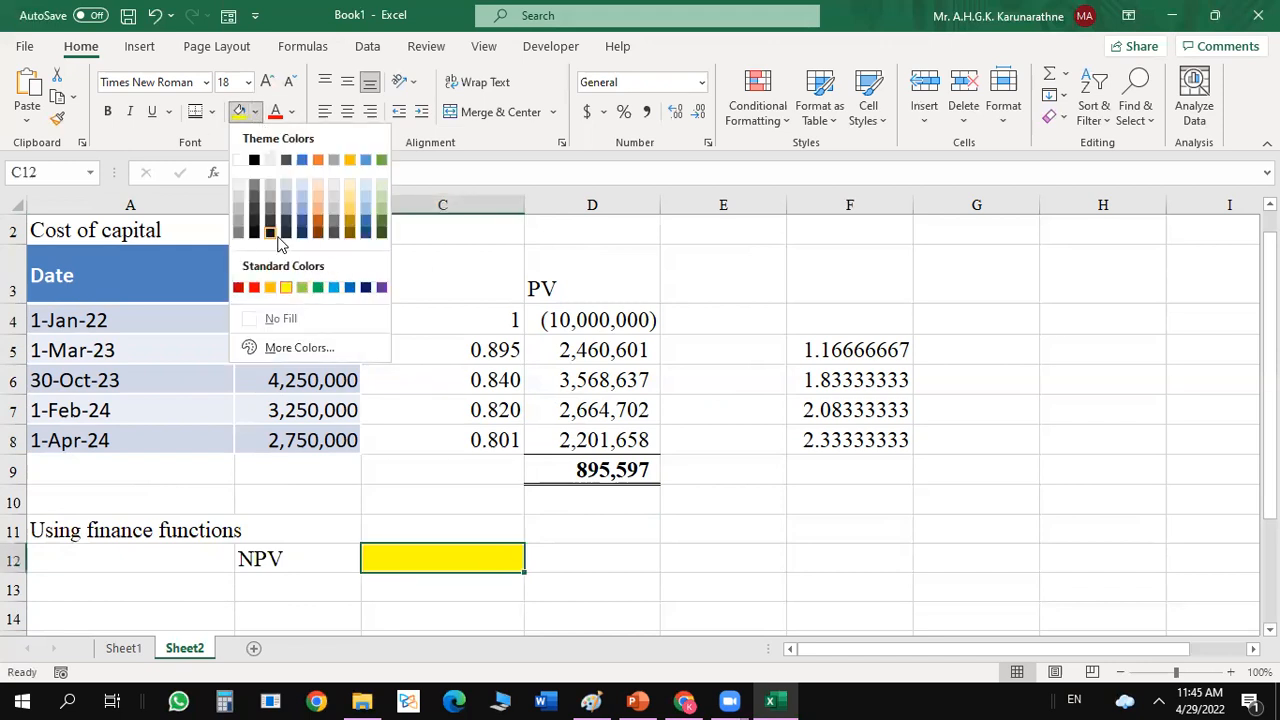
click(212, 112)
click(212, 112)
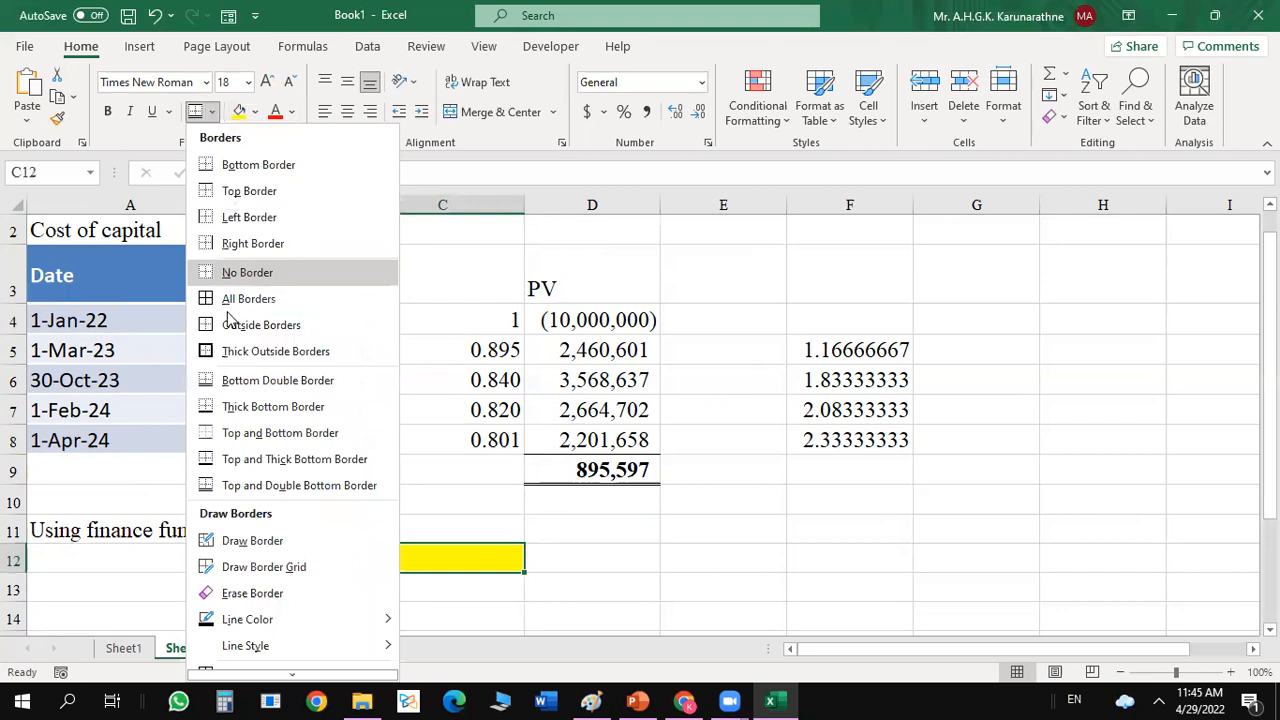
click(214, 328)
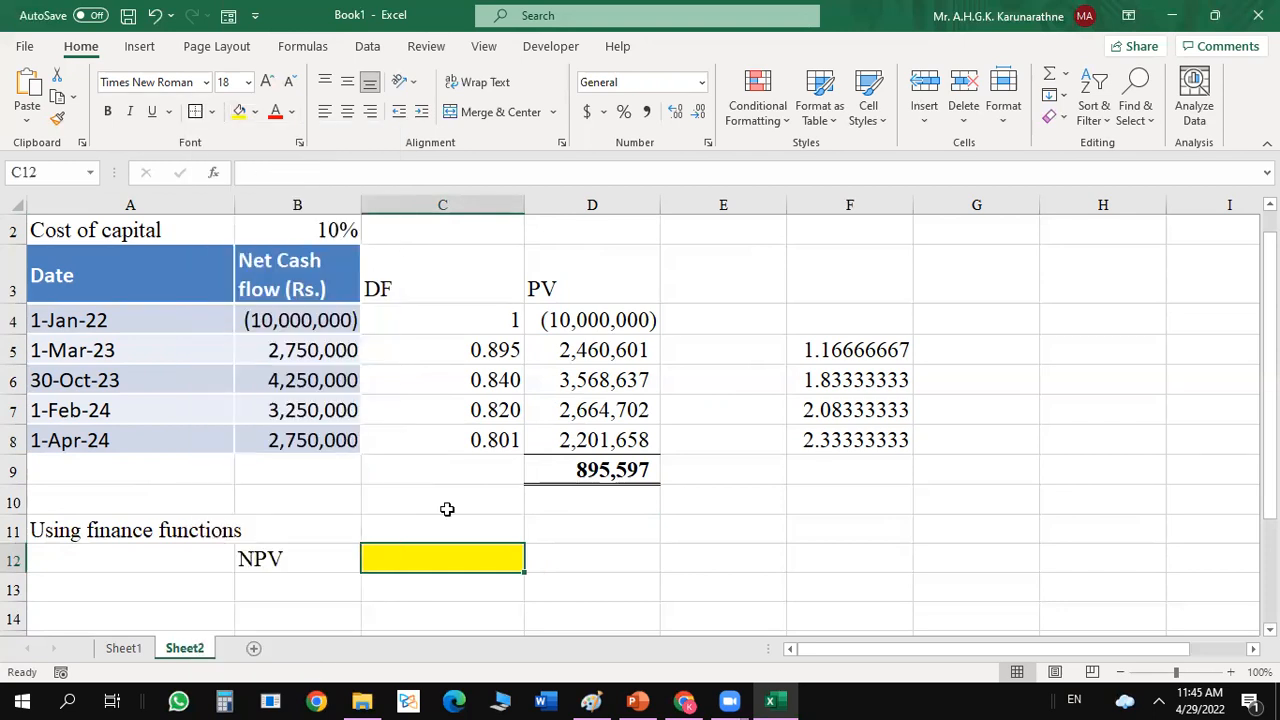
Start an XNPV function in C12 with the cost of capital in B2 as its rate.
text(=)
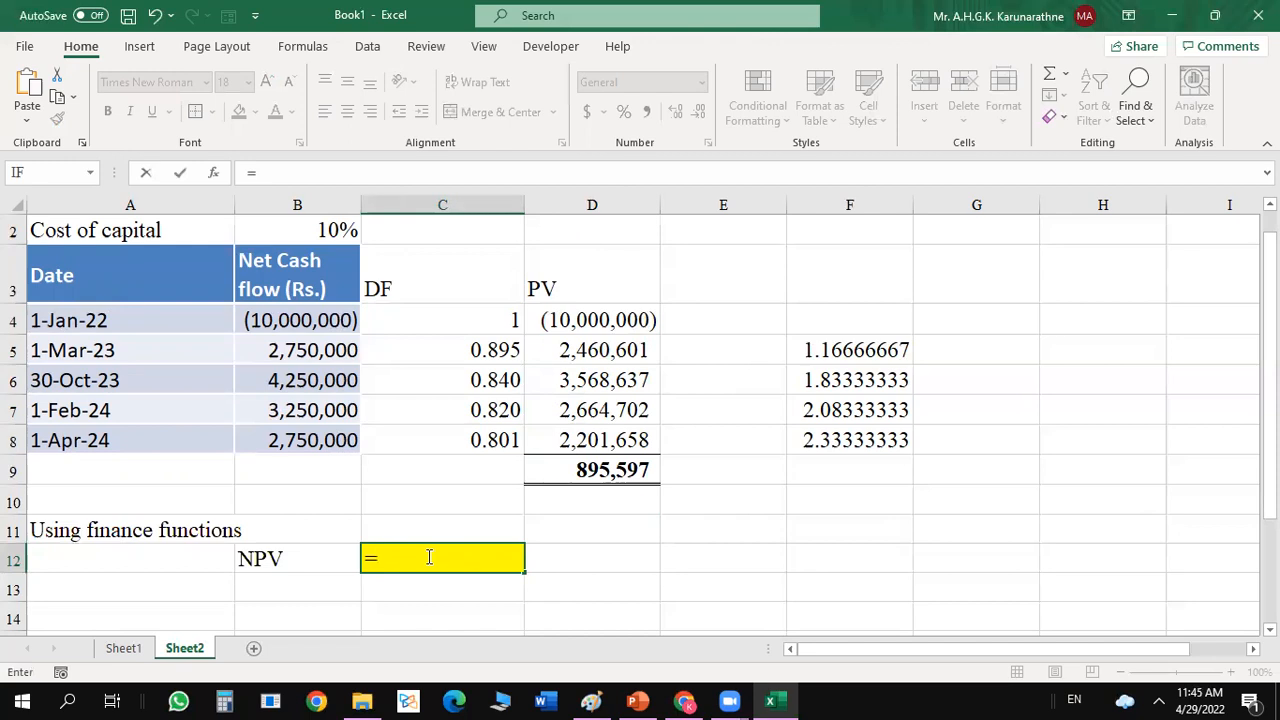
text(x)
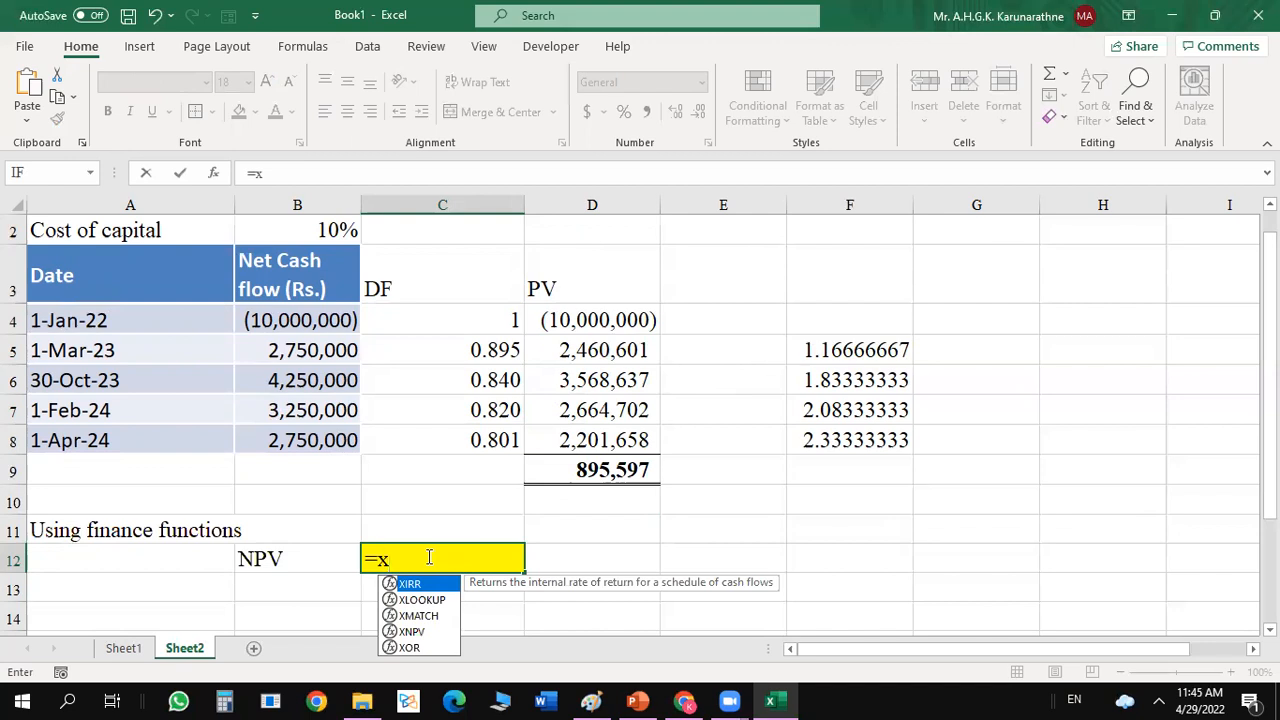
text(n)
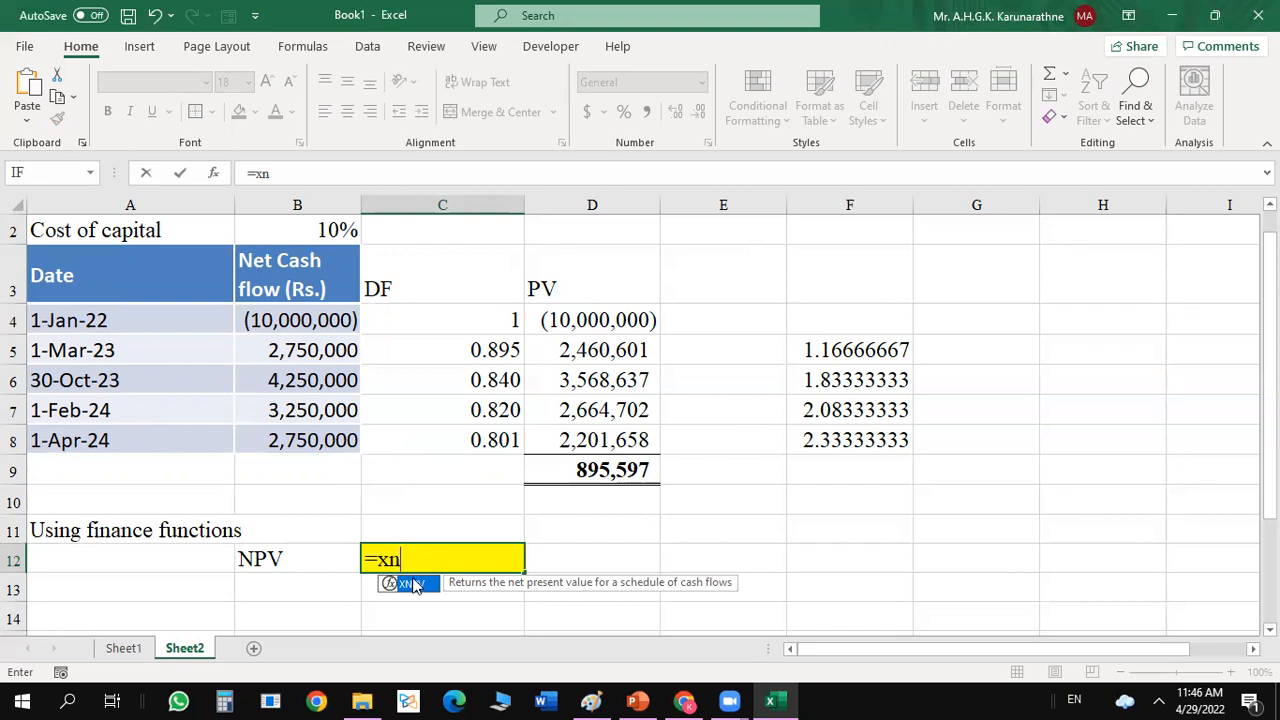
double_click(412, 583)
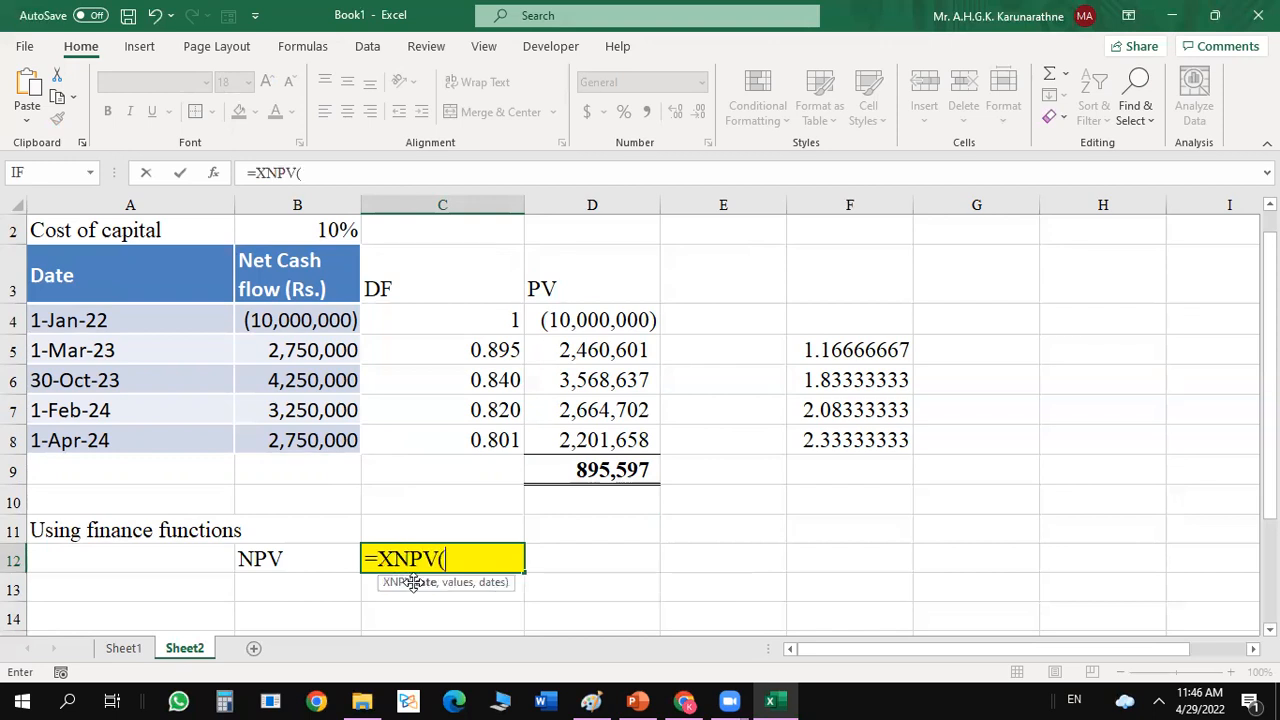
click(213, 172)
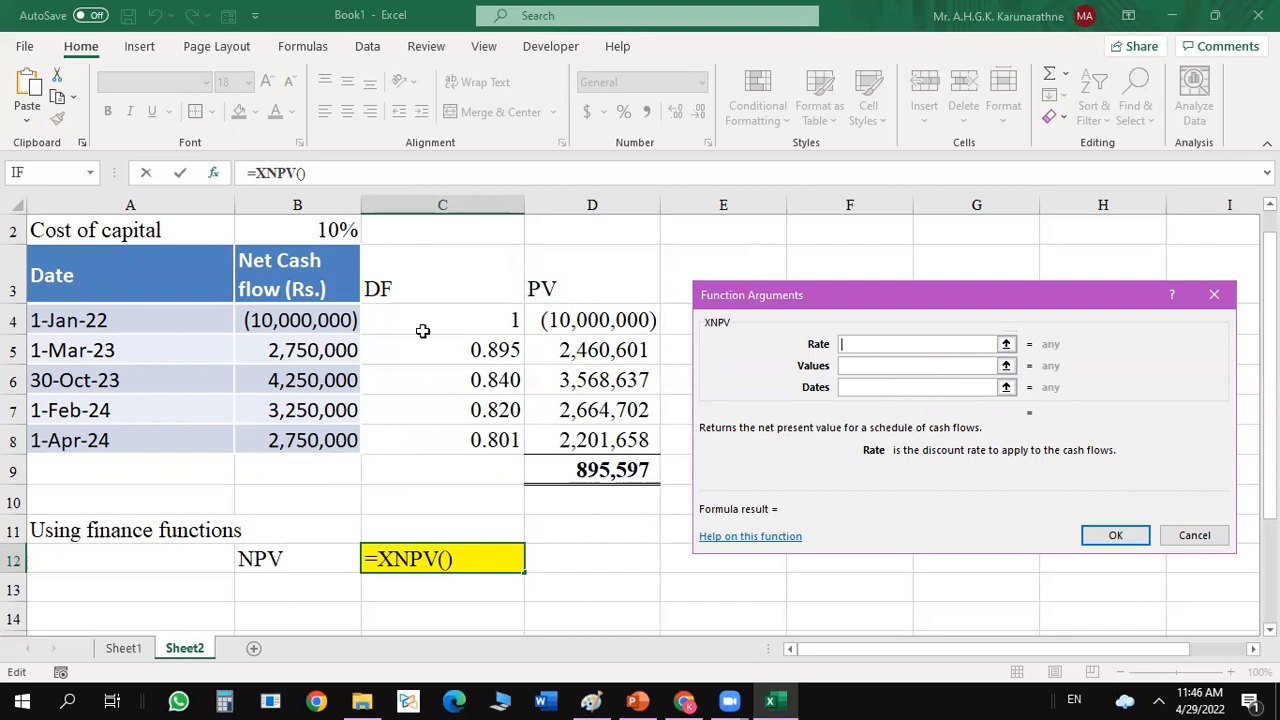
click(328, 230)
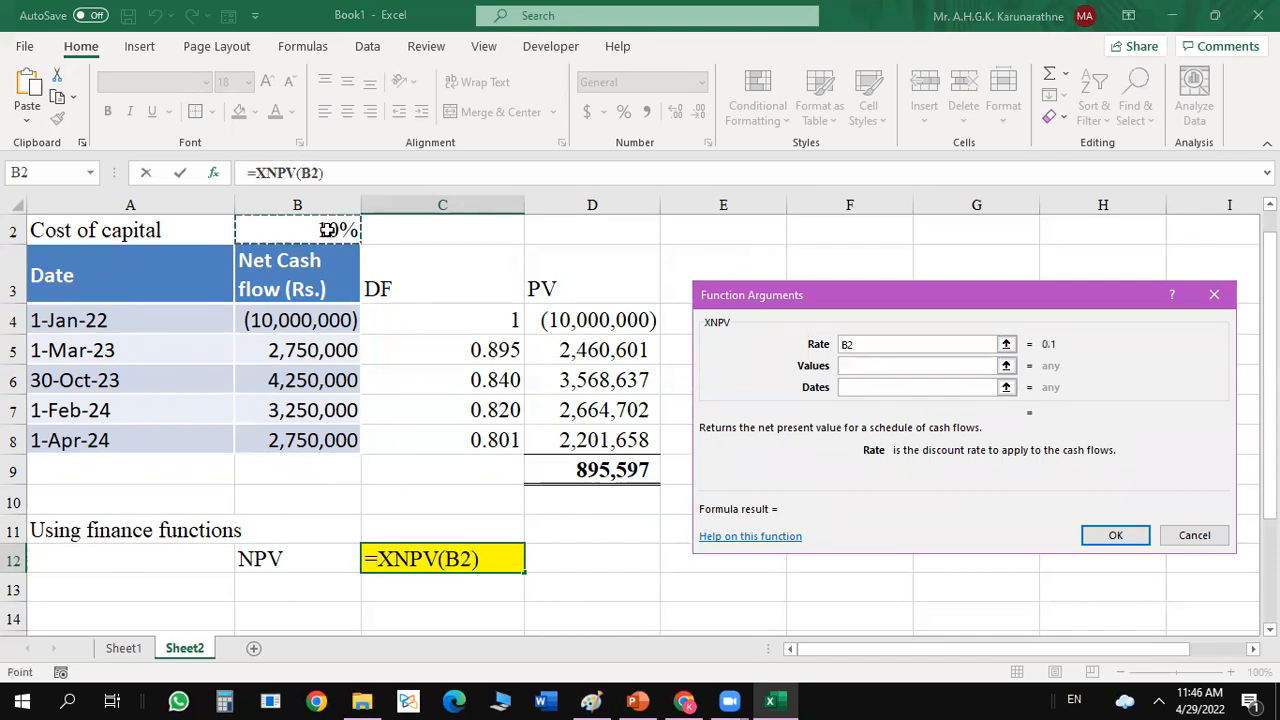
Complete the XNPV function with cash flows B4:B8 as values and A4:A8 as dates.
click(859, 365)
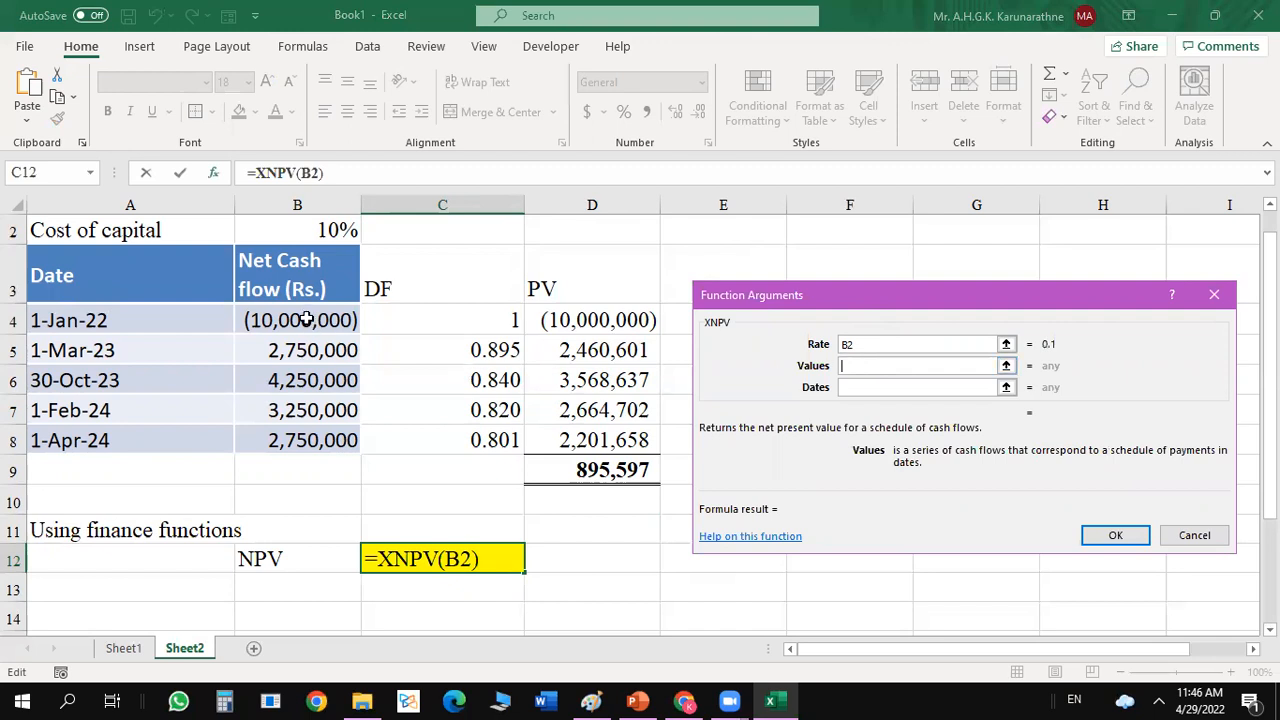
click(310, 321)
drag(290, 363, 291, 427)
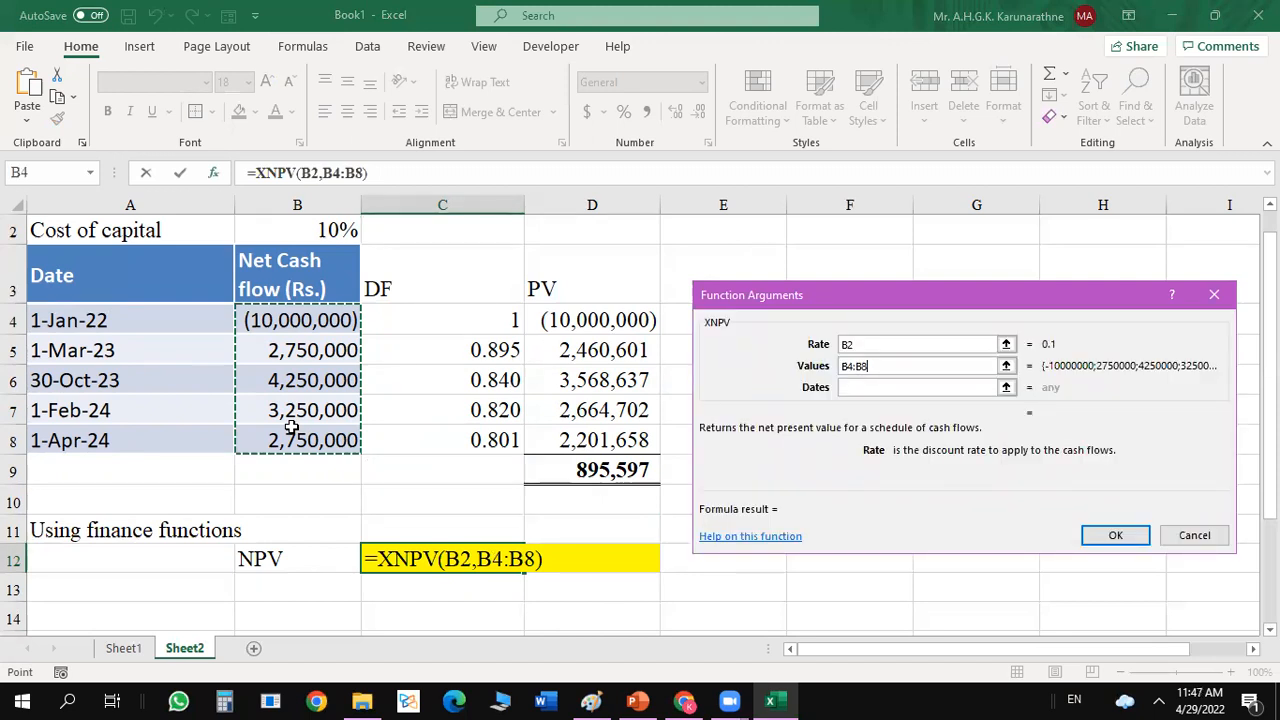
click(1005, 386)
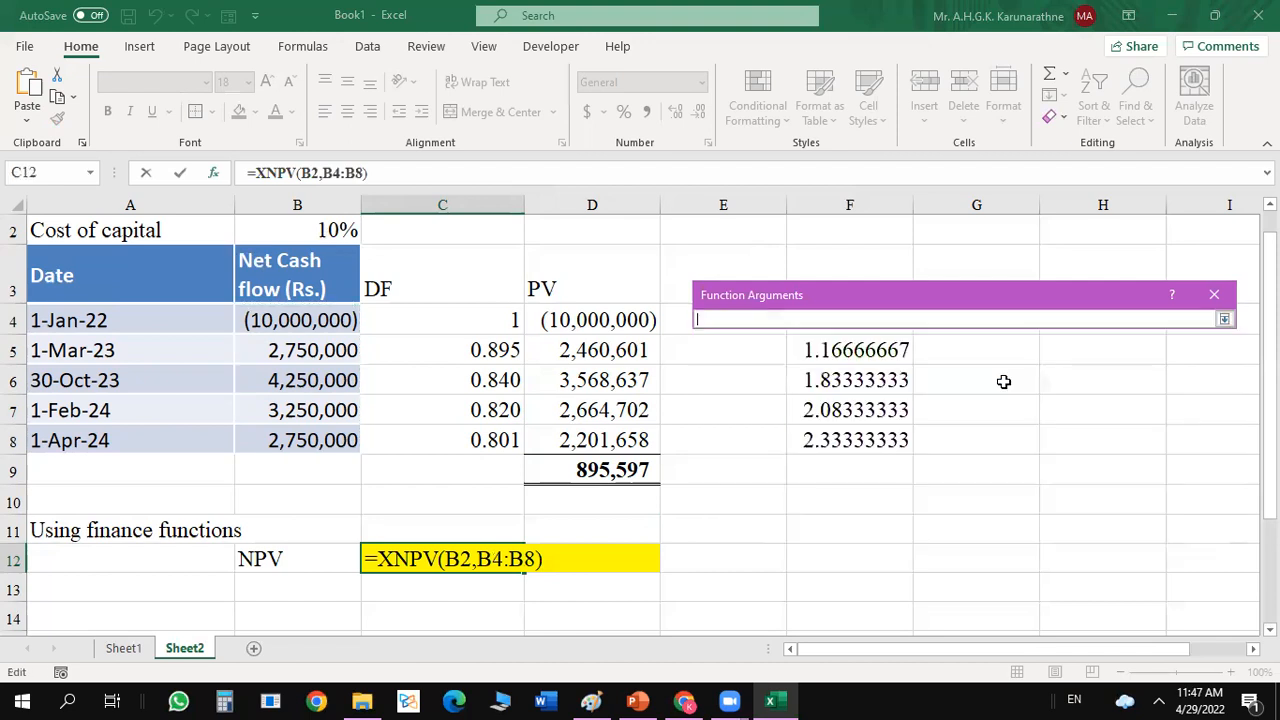
click(142, 329)
drag(142, 329, 129, 432)
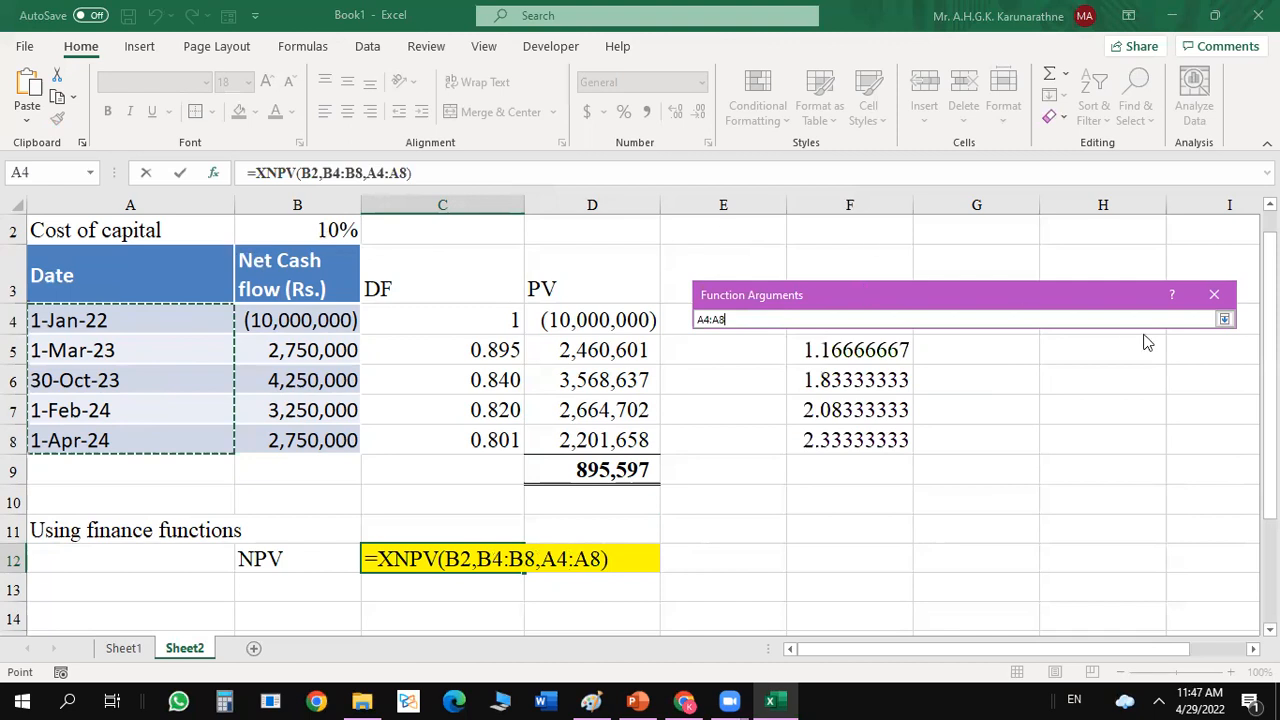
click(1224, 319)
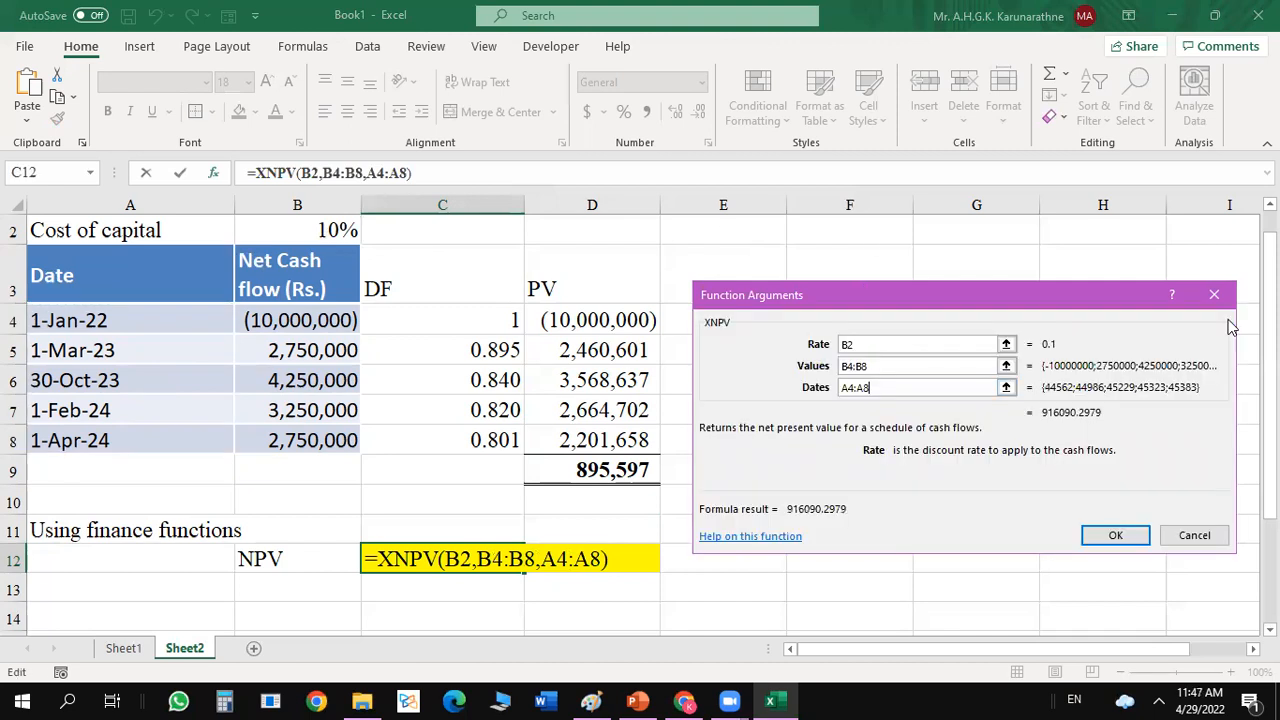
click(1130, 536)
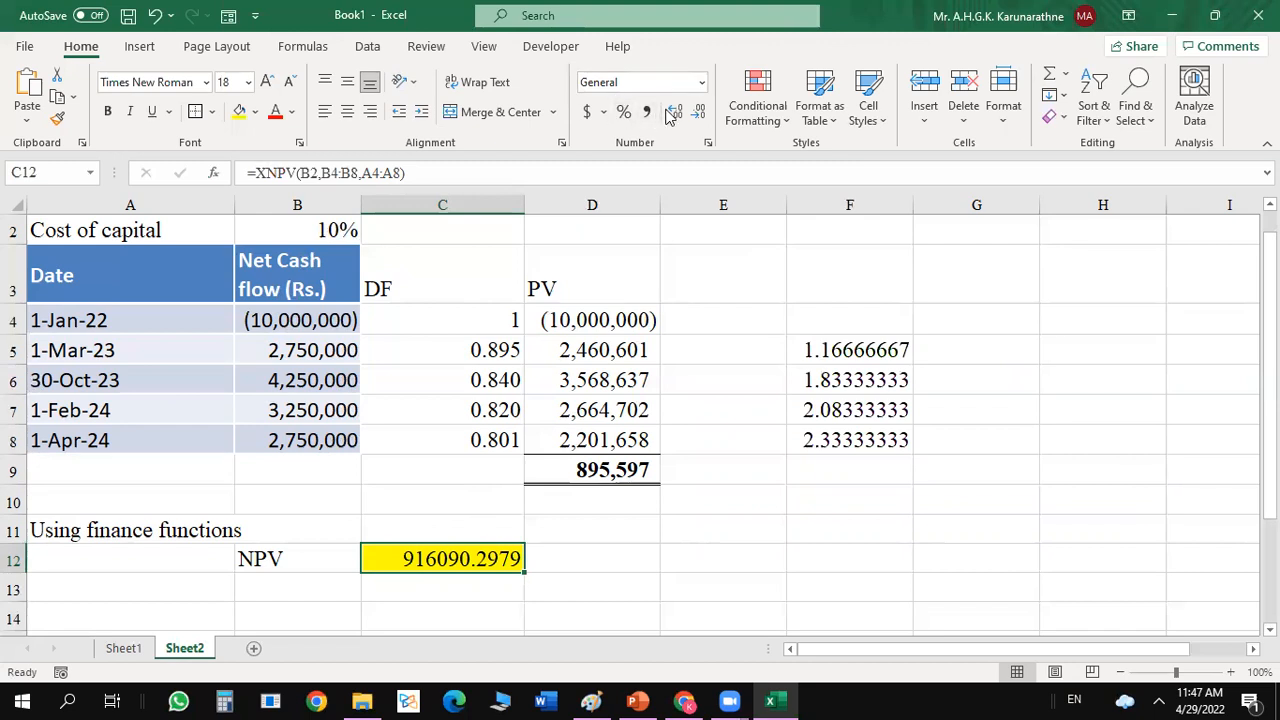
Reduce the XNPV result in C12 to zero decimal places.
click(697, 112)
click(697, 112)
click(697, 112)
click(697, 112)
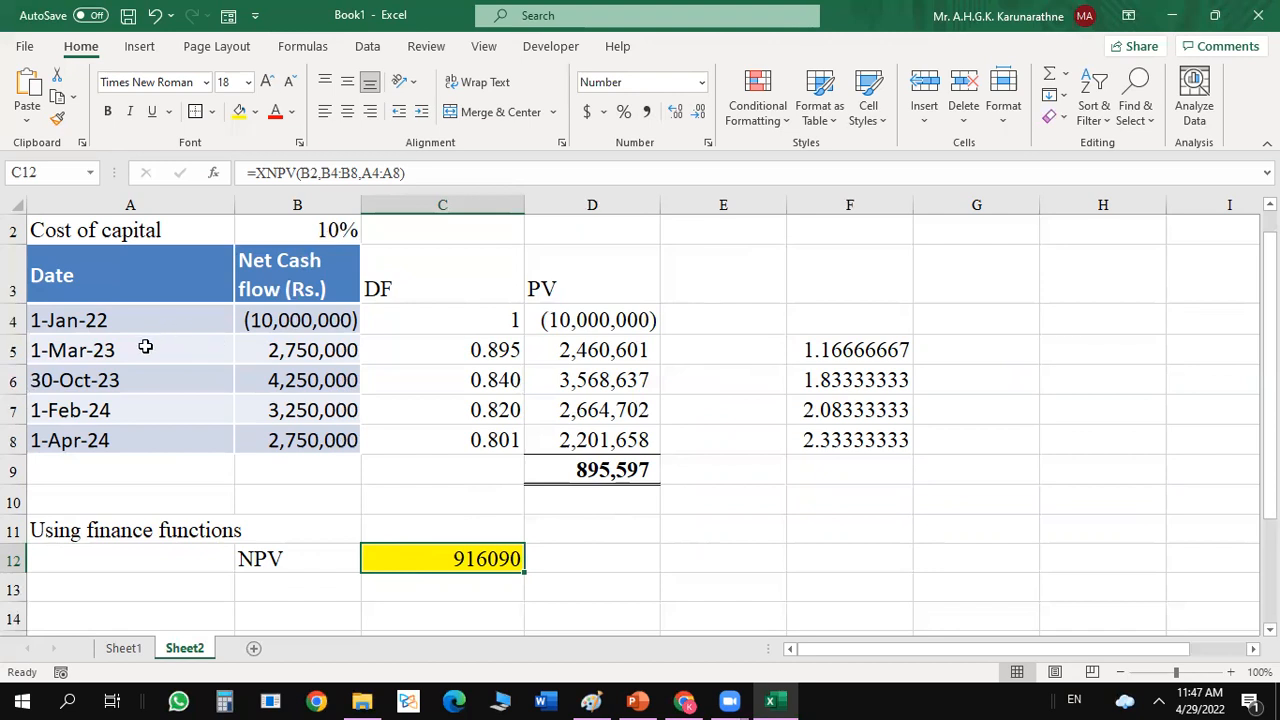
Put the month fraction of the year count in F5 in parentheses, making the formula =1+(2/12).
click(852, 350)
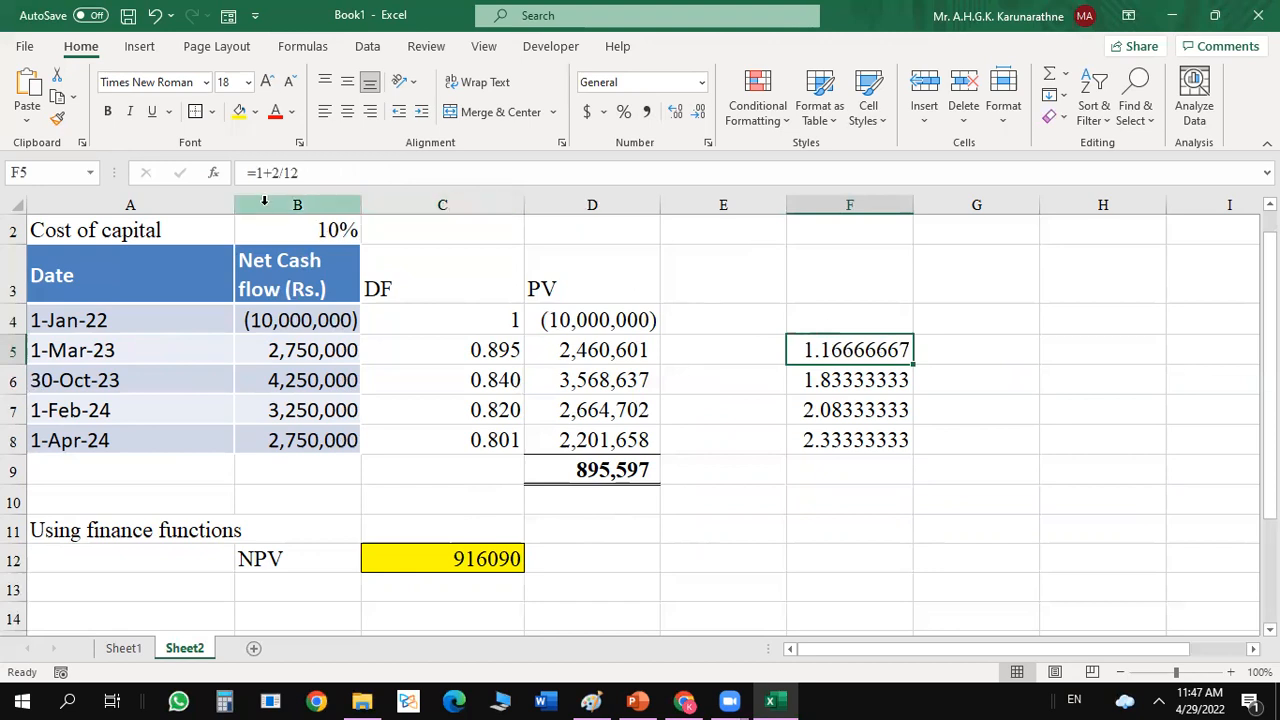
click(270, 172)
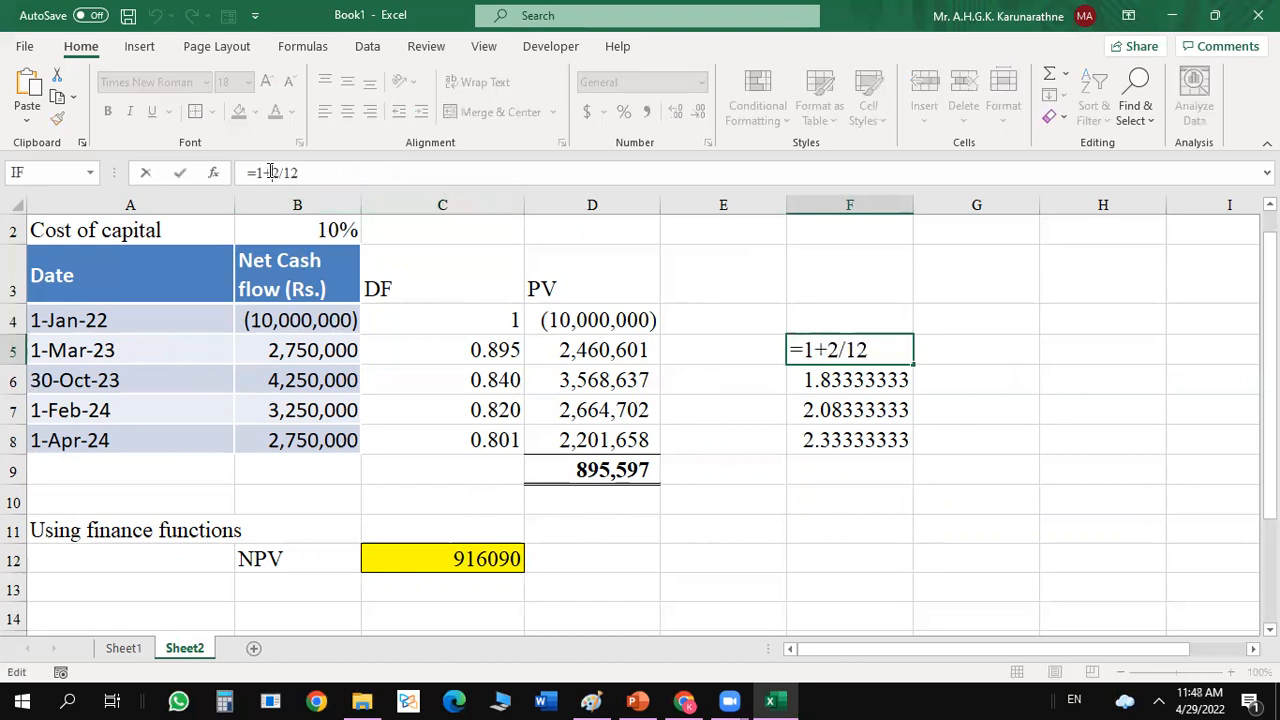
text((2/12)
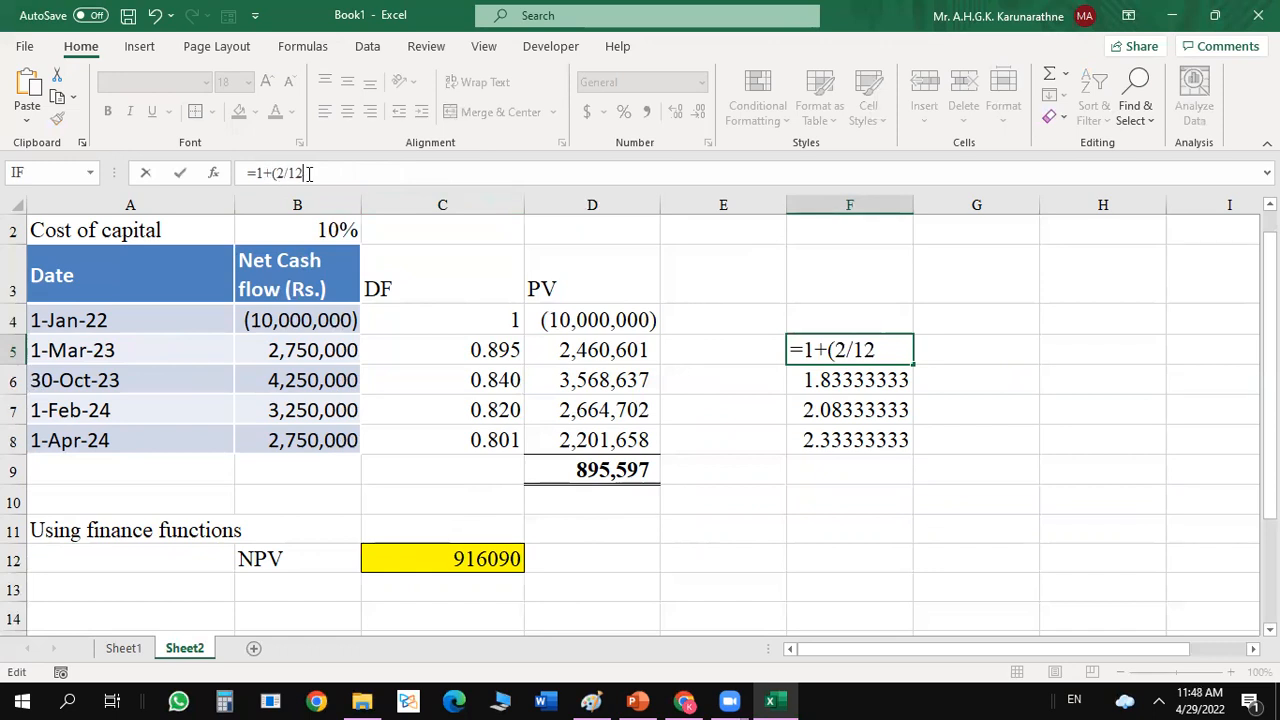
text())
key(Return)
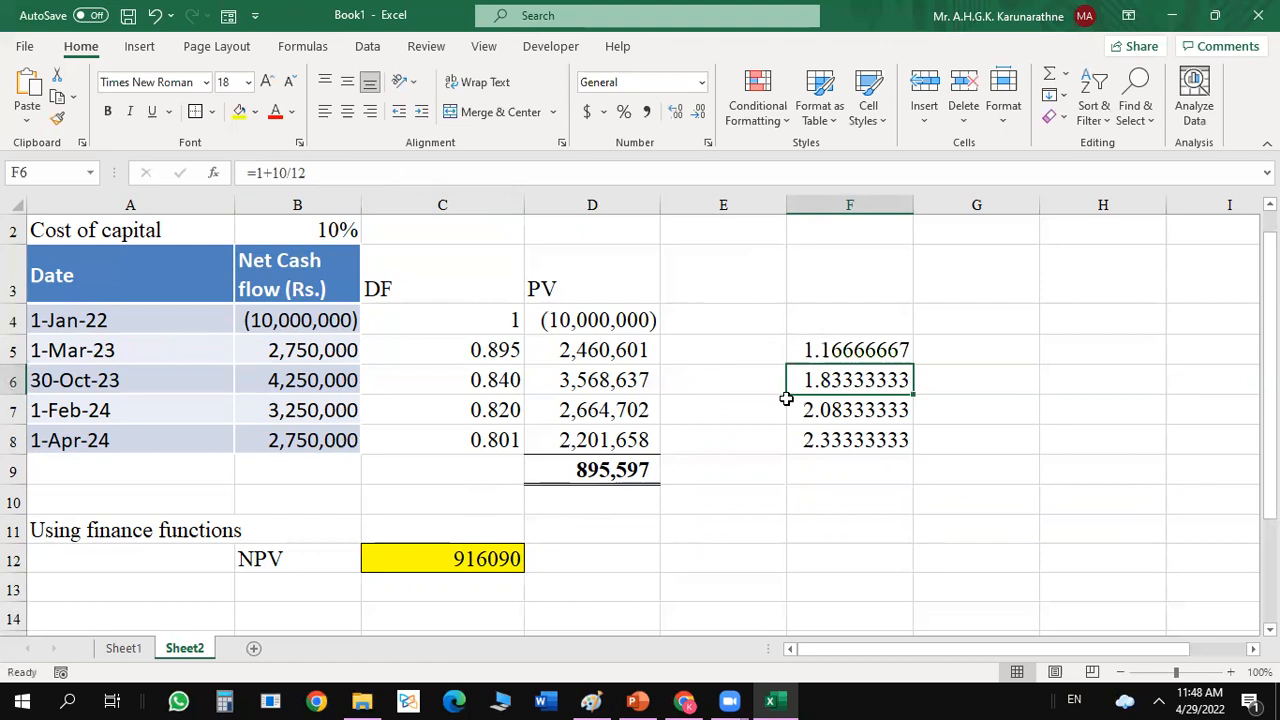
Bracket the month fraction in F6 so the formula reads =1+(10/12).
click(272, 172)
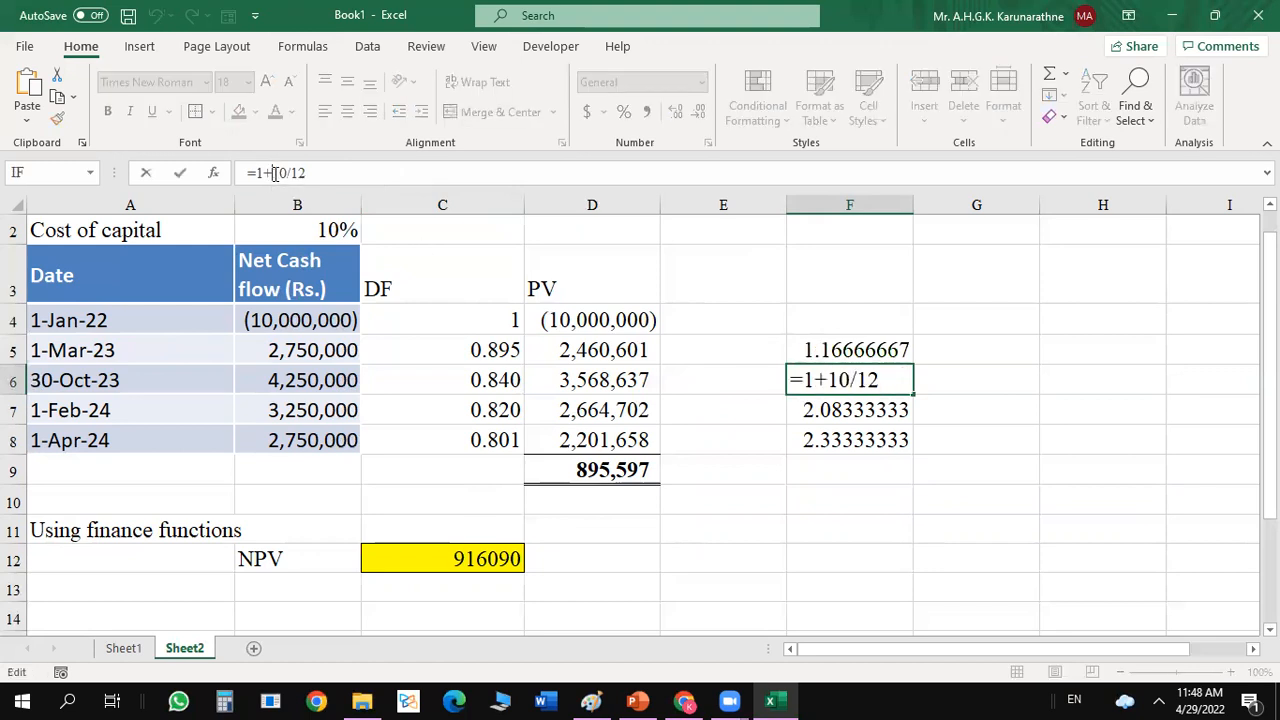
text(()
click(340, 174)
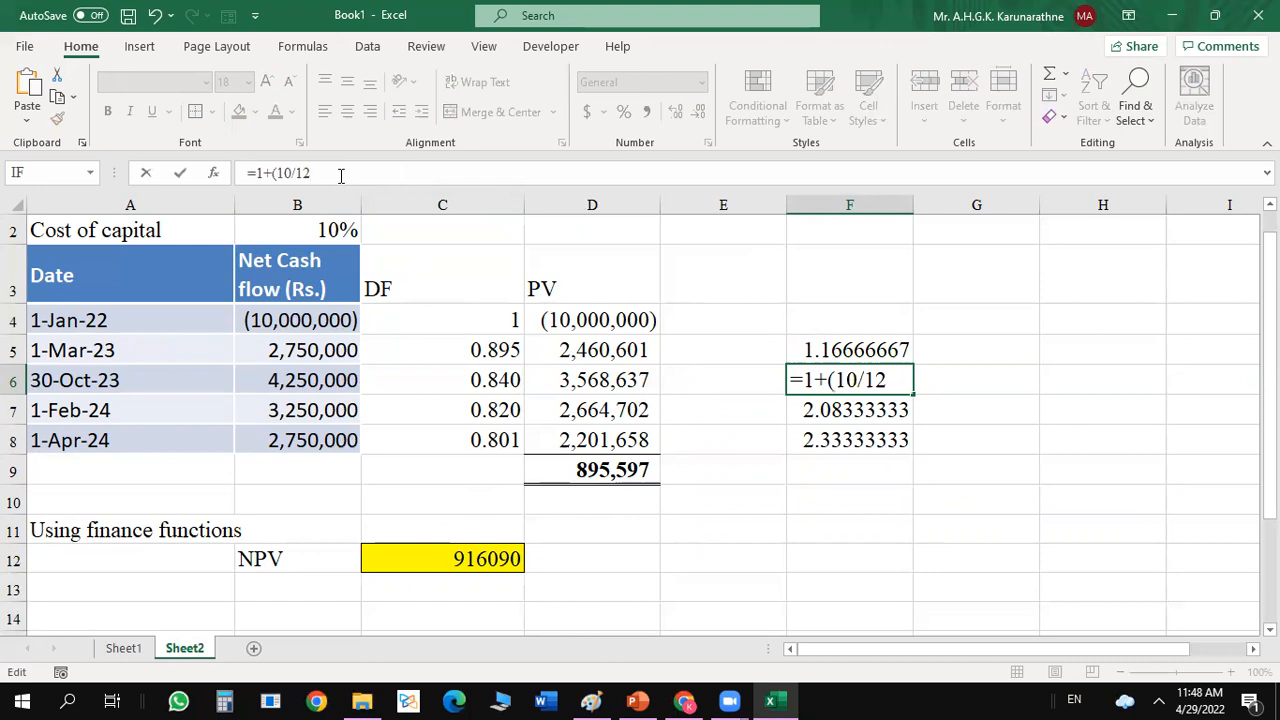
text())
key(Return)
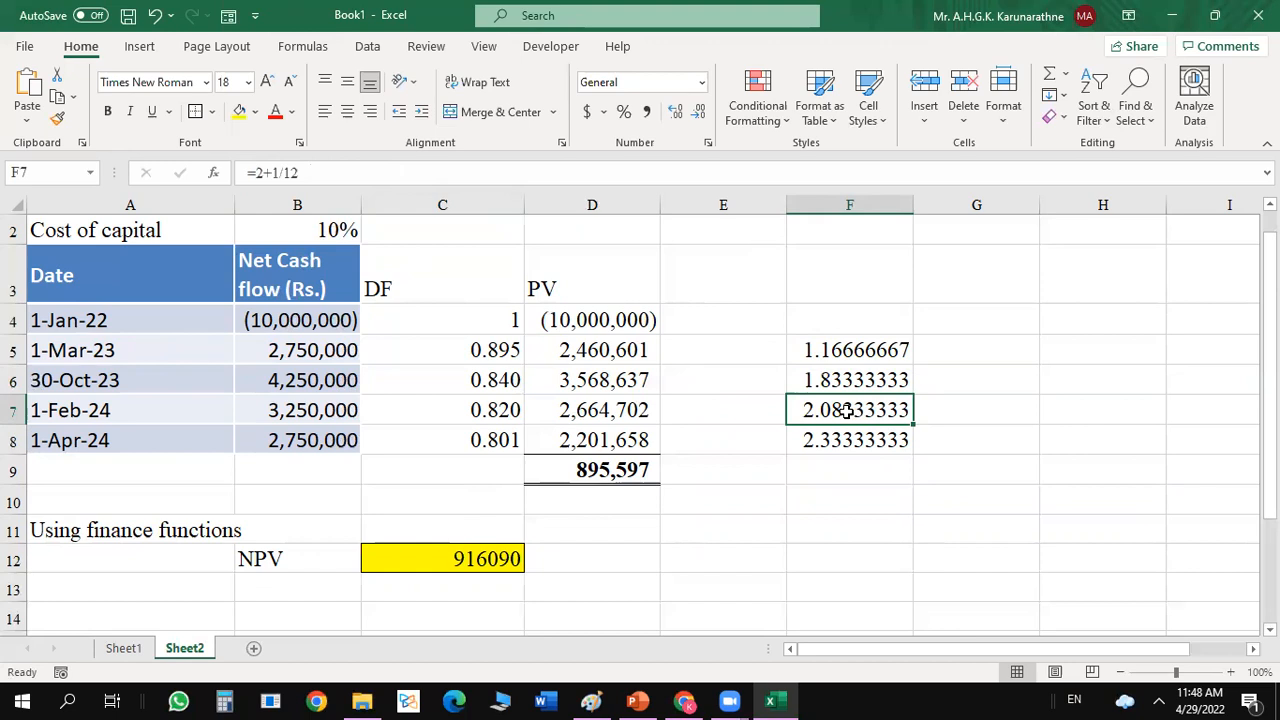
Bracket the month fraction in F7 so the formula reads =2+(1/12).
click(273, 172)
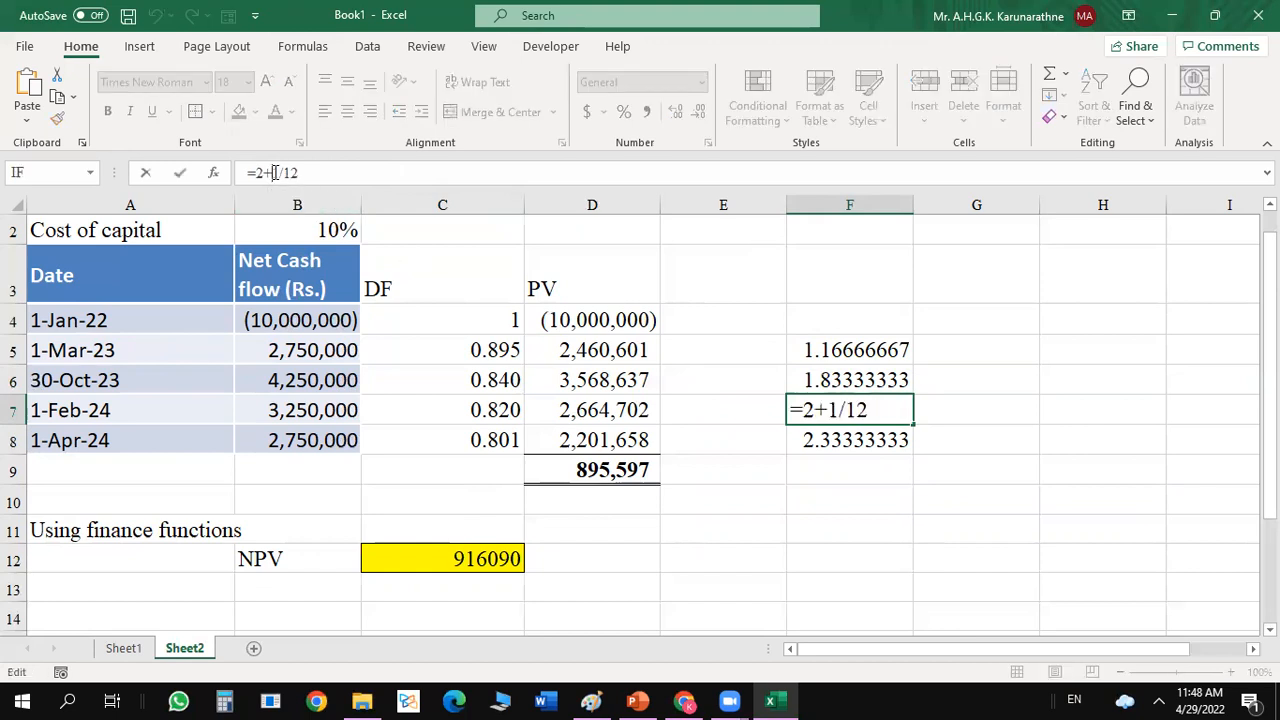
text((1/12))
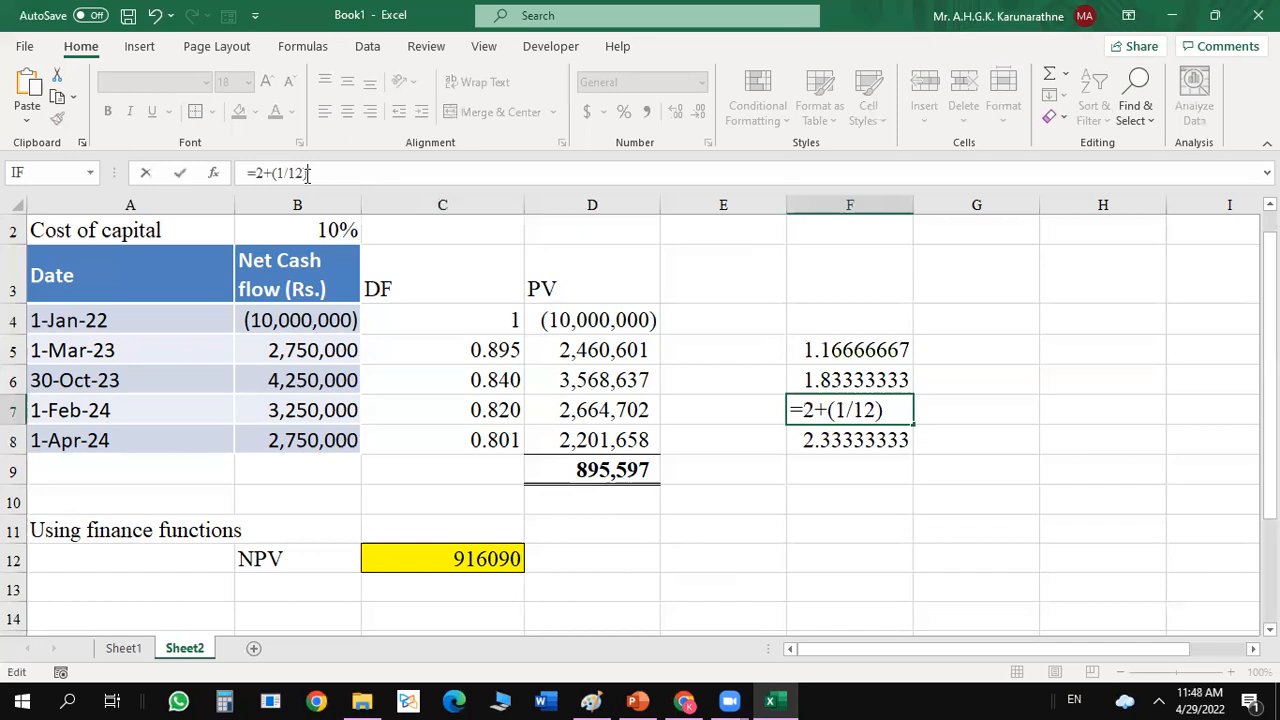
key(Return)
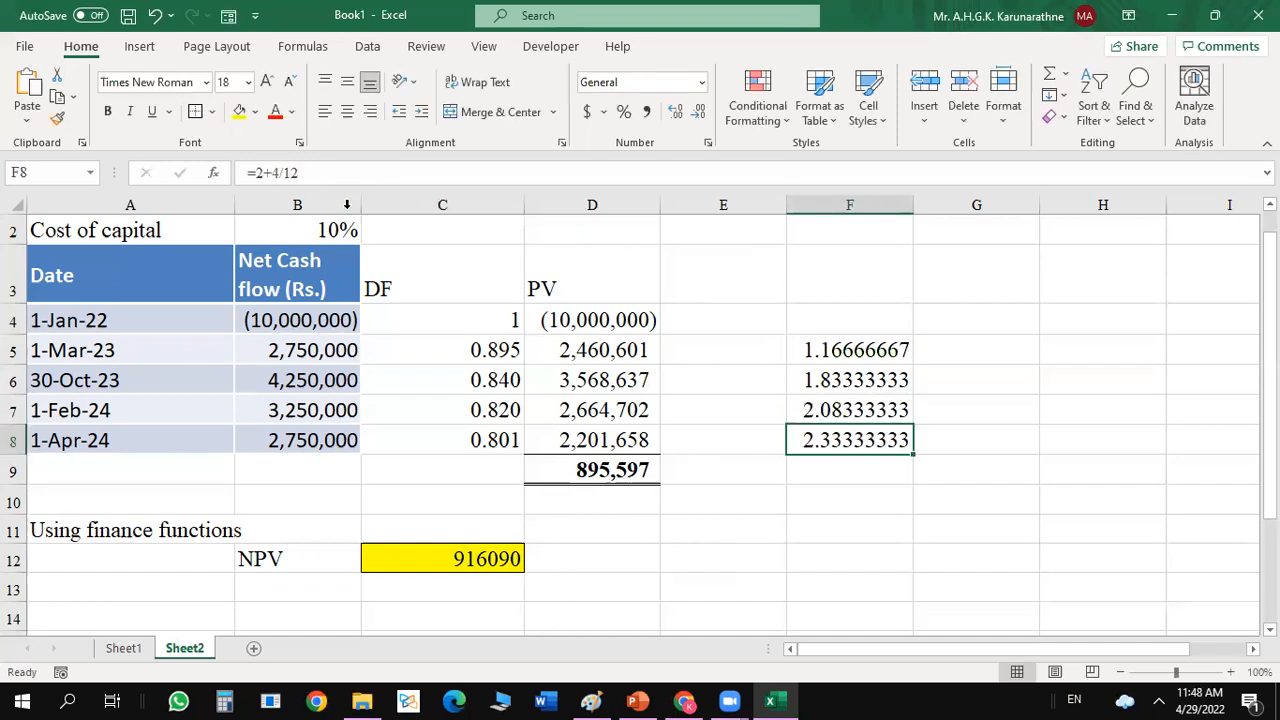
Bracket the month fraction in F8 so the formula reads =2+(4/12).
click(274, 172)
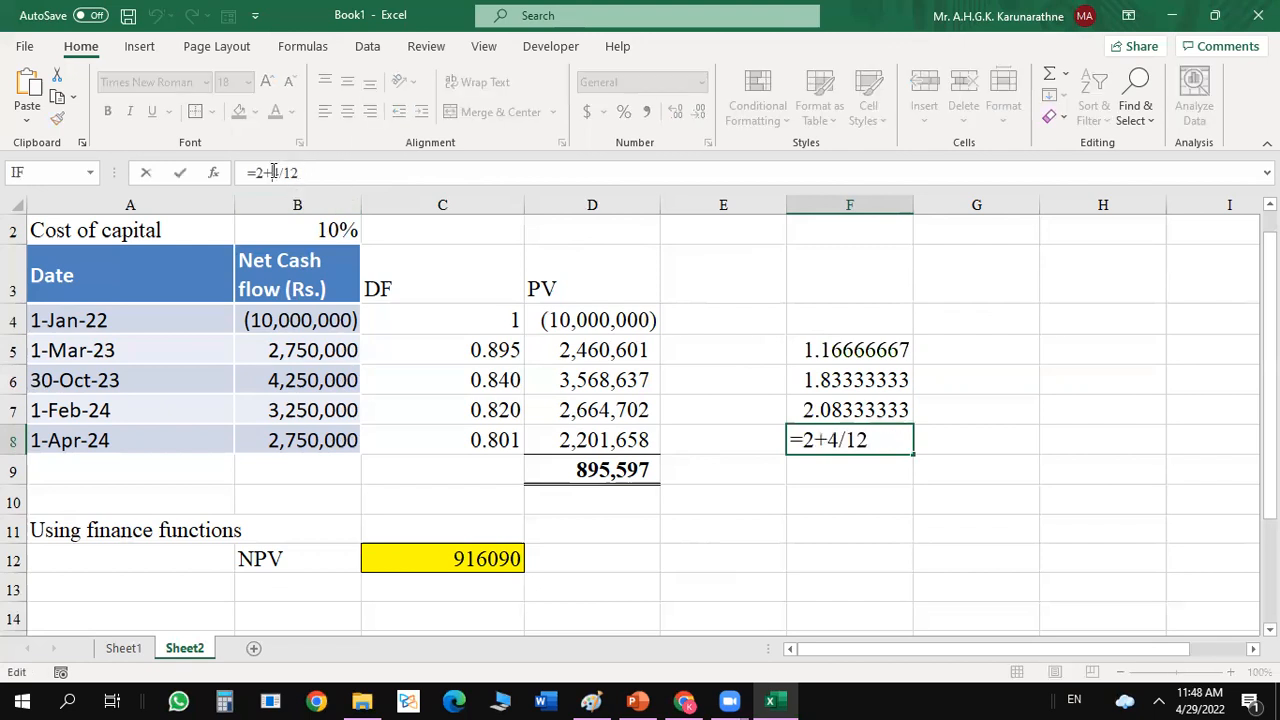
text((4/12)
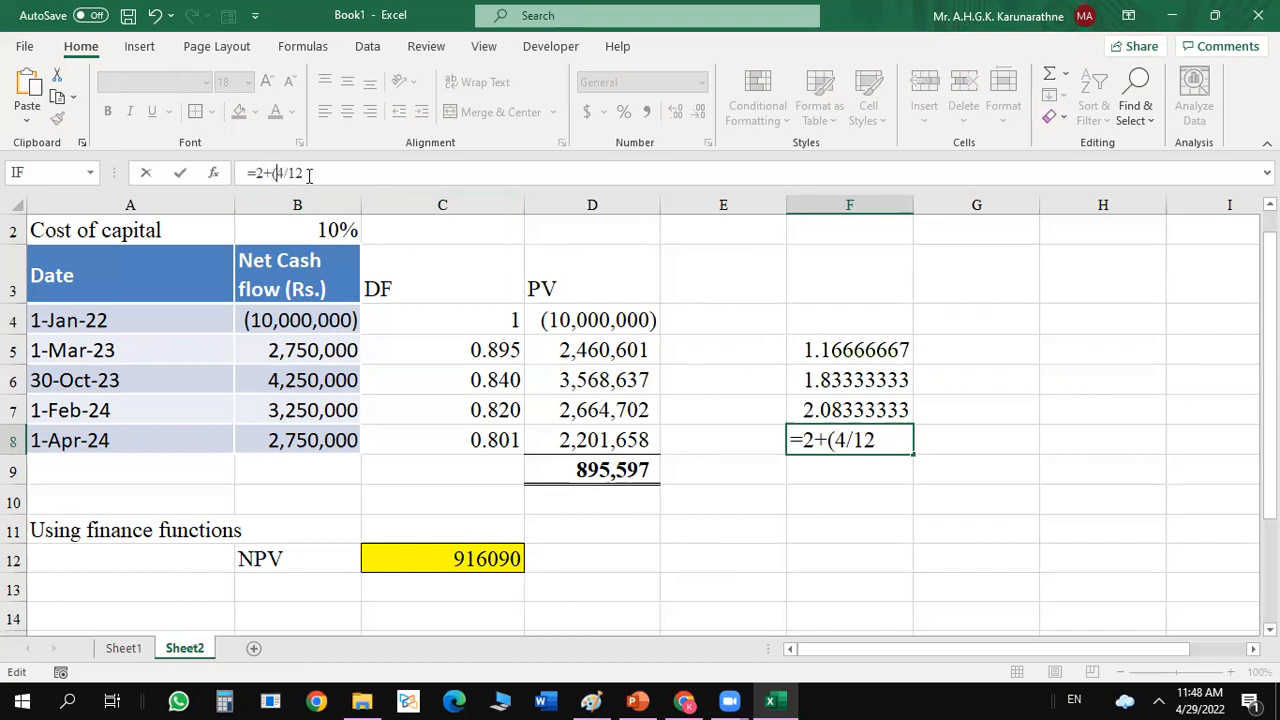
text())
key(Return)
click(714, 440)
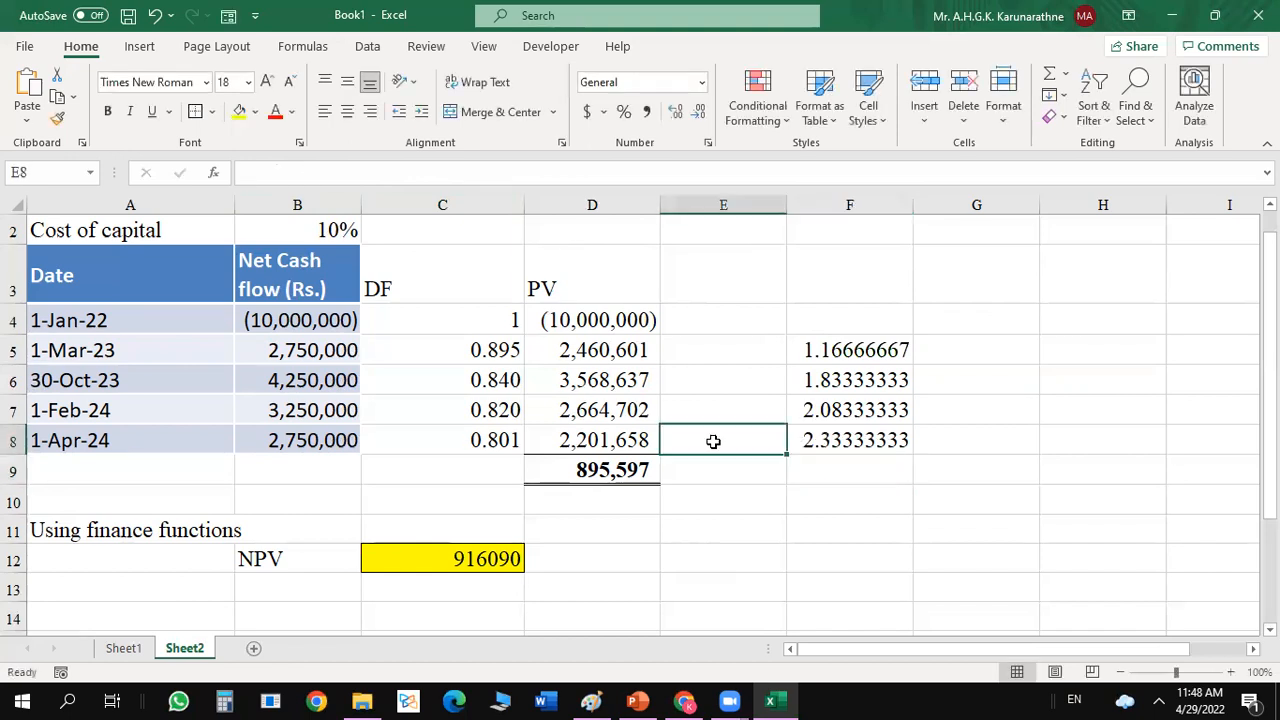
Review the formulas behind the discount factors in C4:C5, present values in D4:D5, year fraction in F5 and total in D9.
click(510, 350)
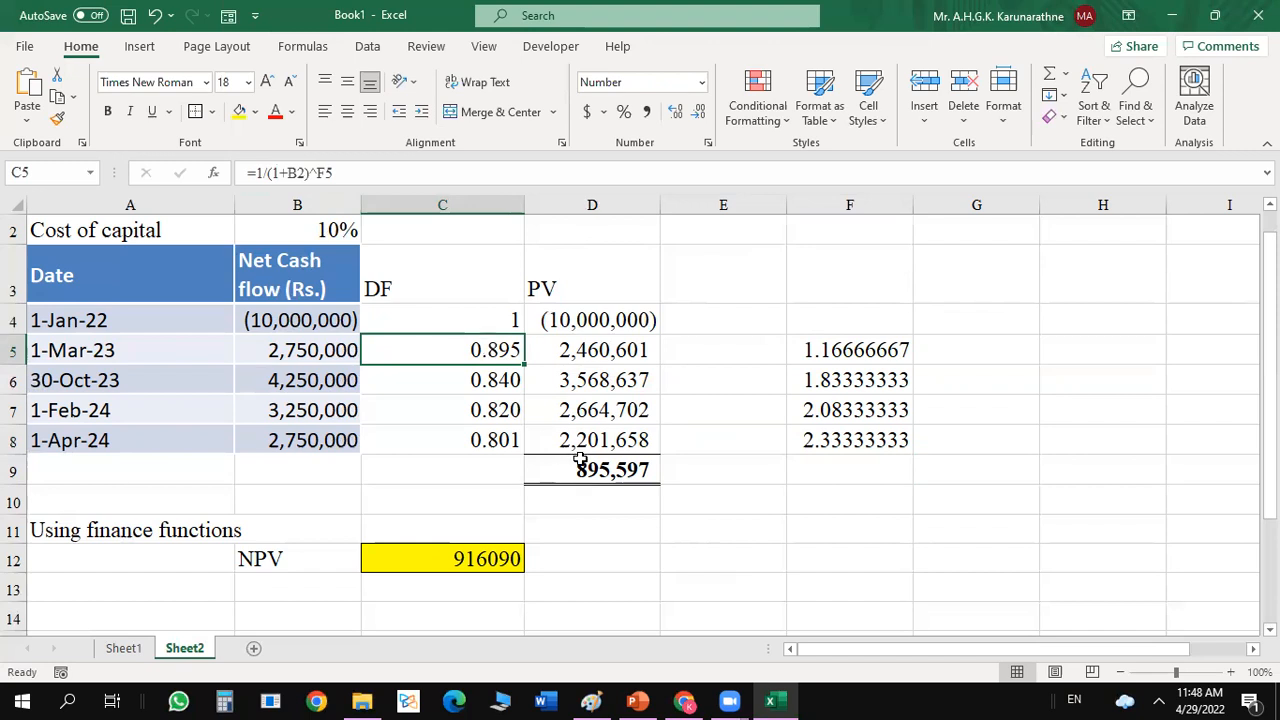
click(618, 352)
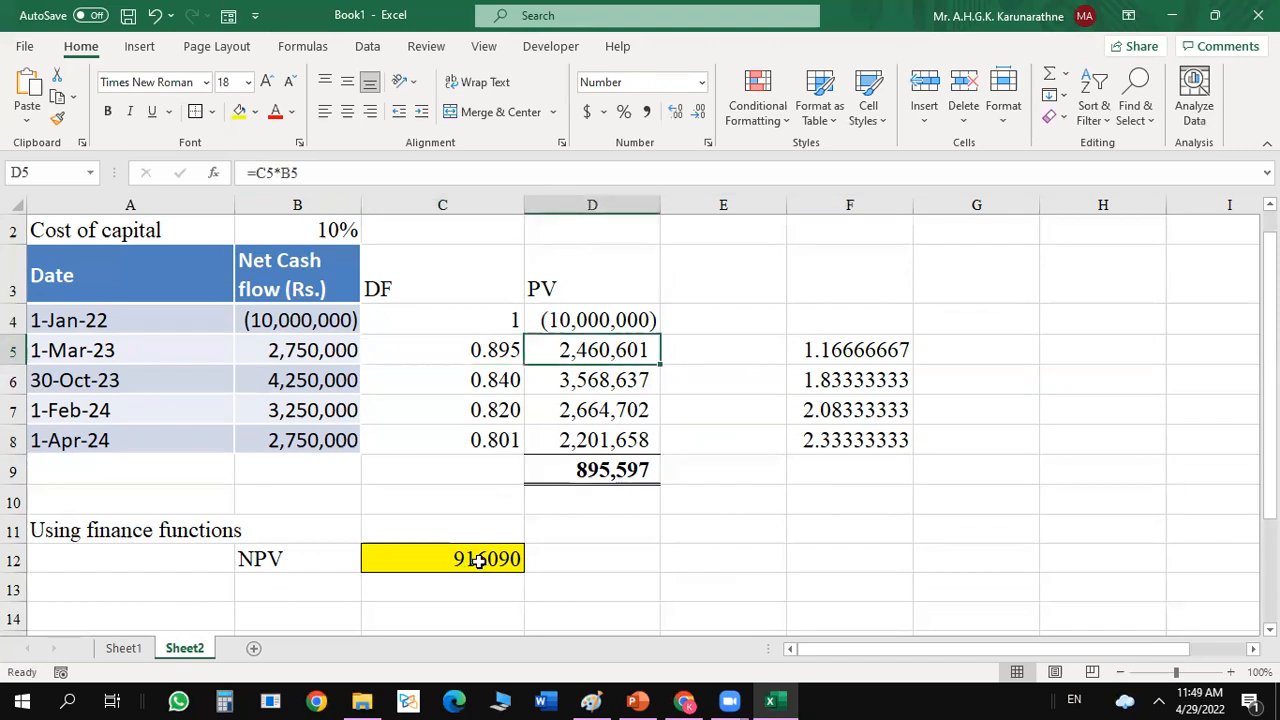
click(845, 344)
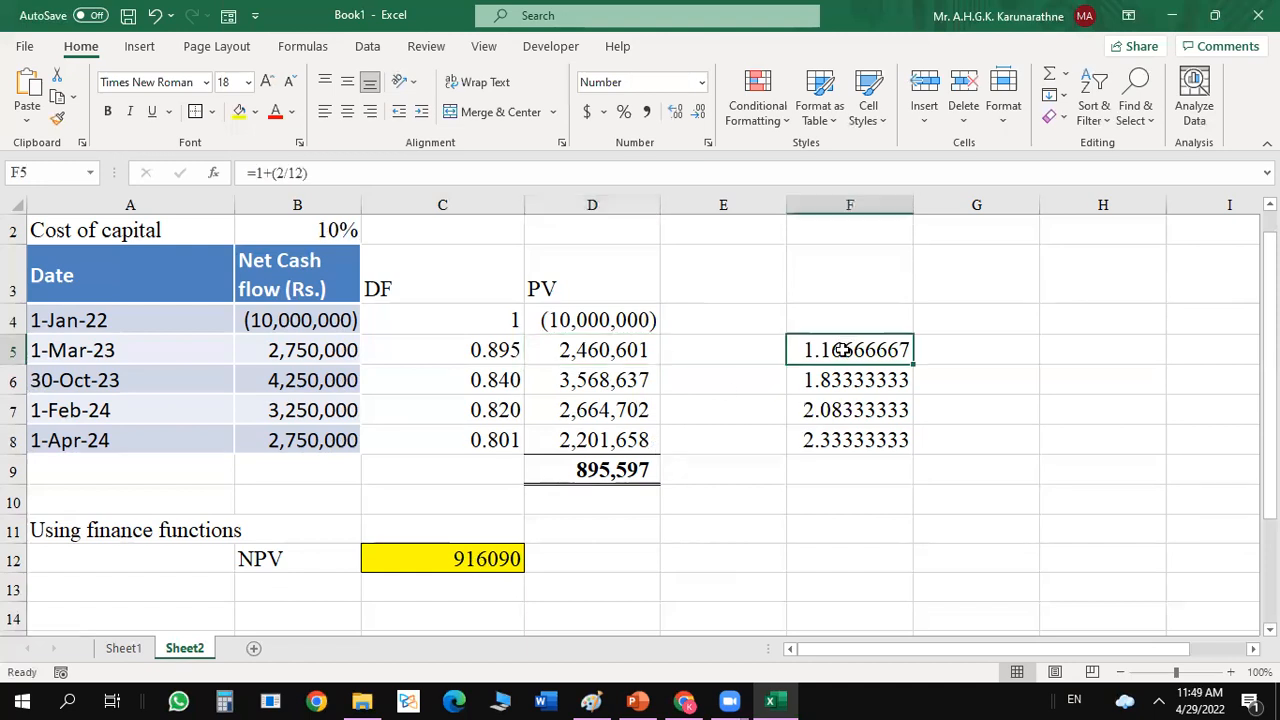
click(490, 324)
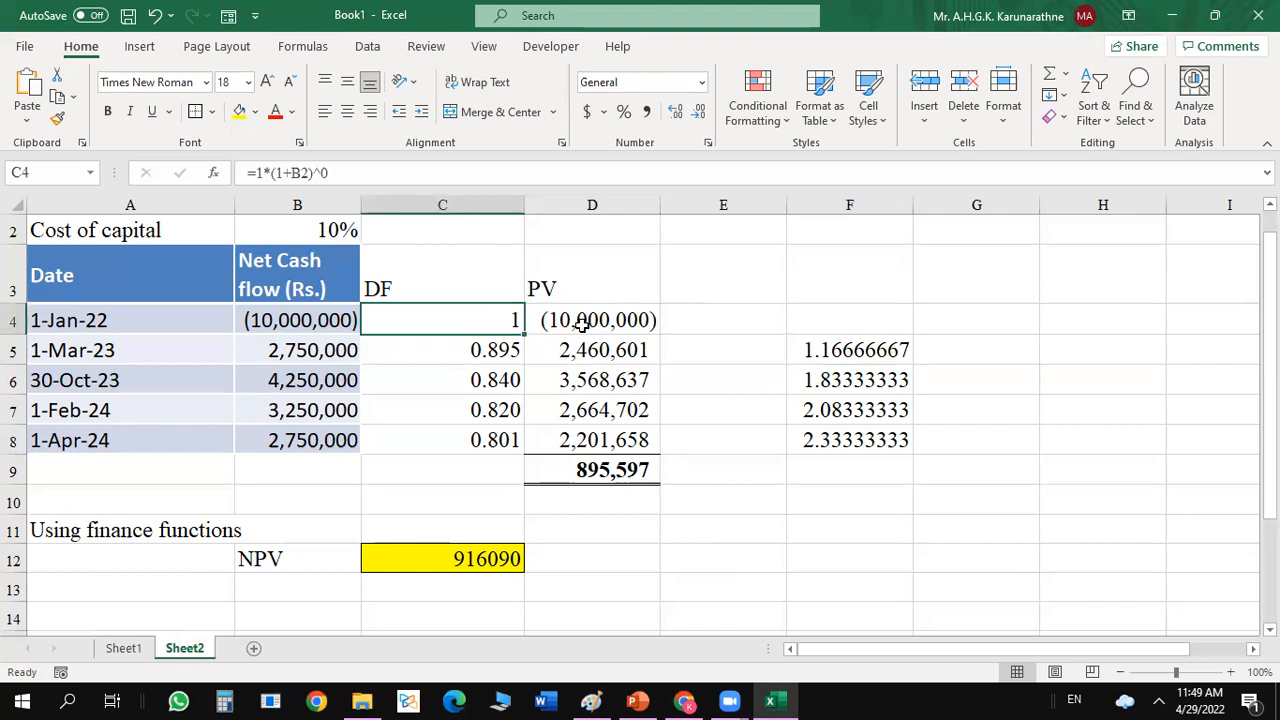
click(708, 325)
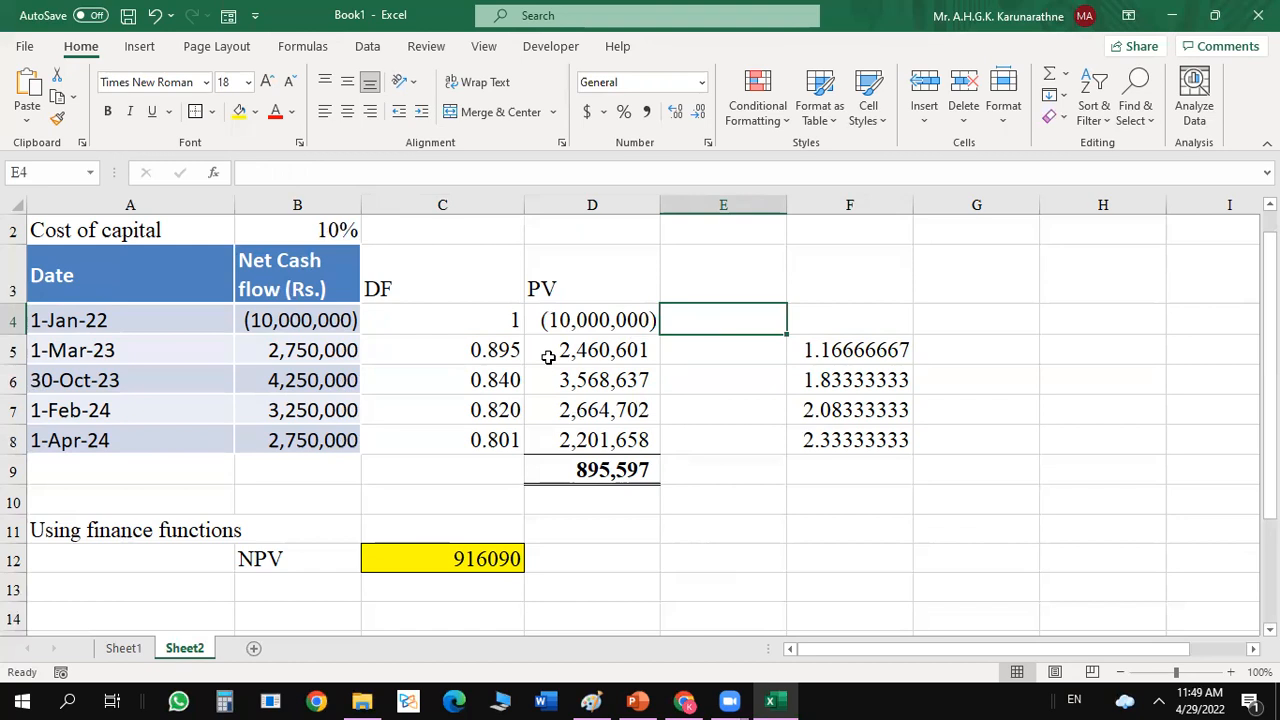
click(596, 474)
click(589, 322)
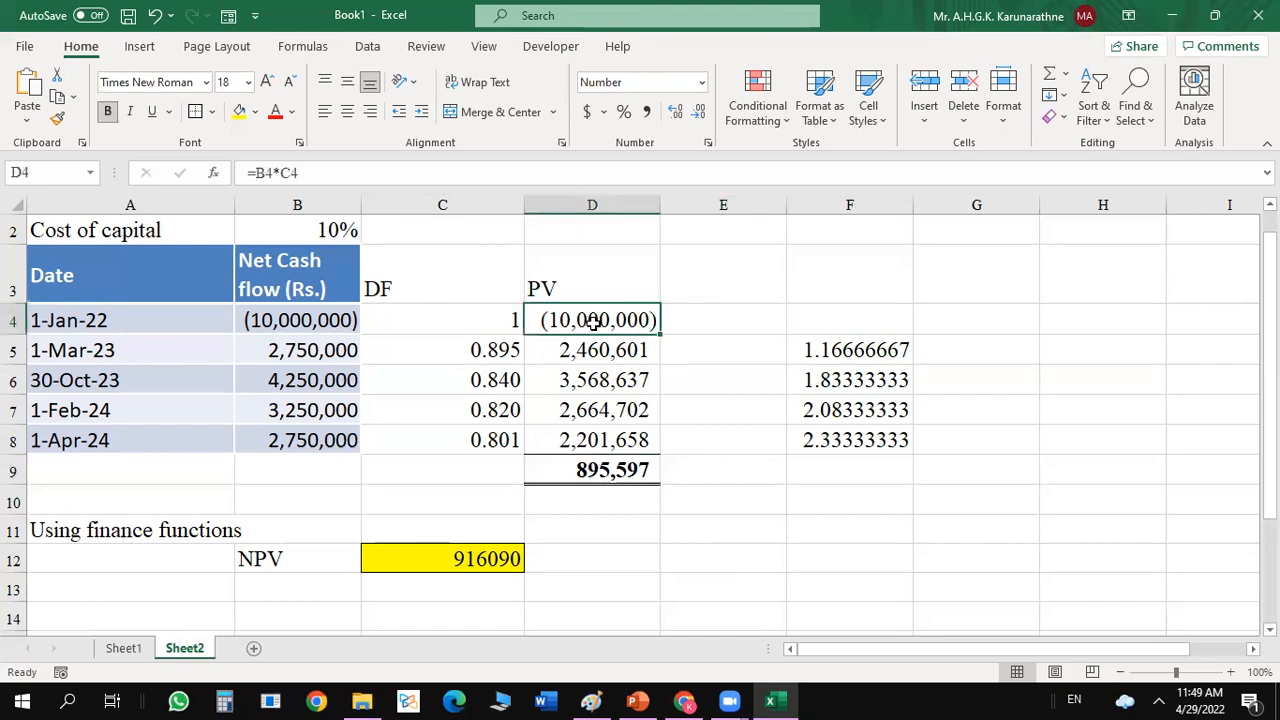
click(467, 307)
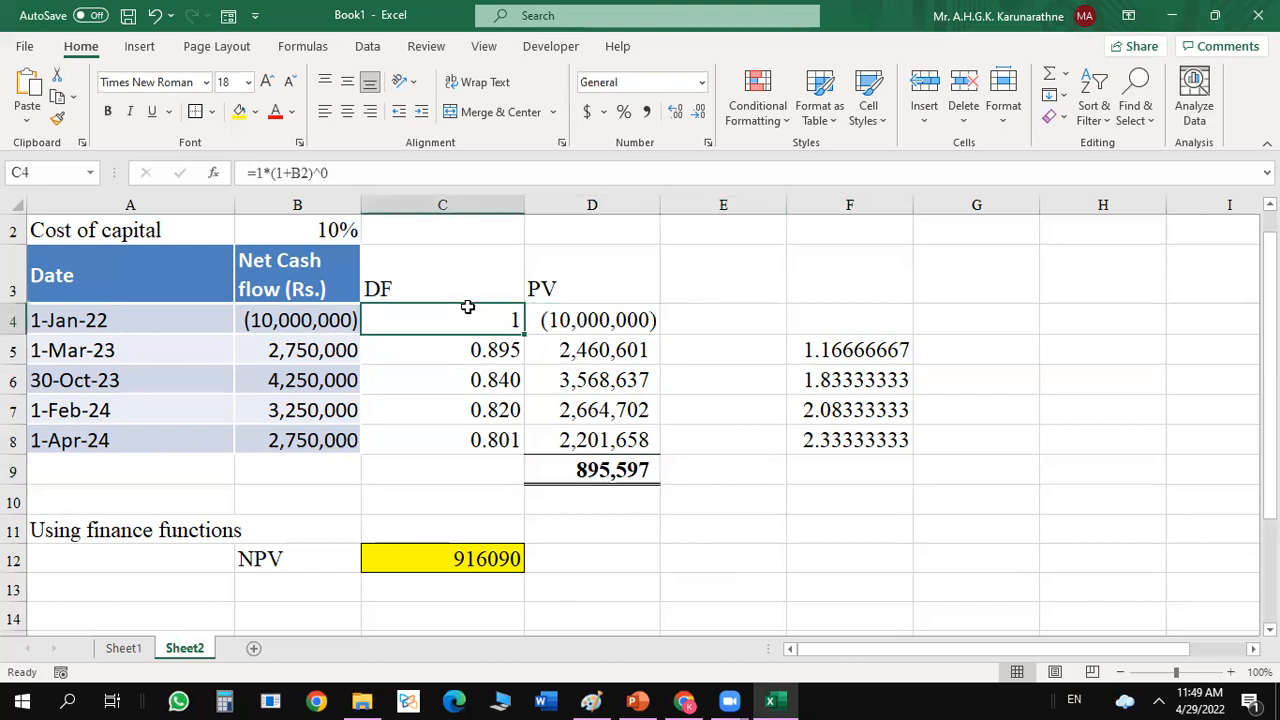
click(621, 318)
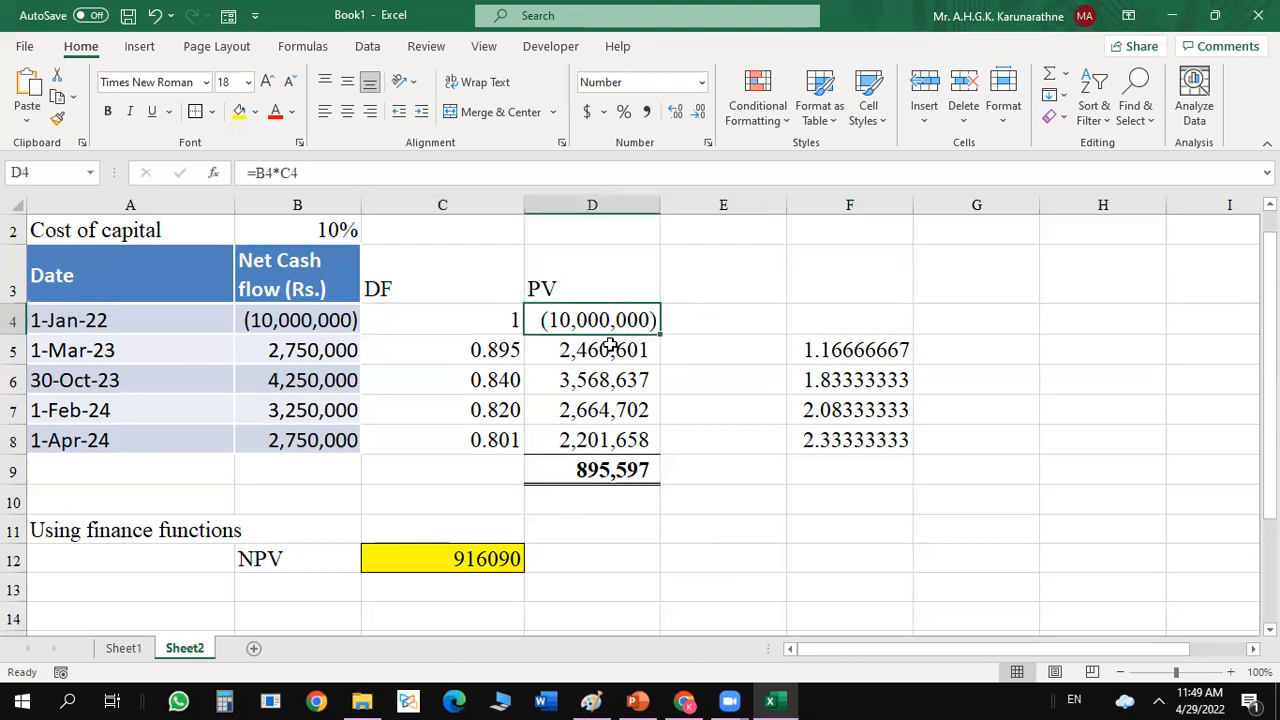
Re-enter the present value in D5 as the net cash flow times the discount factor, =B5*C5.
click(606, 348)
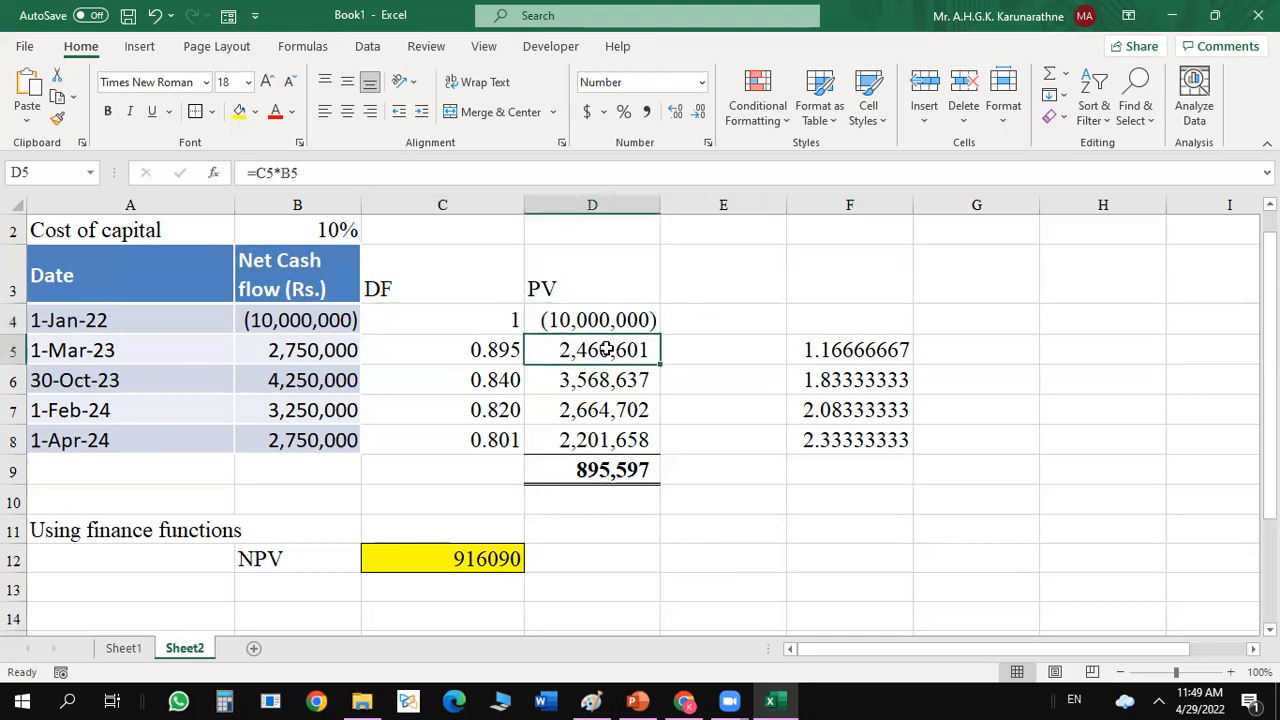
text(=)
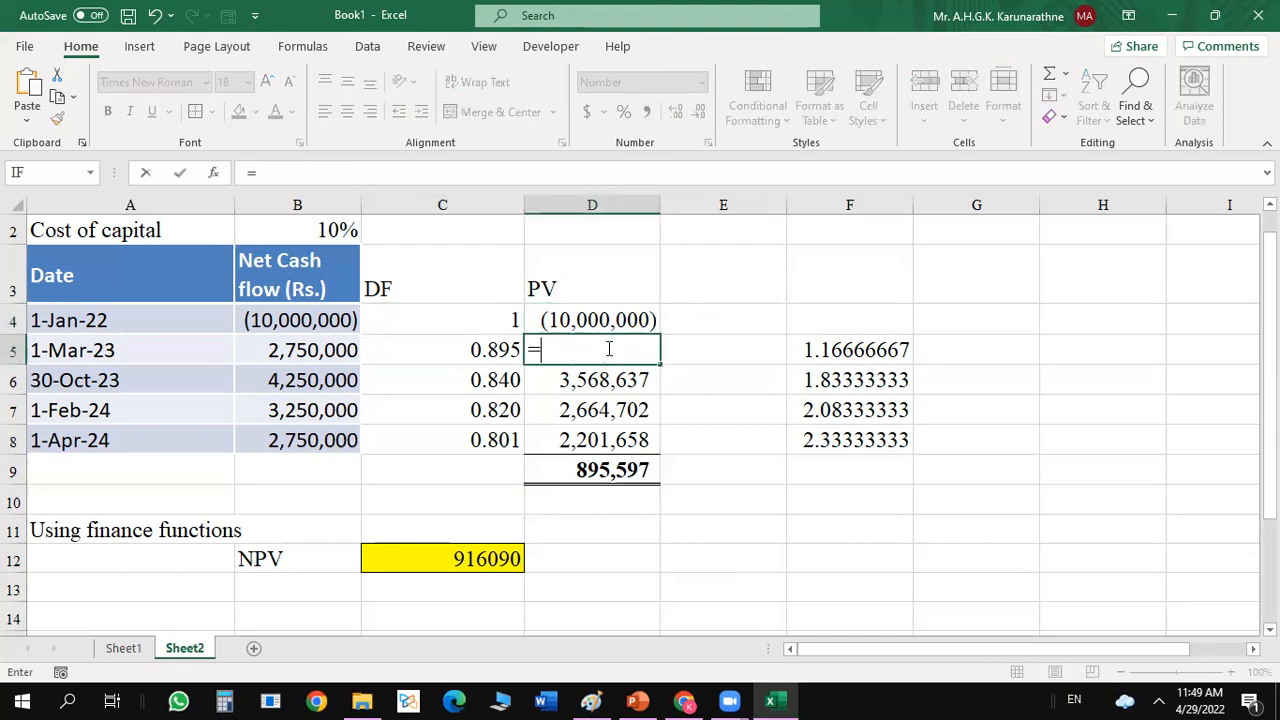
click(328, 348)
text(*)
click(472, 348)
key(ctrl+Return)
key(Return)
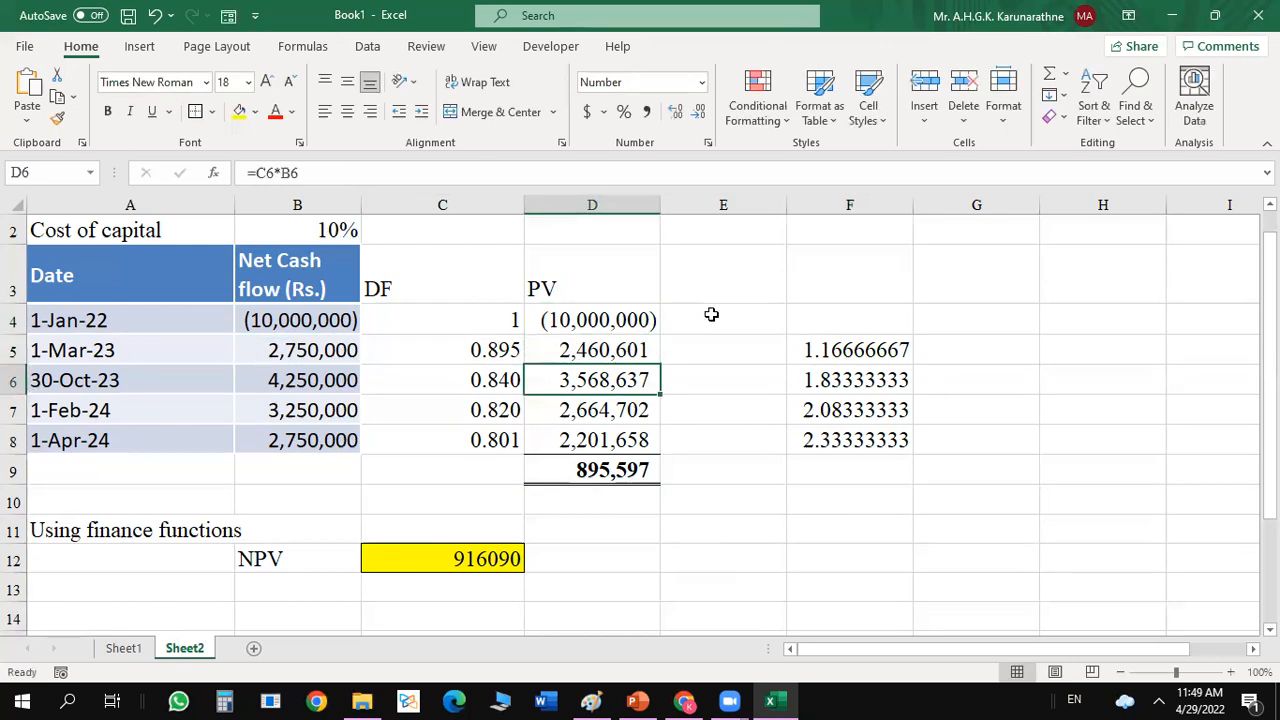
Fill the present value formula in D5 down through D8.
click(640, 348)
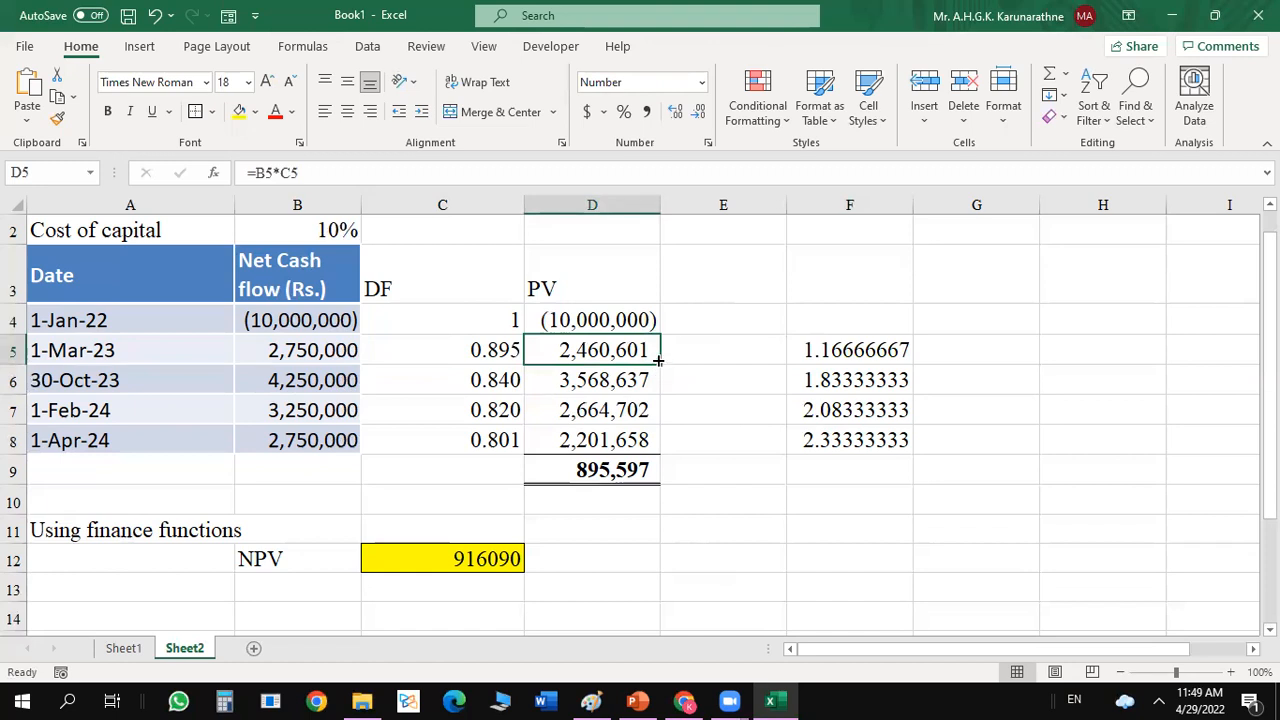
double_click(660, 368)
click(728, 363)
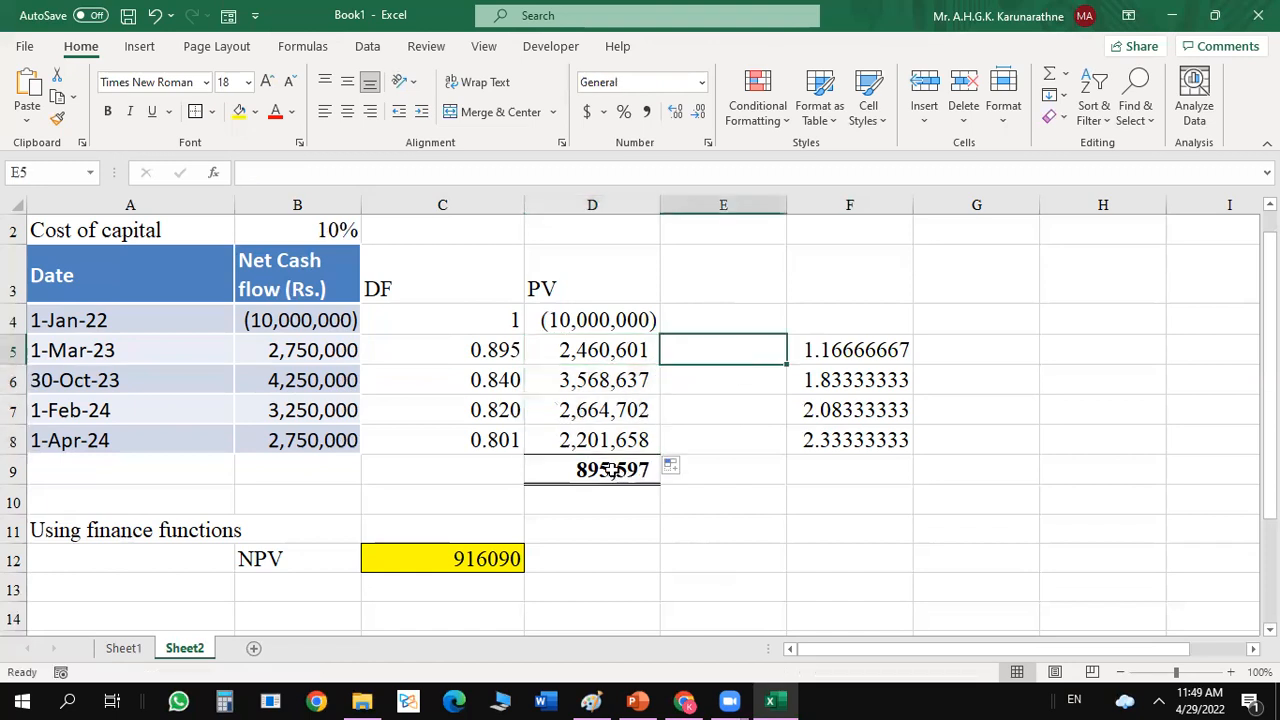
Edit the arguments of the XNPV function in C12 and append the cash flow range, making the values B4:B8+B4:B8.
click(614, 470)
click(464, 563)
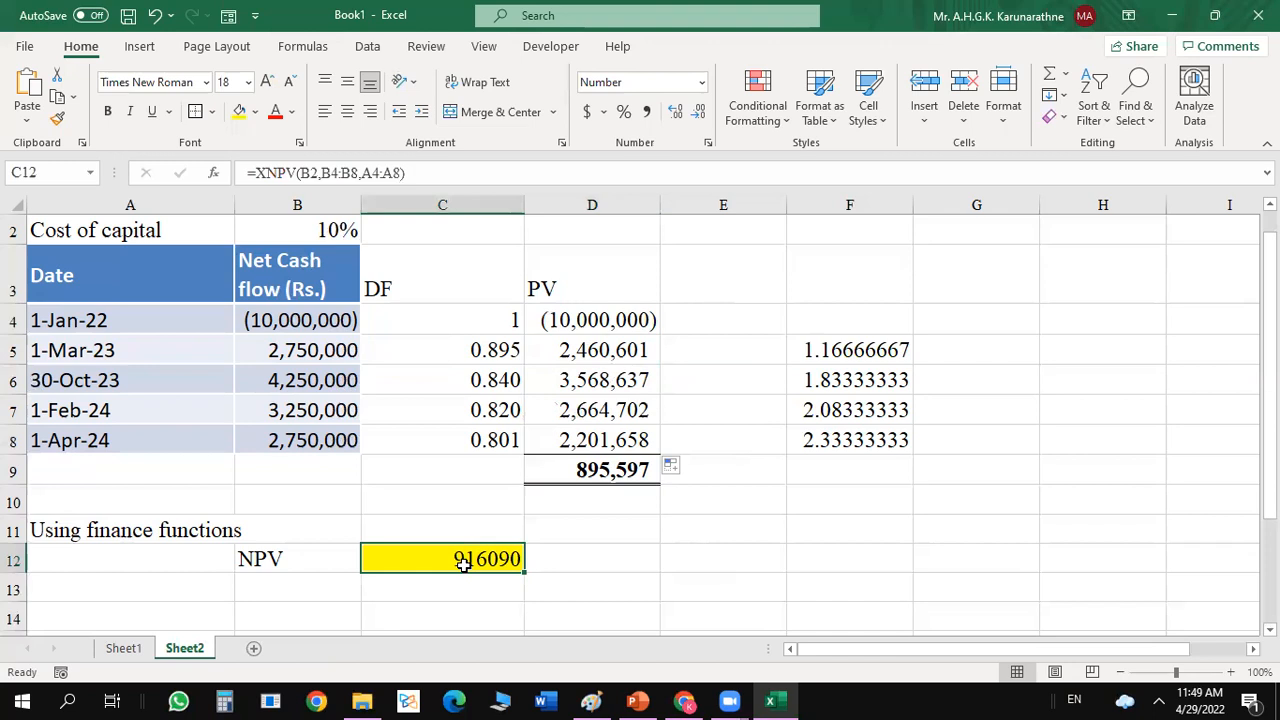
click(213, 173)
click(928, 343)
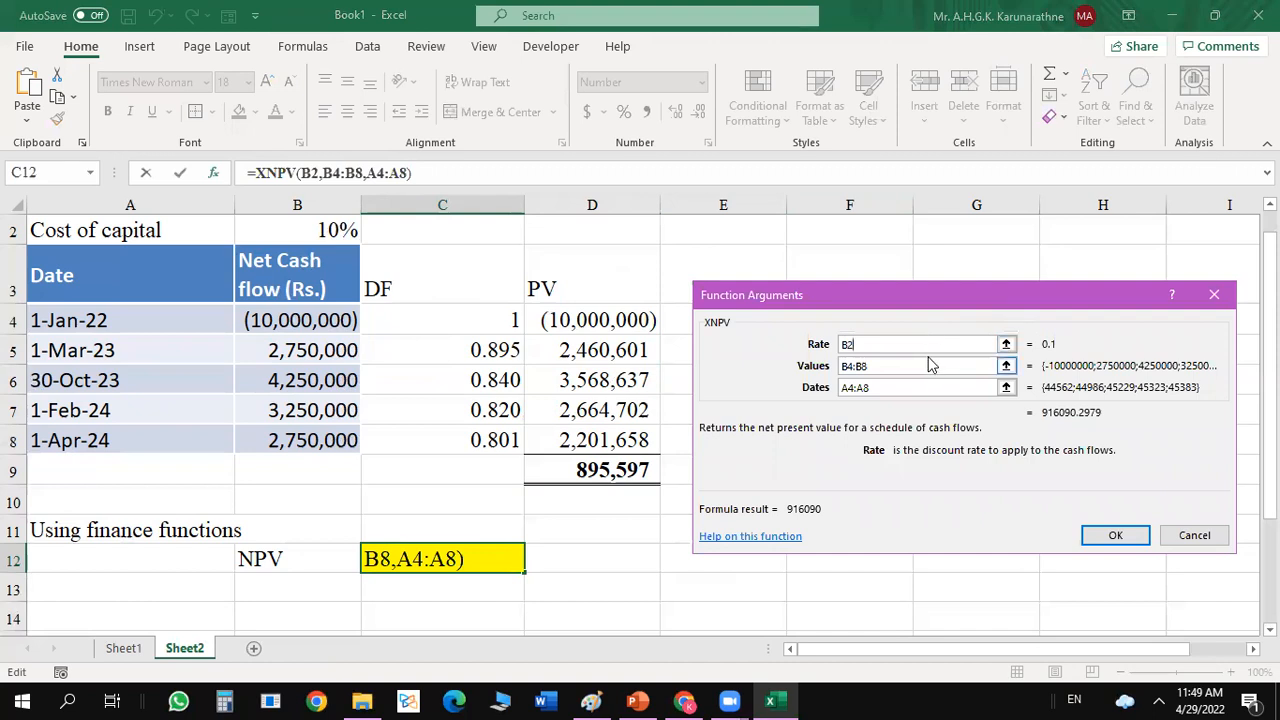
click(922, 366)
click(1006, 367)
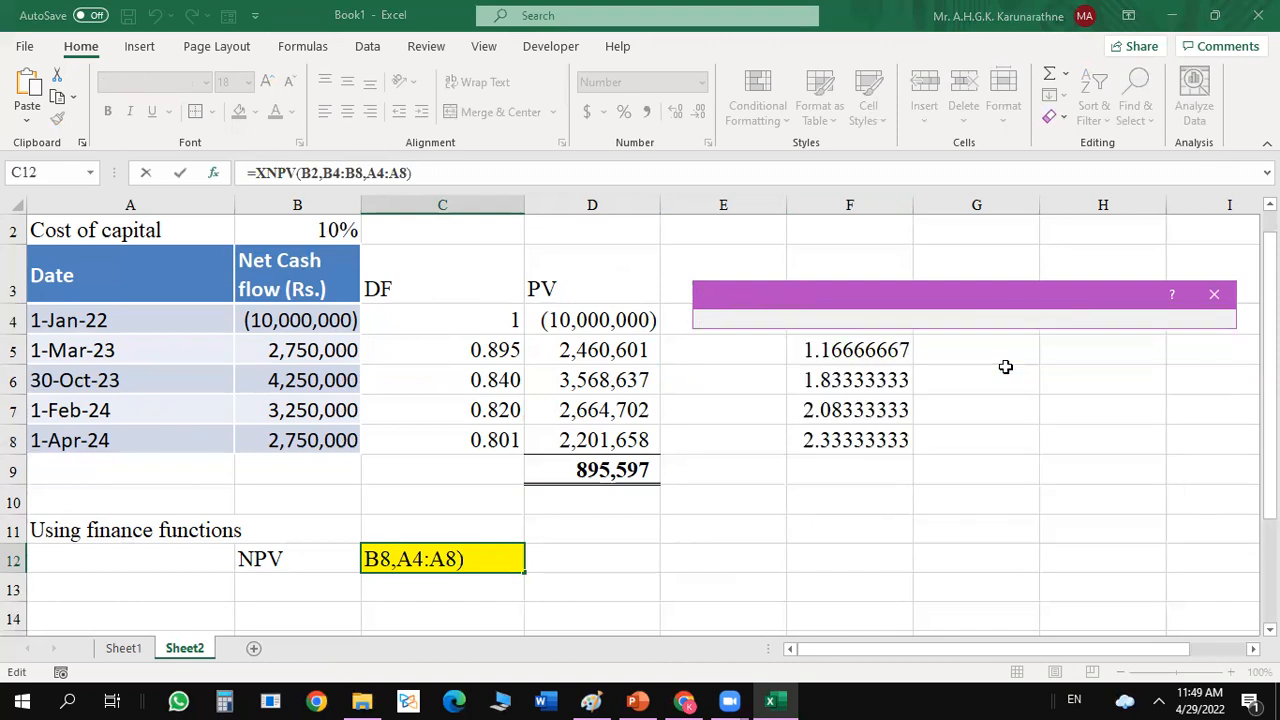
drag(306, 320, 264, 441)
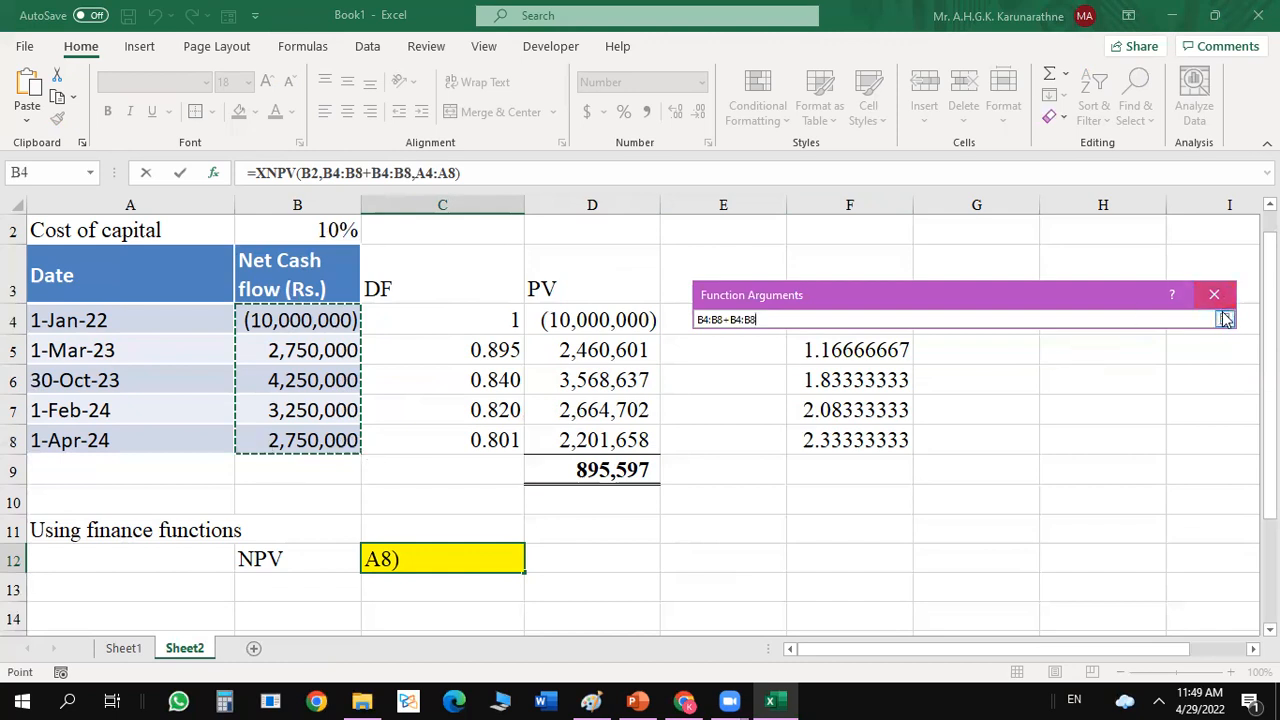
click(1224, 319)
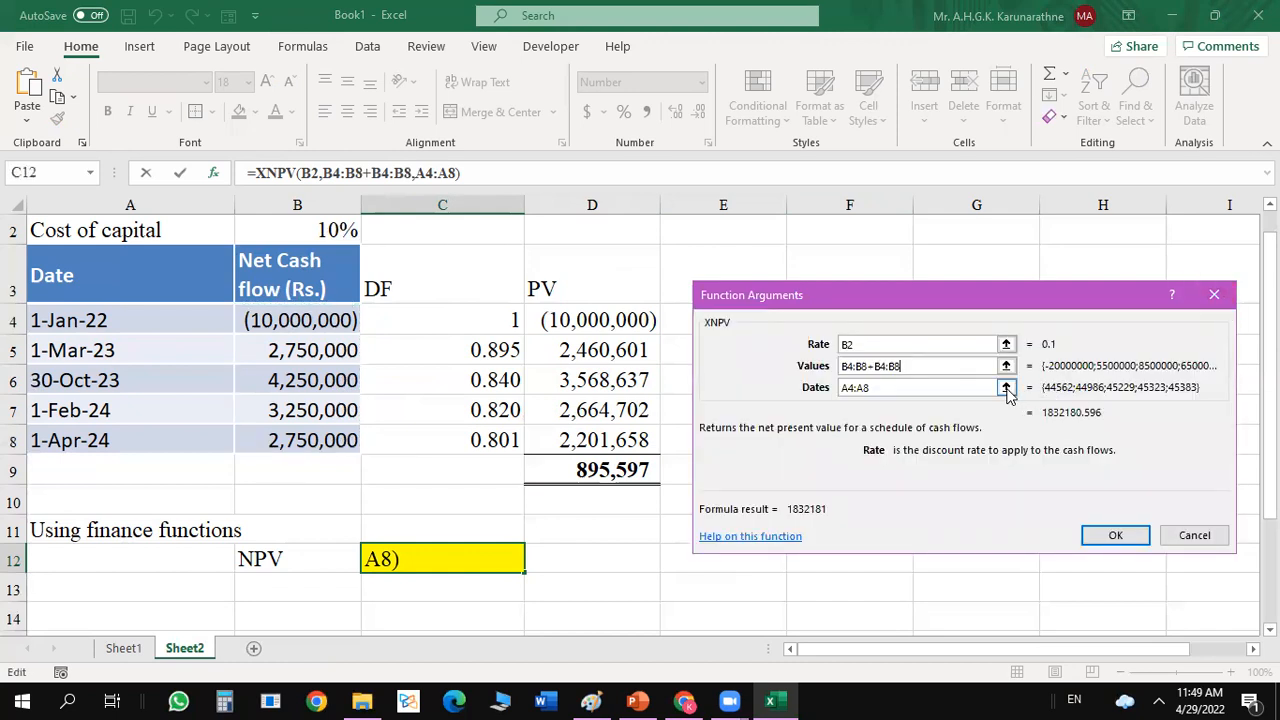
Reselect A4:A8 as the XNPV dates and apply the edited function to C12.
click(1006, 387)
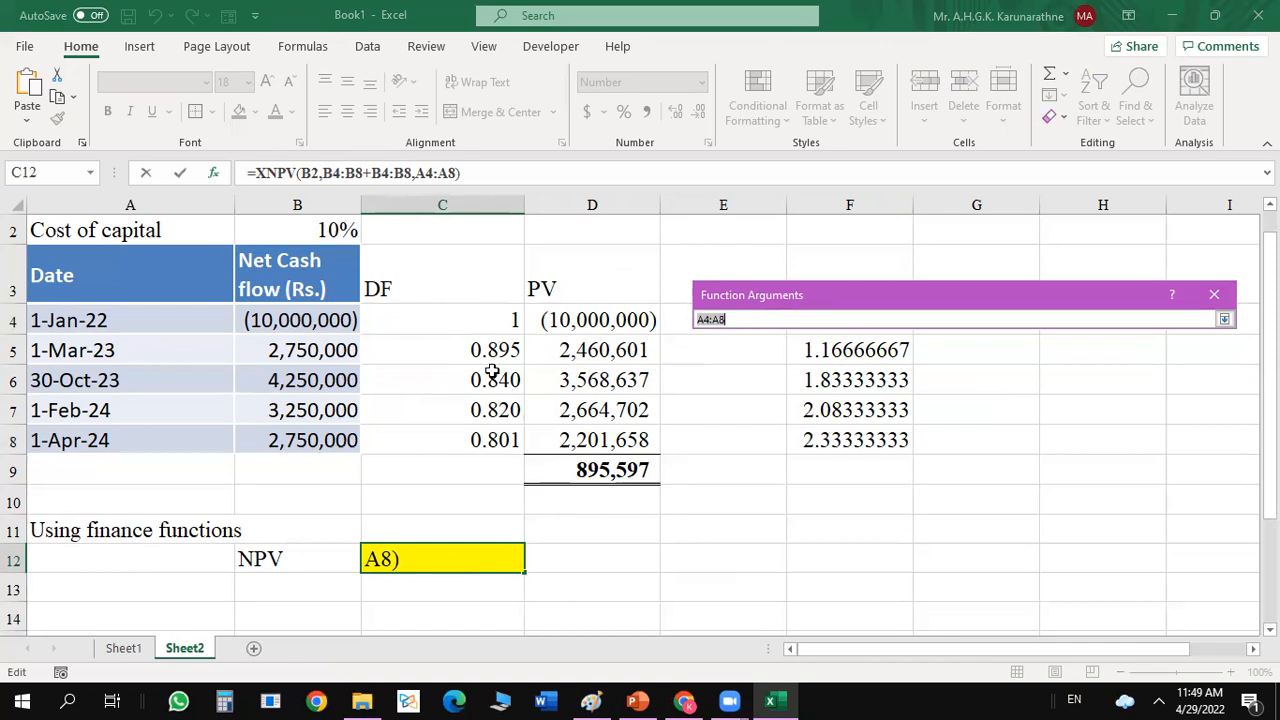
click(147, 322)
drag(147, 322, 124, 450)
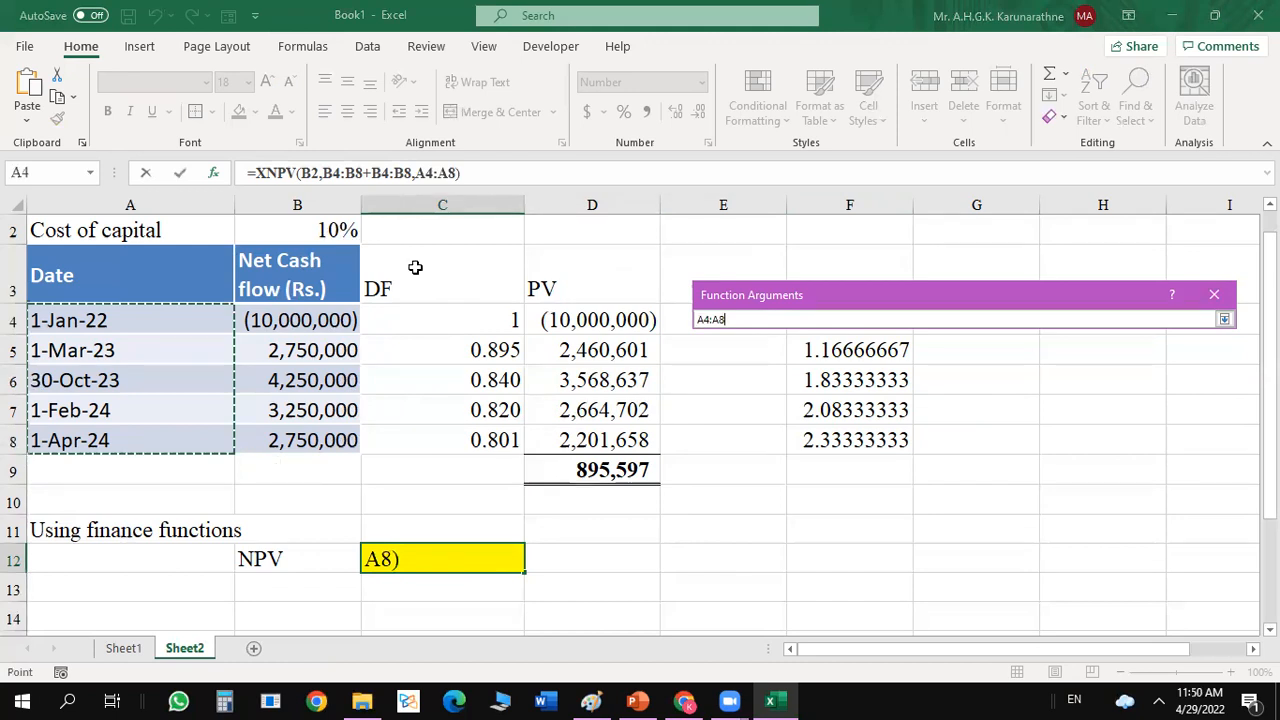
click(1224, 319)
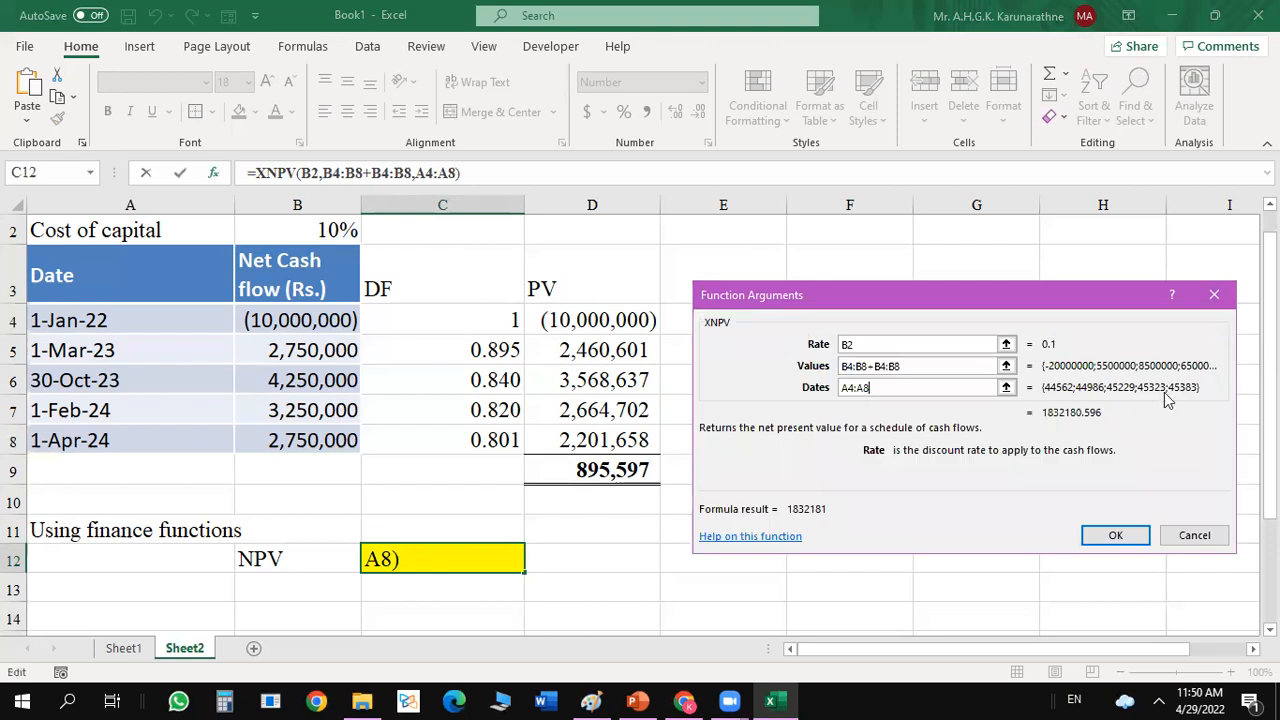
click(1115, 537)
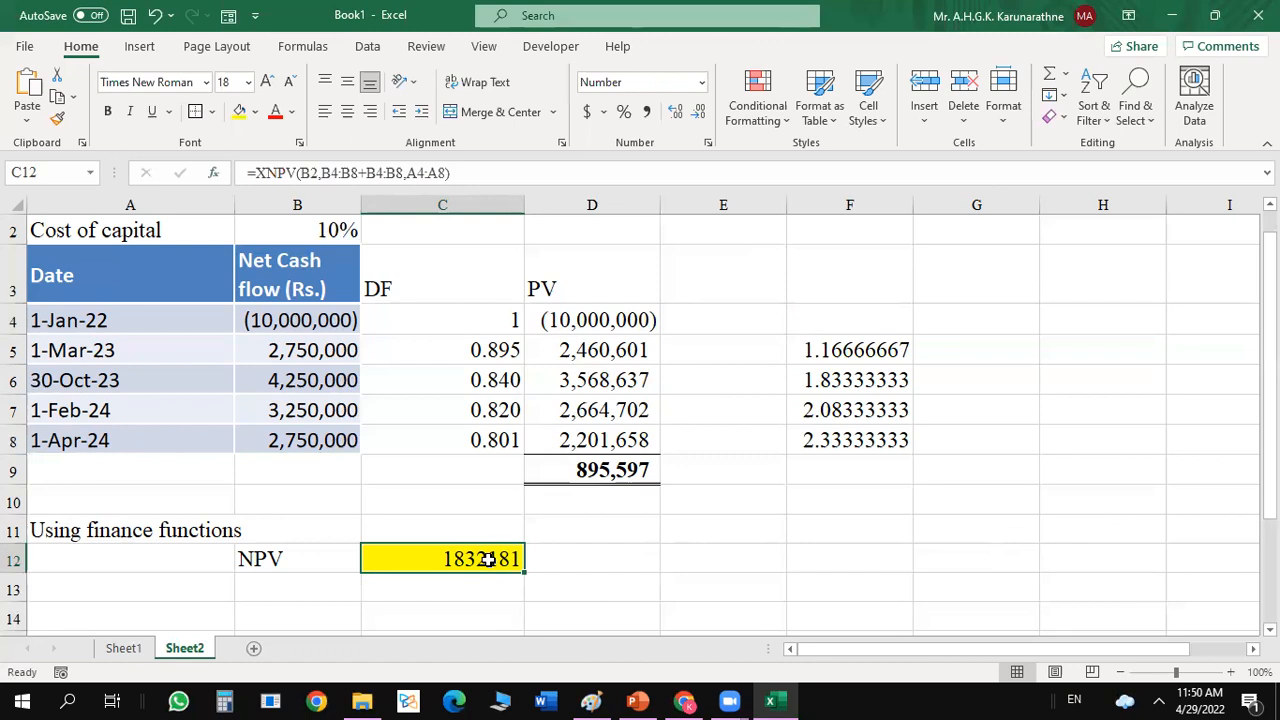
Edit the XNPV function in C12 and replace its values argument with the net cash flow range B4:B8.
right_click(485, 563)
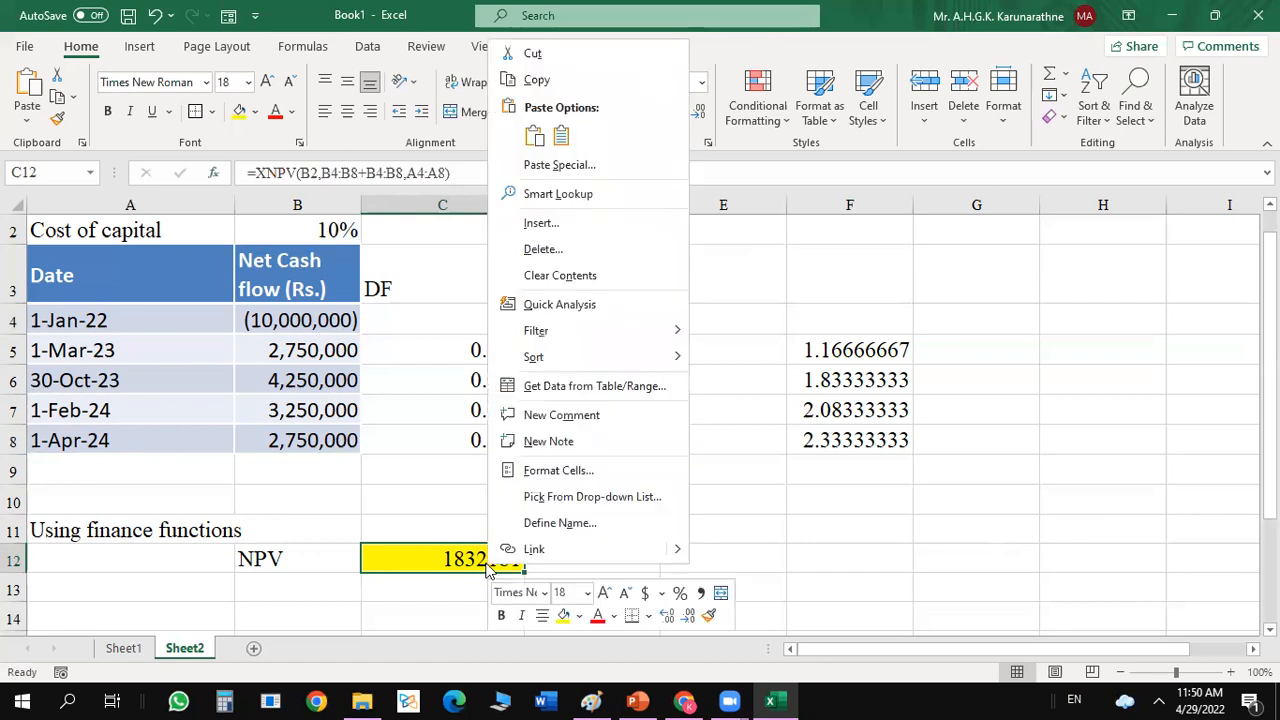
key(Escape)
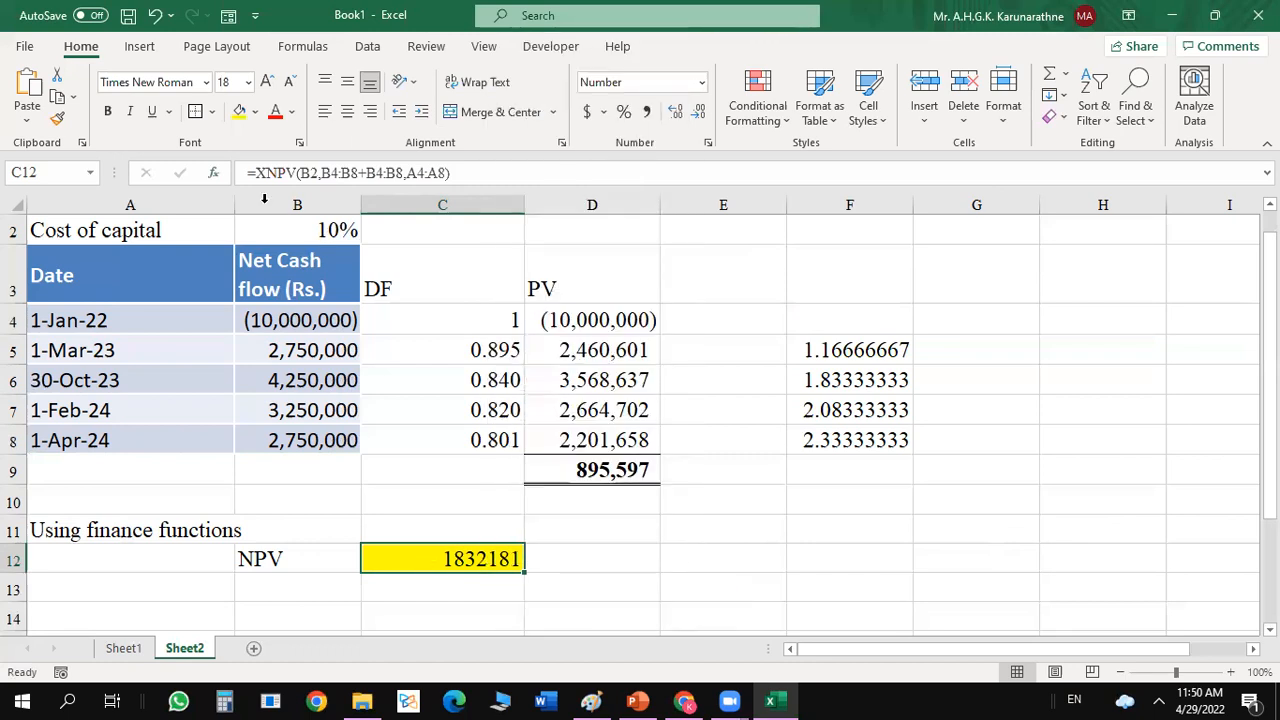
click(214, 173)
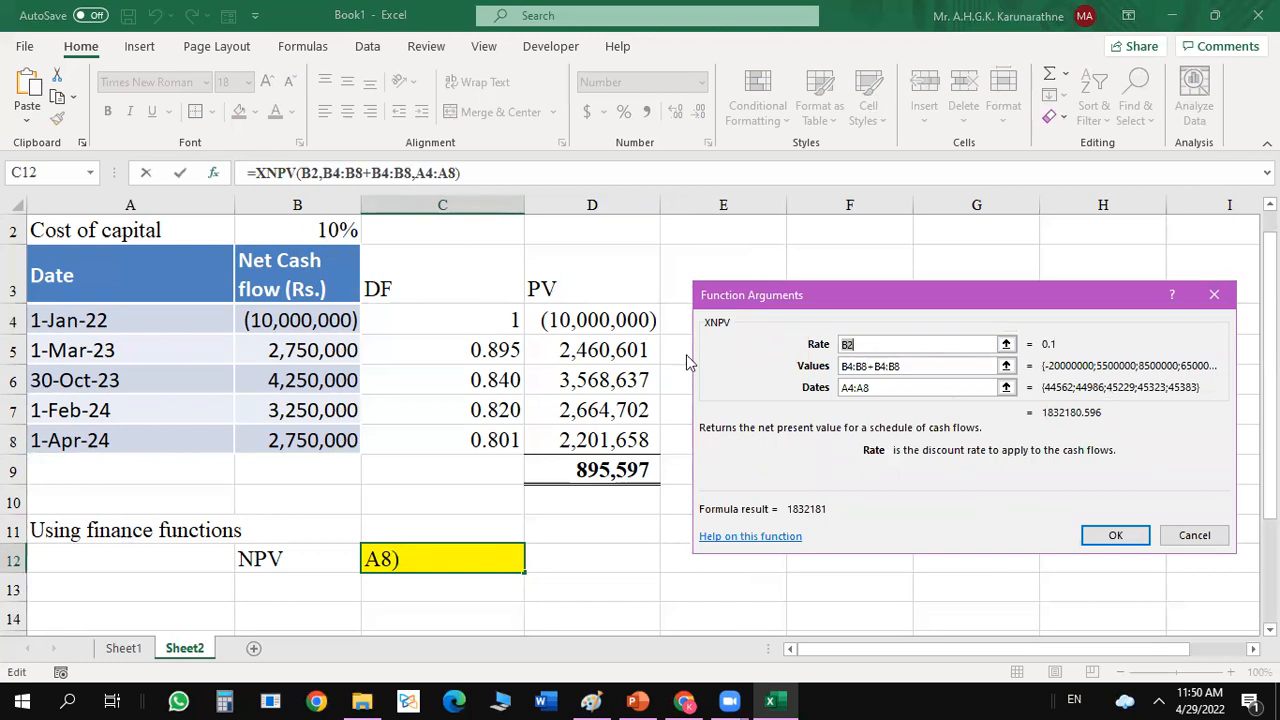
click(1006, 366)
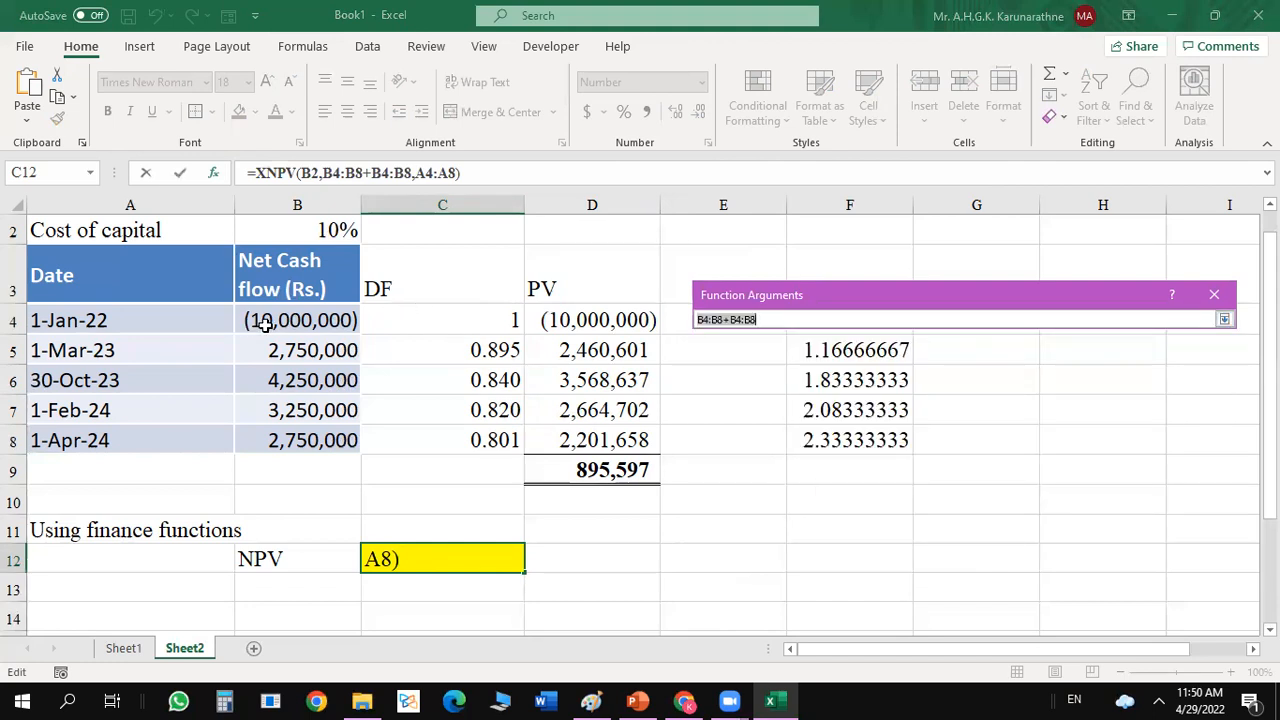
drag(270, 320, 267, 429)
click(1224, 319)
Reselect the date range A4:A8 as the XNPV dates argument and apply the corrected function to C12.
click(1006, 387)
drag(155, 326, 154, 431)
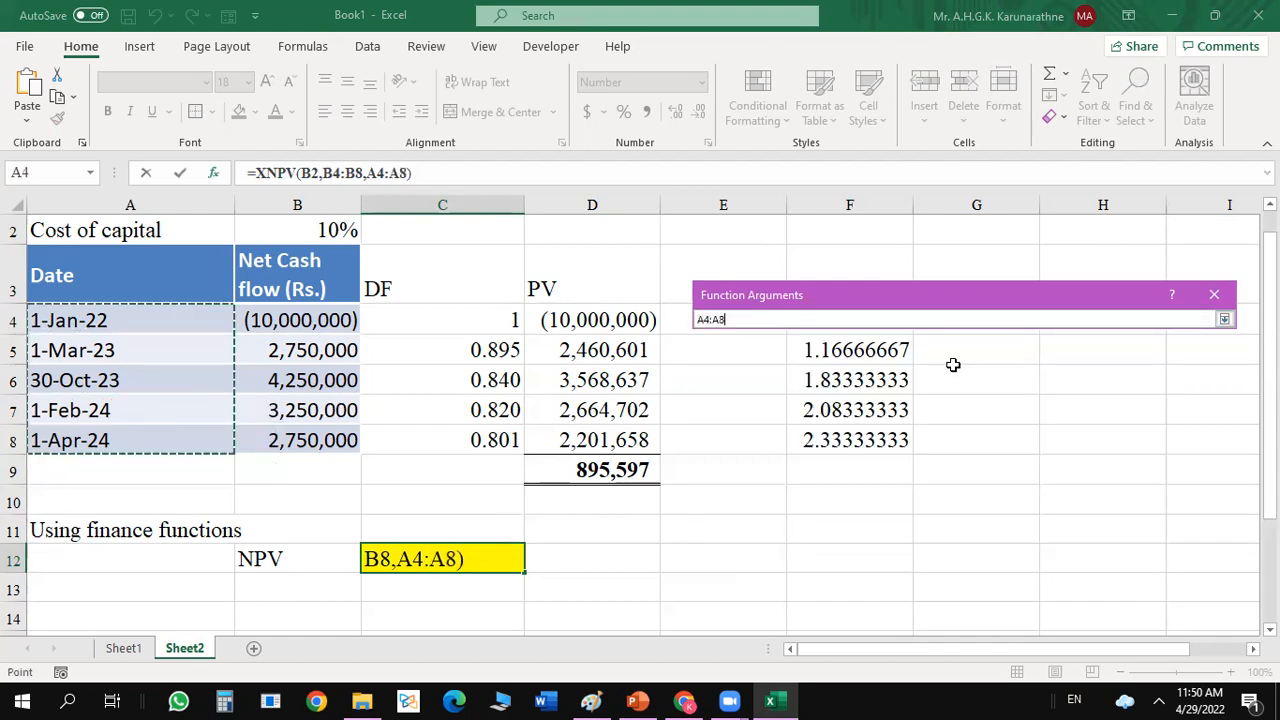
click(1224, 324)
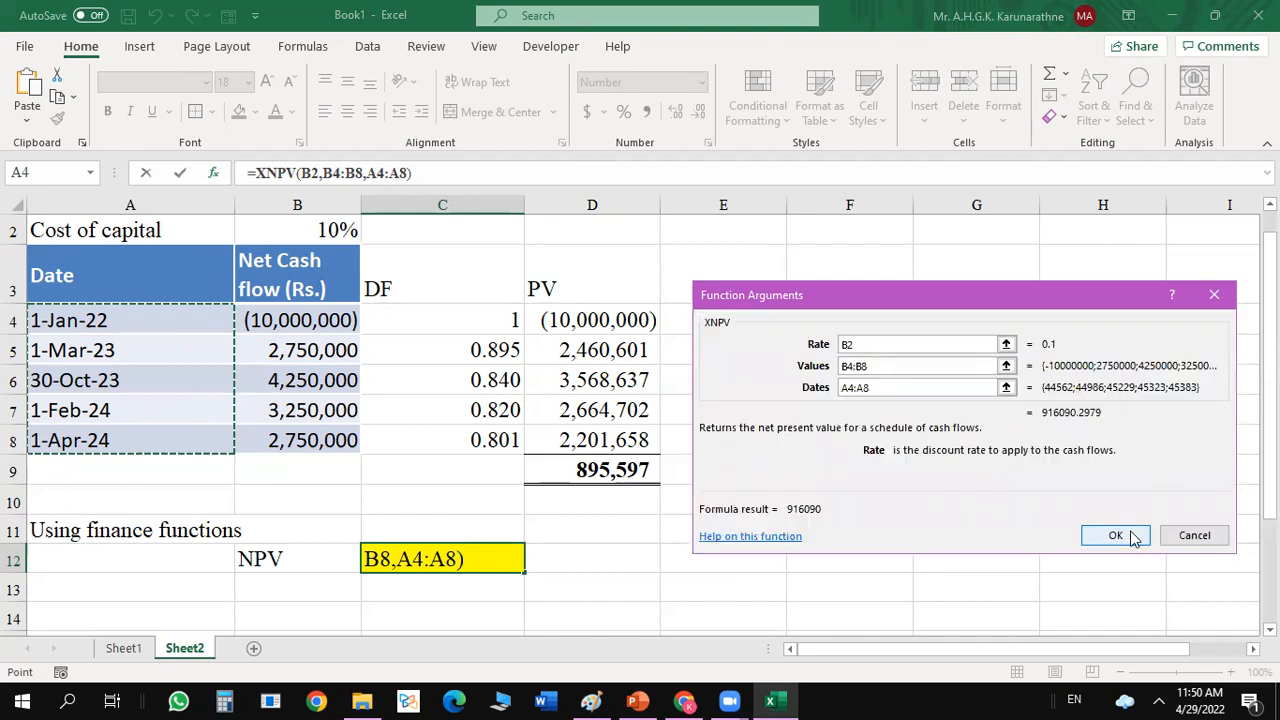
click(1115, 535)
click(766, 550)
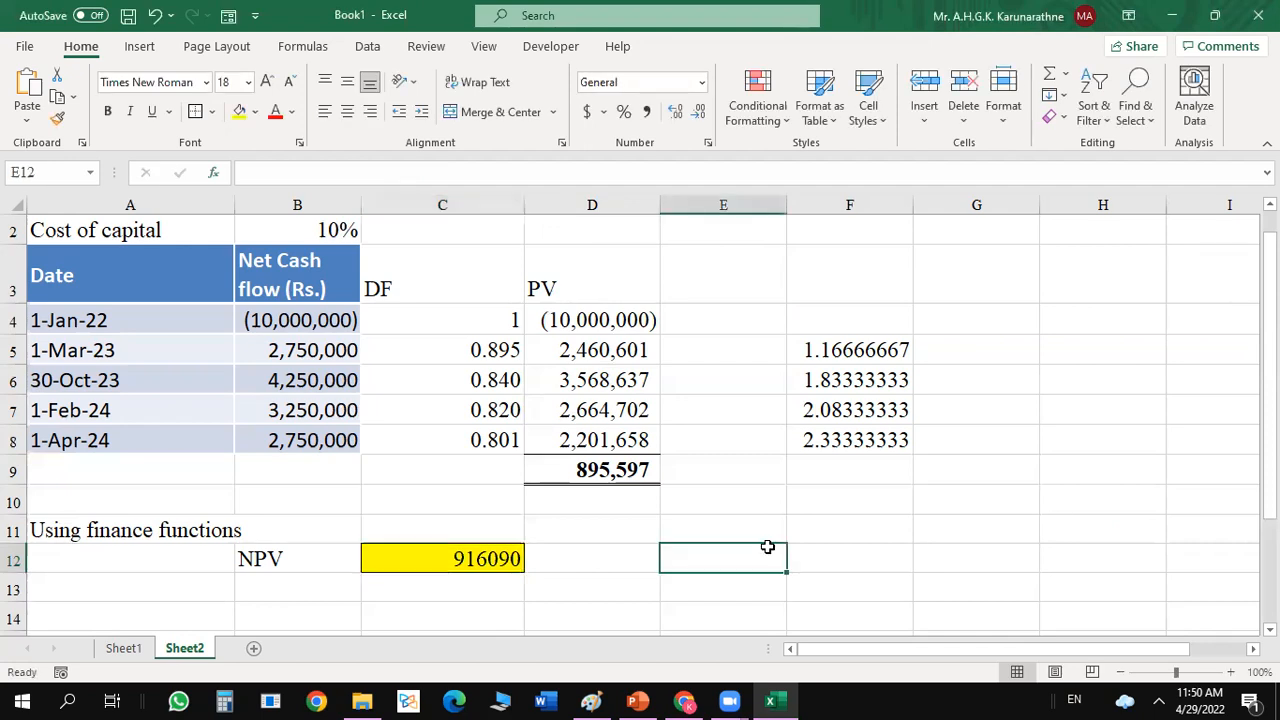
Review the year-fraction formulas in F5, F6 and F7.
click(836, 355)
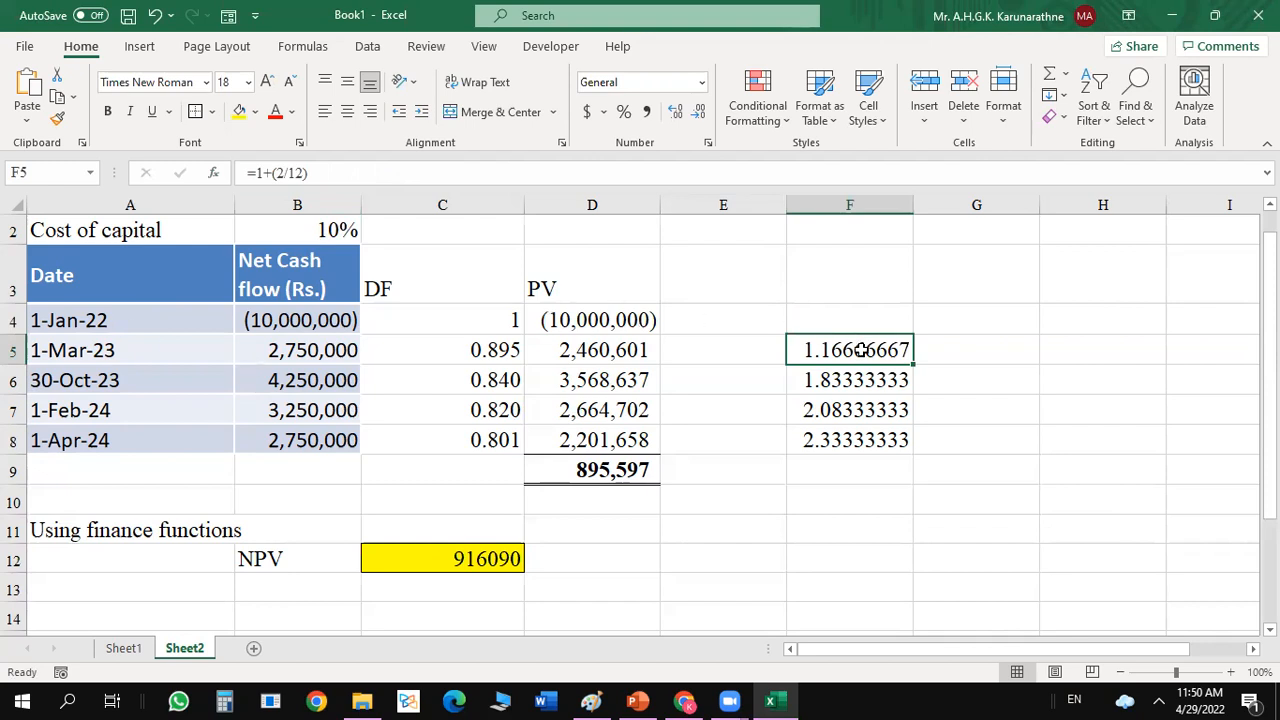
click(866, 380)
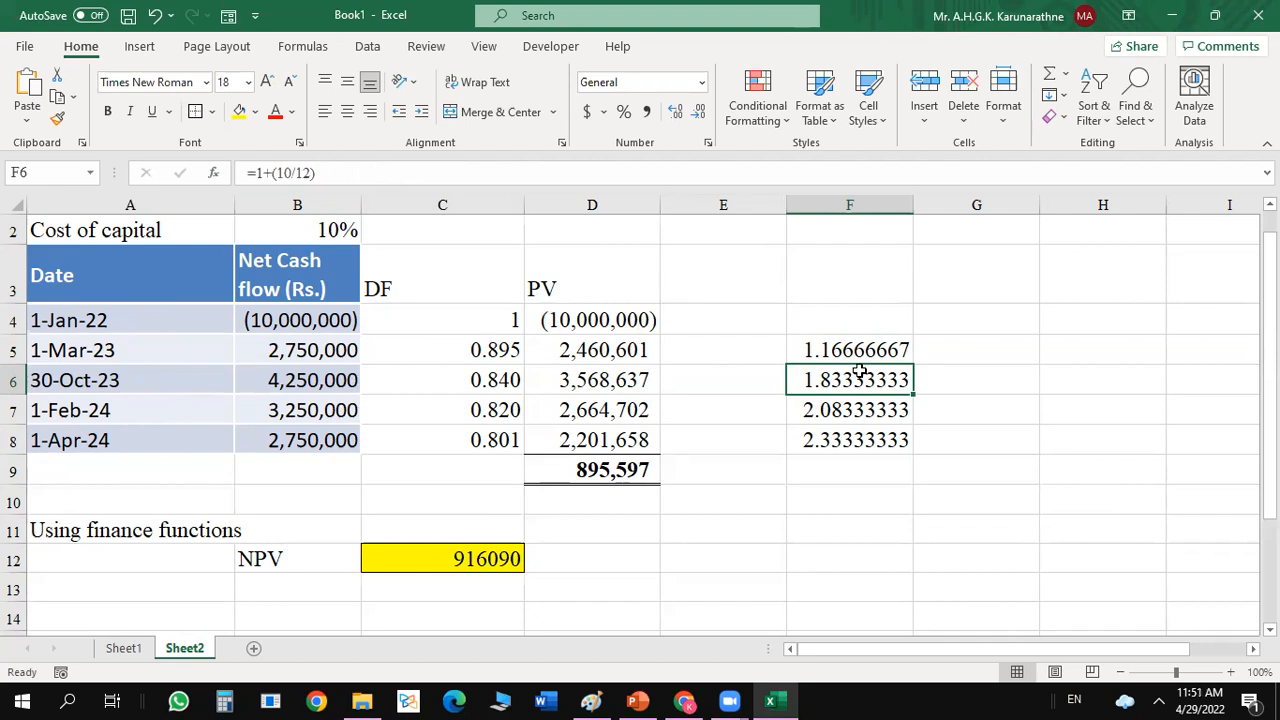
click(858, 411)
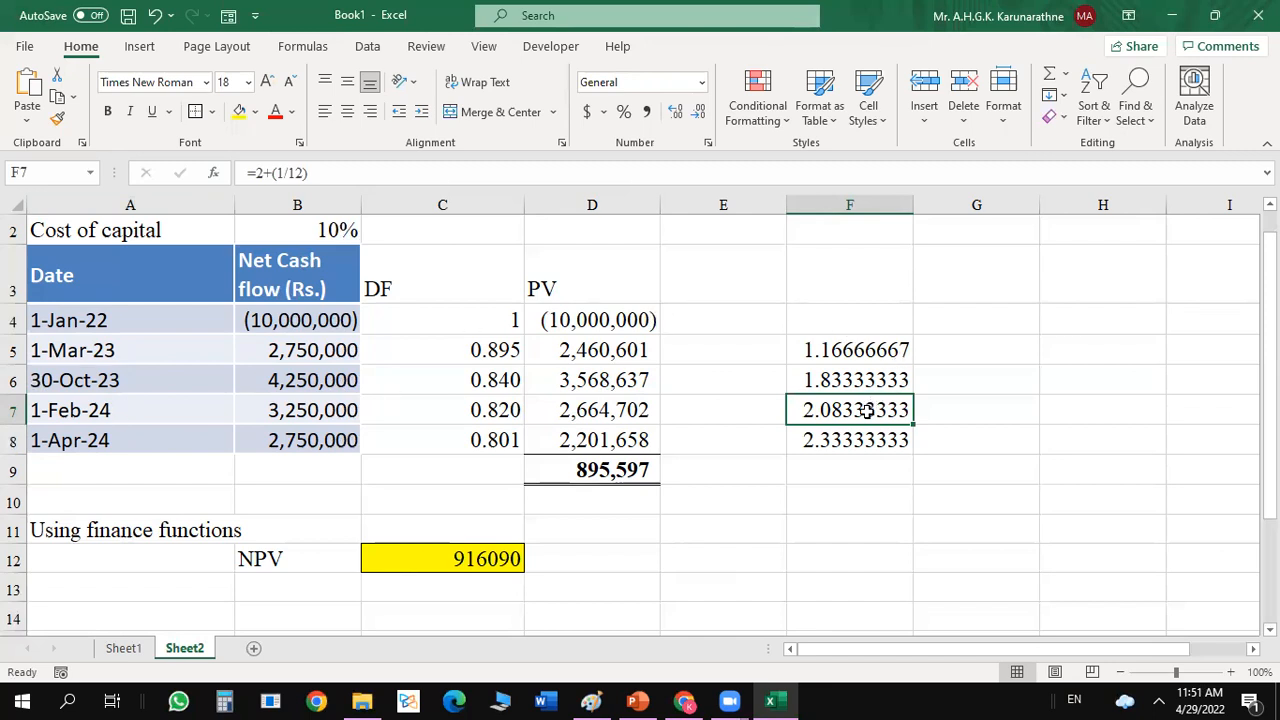
Change the year-fraction formula in F8 to =2+(3/12).
click(851, 440)
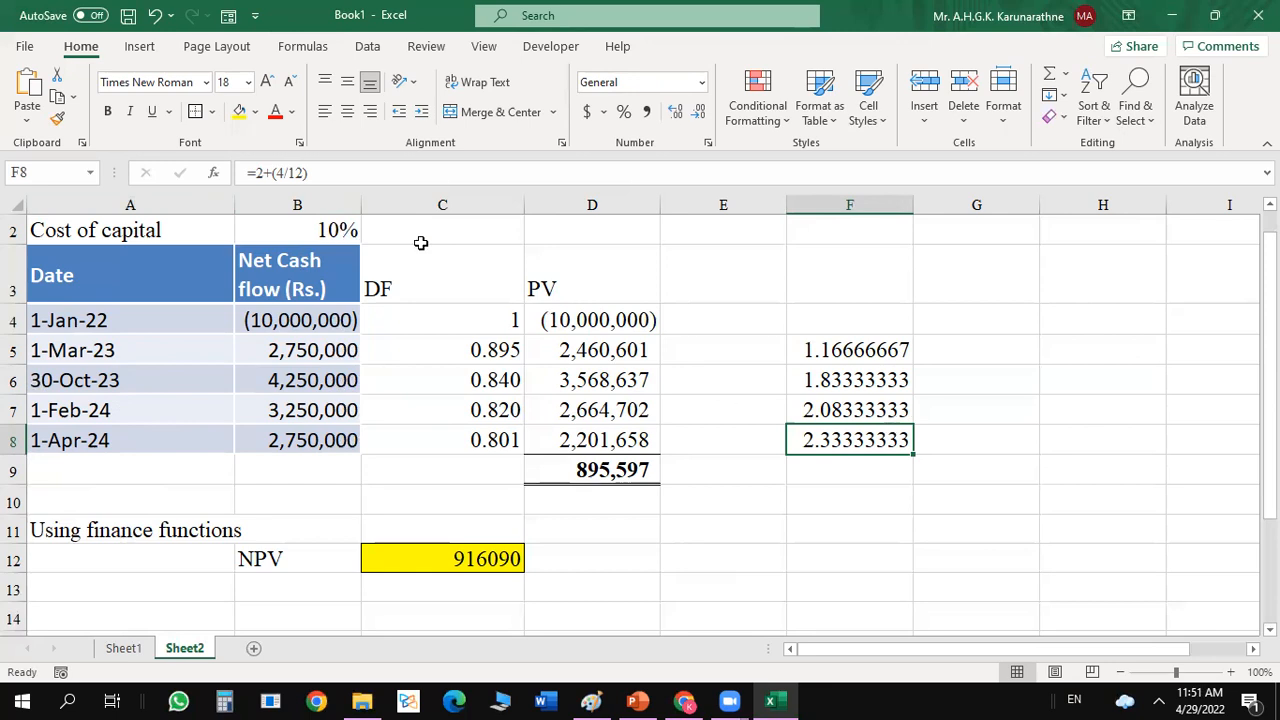
click(283, 173)
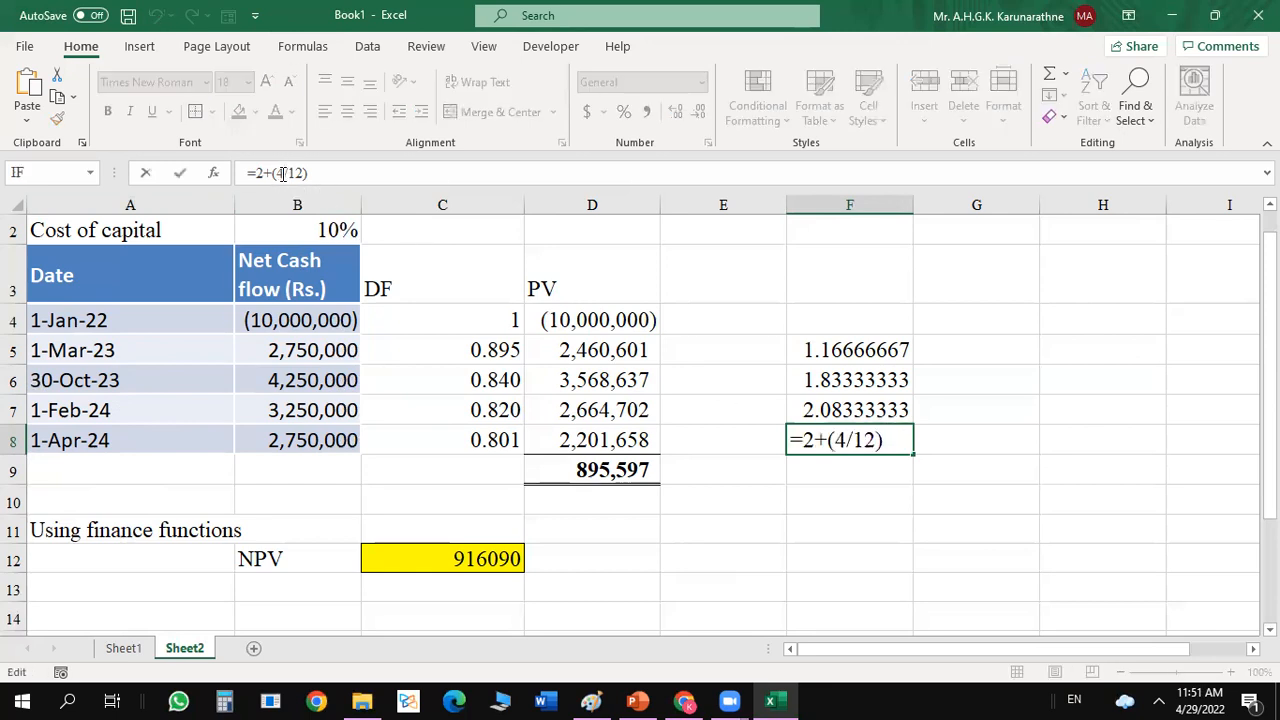
key(BackSpace)
text(3)
key(Return)
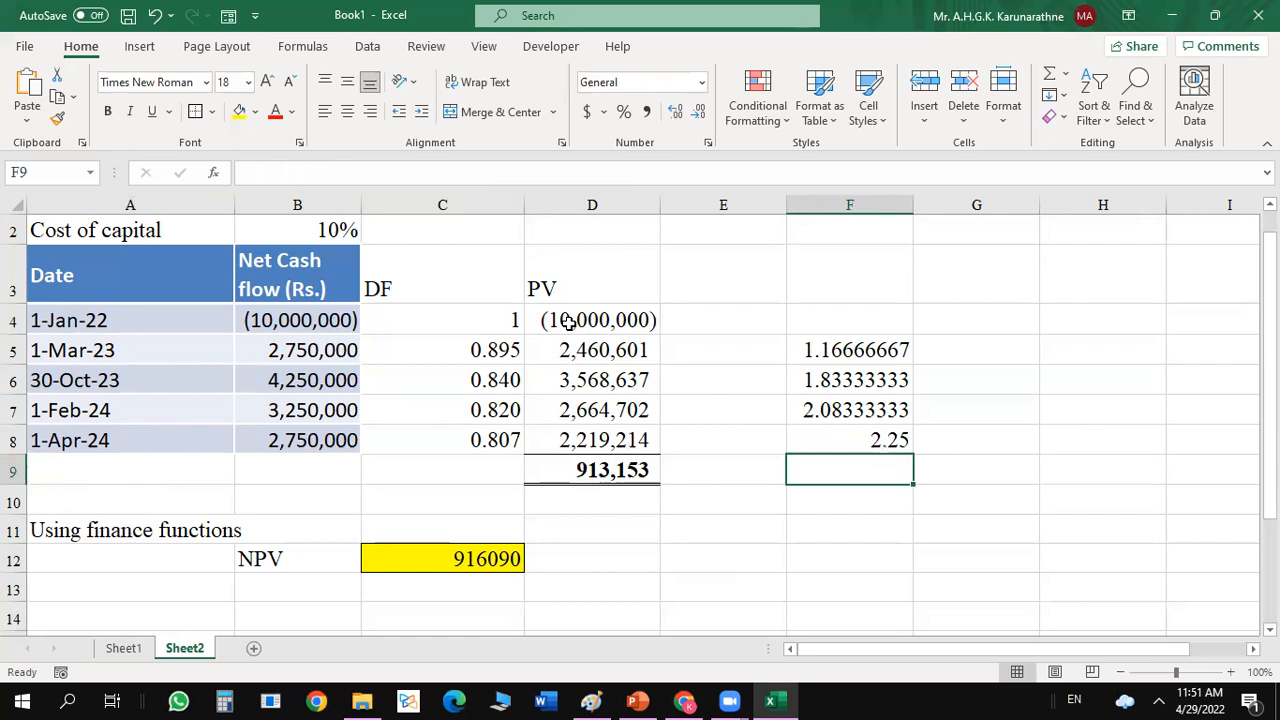
click(734, 398)
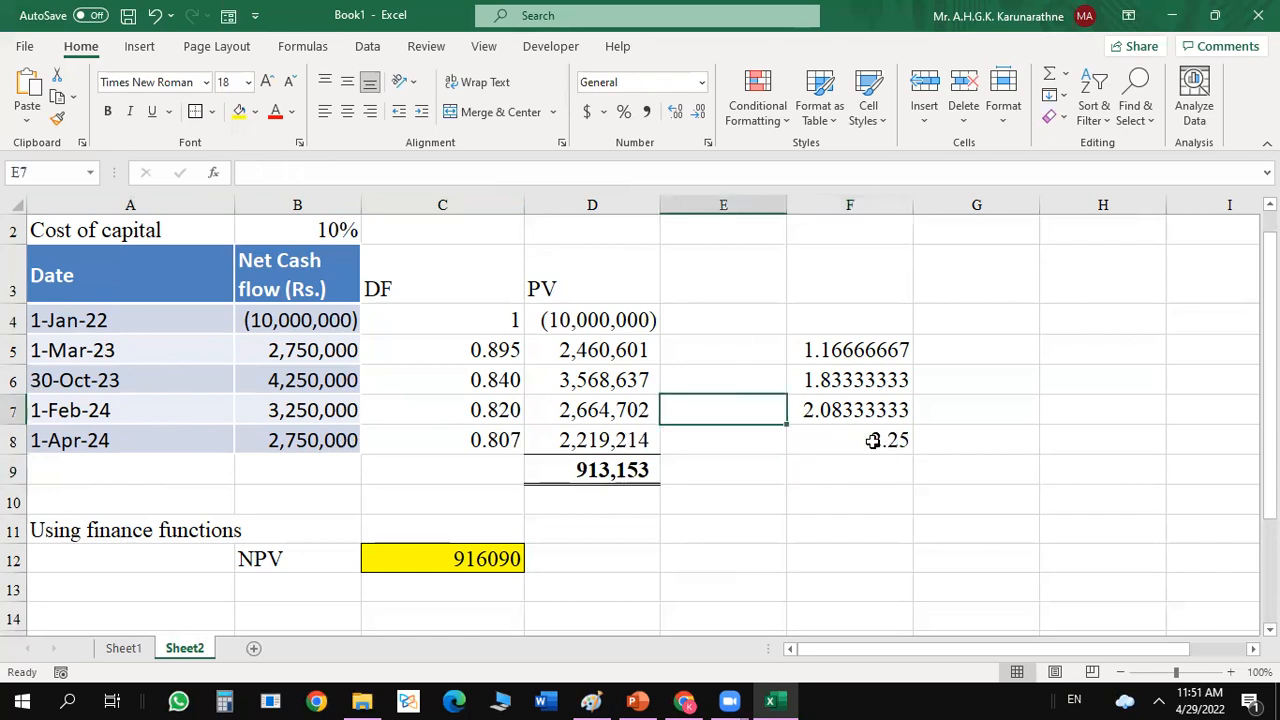
Review the year-fraction formula in F8, the discount factor and present value columns, and the XNPV formula in C12.
click(872, 442)
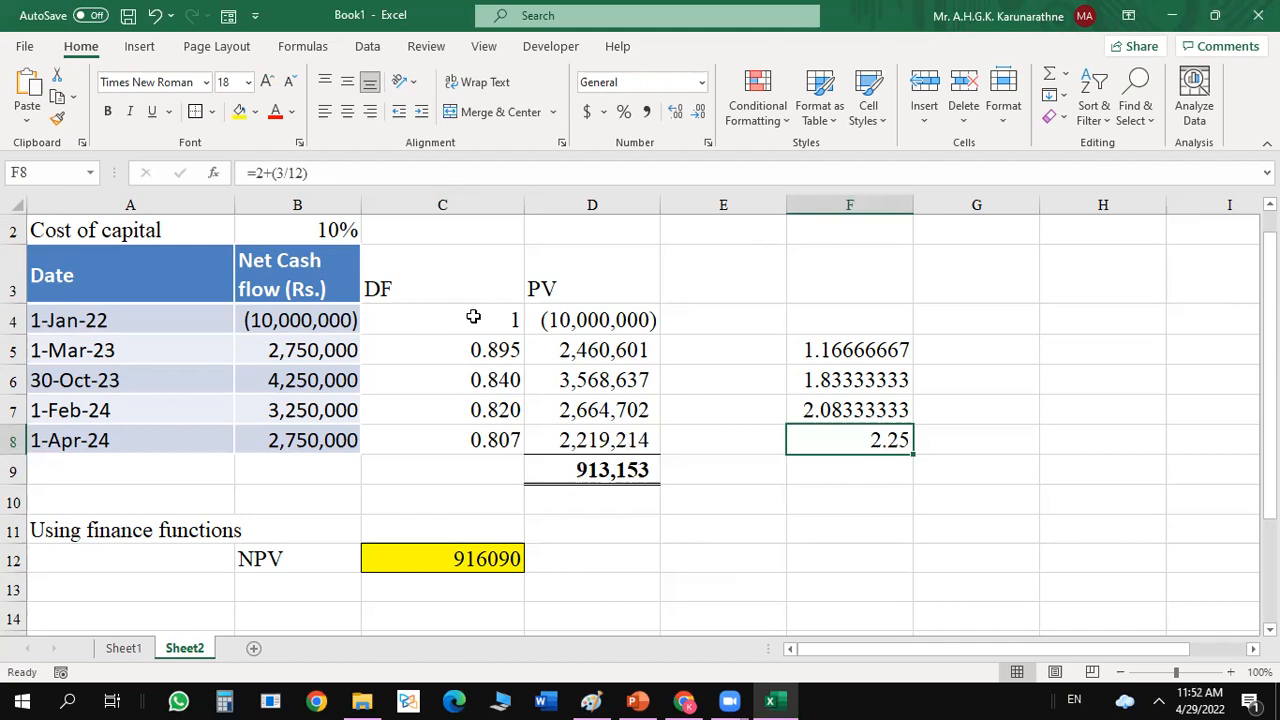
drag(473, 316, 537, 407)
click(729, 291)
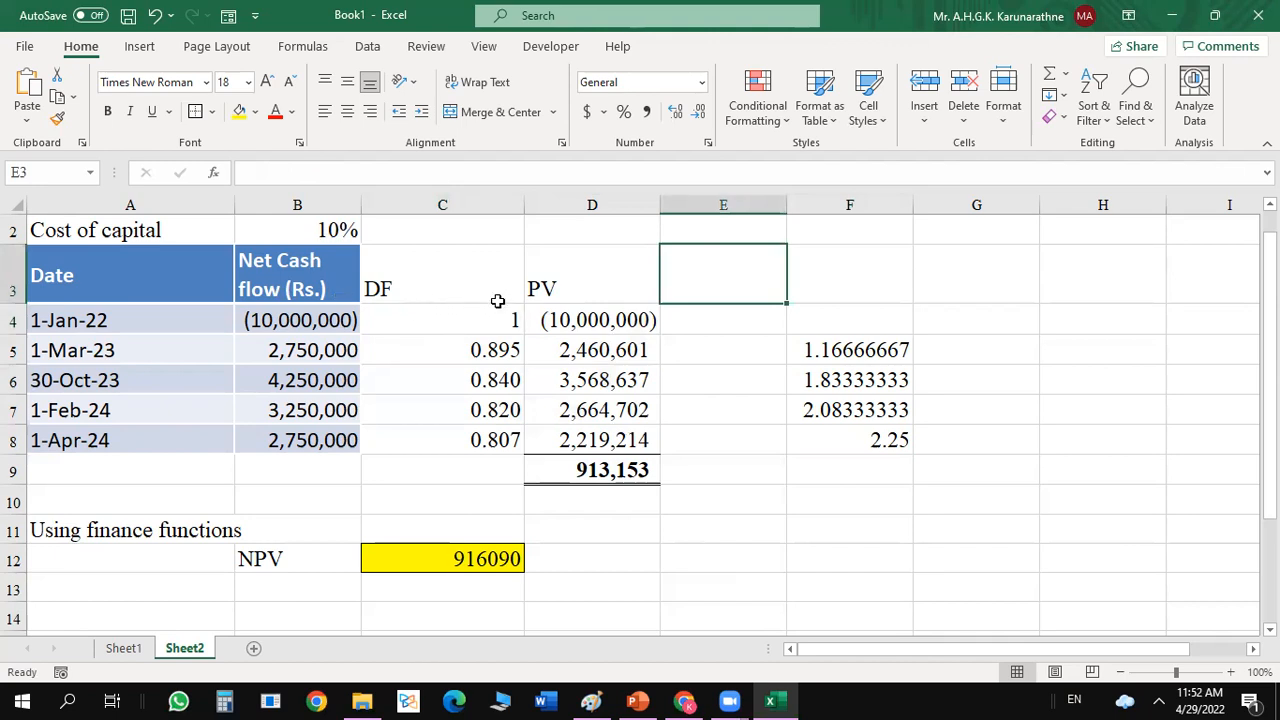
click(430, 287)
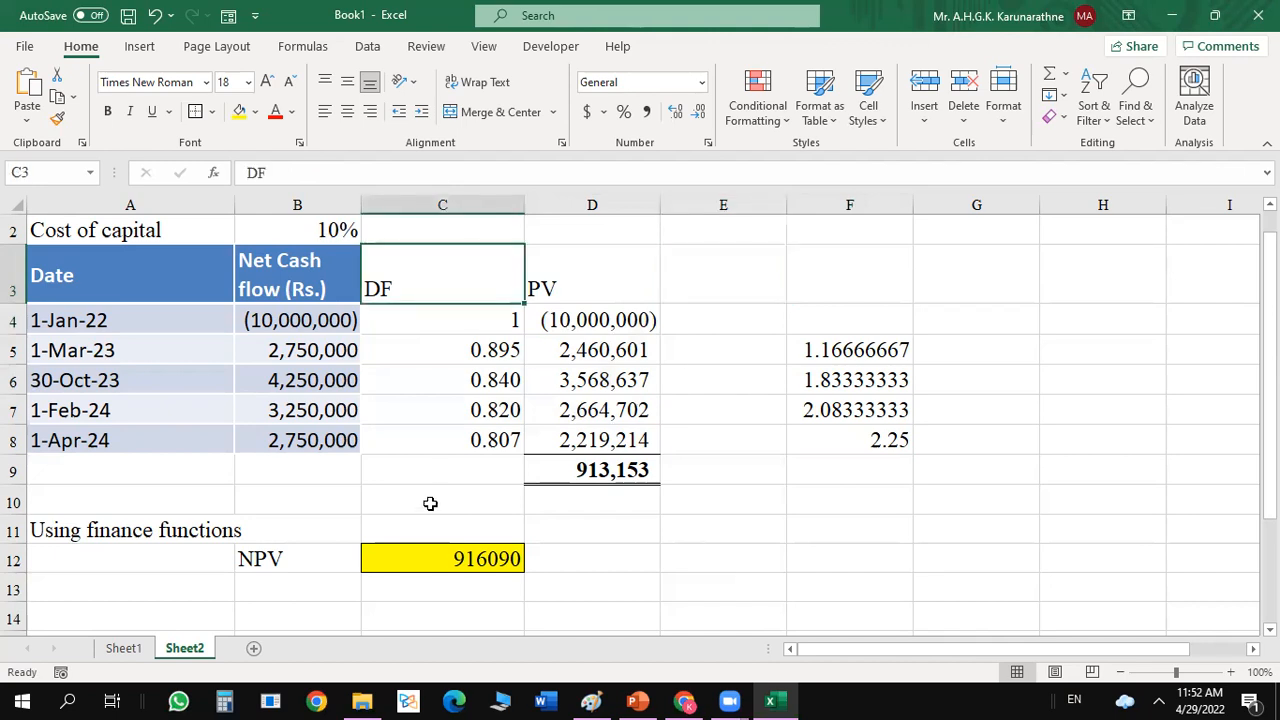
click(402, 557)
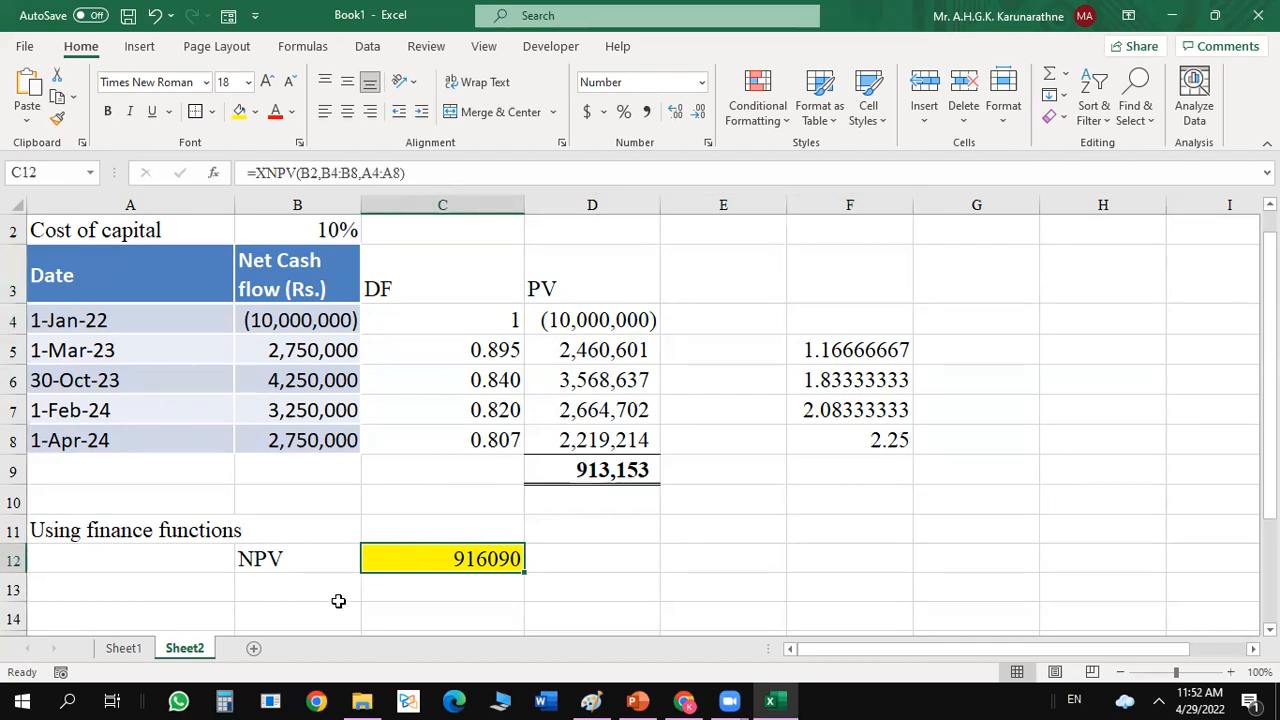
click(329, 571)
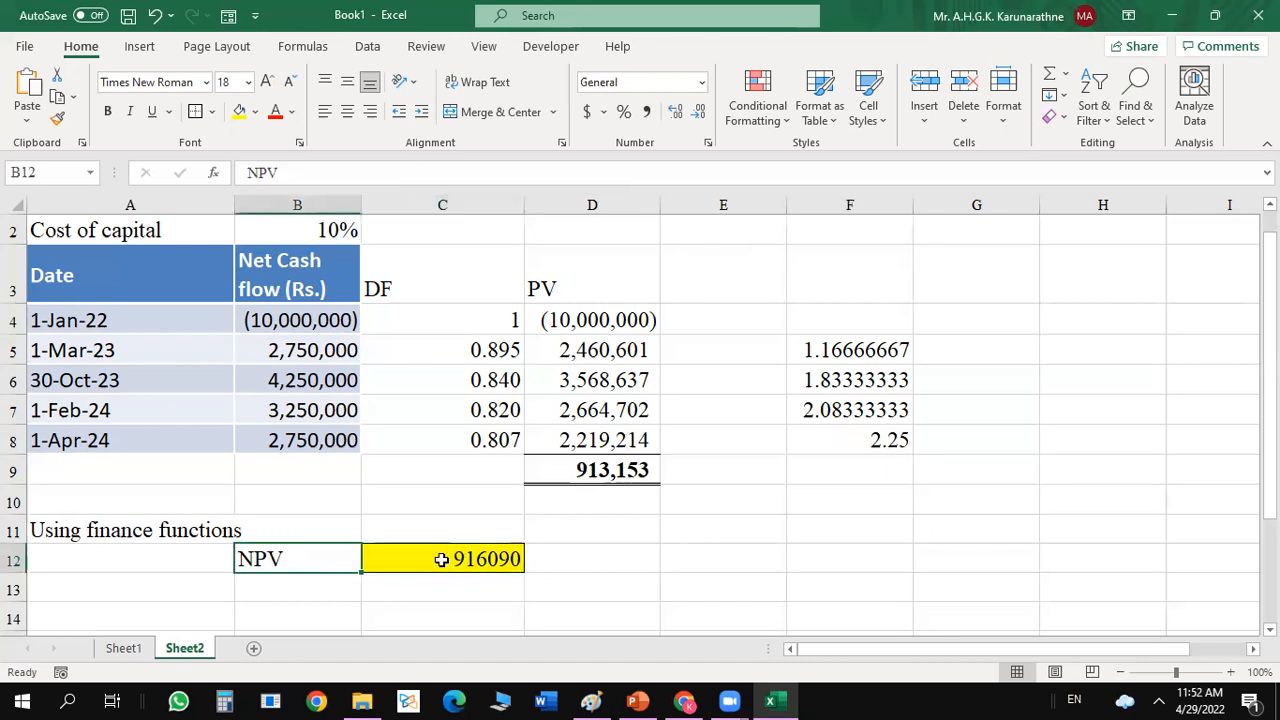
Clear C12 and start a new XNPV function there with its arguments open for entry.
click(441, 560)
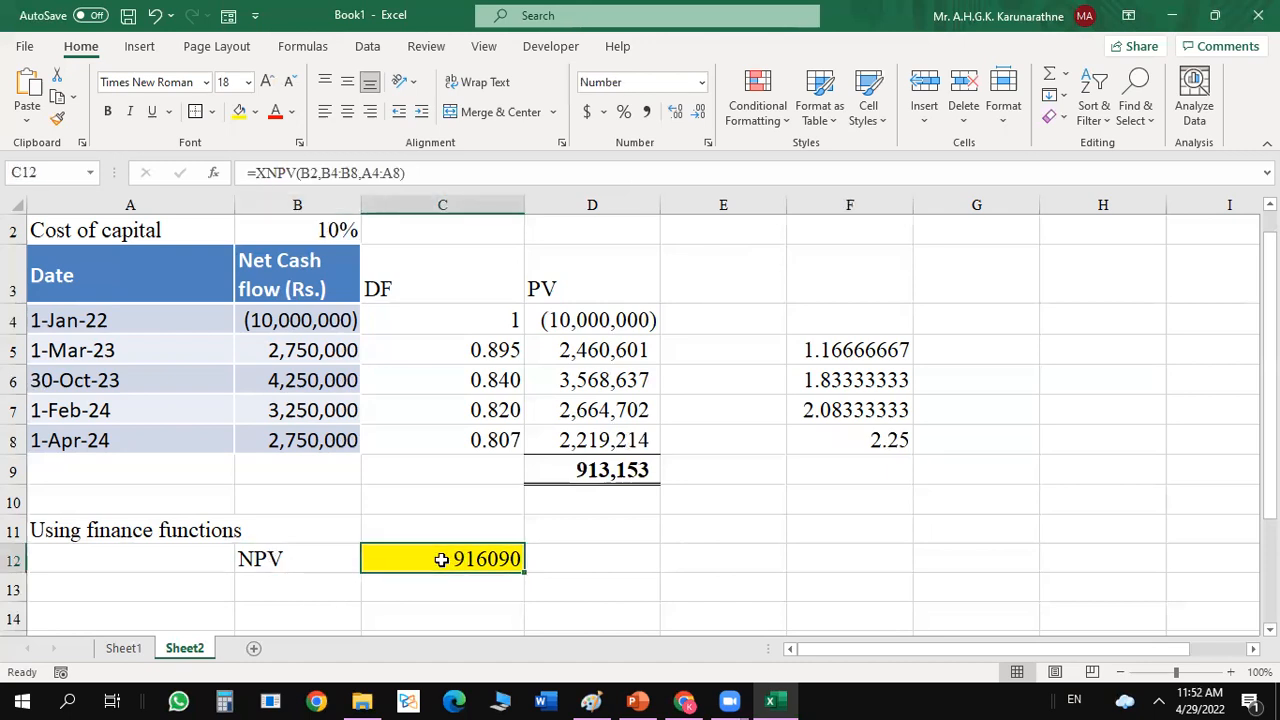
key(Delete)
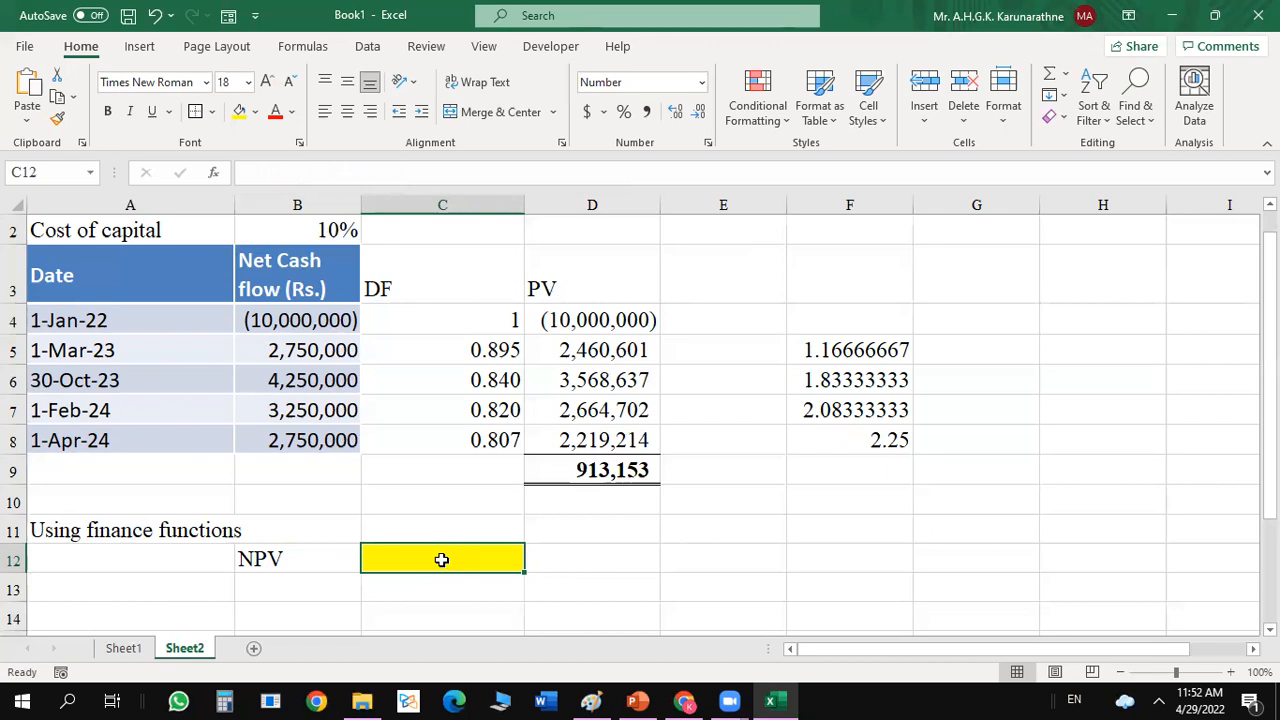
text(=)
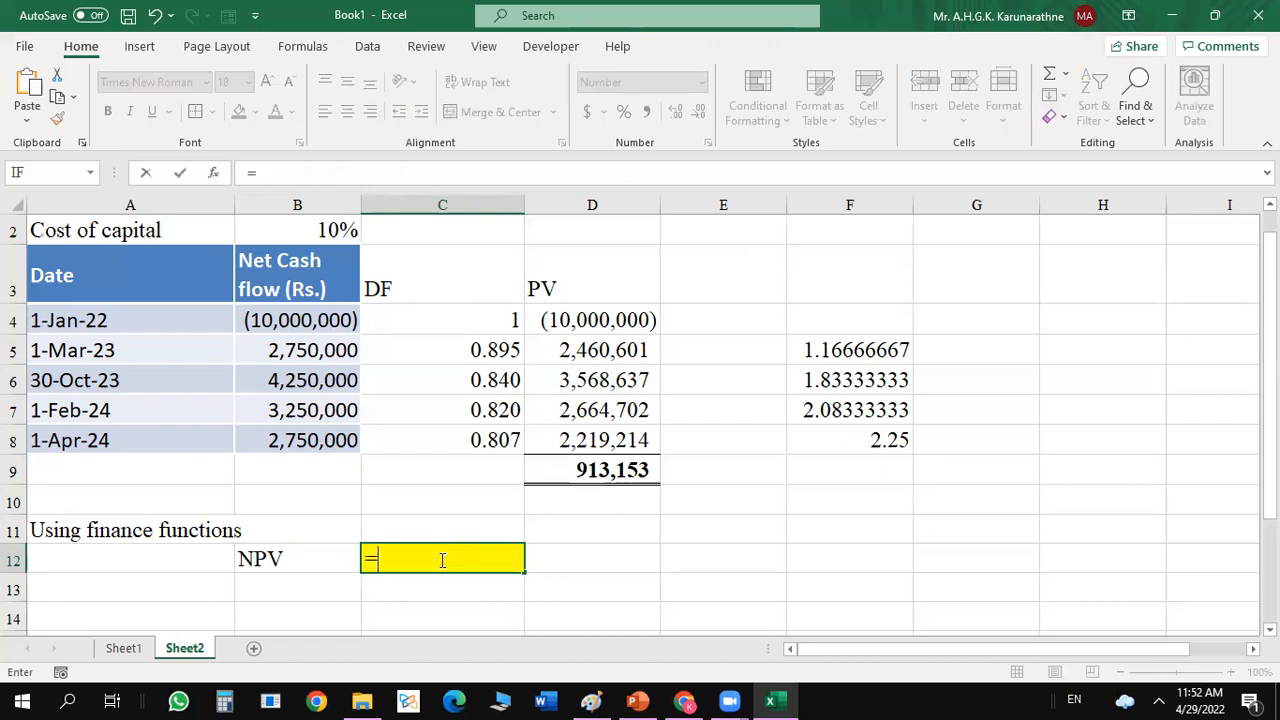
text(xn)
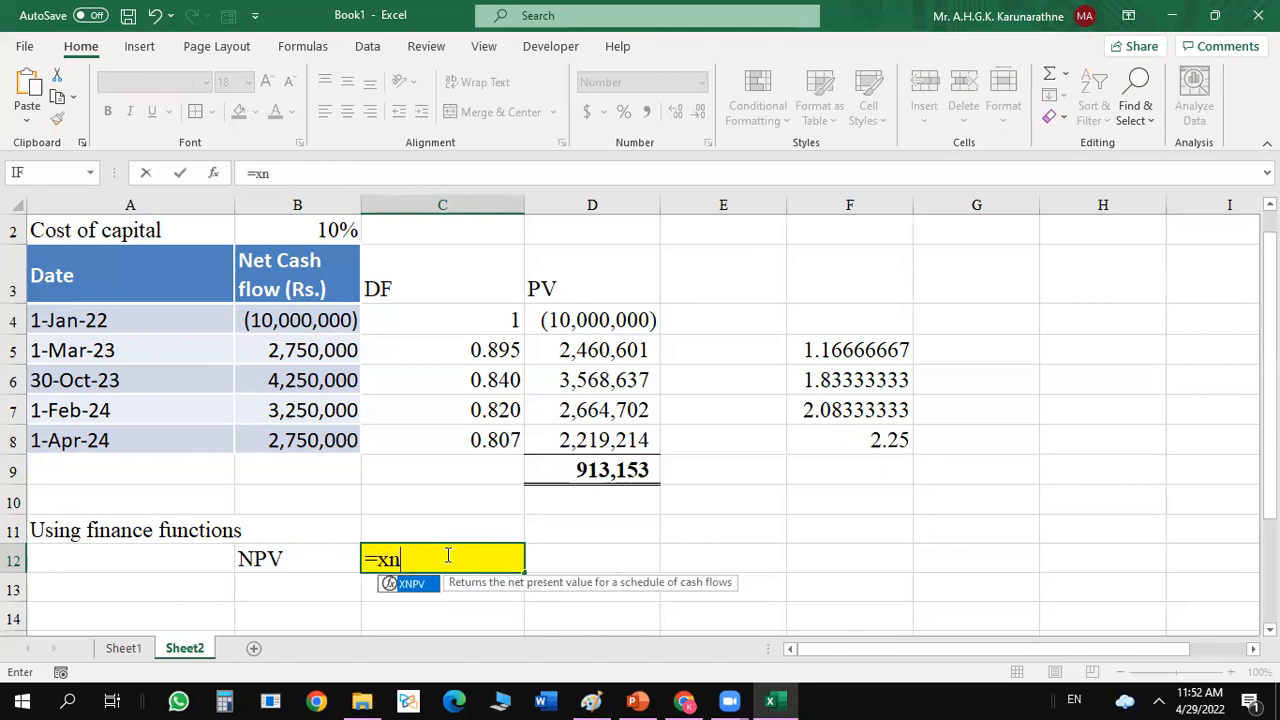
double_click(428, 585)
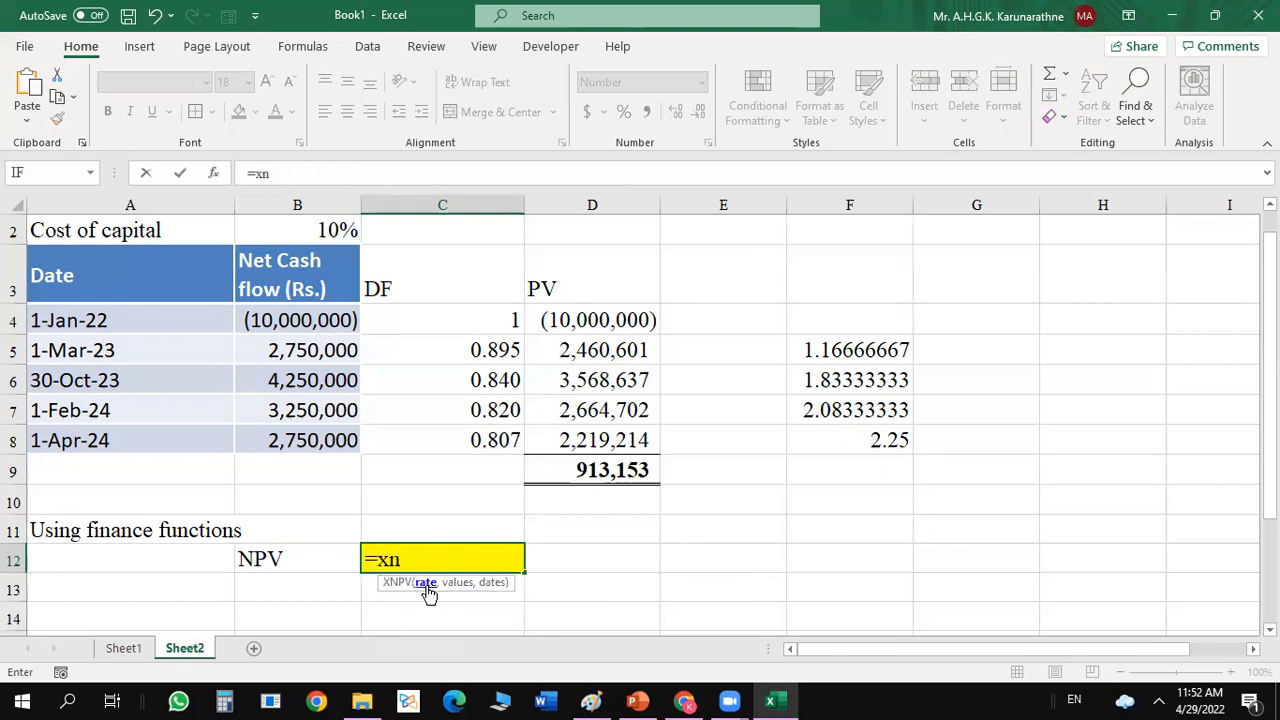
click(213, 176)
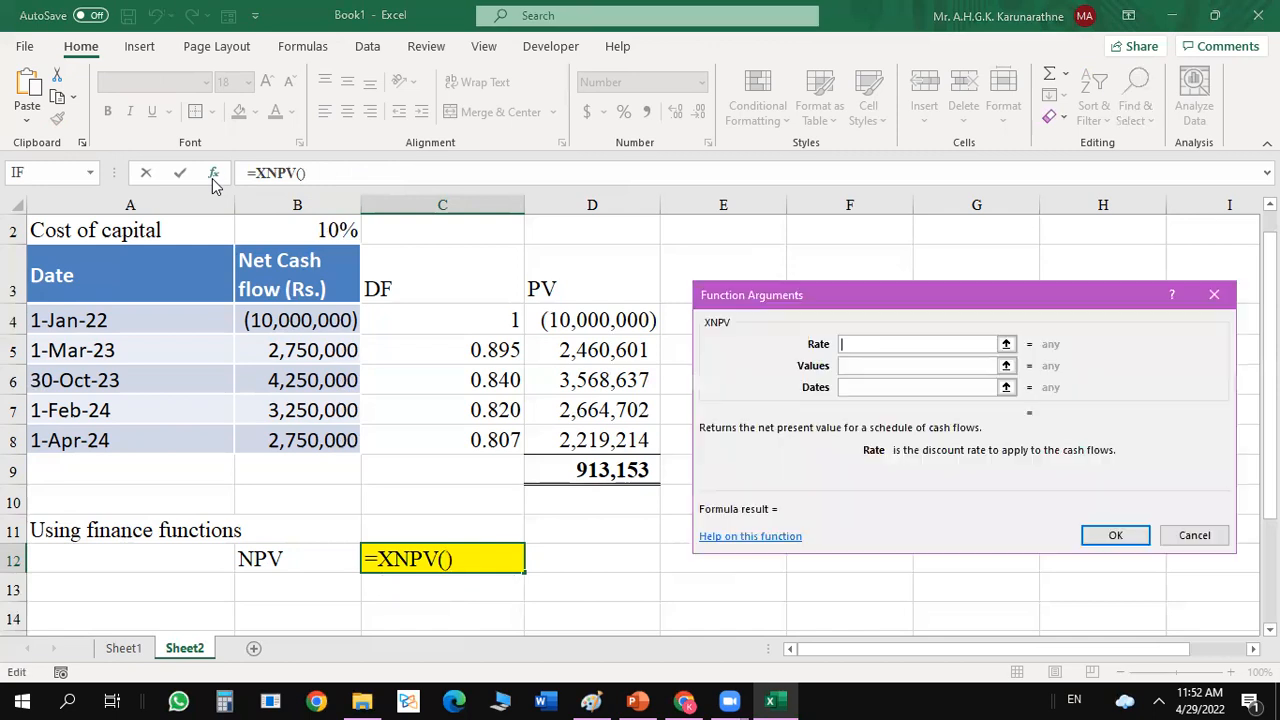
Set the XNPV rate to B2, the values to B4:B8 and the dates to A4:A8, and apply the function to C12.
click(322, 231)
click(911, 365)
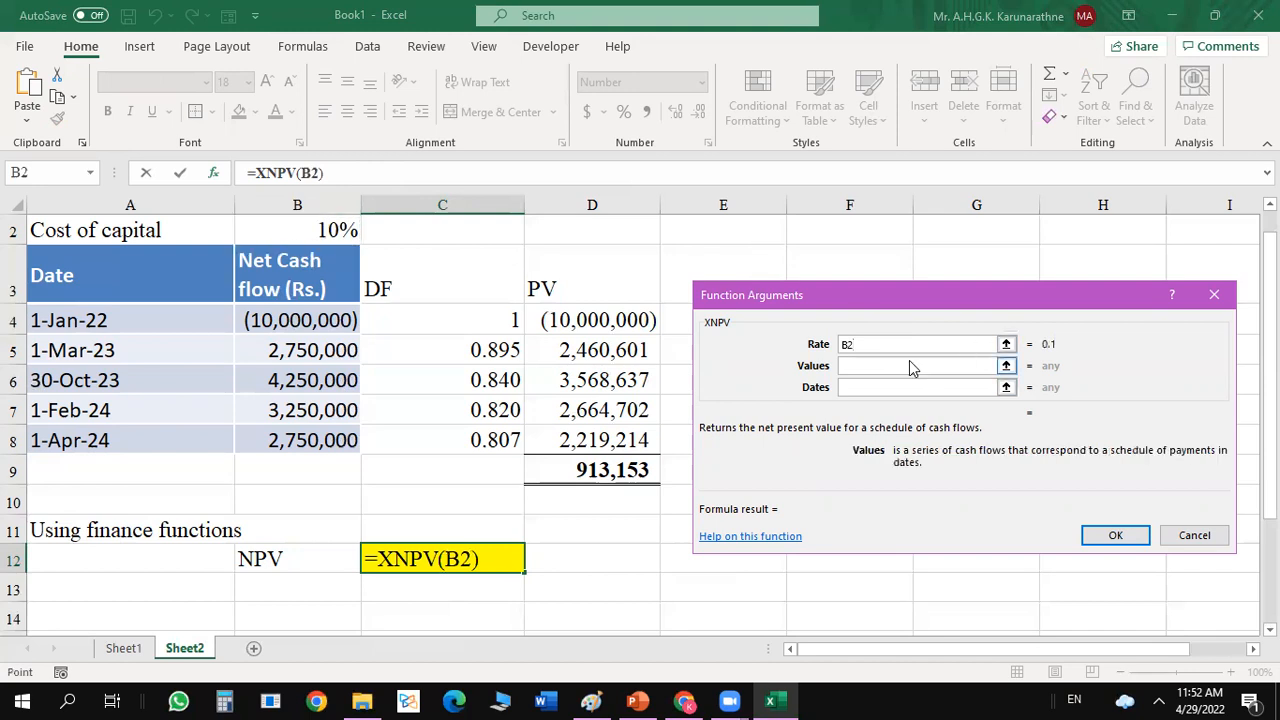
drag(336, 322, 326, 450)
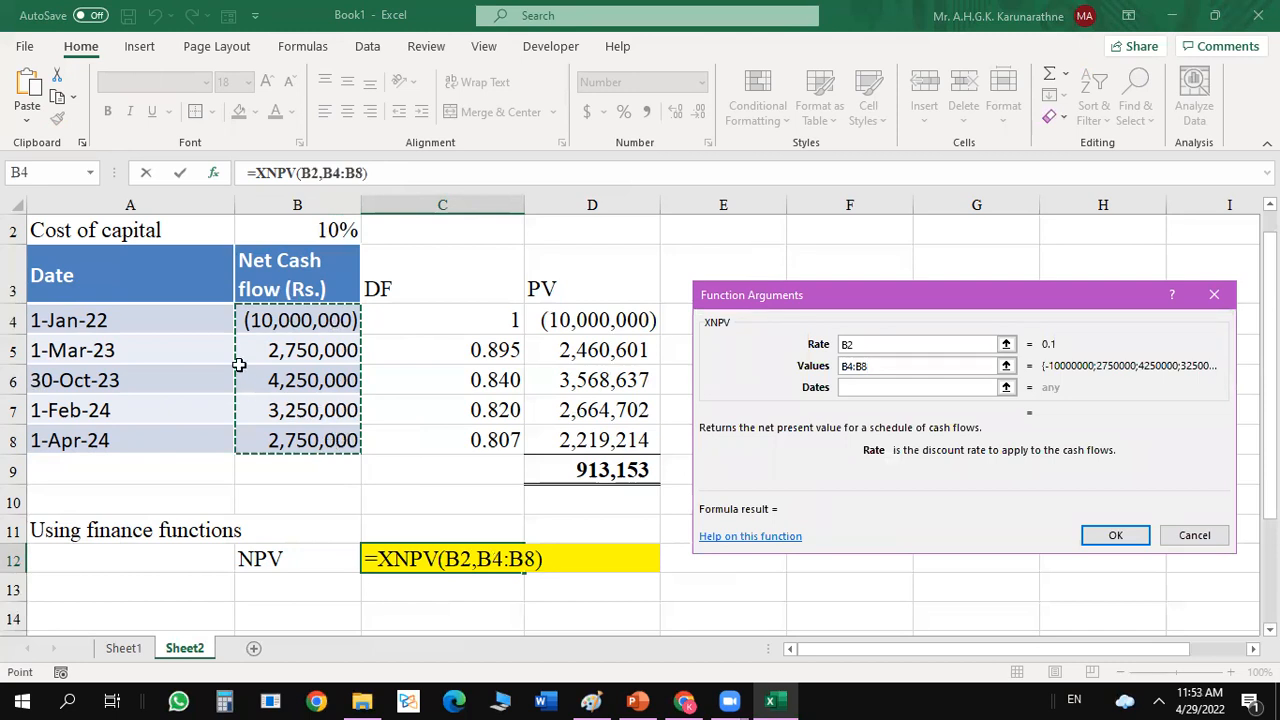
click(974, 388)
drag(157, 329, 144, 432)
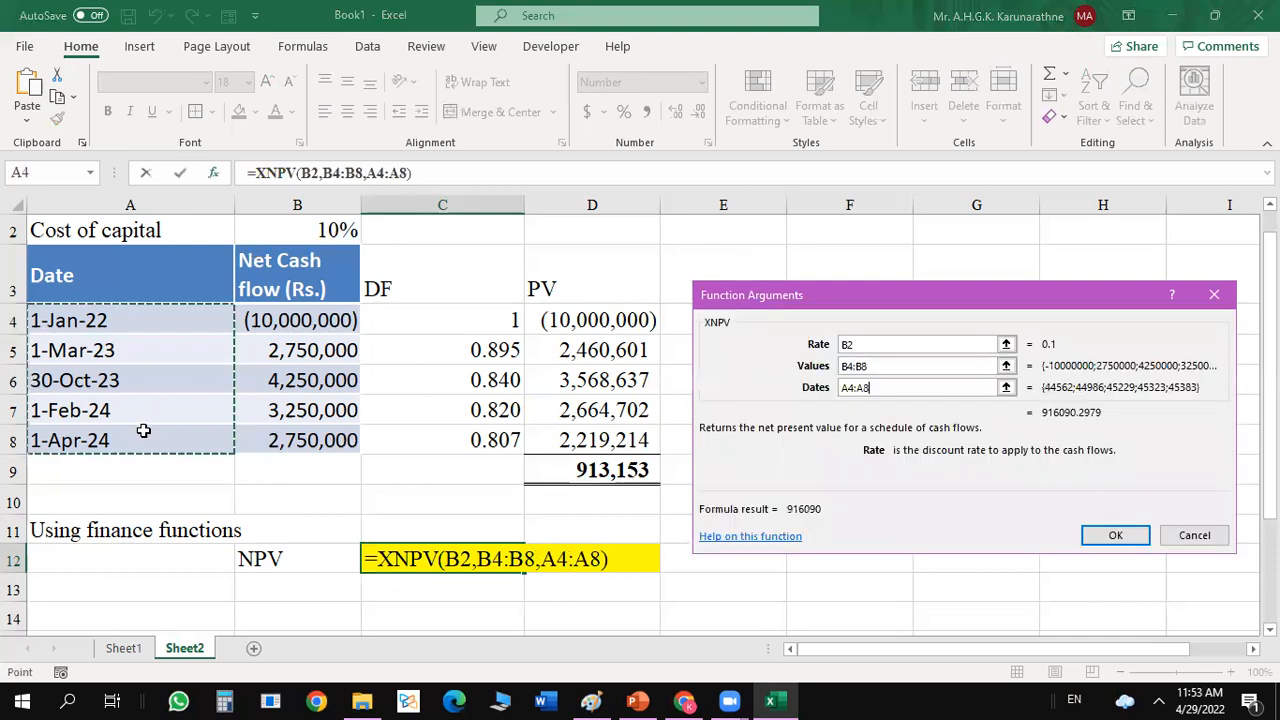
click(1101, 536)
click(767, 549)
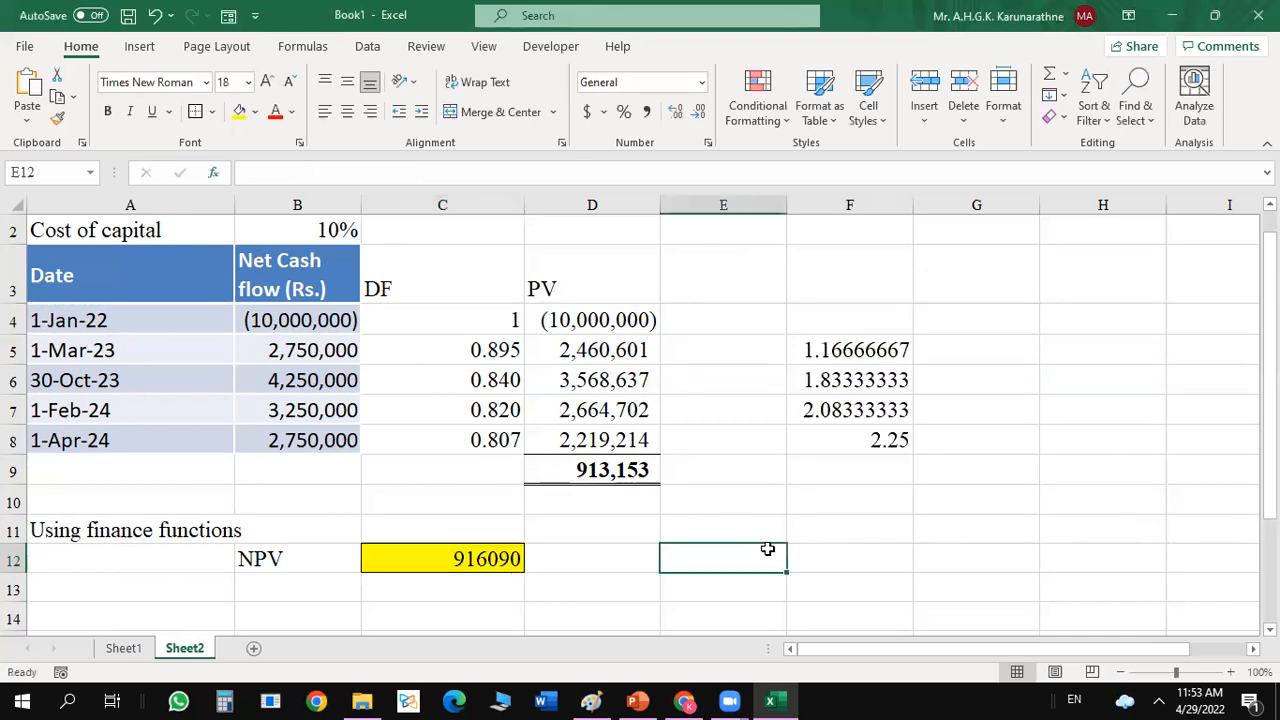
Format the NPV result in C12 with a thousands separator and no decimal places.
click(485, 562)
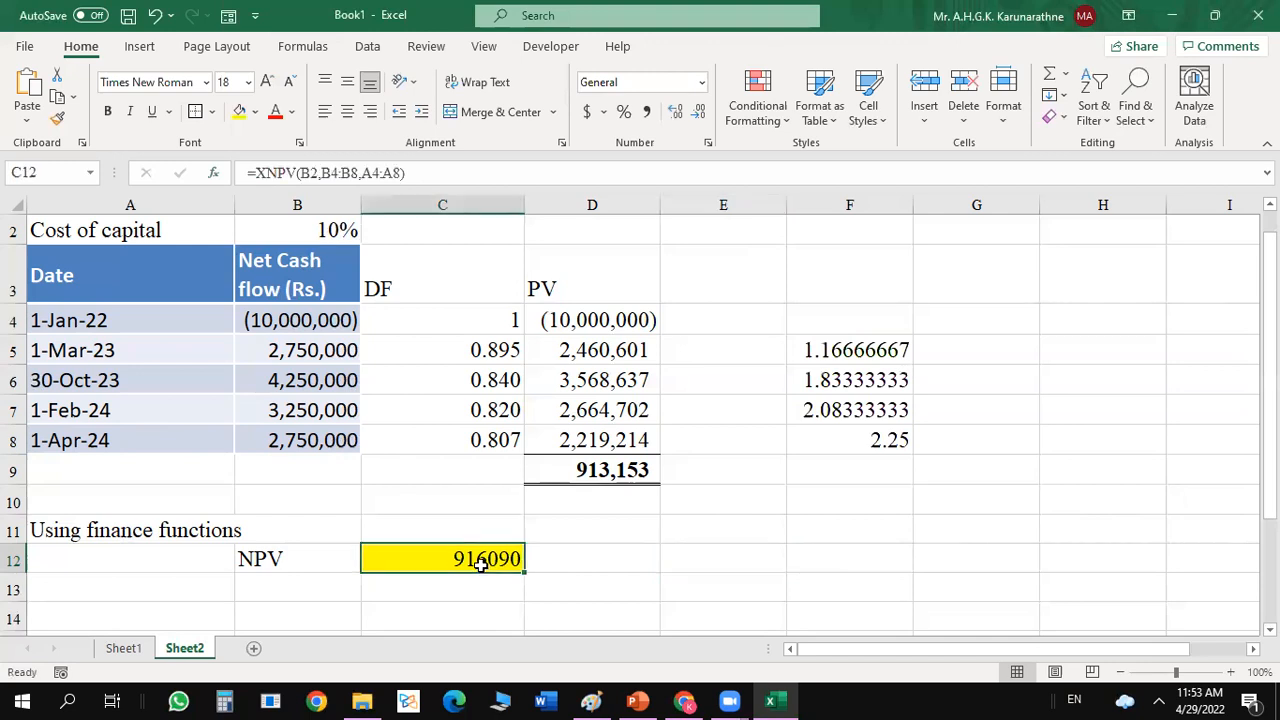
click(646, 111)
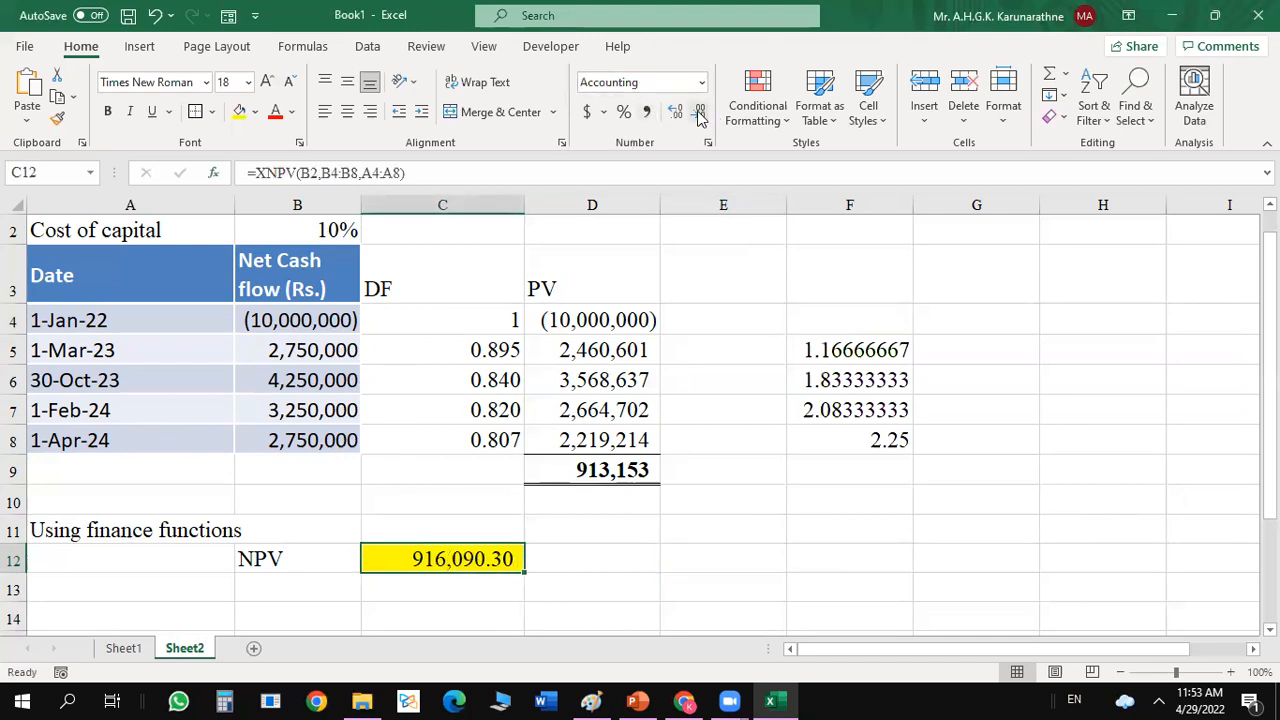
click(698, 111)
click(698, 111)
click(658, 526)
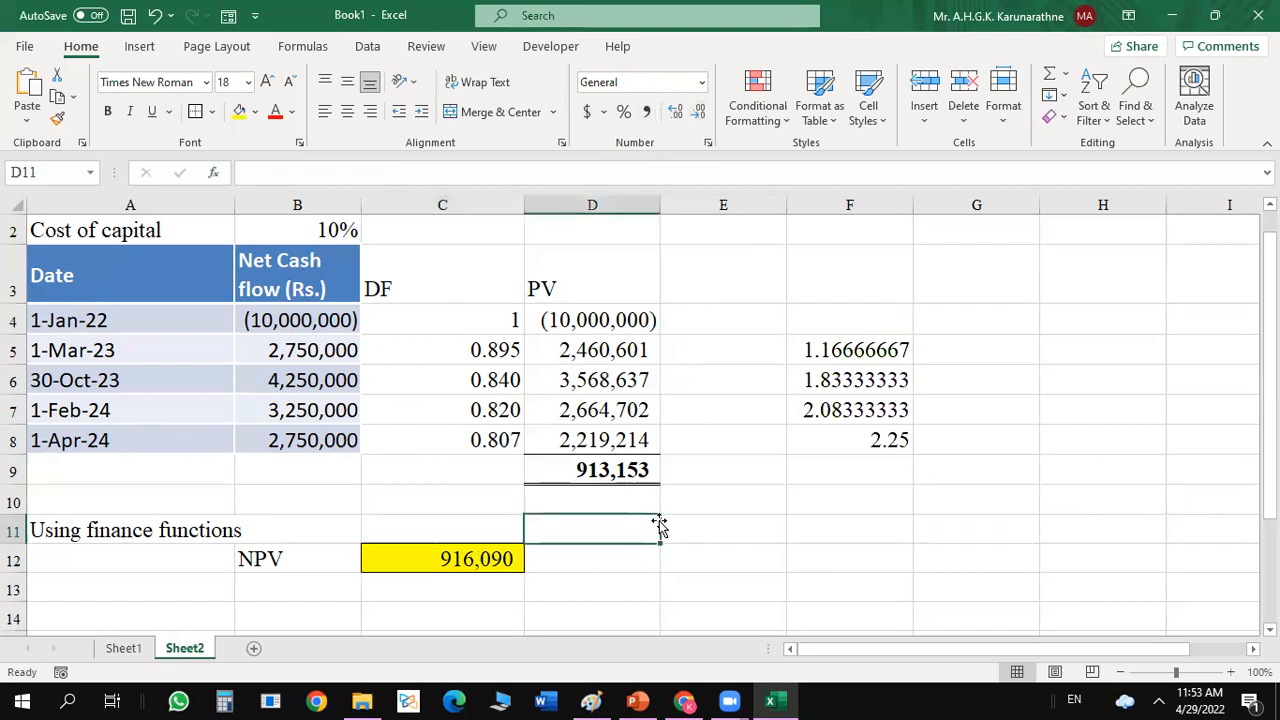
Enter the label "Decision" in B13 and fill C13 yellow.
click(312, 590)
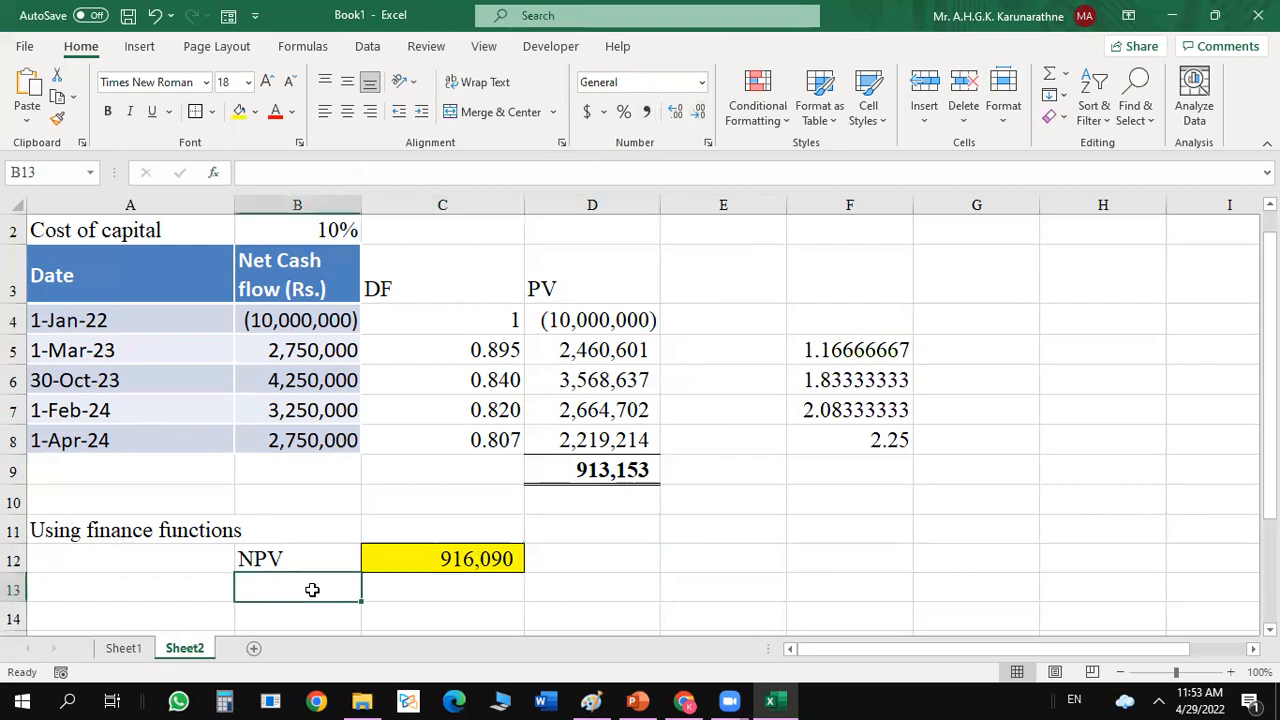
text(Decition)
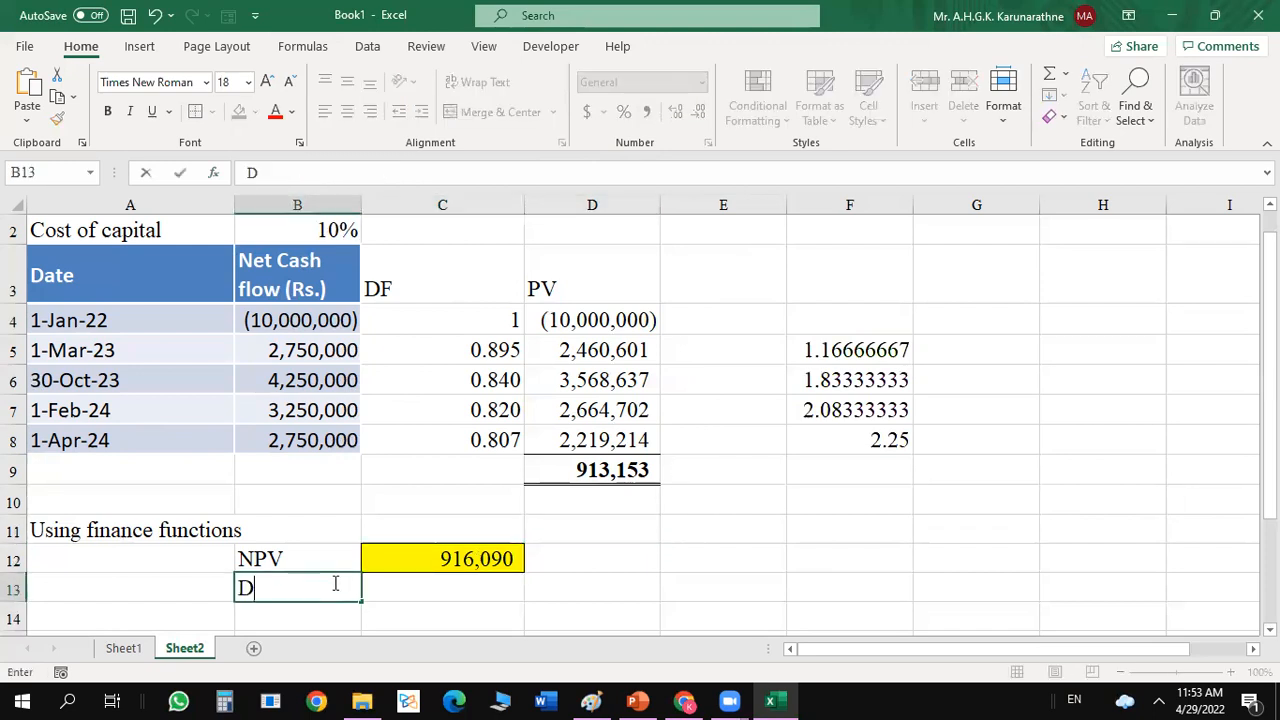
key(BackSpace)
key(BackSpace)
key(BackSpace)
key(BackSpace)
text(sion)
key(Tab)
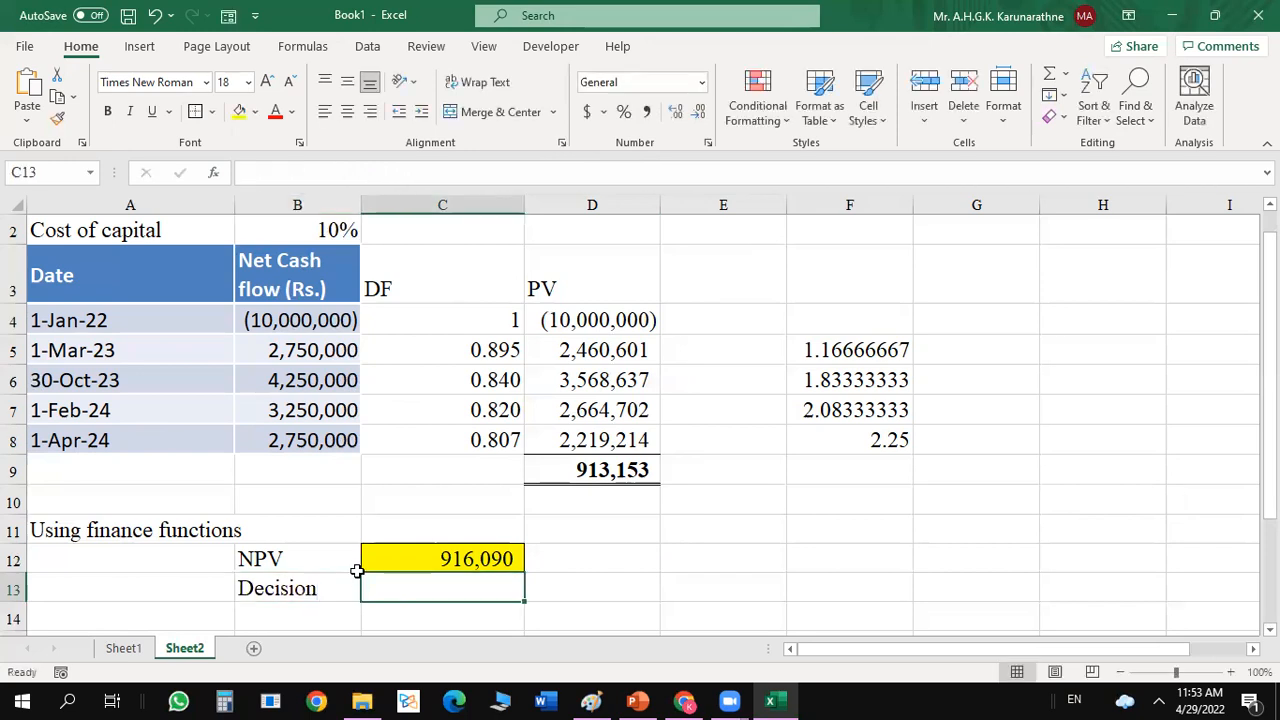
click(240, 112)
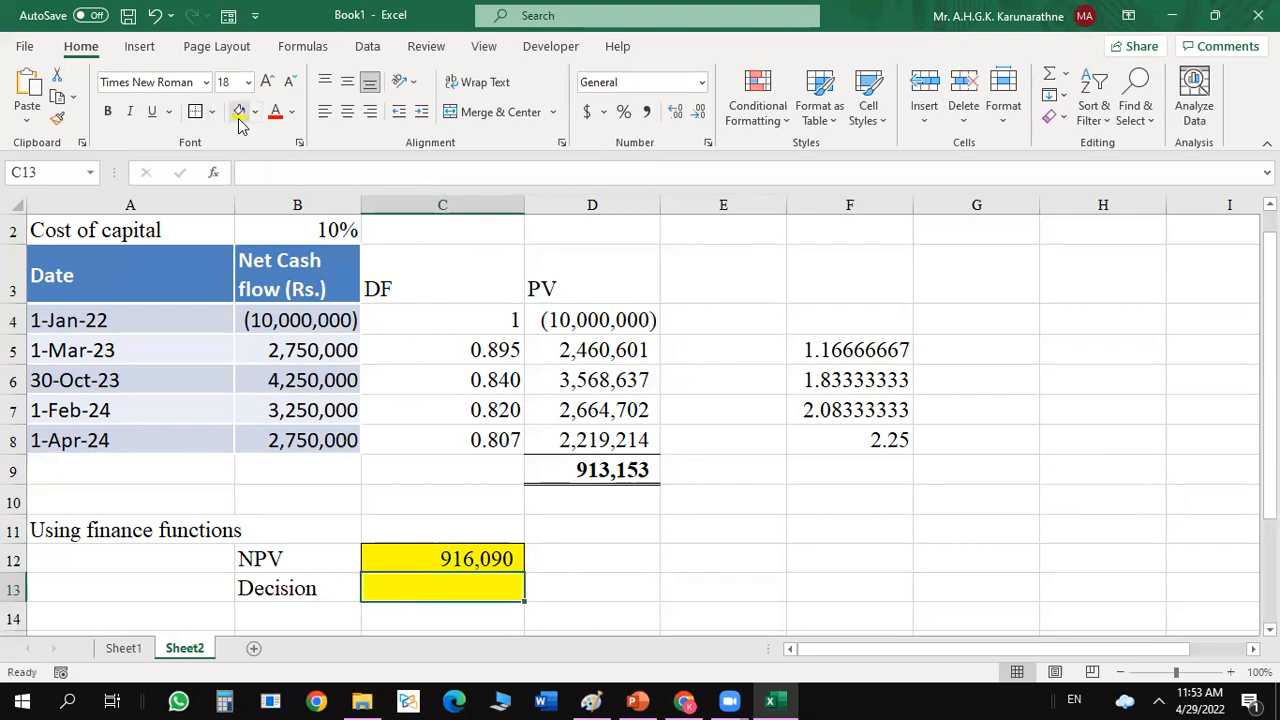
Start an IF formula in C13 with the logical test C12>=0.
text(=)
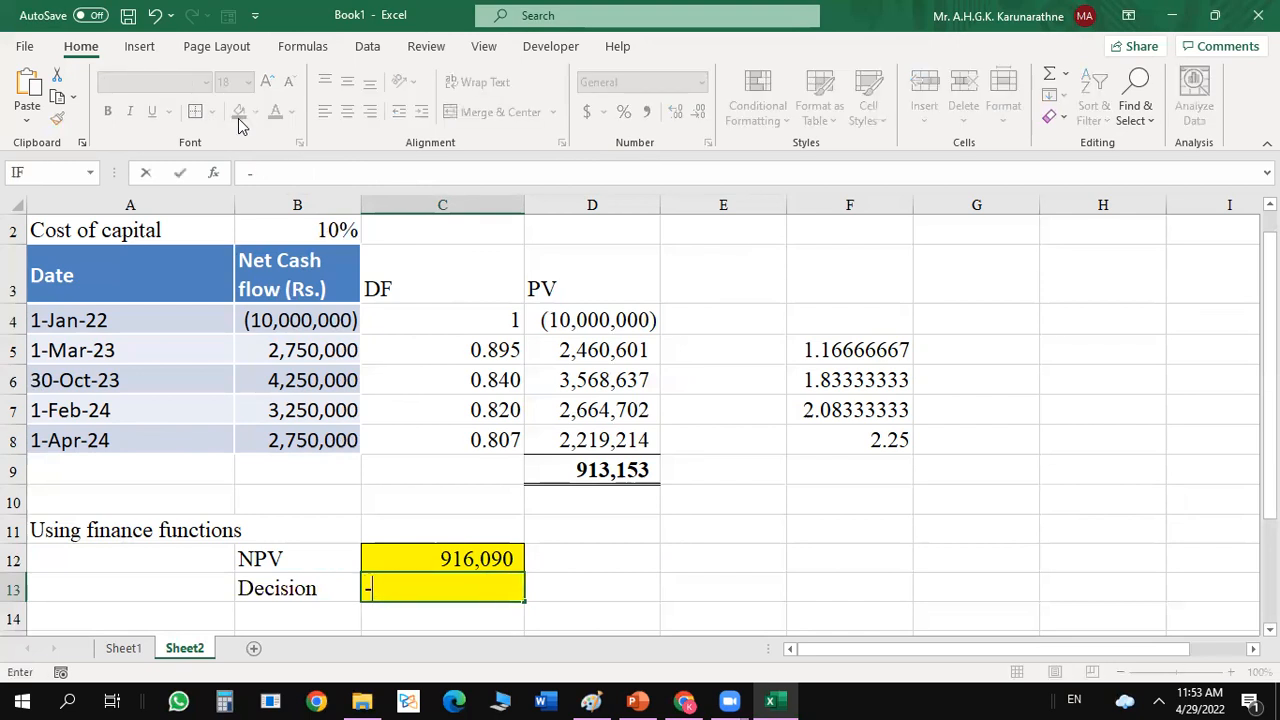
key(Left)
key(Left)
key(BackSpace)
key(BackSpace)
key(BackSpace)
key(BackSpace)
text(=if()
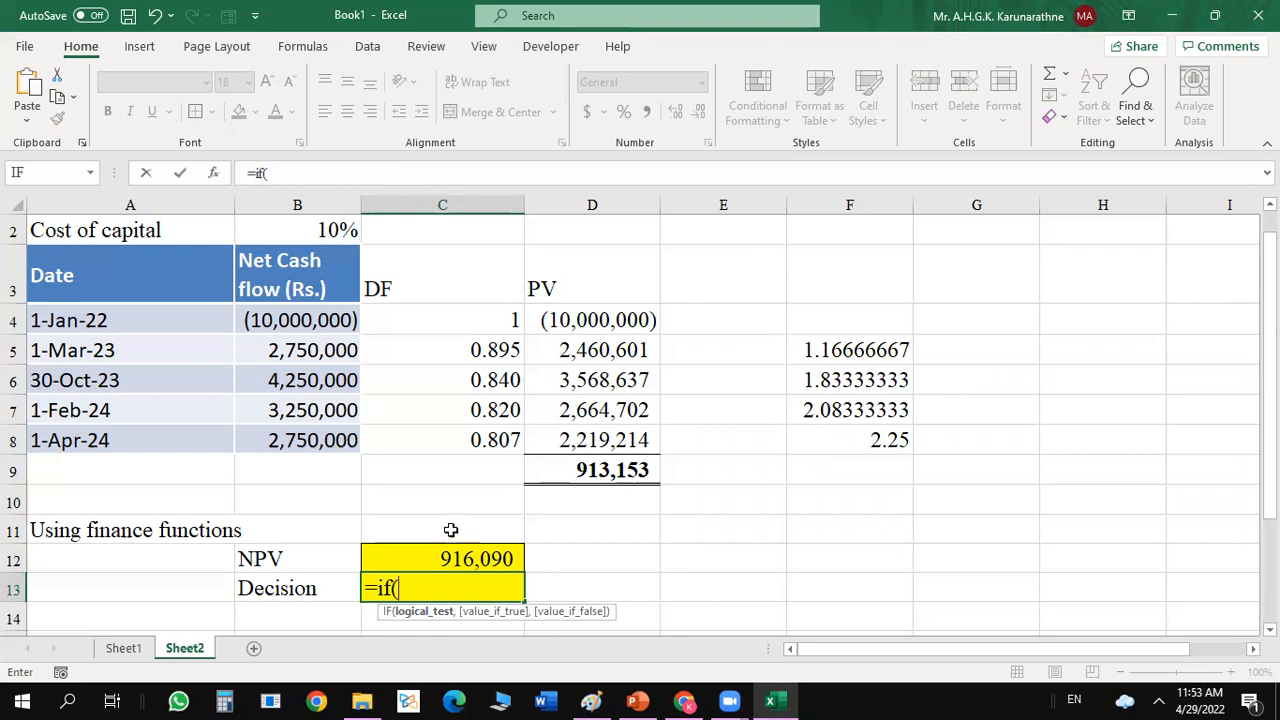
click(450, 561)
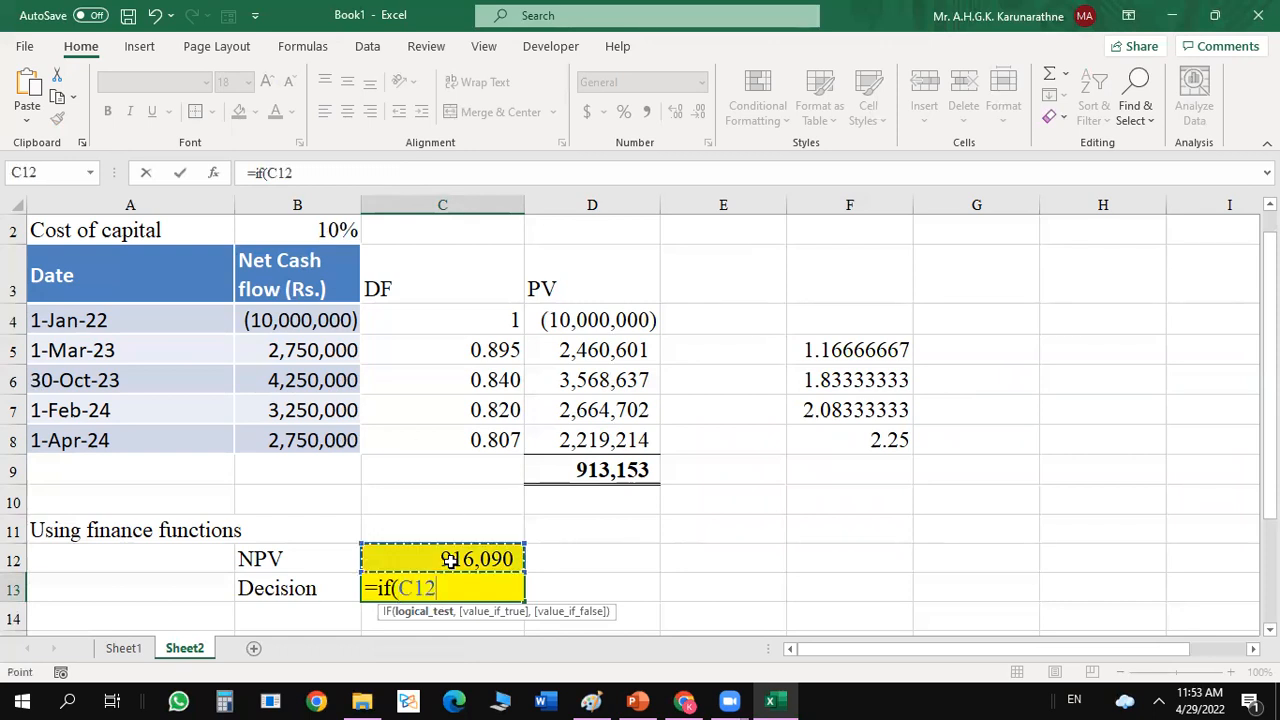
text(>=)
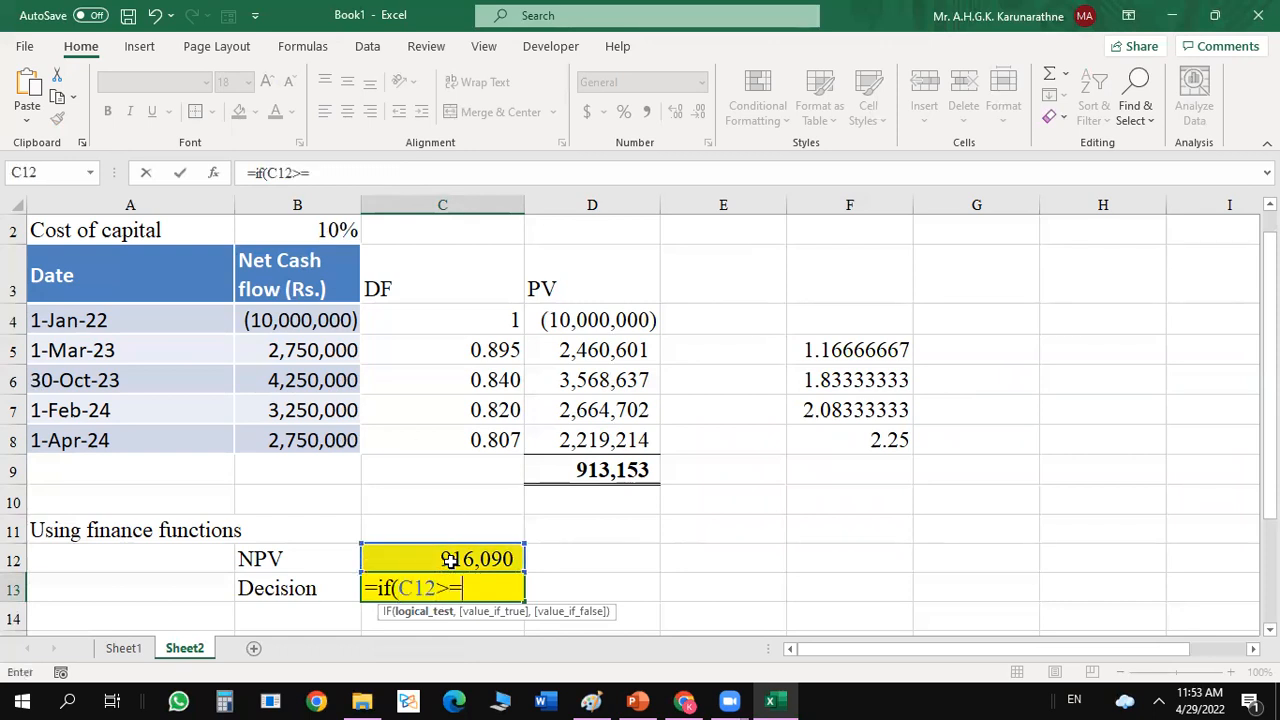
text(0,)
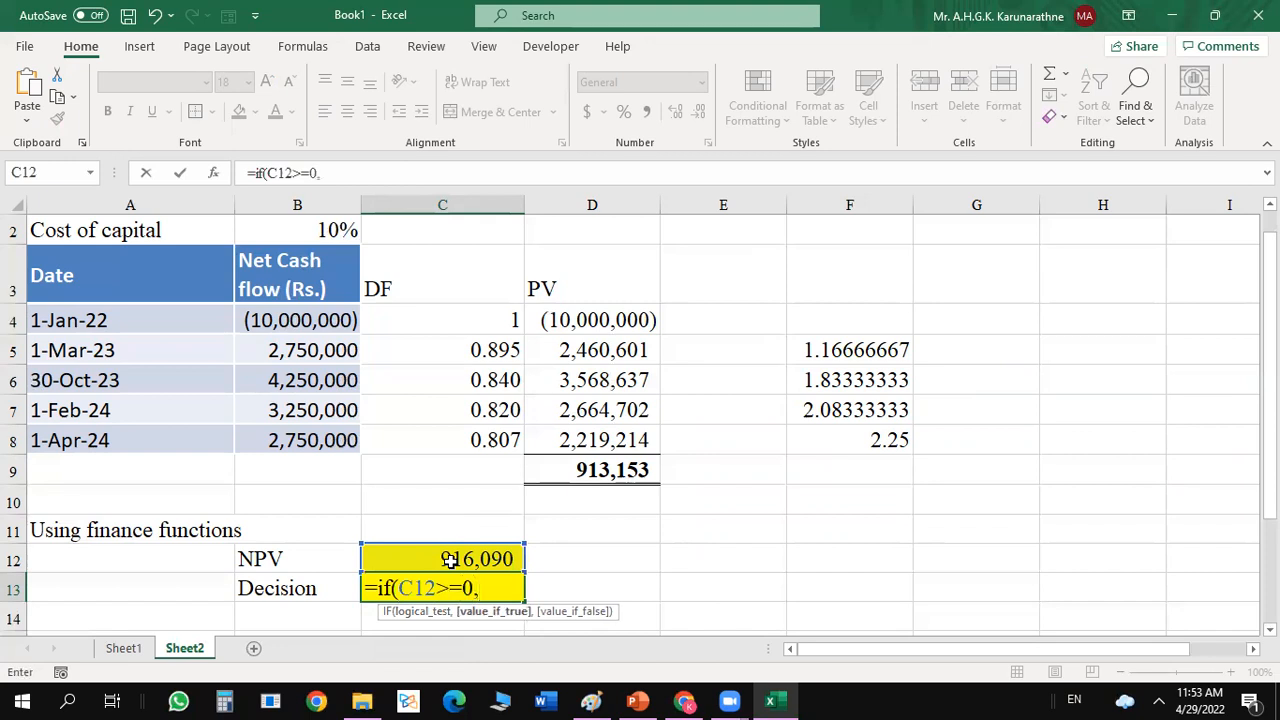
Open the function arguments for the IF formula in C13 and set its value if true to "Accept".
click(213, 174)
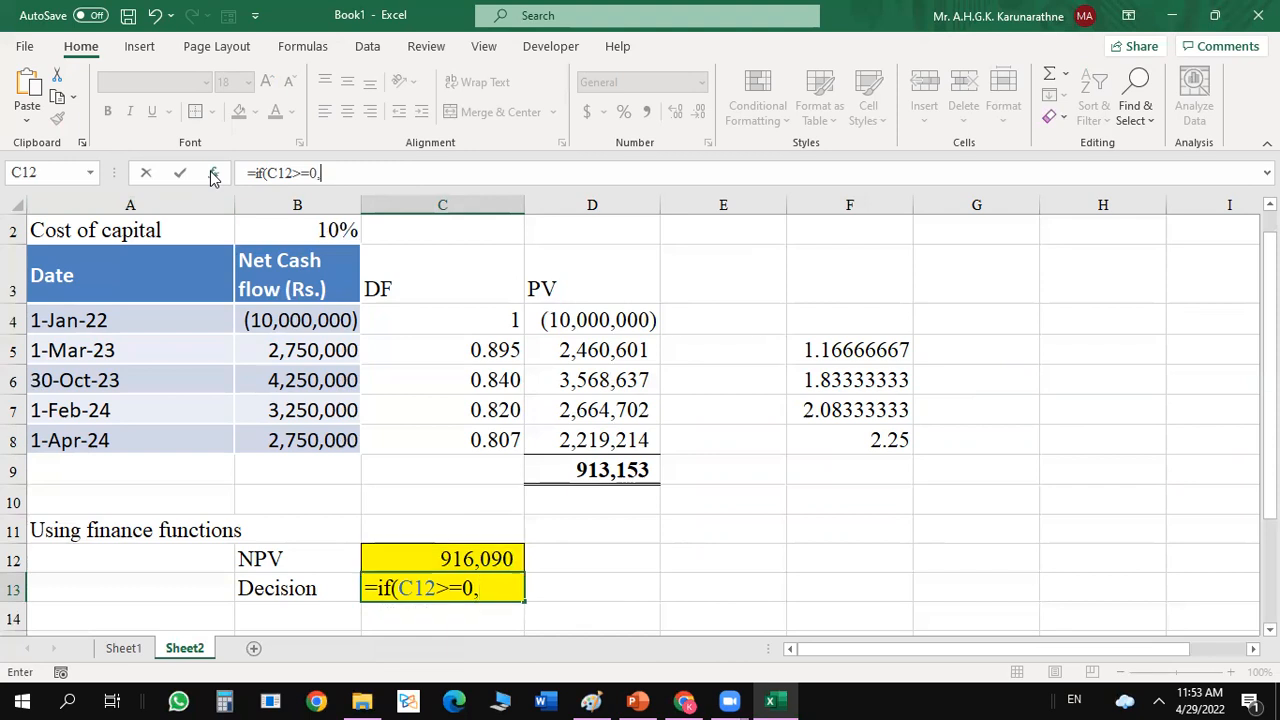
click(895, 366)
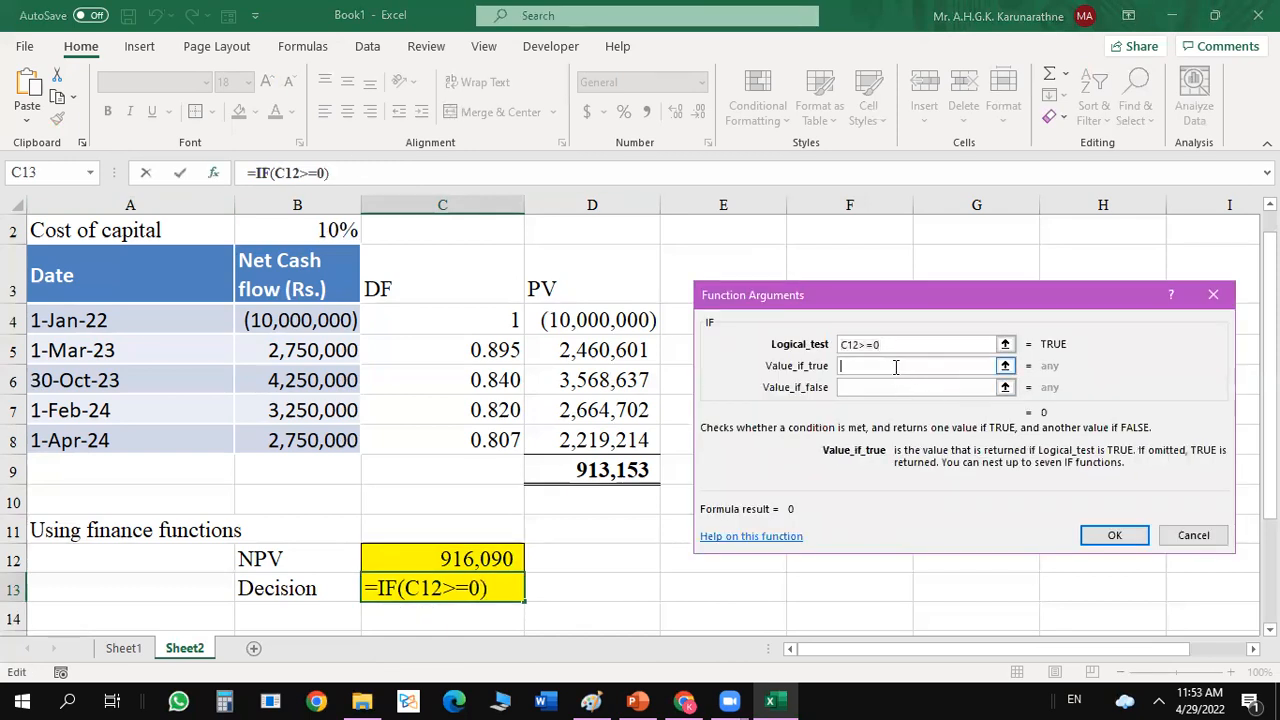
text(Accept)
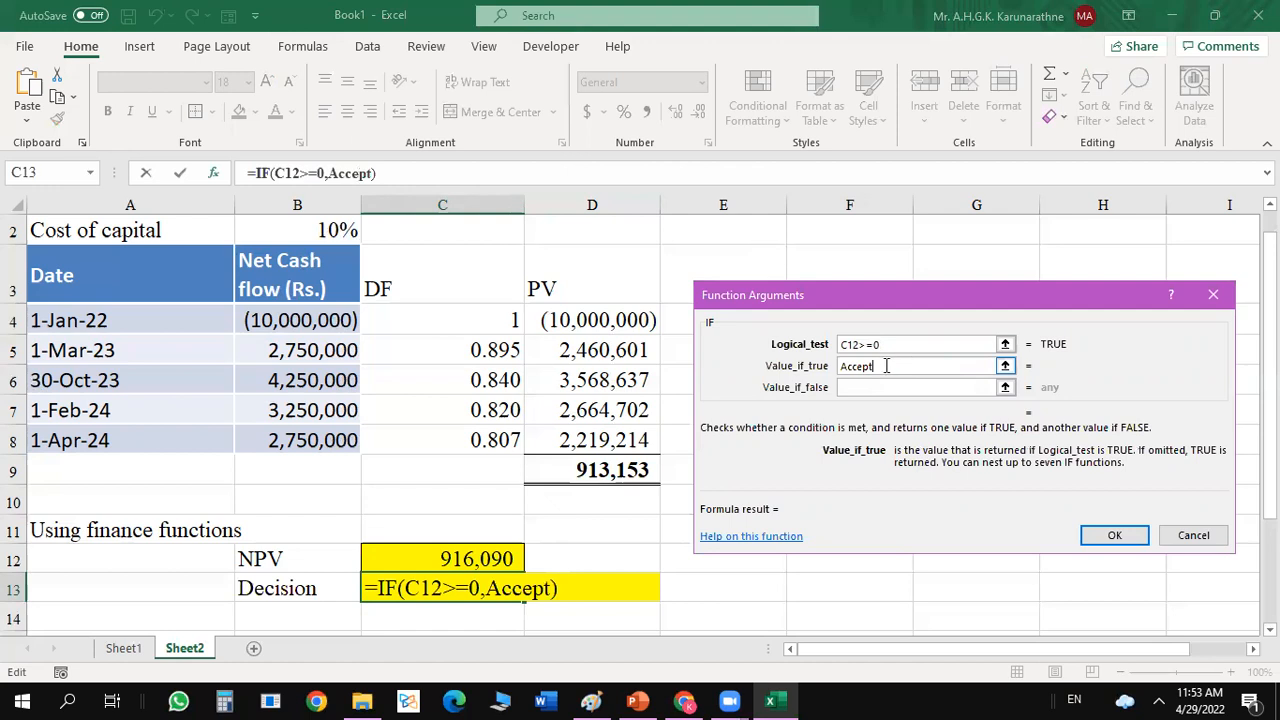
text(")
click(843, 366)
text(")
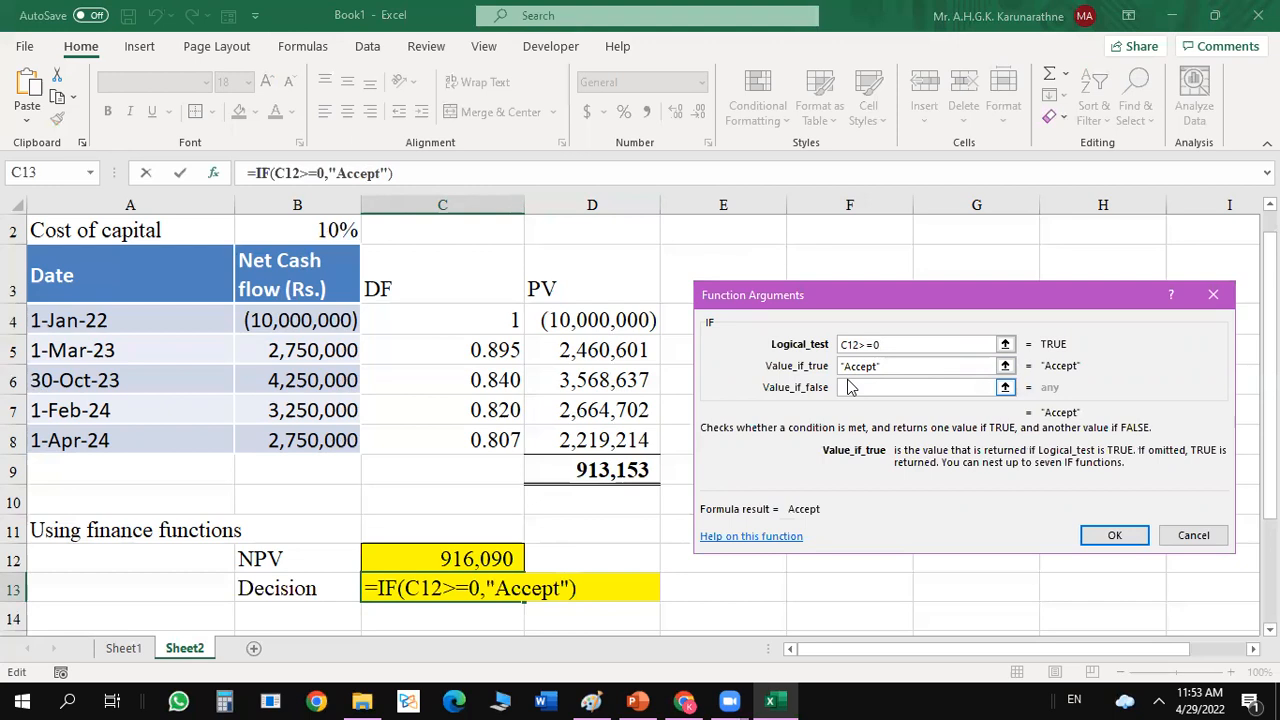
Set the IF formula's value if false to "Reject" and complete the formula in C13.
click(853, 386)
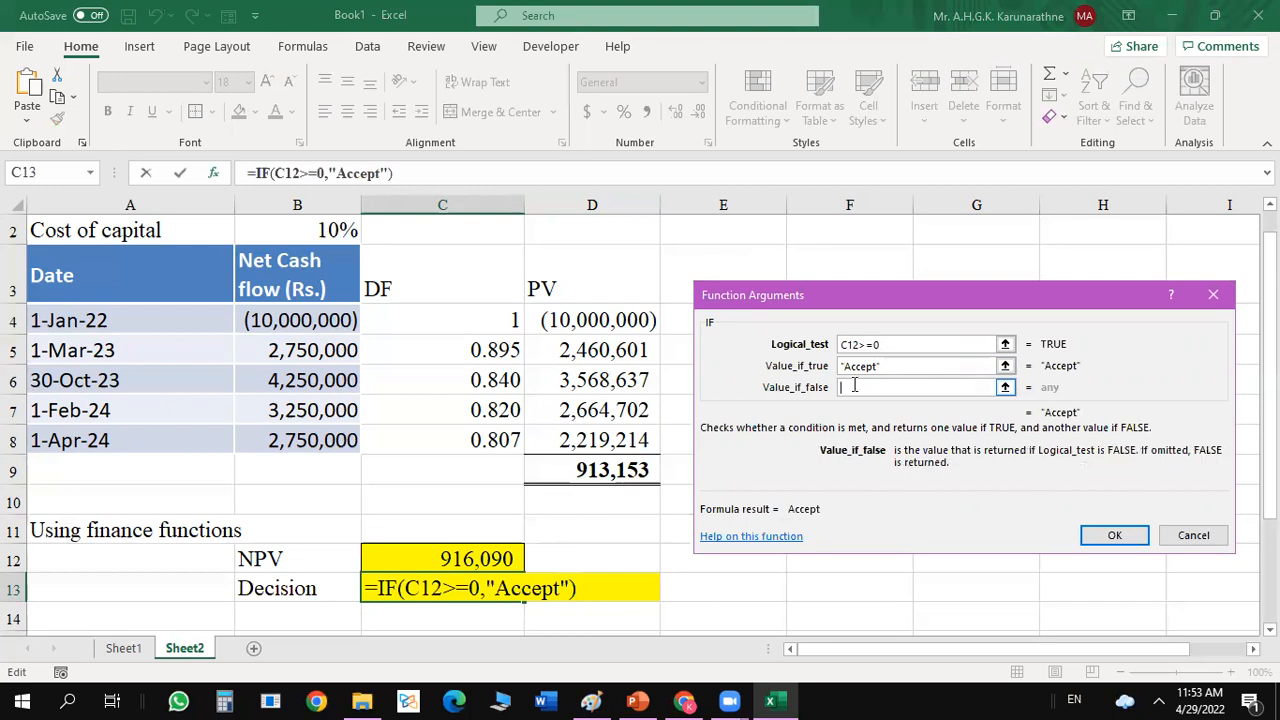
text(Reject)
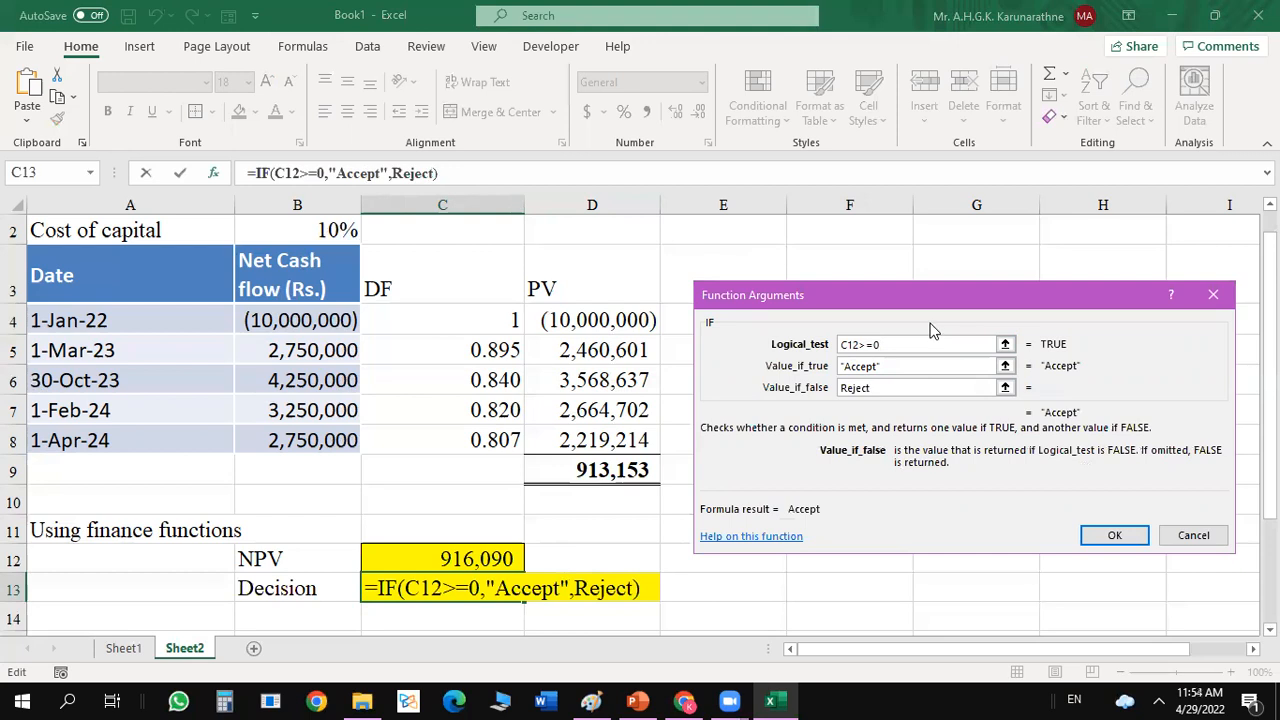
key(Return)
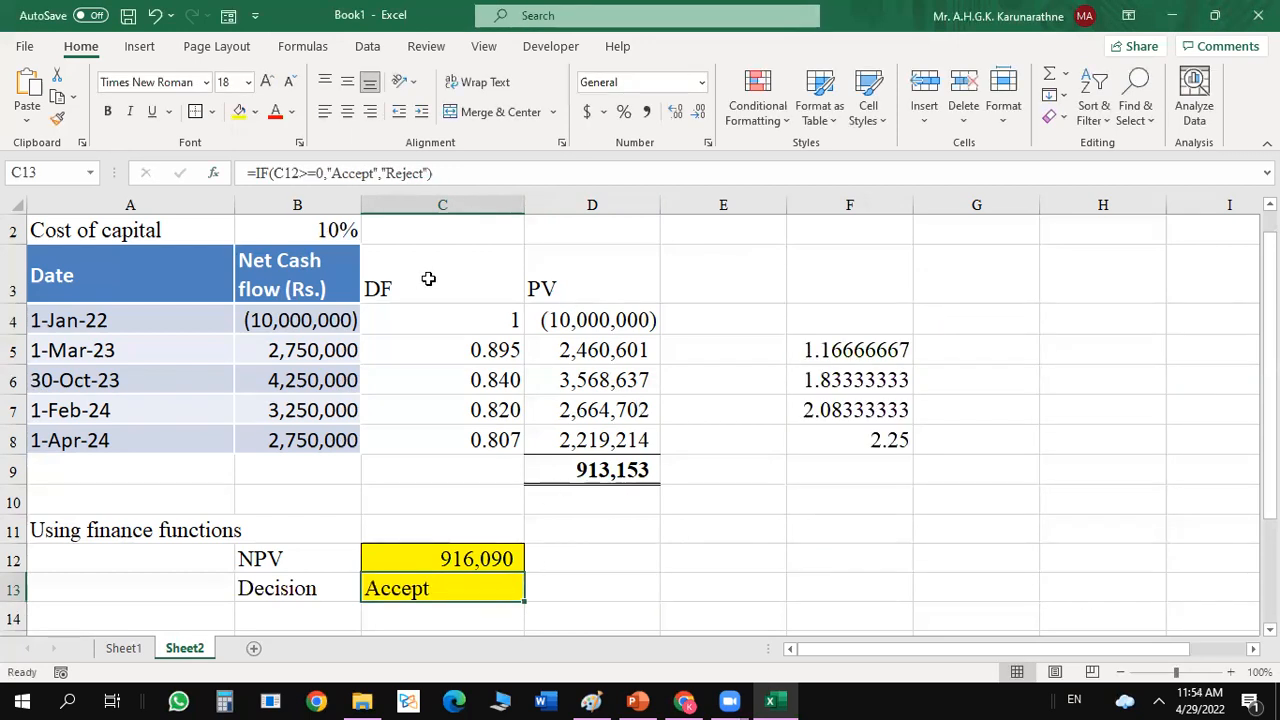
Change the cost of capital in B2 to 20% to test the decision formula.
double_click(339, 230)
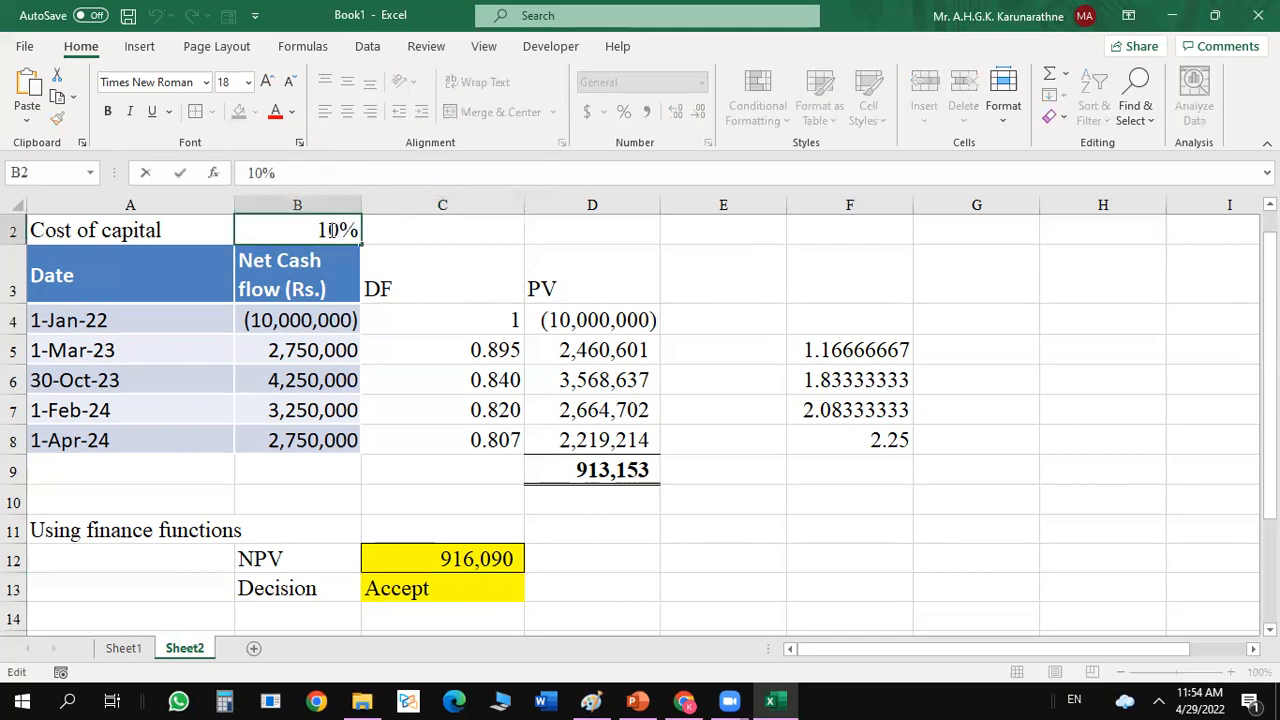
key(BackSpace)
text(2)
key(Return)
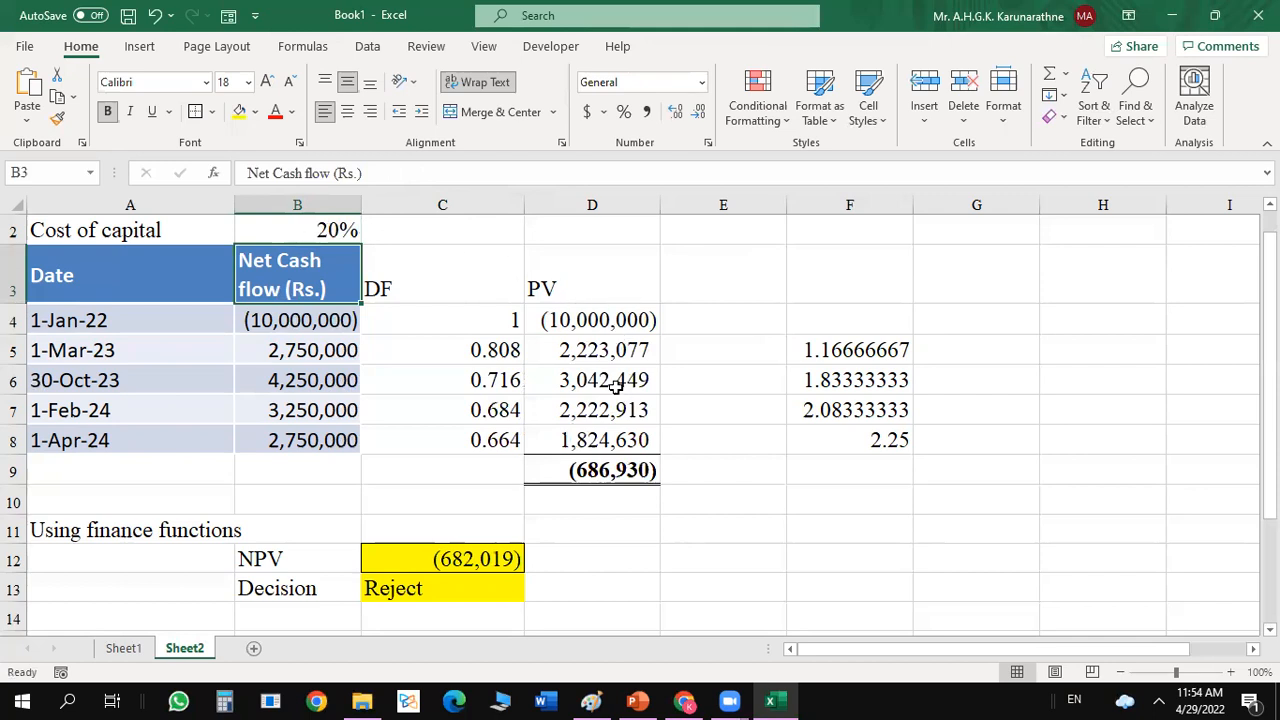
Add a border around the decision result in C13.
click(420, 588)
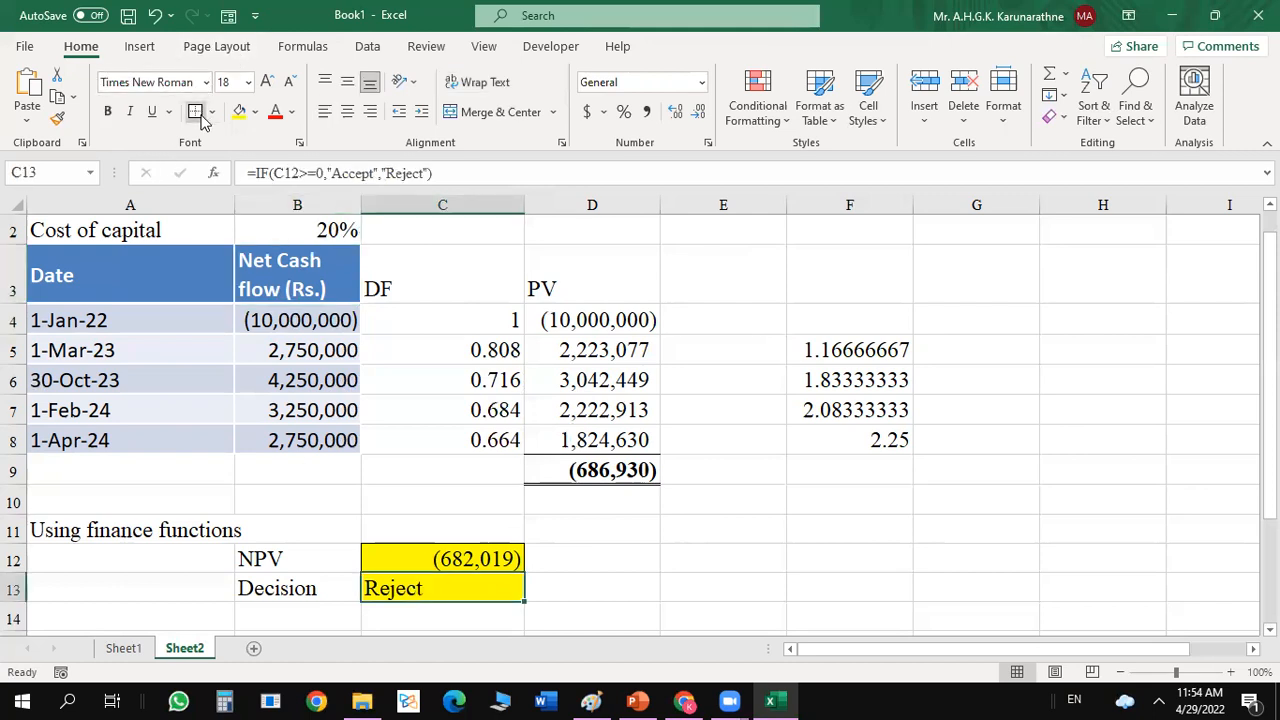
click(806, 252)
click(822, 503)
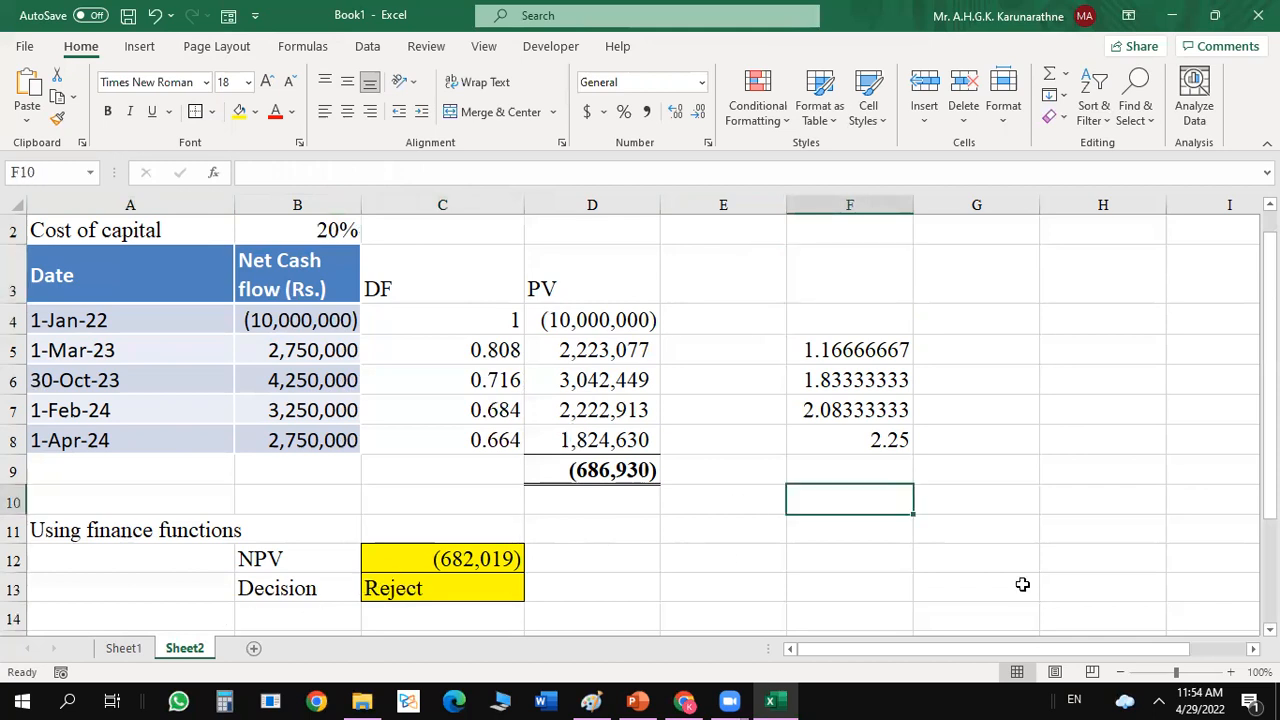
Switch to the PowerPoint presentation and go from the Activity - 2 slide to the Internal Rate of Return (IRR) slide.
scroll(640, 420, down, 4)
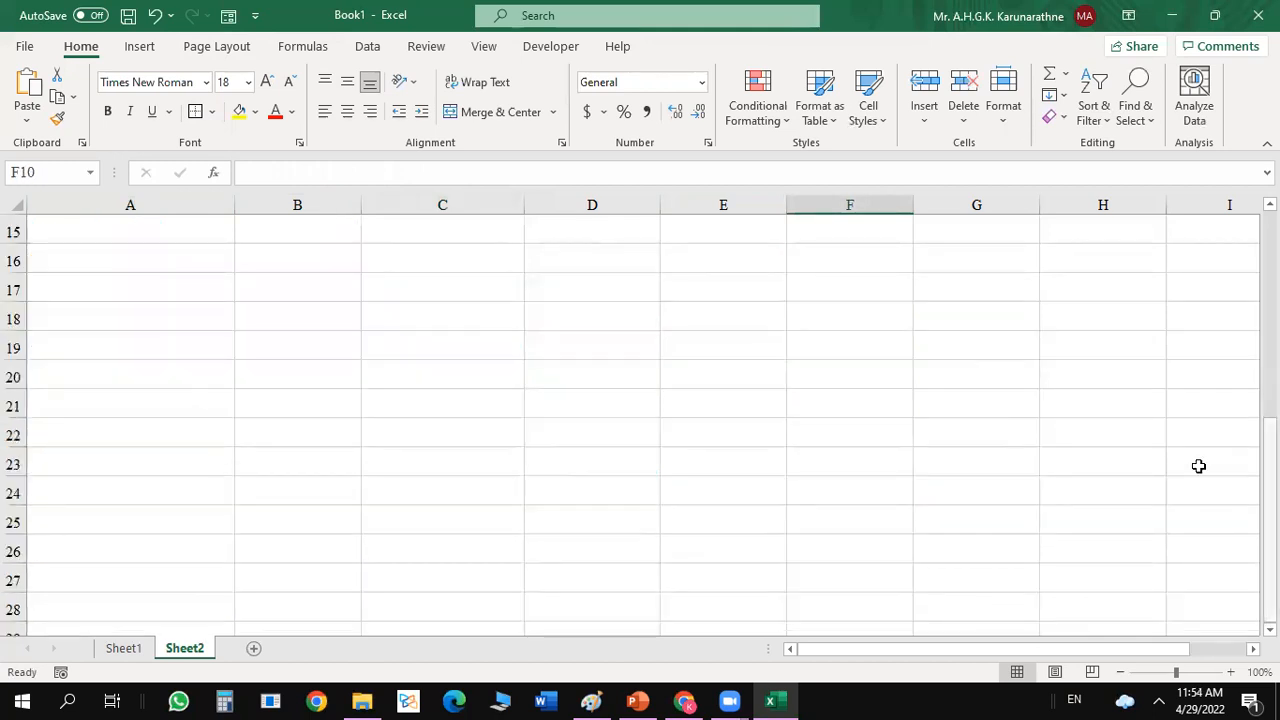
click(638, 700)
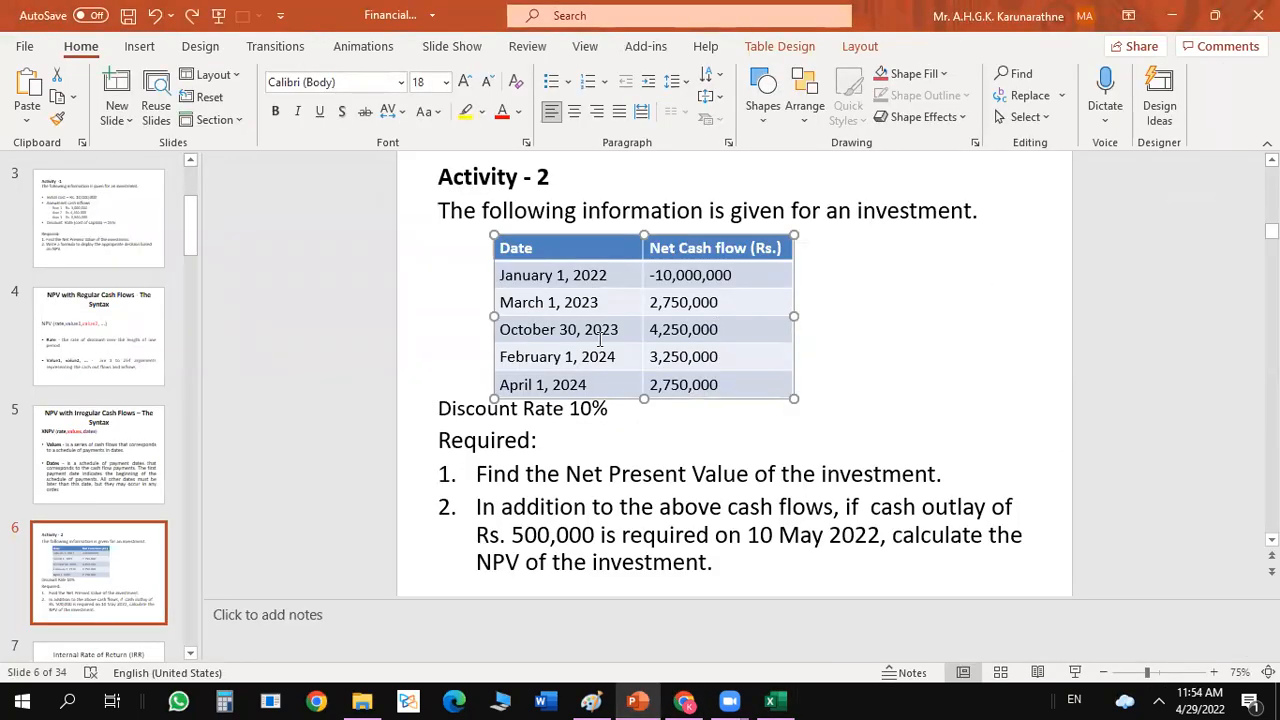
click(113, 601)
key(Down)
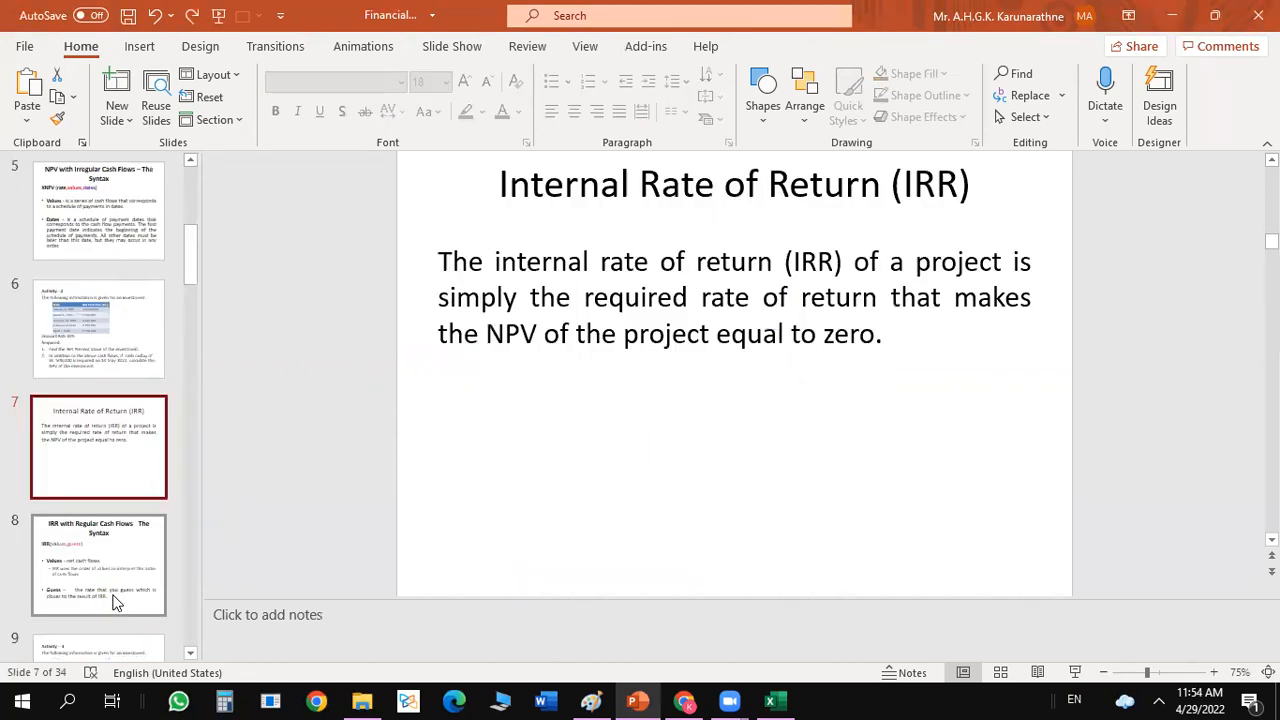
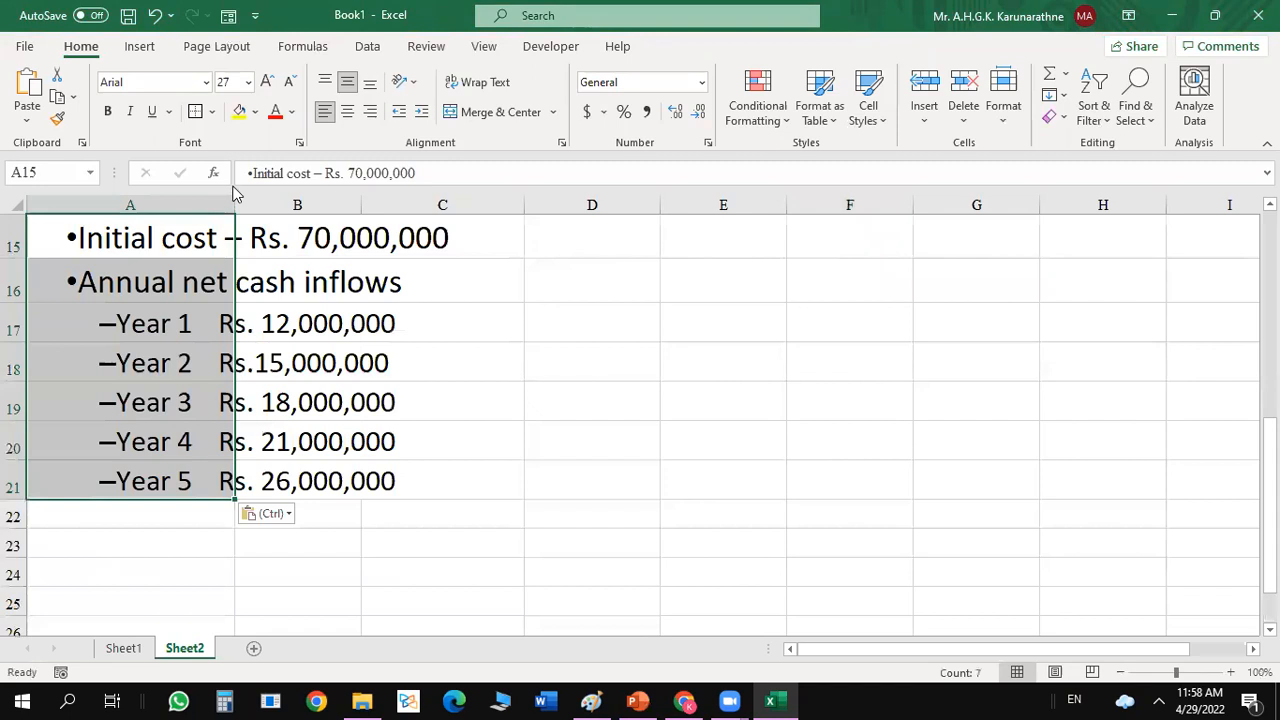
Widen column A slightly and enter the headers Year, NCF, DF and PV in D16 to G16.
drag(235, 205, 264, 217)
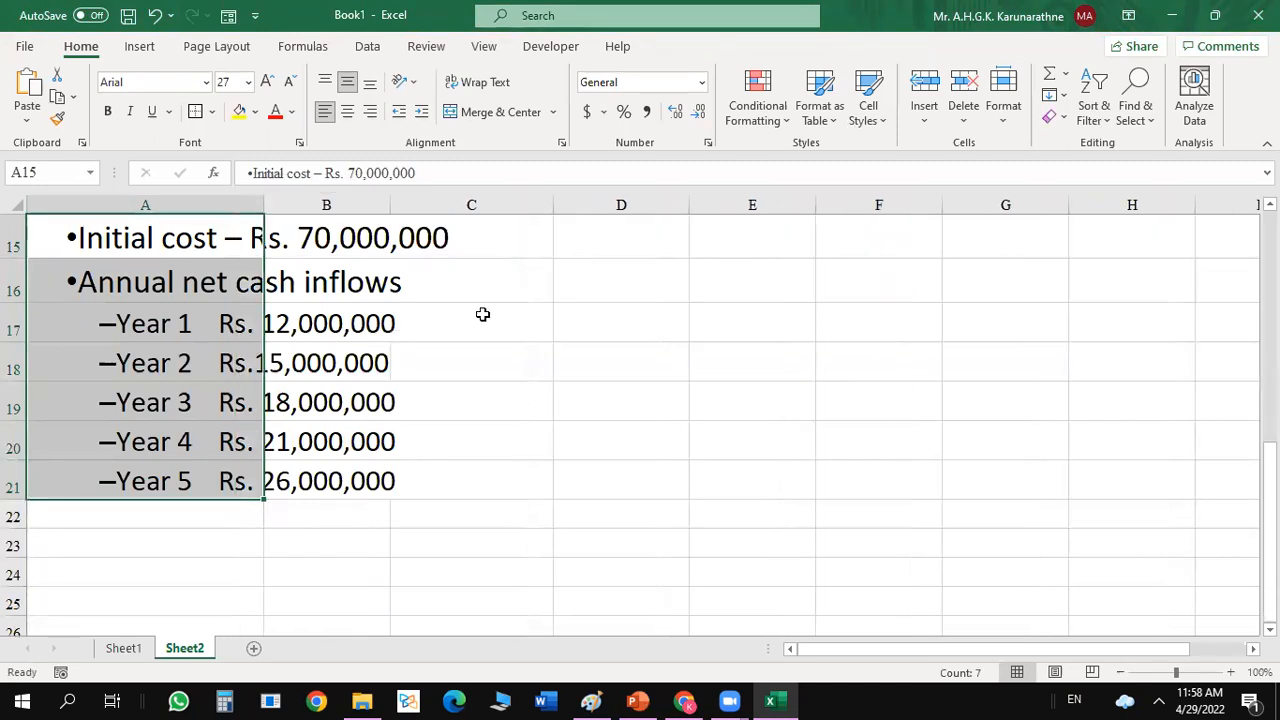
click(554, 354)
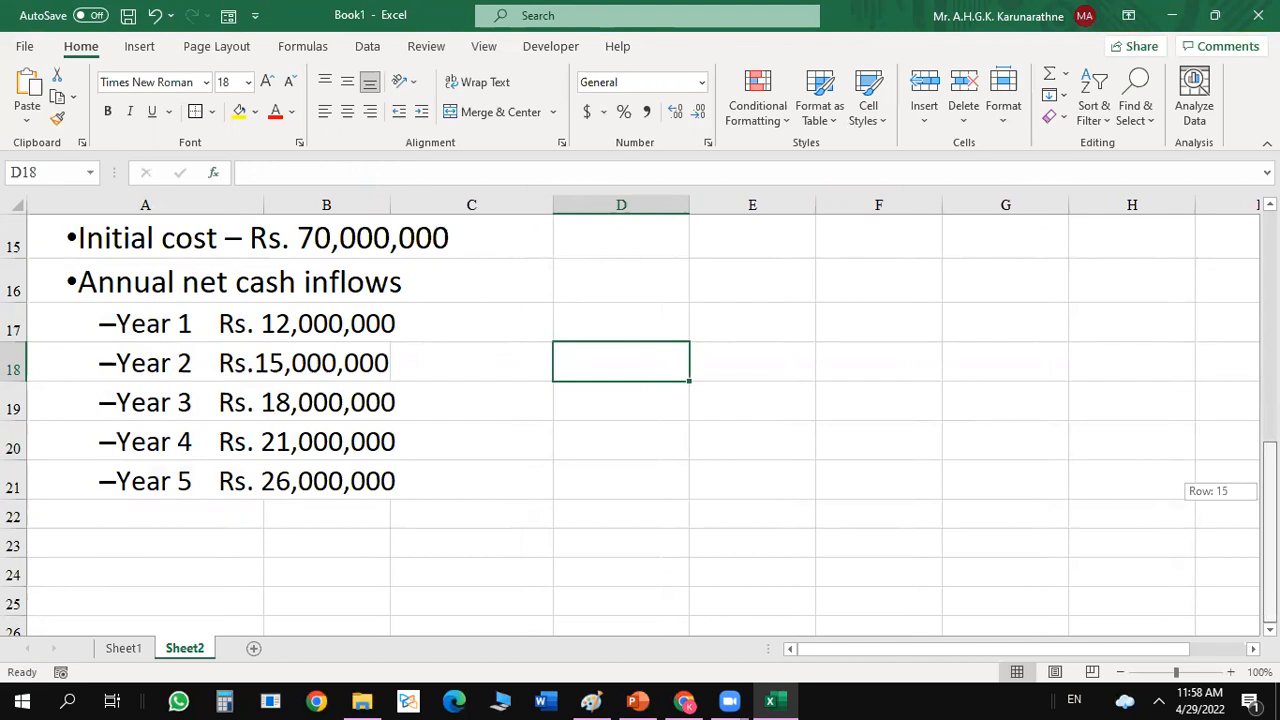
click(644, 266)
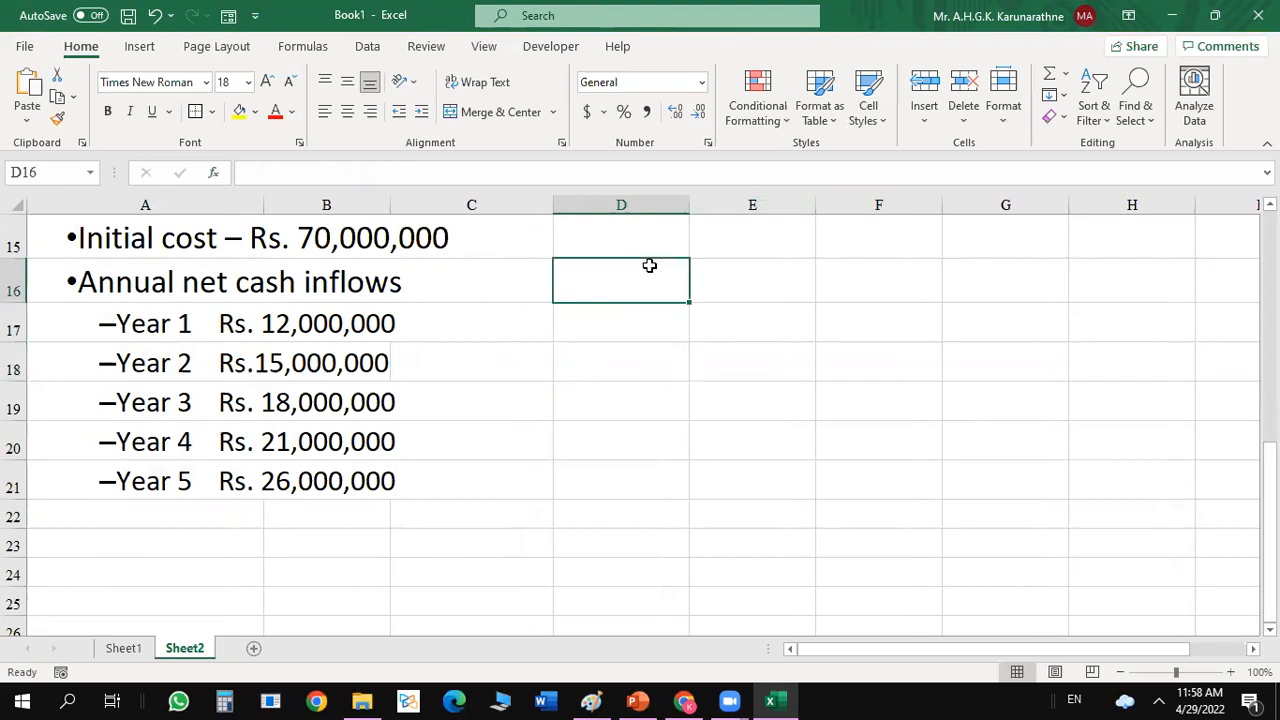
text(Year)
key(Tab)
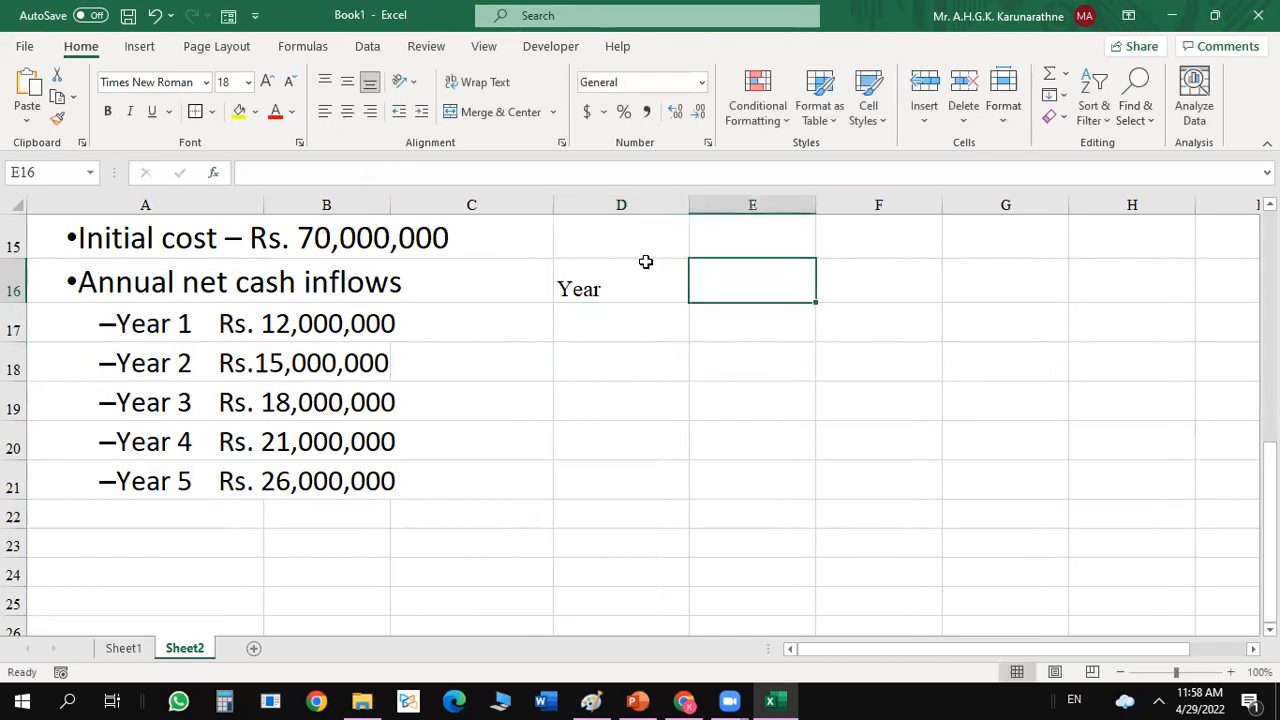
text(NCF)
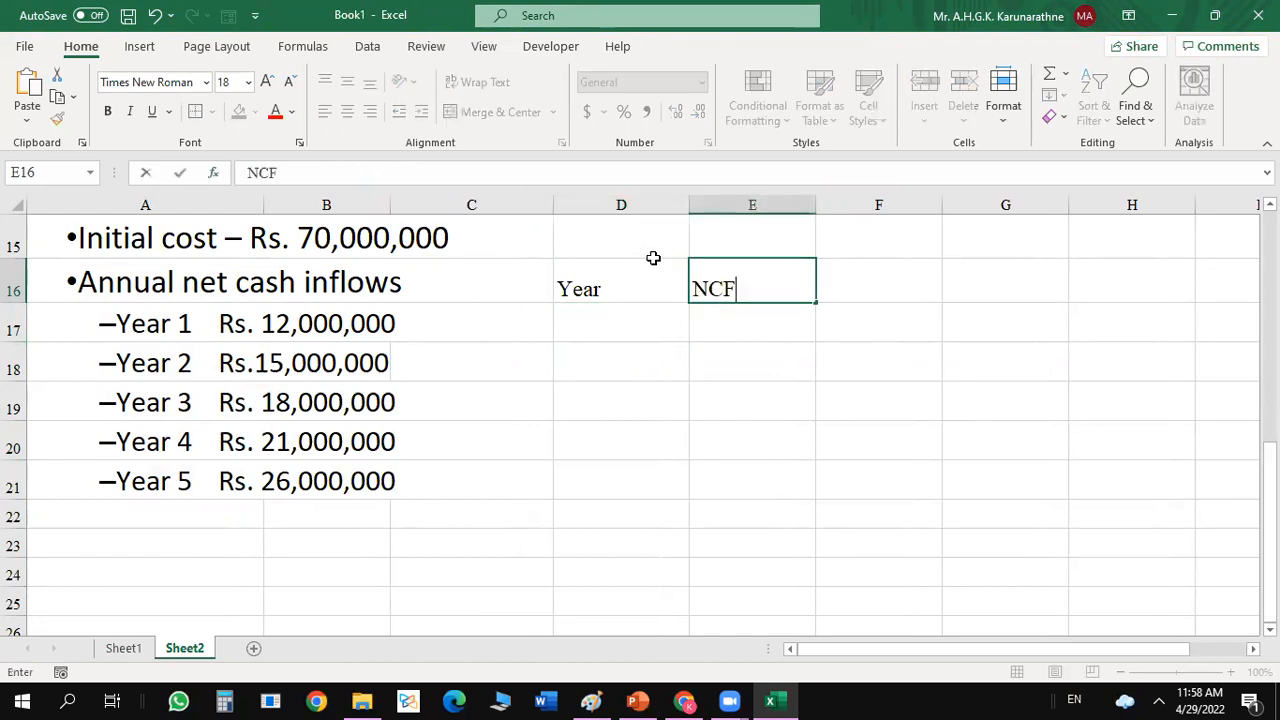
key(Tab)
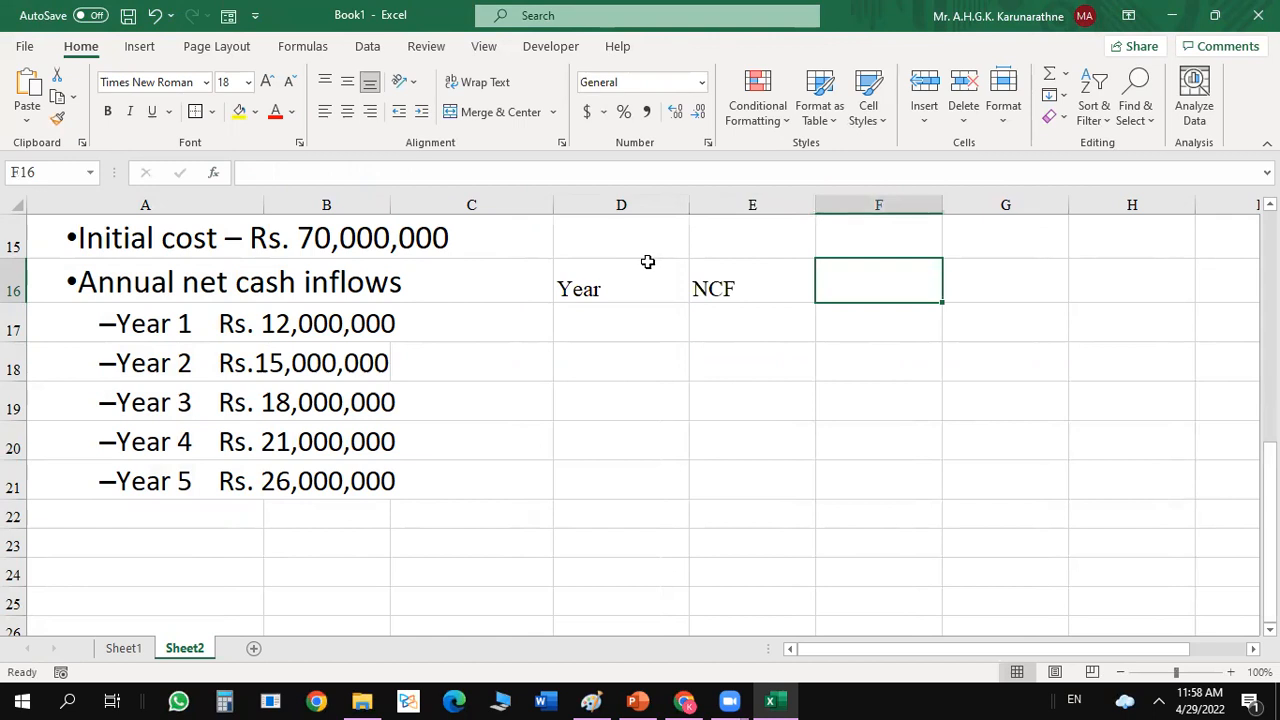
text(DF)
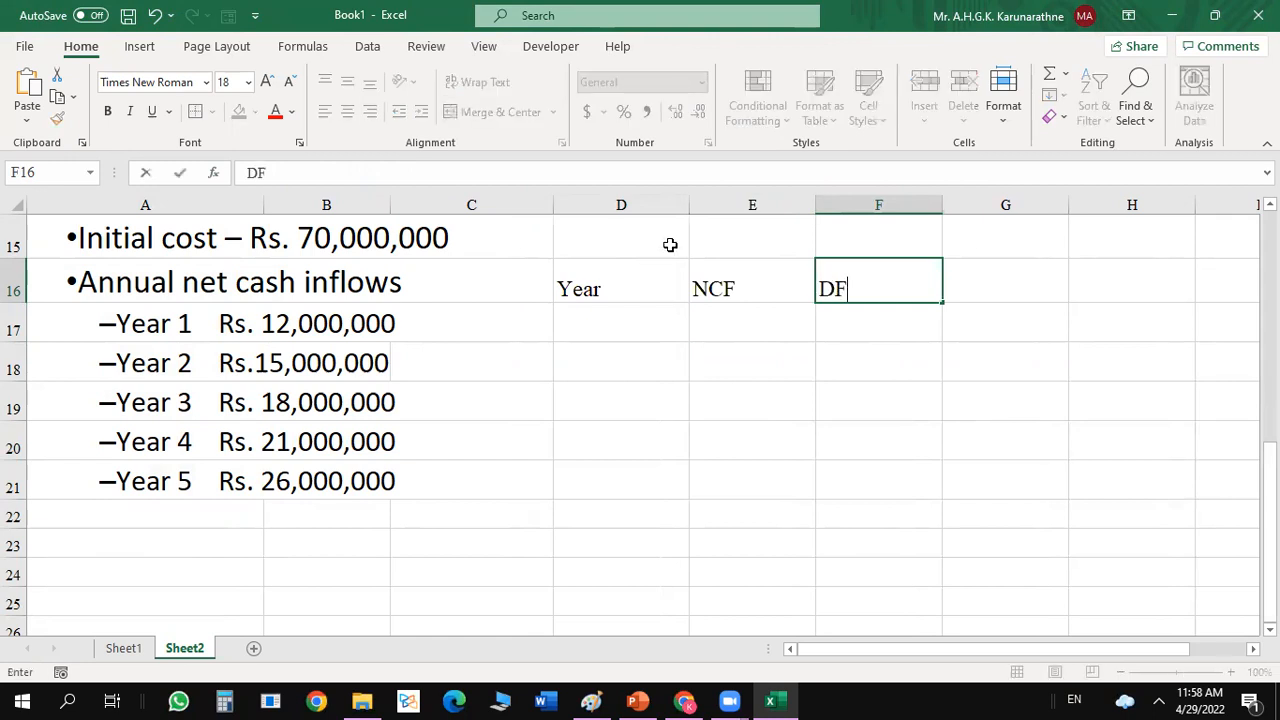
key(Tab)
text(PV)
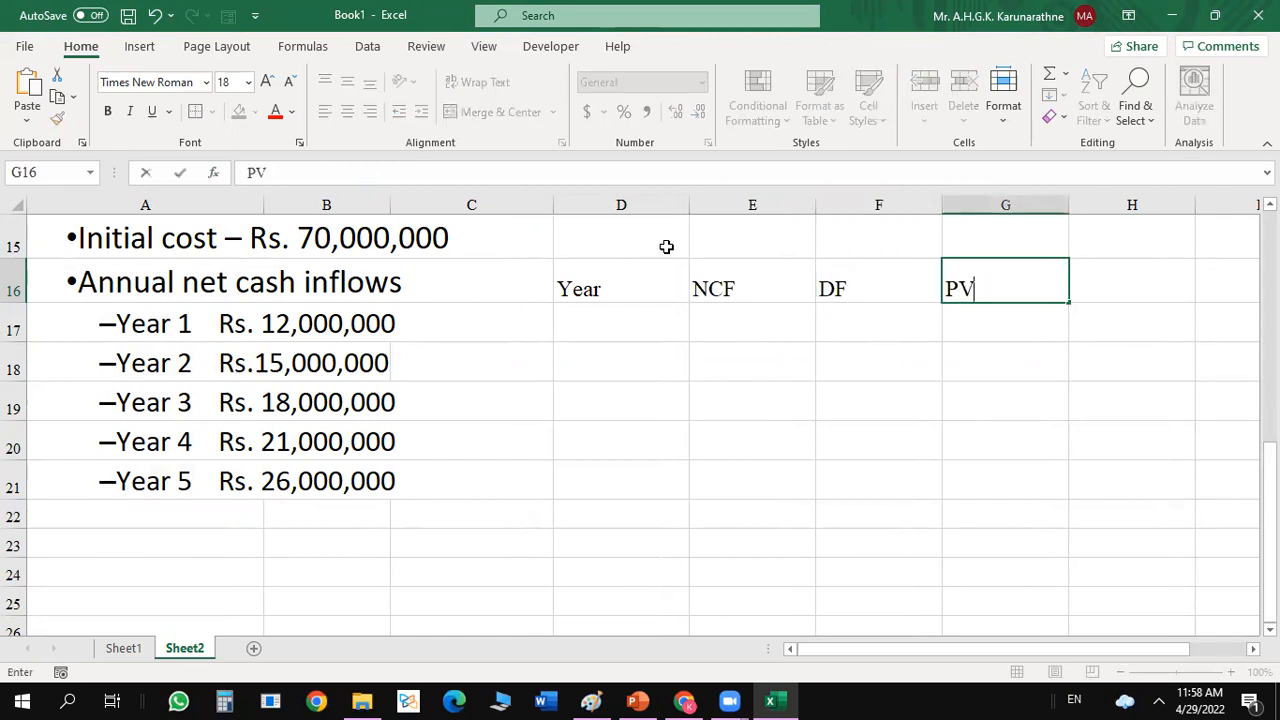
key(Return)
Enter the years 0 to 5 down D17 to D22 under the Year header.
click(610, 318)
text(0)
key(Return)
text(1)
key(Return)
text(2)
key(Return)
text(3)
key(Return)
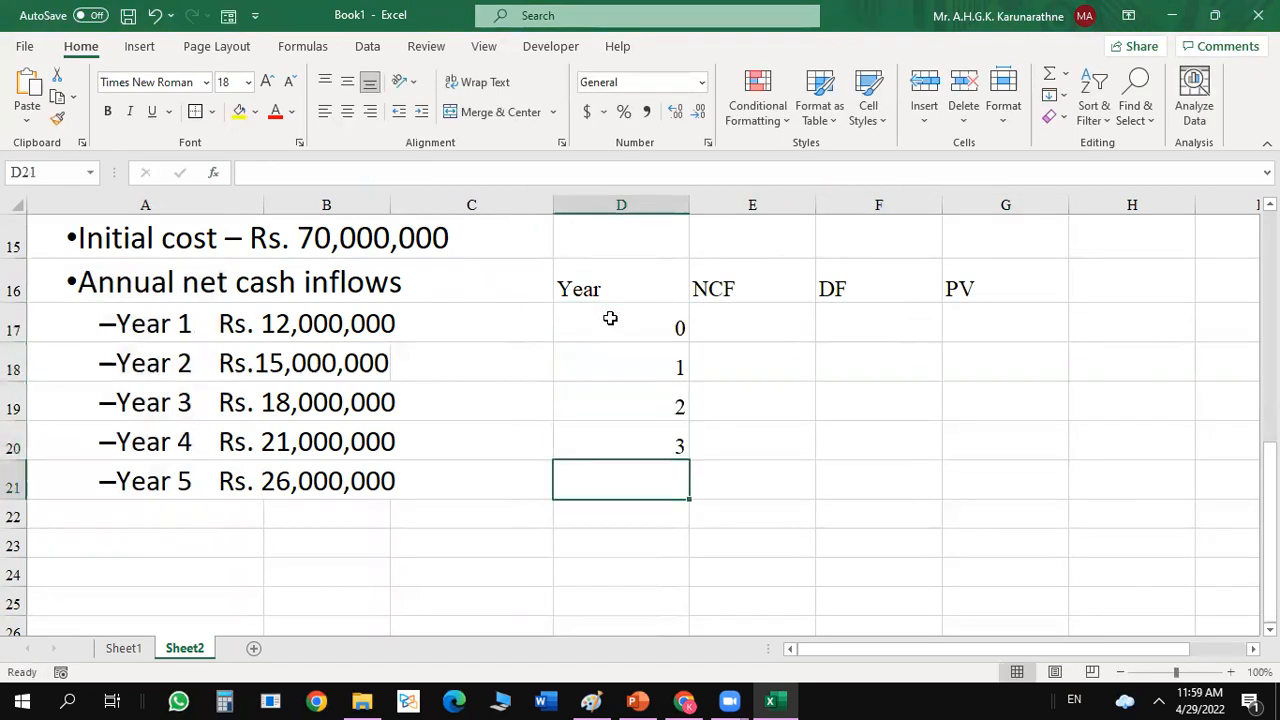
text(4)
key(Return)
text(5)
key(Return)
Enter =700000000 as the year 0 NCF in E17 and format it with thousands separators and no decimals.
click(741, 334)
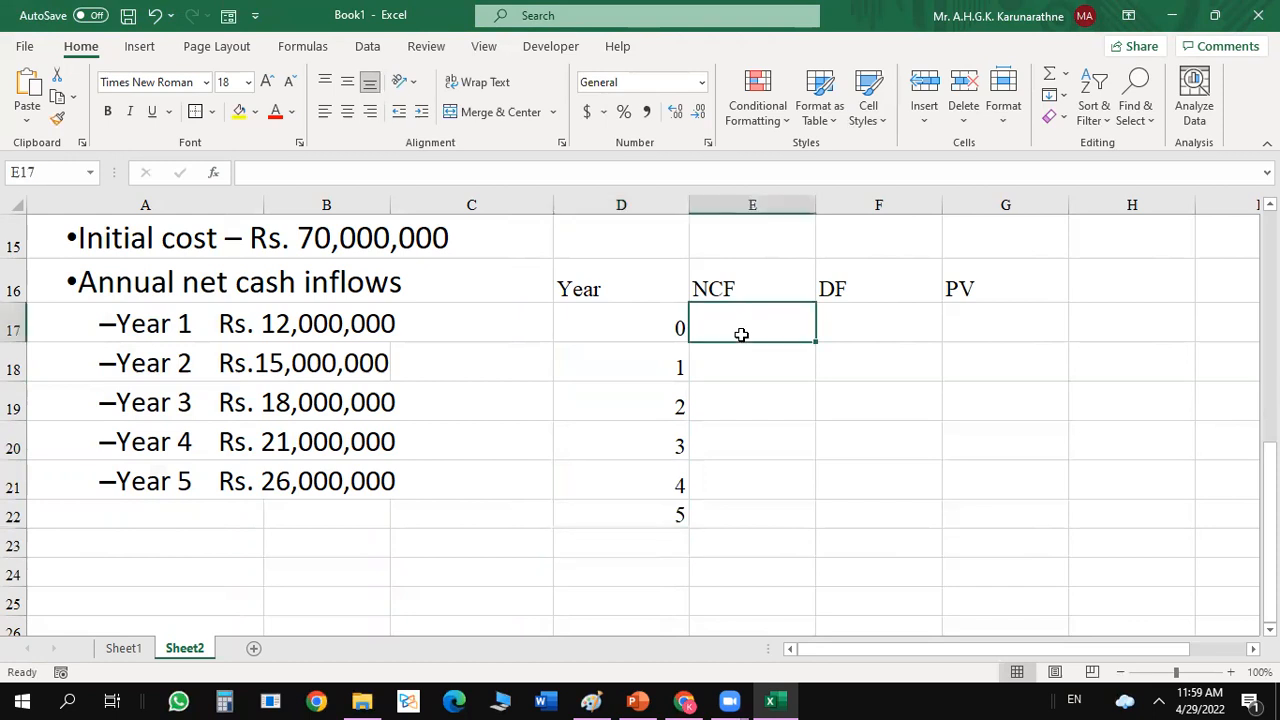
text(=70)
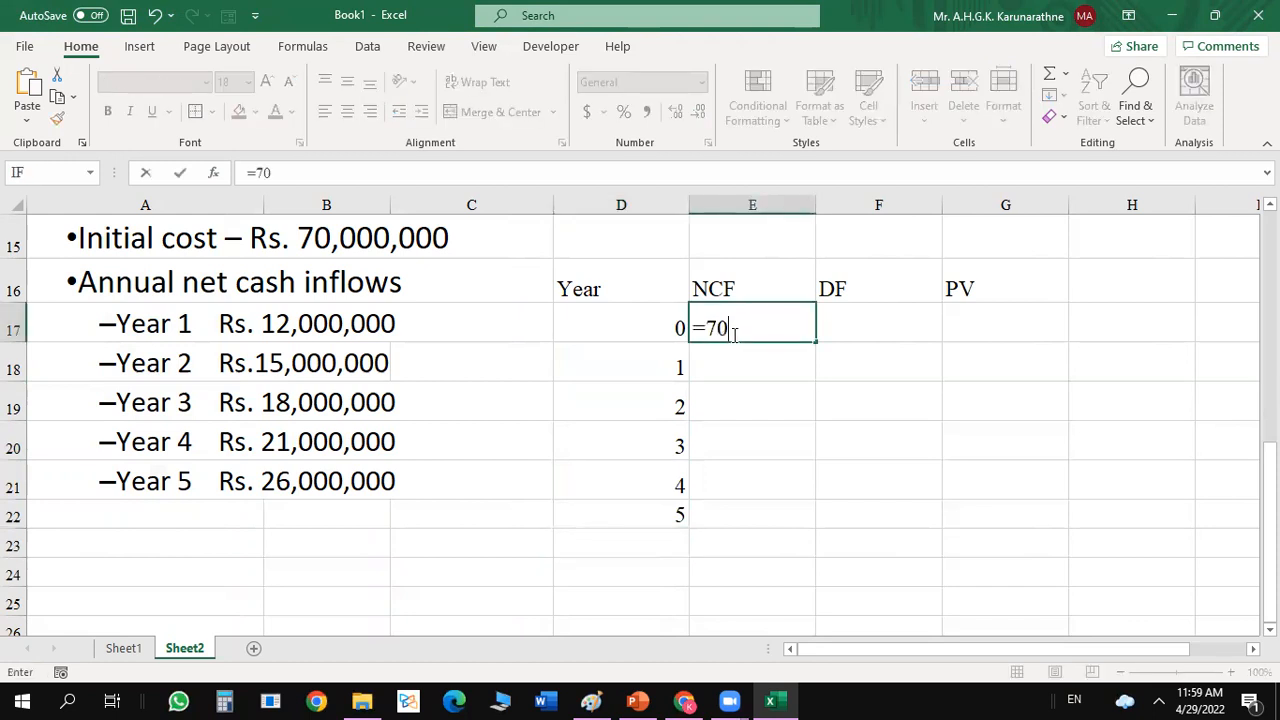
text(0000000)
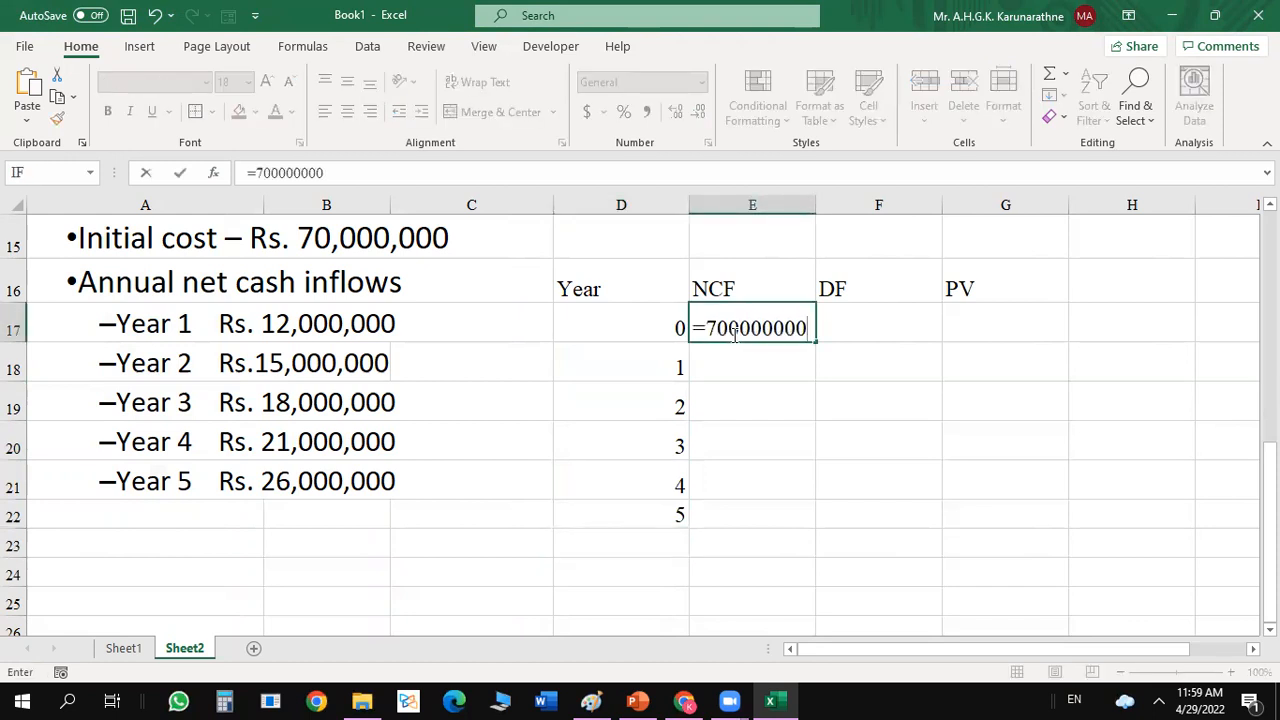
key(Return)
click(770, 336)
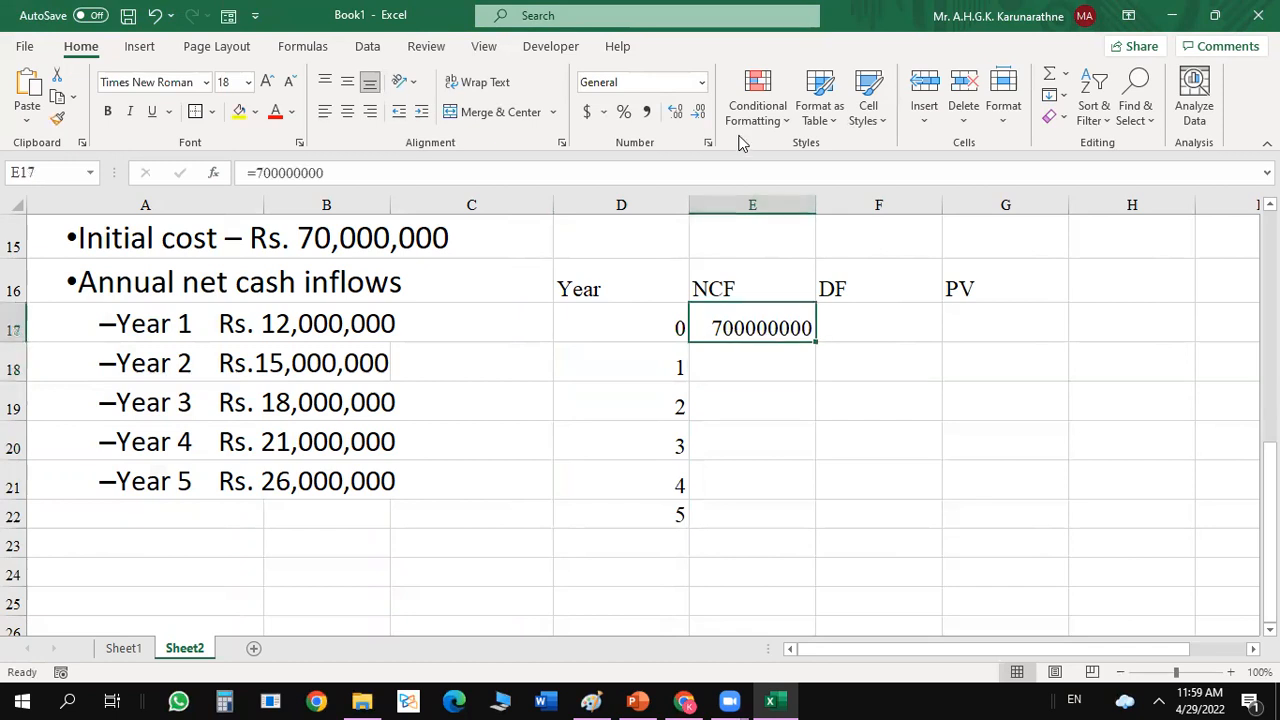
click(646, 112)
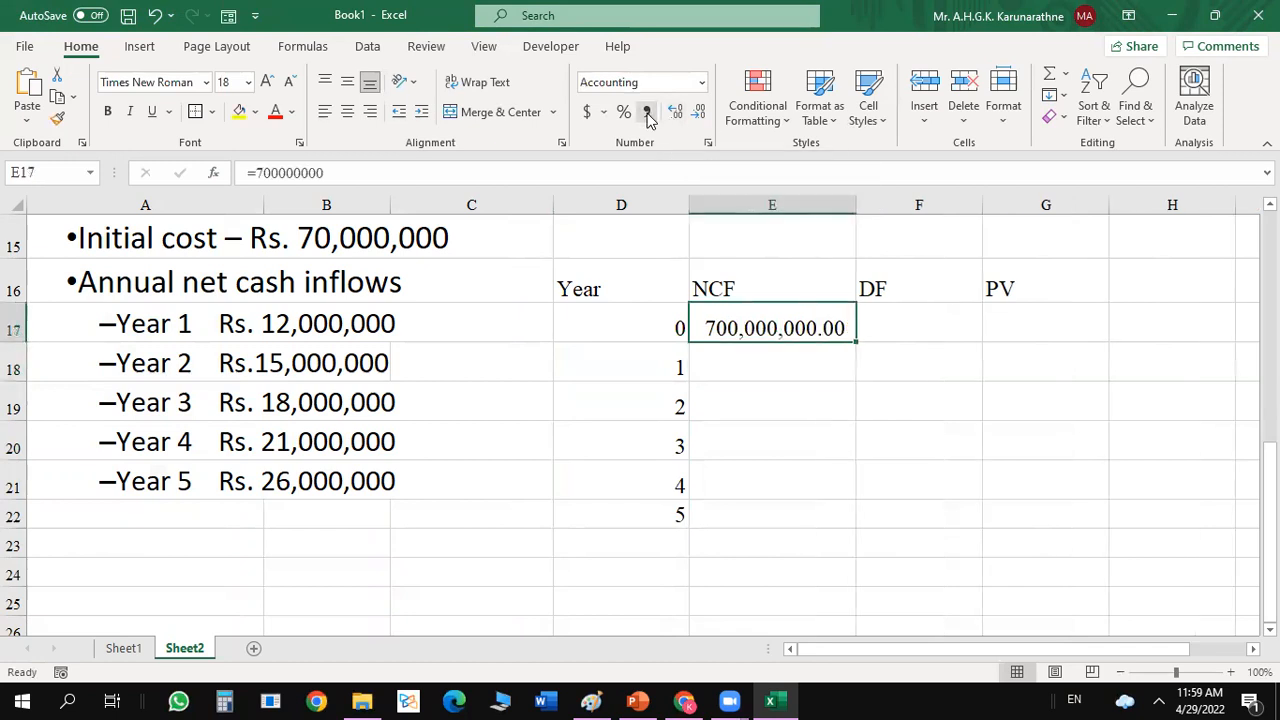
click(700, 112)
click(700, 112)
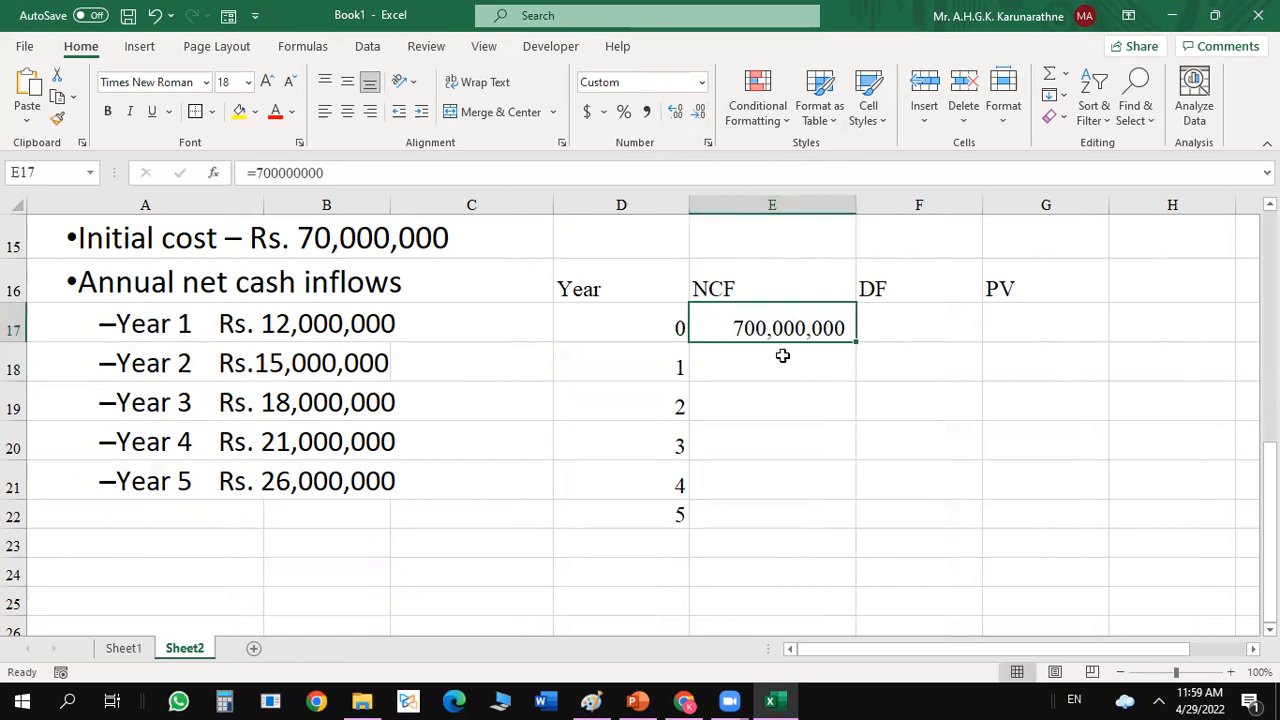
Correct the year 0 NCF in E17 to the negative value -70000000, without the equals sign.
double_click(752, 328)
key(BackSpace)
key(Return)
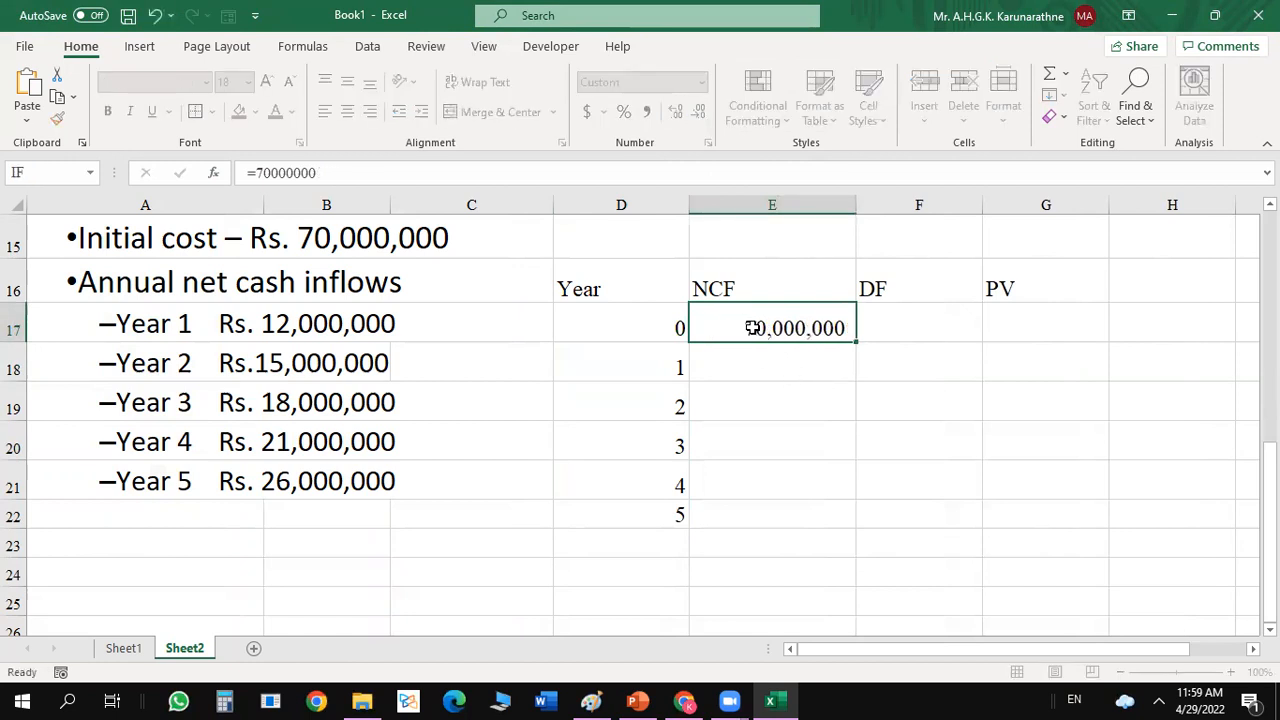
double_click(745, 328)
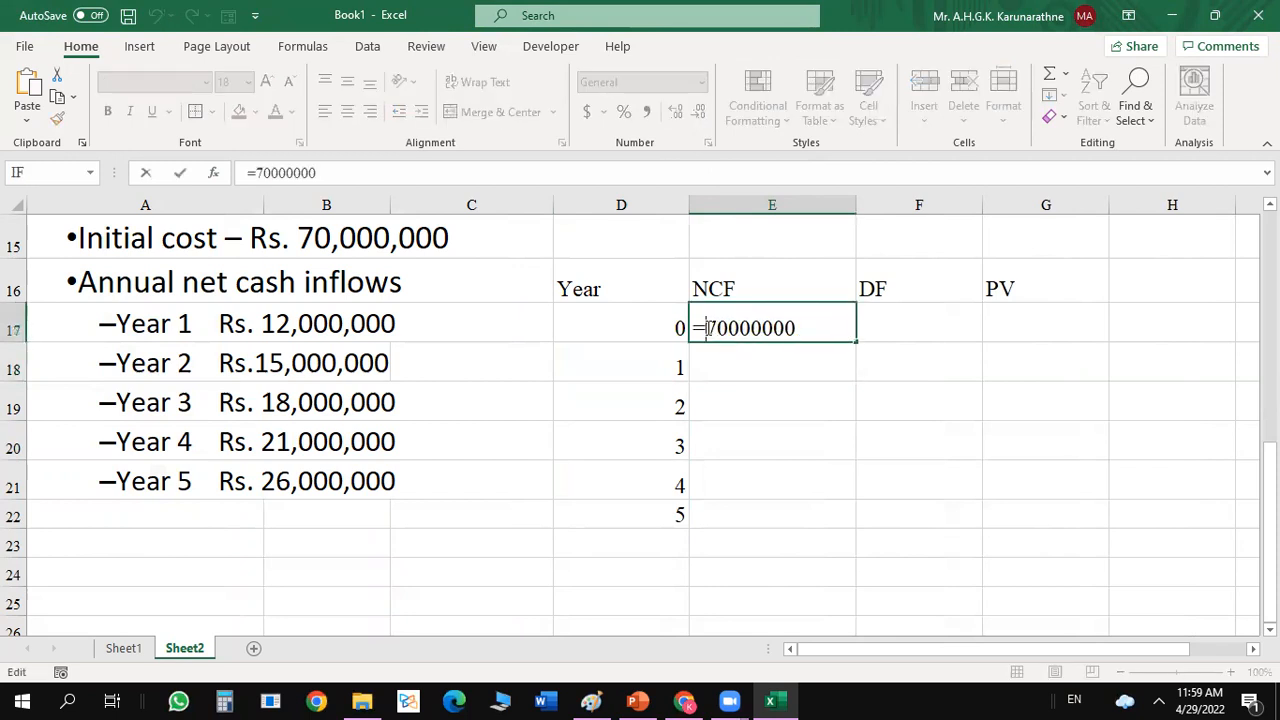
key(BackSpace)
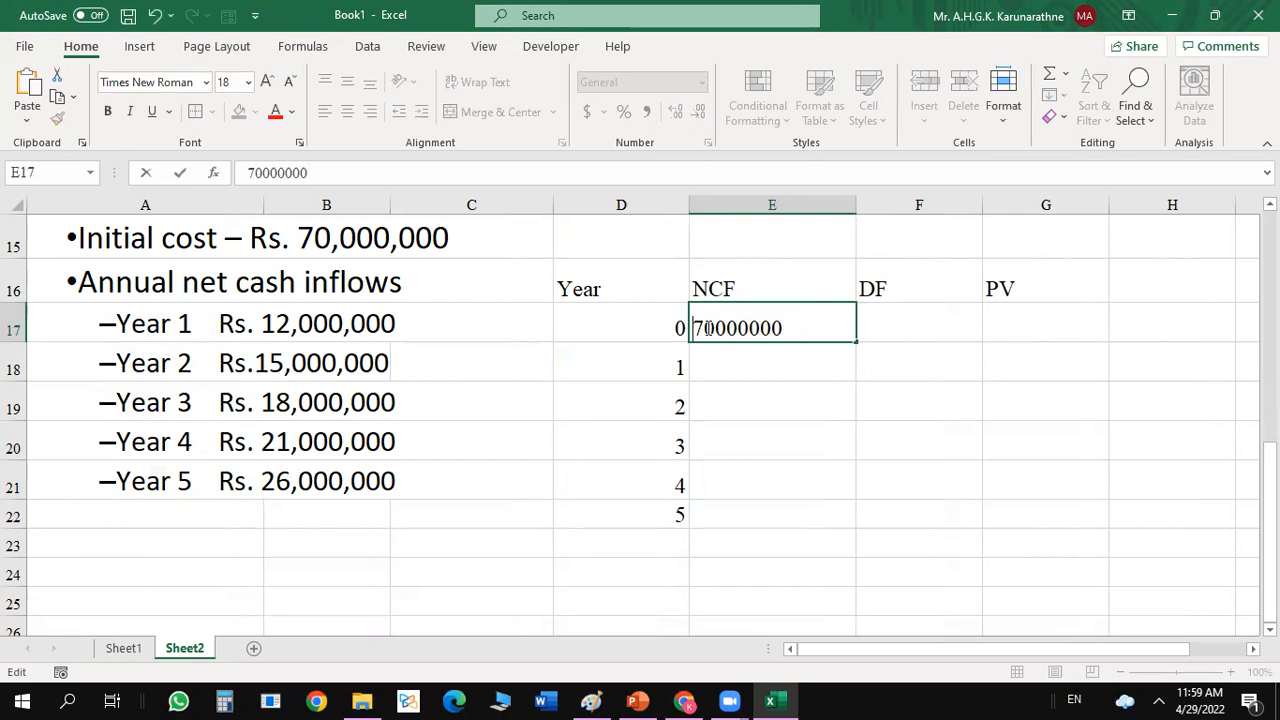
text(-)
key(Return)
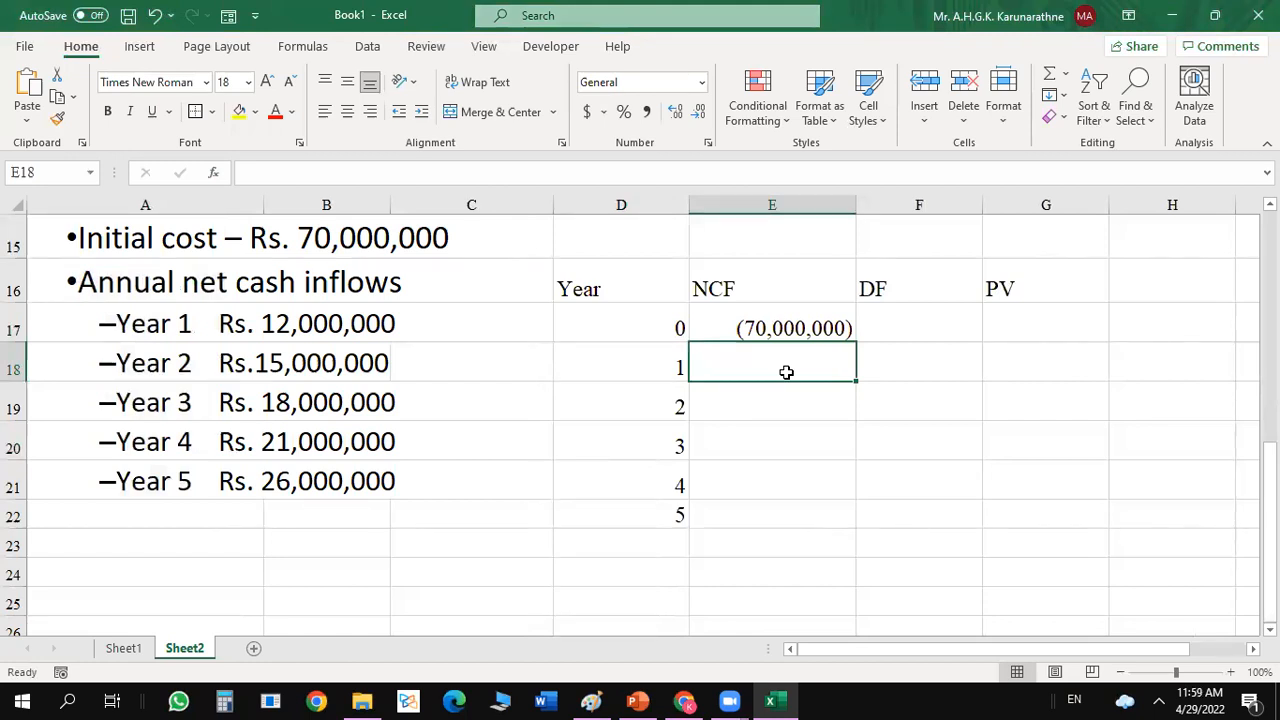
Enter 12000000 in E18 and format E18:E22 as Number with 0 decimals, 1000 separator and negatives as (1234).
text(12000000)
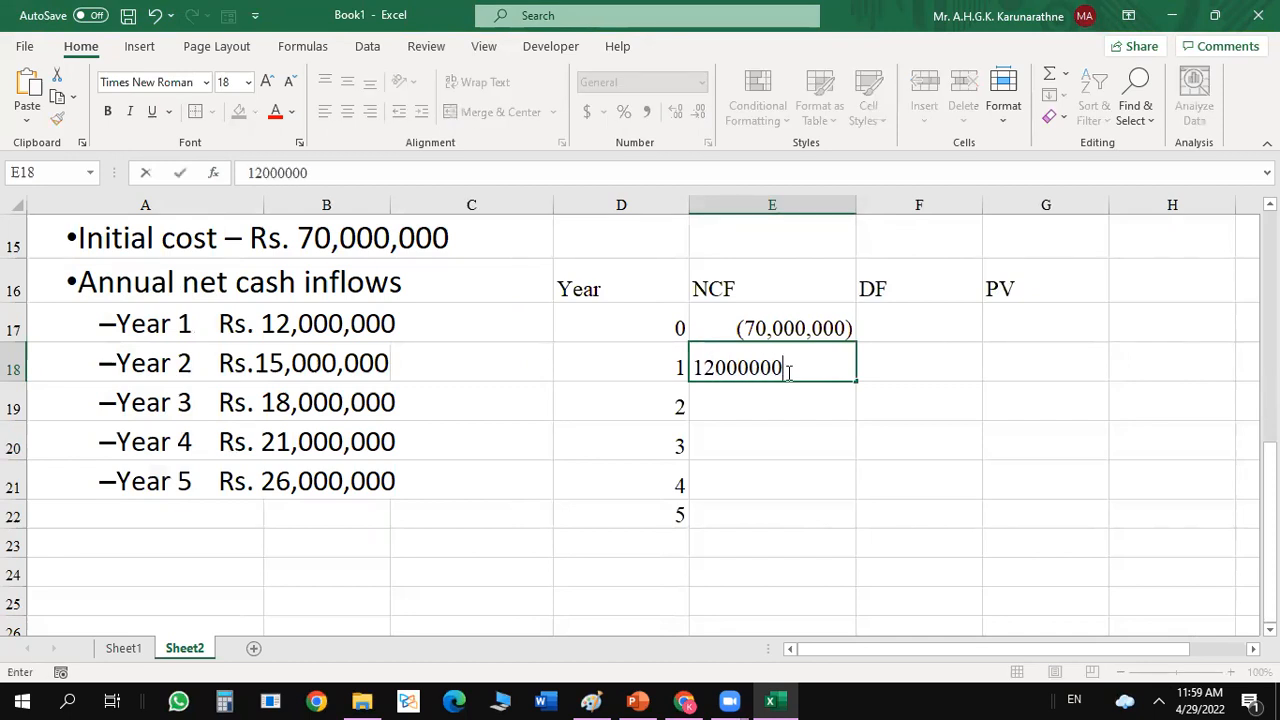
key(Return)
drag(764, 354, 758, 502)
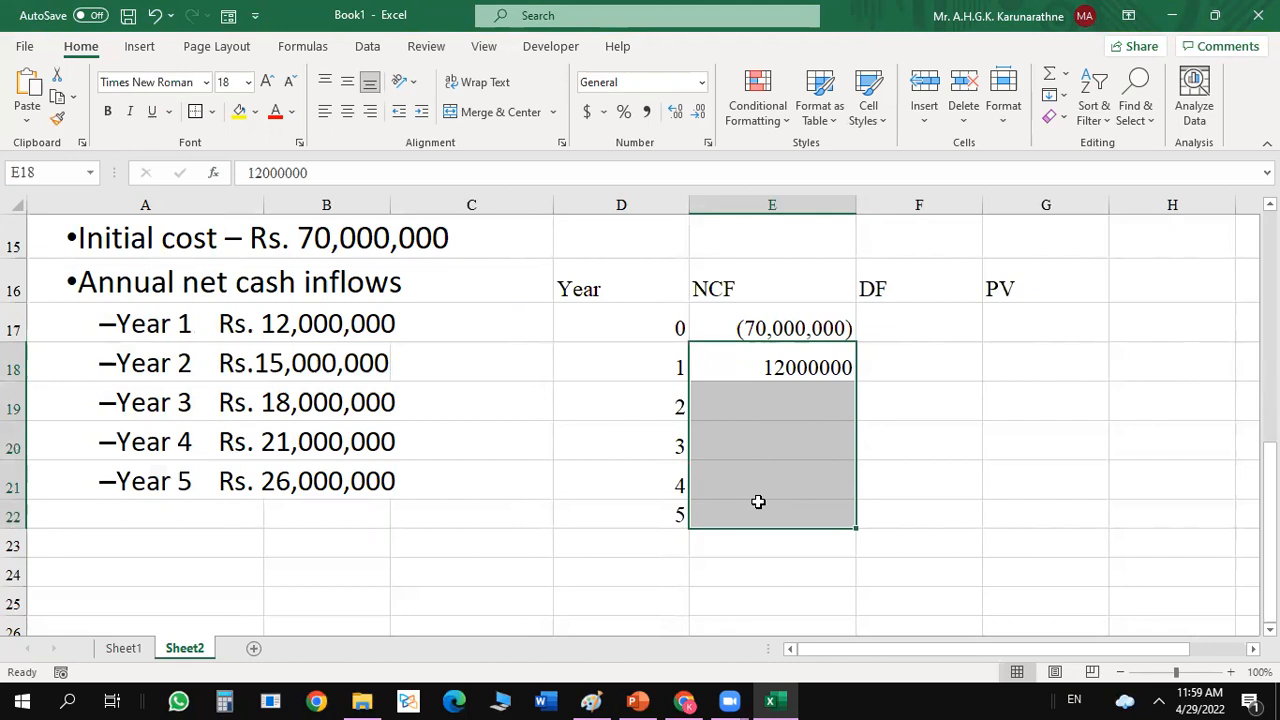
key(ctrl+1)
click(757, 290)
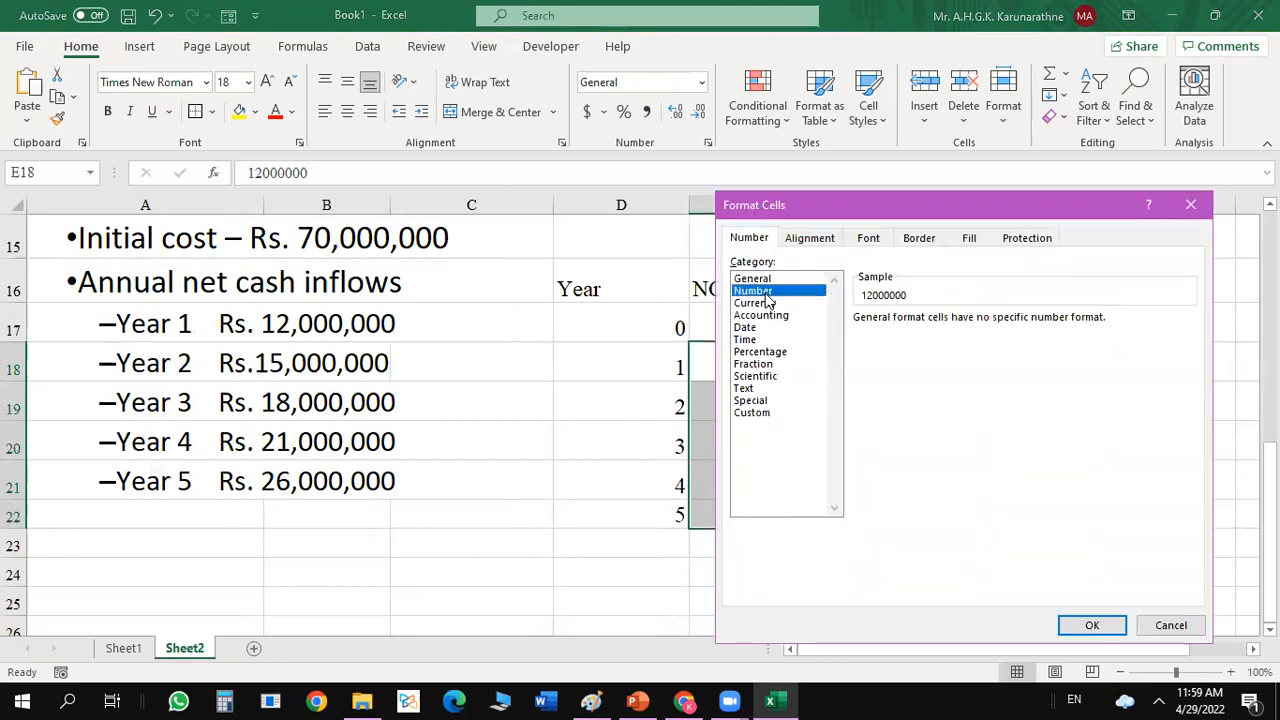
double_click(980, 324)
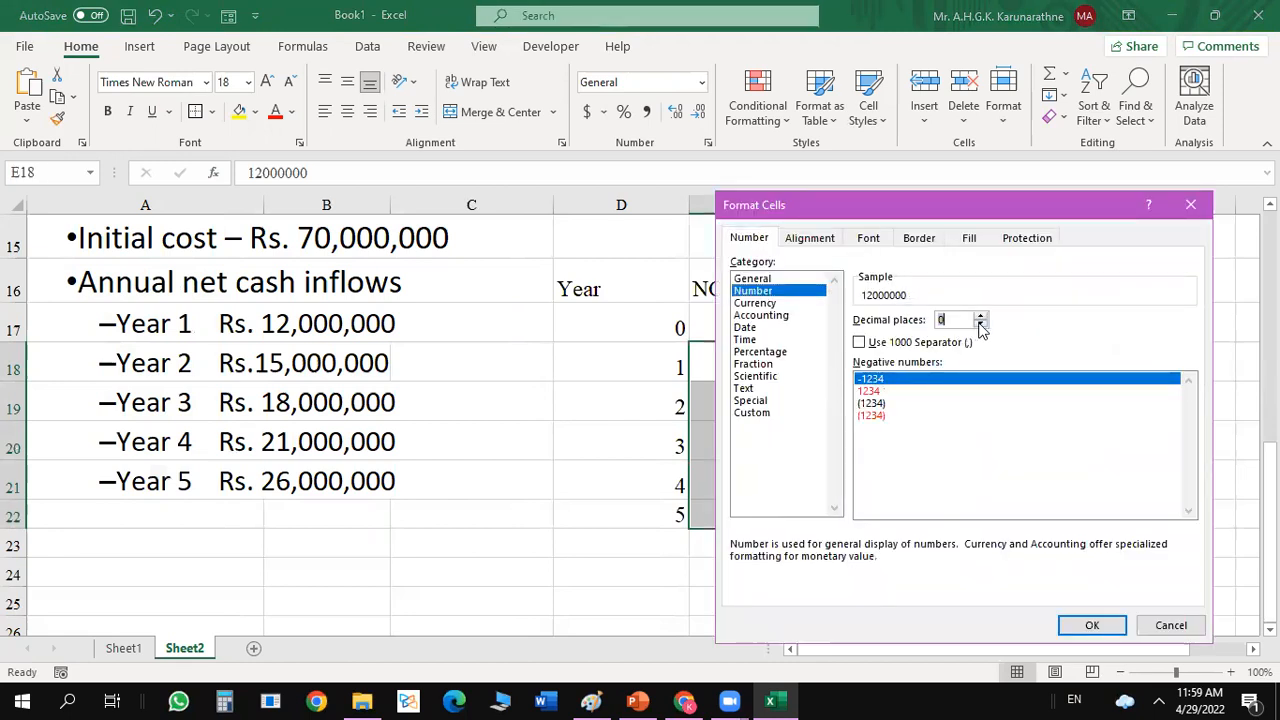
click(860, 343)
double_click(887, 404)
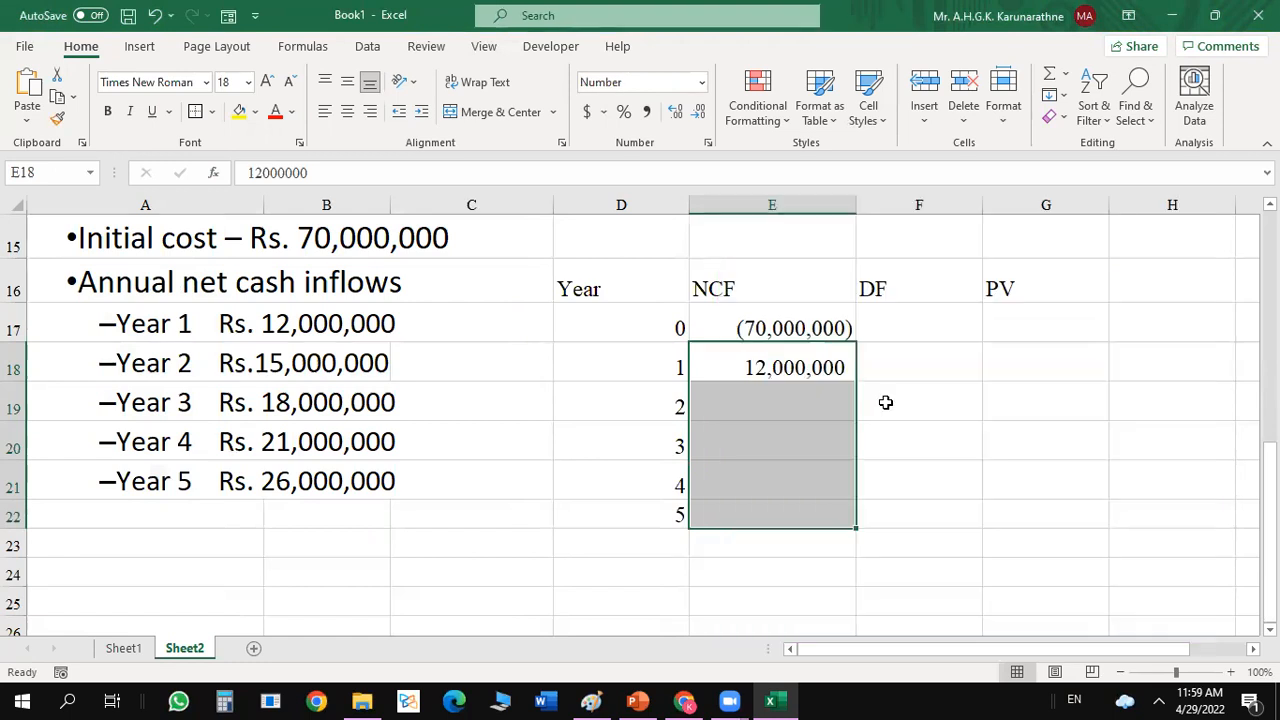
Enter the NCF values 15000000, 18000000, 21000000 and 26000000 for years 2 to 5 in E19 to E22.
click(786, 400)
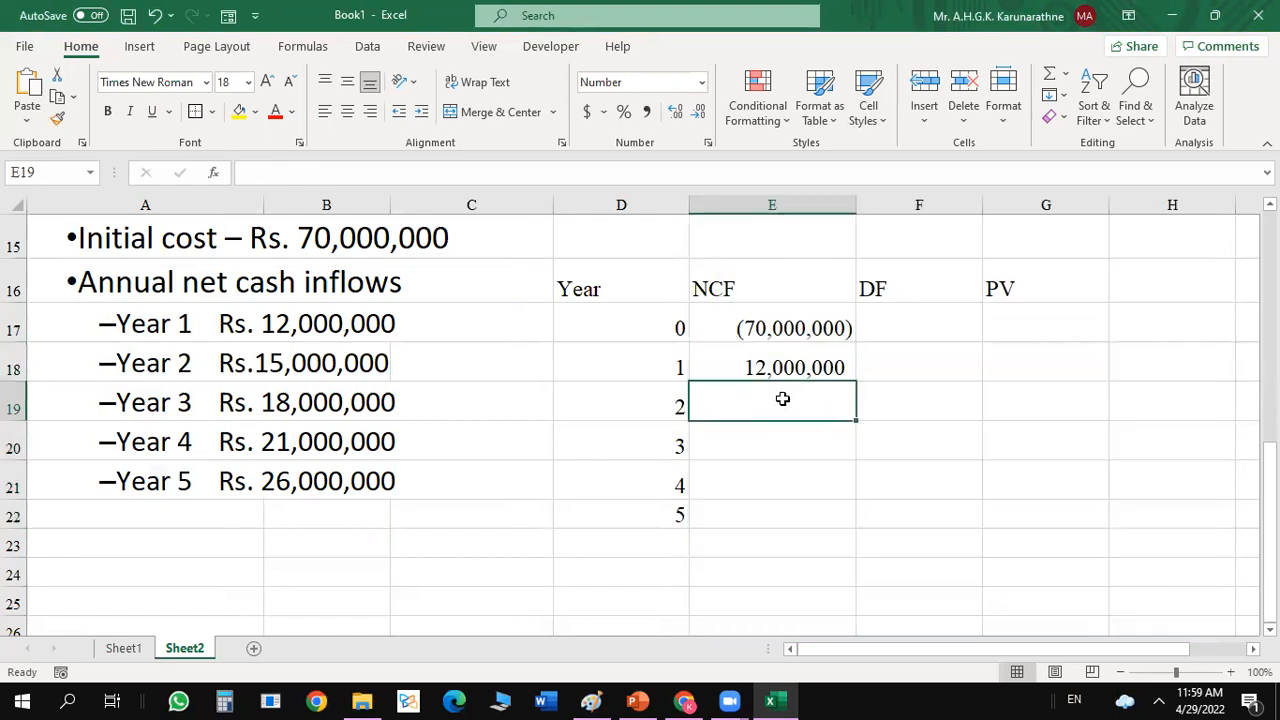
text(15,)
text(000,000)
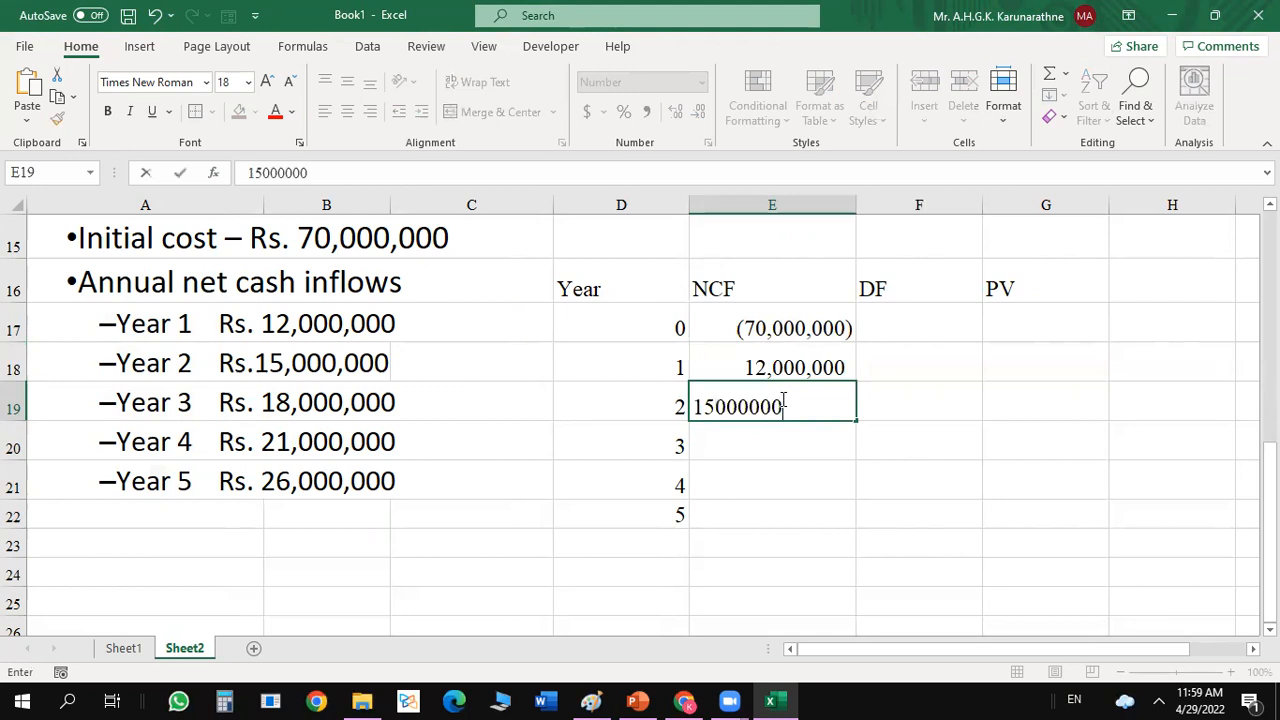
key(Return)
text(18000000)
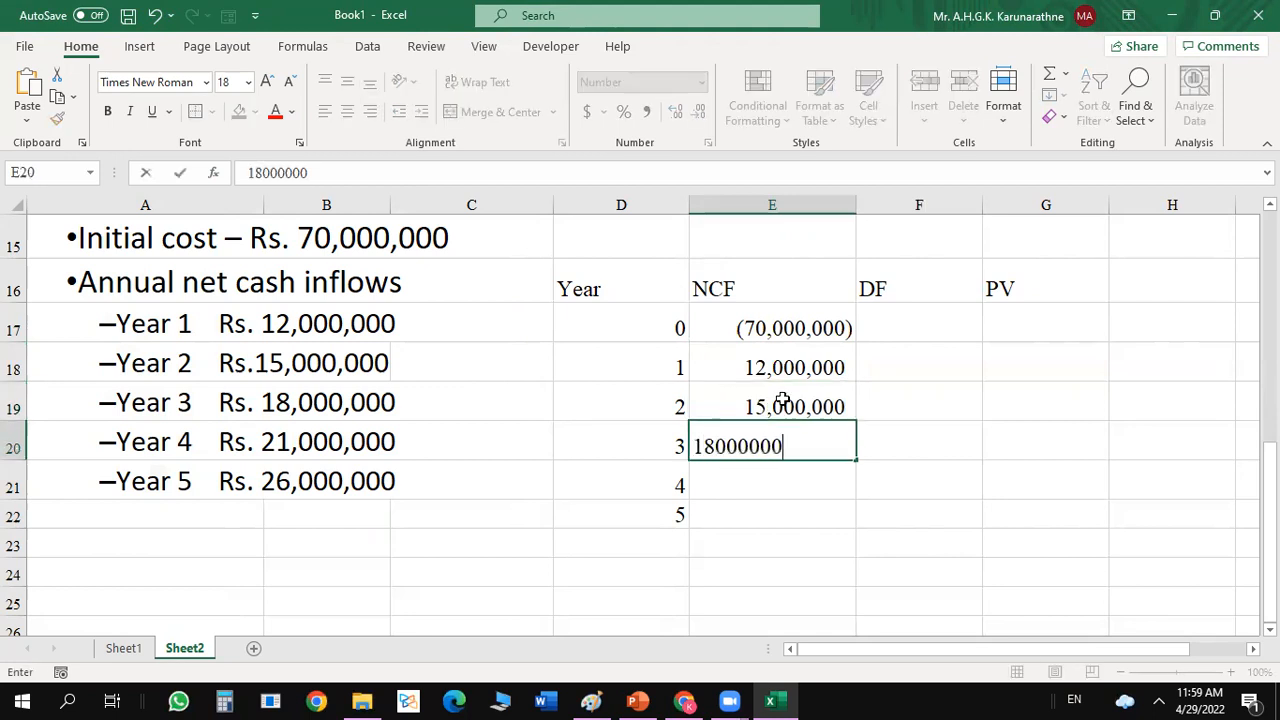
key(Return)
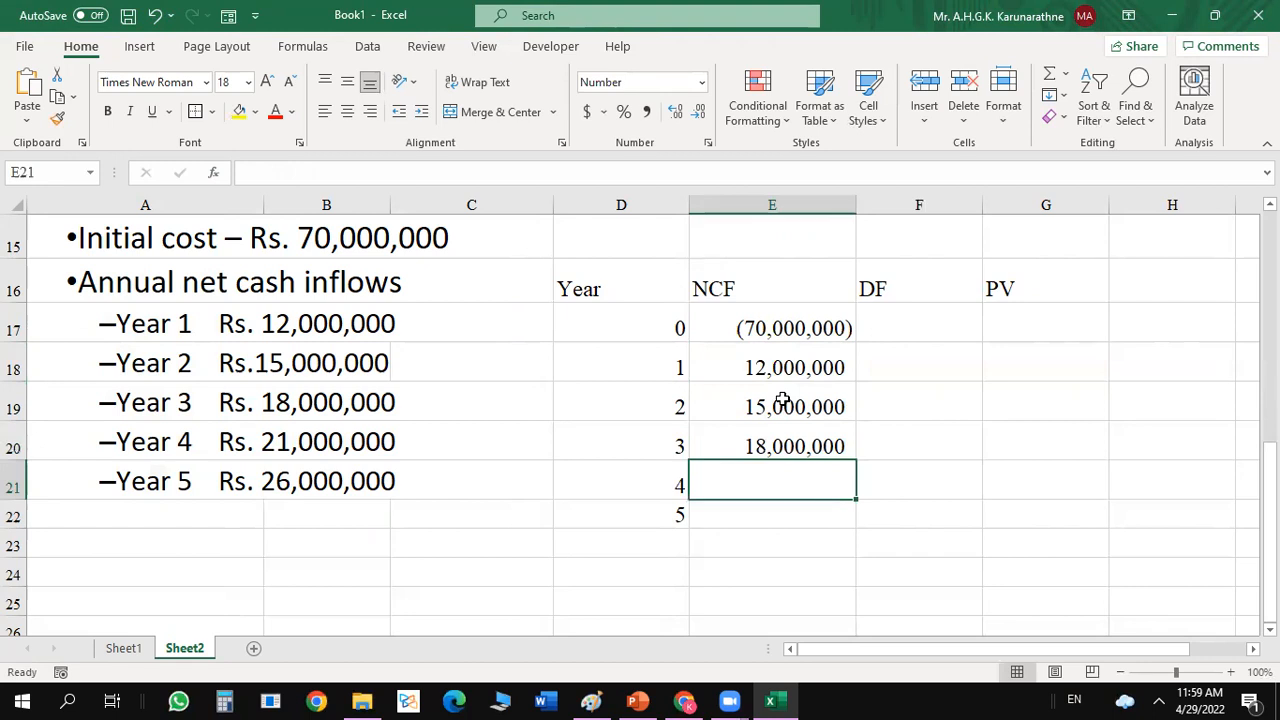
text(21,000,0)
text(00)
key(Return)
text(2)
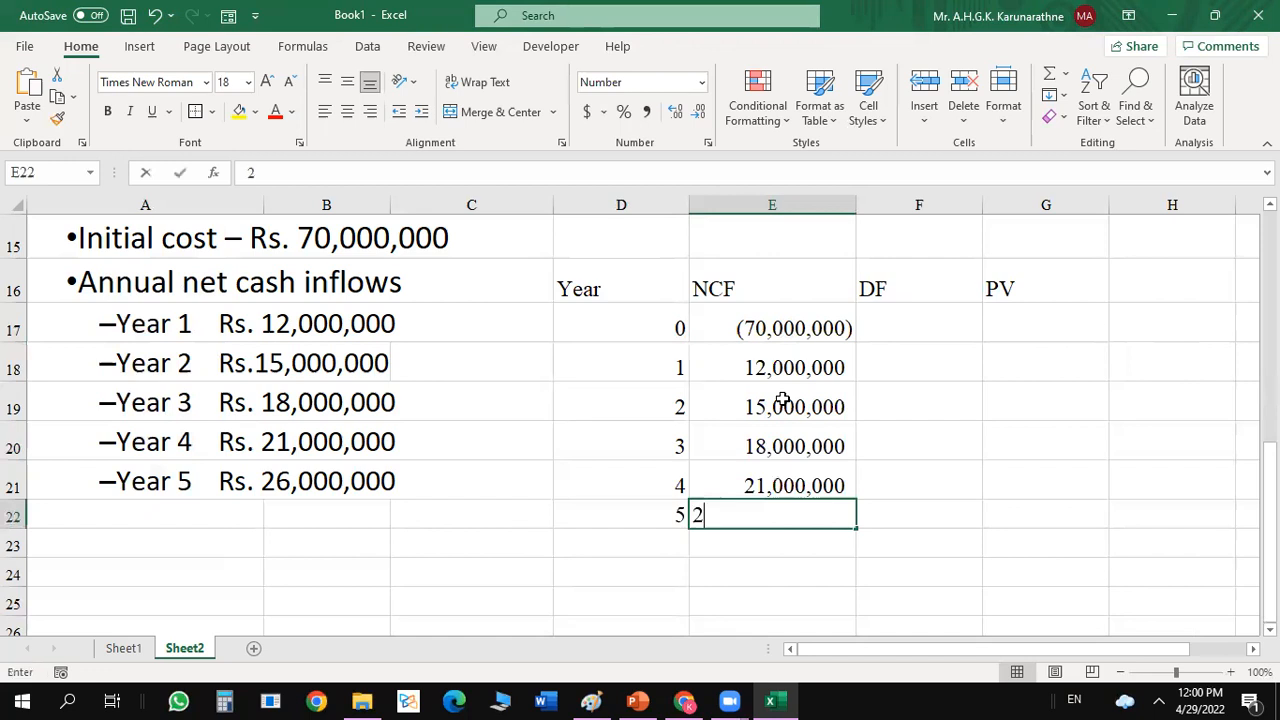
text(6,000,000)
key(Return)
key(Return)
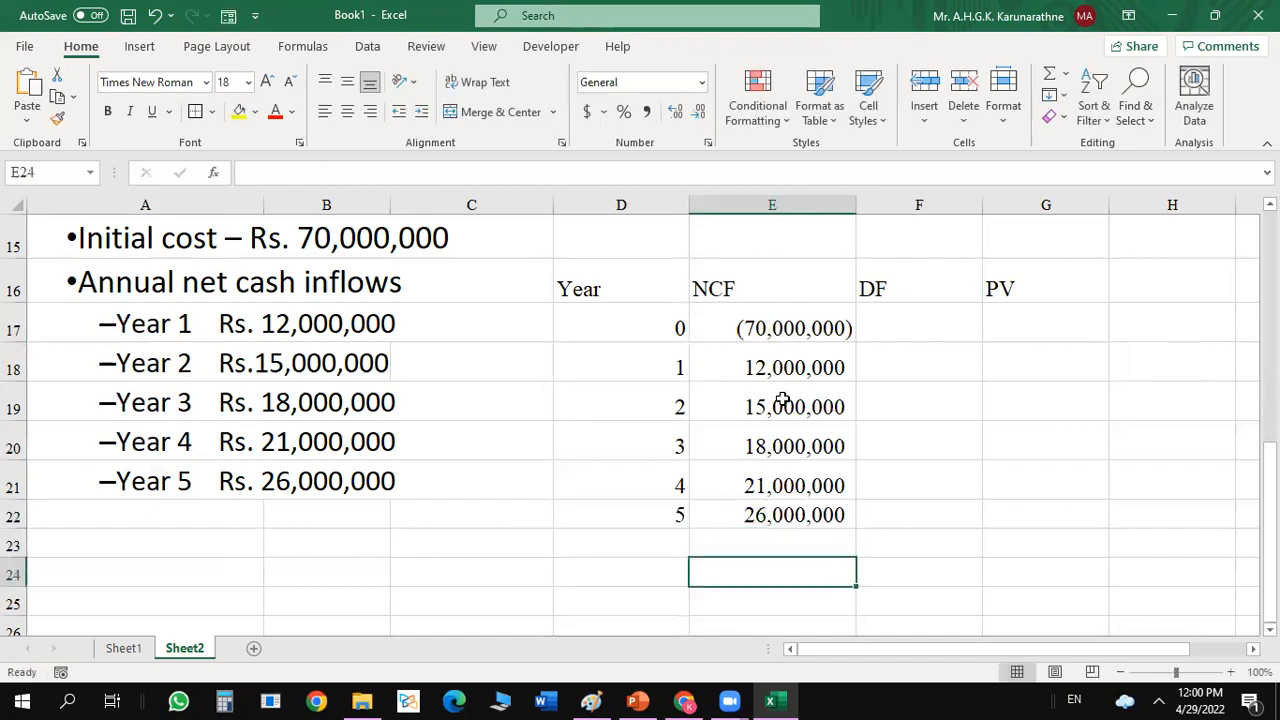
Delete the pasted initial cost and annual cash inflow text from A15:C21.
click(964, 386)
click(910, 300)
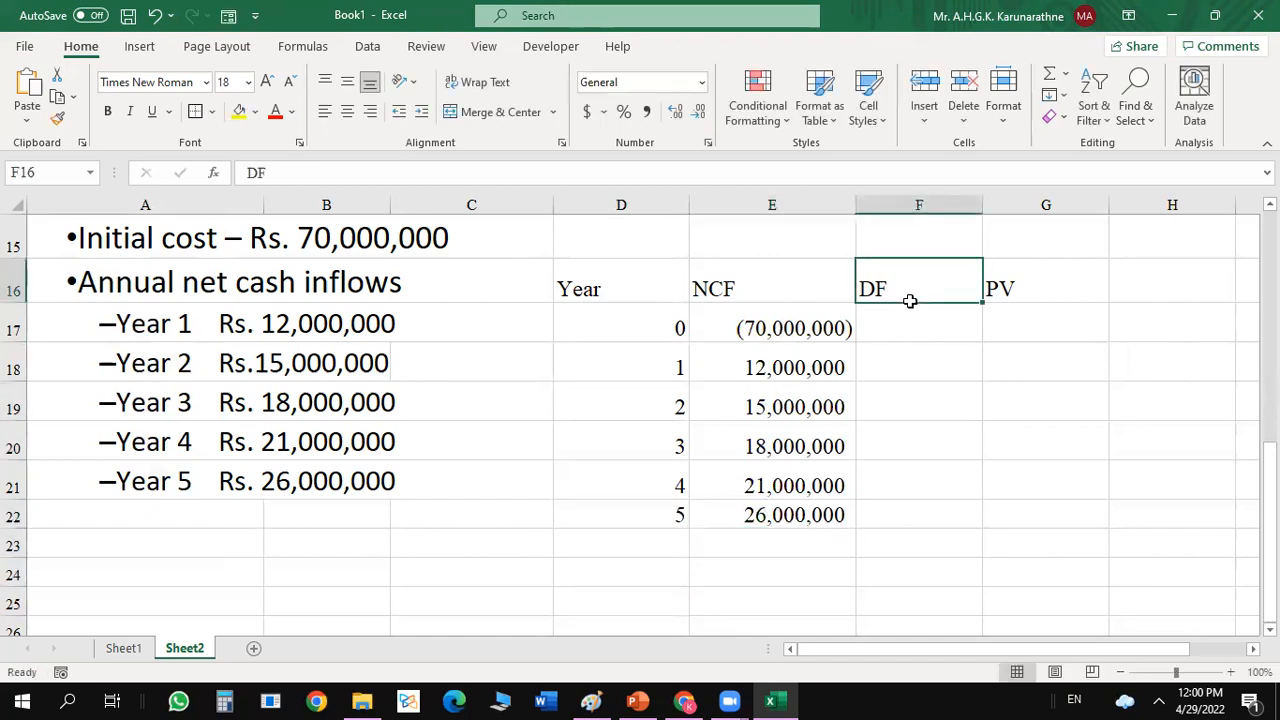
click(245, 233)
drag(245, 233, 415, 485)
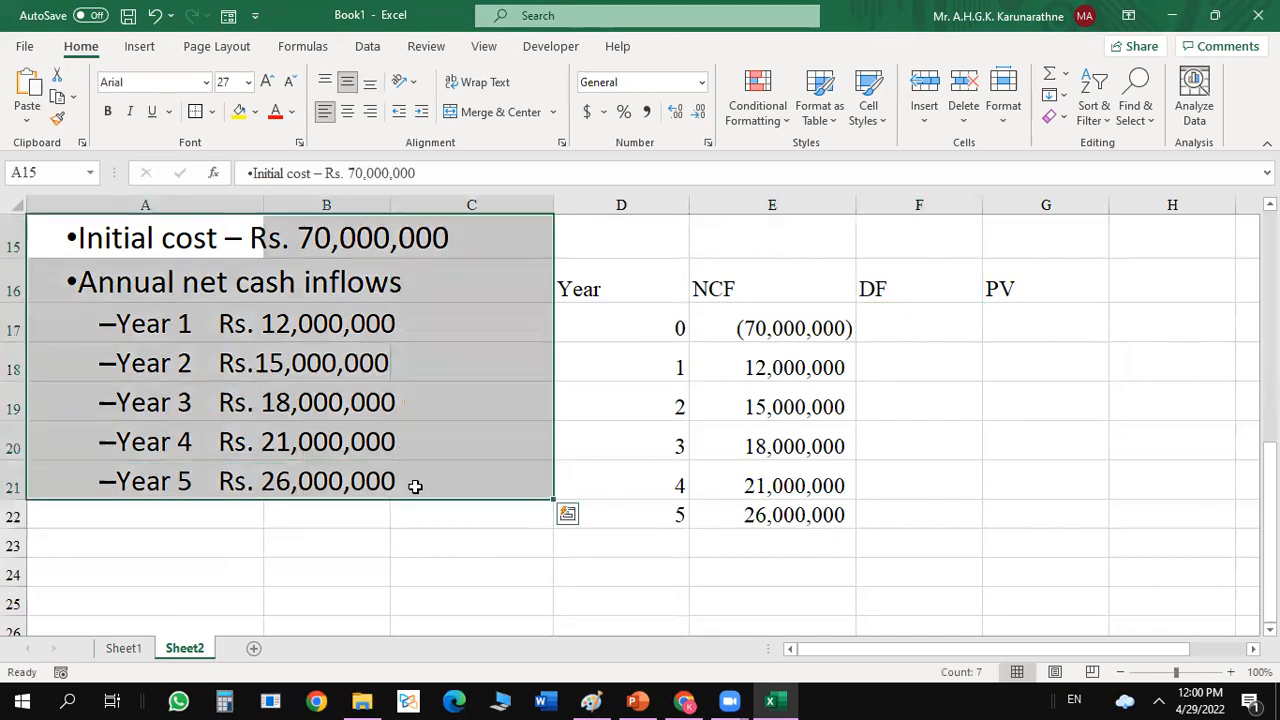
key(Delete)
click(543, 457)
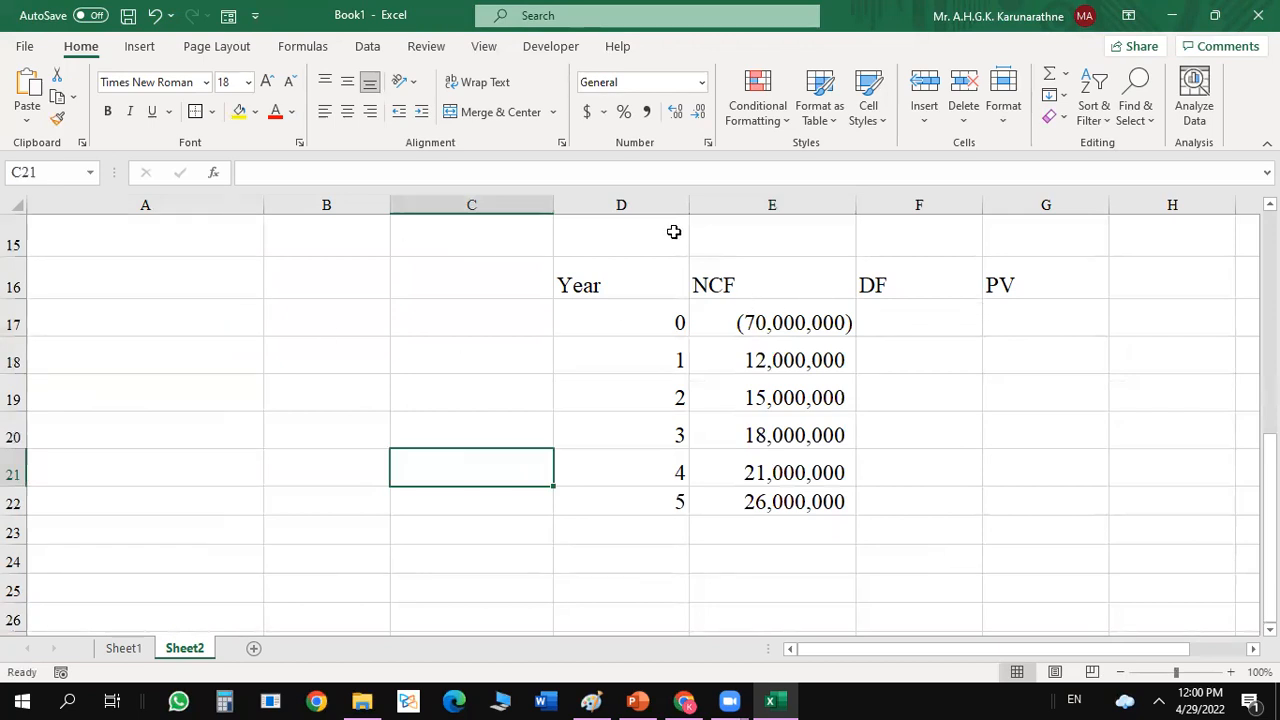
click(633, 243)
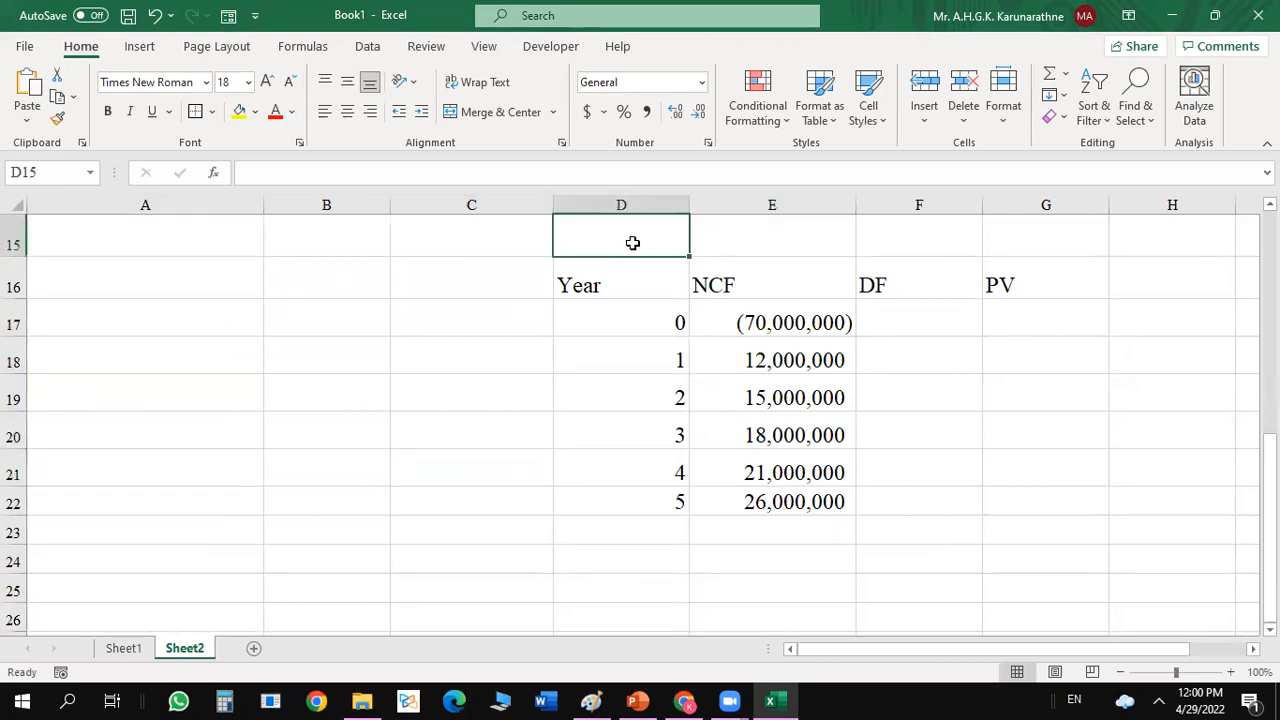
text(D)
key(BackSpace)
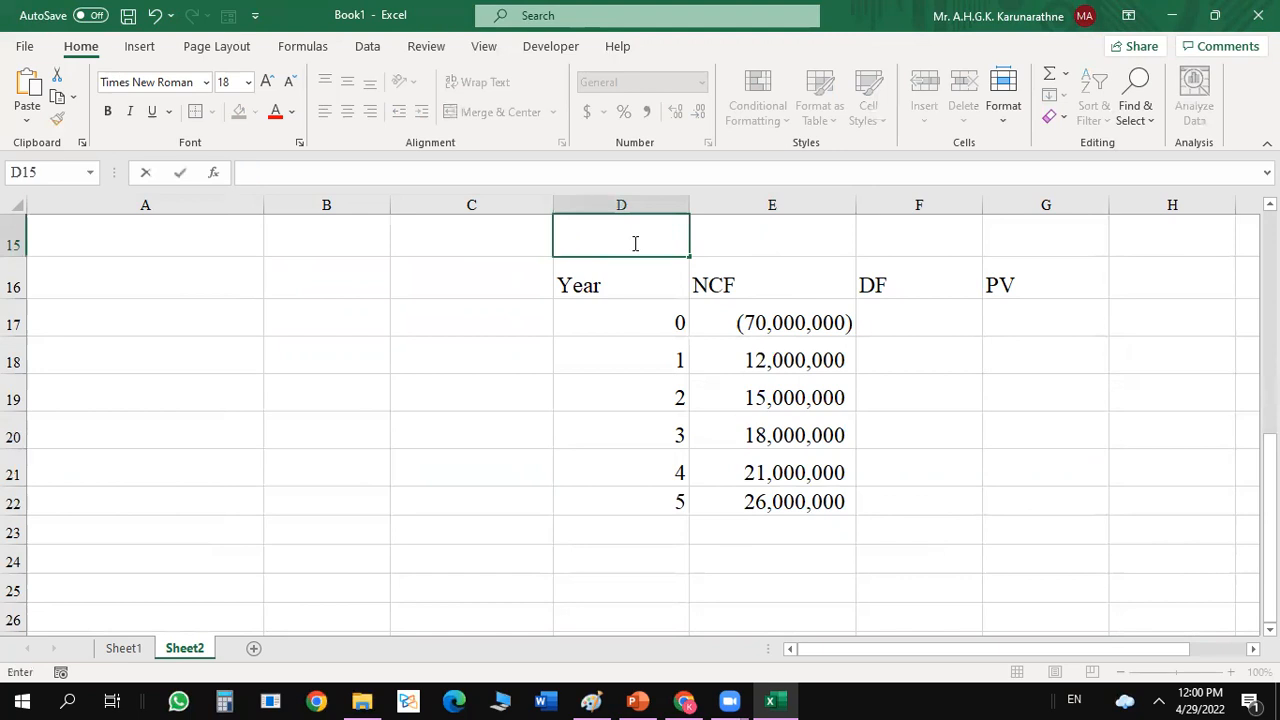
Enter the label WACC in cell A16.
click(160, 292)
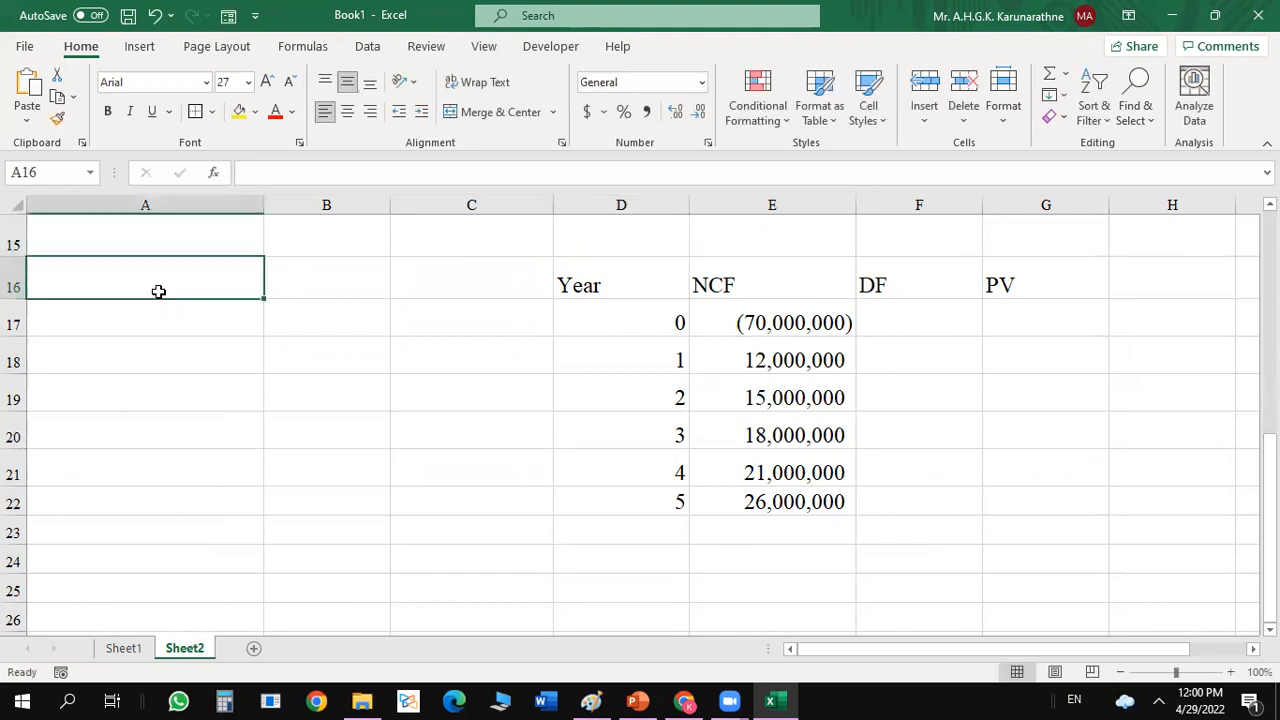
text(Projc)
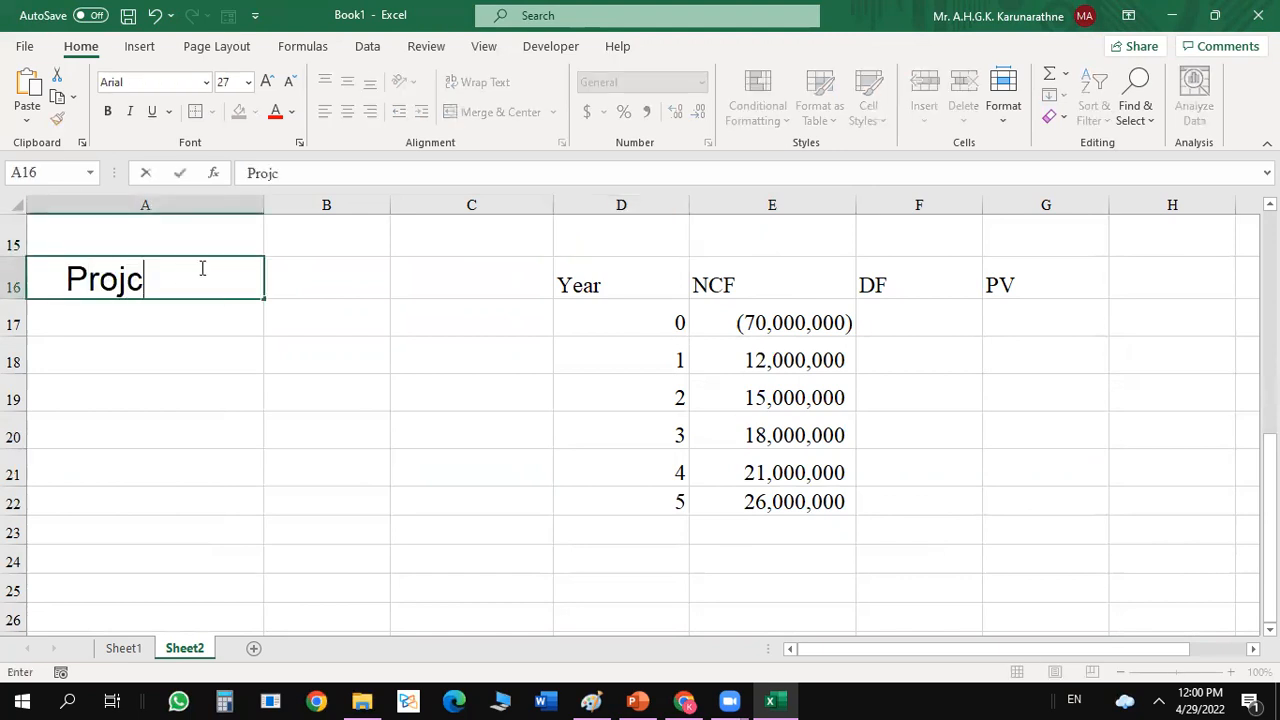
key(BackSpace)
text(ect co)
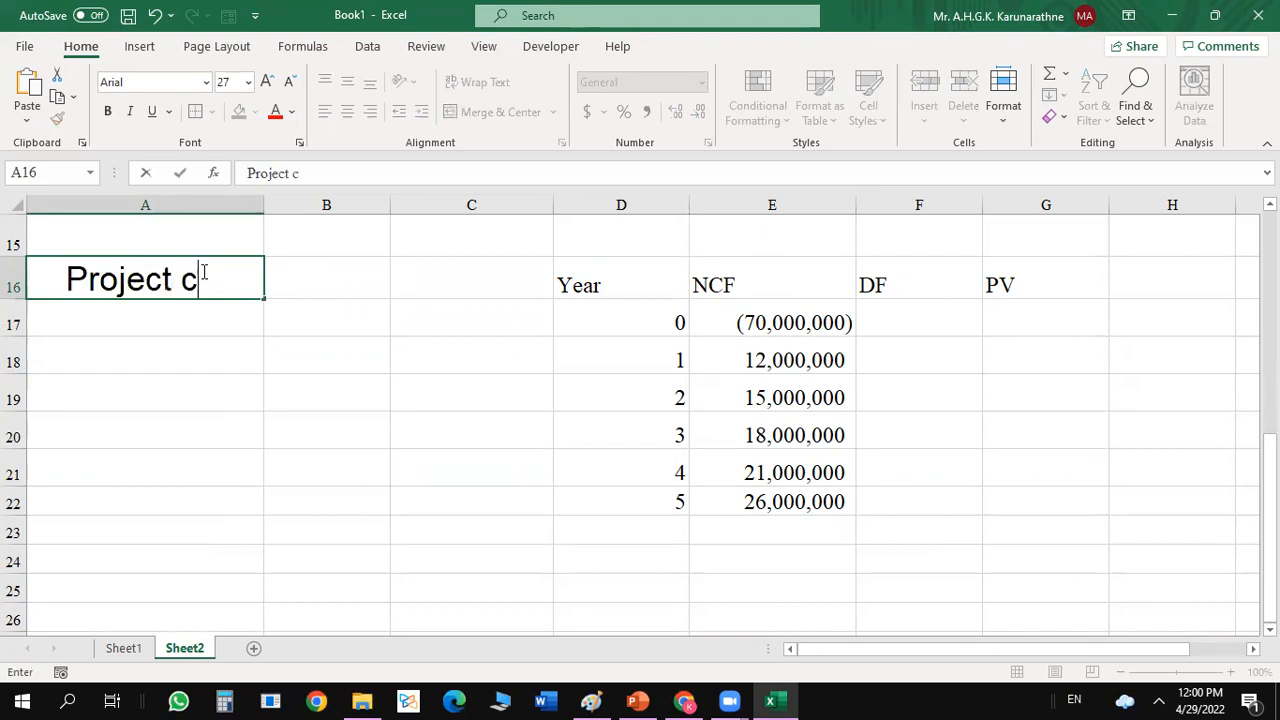
key(BackSpace)
key(BackSpace)
key(BackSpace)
key(BackSpace)
key(BackSpace)
key(BackSpace)
key(BackSpace)
key(BackSpace)
key(BackSpace)
key(BackSpace)
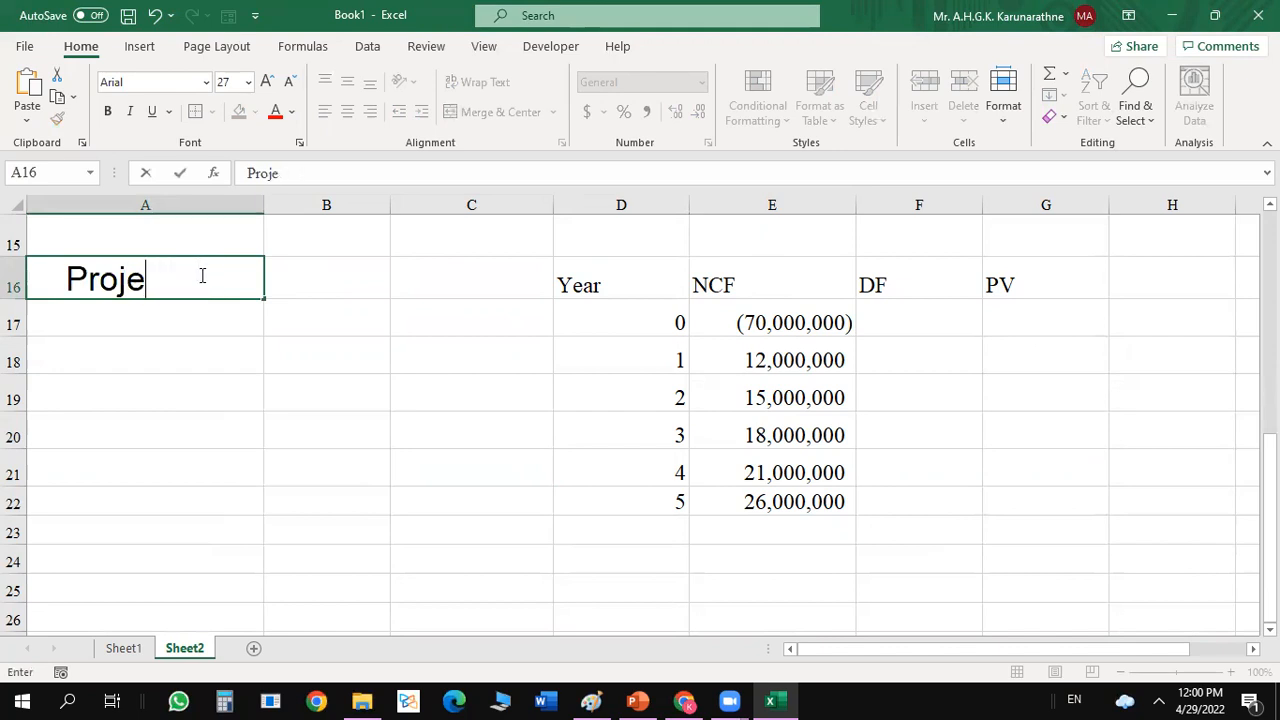
text(WACC)
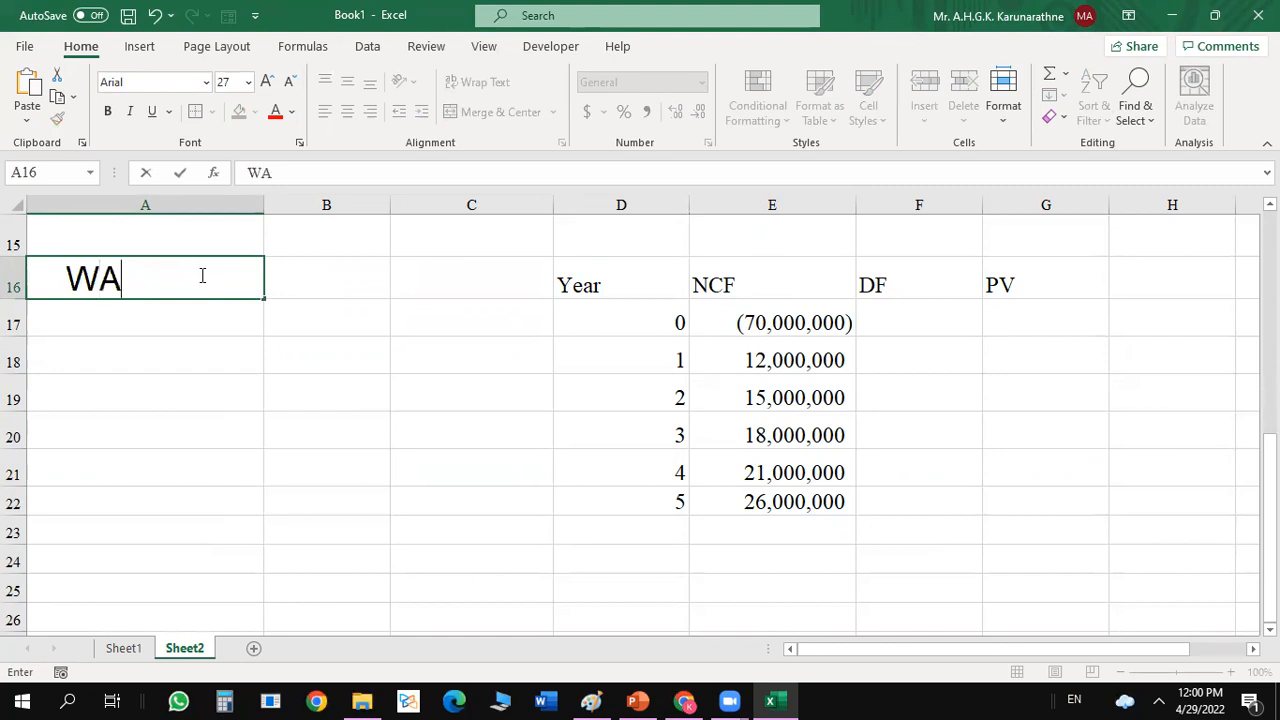
click(312, 273)
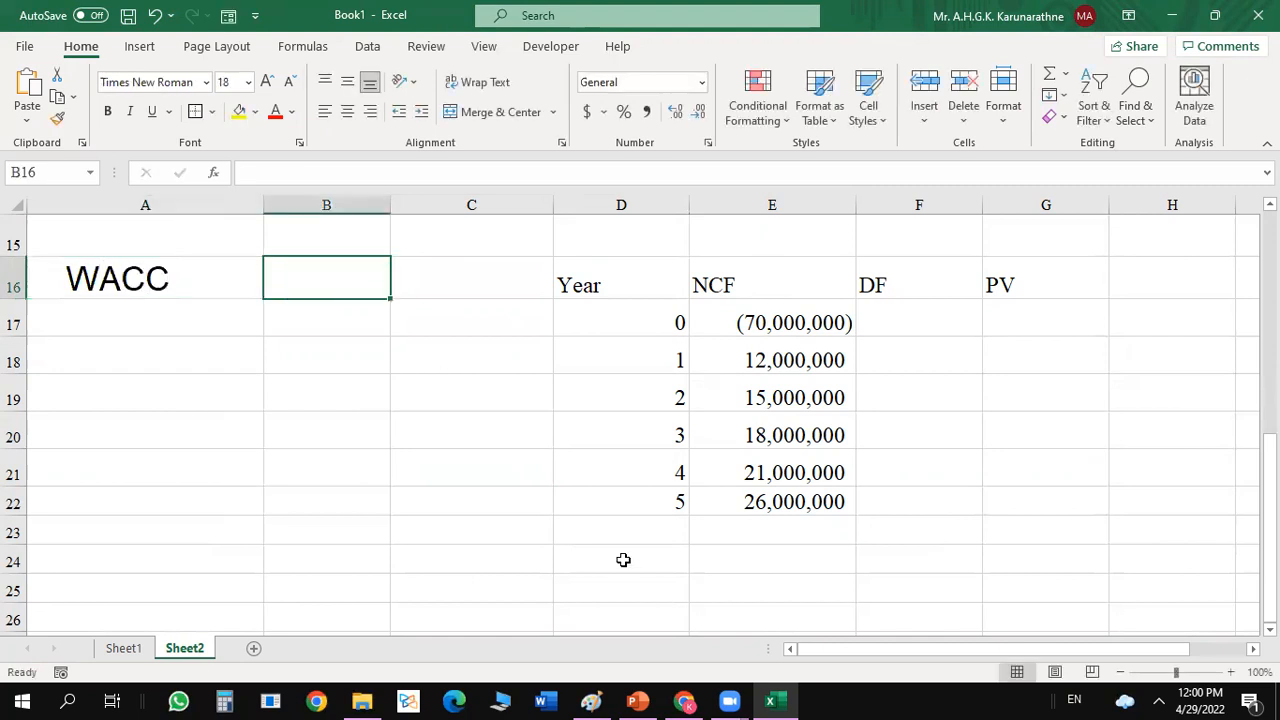
Set the font size of the range A16:B26 to 18.
drag(103, 258, 364, 607)
click(226, 81)
key(Return)
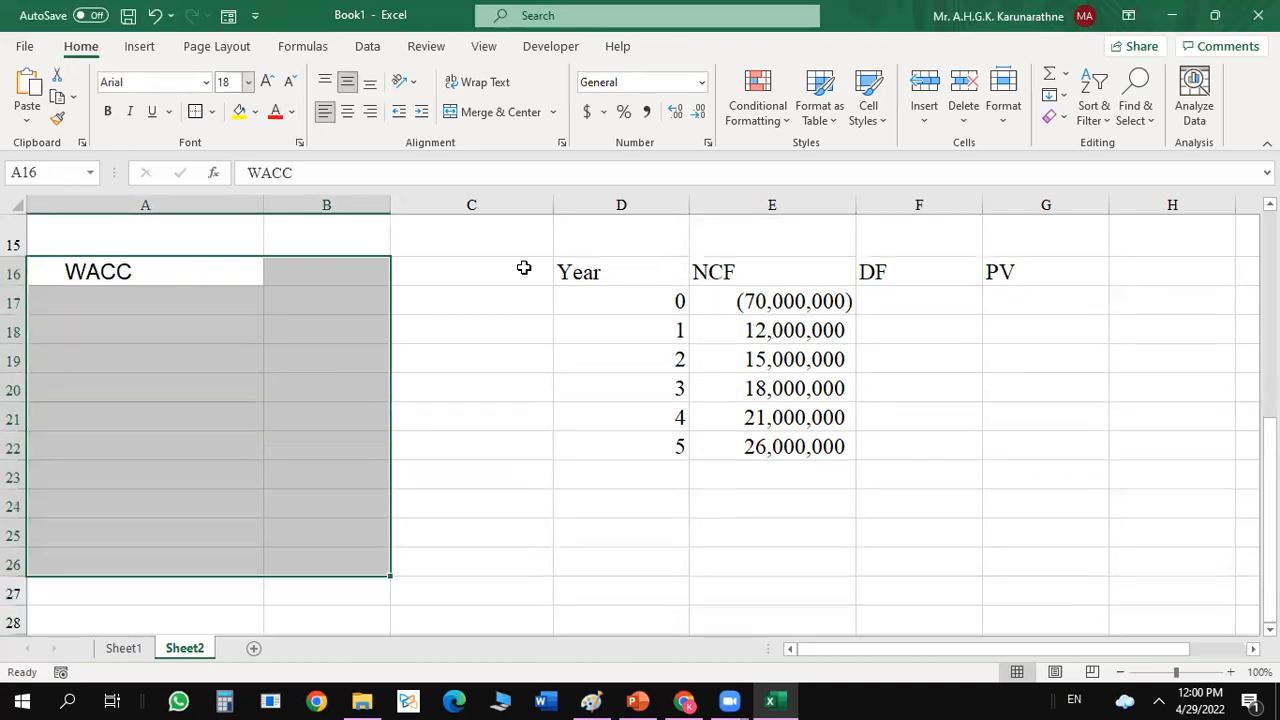
click(516, 318)
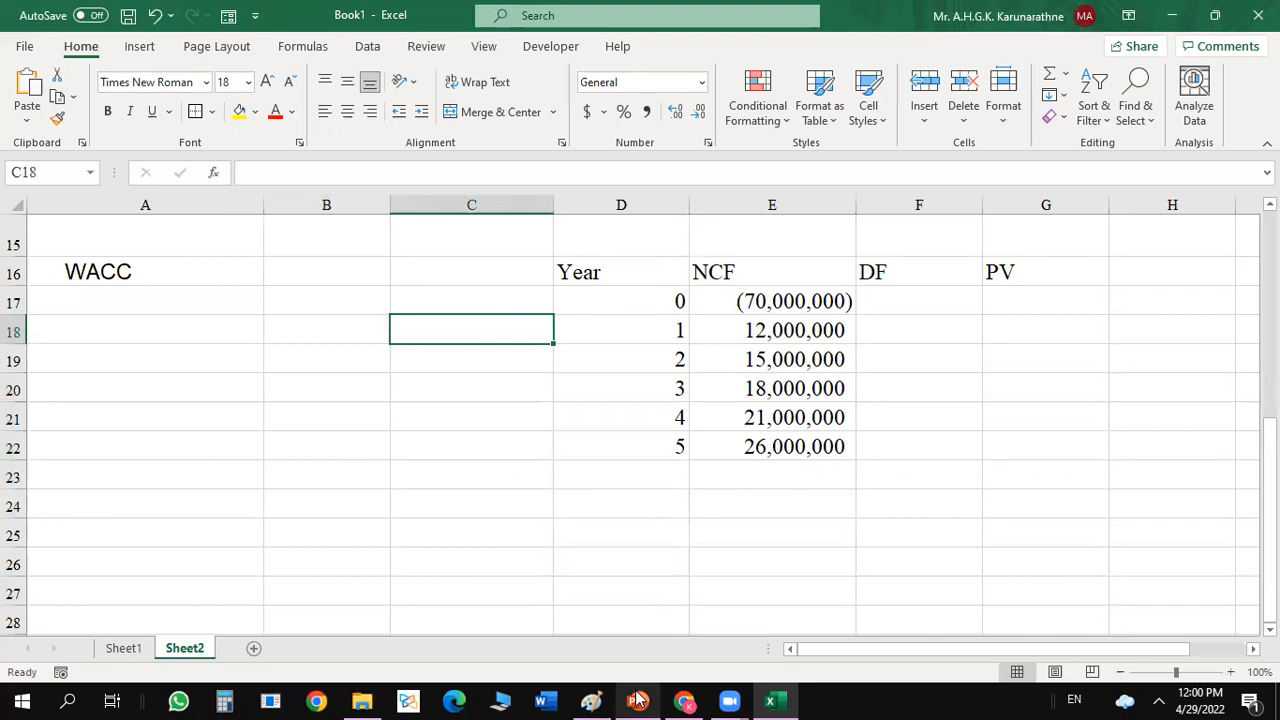
Switch to PowerPoint and add the line "Firm's cost of capital is 18%" above the initial cost on the Activity - 3 slide.
click(637, 701)
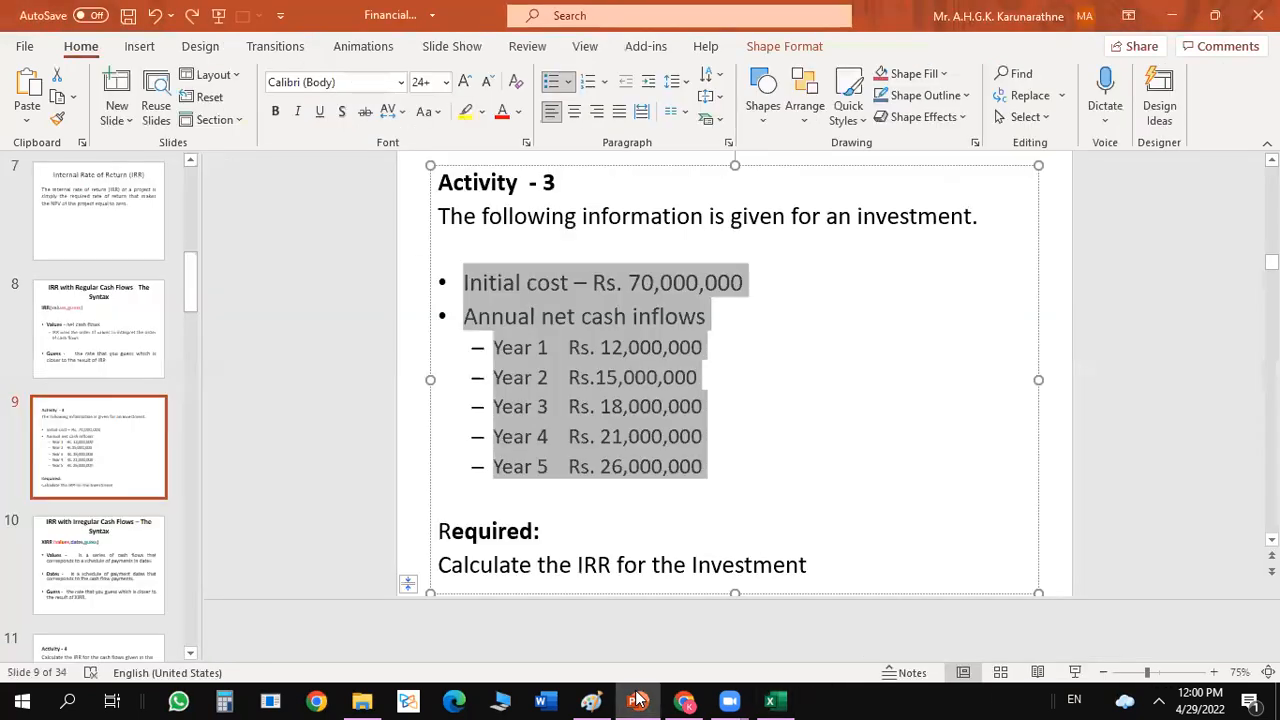
click(825, 482)
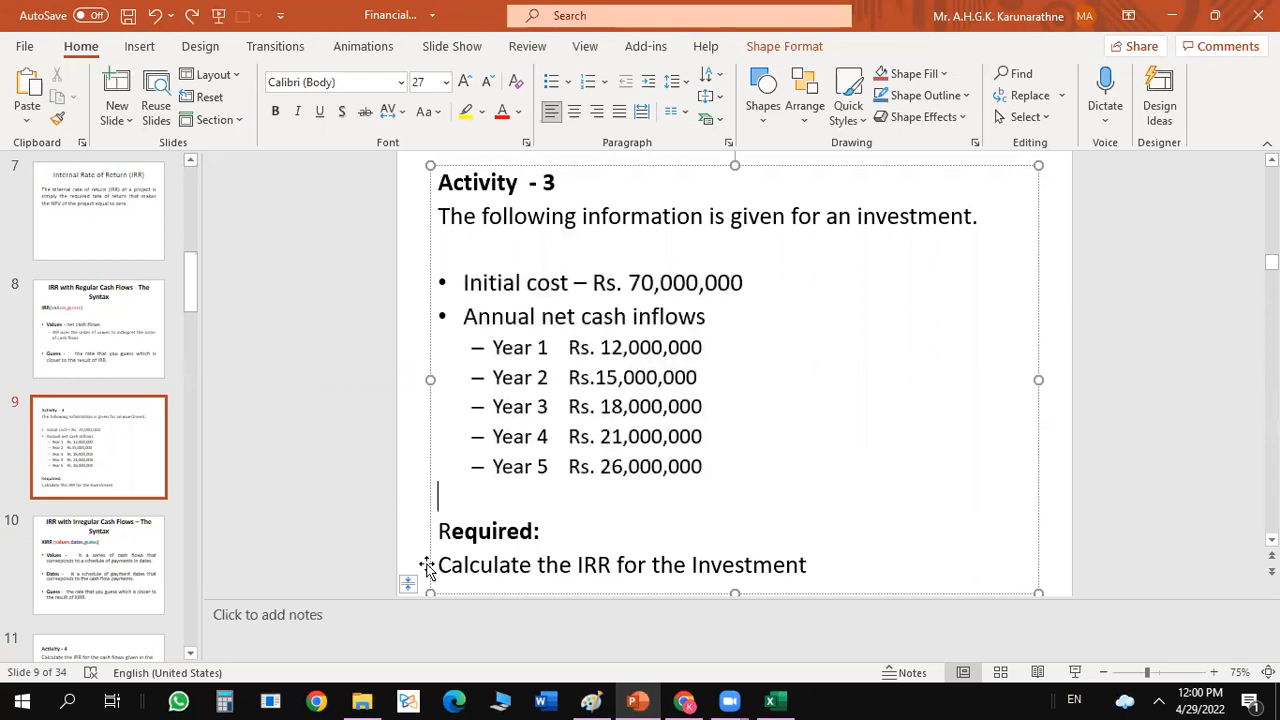
click(40, 484)
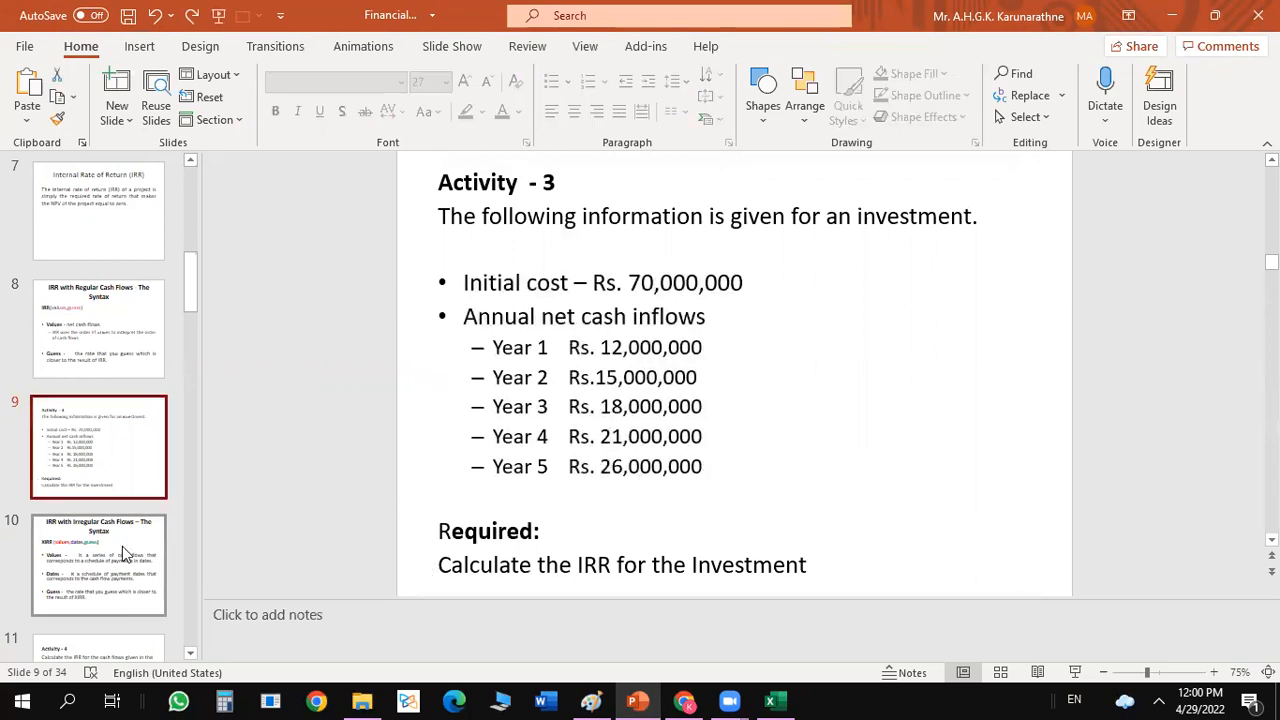
click(124, 580)
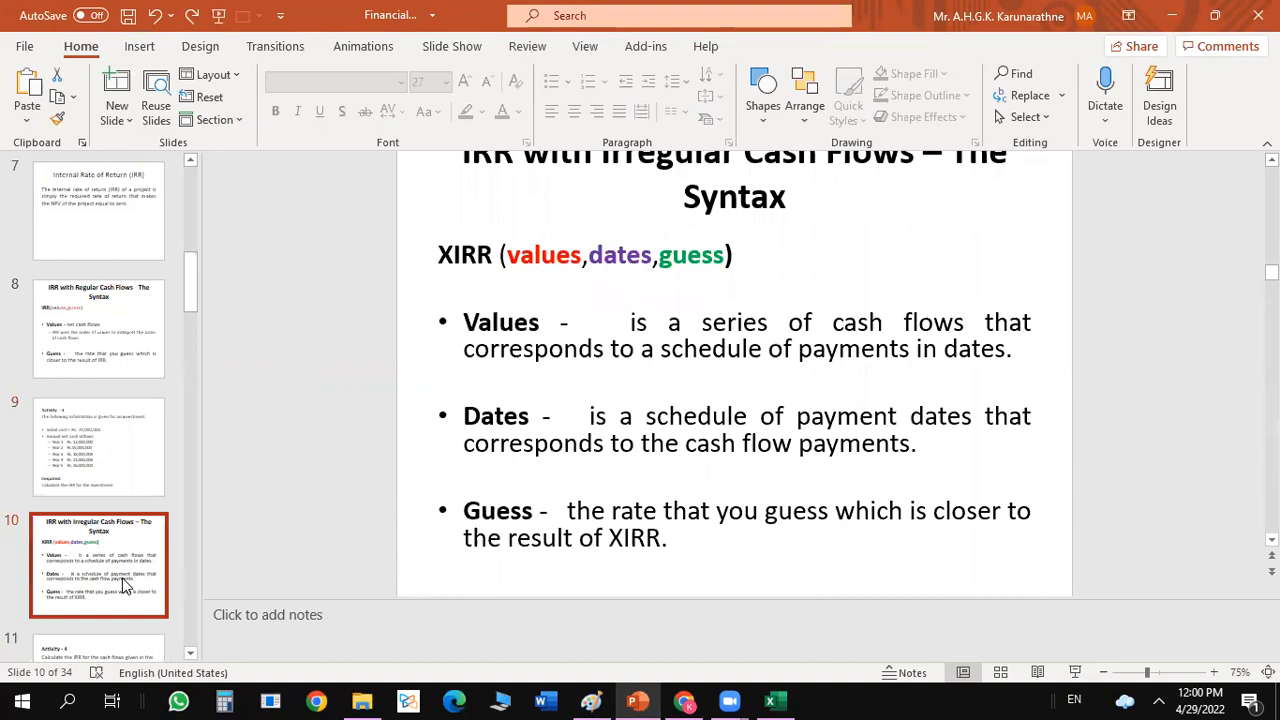
click(87, 434)
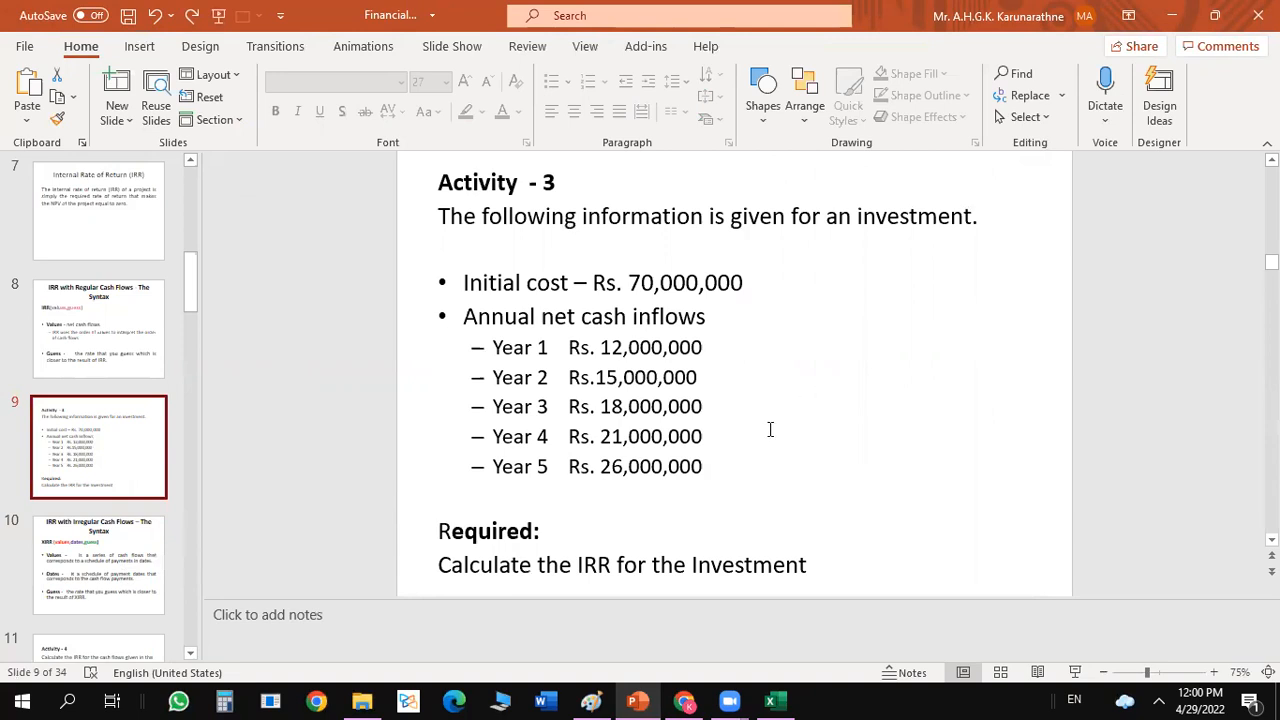
click(716, 247)
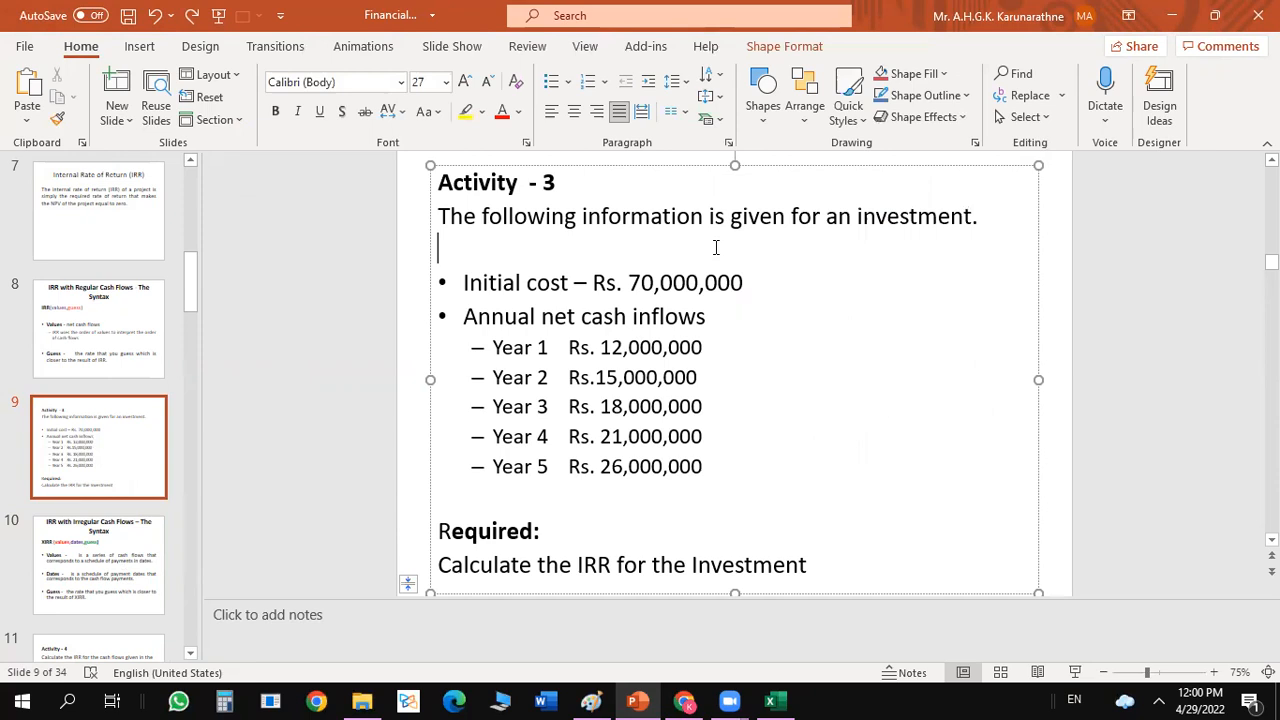
text(Firm's cost of )
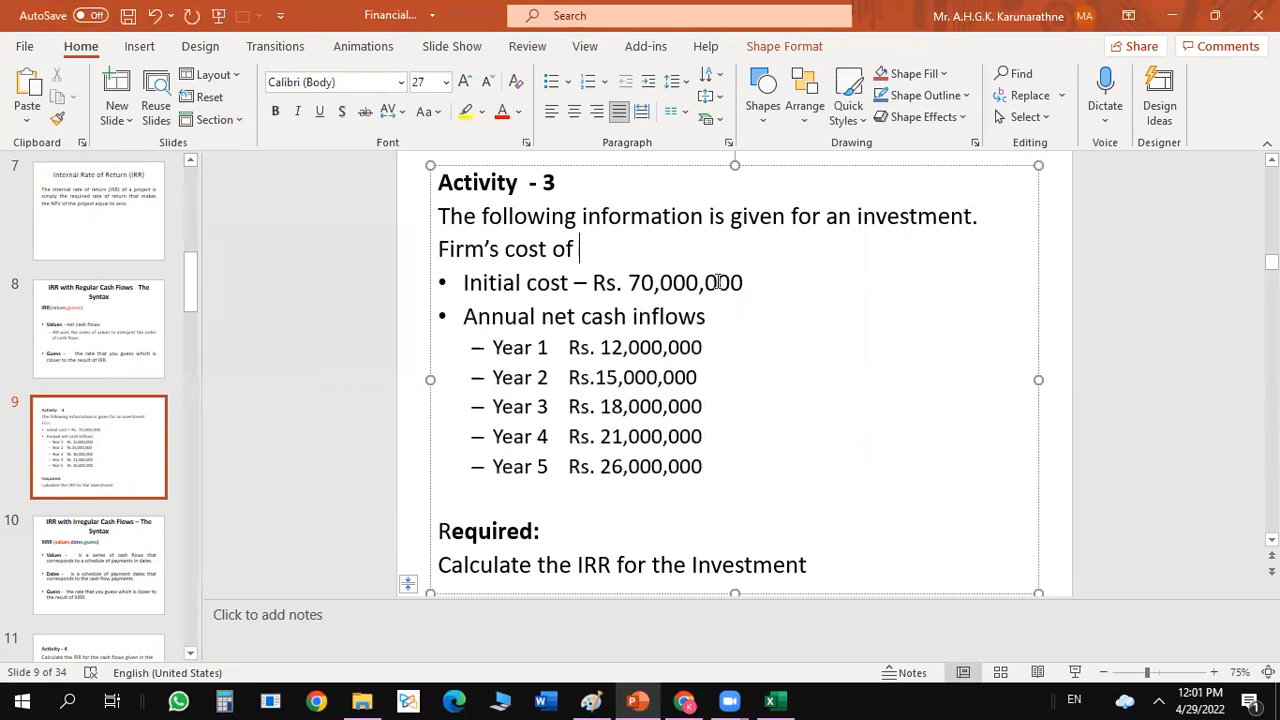
text(capital is)
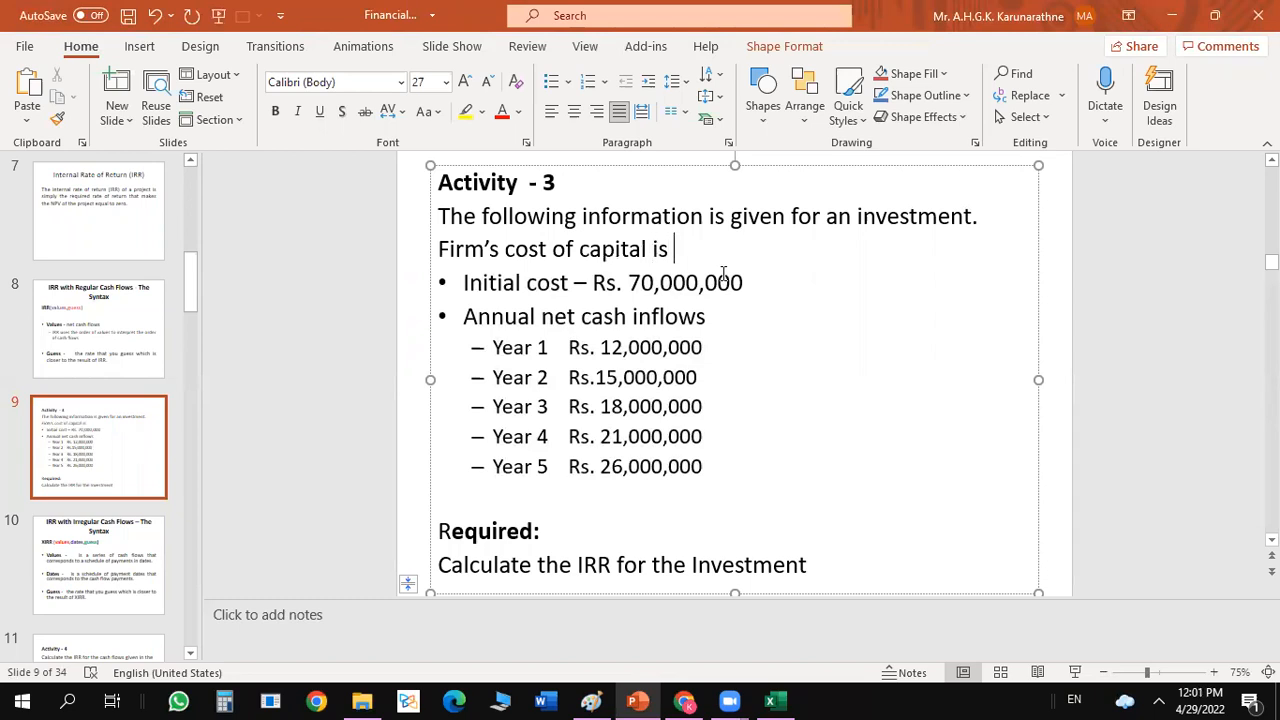
text( 2)
key(BackSpace)
text(12)
key(BackSpace)
text(18%)
click(1003, 314)
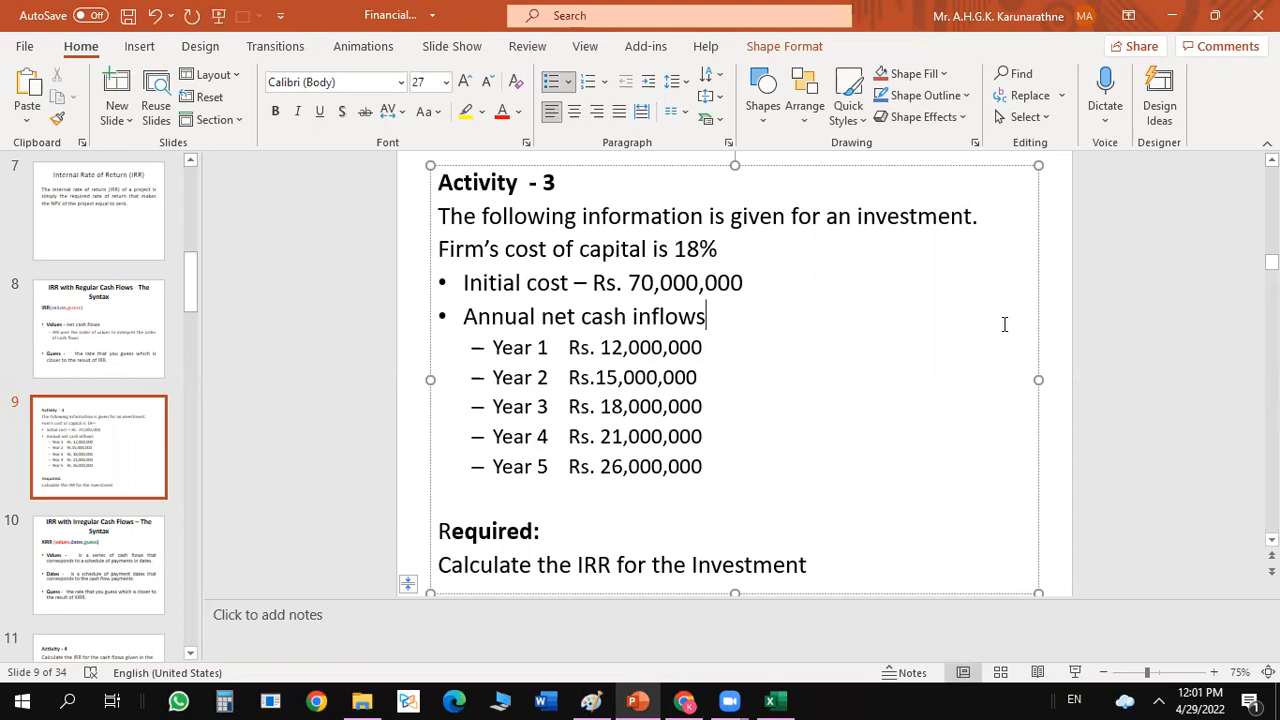
Switch back to Excel, enter .18 as the WACC value in B16 and format it as a percentage.
click(770, 700)
click(402, 466)
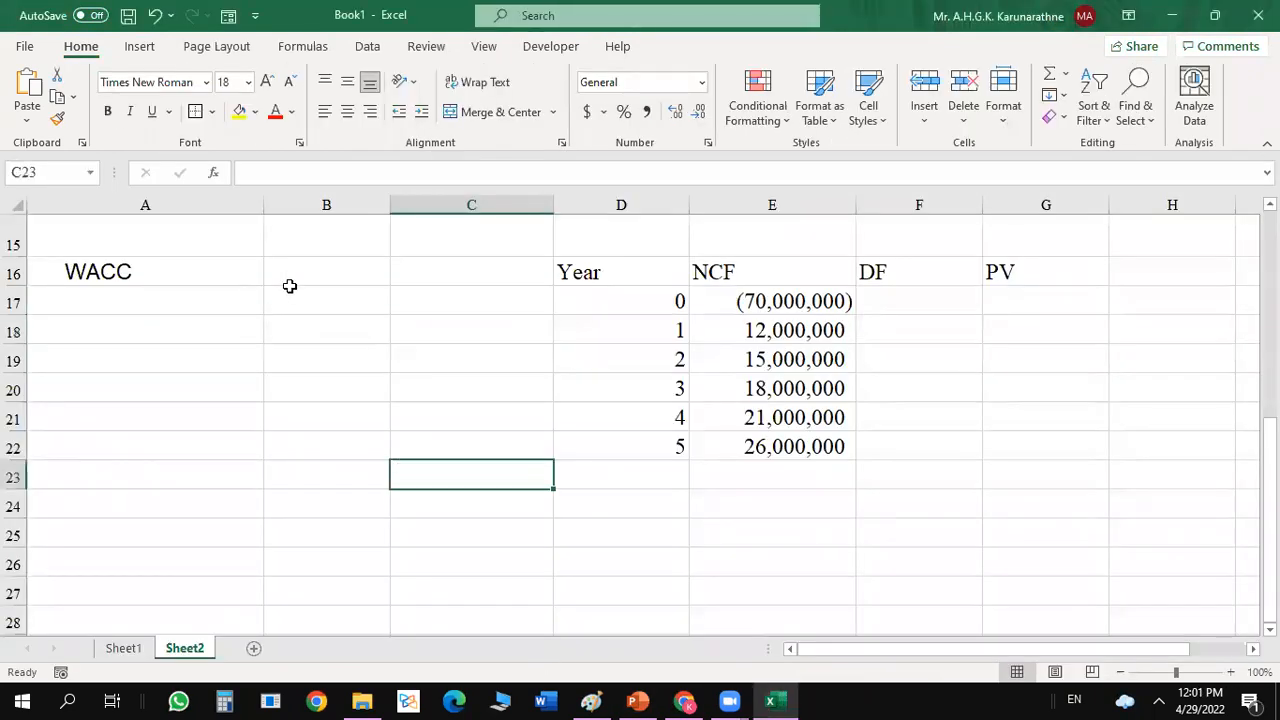
click(313, 266)
text(.18)
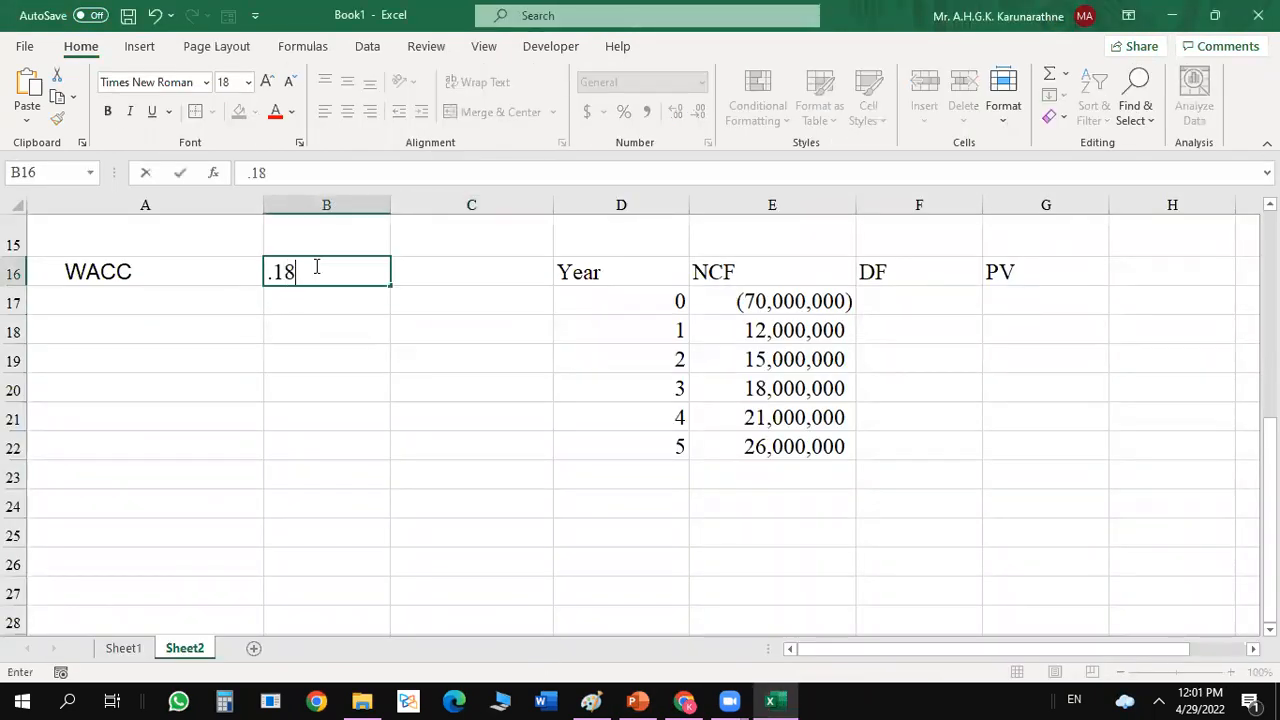
key(Return)
click(313, 266)
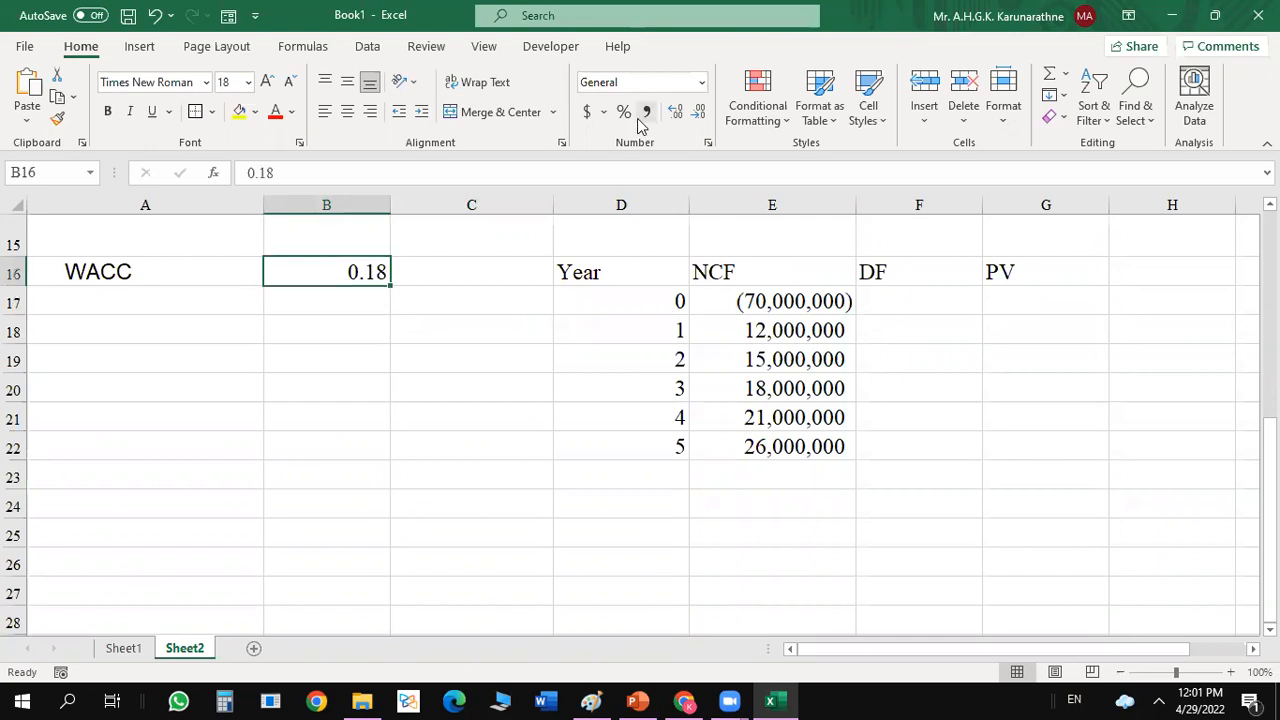
click(623, 111)
click(996, 348)
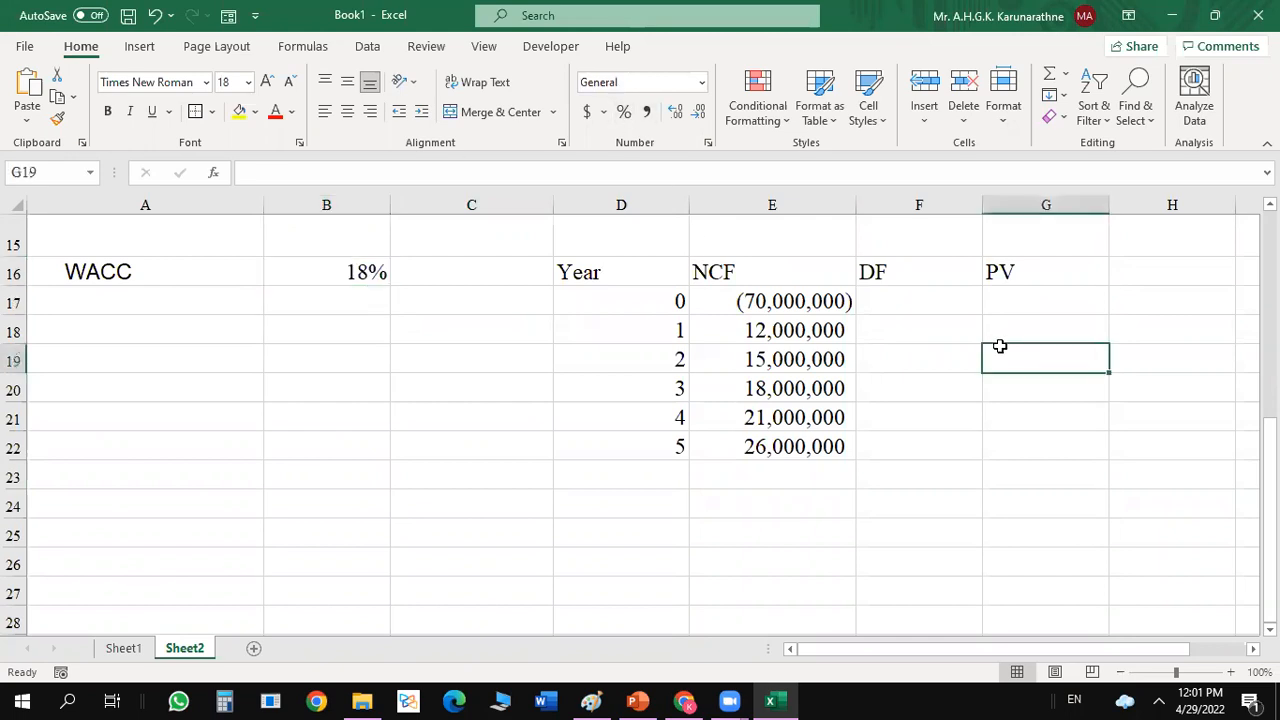
Begin the year 0 discount factor formula in F17 as =1/(1+B16, referring to the WACC cell.
click(914, 299)
text(=)
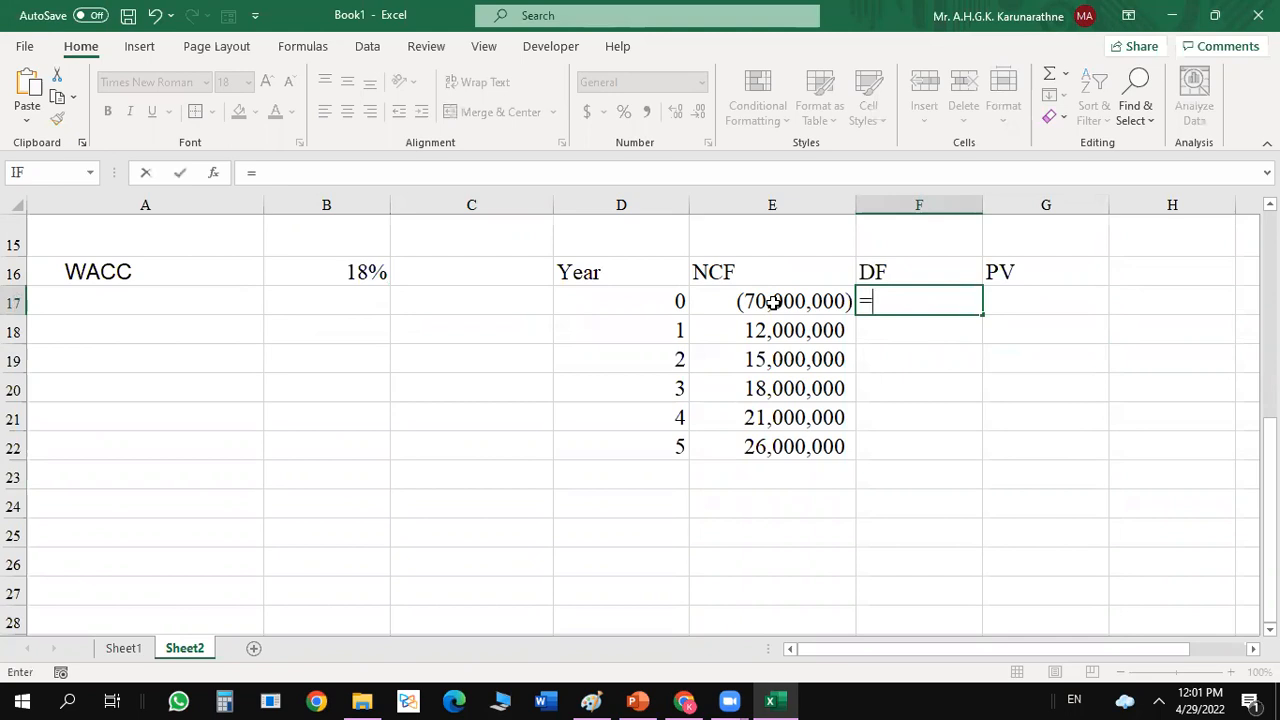
text(1/(1+)
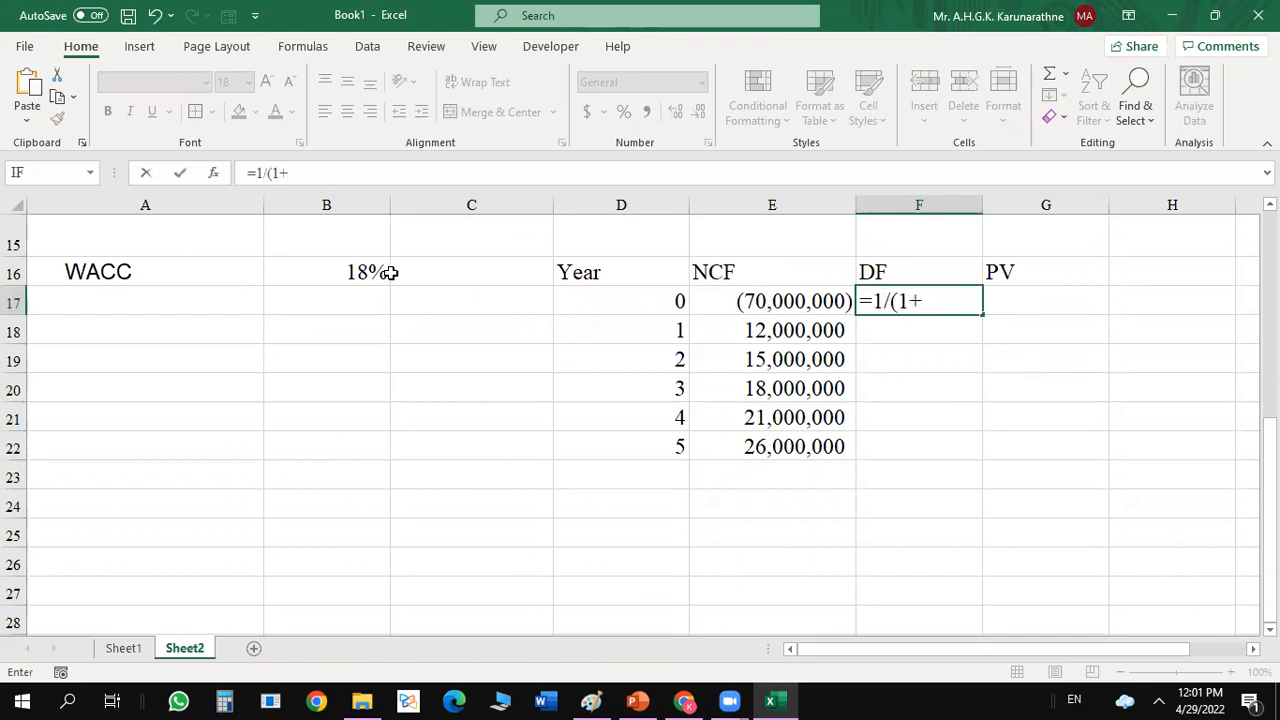
click(370, 272)
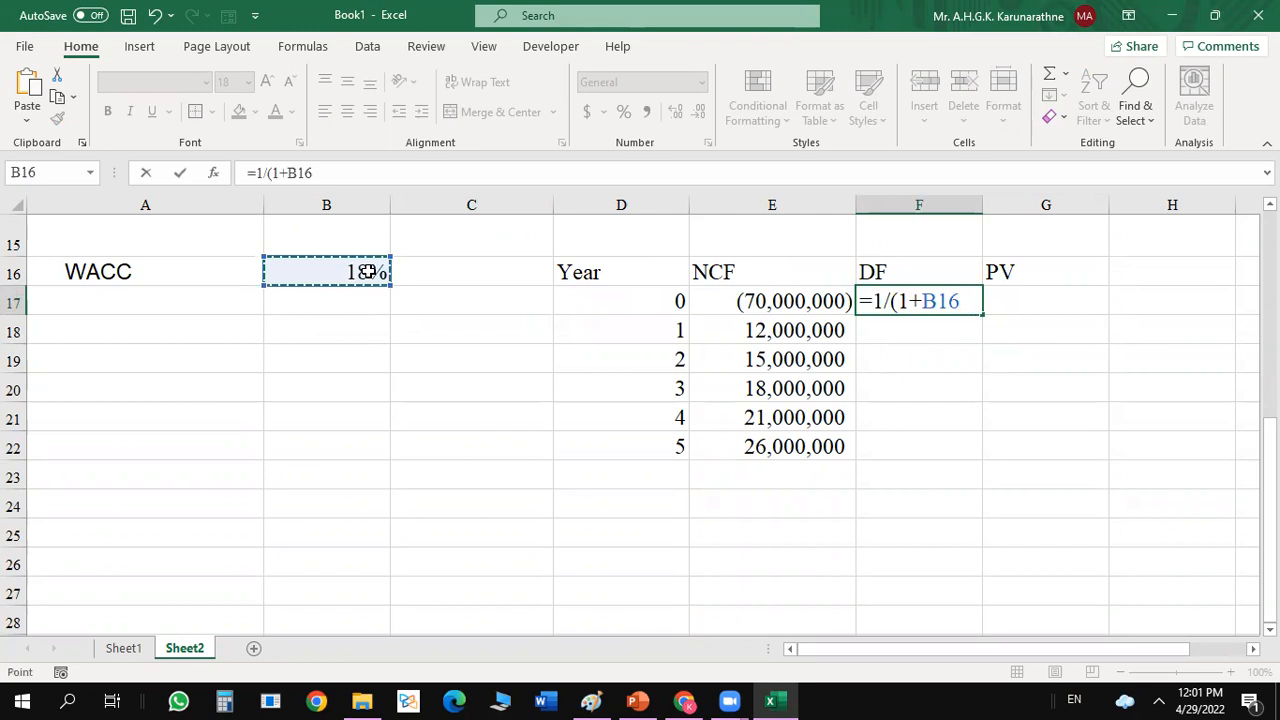
key(Return)
click(687, 423)
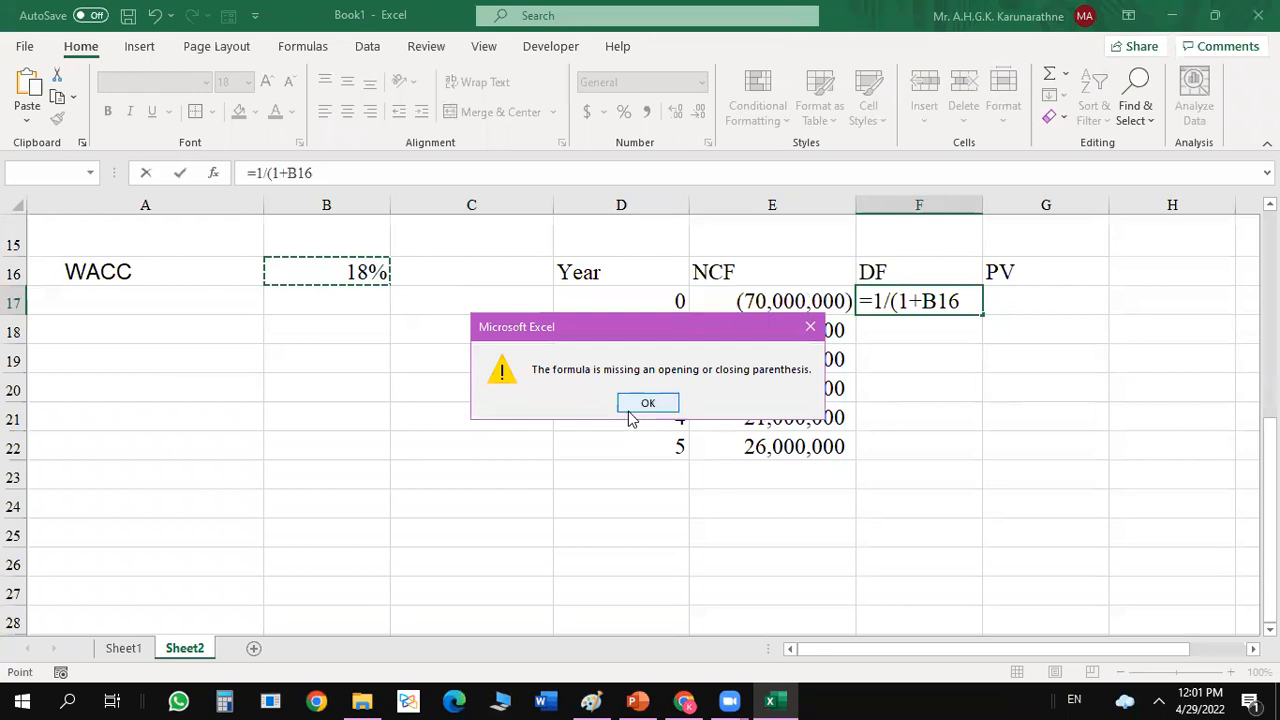
click(643, 402)
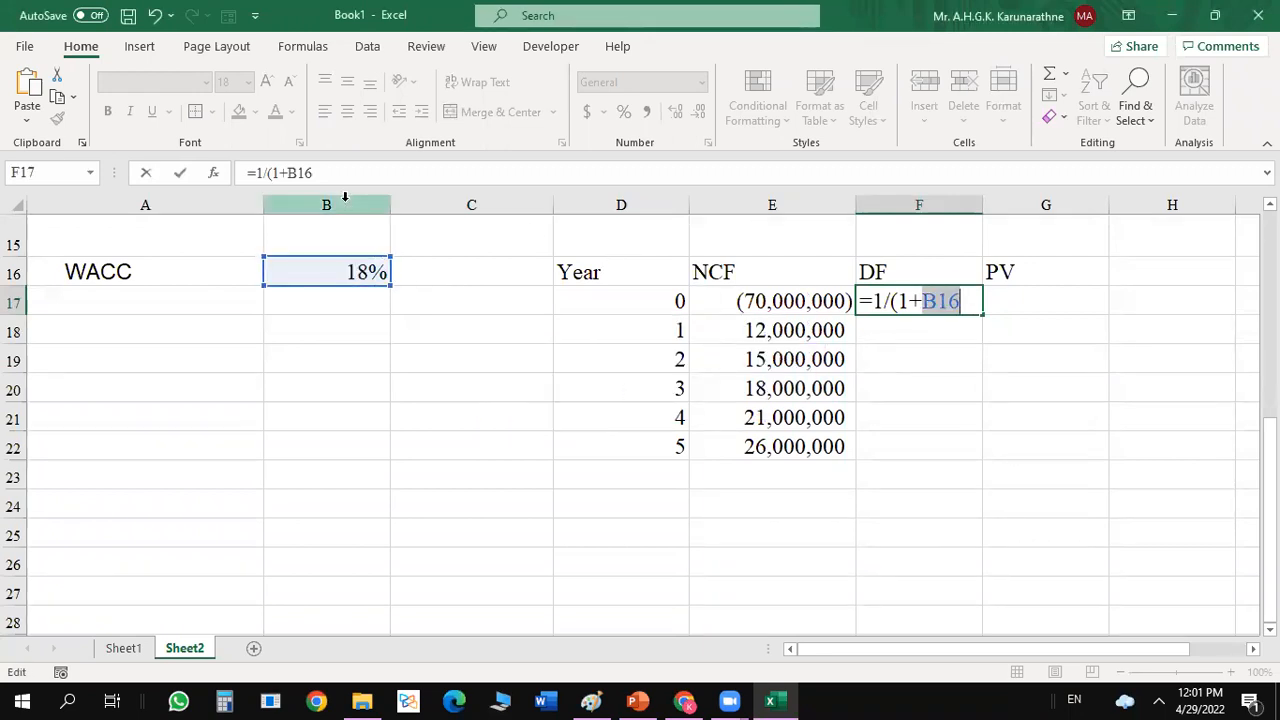
Complete the F17 discount factor formula as =1/(1+$B$16)^D17, with an absolute reference to the WACC.
key(F4)
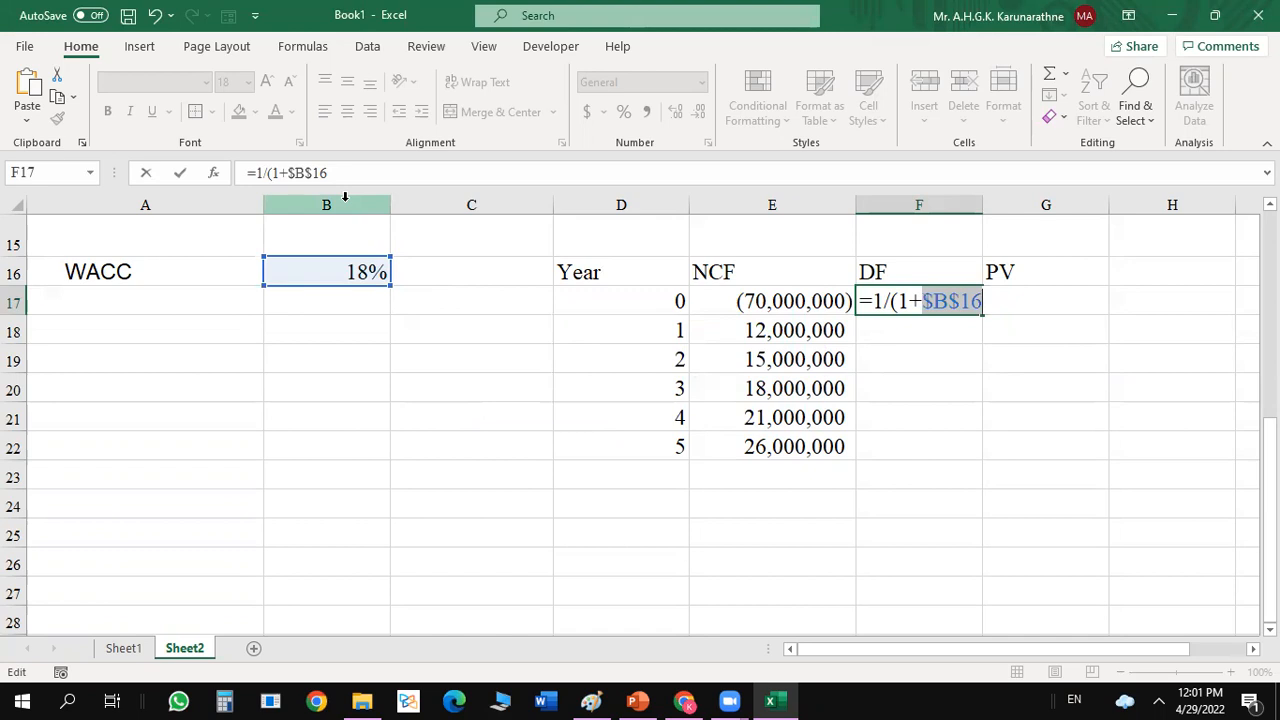
text())
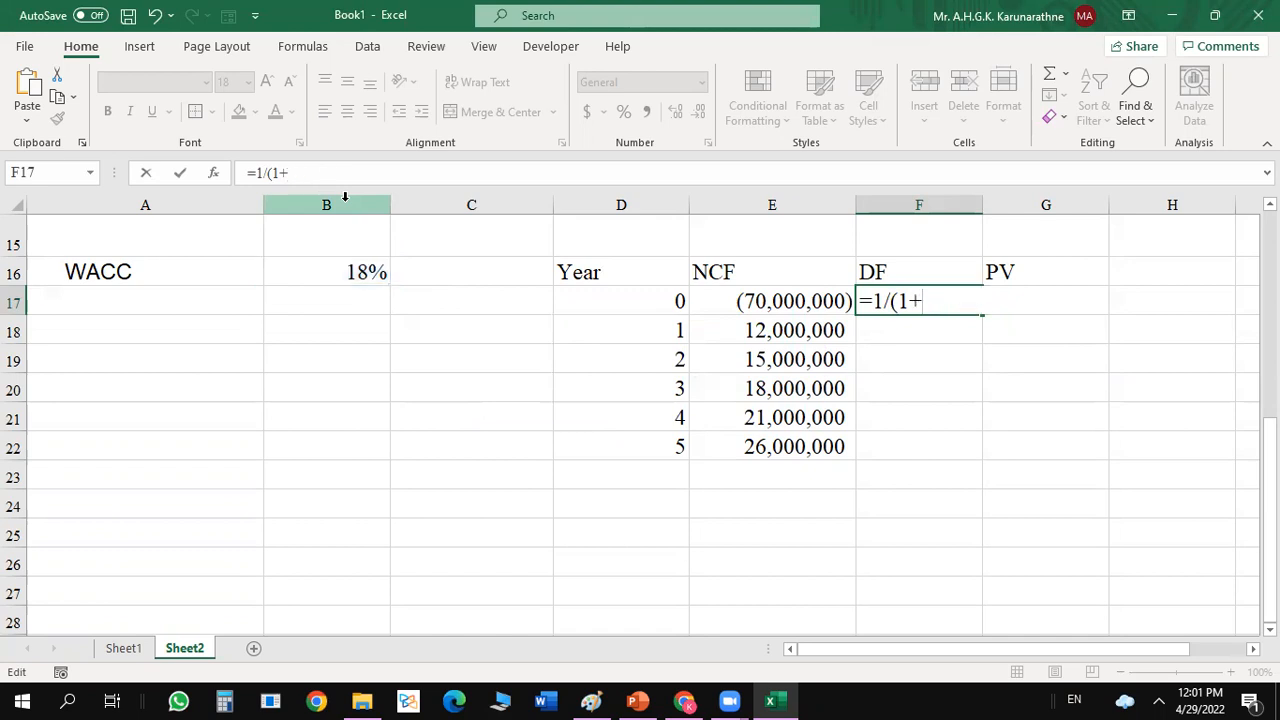
click(370, 277)
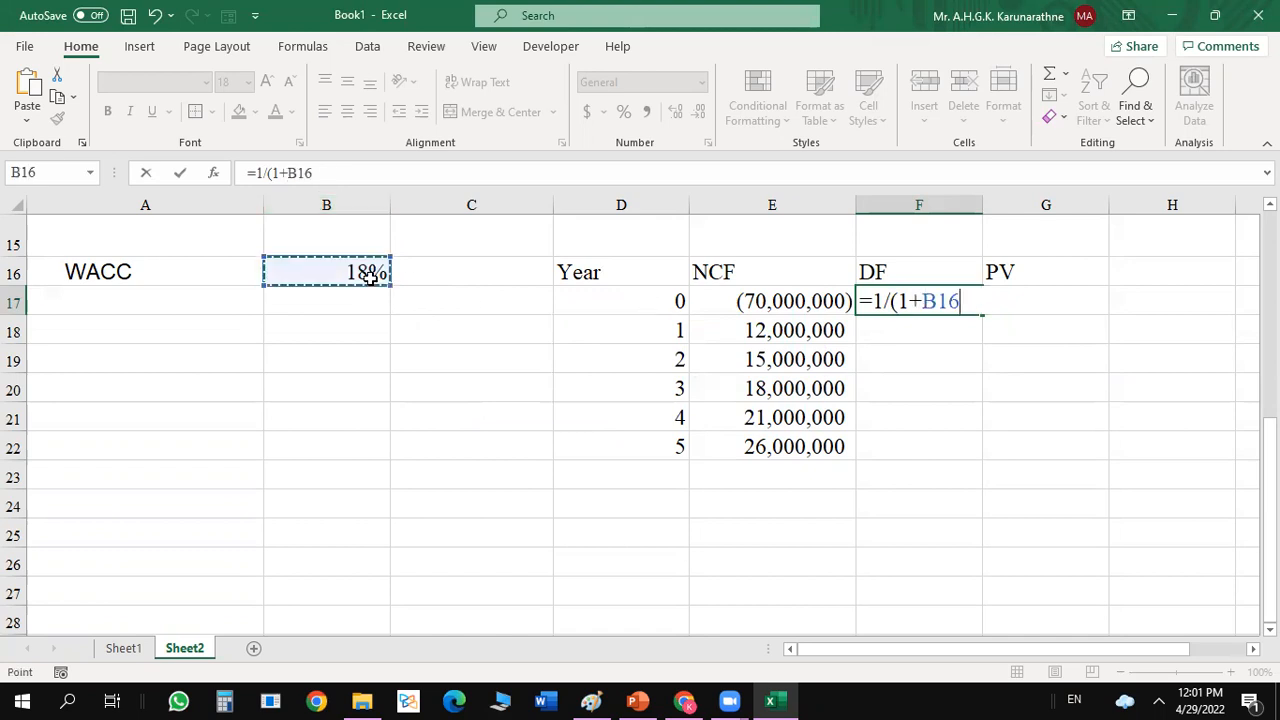
key(F4)
text())
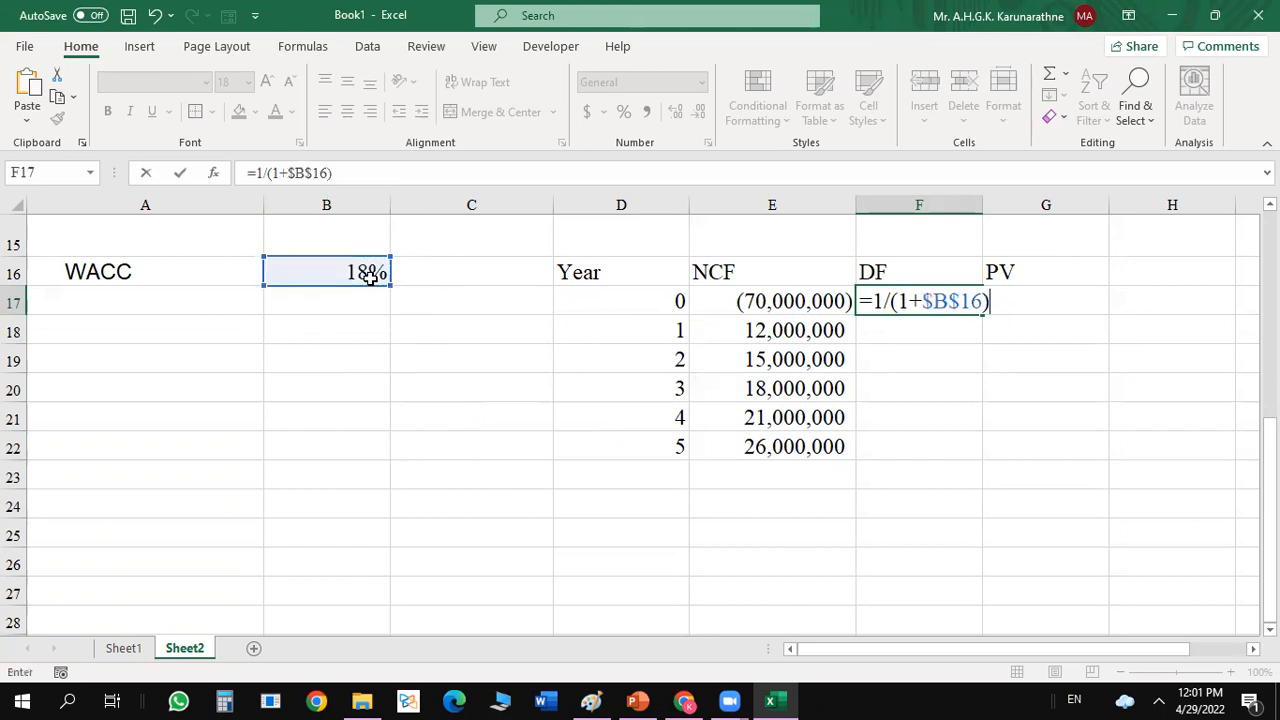
text(^)
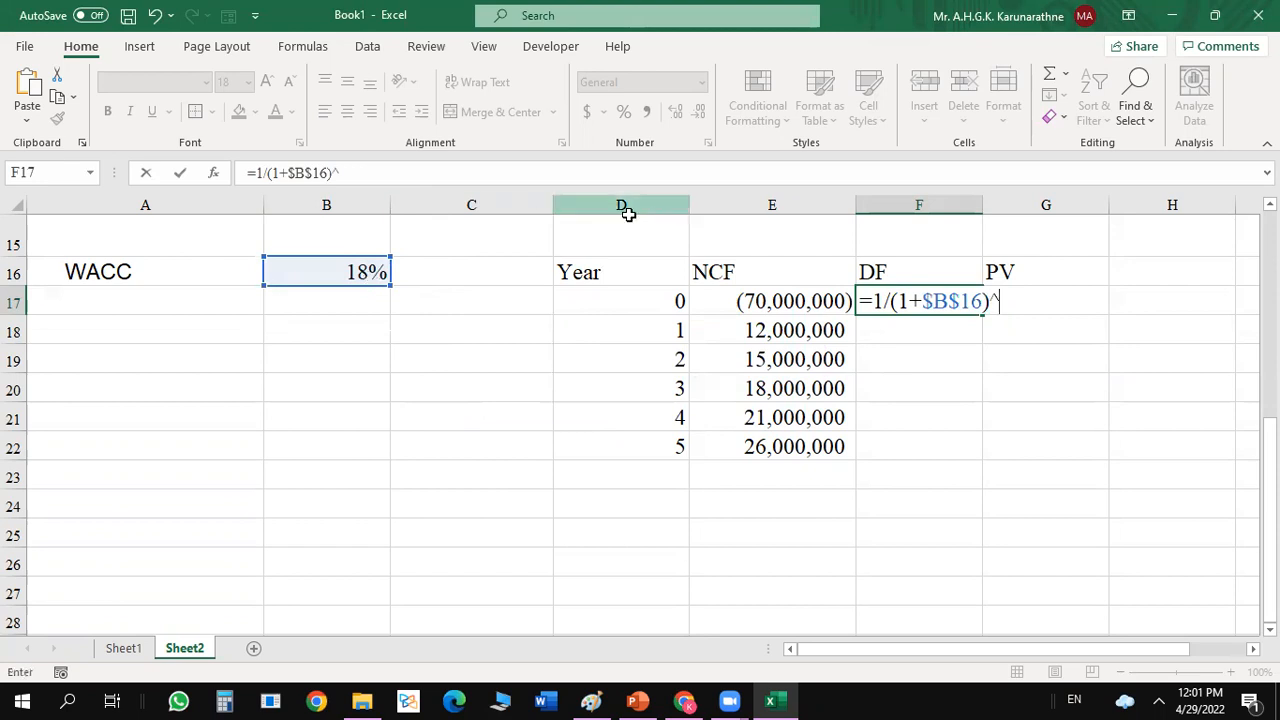
click(665, 301)
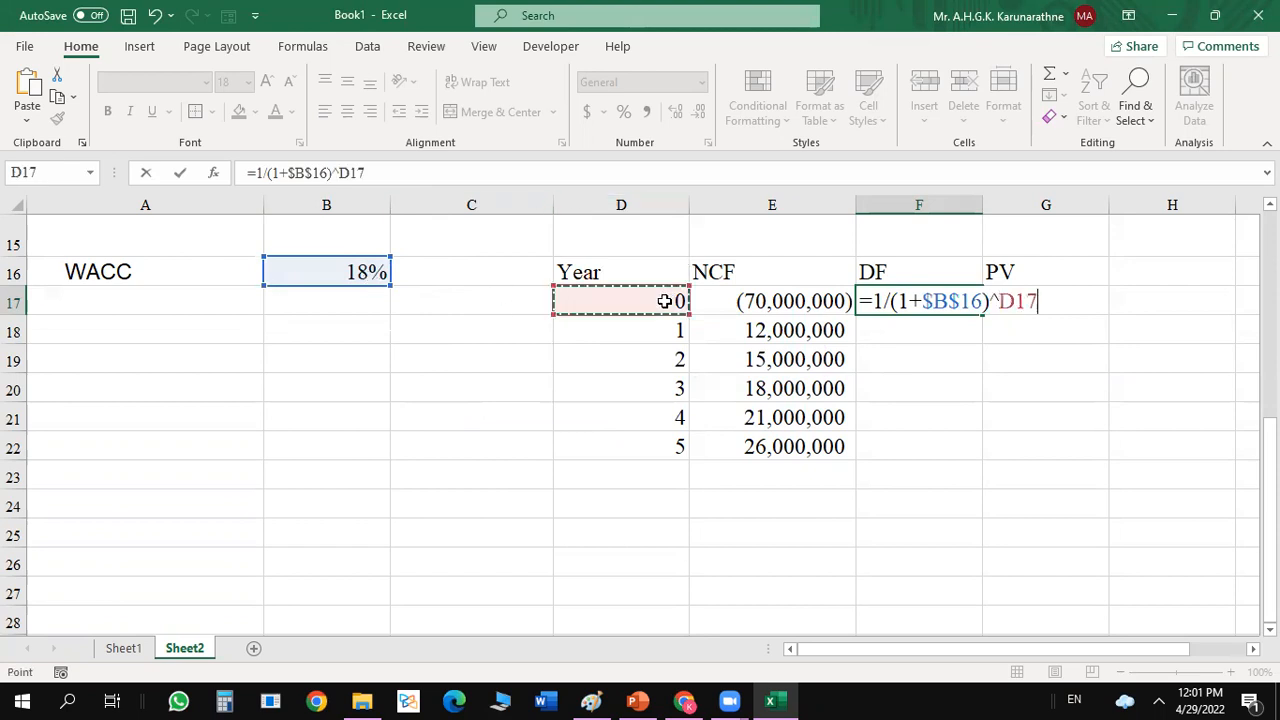
key(Return)
click(962, 300)
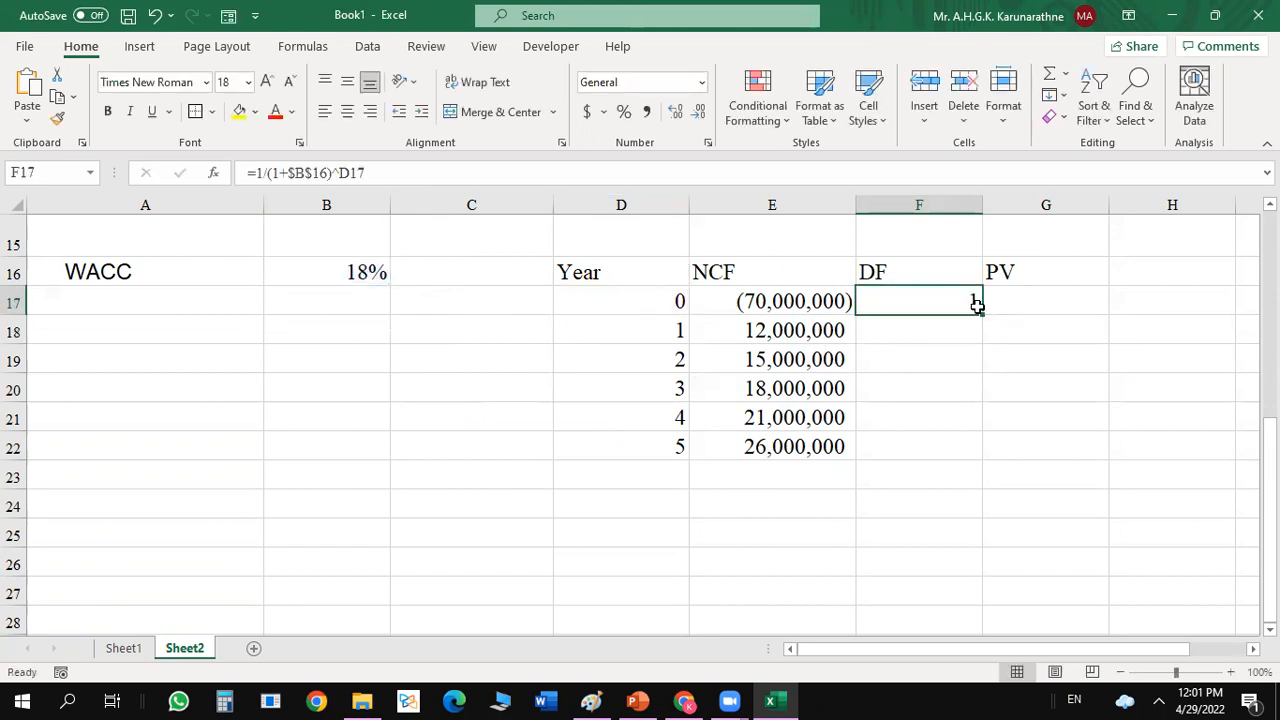
Fill the F17 discount factor formula down to F22 and display the factors with four decimal places.
double_click(982, 315)
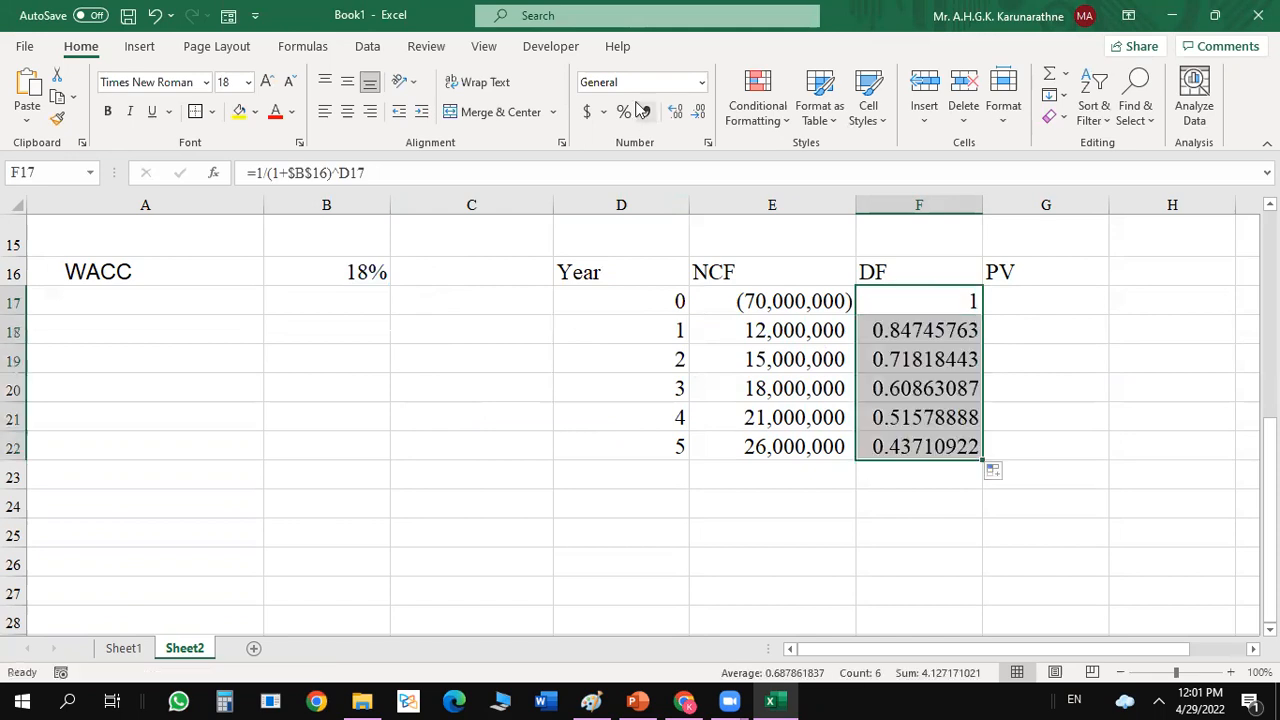
double_click(699, 111)
double_click(699, 111)
click(699, 111)
click(699, 111)
click(675, 111)
click(675, 111)
Enter the year 0 present value formula =E17*F17 in G17.
click(1030, 306)
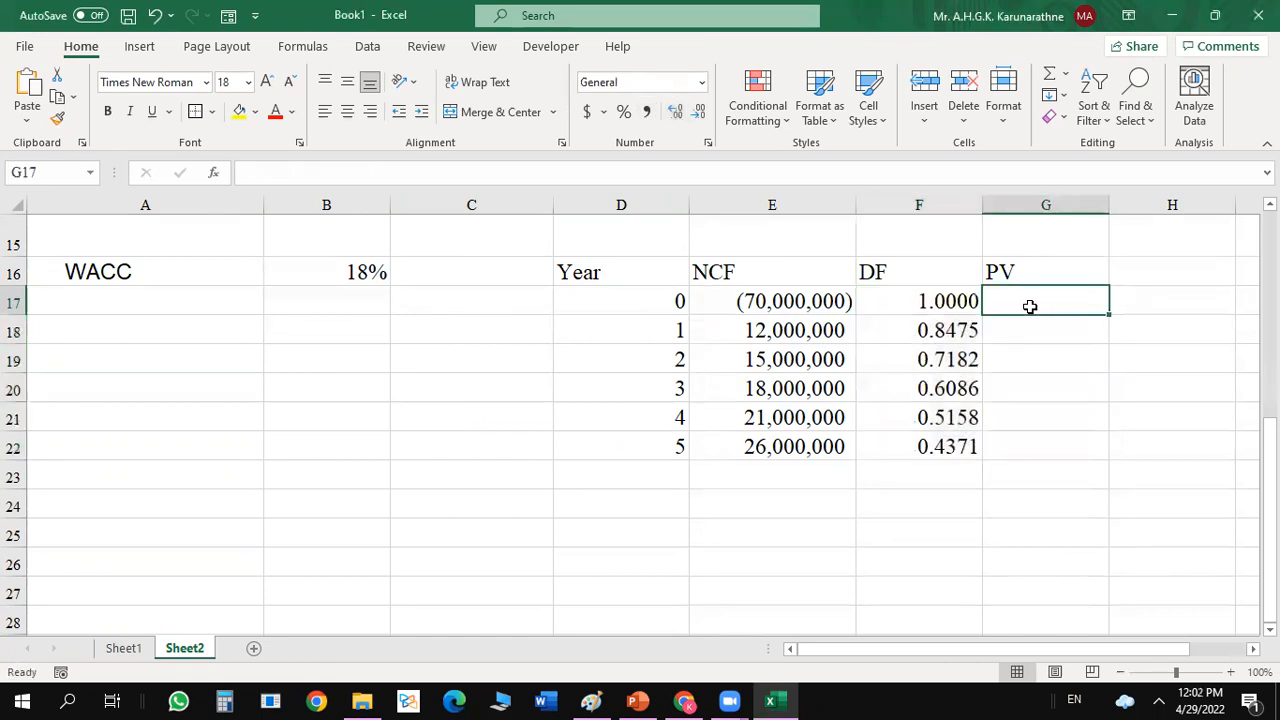
text(=)
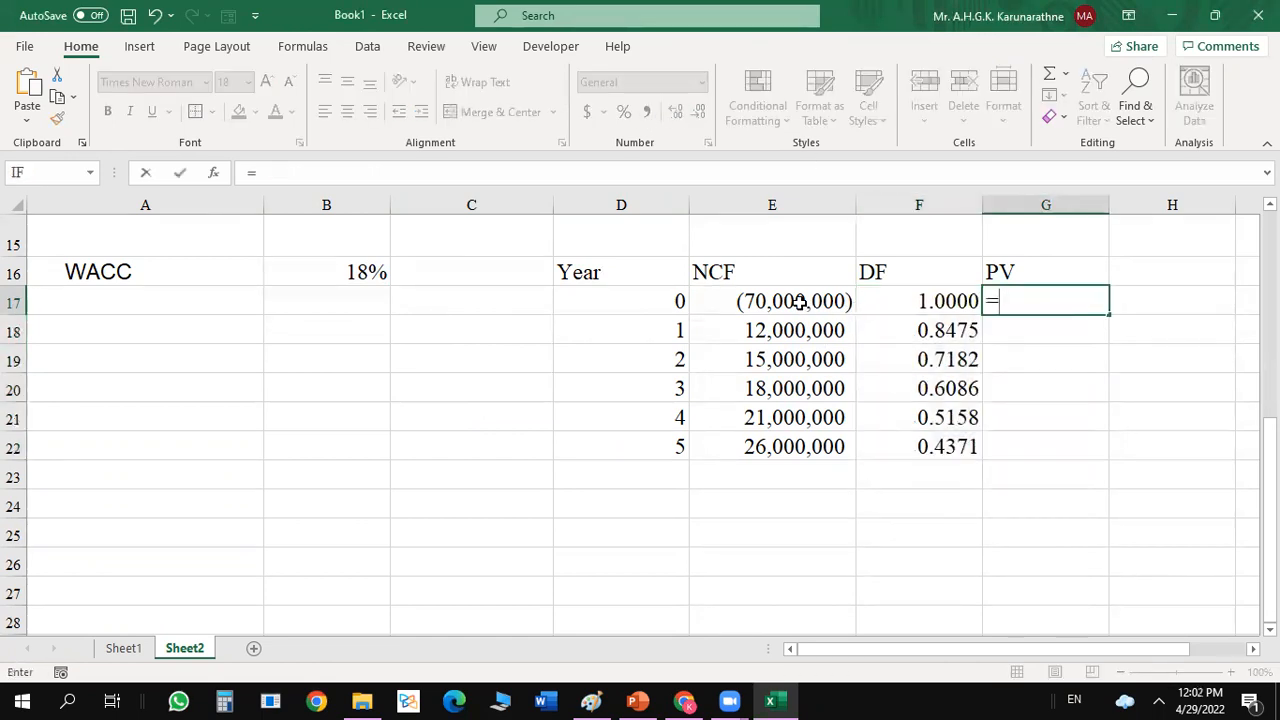
click(800, 302)
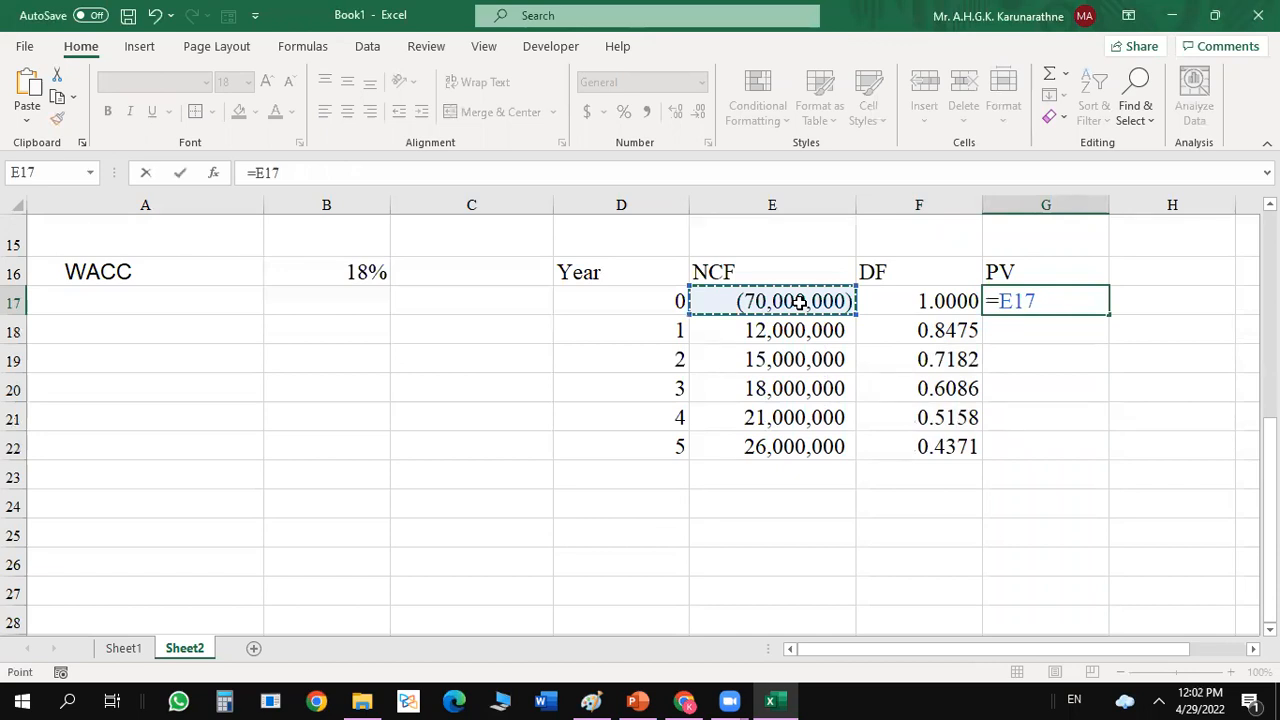
text(*)
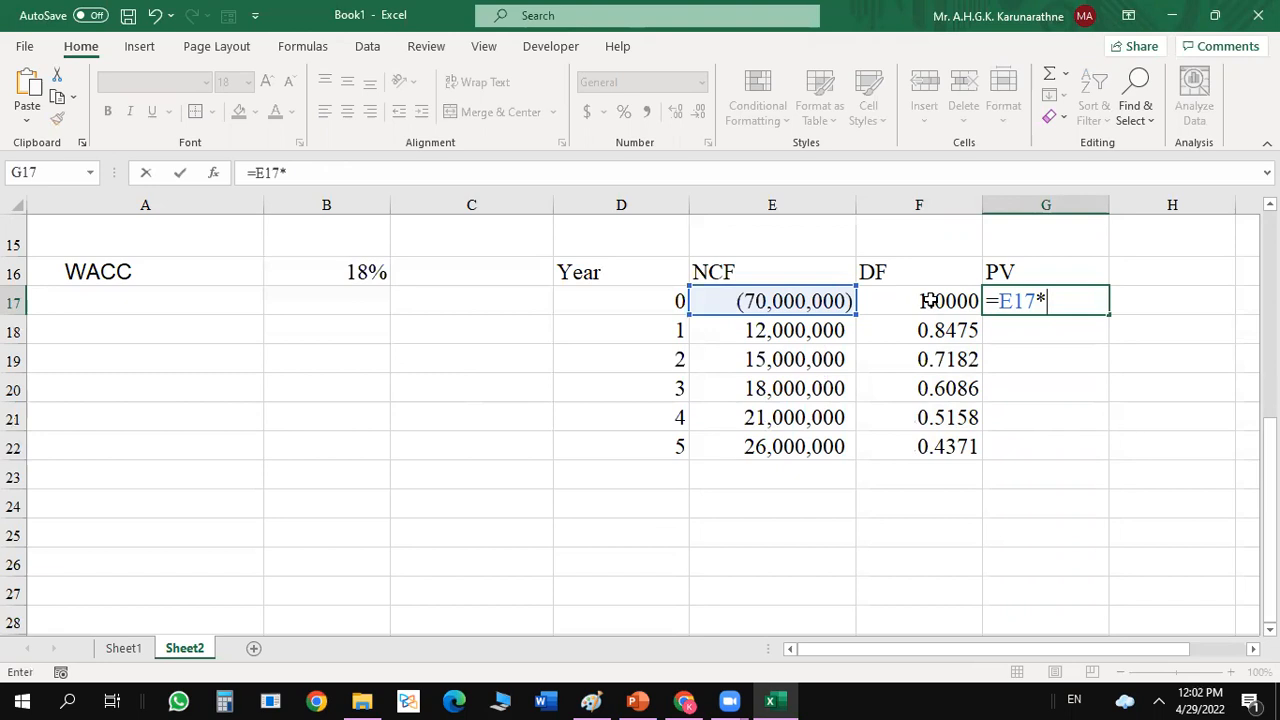
click(930, 300)
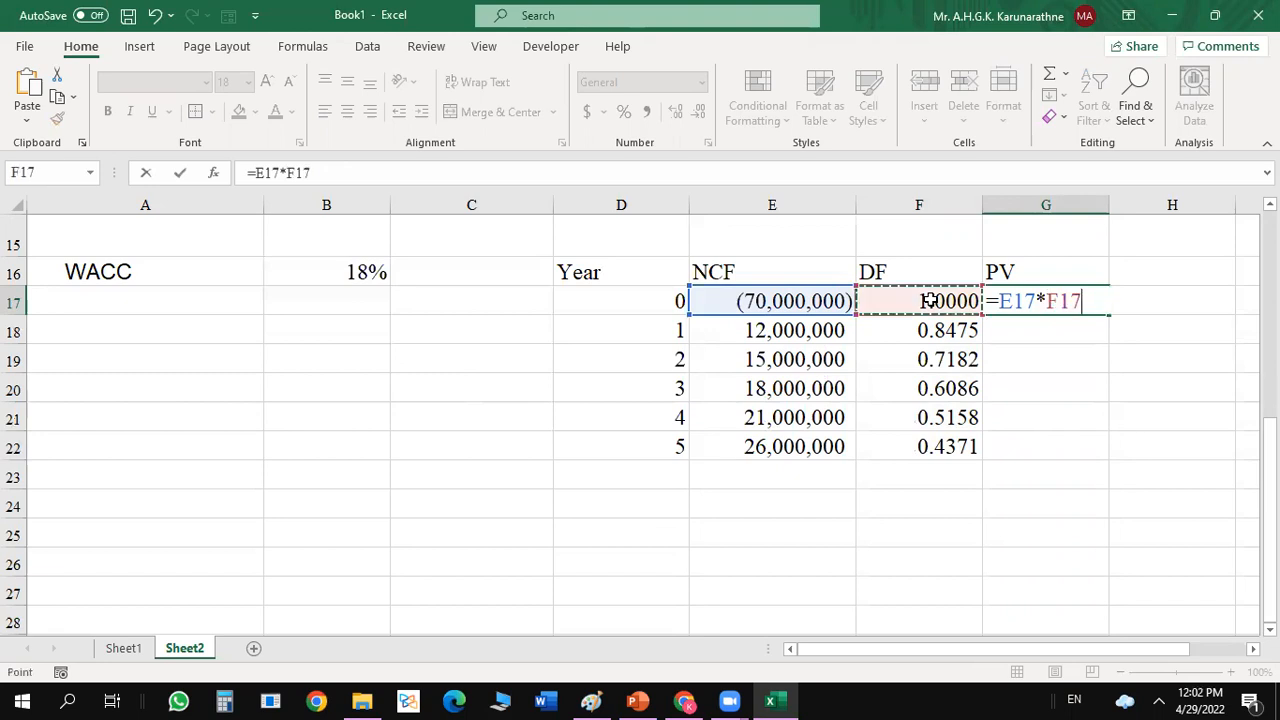
key(Return)
click(1092, 297)
right_click(1092, 297)
click(1164, 390)
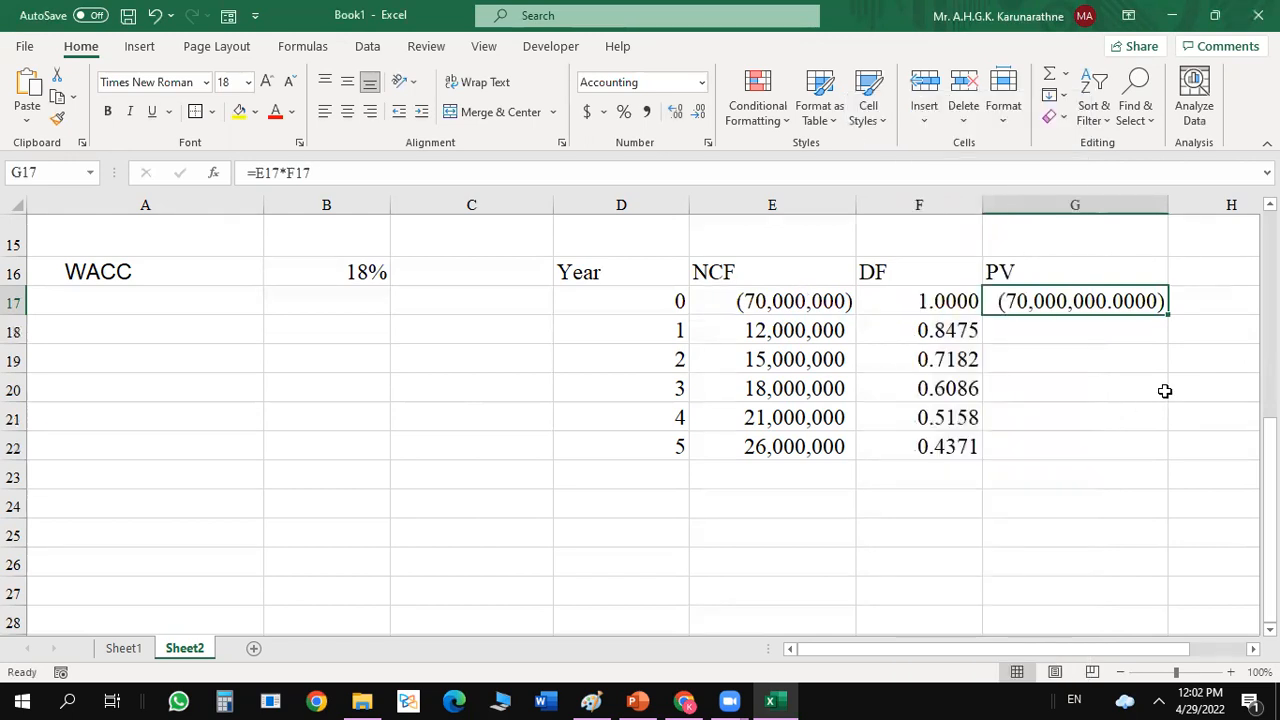
key(Down)
key(ctrl+Down)
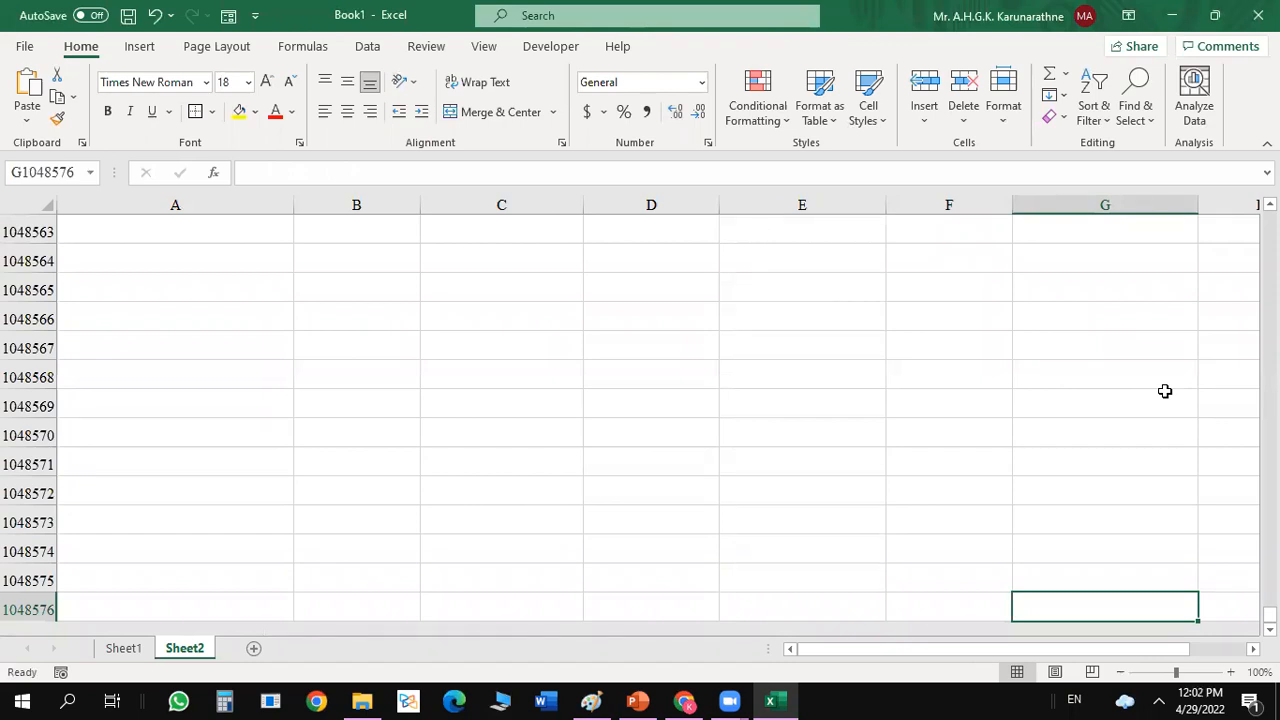
key(ctrl)
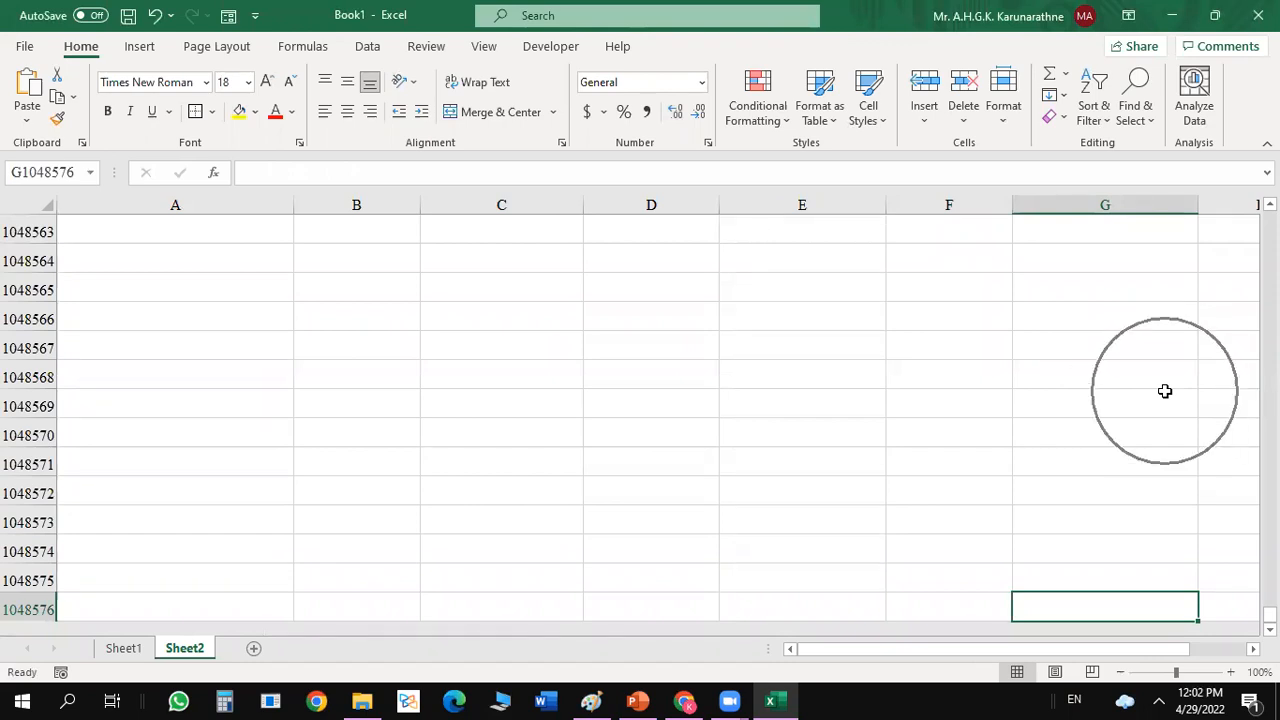
key(ctrl+Up)
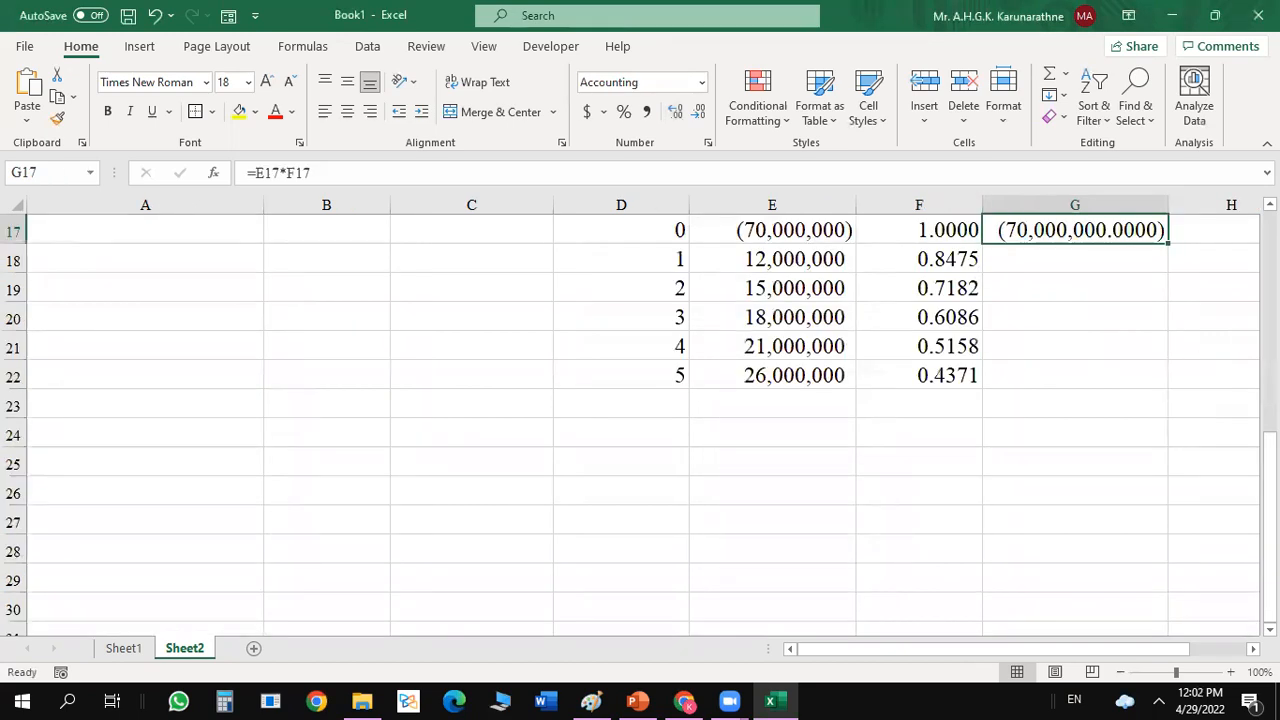
Remove the decimal places from the present value in G17 and fill its formula down to G22.
click(699, 113)
click(699, 113)
click(699, 113)
click(699, 113)
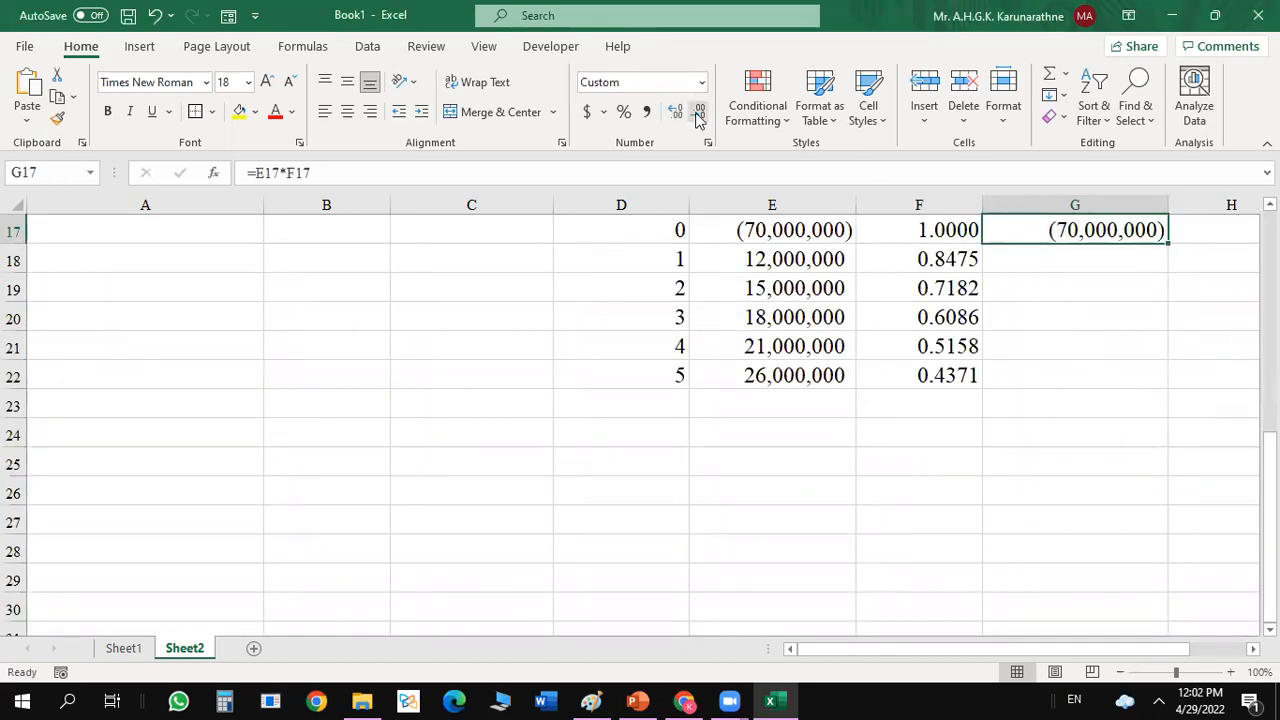
click(1050, 267)
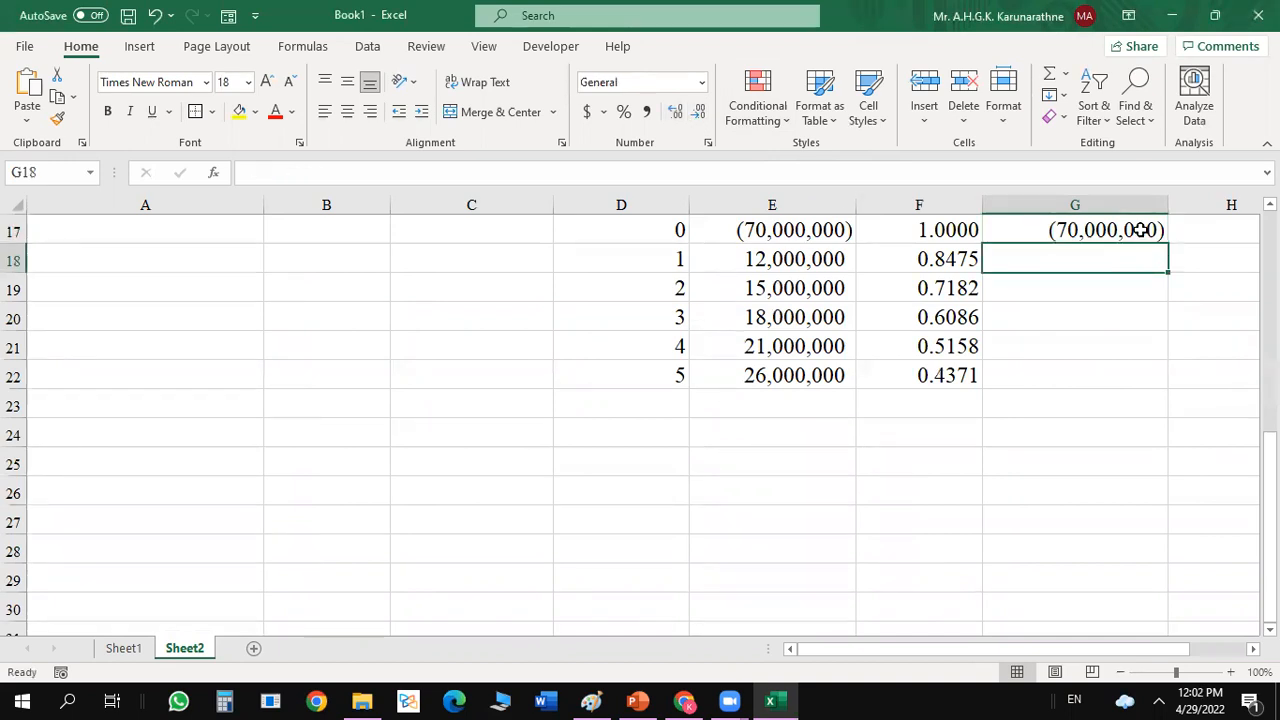
click(1139, 230)
drag(1166, 243, 1159, 239)
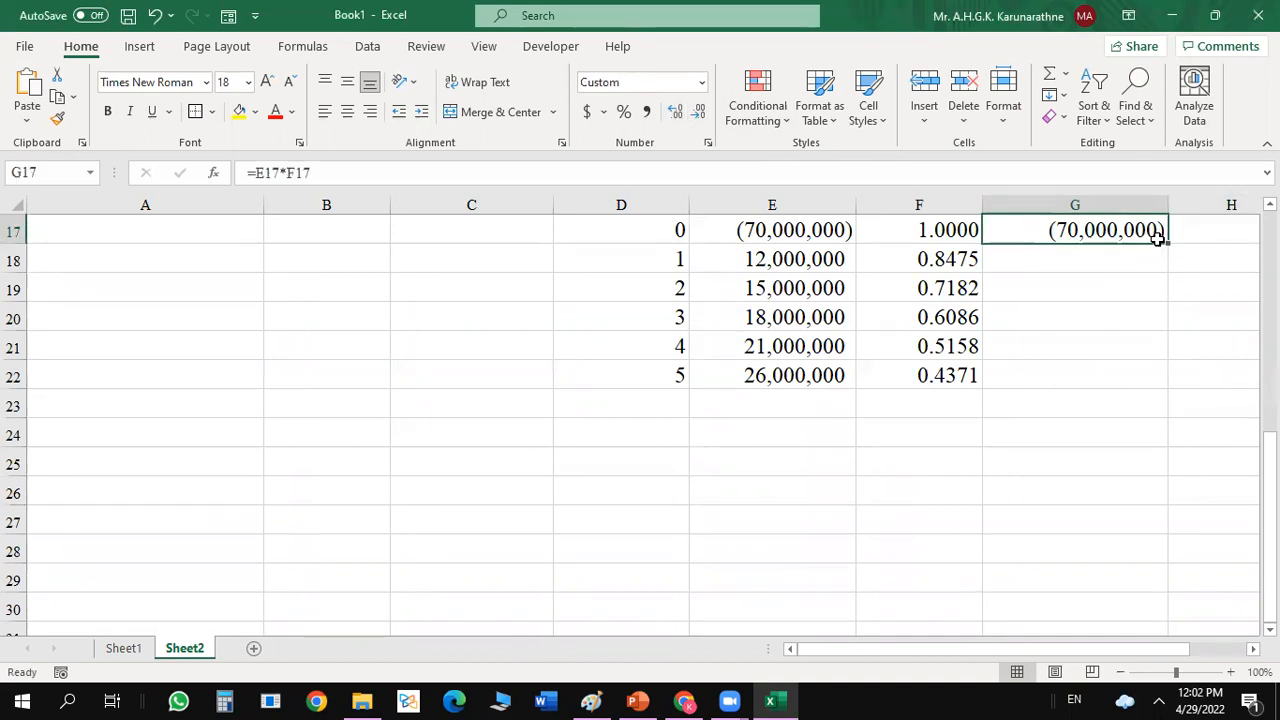
double_click(1167, 242)
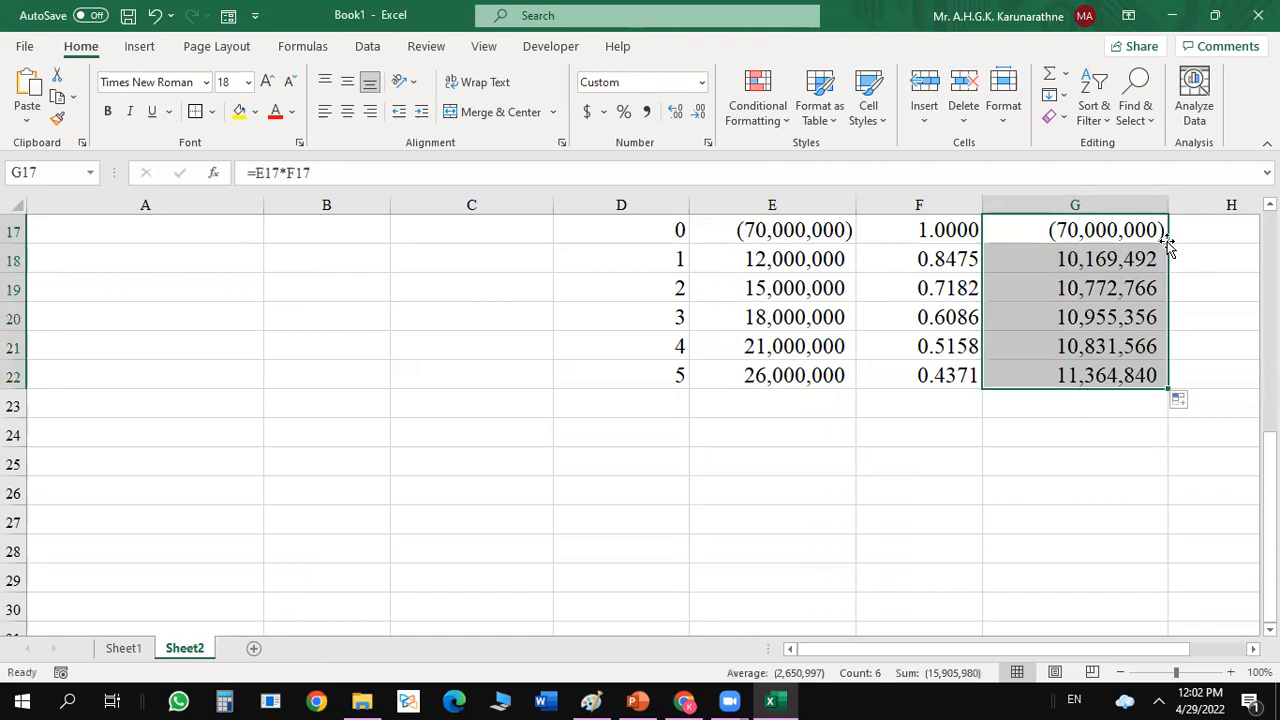
Total the present values in G23 with =SUM(G17:G22).
click(1099, 414)
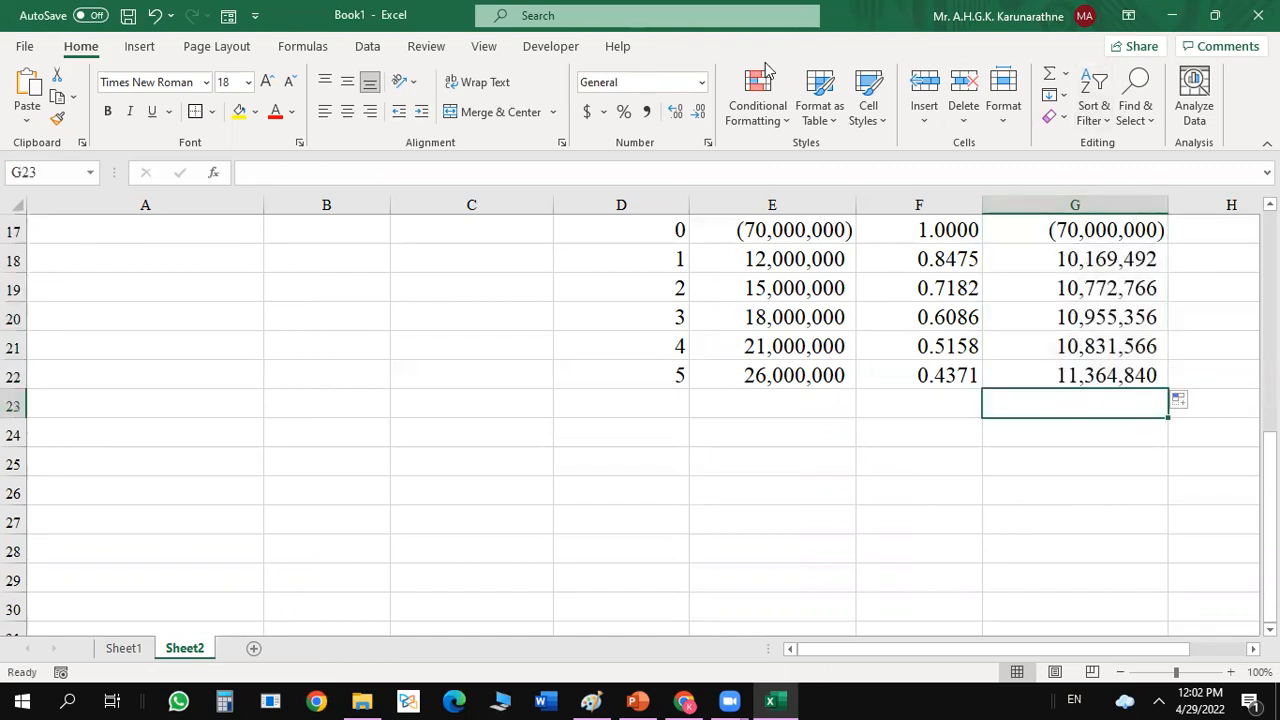
click(1052, 78)
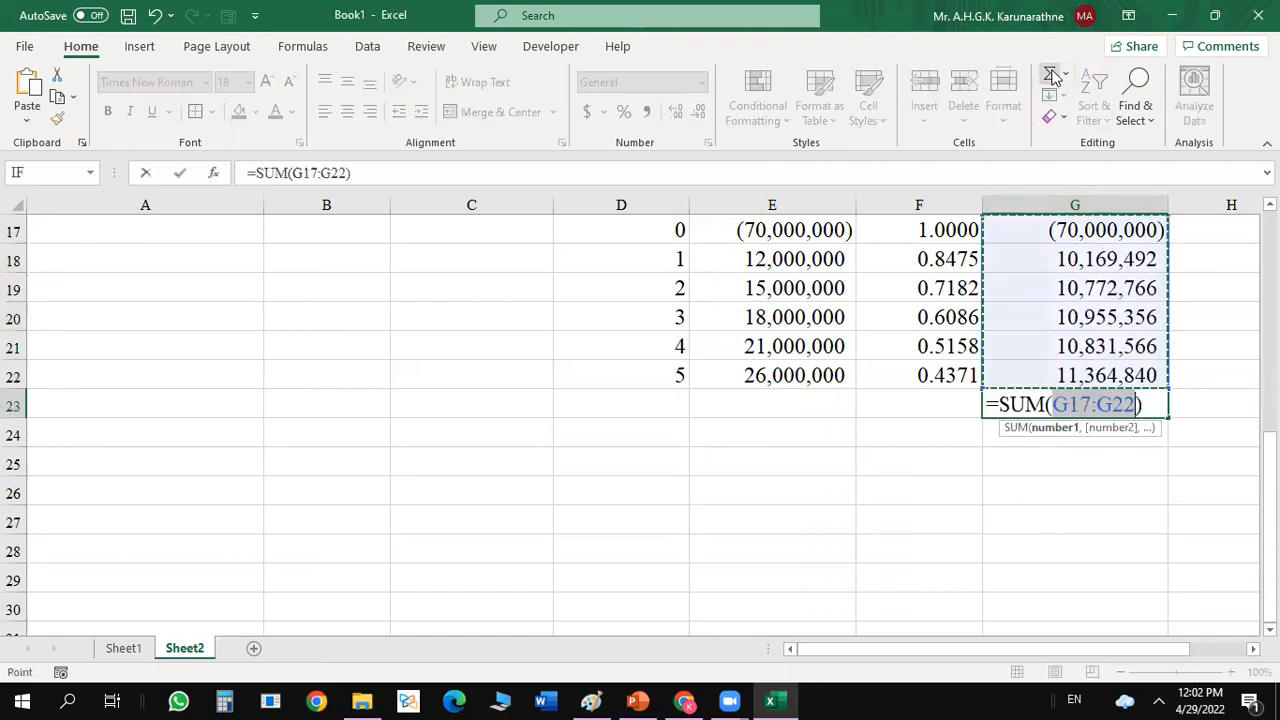
key(Return)
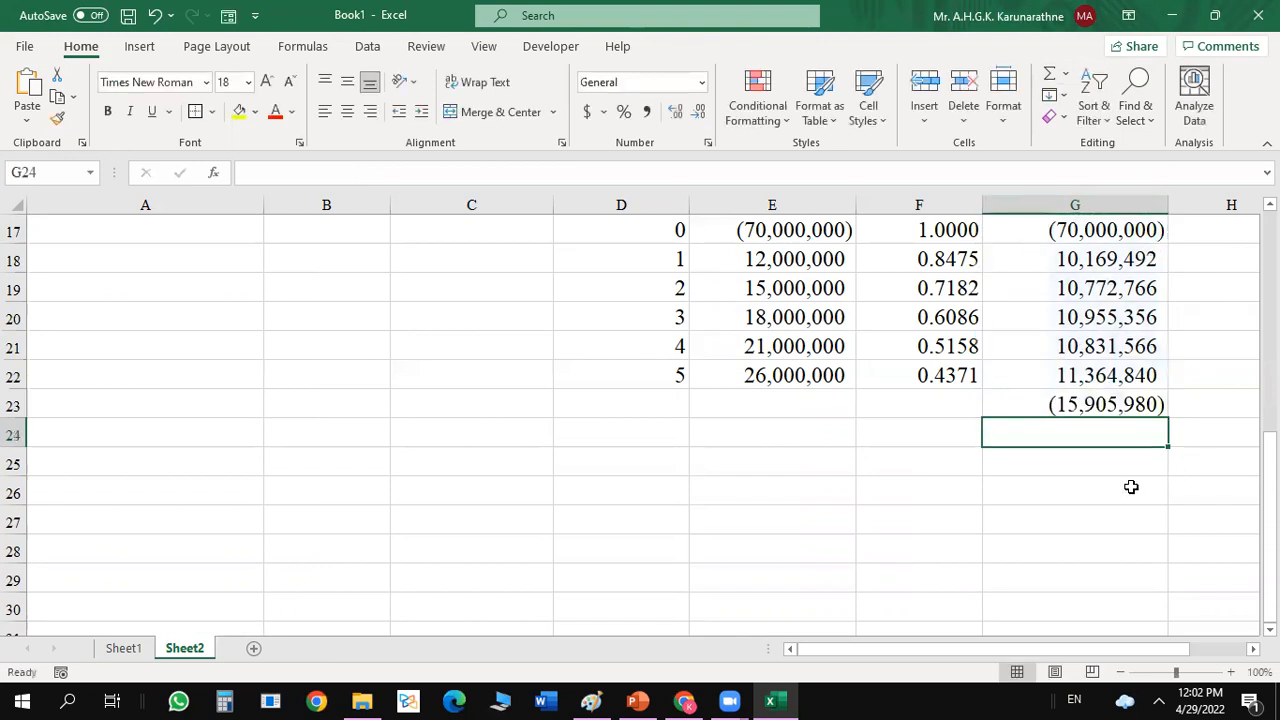
click(1060, 496)
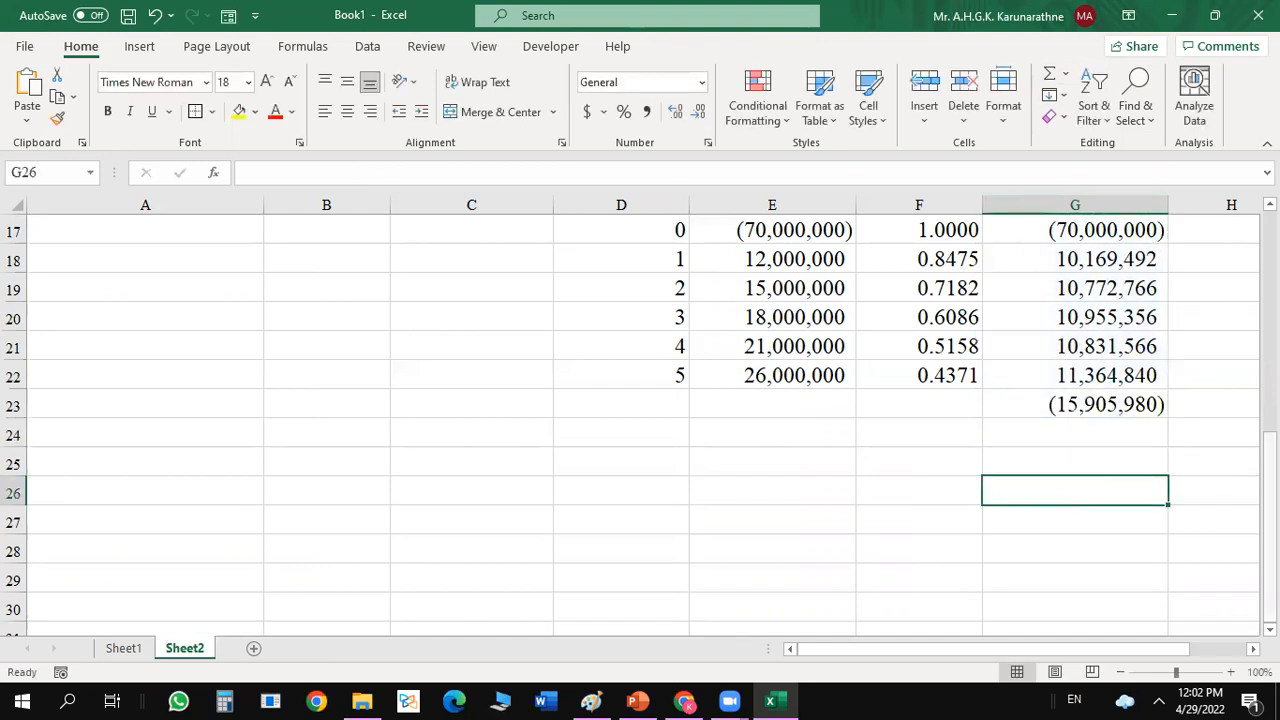
right_click(1269, 433)
click(1189, 519)
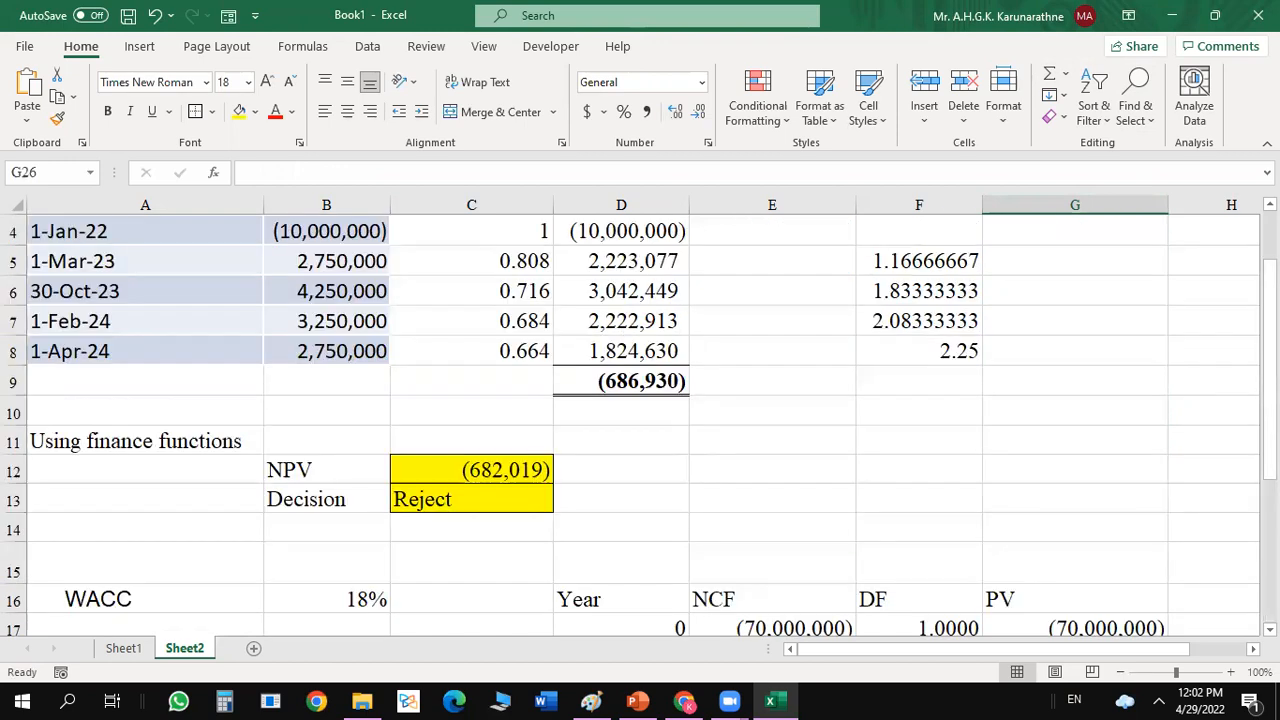
click(1269, 555)
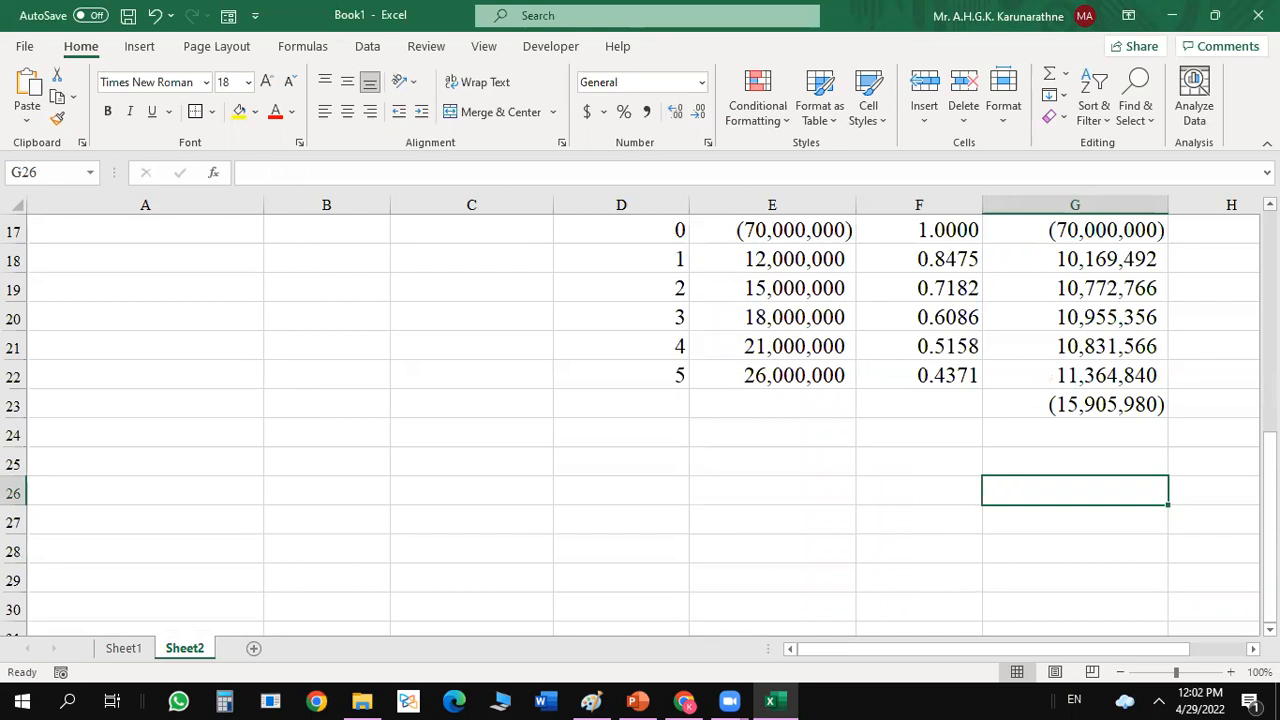
click(1269, 204)
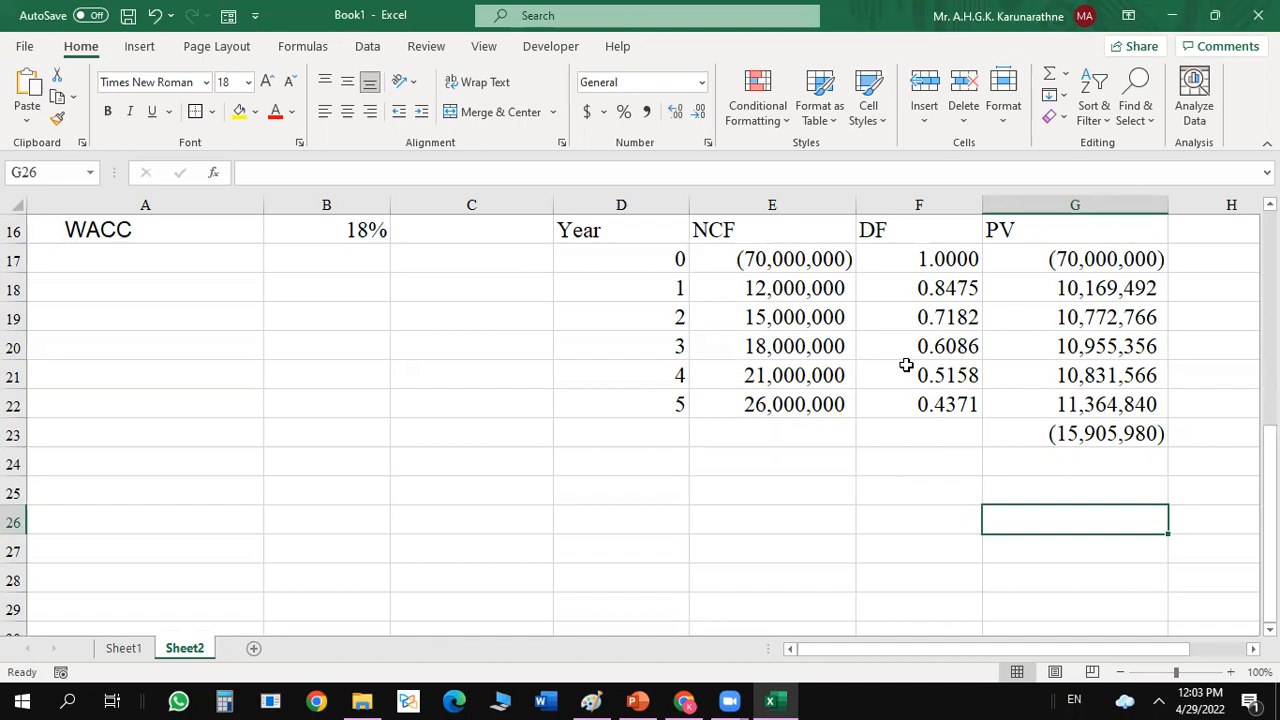
Enter the label IRR in F25 and give the adjacent cell G25 a yellow fill.
click(880, 484)
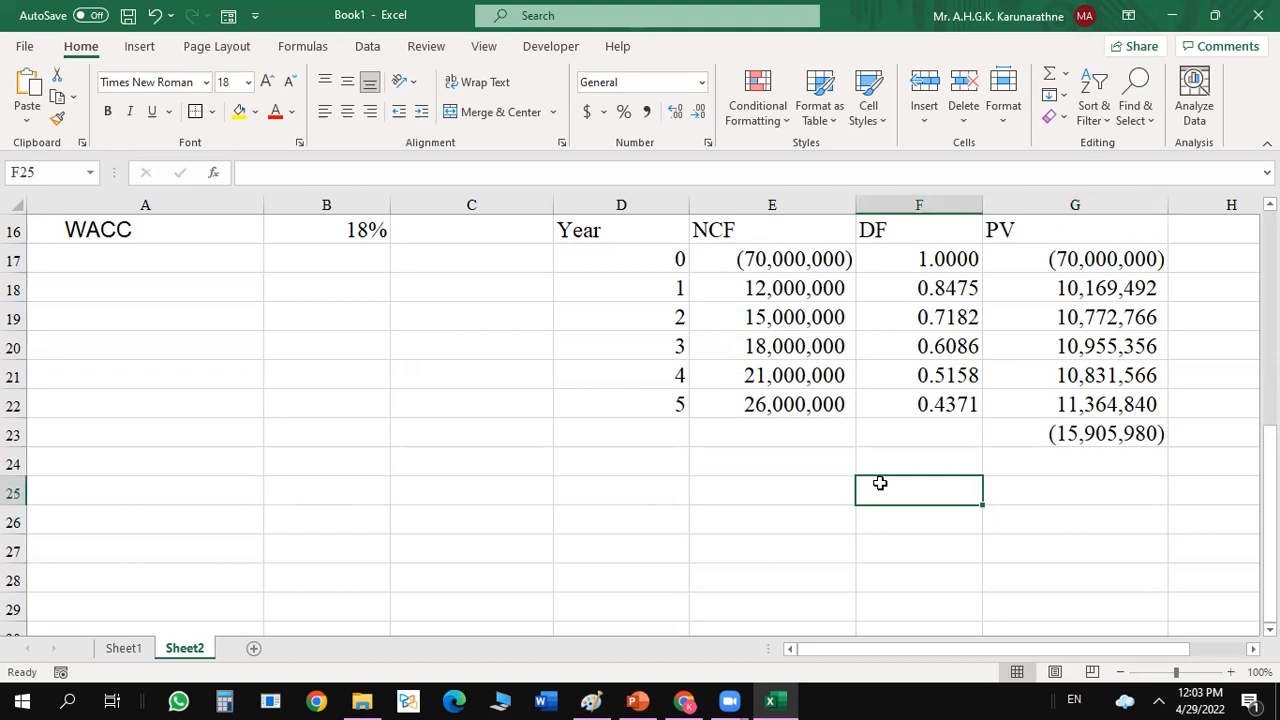
text(IF)
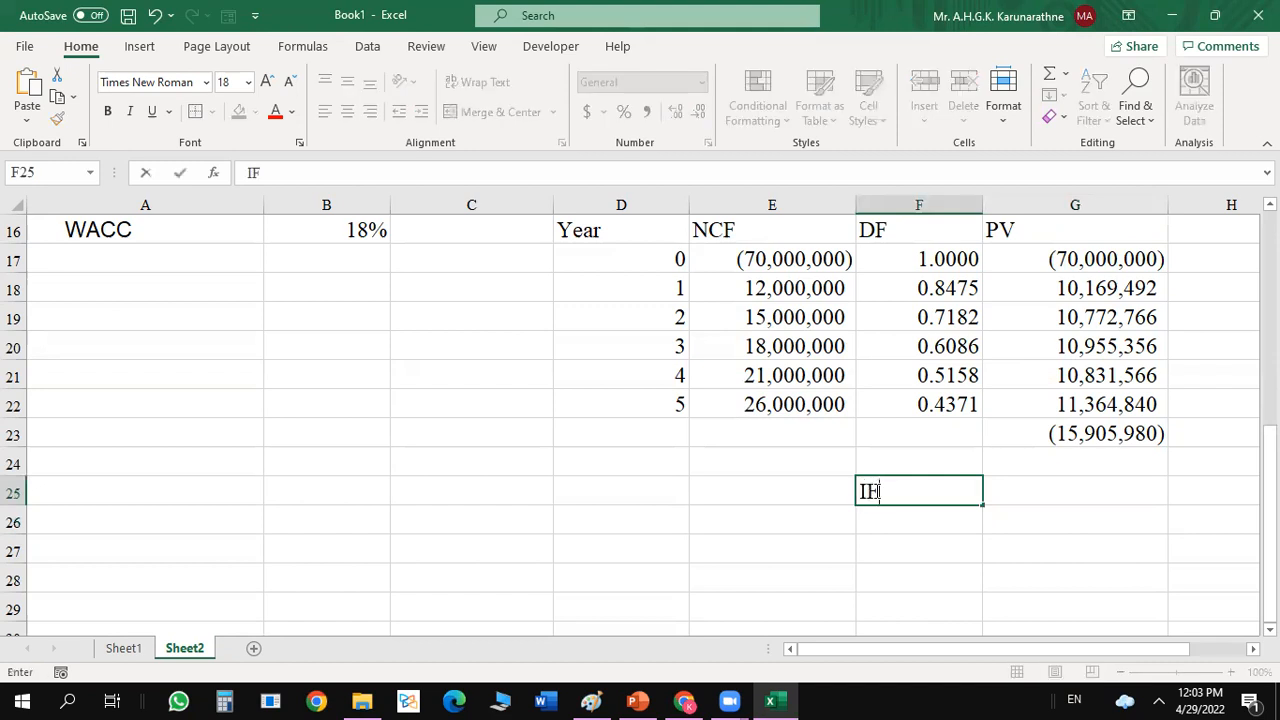
key(BackSpace)
text(RR)
click(1014, 498)
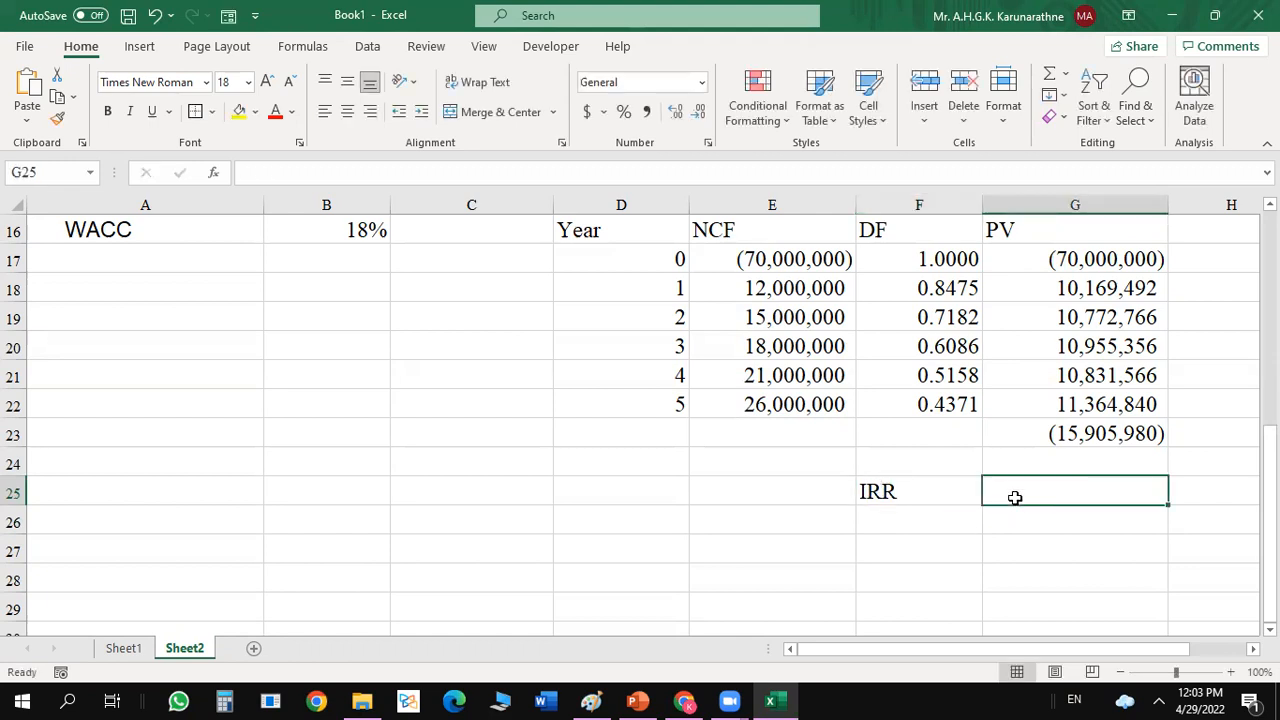
click(240, 111)
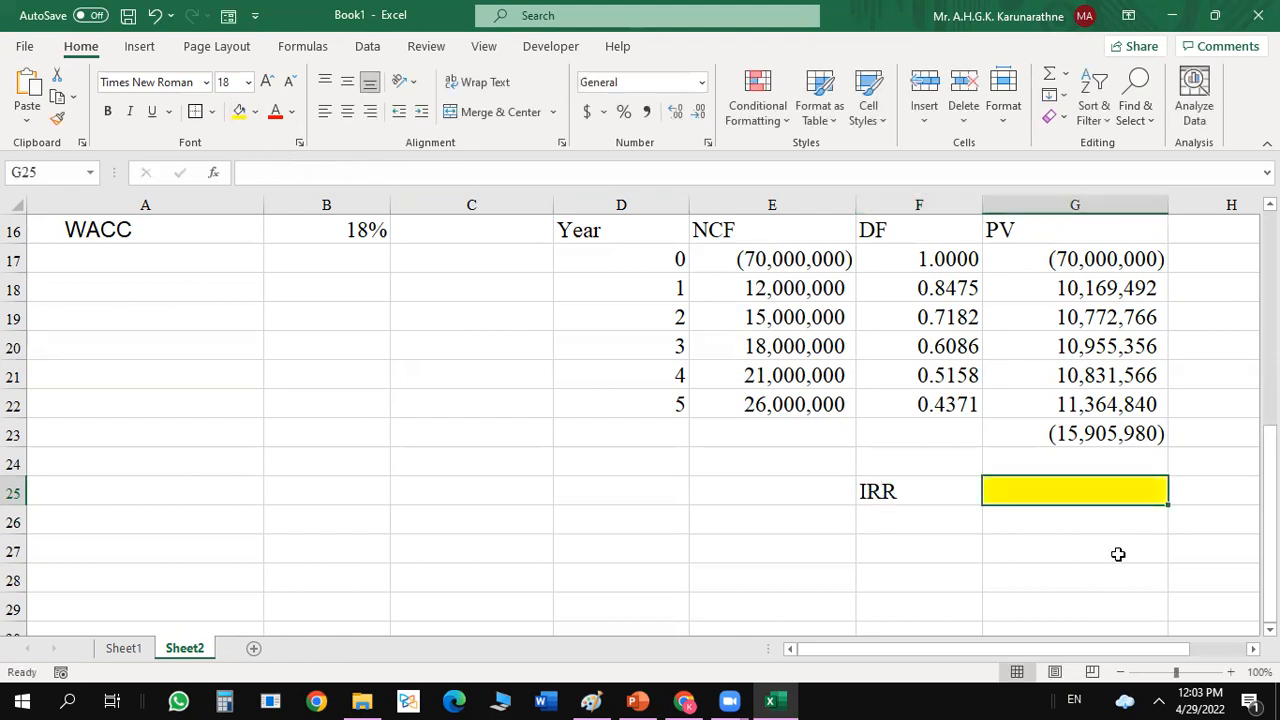
Begin an IRR function in G25 and open its Function Arguments dialog, placed clear of the cash flow table.
text(=)
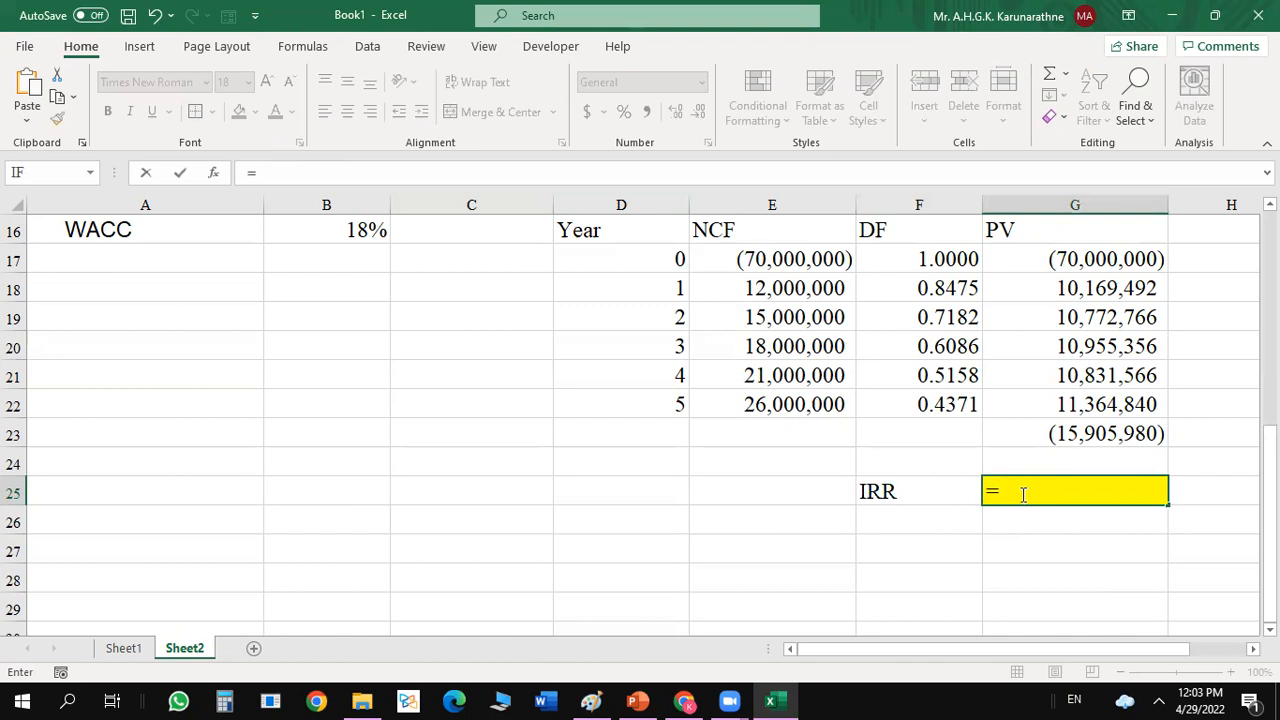
text(IRR)
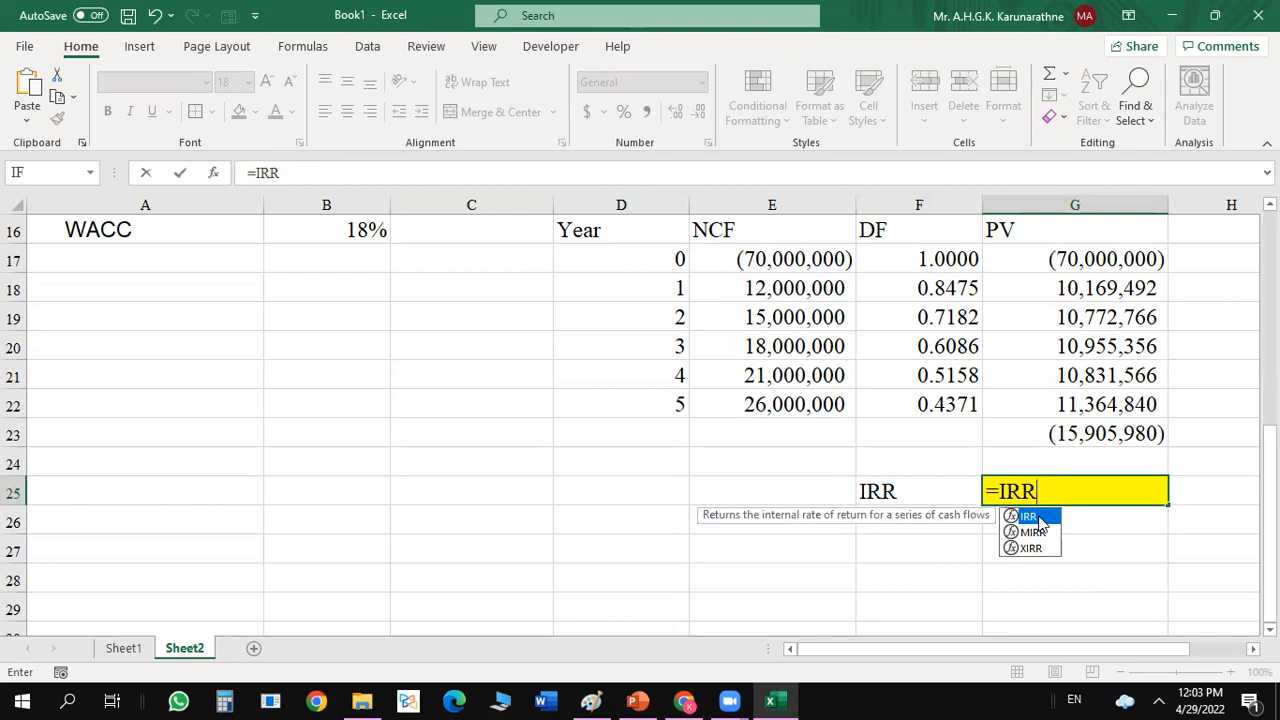
double_click(1032, 517)
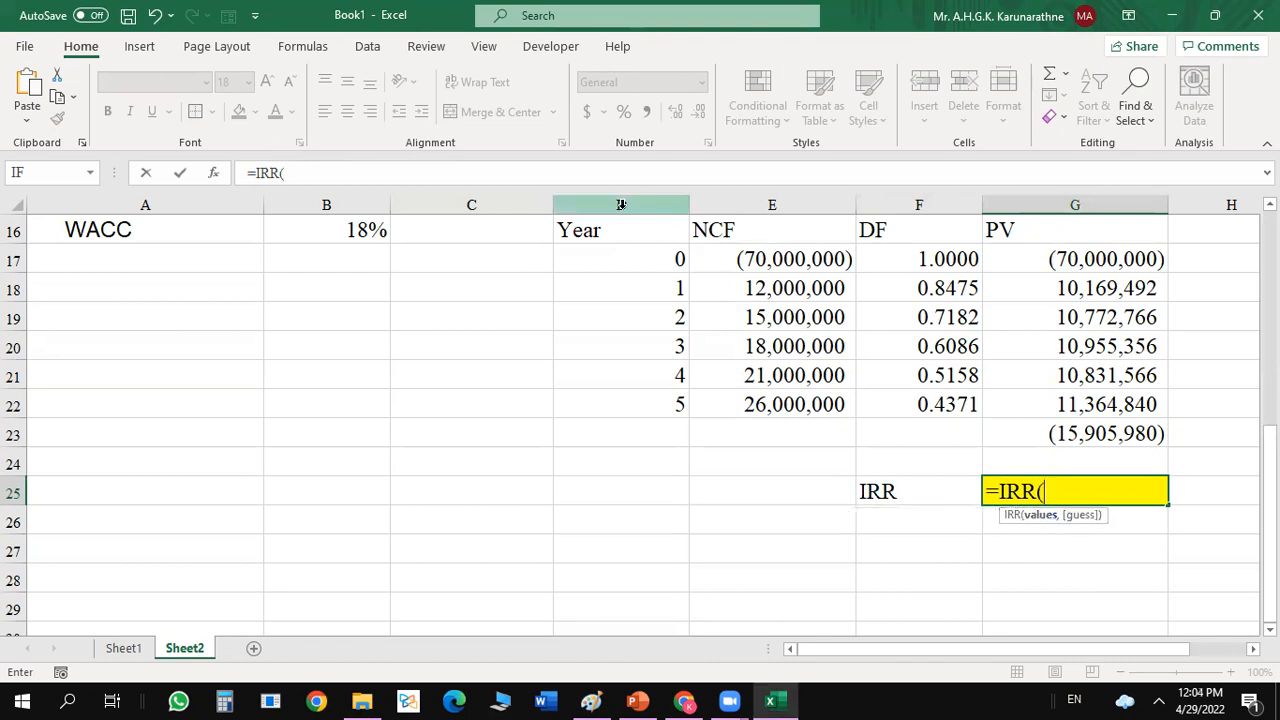
click(213, 175)
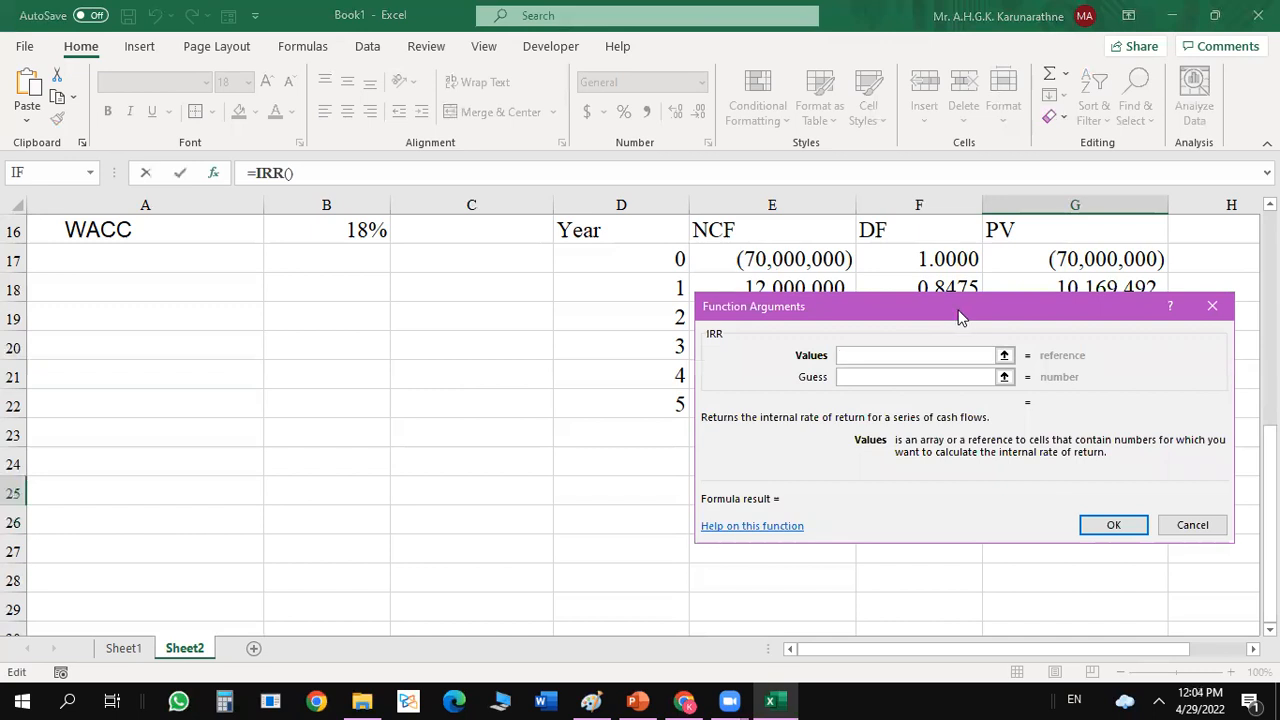
drag(958, 317, 322, 292)
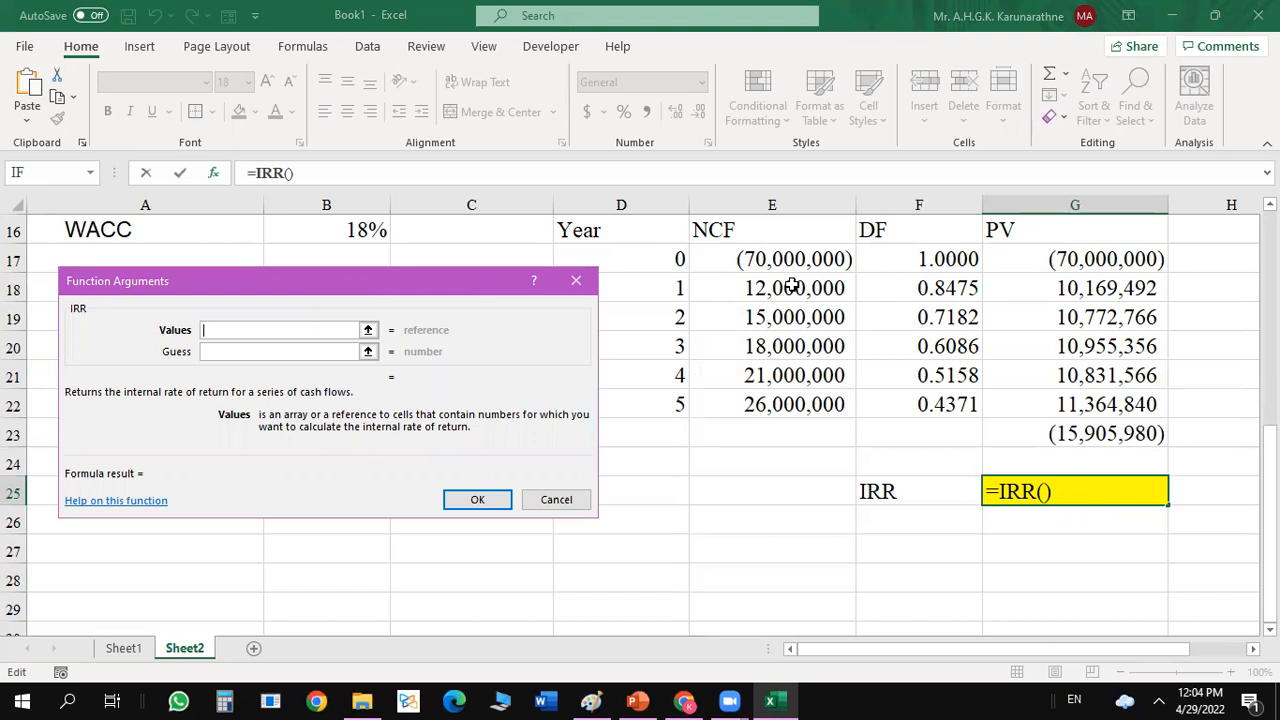
Complete the IRR function with net cash flows E17:E22 and no guess, and format G25 as a percentage with one decimal place.
click(1058, 258)
drag(1058, 258, 1062, 385)
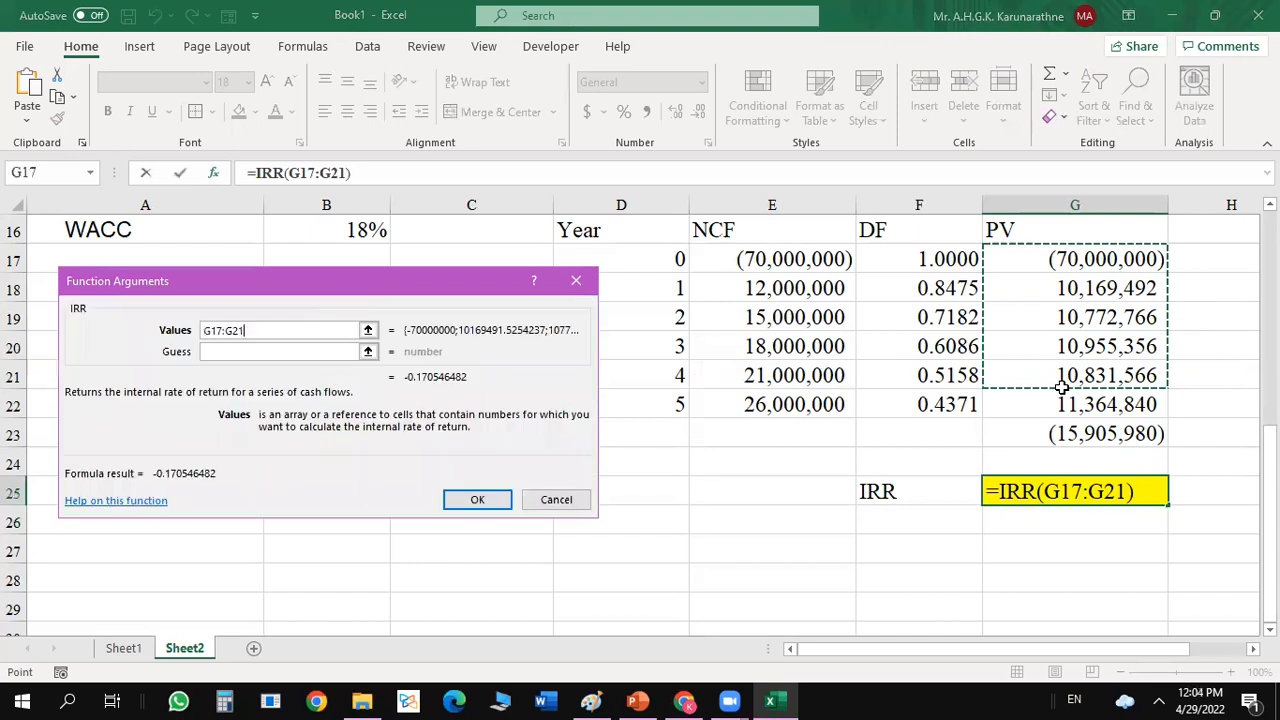
drag(762, 262, 770, 397)
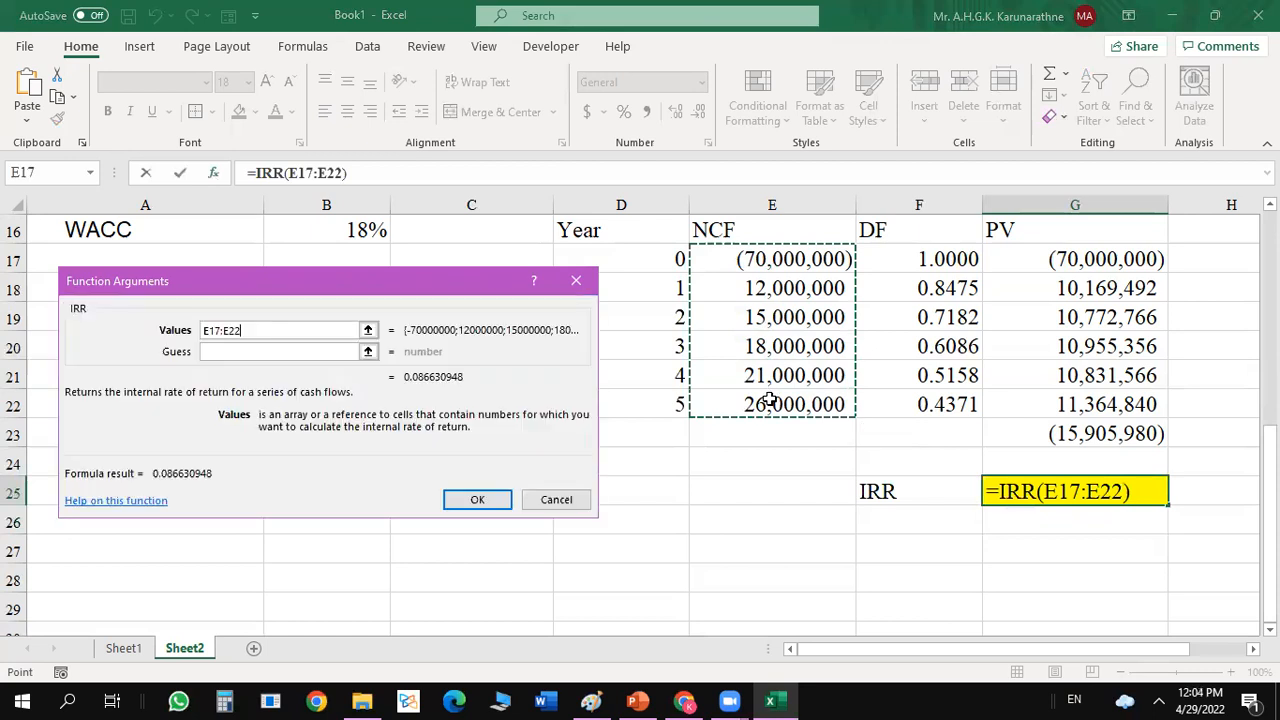
click(286, 352)
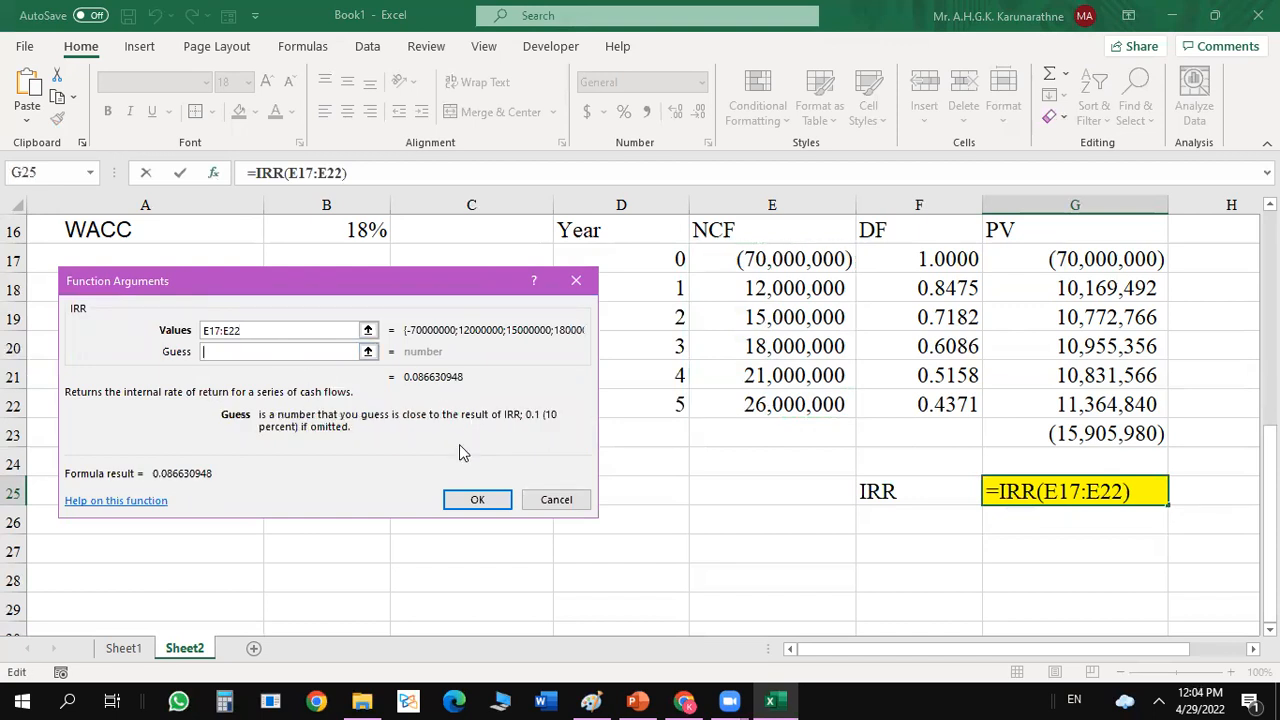
click(486, 497)
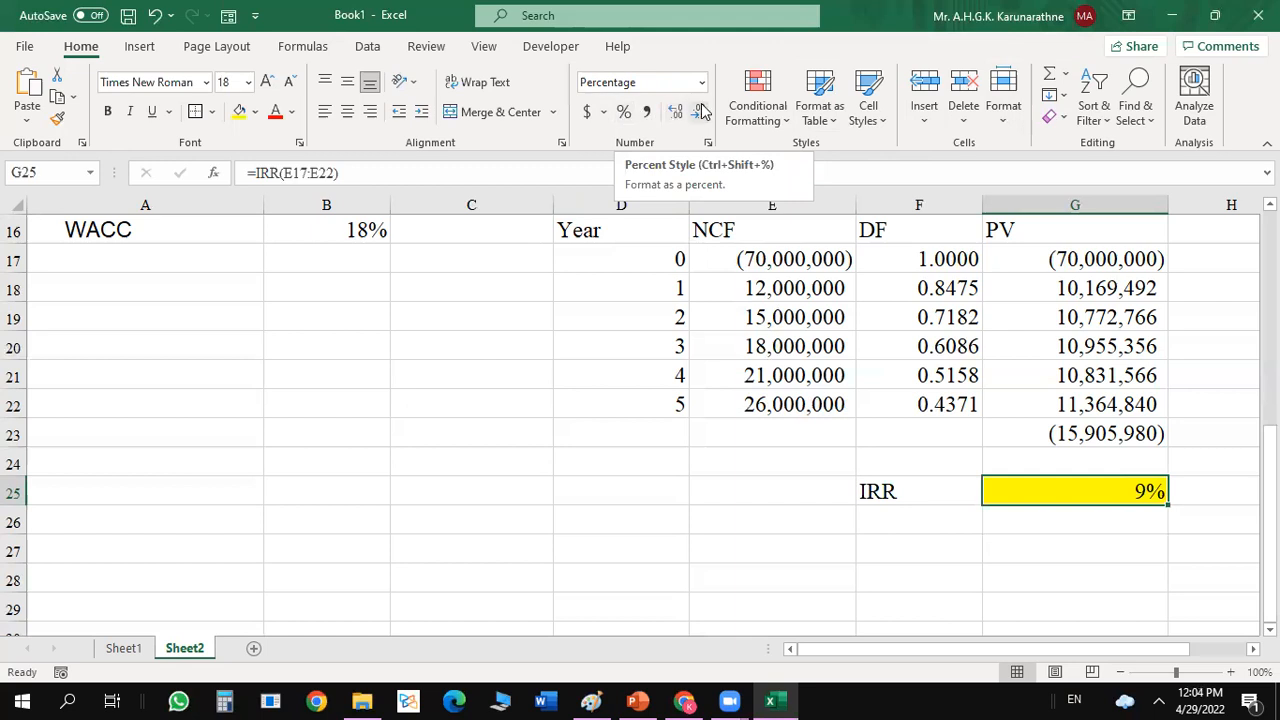
click(677, 114)
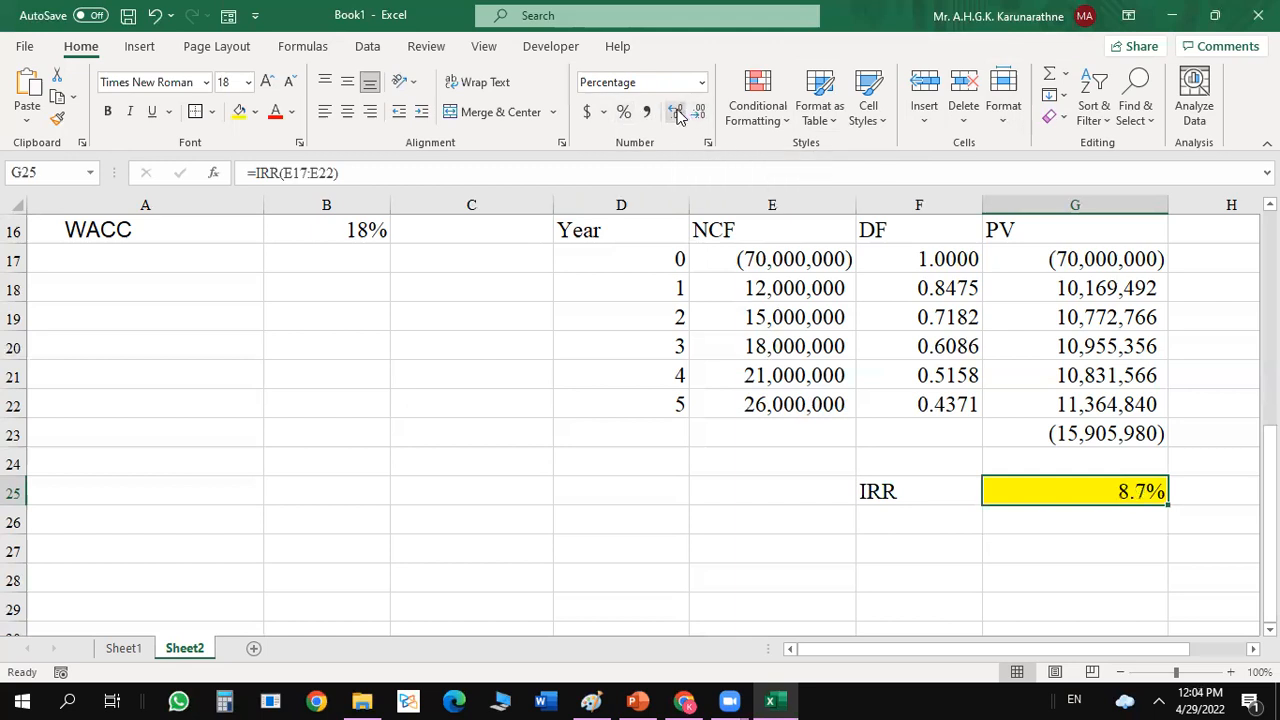
Display the IRR percentage in G25 with two decimal places.
click(677, 114)
click(932, 512)
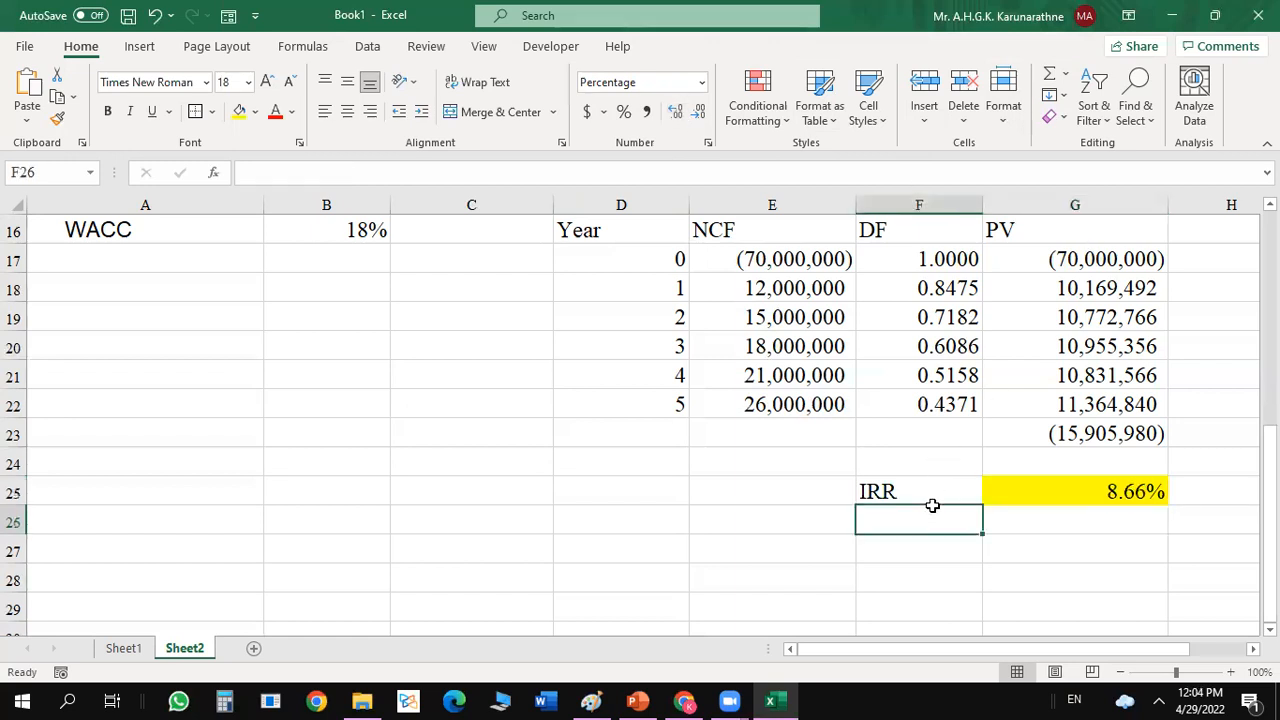
click(1105, 489)
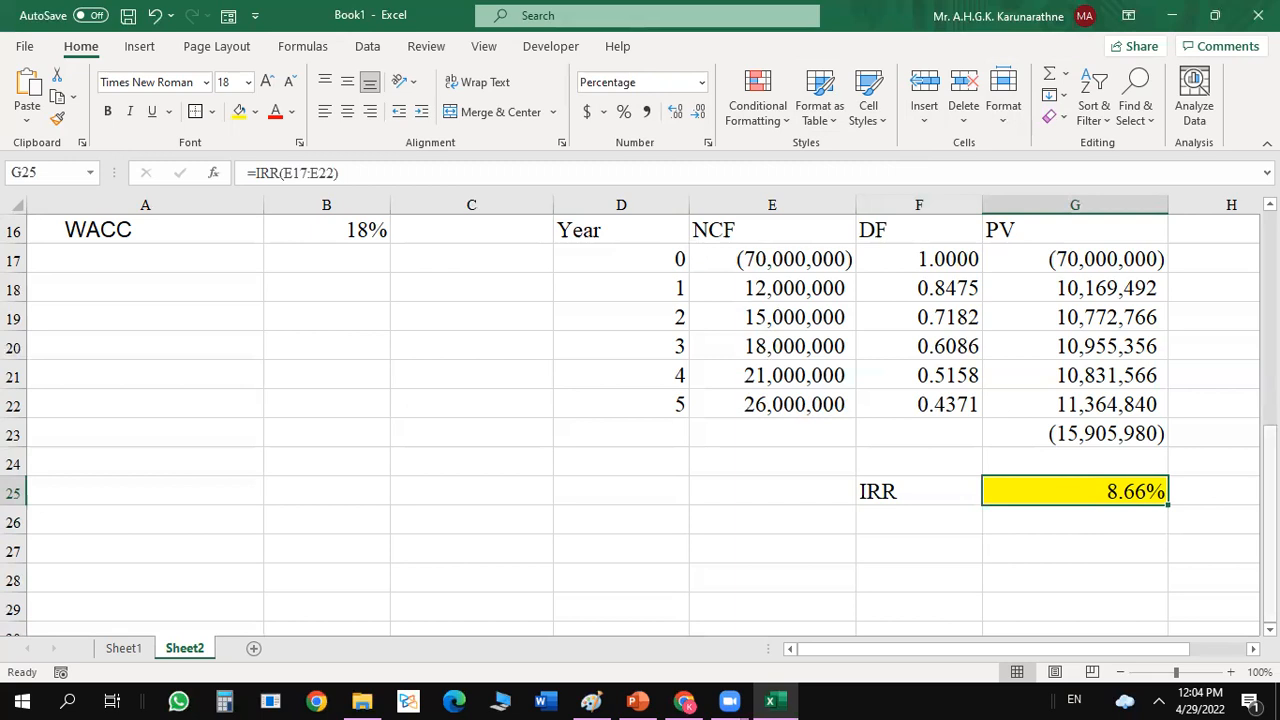
right_click(1269, 452)
click(1269, 441)
drag(1269, 441, 1269, 404)
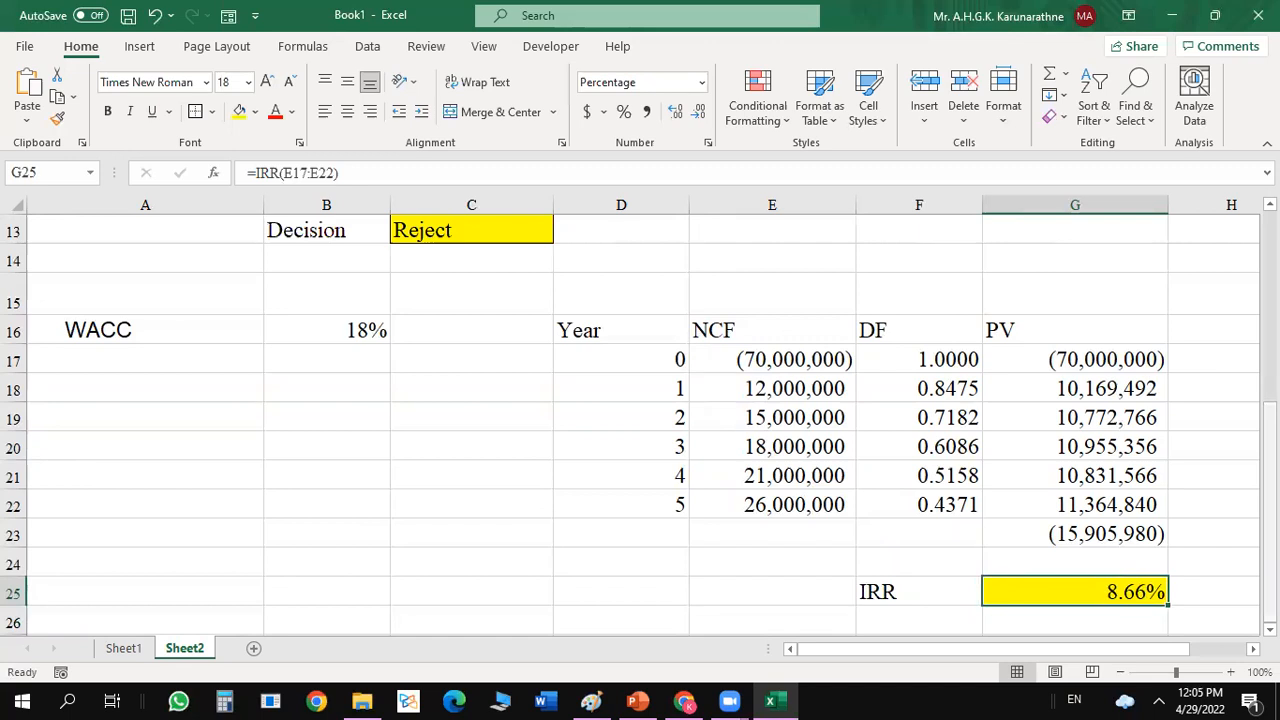
right_click(1269, 488)
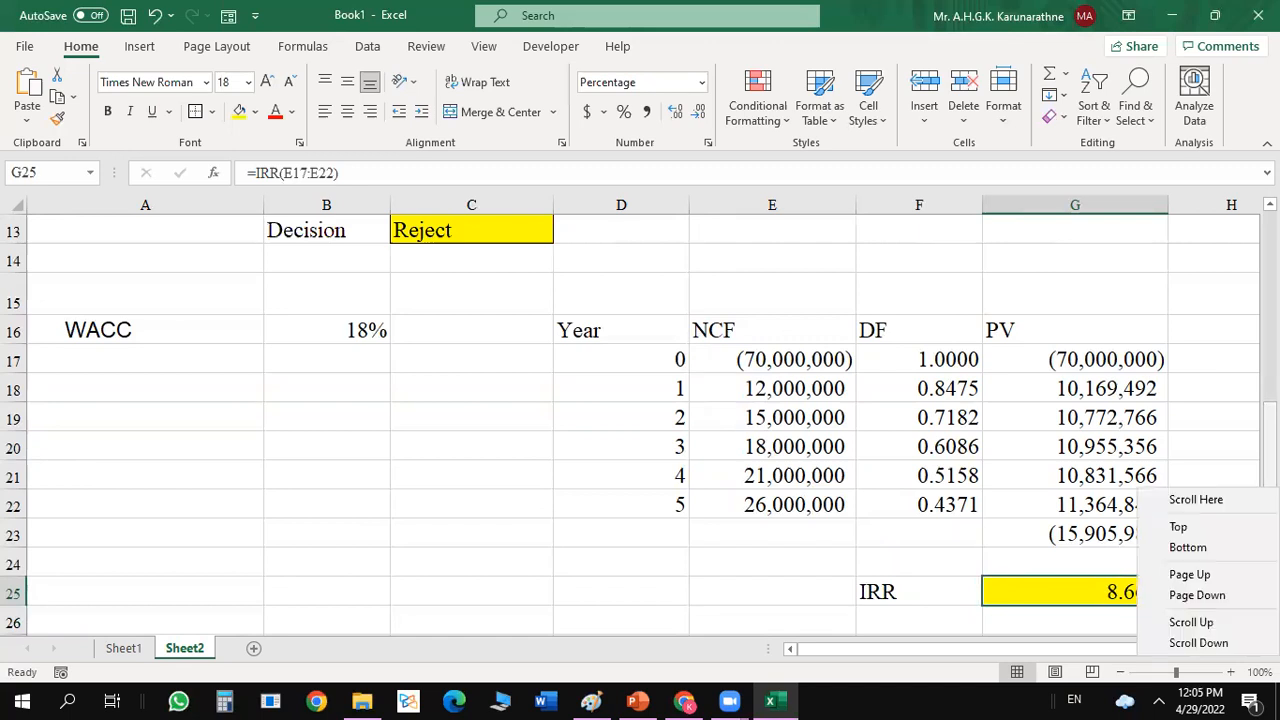
click(1008, 585)
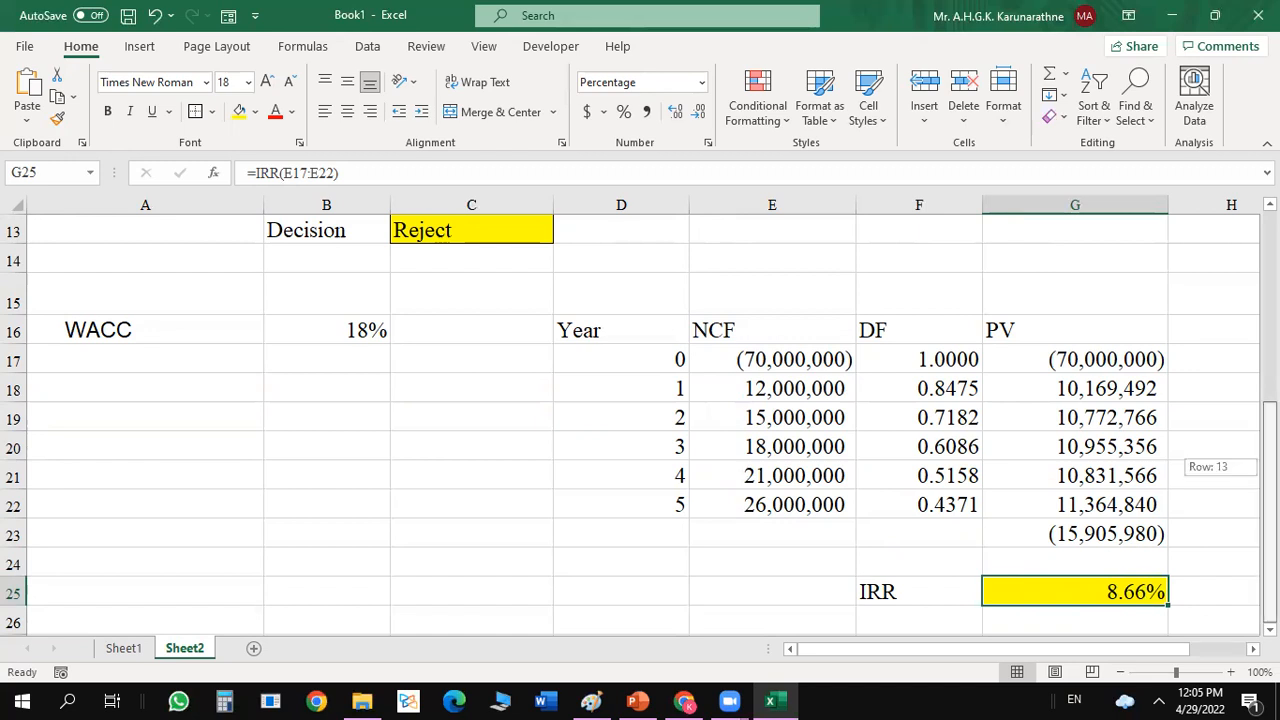
click(1269, 628)
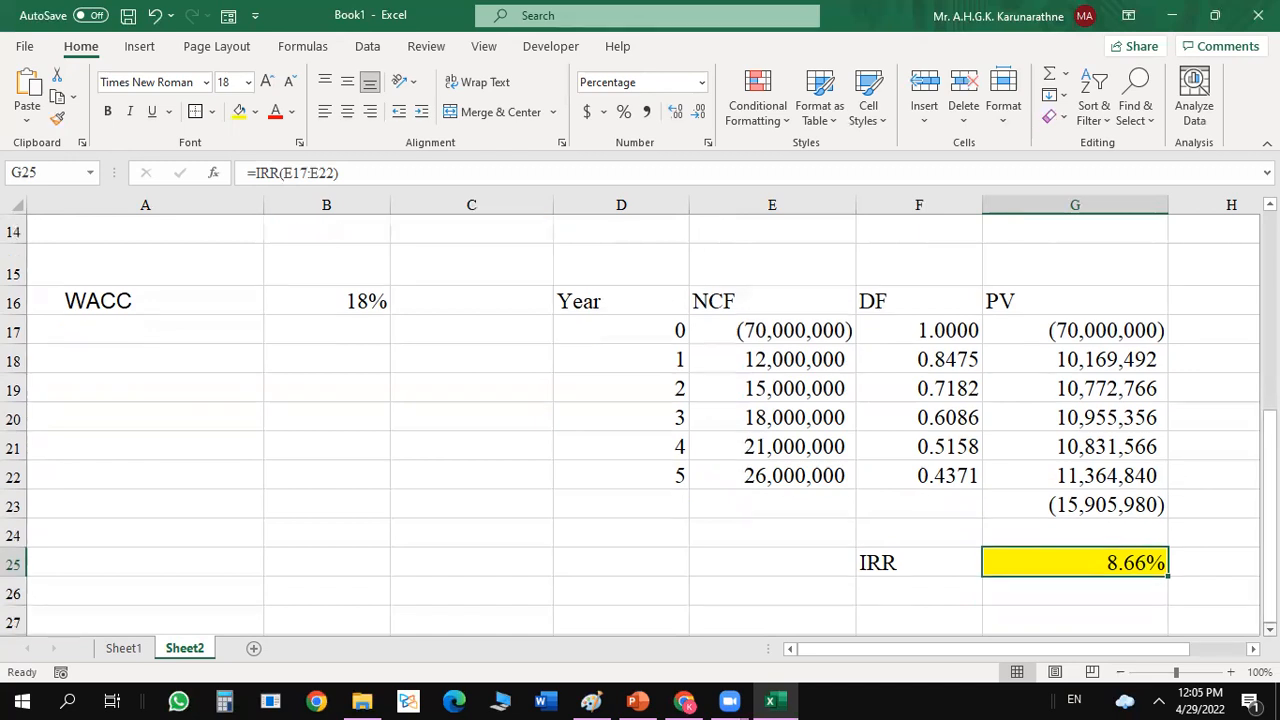
click(930, 597)
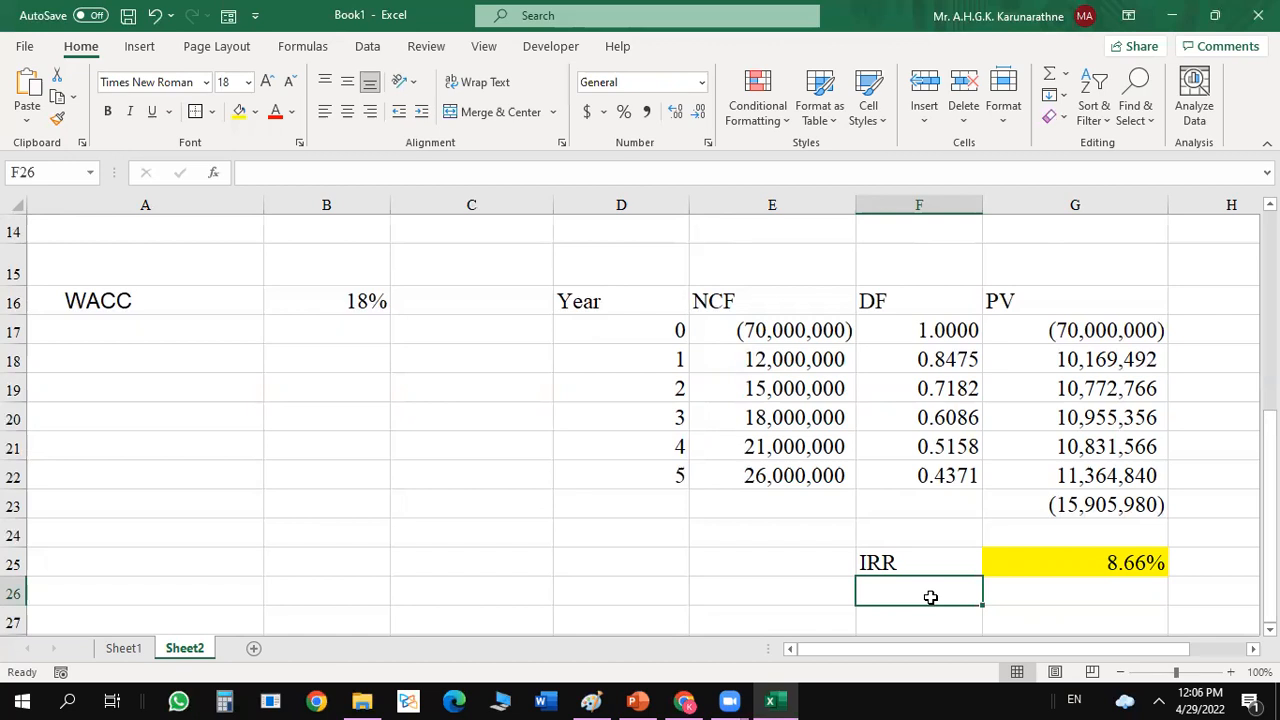
Start a decision rule with If in A23, and enter the condition NPV>0 in A24 with the outcome Accept in B24.
click(216, 507)
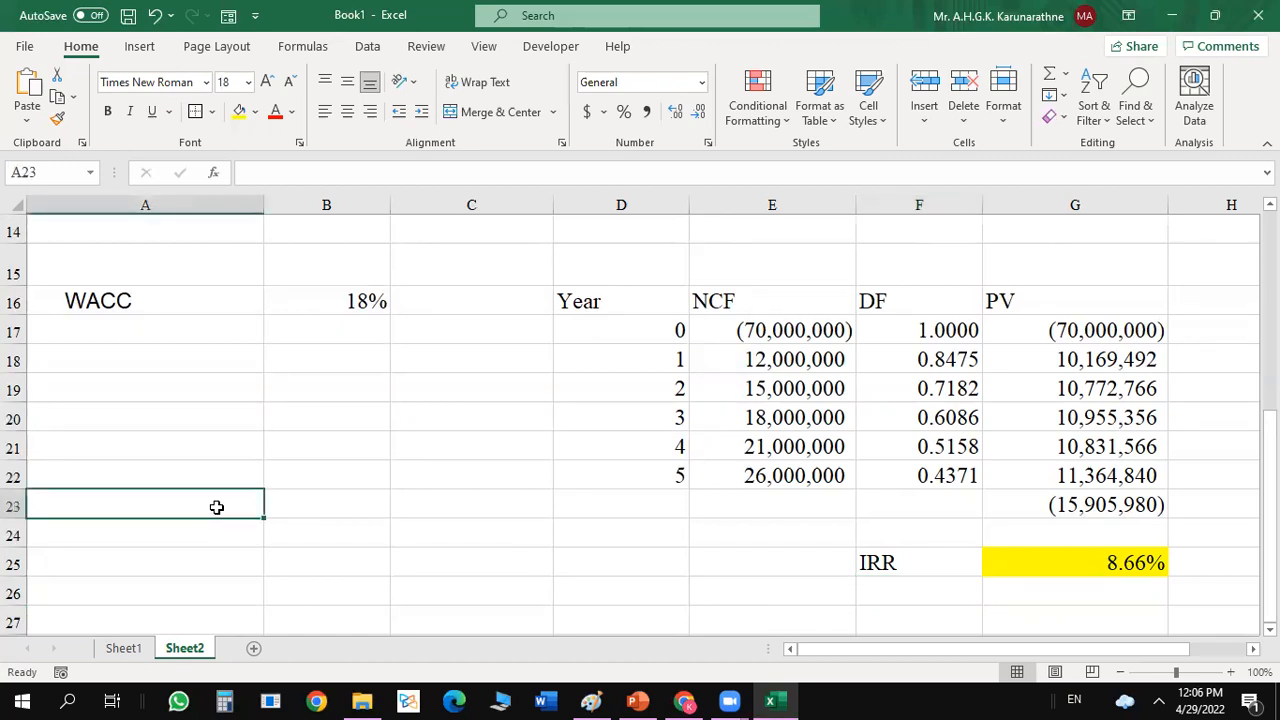
text(If)
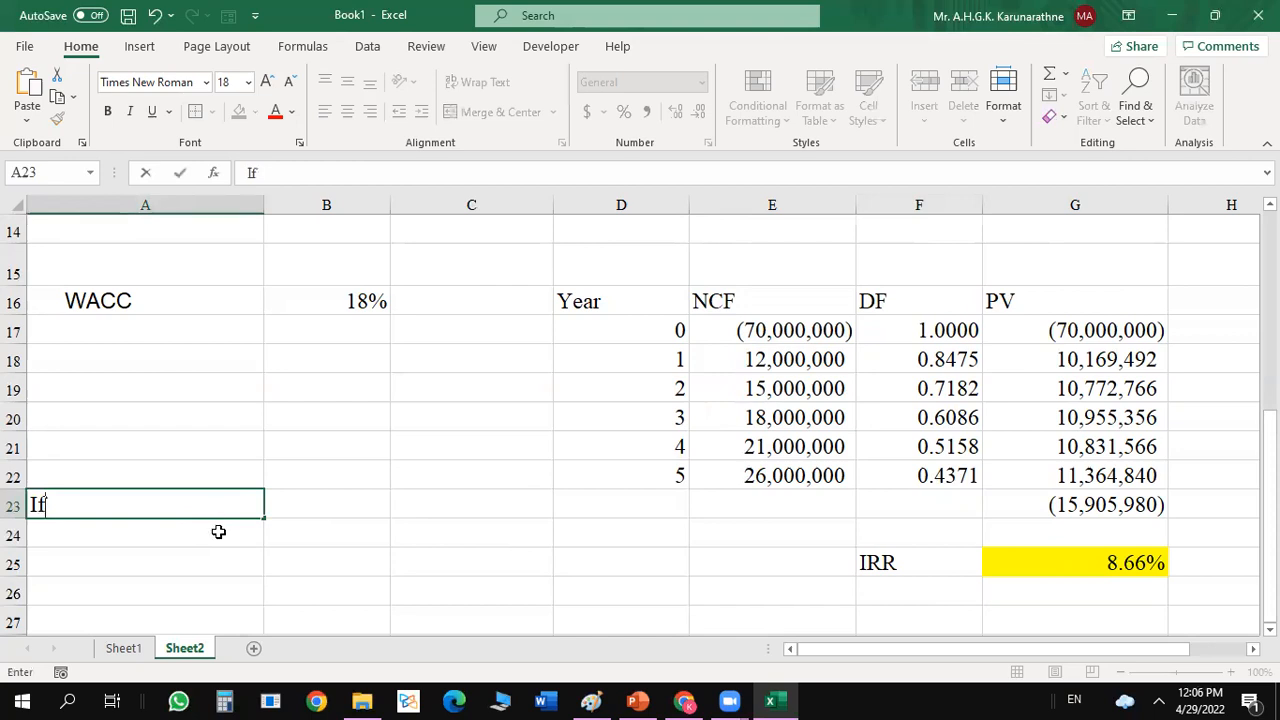
click(218, 532)
text(NPV=)
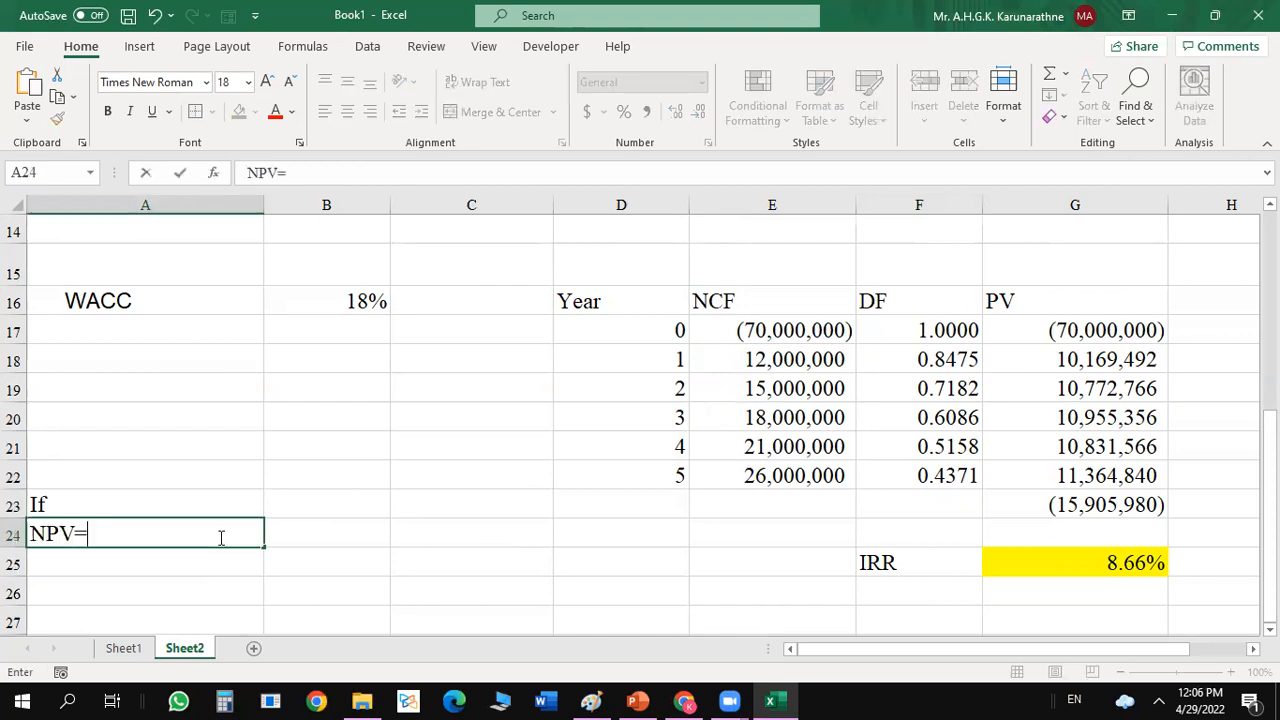
key(BackSpace)
text(>0 =)
key(BackSpace)
key(BackSpace)
key(BackSpace)
click(293, 534)
text(Accept)
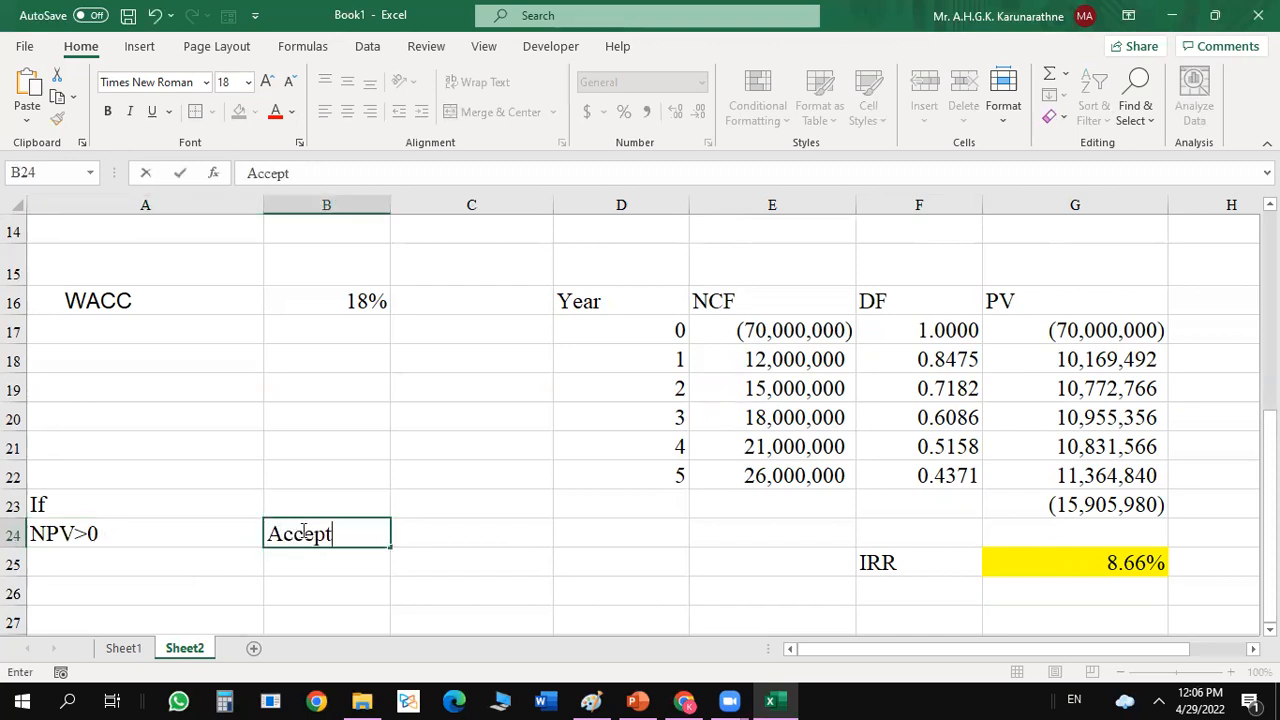
key(Return)
Add the condition NPV<0 in A25 with the outcome Reject in B25.
click(155, 556)
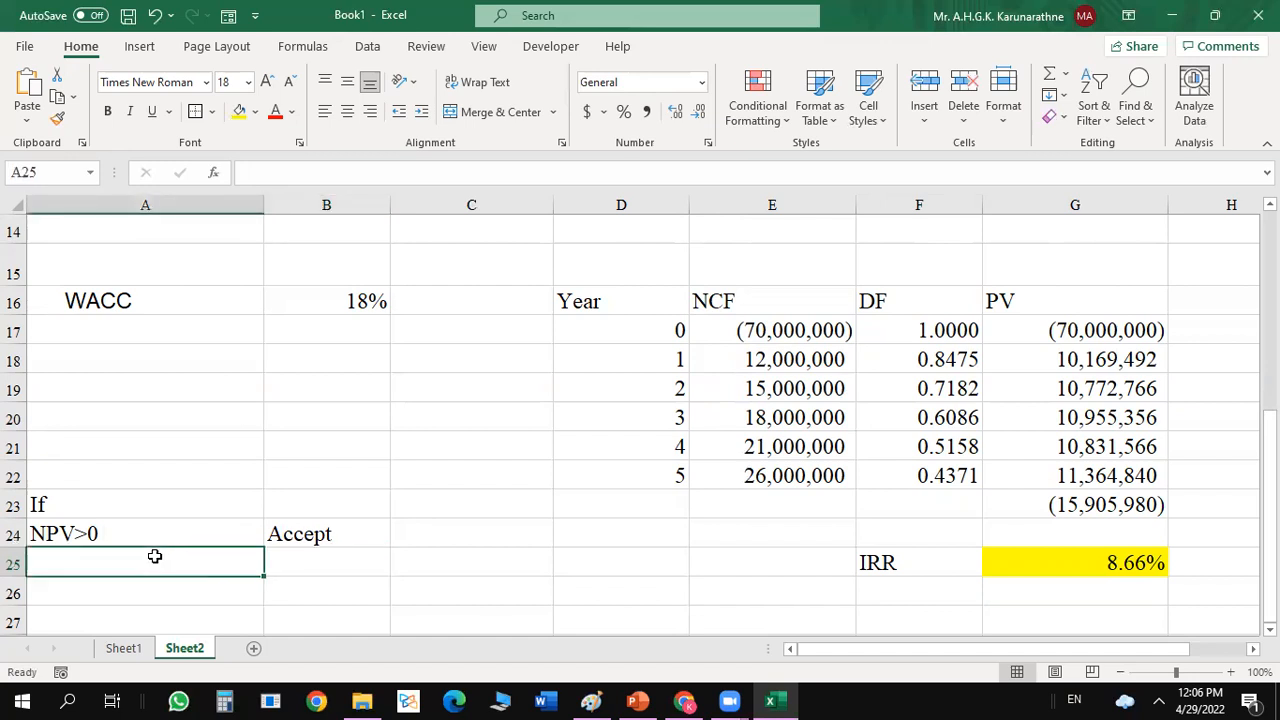
text(NPV)
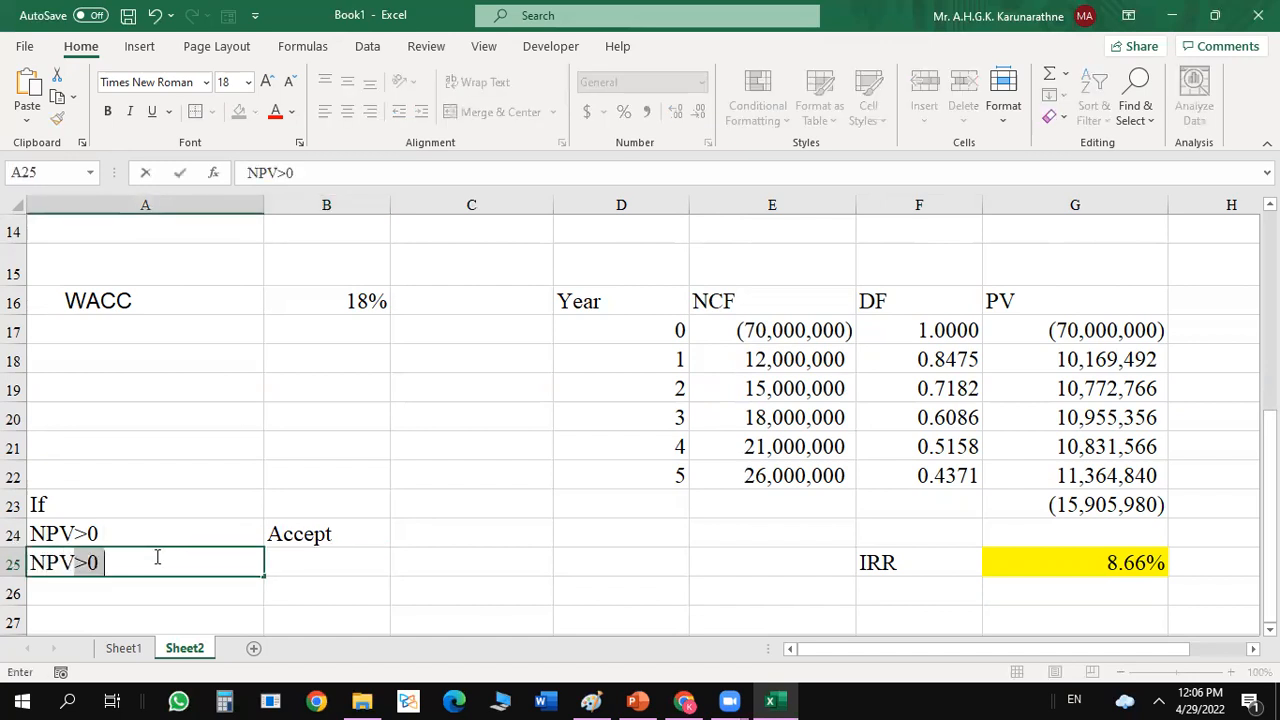
text(<)
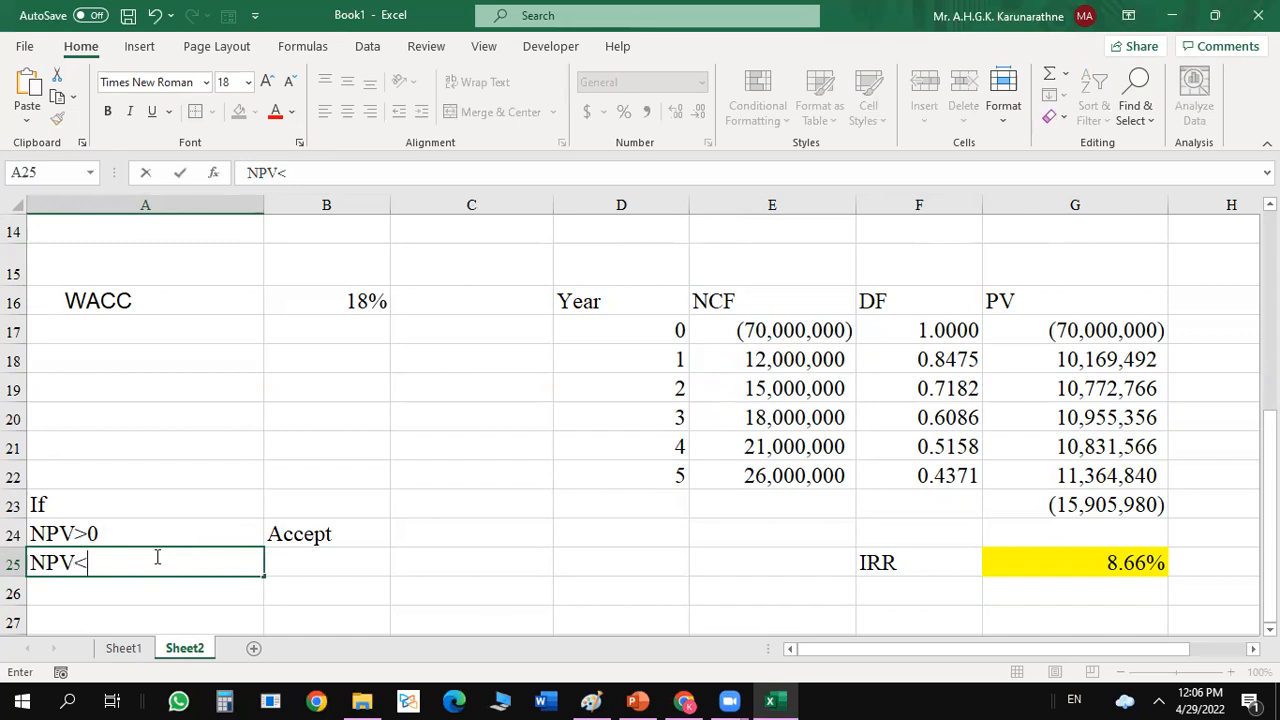
text(0)
click(297, 562)
text(Rej)
key(BackSpace)
key(BackSpace)
text(eject)
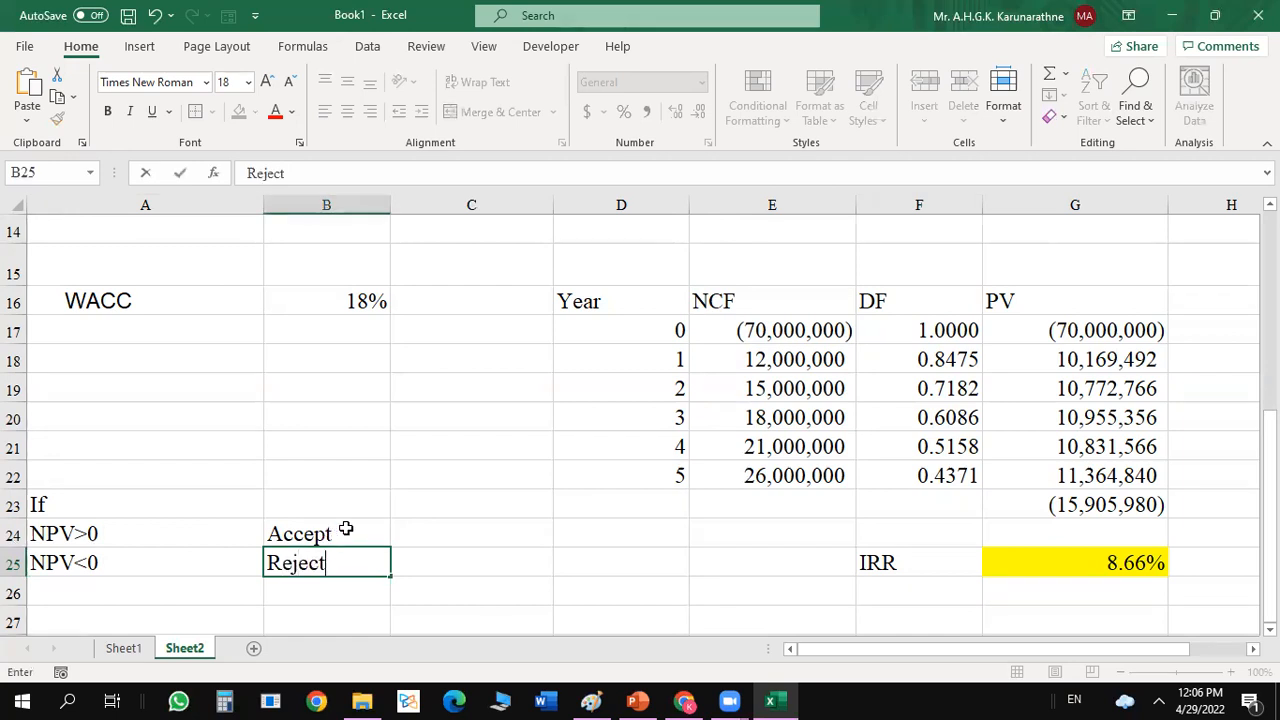
key(Return)
Add the condition NPV=0 in A26 with the outcome May accept in B26.
click(155, 597)
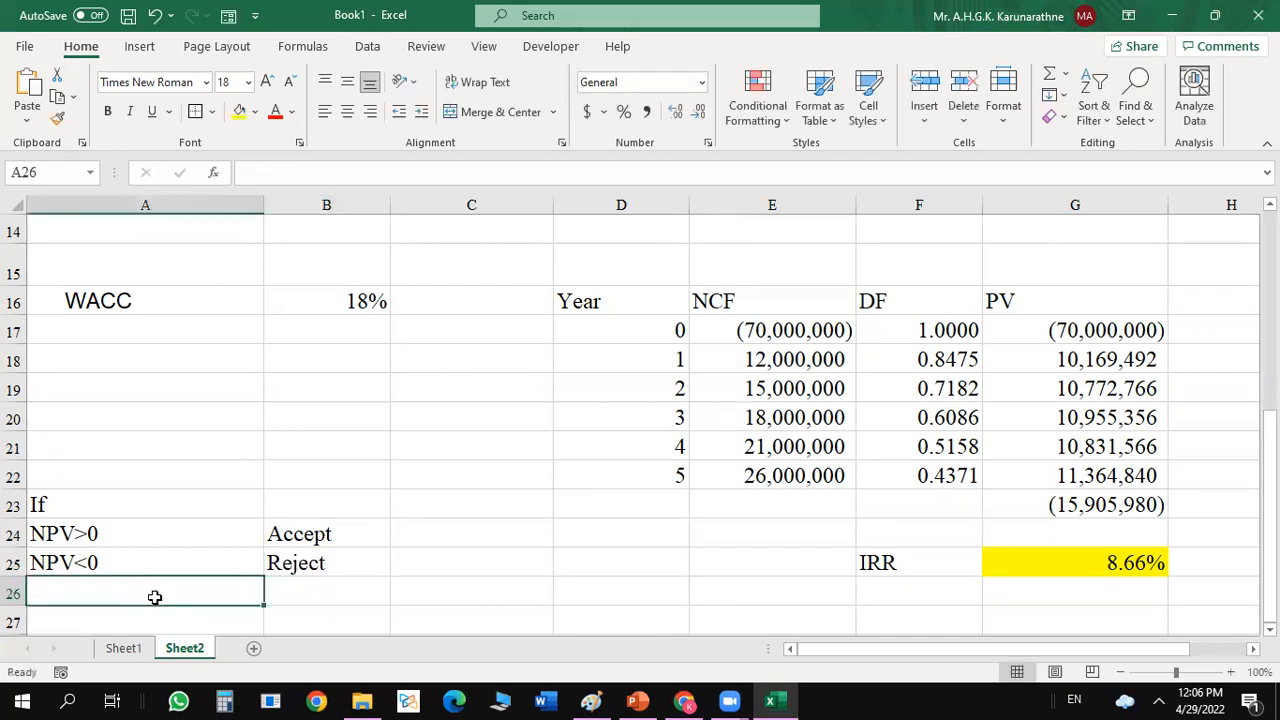
text(NP)
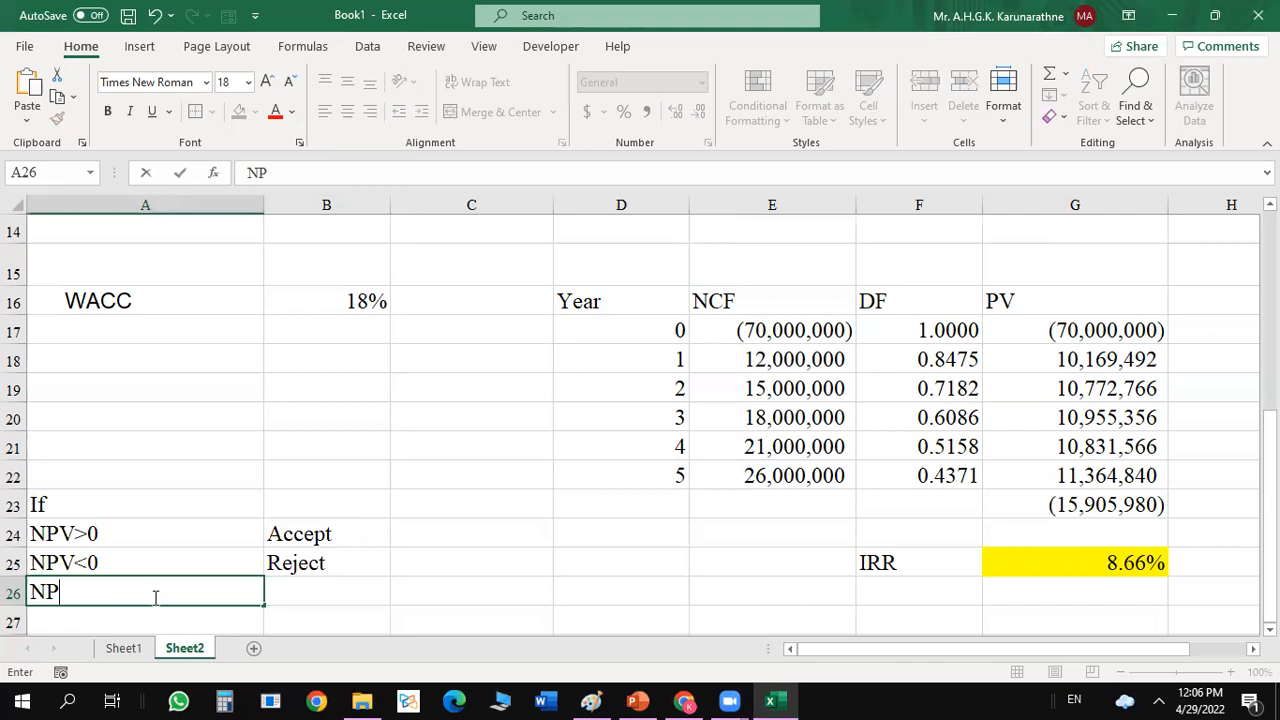
text(V=0)
click(302, 588)
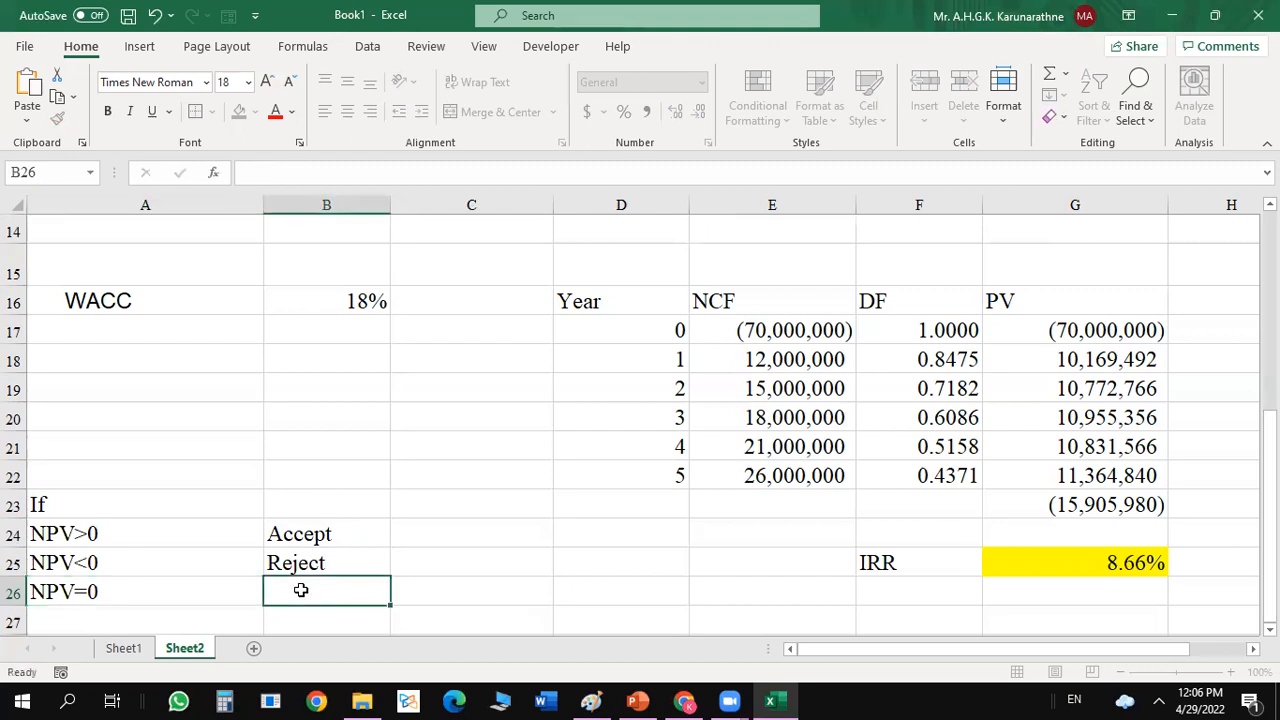
text(Ma)
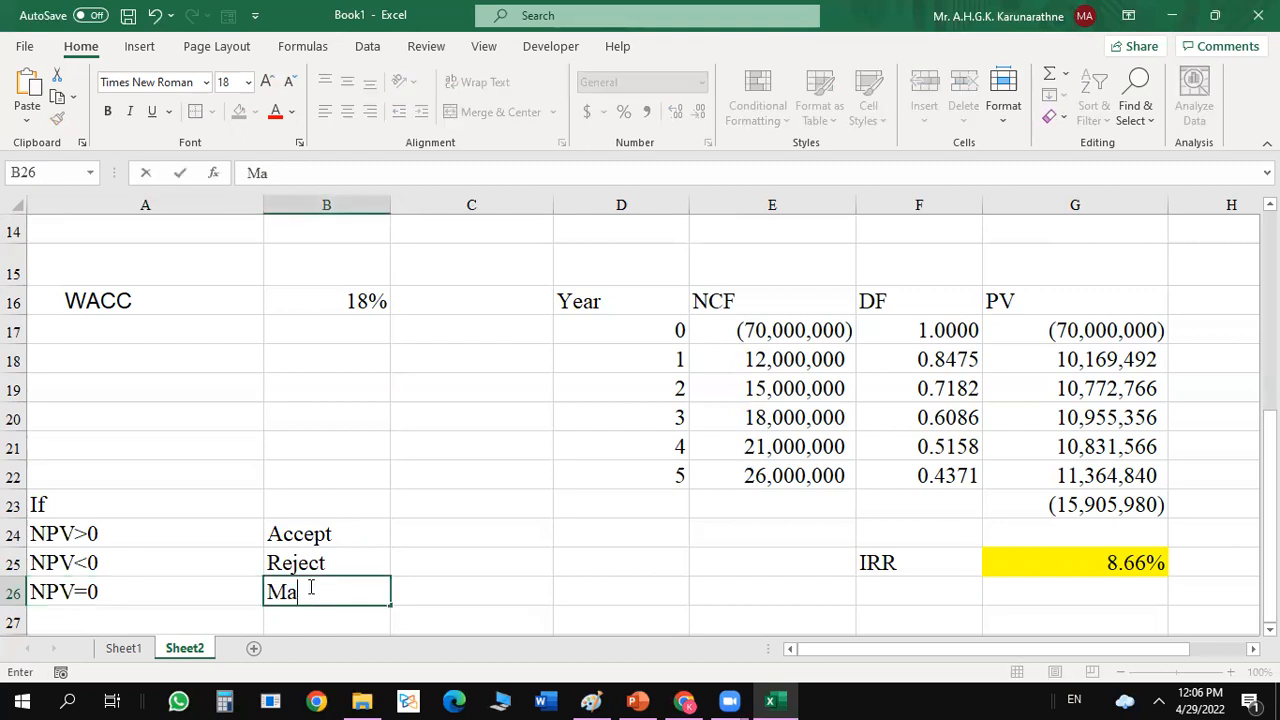
text(y accept)
key(Return)
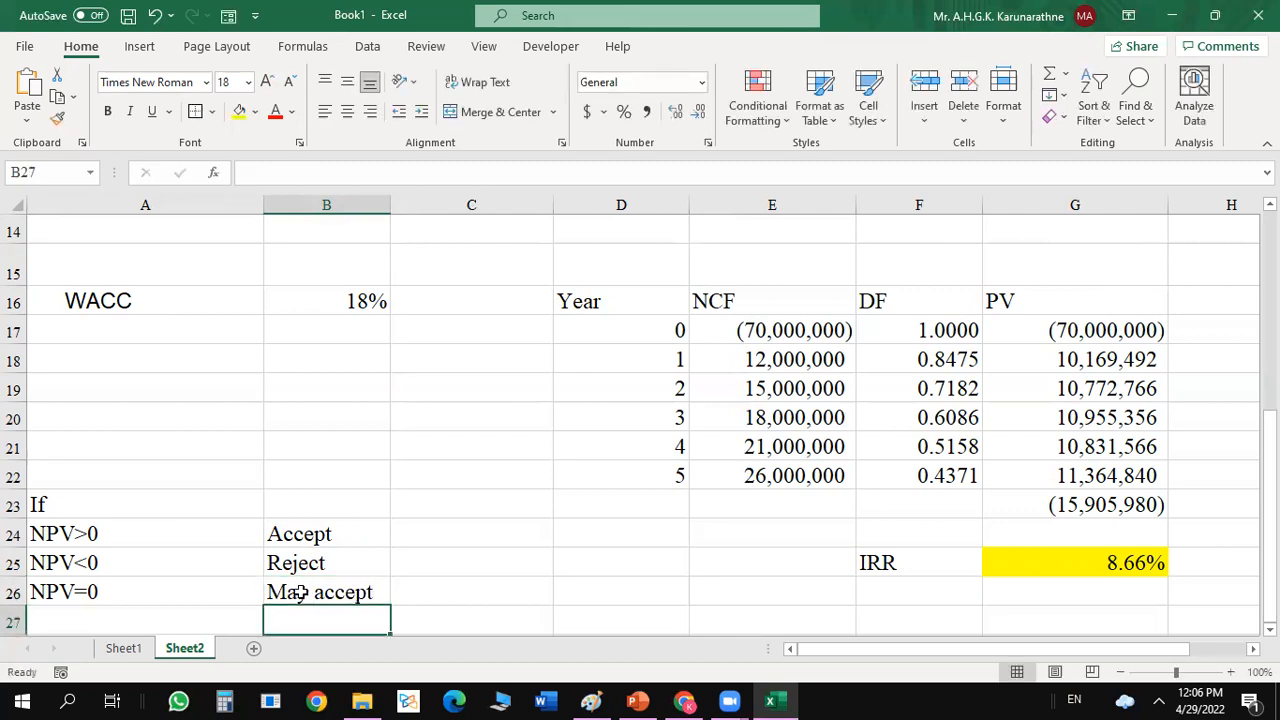
Enter the heading Decision rule with NPV in A22, above the NPV conditions.
click(425, 532)
click(178, 480)
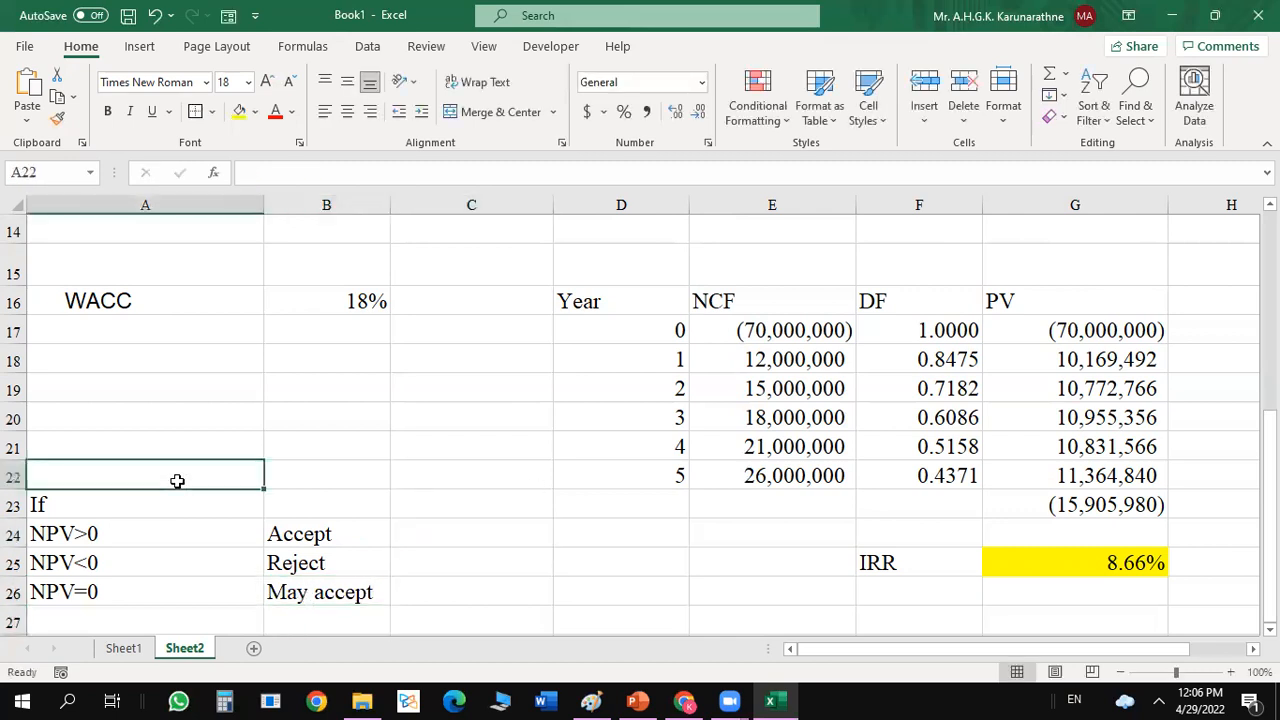
click(110, 505)
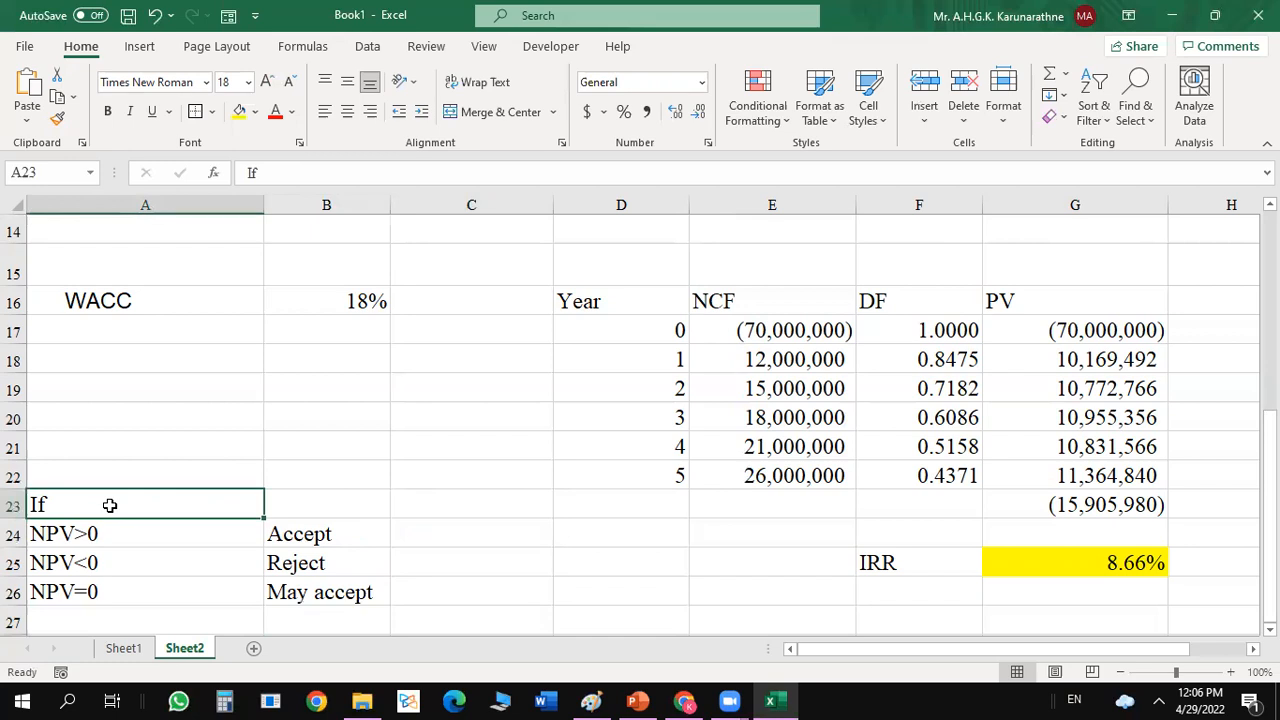
click(100, 462)
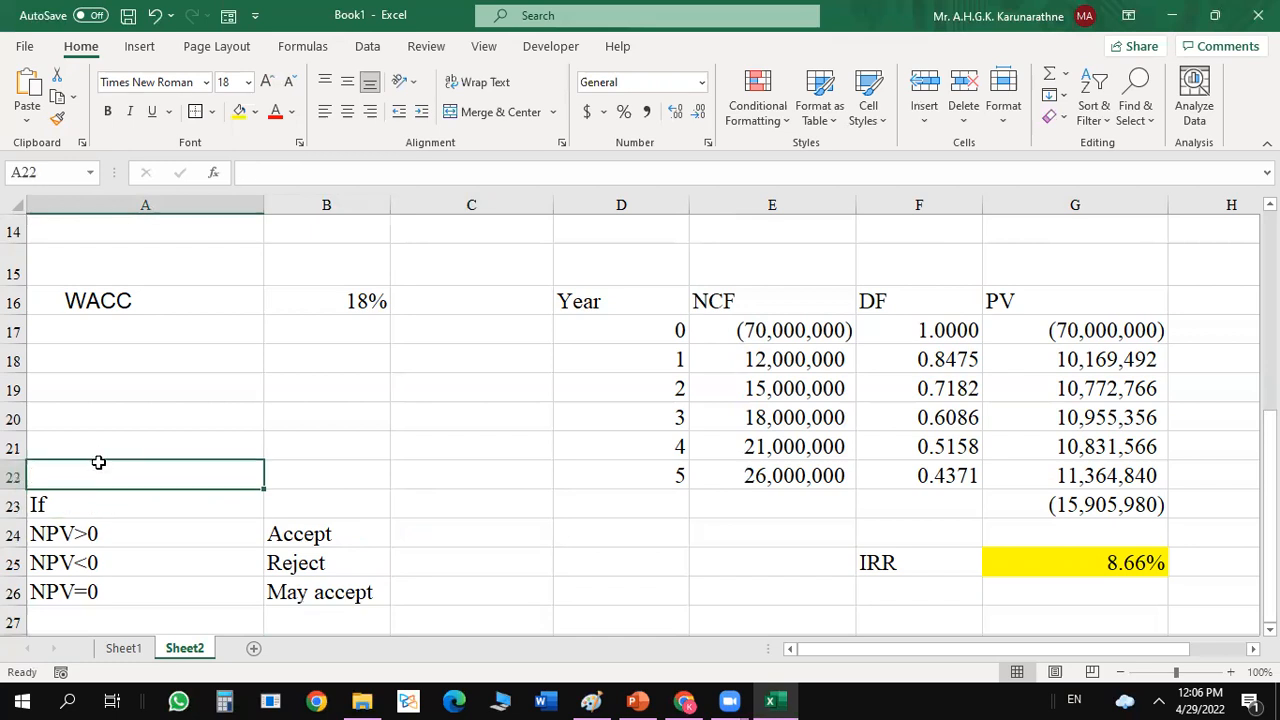
text(Decision )
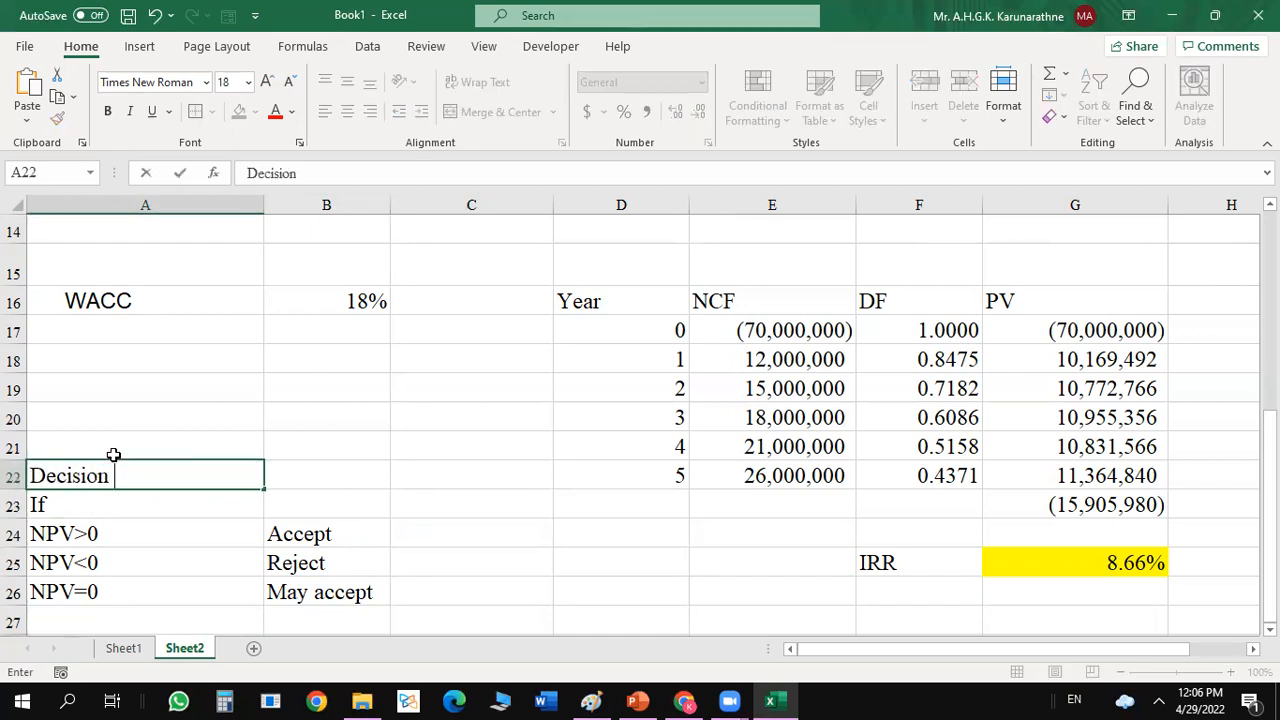
text(rule wi)
key(BackSpace)
text(with)
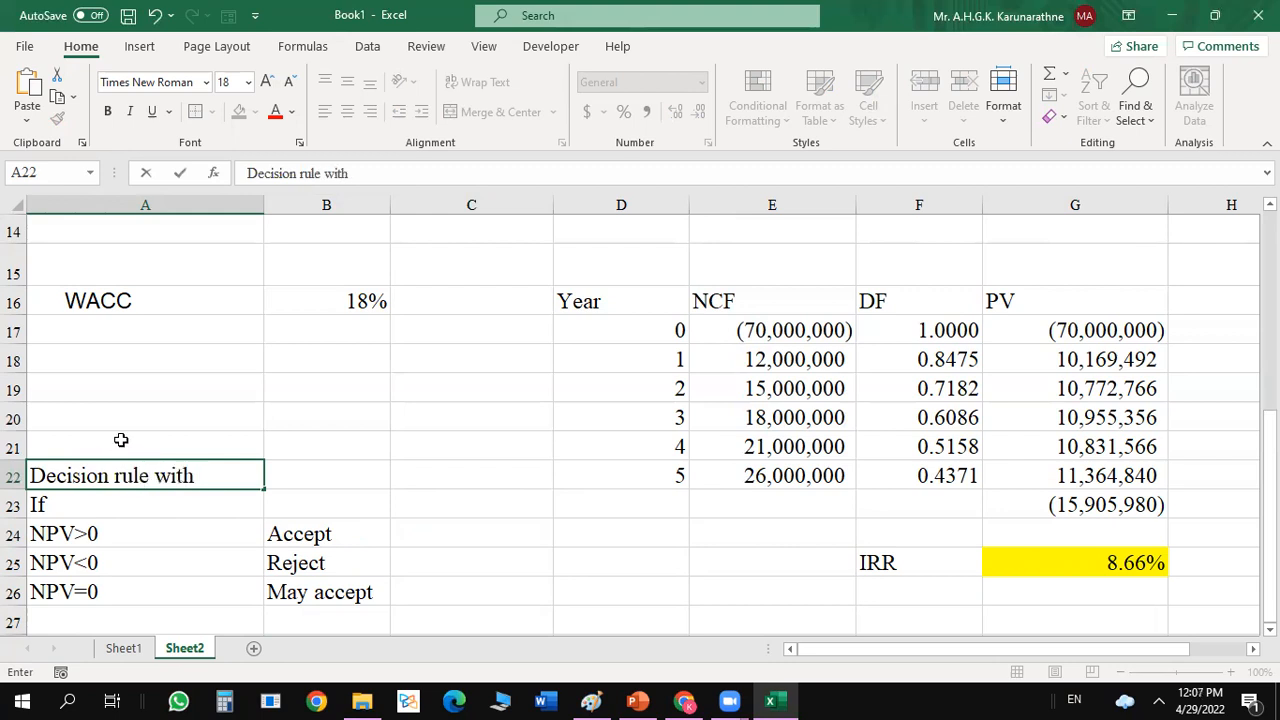
text( NPV)
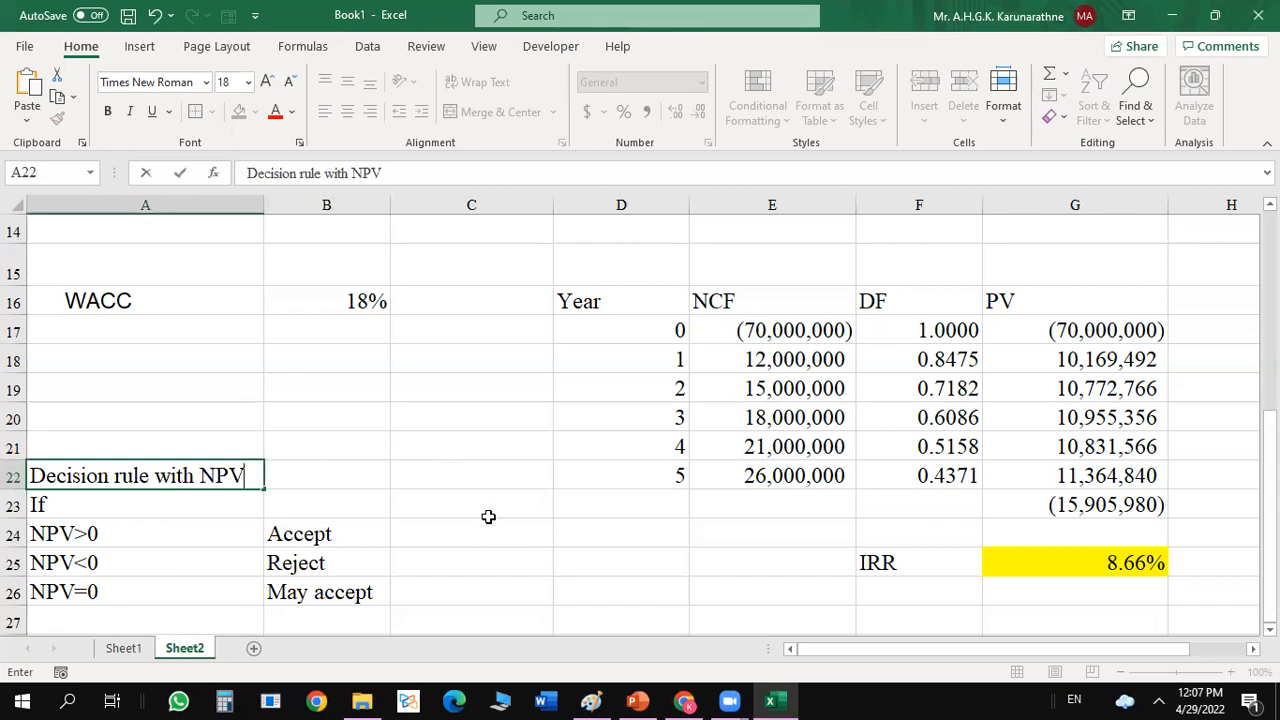
Enter the heading DR with IRR in C22 and If beneath it in C23.
click(460, 483)
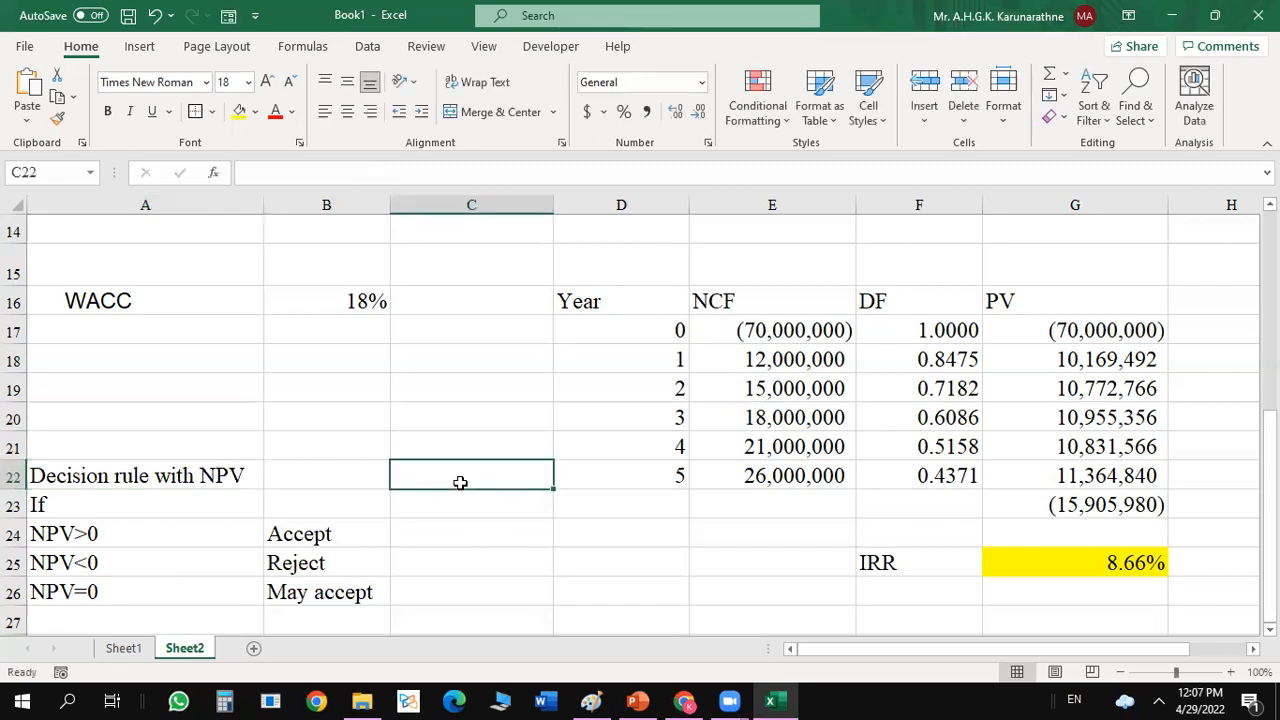
text(DR with)
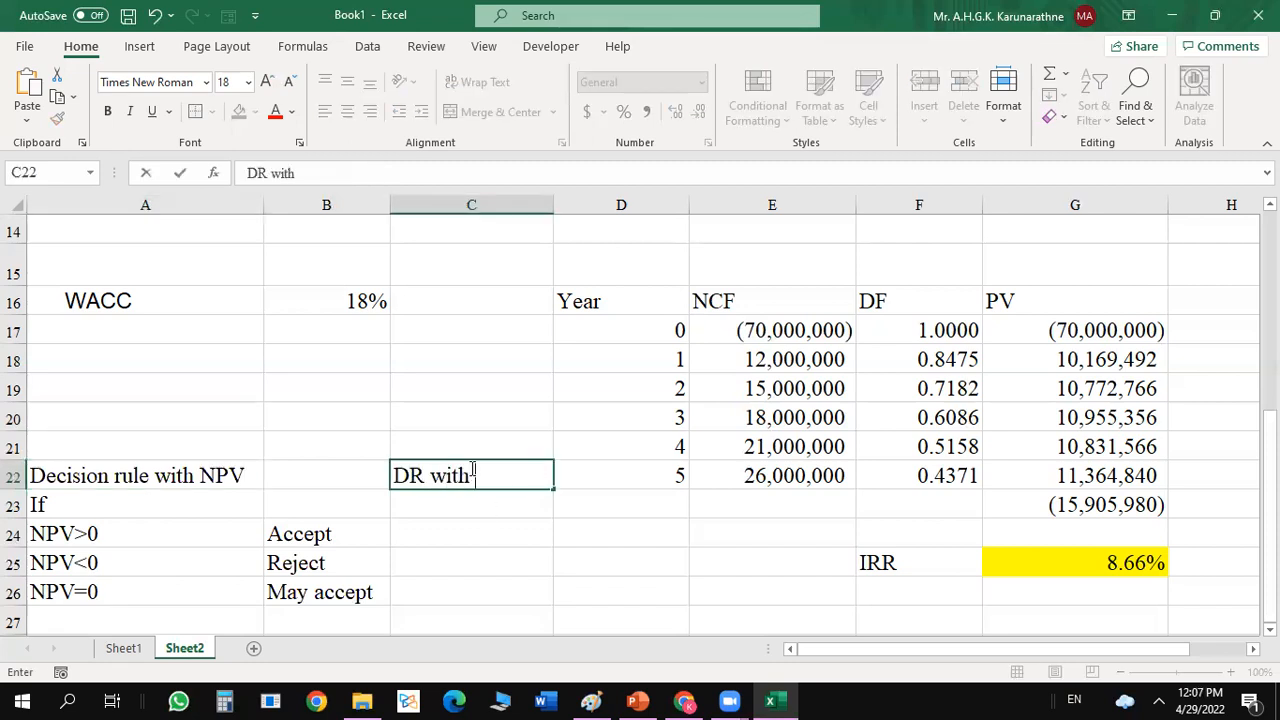
text( IRR)
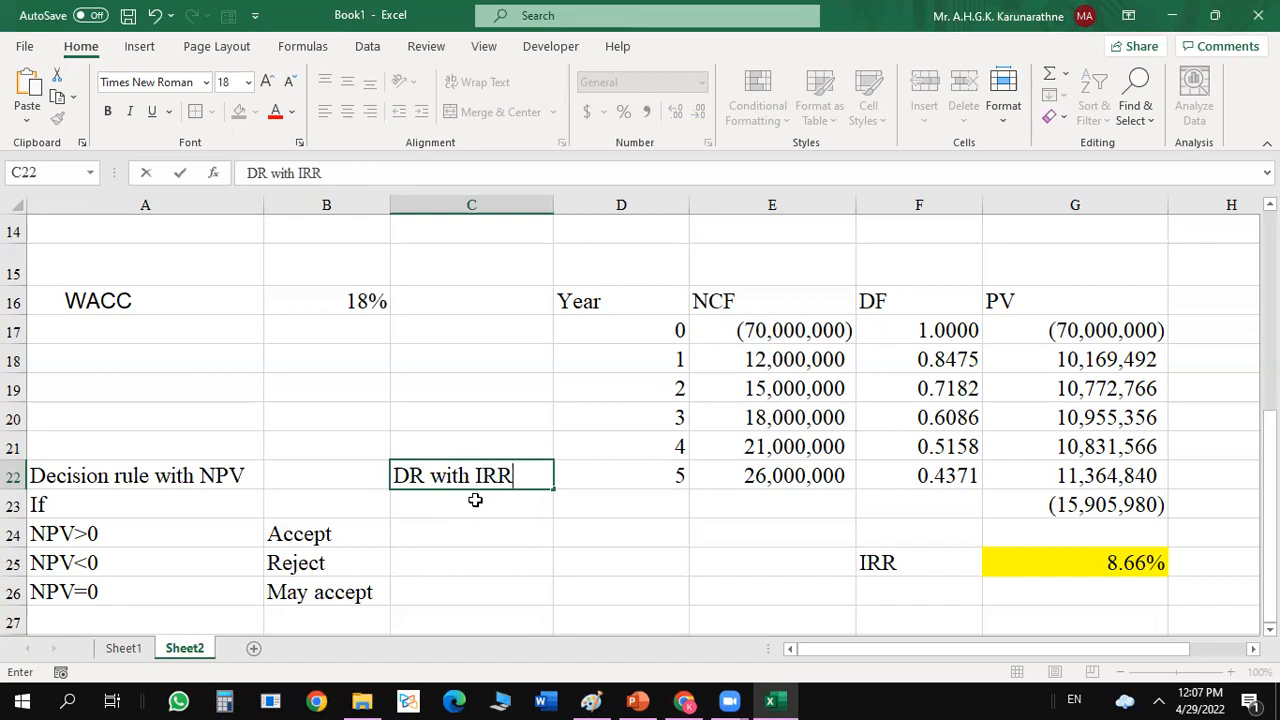
click(475, 500)
text(IF)
key(BackSpace)
text(f)
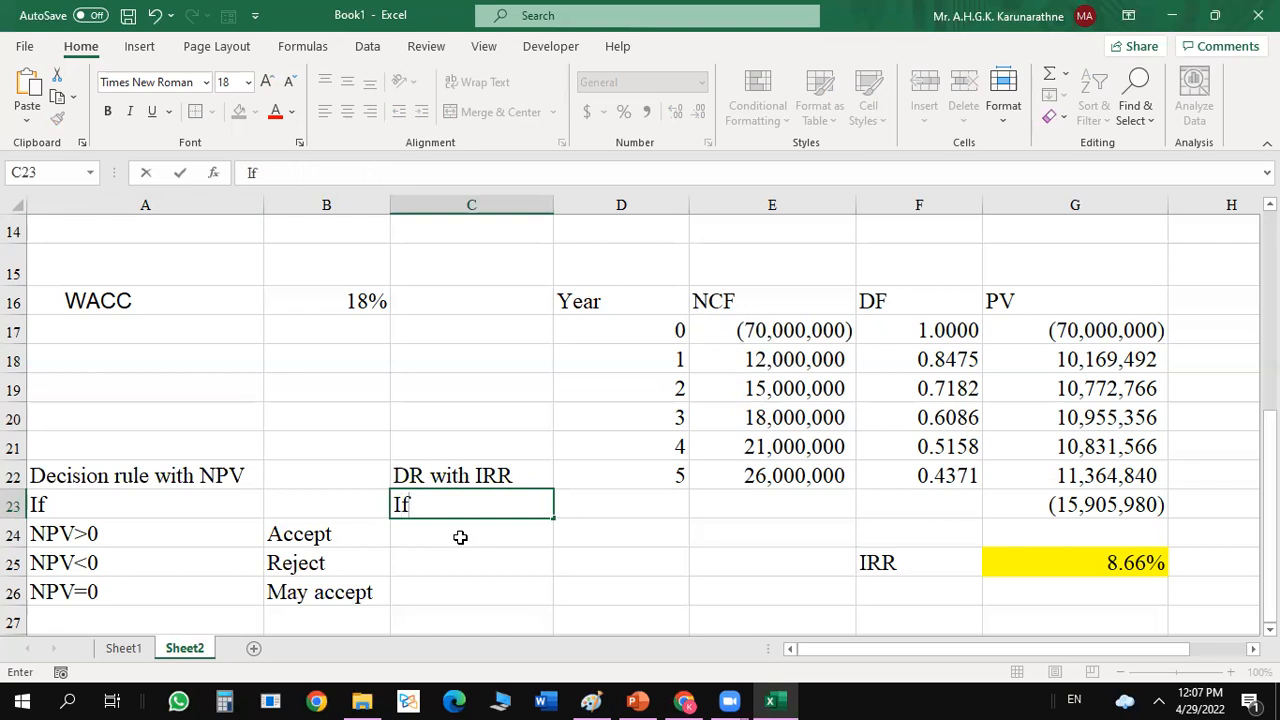
Enter the condition IRR>WACC in C24 with the outcome Accept in D24.
click(460, 537)
double_click(460, 537)
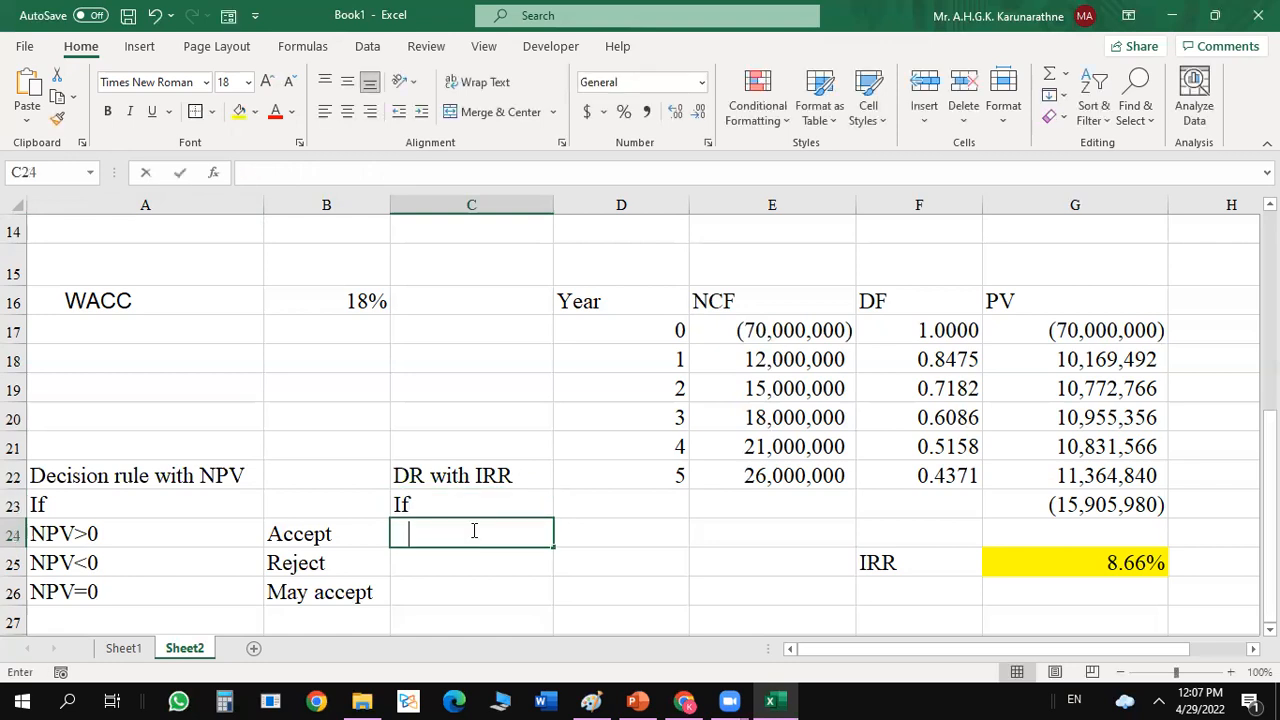
text(RR)
key(BackSpace)
key(BackSpace)
text(IRR =)
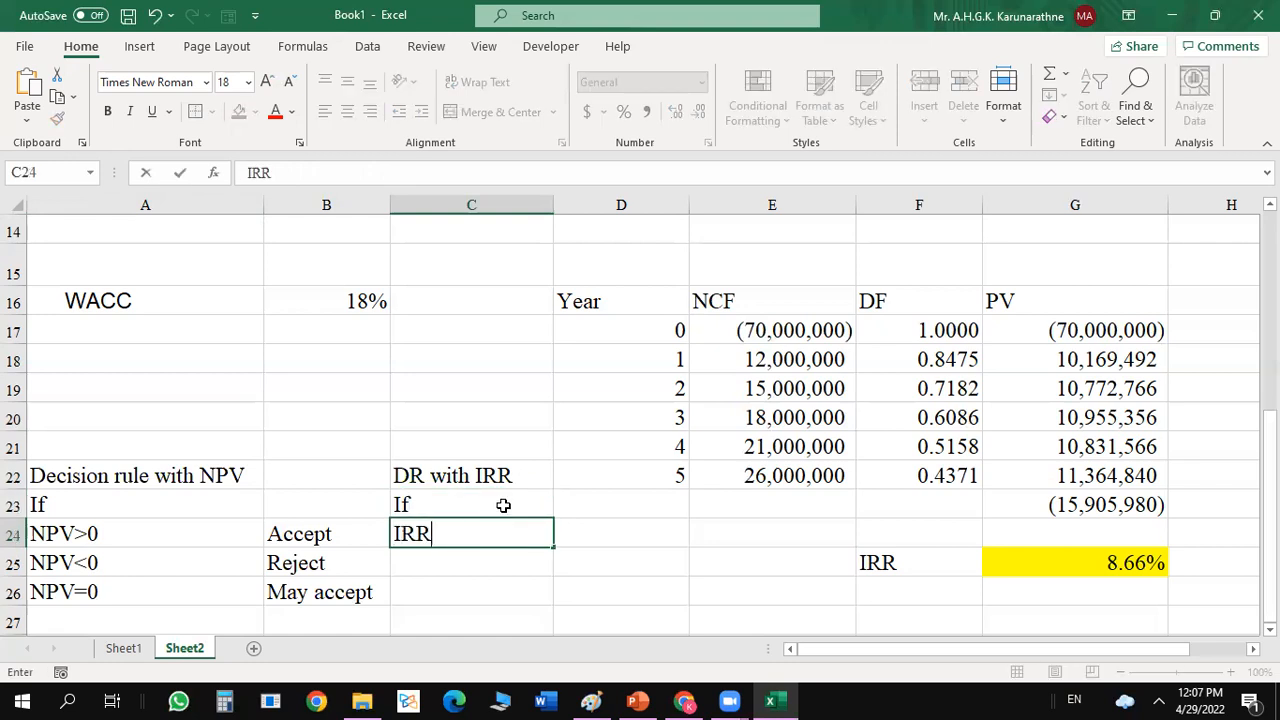
key(BackSpace)
key(BackSpace)
text(>WACC)
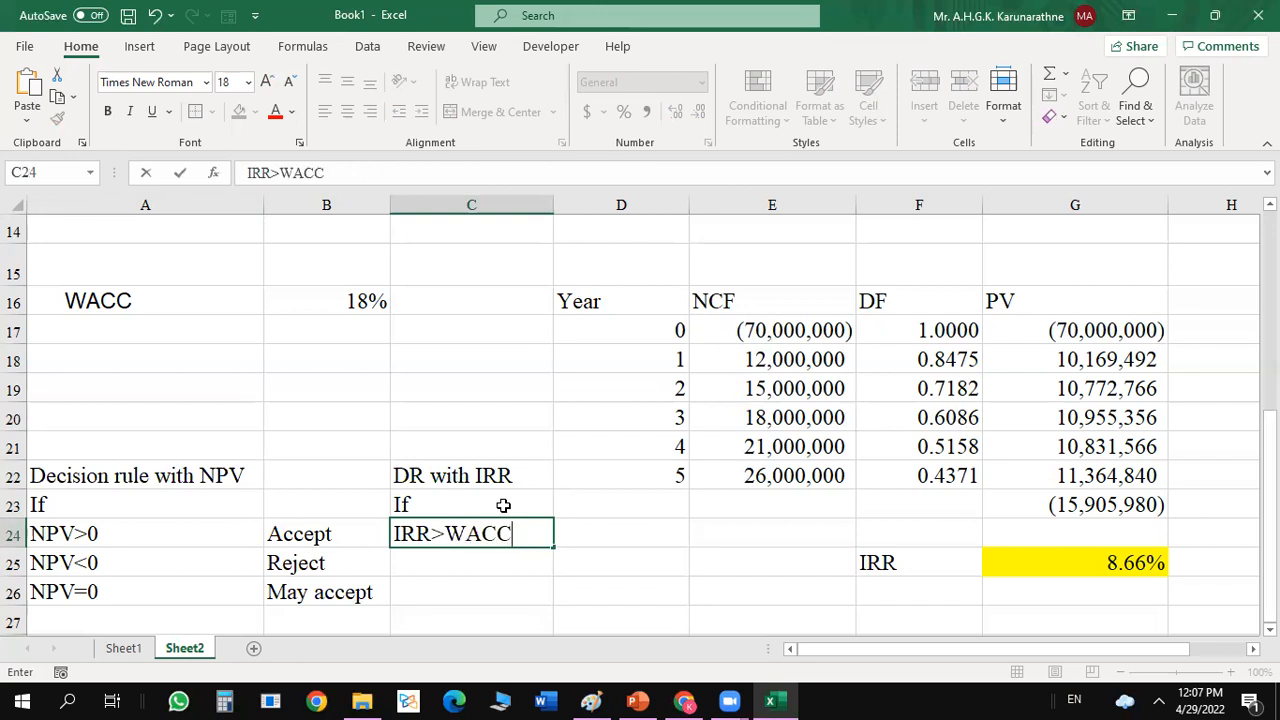
key(Tab)
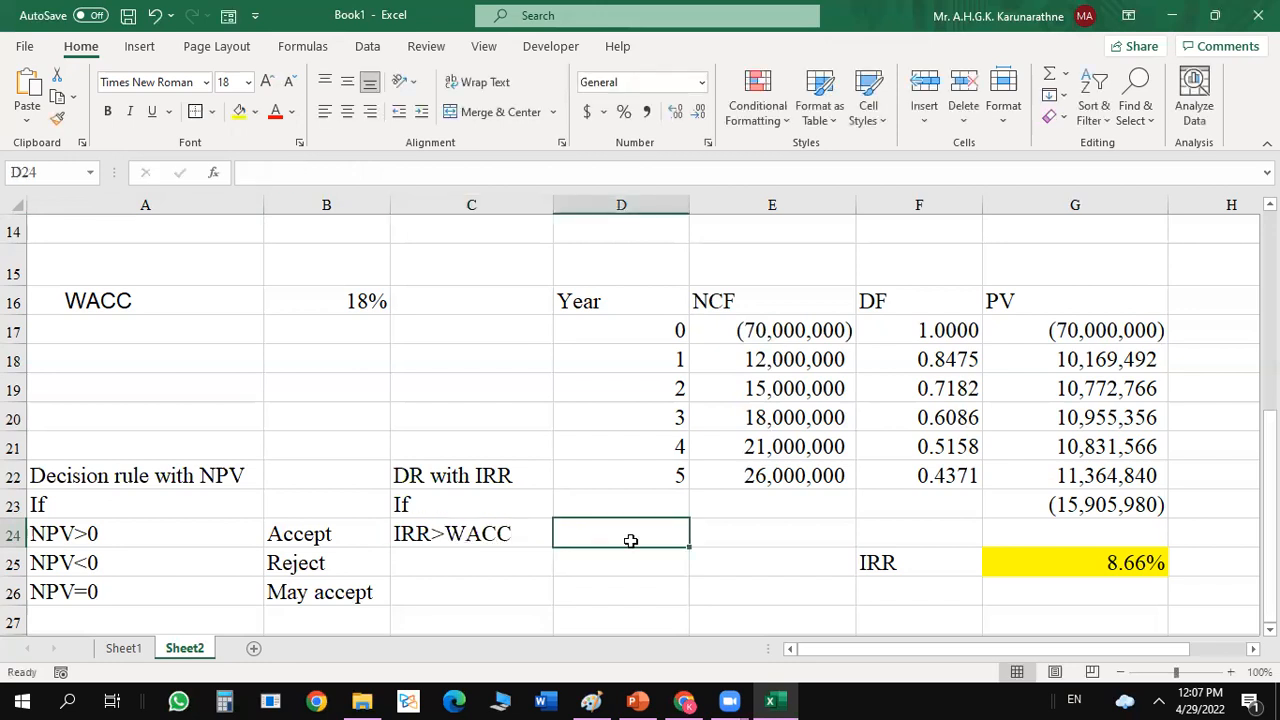
text(Accept)
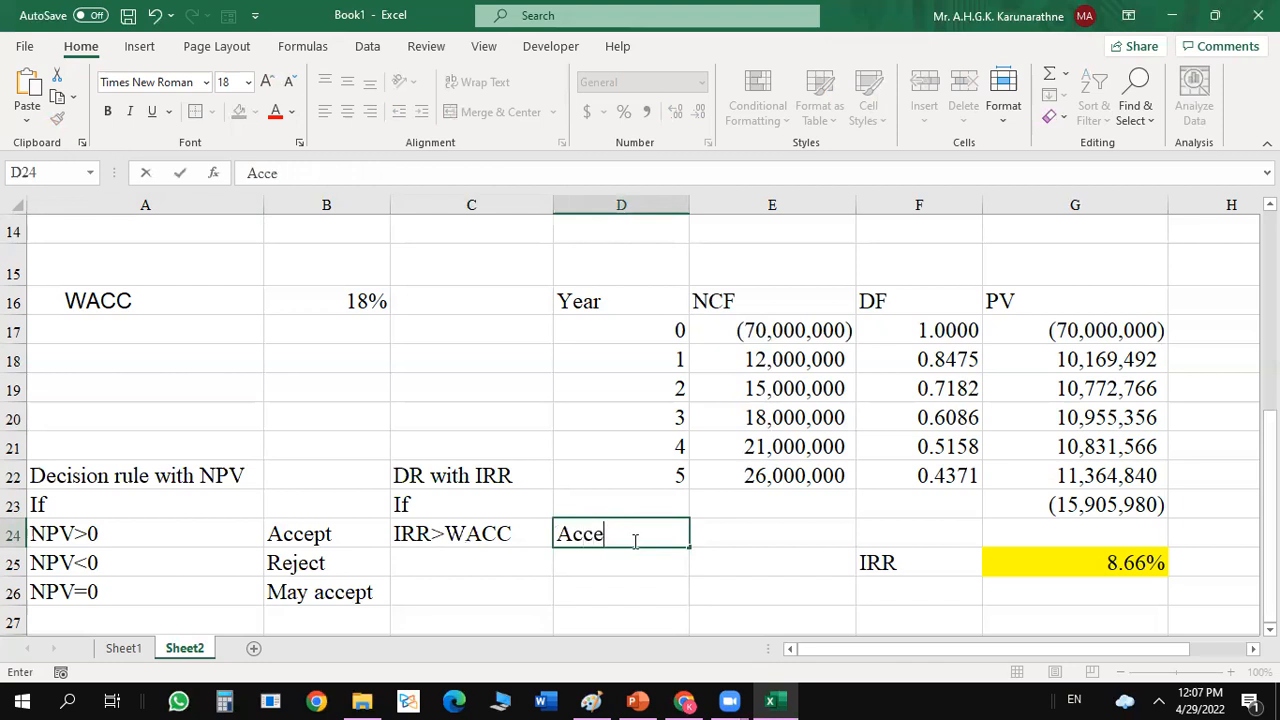
Enter the condition IRR<WACC in C25 with the outcome Reject in D25.
click(490, 567)
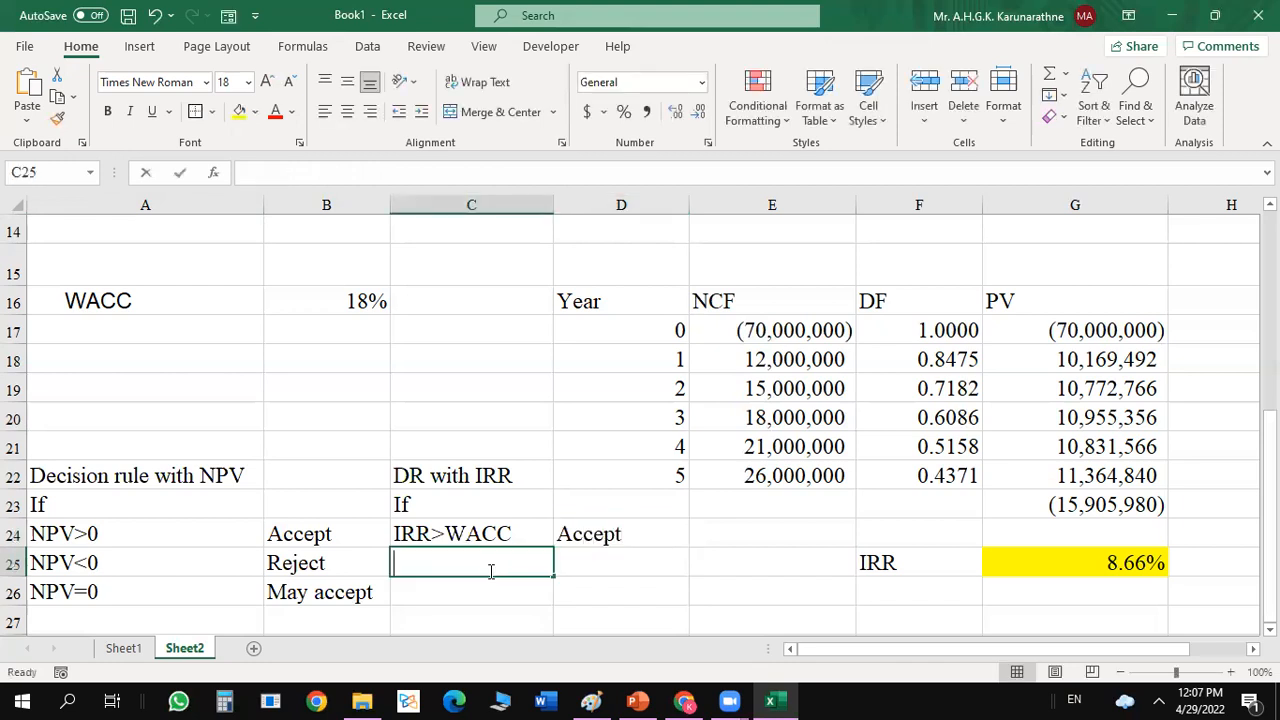
text(IRR>)
key(BackSpace)
key(BackSpace)
text(<)
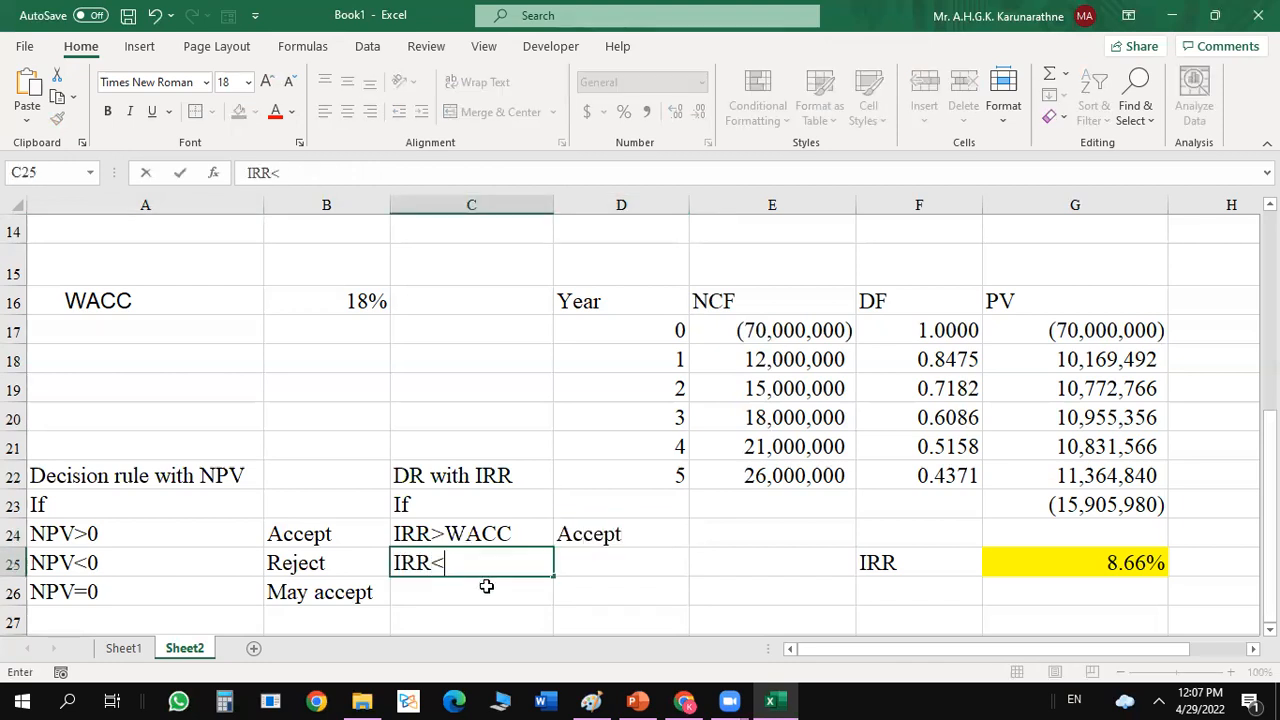
text(WACC)
key(Tab)
text(Re)
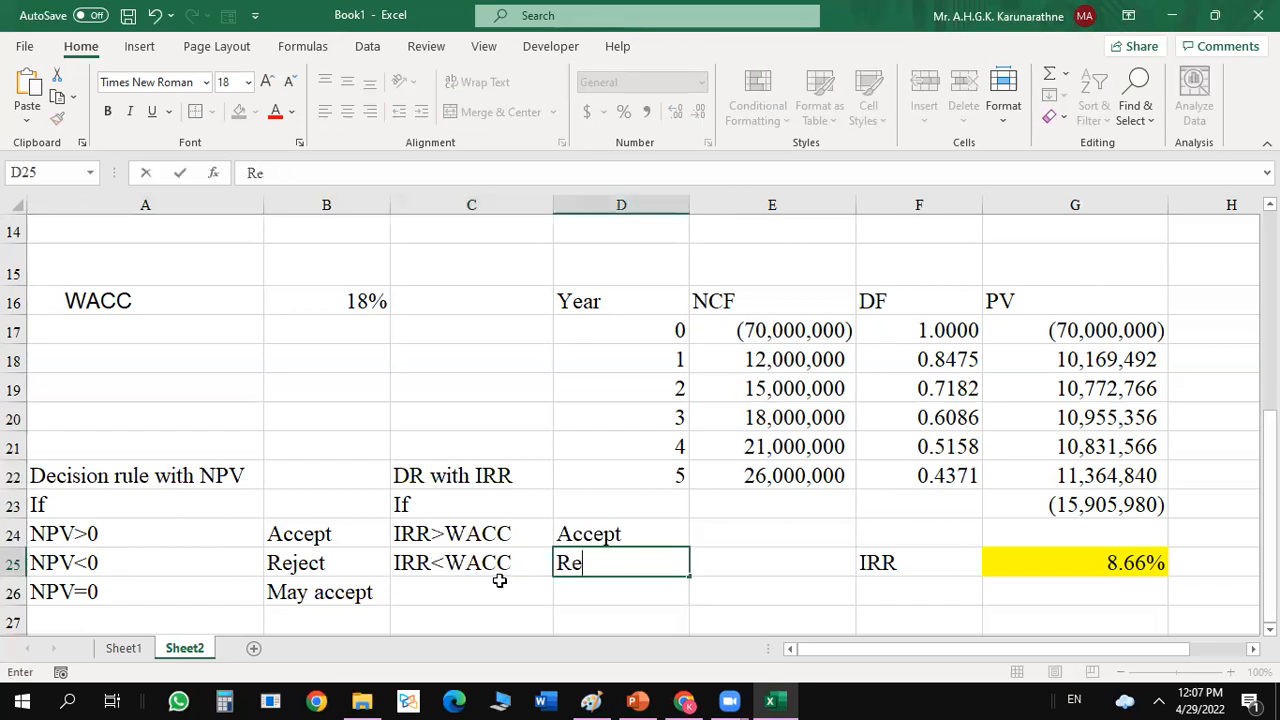
text(ject)
key(Return)
Enter the condition IRR=WACC in C26 with the outcome May accept in D26.
click(469, 585)
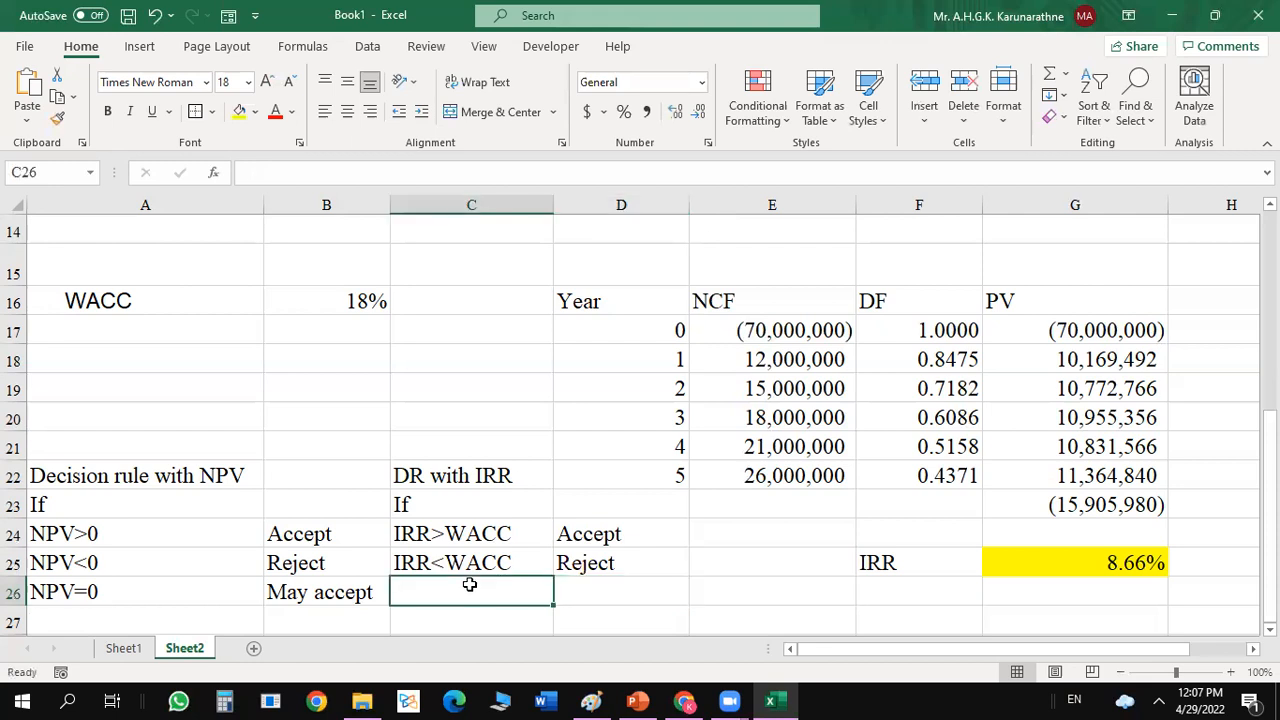
text(IRR)
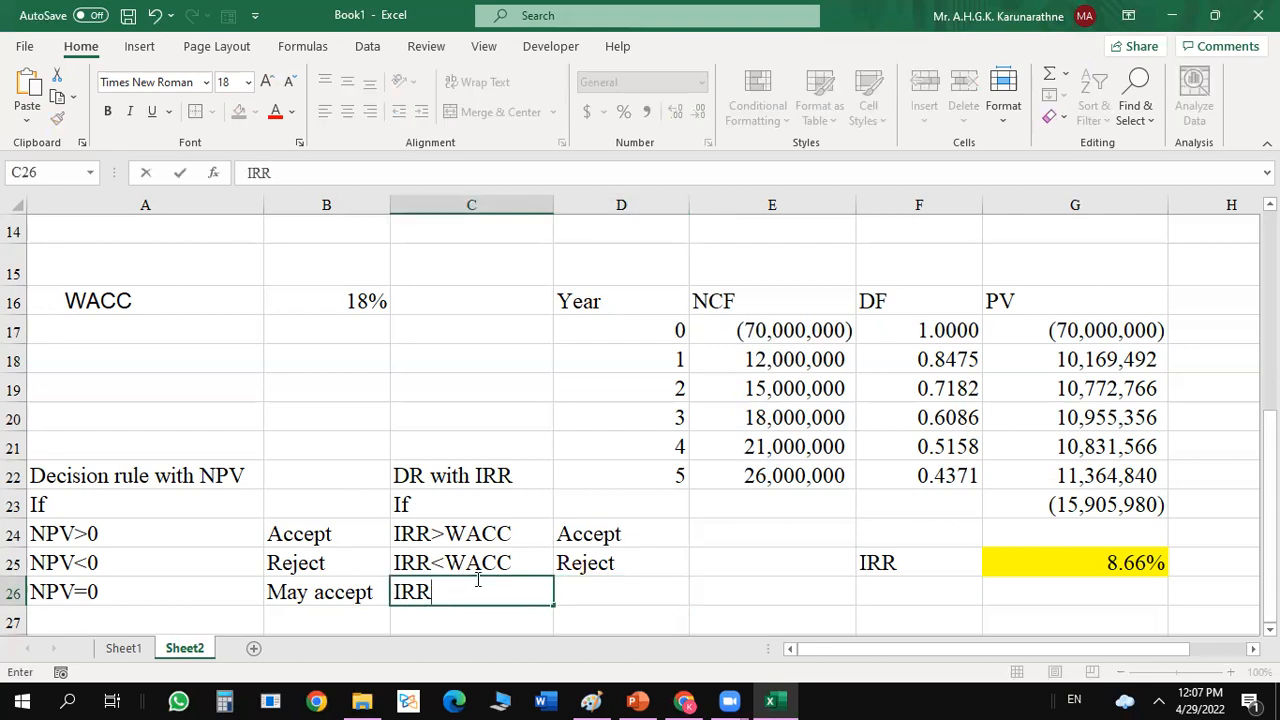
text(=WACC)
click(634, 581)
text(May accept)
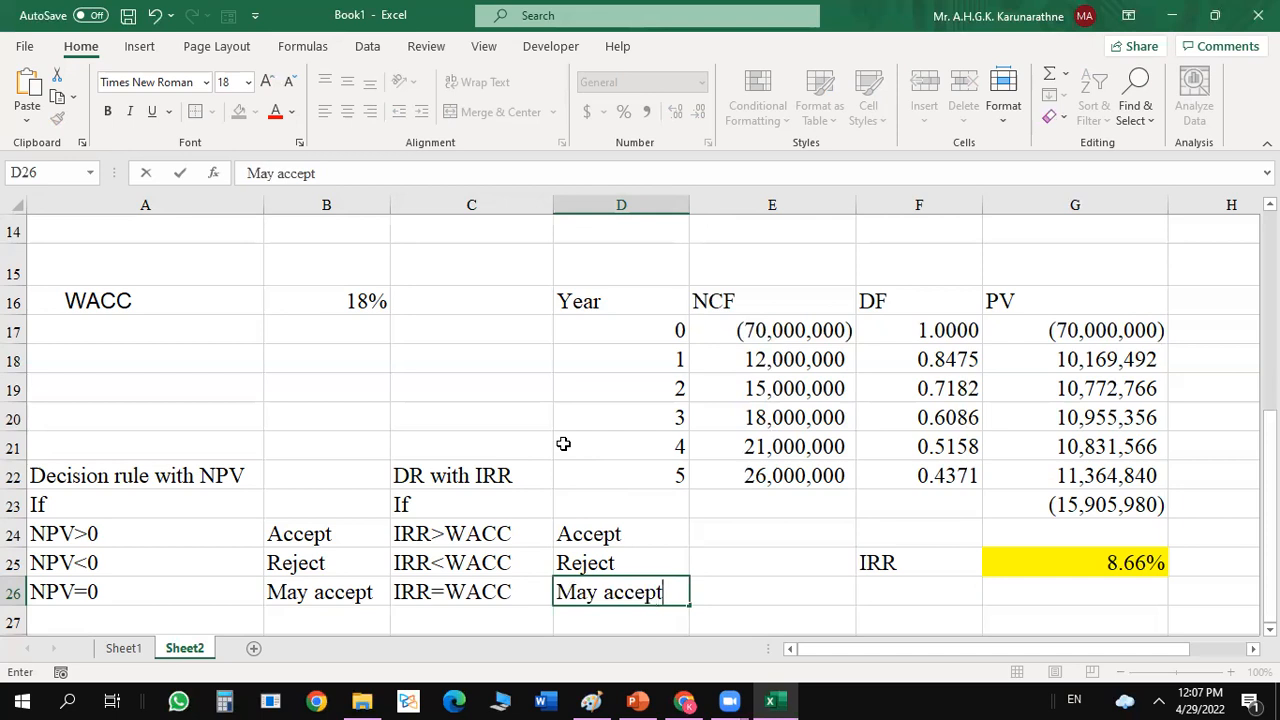
click(563, 444)
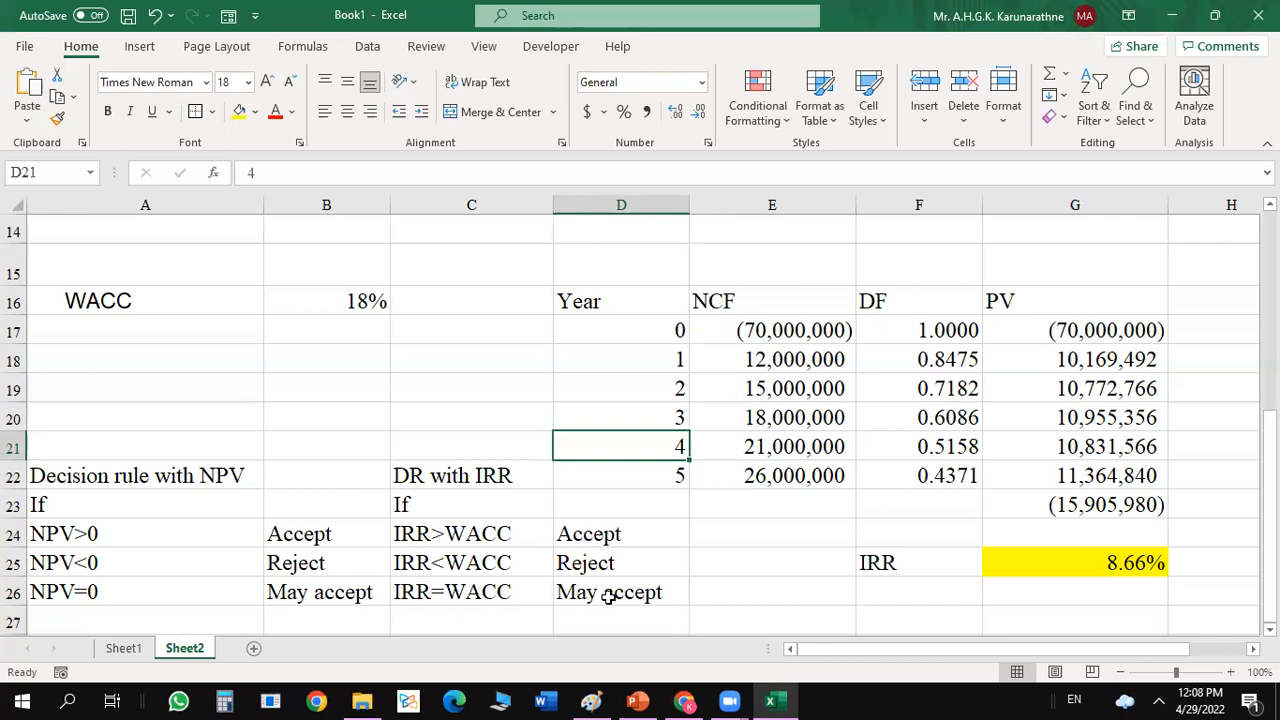
click(134, 594)
click(357, 594)
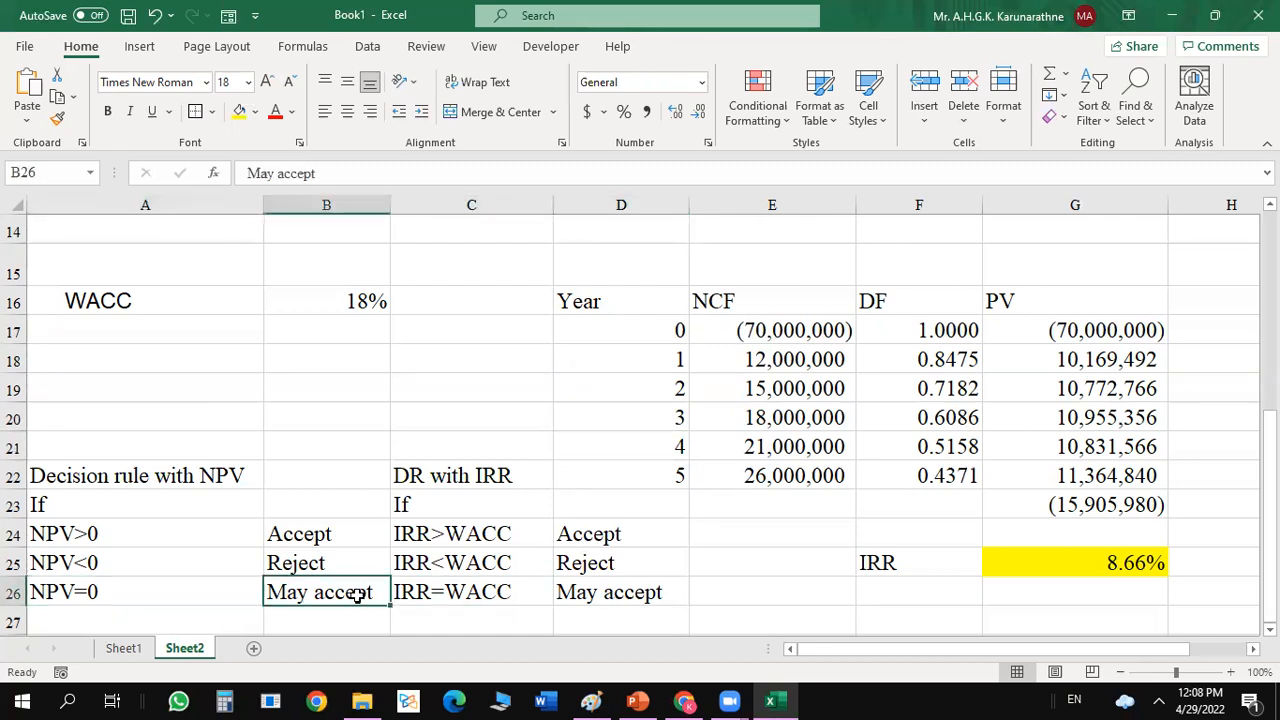
click(652, 562)
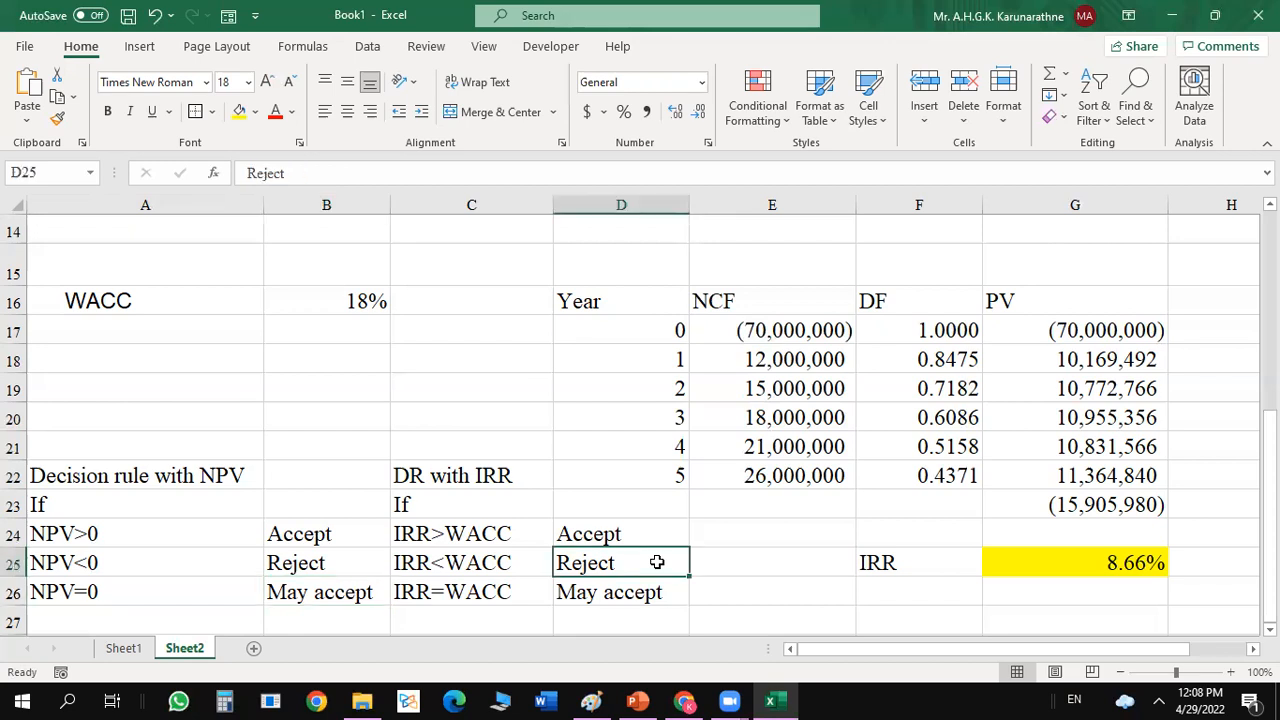
Enter the label Decision in F26 below IRR and fill the adjacent cell G26 with yellow.
click(945, 590)
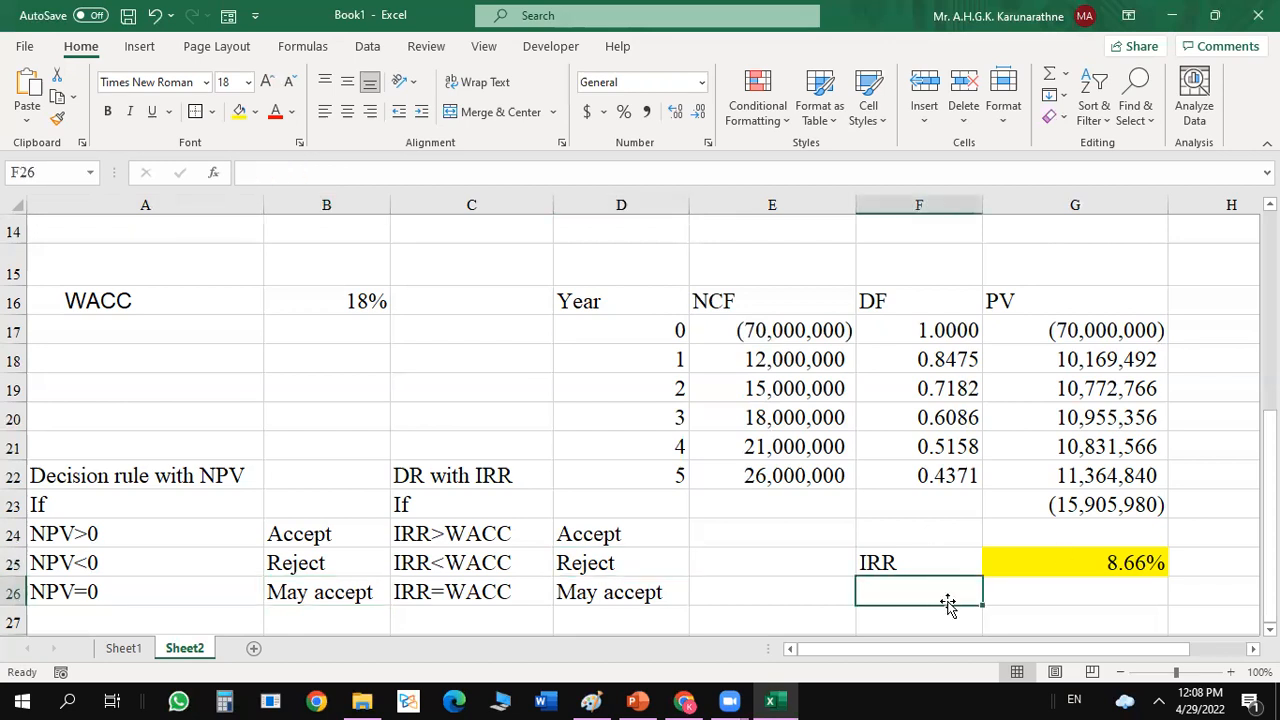
text(Decision)
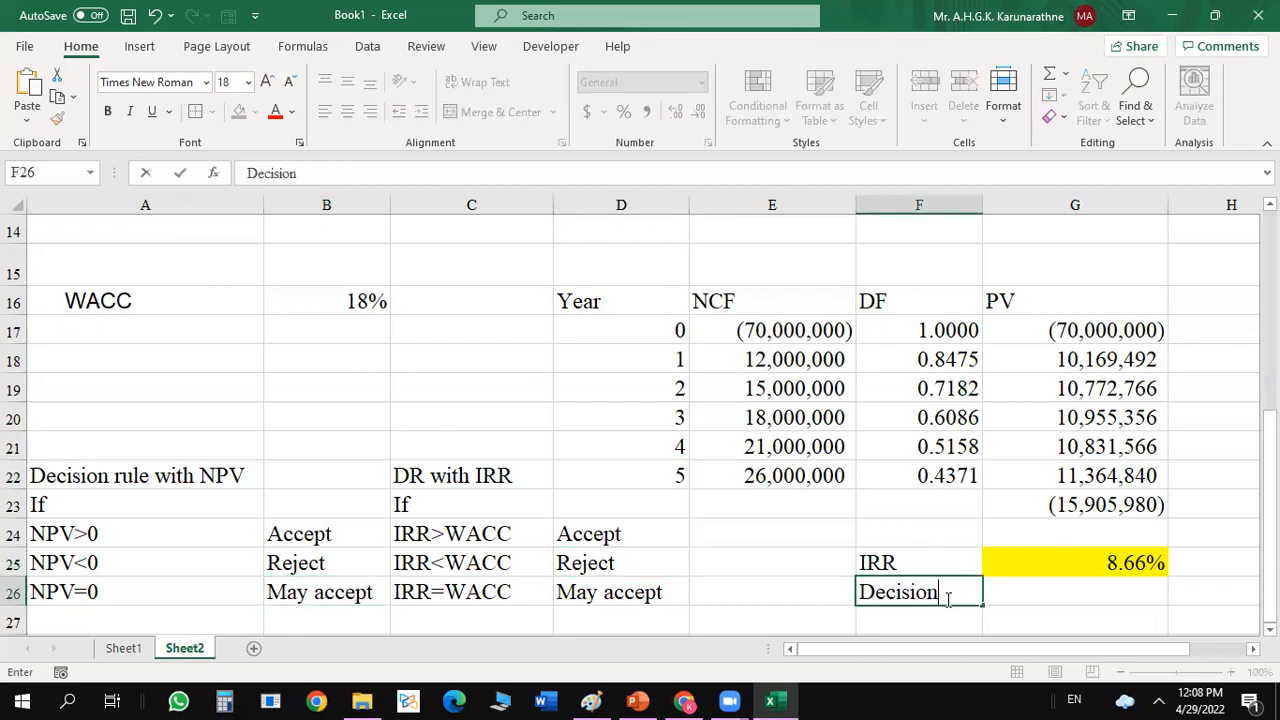
key(Tab)
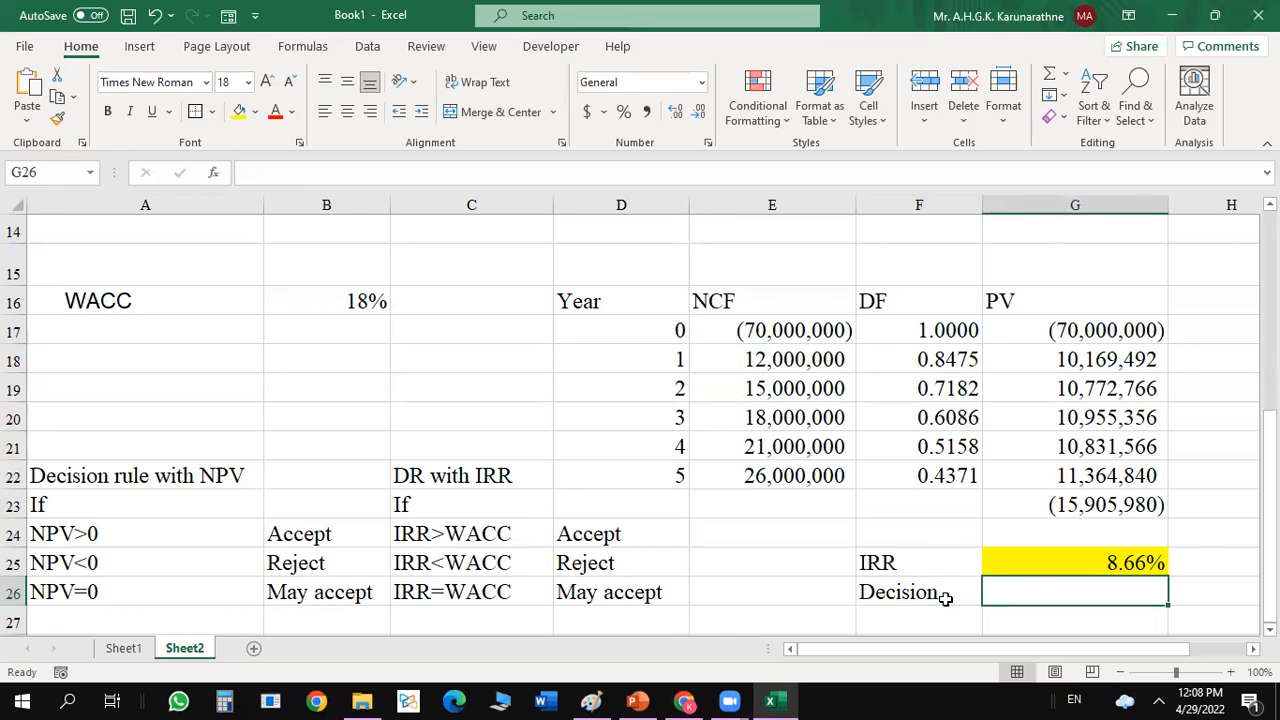
click(239, 111)
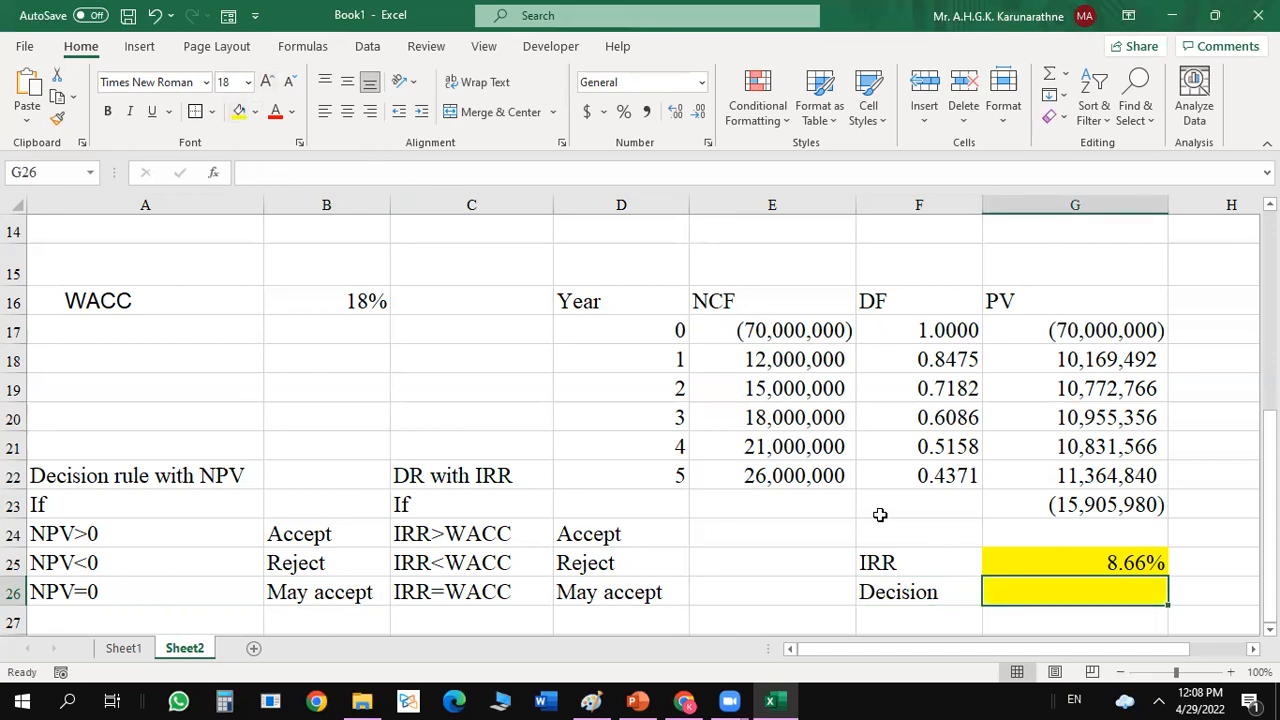
Start an IF formula in G26 with the logical test G25>=B16, comparing the IRR with the WACC.
text(=)
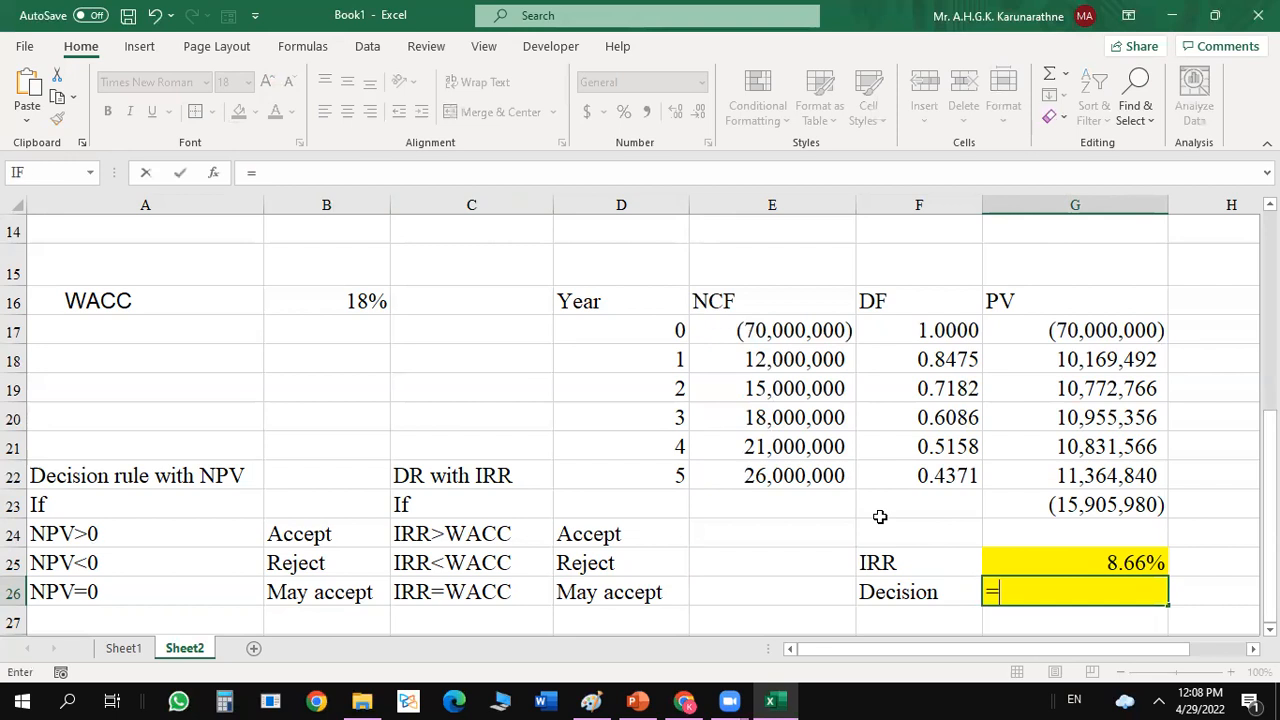
text(if()
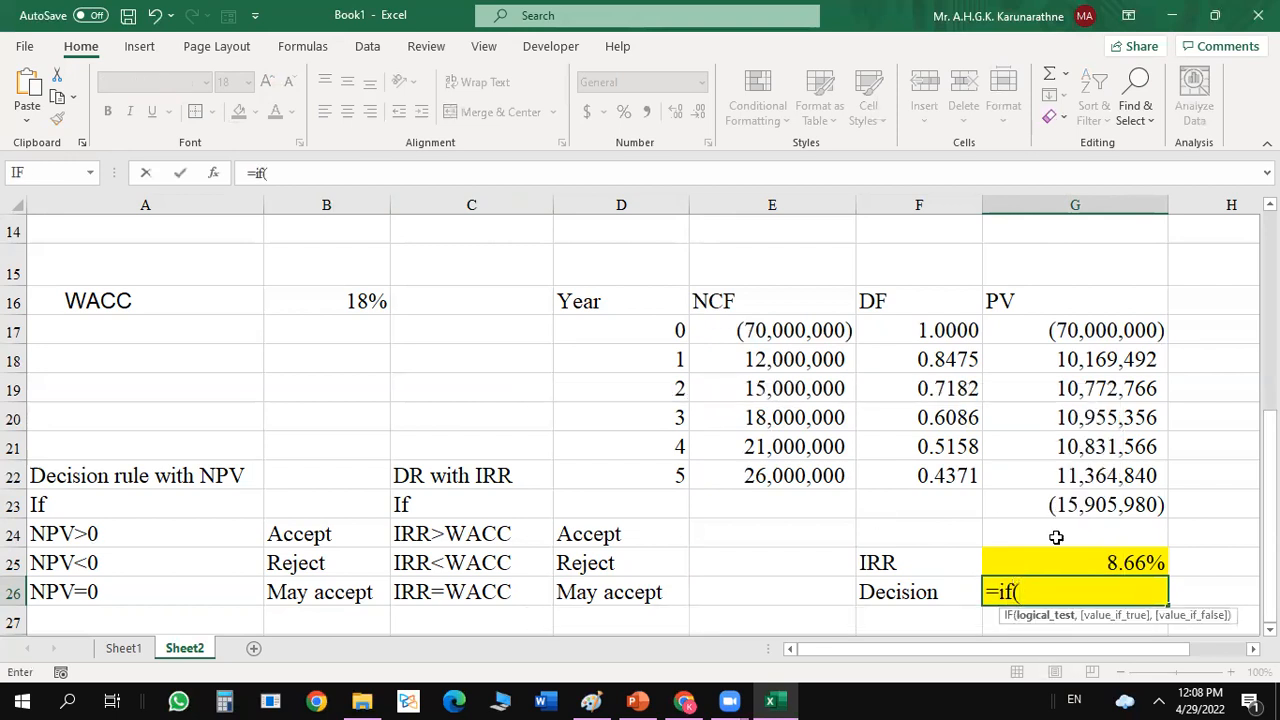
click(1054, 552)
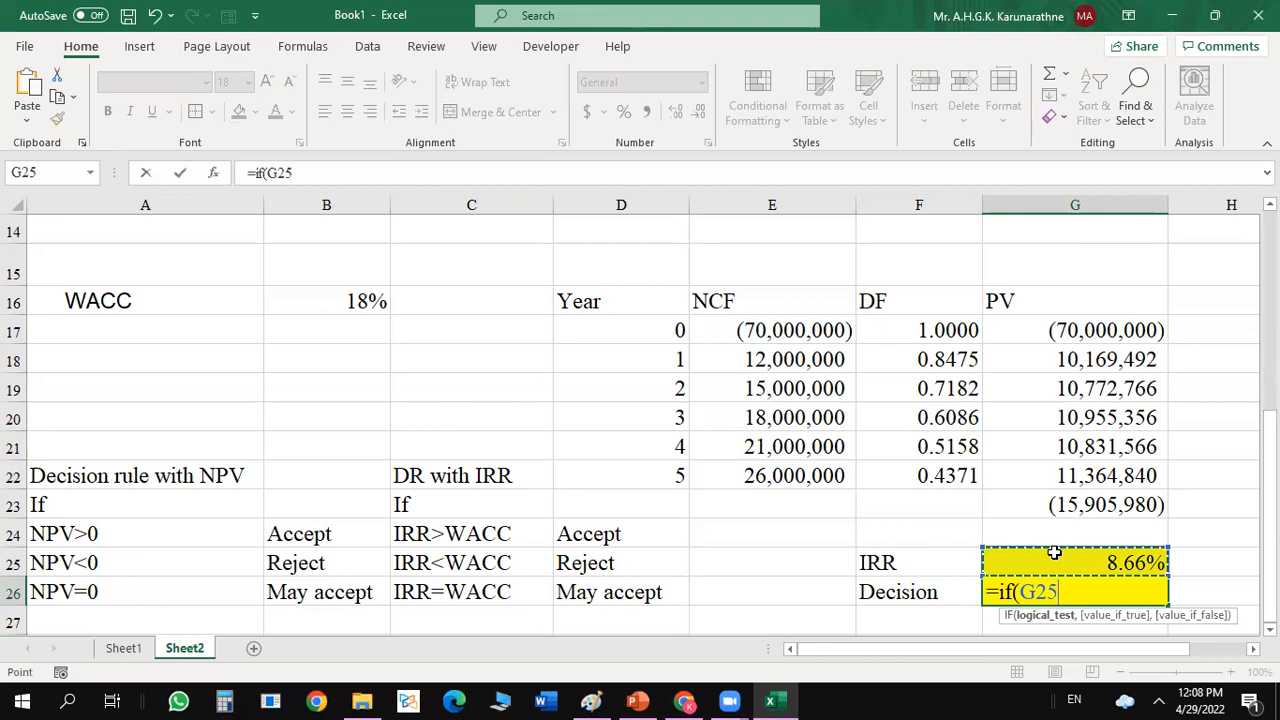
text(>=)
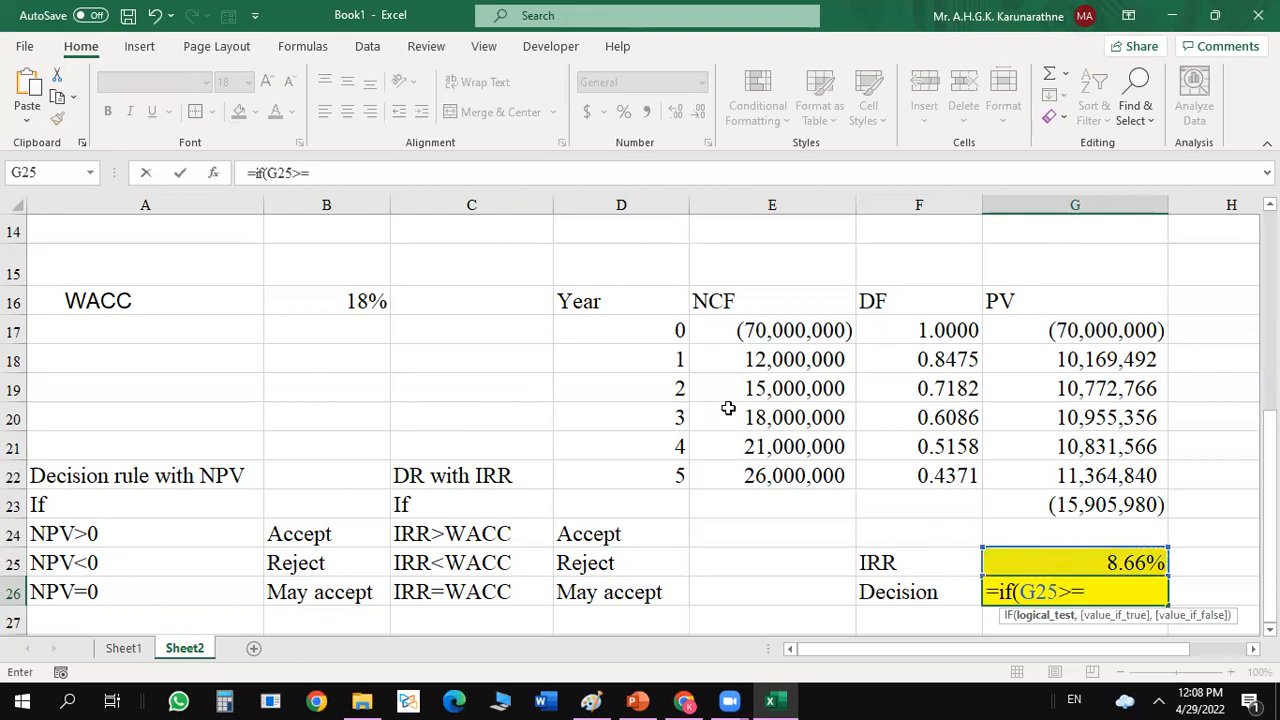
click(362, 300)
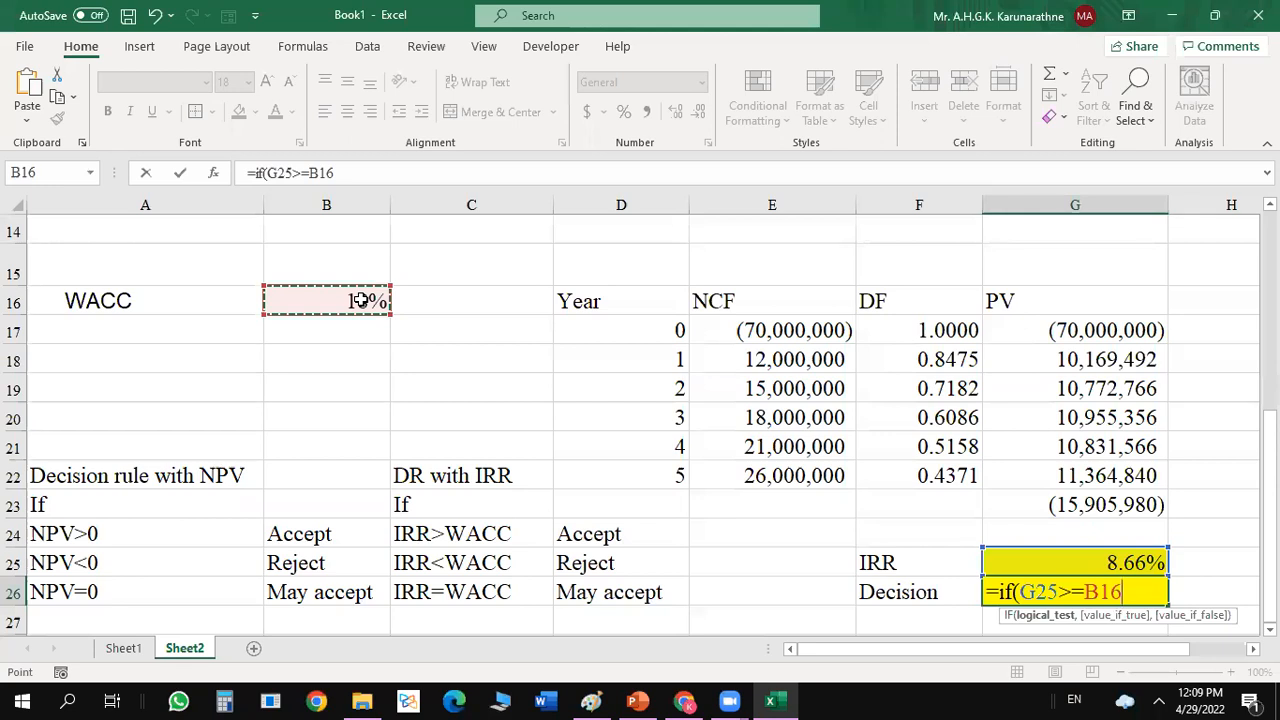
text(,)
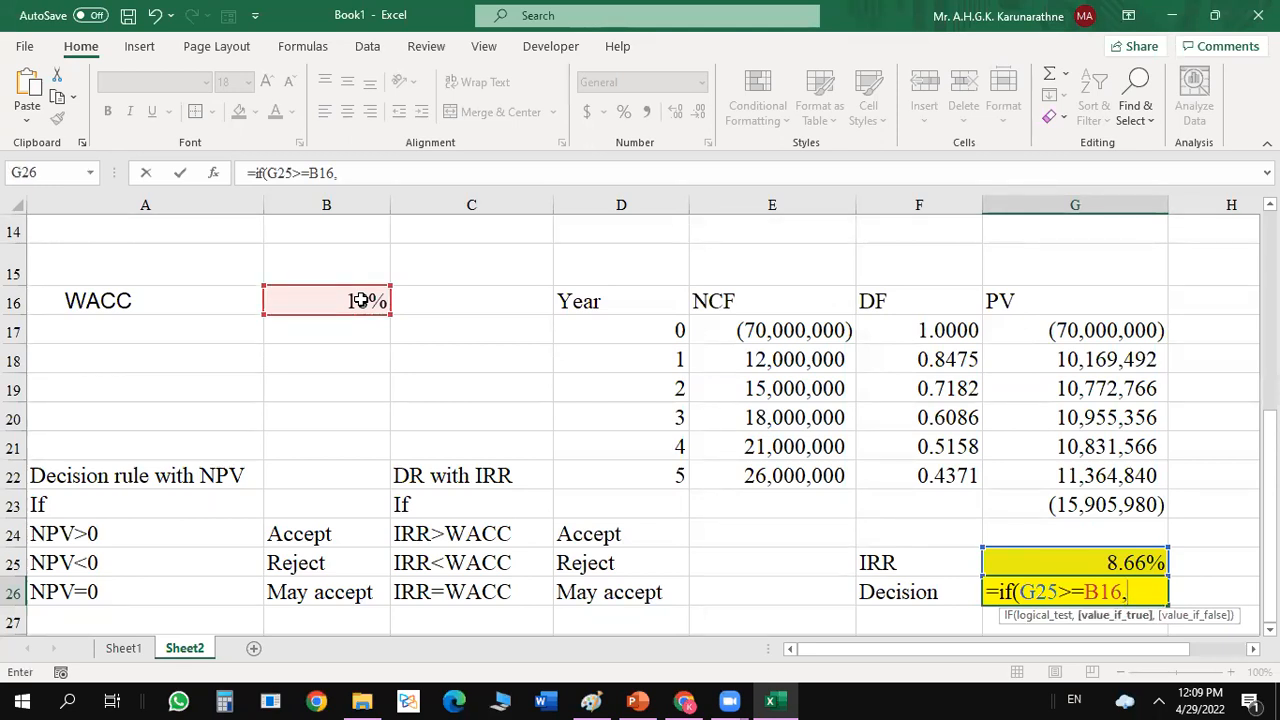
Complete the IF function's arguments in G26 with Accept as the value if true and Rejeject as the value if false.
click(213, 173)
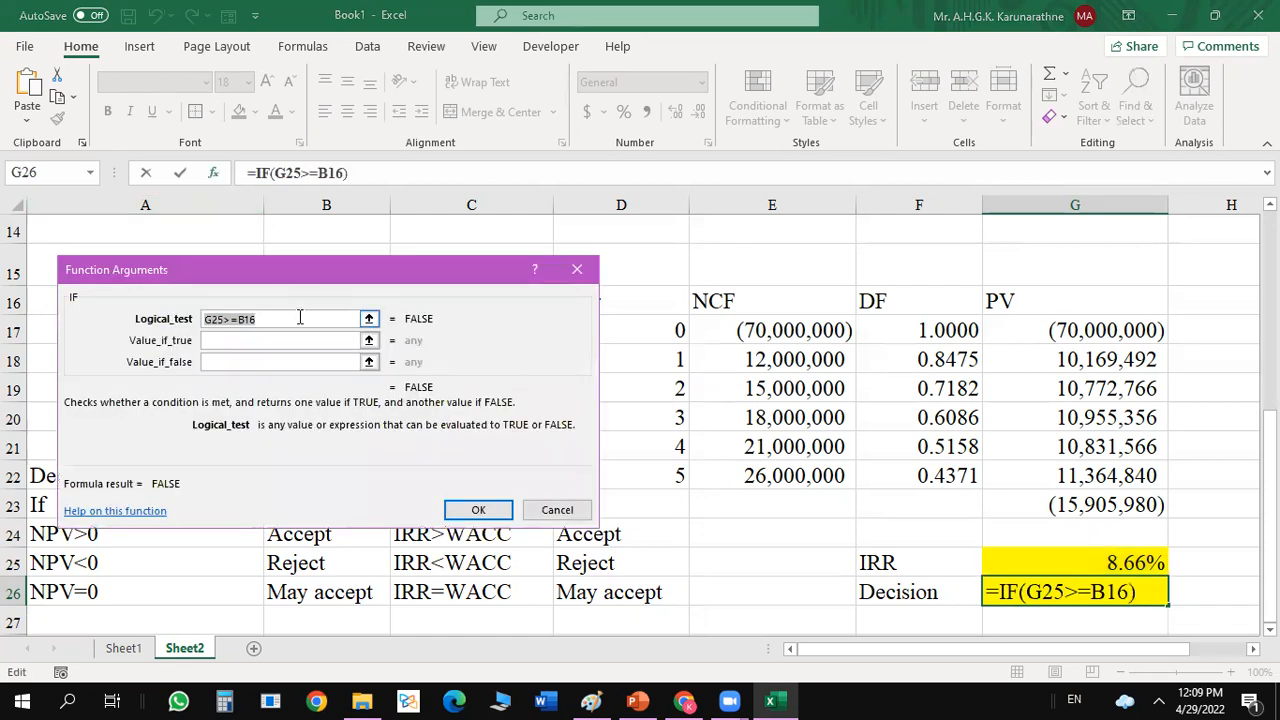
click(290, 318)
click(255, 340)
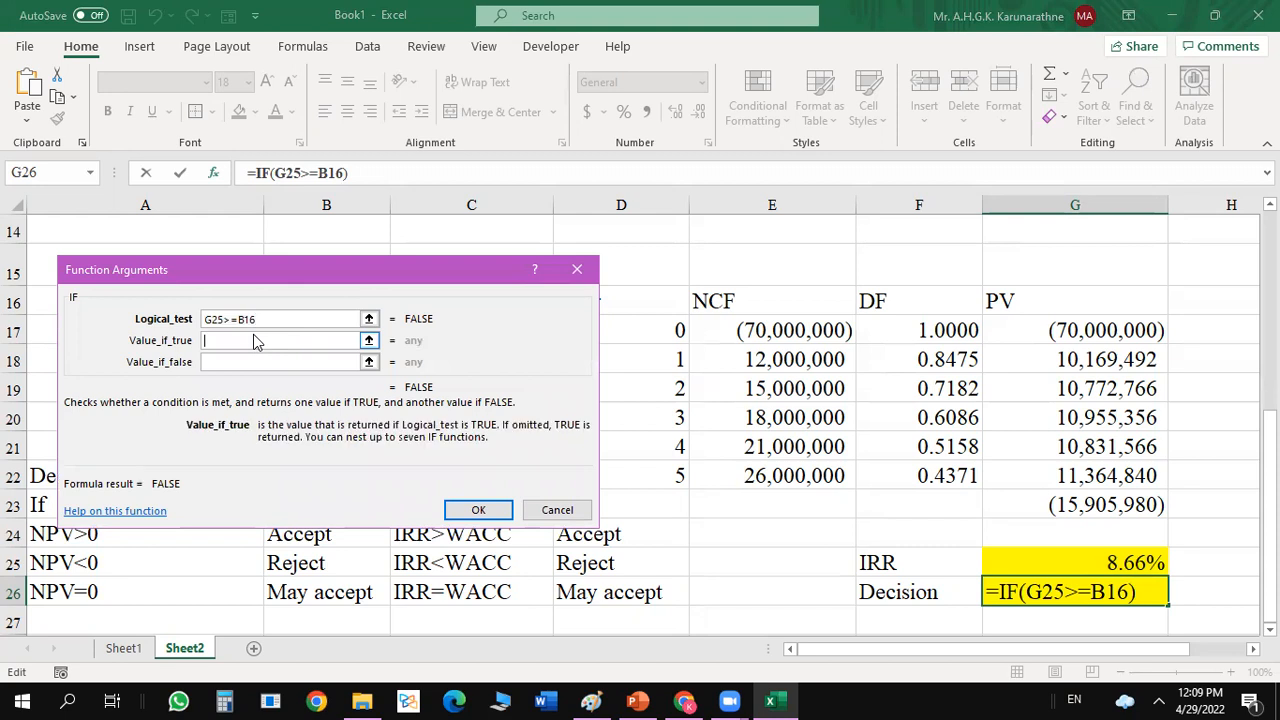
text(Acc)
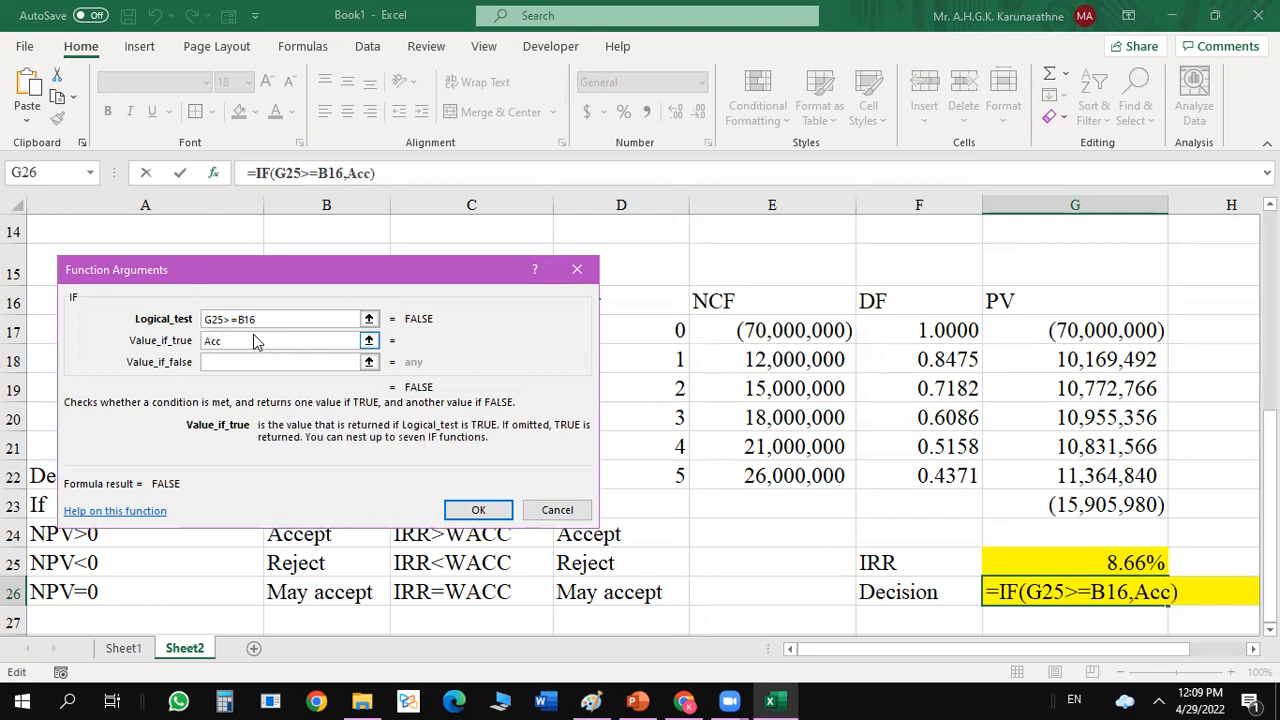
text(ept)
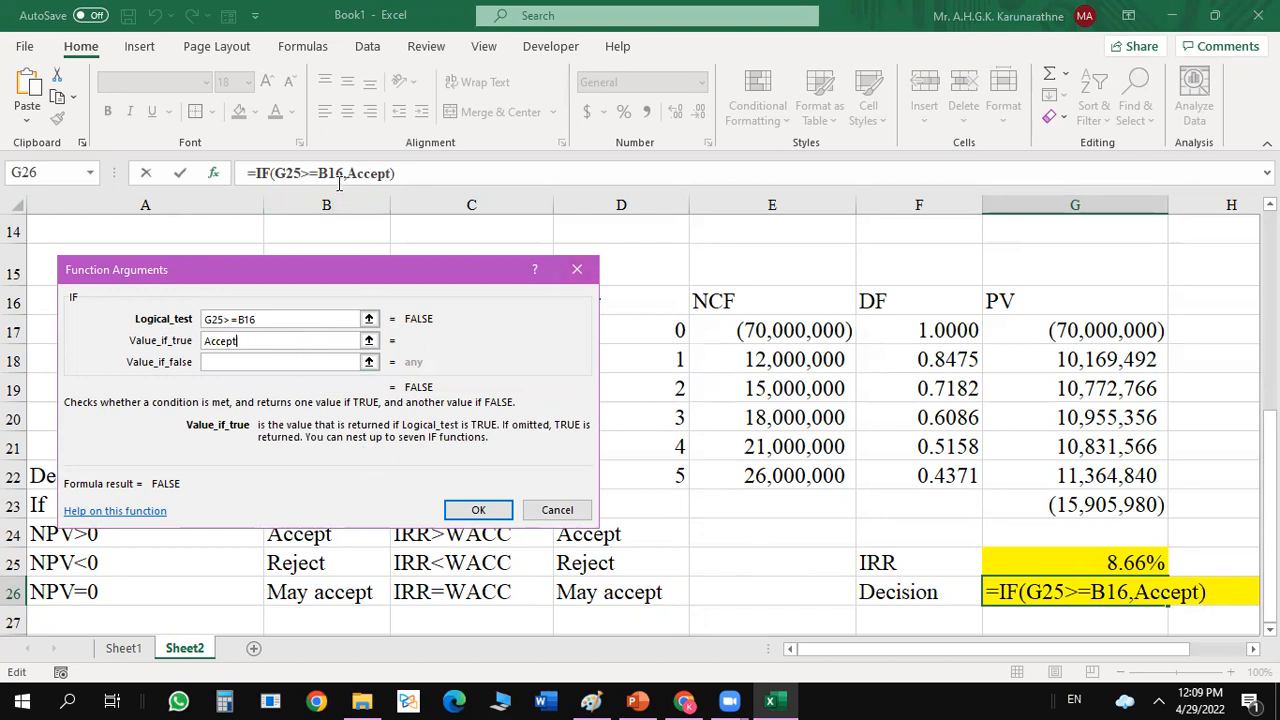
click(247, 362)
text(E)
key(BackSpace)
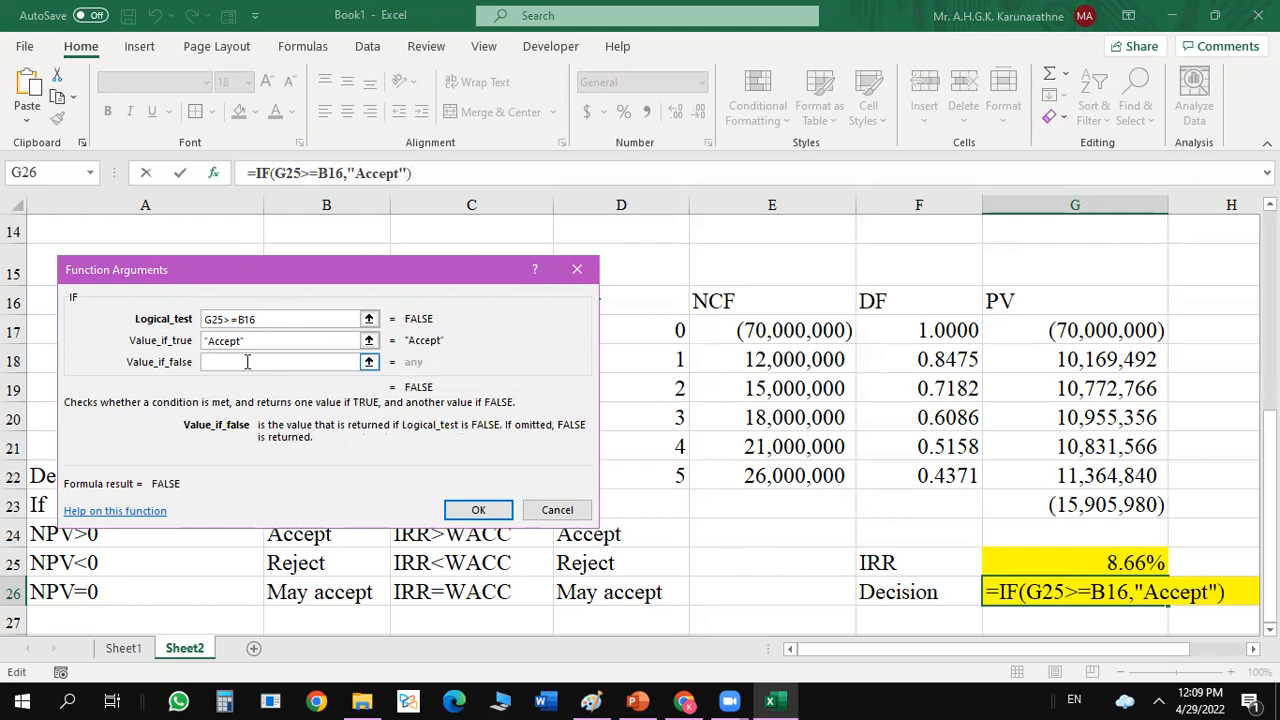
text(Reje)
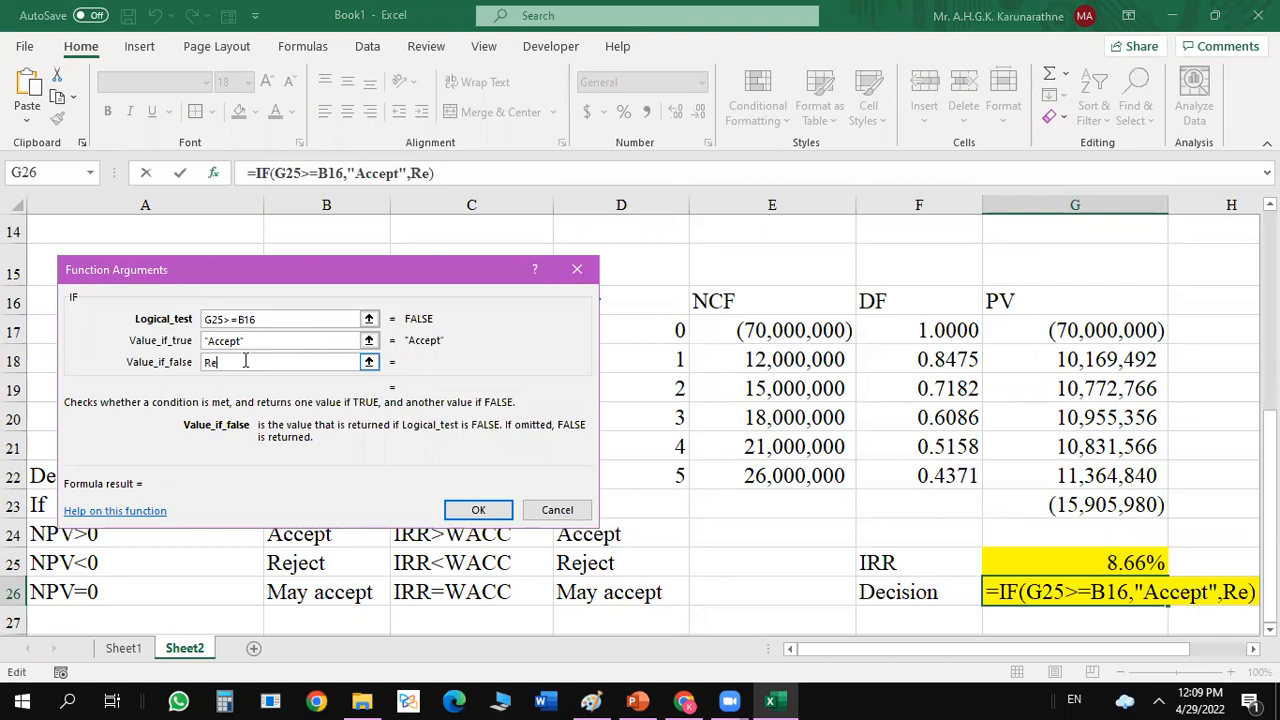
text(ject)
key(Return)
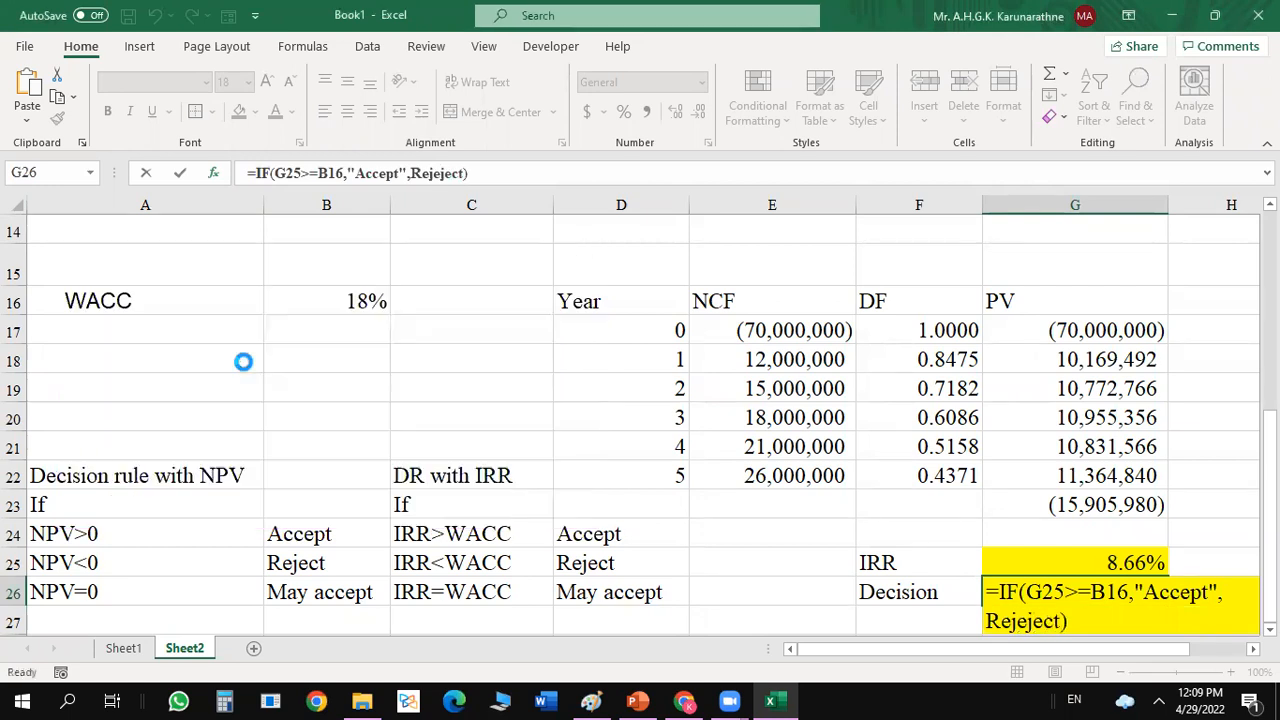
Check the IRR in G25 against the WACC in B16 and review the decision formula in G26.
click(1174, 508)
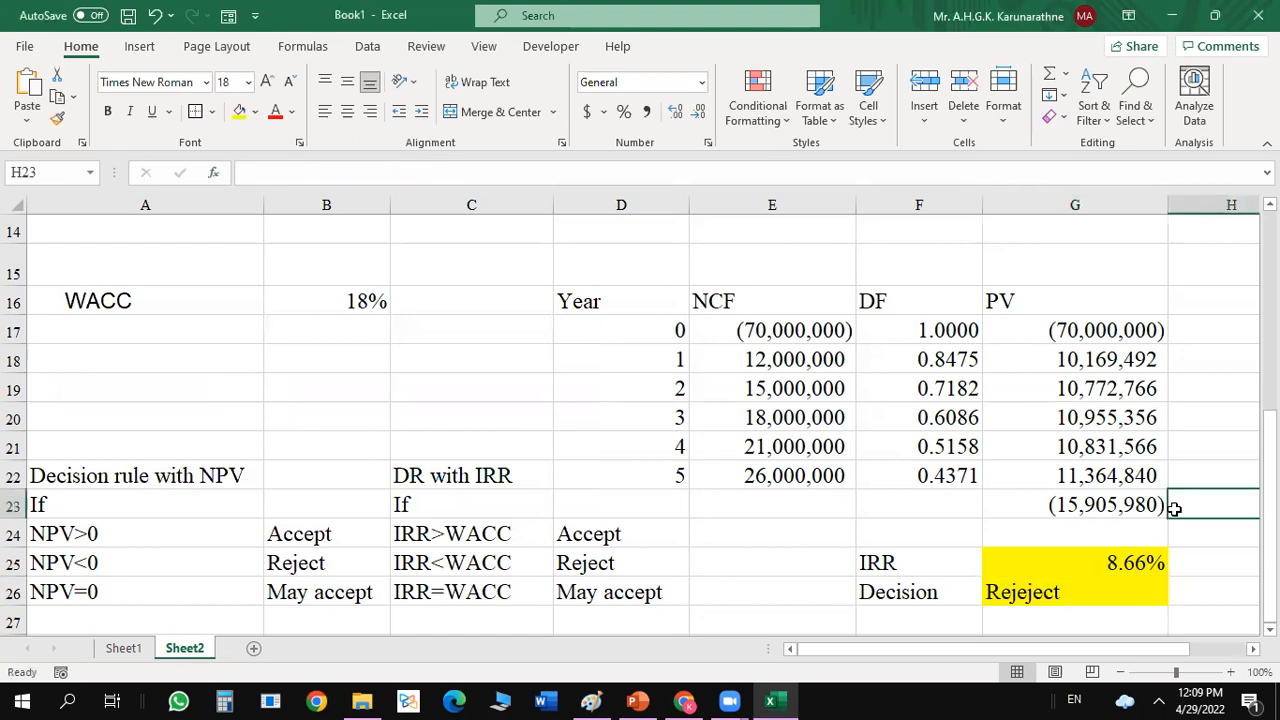
click(1056, 566)
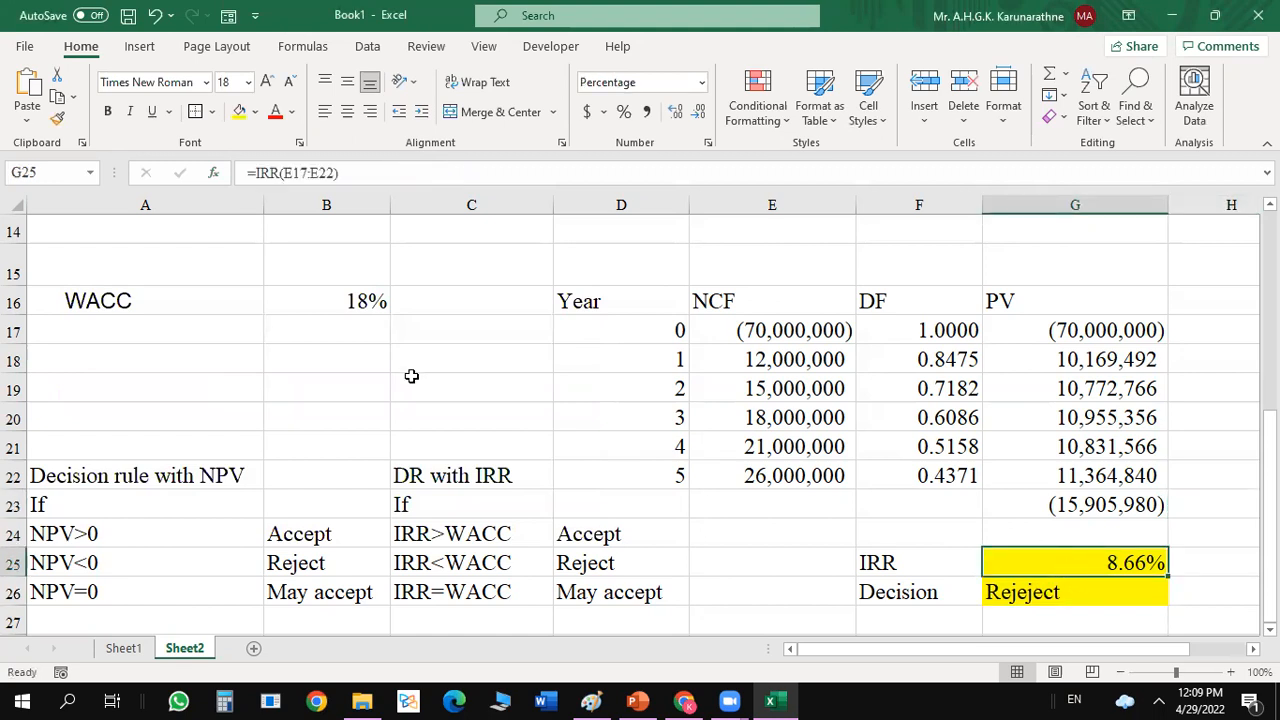
click(328, 310)
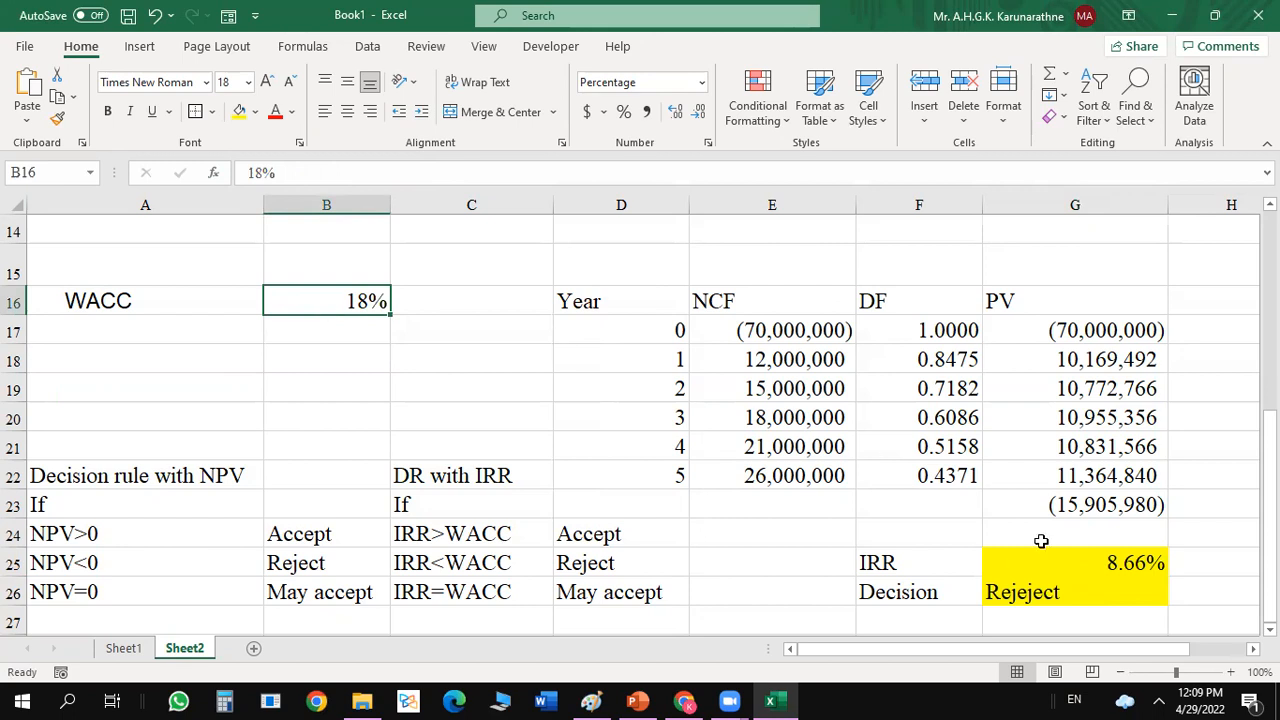
click(1054, 592)
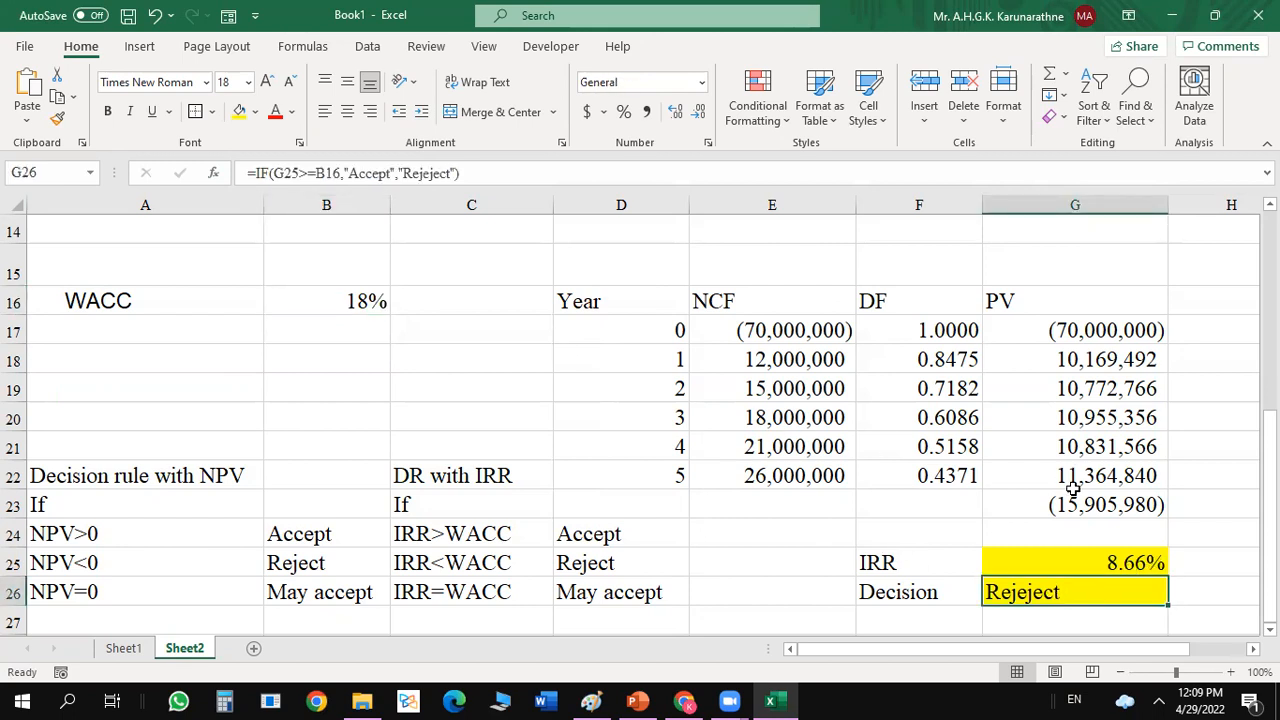
Re-enter the IRR function in G25 using the net cash flows E17:E22 as its values.
click(1066, 562)
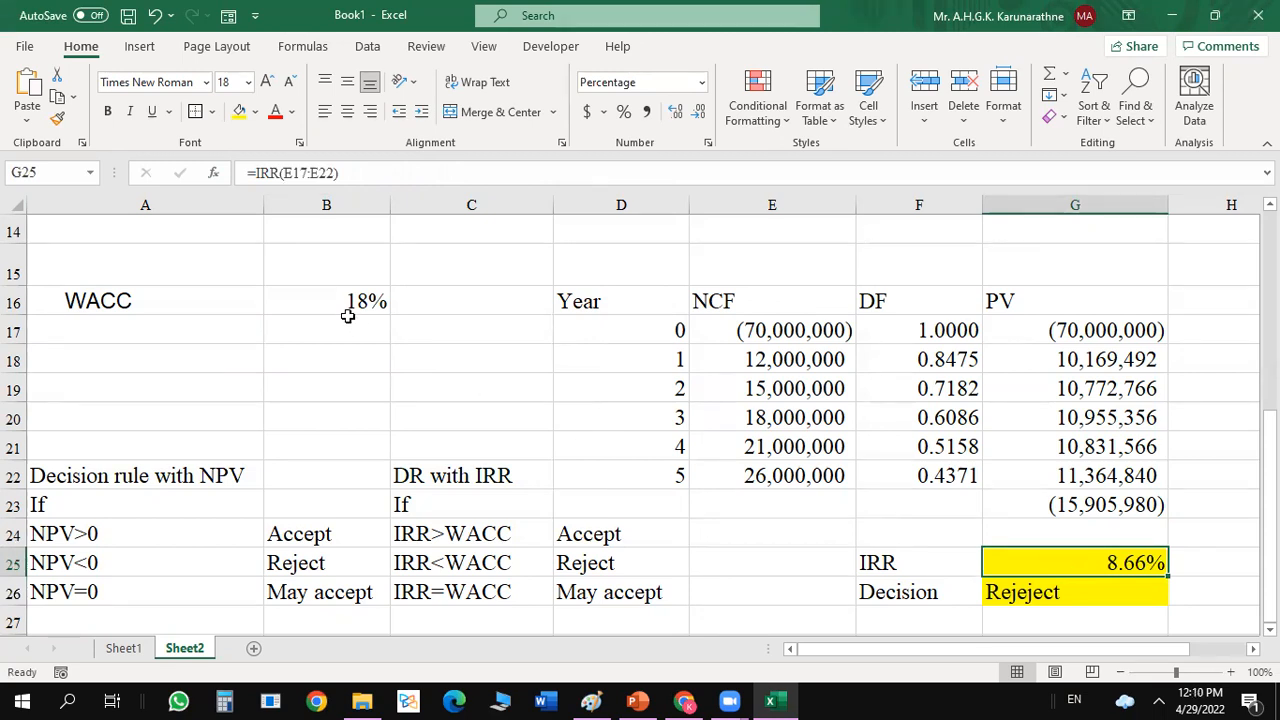
text(=)
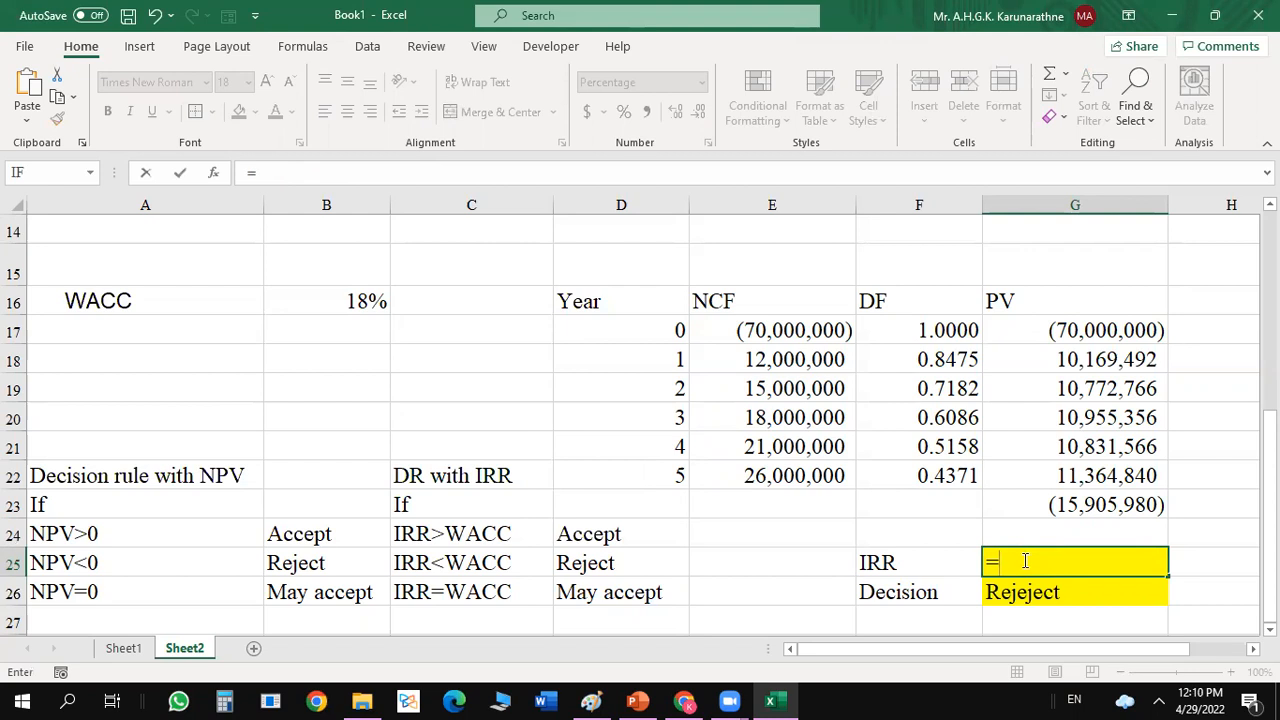
text(irr)
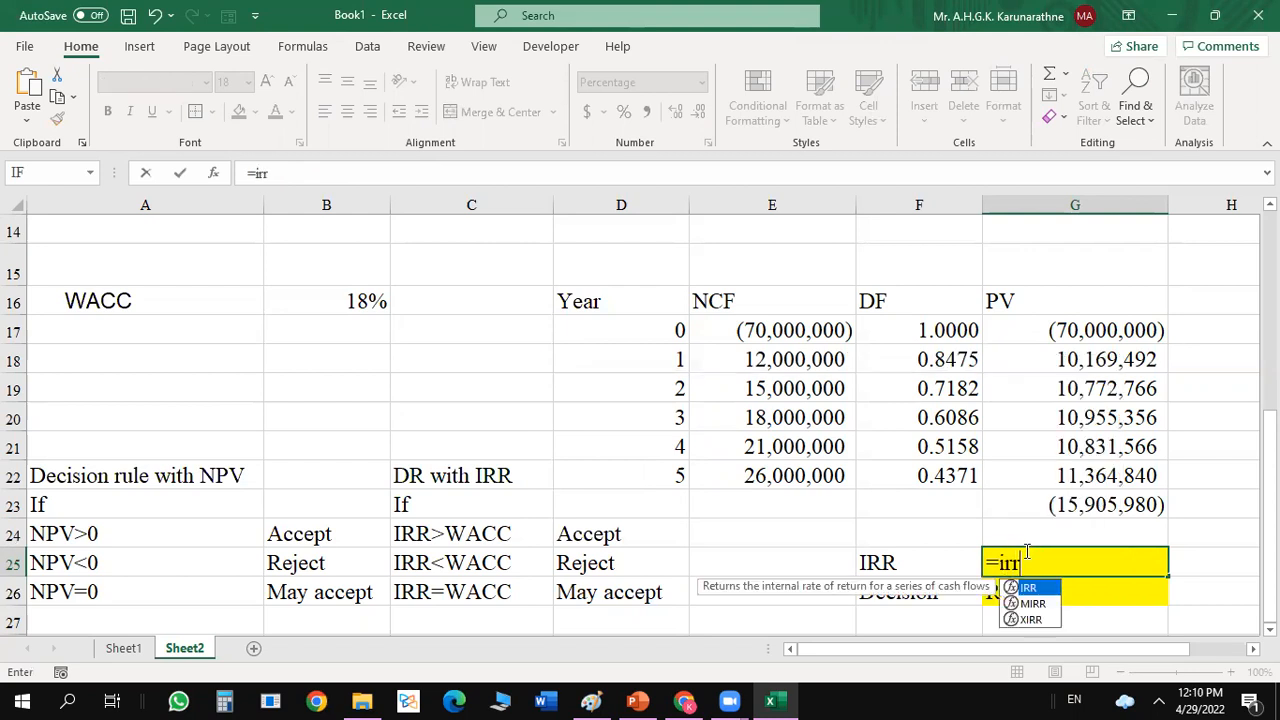
double_click(1030, 588)
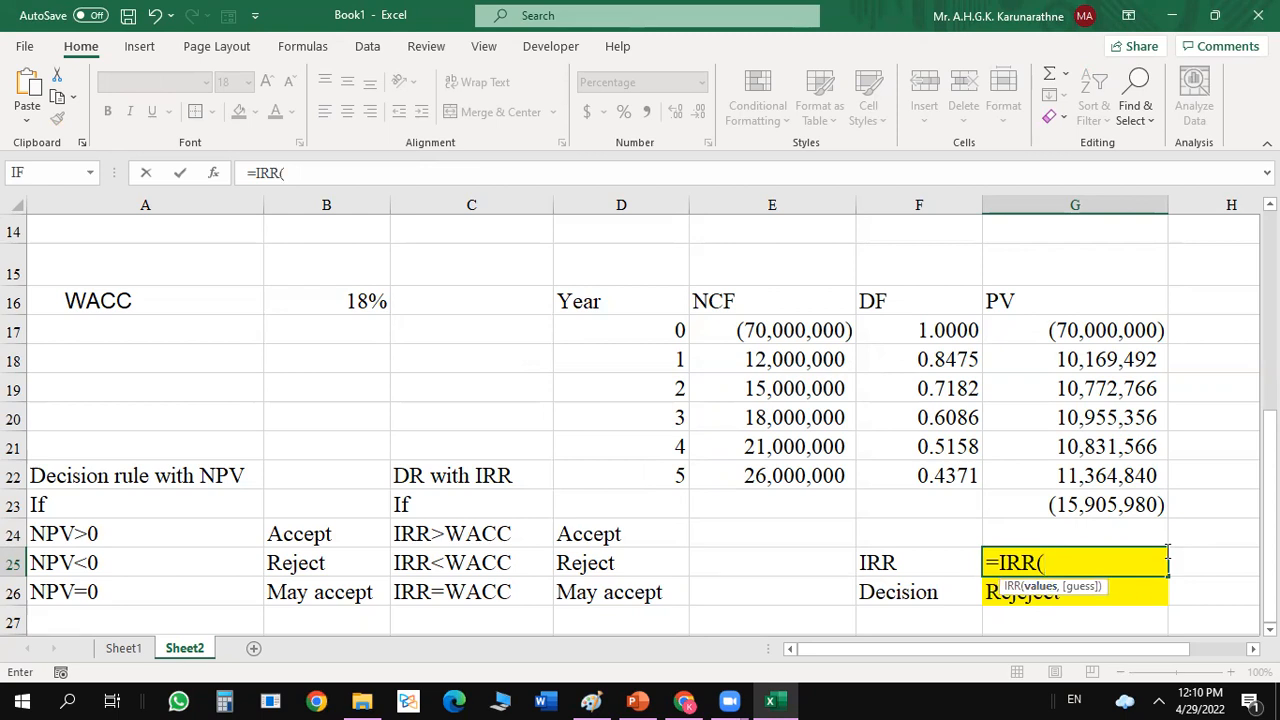
click(214, 173)
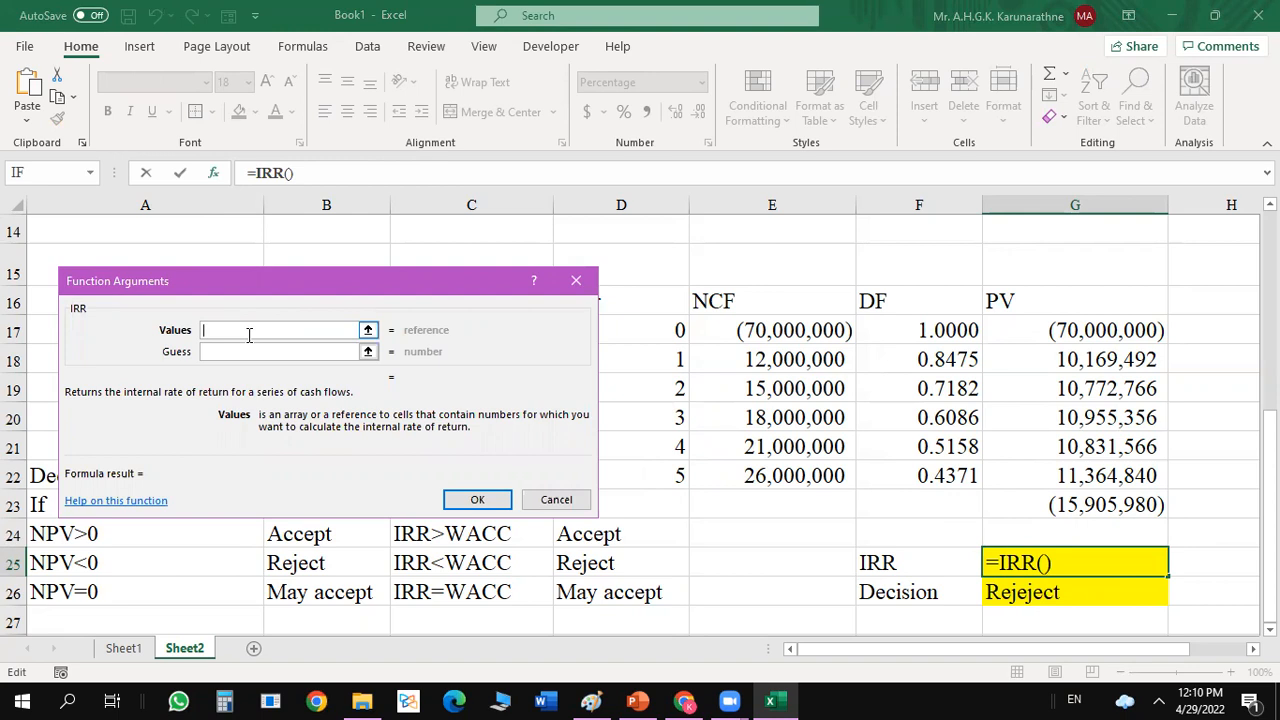
click(787, 331)
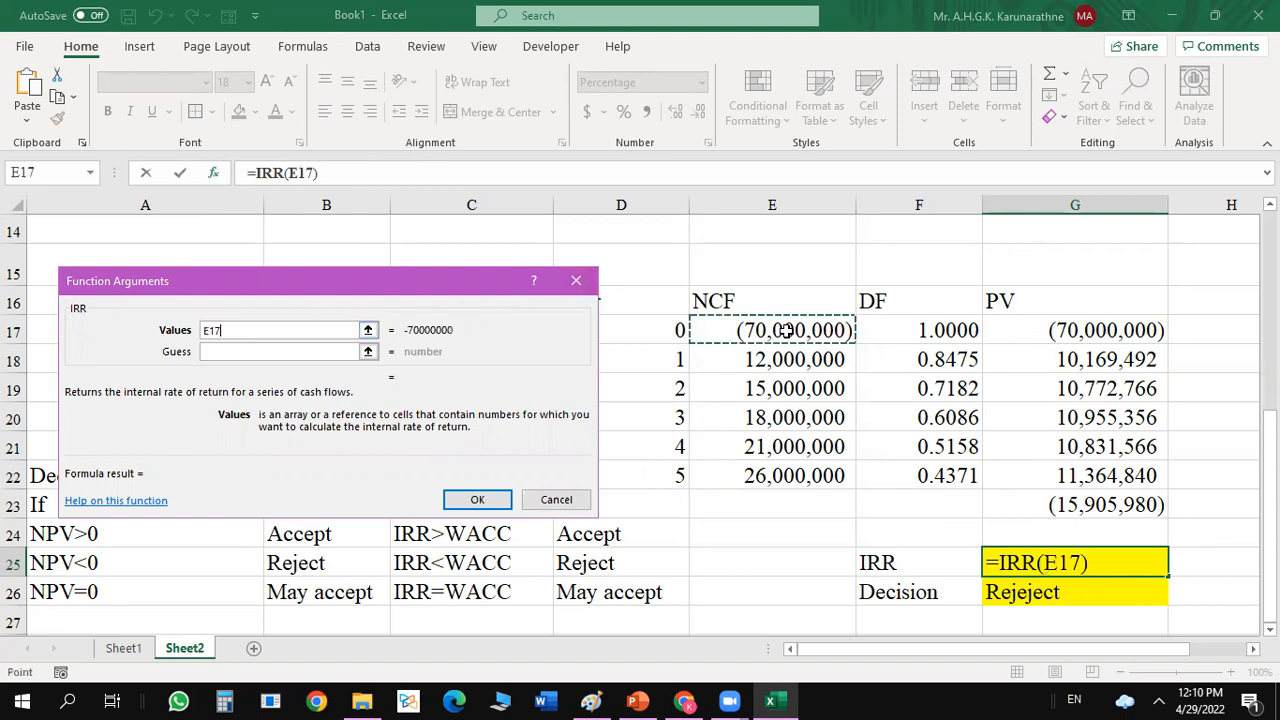
drag(787, 331, 795, 467)
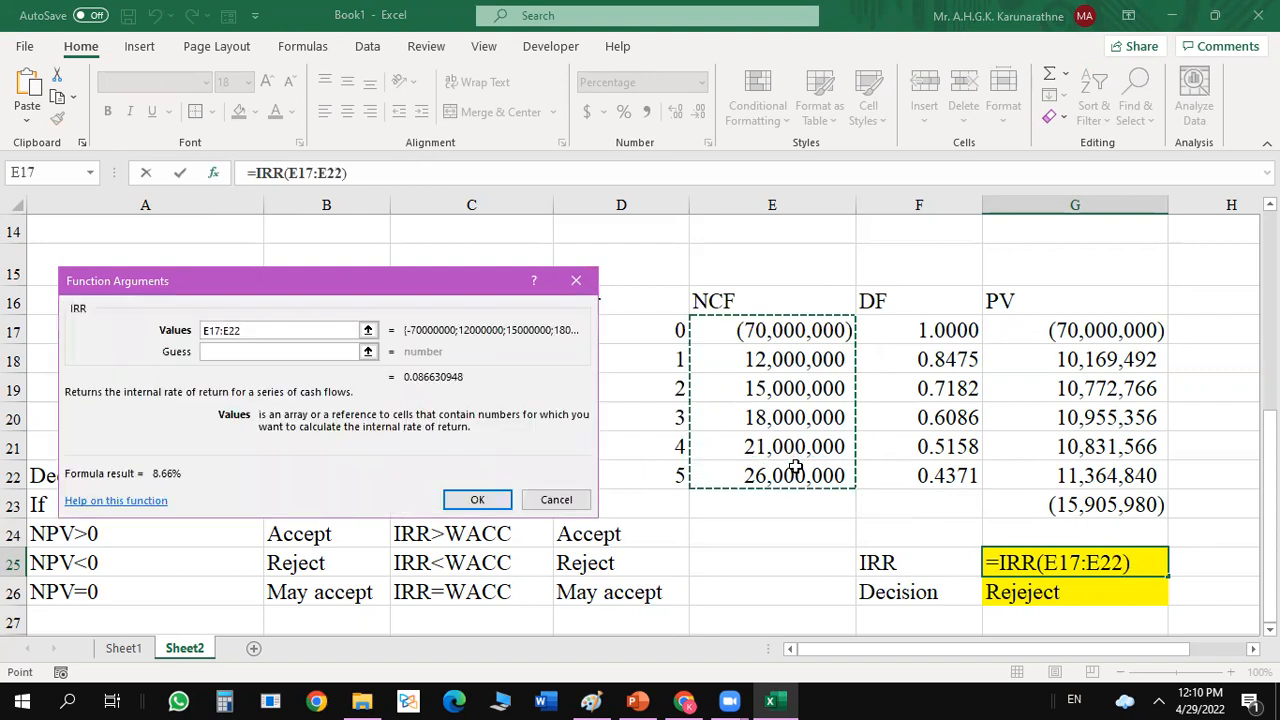
click(476, 498)
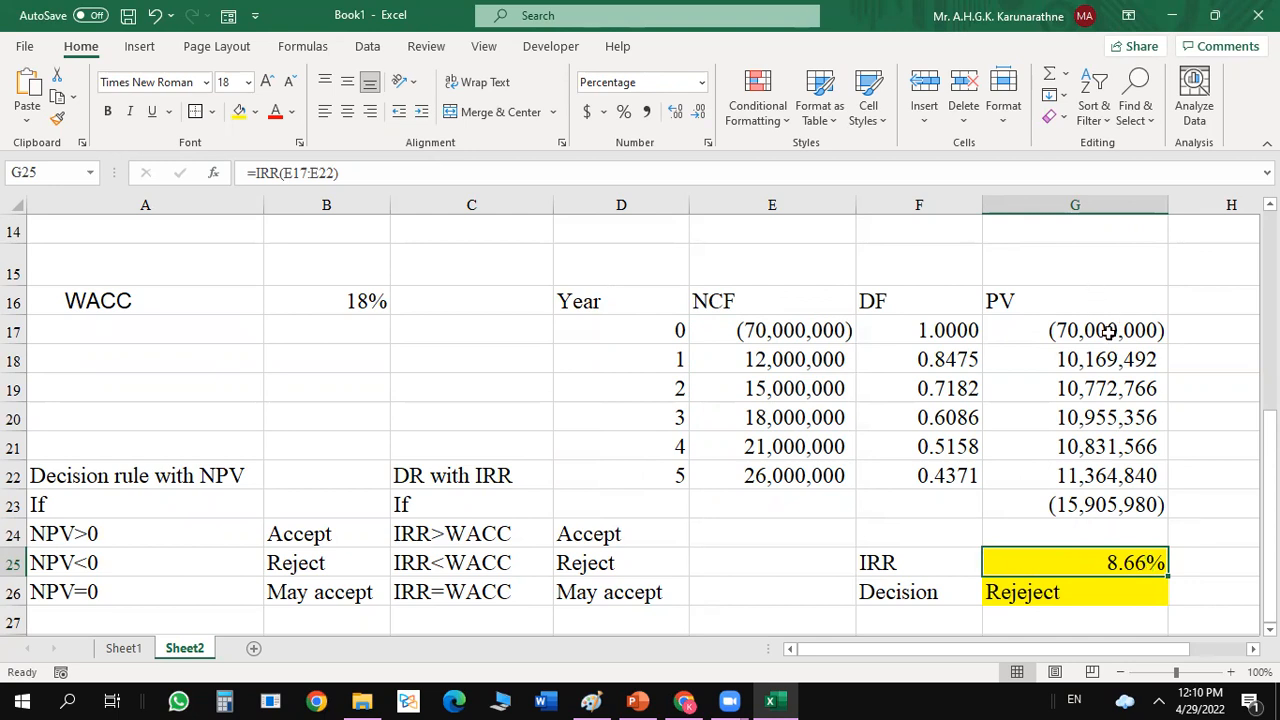
click(1099, 333)
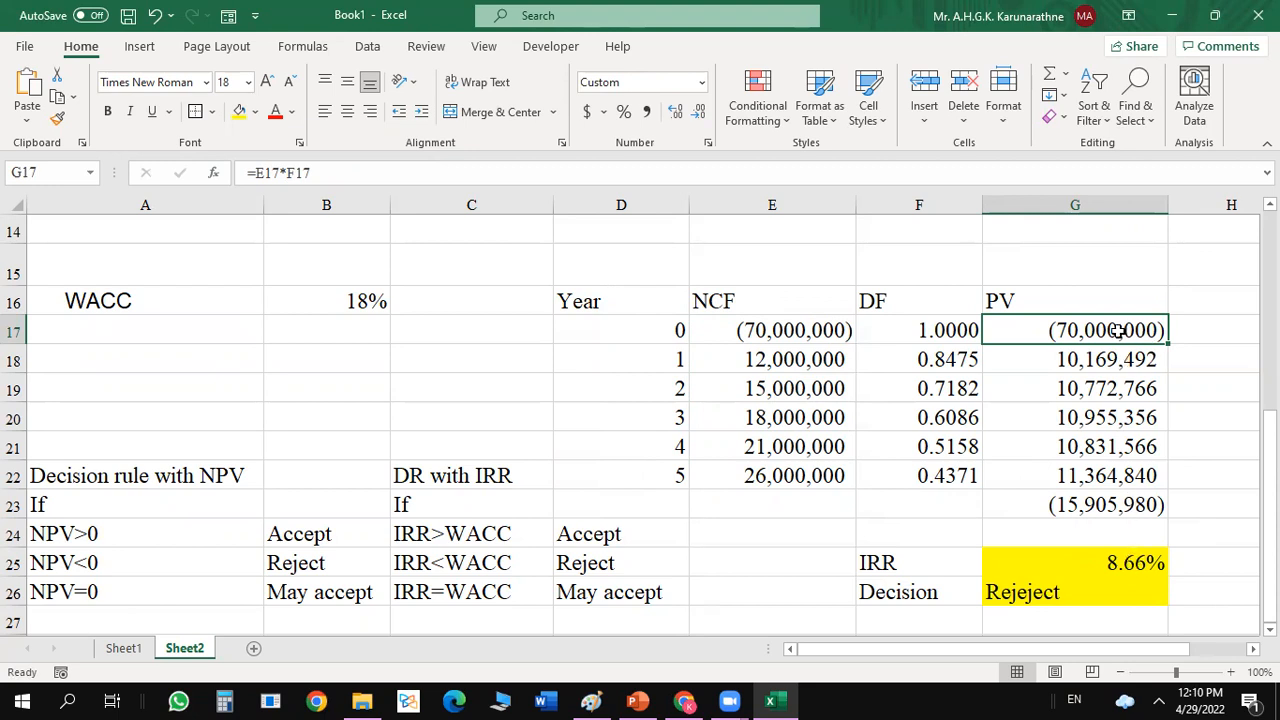
click(1109, 566)
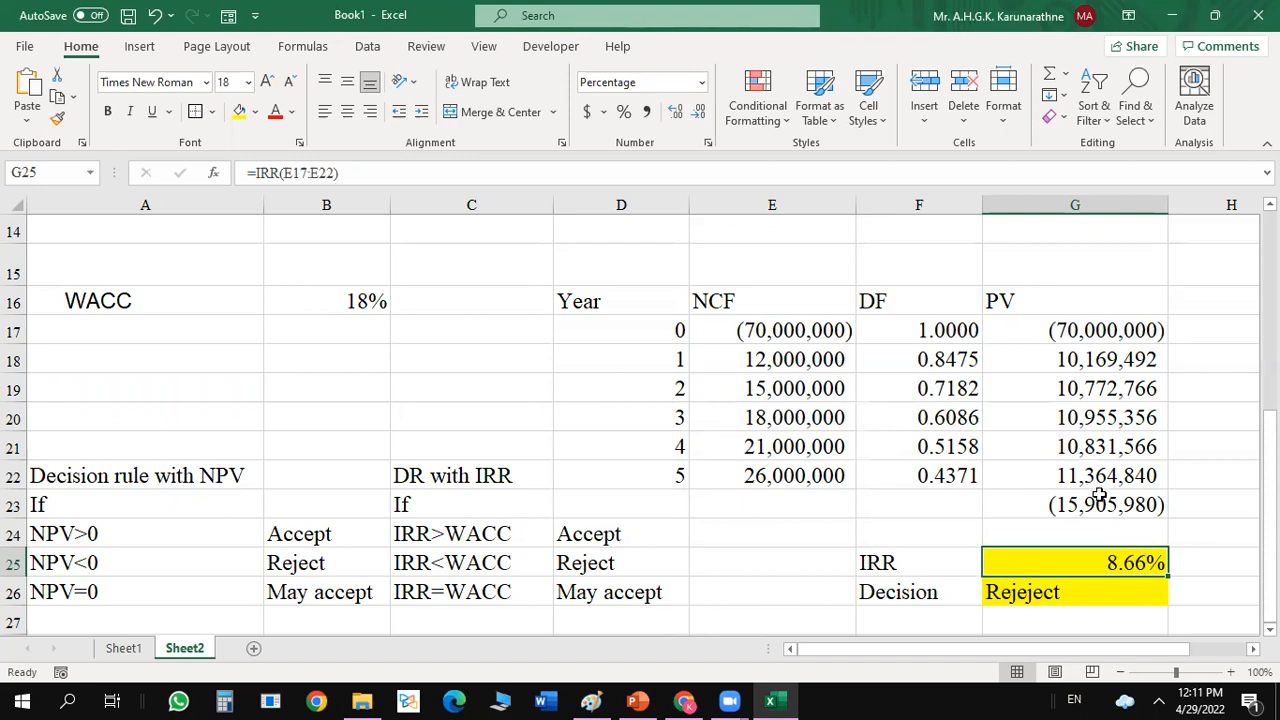
click(1087, 333)
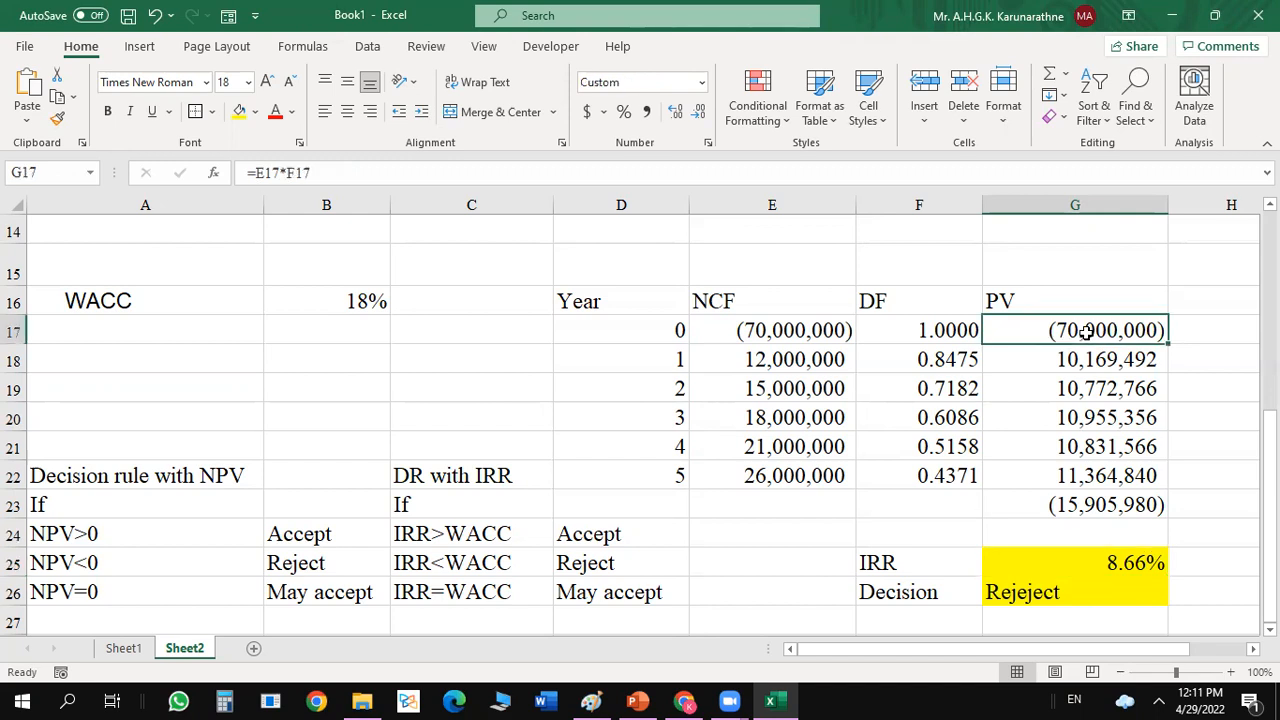
text(=)
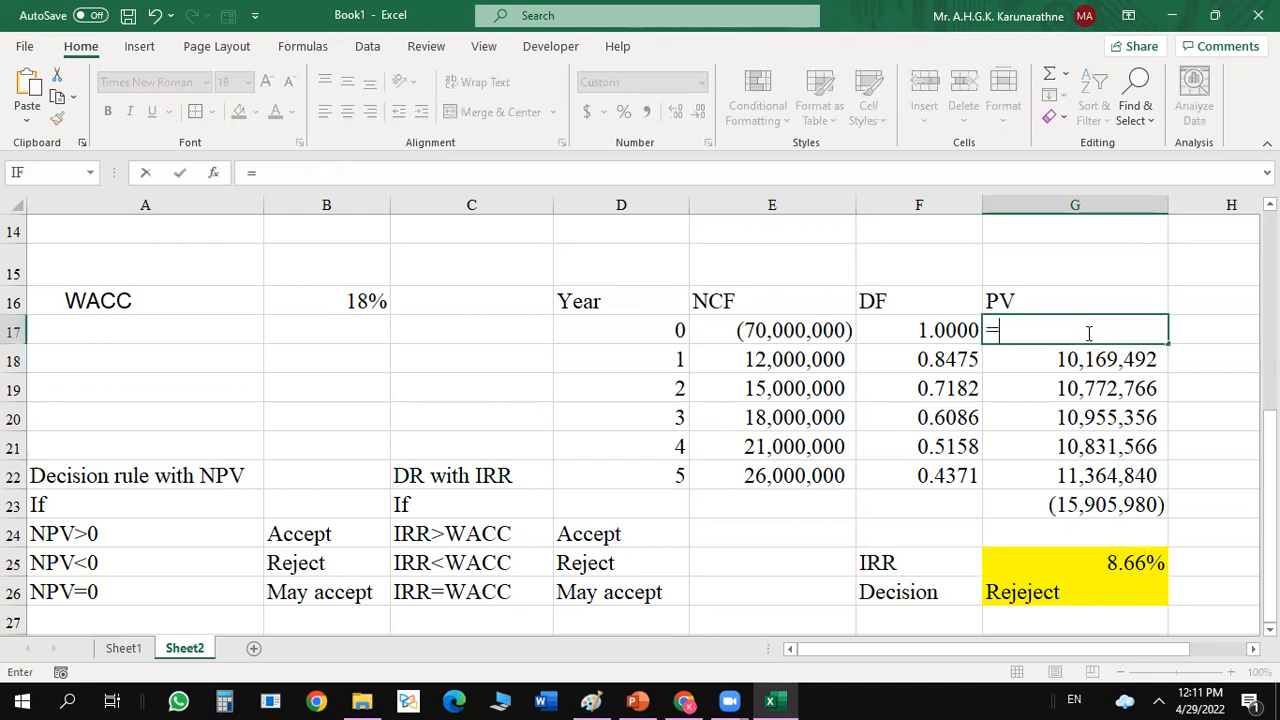
text(E17*F17)
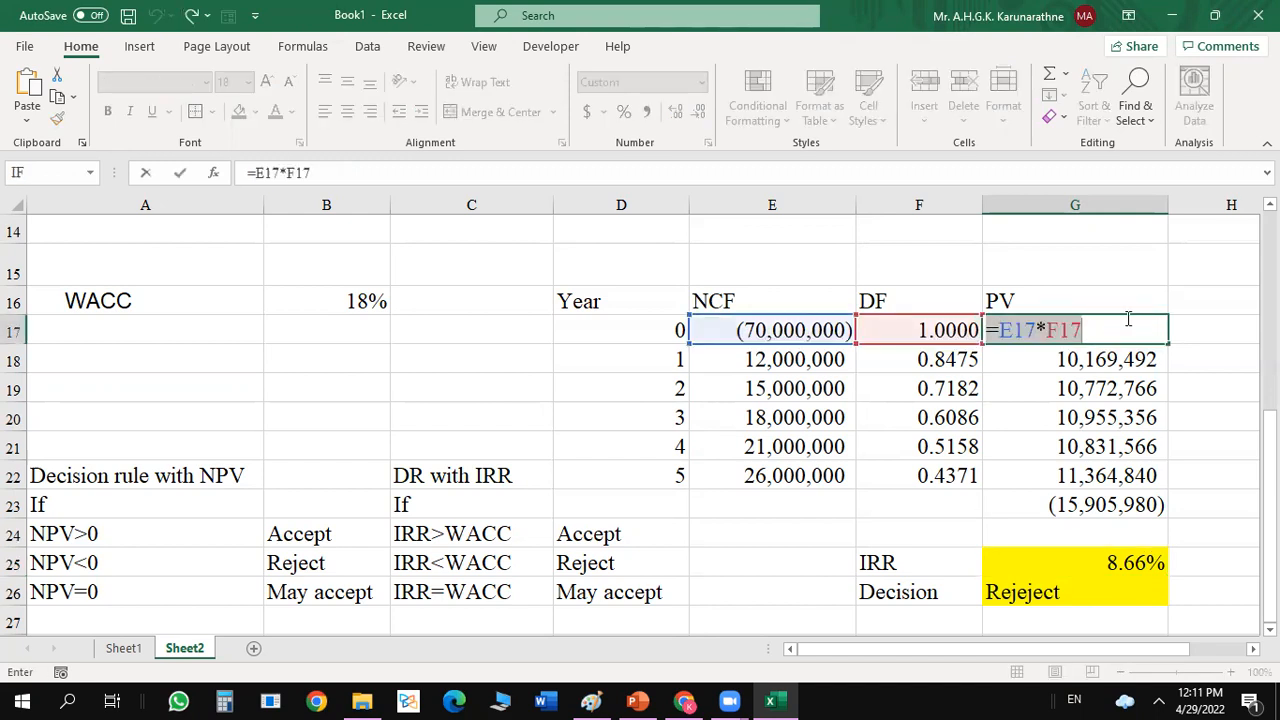
key(Return)
Replace the discount factor formula in F17 with =1/(1+$G$25)^D17, using the IRR as rate, and fill it down to F22.
click(960, 330)
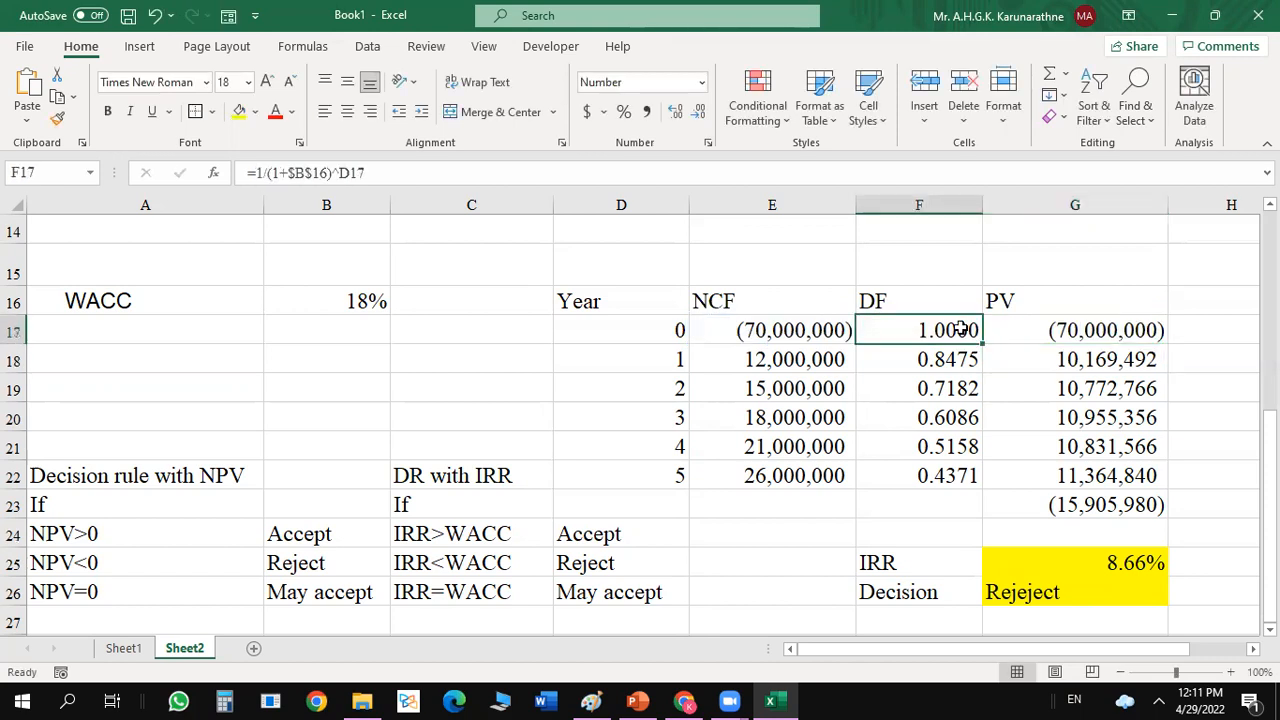
text(=)
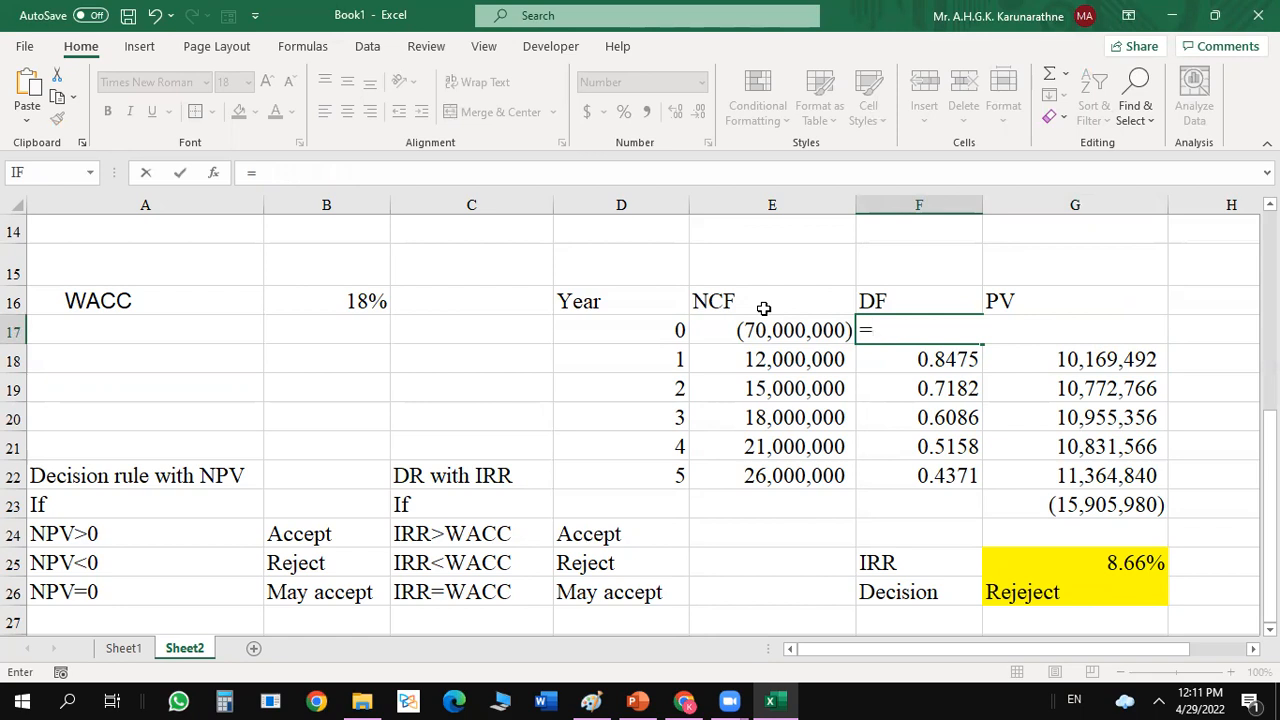
text(1)
text(()
key(BackSpace)
text(/(1+)
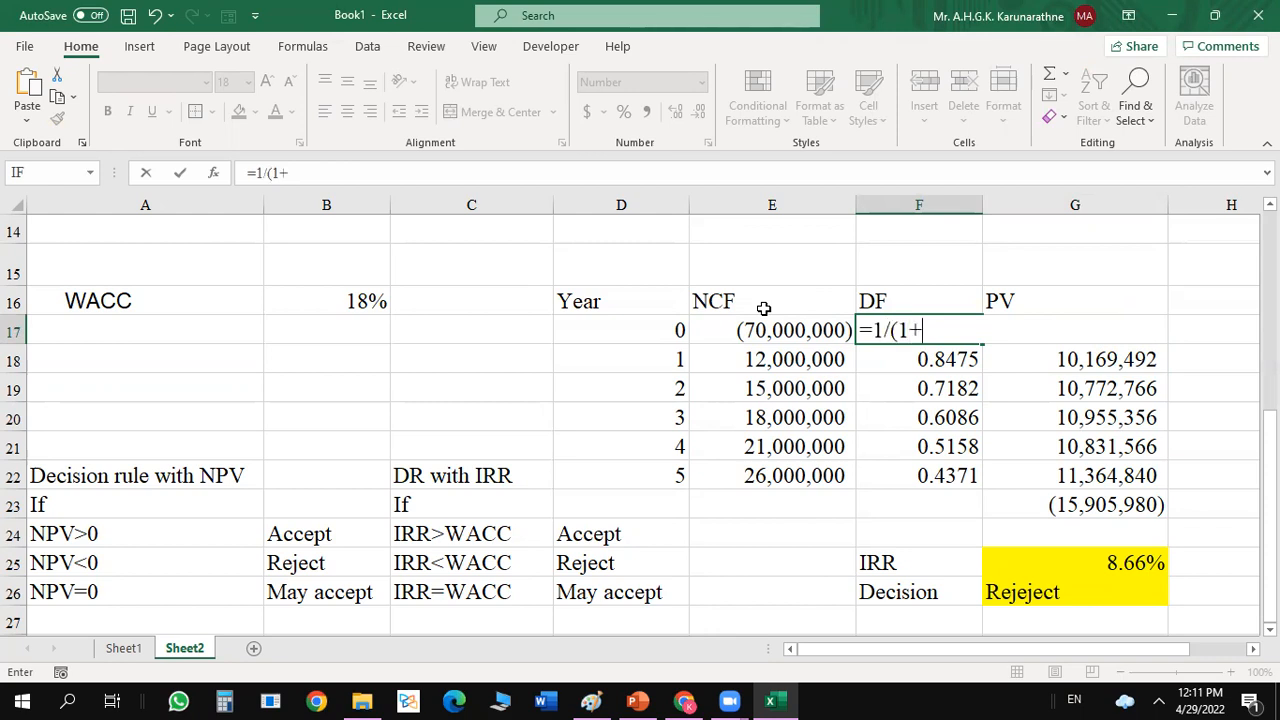
click(1120, 562)
key(F4)
text())
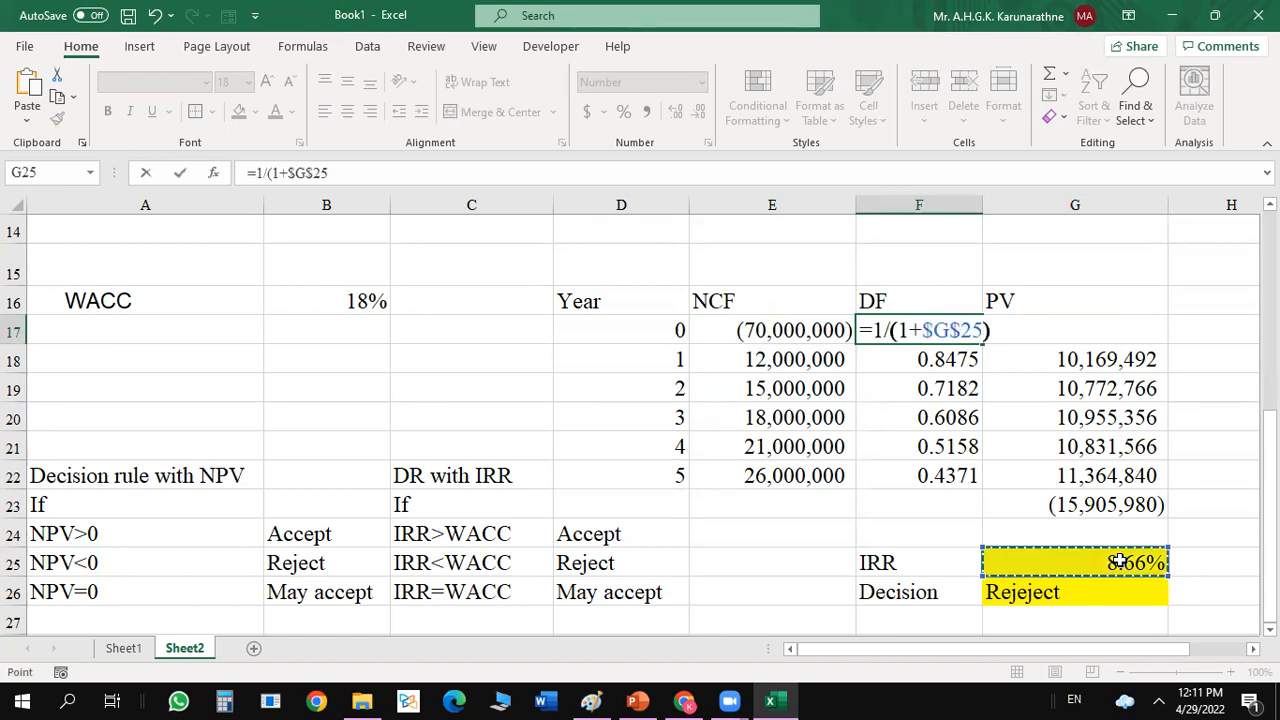
text(^)
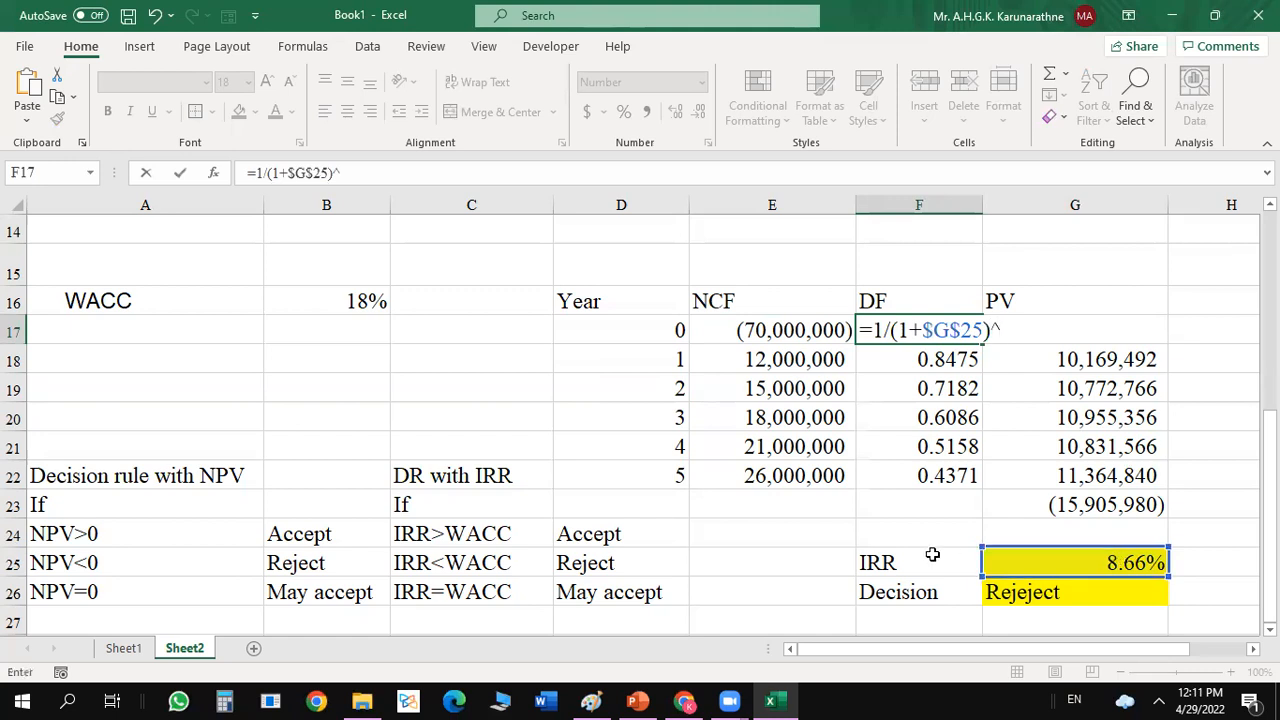
click(677, 332)
key(Return)
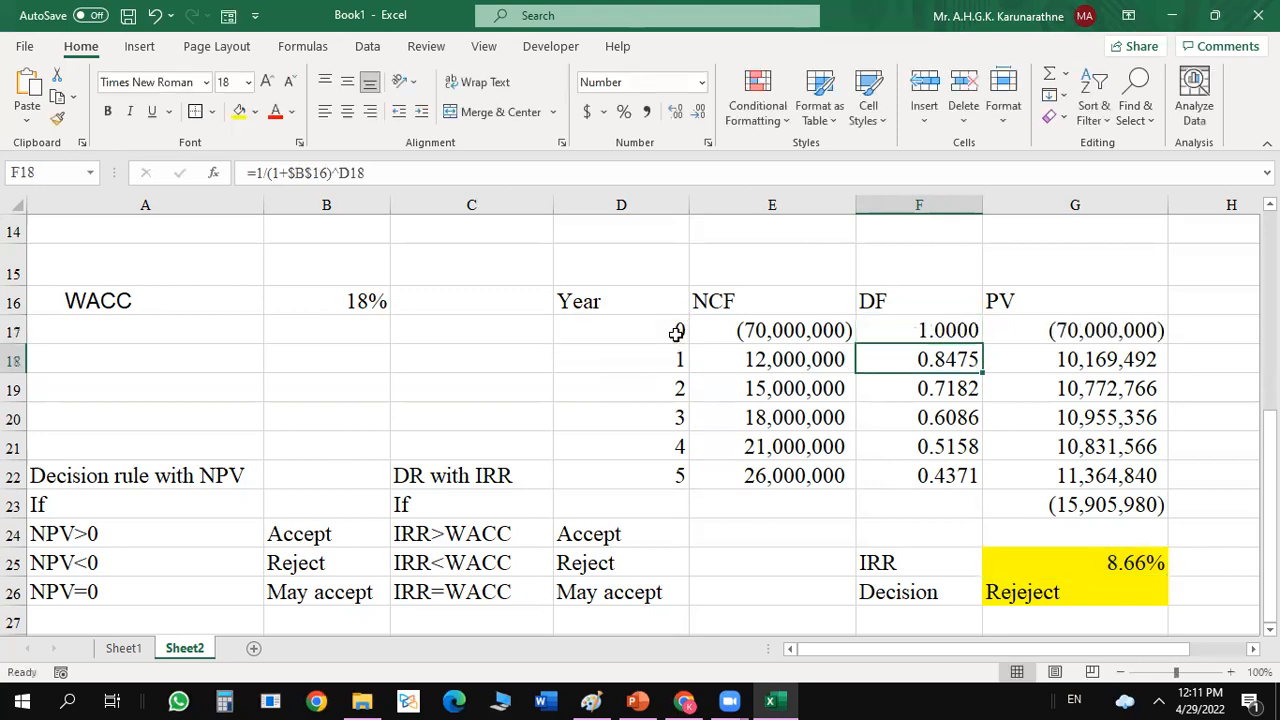
click(927, 331)
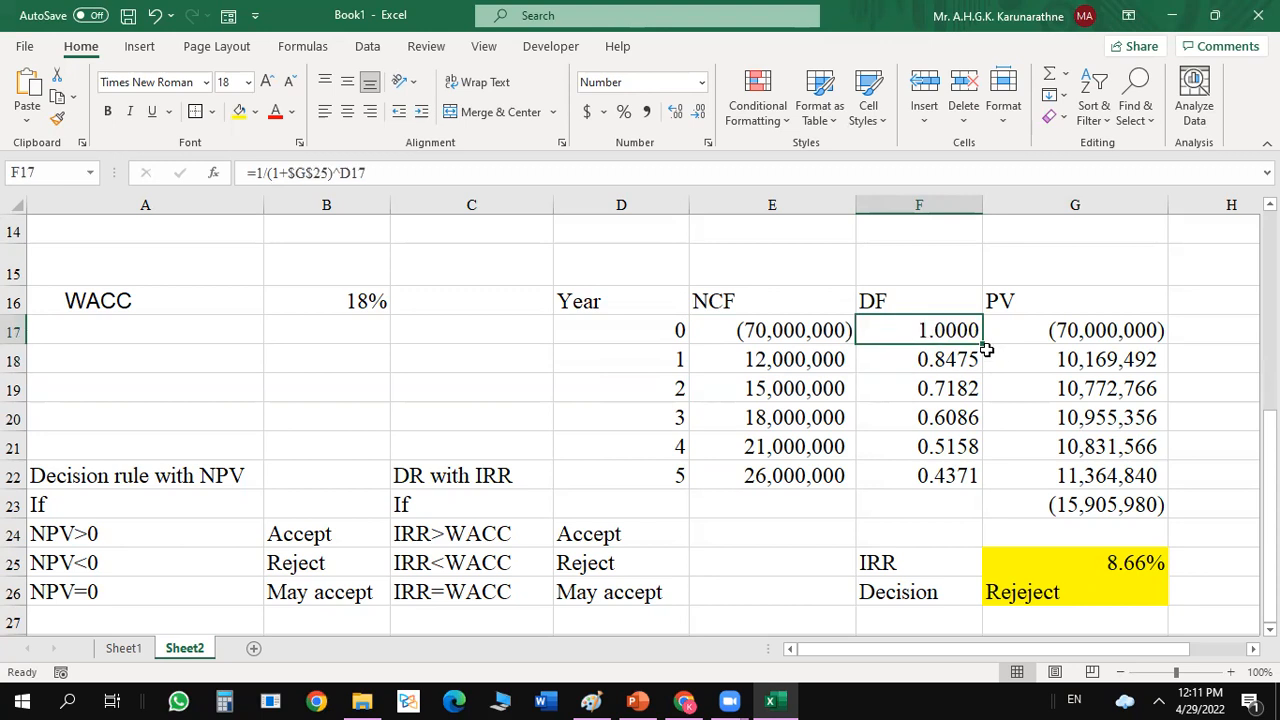
double_click(983, 343)
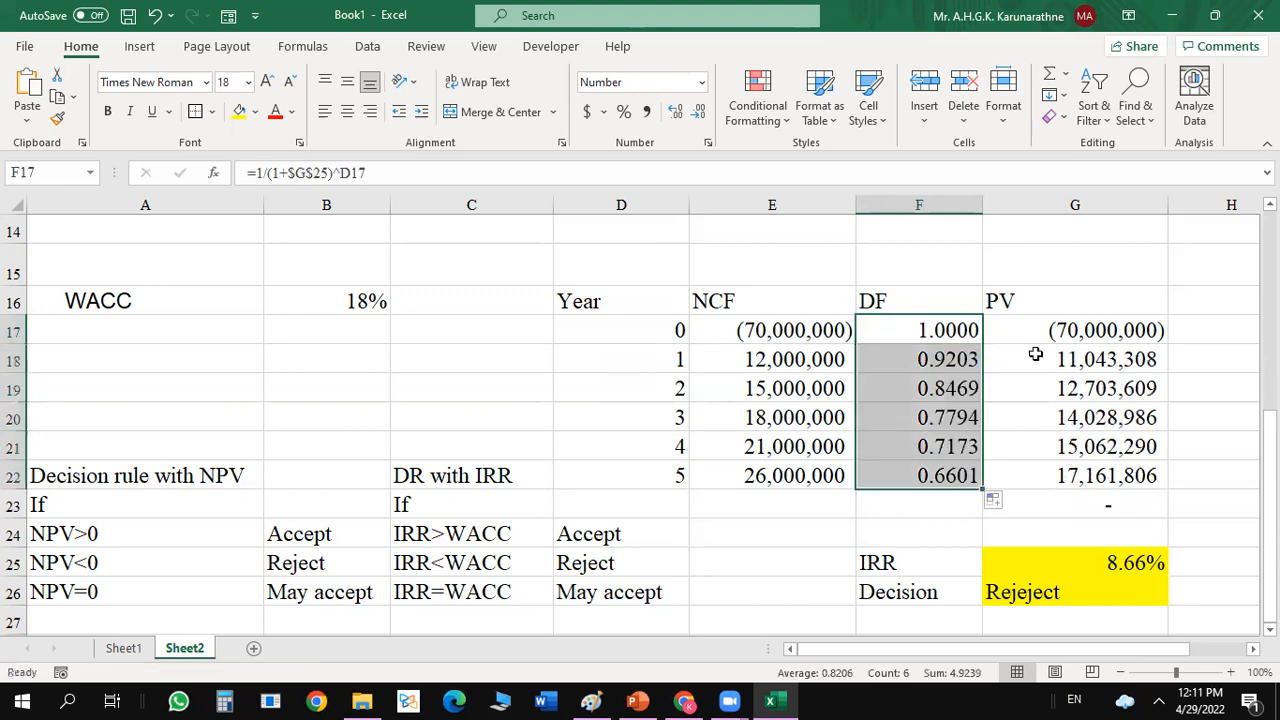
Apply the Number format to the present value total in G23.
click(1102, 507)
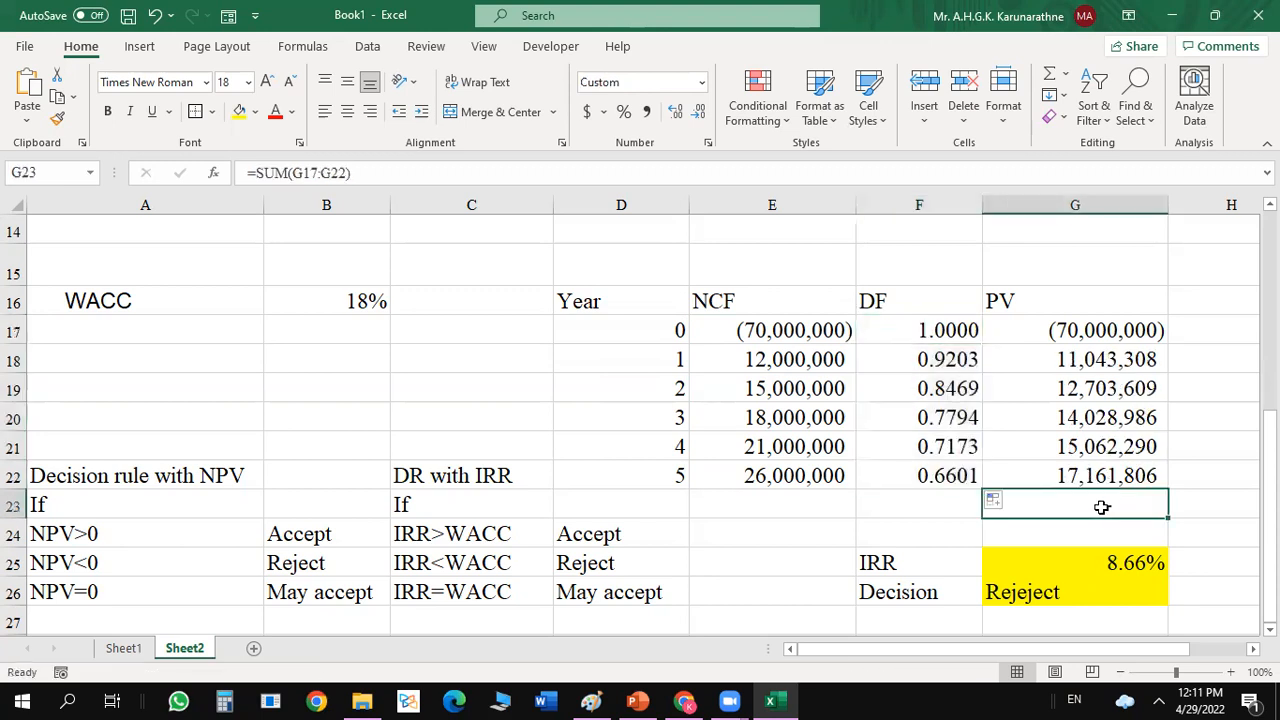
click(636, 82)
text(Number)
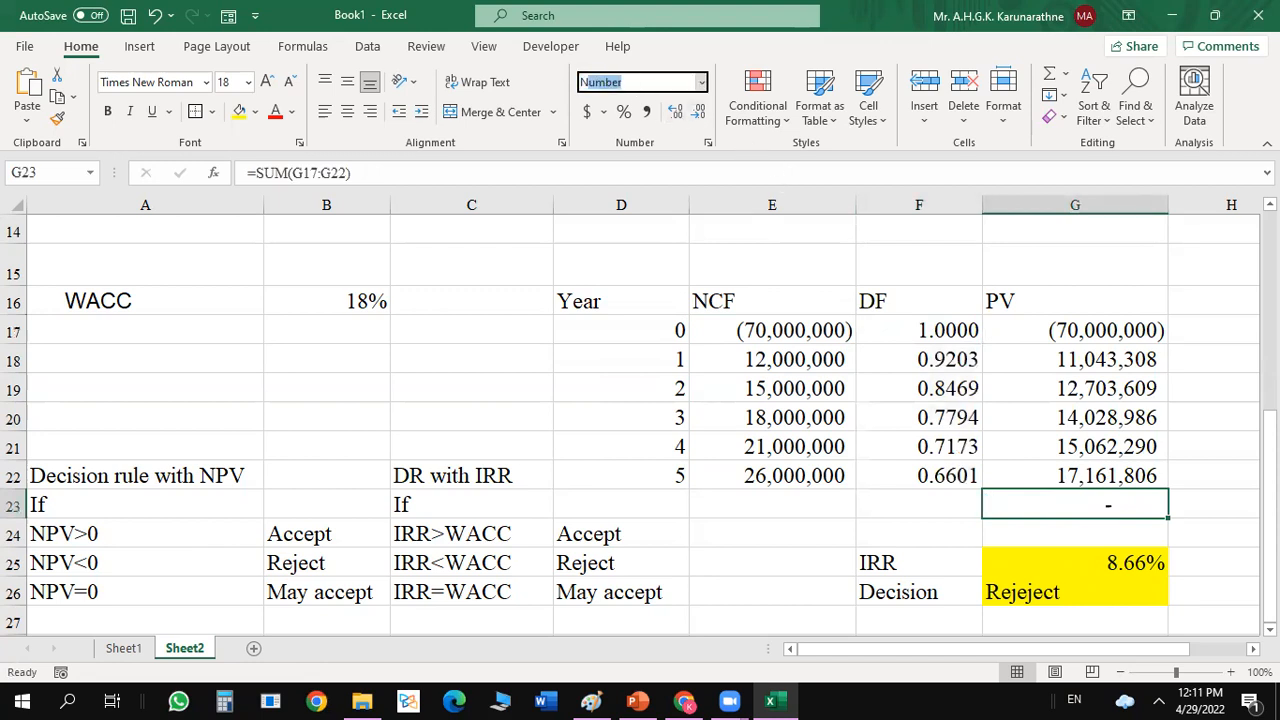
key(Return)
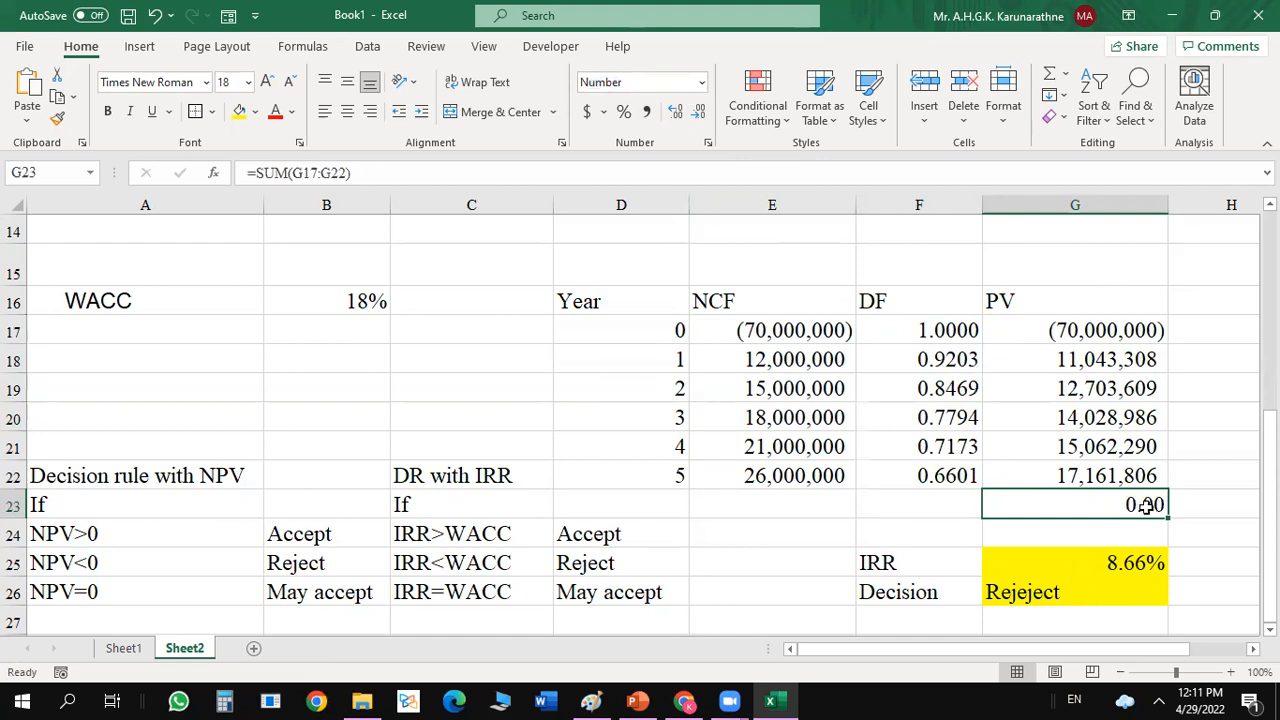
click(1210, 412)
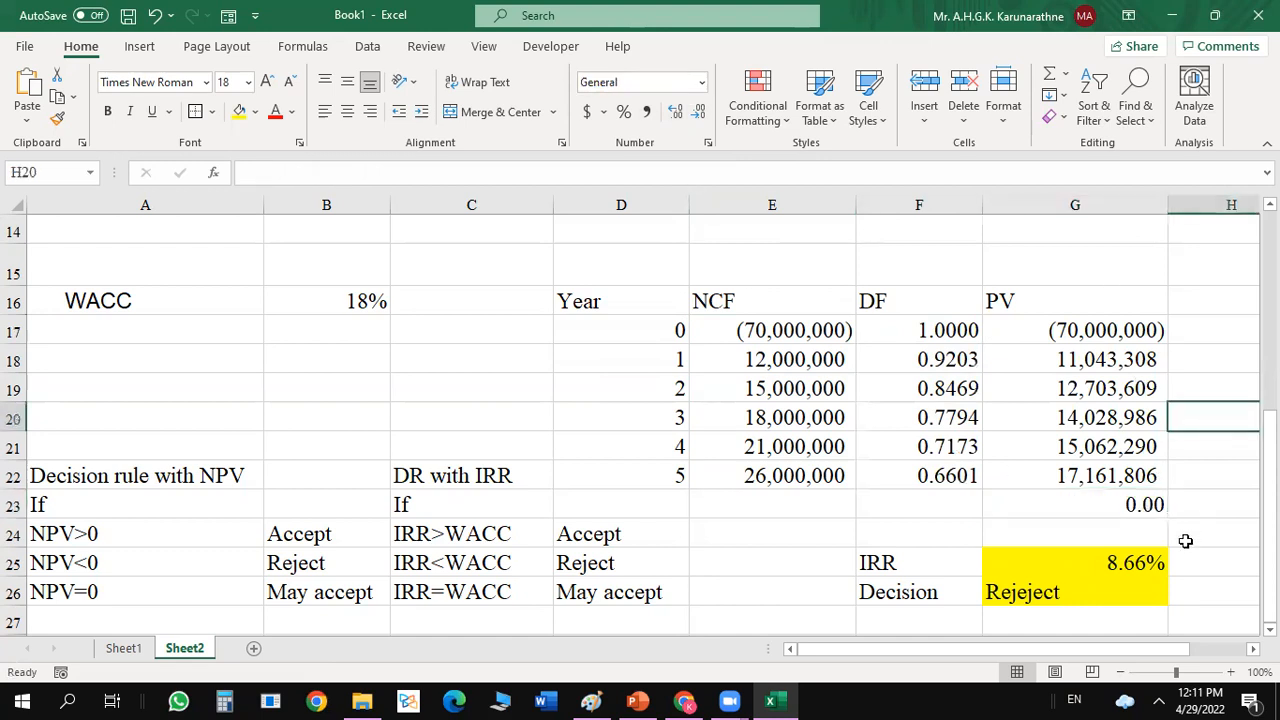
click(1115, 574)
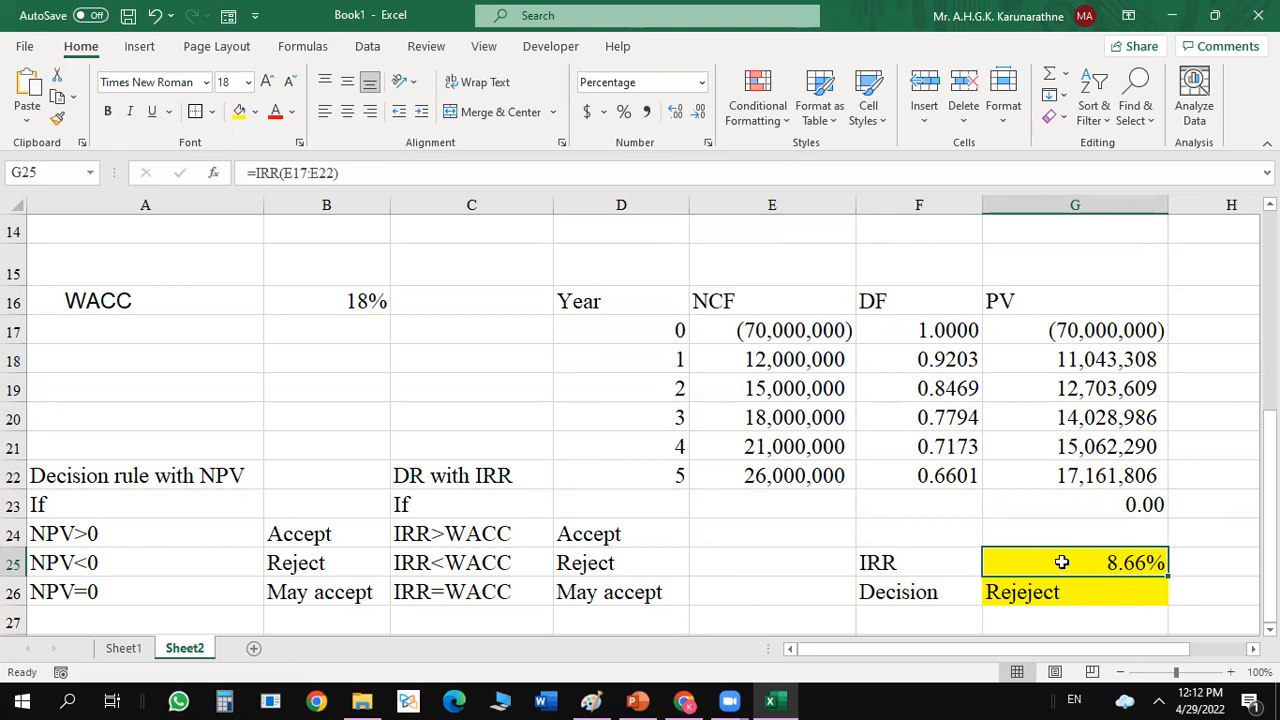
drag(1270, 452, 1270, 452)
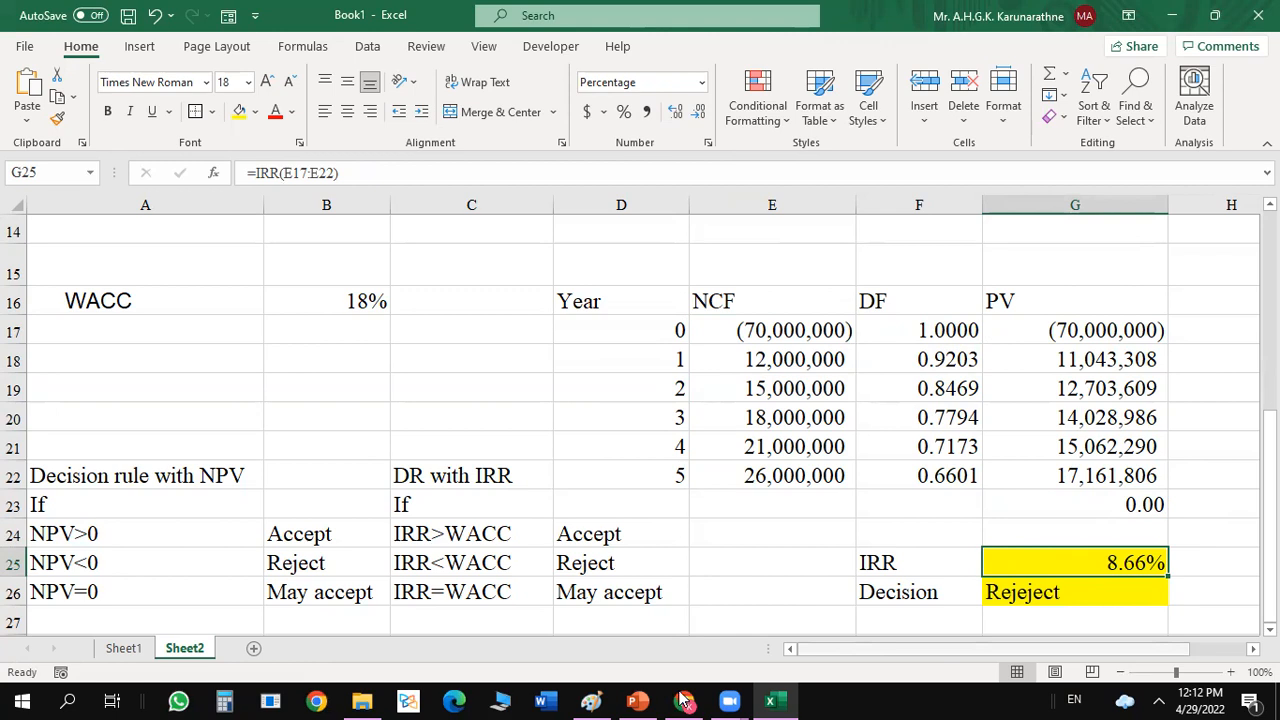
mouse_move(686, 704)
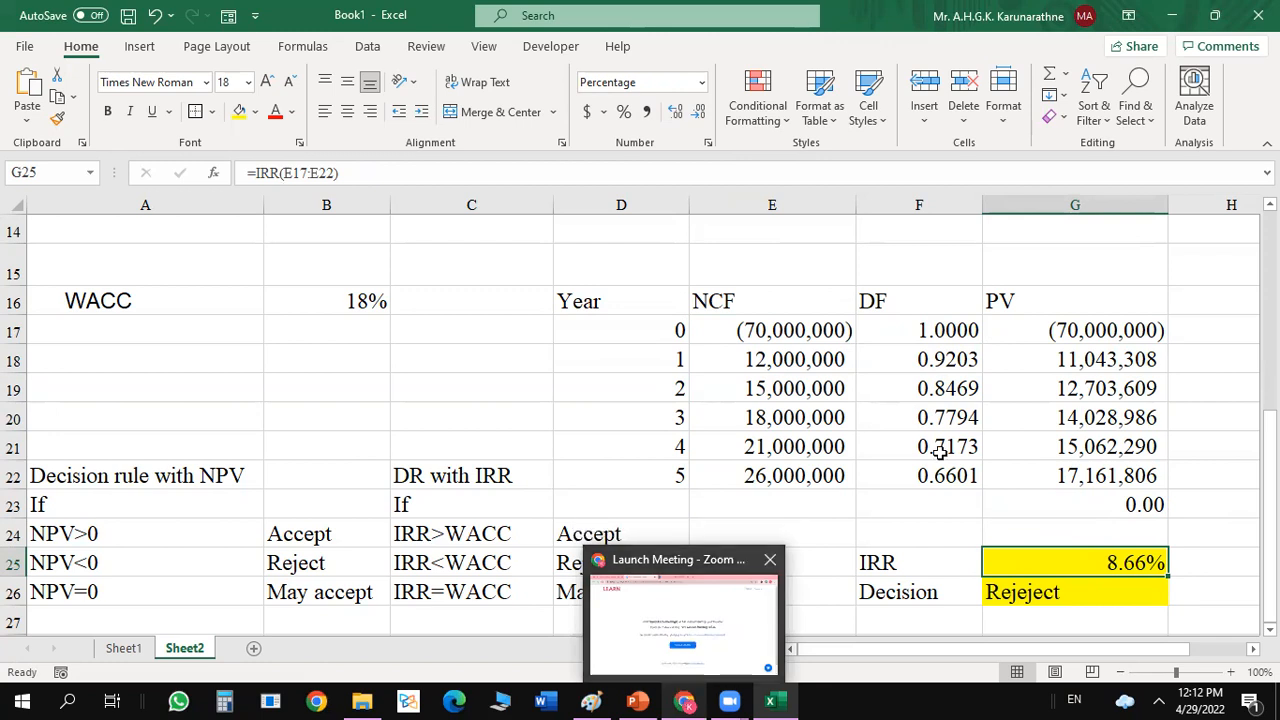
click(1221, 391)
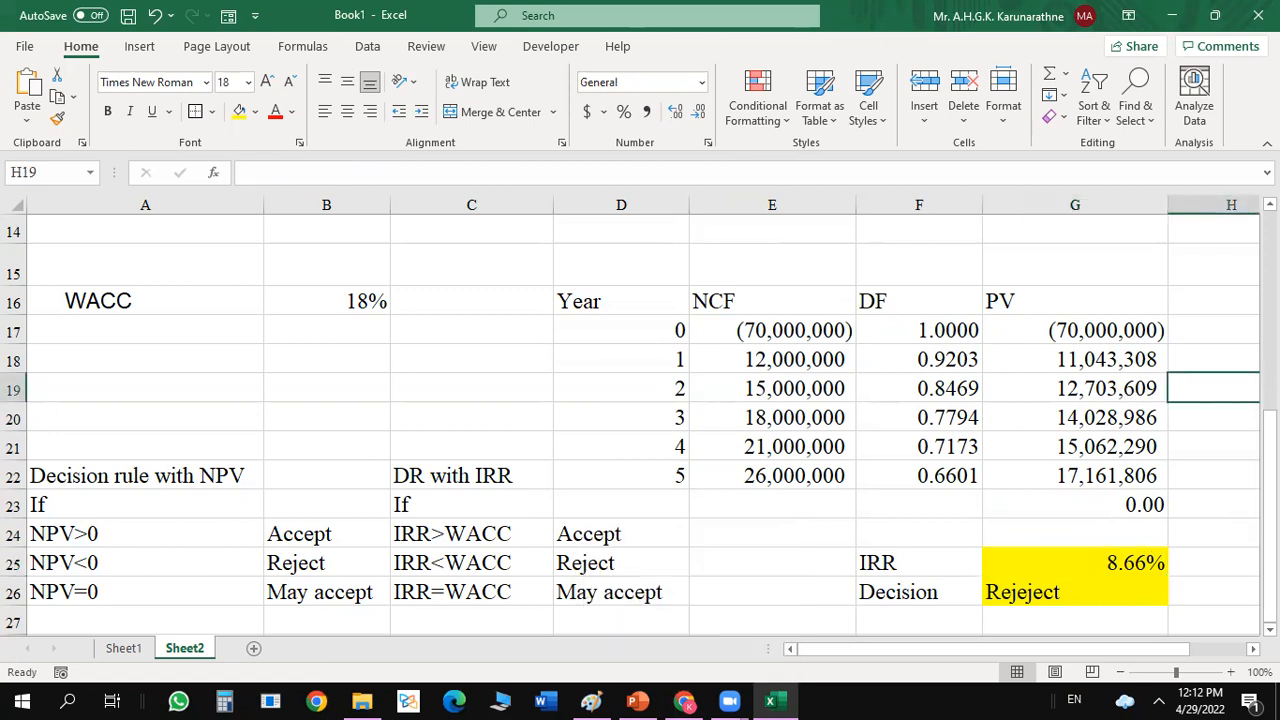
Enter the label IRR in E12, in the NPV row of the dated cash flow example.
click(1269, 629)
drag(1269, 520, 1269, 328)
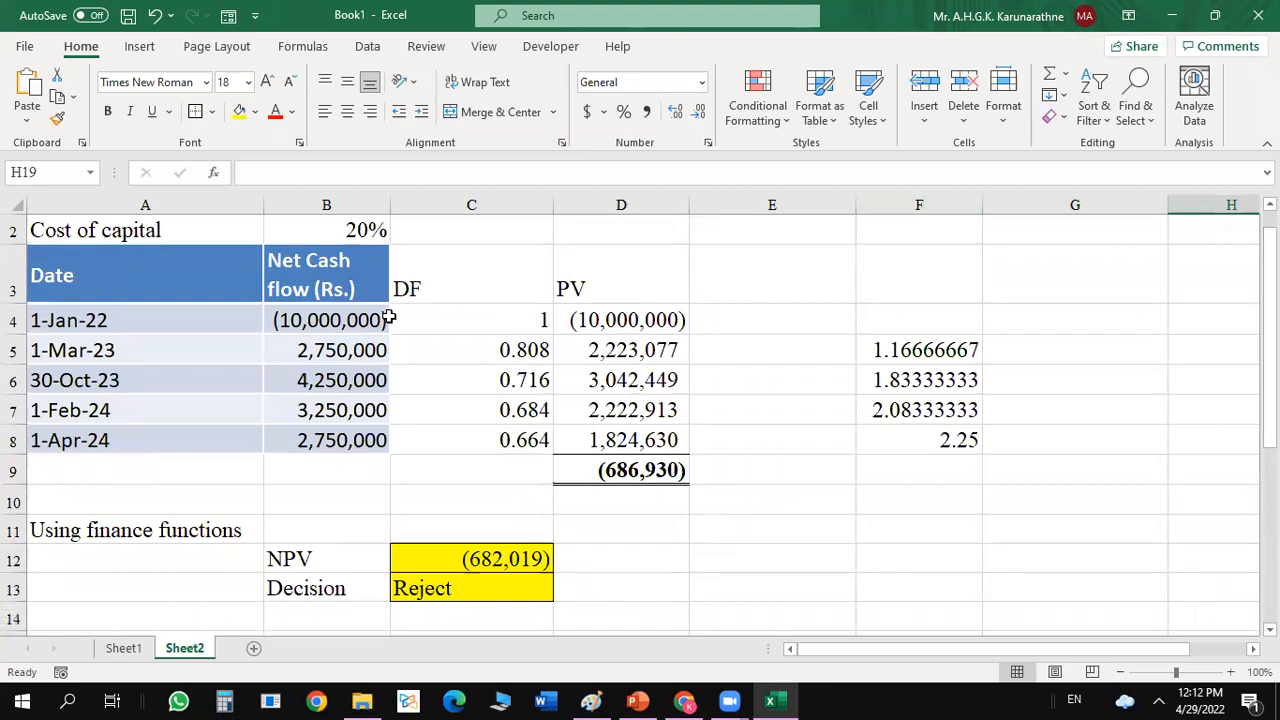
click(680, 290)
click(916, 340)
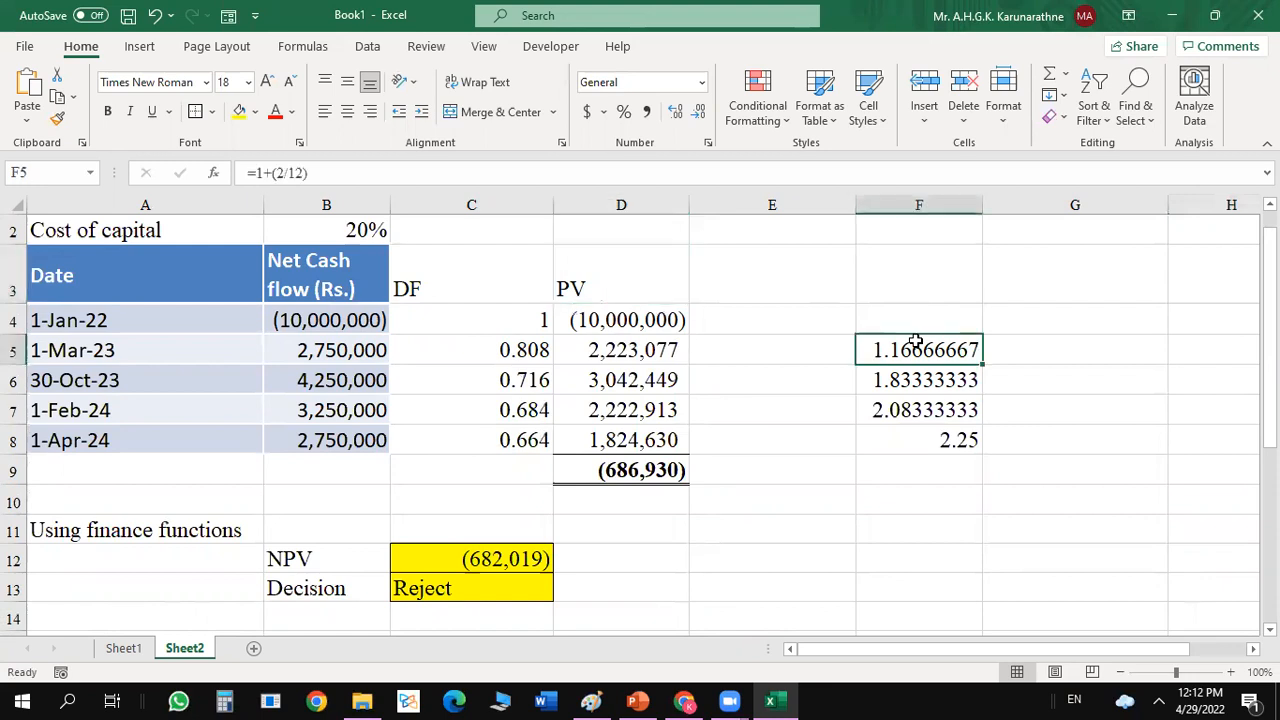
click(1098, 336)
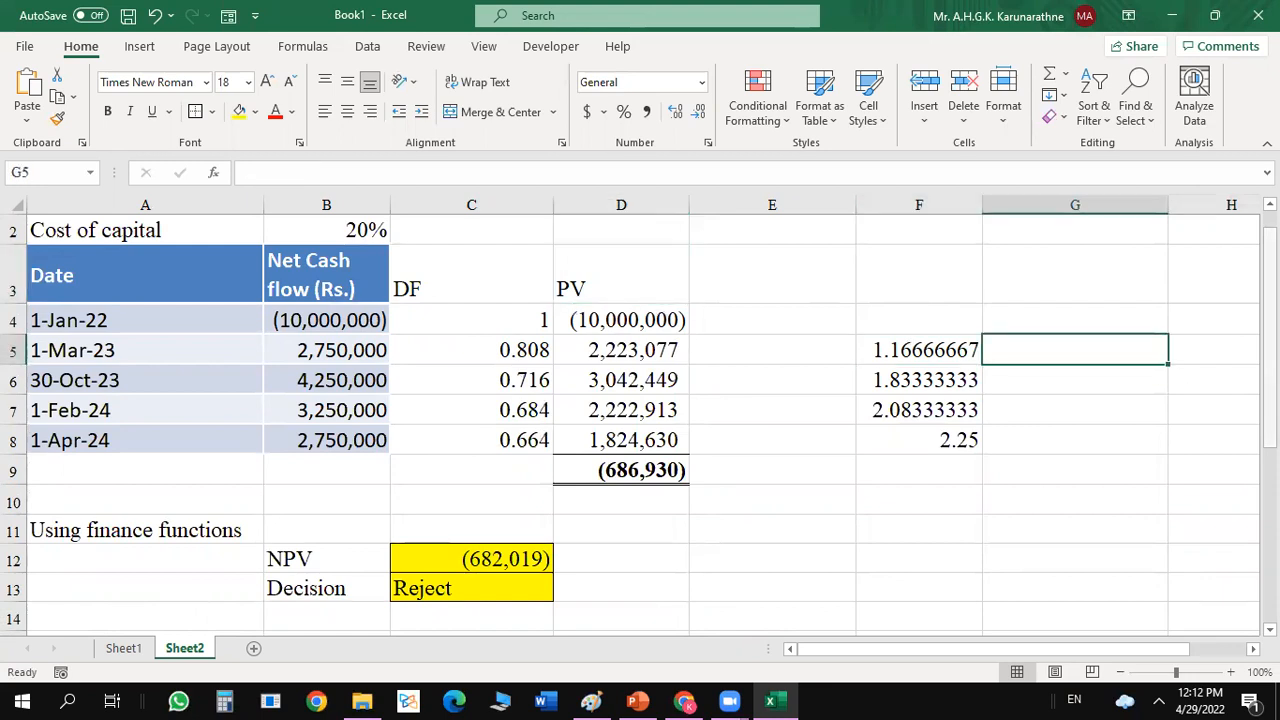
right_click(1269, 428)
click(714, 557)
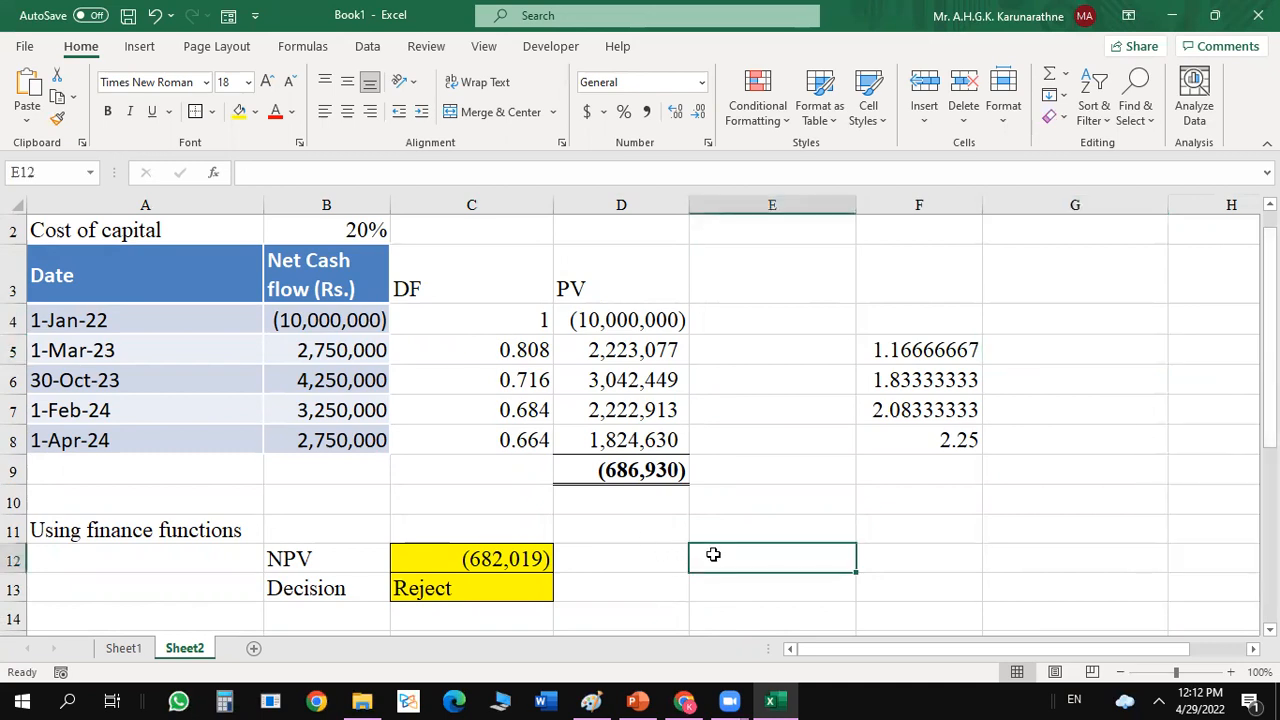
double_click(714, 556)
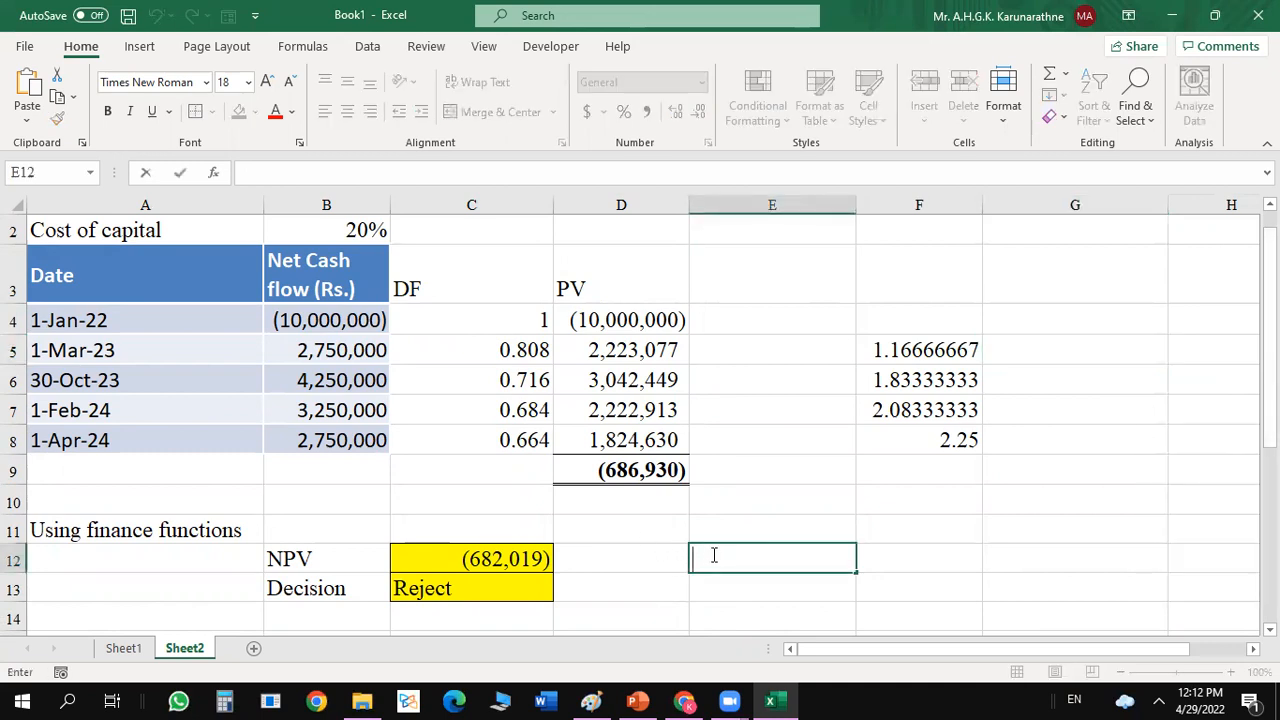
text(IRR)
click(917, 565)
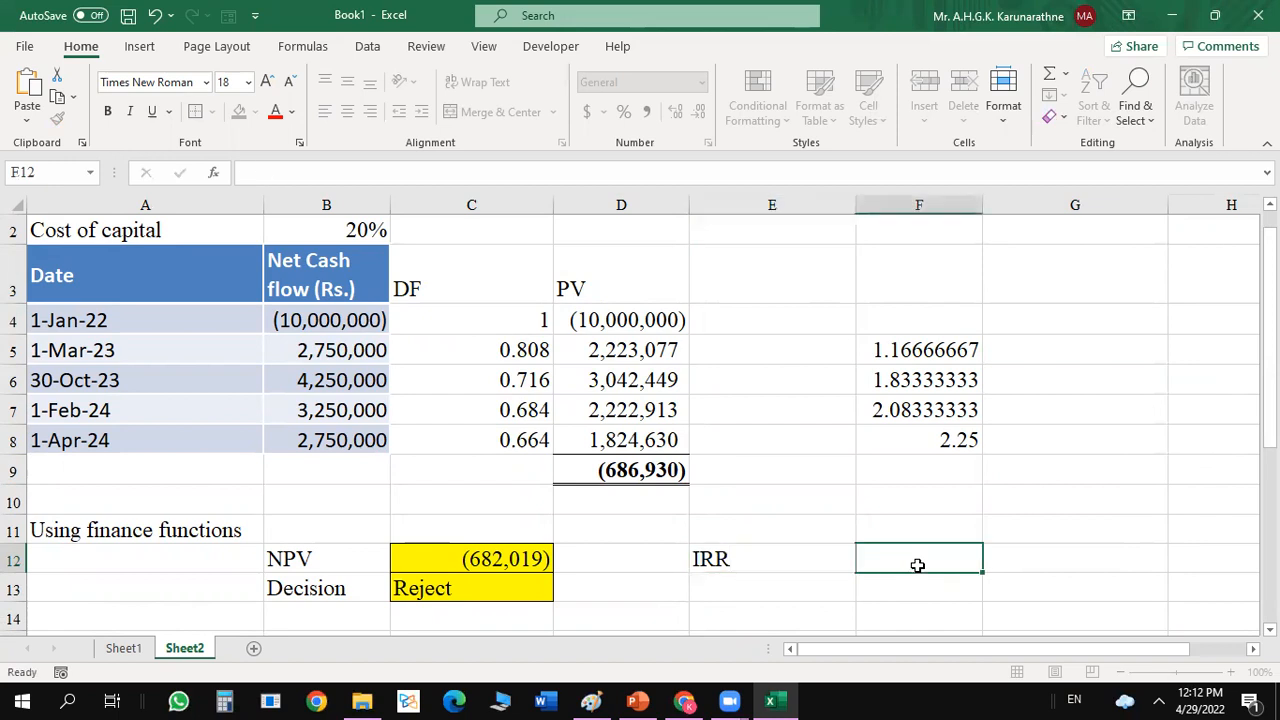
Fill cell F12 beside the IRR label with yellow and give it a border.
click(239, 112)
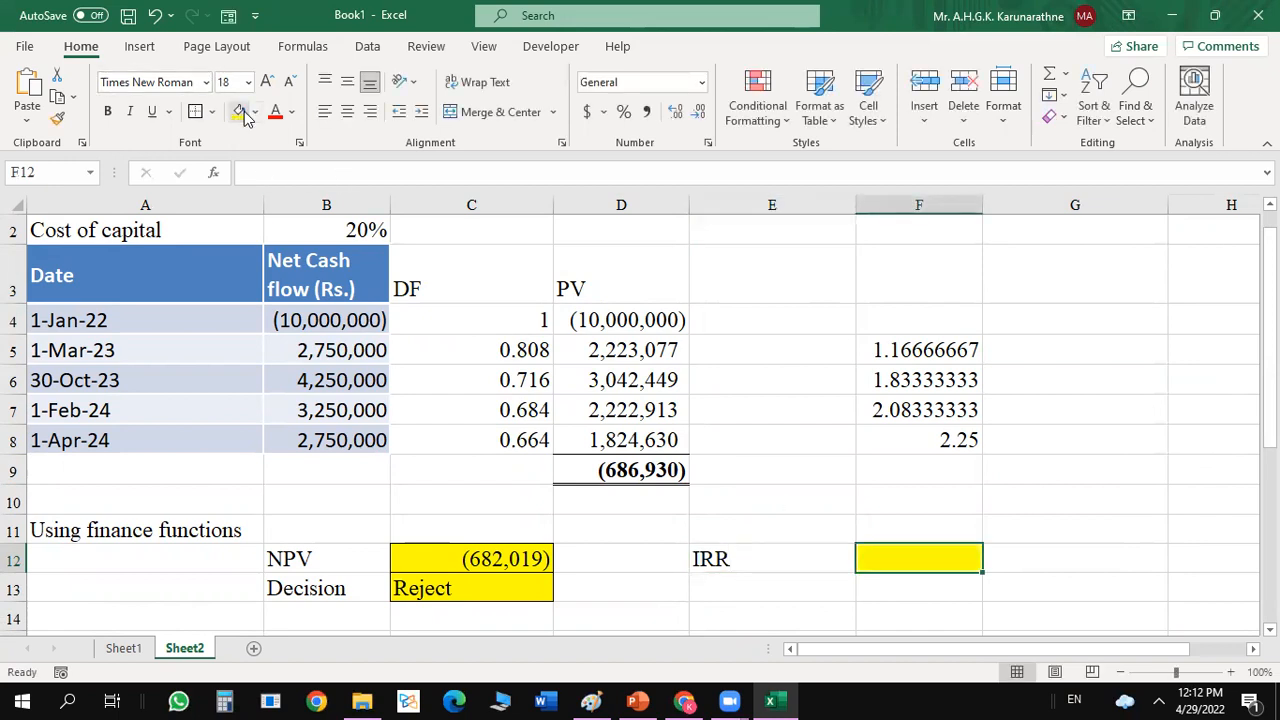
click(732, 590)
click(888, 560)
click(213, 112)
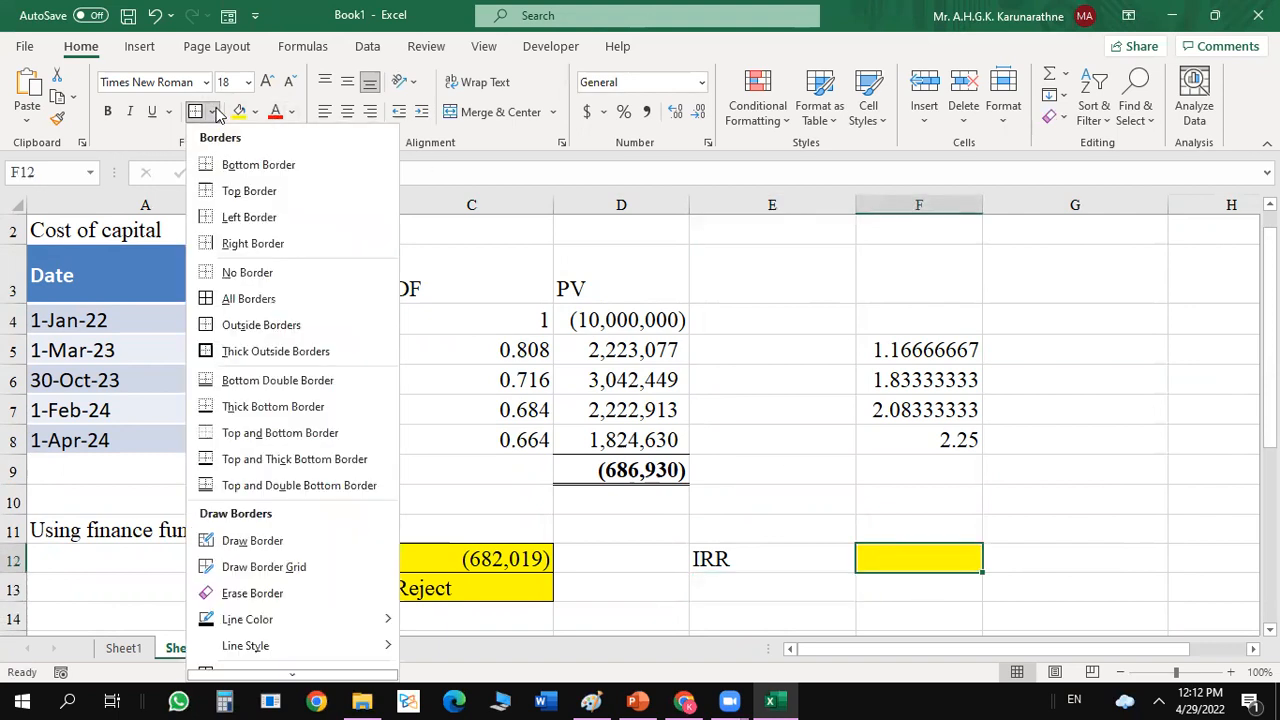
click(215, 112)
click(1074, 500)
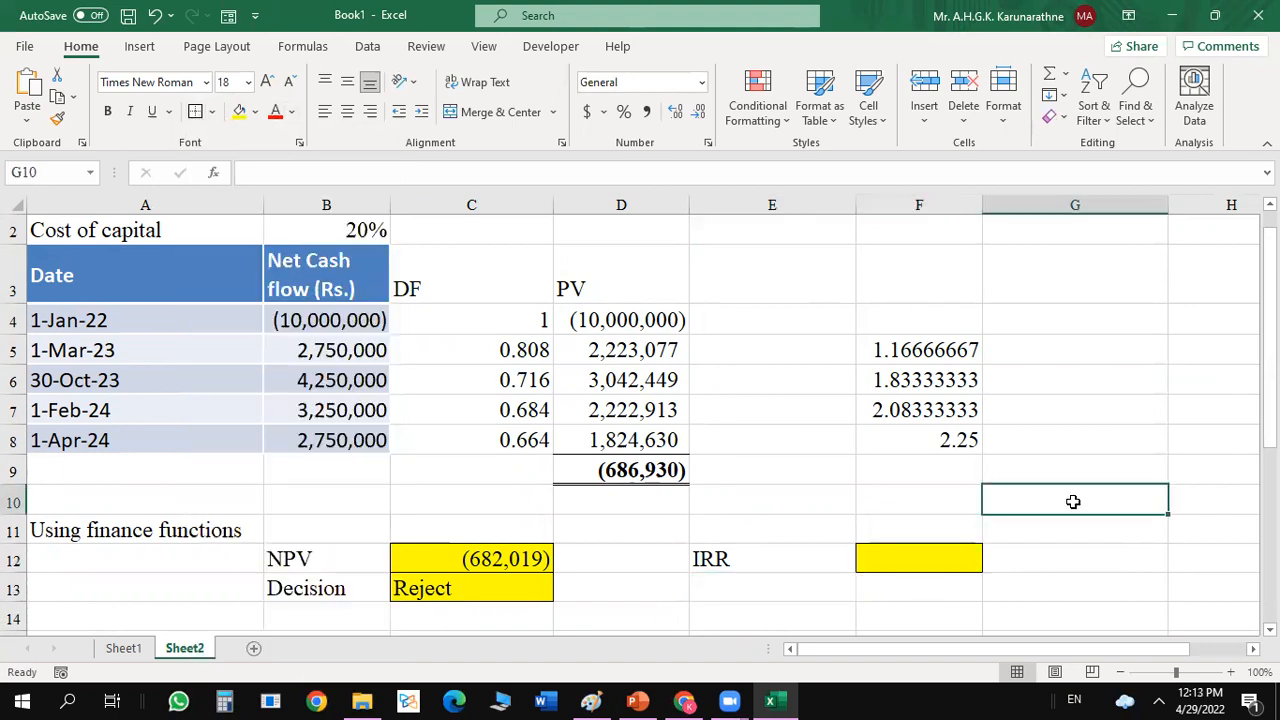
Calculate the IRR in F12 with XIRR, using values B4:B8 and dates A4:A8, and format the result as a percentage.
click(913, 557)
text(=)
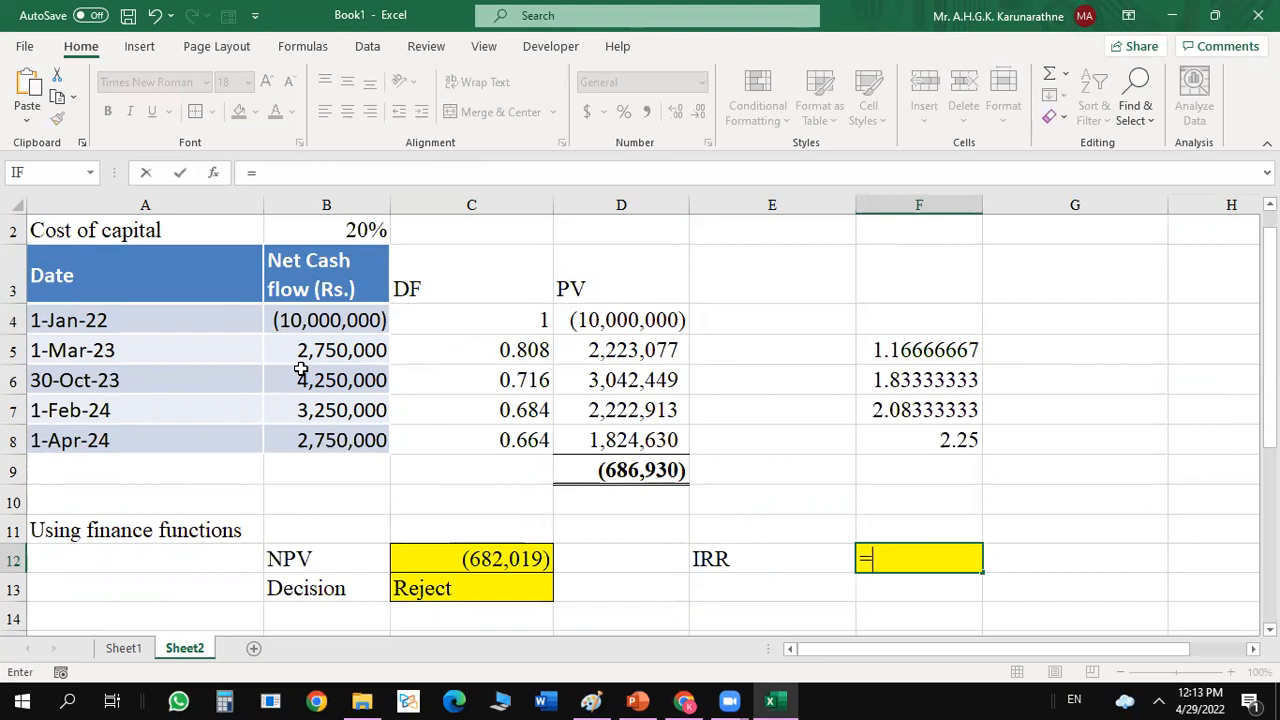
text(x)
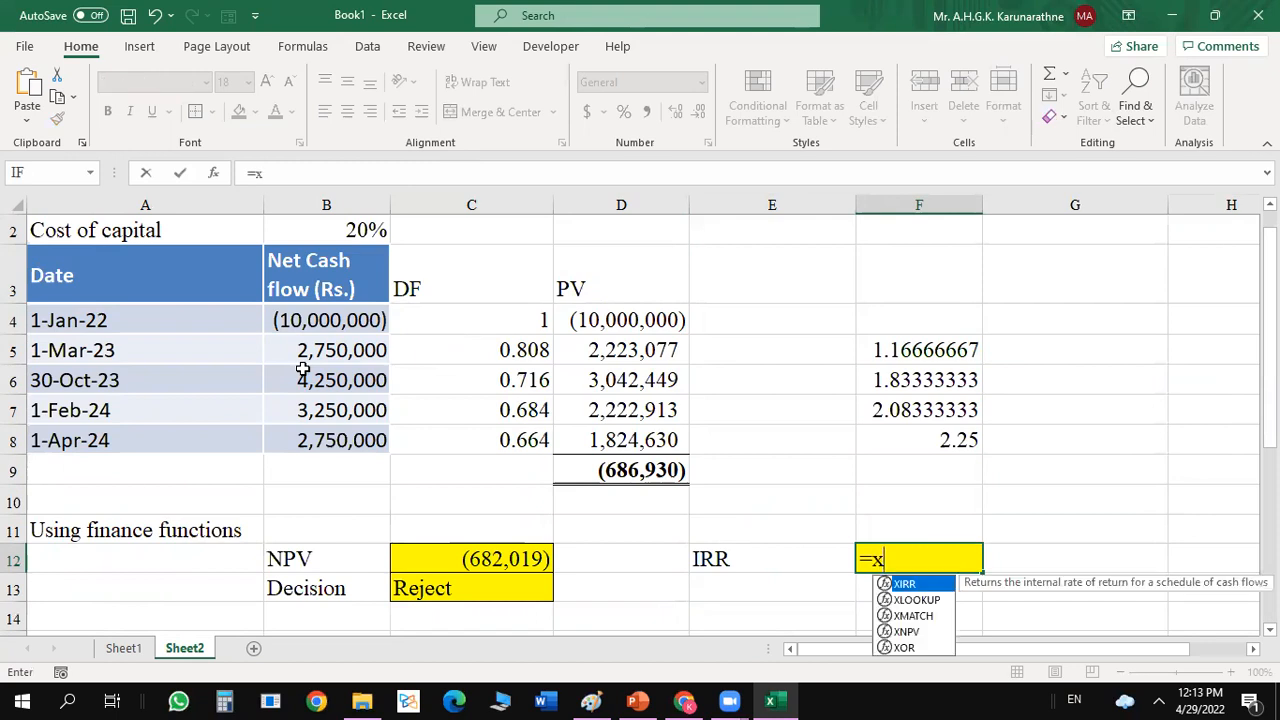
text(i)
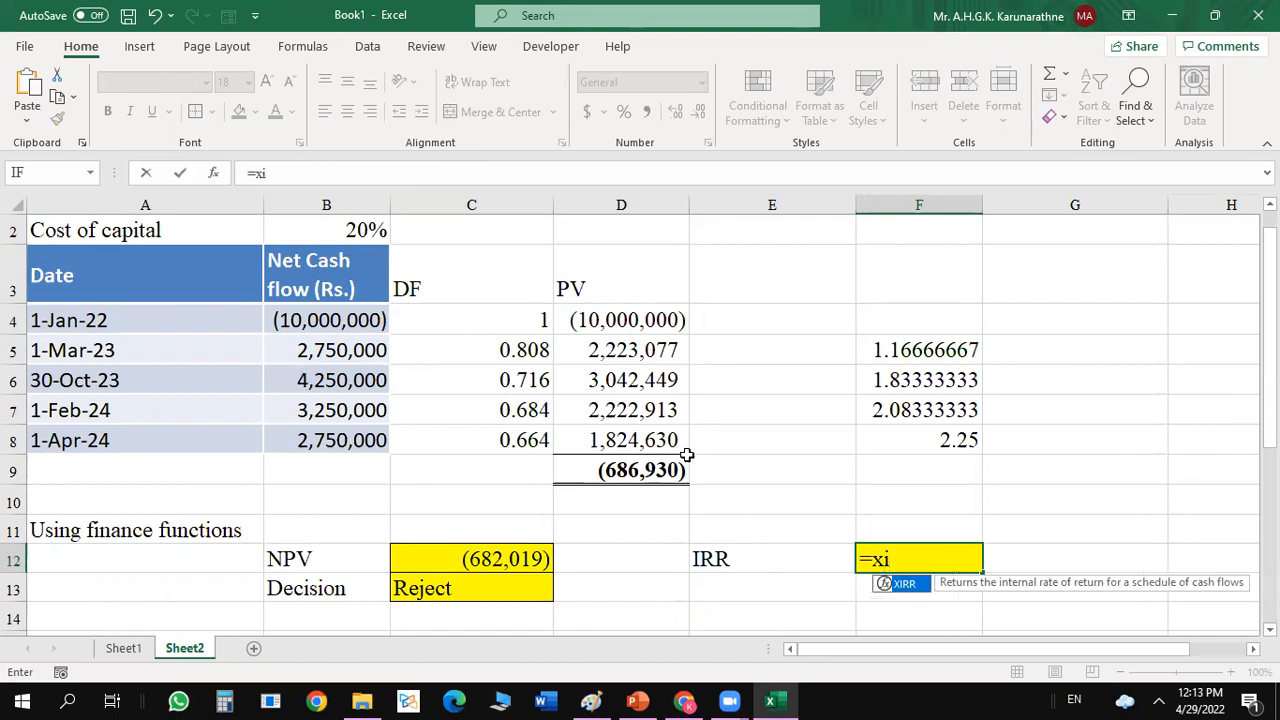
double_click(904, 584)
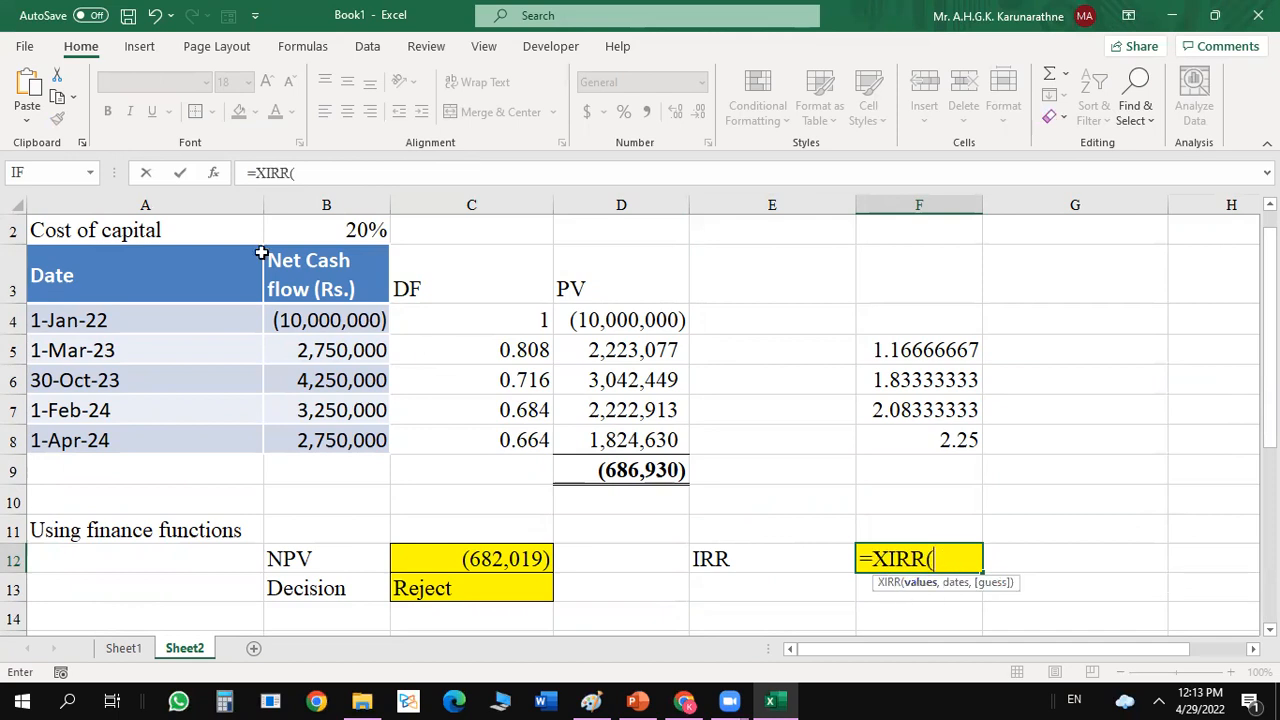
click(213, 175)
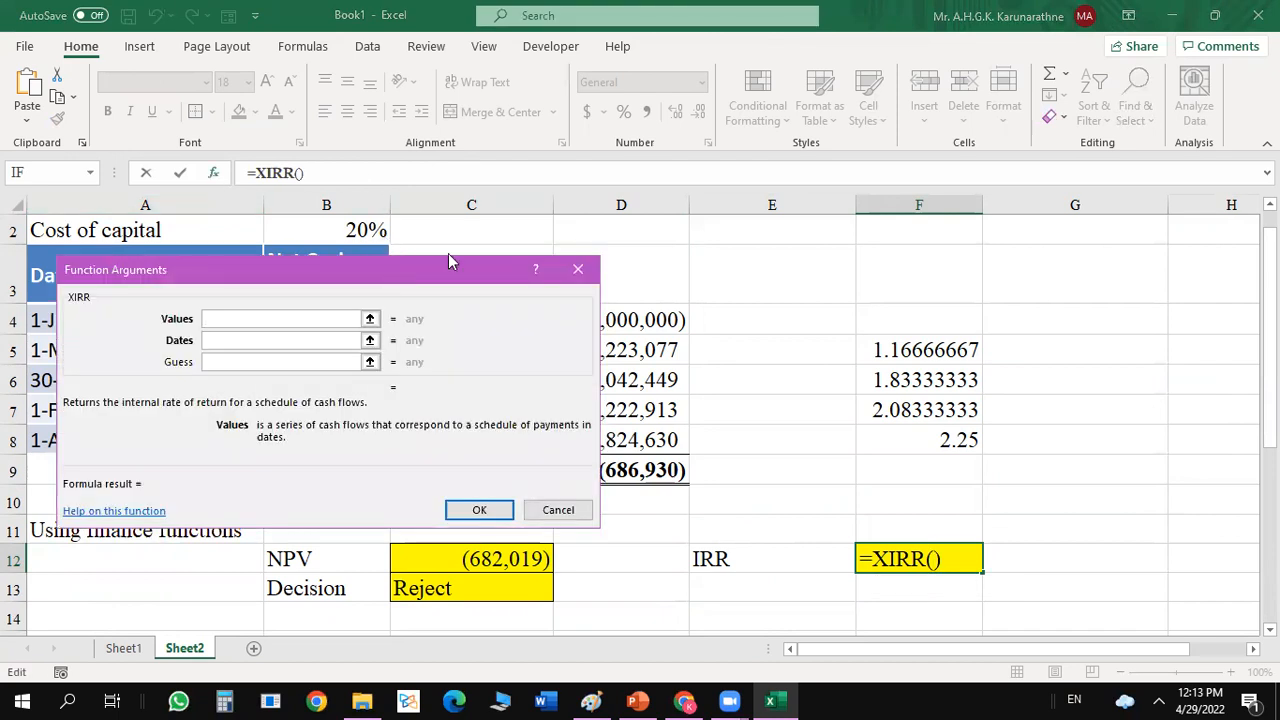
drag(448, 258, 1086, 21)
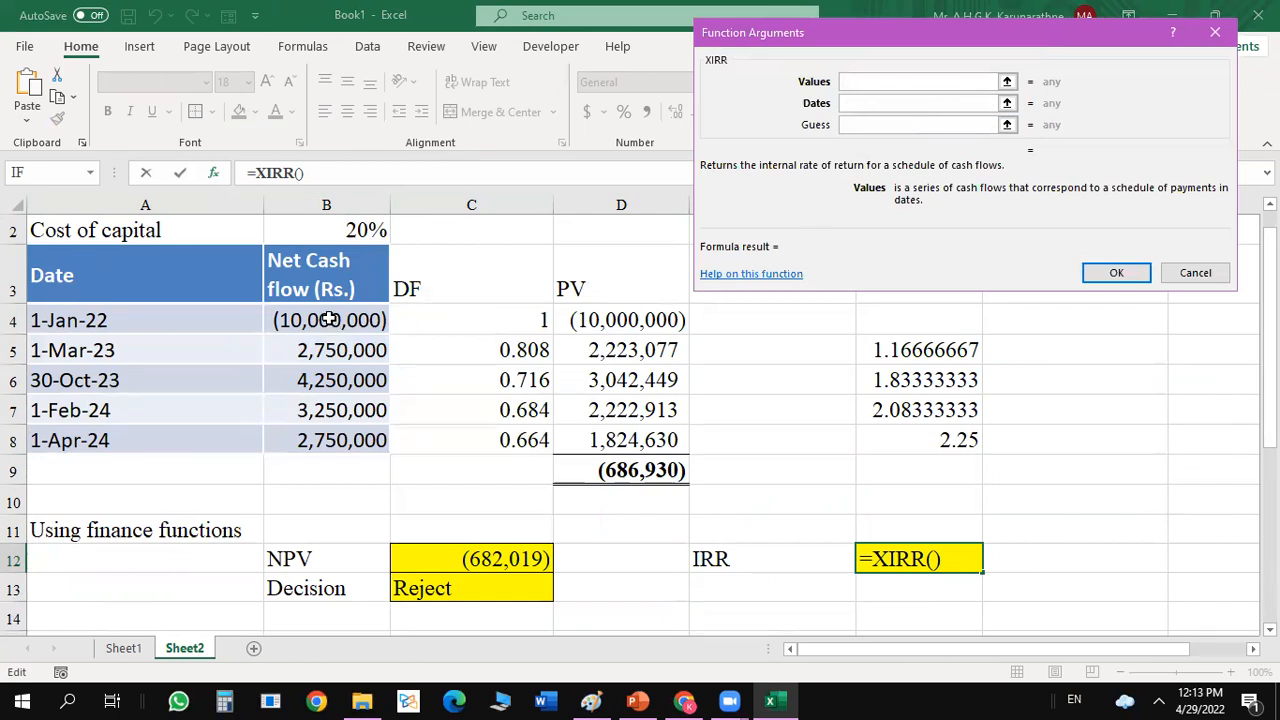
drag(329, 319, 335, 430)
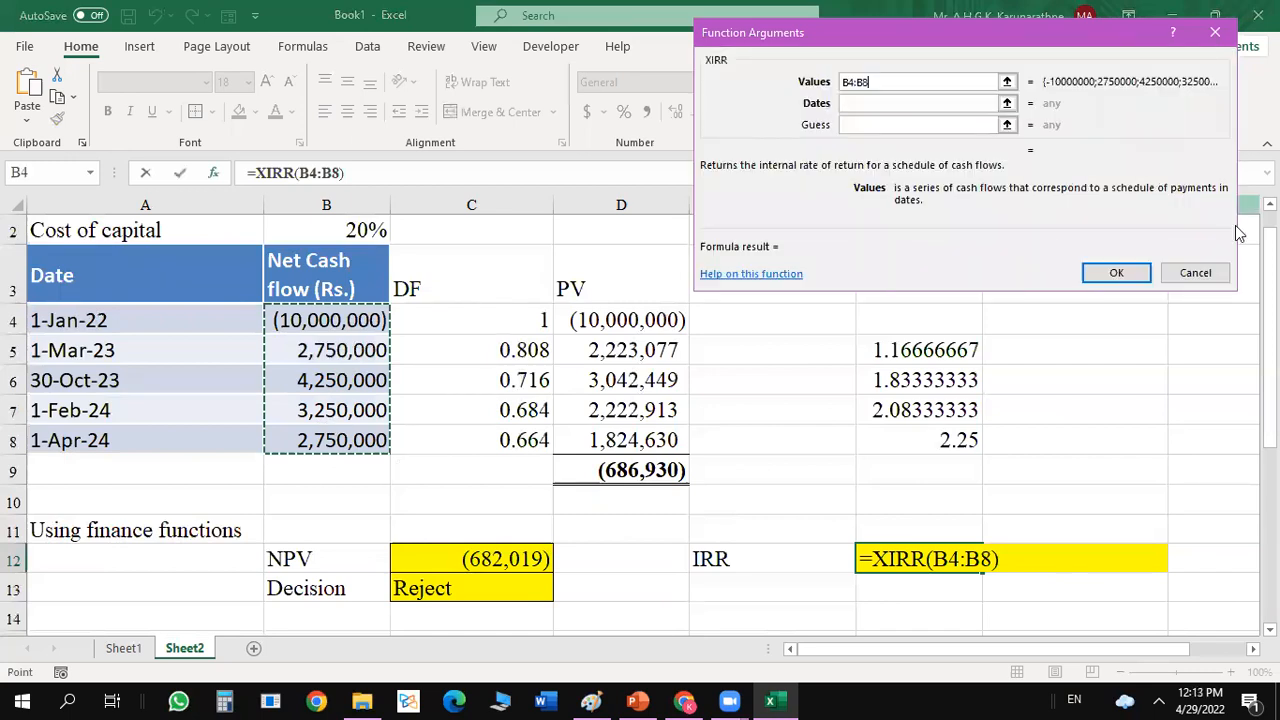
click(924, 103)
click(130, 318)
drag(130, 318, 116, 436)
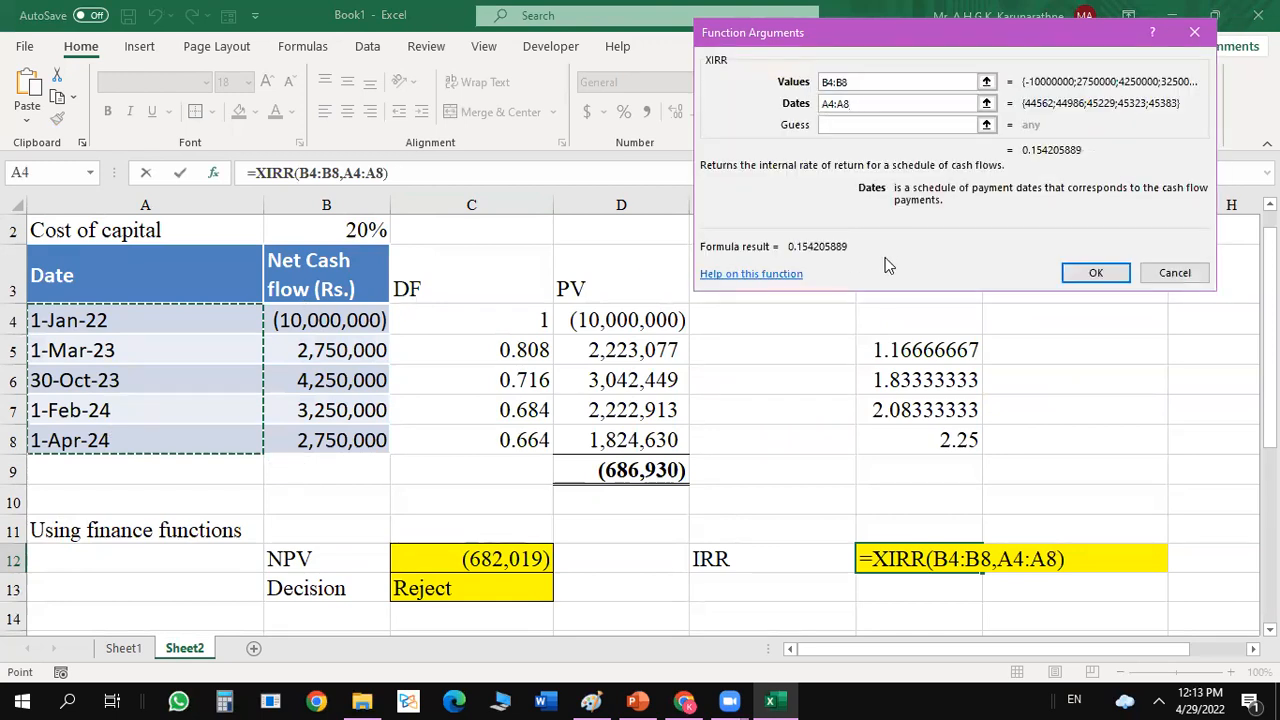
click(1098, 273)
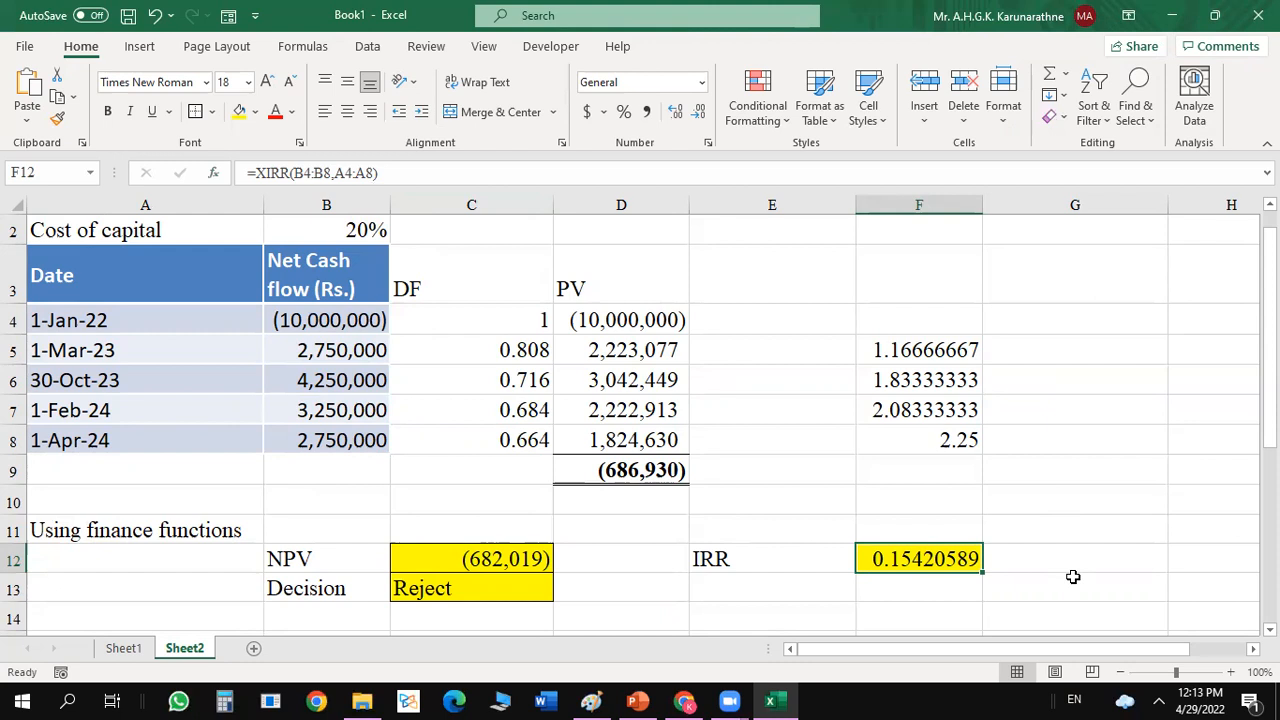
click(623, 111)
click(1196, 374)
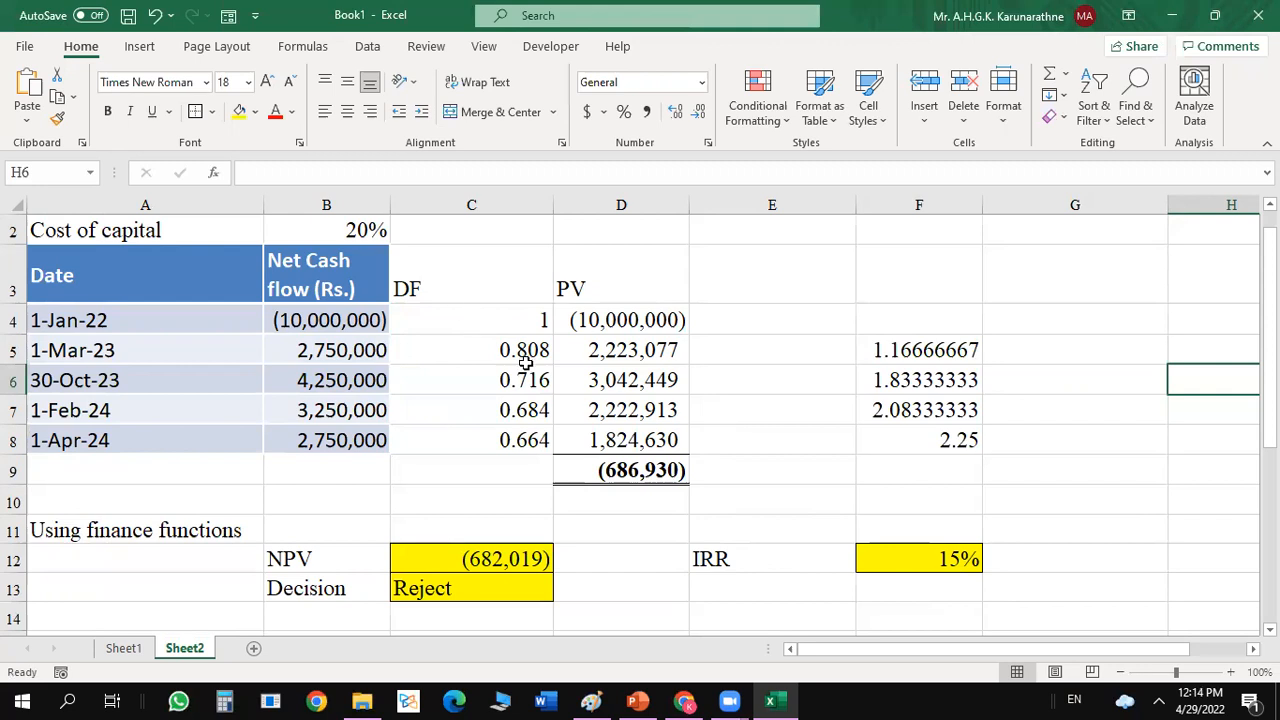
Replace the cost of capital in B2 with the formula =F12 to discount the dated cash flows at the IRR.
click(348, 230)
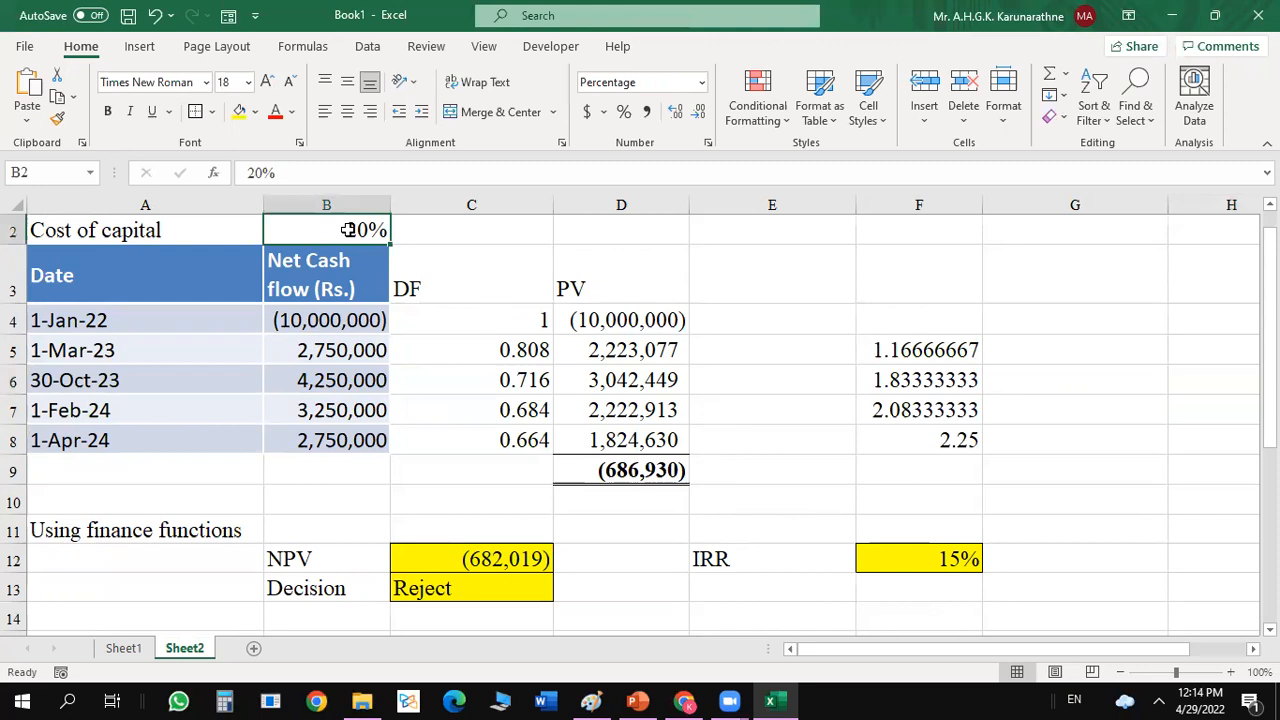
text(=)
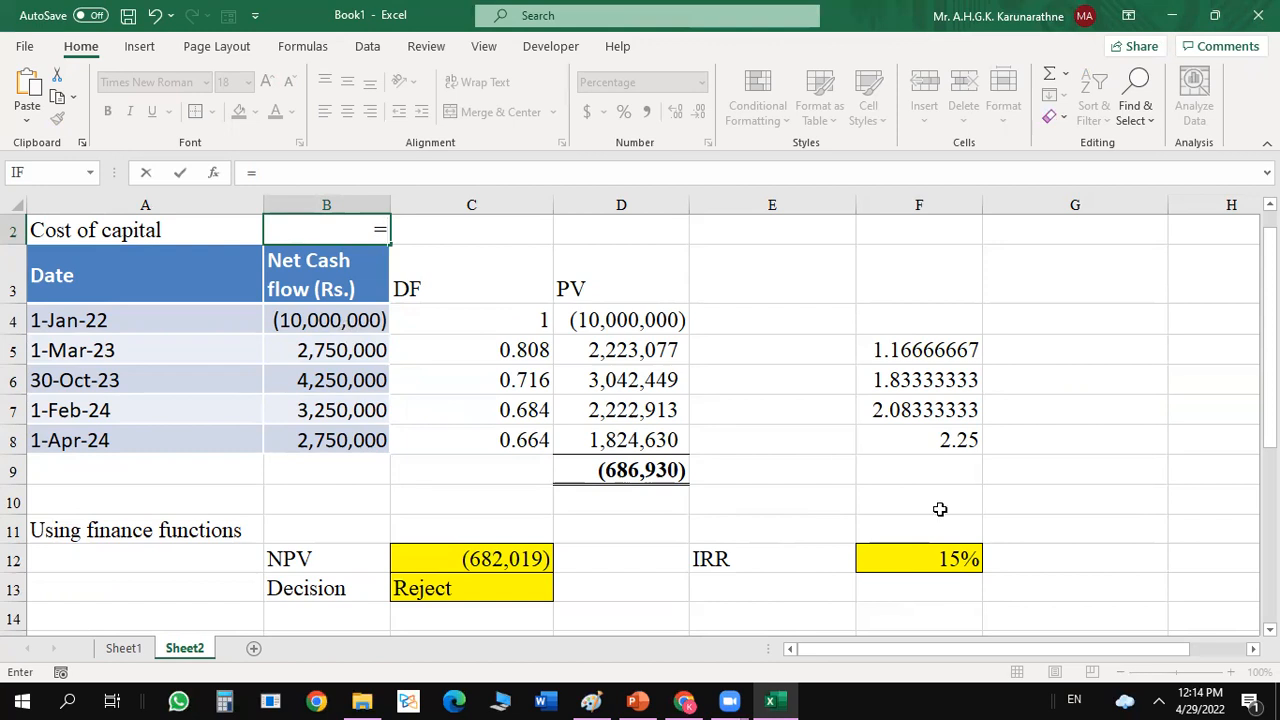
click(929, 561)
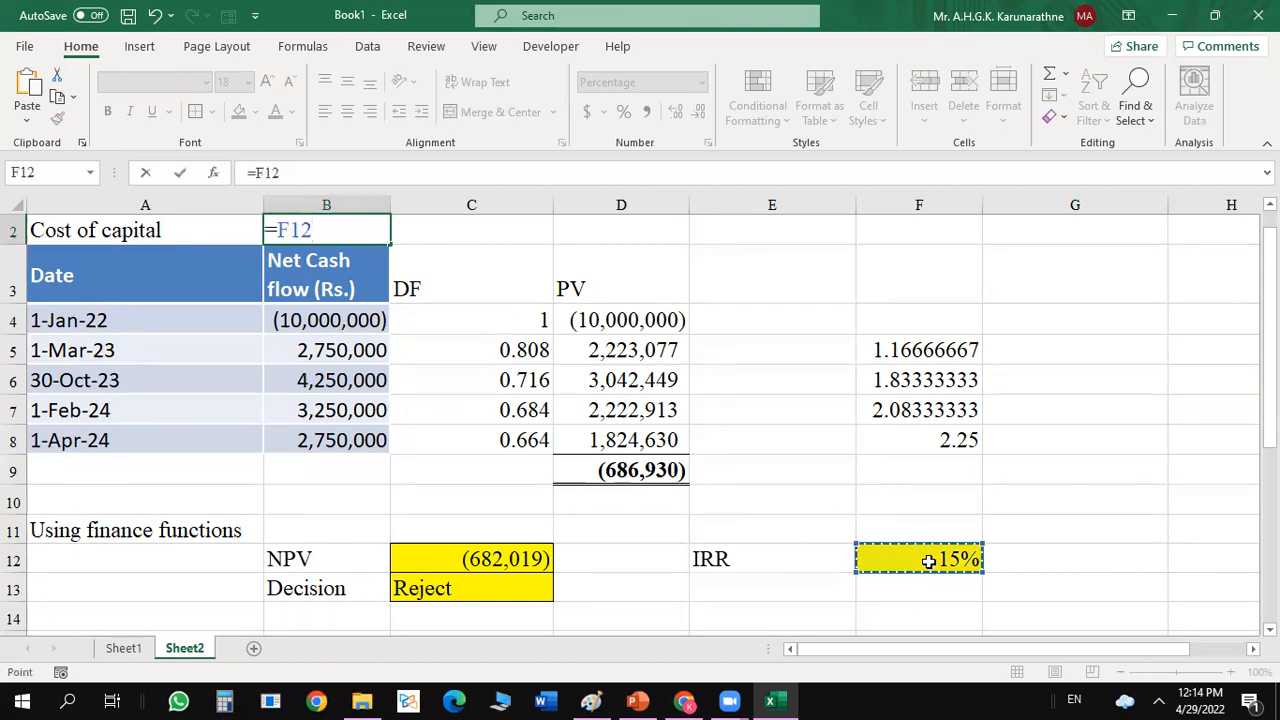
key(Return)
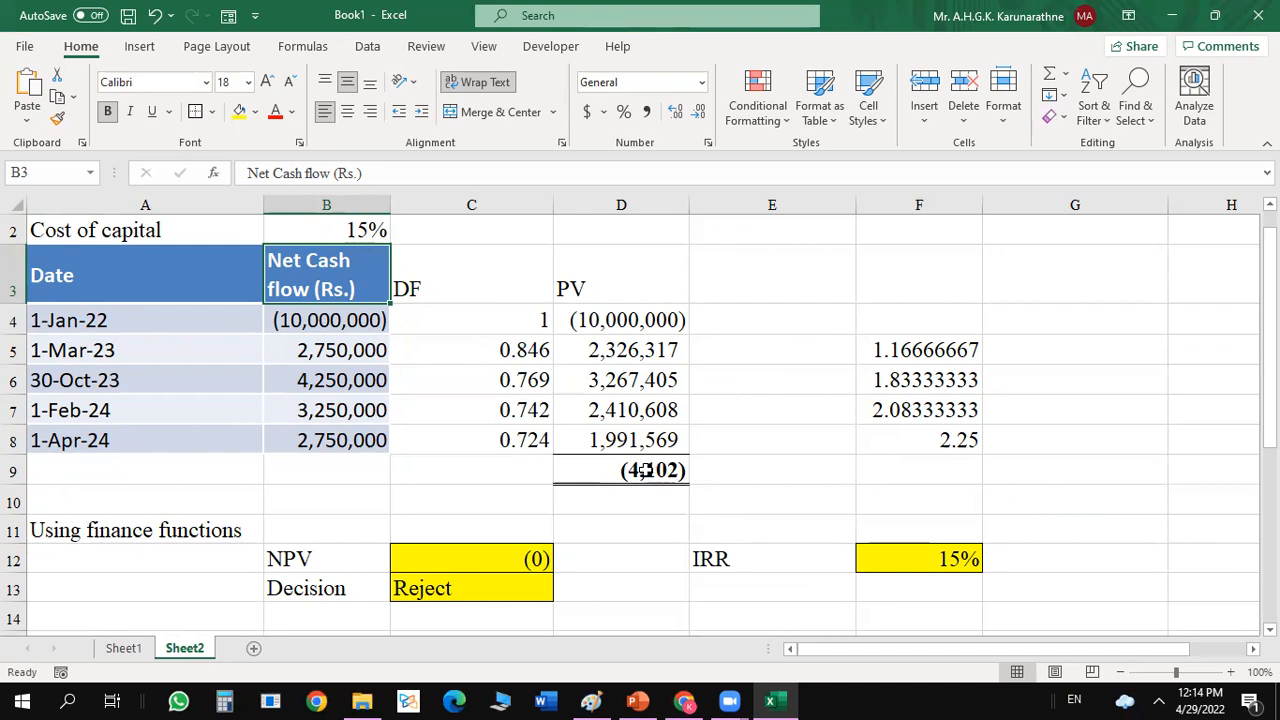
Show the IRR percentage in F12 with two decimal places.
click(923, 560)
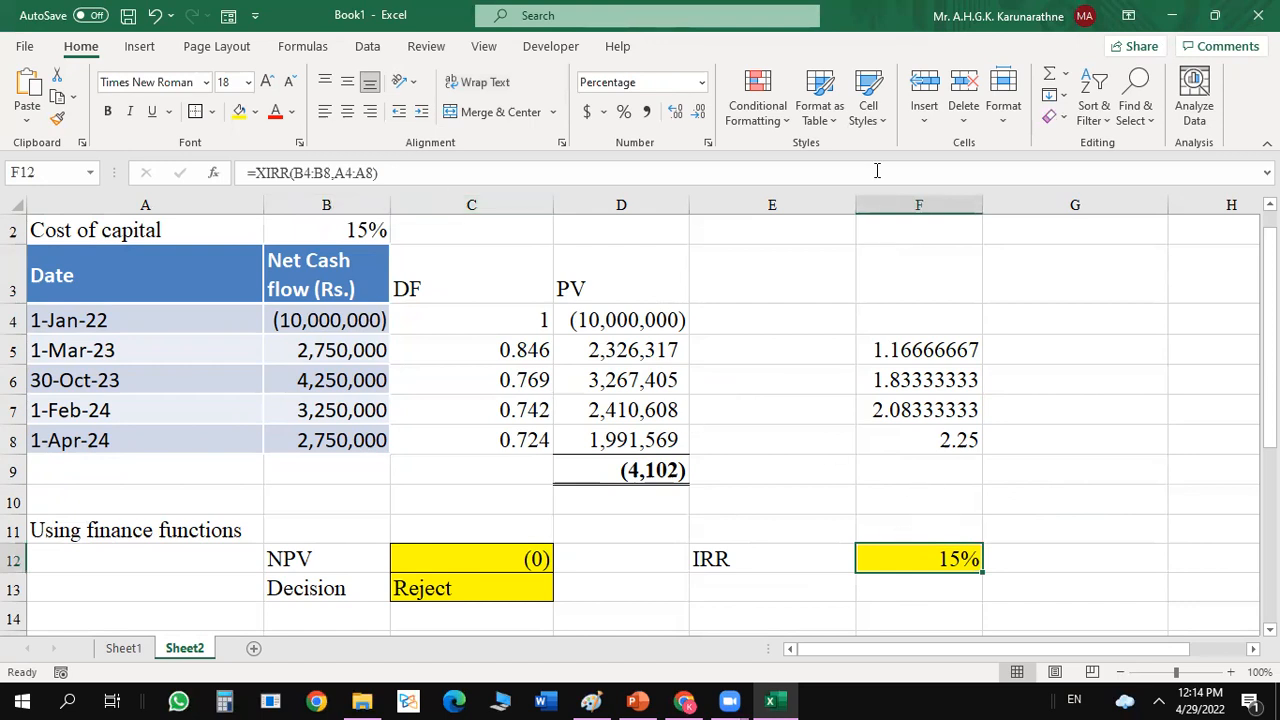
click(680, 115)
click(680, 115)
click(1198, 451)
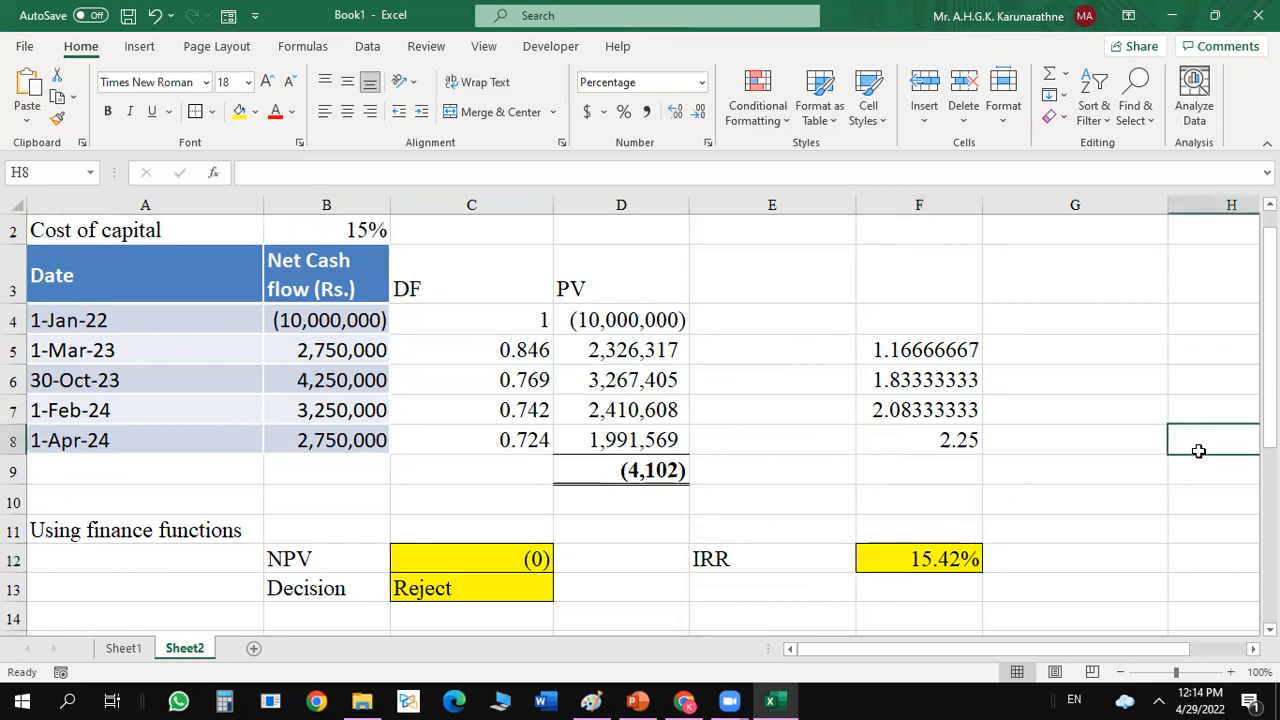
Compare the present value total in D9 with the XNPV result in C12, checking the rate in B2 and the IRR entry.
click(641, 470)
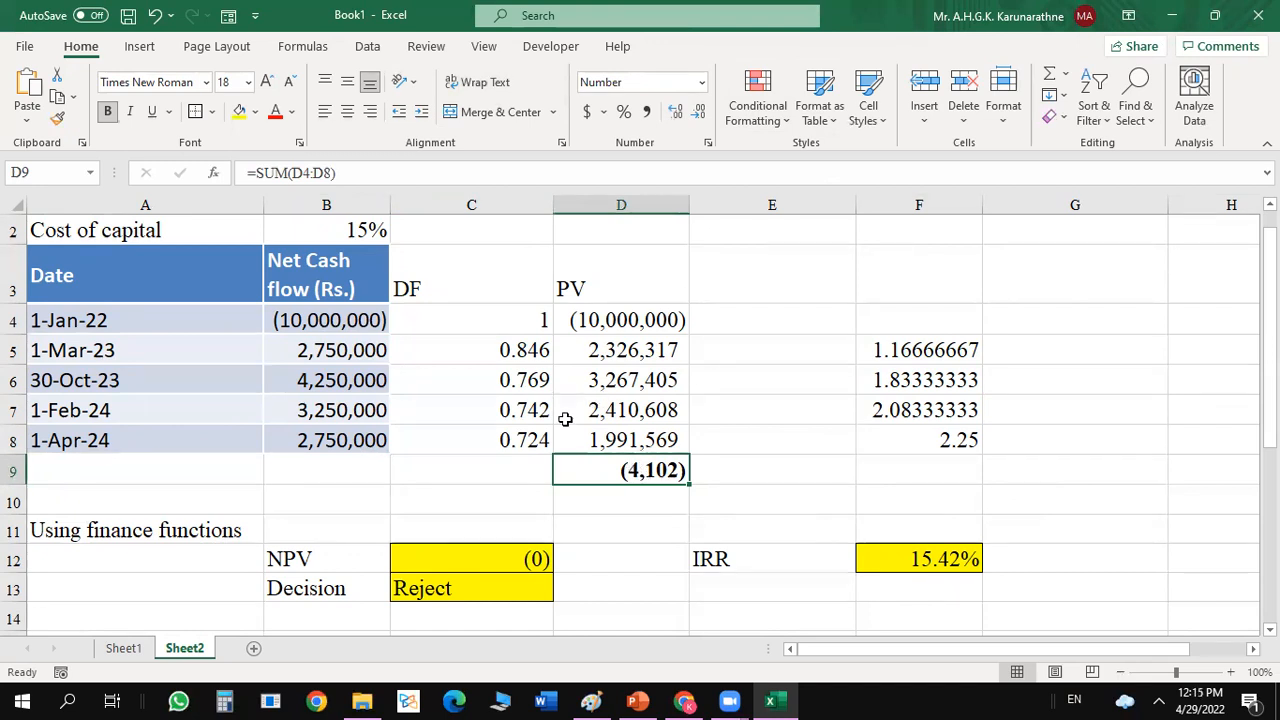
click(358, 232)
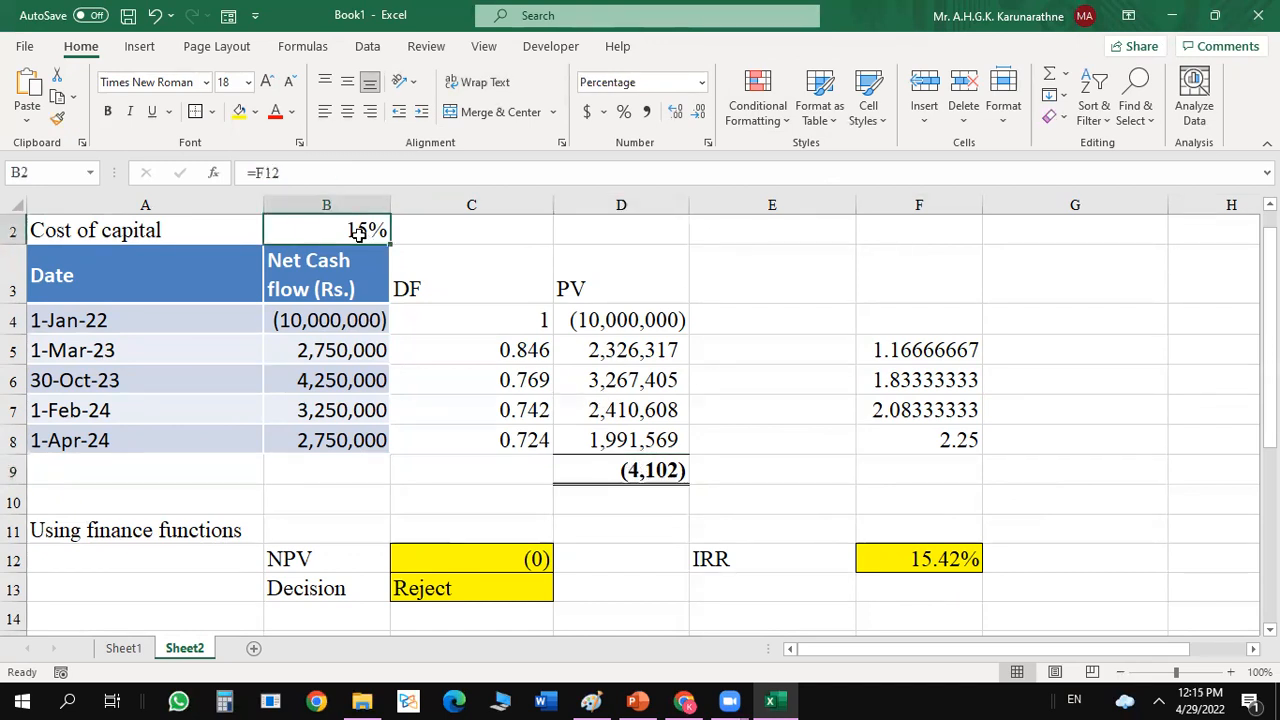
click(630, 478)
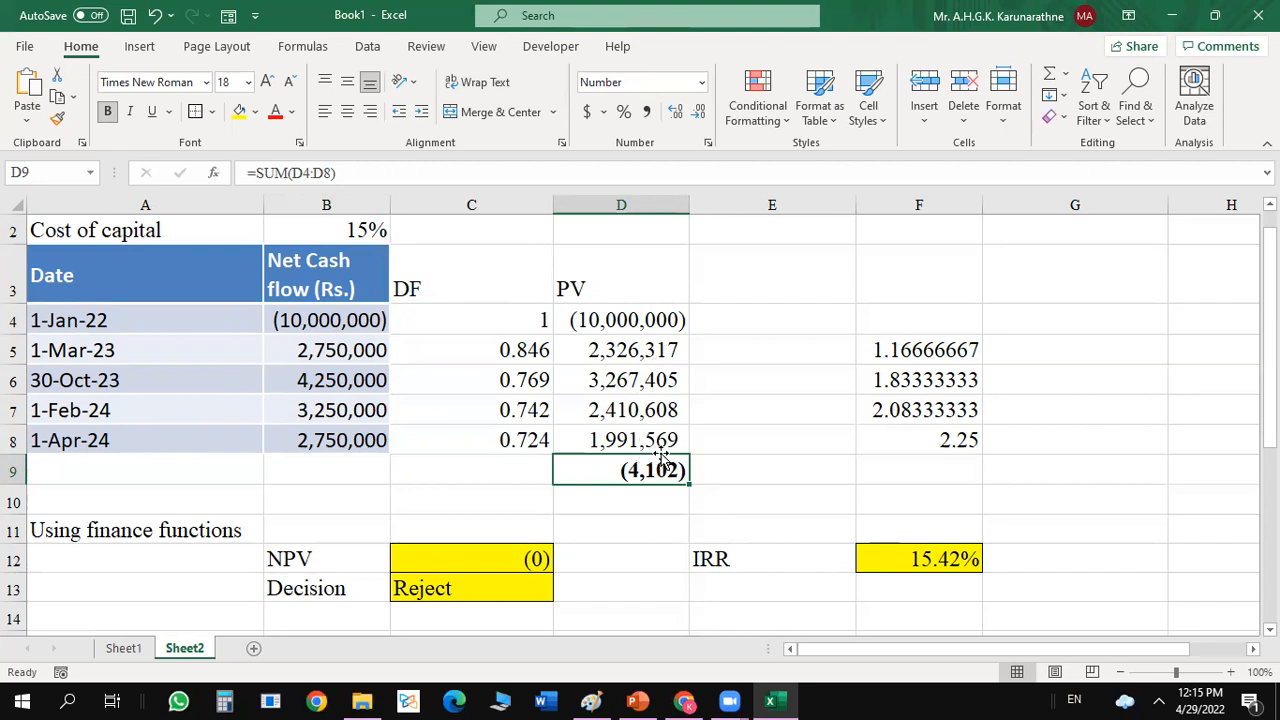
click(500, 557)
drag(1269, 330, 1269, 337)
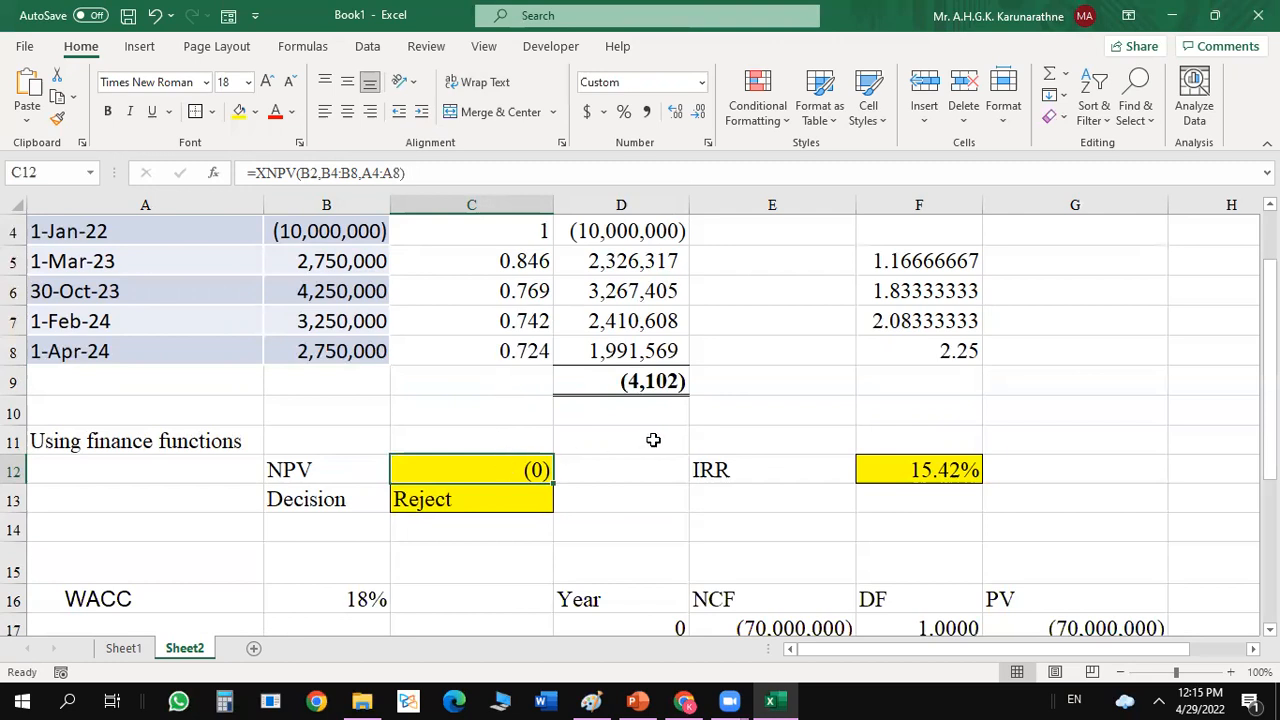
click(814, 426)
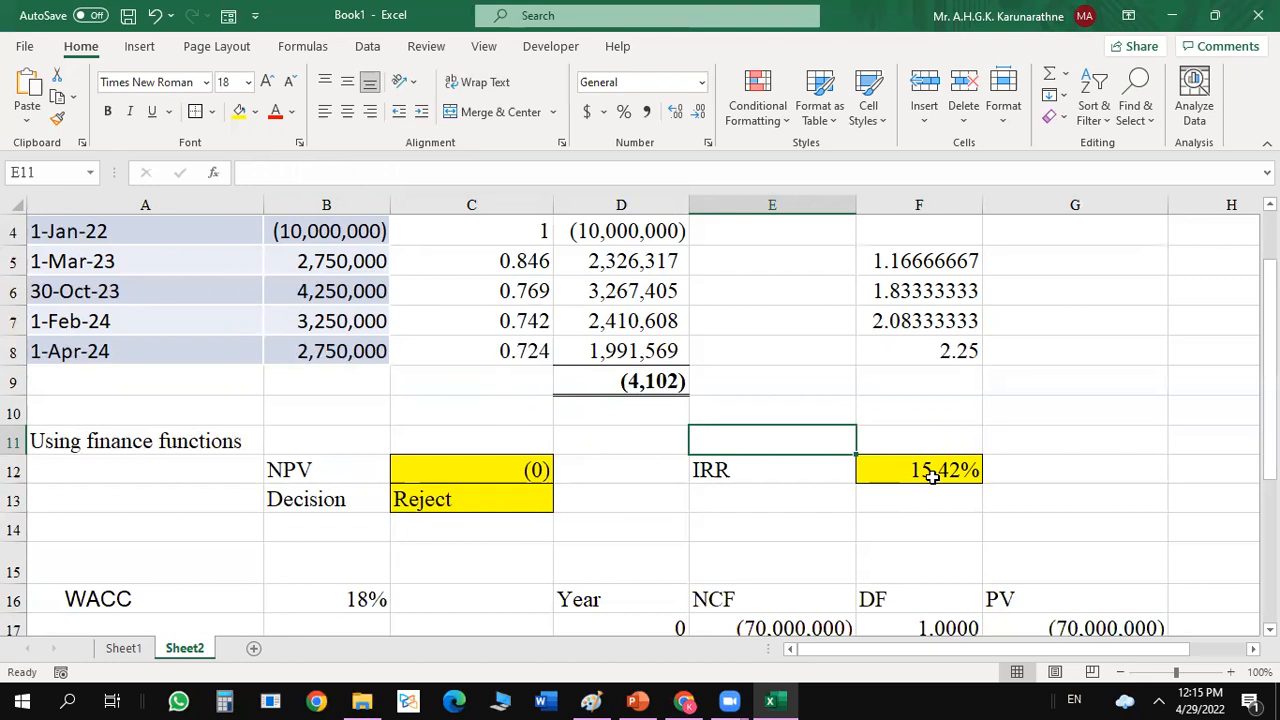
click(699, 466)
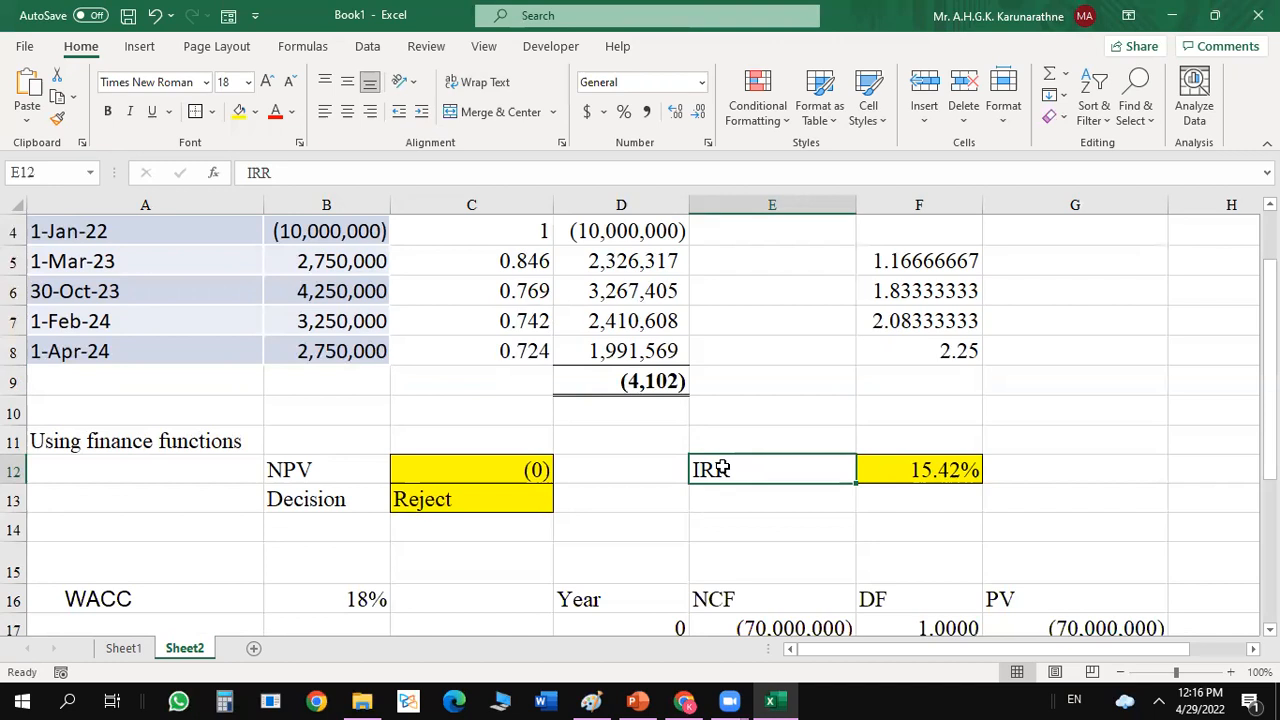
click(330, 479)
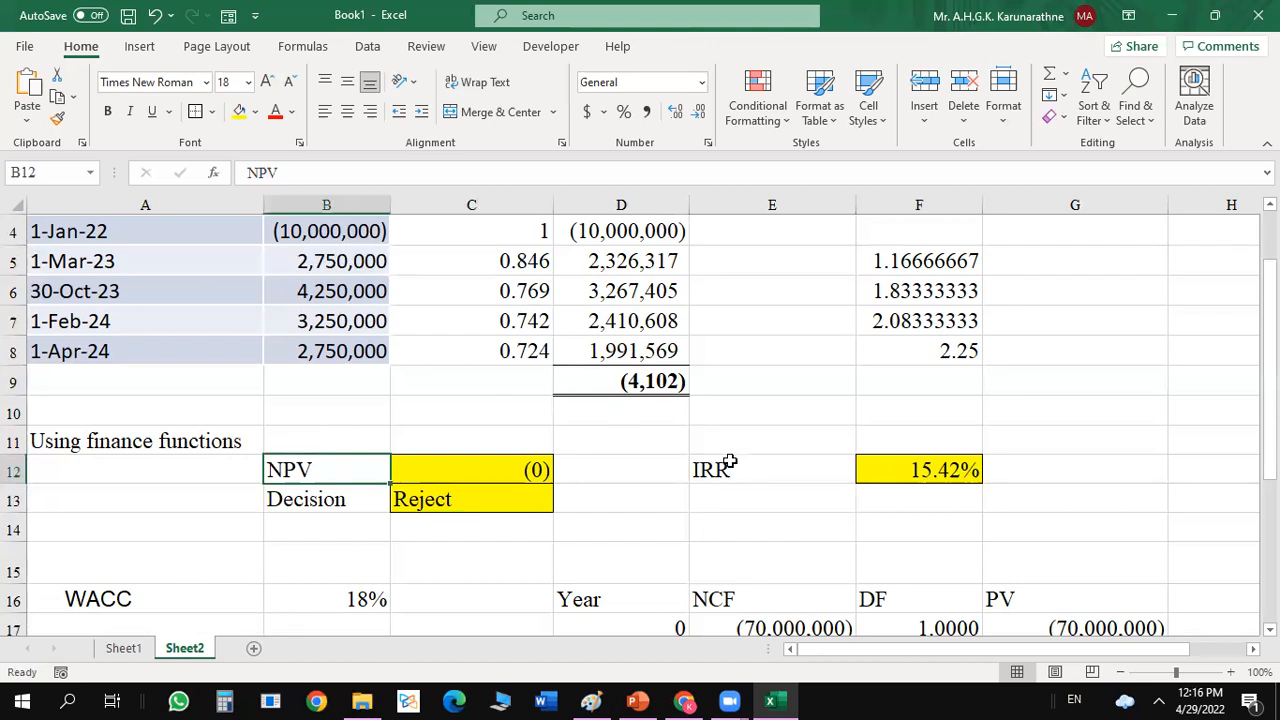
click(766, 485)
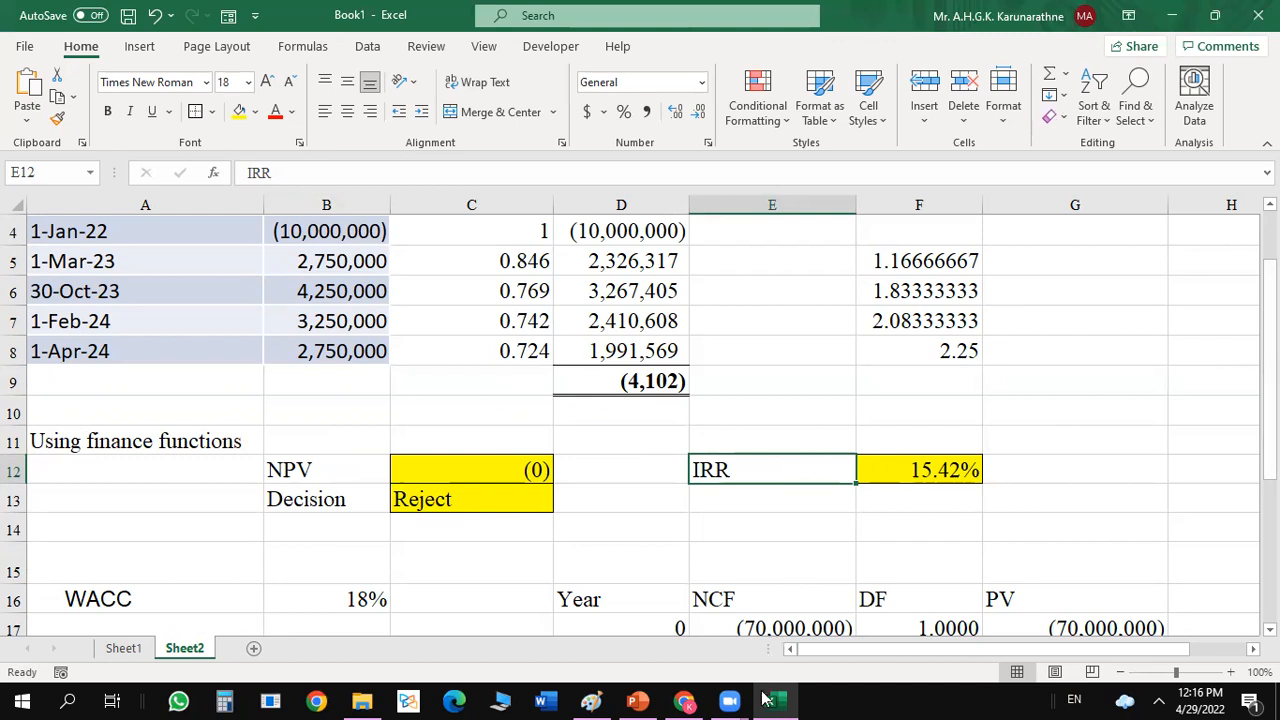
Switch to the PowerPoint presentation and go past the XIRR syntax and Activity - 4 slides to read the Case Study on slide 12.
mouse_move(686, 700)
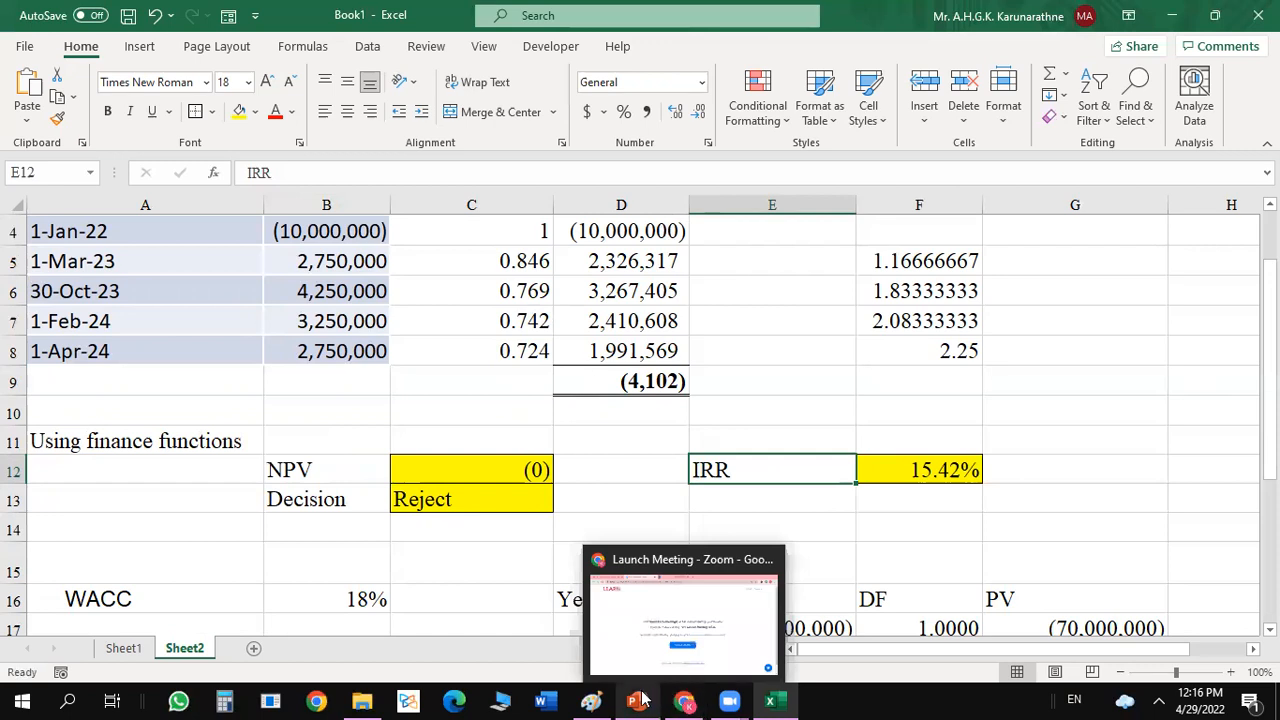
click(637, 700)
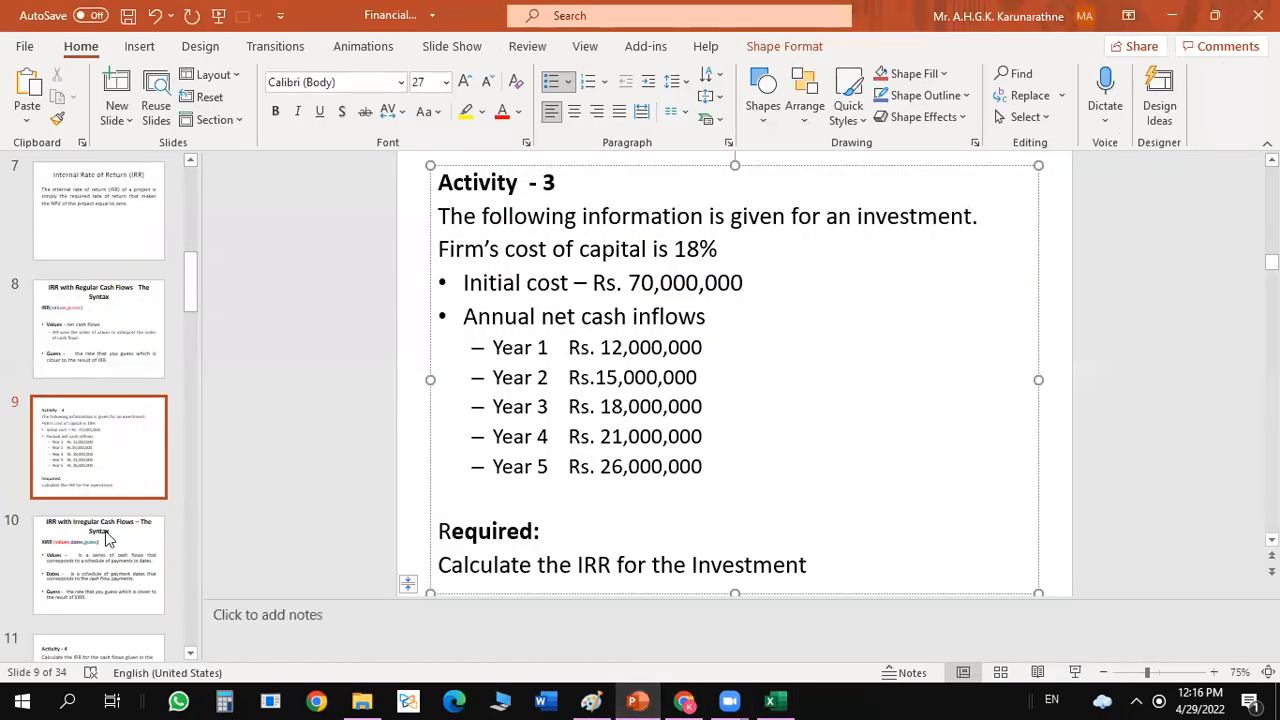
click(128, 575)
click(112, 645)
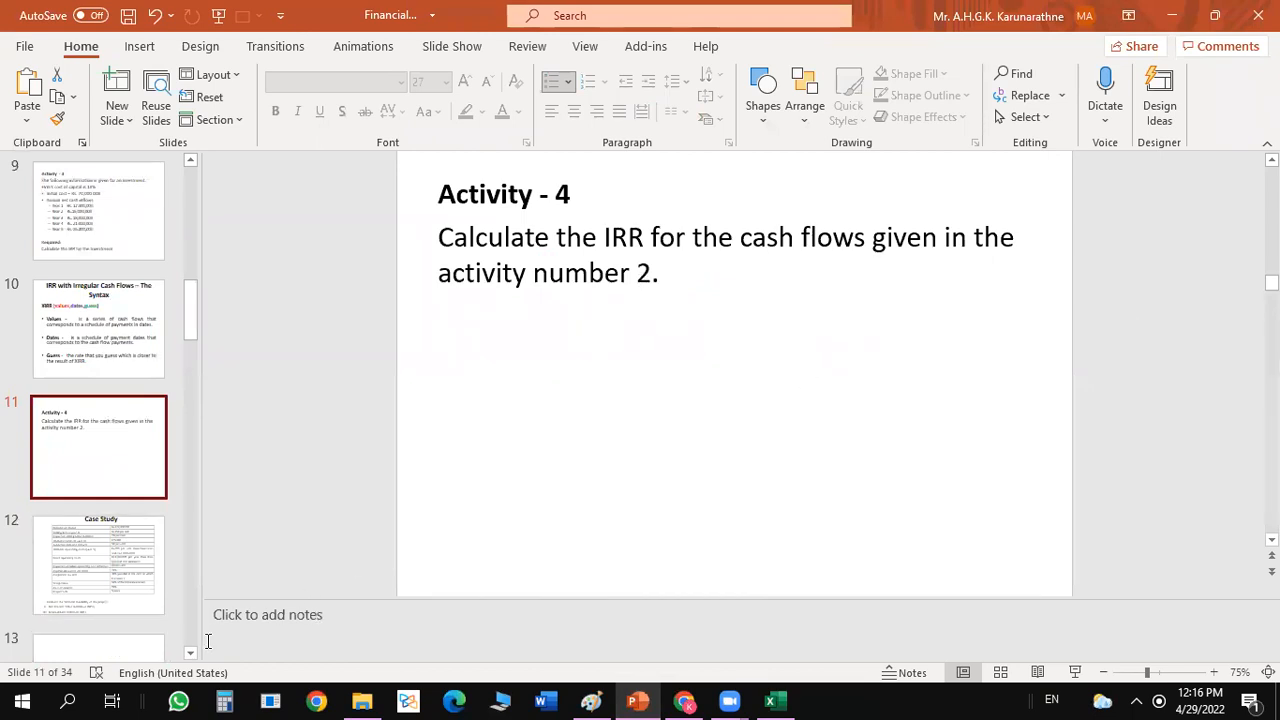
click(98, 573)
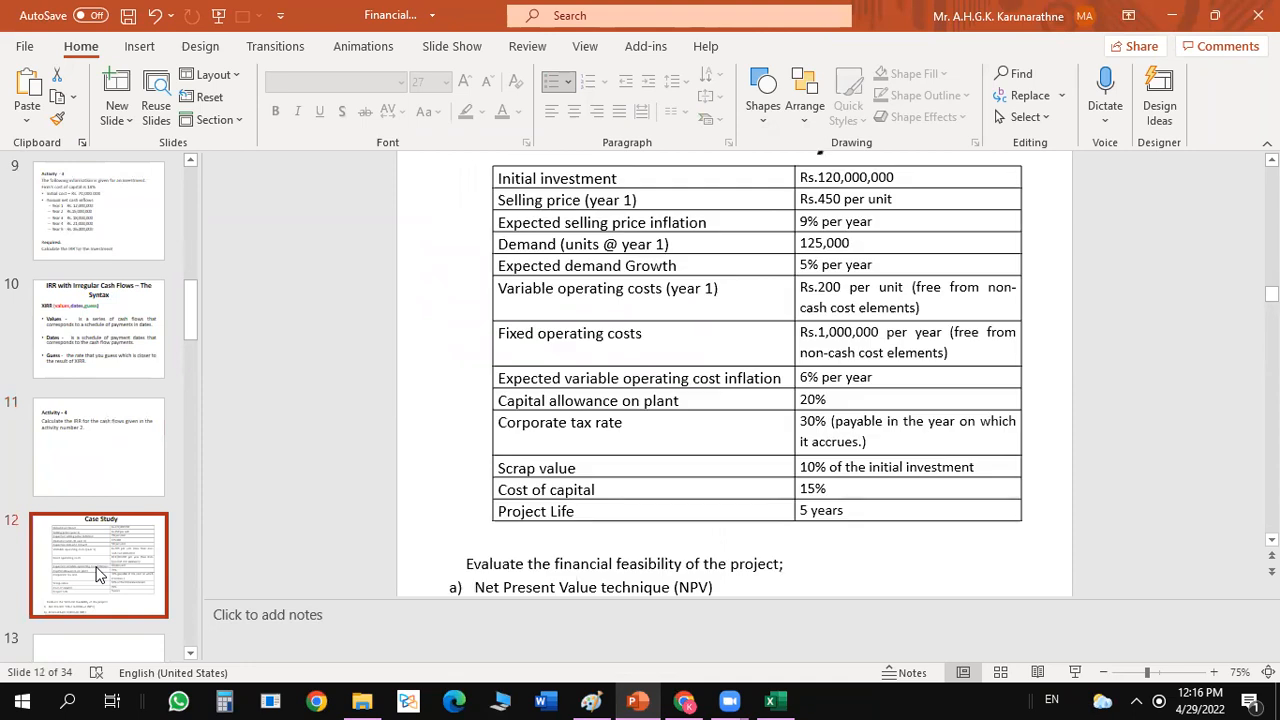
scroll(940, 292, up, 1)
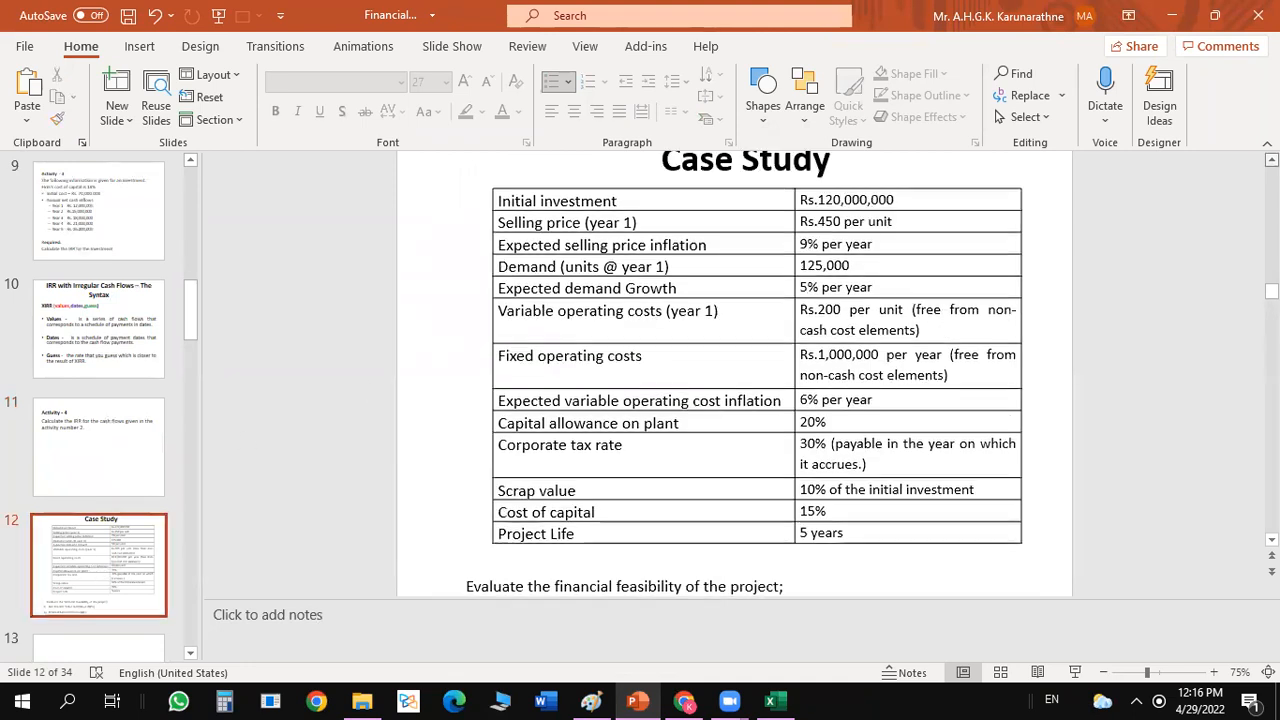
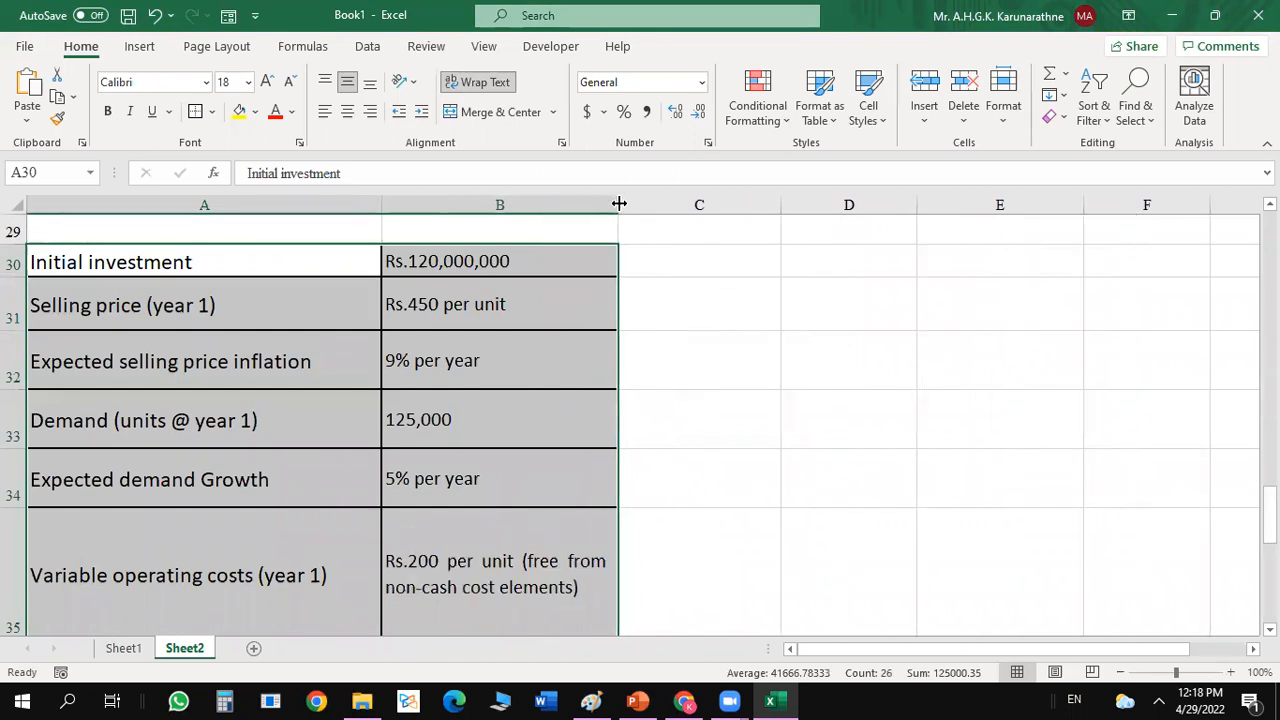
Increase the heights of rows 30 to 42 and widen column B so the case study table's text fits.
click(783, 360)
drag(14, 261, 10, 566)
drag(21, 437, 17, 358)
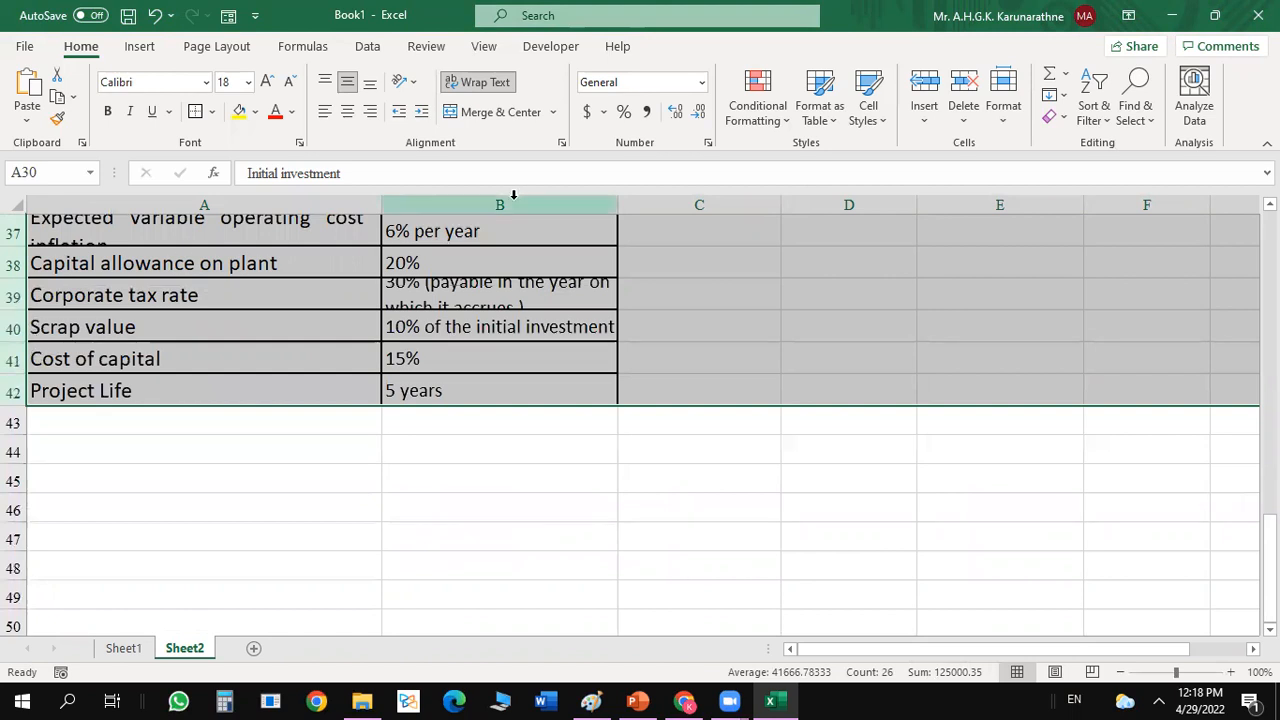
drag(616, 204, 686, 206)
drag(21, 310, 21, 340)
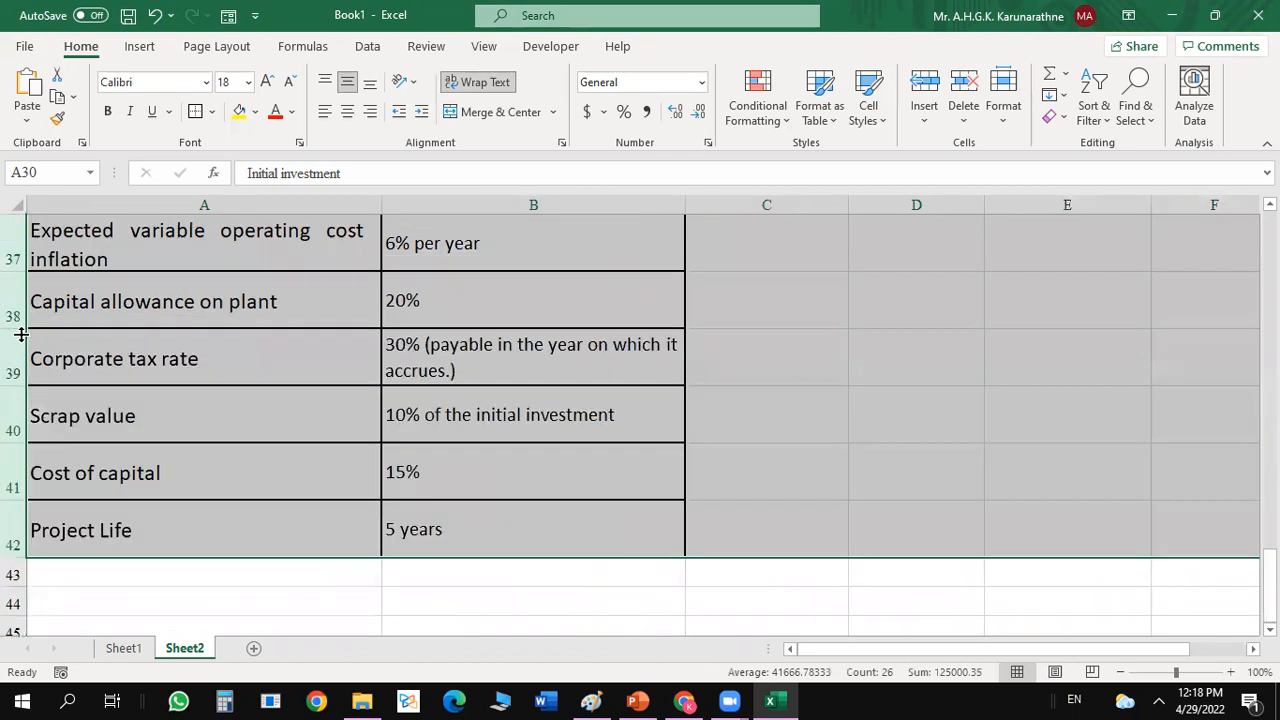
click(737, 434)
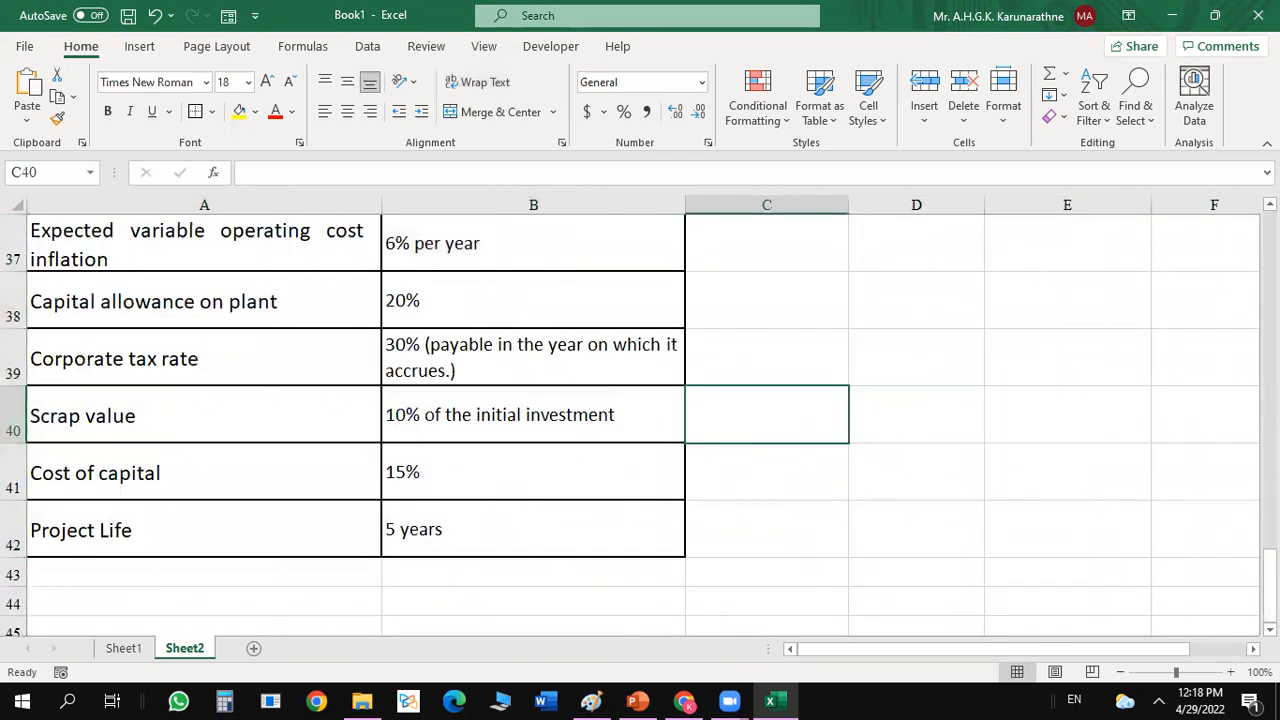
Add the heading Inputs in A45 below the case study table.
scroll(737, 434, up, 2)
scroll(737, 434, up, 2)
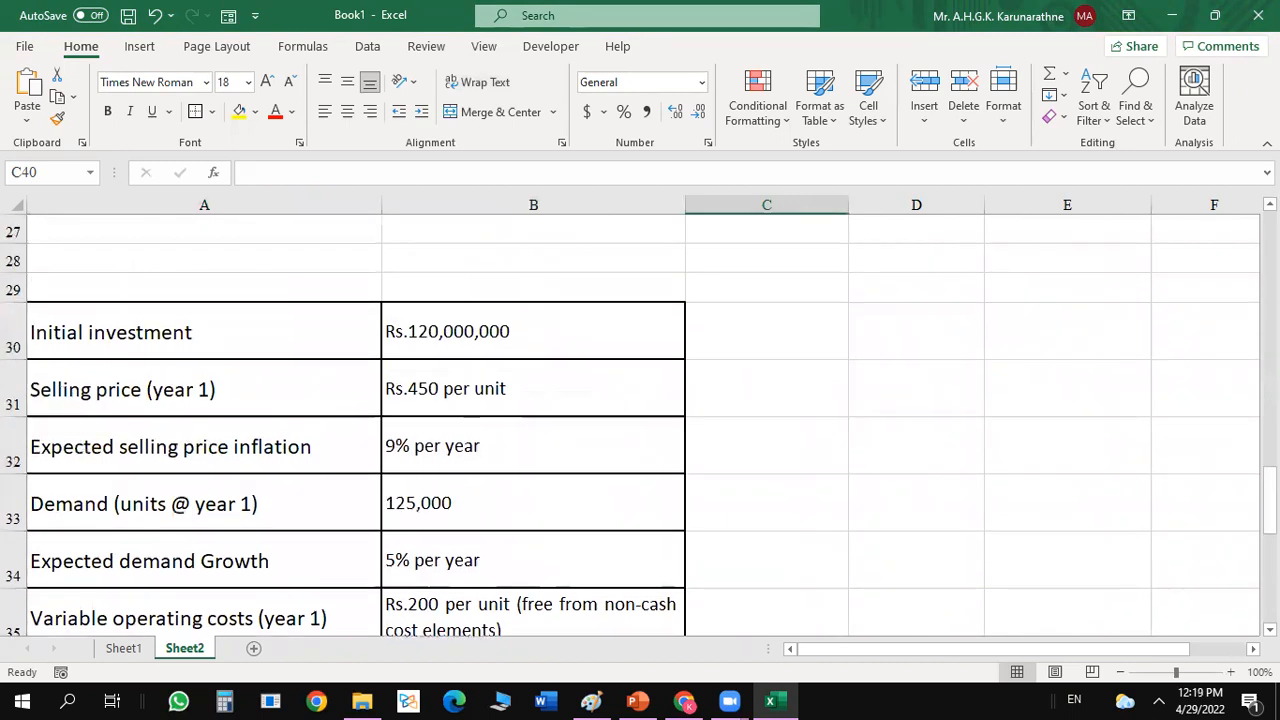
drag(1270, 500, 1268, 668)
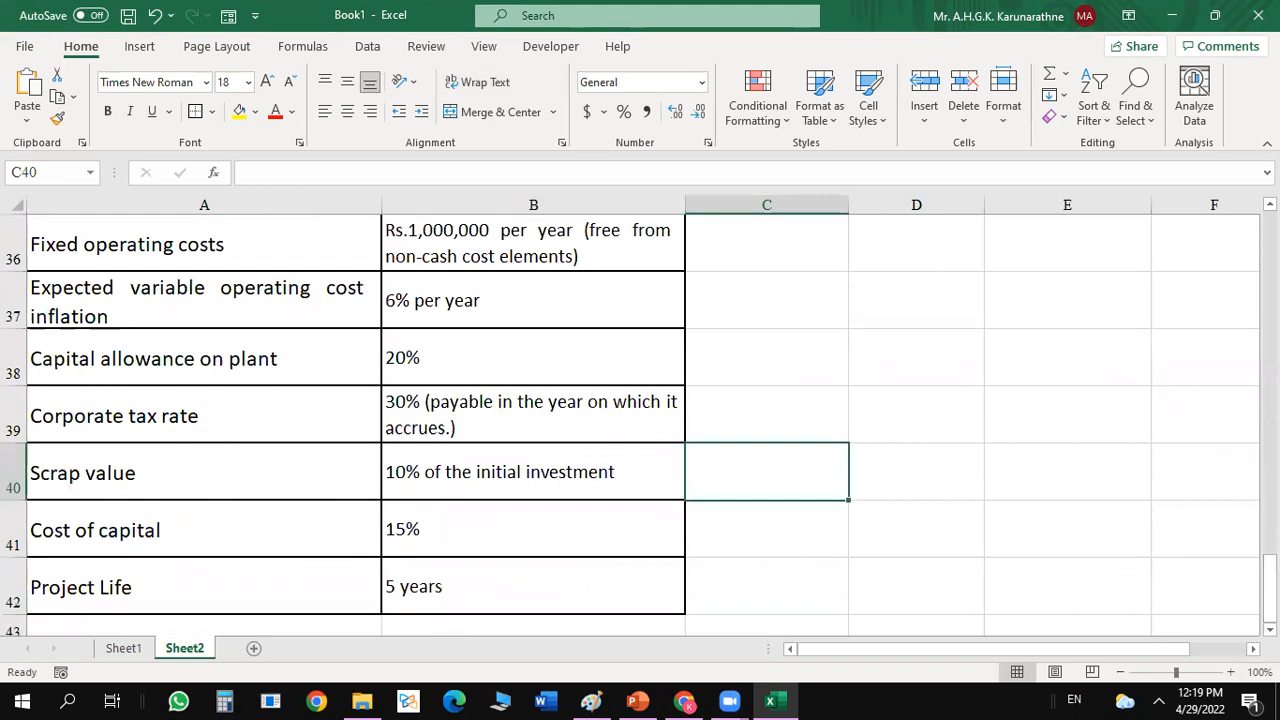
click(1270, 630)
scroll(704, 357, down, 2)
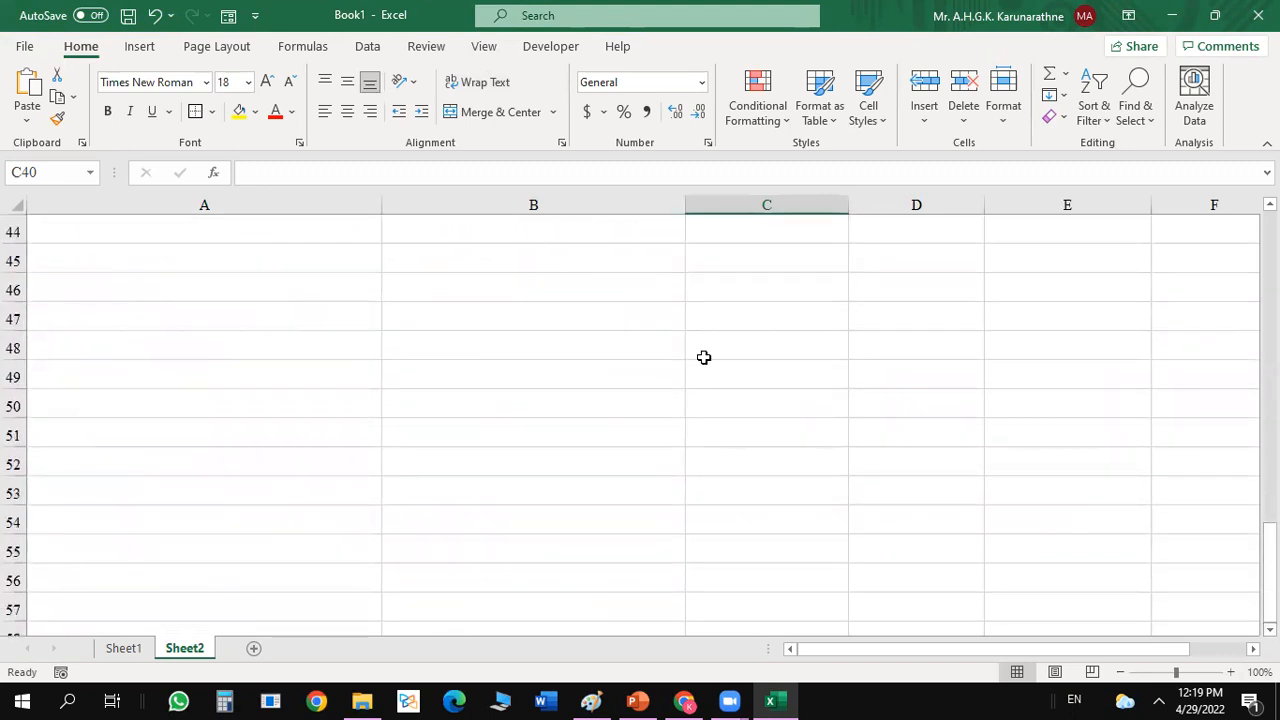
click(99, 260)
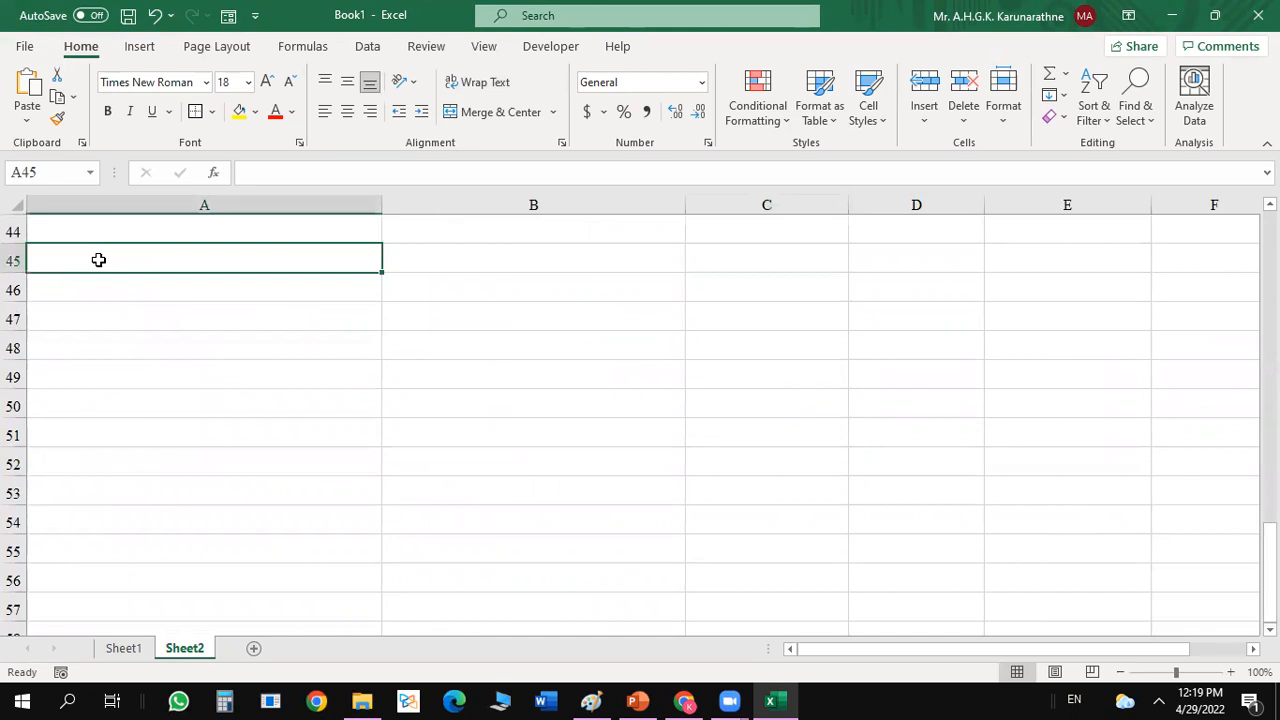
text(Inputs)
key(Return)
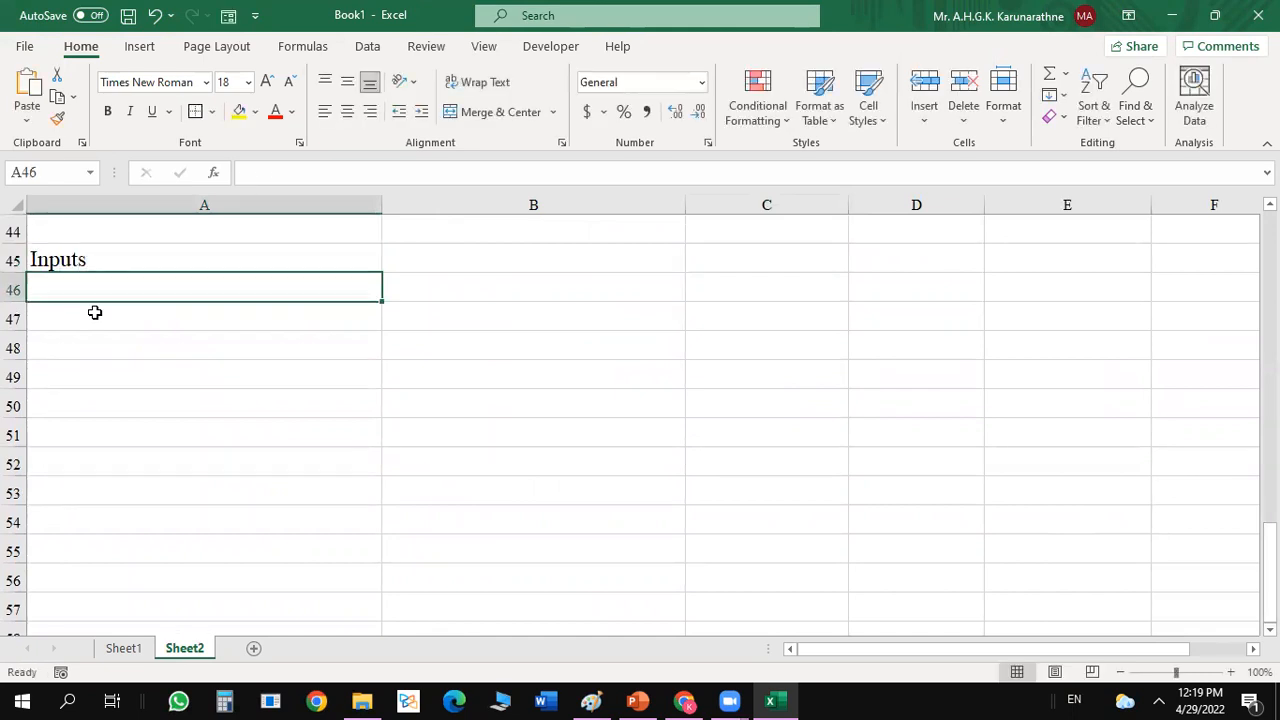
Label A46 as Initial investment and enter 120000000 in B46.
text(Initi)
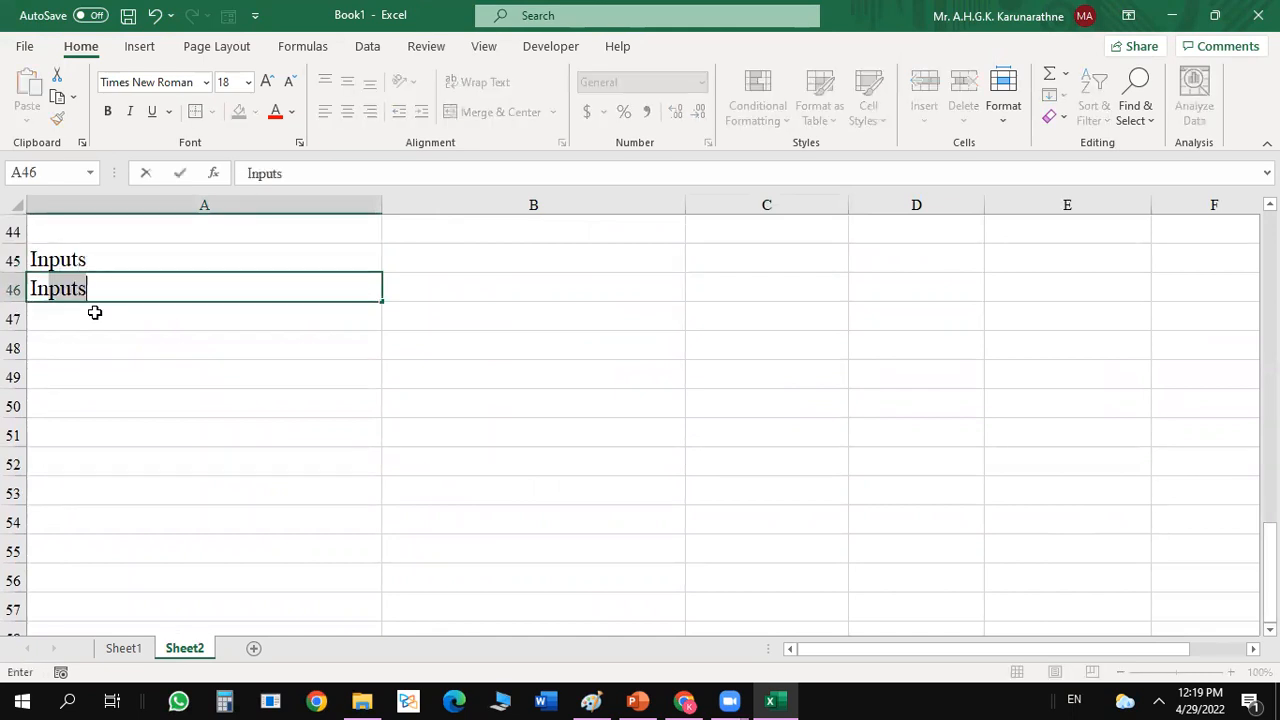
text(al investmnet)
key(Return)
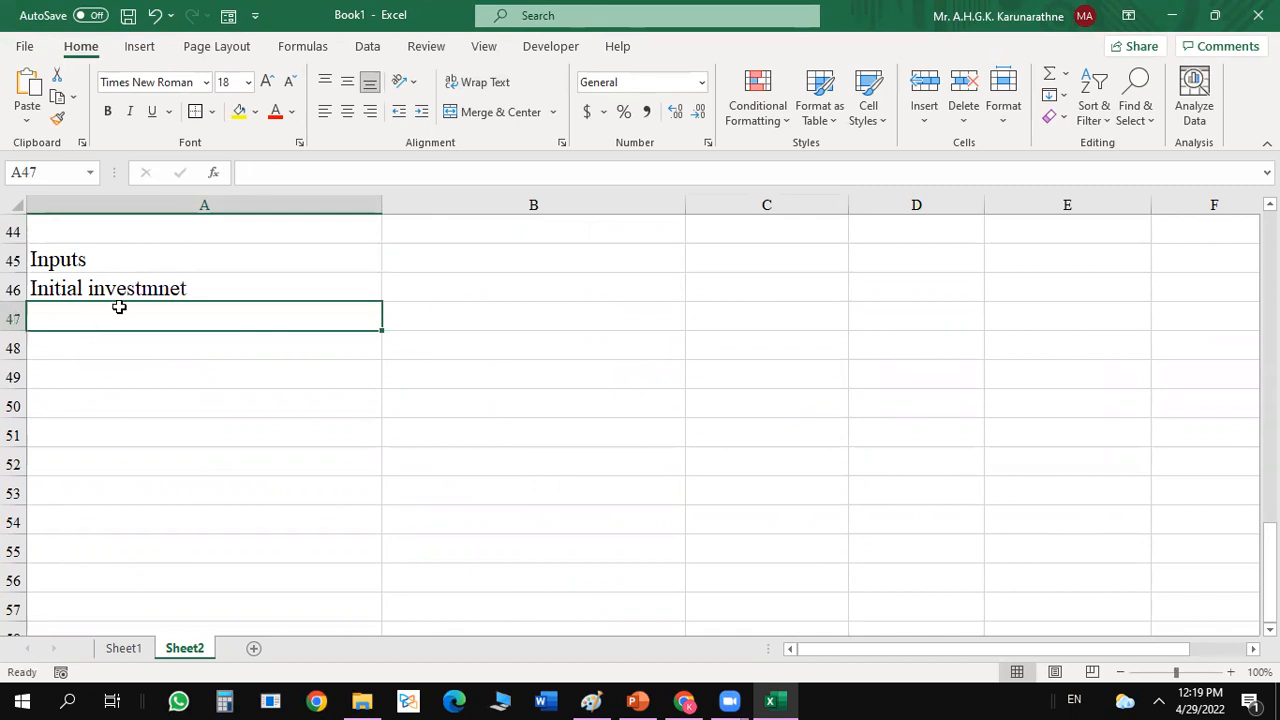
double_click(189, 287)
key(BackSpace)
key(BackSpace)
key(BackSpace)
text(en)
key(Return)
click(438, 288)
text(120000000)
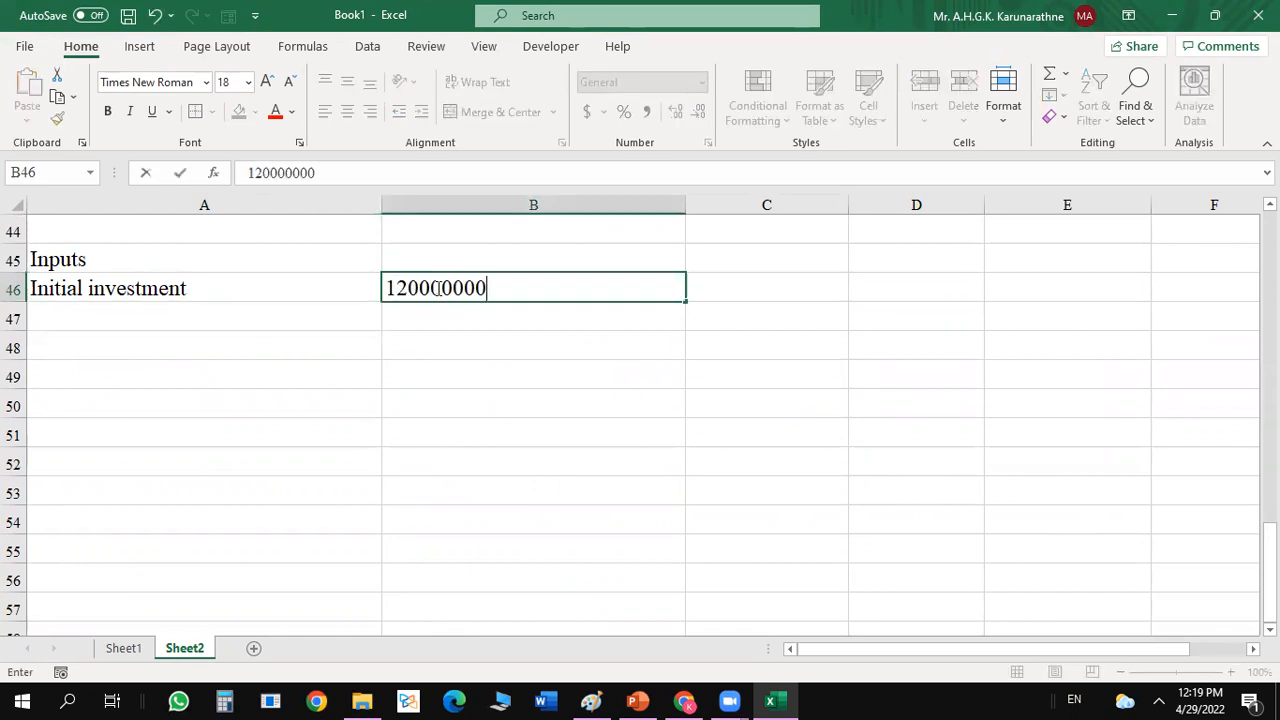
key(Return)
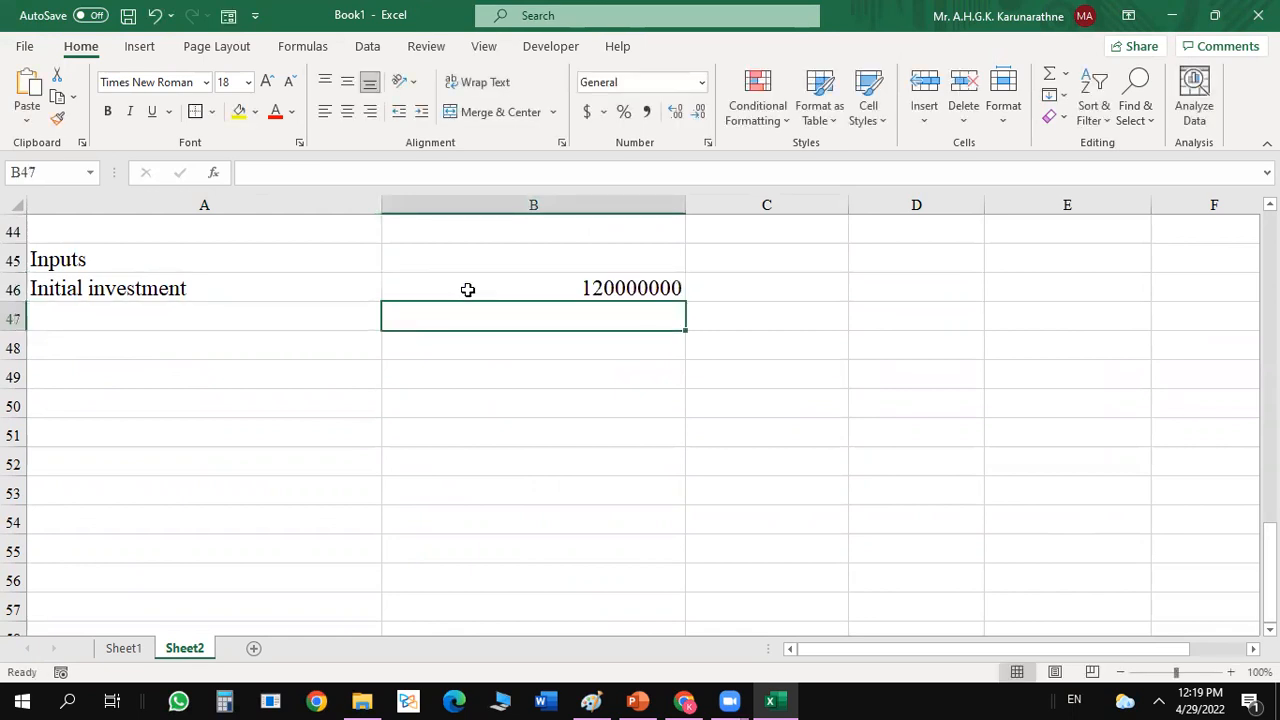
click(616, 286)
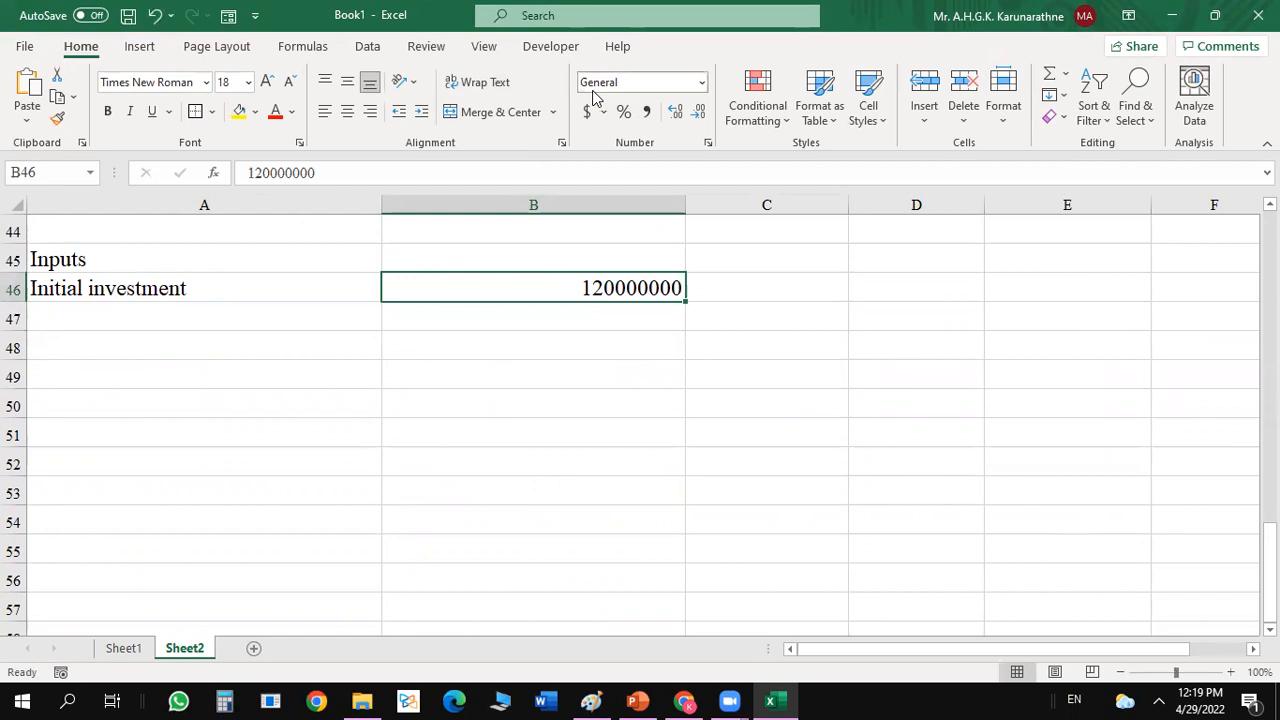
right_click(411, 291)
click(489, 295)
right_click(487, 289)
key(Escape)
double_click(820, 400)
Format B46:B57 as Number with 0 decimal places and negative numbers in parentheses.
drag(572, 288, 520, 603)
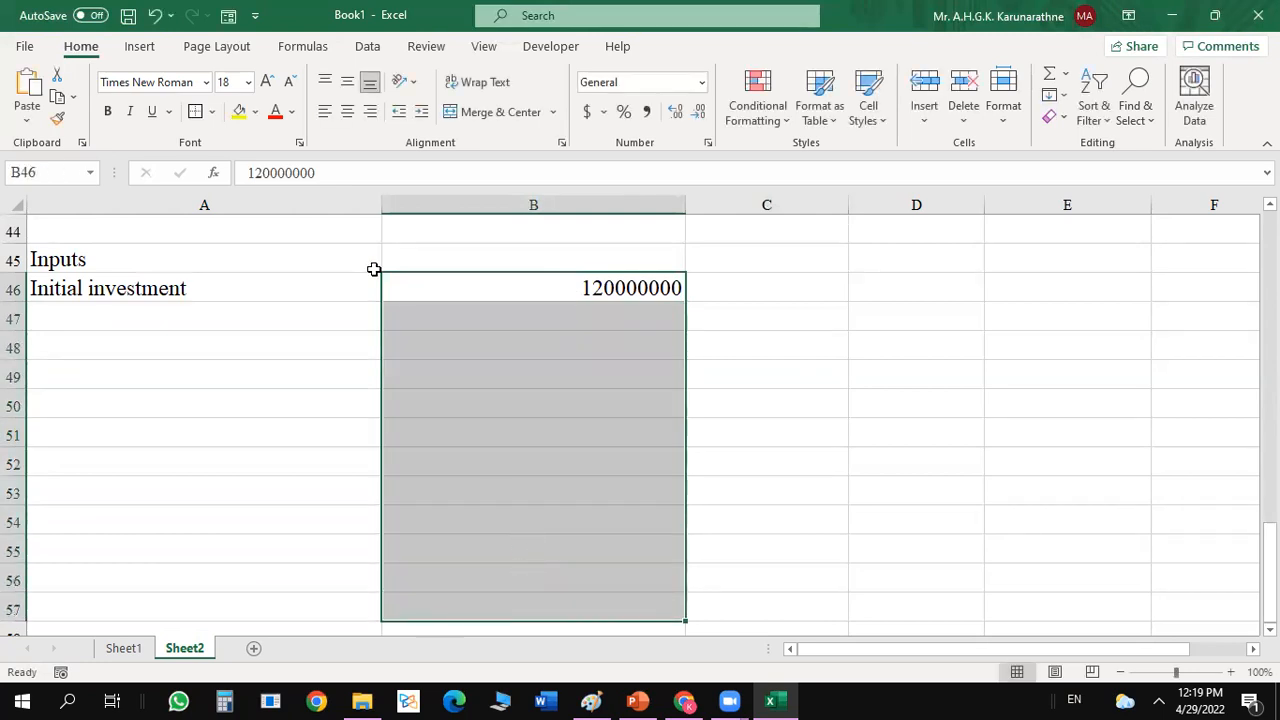
key(ctrl+1)
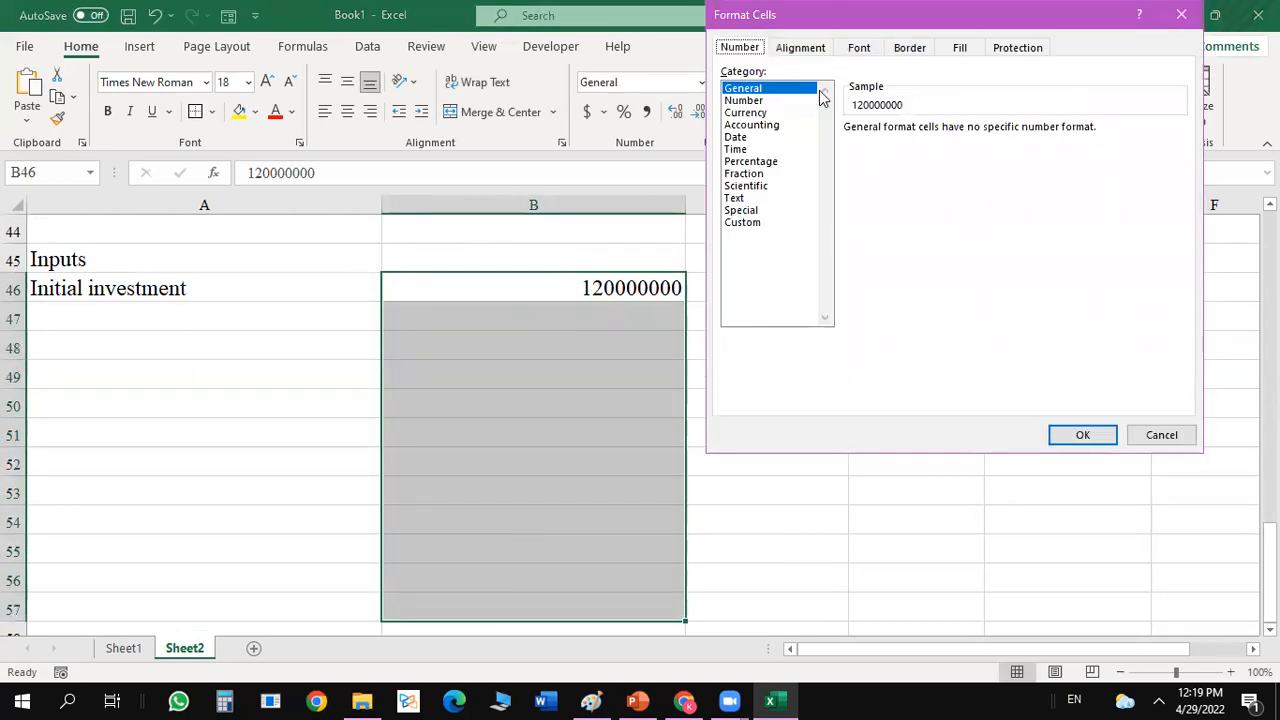
click(744, 102)
click(970, 134)
click(970, 134)
double_click(851, 210)
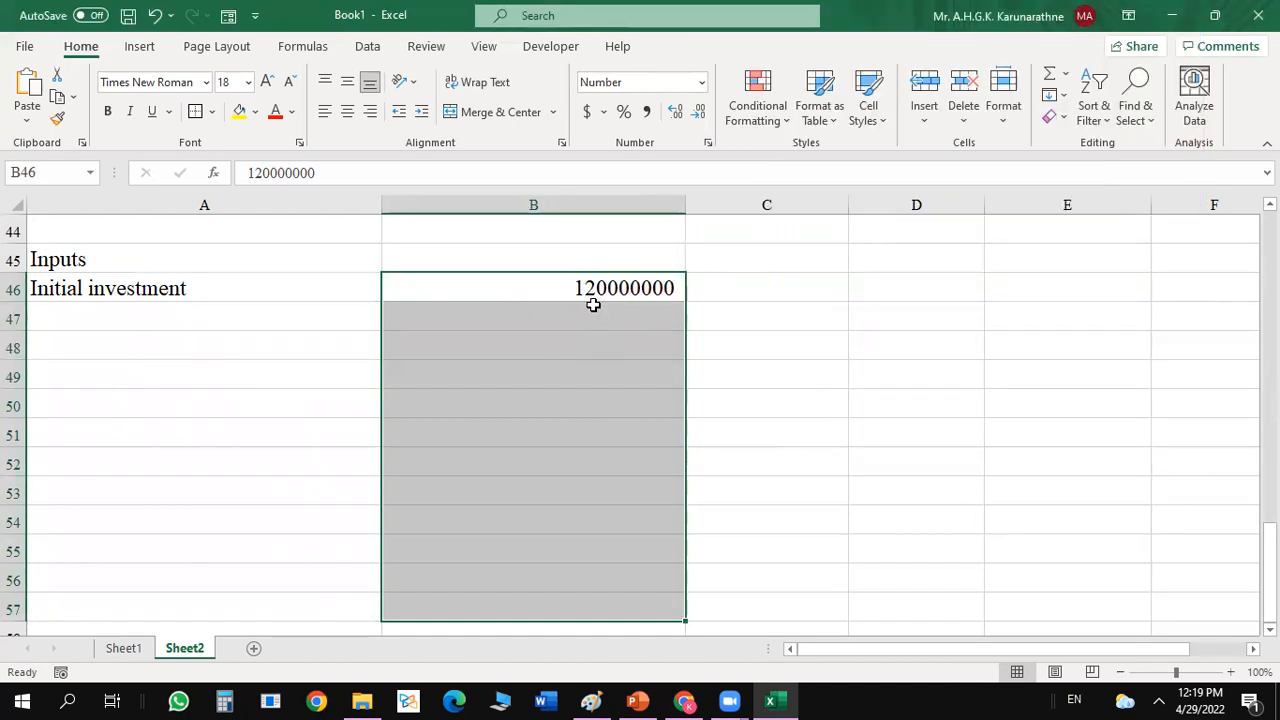
Add the 1000 separator to the number format of B46:B57.
key(ctrl+1)
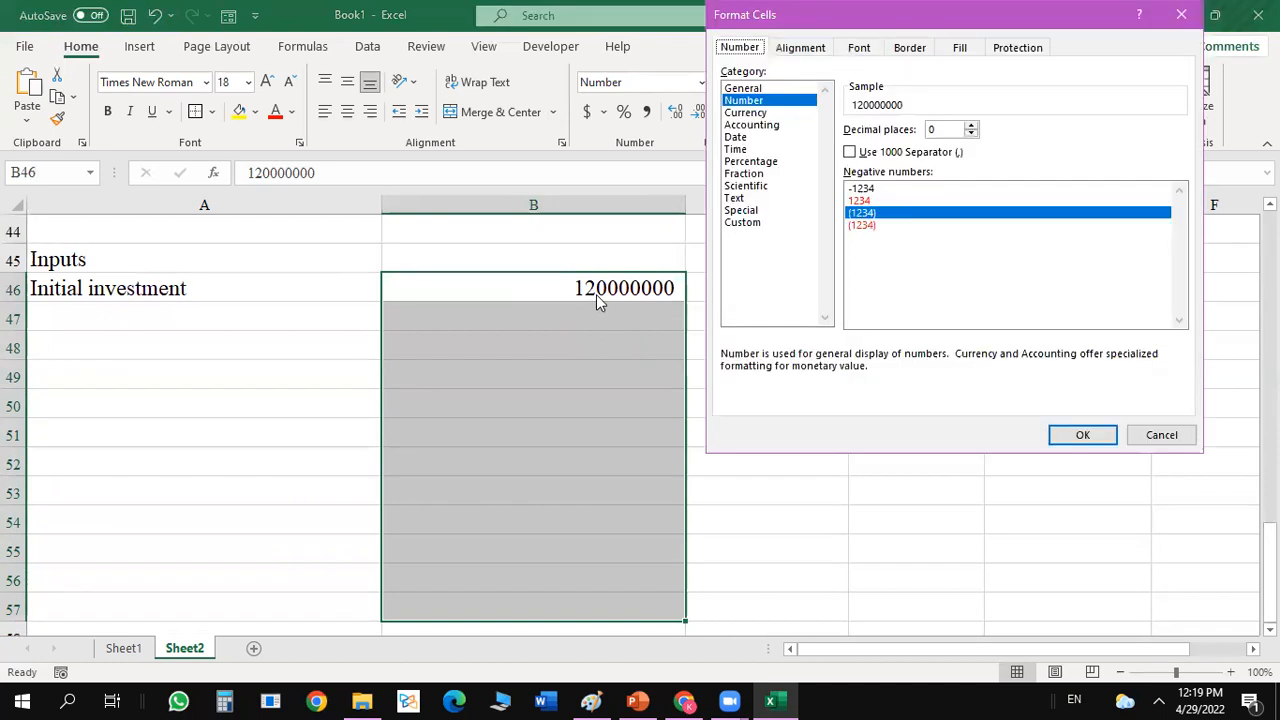
click(850, 152)
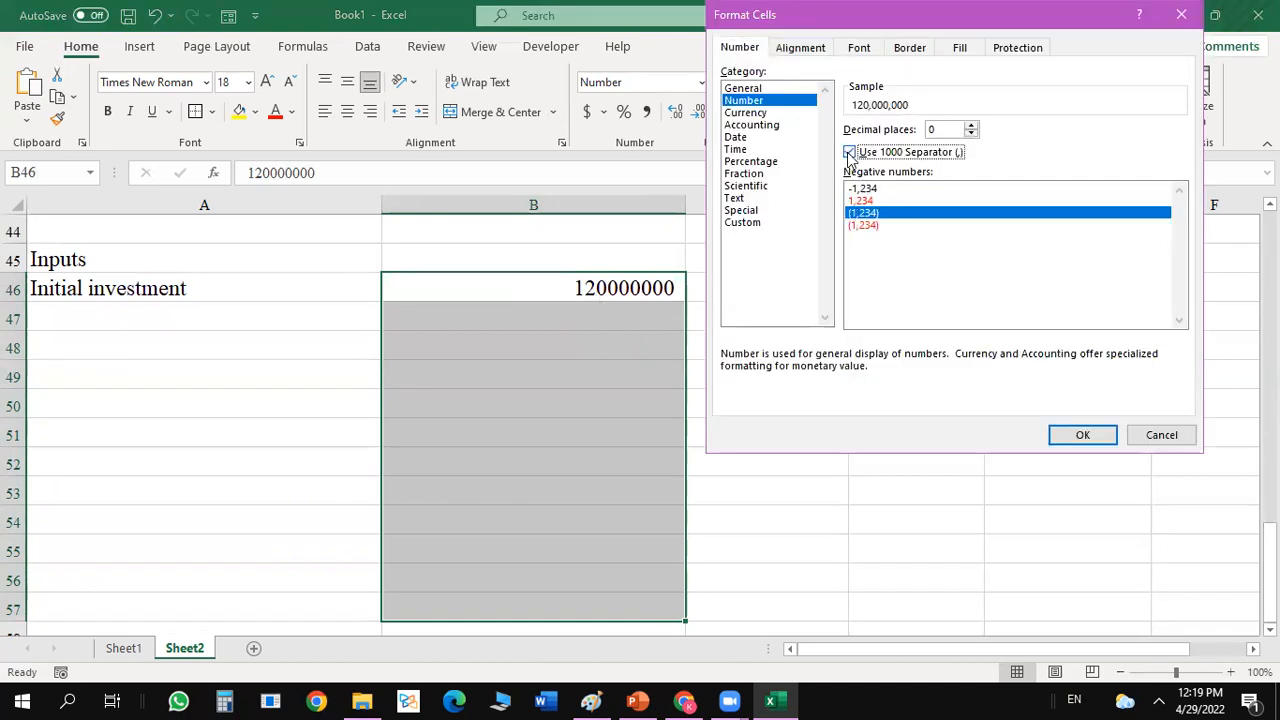
click(1082, 435)
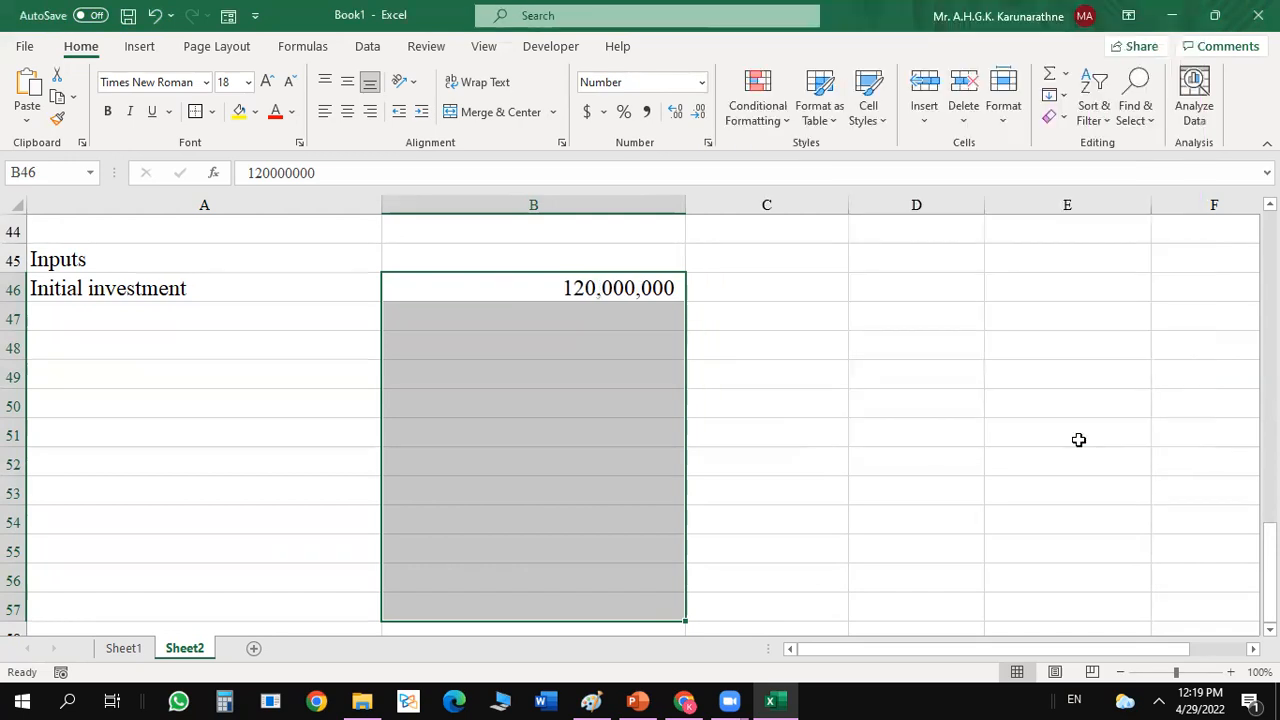
Make the Inputs heading in A45 bold.
click(741, 376)
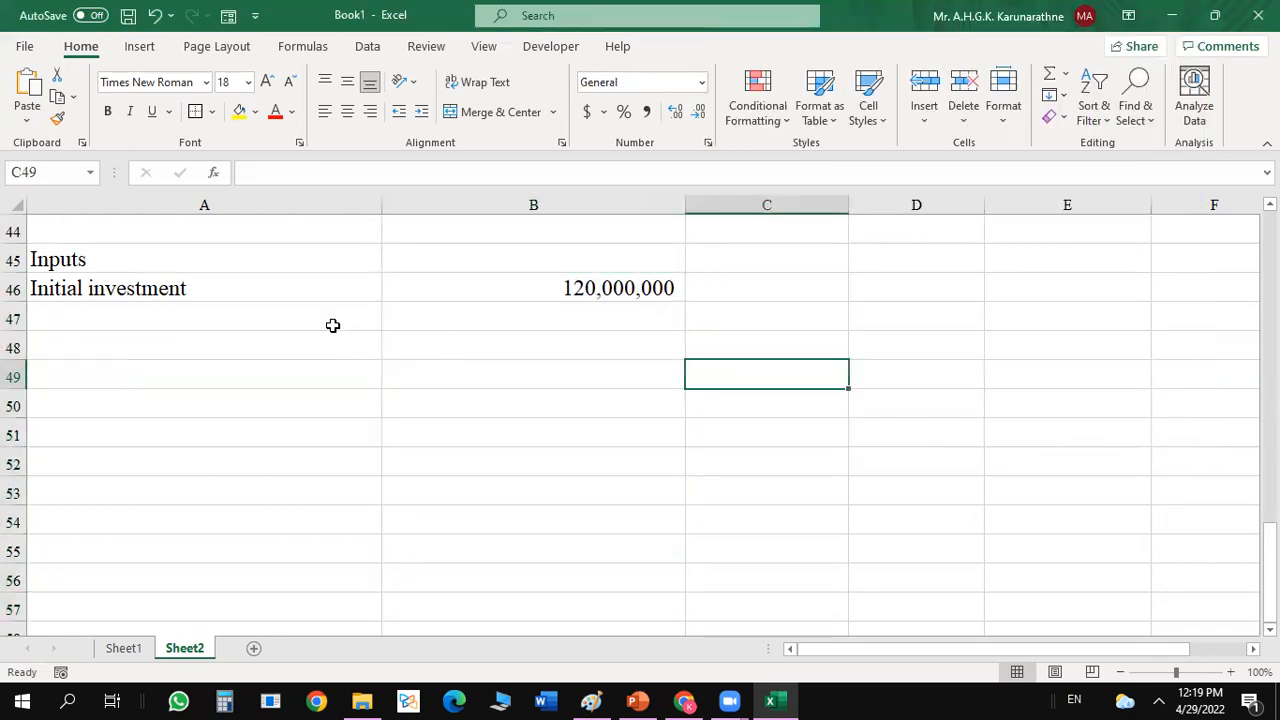
click(168, 249)
key(ctrl+b)
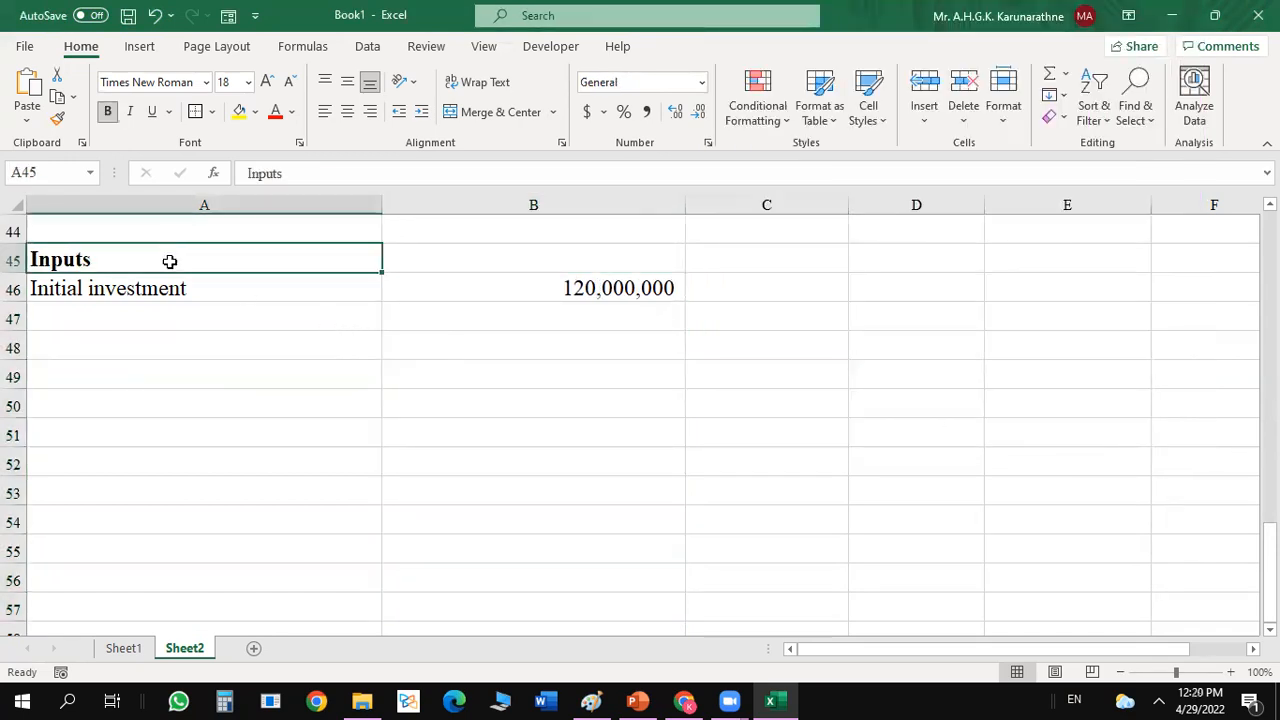
Add the input Selling price (Rs.) in A47 with the value 450 in B47.
click(170, 310)
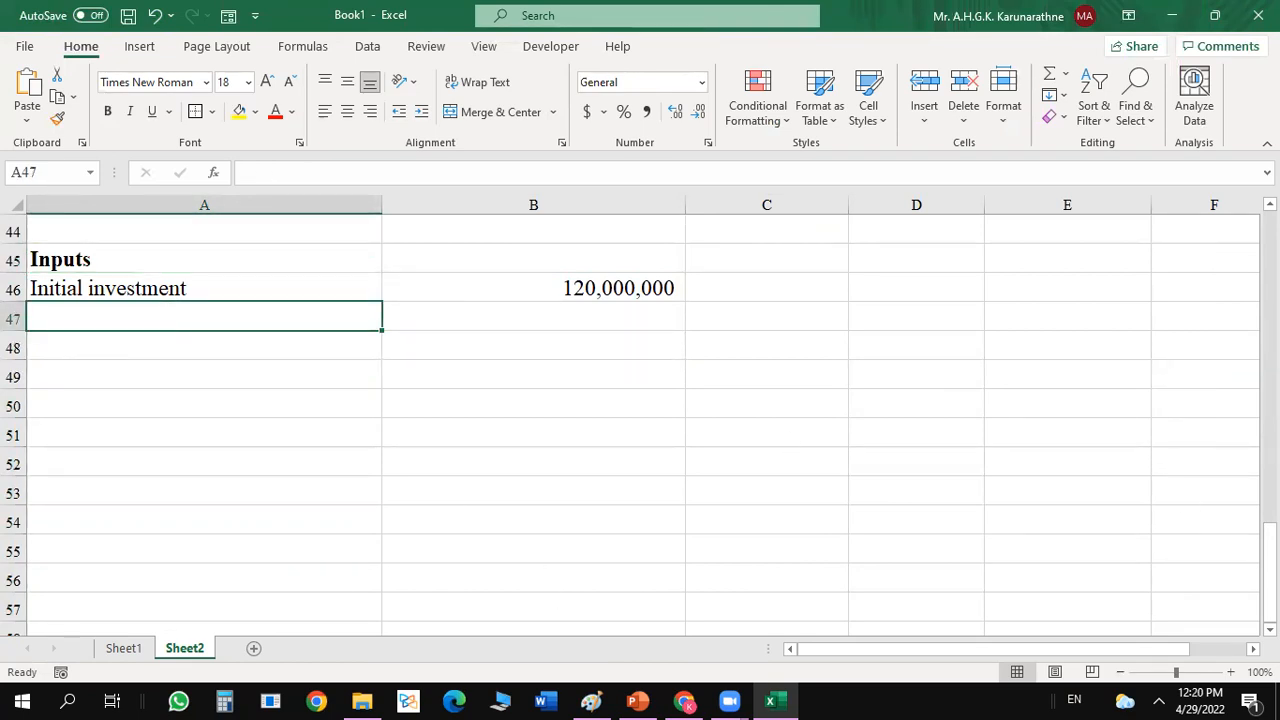
drag(1270, 570, 1270, 488)
text(Se)
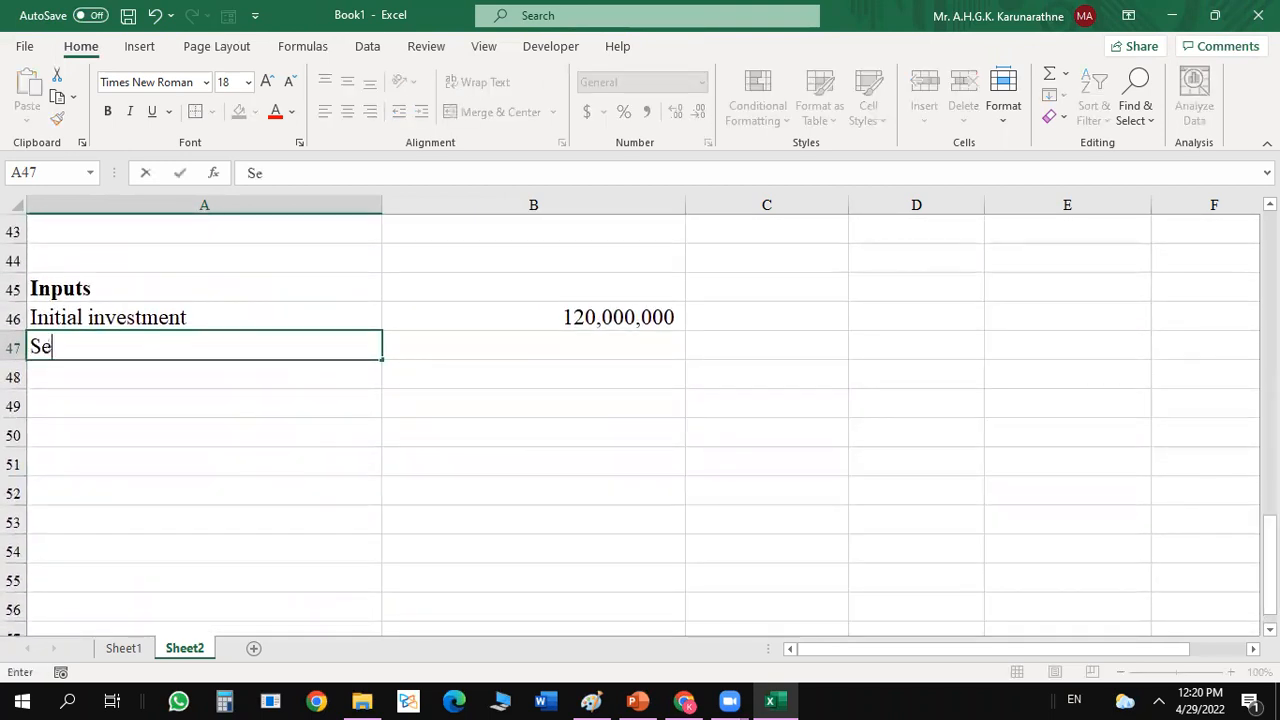
text(lling pric)
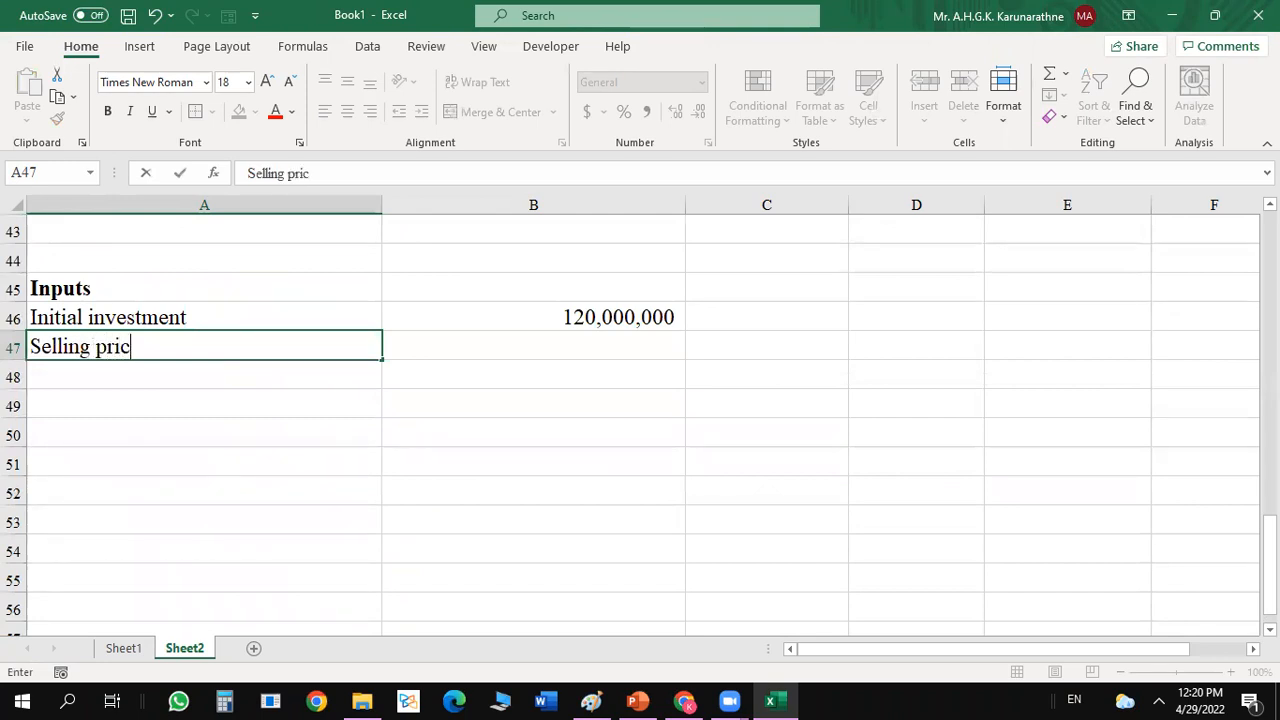
text(e)
key(Tab)
text(450)
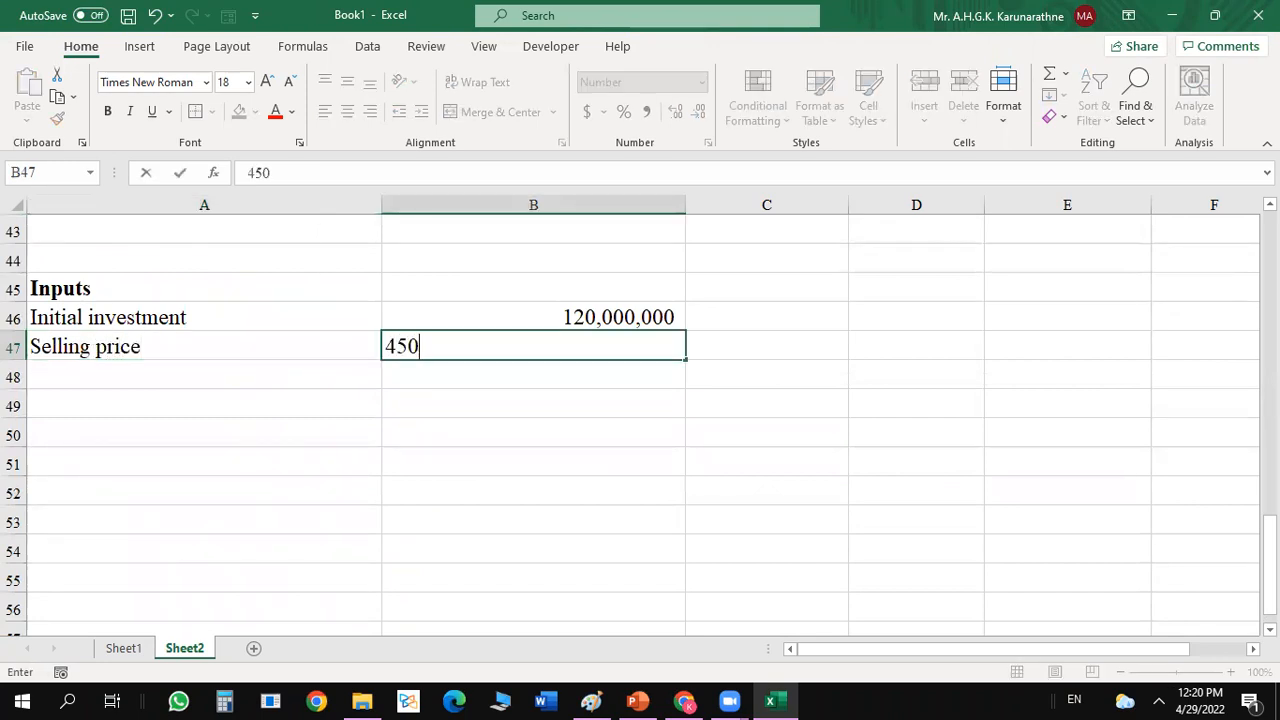
key(Return)
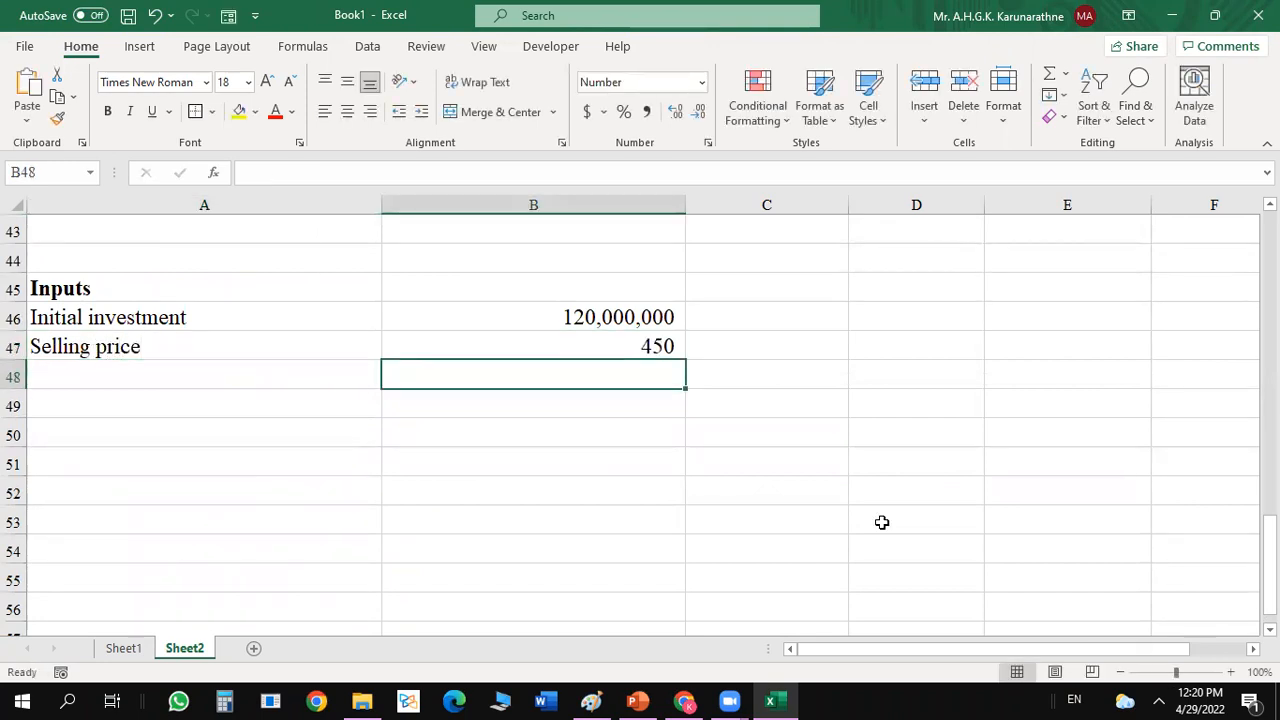
double_click(277, 340)
text((Rs.)
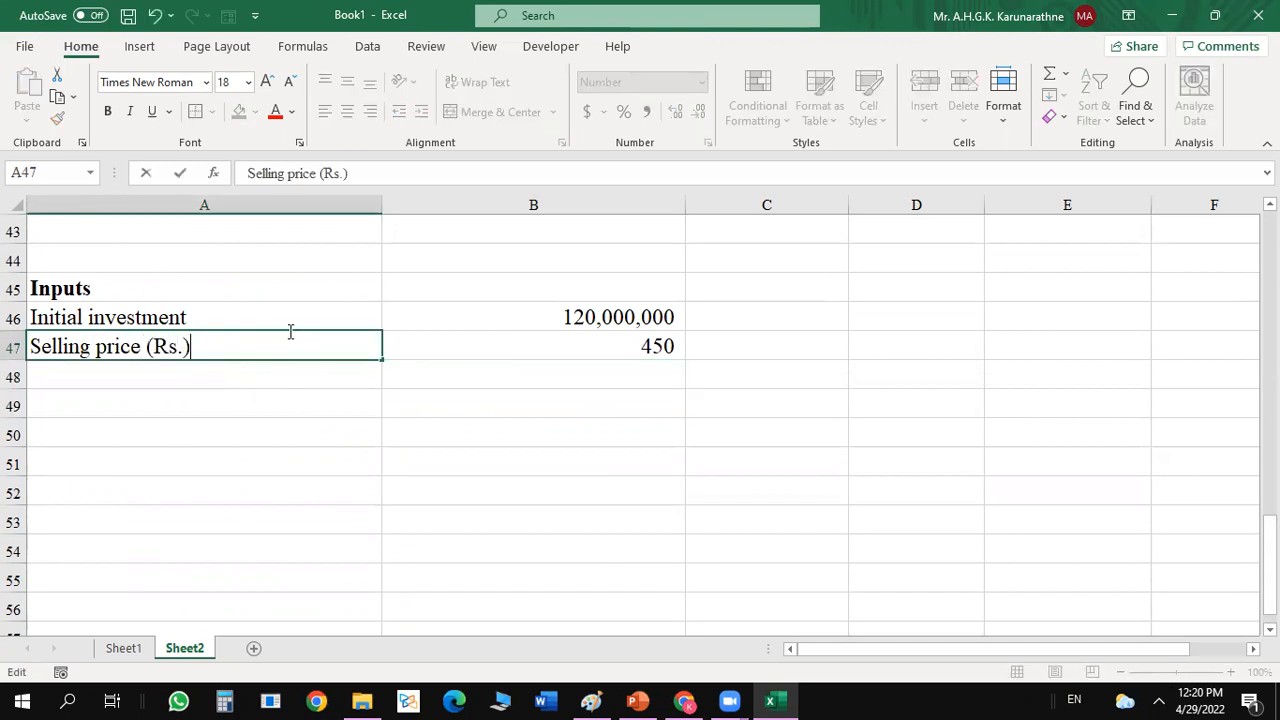
key(Return)
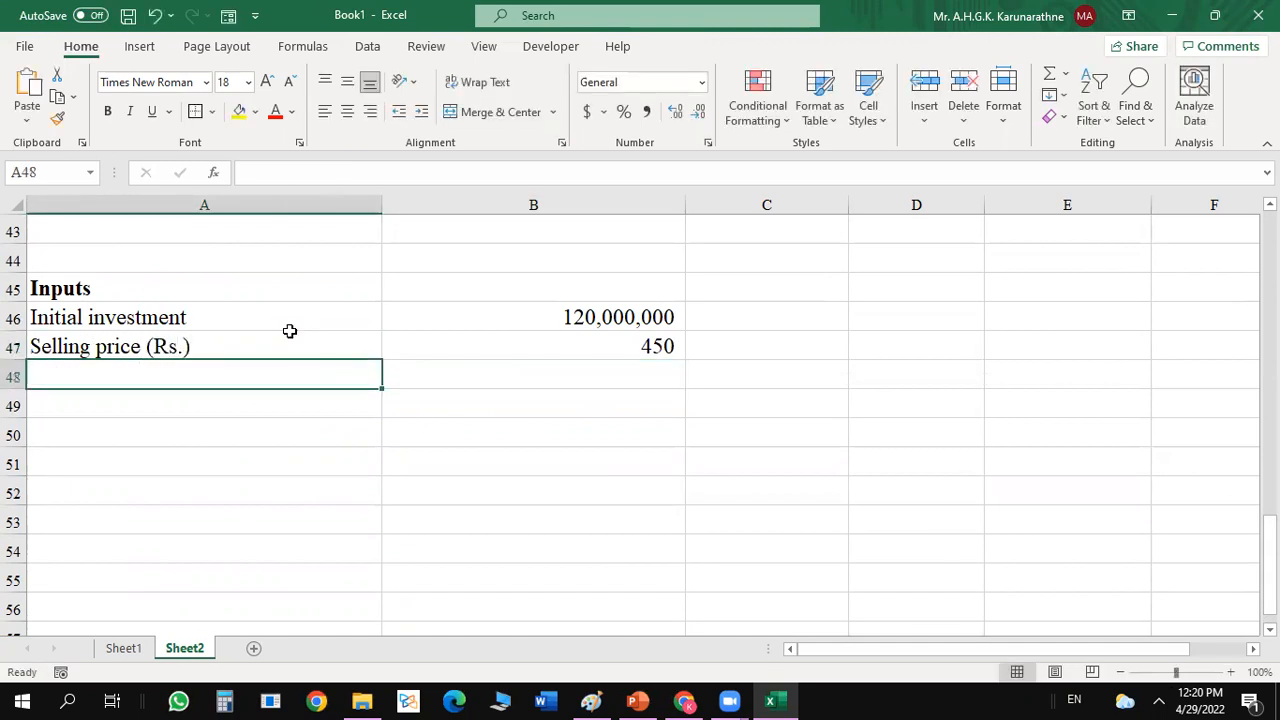
Add the input Price growth in A48 with .09 in B48, formatted as a percentage.
text(Price)
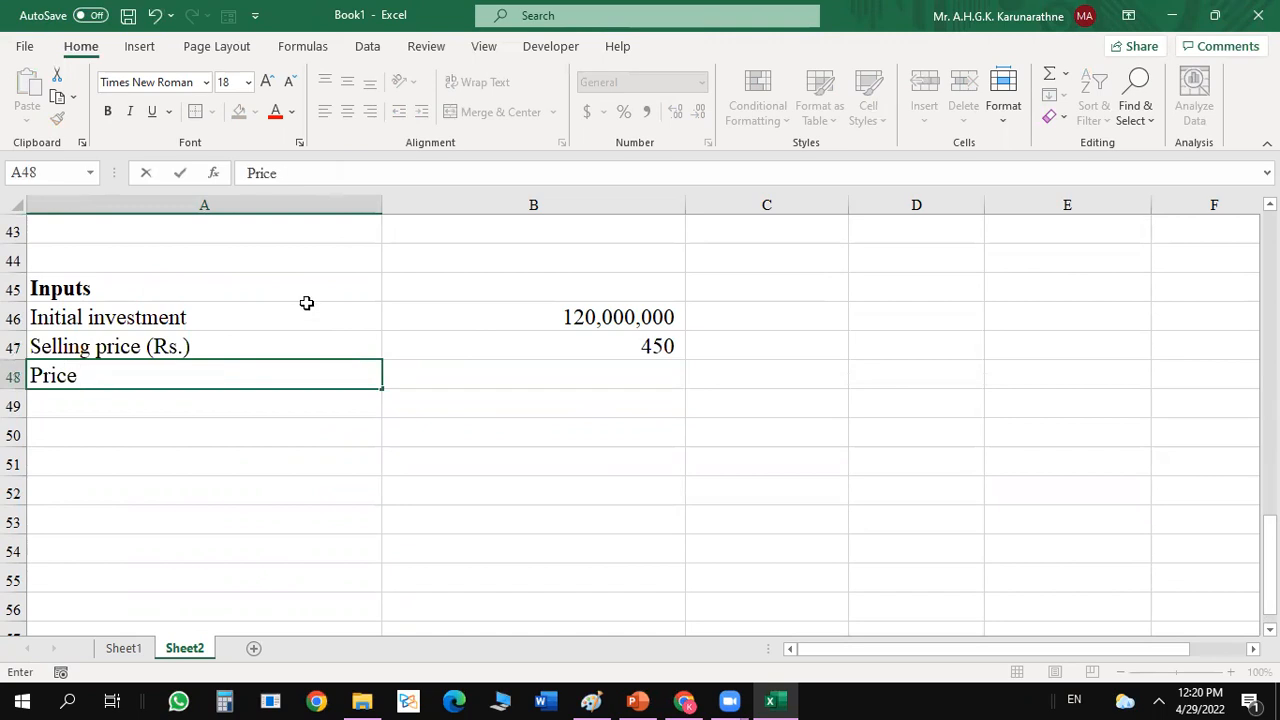
text( growth)
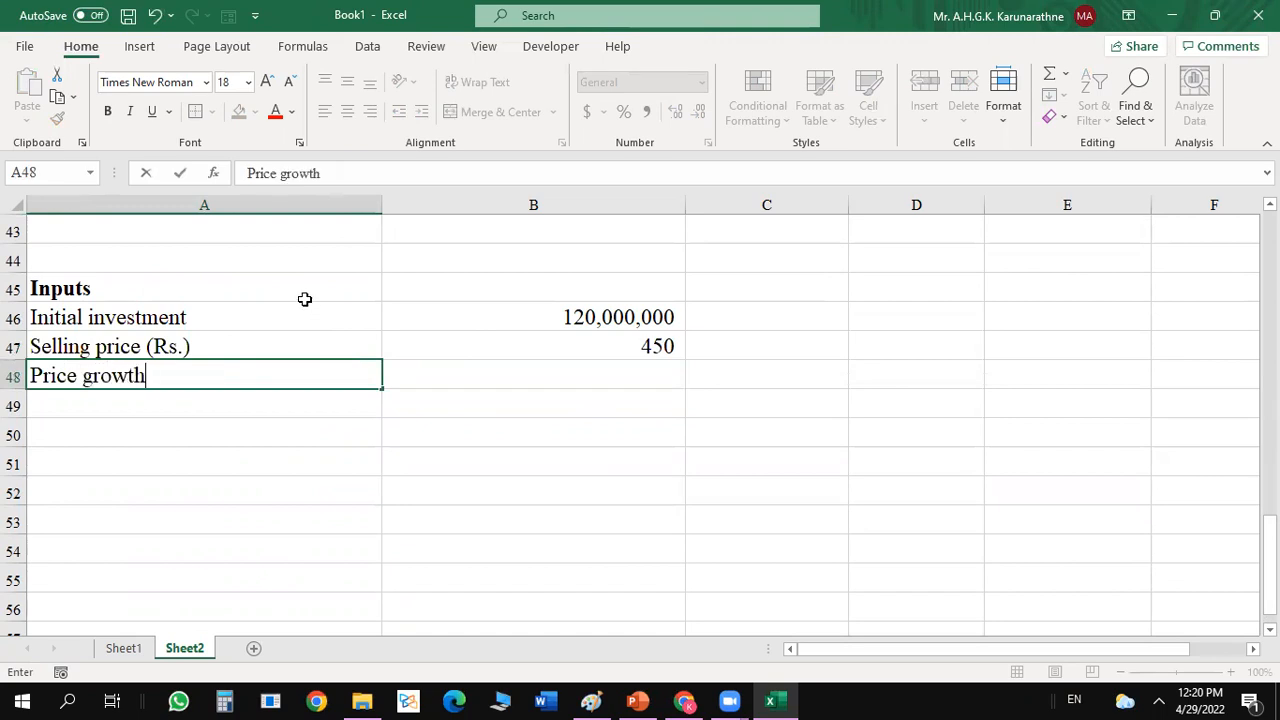
click(577, 369)
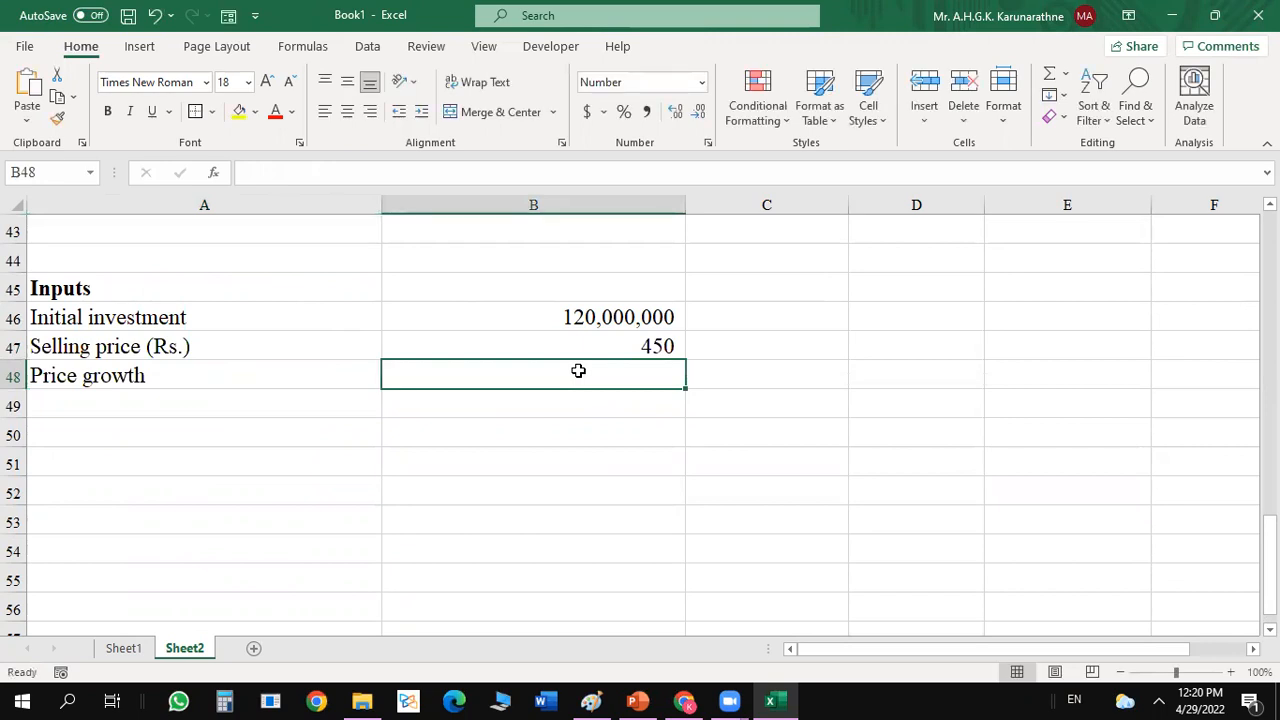
text(.09)
key(Return)
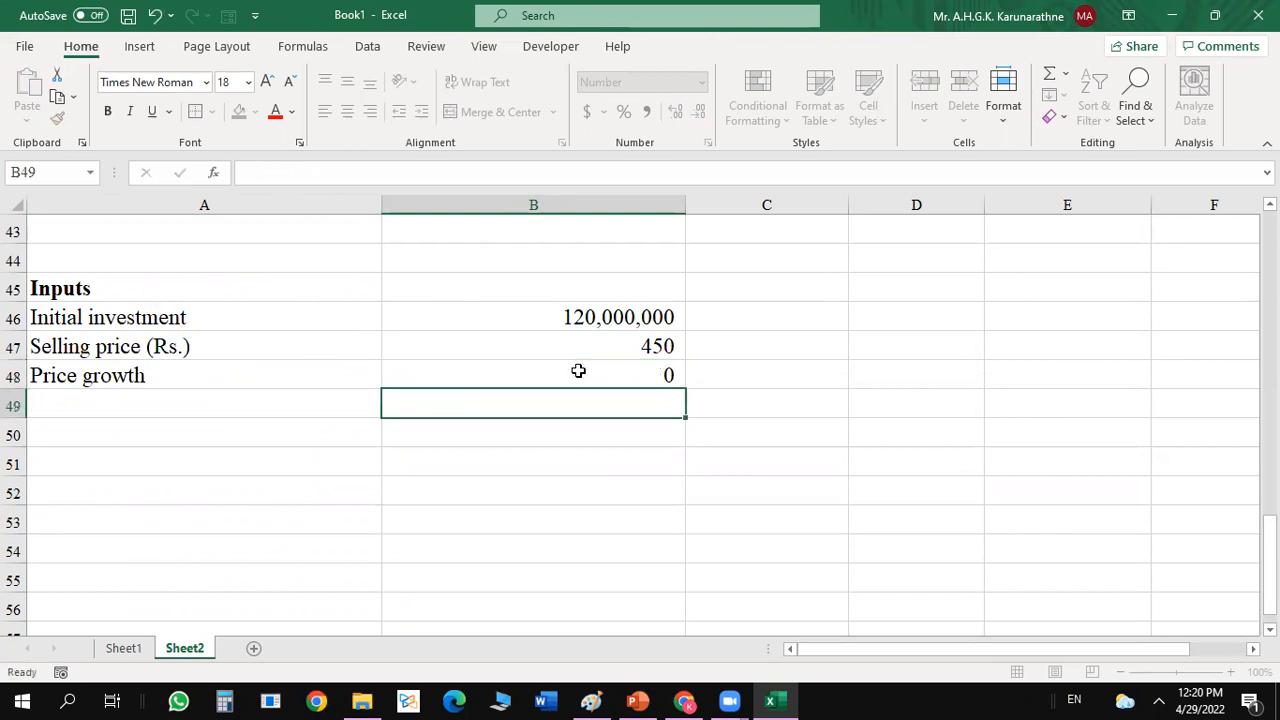
click(578, 372)
click(622, 112)
Add the input Demand (2024) in A49 with the value 125,000 in B49.
mouse_move(1270, 574)
mouse_down()
mouse_move(1270, 469)
mouse_move(1270, 560)
mouse_up()
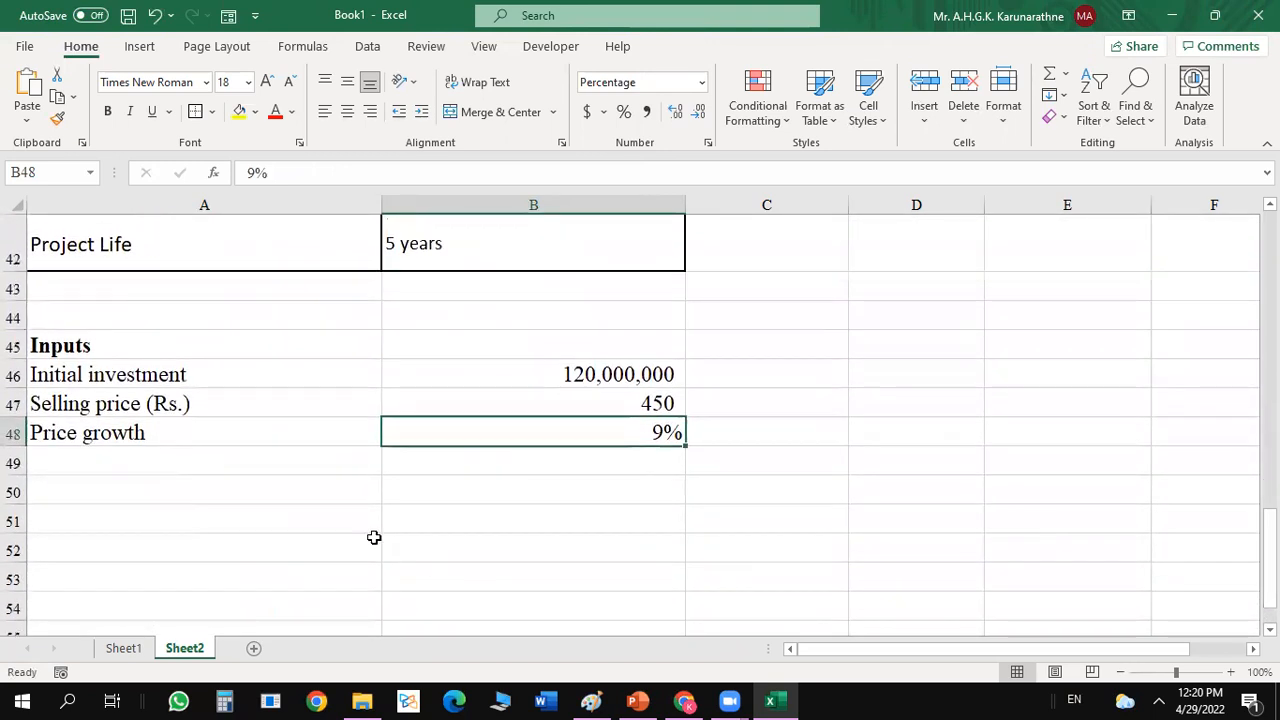
click(269, 464)
text(De)
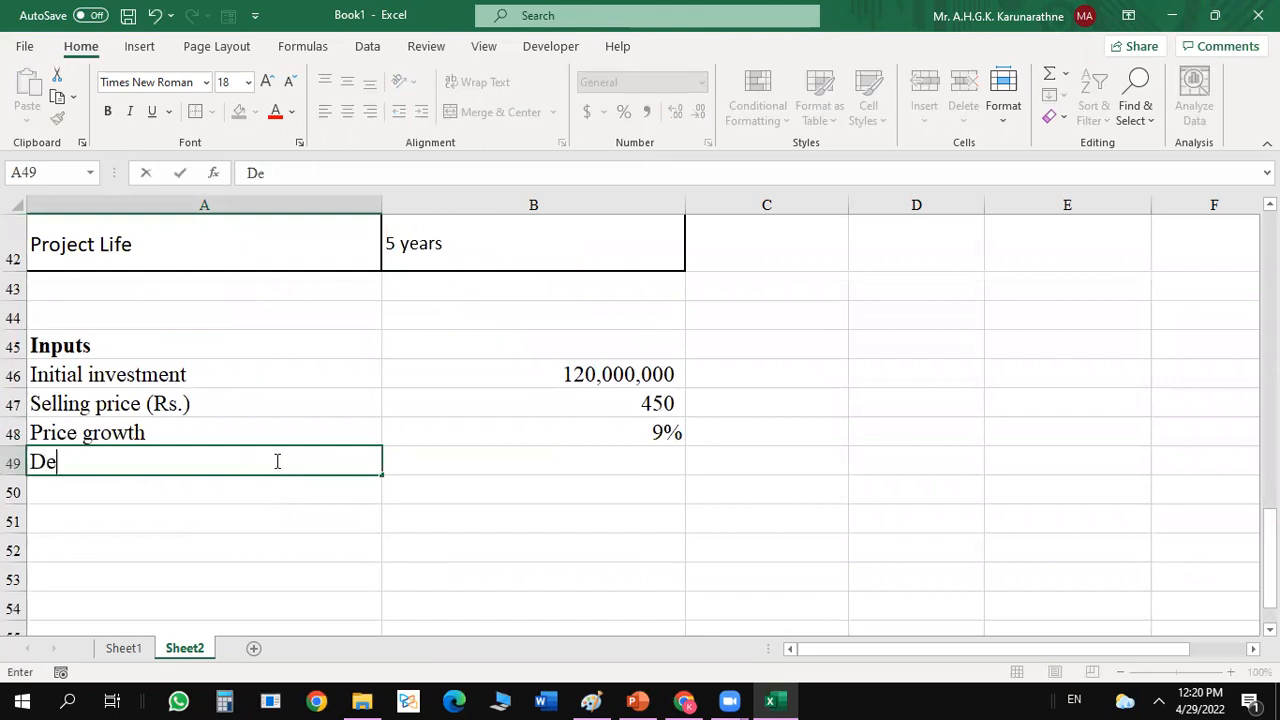
text(mand)
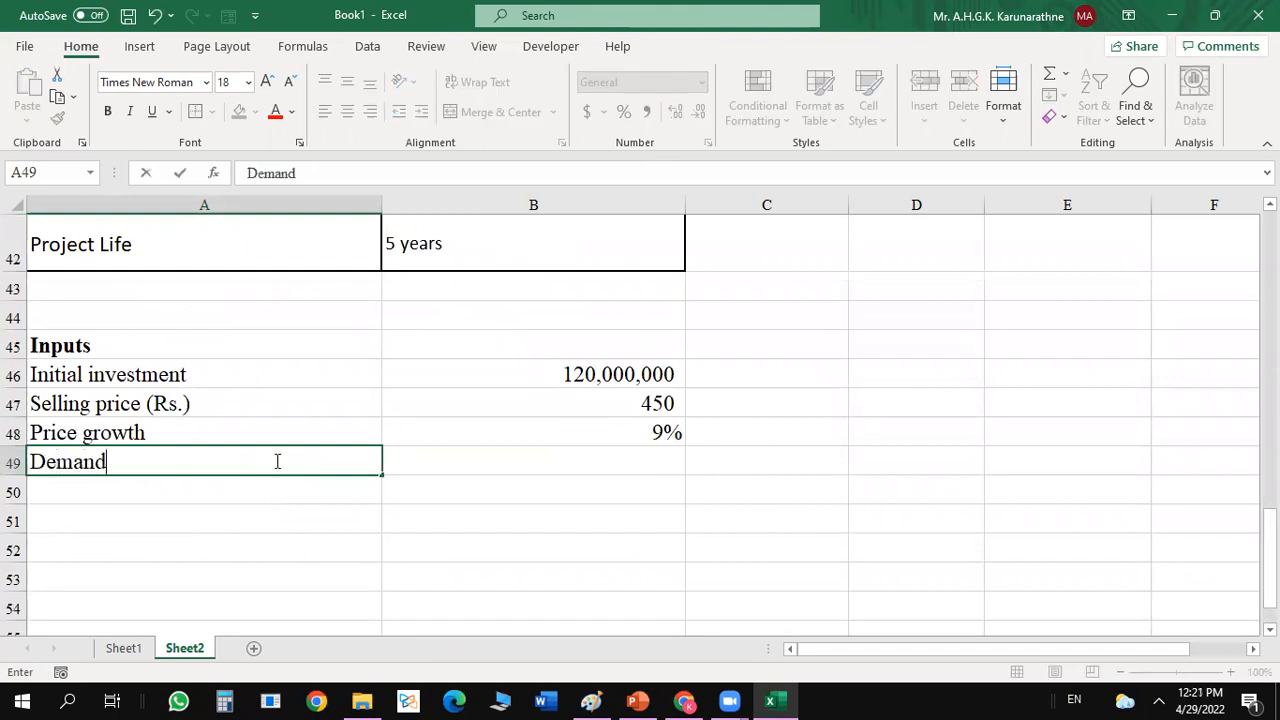
text( (2024)
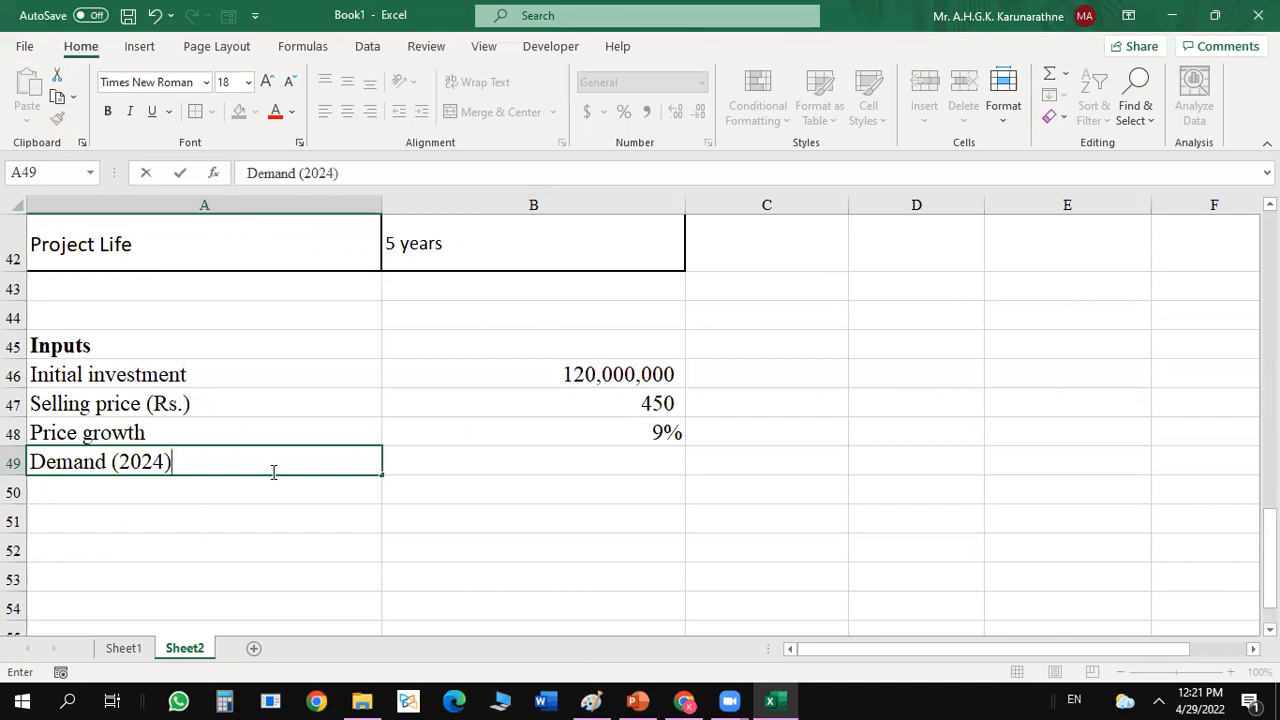
click(476, 468)
text(1)
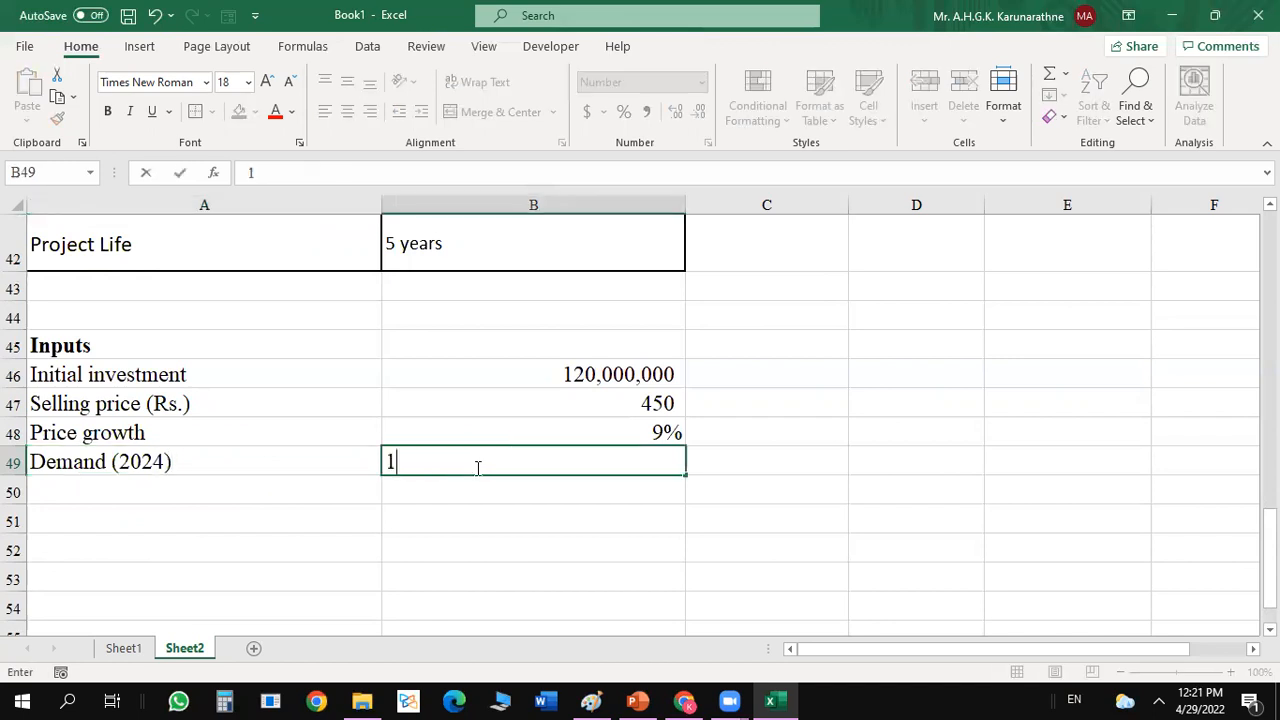
text(25,000)
key(Return)
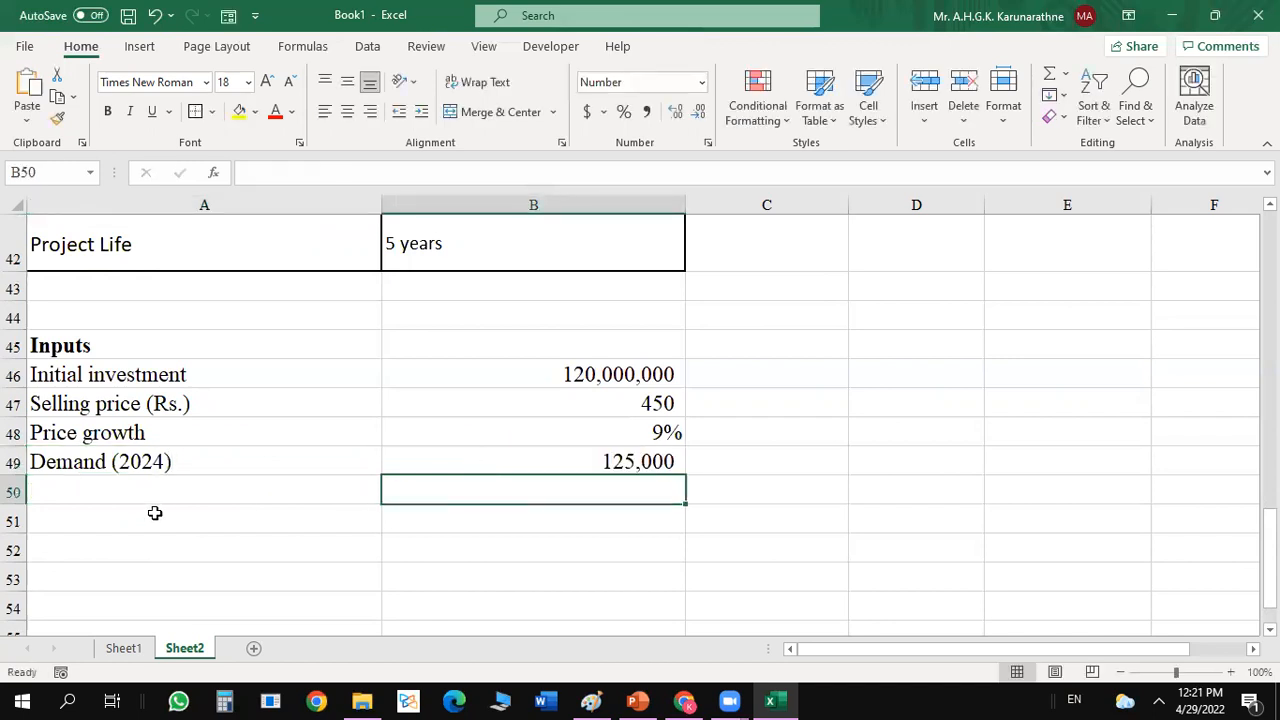
Add the input Demand growth in A50 with 5% in B50, formatted as a percentage.
click(123, 483)
text(Dem)
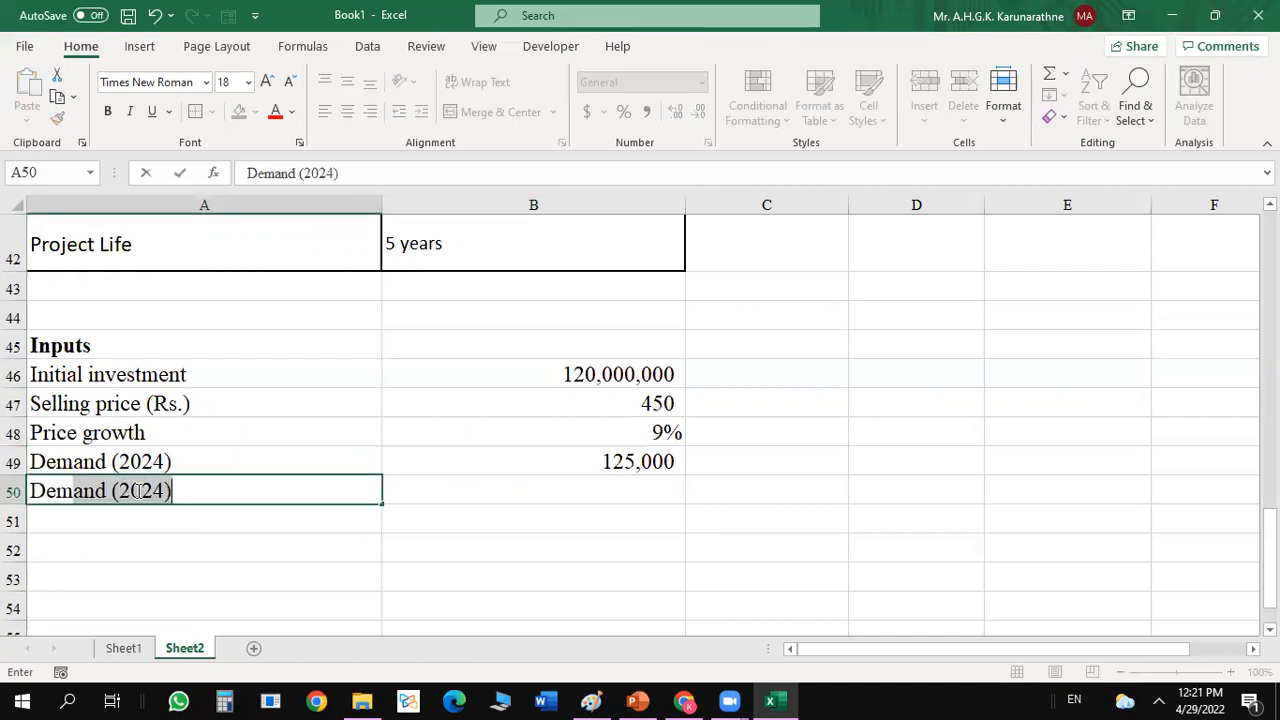
text(and growth)
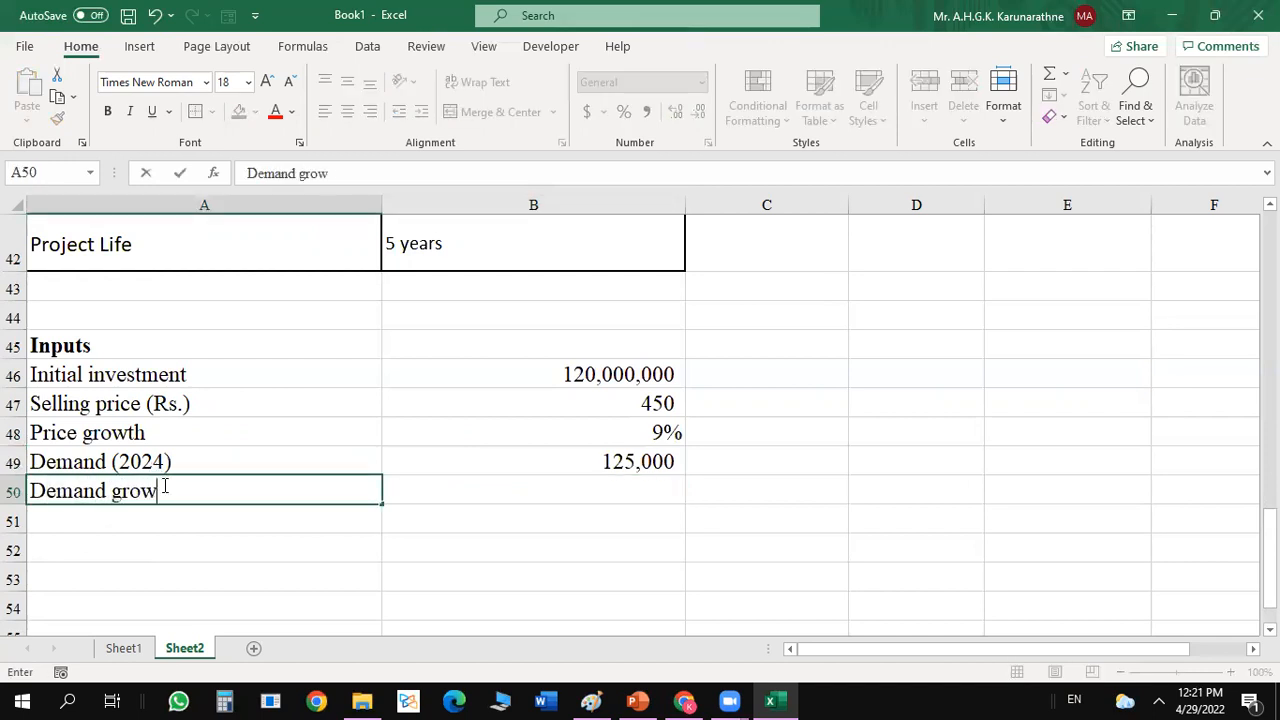
key(BackSpace)
key(BackSpace)
key(BackSpace)
text(wth)
key(Tab)
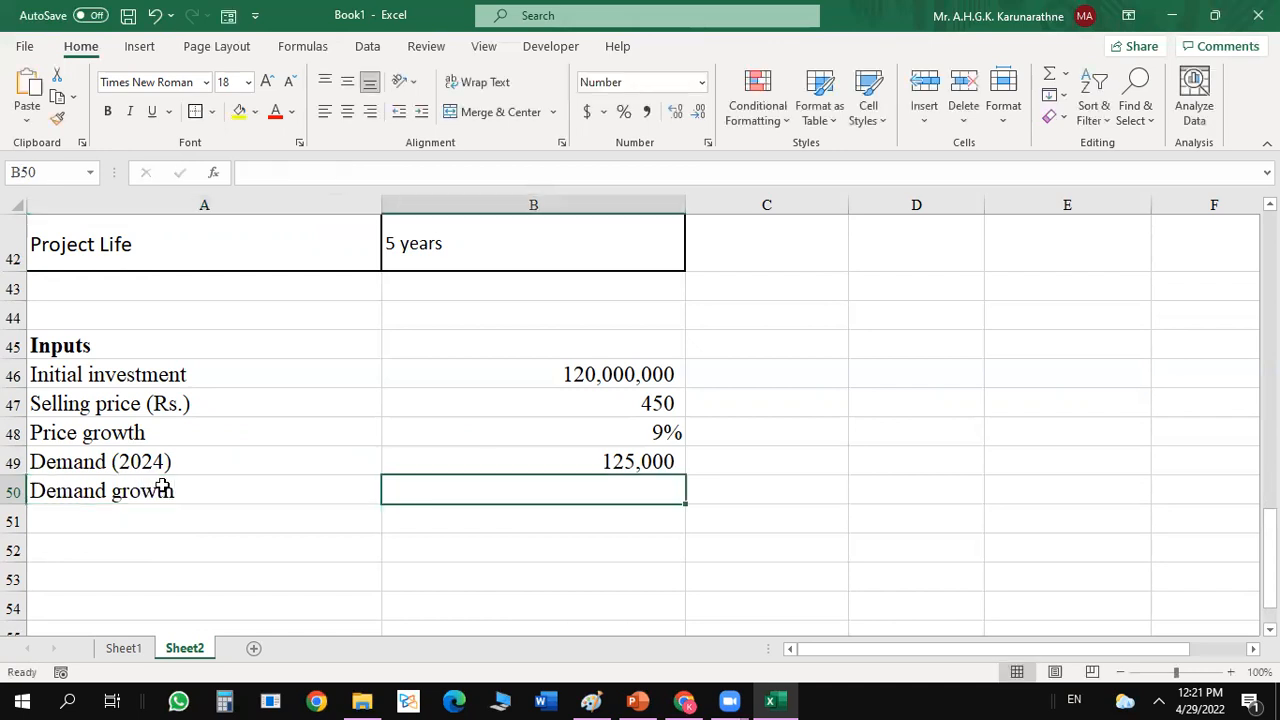
text(5%)
key(Return)
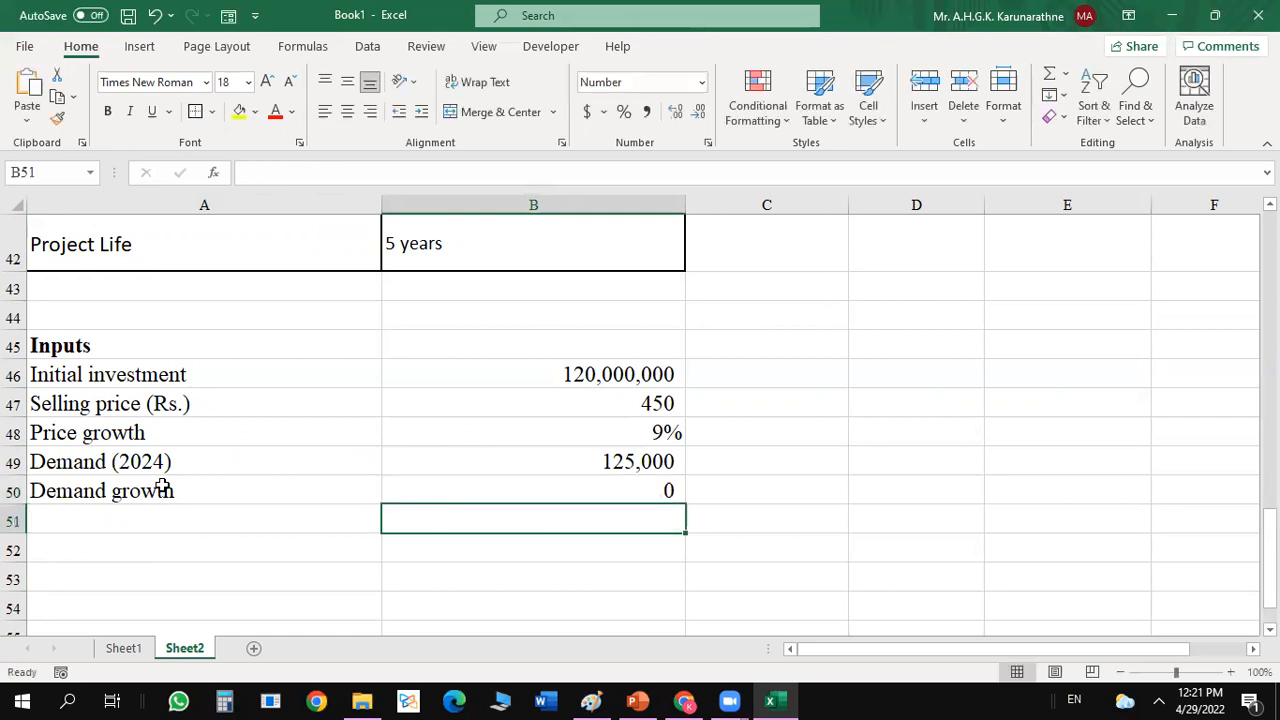
click(552, 492)
click(623, 111)
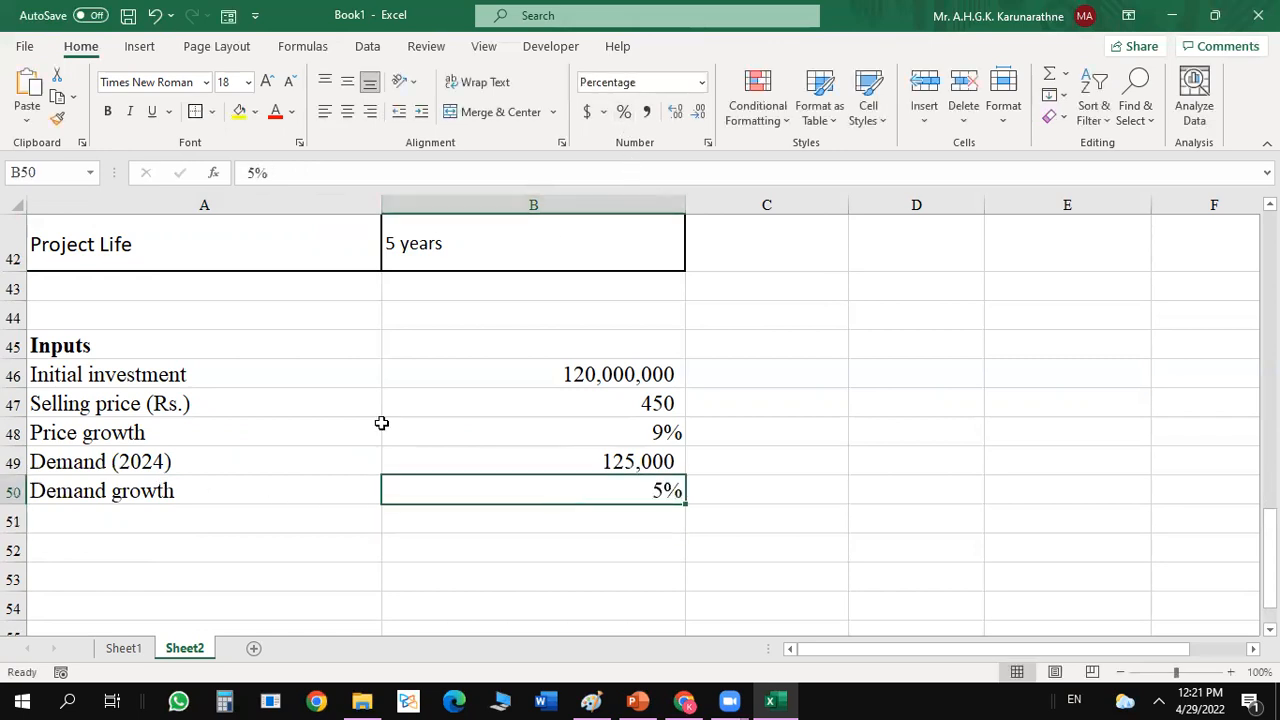
Add the input Variable cost per unit in A51 with the value 200 in B51.
click(196, 527)
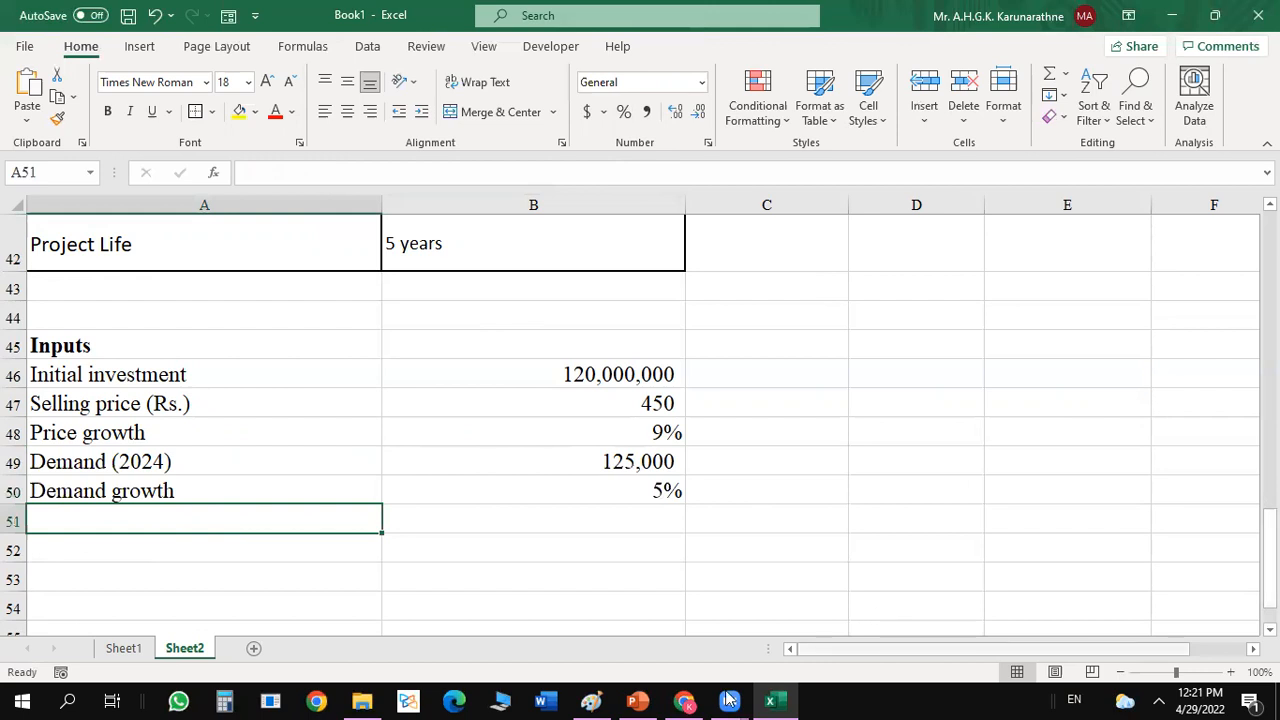
mouse_move(768, 698)
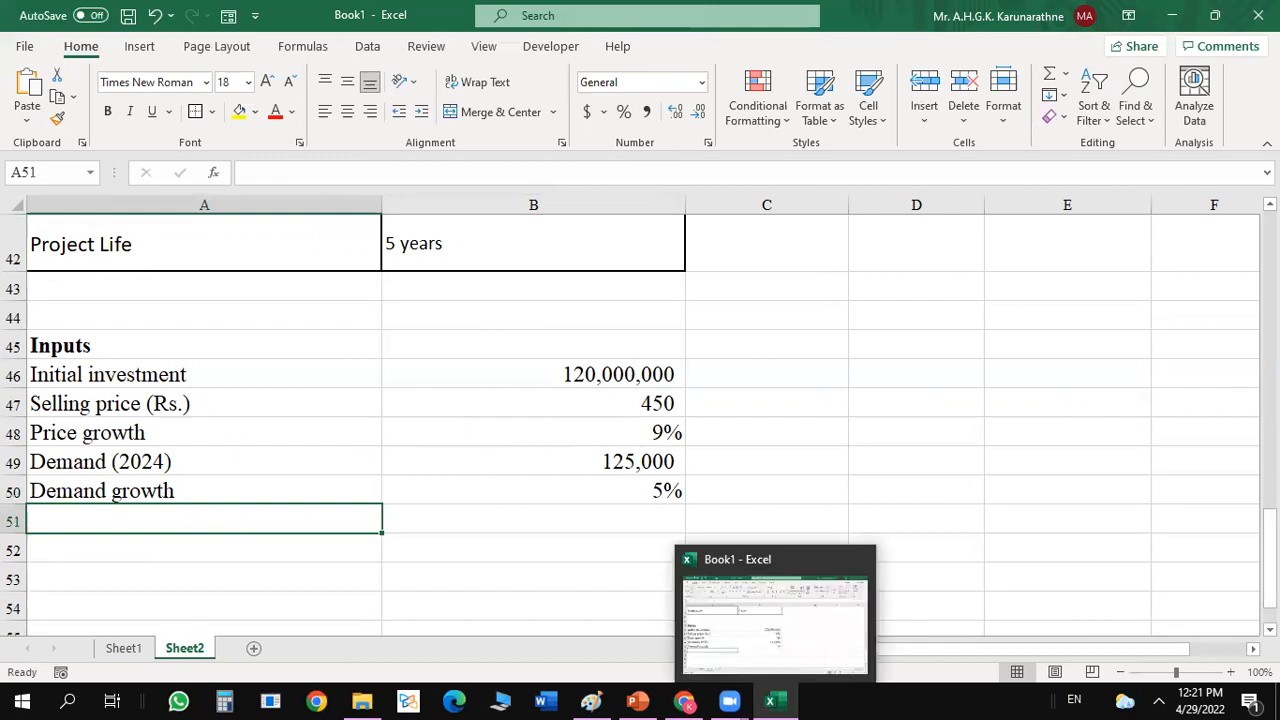
drag(1270, 525, 1270, 538)
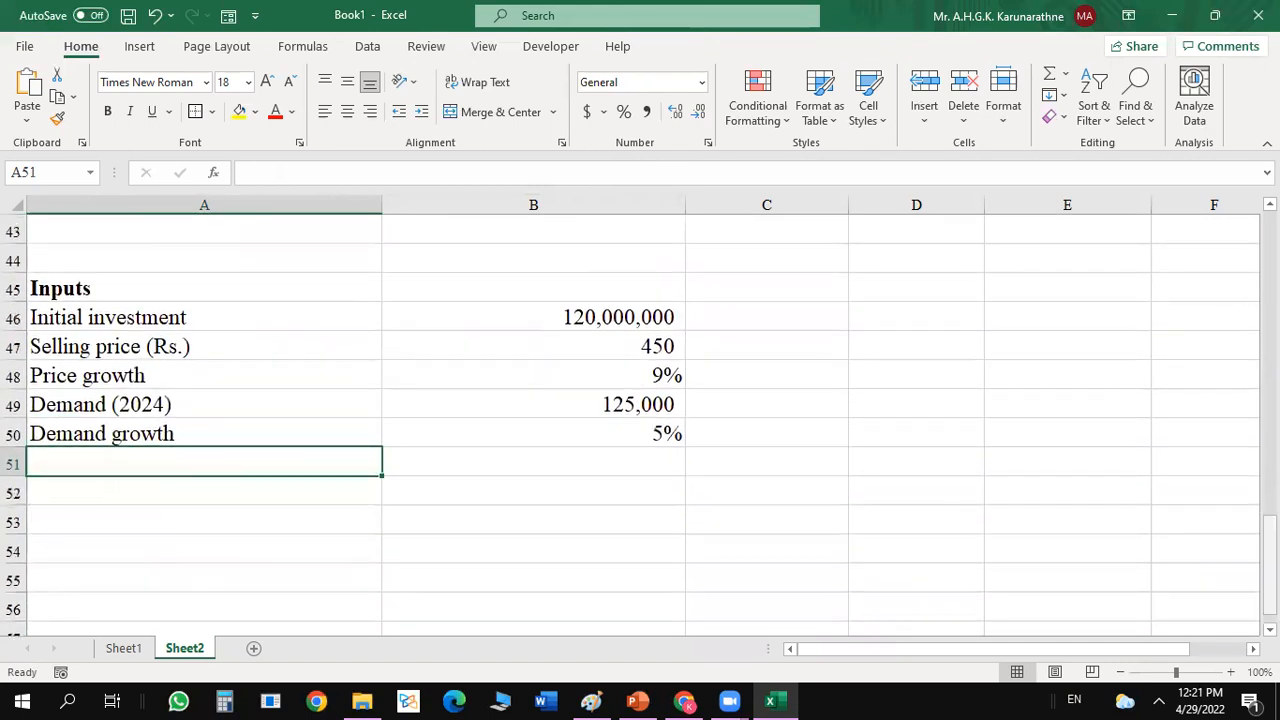
text(Varial)
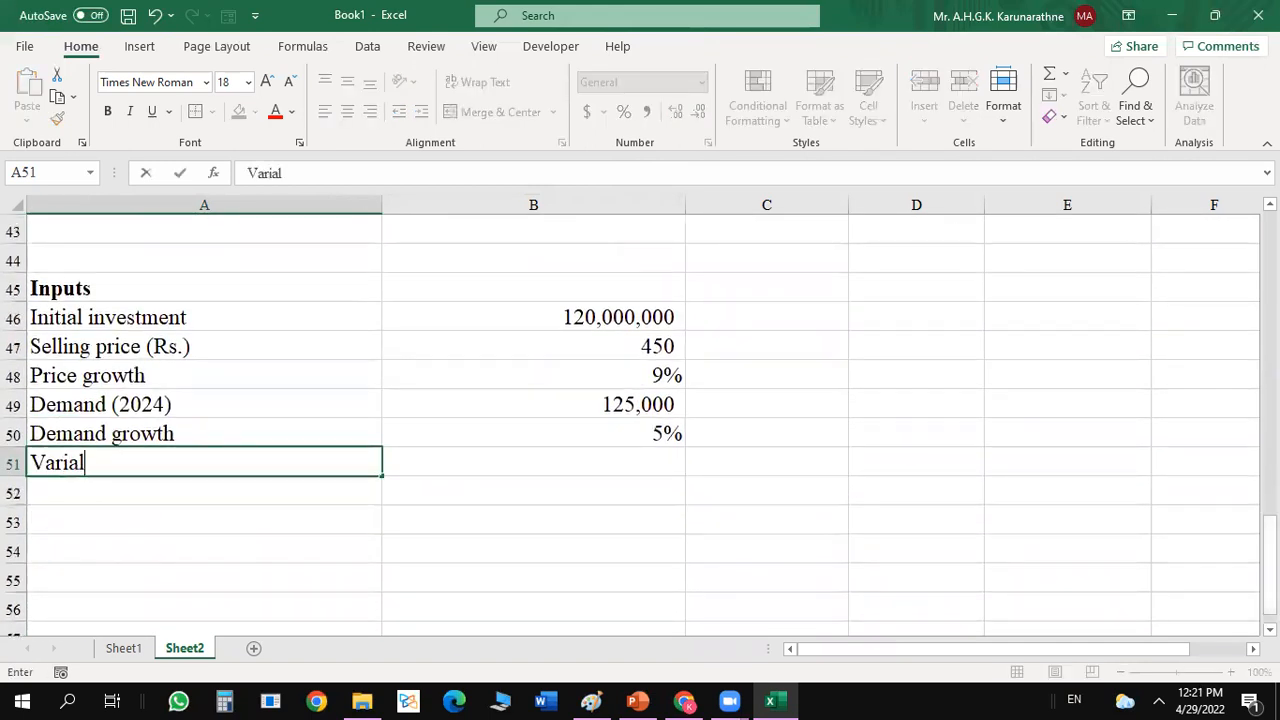
key(BackSpace)
text(ble cost per unit)
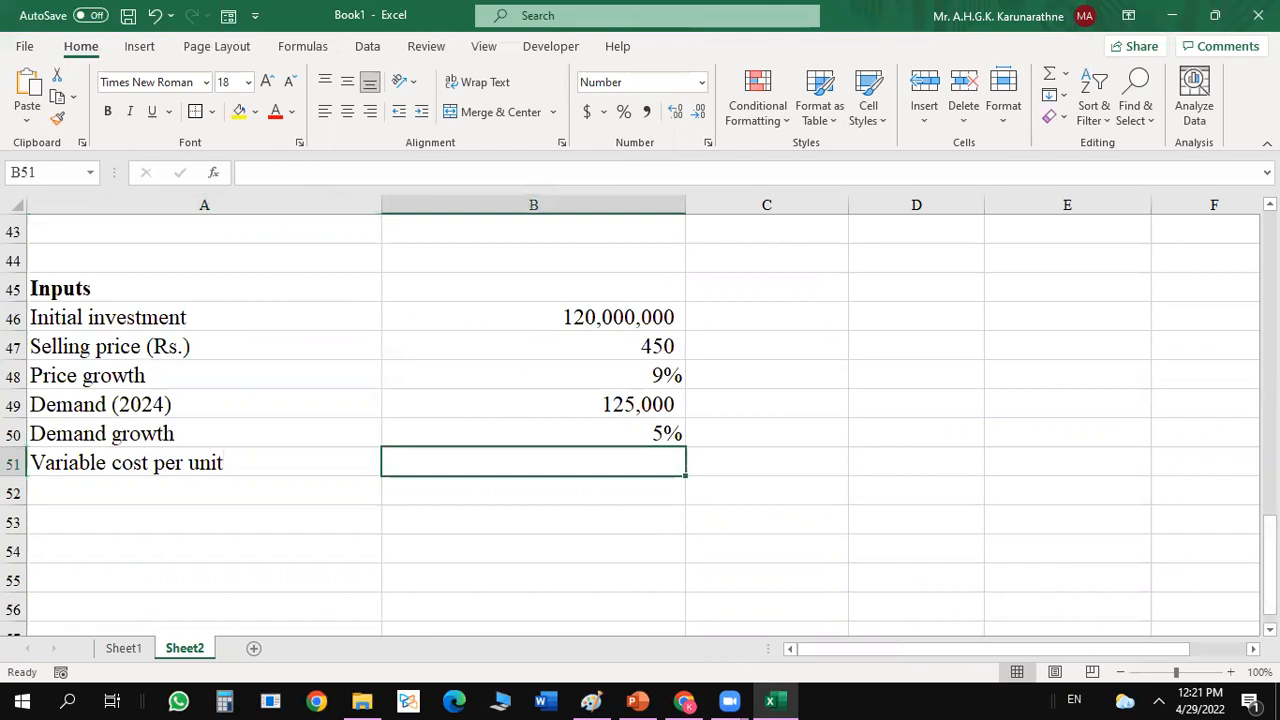
text(200)
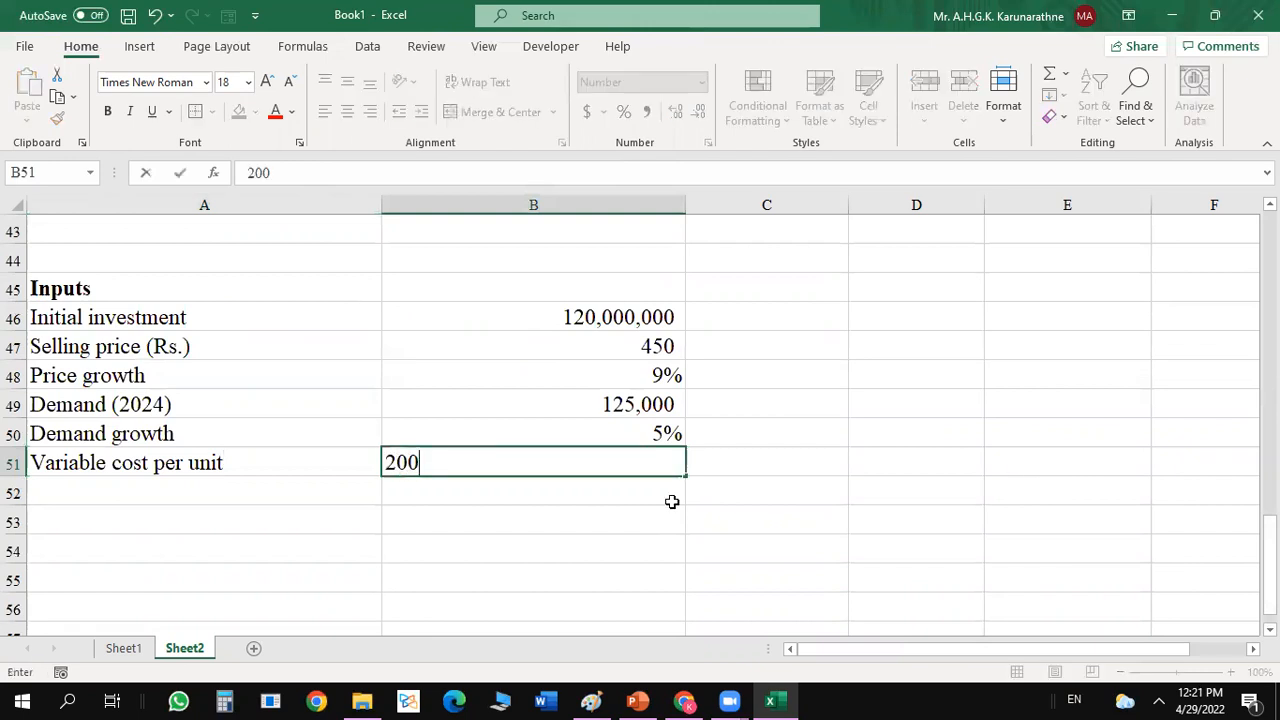
Append the unit (Rs.) to the Variable cost per unit label in A51.
click(355, 460)
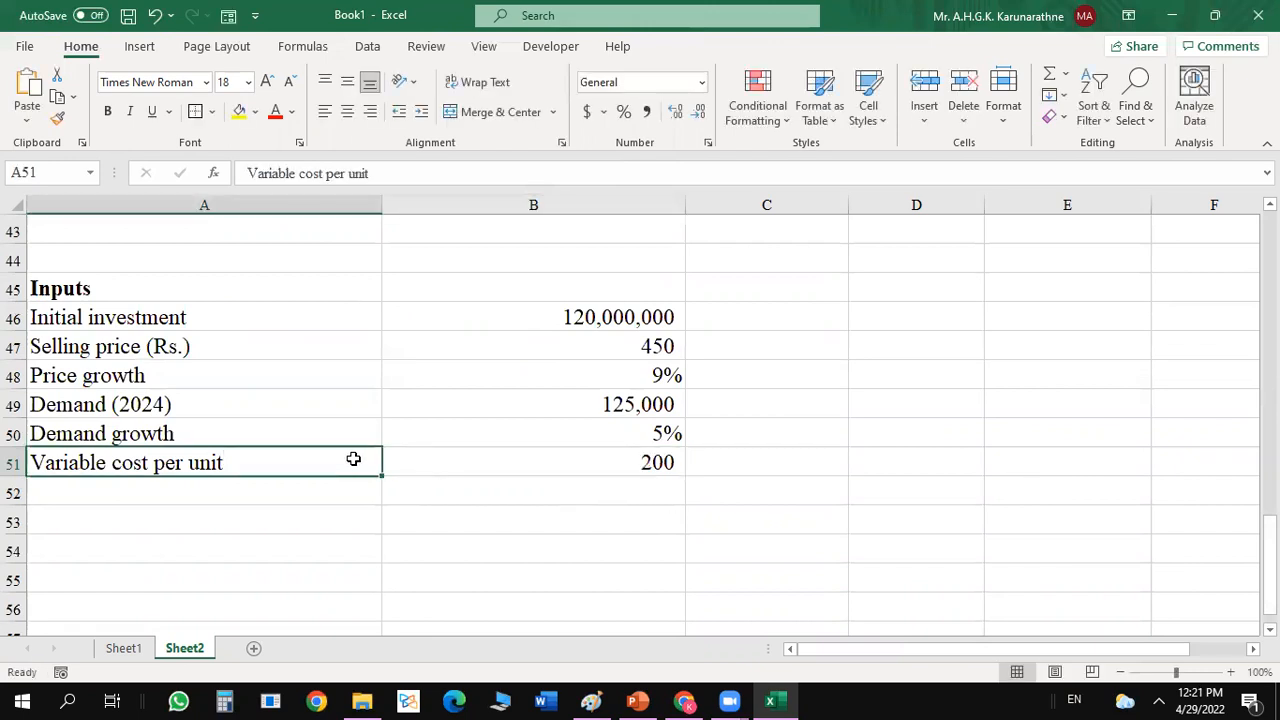
double_click(353, 459)
text((Rs)
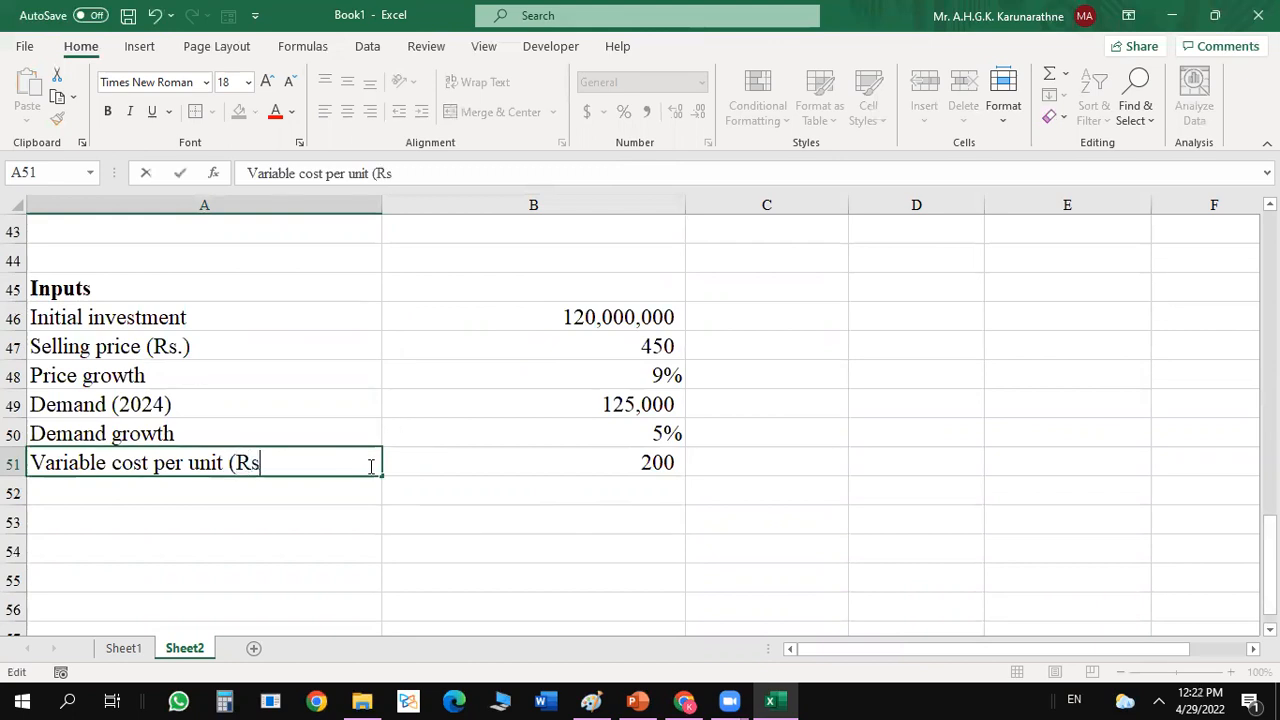
text(.))
key(Return)
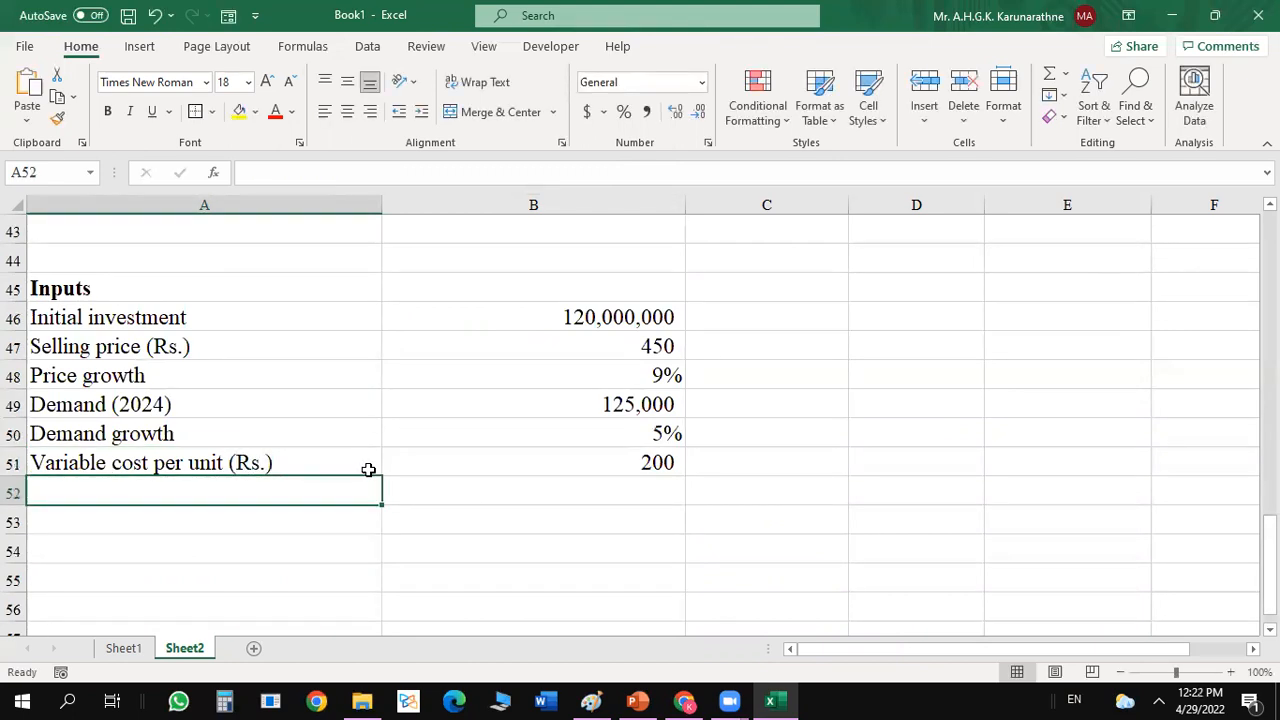
Add the input Fixed cost per annum (Rs.) in A52 with the value 1000000 in B52.
text(Fixed cost per yannum (Rs.)
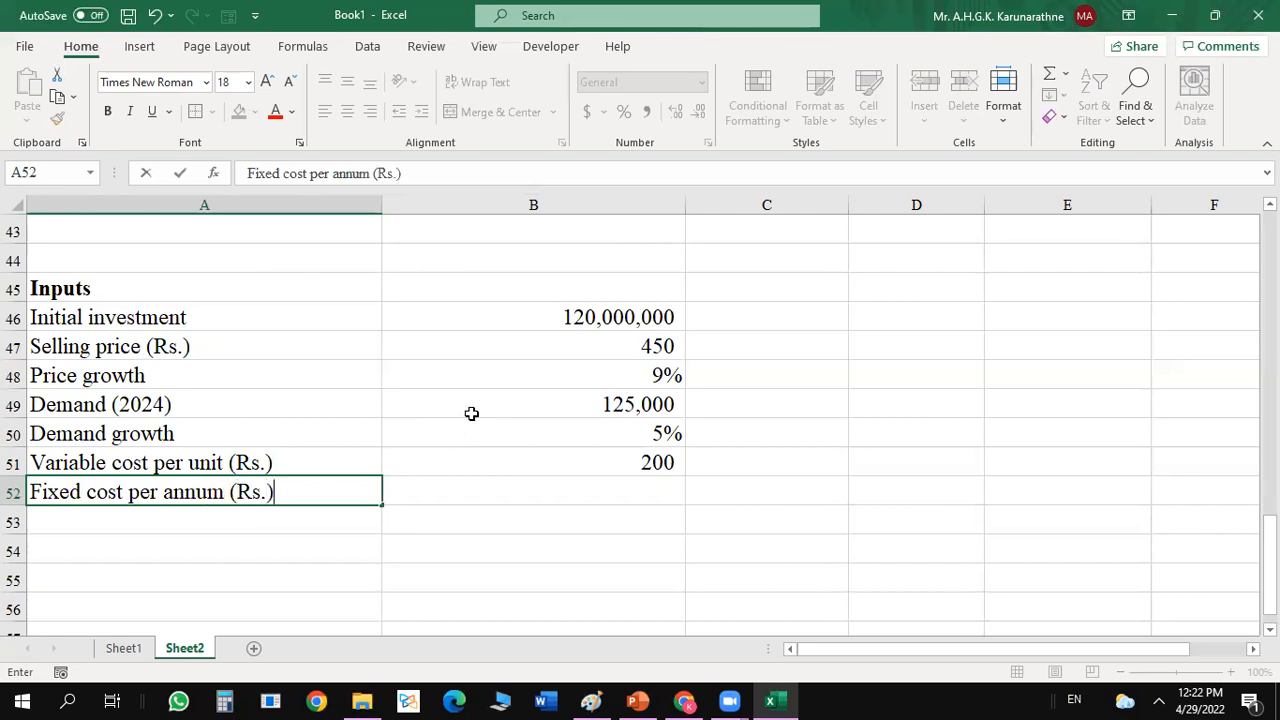
text())
key(Tab)
text(1000000)
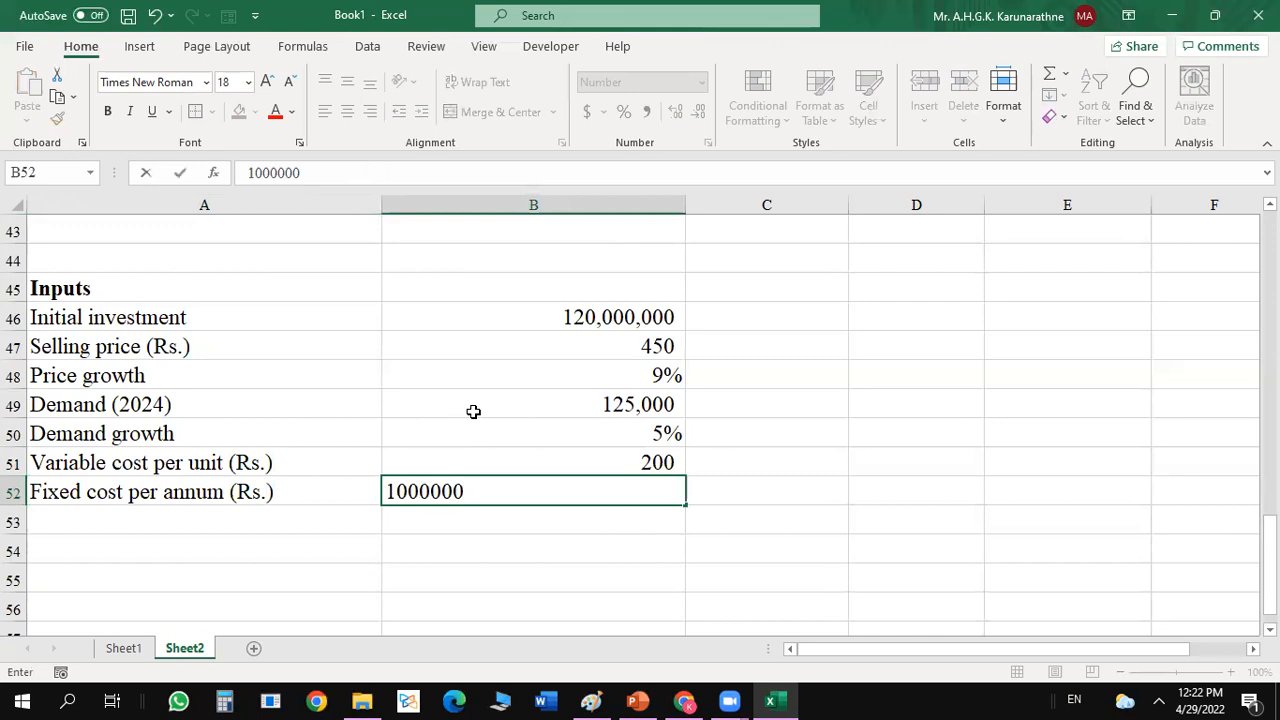
key(Return)
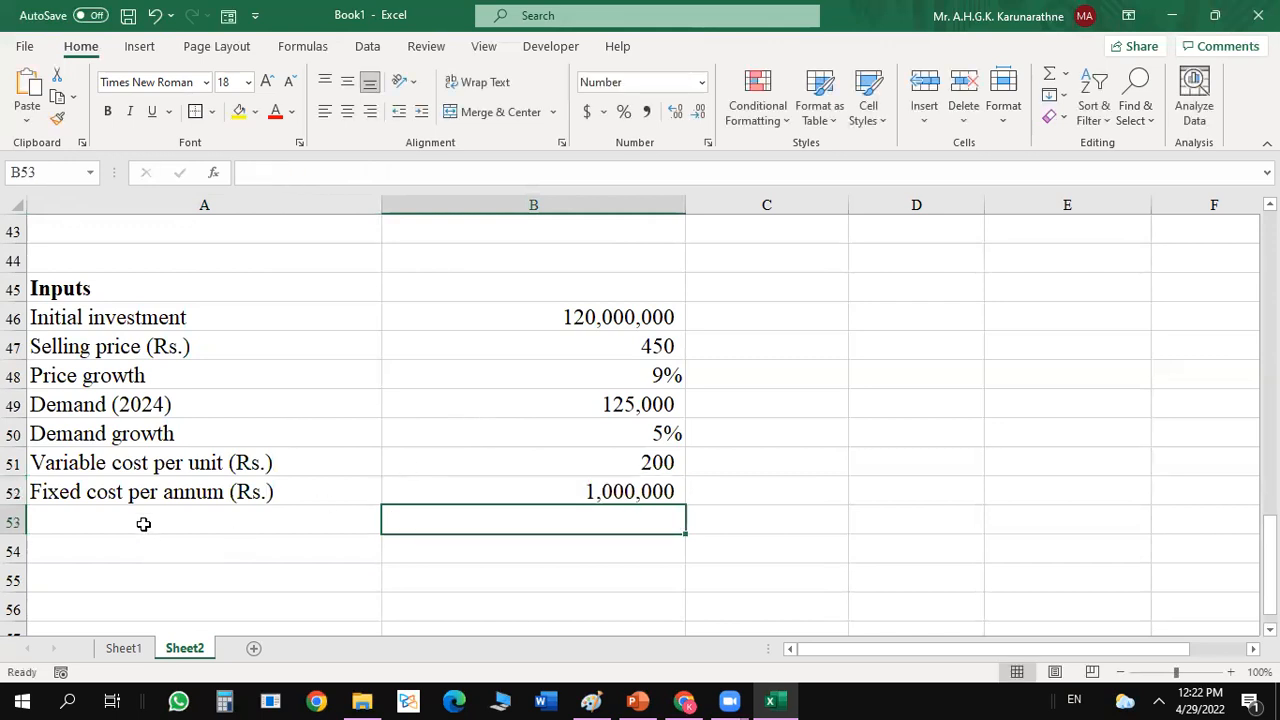
Enter the label Variable cost growth rate in A53.
drag(1266, 545, 1246, 512)
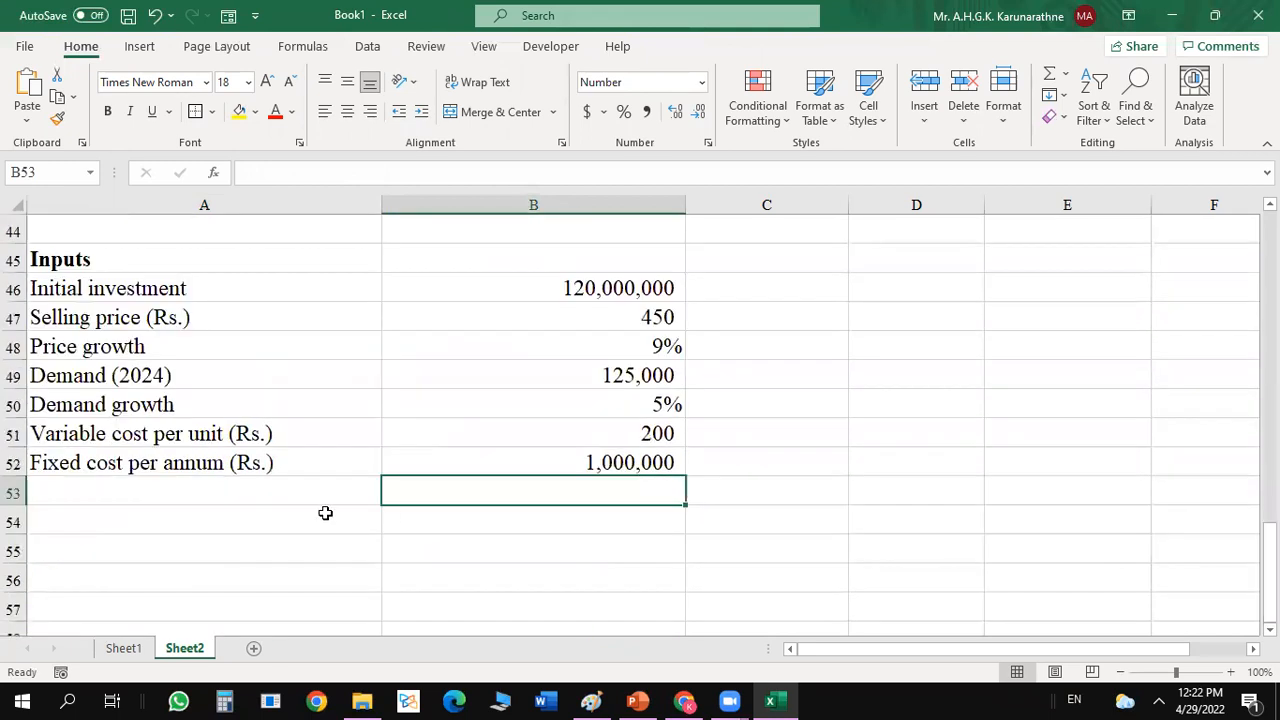
click(206, 483)
text(V)
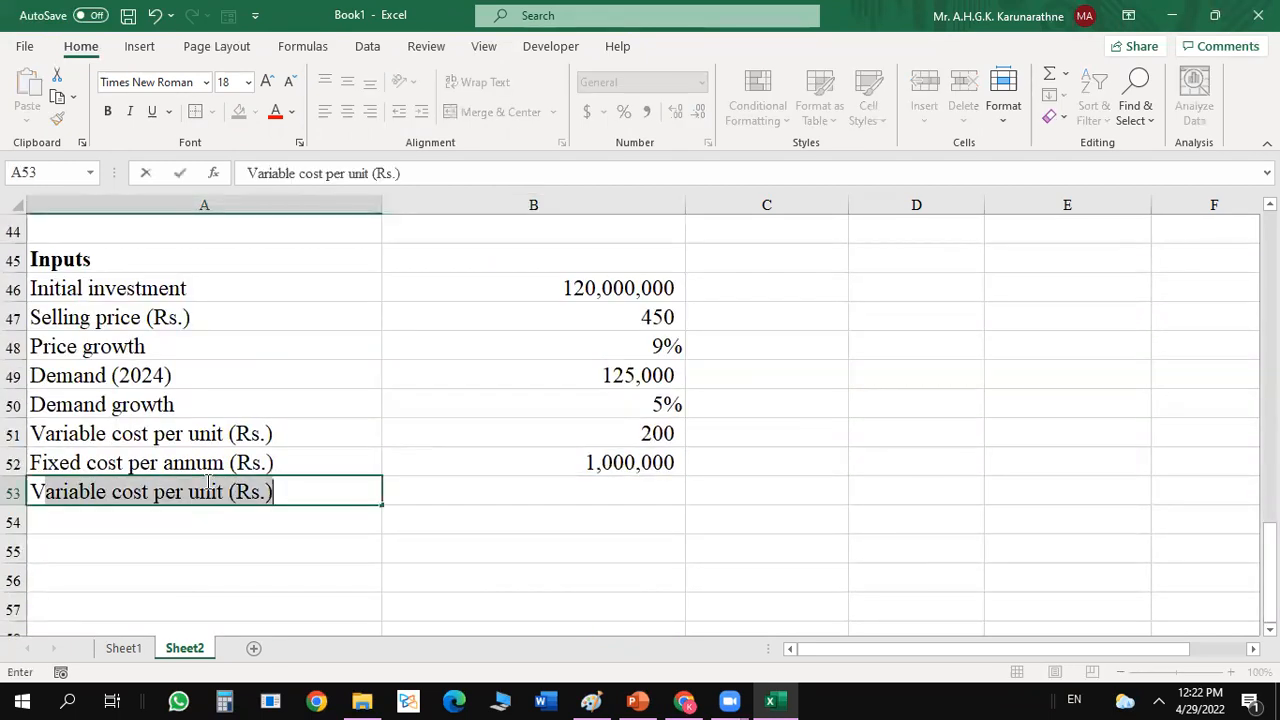
text(ariable c)
key(BackSpace)
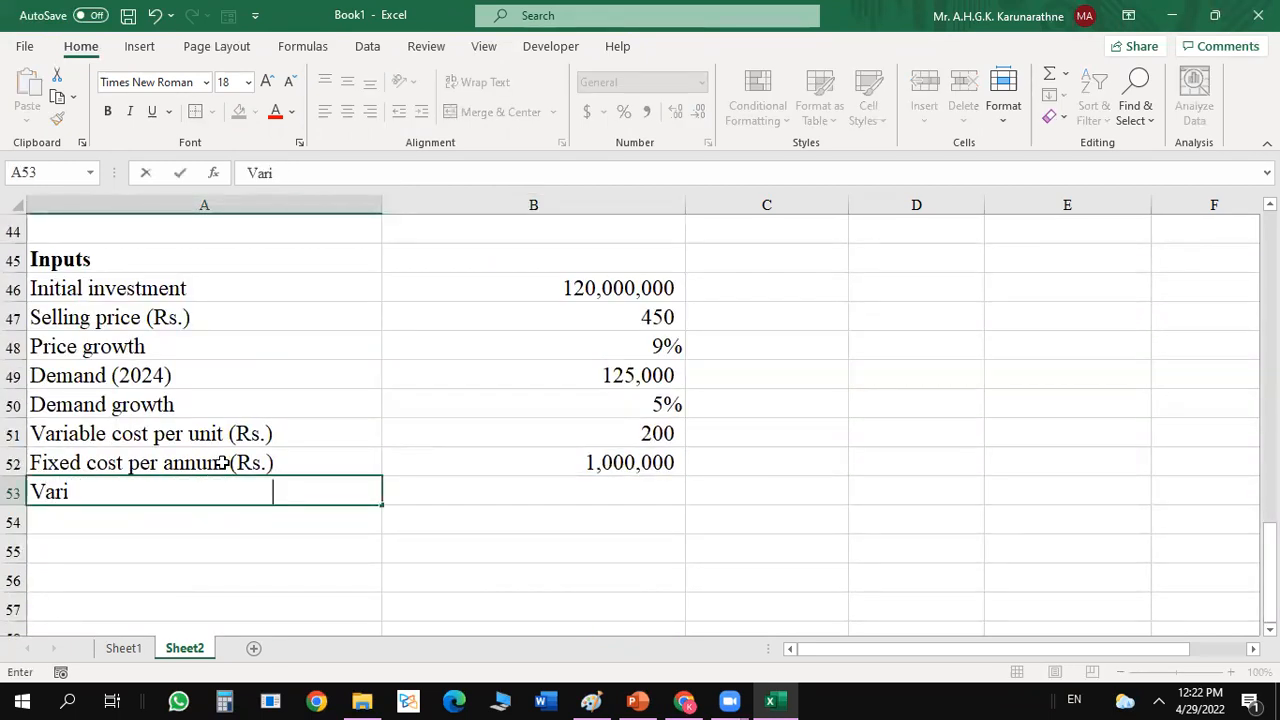
text(able cost g)
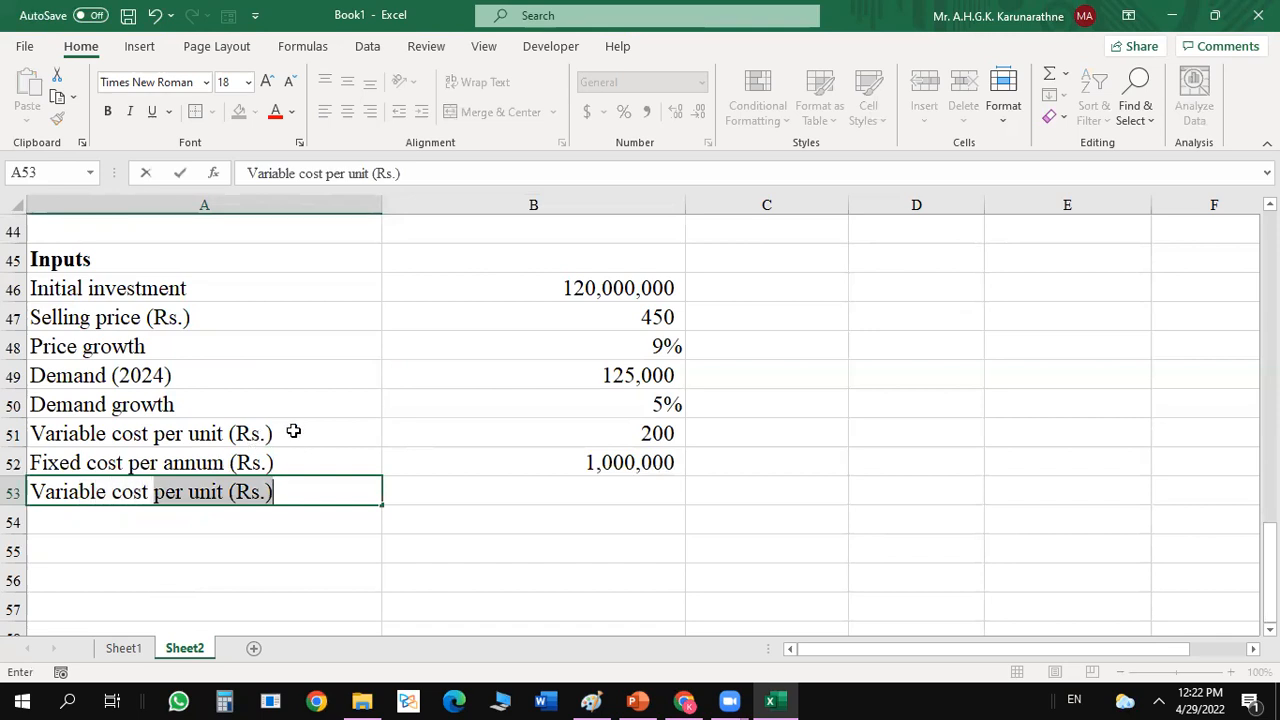
text(rwo)
key(BackSpace)
key(BackSpace)
text(o)
text(wth rate)
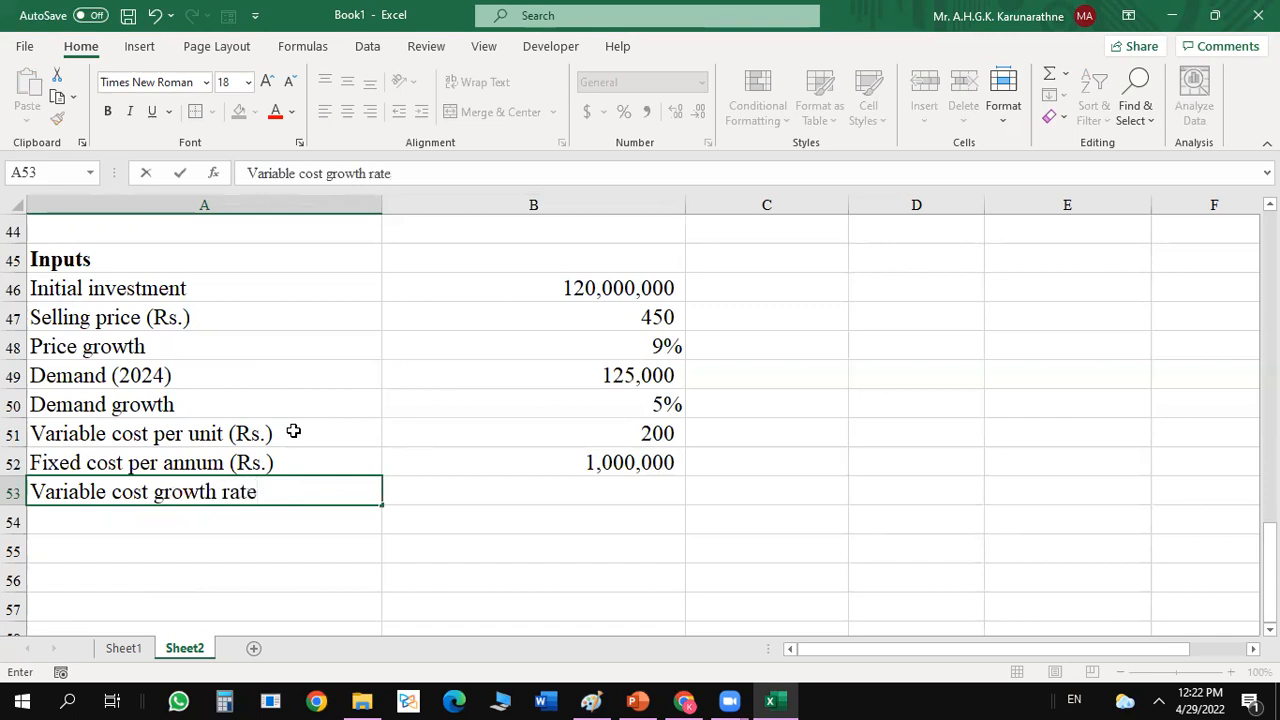
Set the variable cost growth rate in B53 to 6%, formatted as a percentage.
key(Tab)
text(0.05)
key(Return)
click(553, 487)
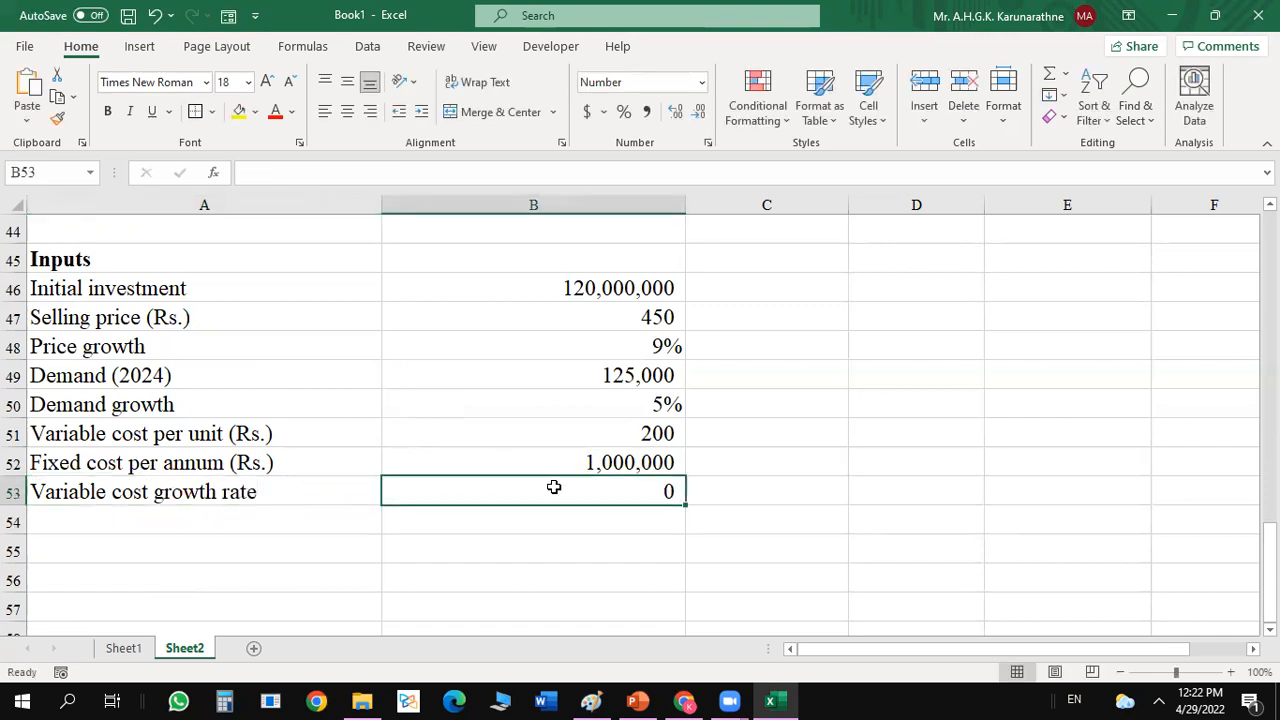
click(623, 111)
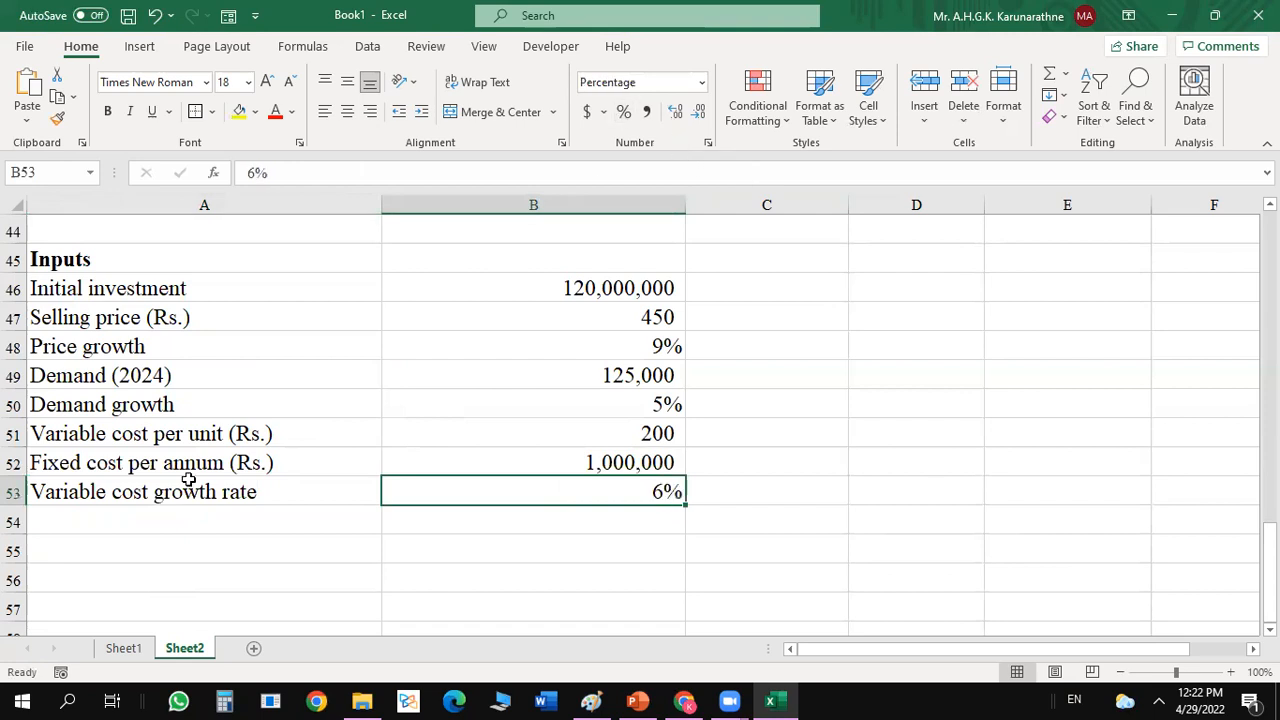
Add the input Capital allowance in A54 with its decimal rate in B54.
click(149, 522)
text(Capital allo)
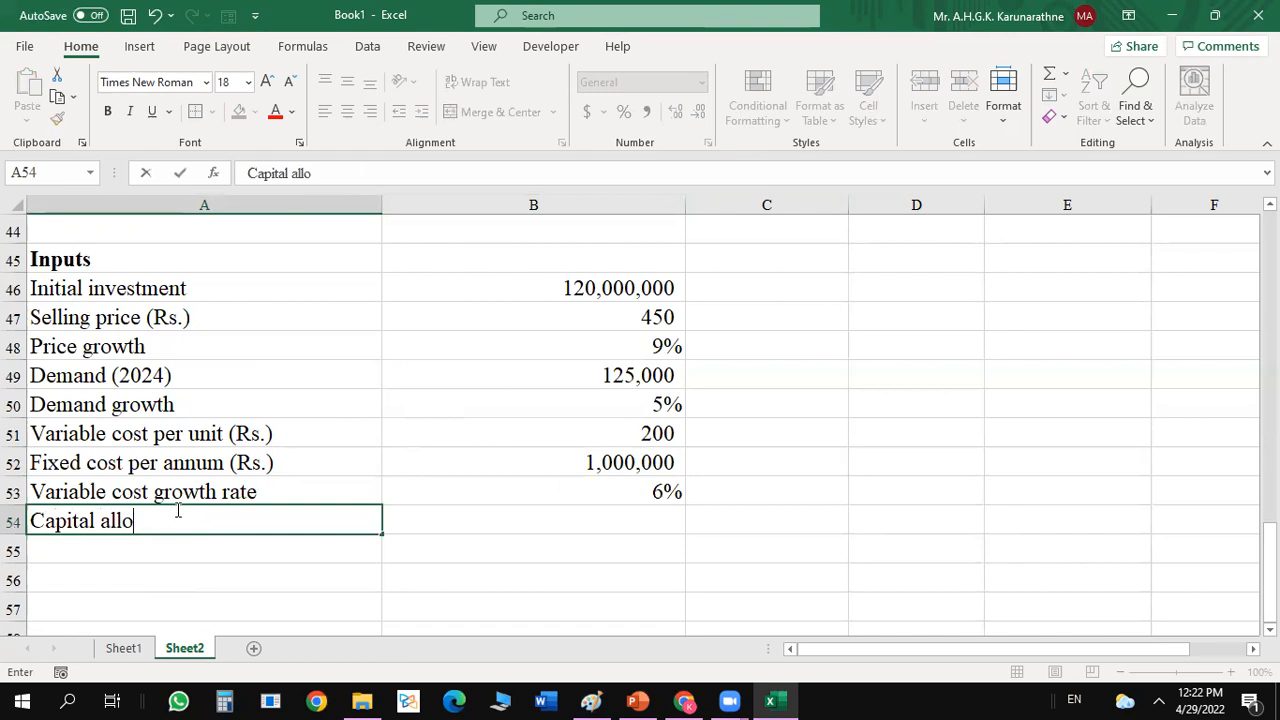
text(wance)
key(Tab)
text(.0)
key(Return)
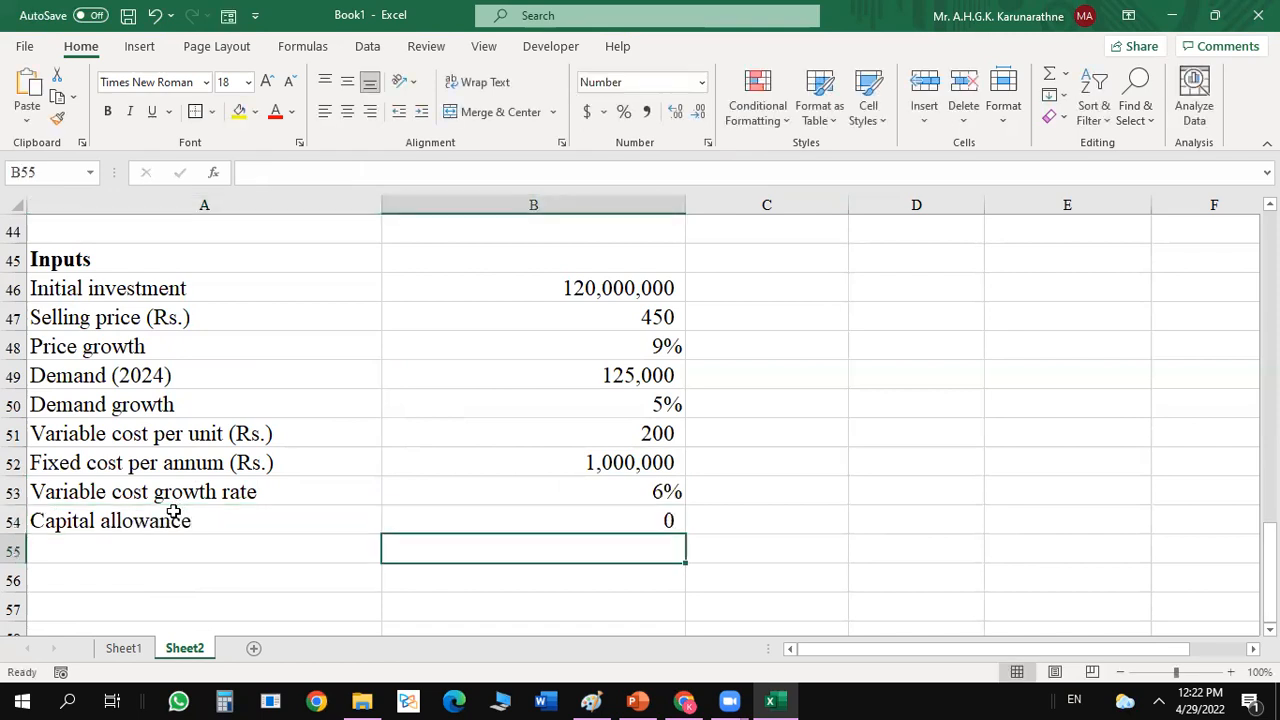
Add the input Corporate tax rate in A55 with the value .3 in B55.
click(157, 546)
text(Corporate tax rate)
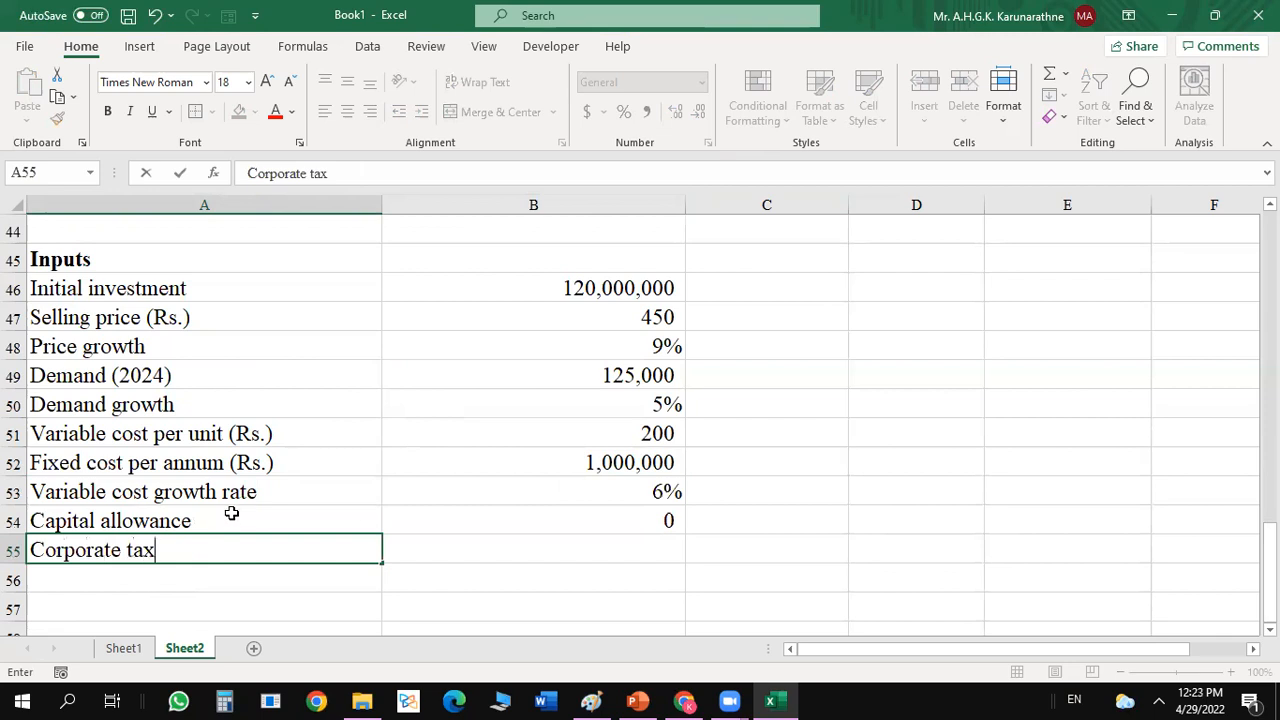
key(Tab)
text(.3)
key(Return)
Format the capital allowance and corporate tax rate values in B54:B55 as percentages.
key(Up)
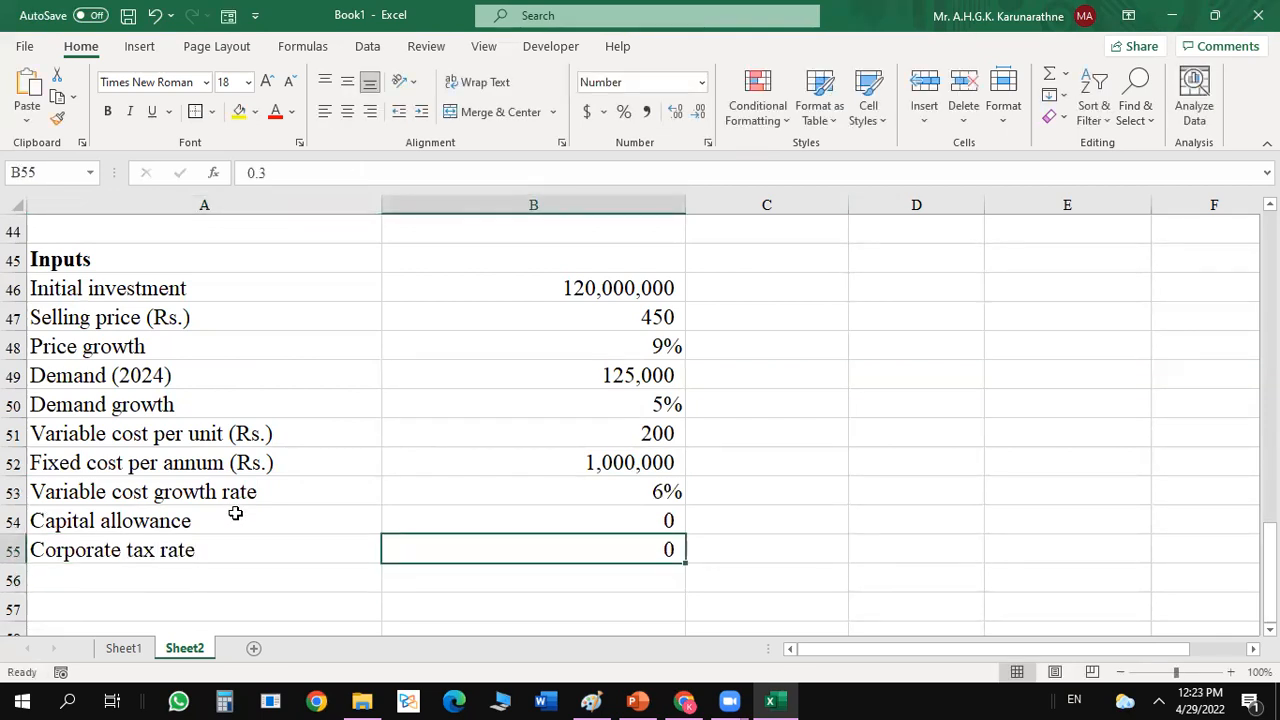
key(shift+Up)
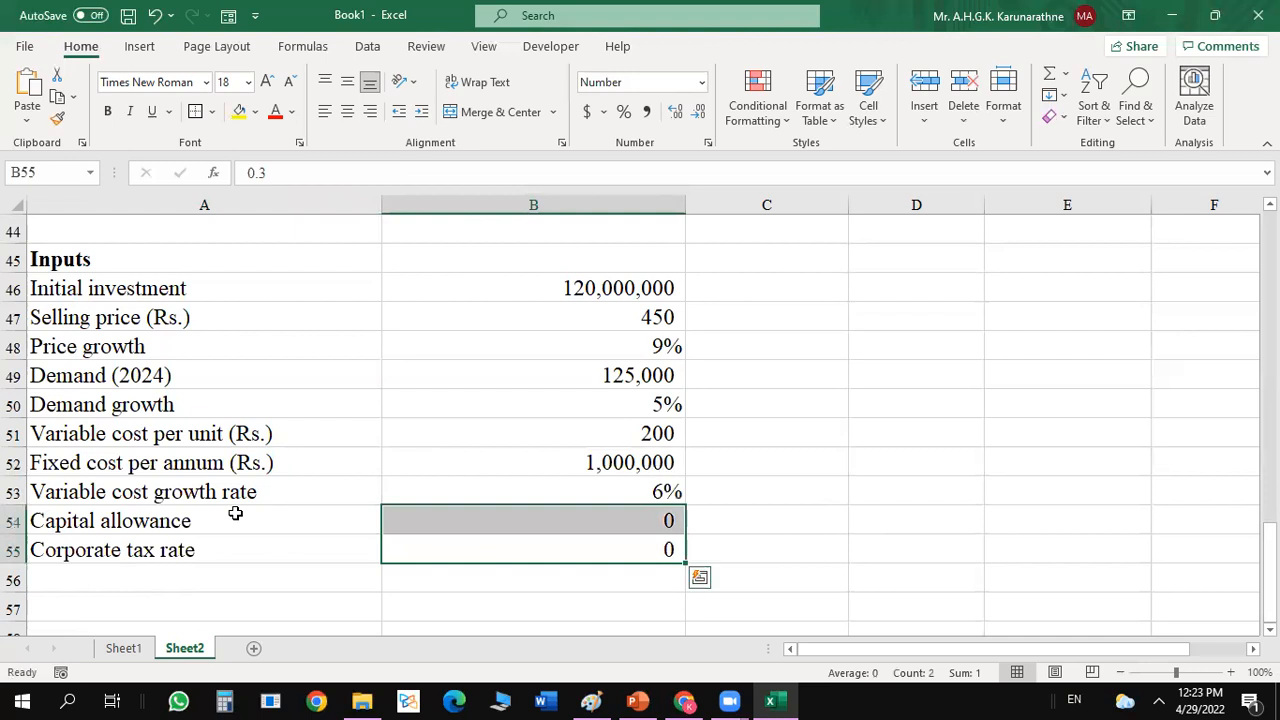
click(623, 115)
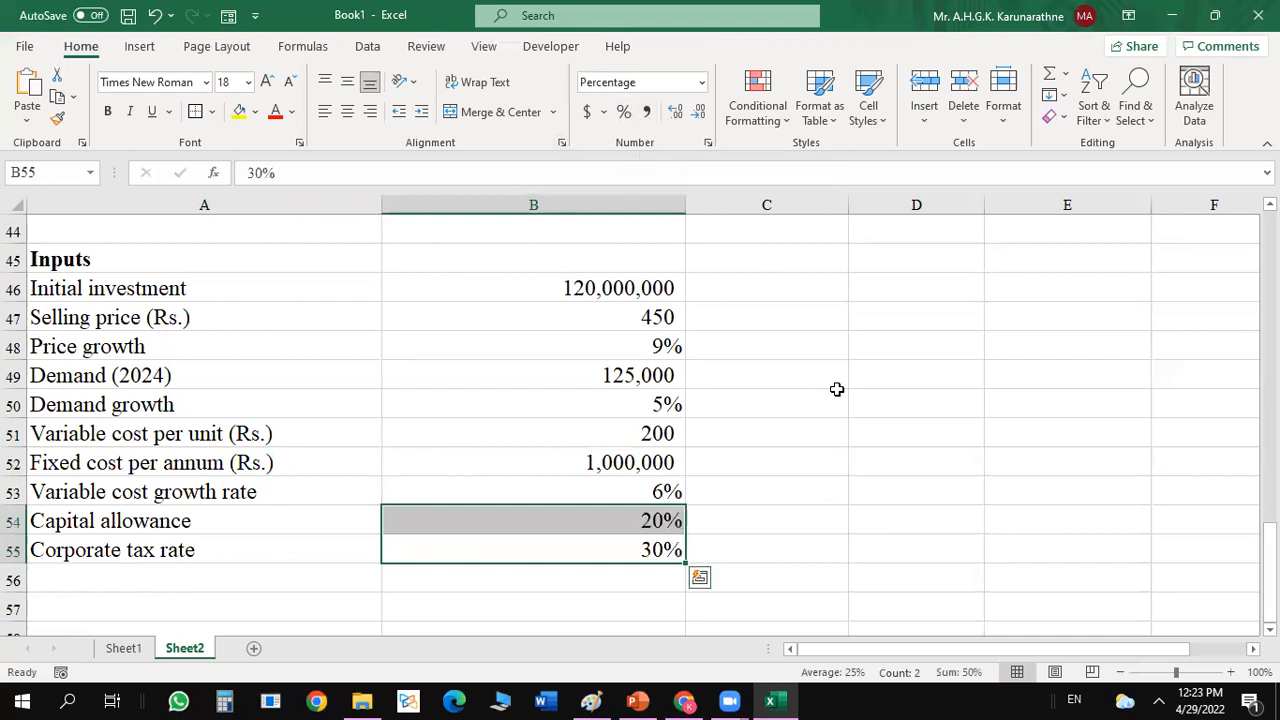
click(861, 422)
mouse_move(1270, 570)
mouse_down()
mouse_move(1270, 516)
mouse_move(1270, 572)
mouse_up()
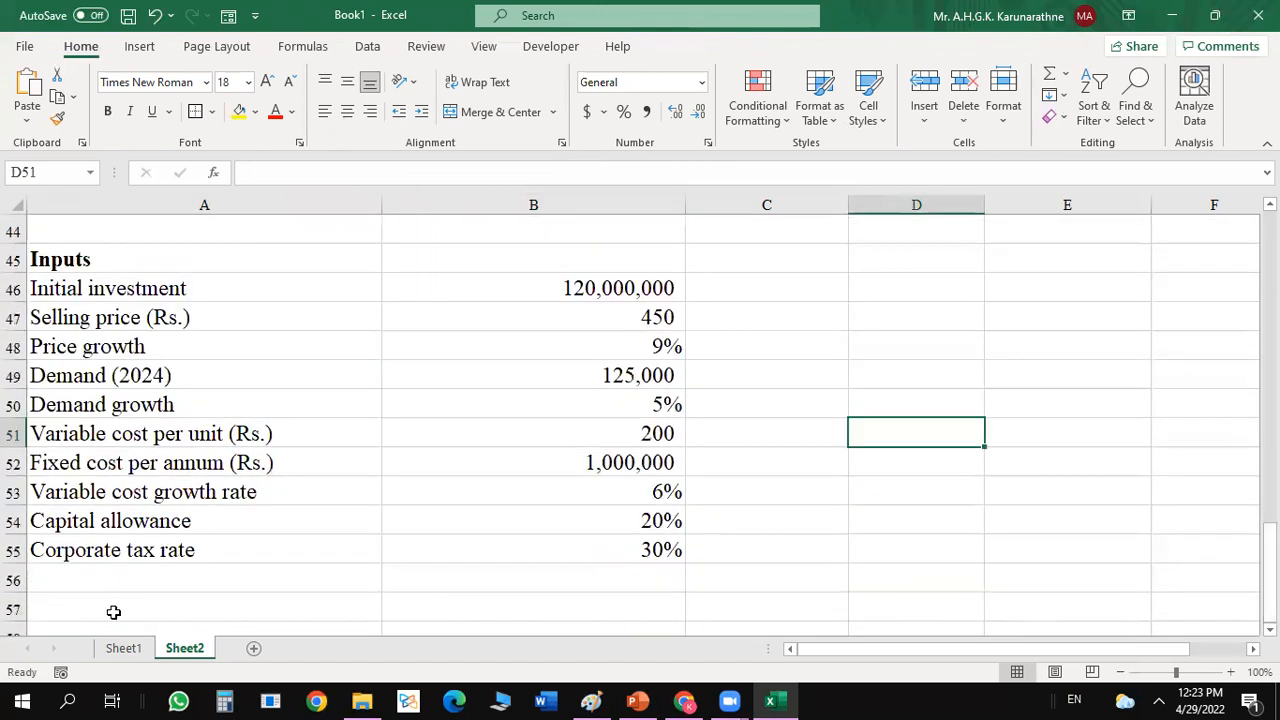
Add the input Firm's Cost of capital (WACC) in A56 with the value .15 in B56.
click(106, 582)
text(C)
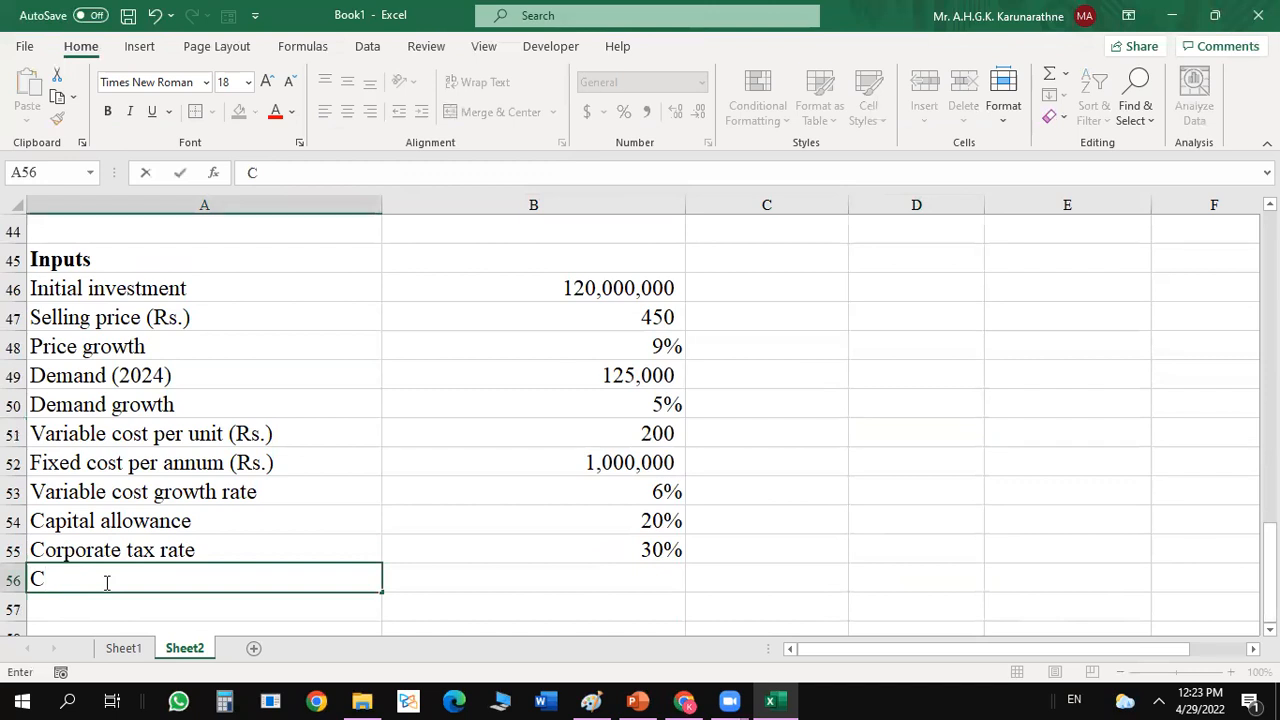
text(F)
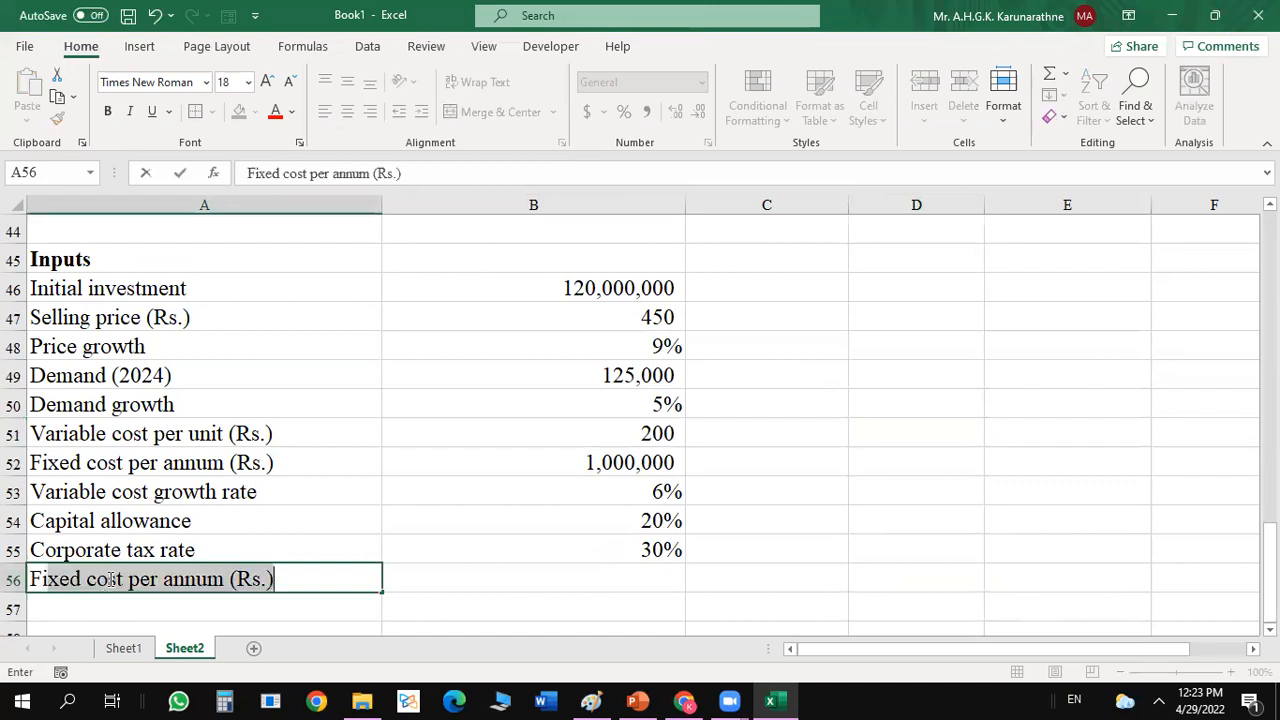
text(irm's)
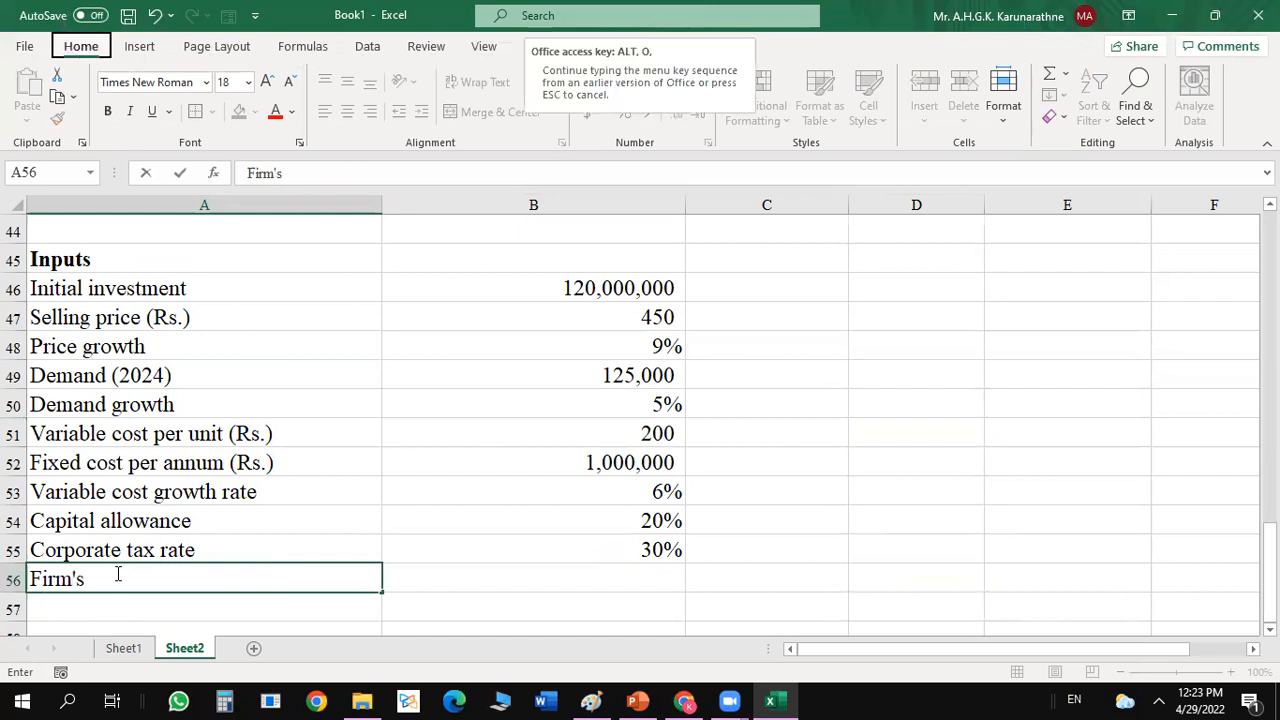
text( Cost )
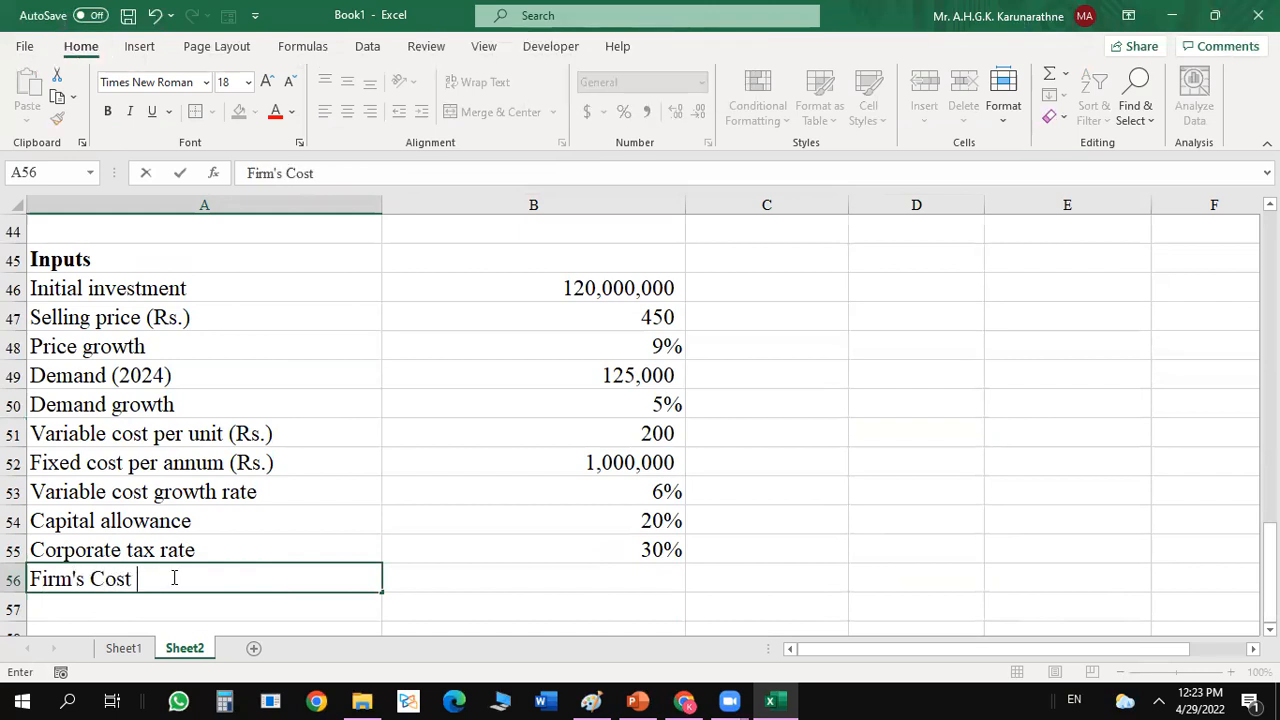
text(of capital)
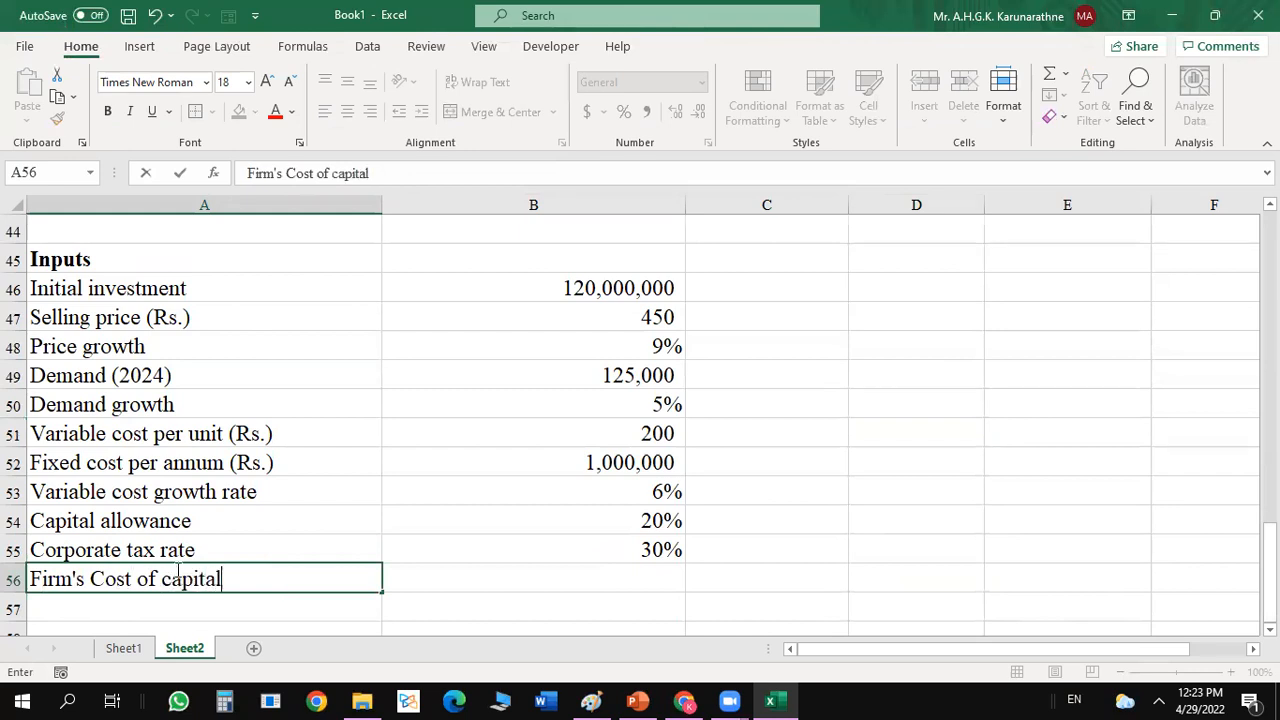
text( (WACC))
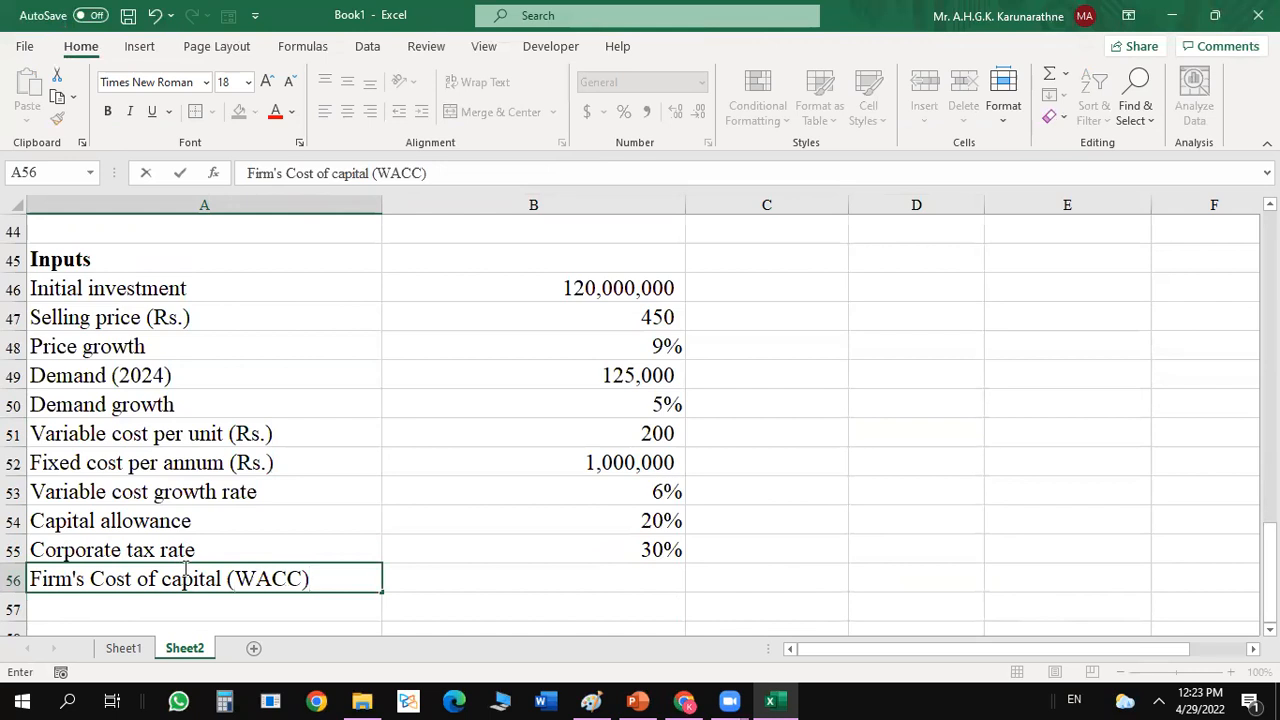
key(Tab)
text(.15)
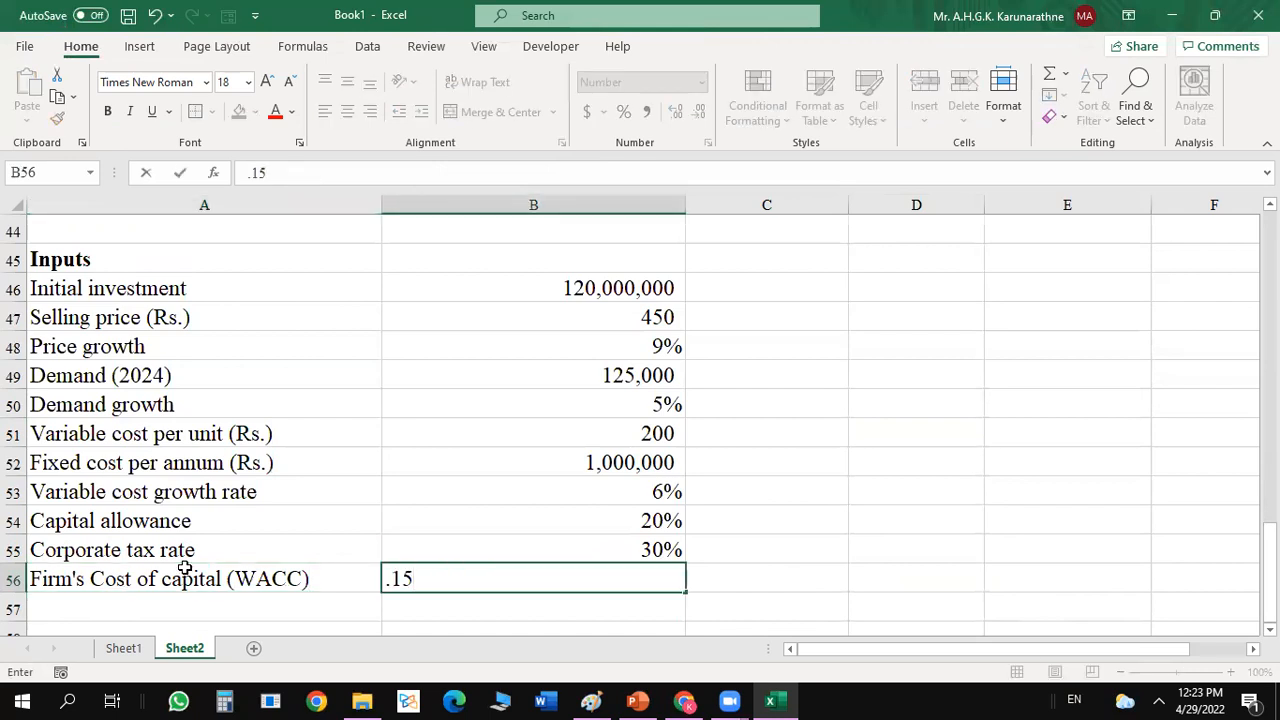
key(Return)
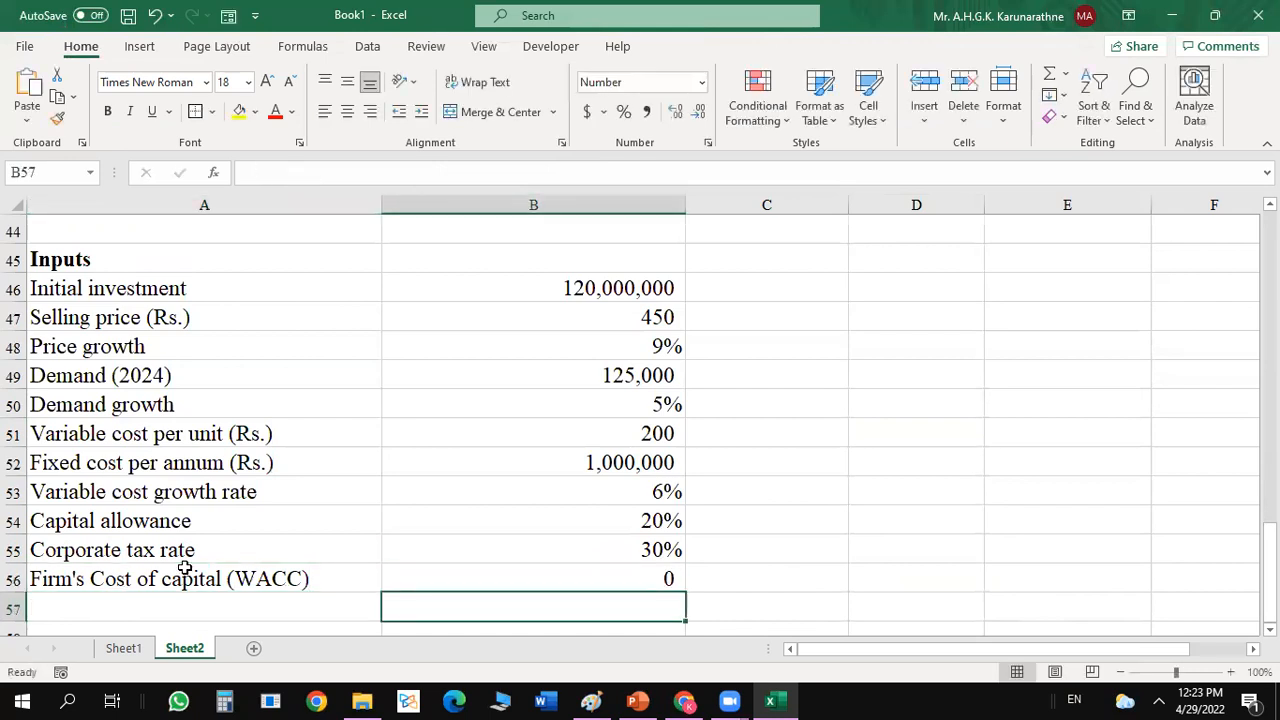
Add the input Poject life in A57 with the value 5 in B57.
click(89, 601)
text(P)
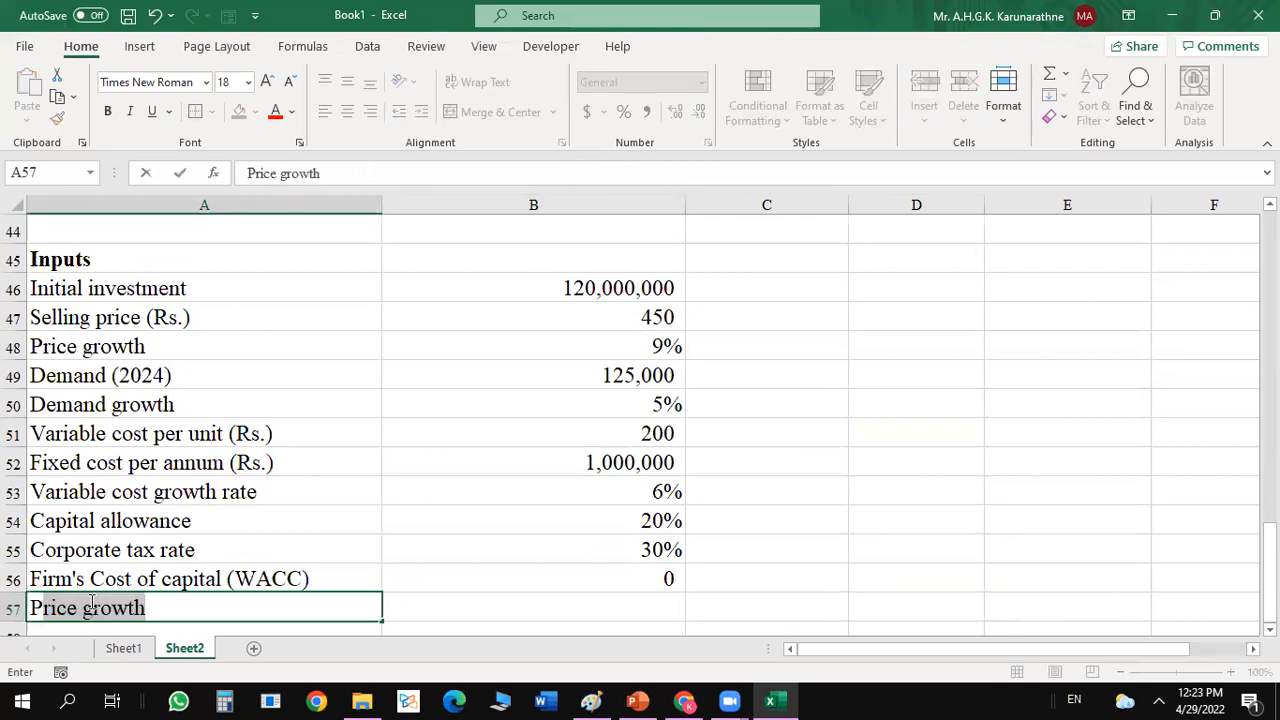
text(oject life)
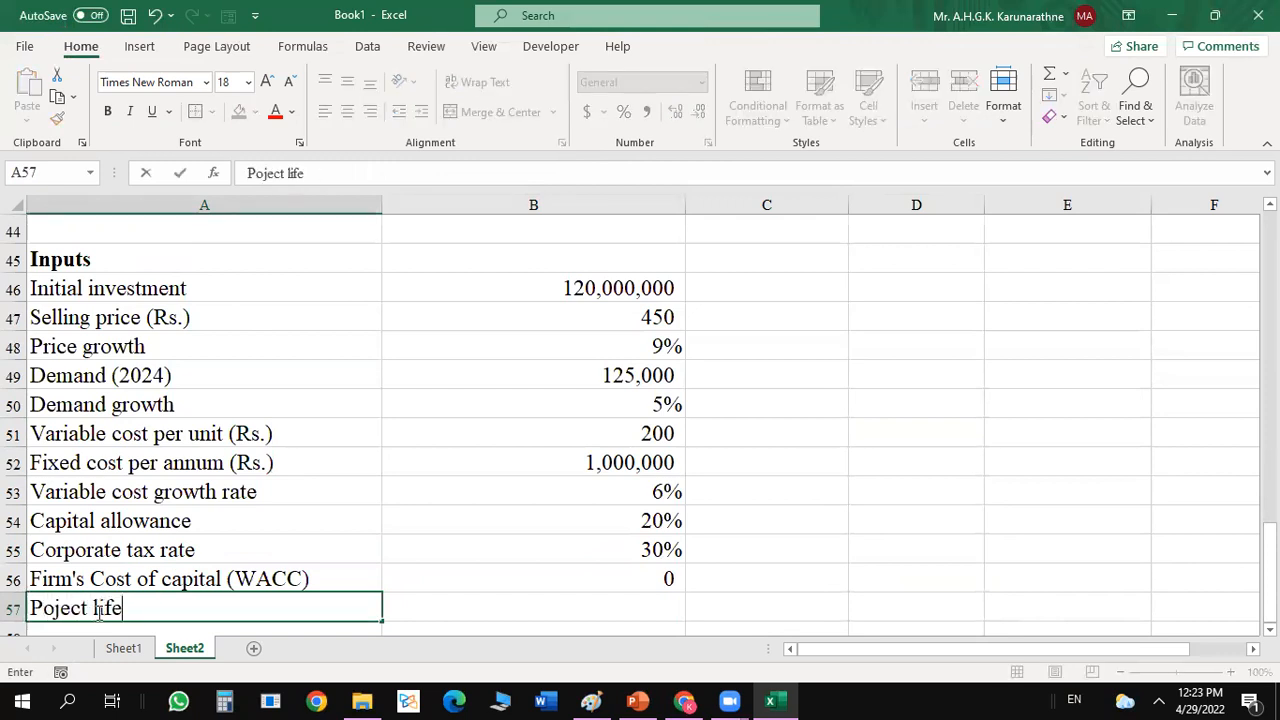
key(Tab)
text(5)
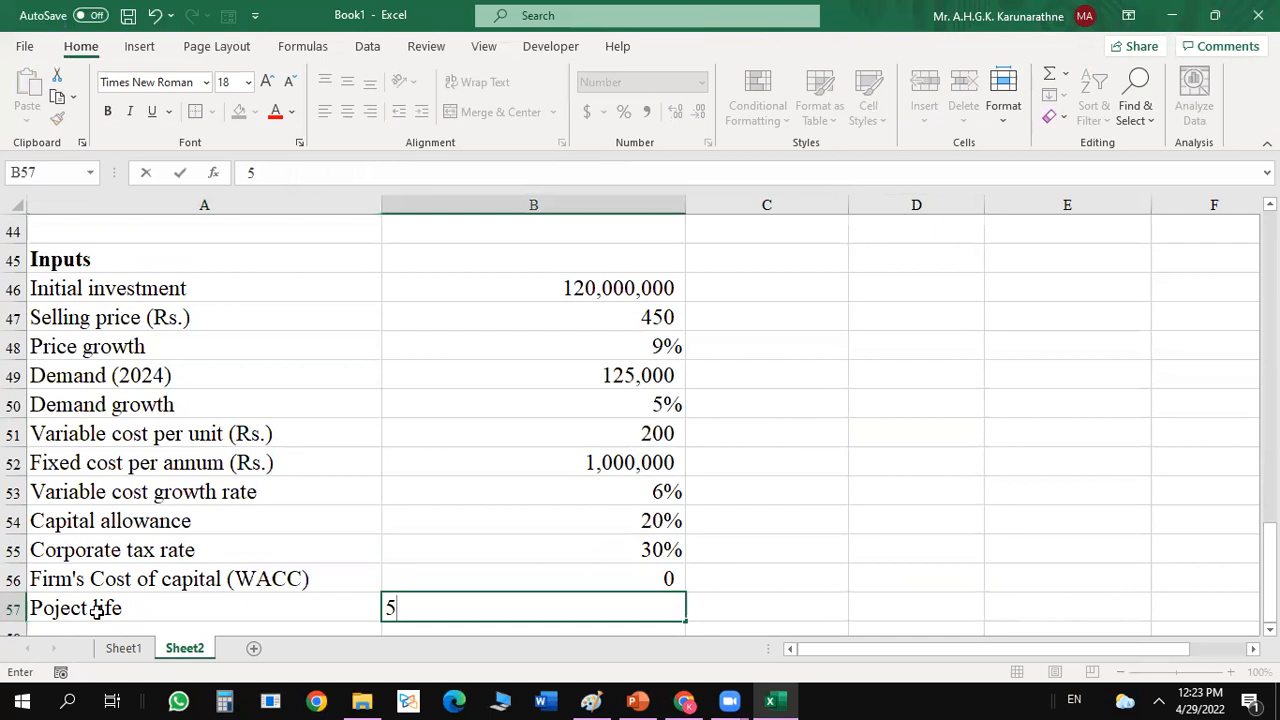
key(Return)
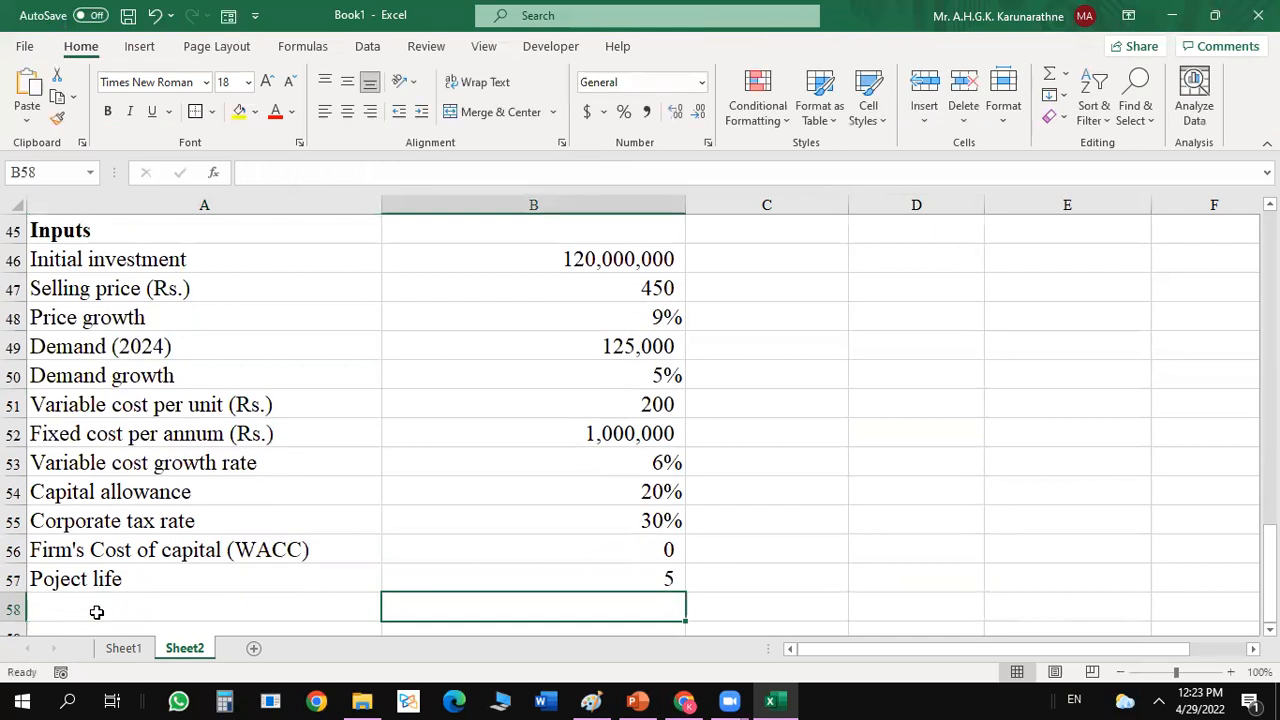
Format the WACC value in B56 as a percentage.
click(590, 539)
click(624, 114)
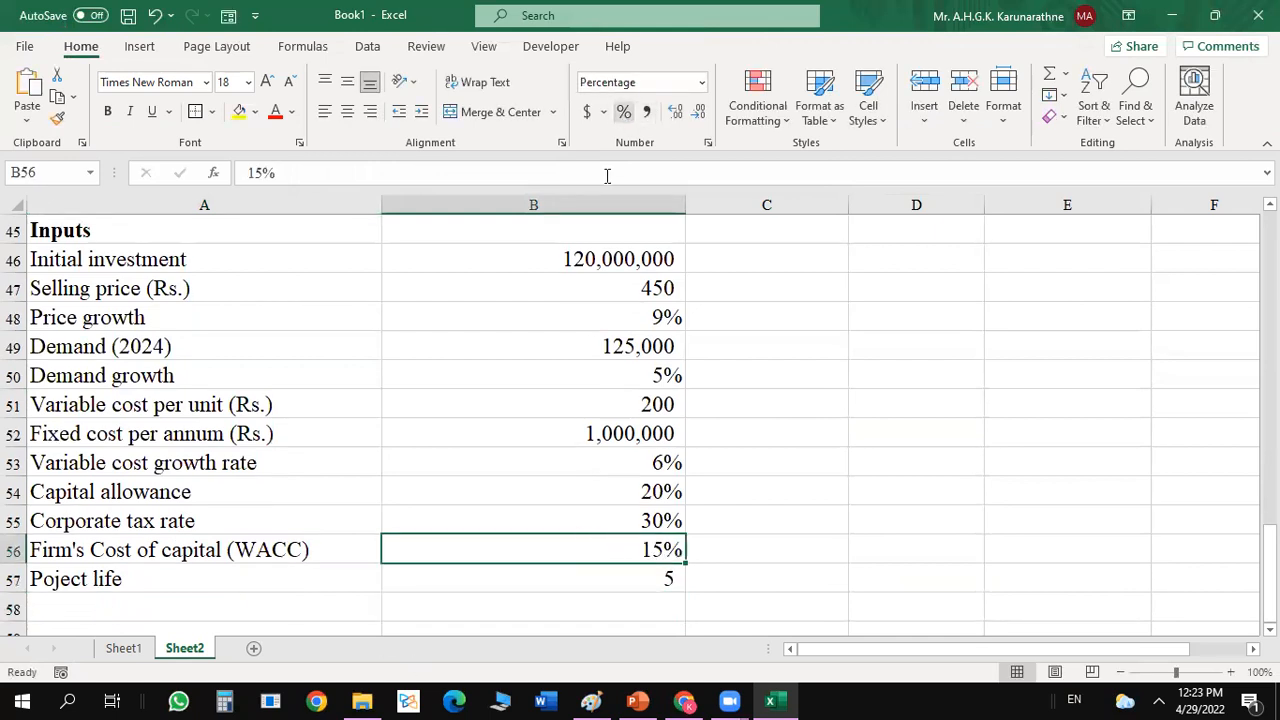
click(900, 494)
Check the Case Study slide in PowerPoint and the case table in Excel for assumptions missing from the Inputs section, such as scrap value.
drag(1269, 572, 1269, 561)
drag(1269, 482, 1268, 523)
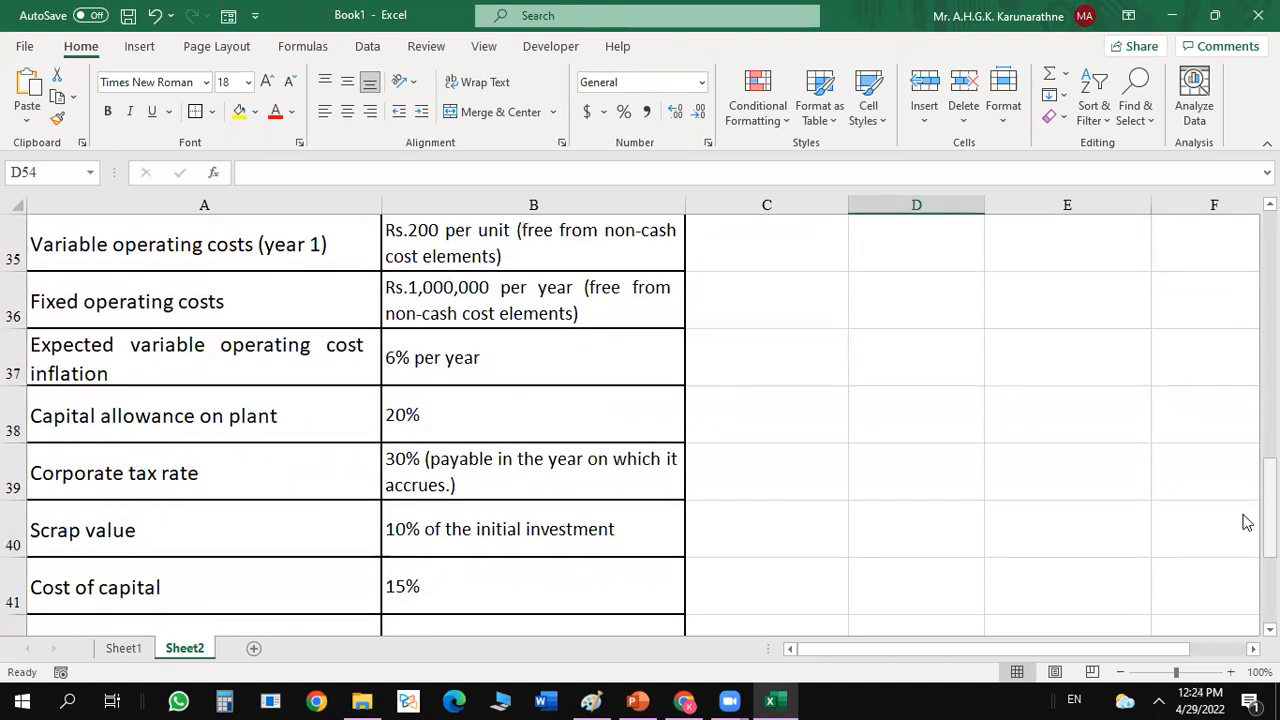
click(650, 698)
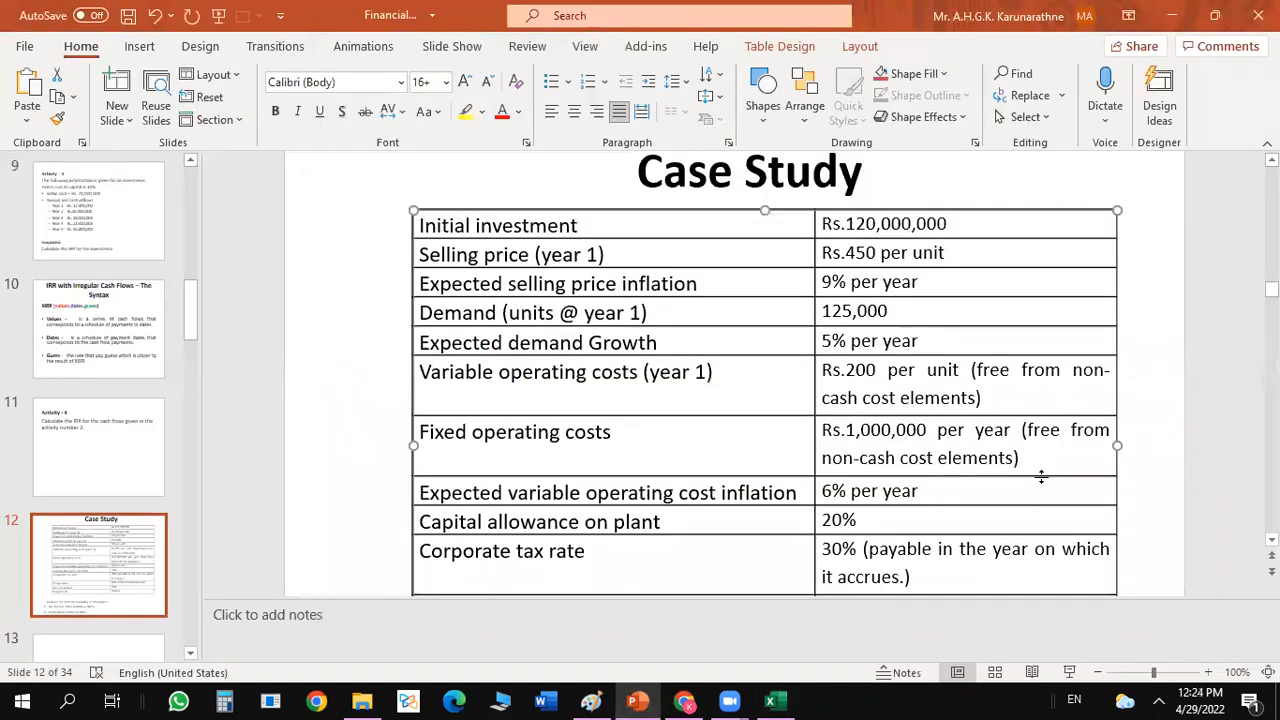
right_click(1271, 289)
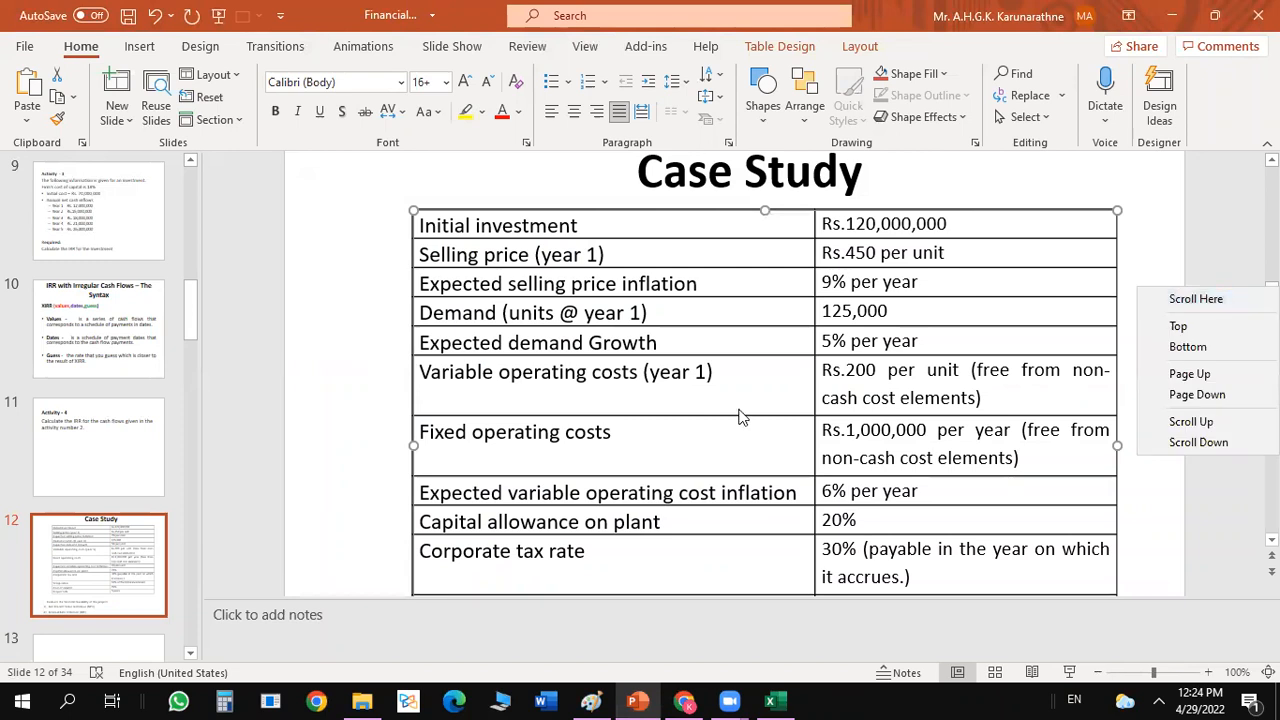
click(286, 455)
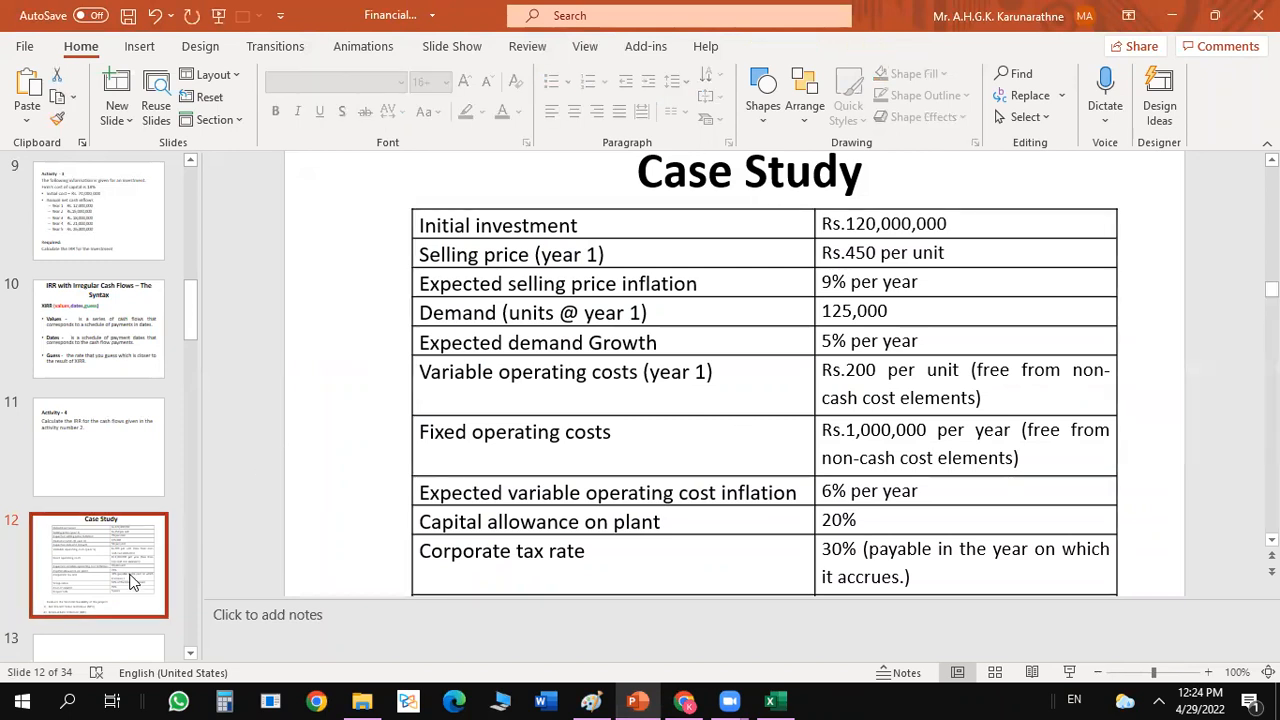
scroll(395, 440, down, 4)
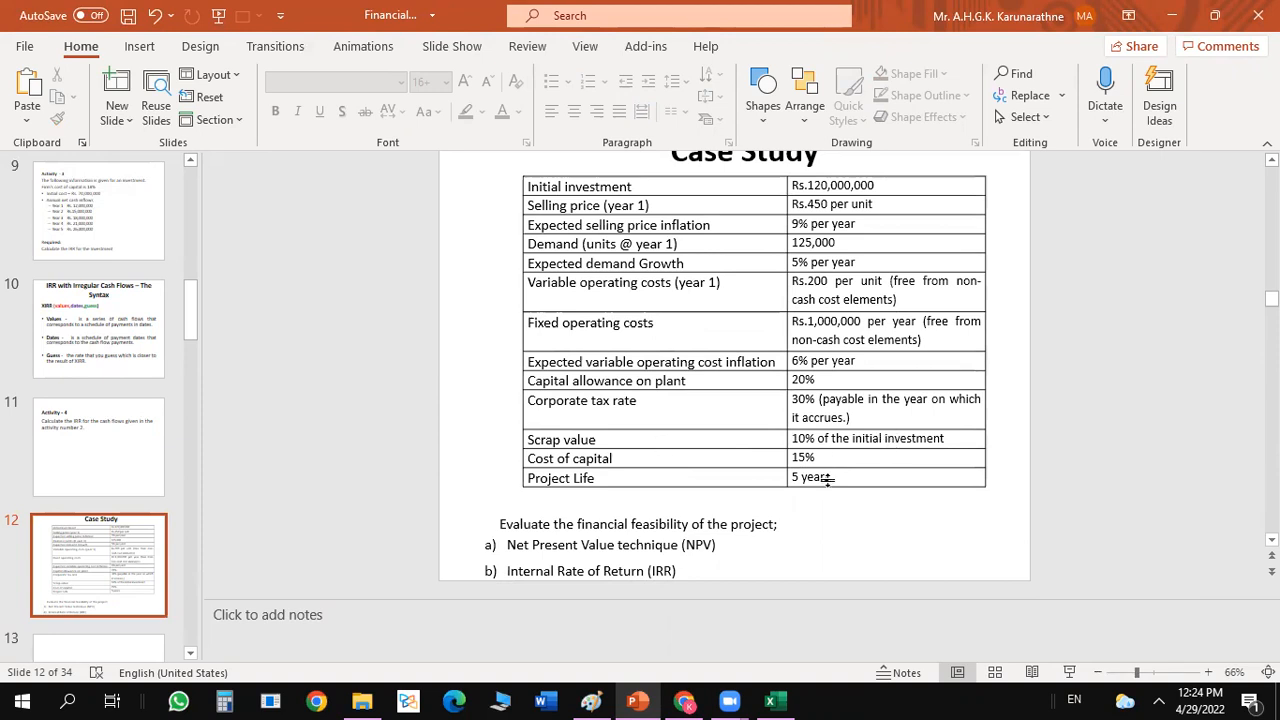
click(778, 700)
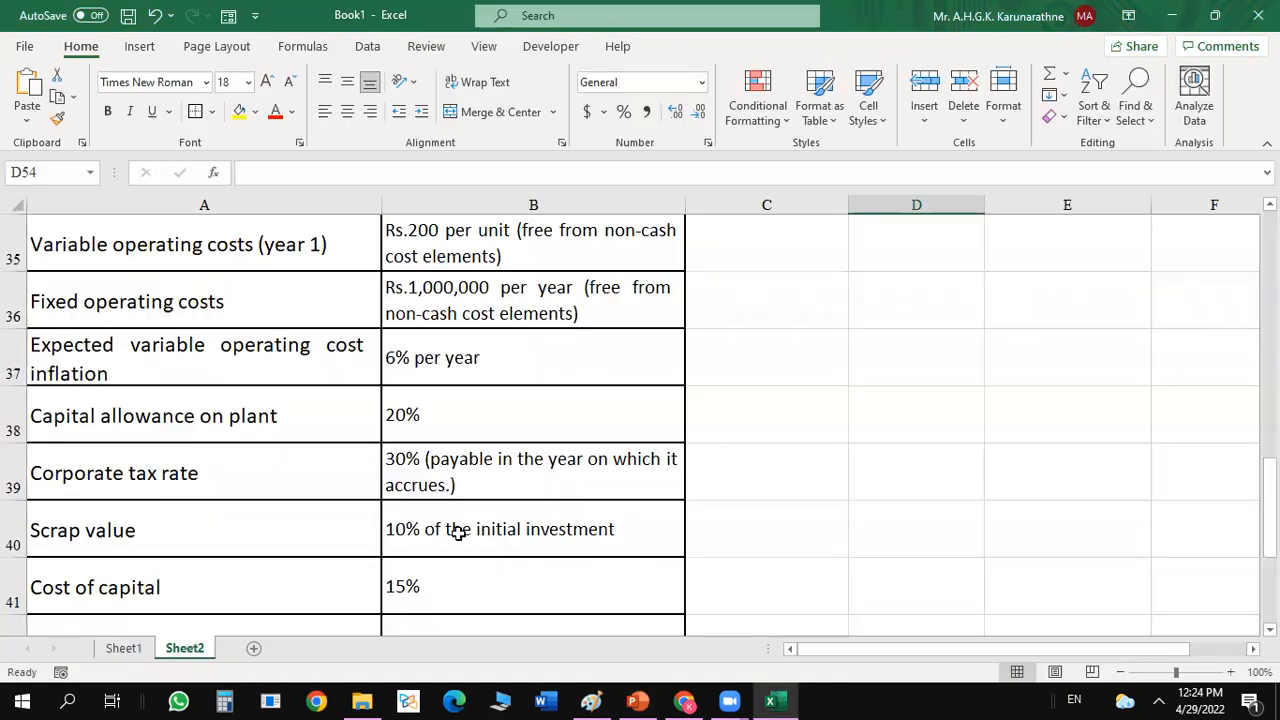
click(533, 535)
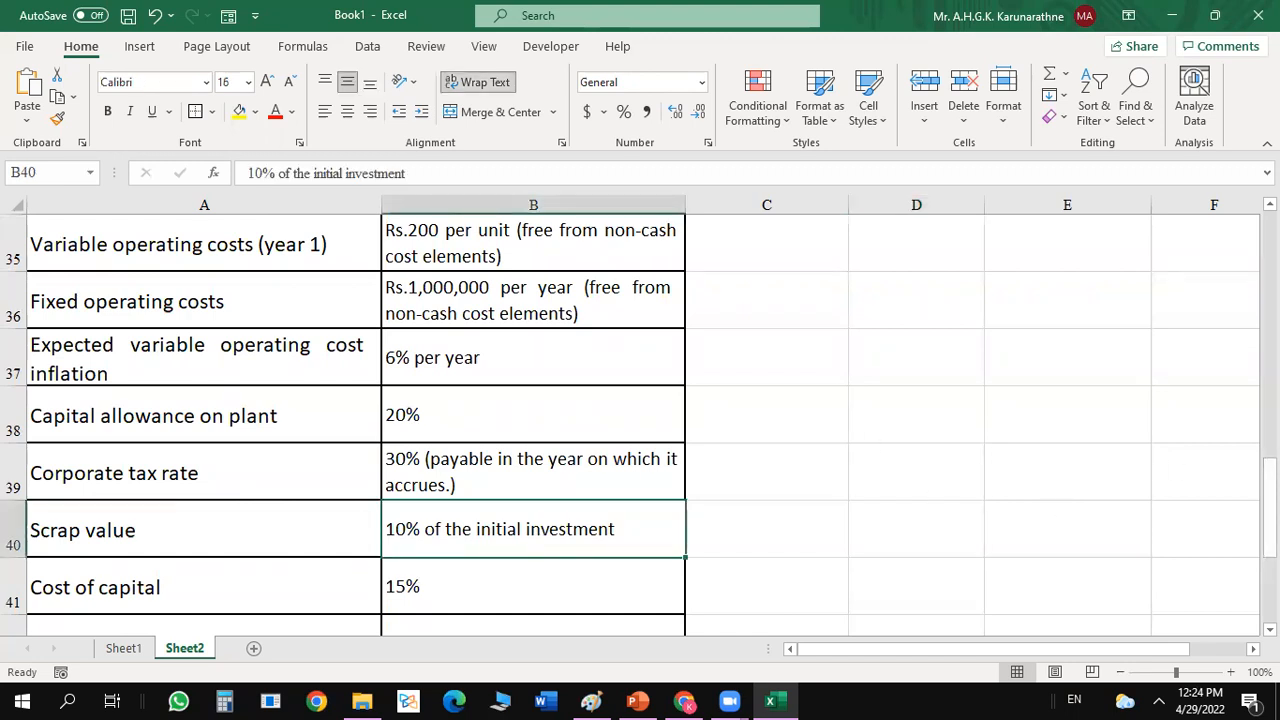
click(1144, 526)
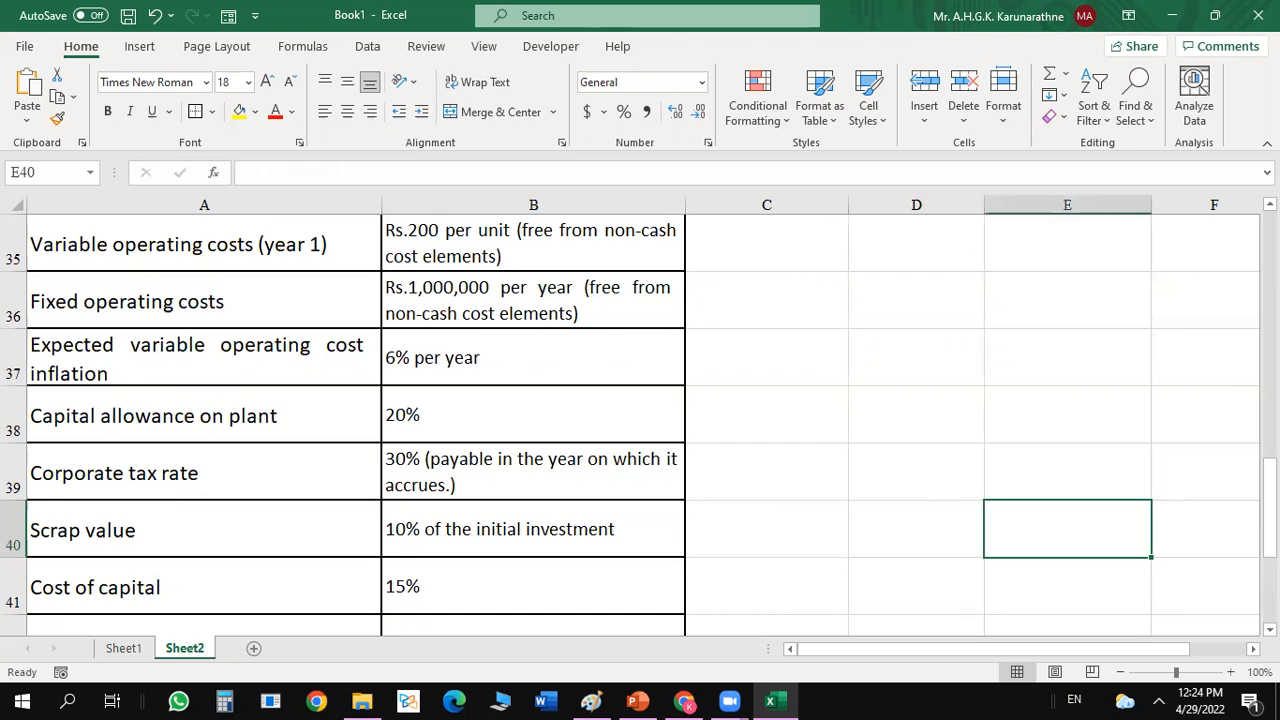
Enter the label Scrap value of the project in A58, below the project life input.
scroll(640, 420, down, 3)
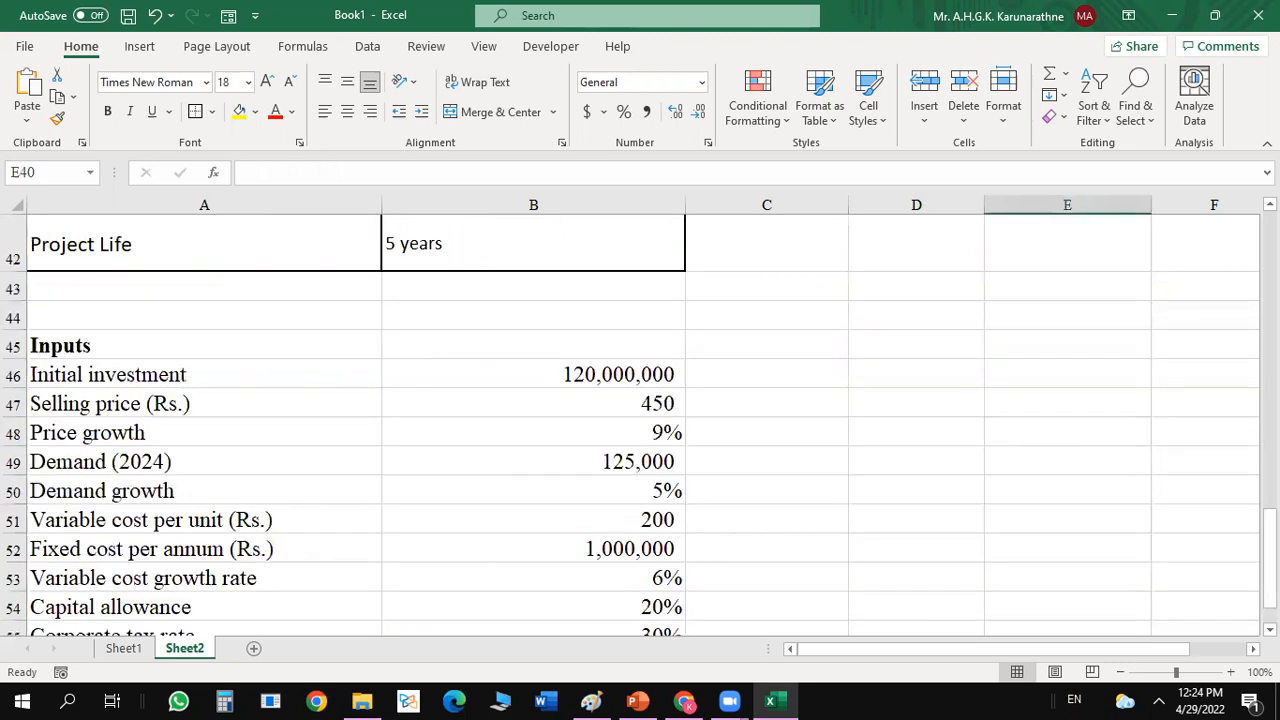
scroll(640, 420, down, 1)
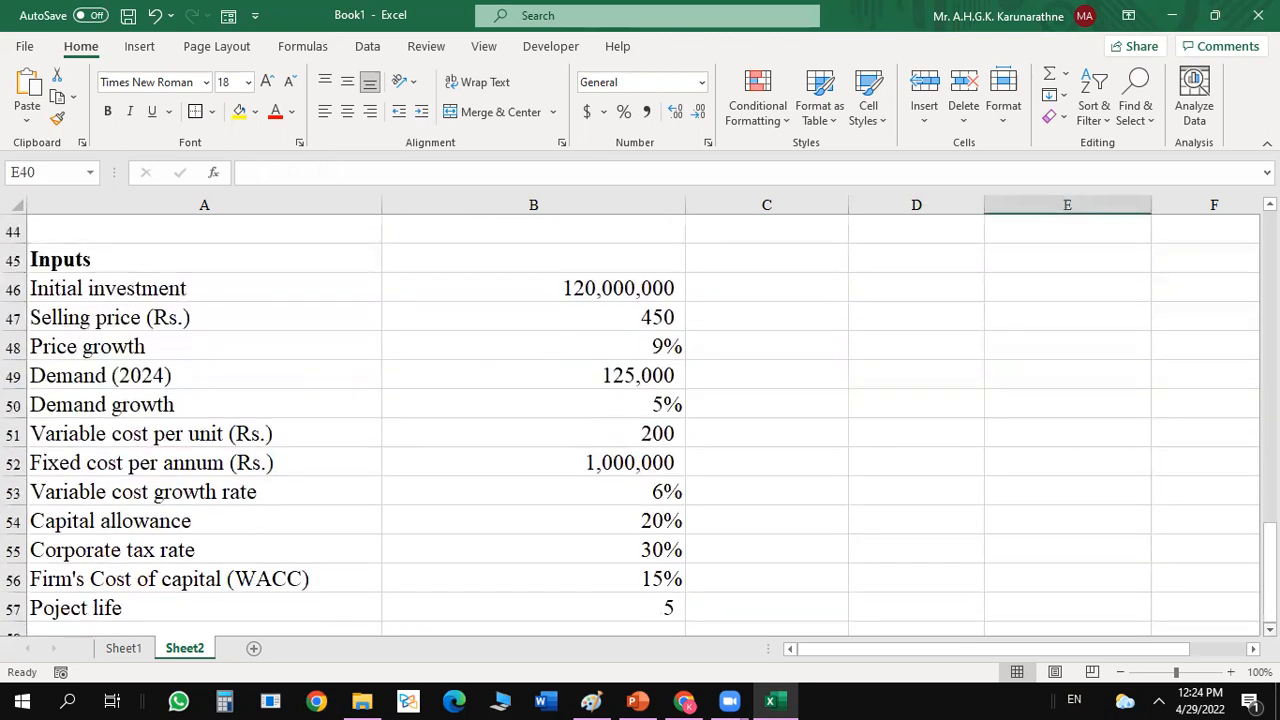
scroll(1112, 618, down, 1)
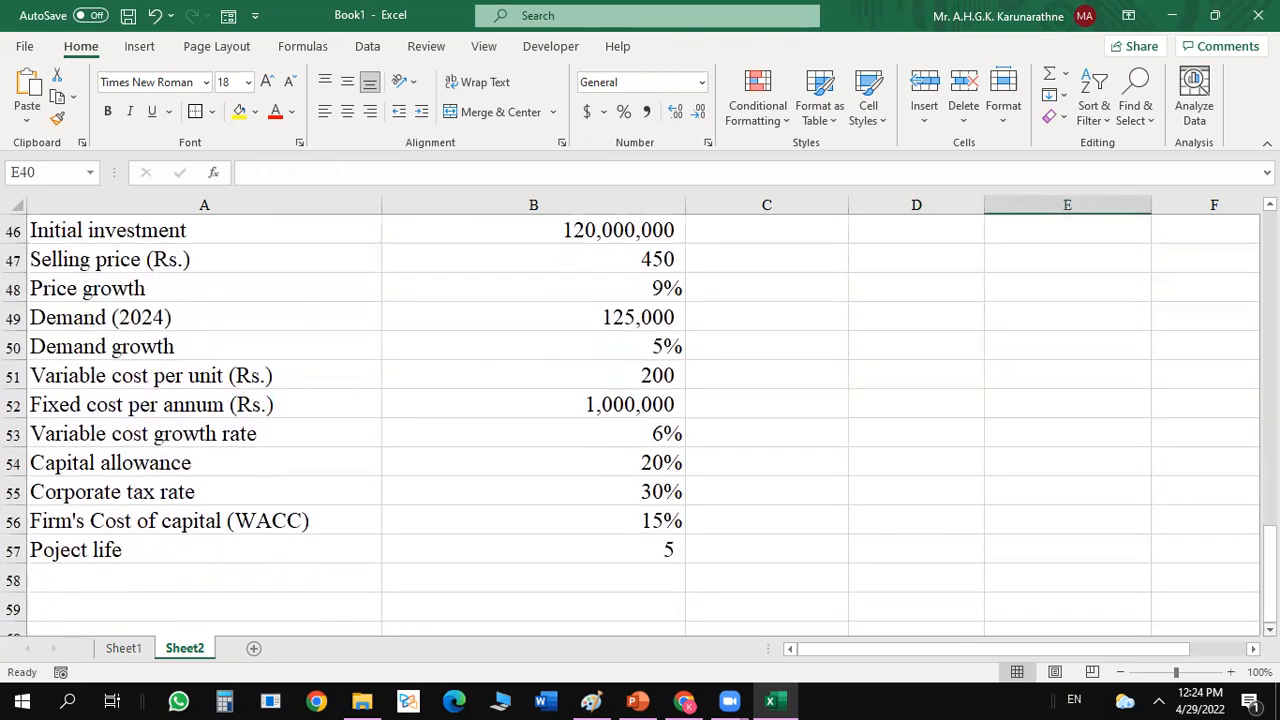
click(46, 575)
text(Scrap value is)
key(BackSpace)
key(BackSpace)
key(BackSpace)
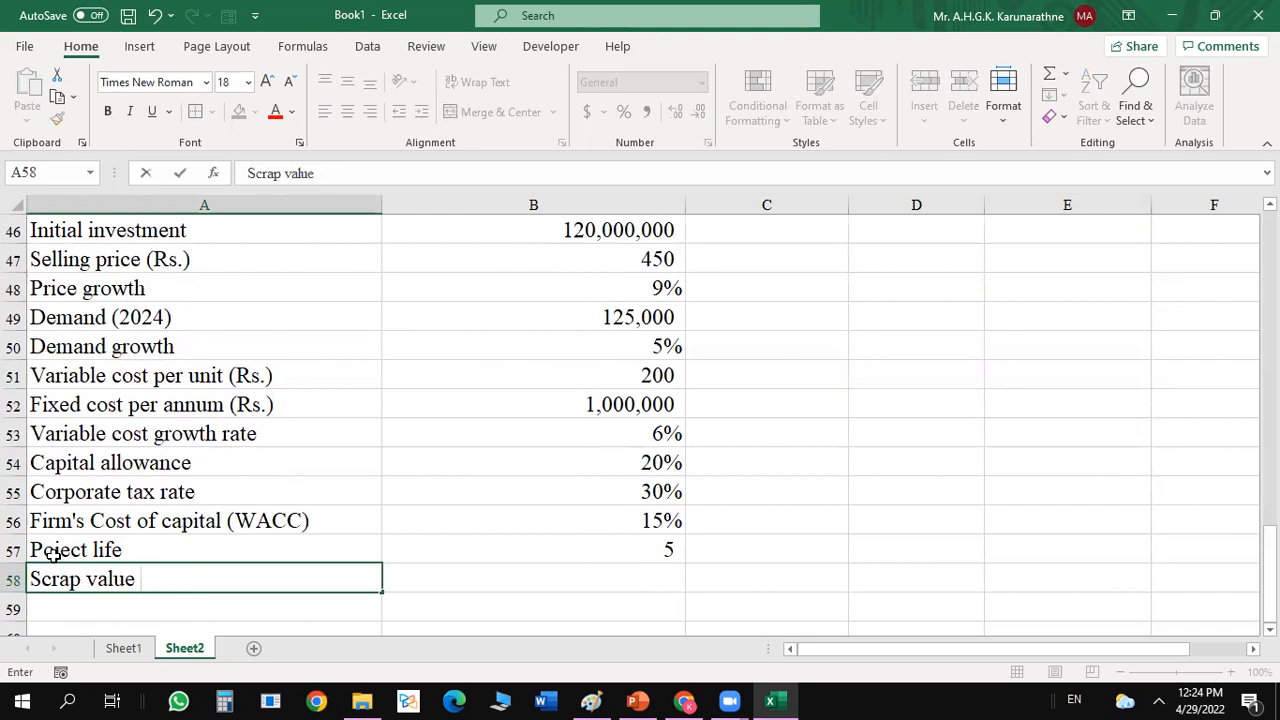
text(of the project)
Set the scrap value in B58 to 0.1 and format it as a percentage.
key(Tab)
text(0.1)
key(Return)
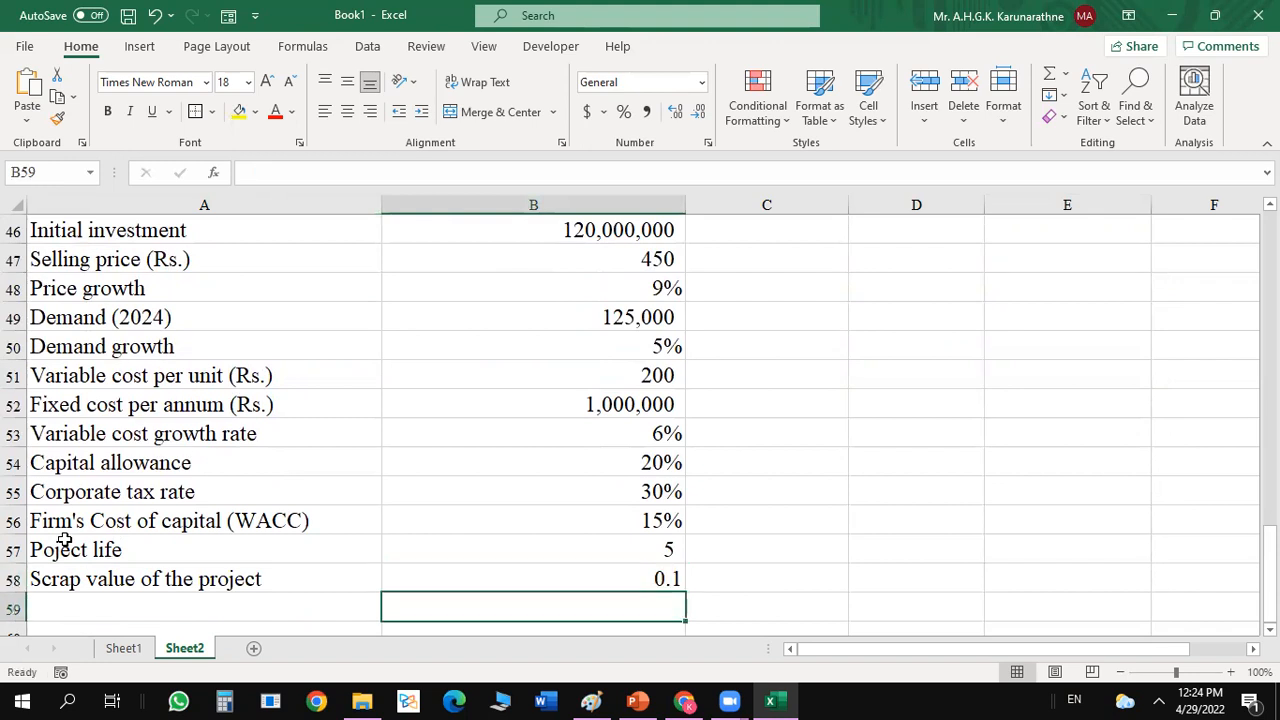
key(Up)
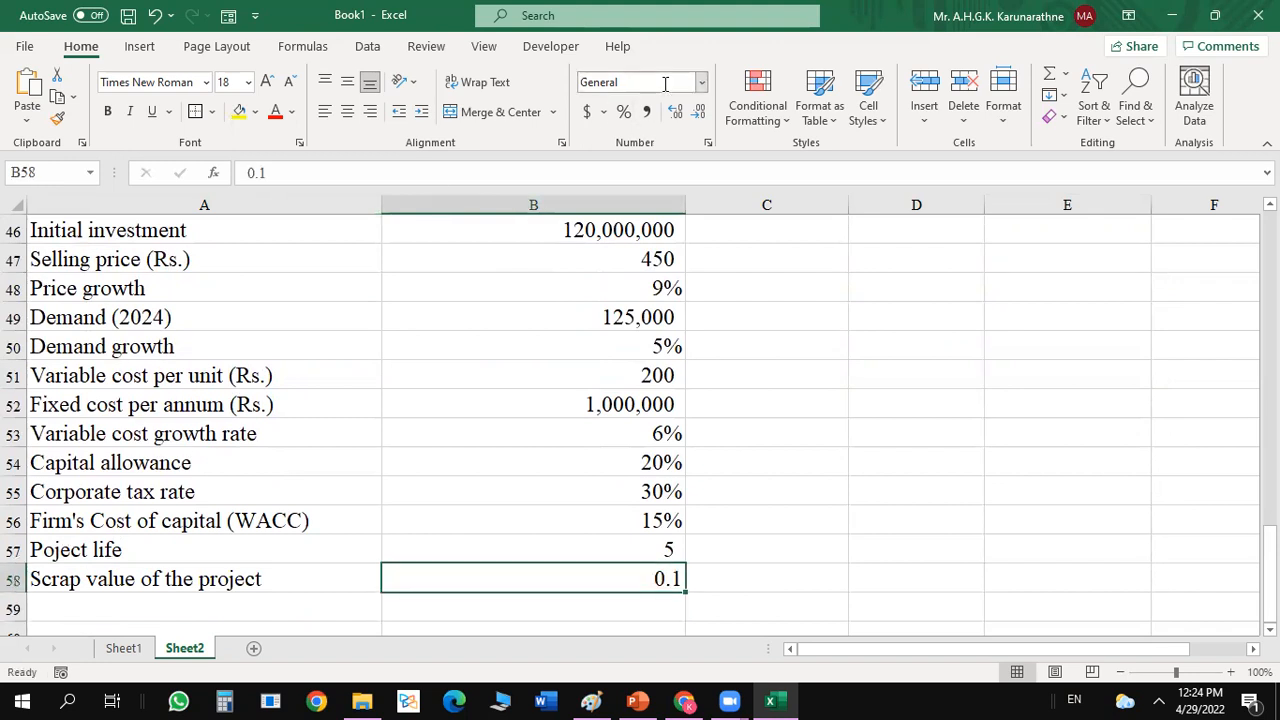
click(626, 113)
click(1000, 417)
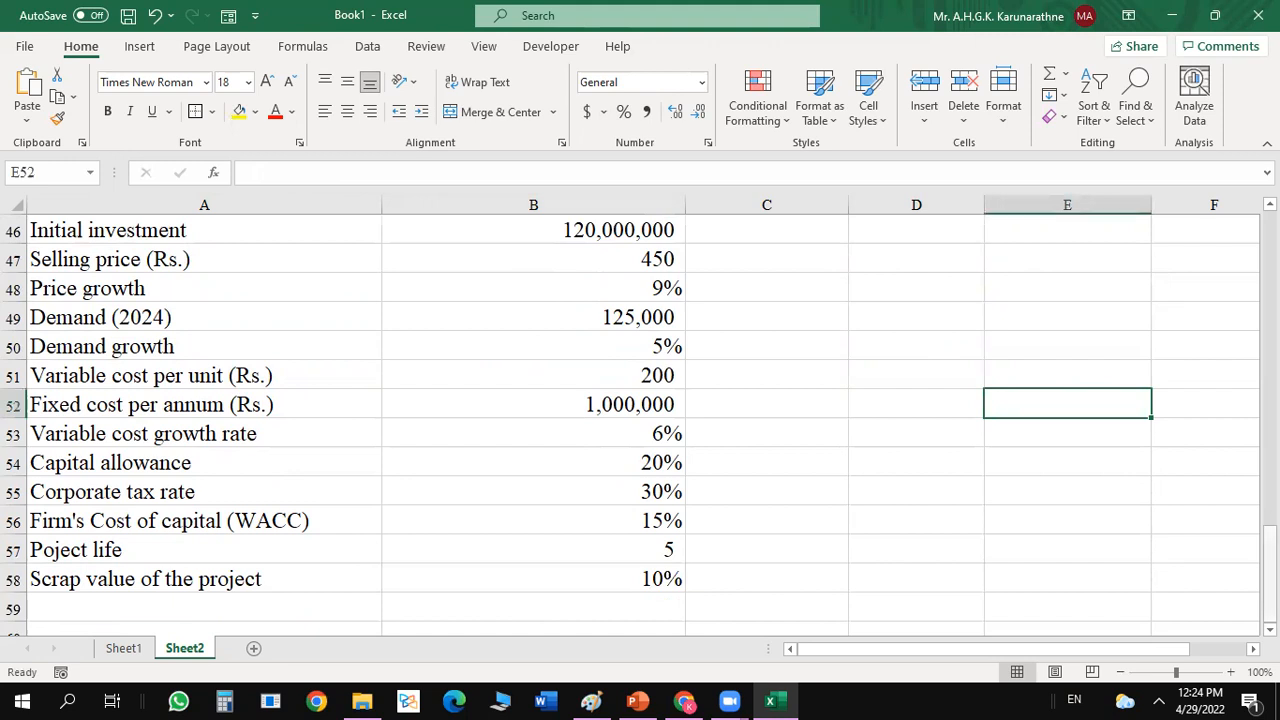
Set the font size of the range A45:E94, starting at the Inputs heading, to 16.
right_click(1270, 363)
drag(1270, 560, 1270, 552)
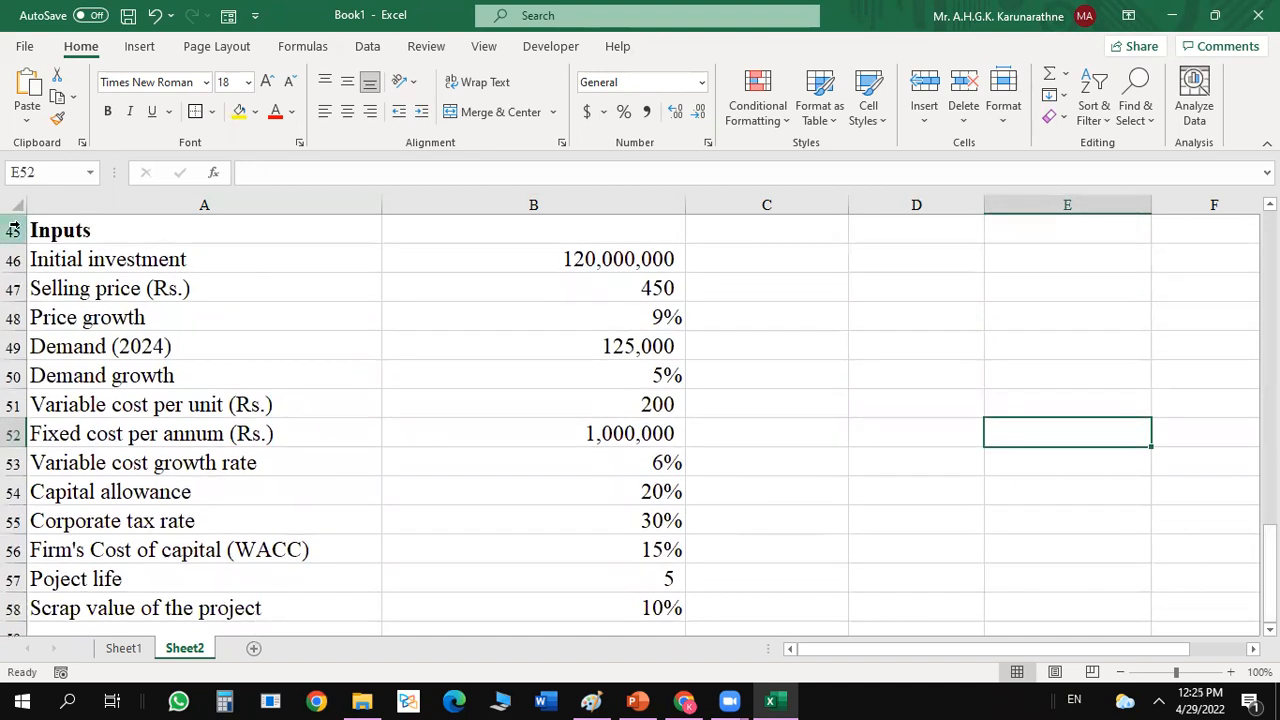
drag(35, 231, 1150, 645)
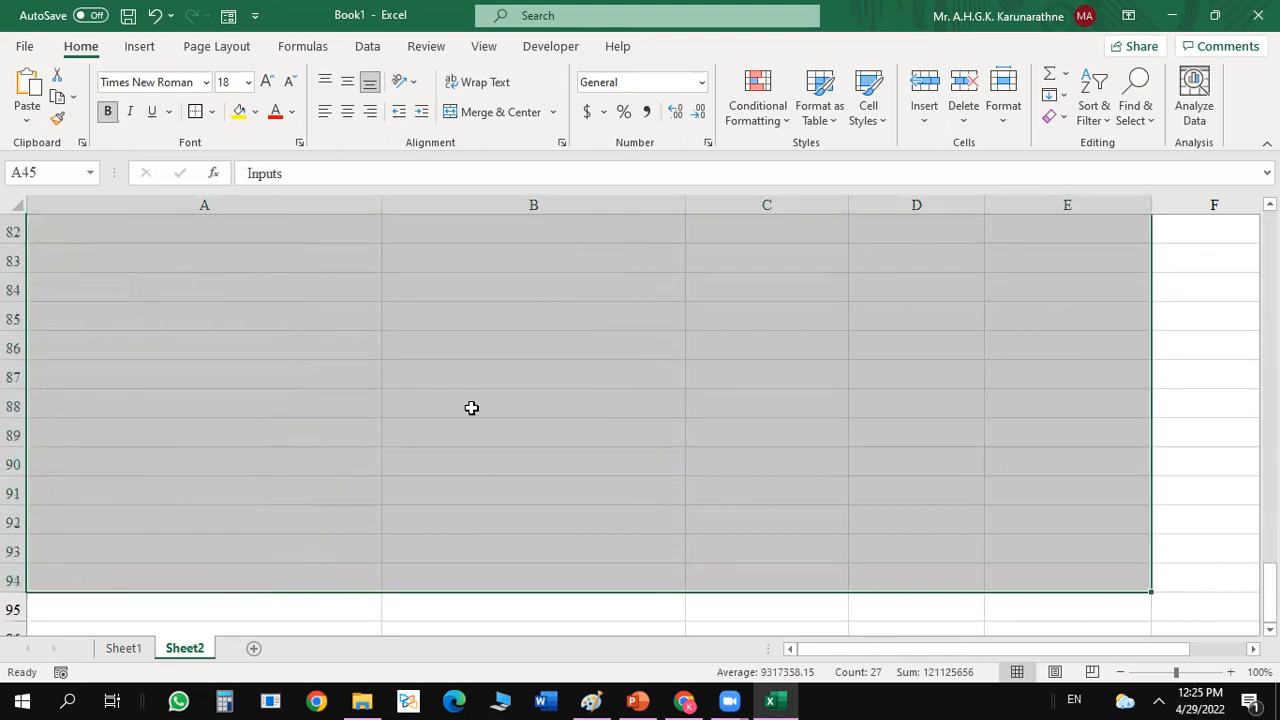
click(229, 83)
text(16)
key(Return)
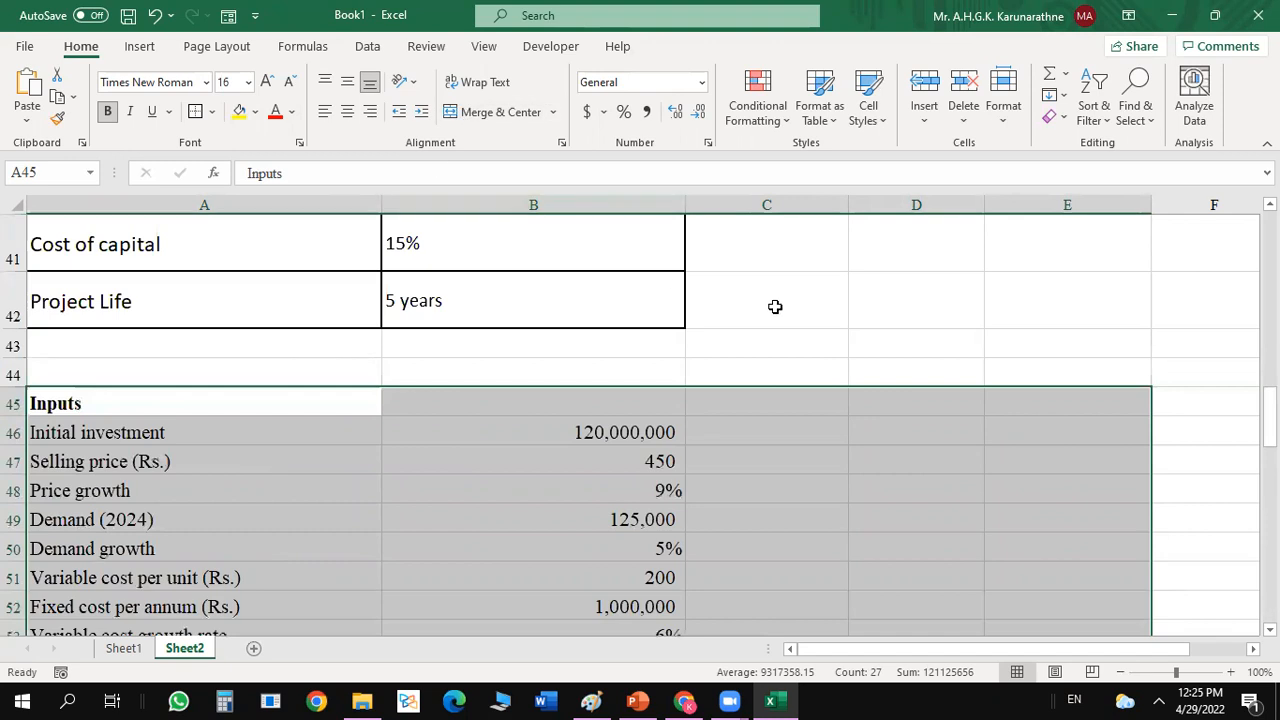
Enter the heading Output in A60, below the scrap value input, and make it bold.
drag(1268, 415, 1268, 422)
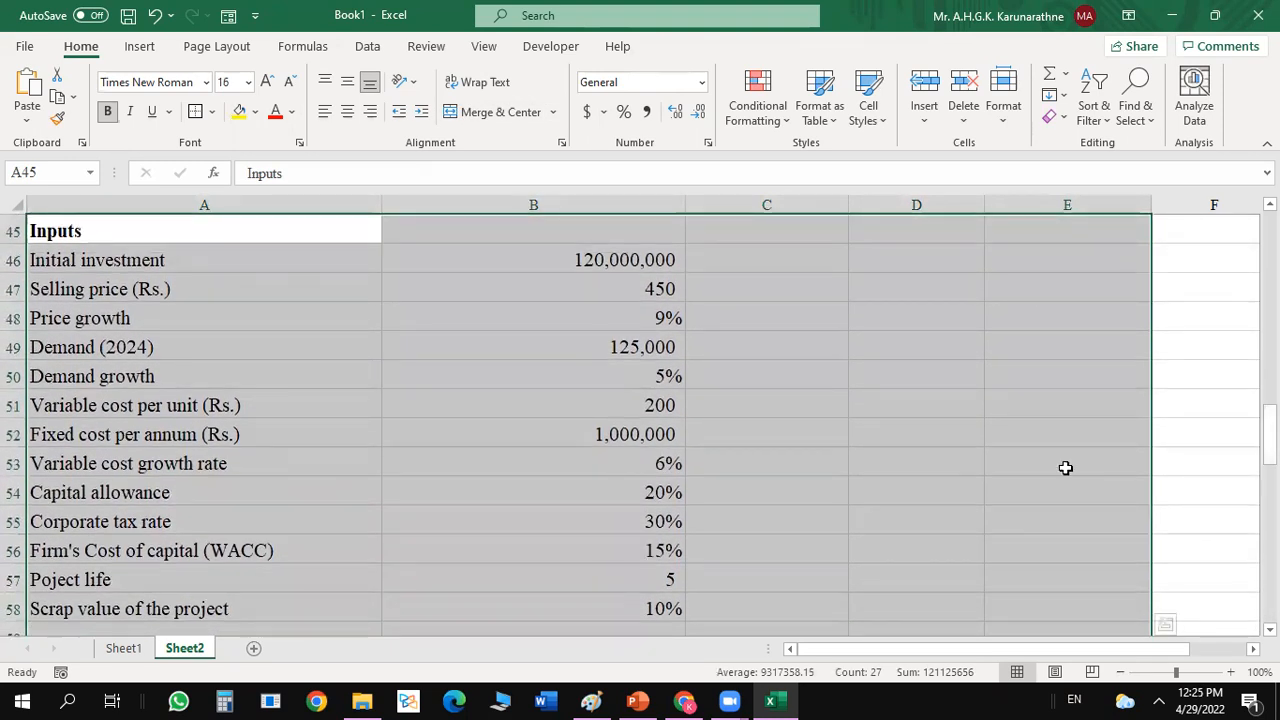
click(975, 488)
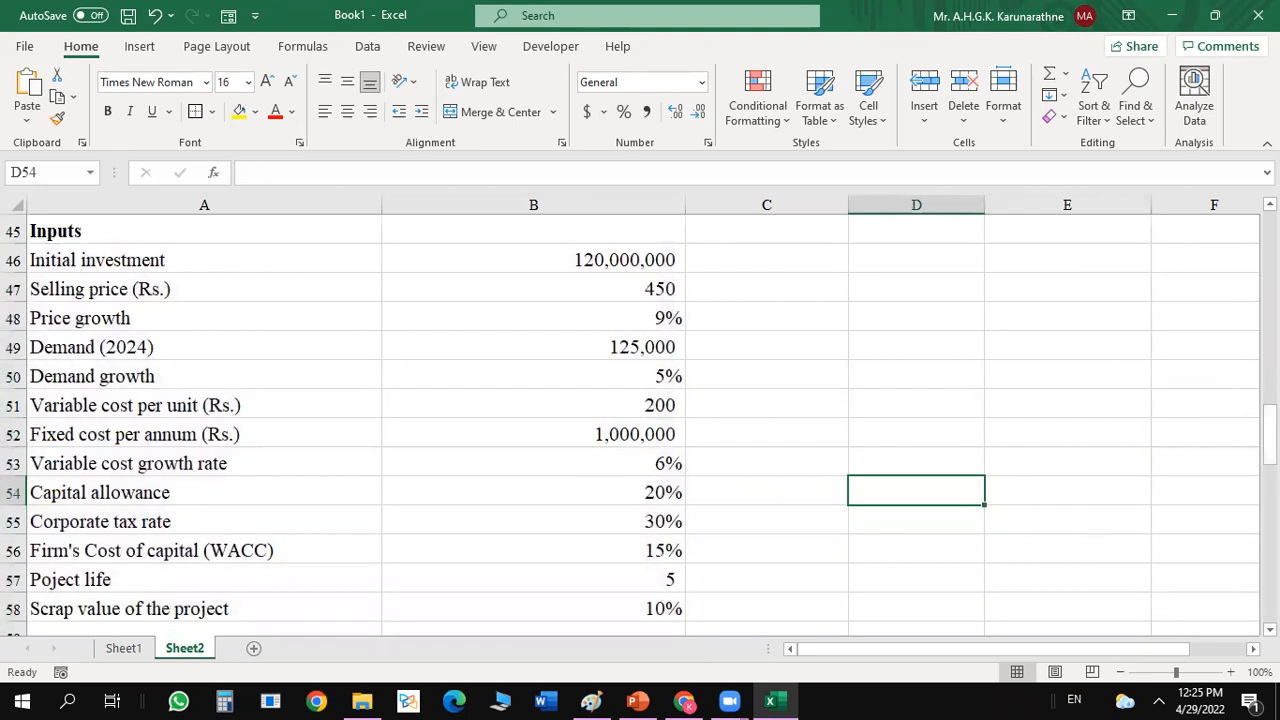
scroll(640, 430, down, 3)
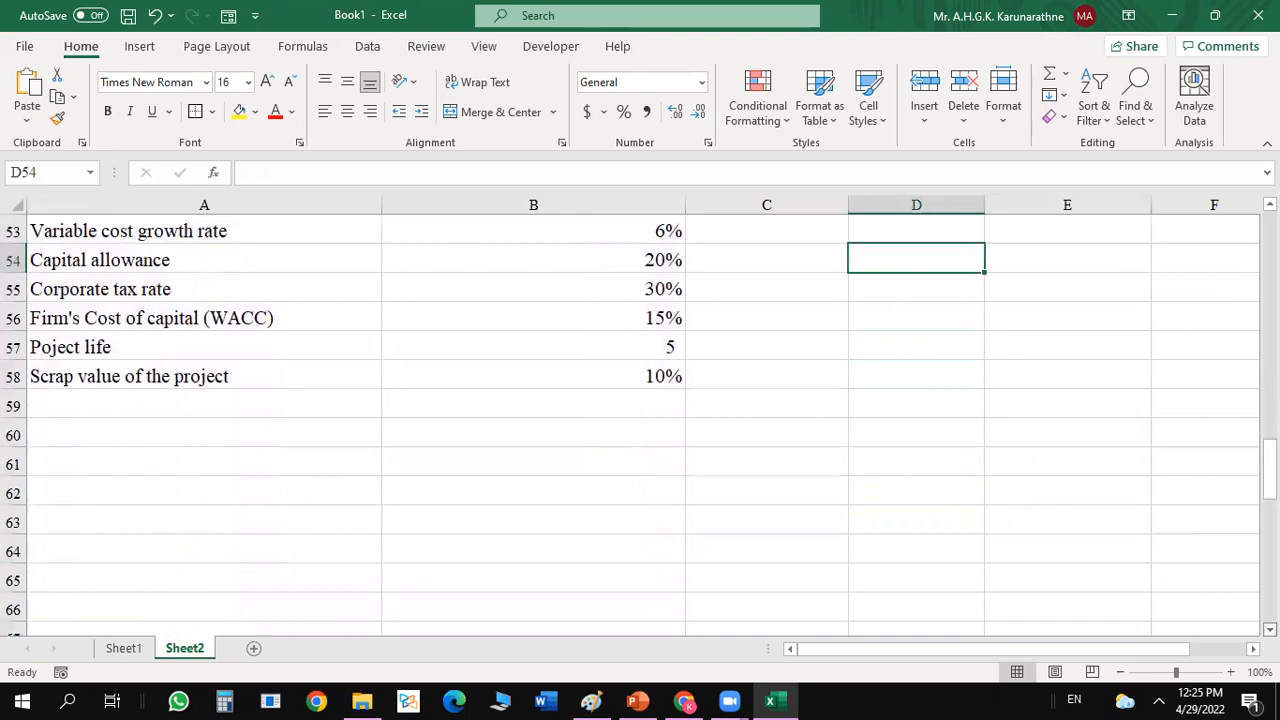
click(458, 390)
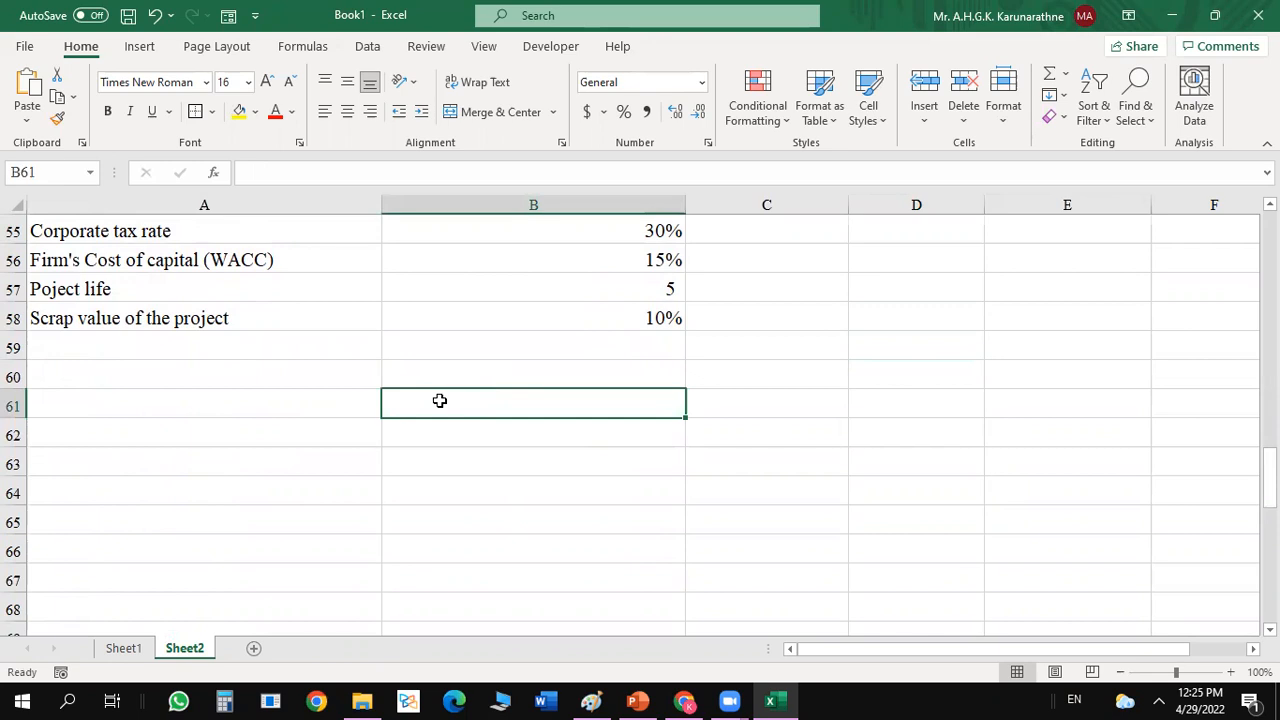
click(196, 380)
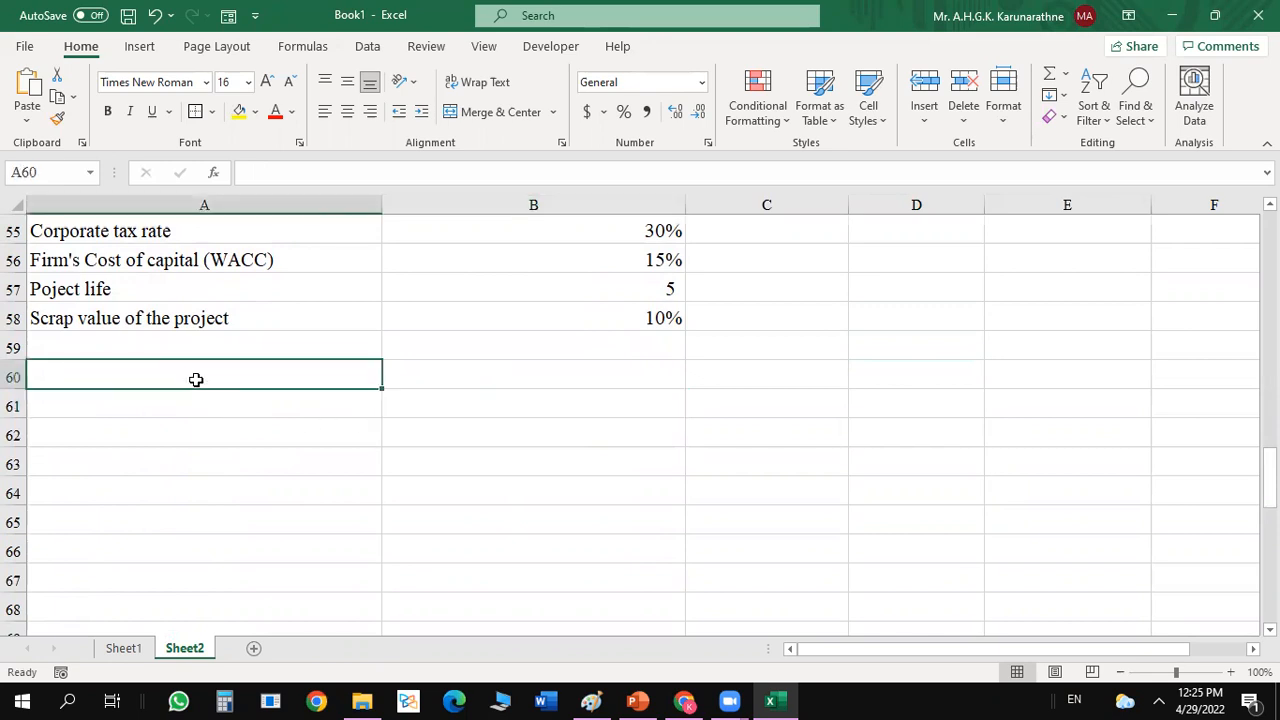
text(Out)
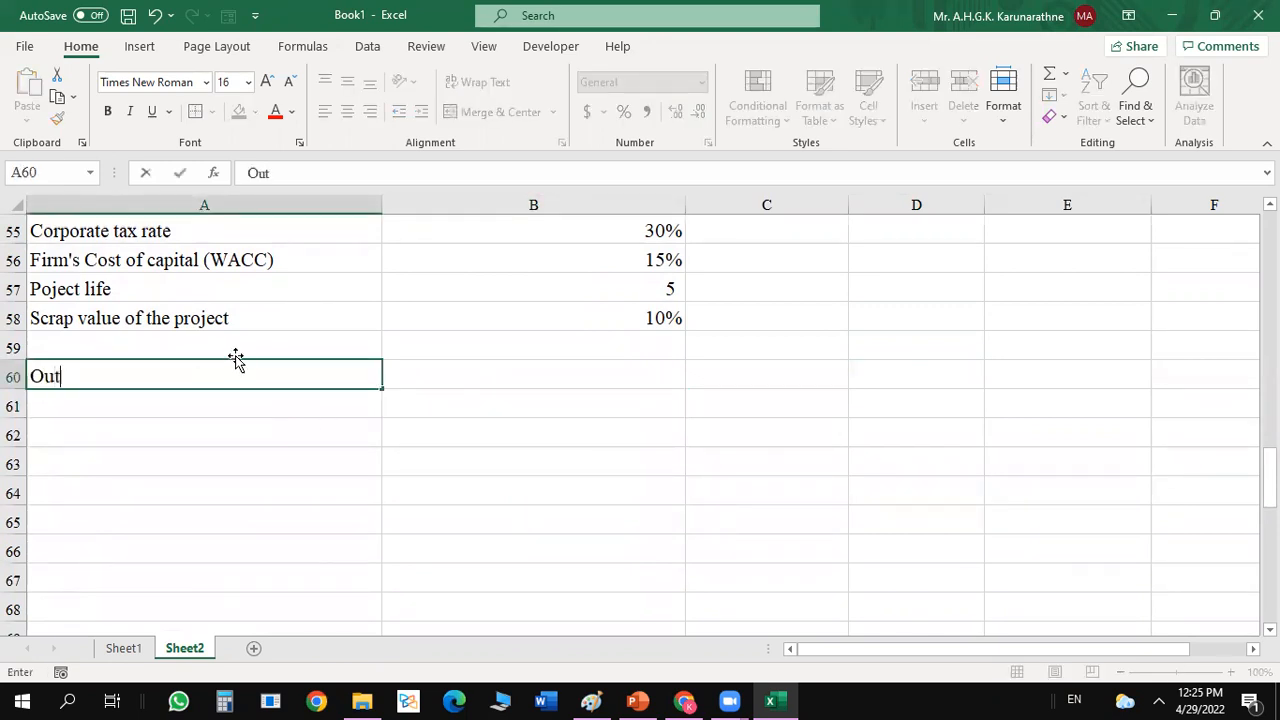
text(put)
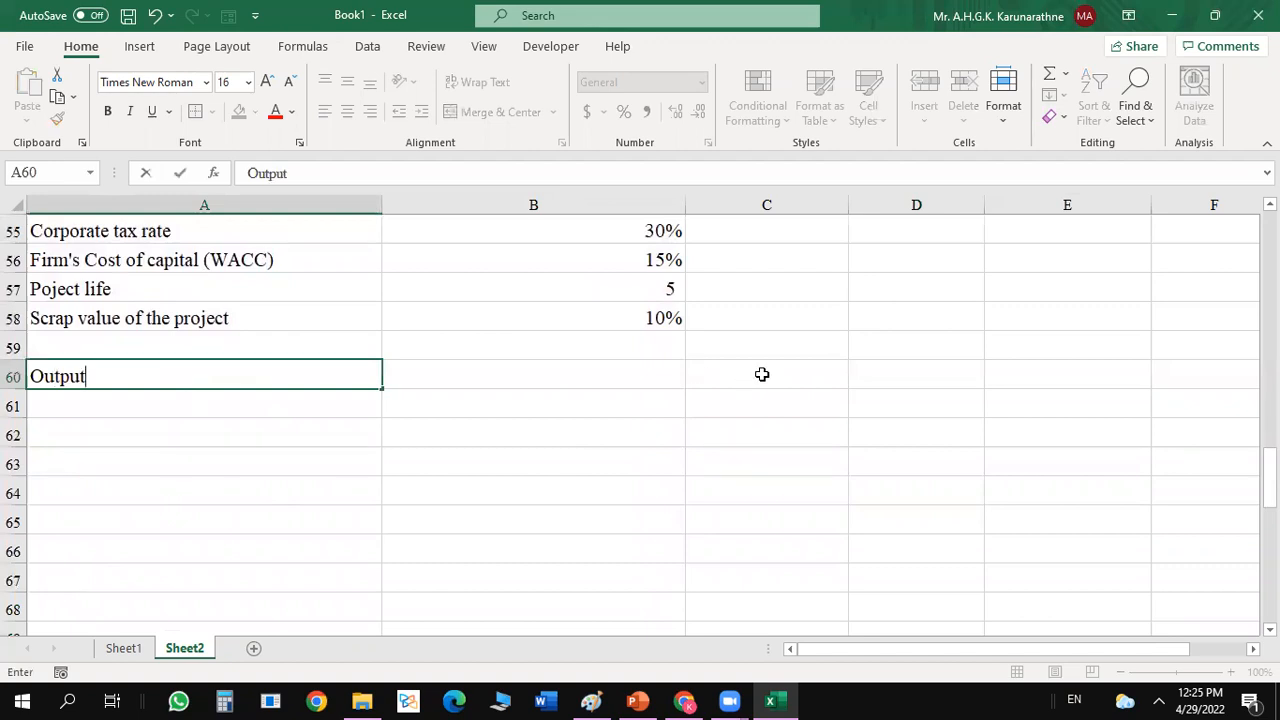
click(460, 399)
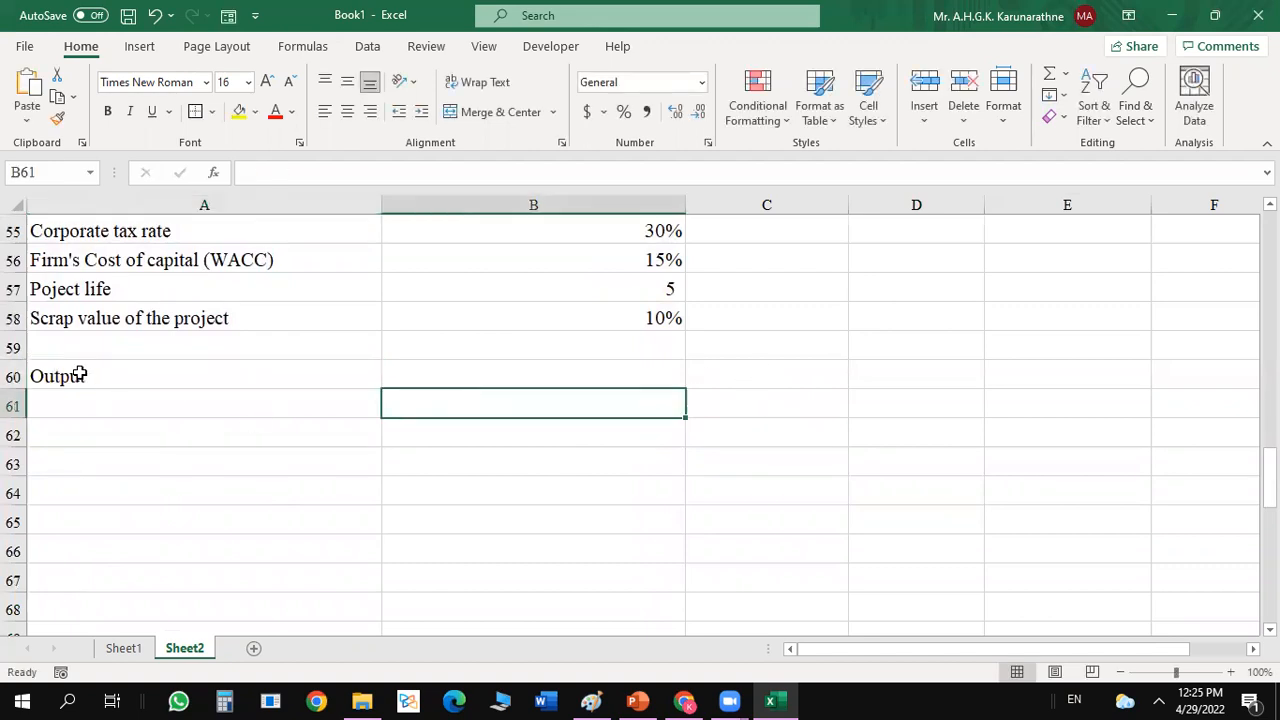
click(79, 375)
key(ctrl+b)
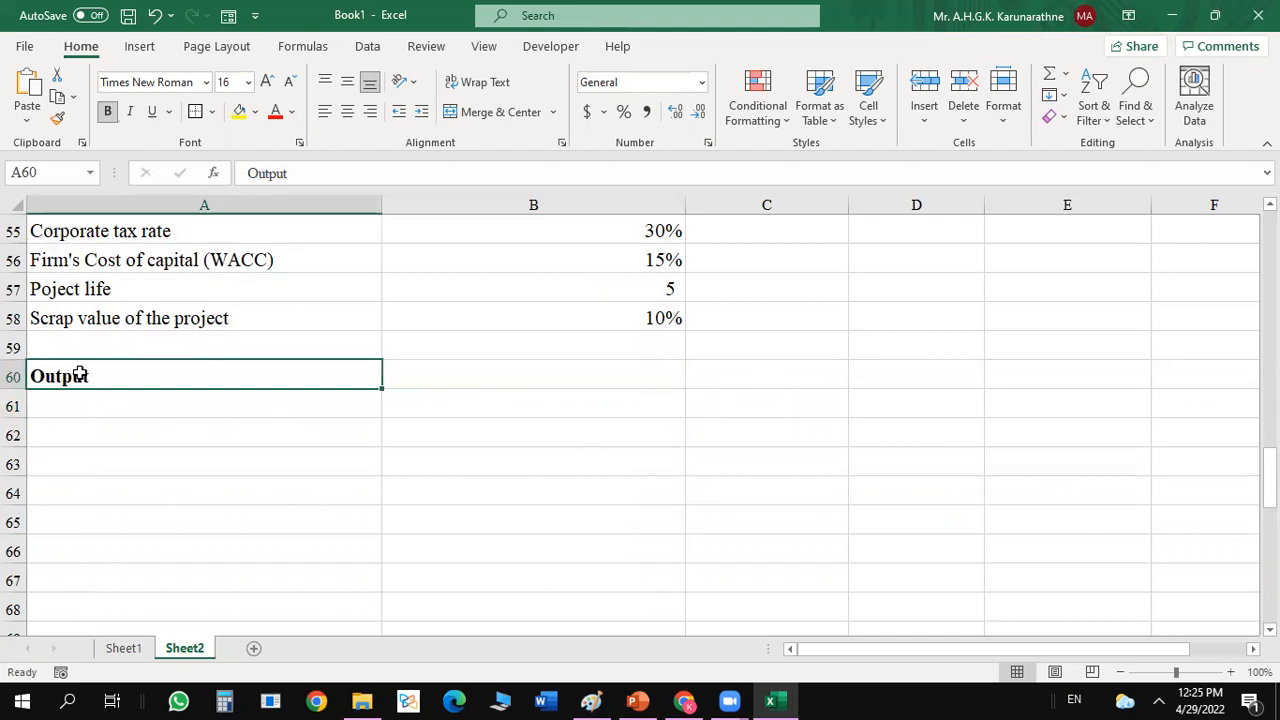
click(294, 431)
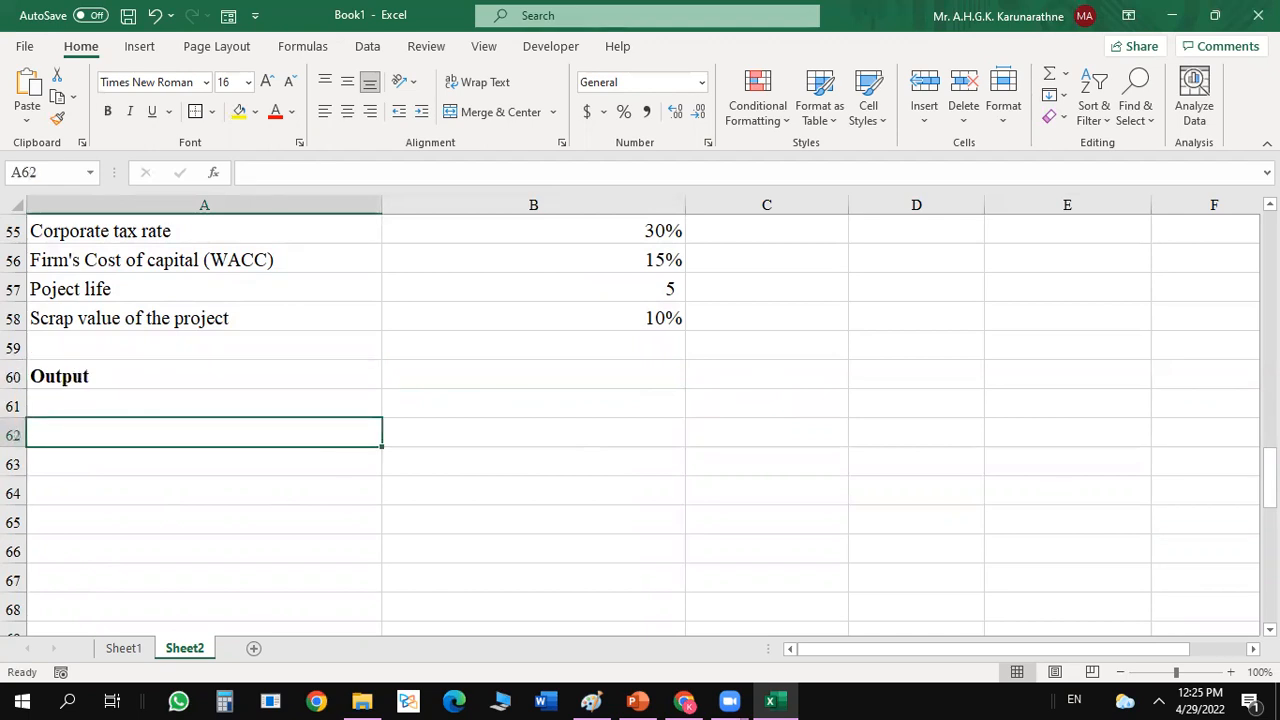
Narrow column B, which holds the input values.
scroll(810, 292, up, 4)
drag(686, 204, 551, 254)
drag(1268, 420, 1268, 440)
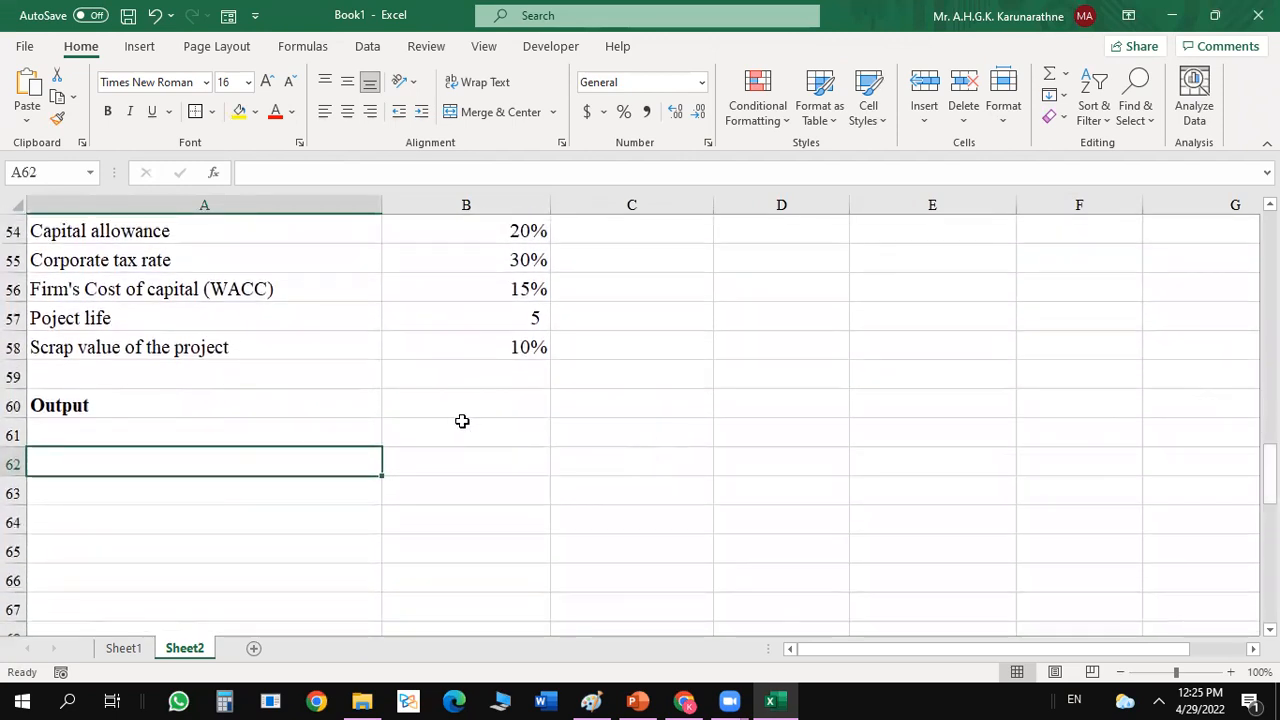
Enter the year numbers 0, 1, 2, 3, 4 and 5 across B61:G61, below the Output heading.
click(462, 421)
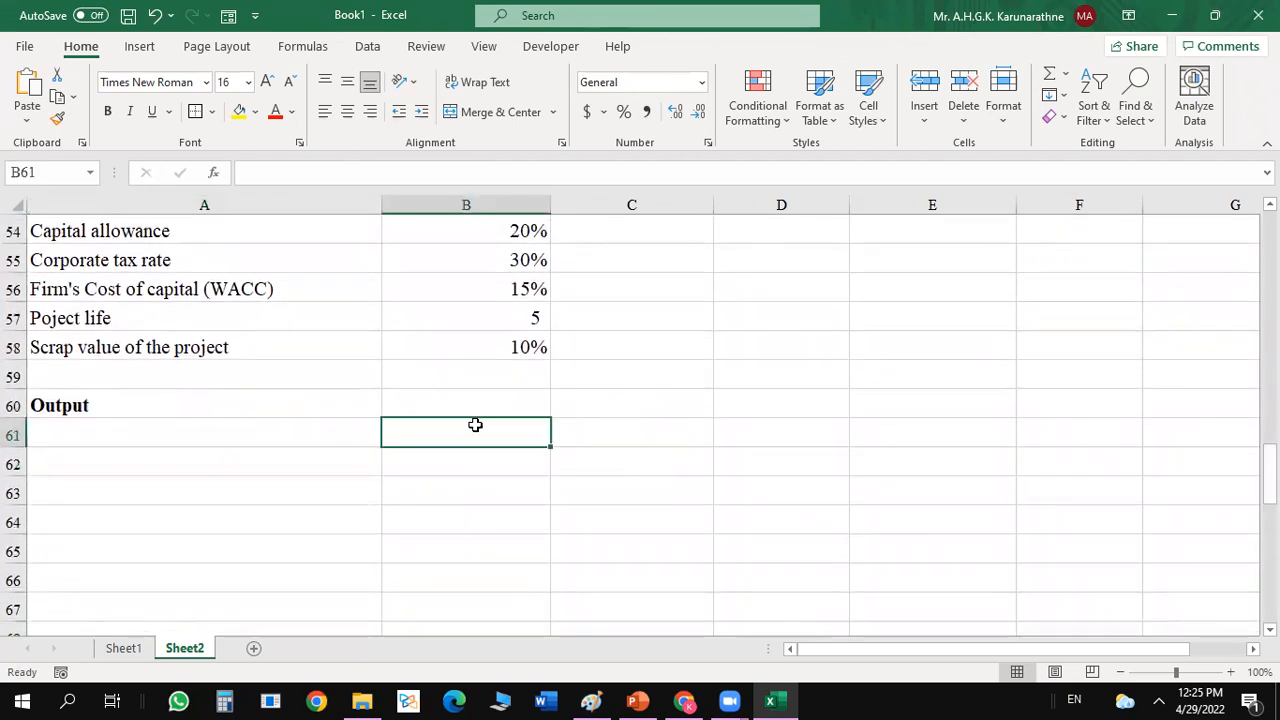
text(0)
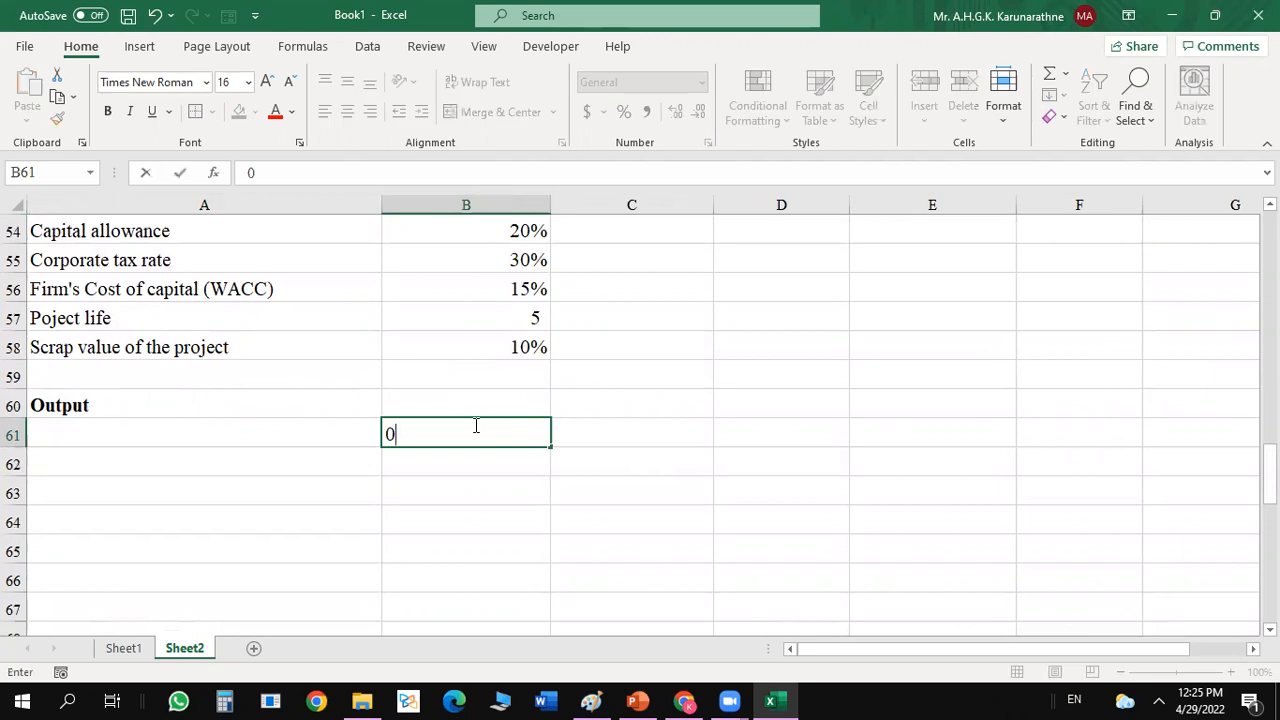
key(Tab)
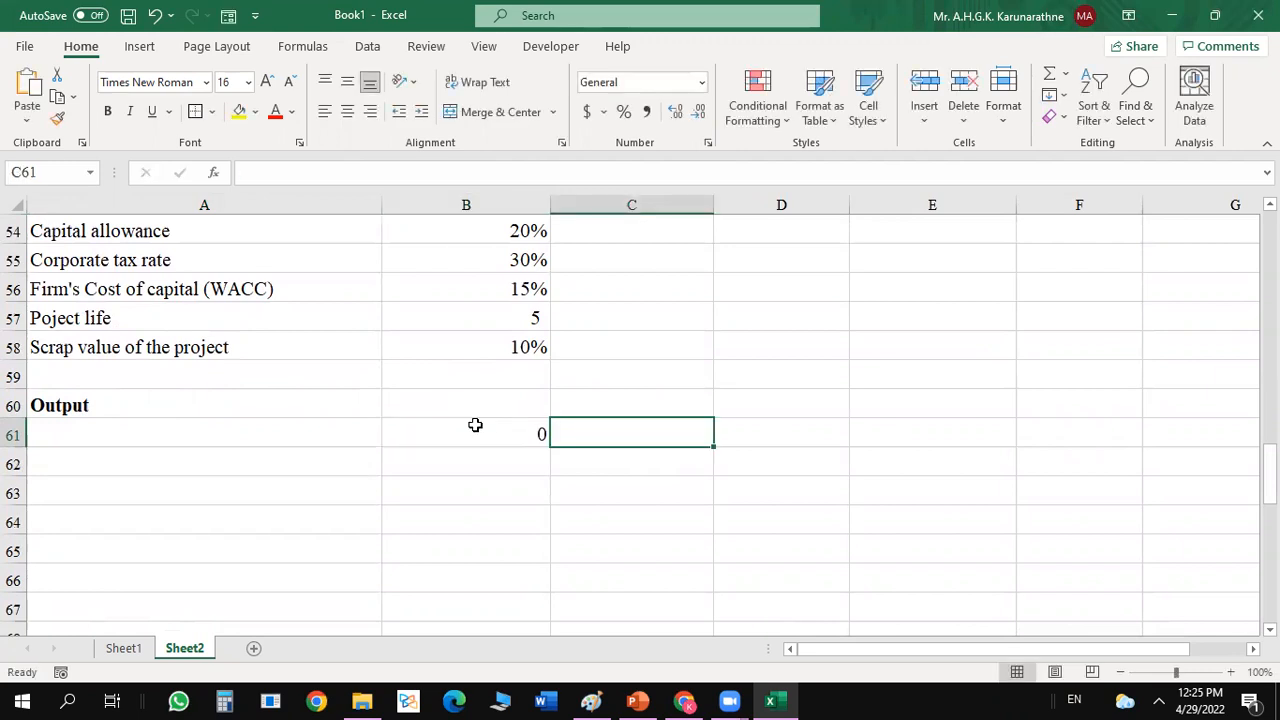
text(1)
key(Tab)
text(2)
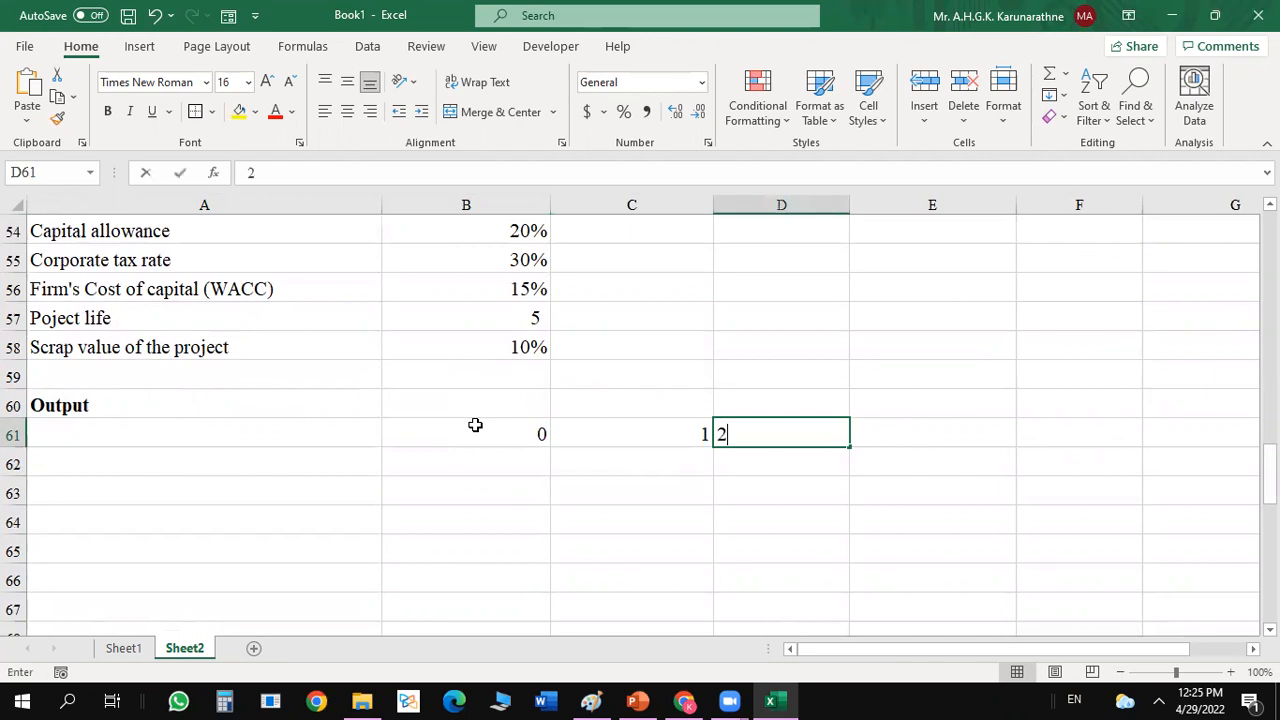
key(Tab)
text(3)
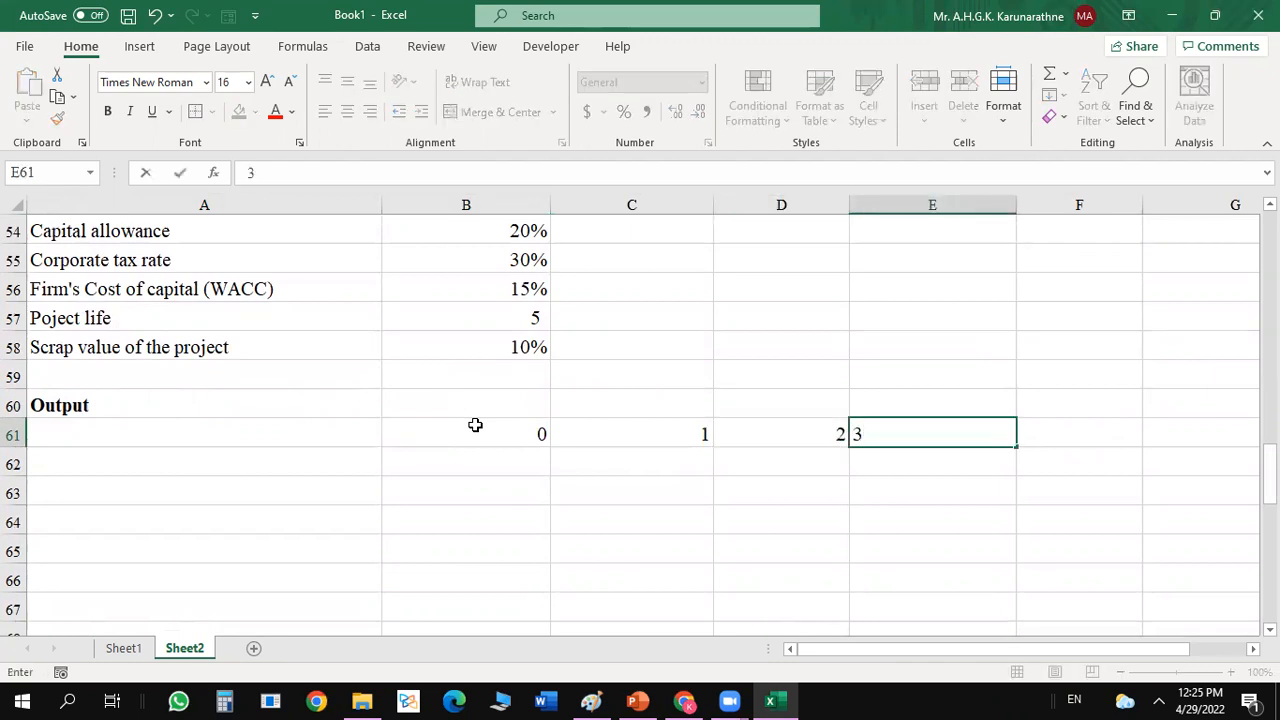
key(Tab)
text(4)
key(Tab)
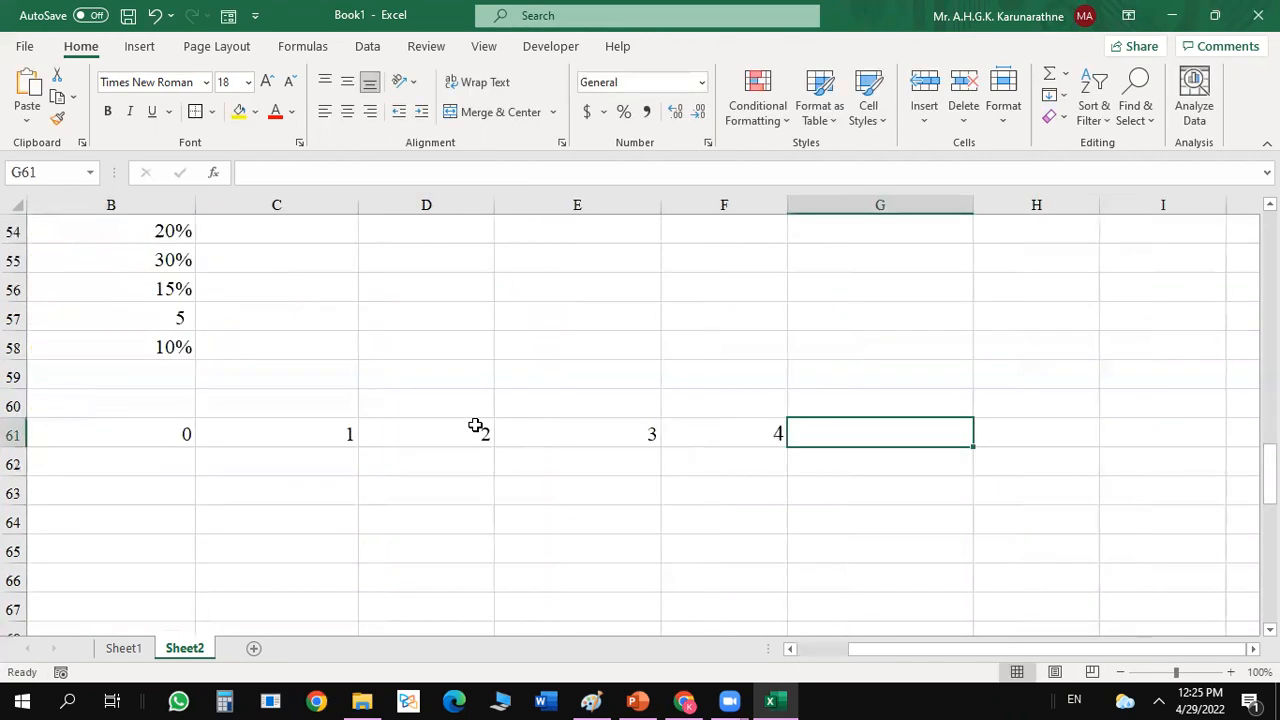
text(5)
key(Left)
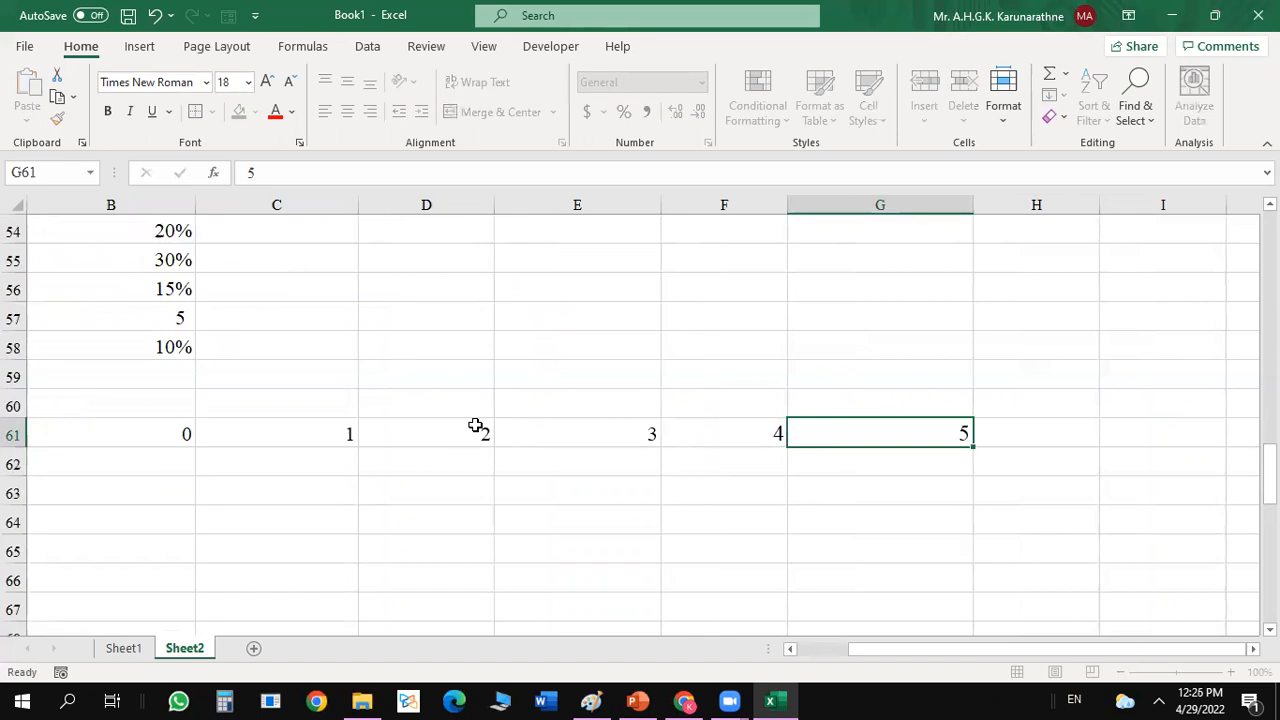
Narrow columns A, B, G and E so that all the year columns fit in view.
click(171, 441)
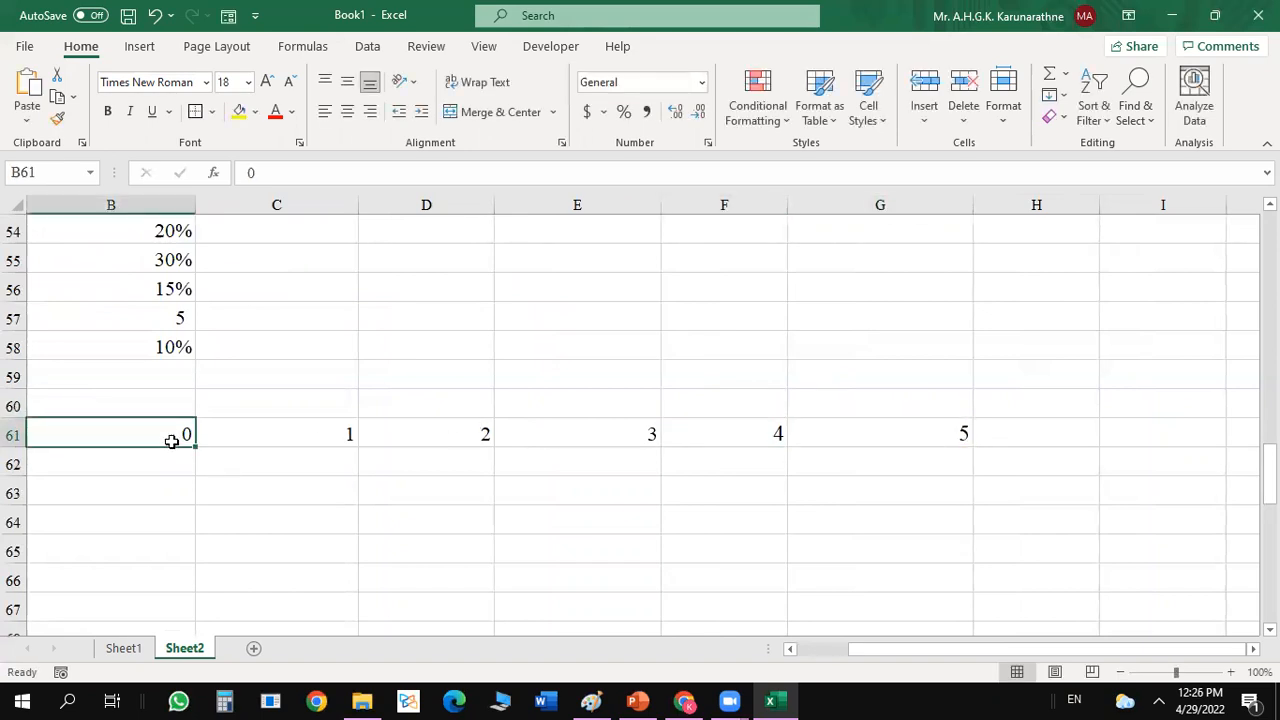
key(Left)
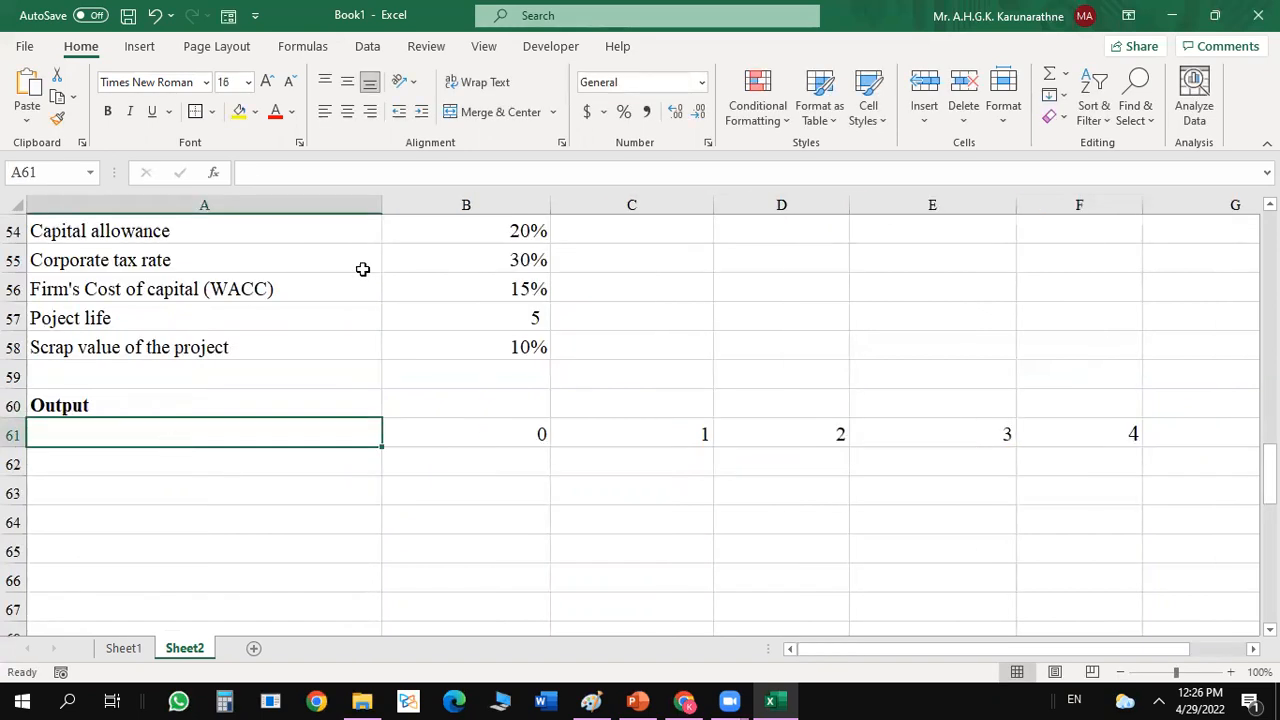
drag(381, 204, 328, 214)
drag(494, 204, 470, 206)
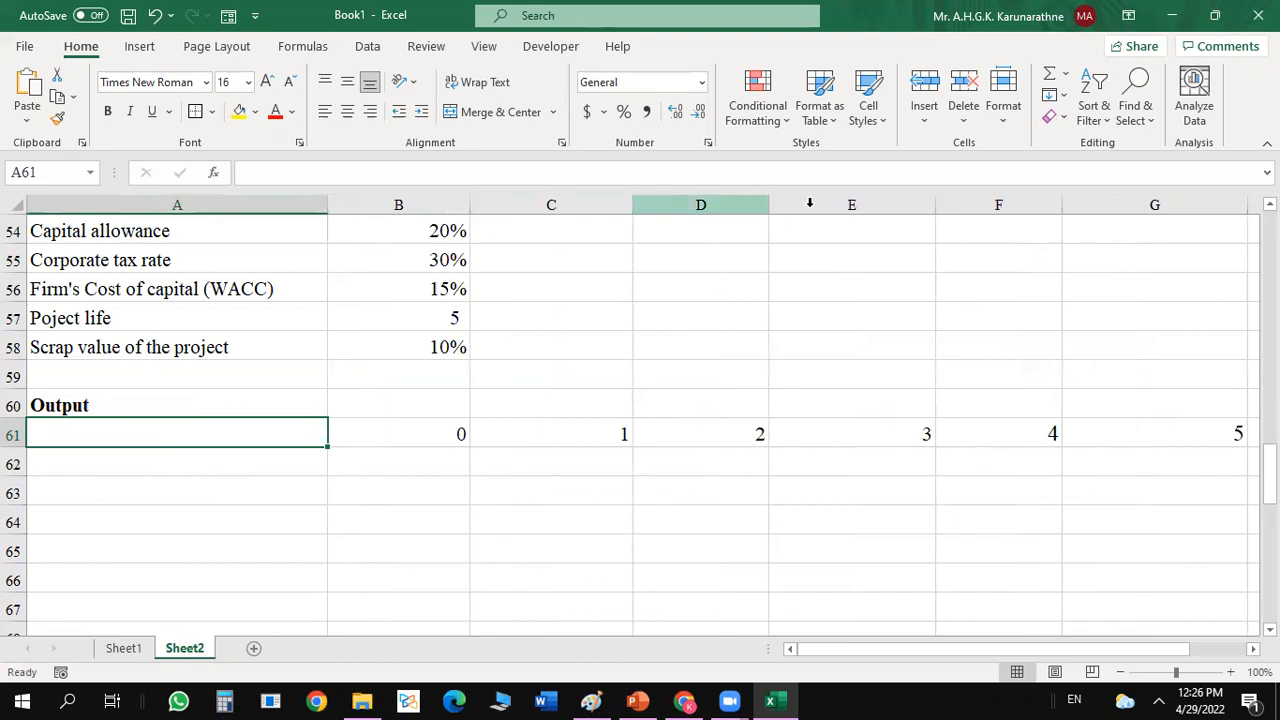
right_click(1249, 204)
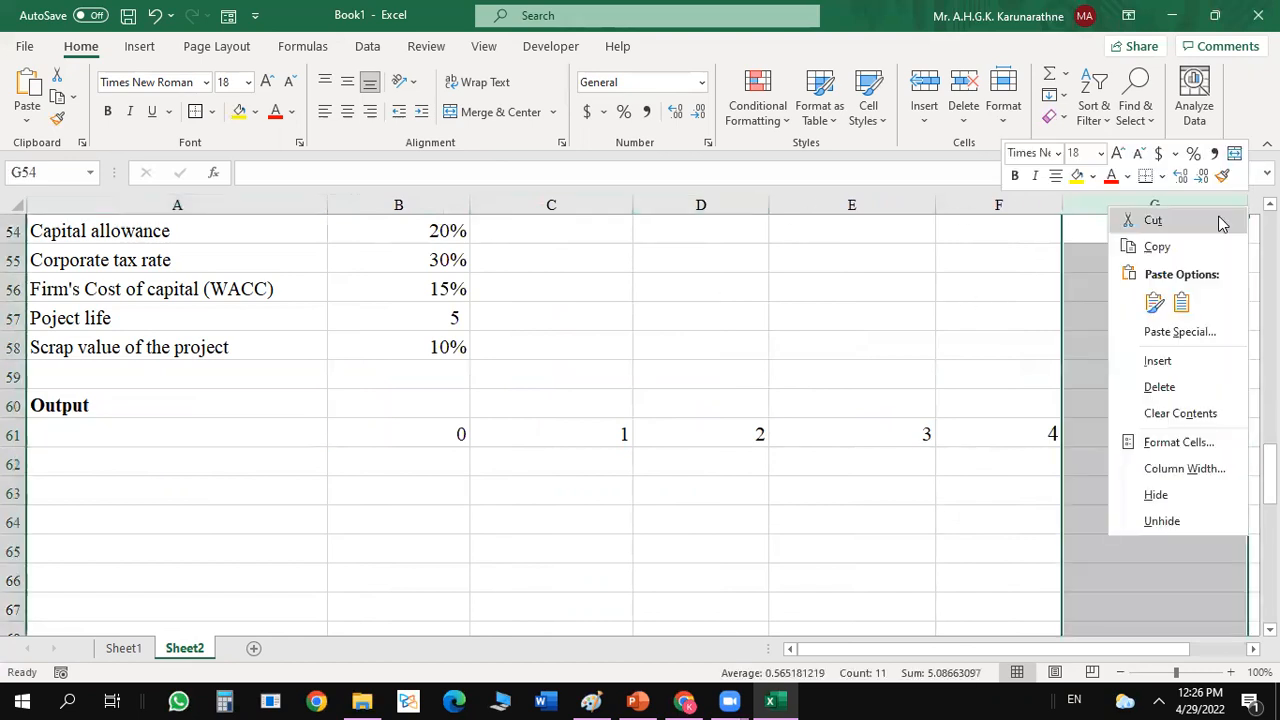
key(Escape)
drag(1247, 204, 1188, 206)
click(970, 439)
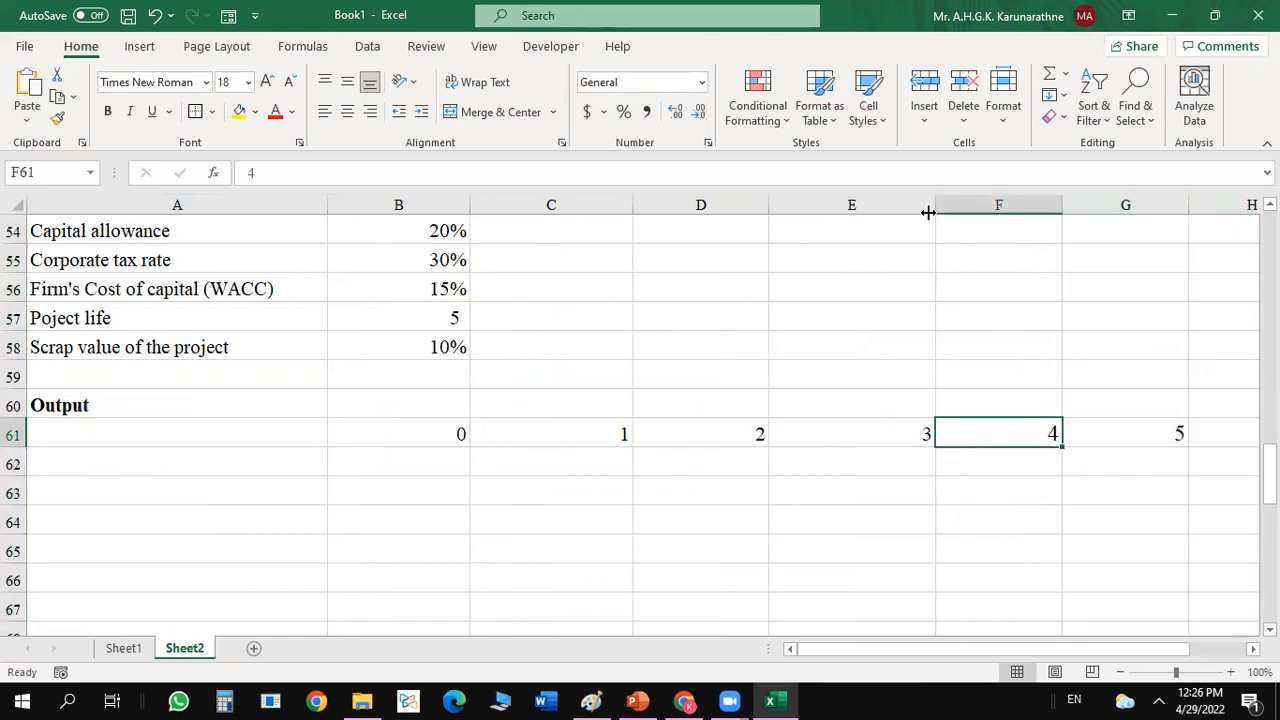
drag(935, 204, 910, 217)
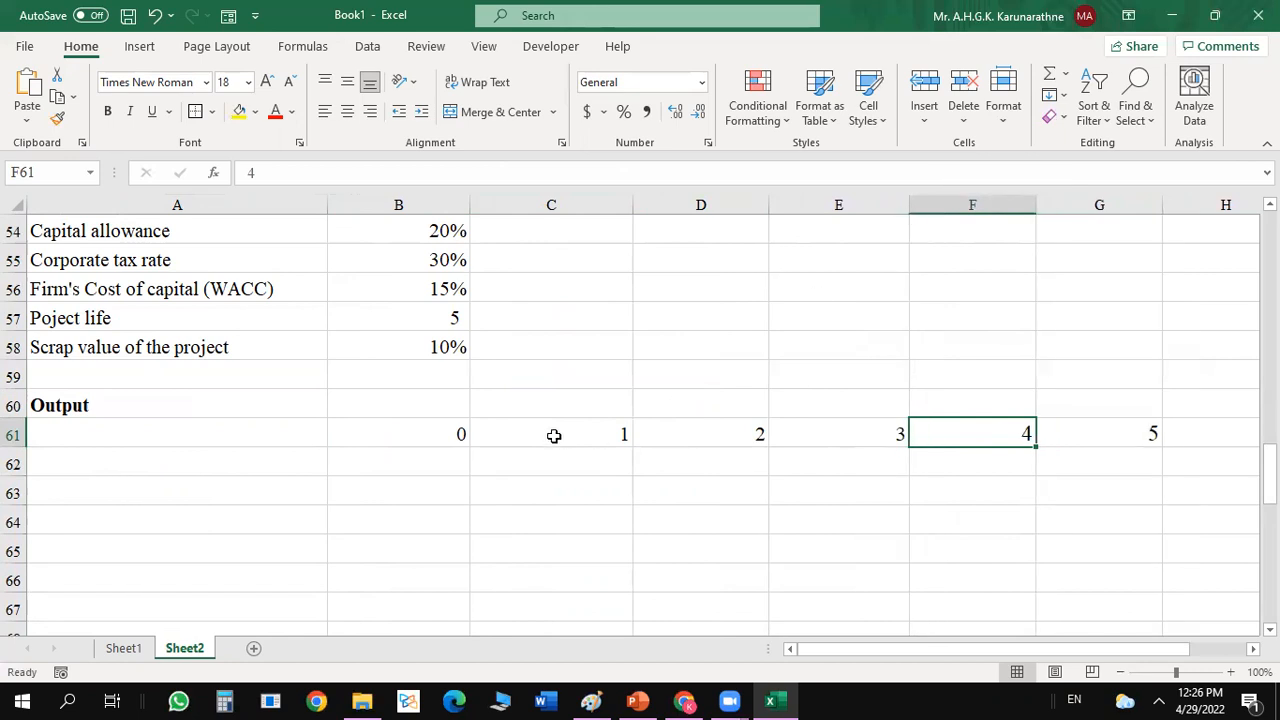
Center the year numbers horizontally in B61:G61.
click(410, 441)
drag(410, 441, 1054, 432)
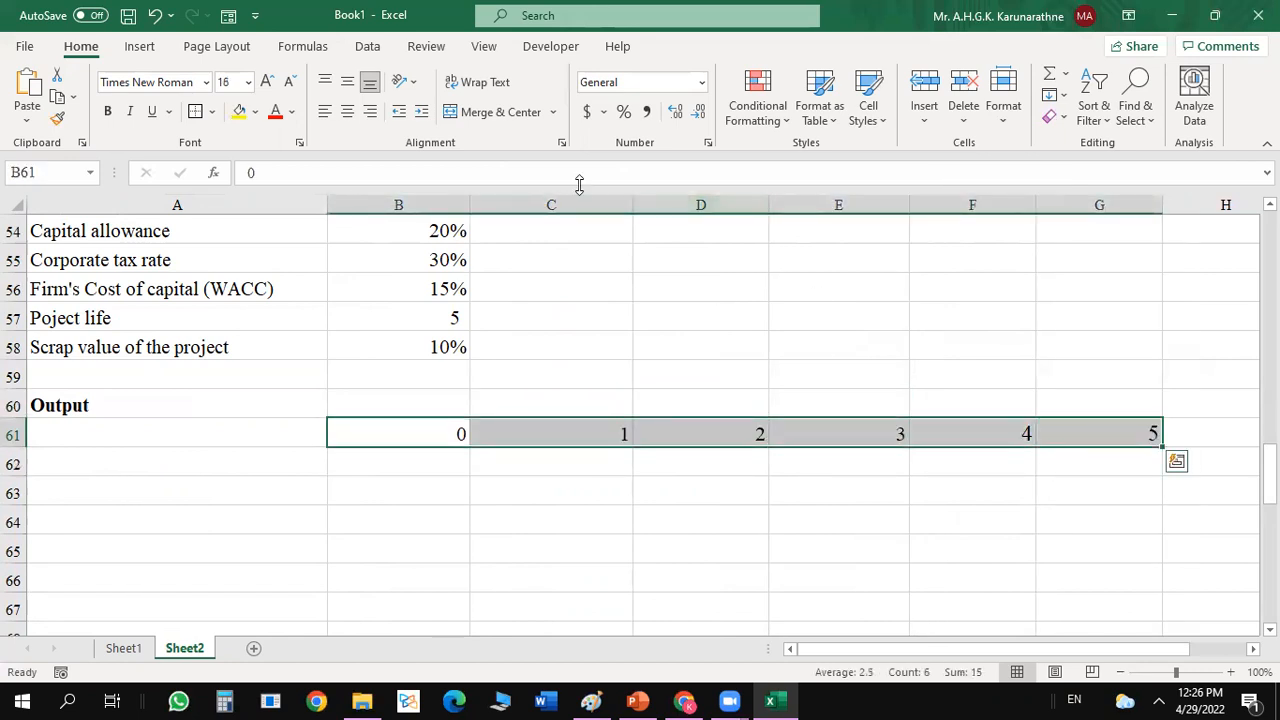
click(347, 111)
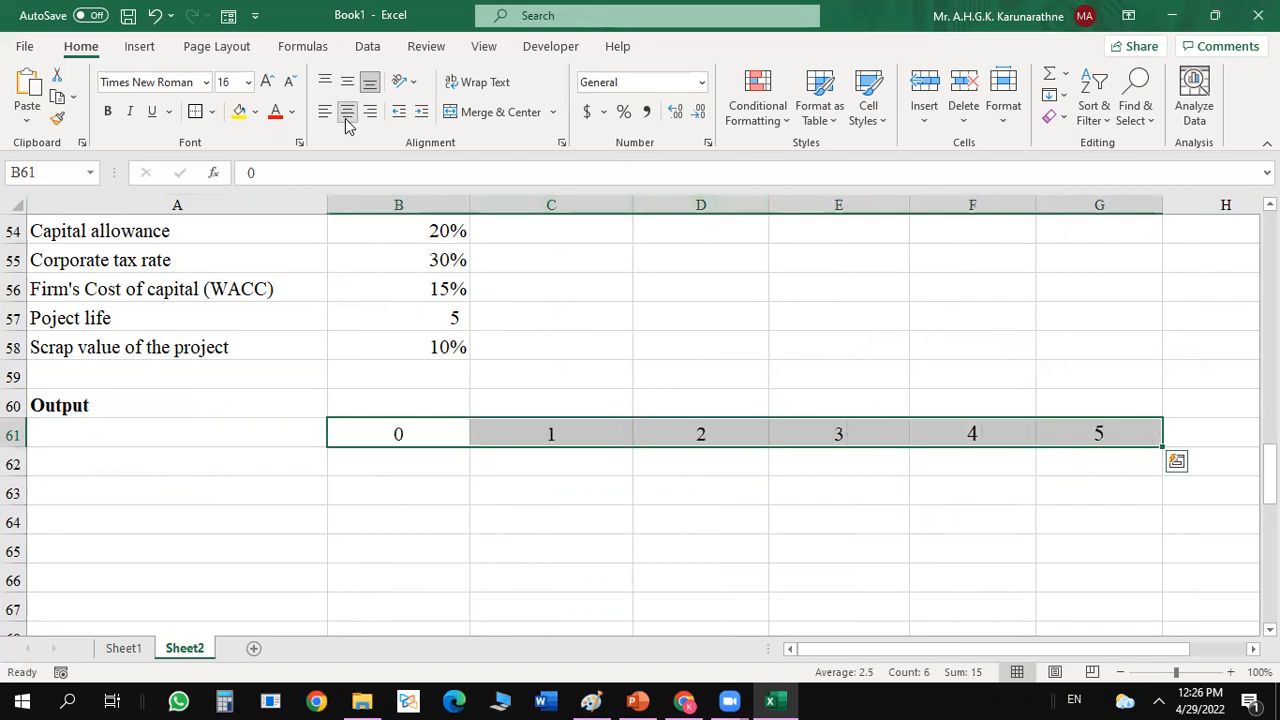
Enter the label Year in A61 and make the whole year row A61:G61 bold.
click(274, 429)
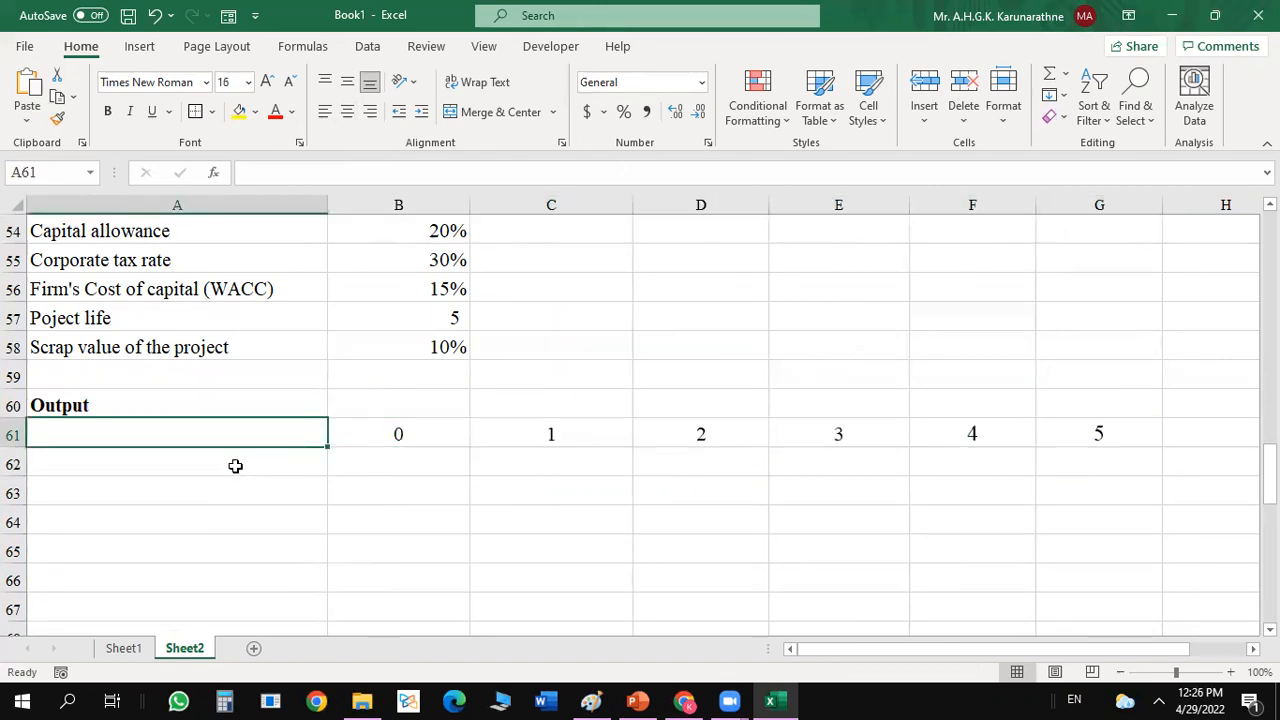
text(Year)
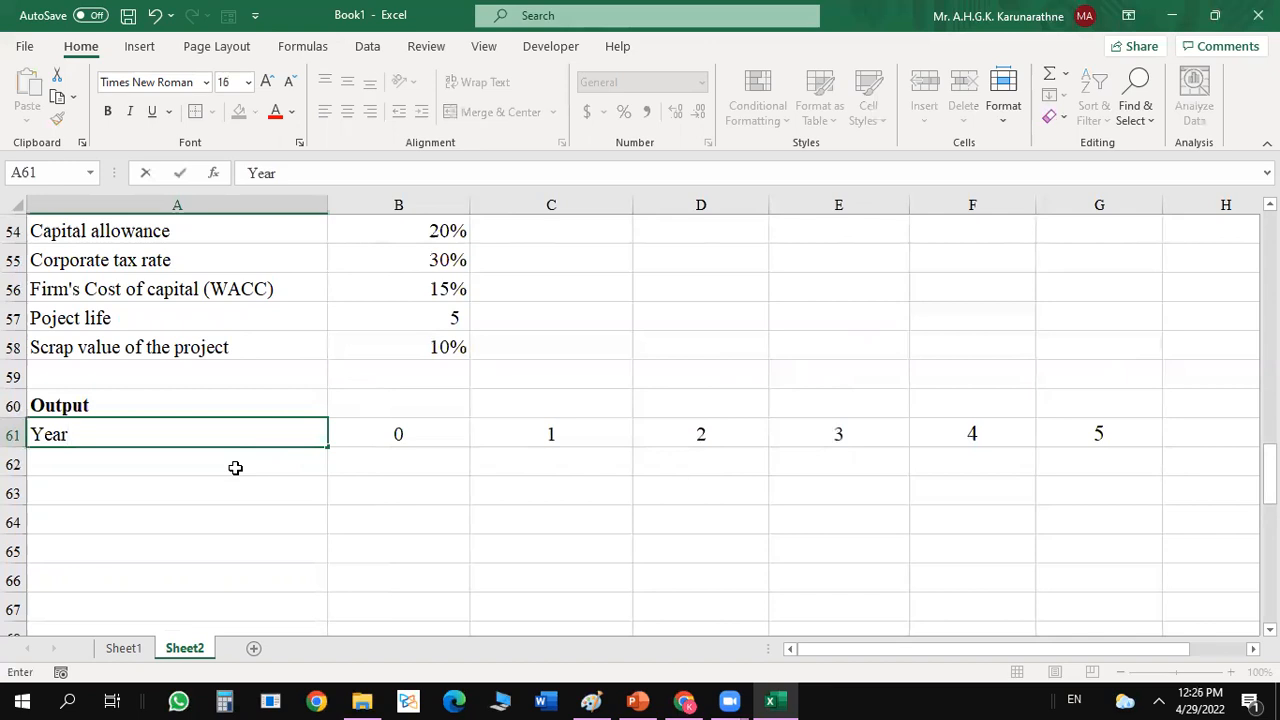
click(235, 468)
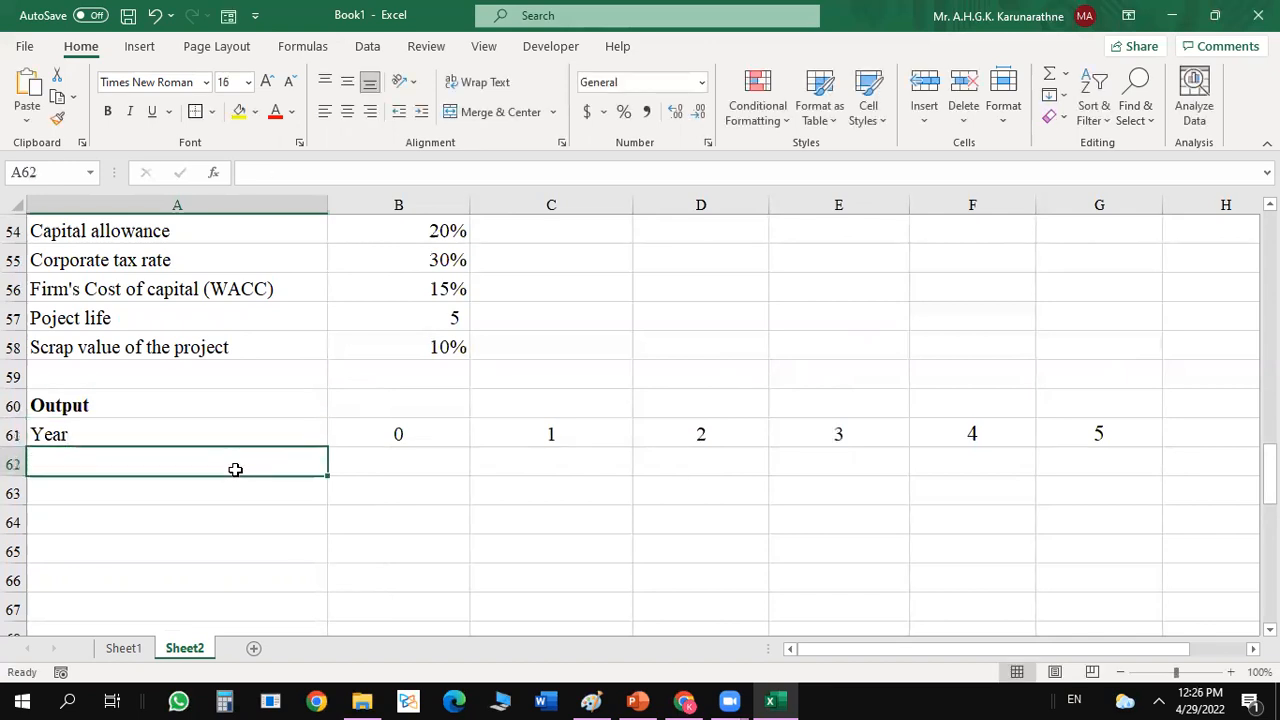
click(194, 438)
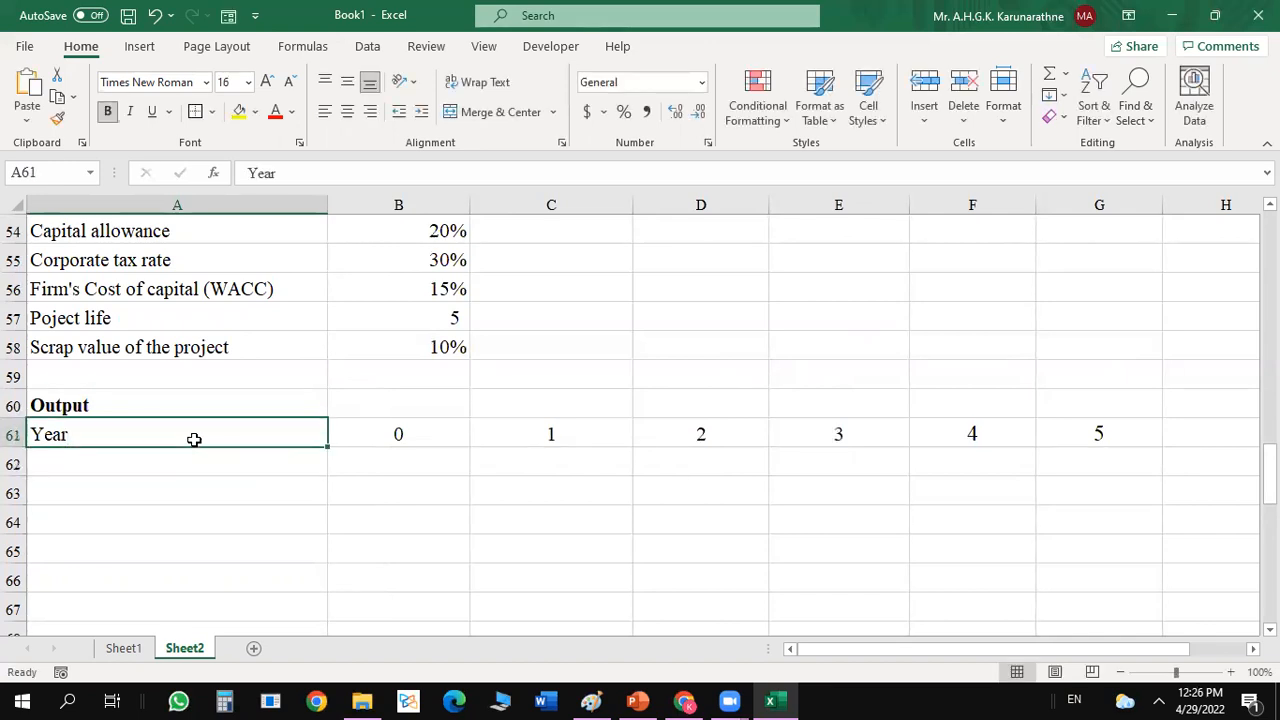
key(ctrl+b)
key(ctrl+shift+Right)
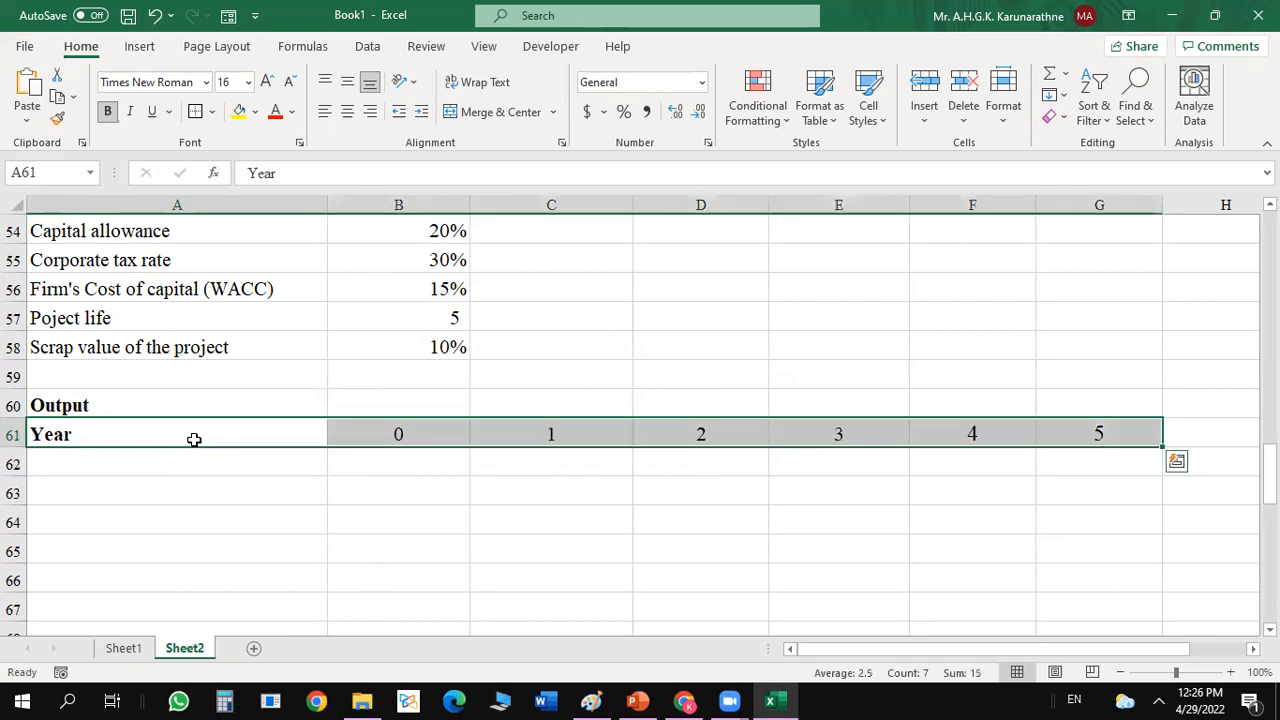
key(ctrl+b)
key(ctrl+b)
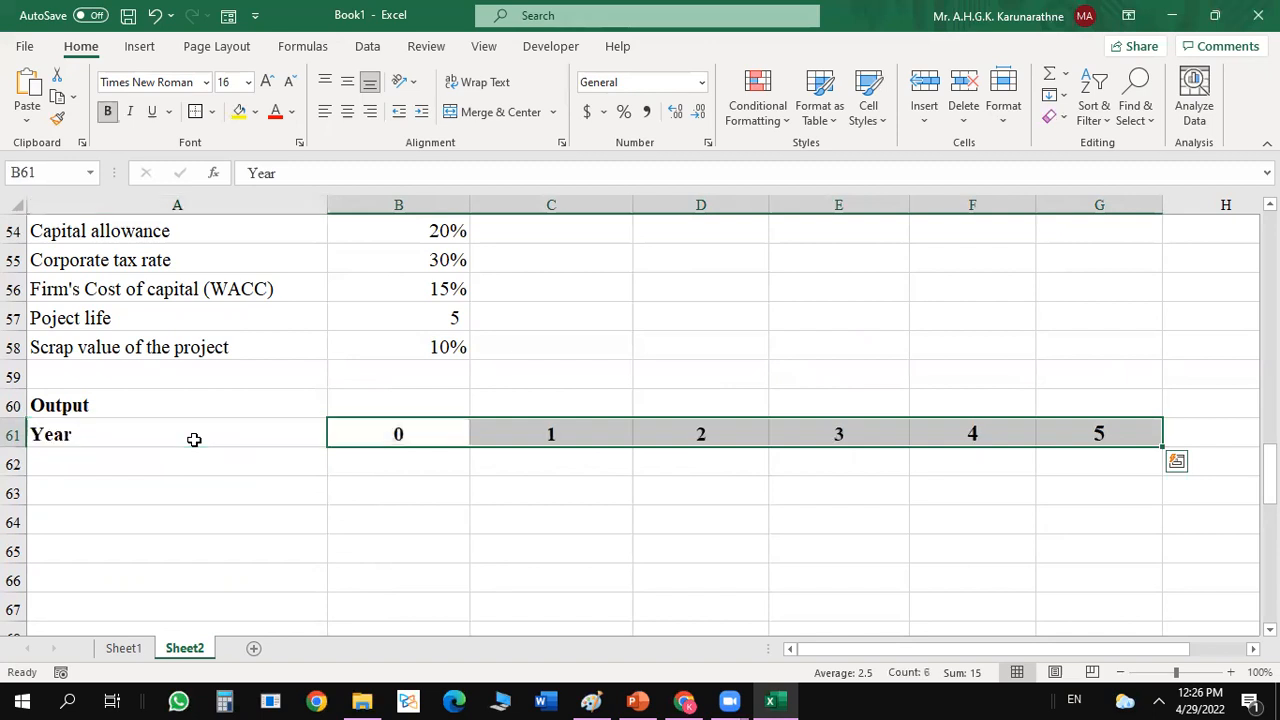
Enter the label Initial investmet in A62 in regular, non-bold text.
click(158, 468)
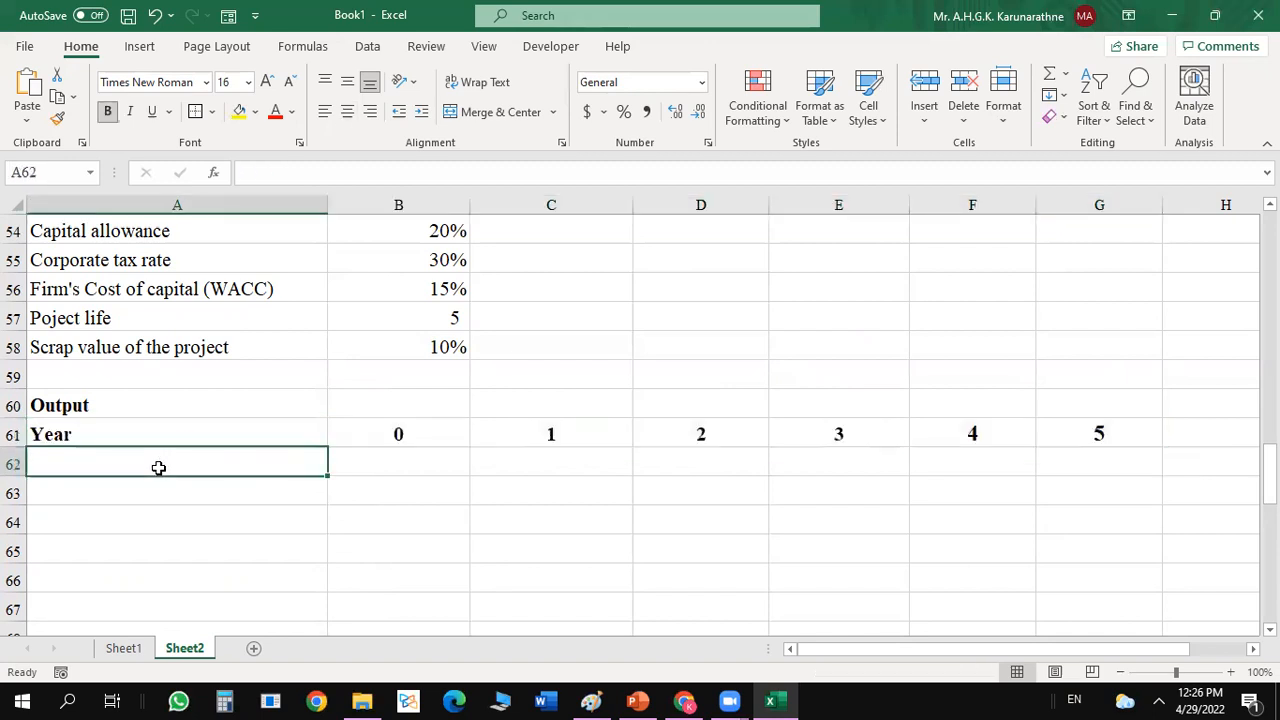
text(In)
key(BackSpace)
key(BackSpace)
key(ctrl+b)
text(Initi)
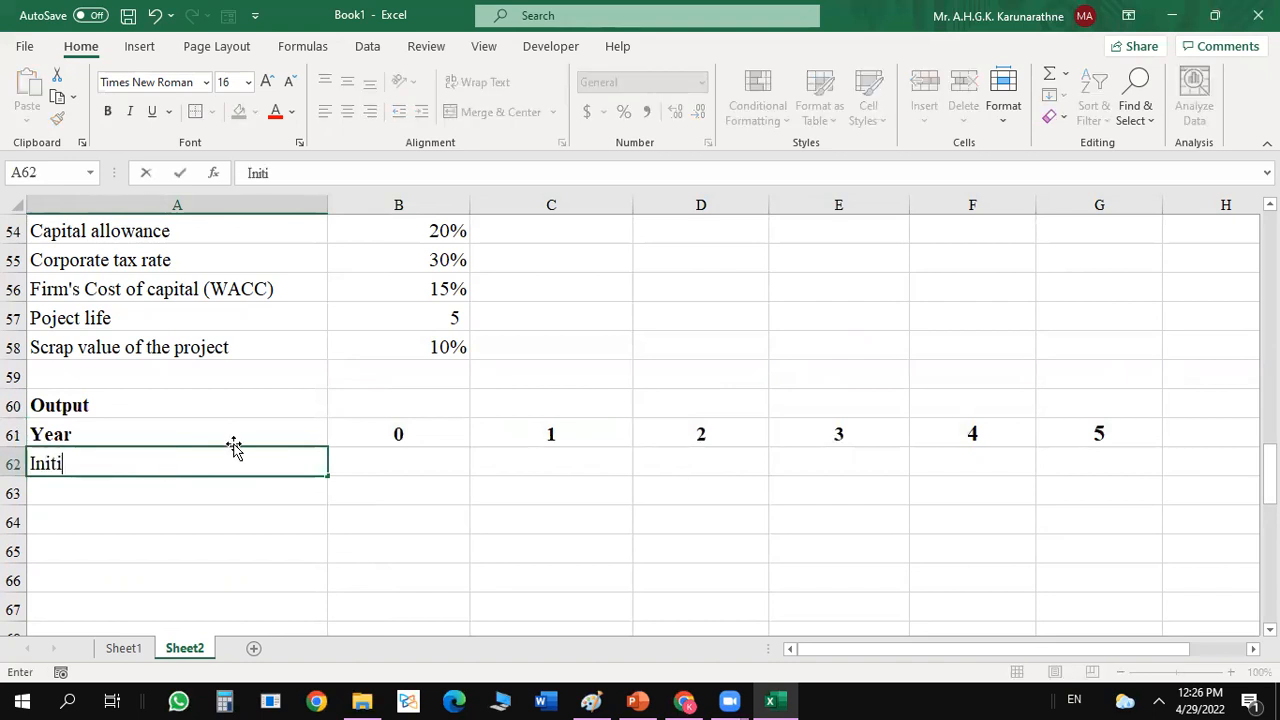
text(al investmet)
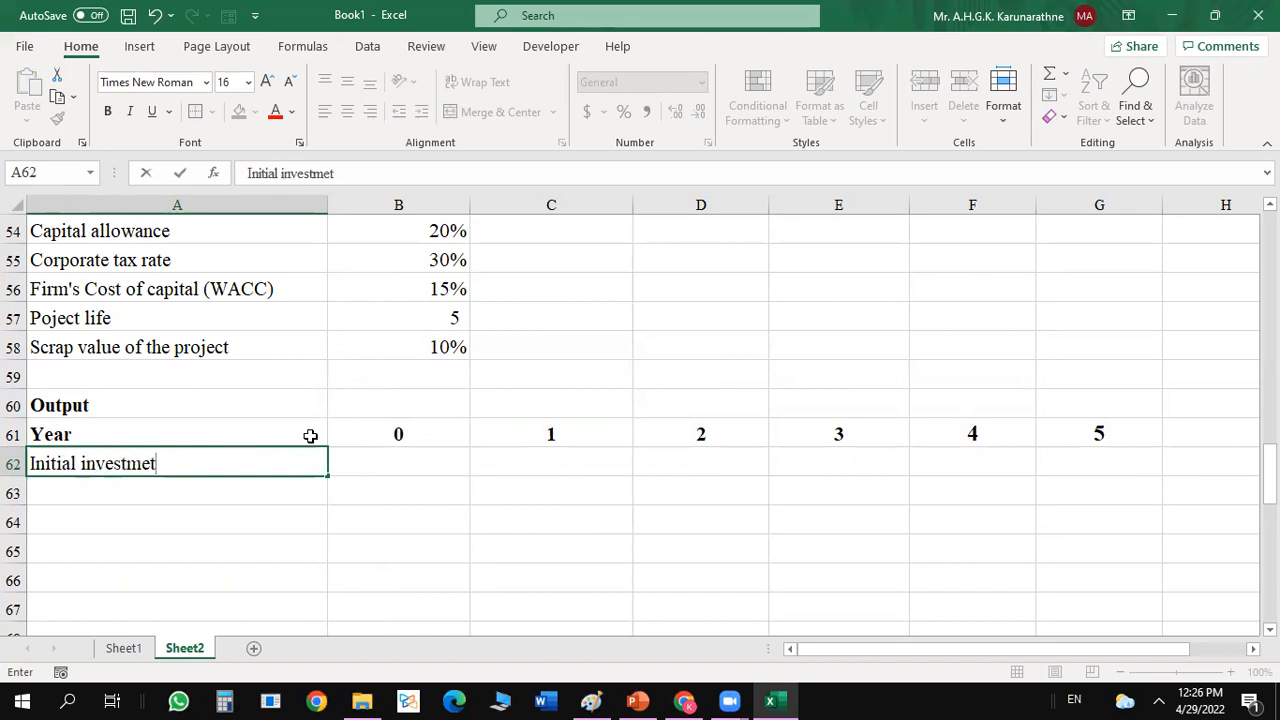
Link the year 0 initial investment in B62 to the input value with the absolute reference =$B$46.
click(398, 478)
text(=)
drag(1269, 470, 1269, 418)
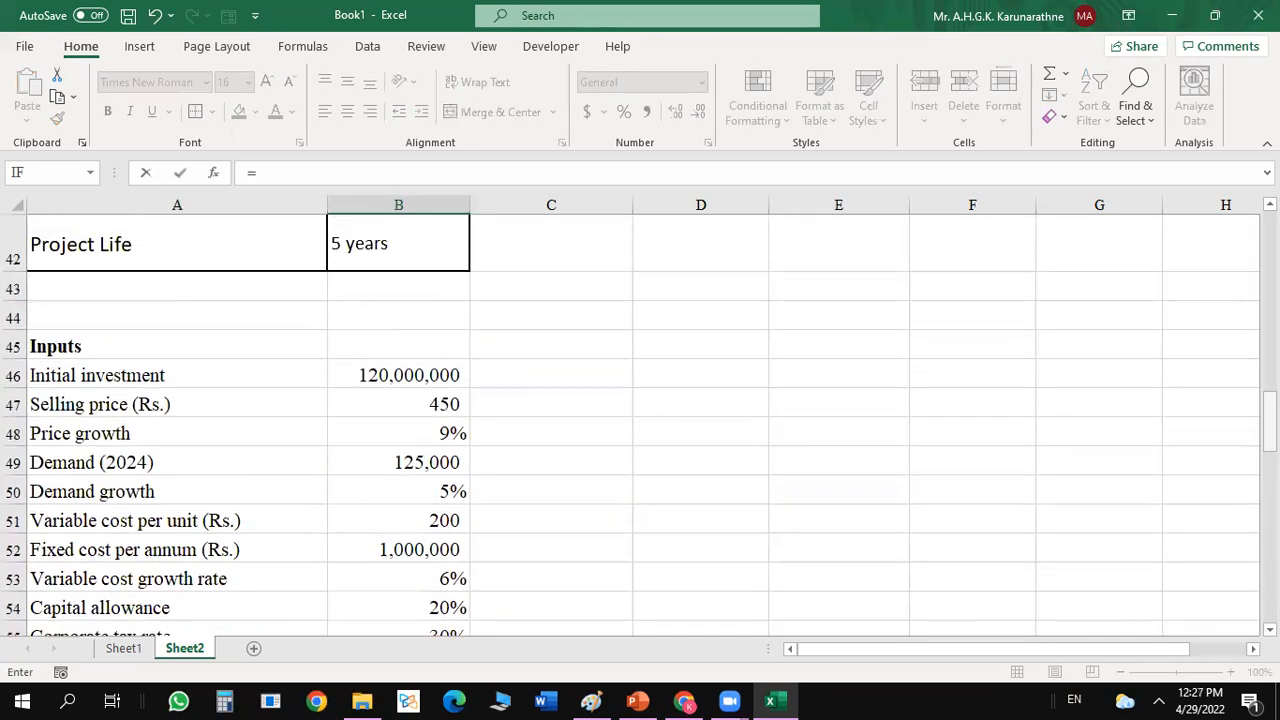
click(430, 375)
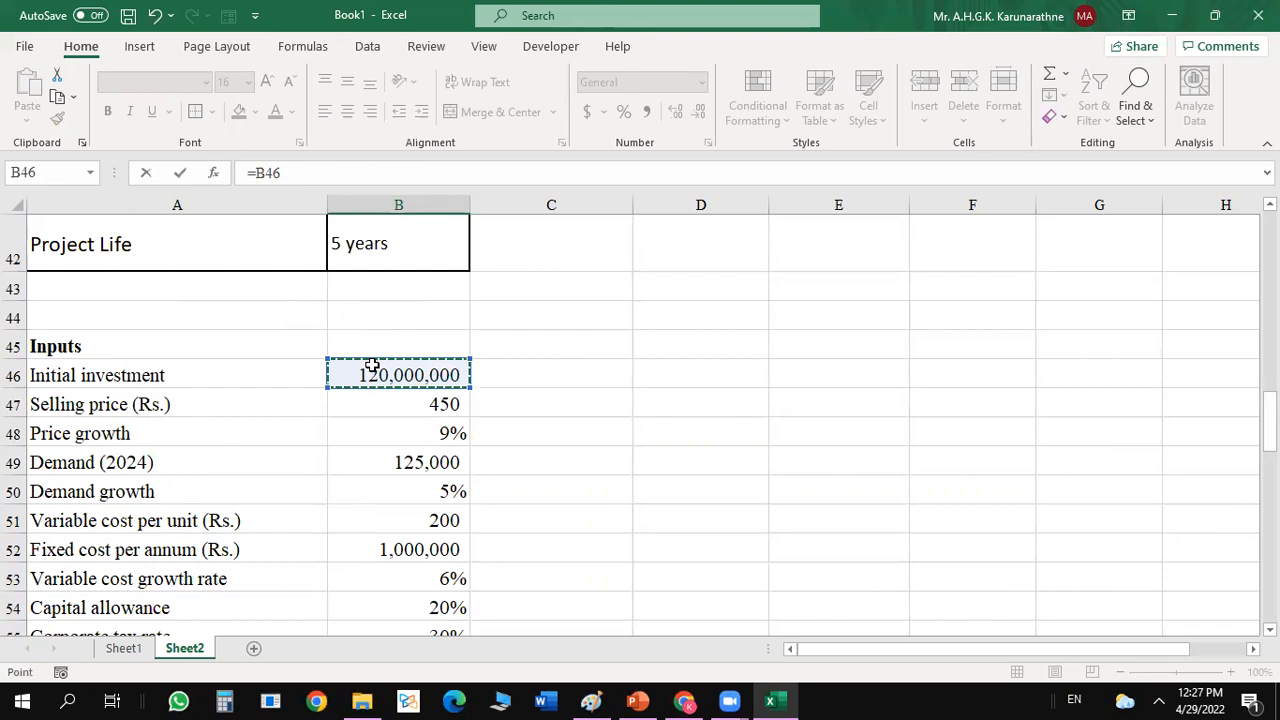
key(F4)
key(Return)
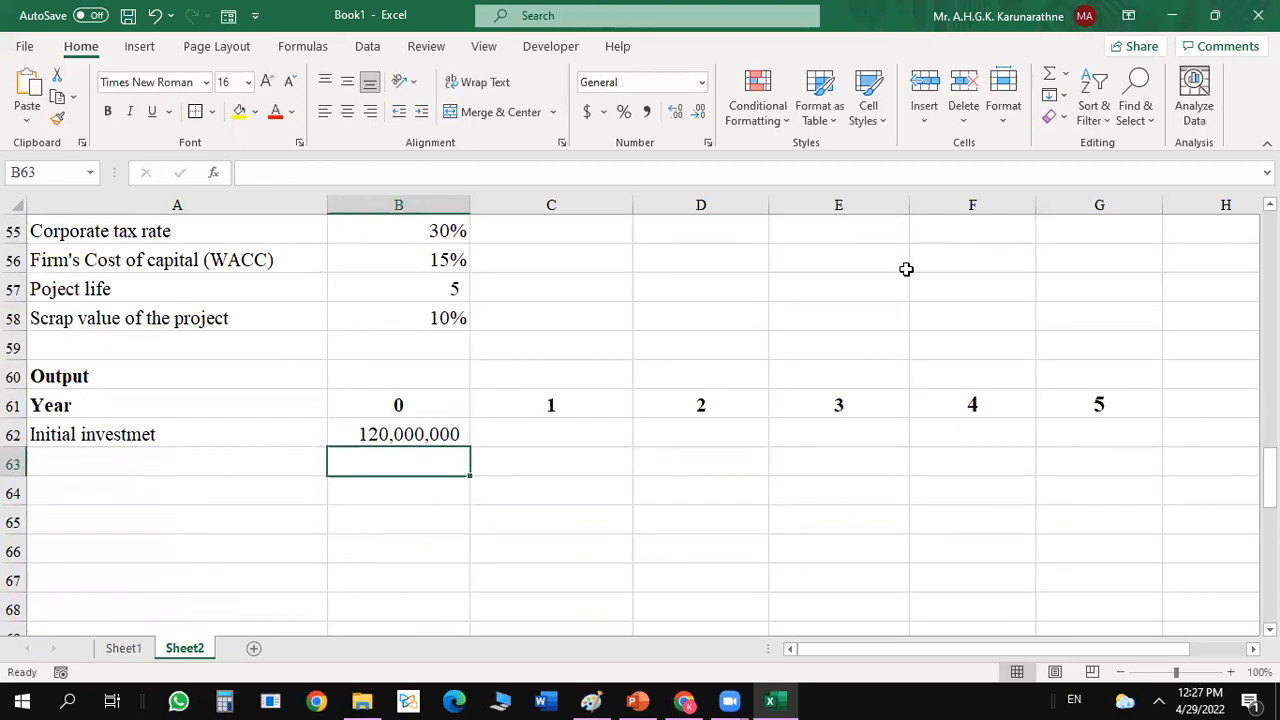
Make the initial investment input in B46 negative, as -120000000.
scroll(1104, 242, up, 4)
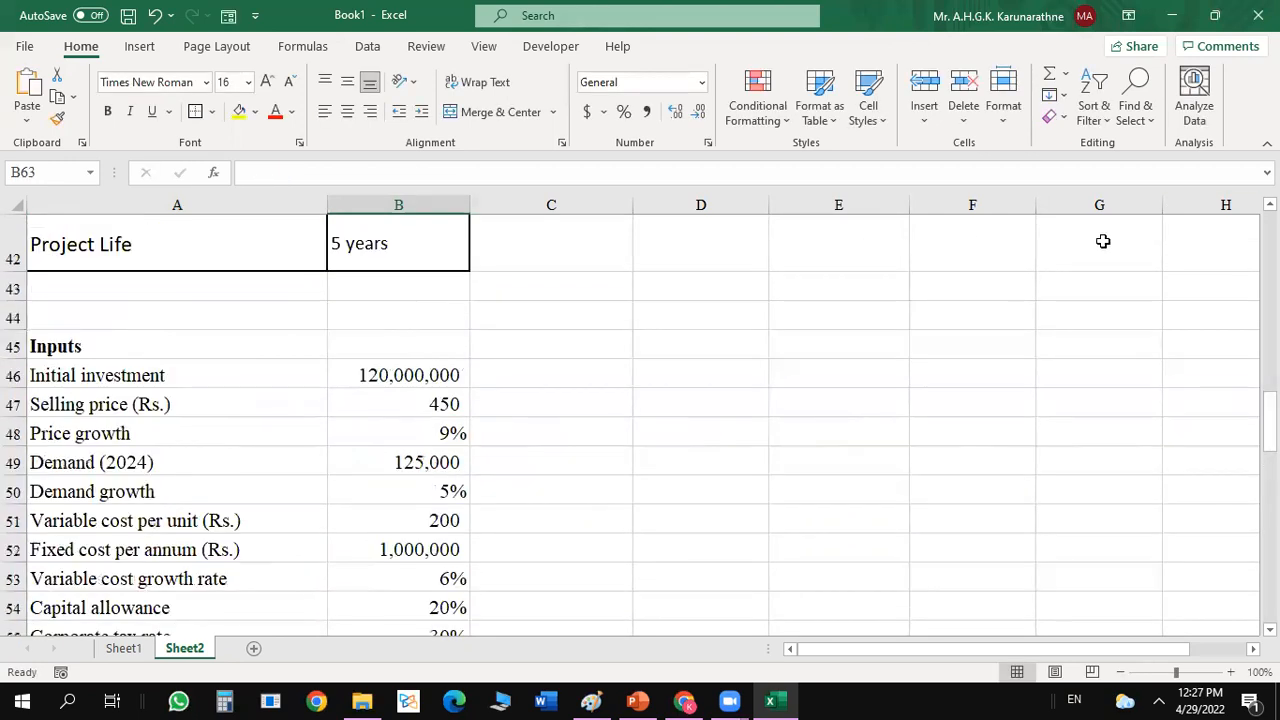
click(370, 372)
click(248, 173)
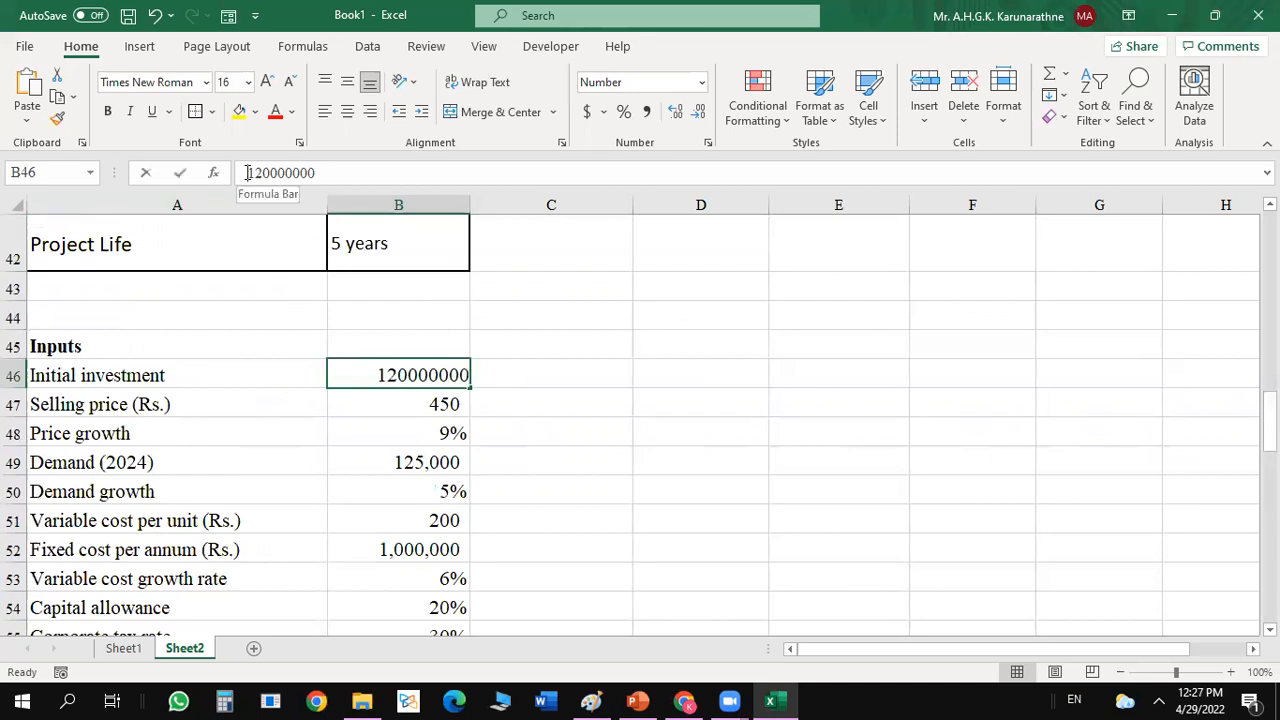
text(-)
key(Return)
click(892, 466)
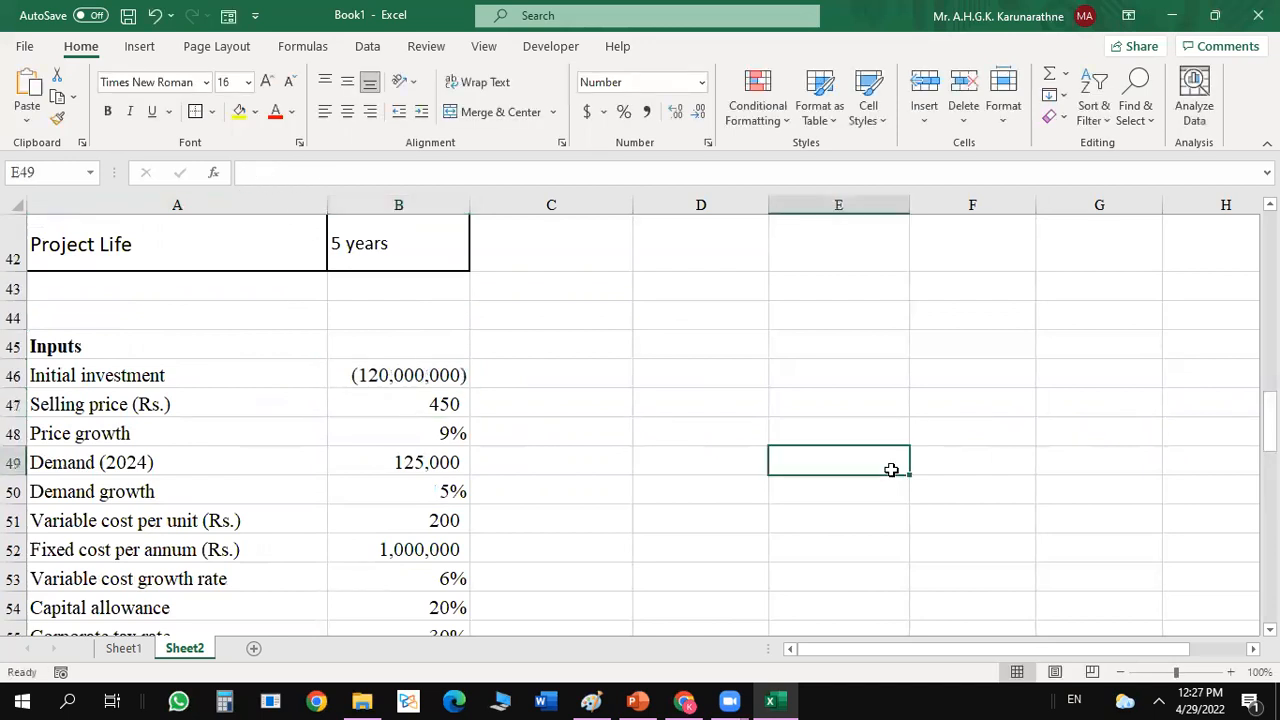
drag(1270, 422, 1270, 470)
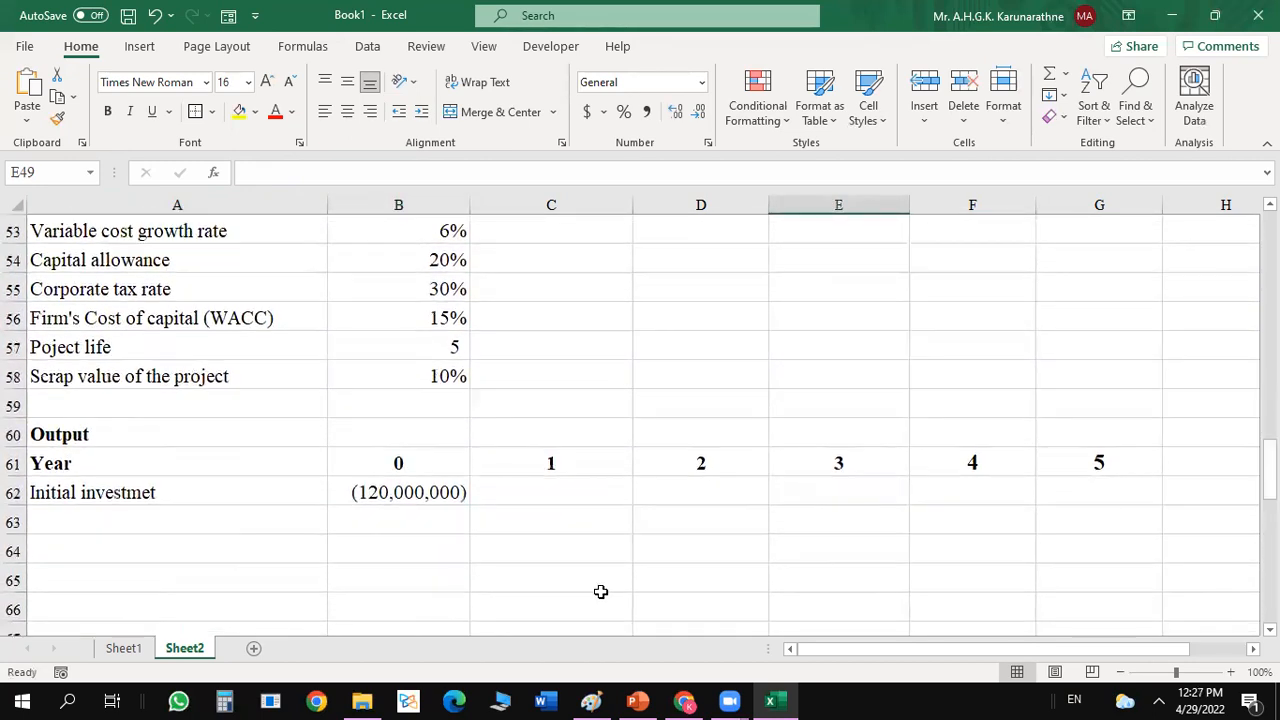
click(420, 492)
click(1099, 488)
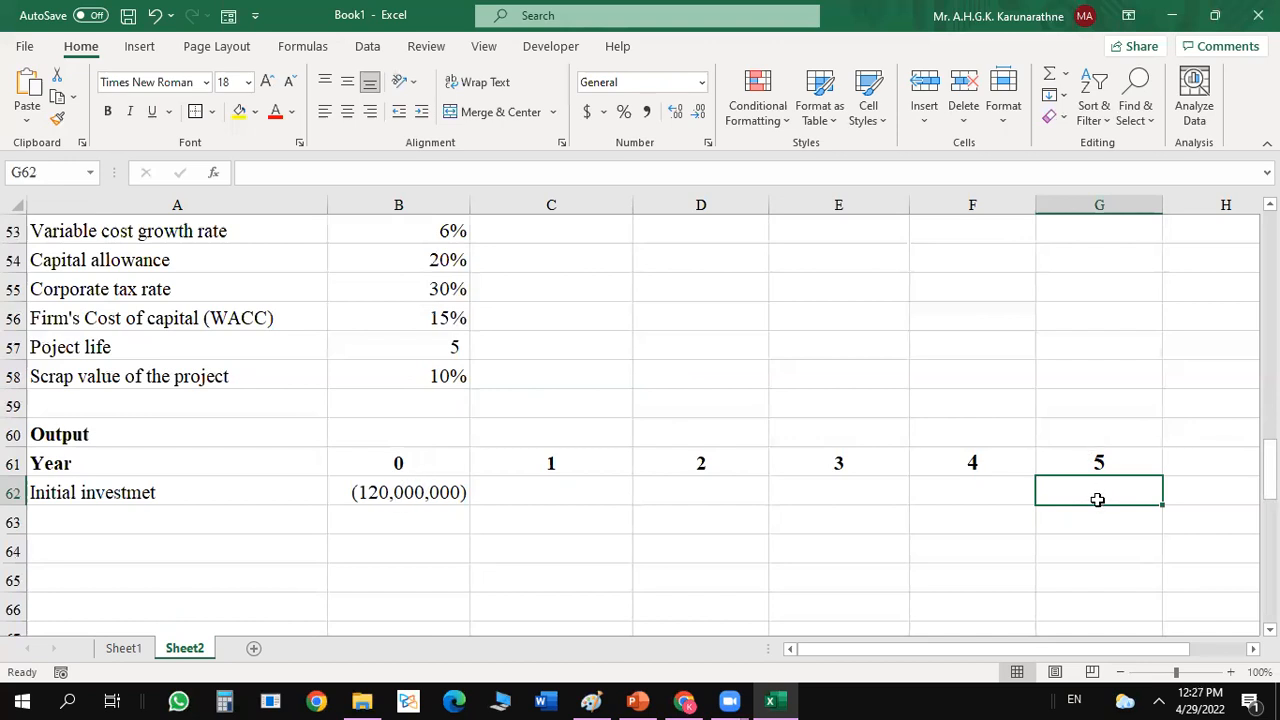
text(=)
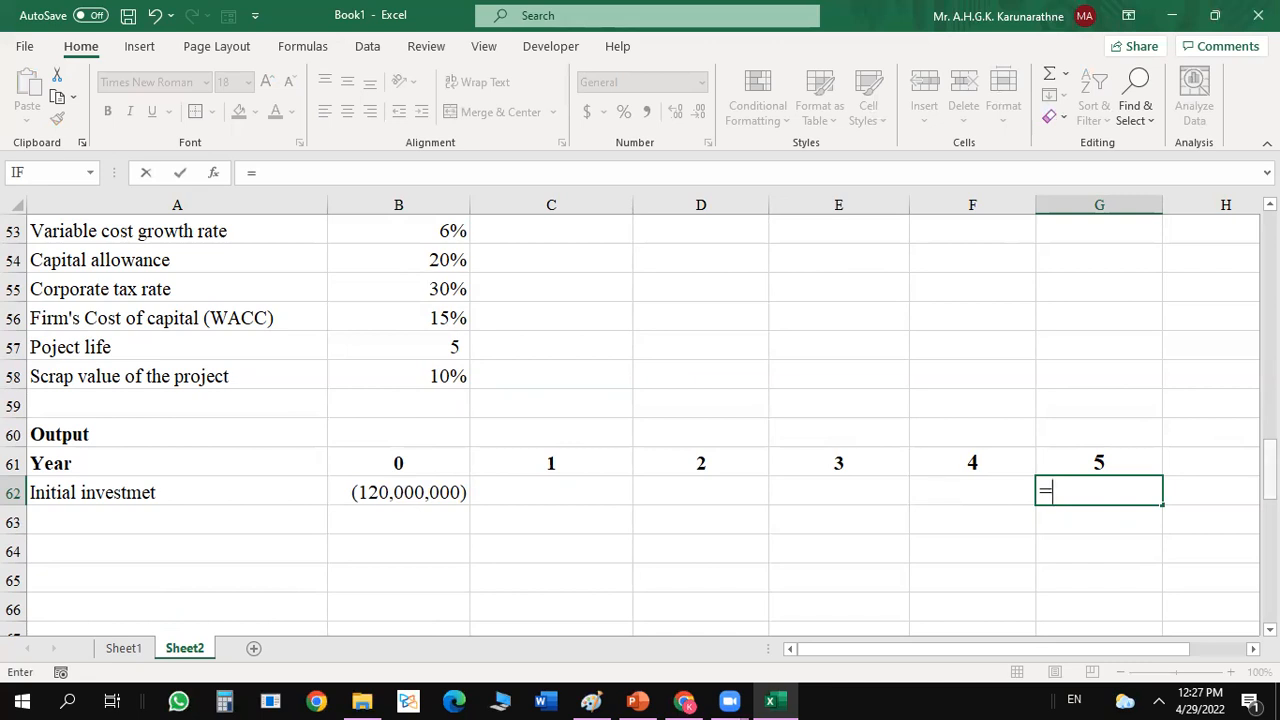
drag(1270, 460, 1270, 414)
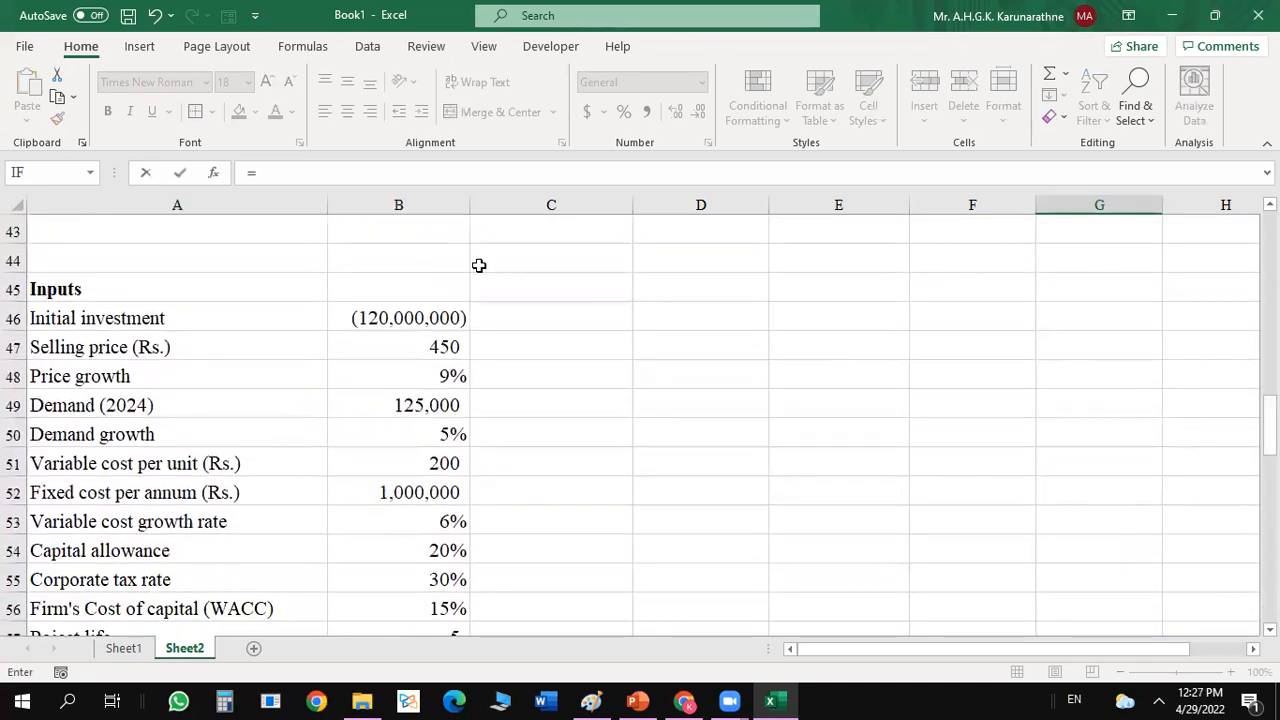
click(367, 317)
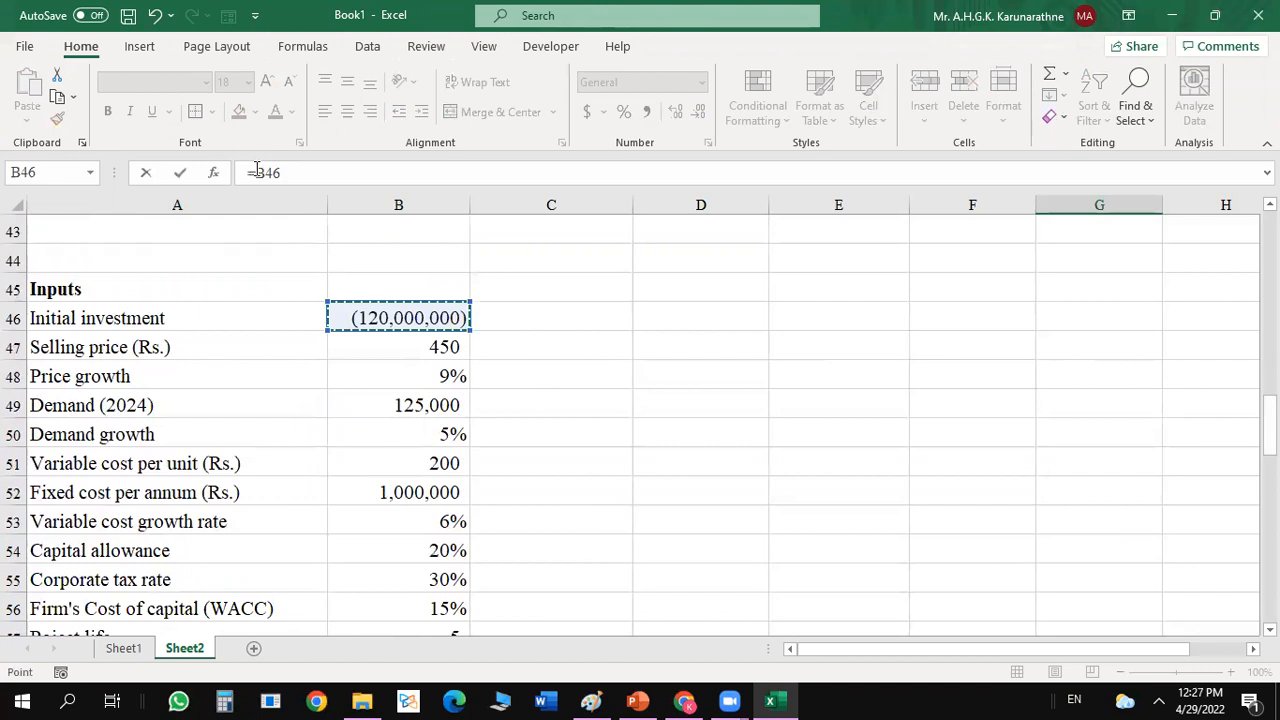
key(Escape)
Remove the minus sign from the initial investment input in B46.
scroll(886, 352, up, 4)
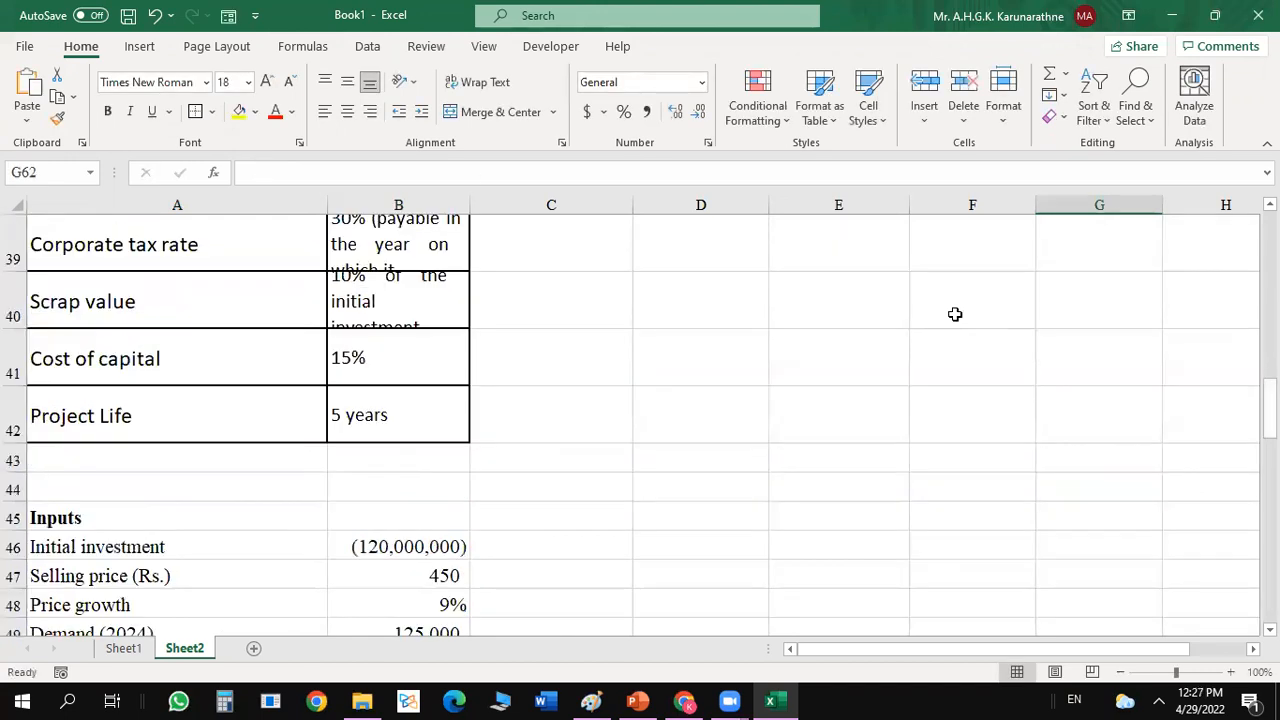
drag(1270, 410, 1270, 428)
click(1020, 402)
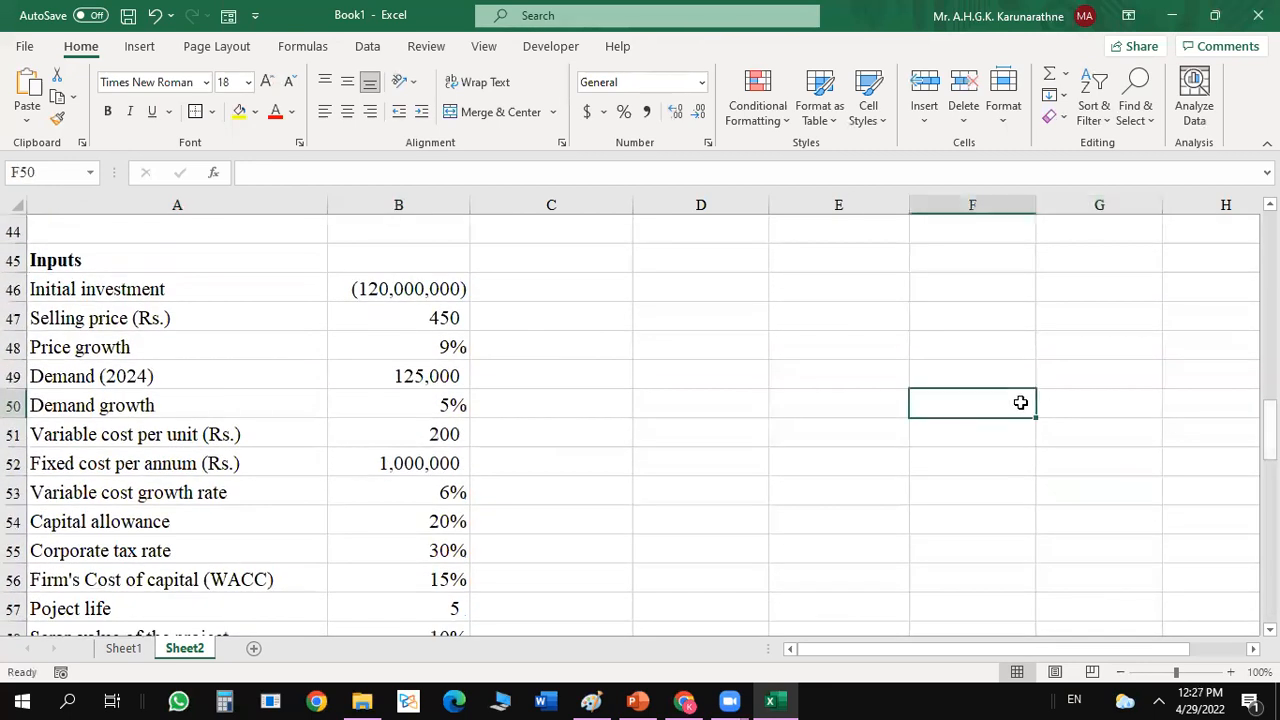
click(388, 290)
click(253, 172)
key(BackSpace)
key(Return)
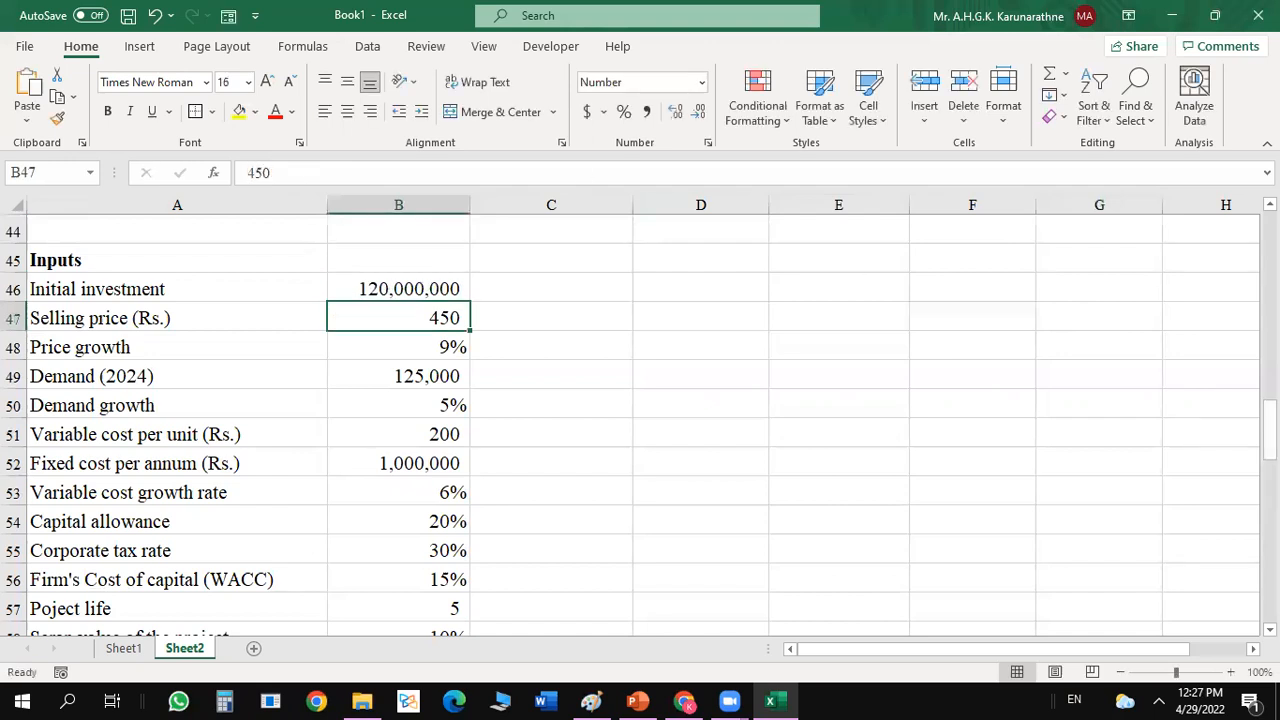
Change the year 0 initial investment formula in B62 to =-$B$46 so that it counts as an outflow.
scroll(566, 369, down, 5)
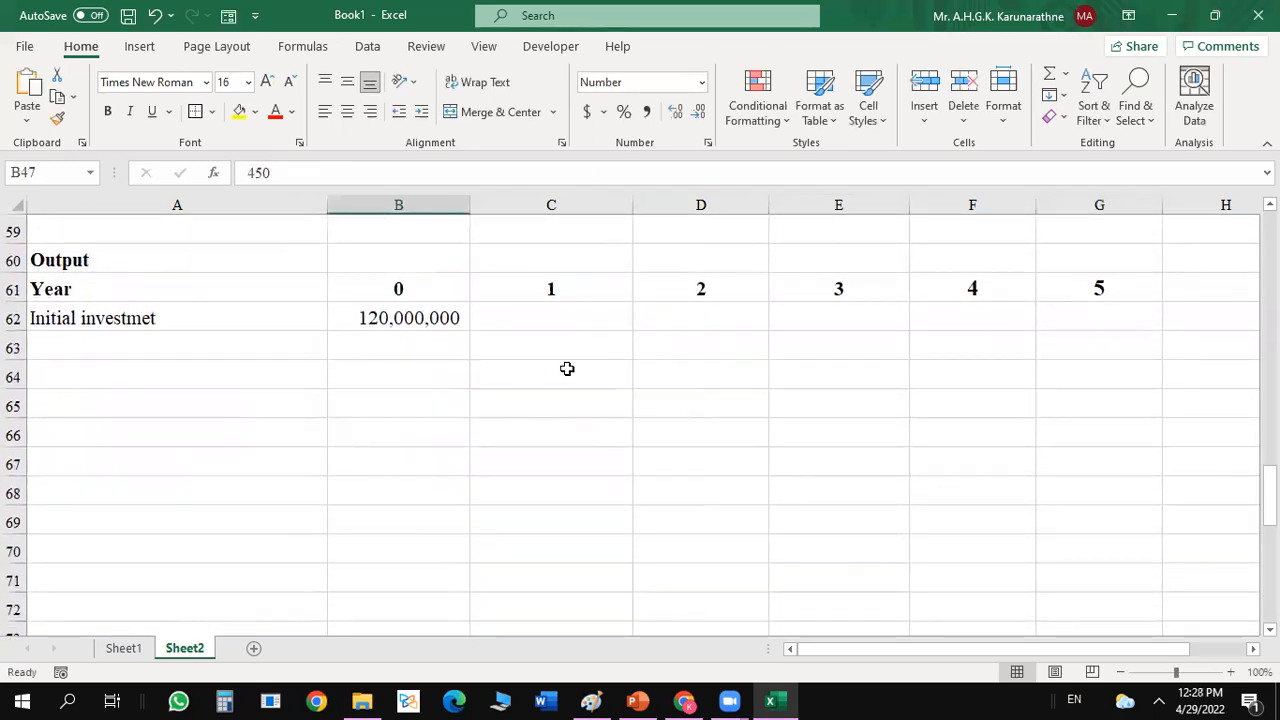
click(405, 310)
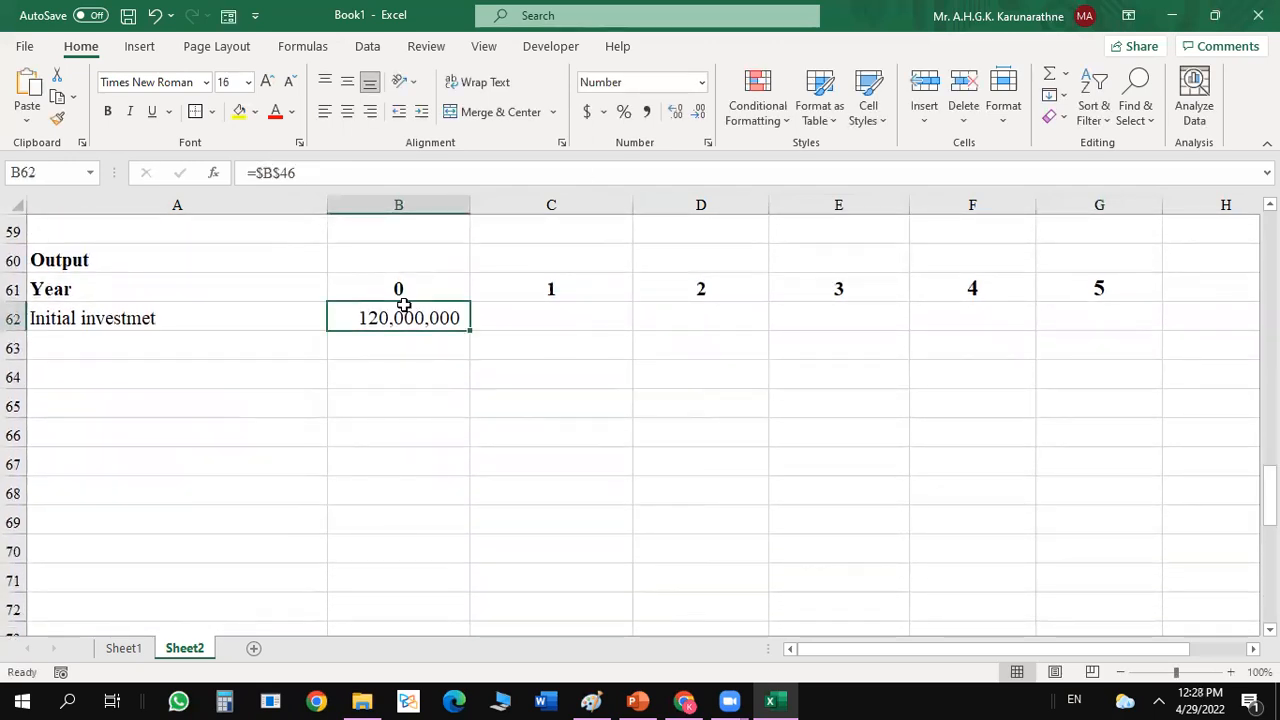
click(256, 173)
text(-)
key(Return)
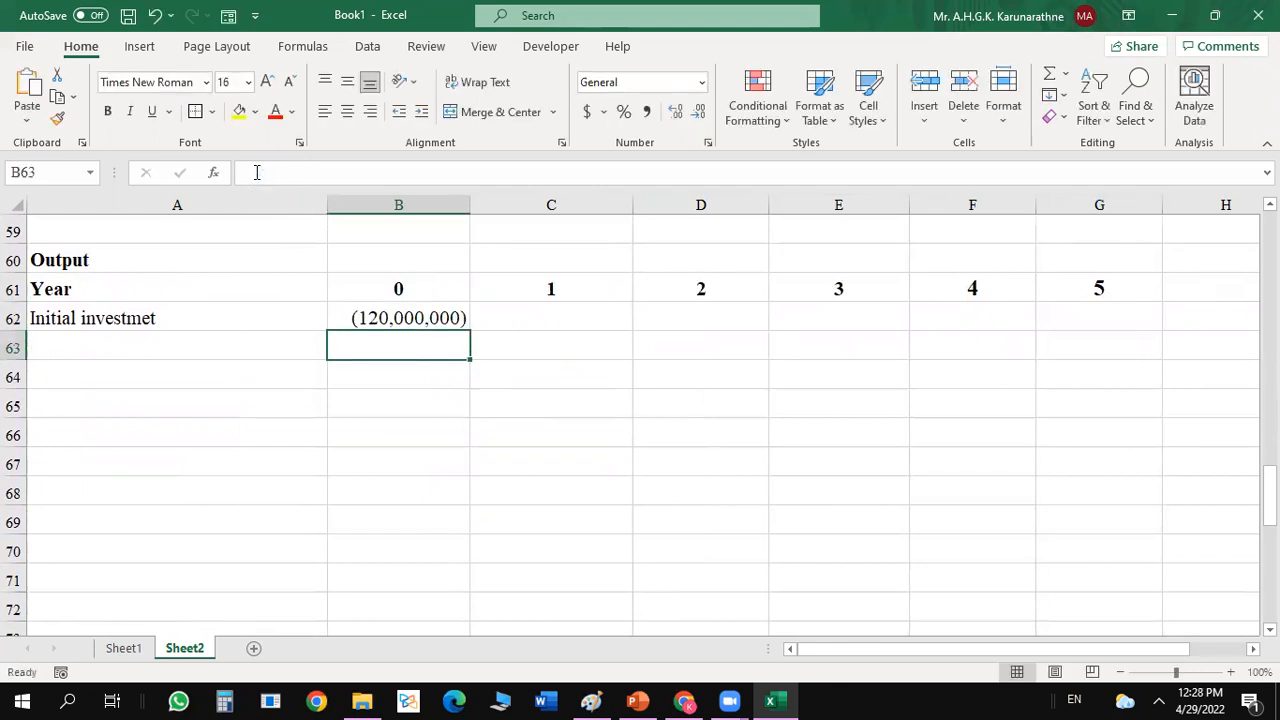
Calculate the year 5 scrap value in G62 with the formula =$B$46*$B$58.
click(1108, 321)
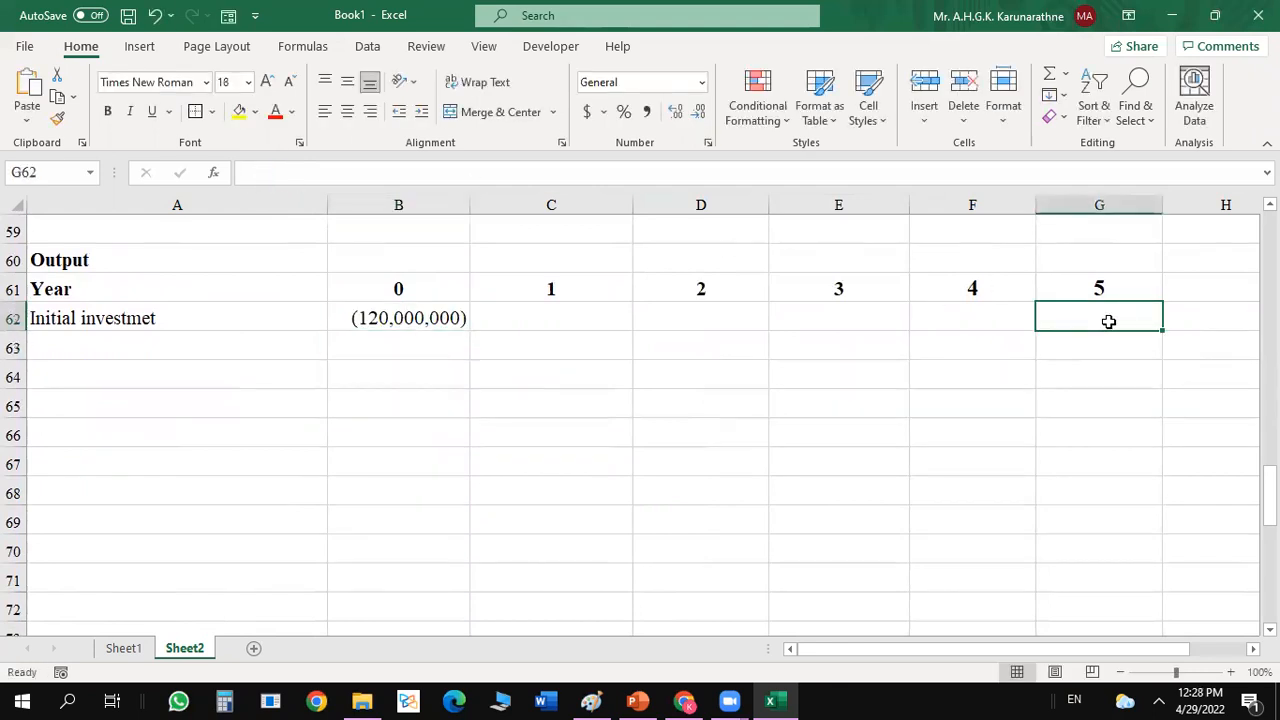
text(=)
drag(1269, 498, 1269, 435)
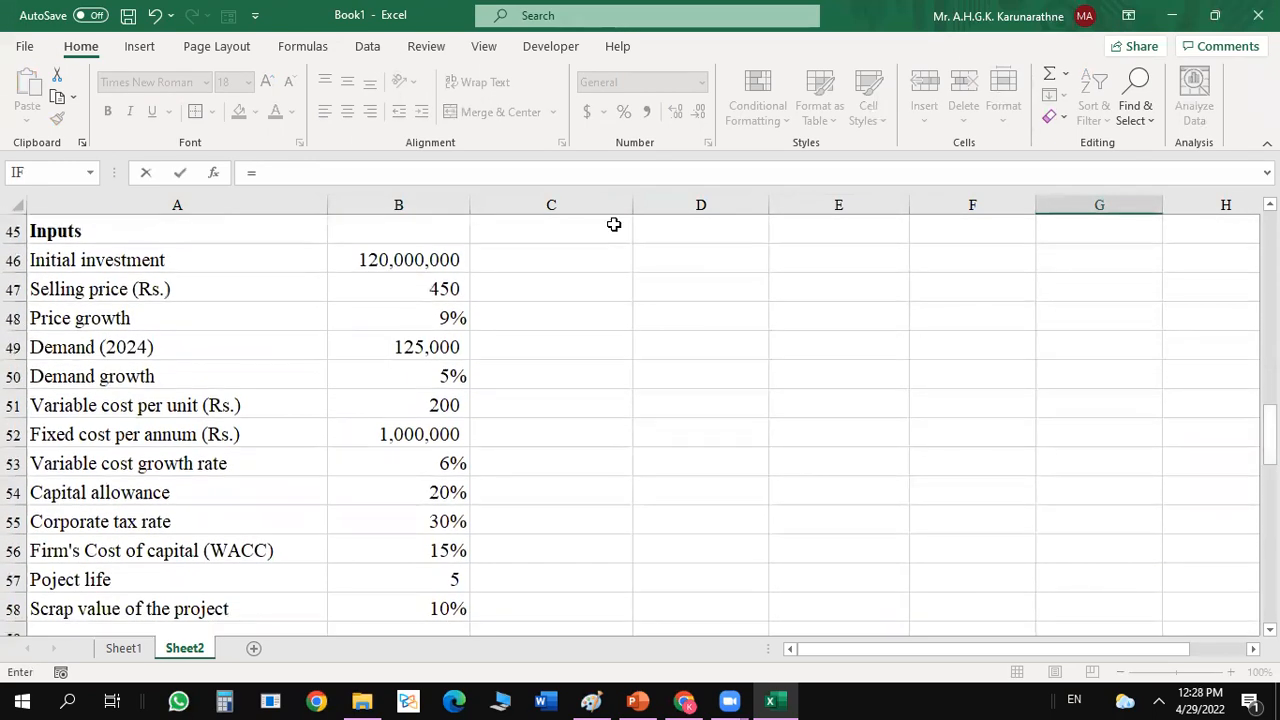
click(435, 259)
text(*)
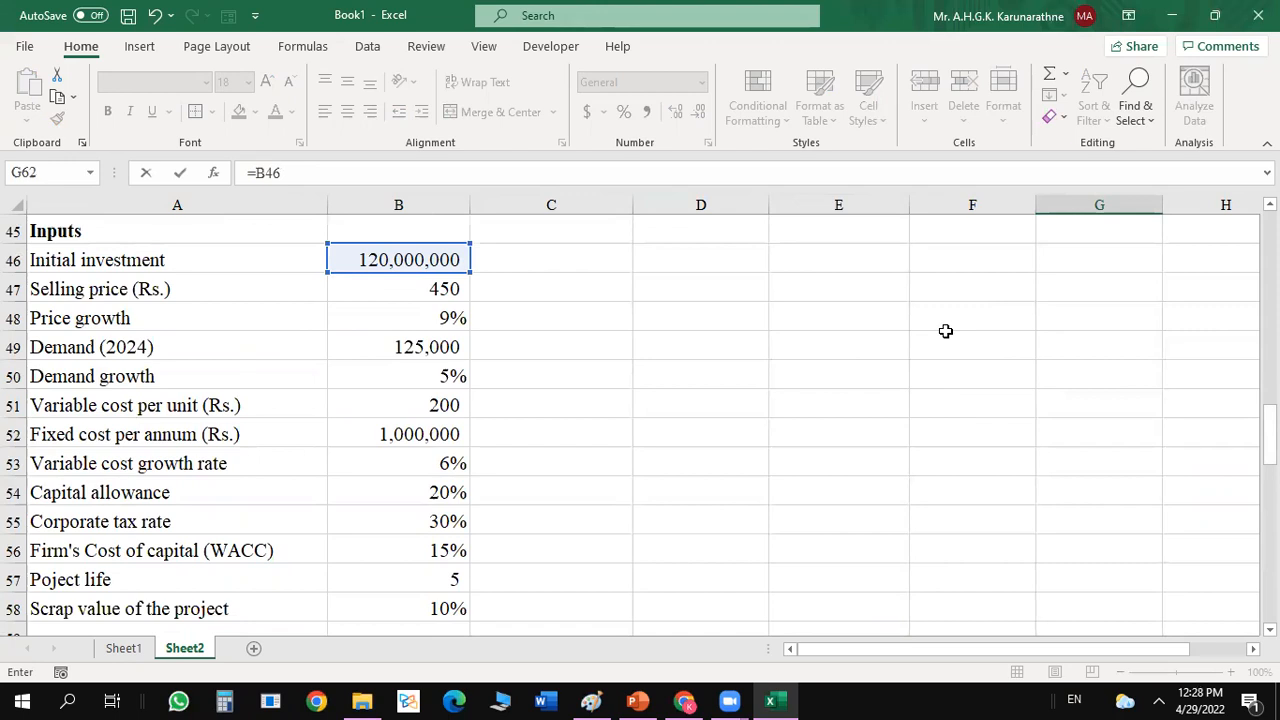
key(F4)
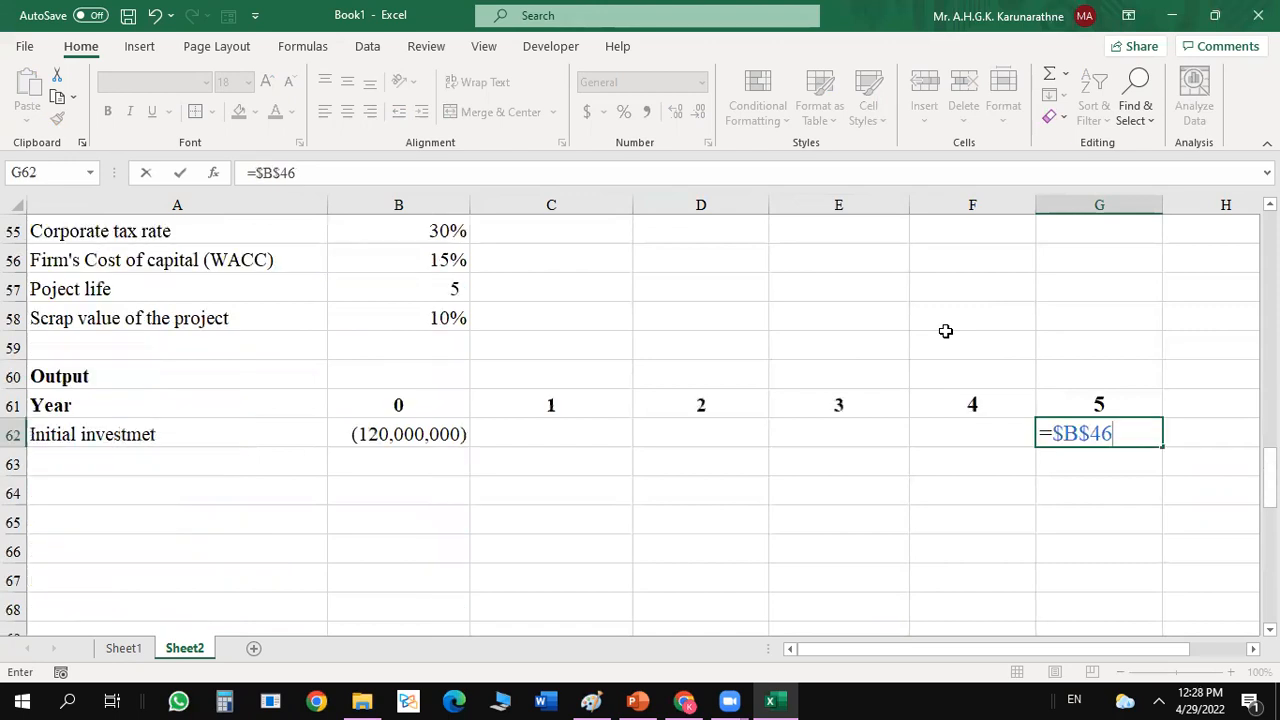
text(*)
click(430, 318)
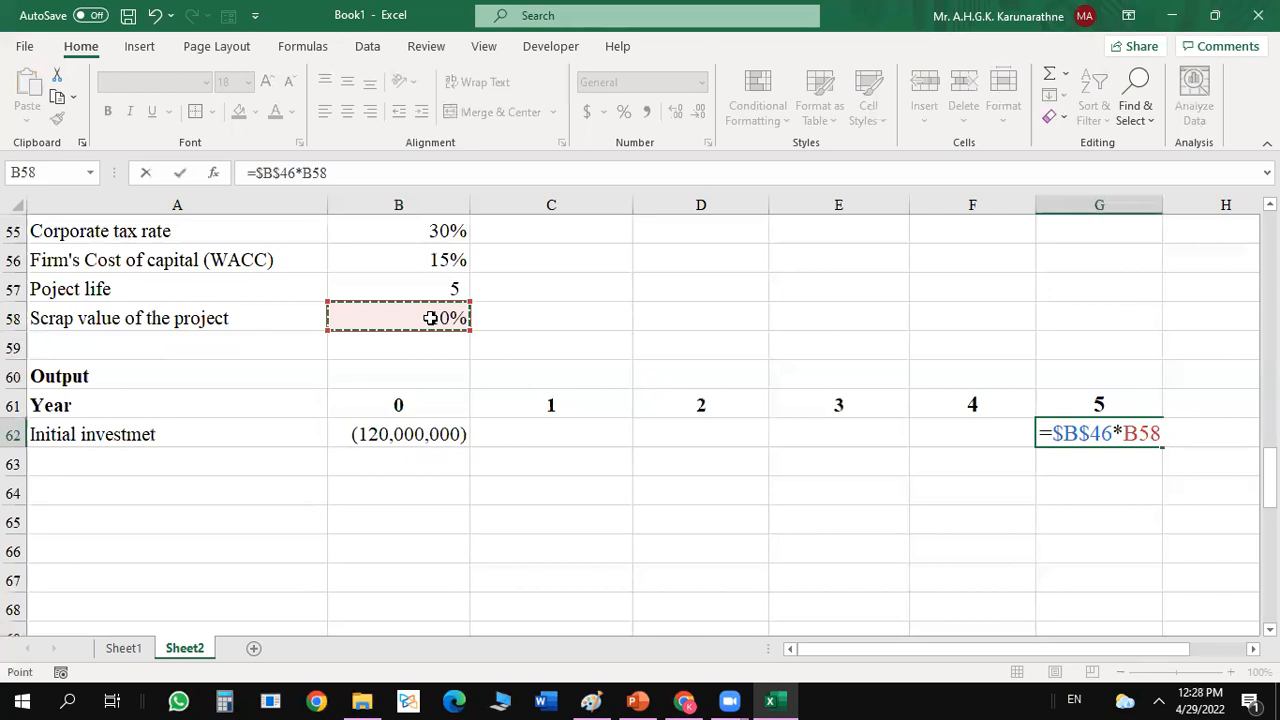
key(F4)
key(Return)
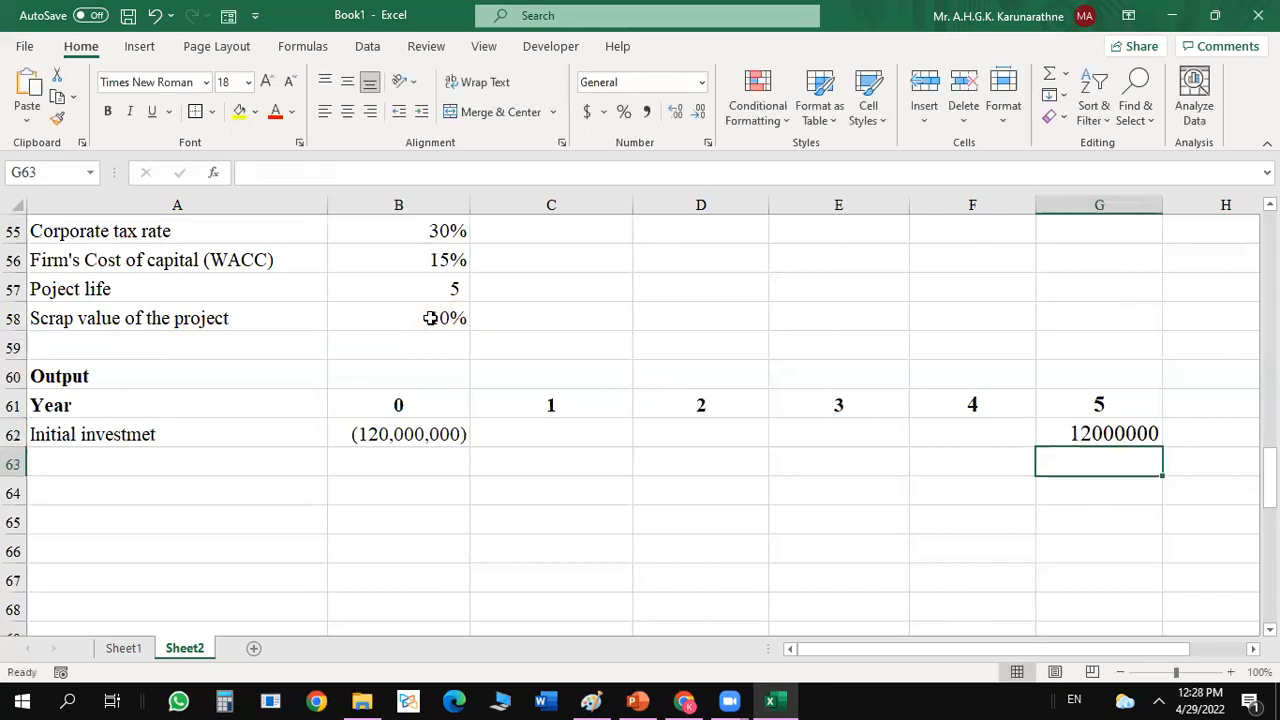
Format the year 5 scrap value in G62 with thousands separators and no decimal places.
click(1102, 426)
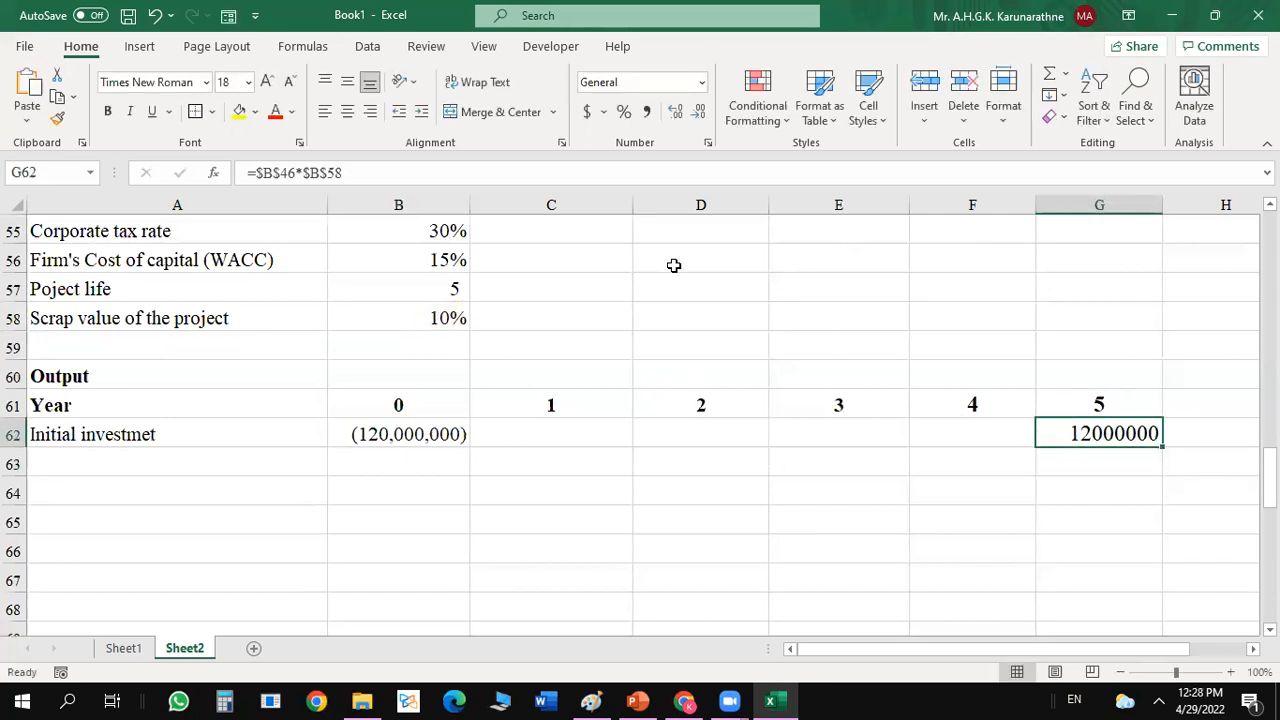
click(646, 114)
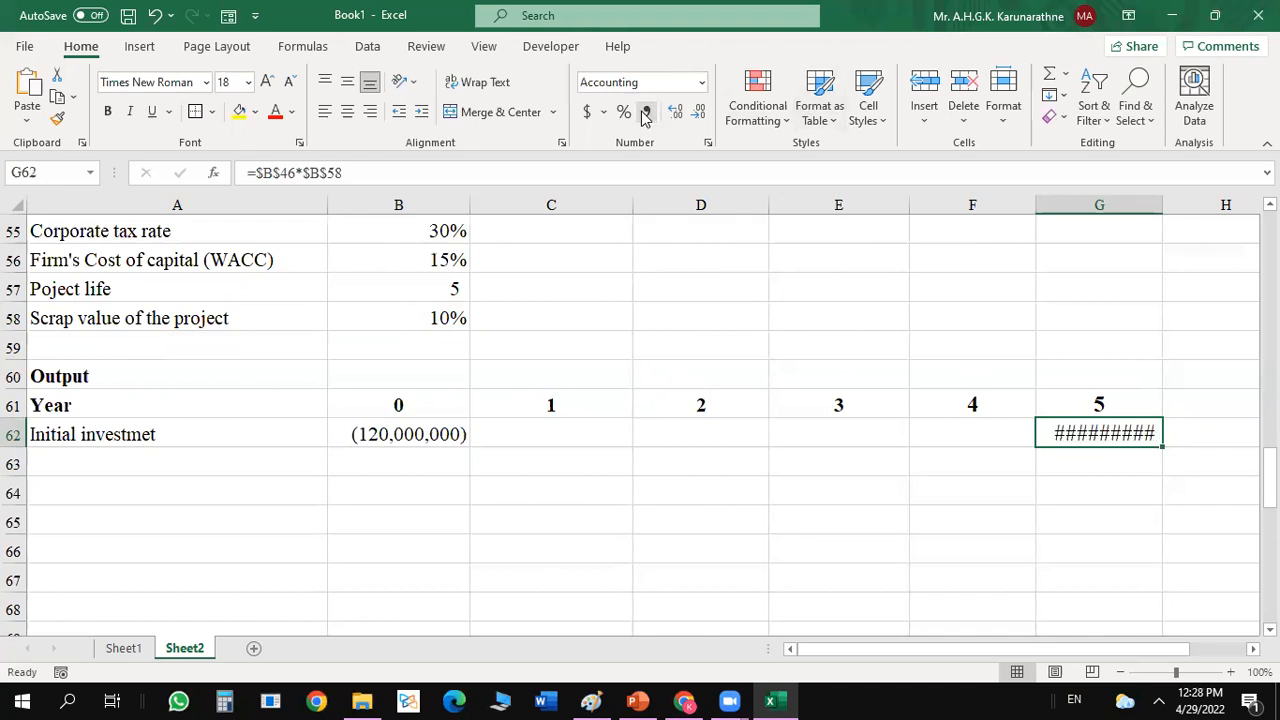
click(699, 114)
click(987, 374)
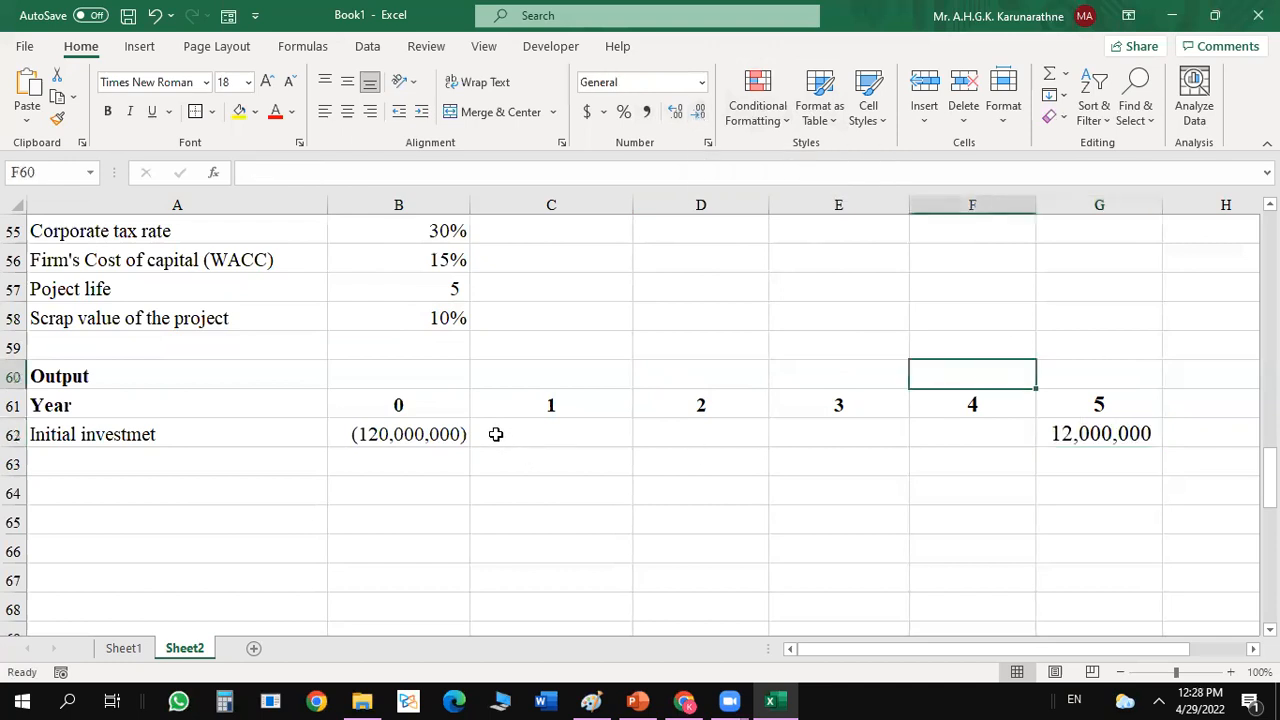
click(1097, 438)
Enter the label Sales in A63, below the initial investment row.
click(222, 467)
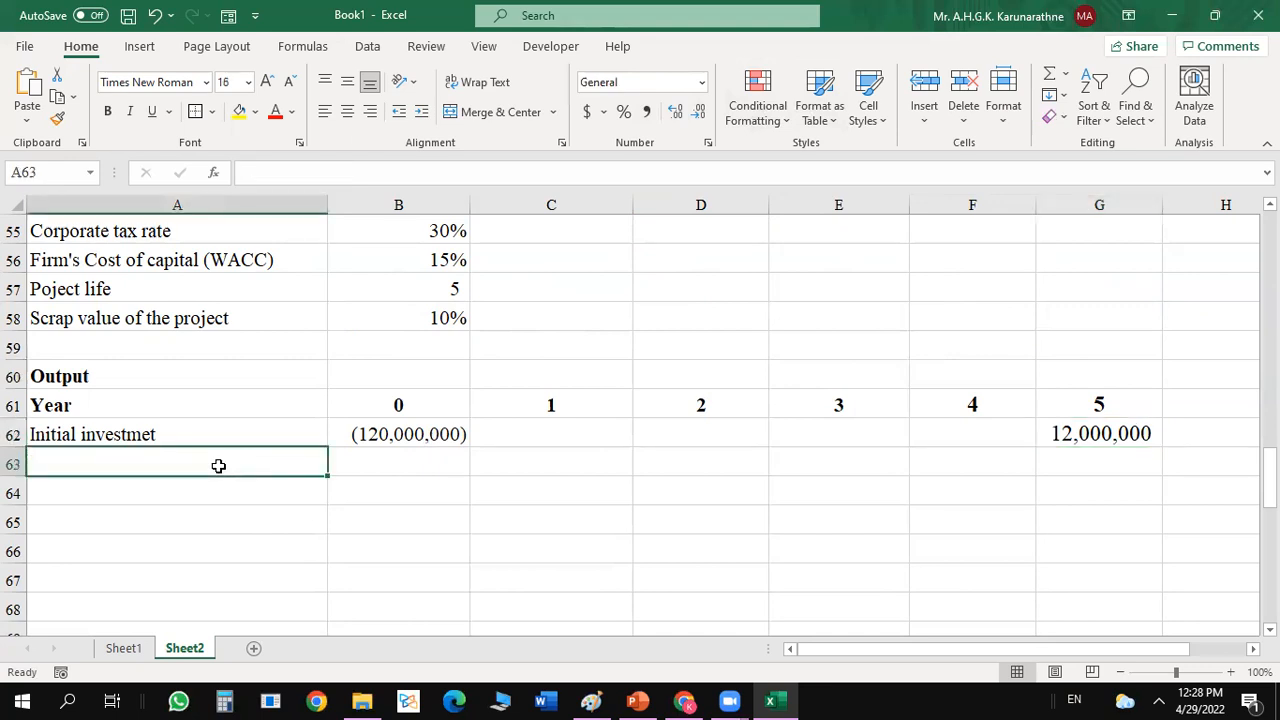
text(Sales)
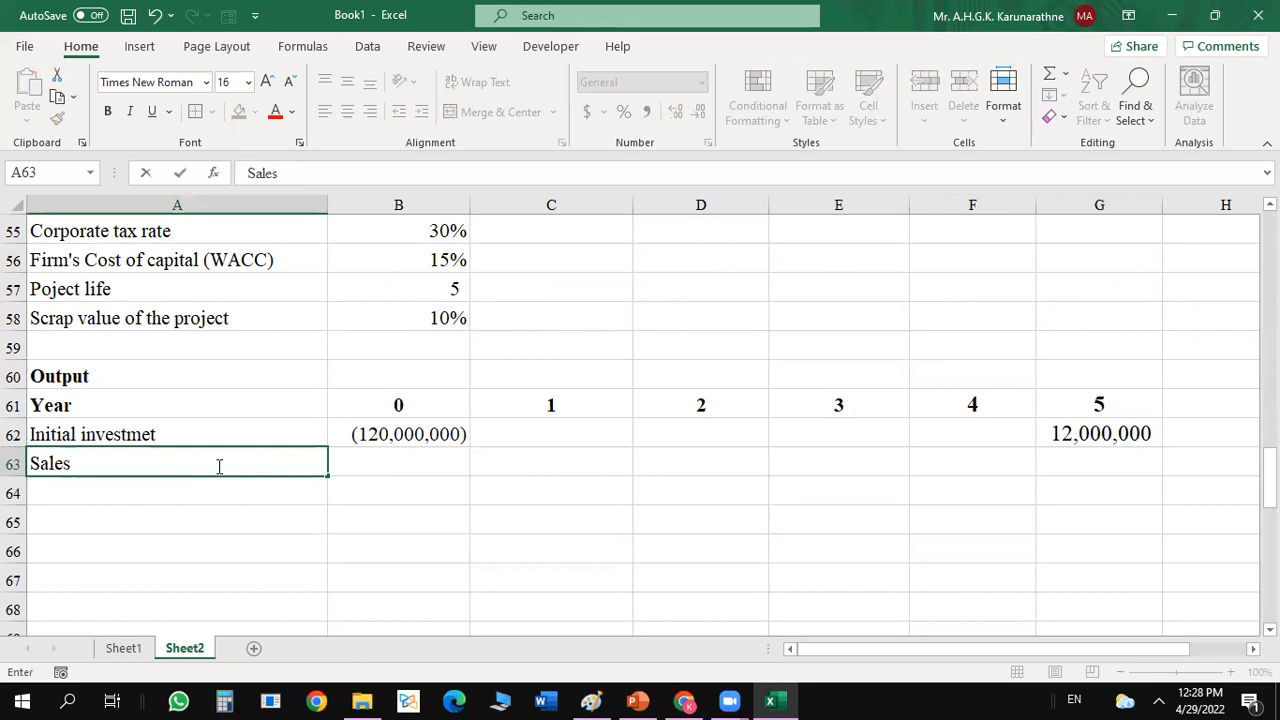
click(426, 457)
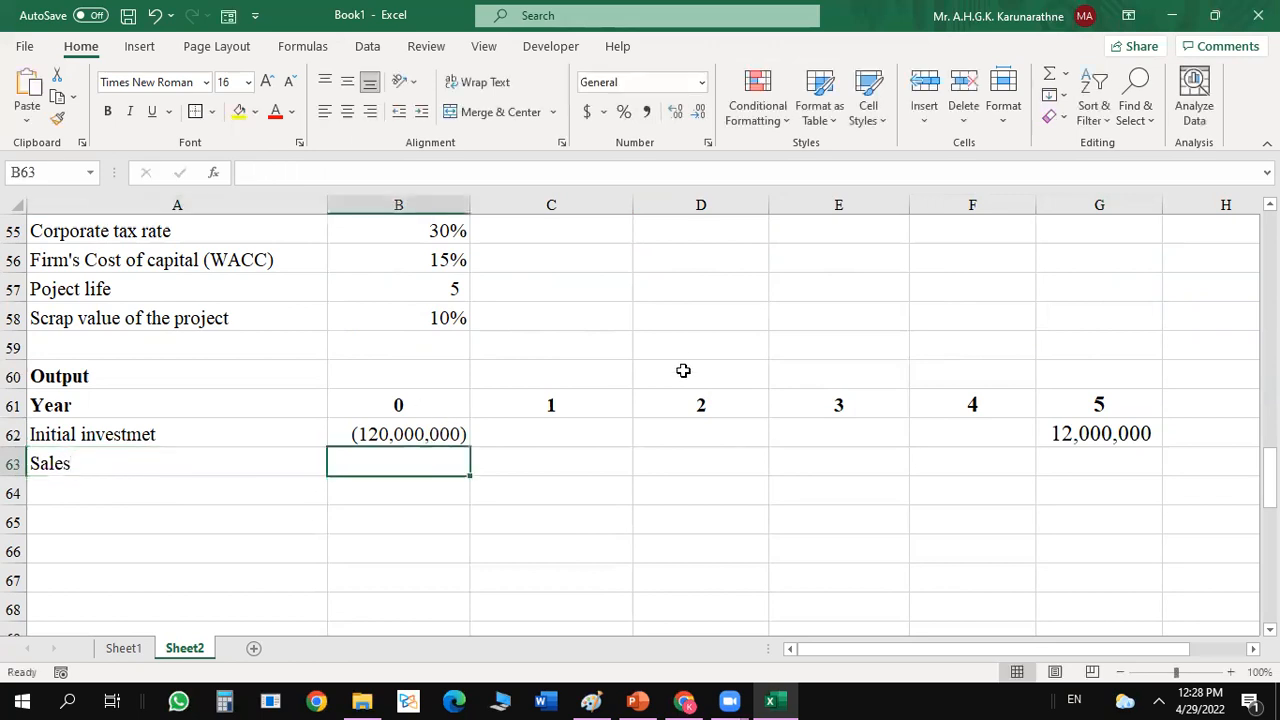
Calculate the year 1 sales in C63 by multiplying 2024 demand by the selling price with the formula =$B$49*B47.
drag(1270, 474, 1270, 478)
click(569, 445)
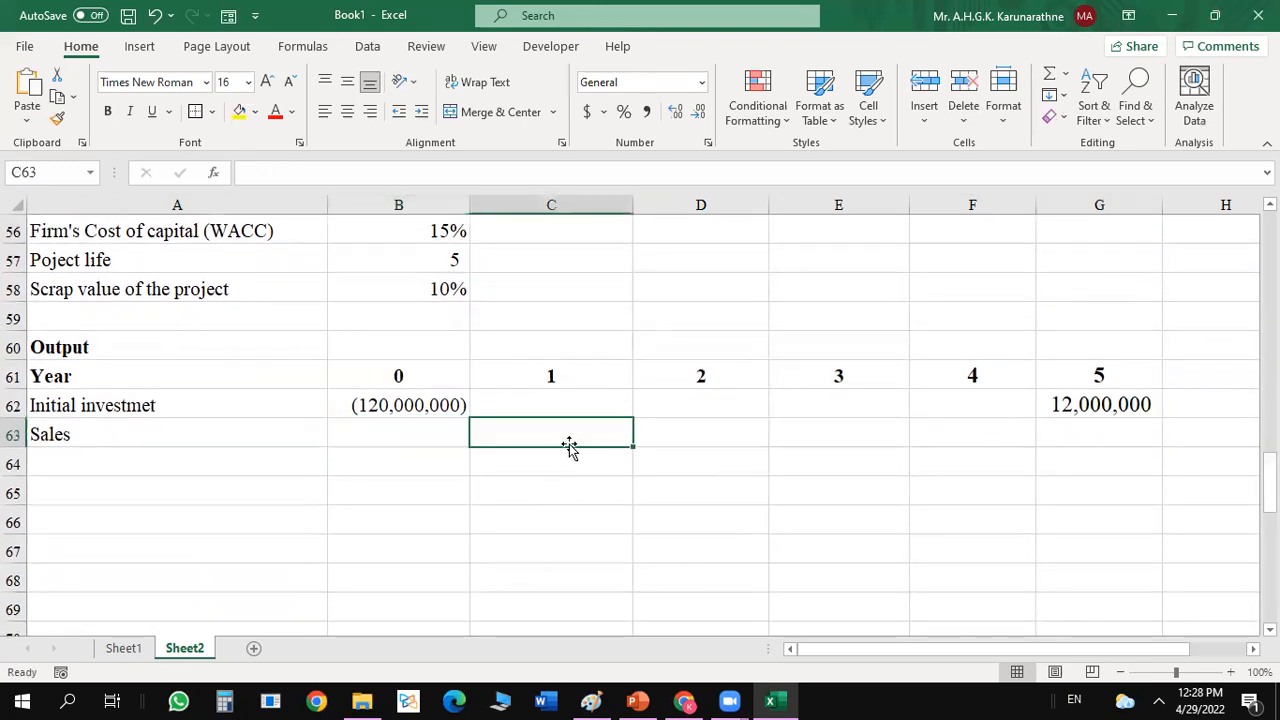
drag(1270, 480, 1270, 425)
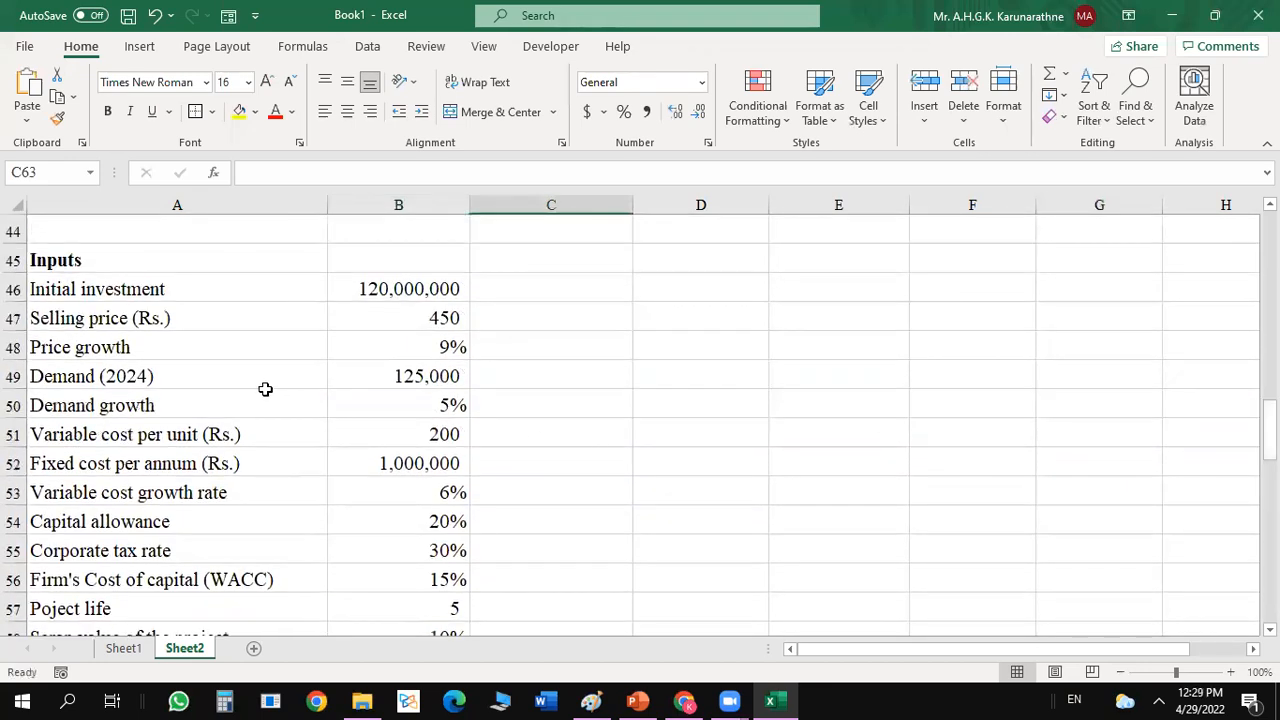
click(220, 374)
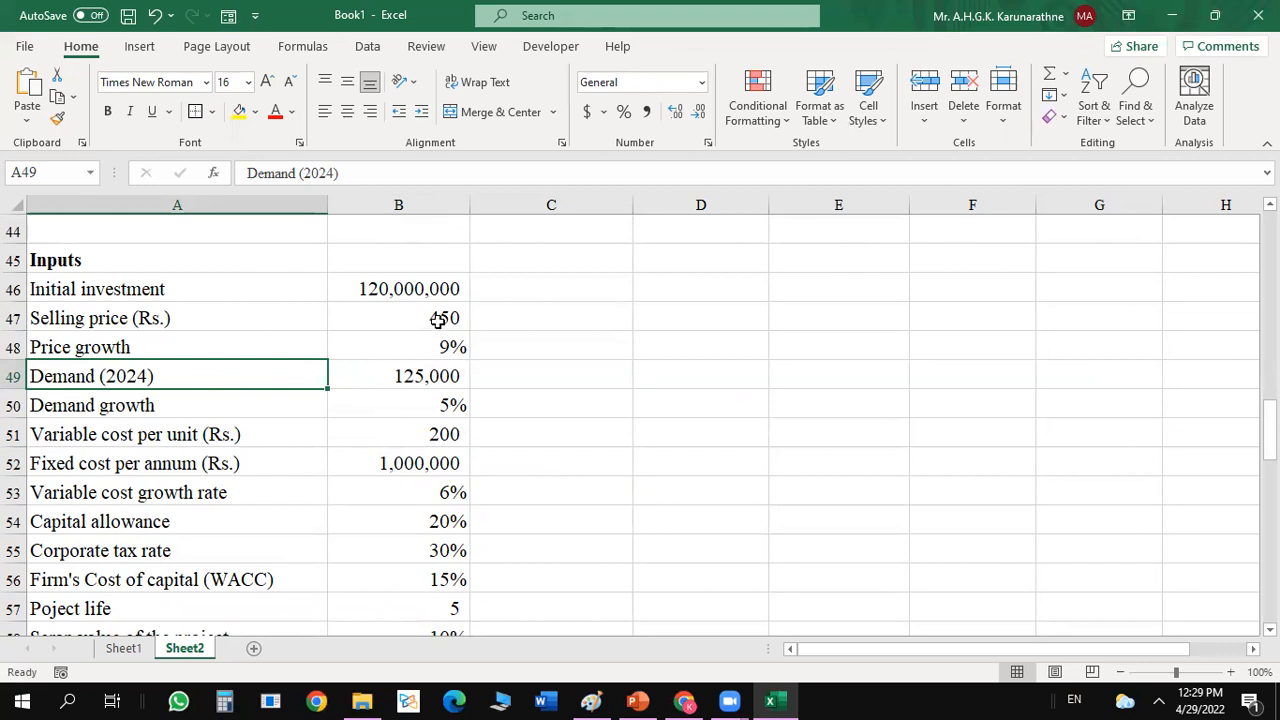
scroll(624, 497, down, 4)
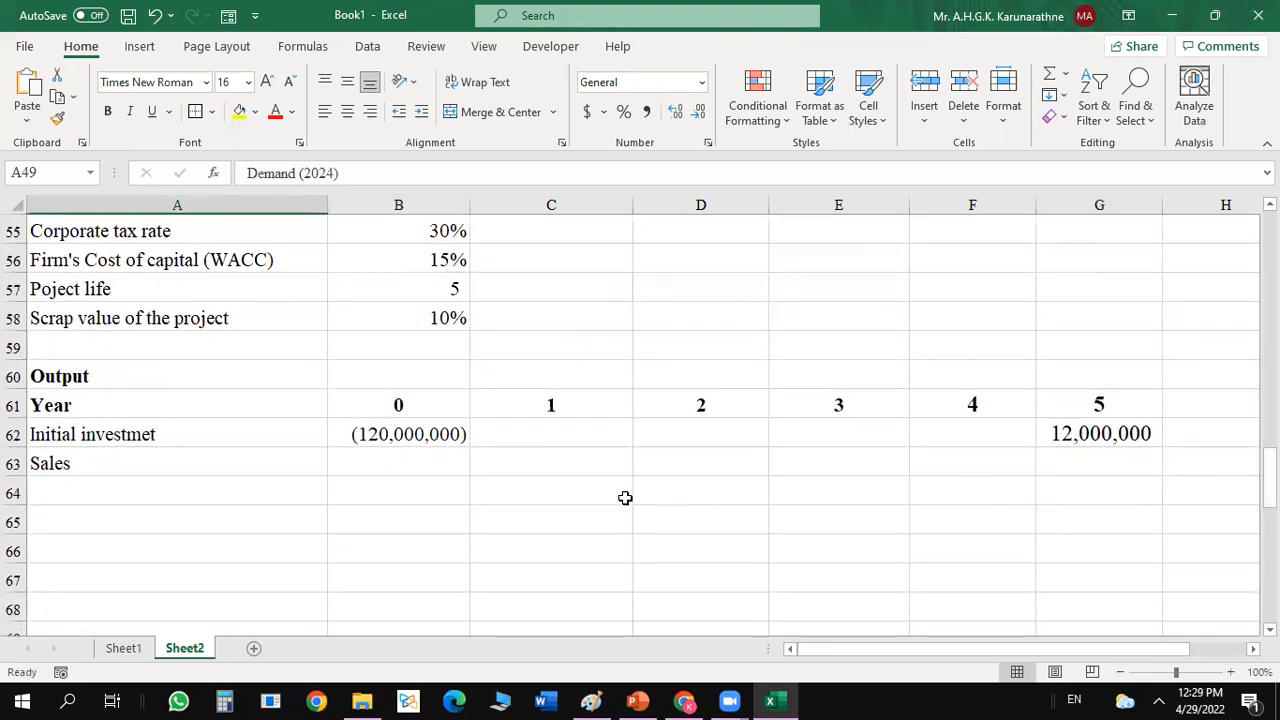
click(581, 465)
text(=)
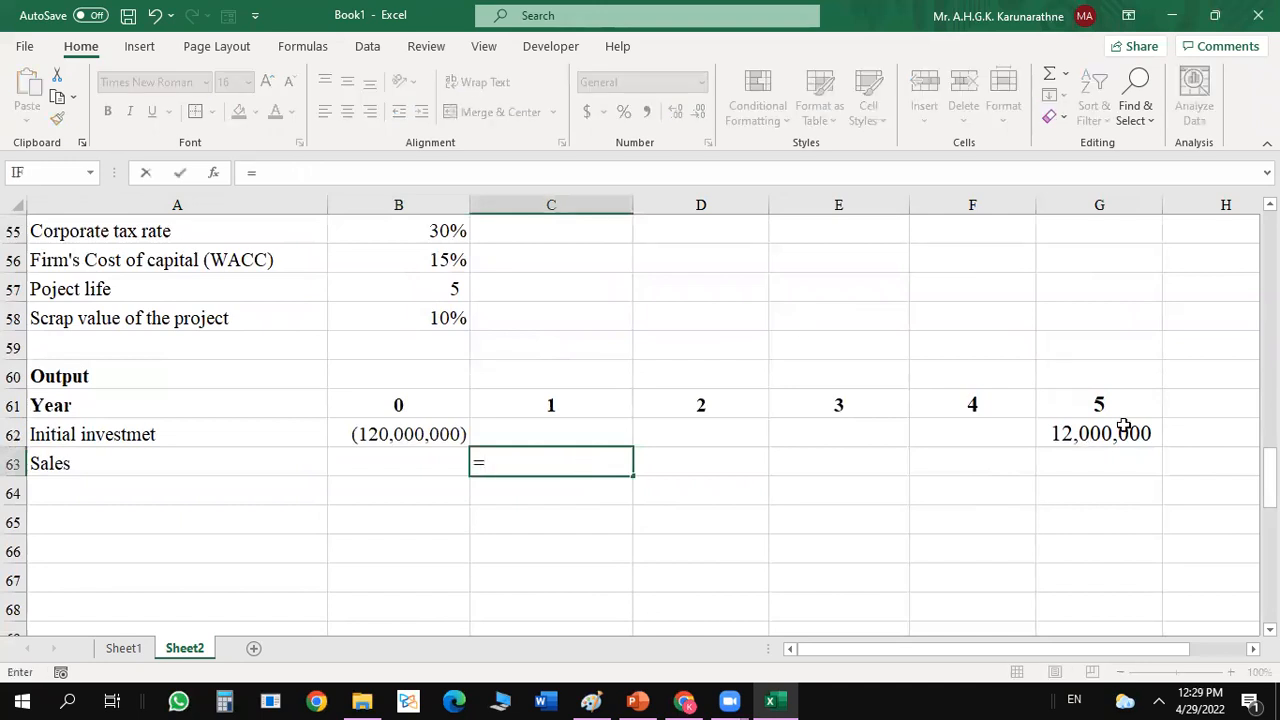
scroll(1268, 470, up, 4)
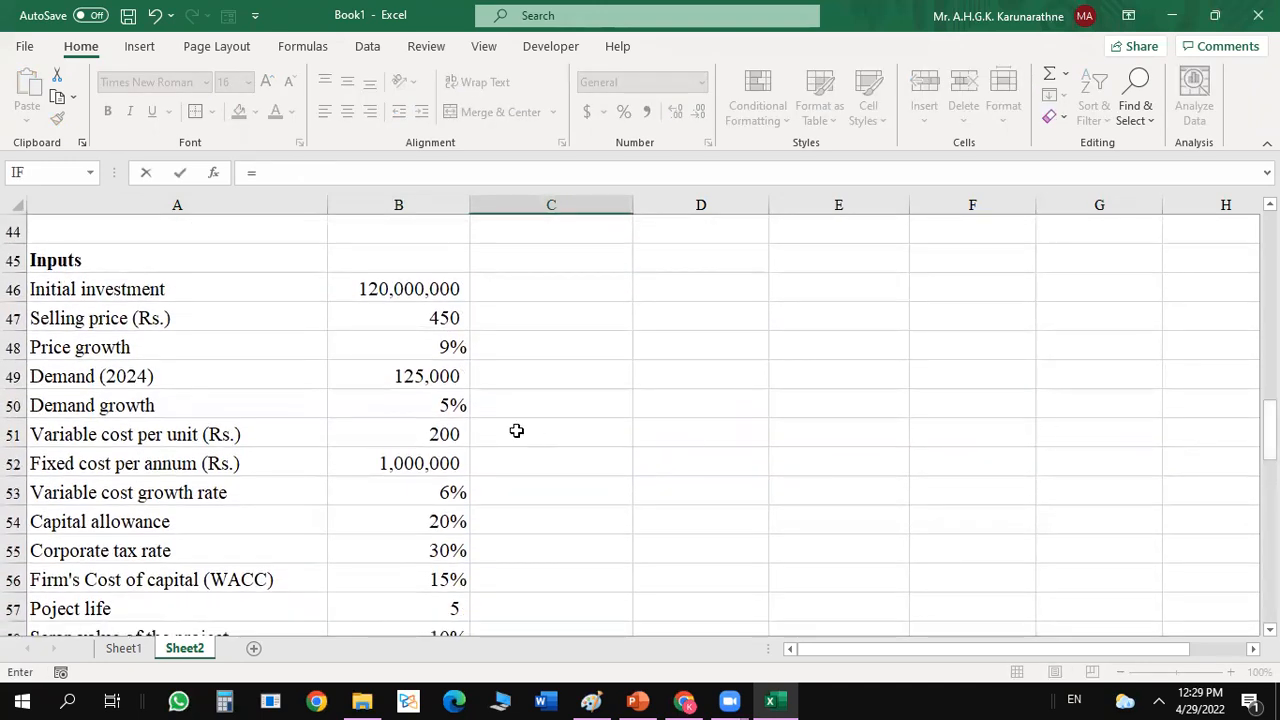
click(443, 376)
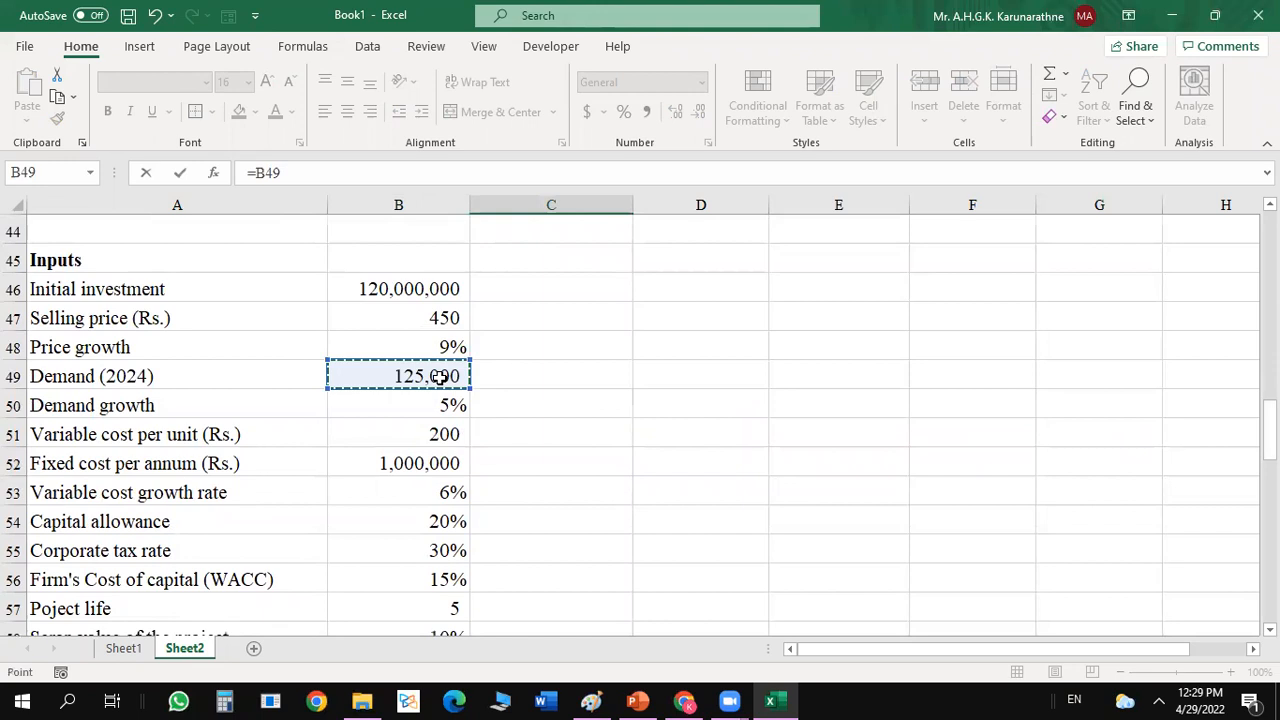
key(F4)
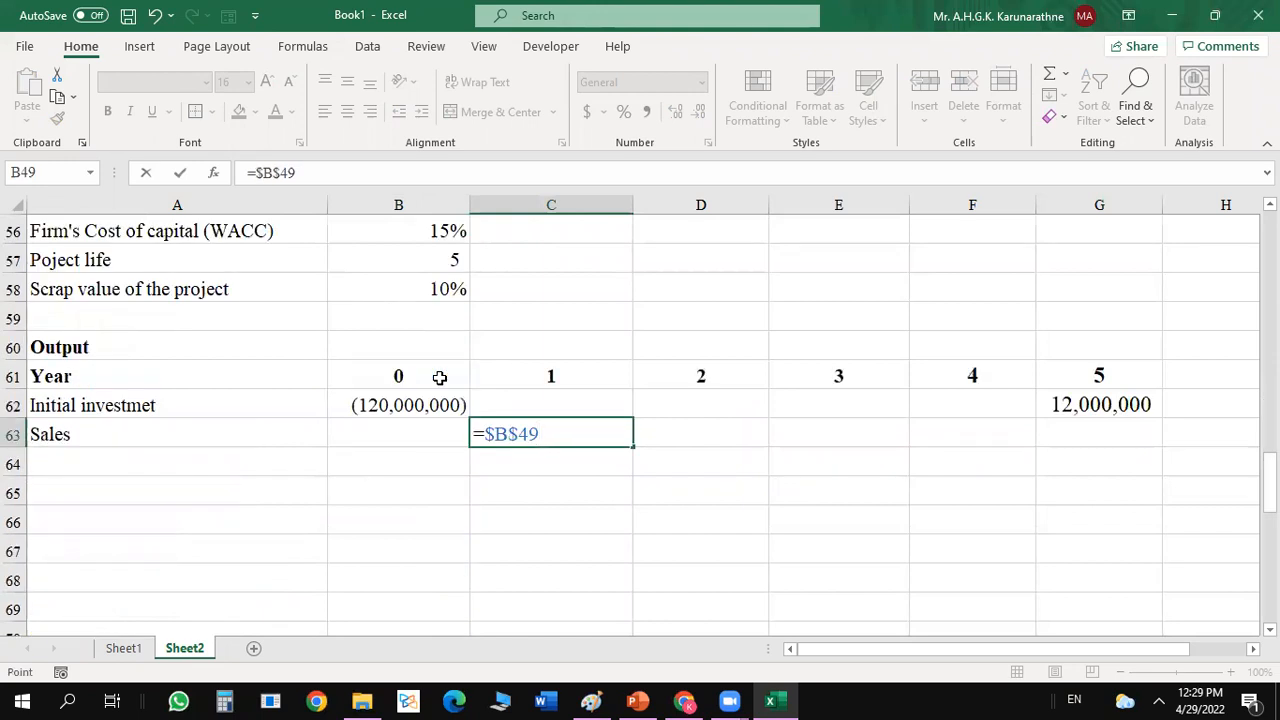
text(*)
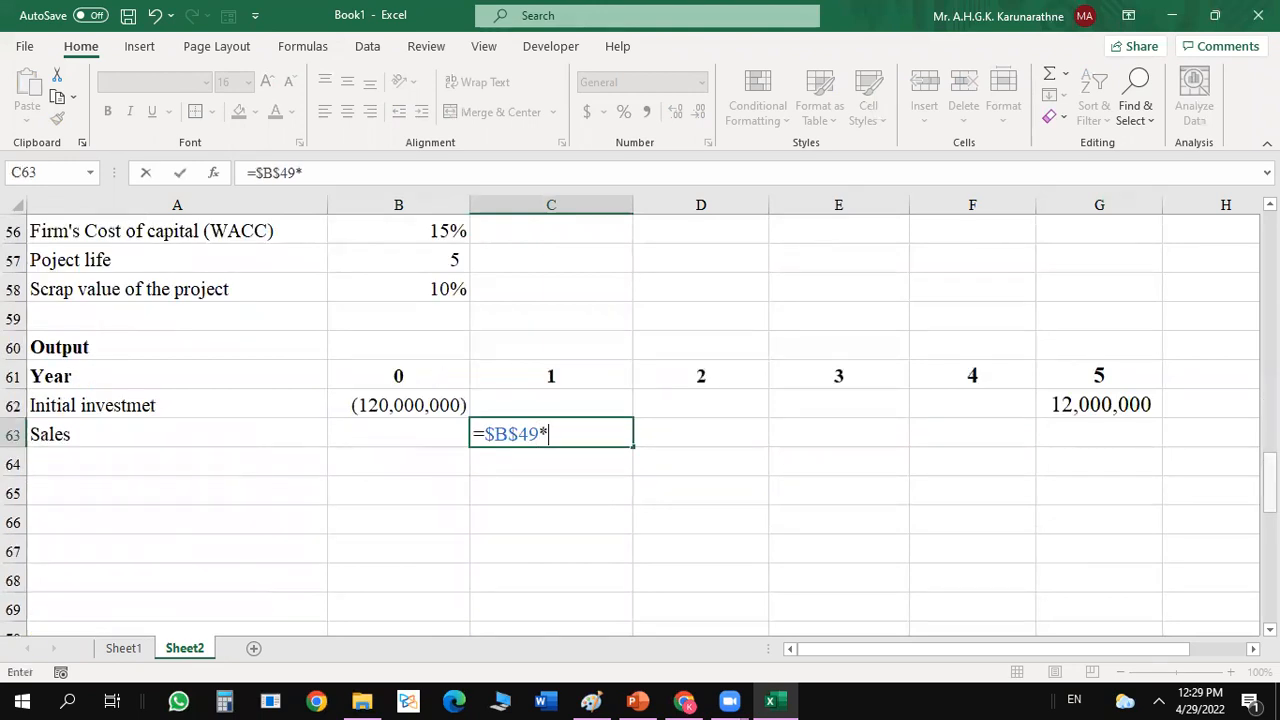
scroll(471, 357, up, 5)
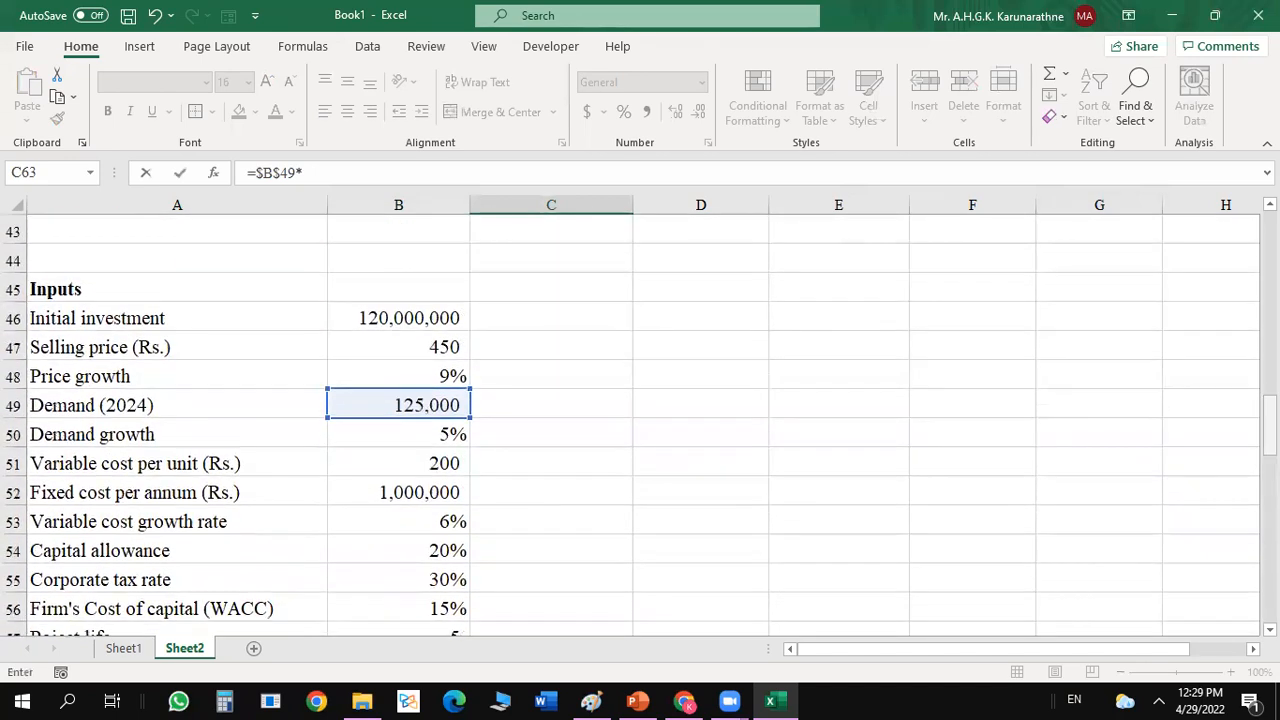
click(446, 349)
key(Return)
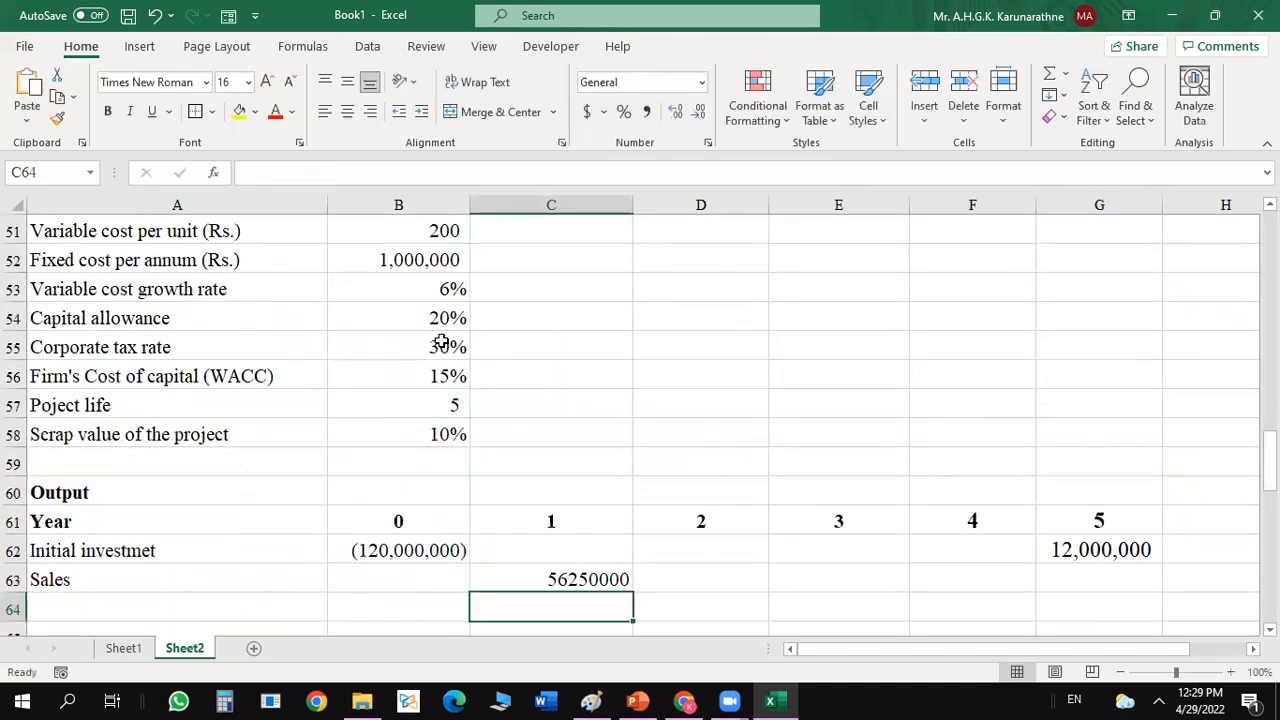
Format the output cells from B62 across to column G and several rows down as numbers with no decimals, thousands separators and negatives in black parentheses.
click(590, 580)
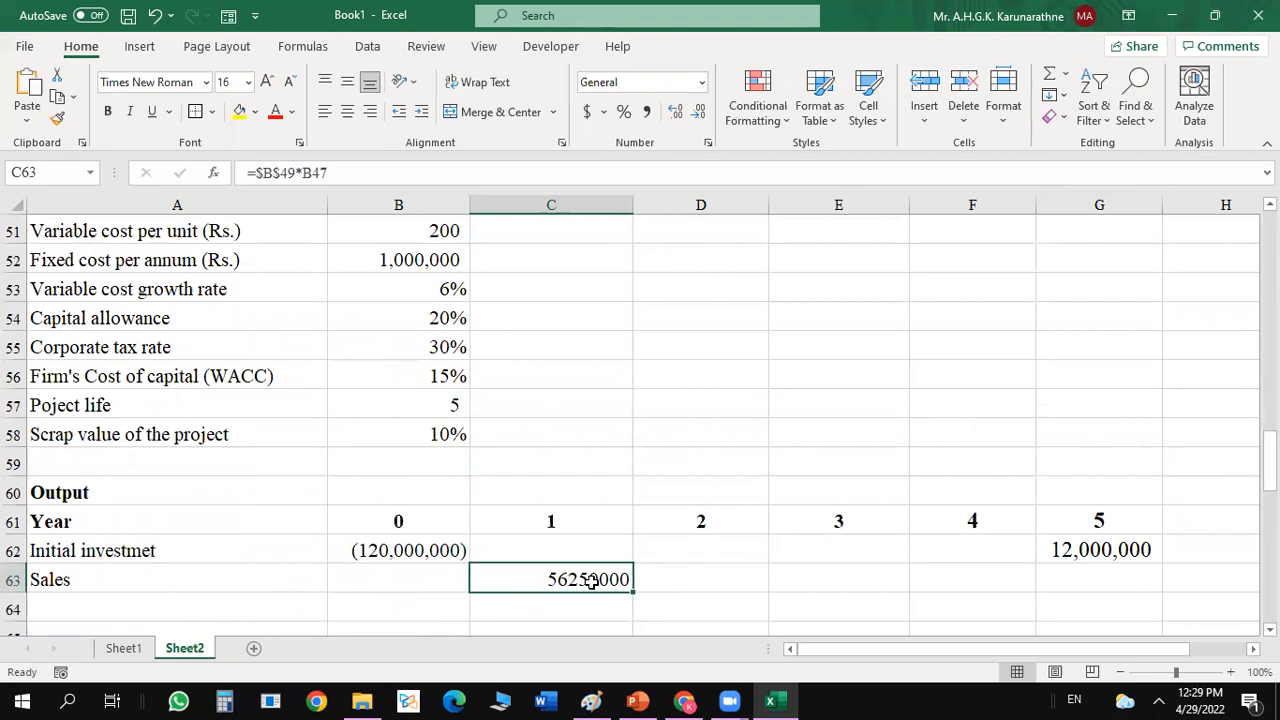
drag(429, 554, 1128, 430)
scroll(745, 425, up, 5)
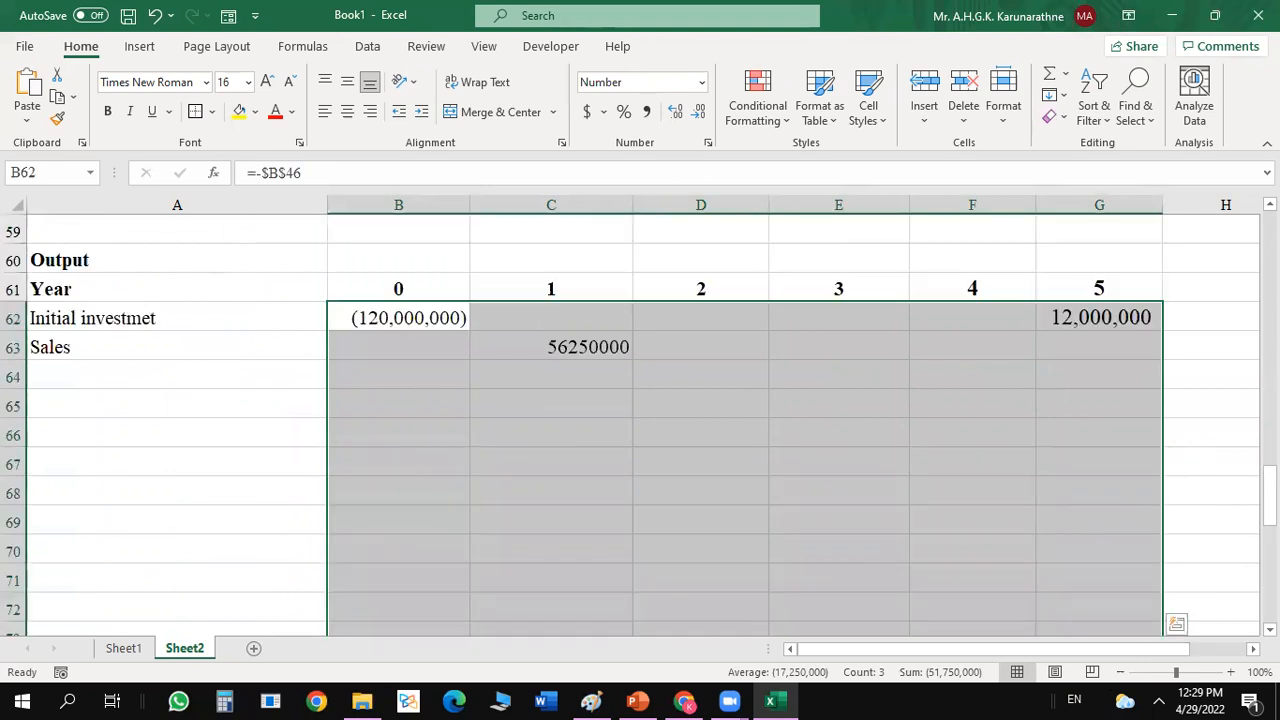
key(ctrl+1)
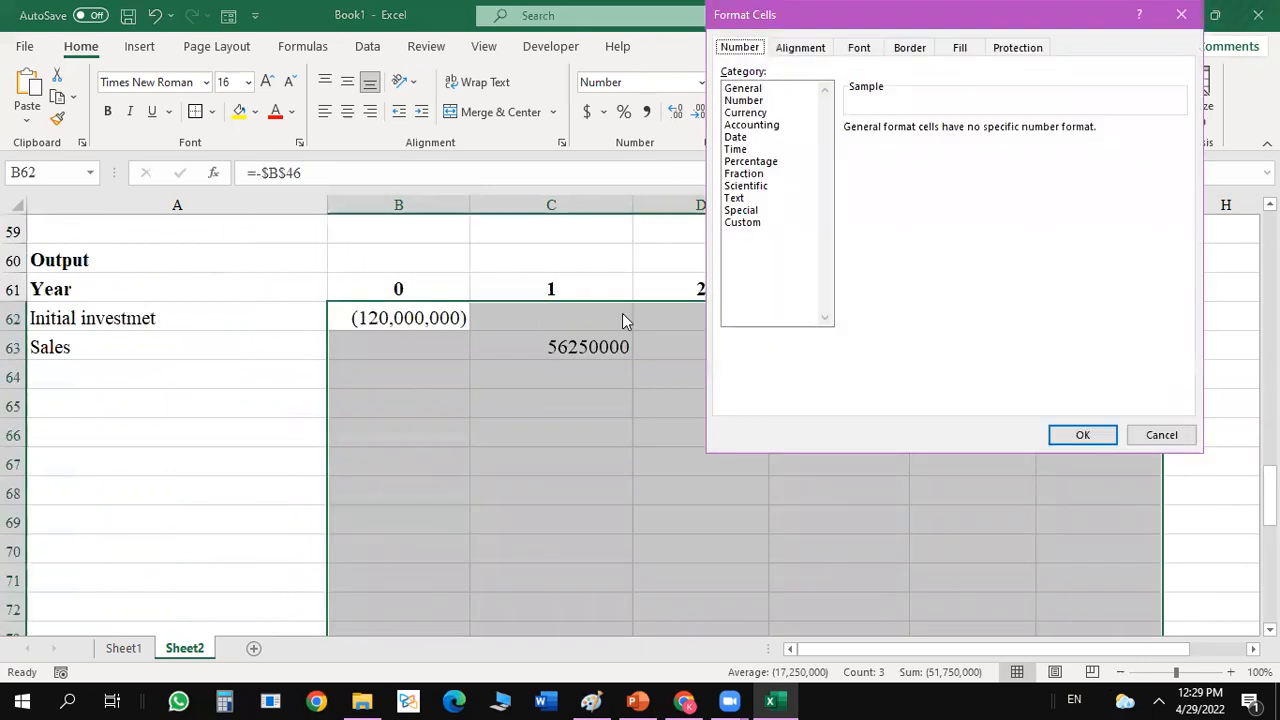
click(757, 104)
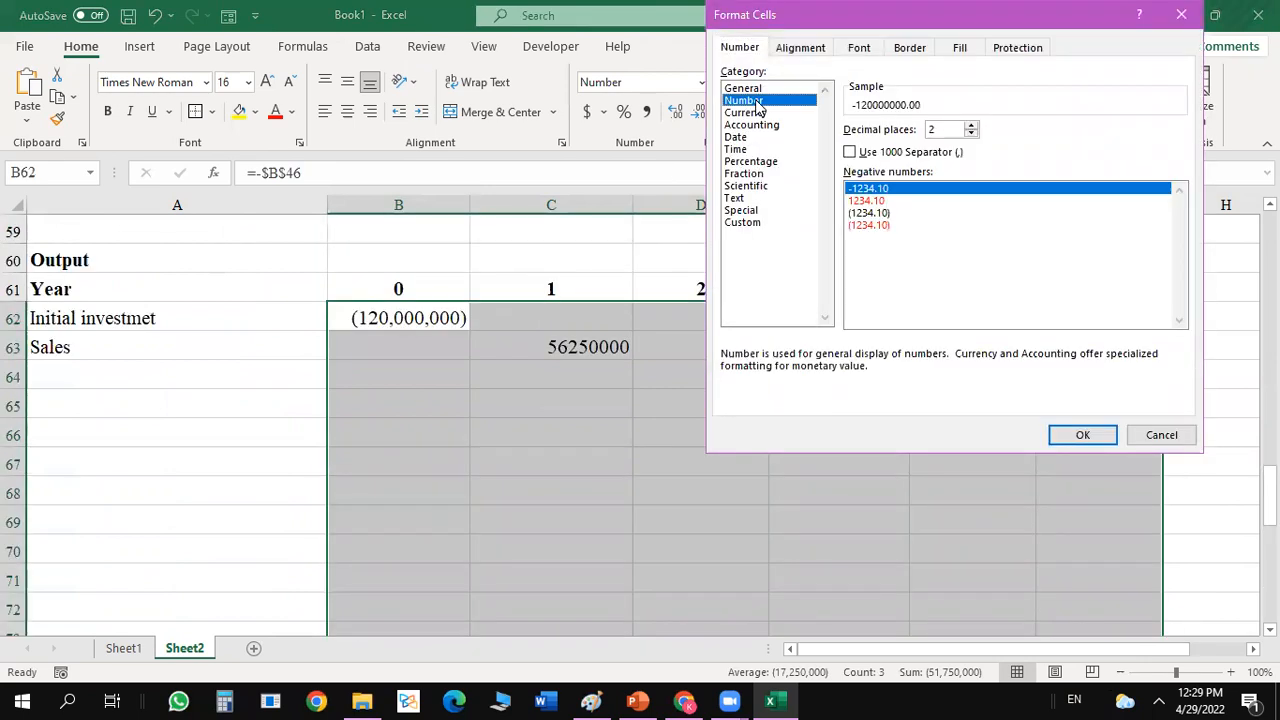
double_click(970, 134)
click(849, 153)
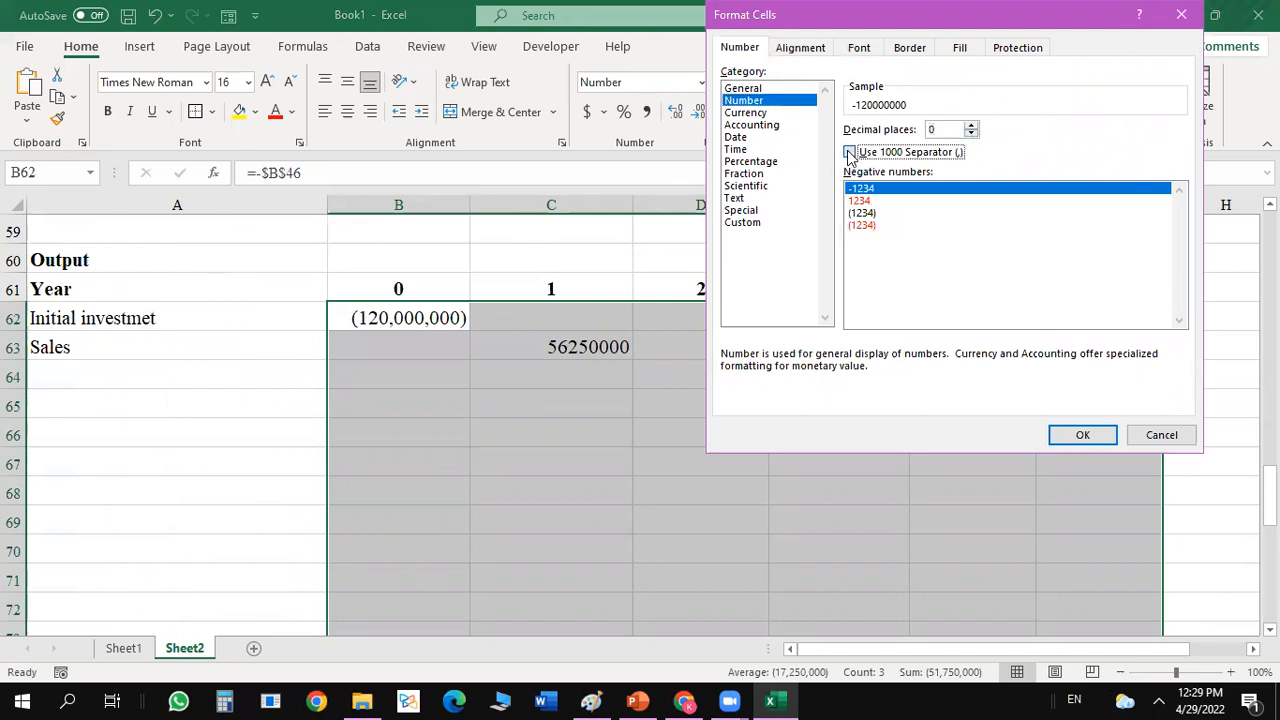
double_click(865, 213)
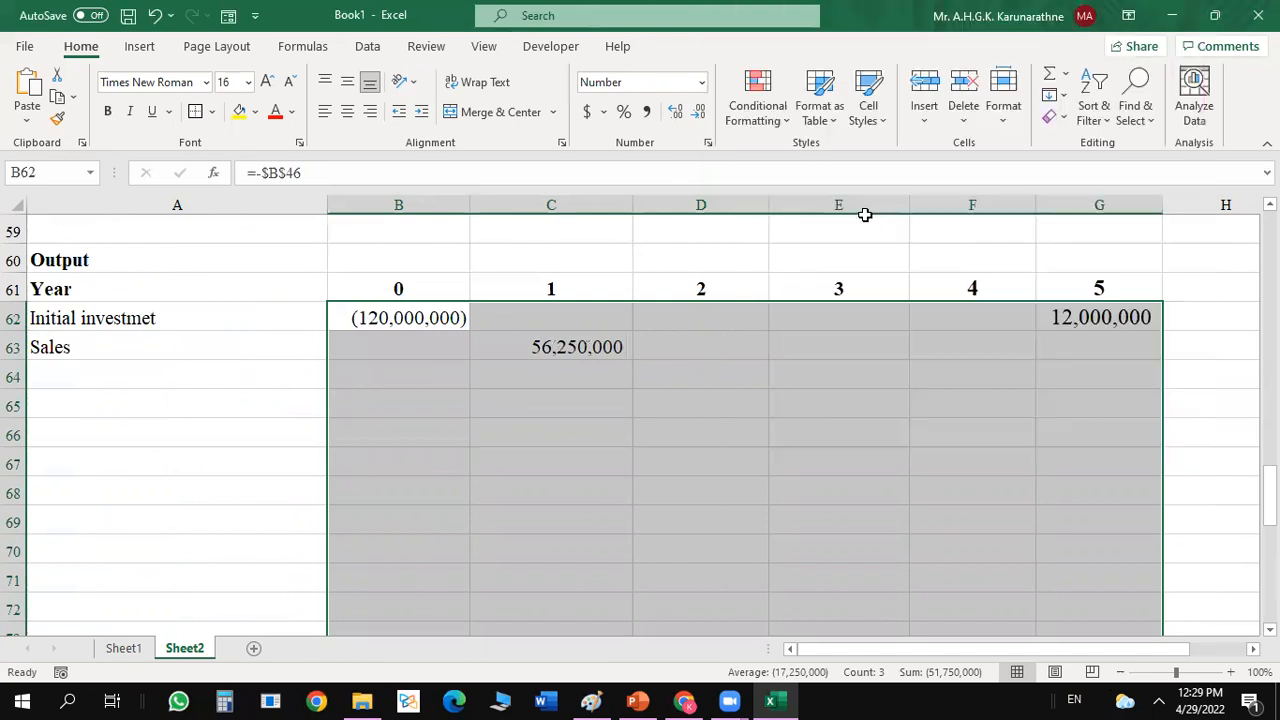
click(726, 362)
Highlight the demand growth rate in B50 and the price growth rate in B48 with yellow fill.
click(576, 347)
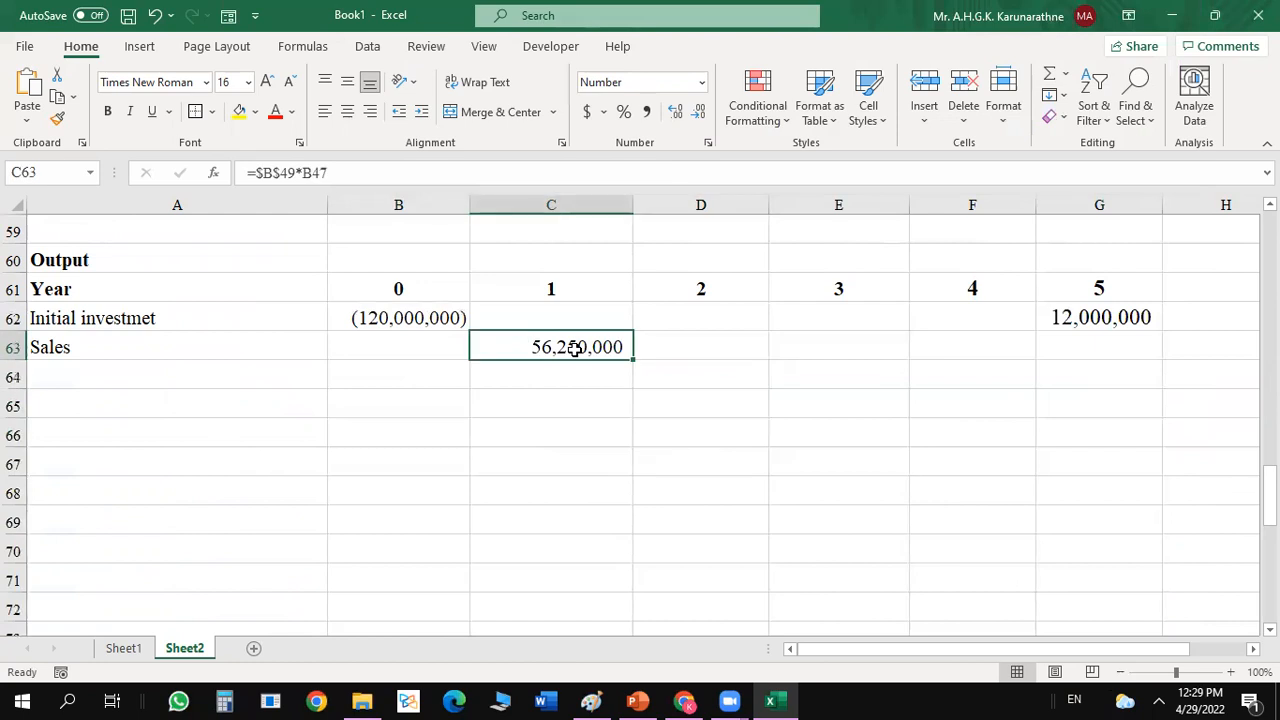
click(651, 346)
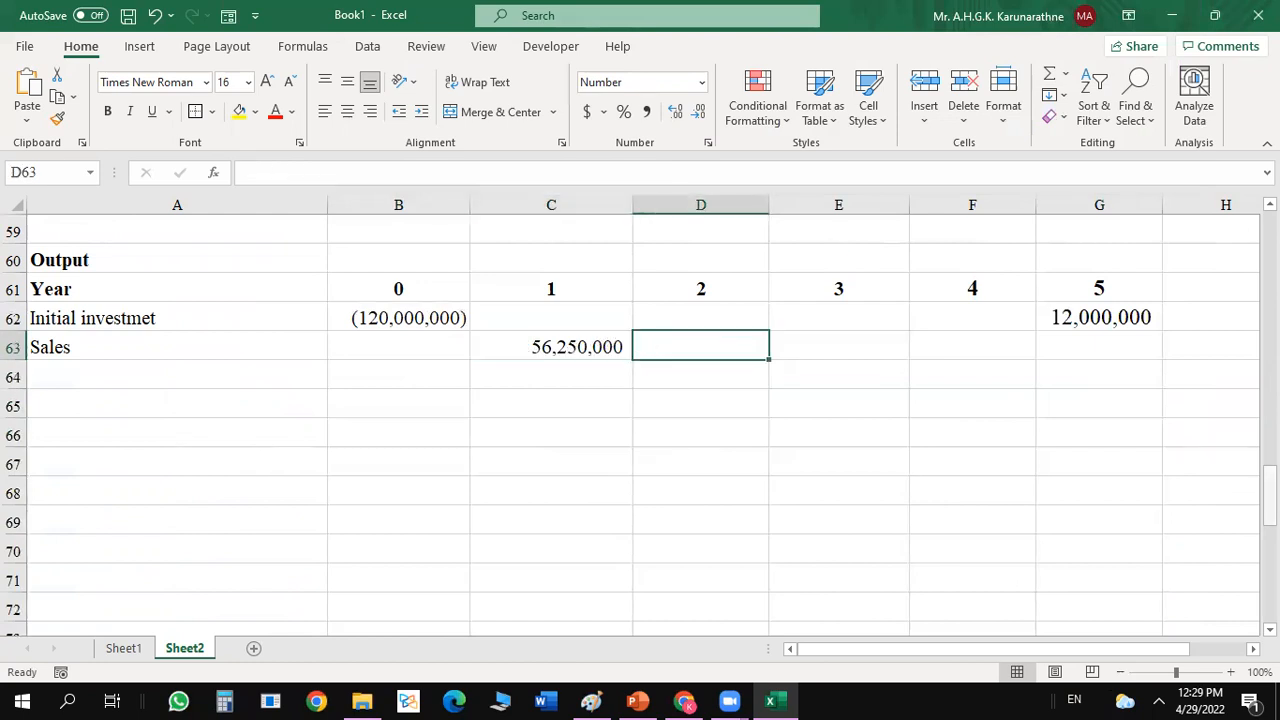
drag(1268, 495, 1268, 447)
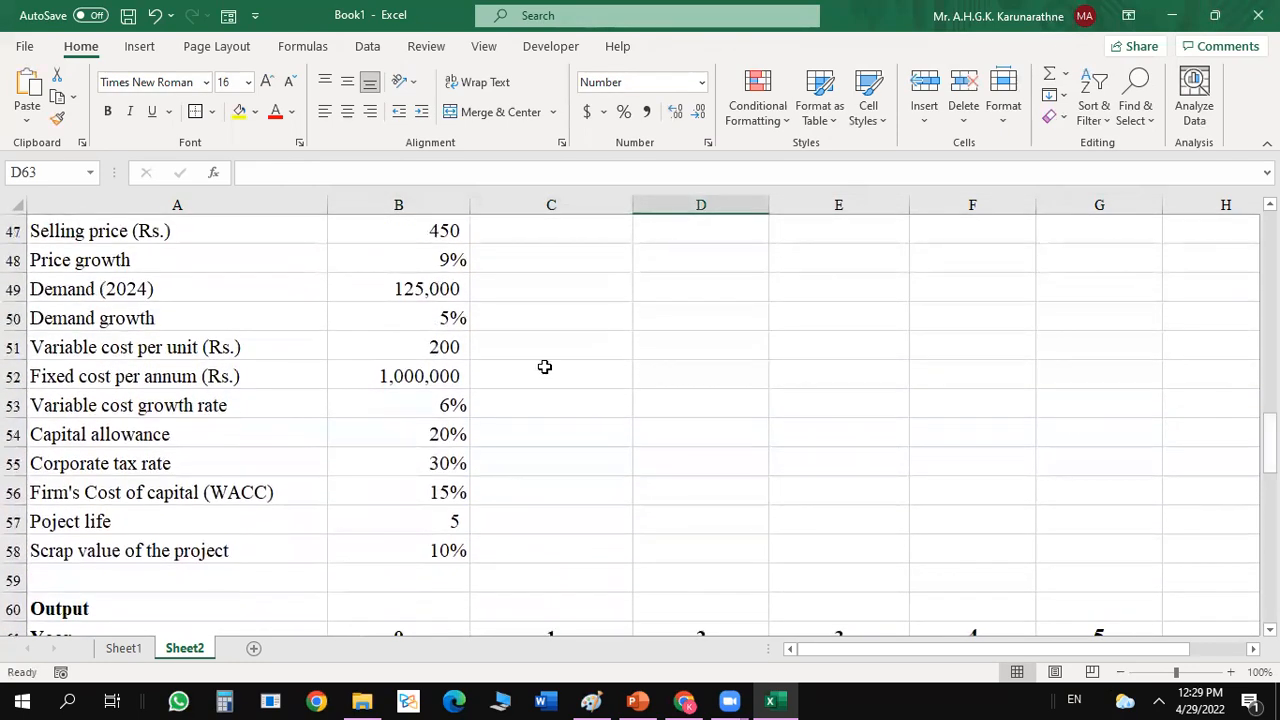
click(432, 319)
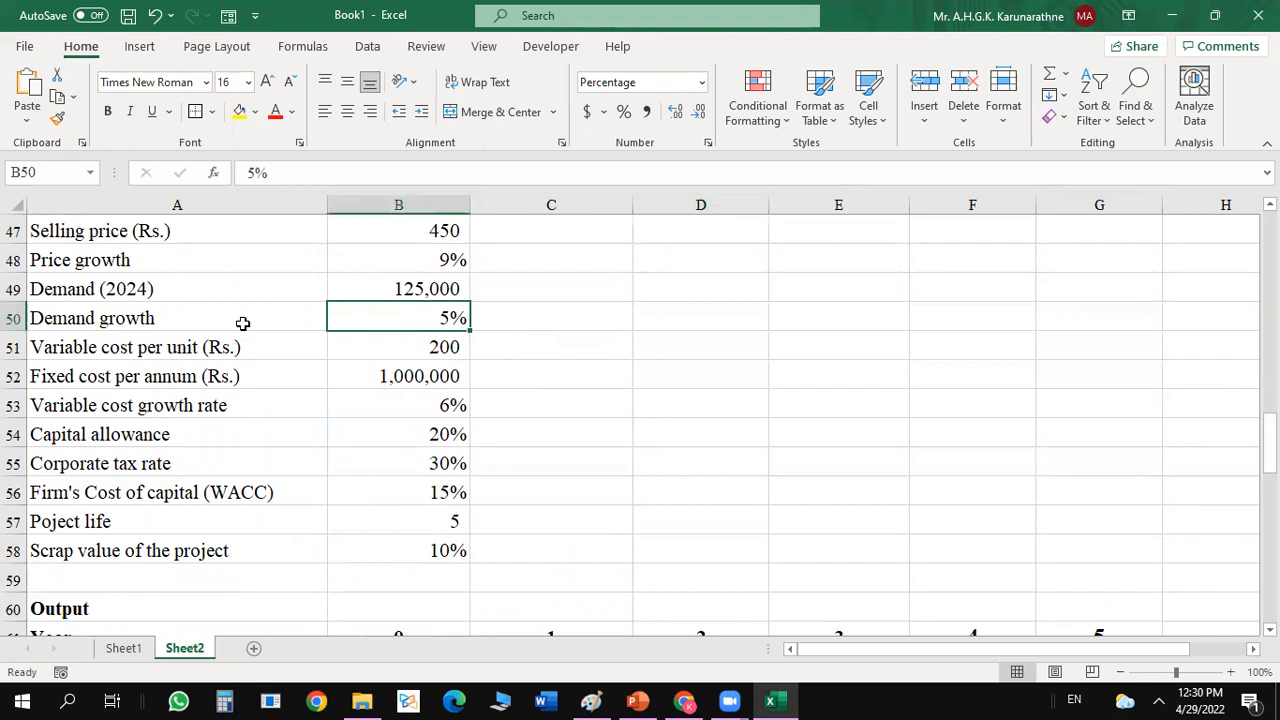
click(240, 112)
click(608, 292)
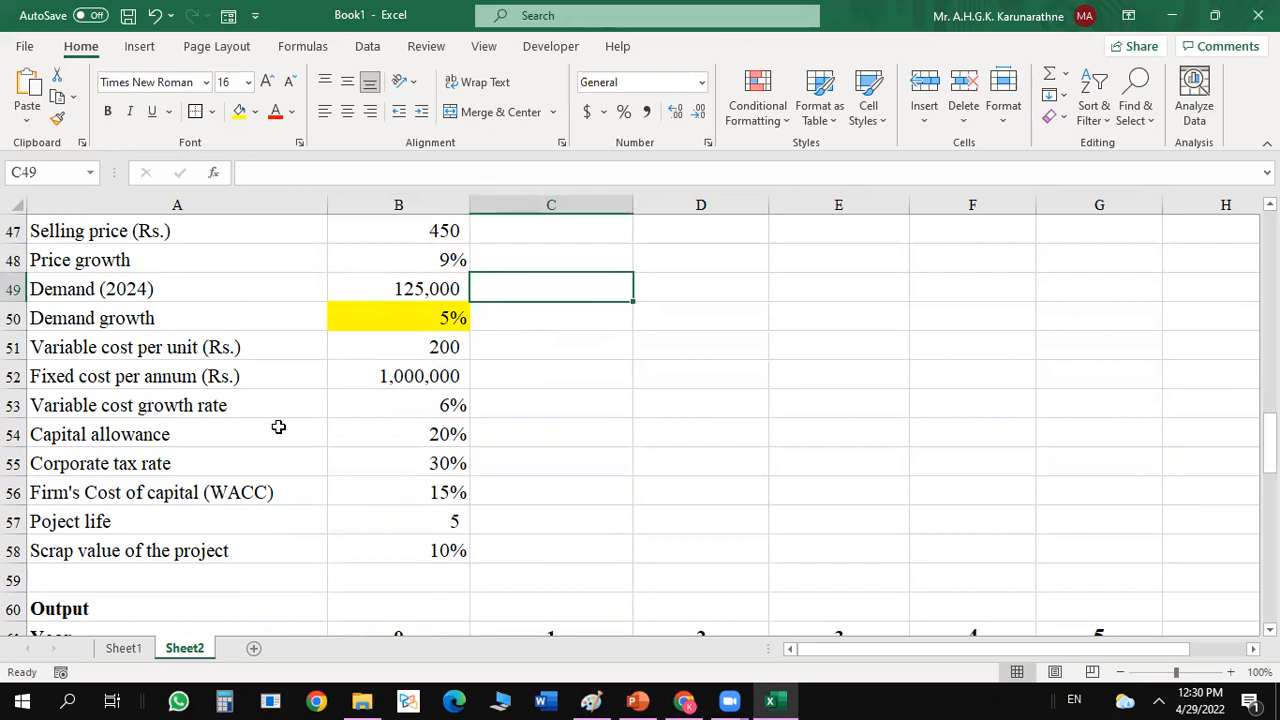
click(453, 260)
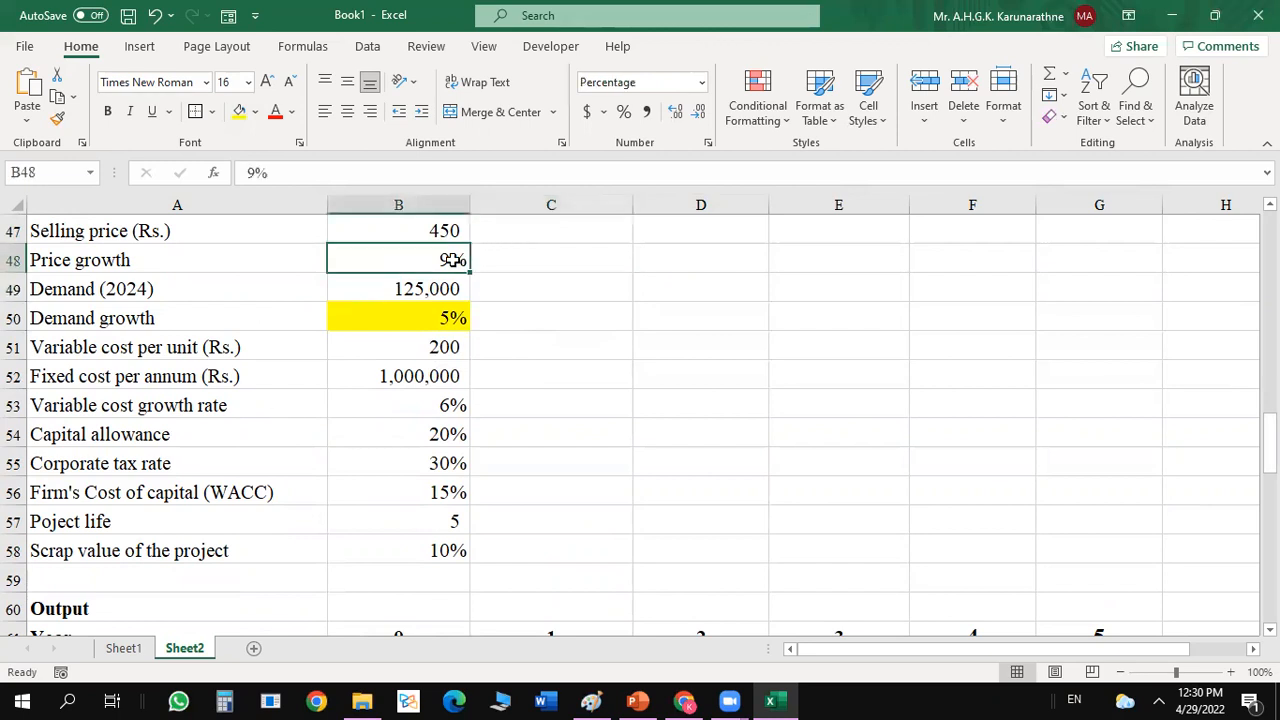
click(240, 113)
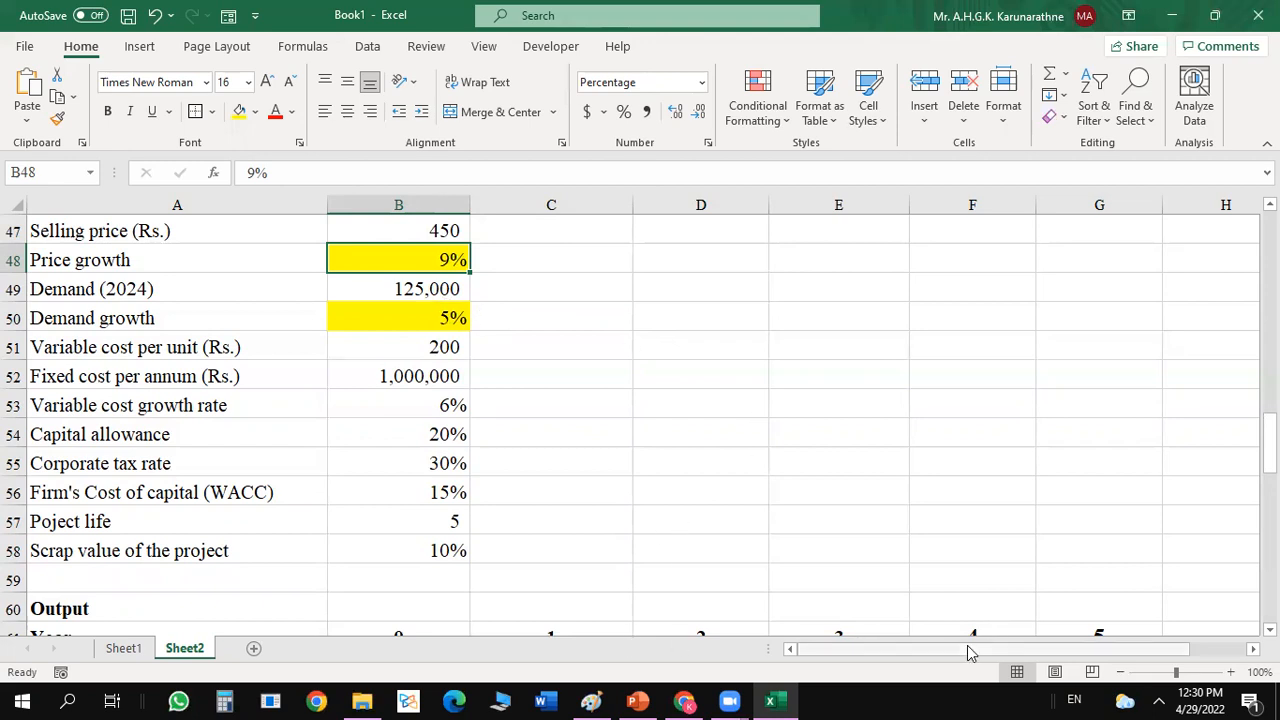
click(782, 700)
click(790, 700)
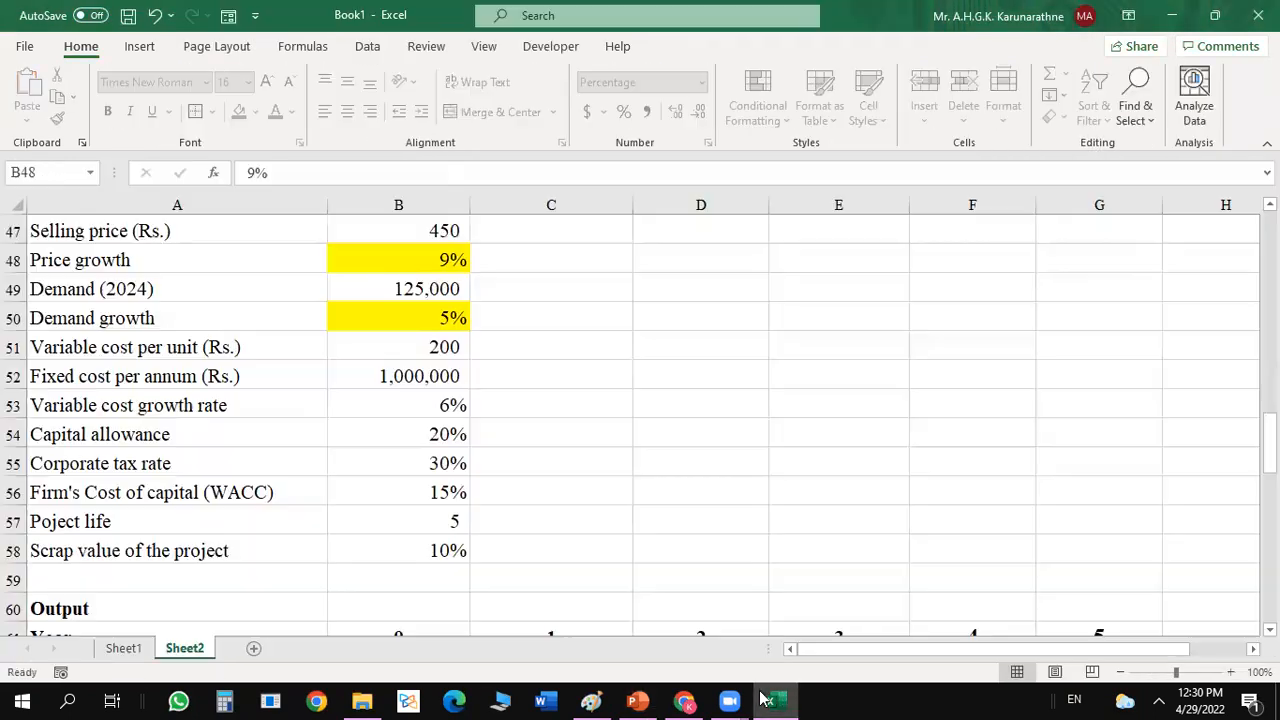
Calculate year 2 sales in D63 by growing year 1 sales with price and demand growth: =C63*(1+$B$48)*(1+$B$50).
drag(1268, 440, 1268, 482)
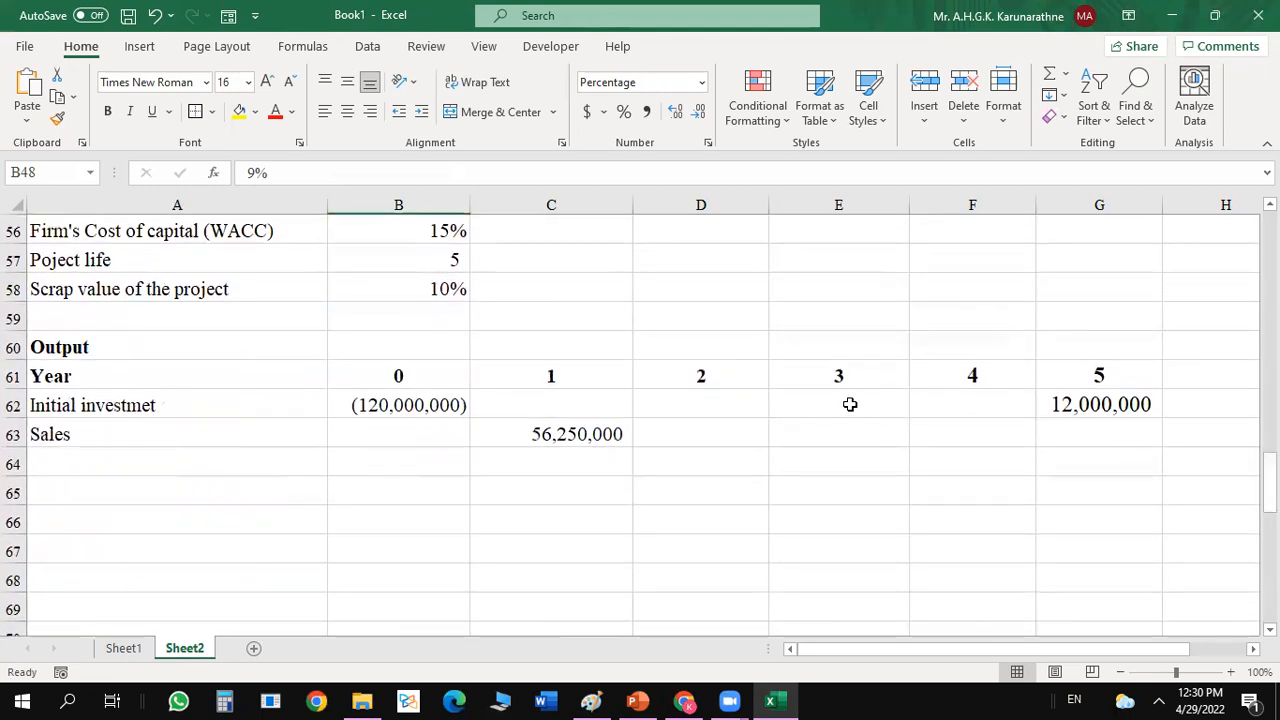
click(666, 441)
text(=)
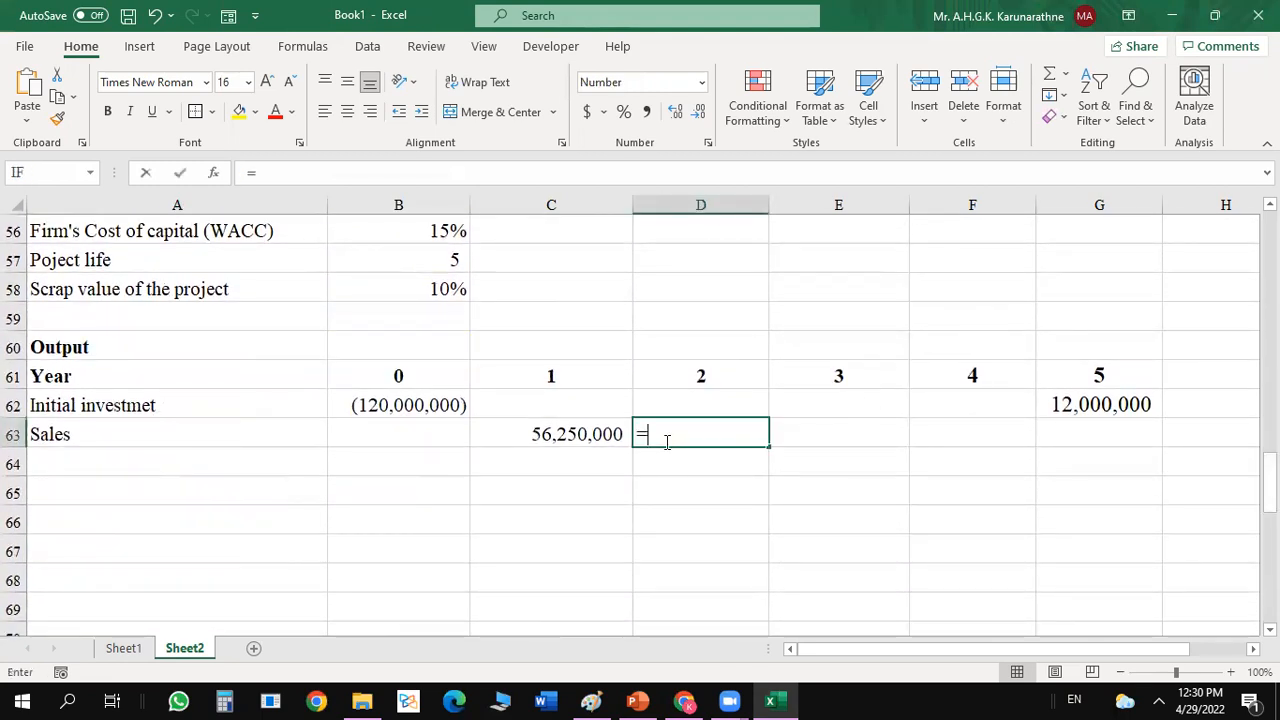
click(587, 432)
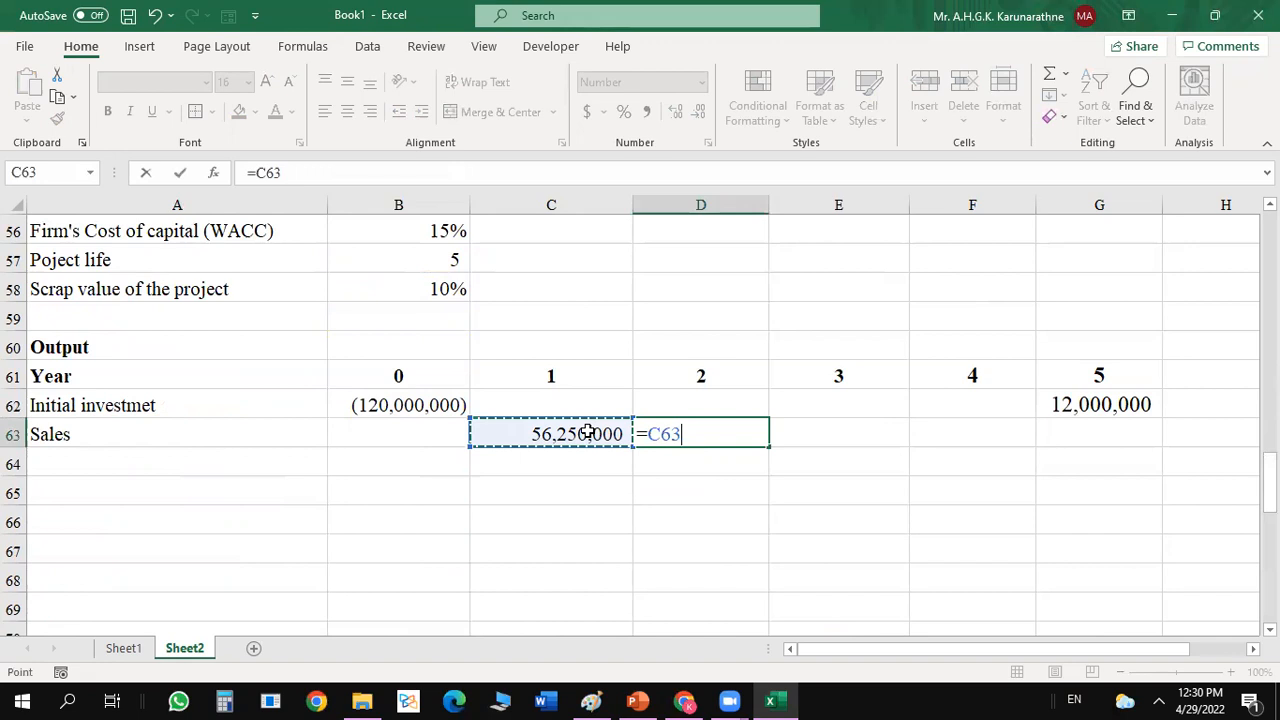
text(*)
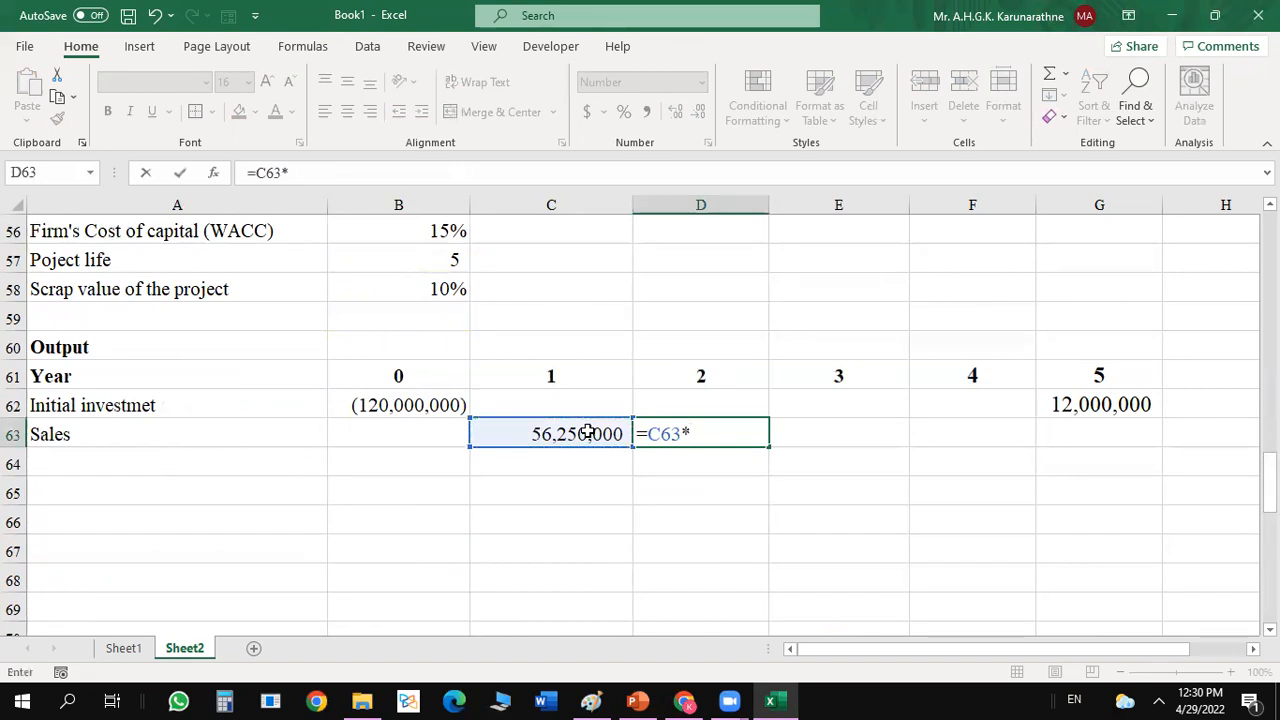
text((1+)
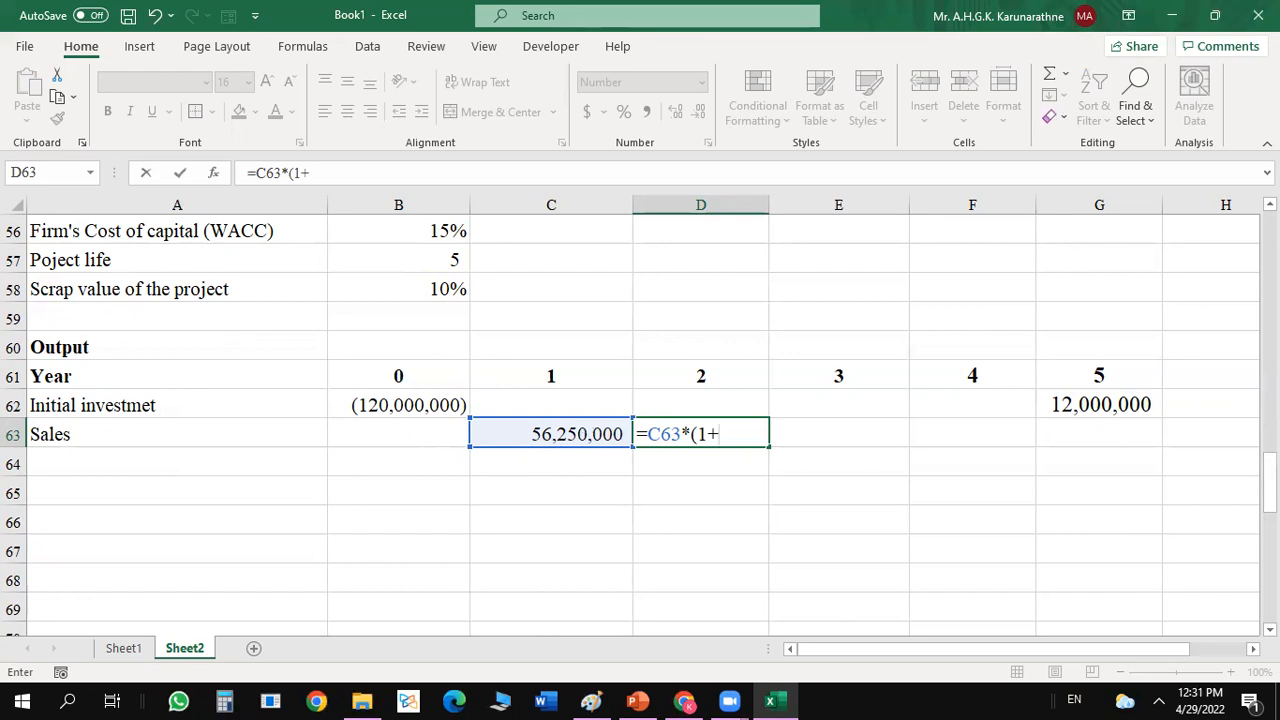
drag(1269, 488, 1269, 461)
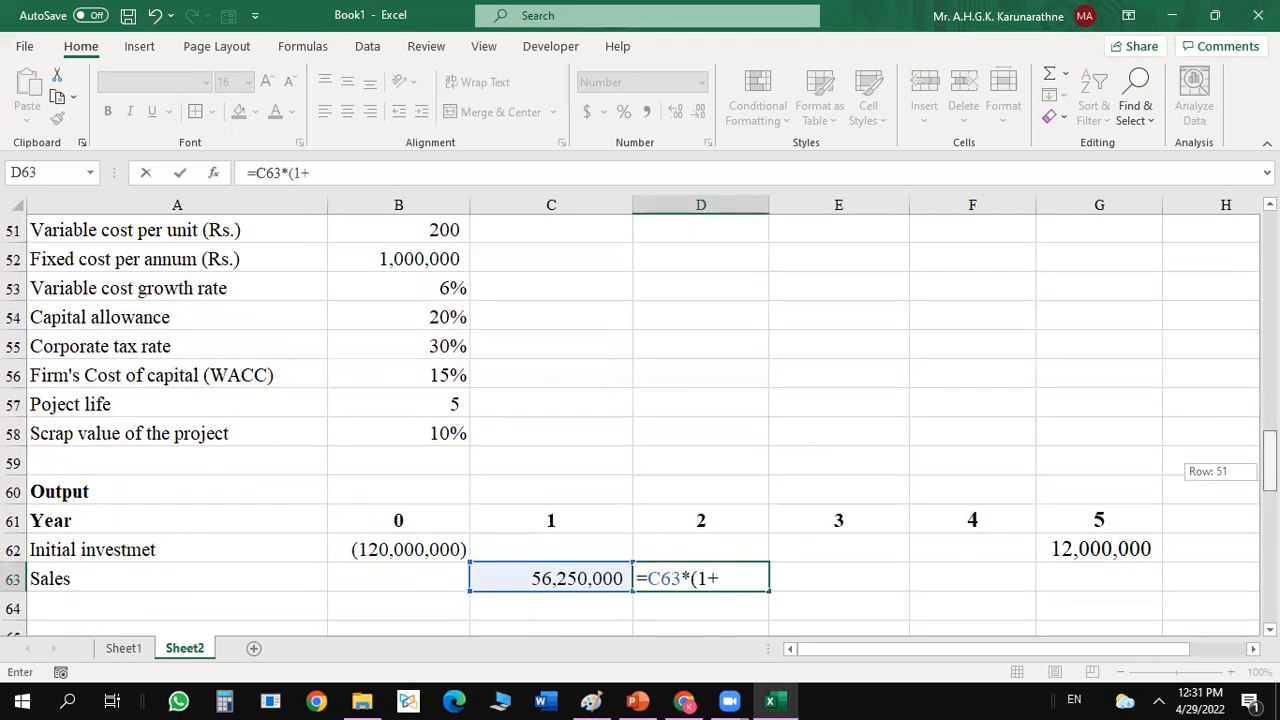
drag(1269, 461, 1269, 452)
click(444, 256)
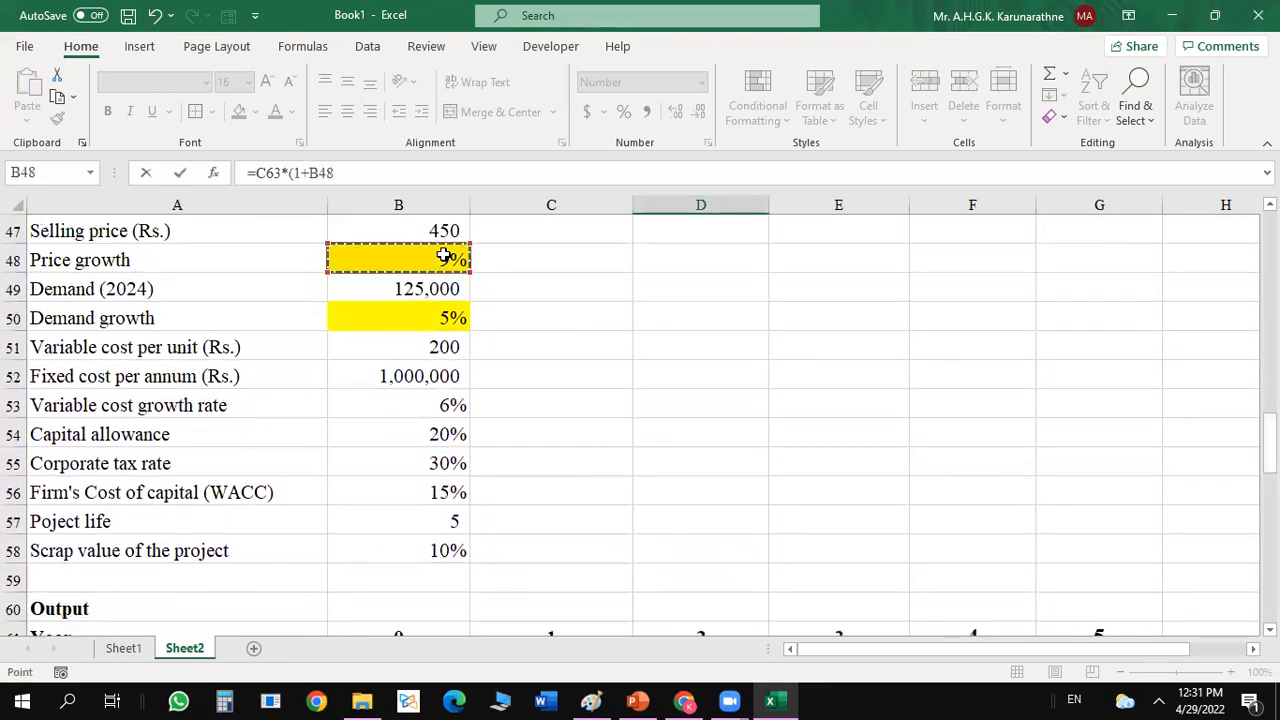
text()*(1+)
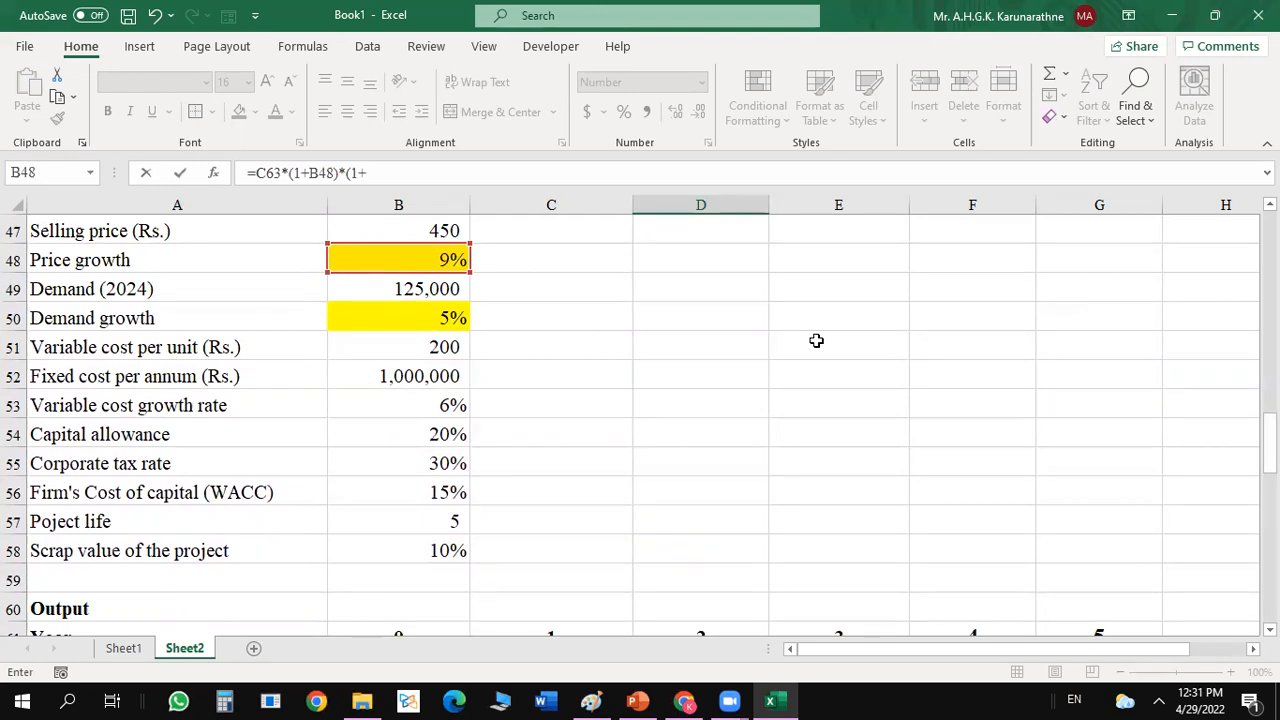
click(410, 316)
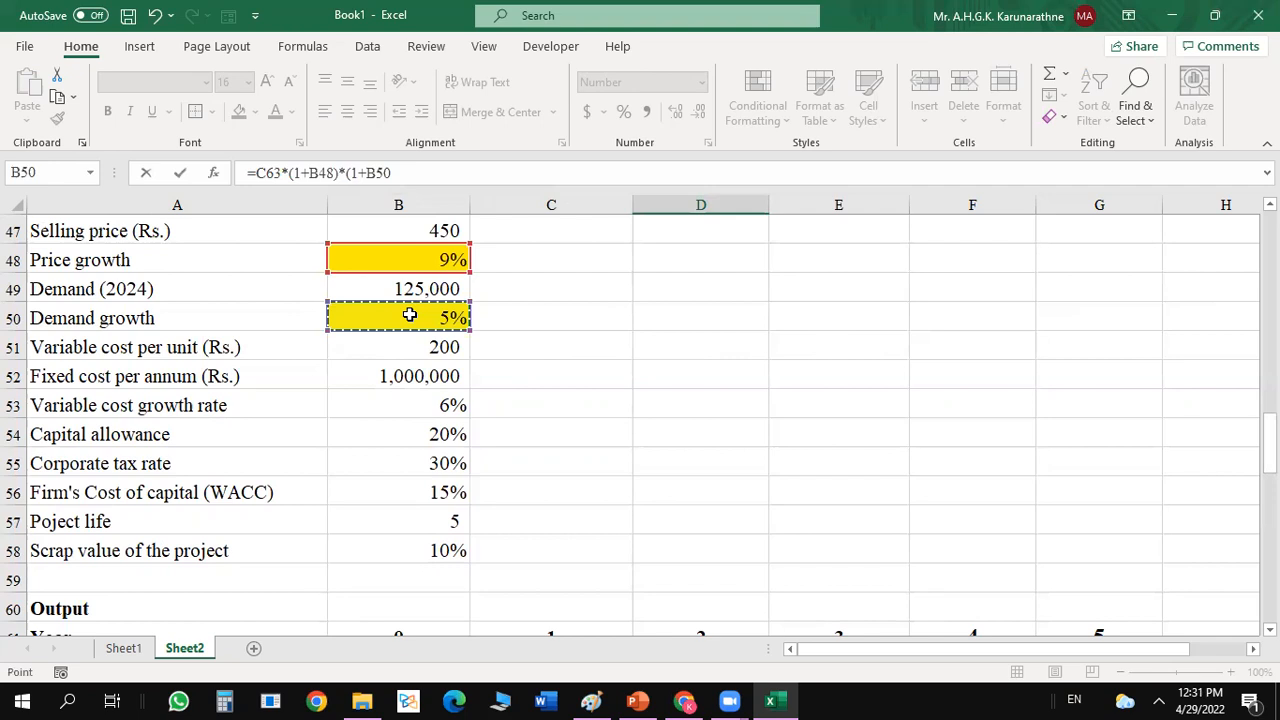
key(F4)
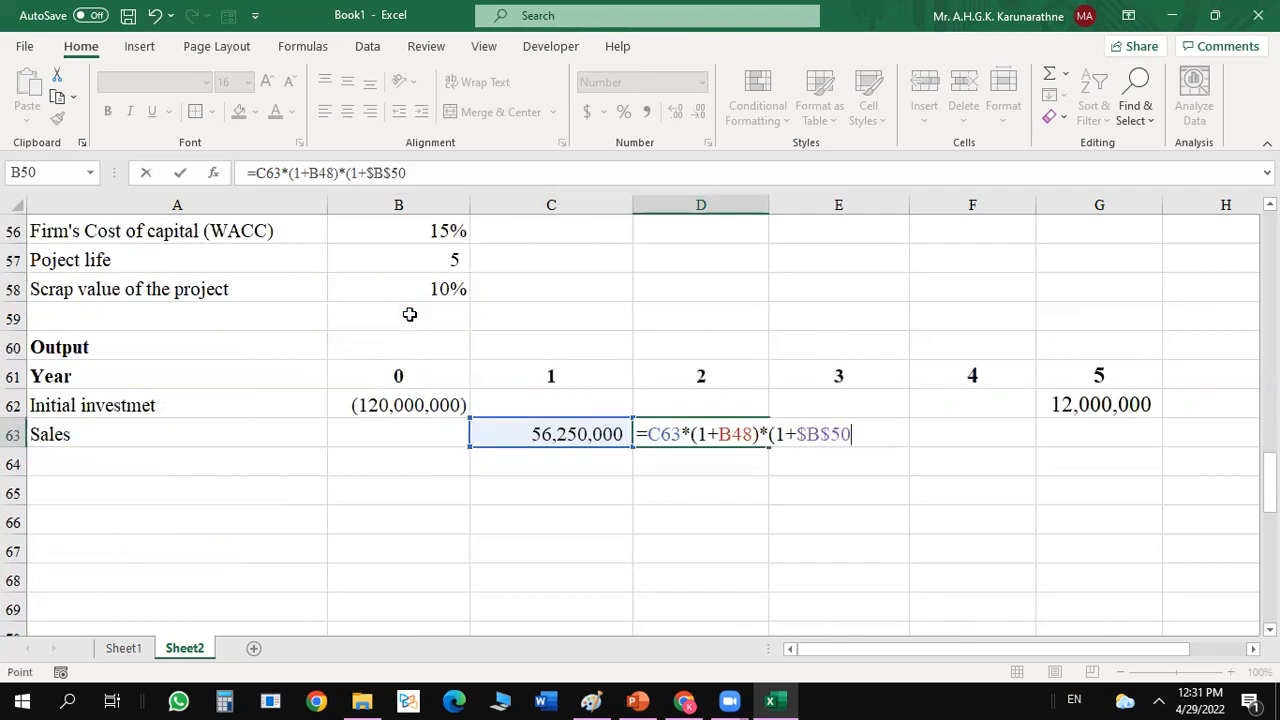
click(737, 433)
key(F4)
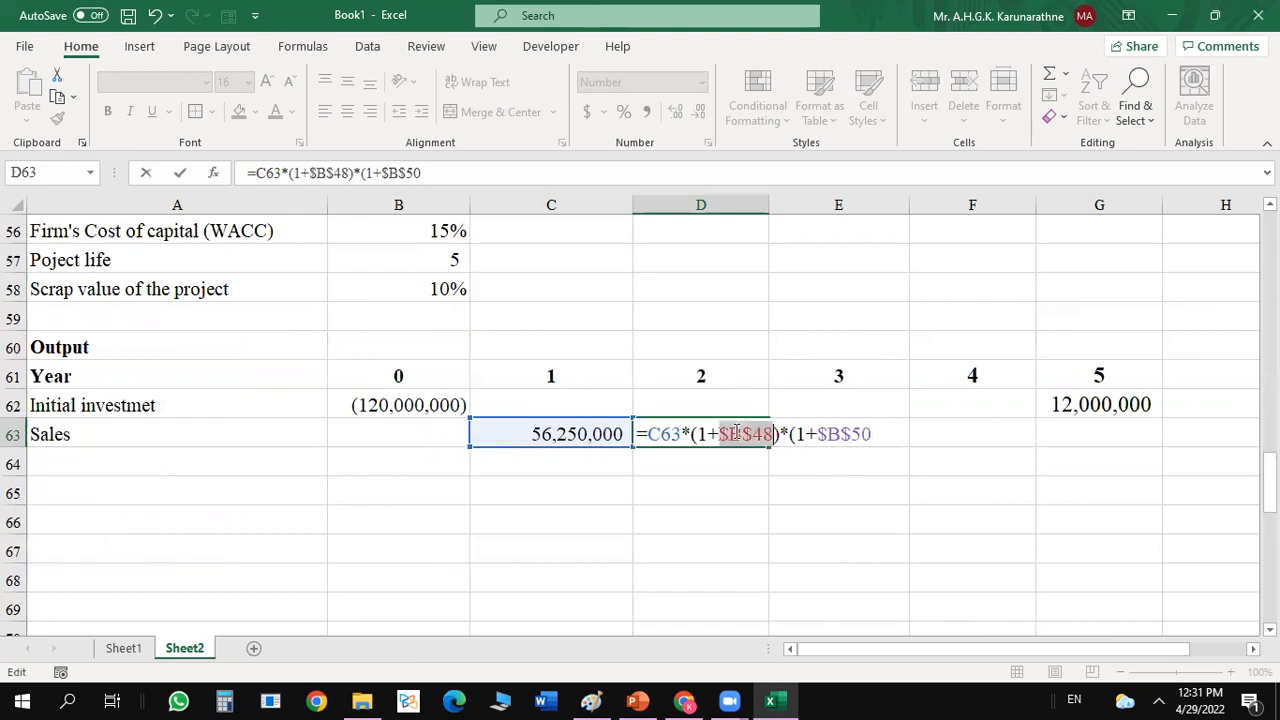
click(872, 433)
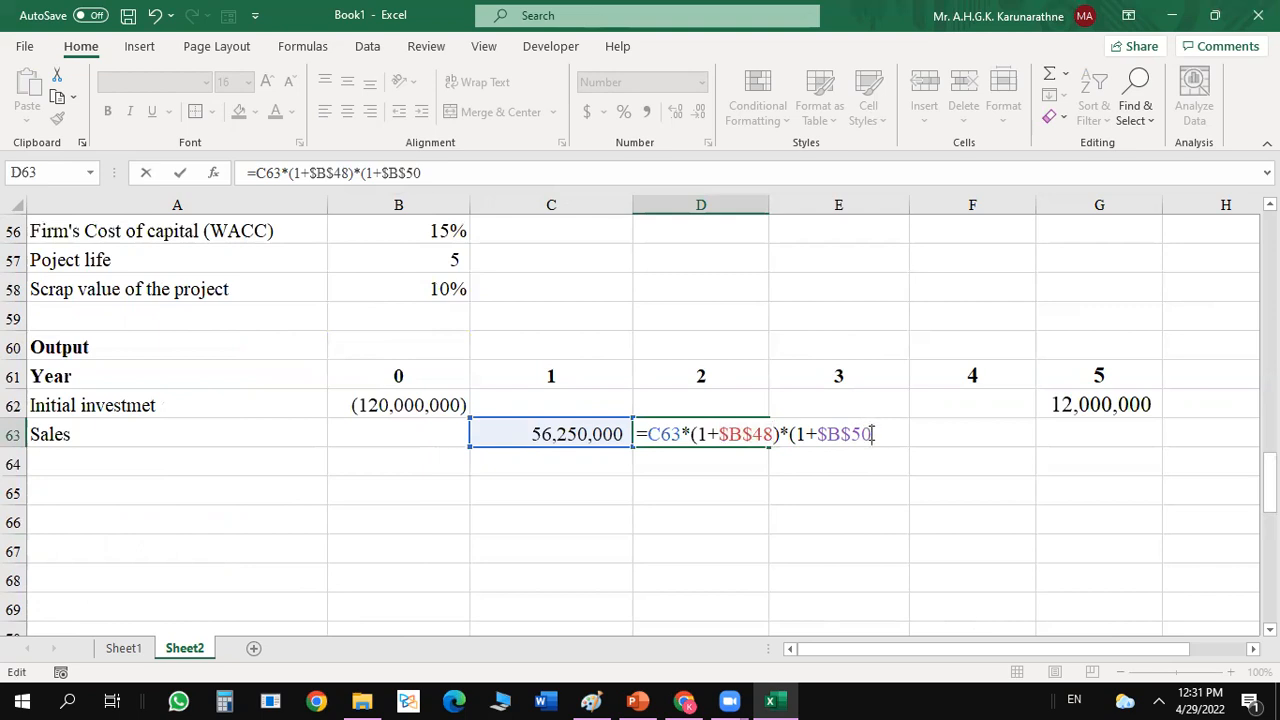
key(Return)
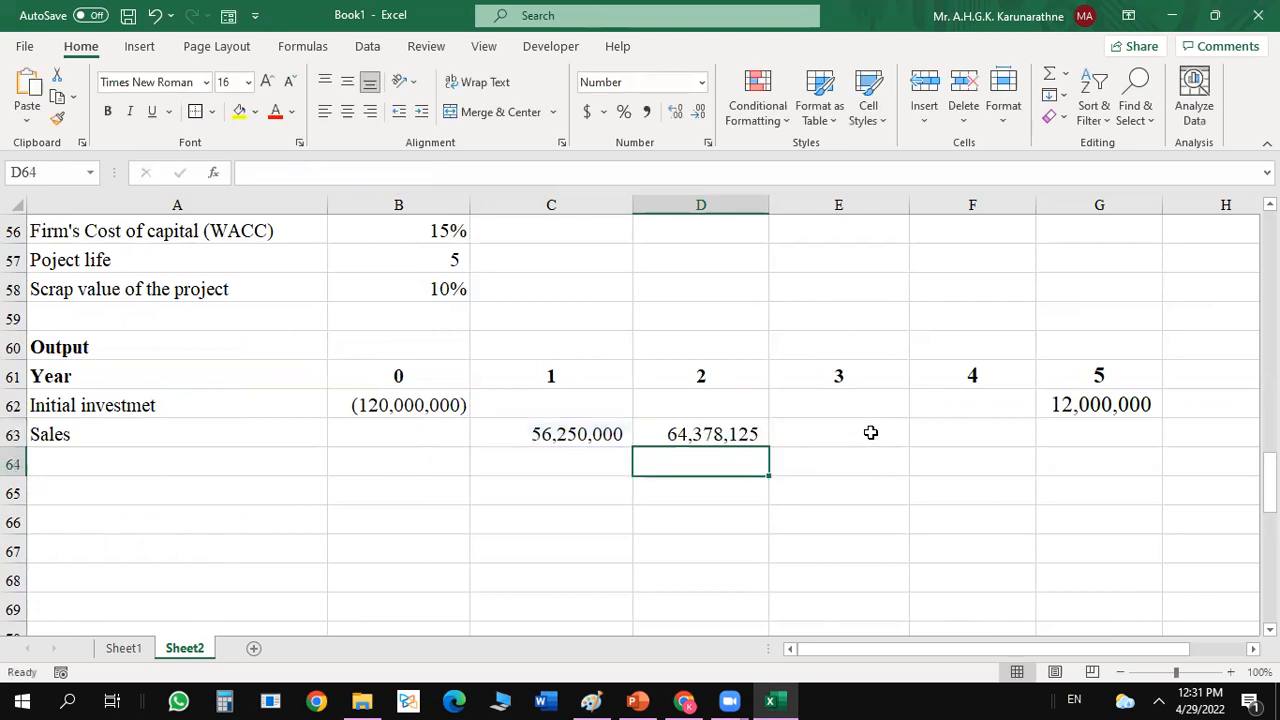
Copy the year 2 sales formula from D63 across to years 3 to 5 in E63:G63.
click(718, 433)
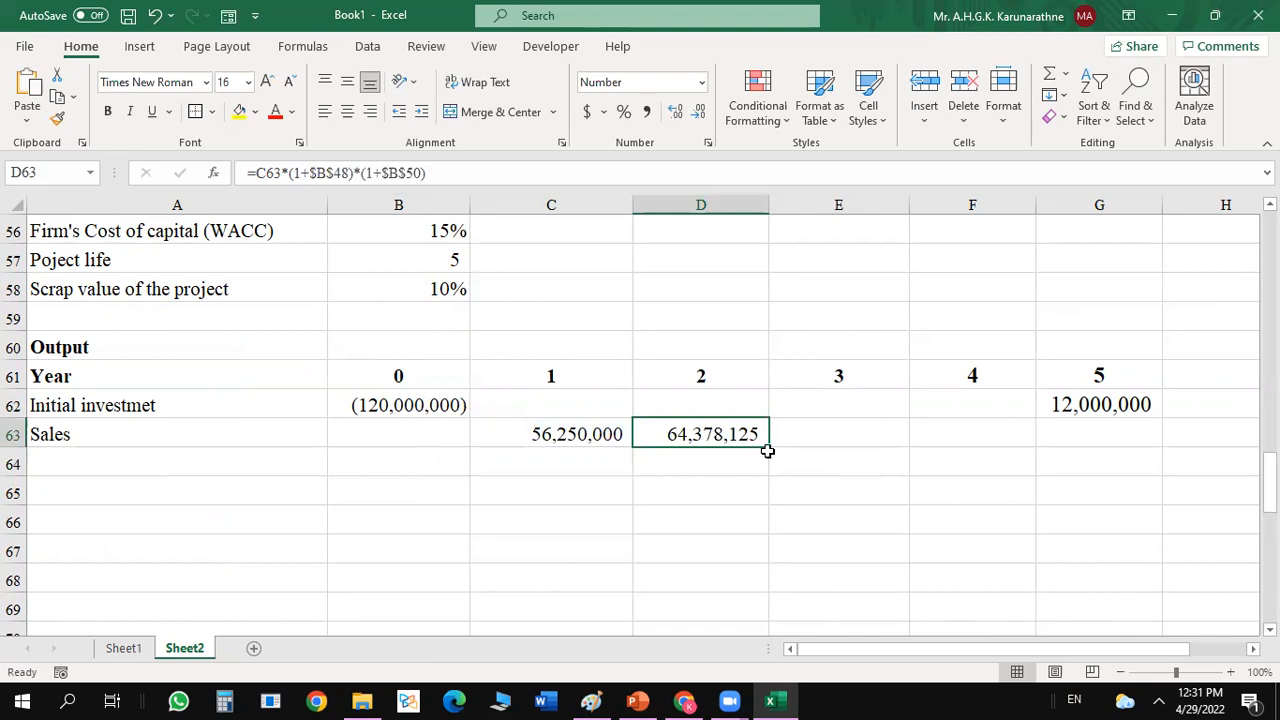
drag(771, 447, 1108, 428)
click(880, 494)
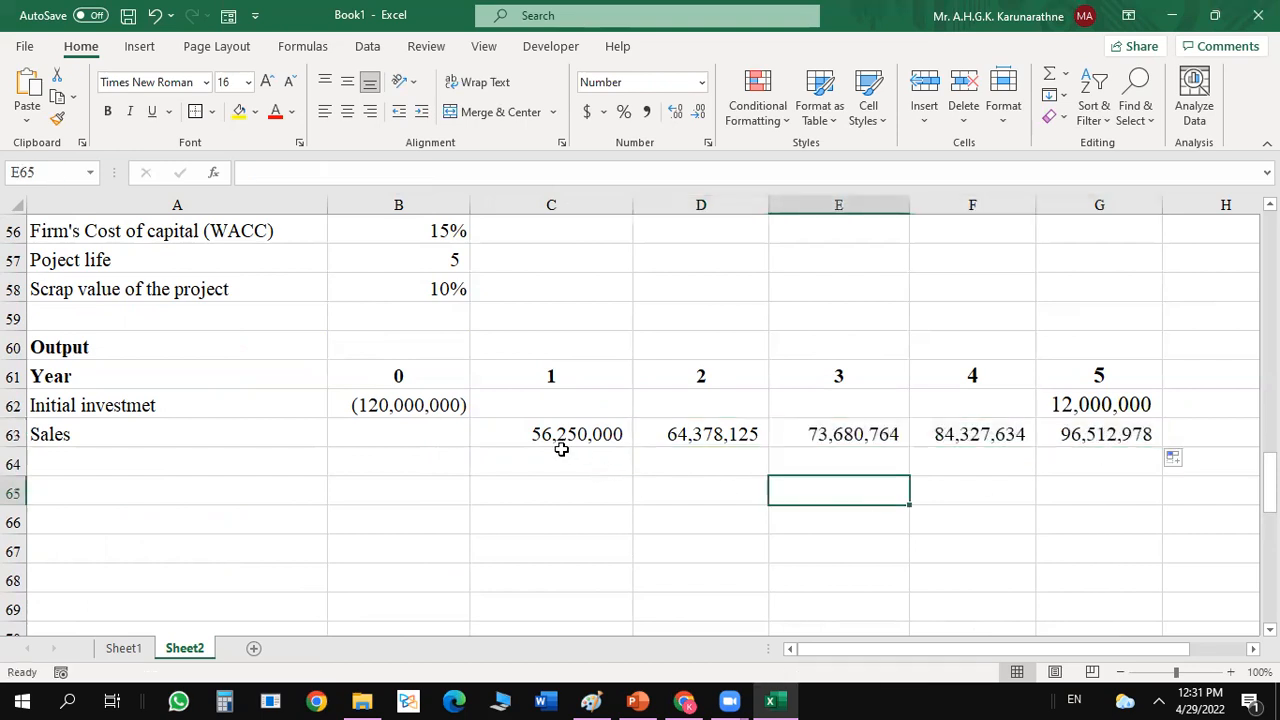
Enter the row labels Variable cost in A64 and Fixed in A65, below Sales.
click(224, 462)
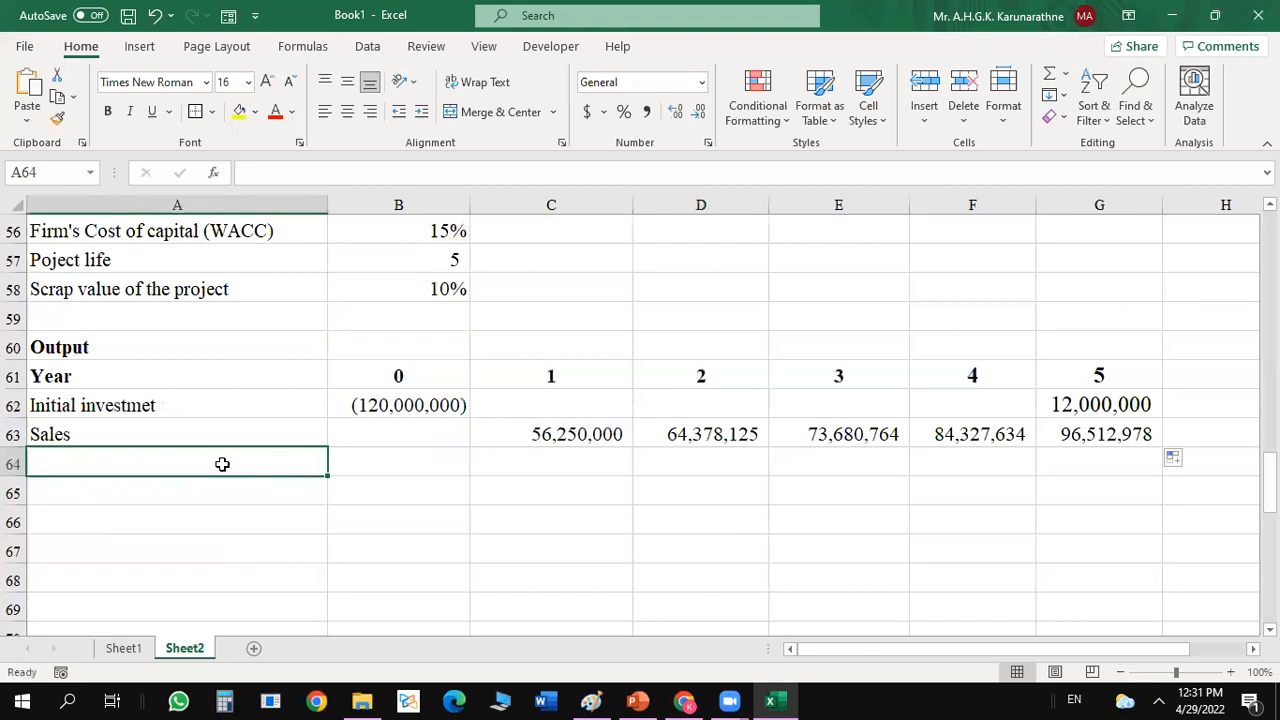
text(Variable cost)
key(Return)
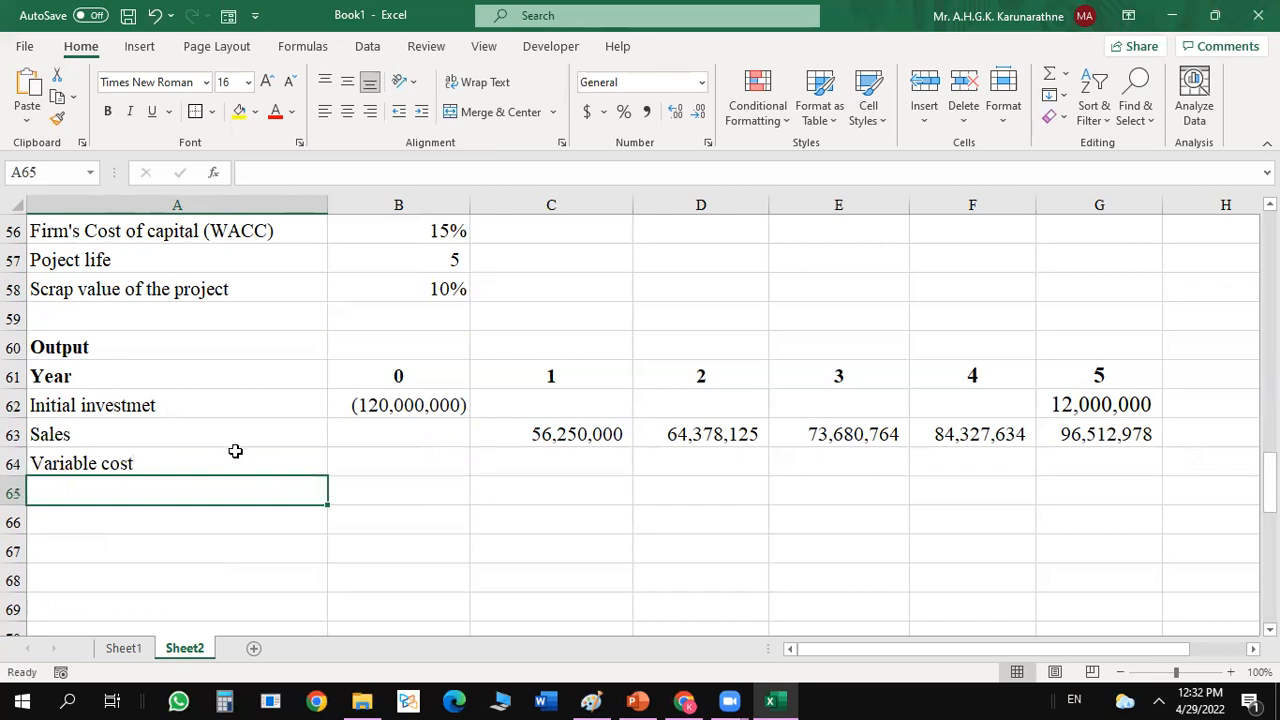
text(Fixed)
key(Return)
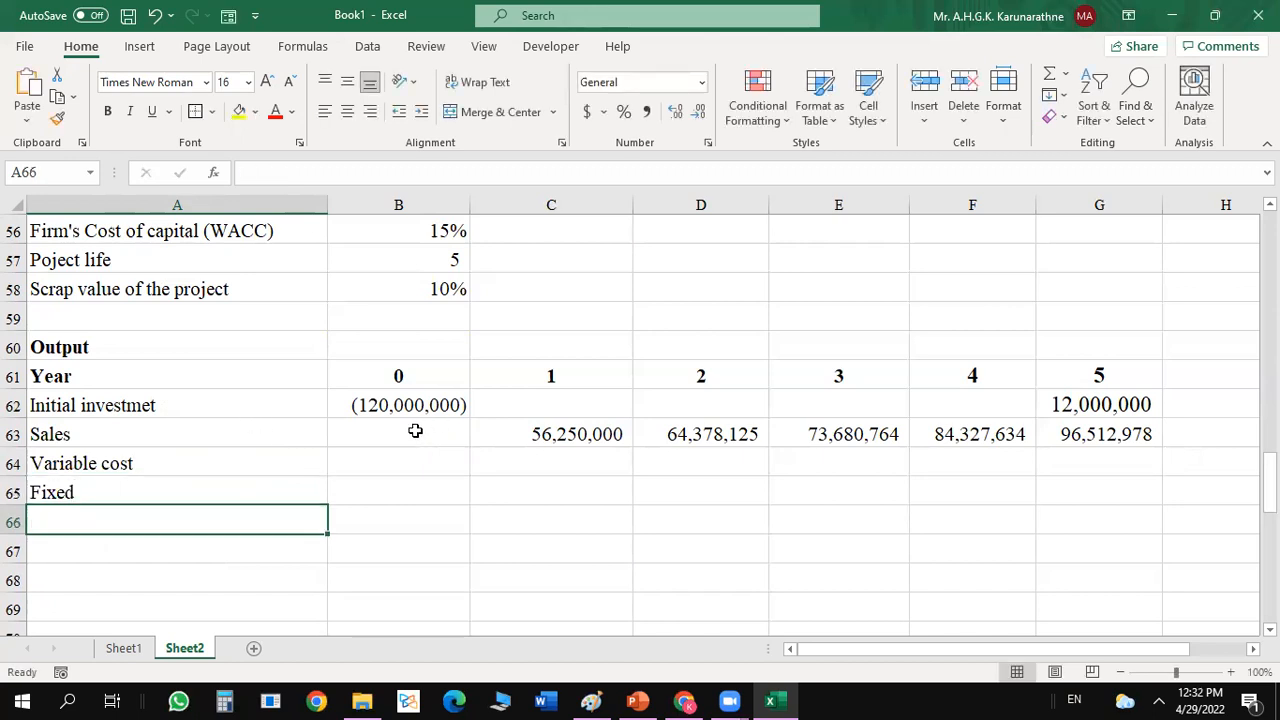
click(571, 436)
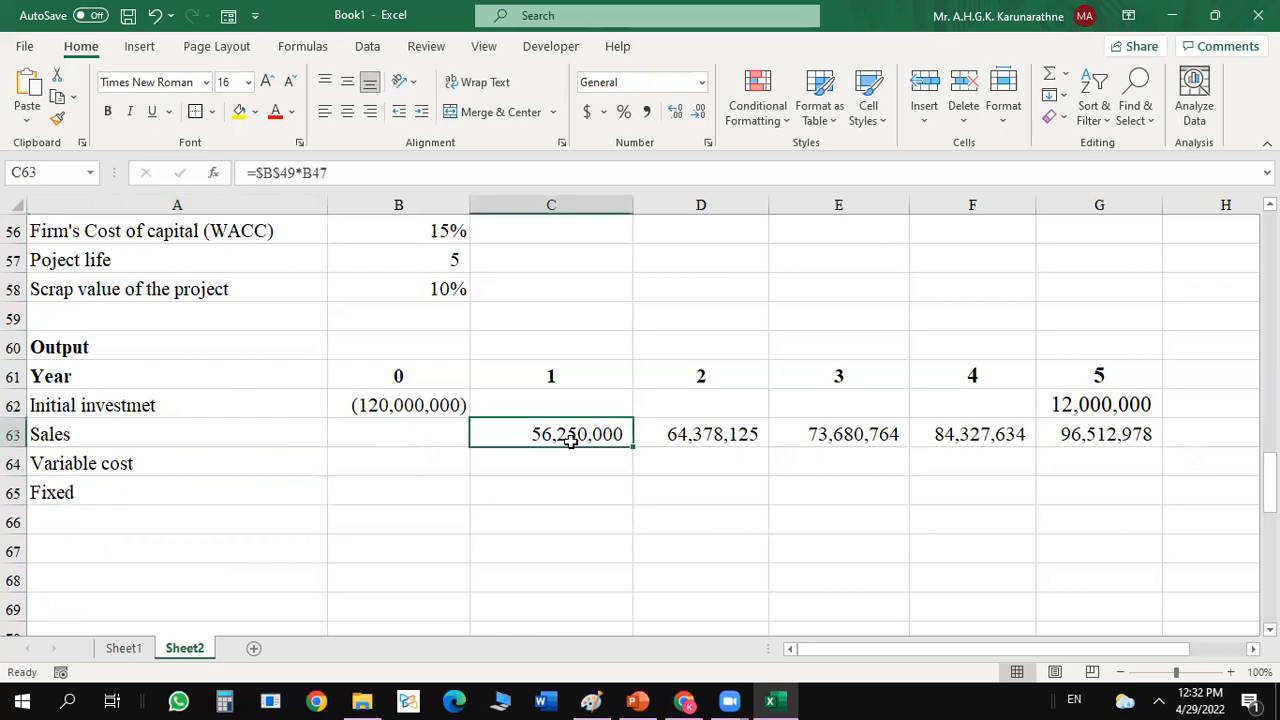
click(404, 466)
click(548, 466)
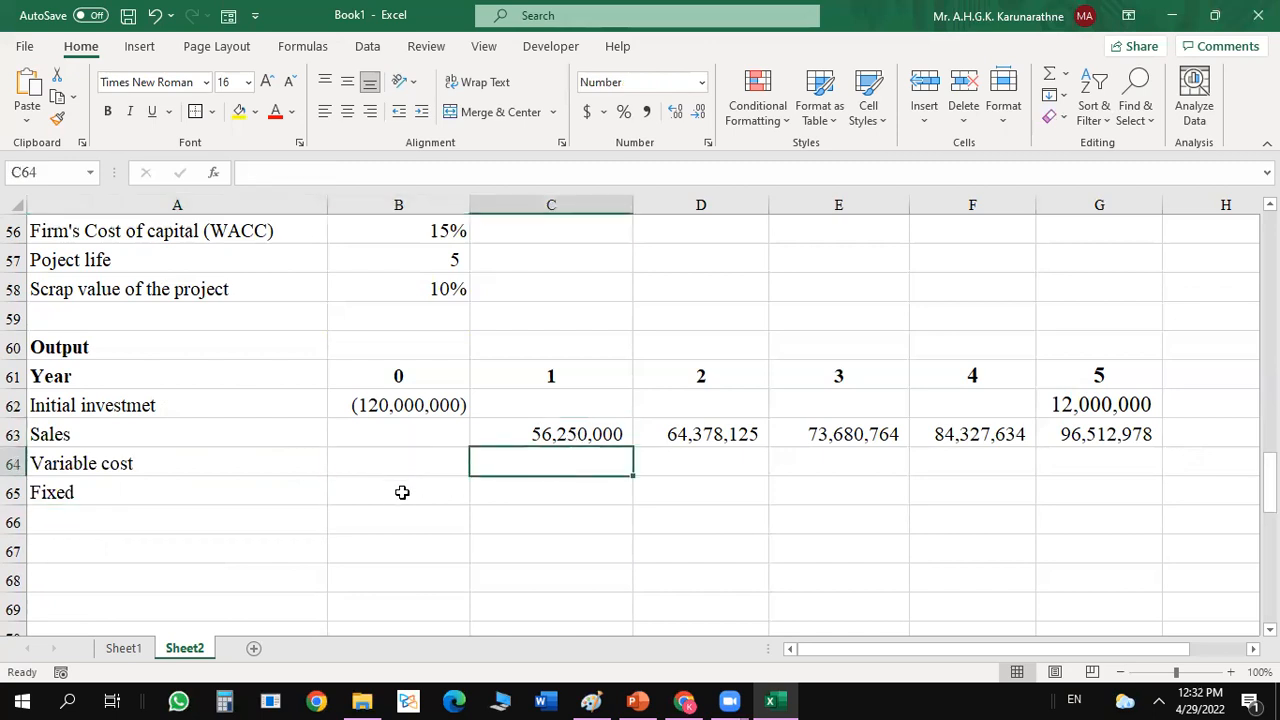
click(402, 496)
Enter the row label Corporate tax in A66, below the Fixed row.
click(194, 526)
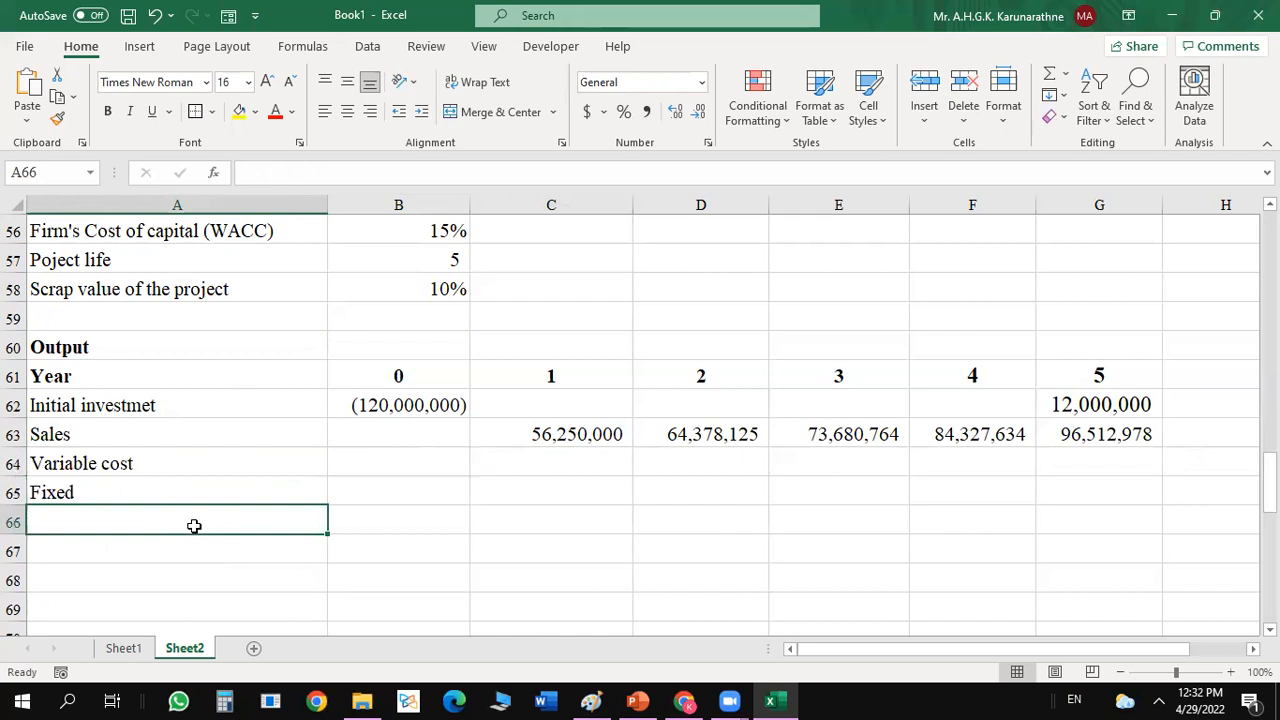
text(Corp)
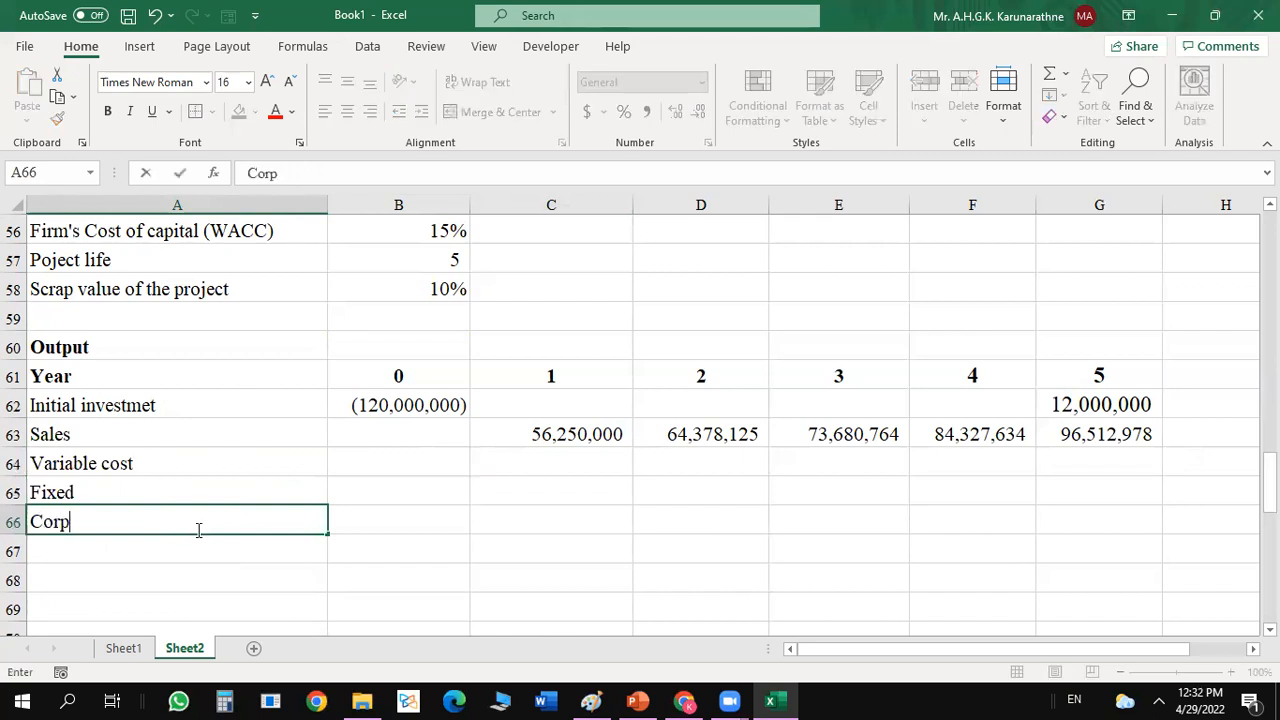
text(orate tax)
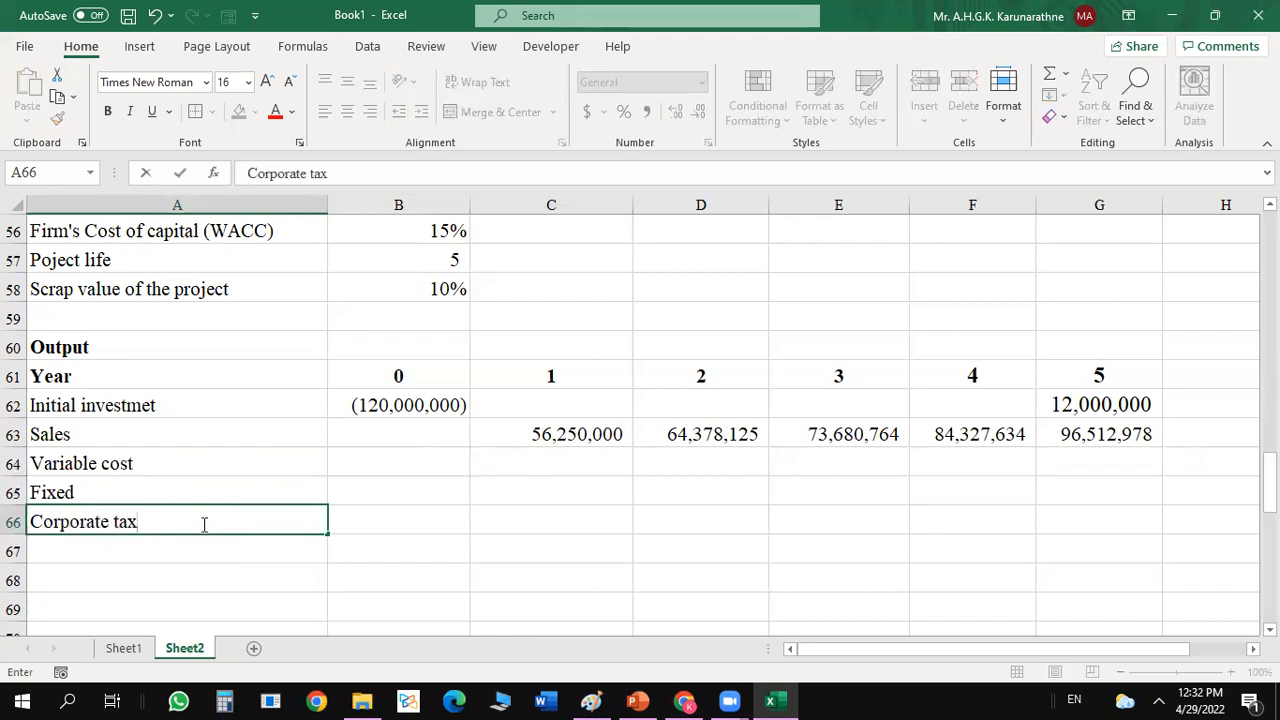
key(Return)
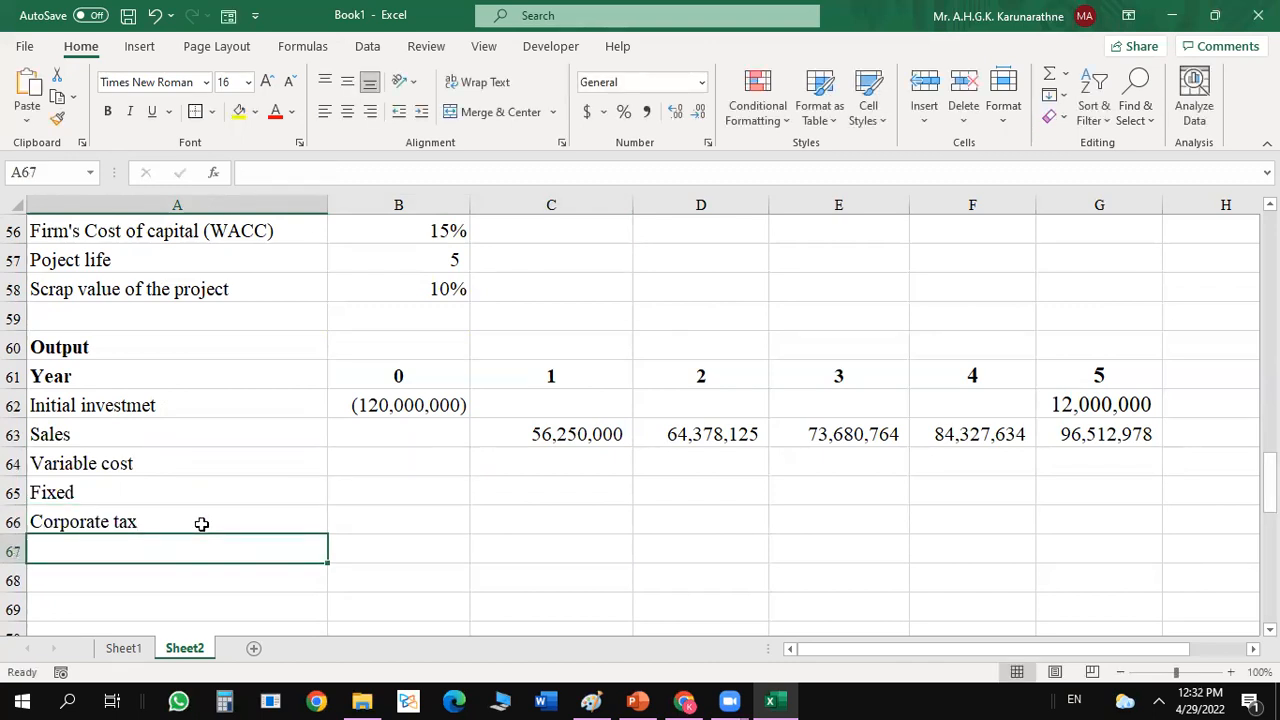
Enter the row label Tax savings on Capital allowances in A67, below Corporate tax.
text(Tax)
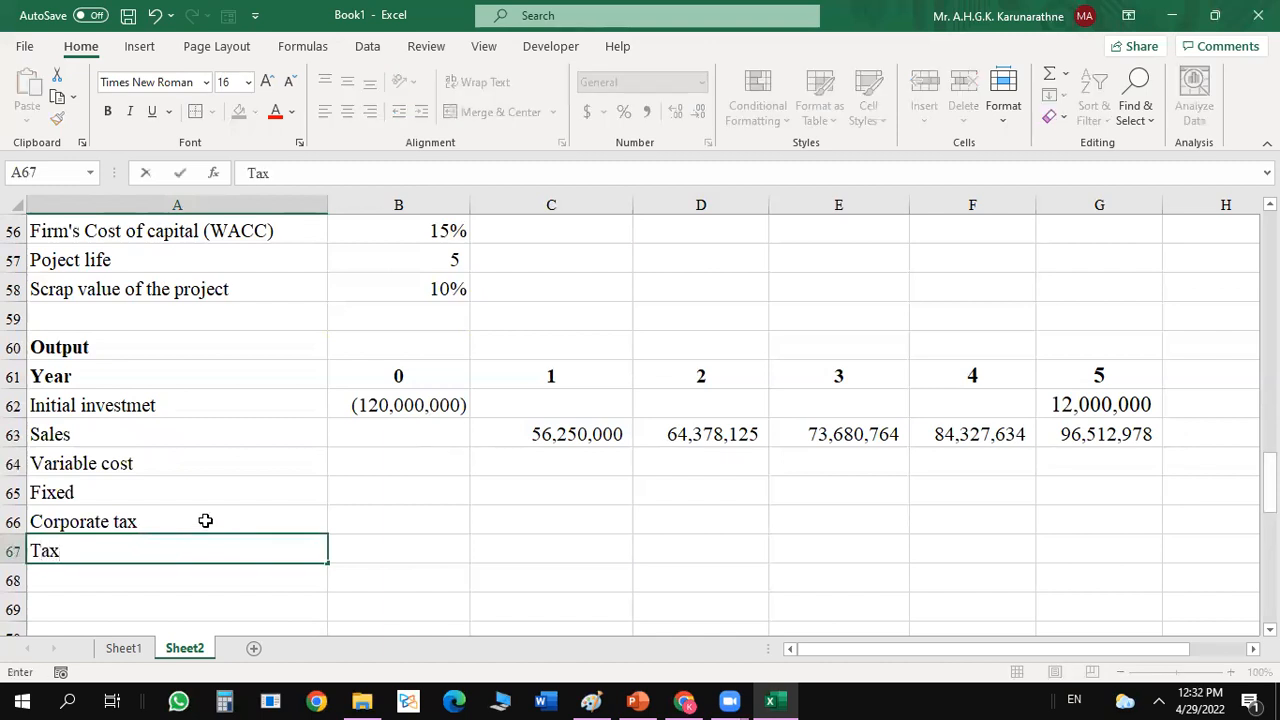
text( savings on Ca)
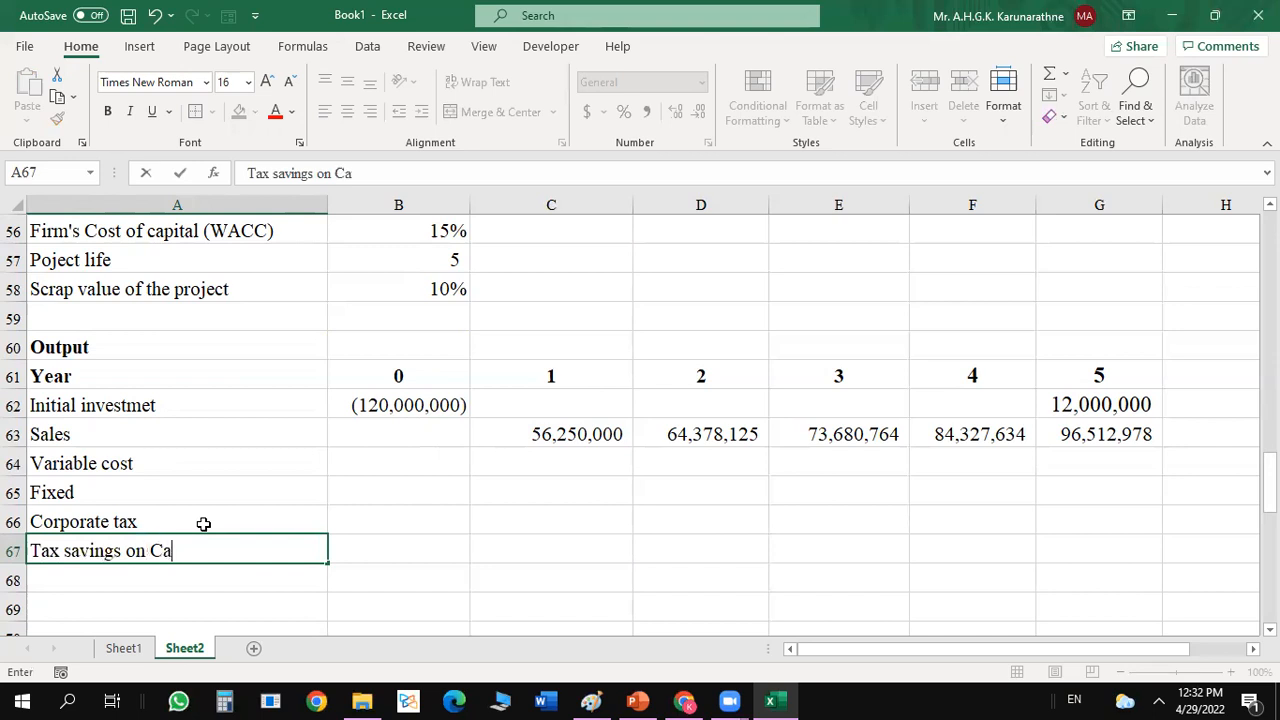
text(pital allow)
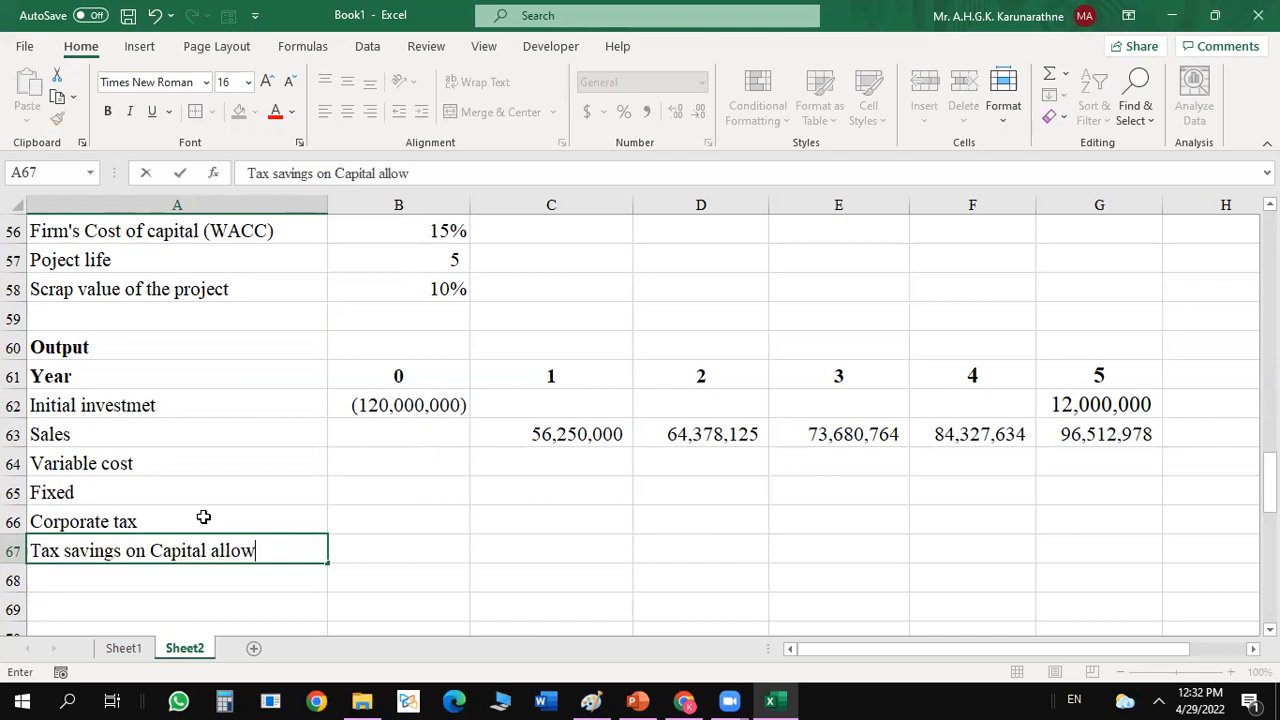
text(ances)
key(Return)
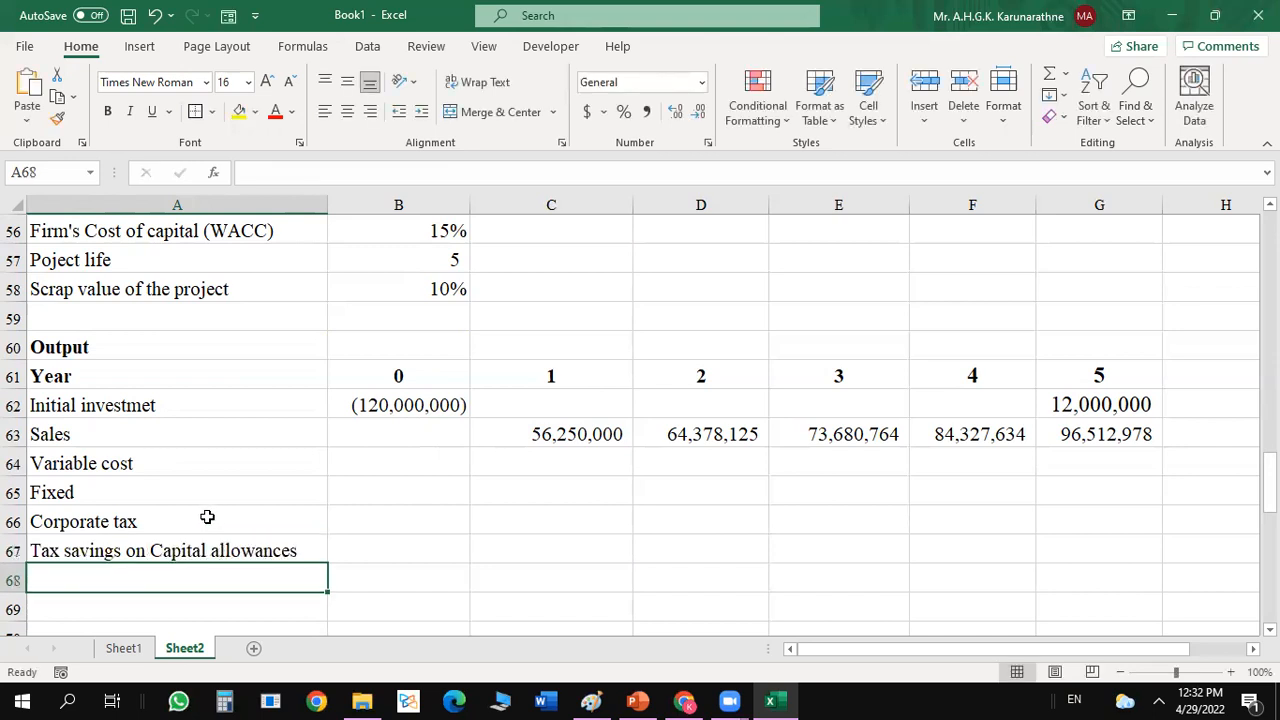
text(Scrap)
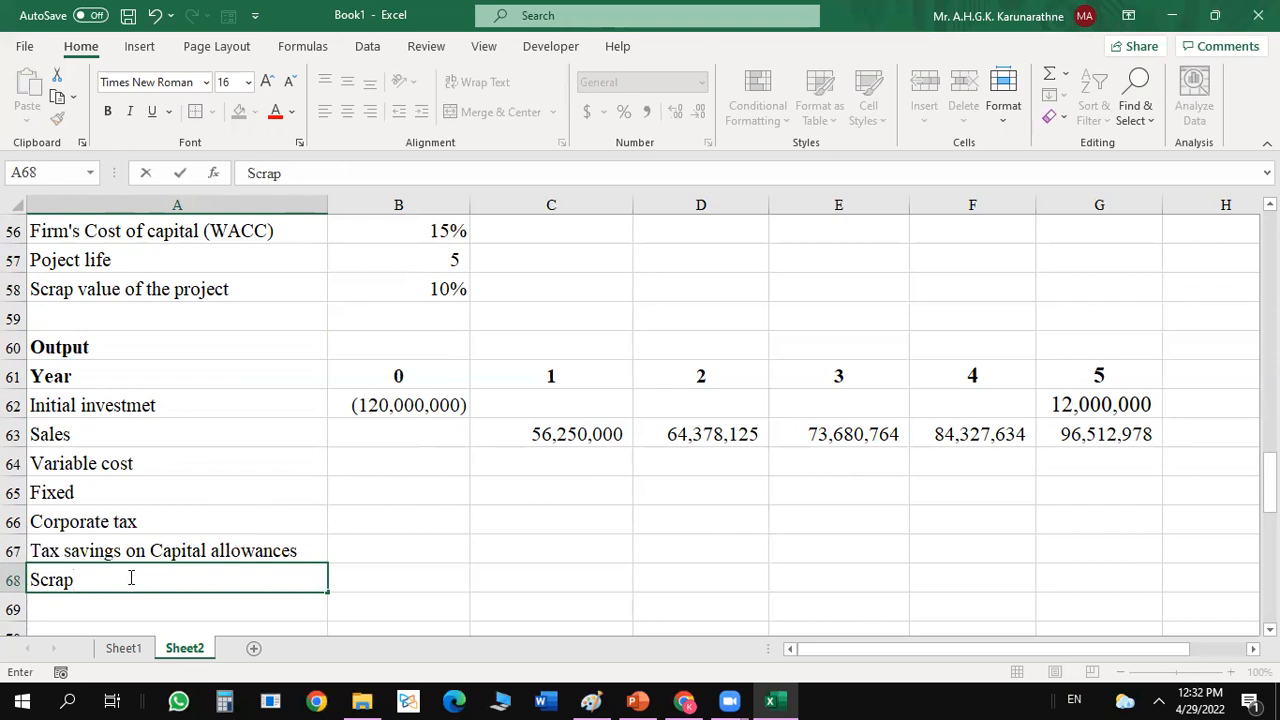
key(BackSpace)
key(BackSpace)
key(BackSpace)
Enter the row label Tax on gain or loss of disposal in A68, below the capital allowance tax savings.
text(Tax )
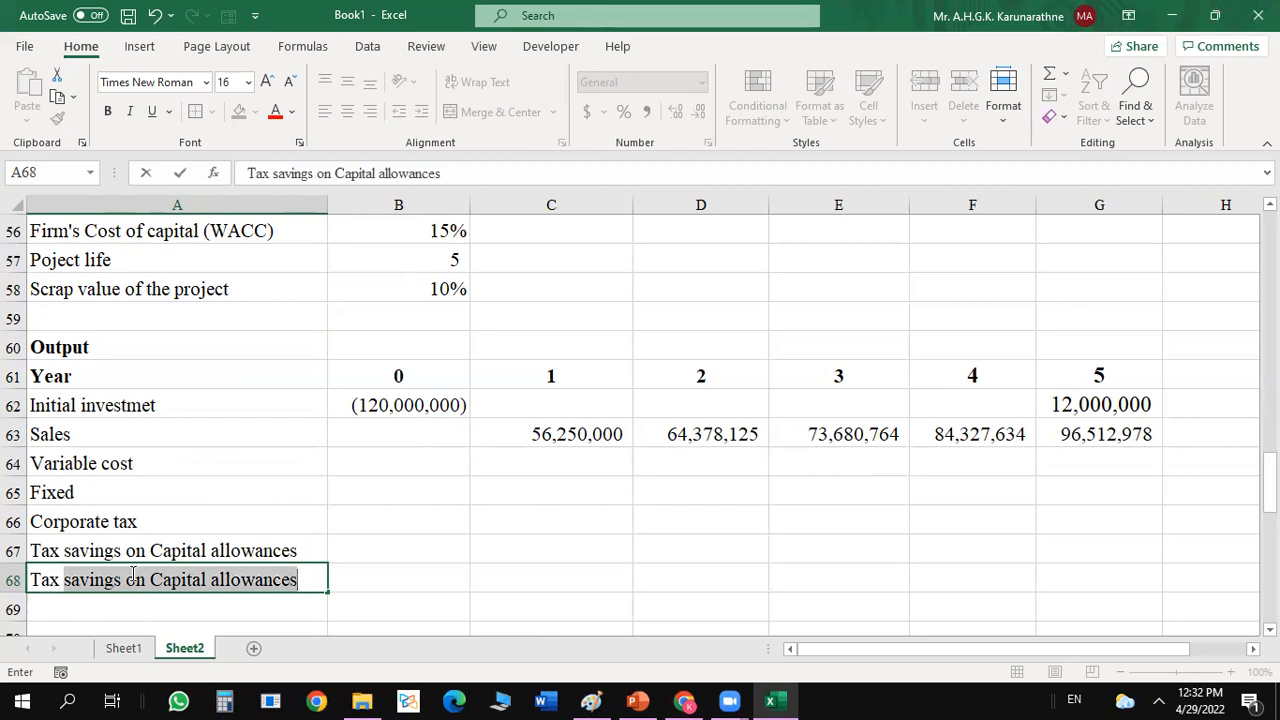
text(gain)
key(BackSpace)
key(BackSpace)
key(BackSpace)
key(BackSpace)
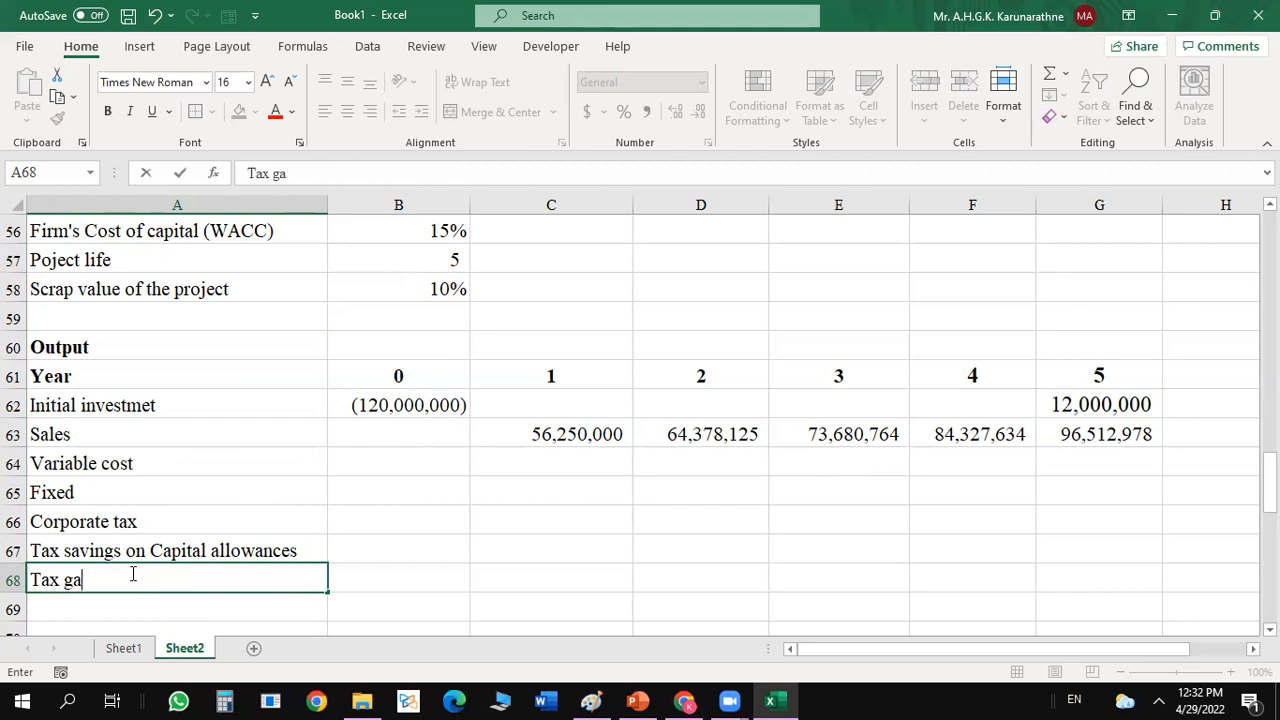
text(on gain or loss of dispo)
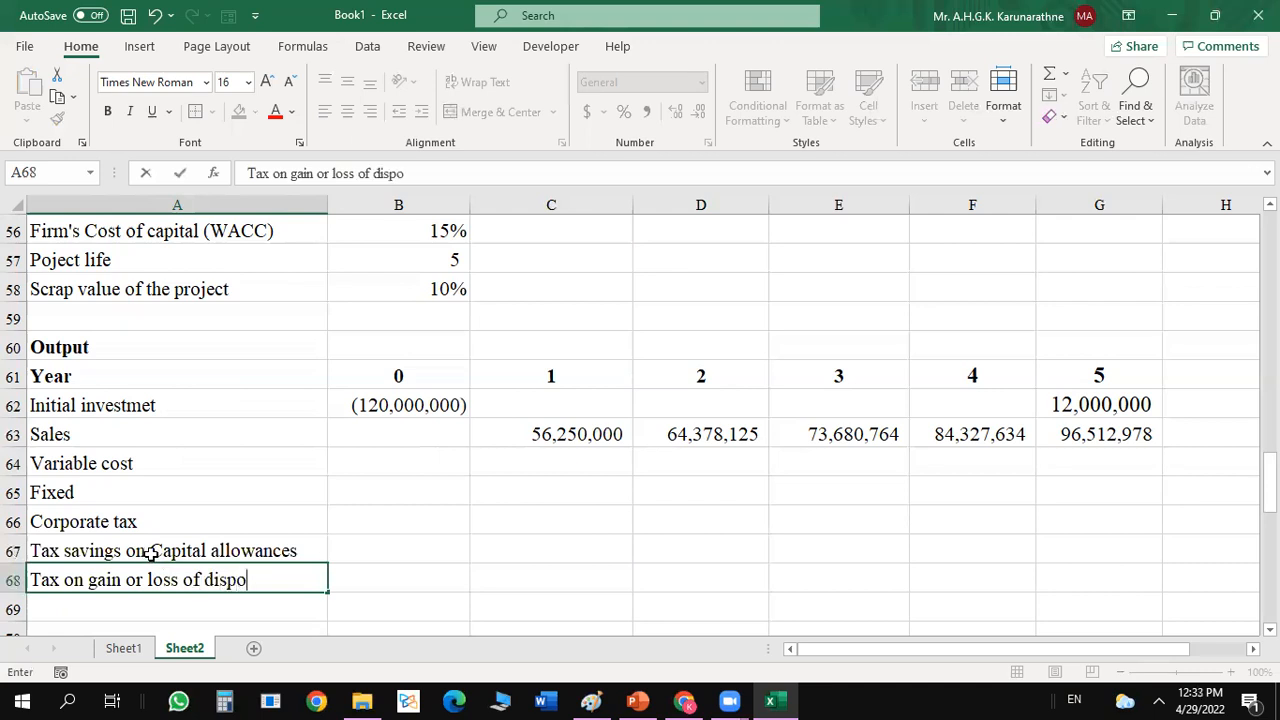
text(sal)
click(393, 584)
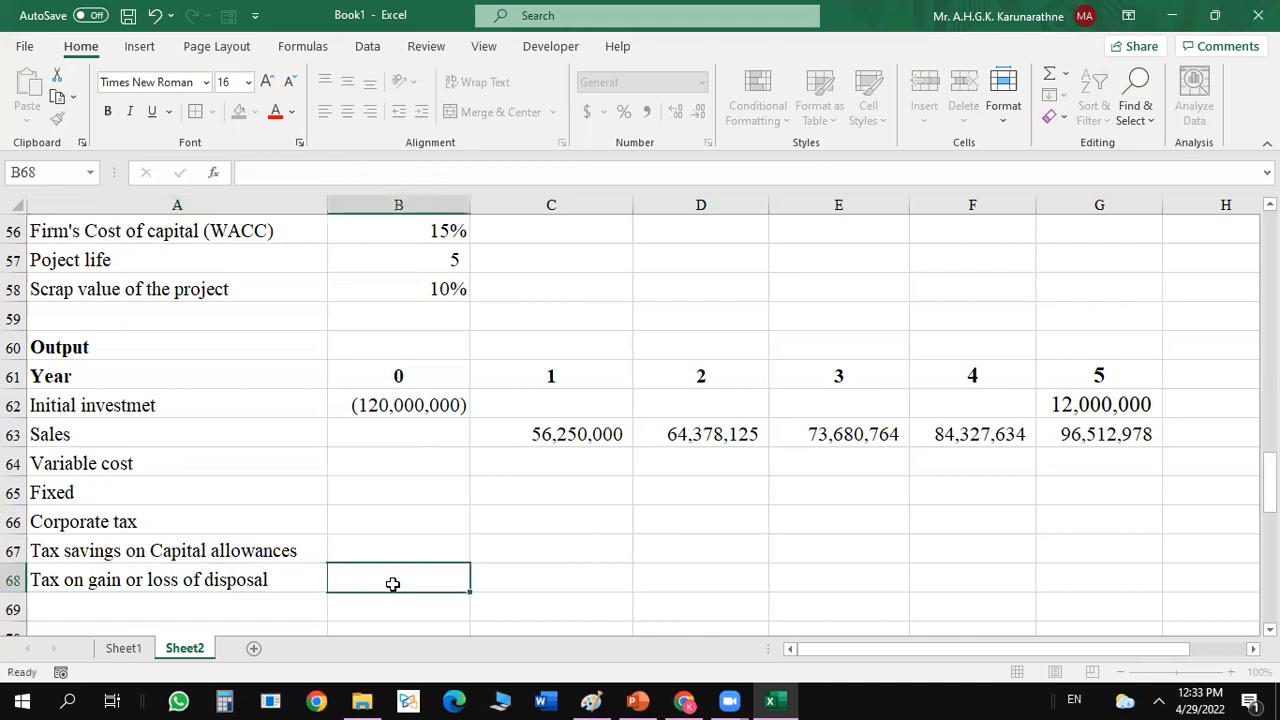
click(192, 577)
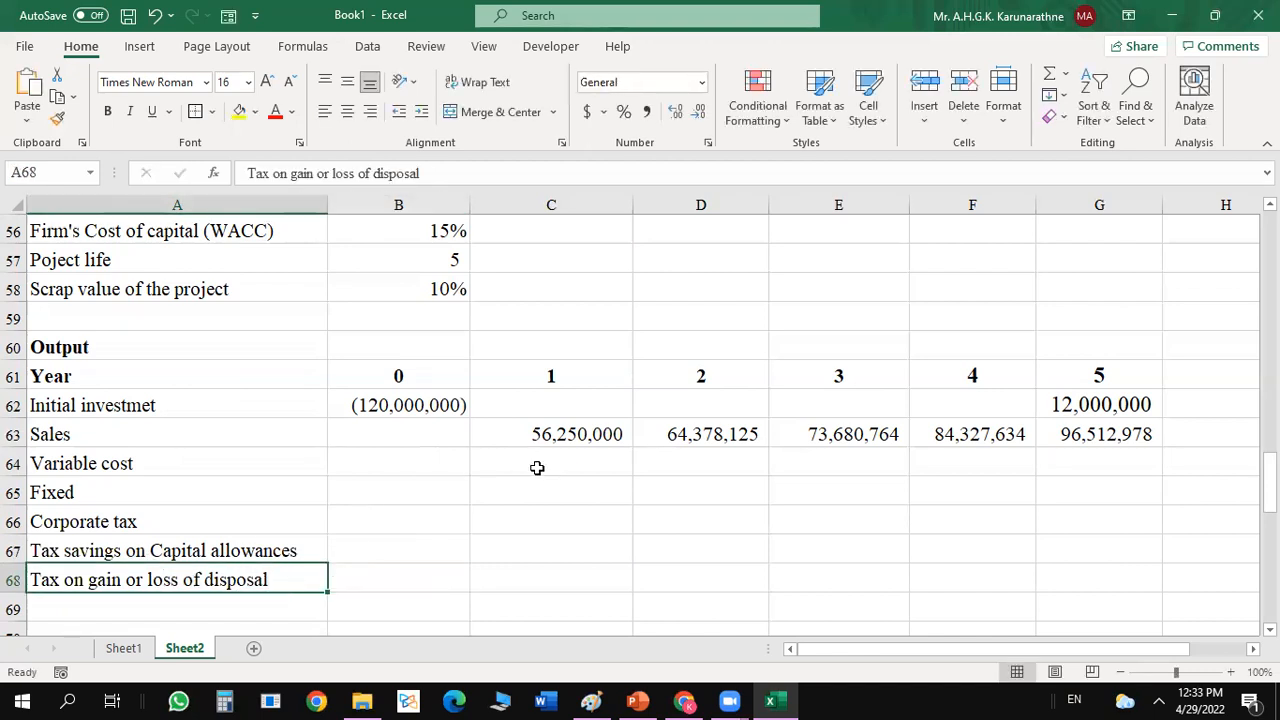
drag(414, 463, 600, 466)
drag(676, 497, 985, 562)
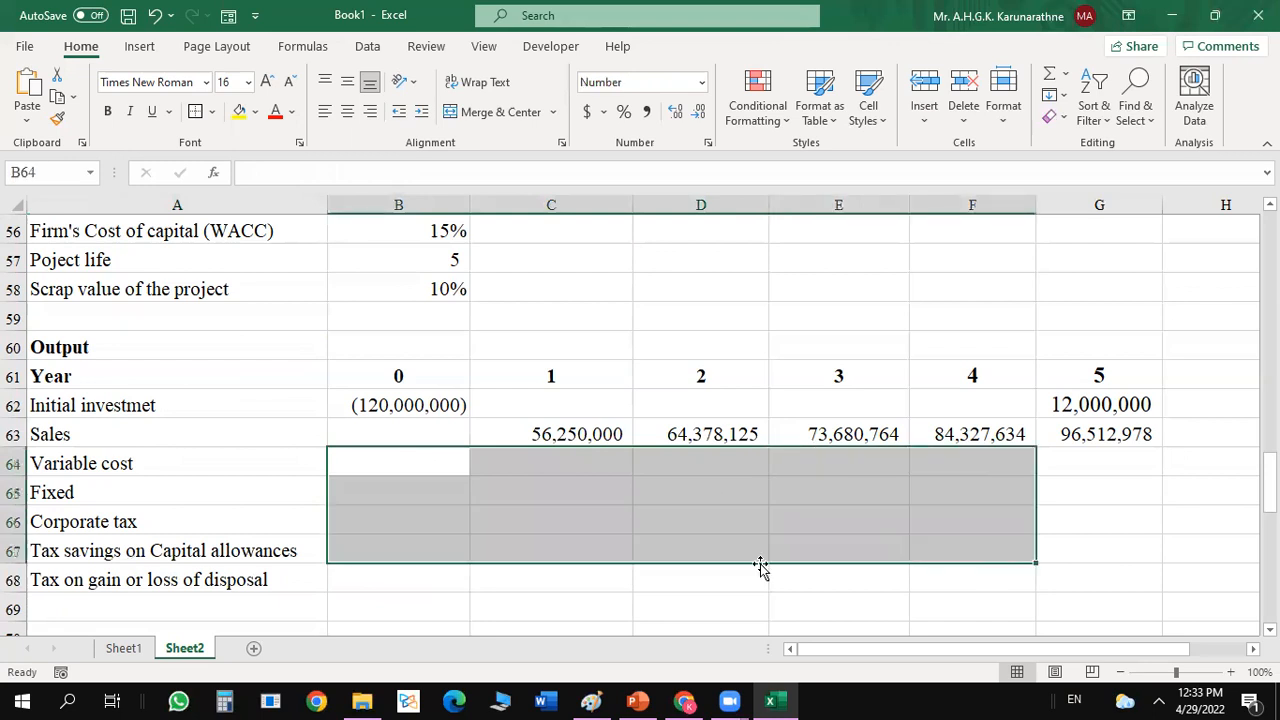
Give the empty cost and tax cells C64:G68 a yellow fill and all borders.
click(651, 557)
drag(530, 457, 1041, 577)
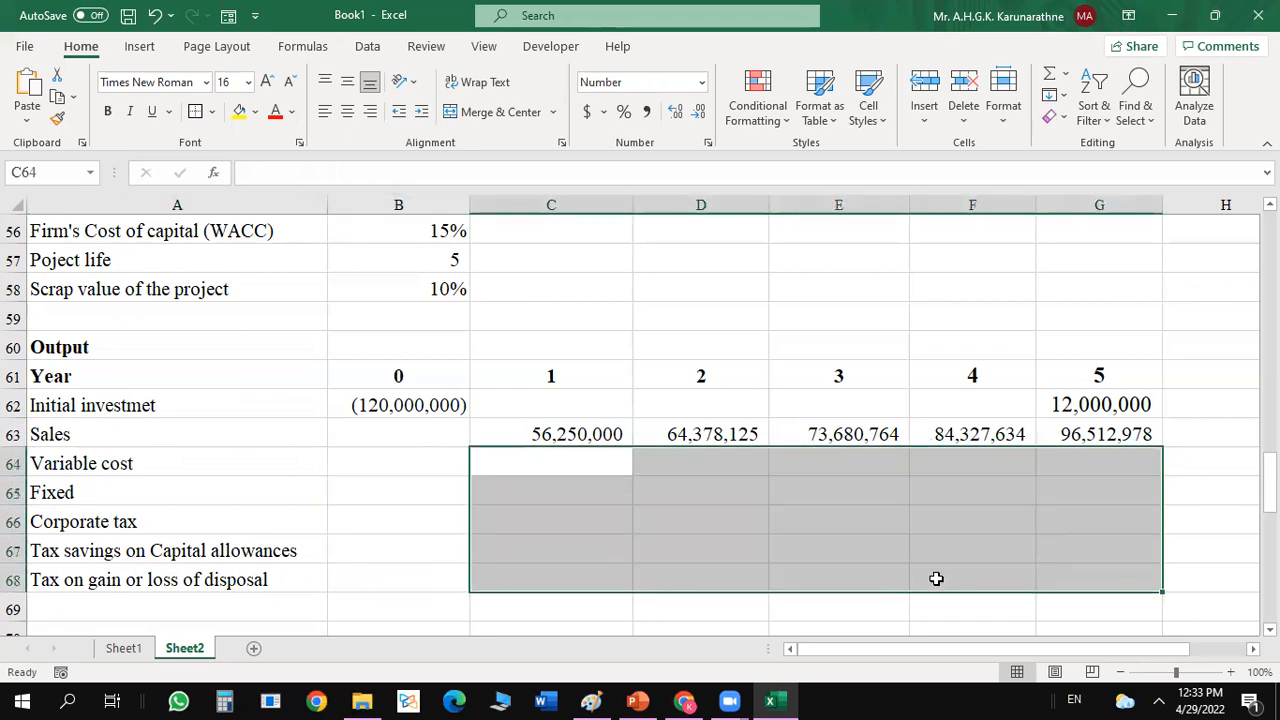
click(239, 113)
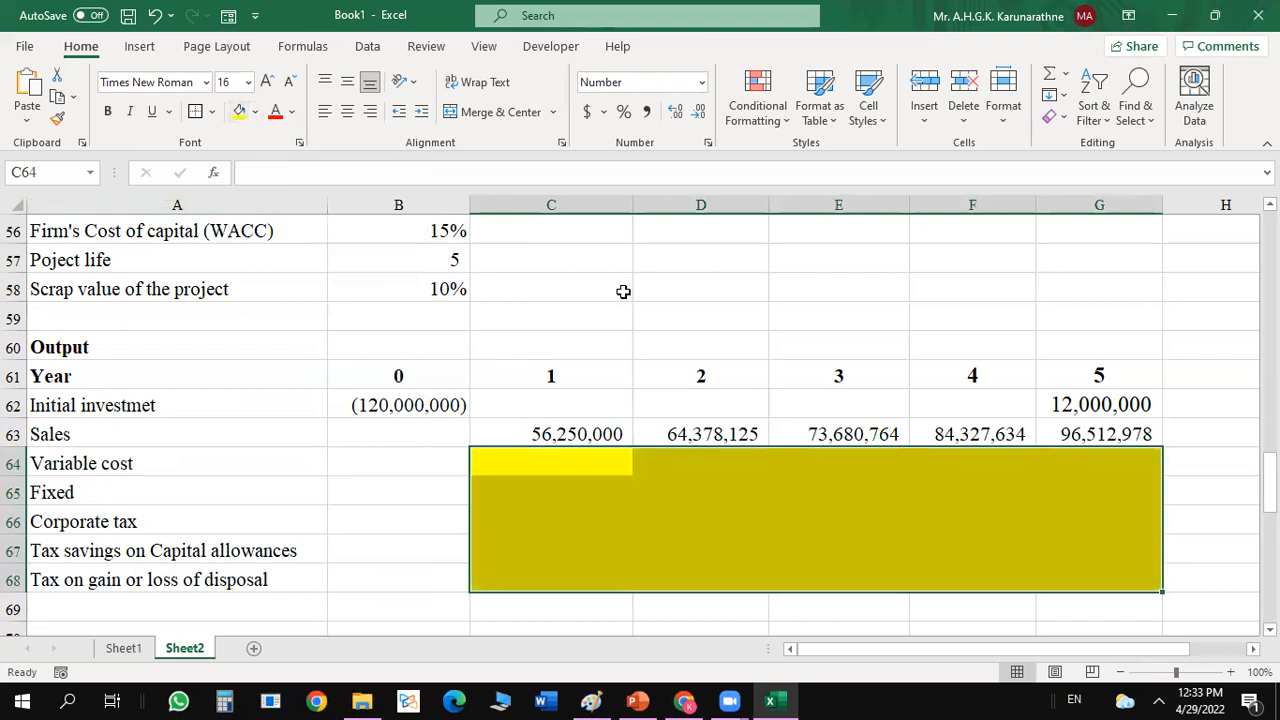
click(211, 112)
click(210, 297)
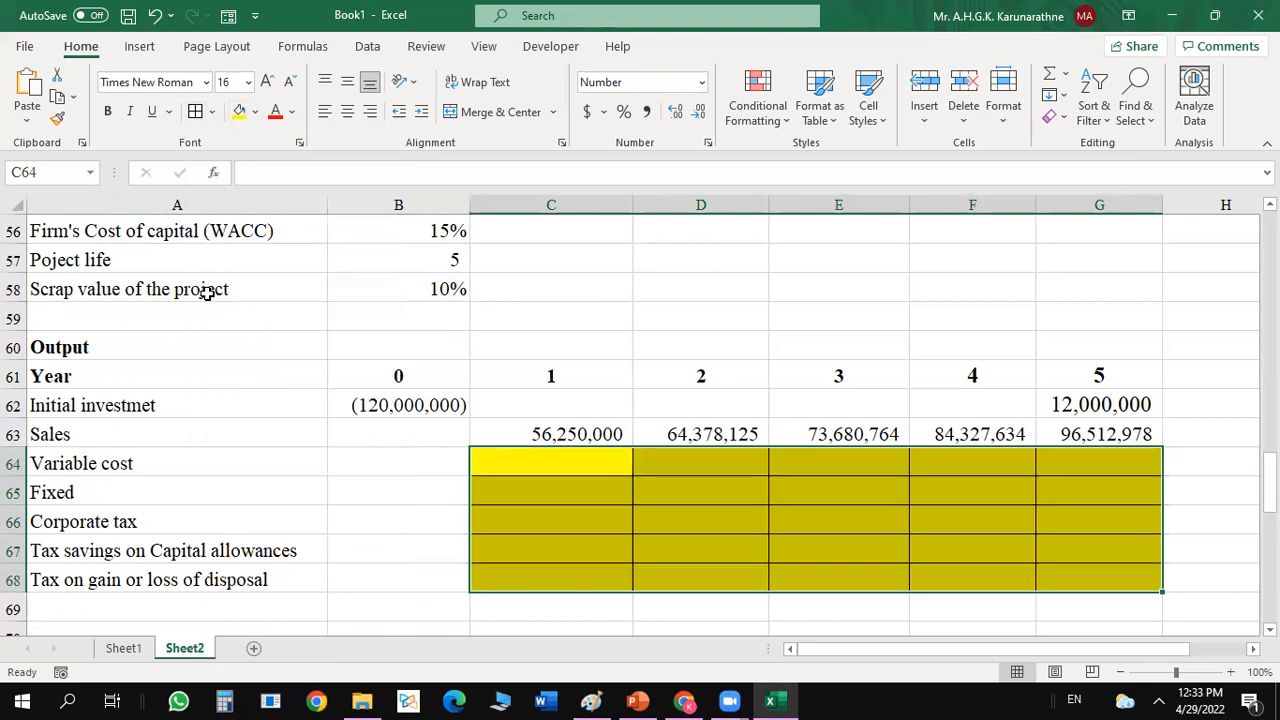
click(765, 407)
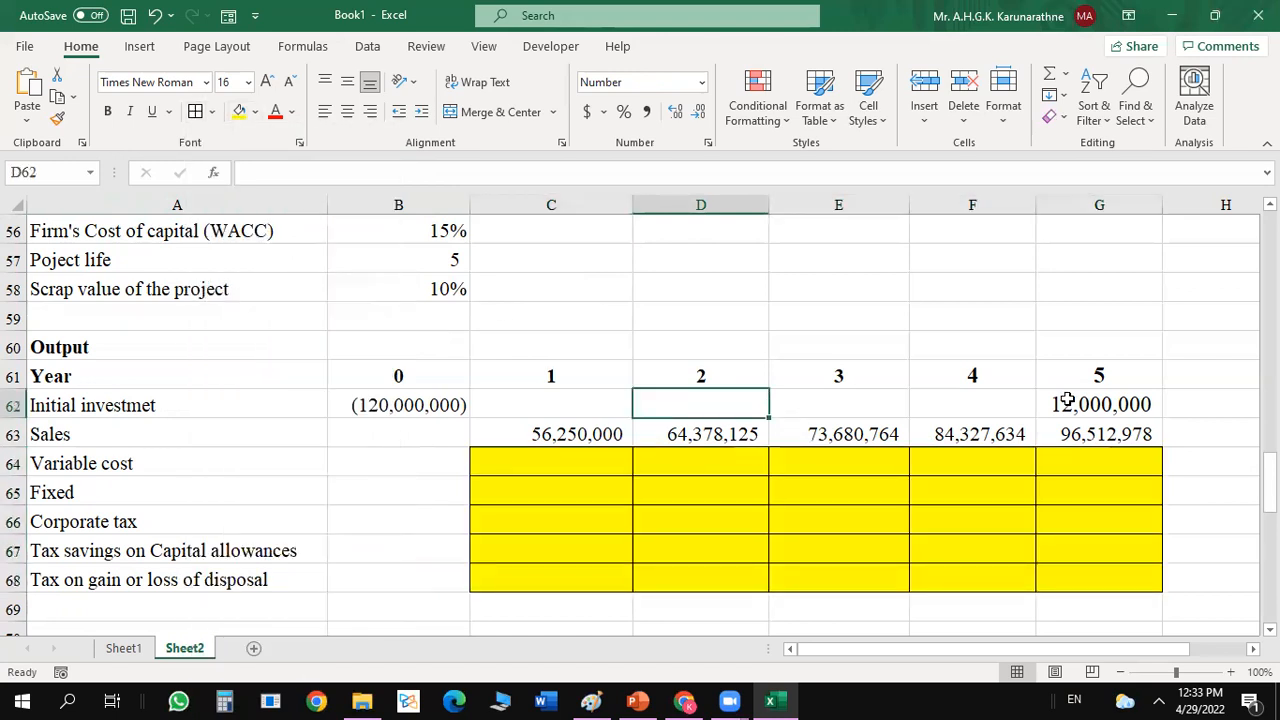
click(1133, 386)
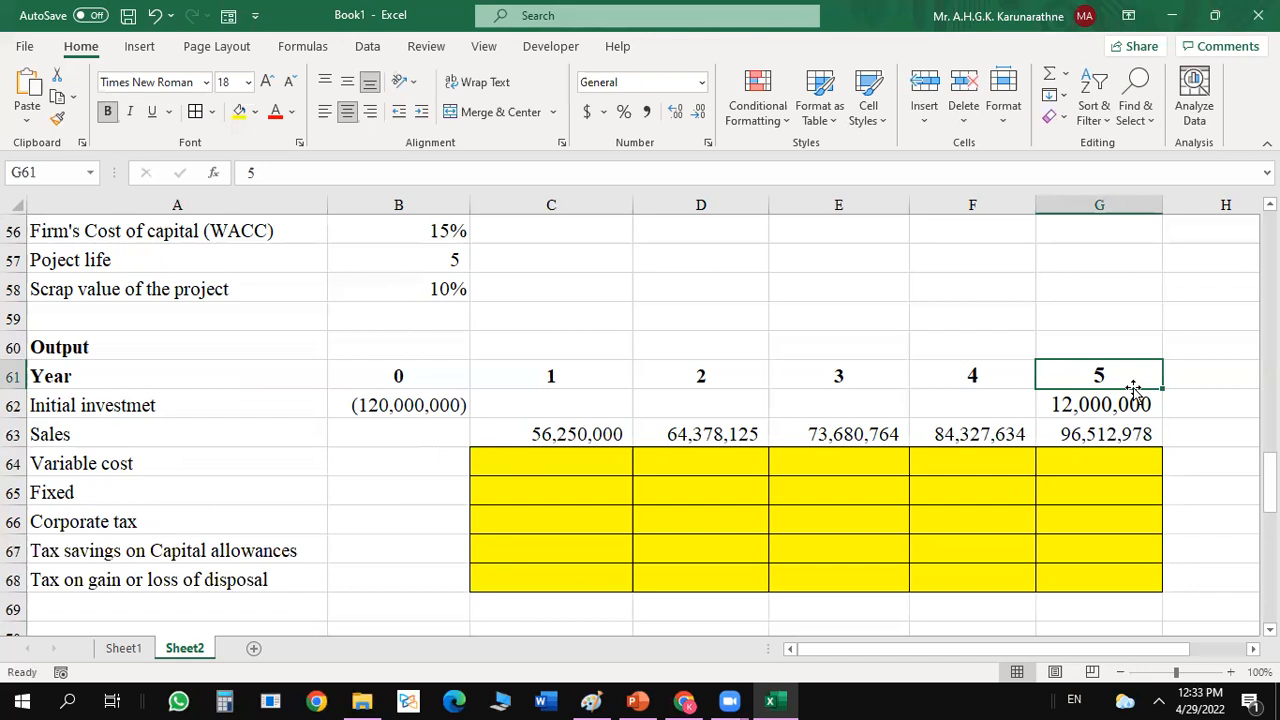
Enter the row label Net cash flows of the project in A70.
drag(1268, 484, 1268, 500)
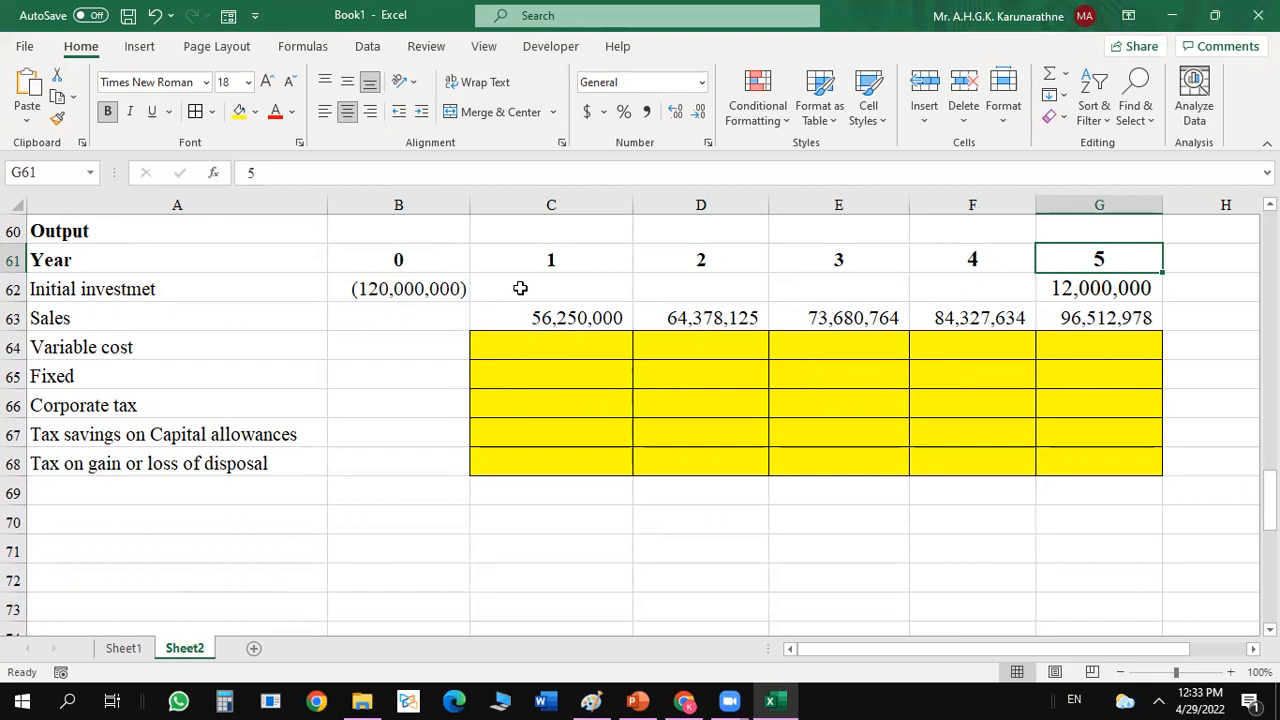
click(371, 500)
click(222, 518)
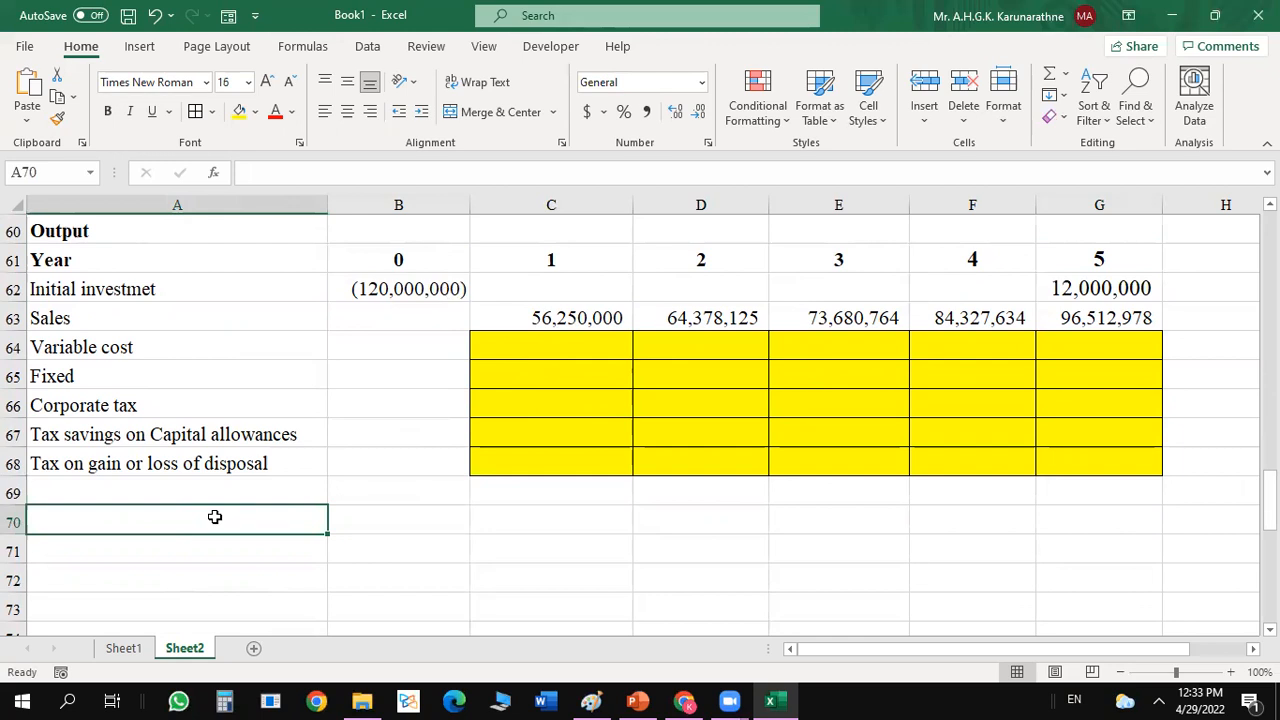
text(Net cash flo)
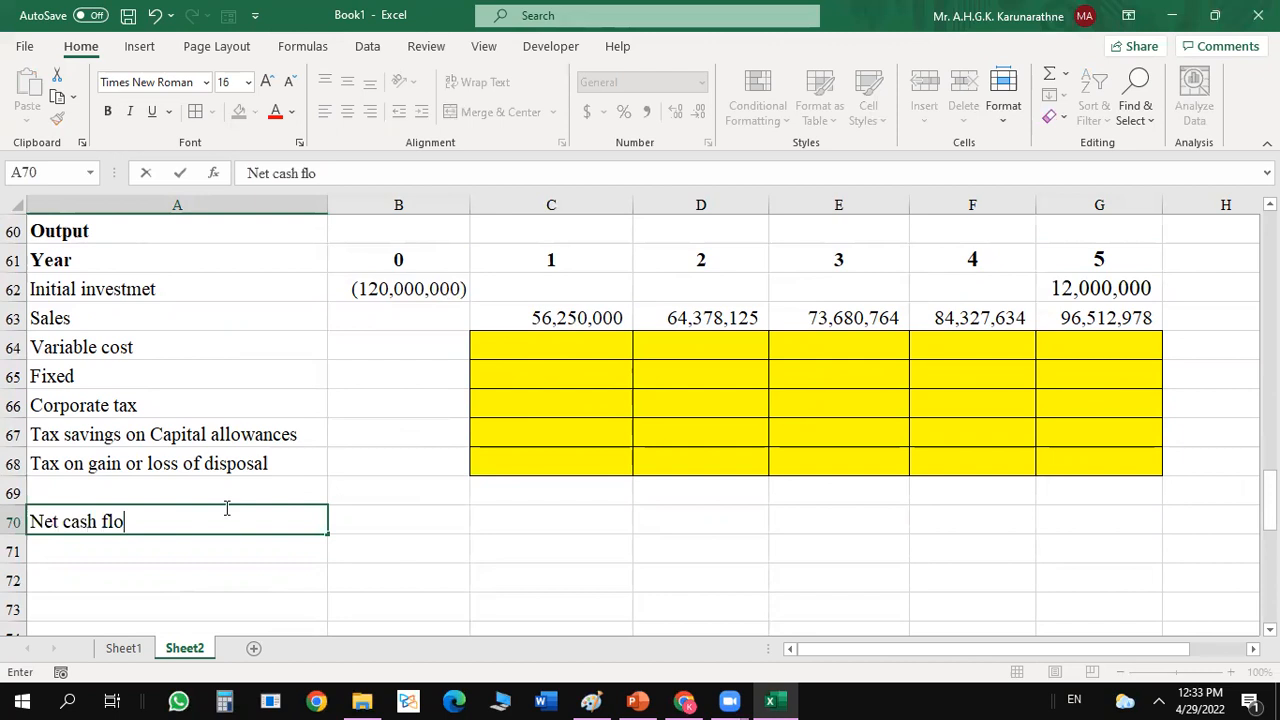
text(ws of the por)
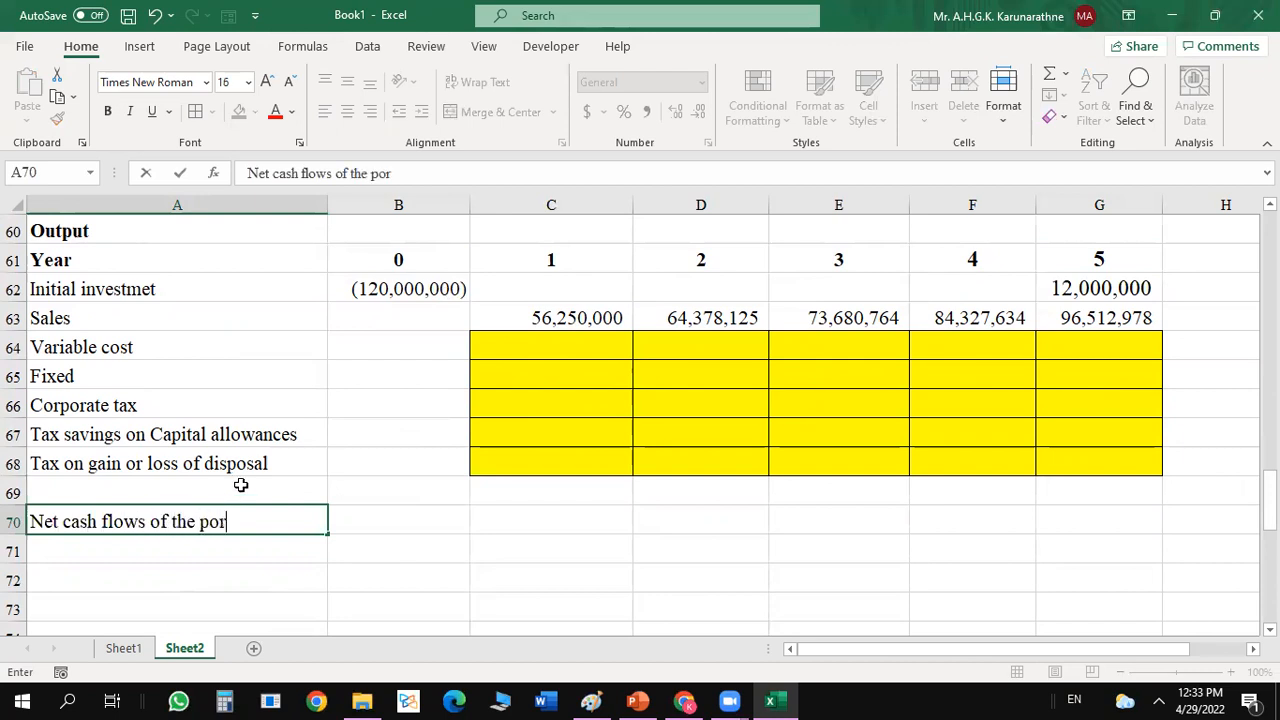
key(BackSpace)
key(BackSpace)
text(roject)
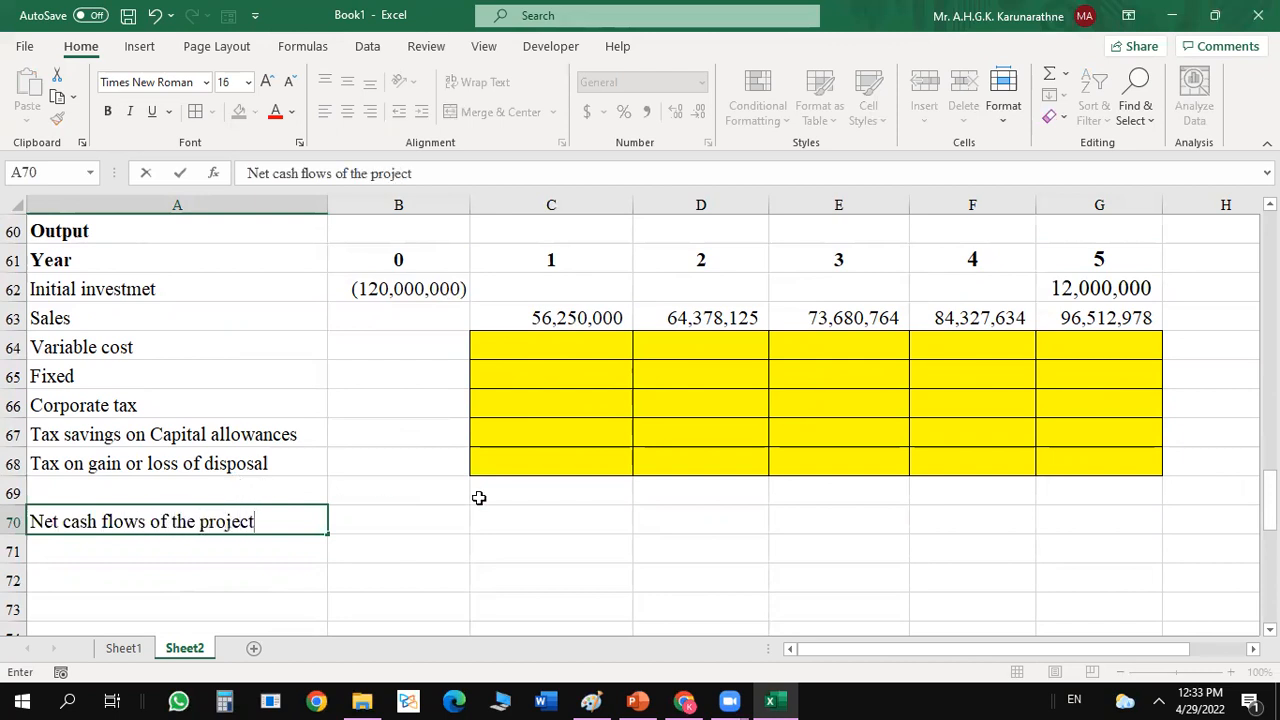
Format the net cash flow cells B70:G70 in bold with a top and double bottom border.
click(534, 513)
drag(380, 514, 1108, 513)
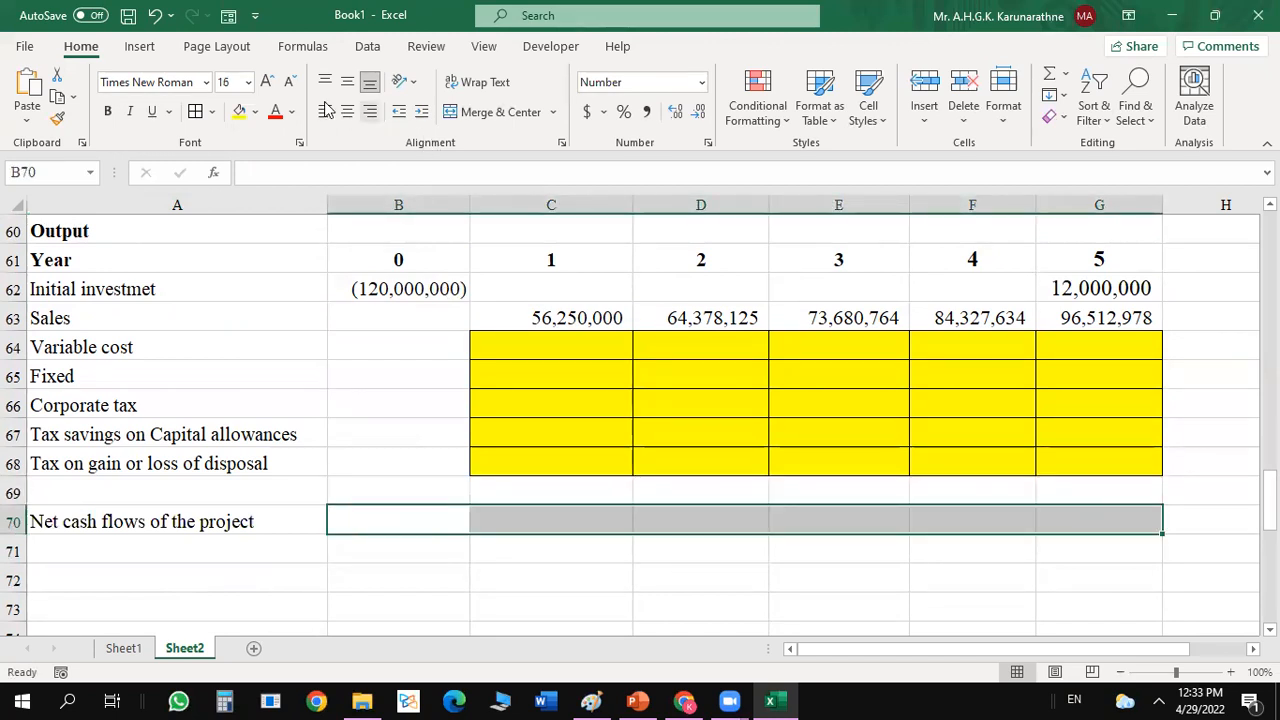
click(212, 112)
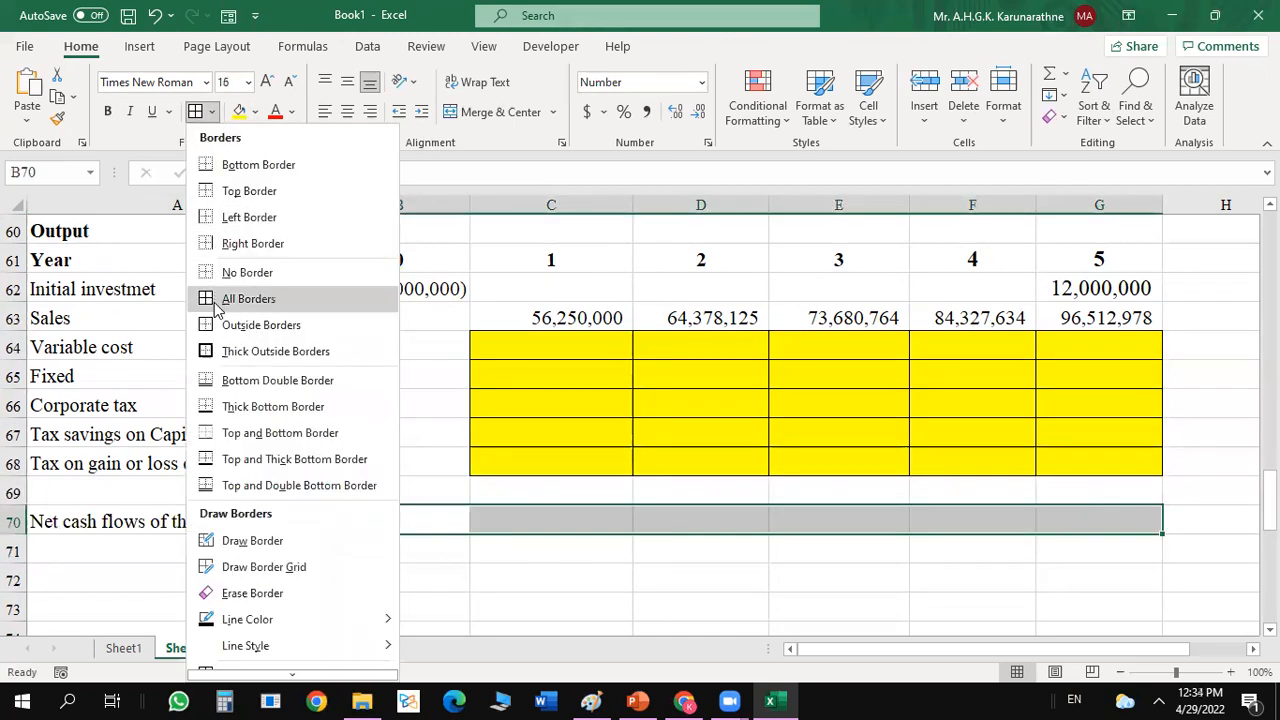
click(209, 486)
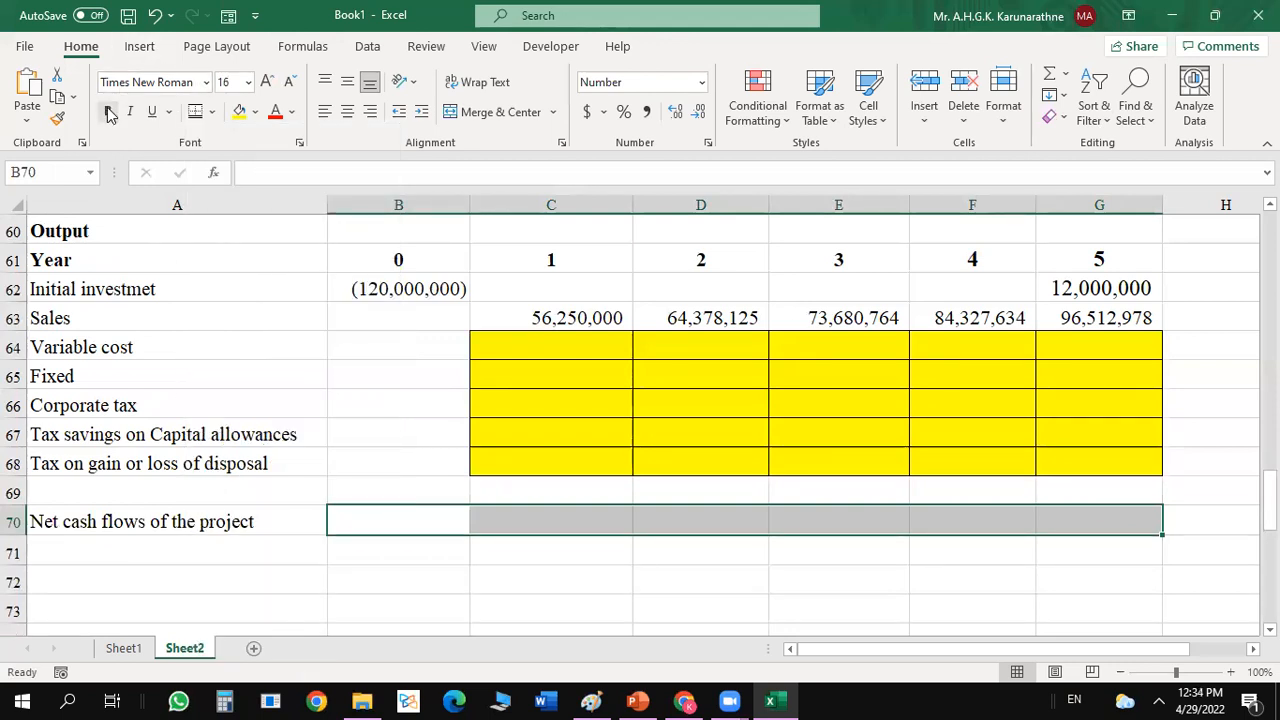
click(414, 368)
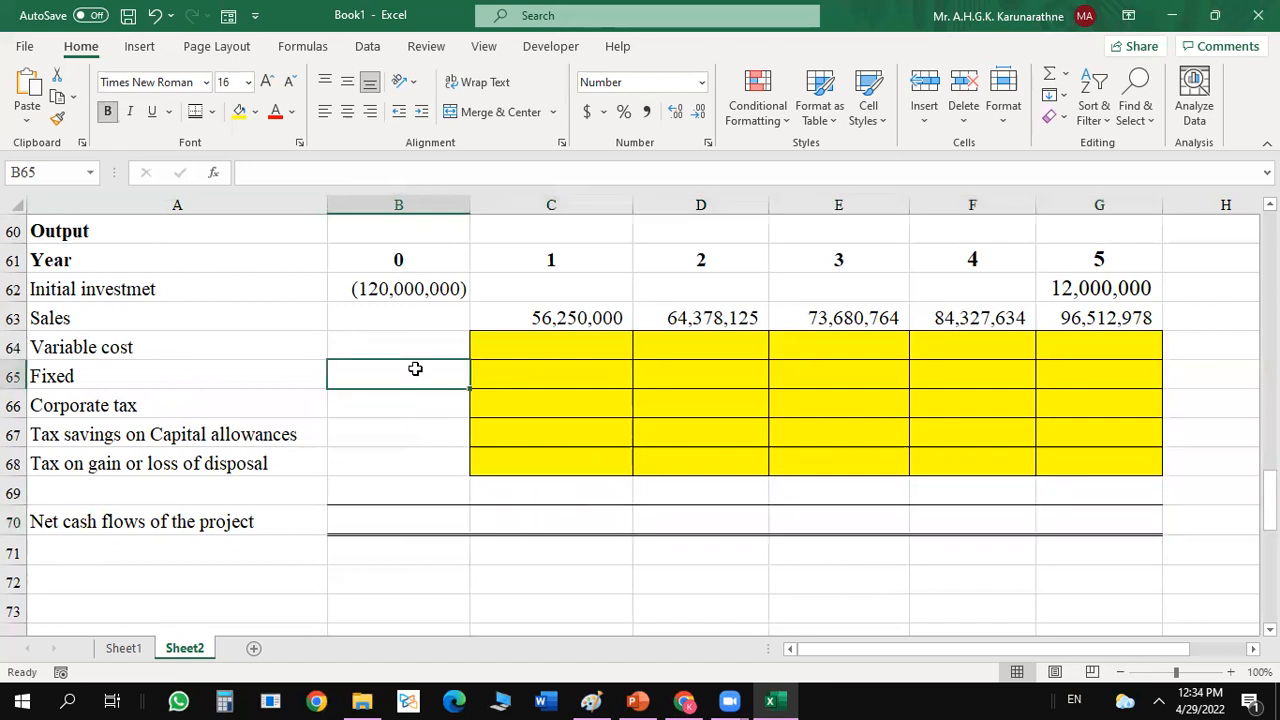
click(256, 549)
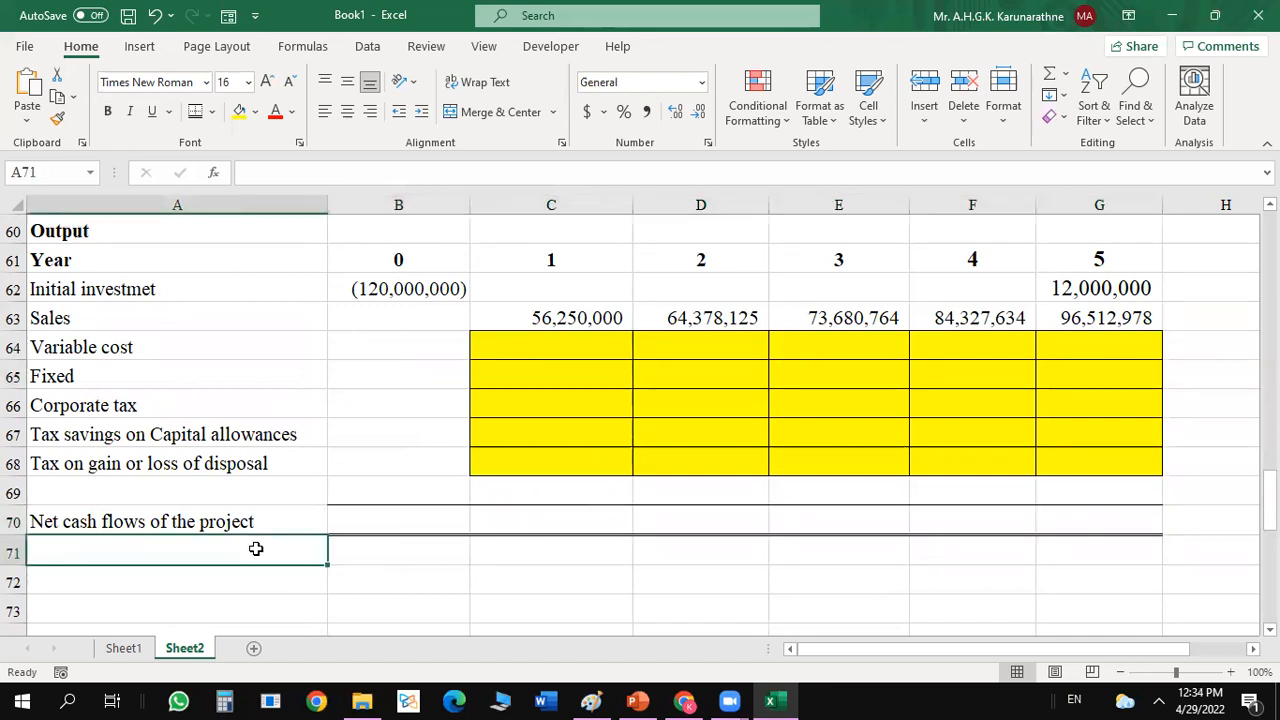
text(Discount rate)
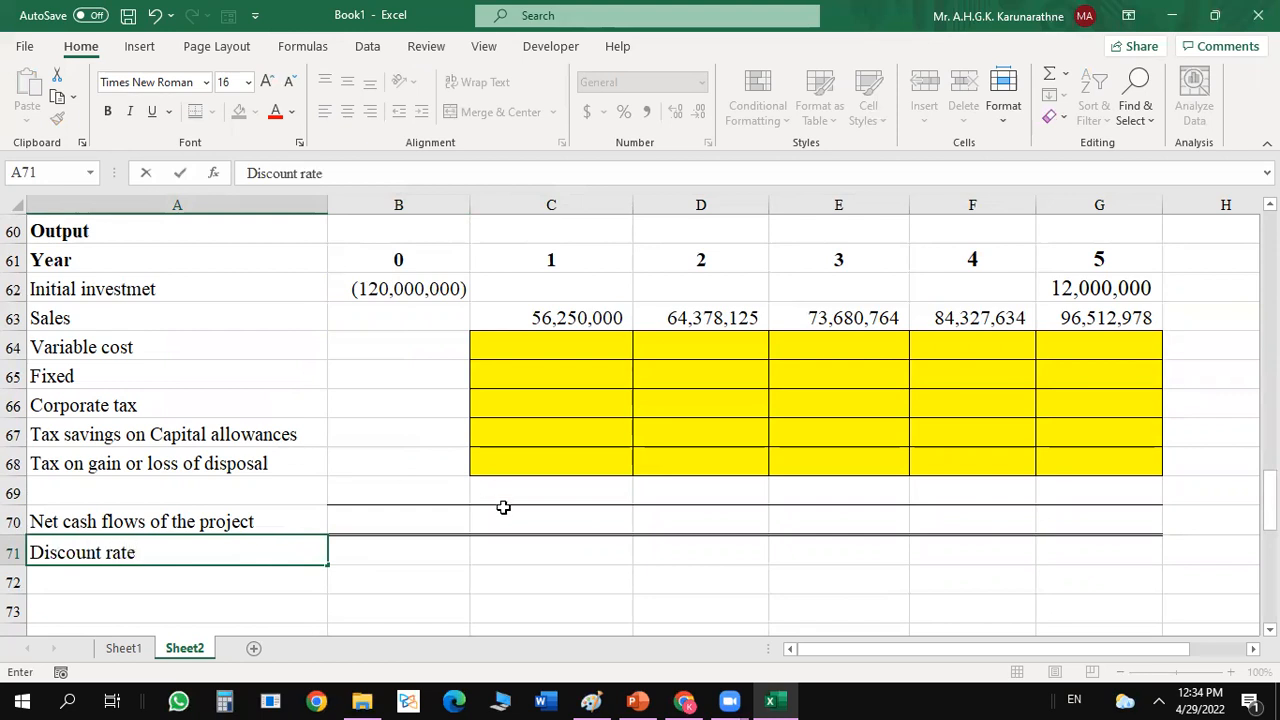
click(425, 576)
click(254, 562)
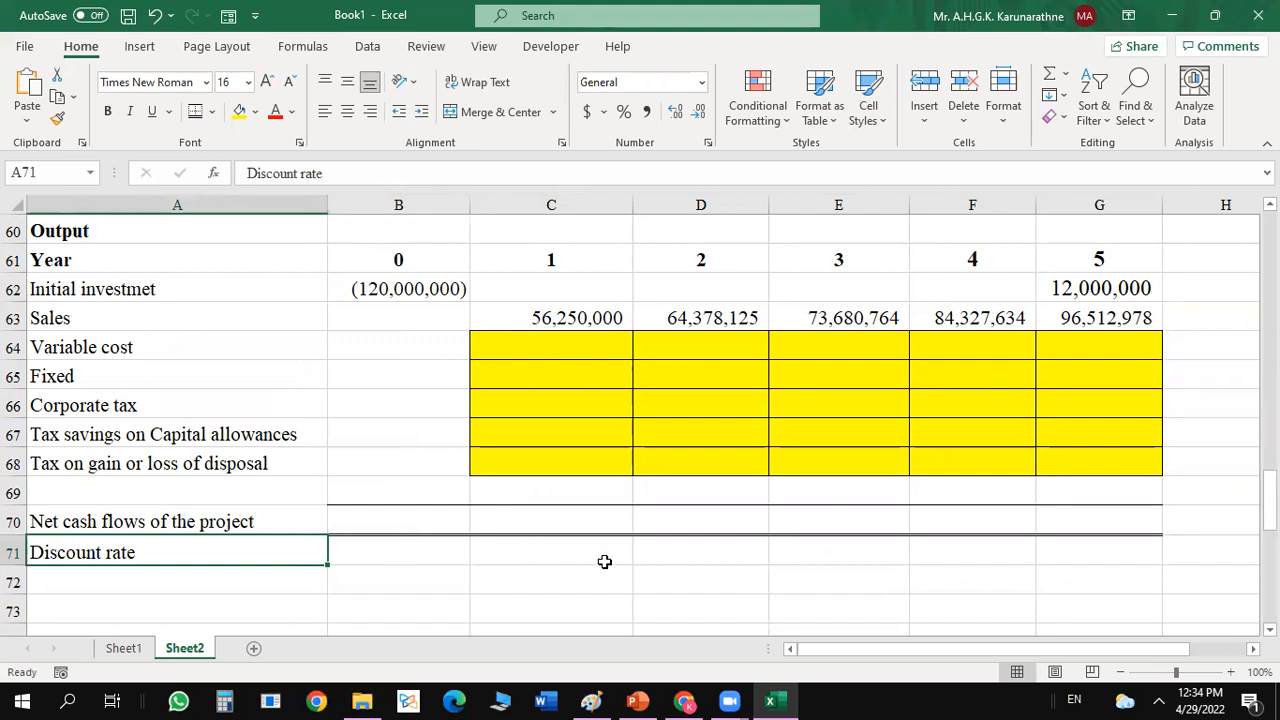
key(BackSpace)
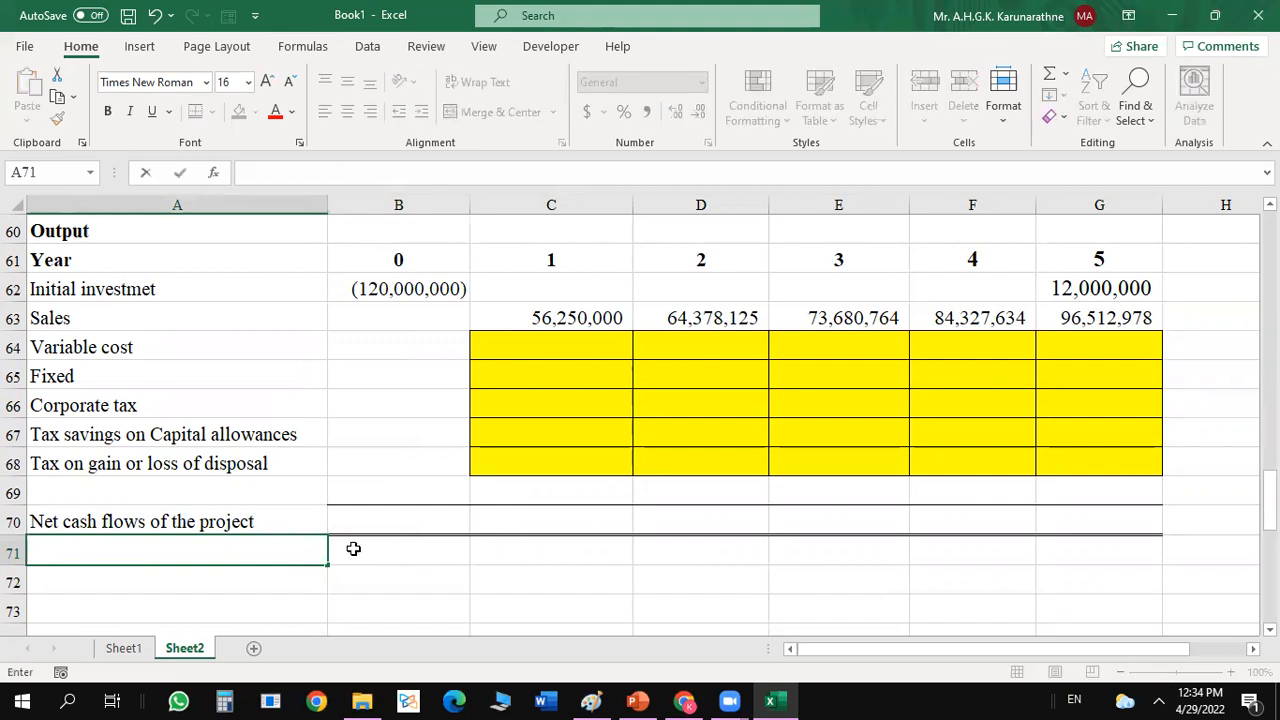
click(472, 550)
Enter the label NPV in A72 and give B72 a yellow fill with outside borders.
click(207, 575)
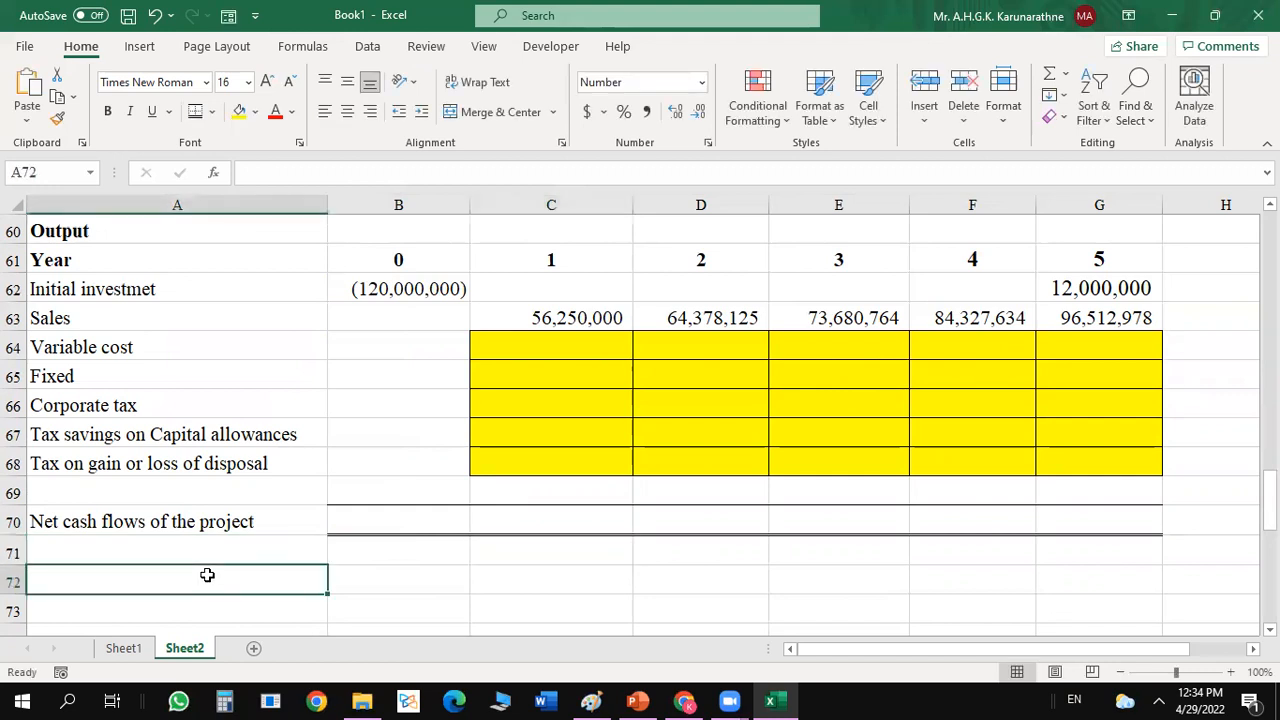
text(NPV)
key(Return)
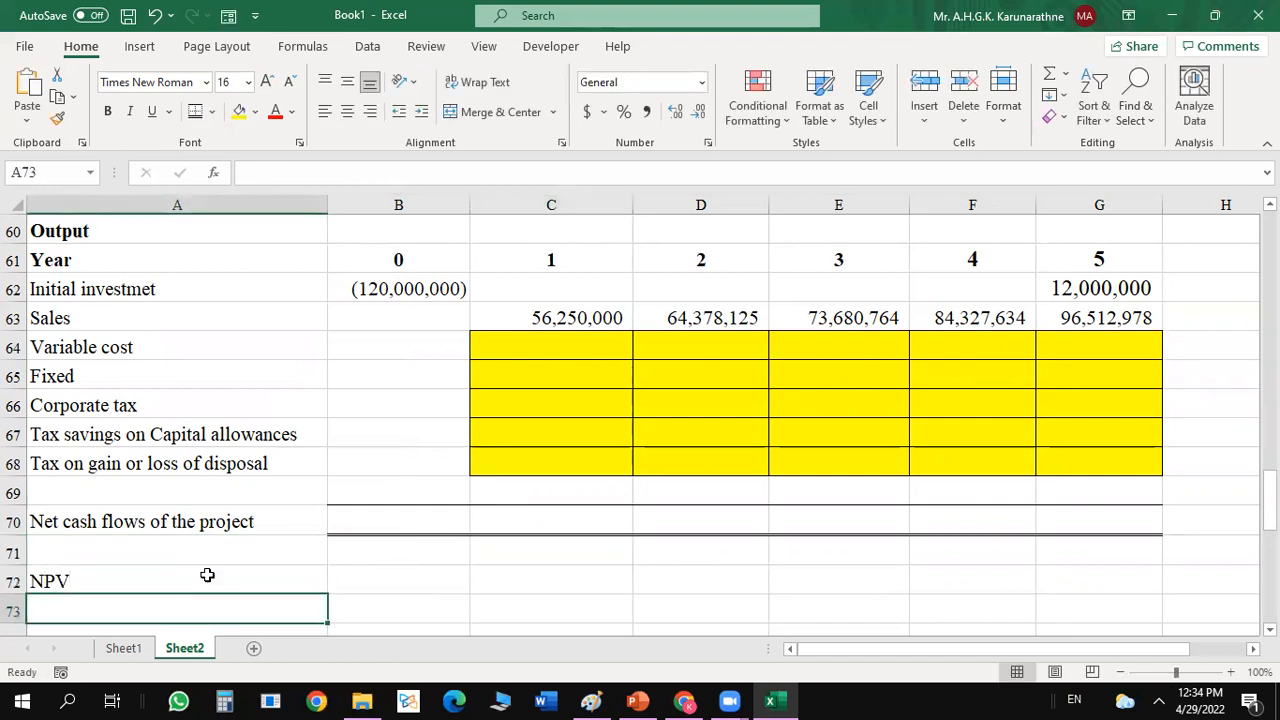
click(381, 575)
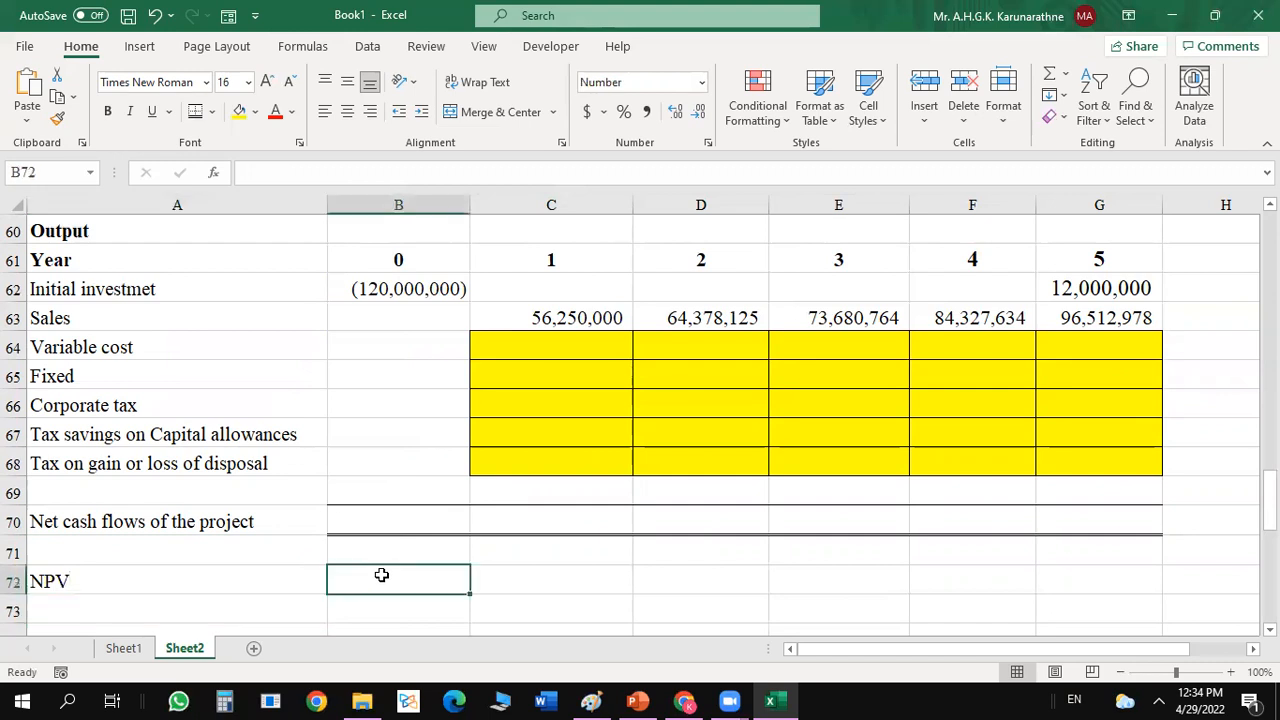
click(239, 111)
click(212, 112)
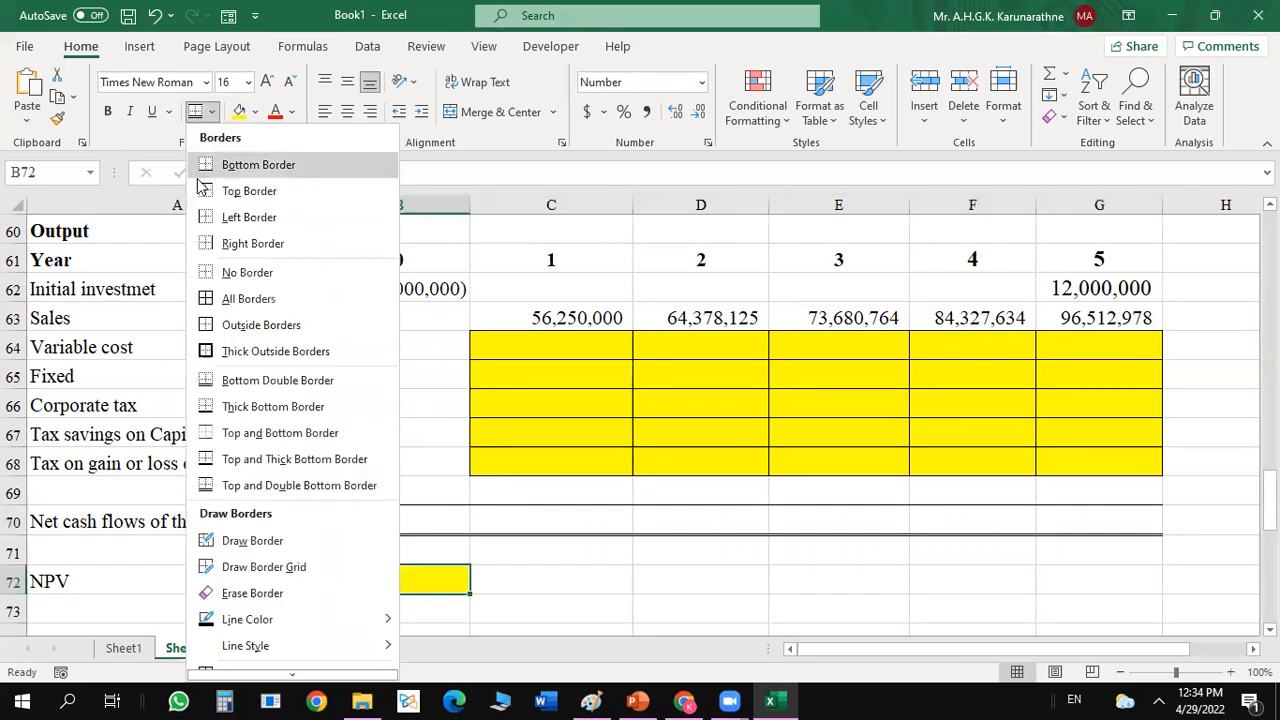
click(201, 333)
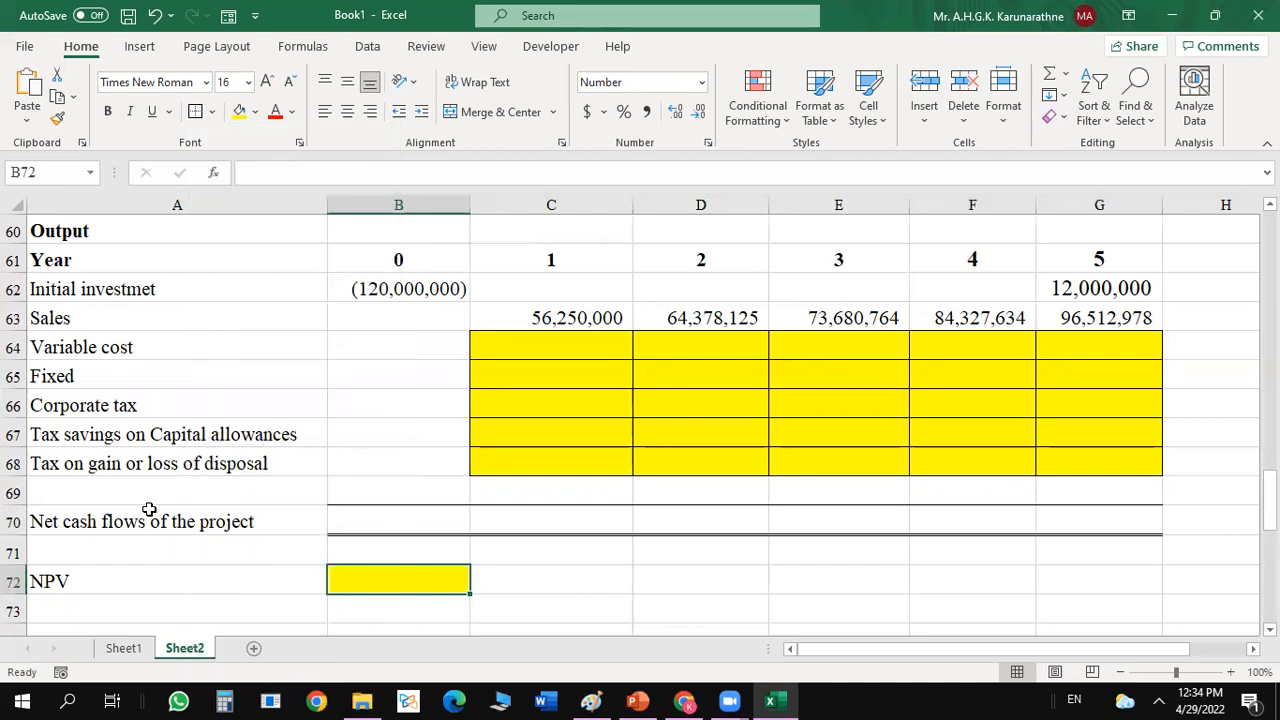
Enter the label IRR in A73 and give B73 a yellow fill with outside borders.
click(89, 615)
text(IRR)
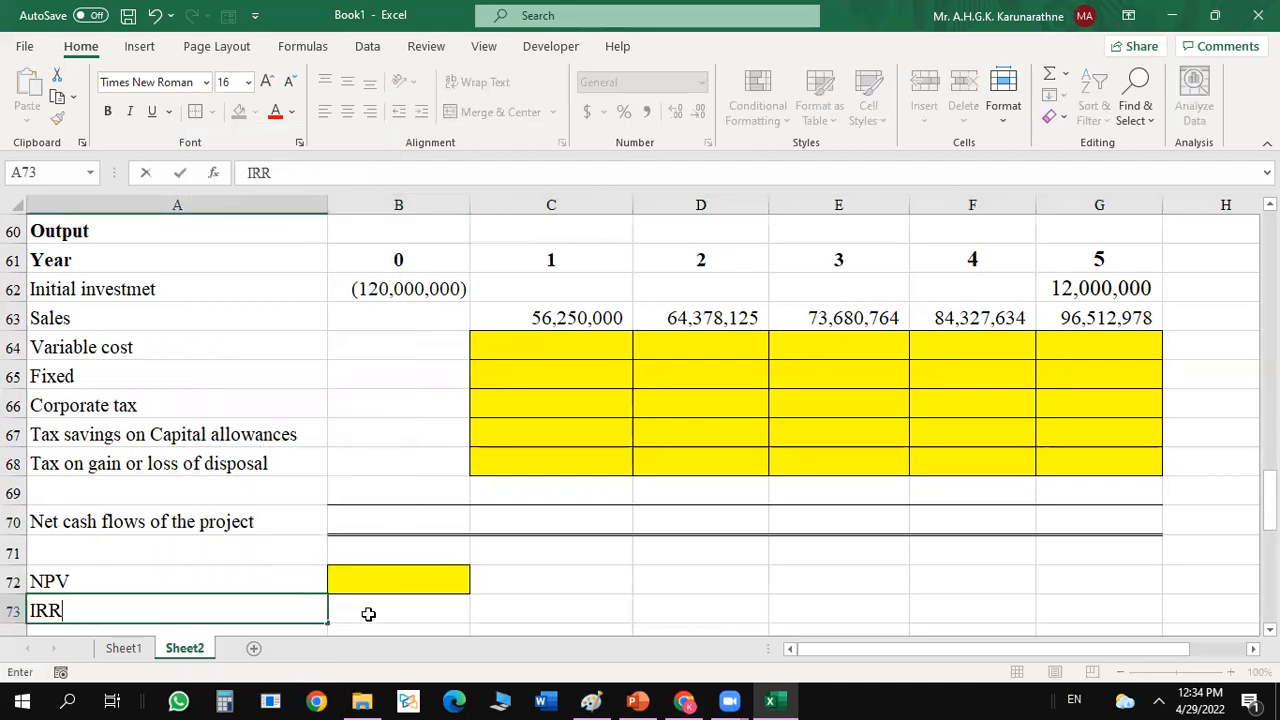
click(368, 611)
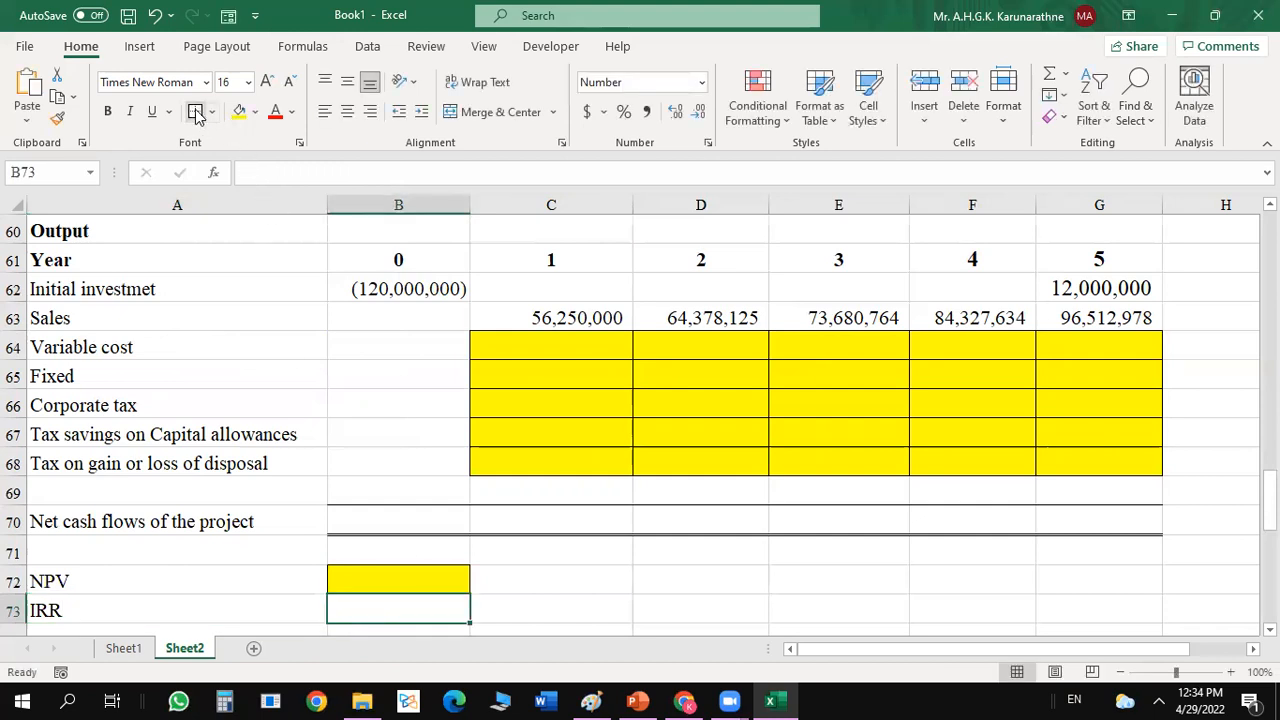
click(239, 111)
click(550, 316)
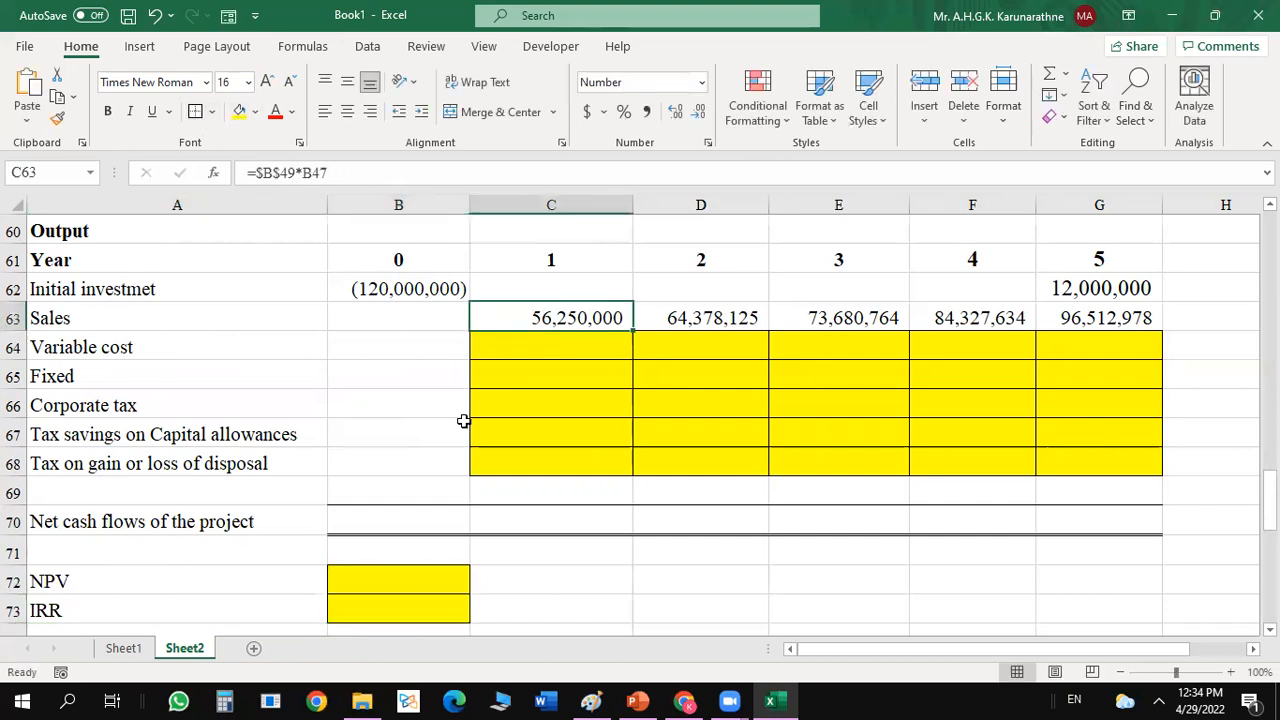
drag(380, 520, 1100, 512)
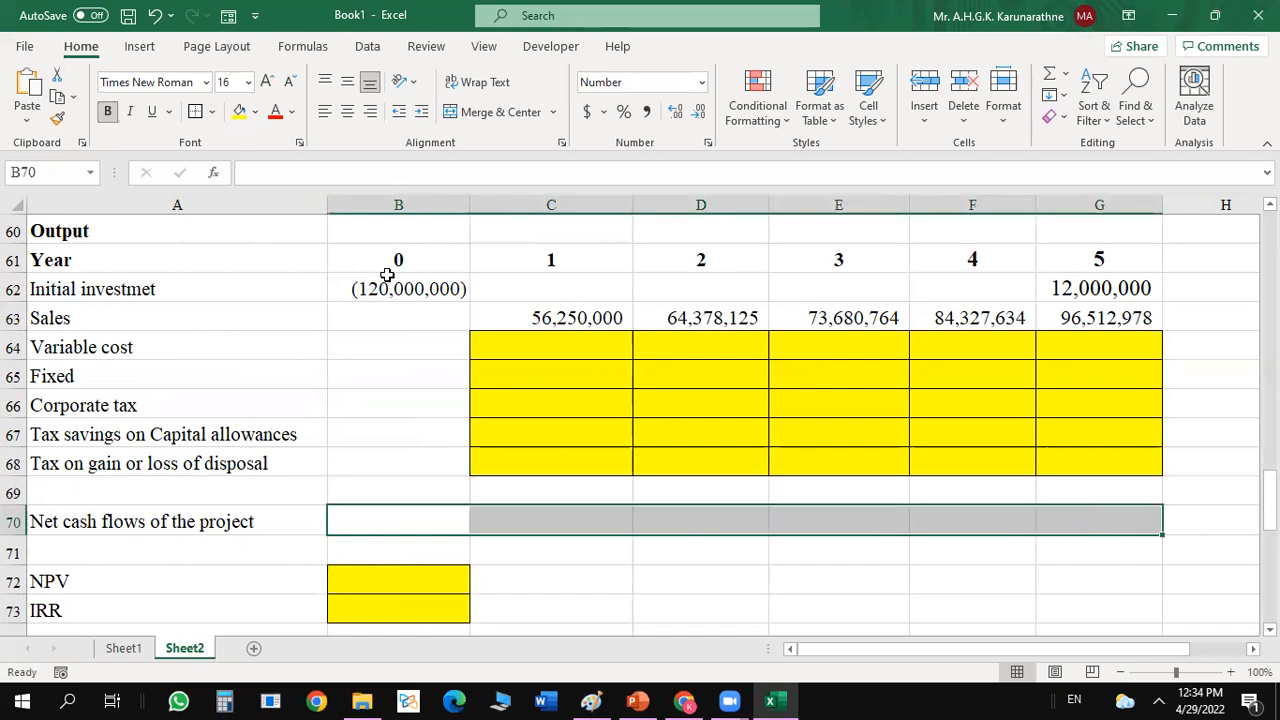
drag(387, 276, 457, 263)
click(457, 263)
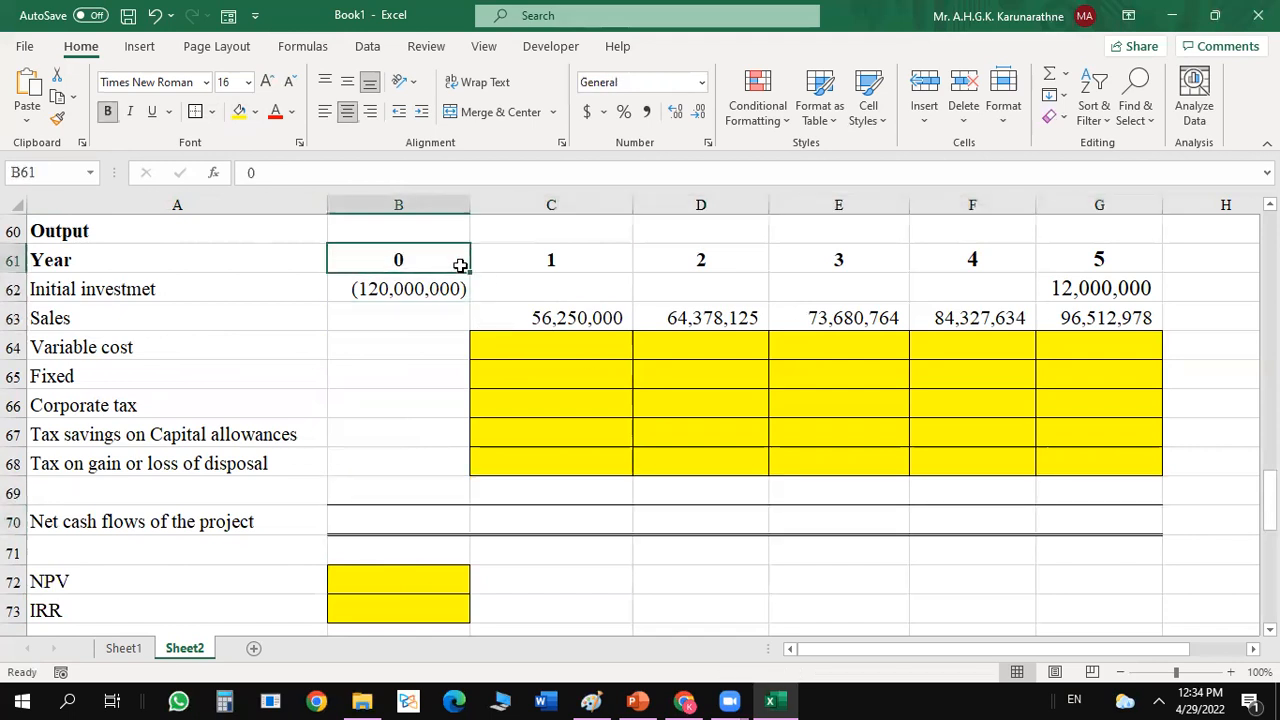
drag(417, 522, 1103, 532)
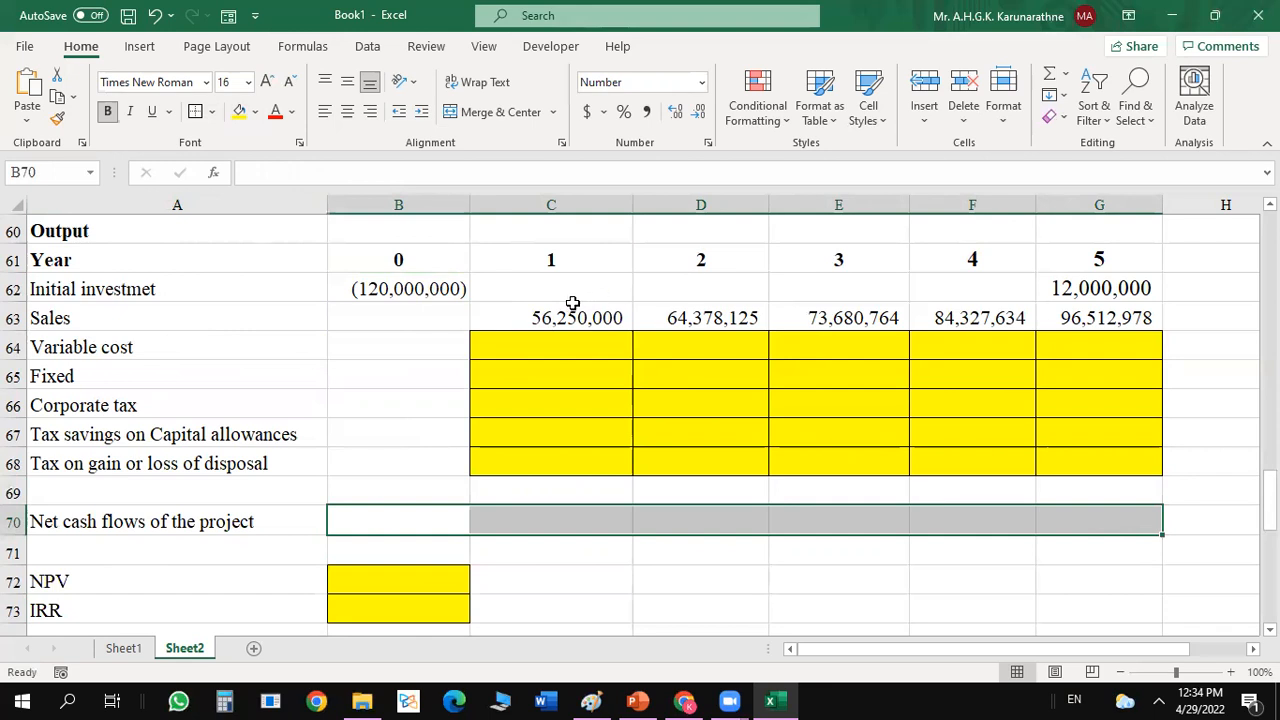
Total the year 0 cash flows in B70 with =SUM(B62:B69) and copy the formula across to G70.
click(367, 517)
text(=)
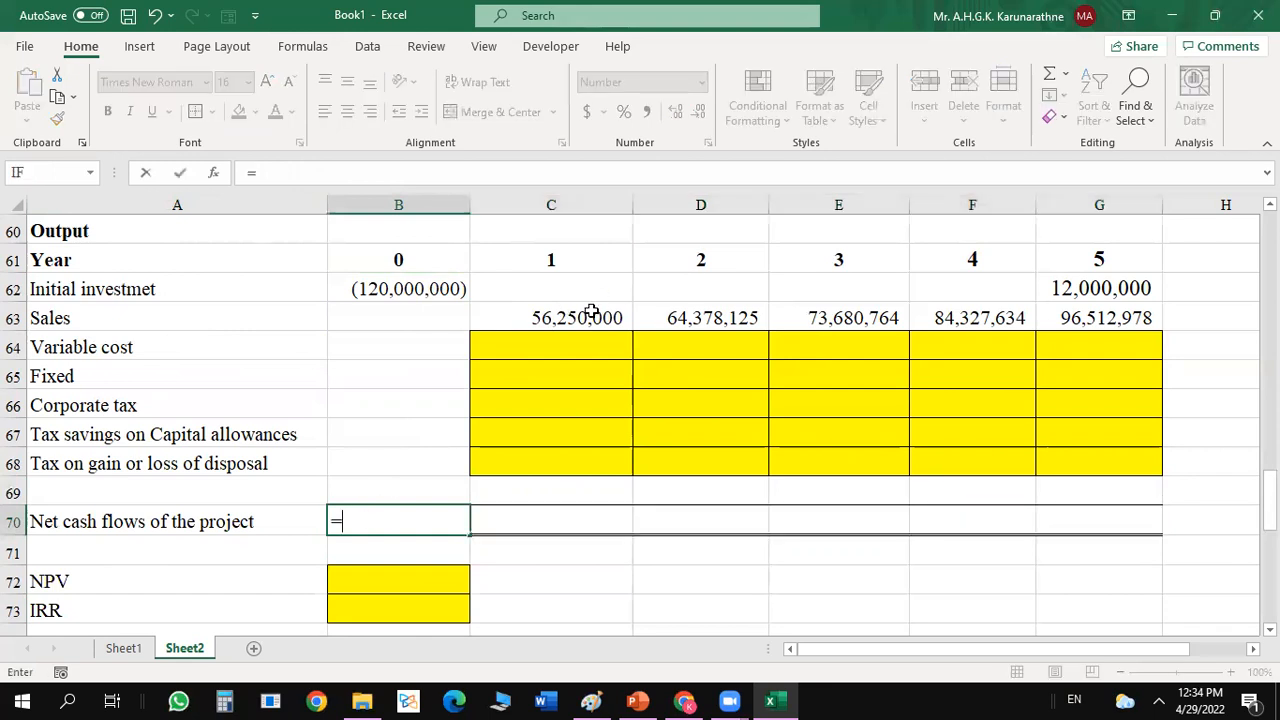
click(1054, 75)
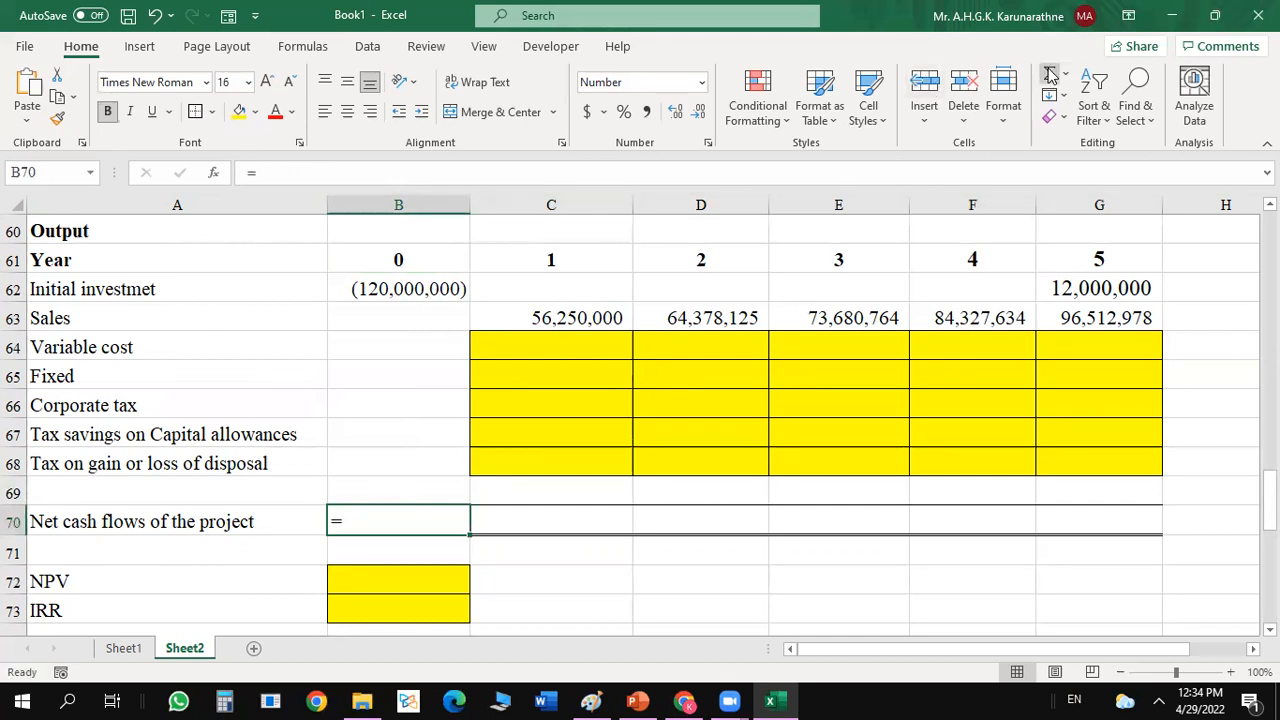
click(1050, 72)
click(438, 287)
drag(438, 287, 417, 483)
key(Return)
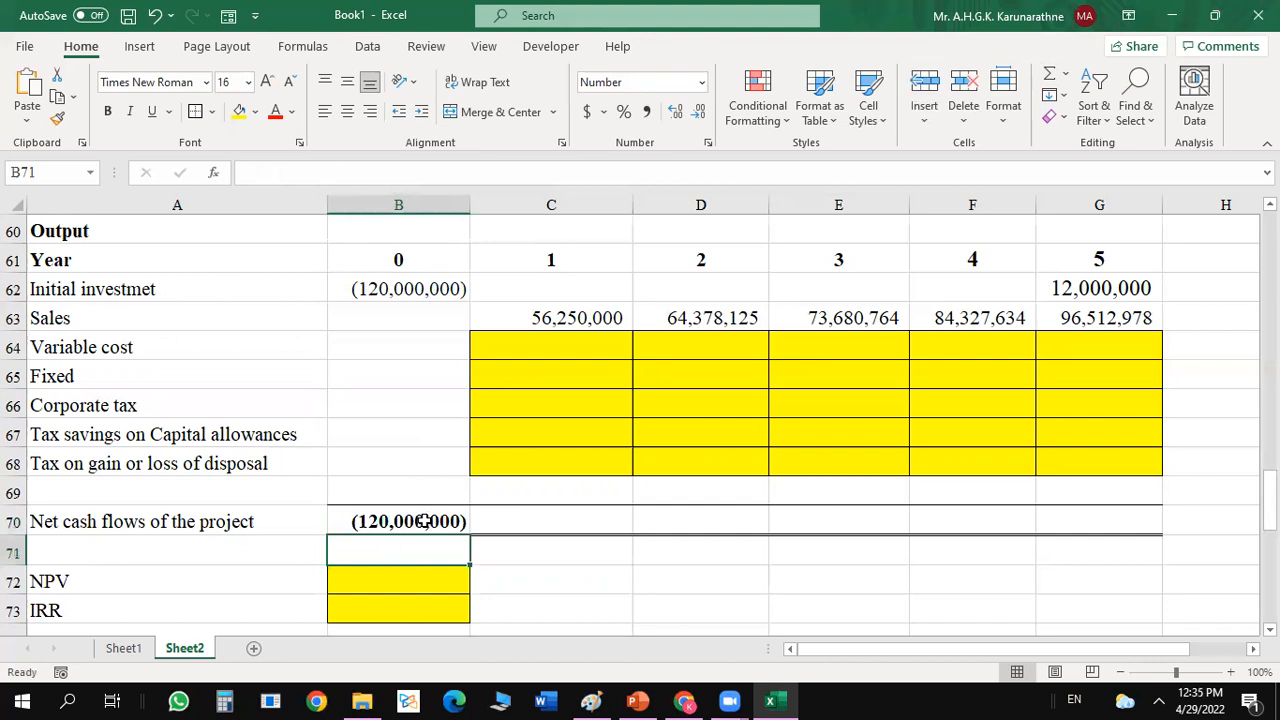
click(420, 520)
drag(470, 535, 1137, 524)
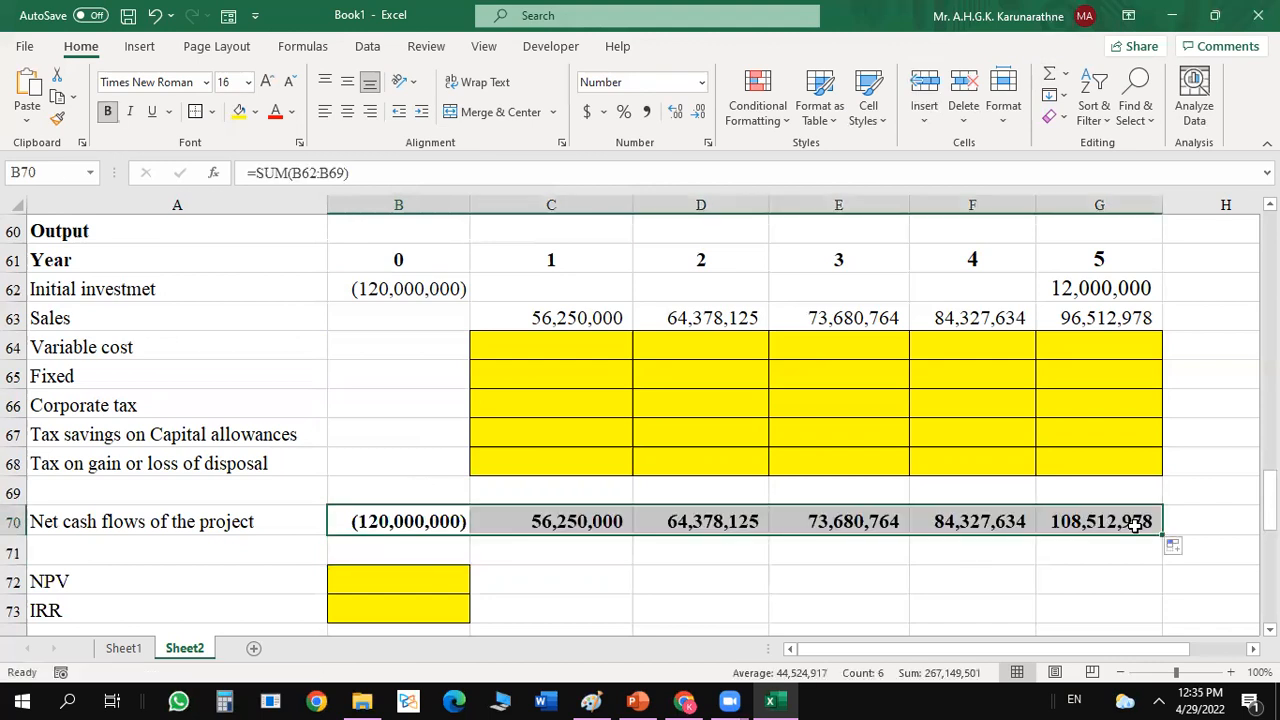
click(649, 510)
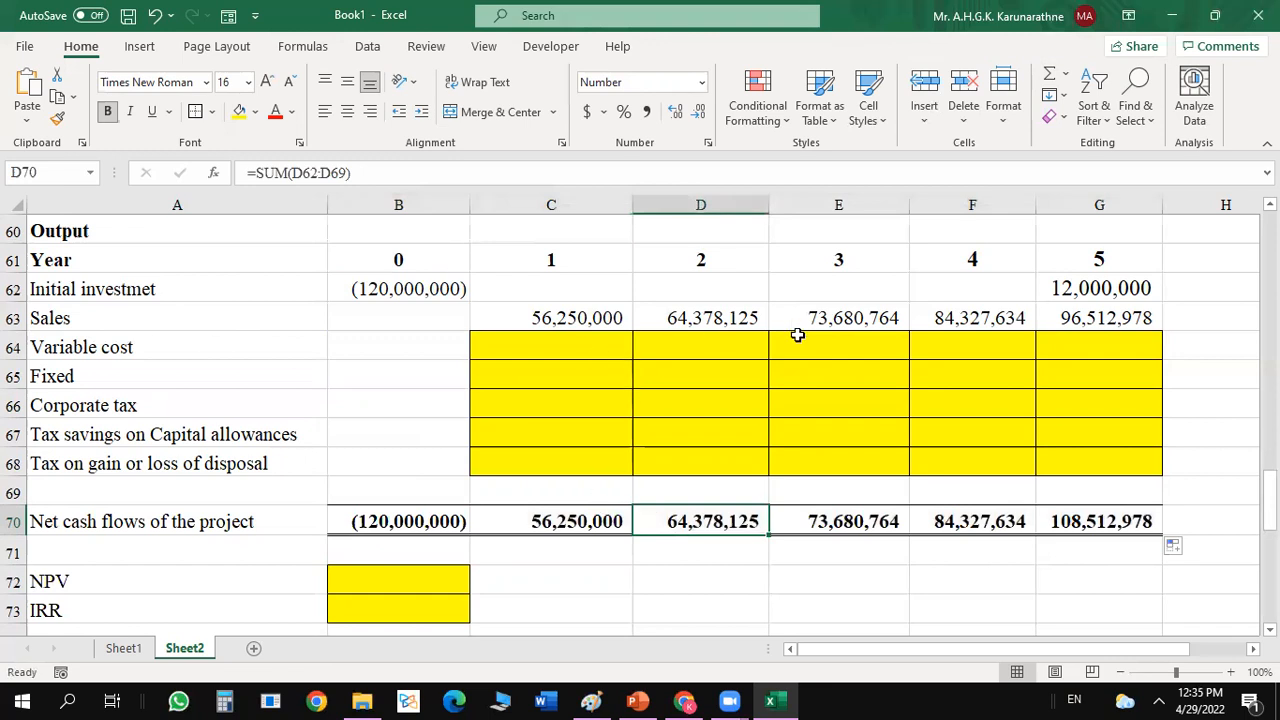
click(545, 521)
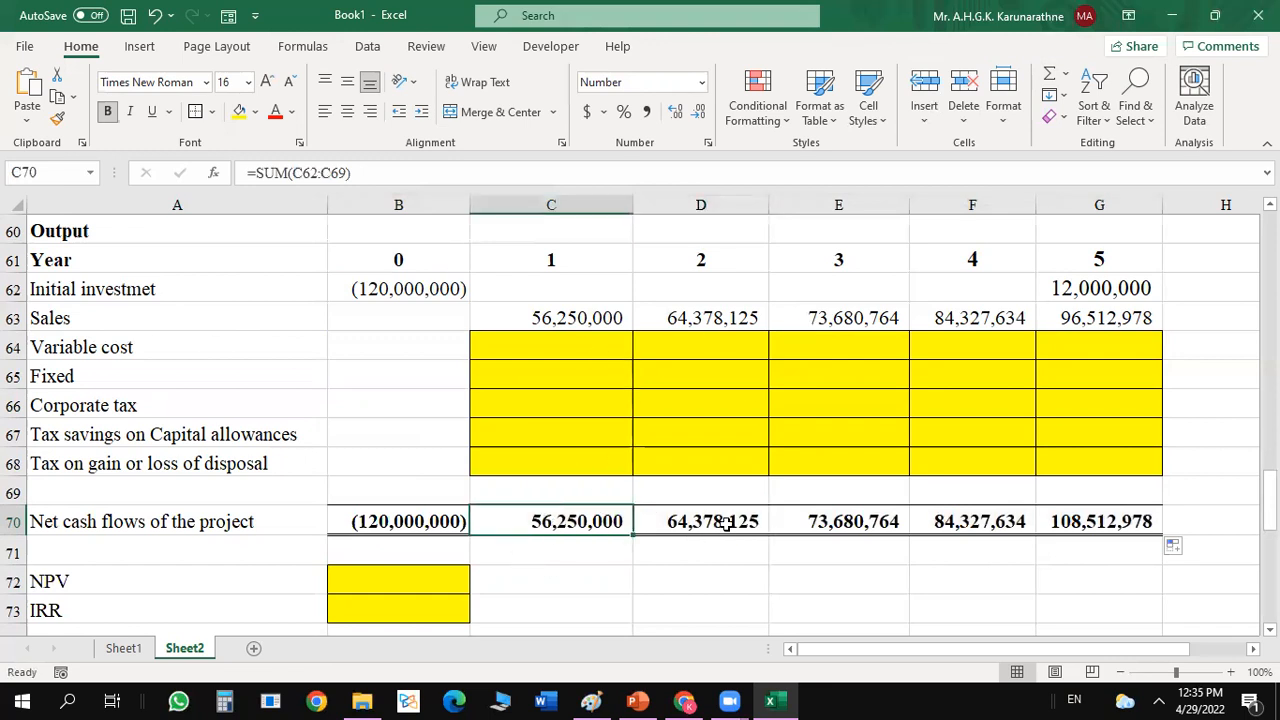
click(729, 521)
drag(527, 353, 1009, 417)
drag(1046, 436, 1094, 488)
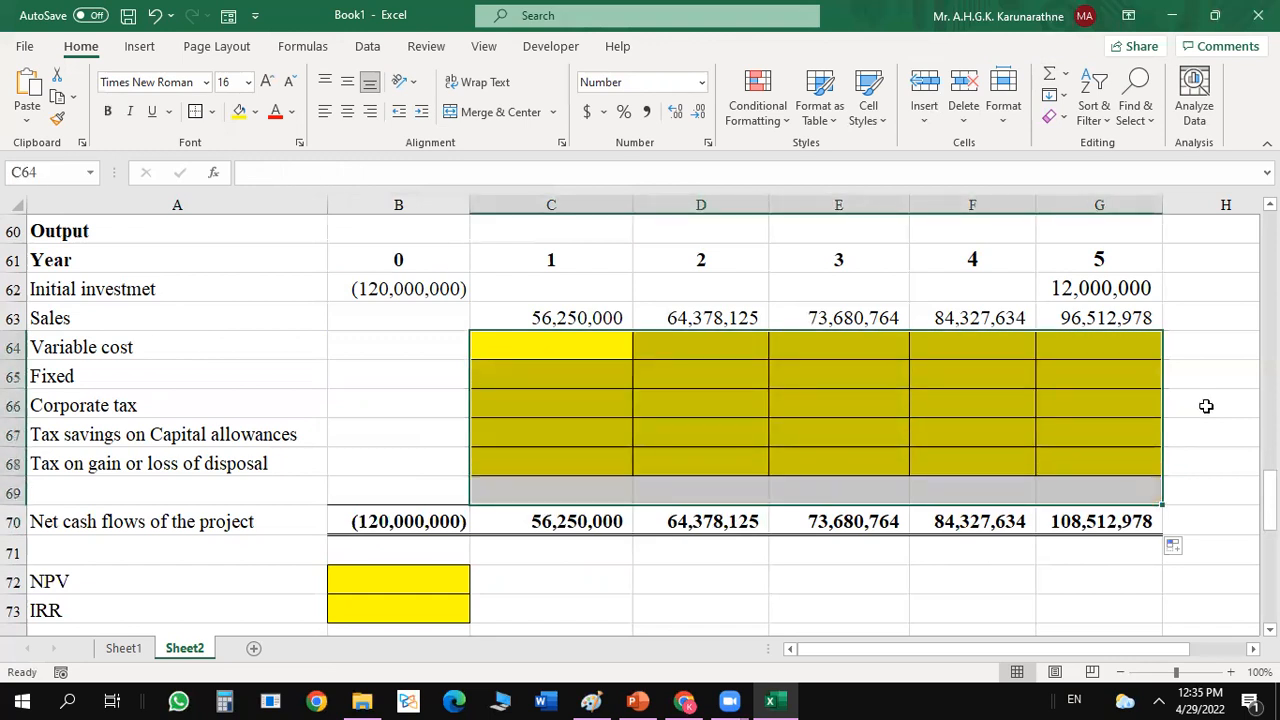
click(1206, 406)
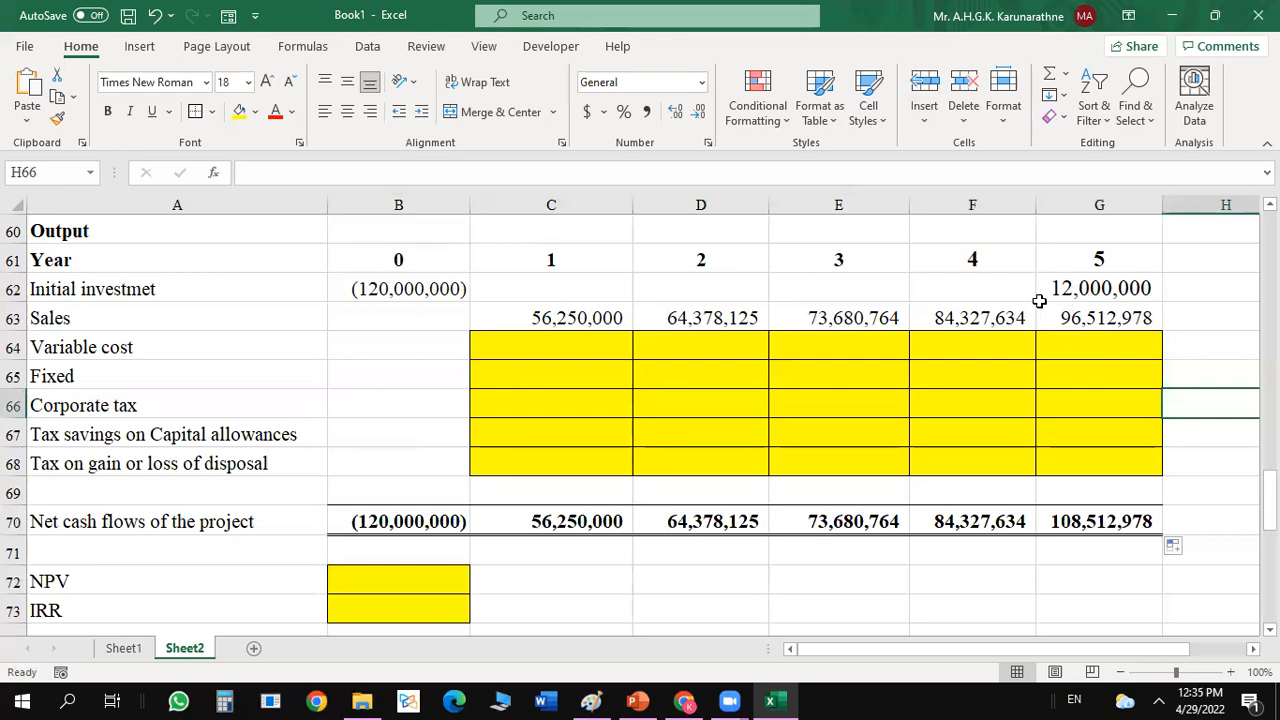
Compare the formulas behind the initial investment row's year 0 and year 5 amounts in B62 and G62.
click(1080, 289)
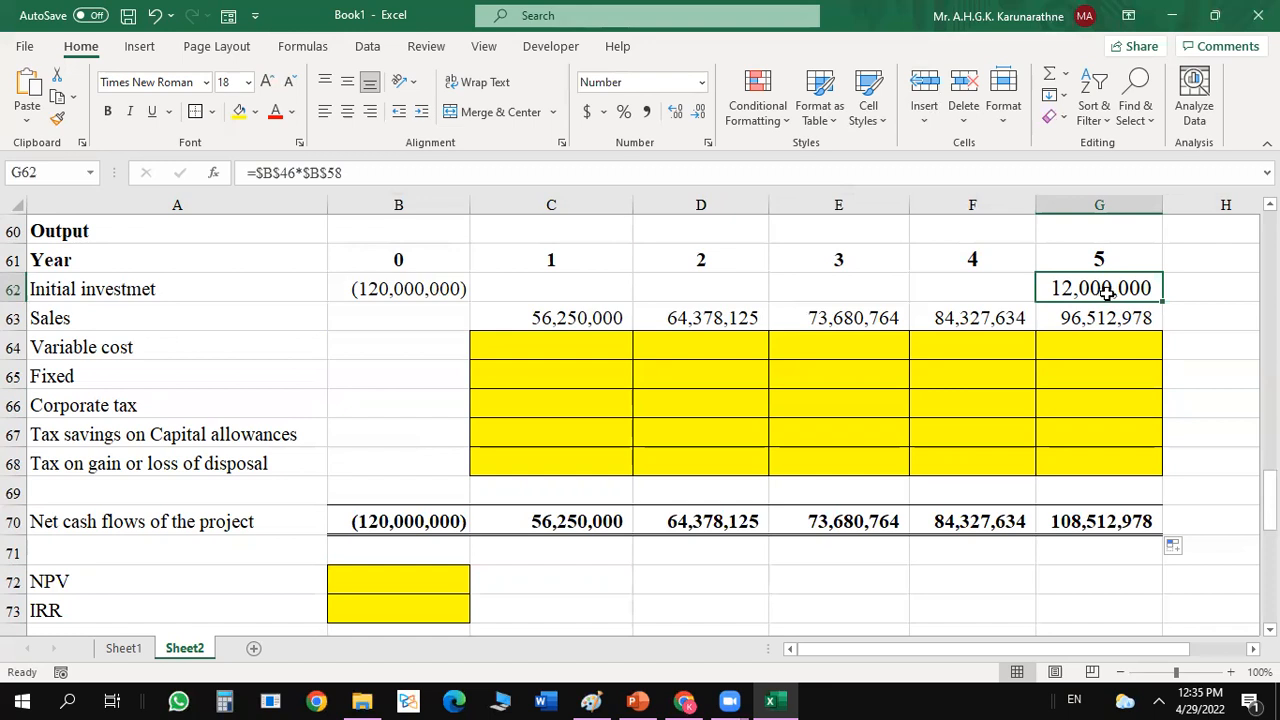
click(426, 289)
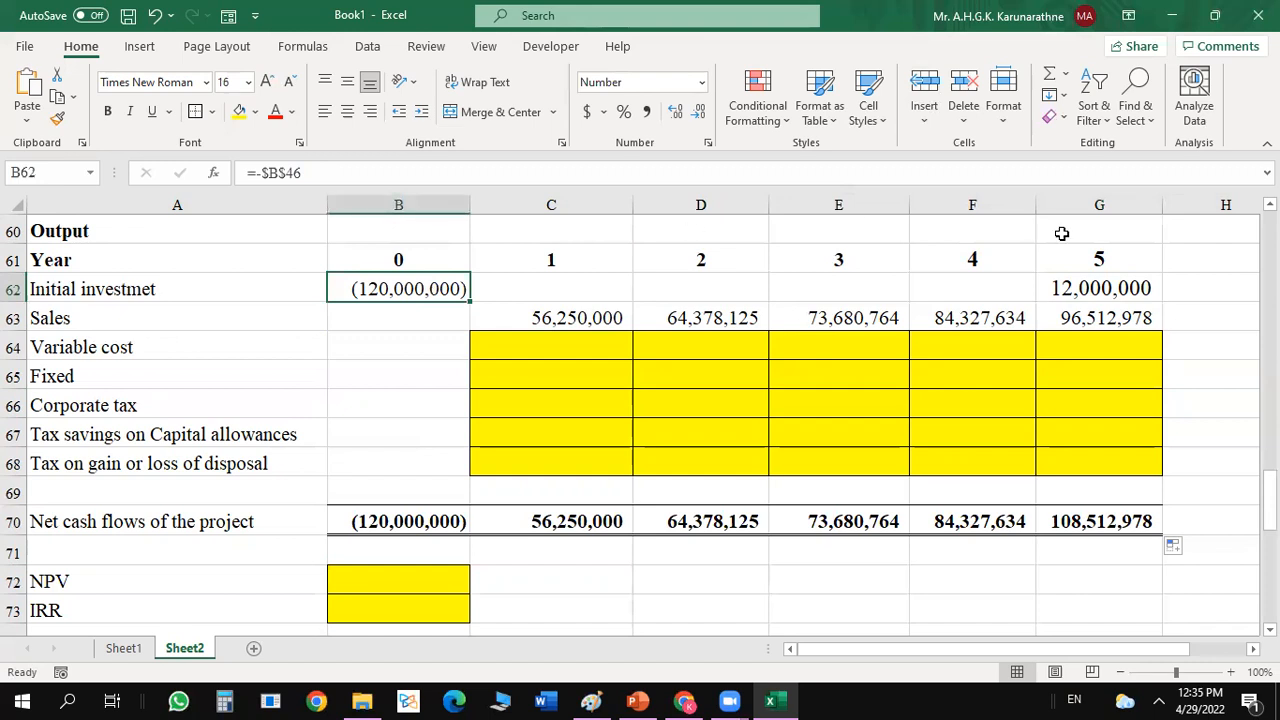
click(1088, 280)
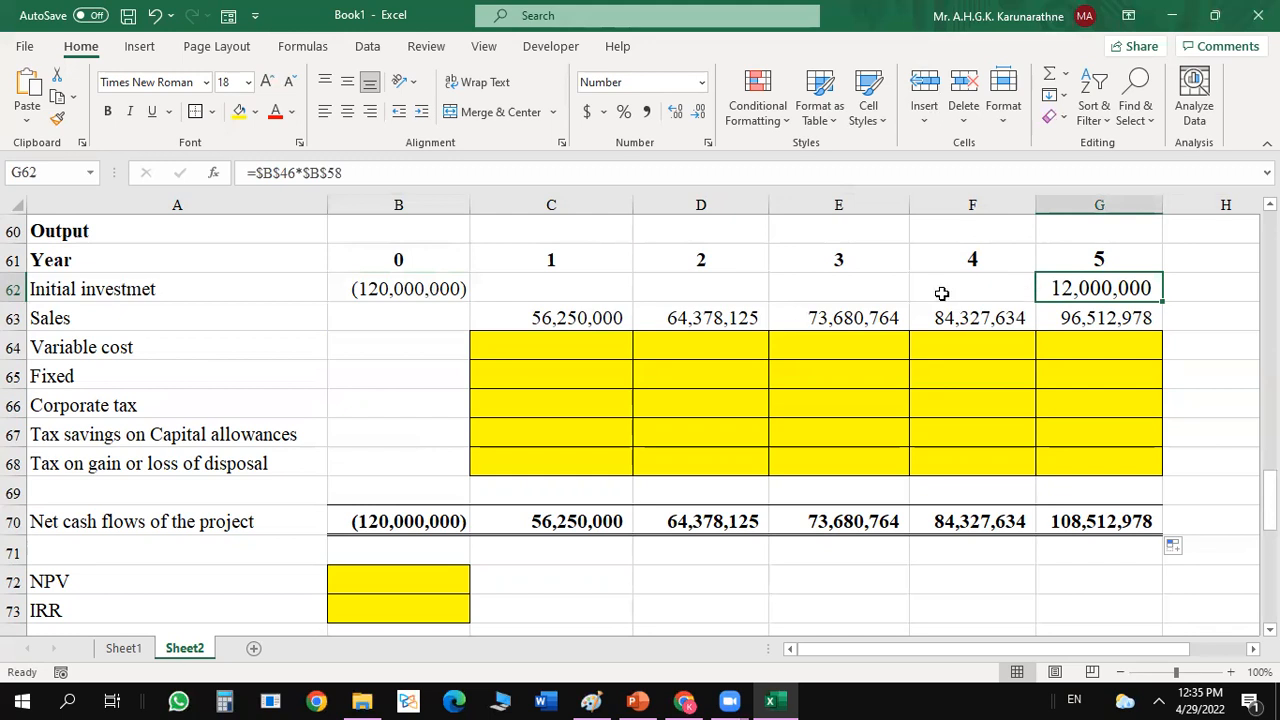
click(440, 286)
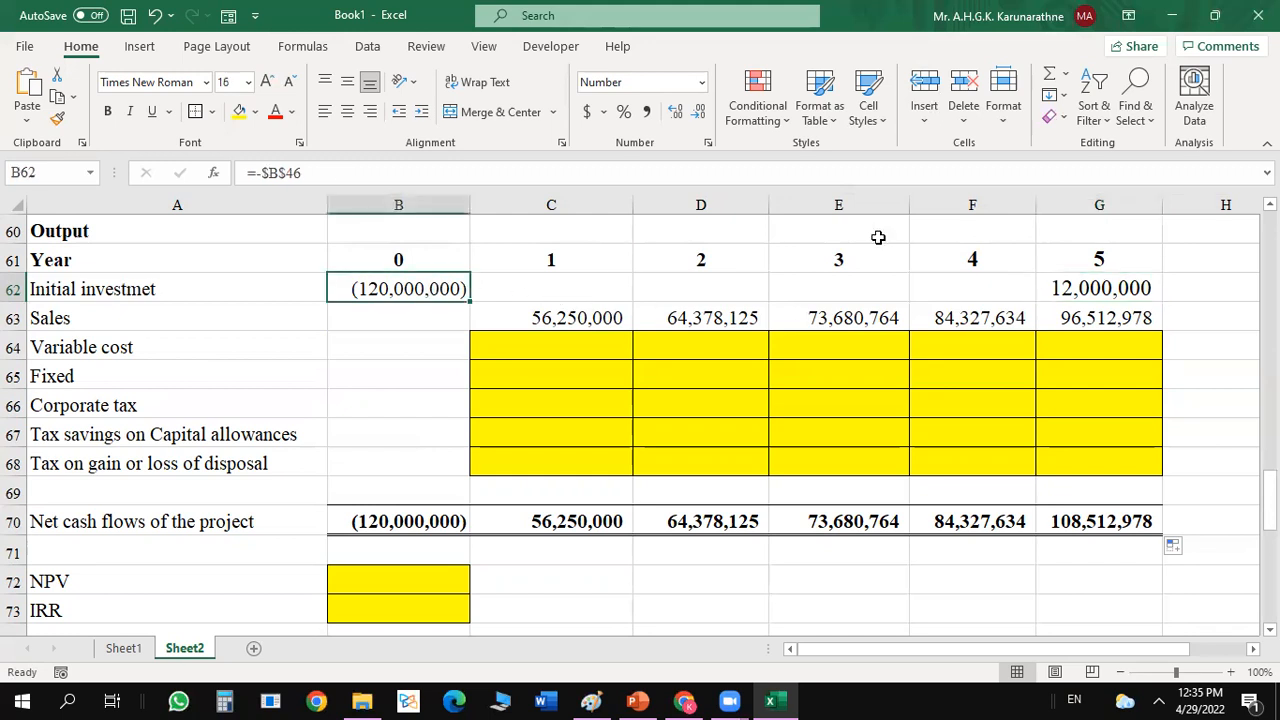
click(1097, 279)
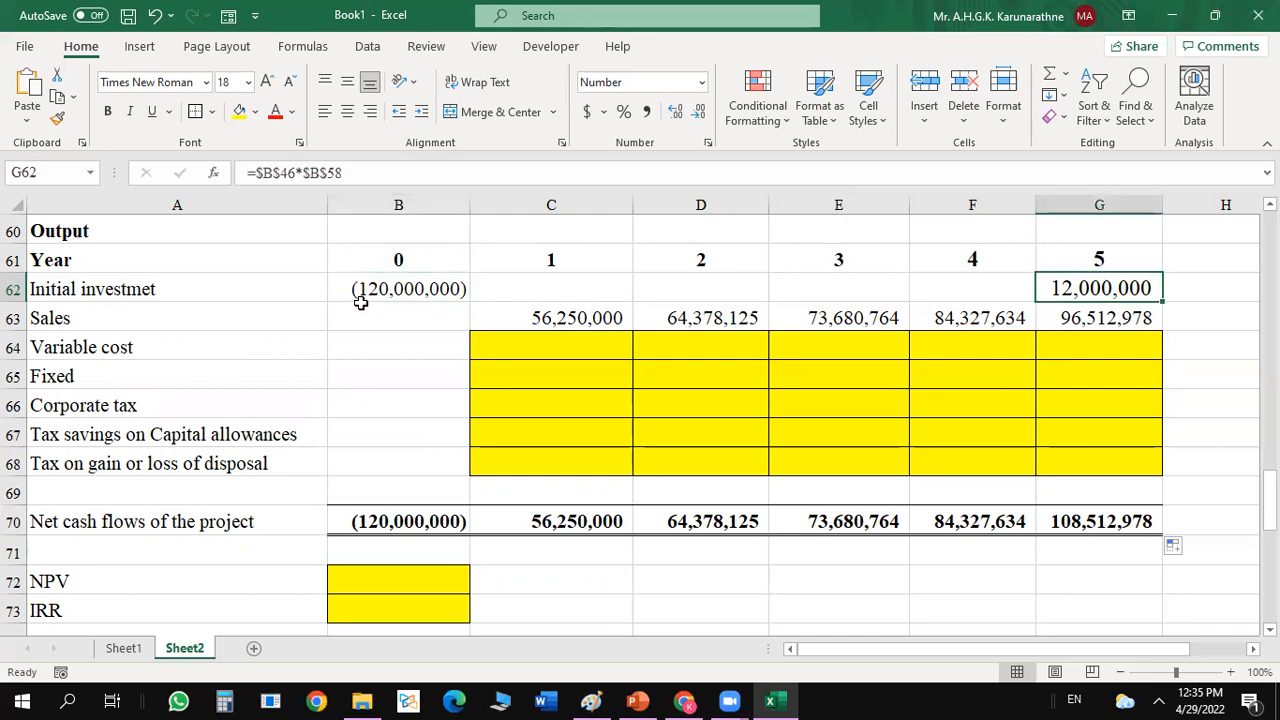
click(457, 285)
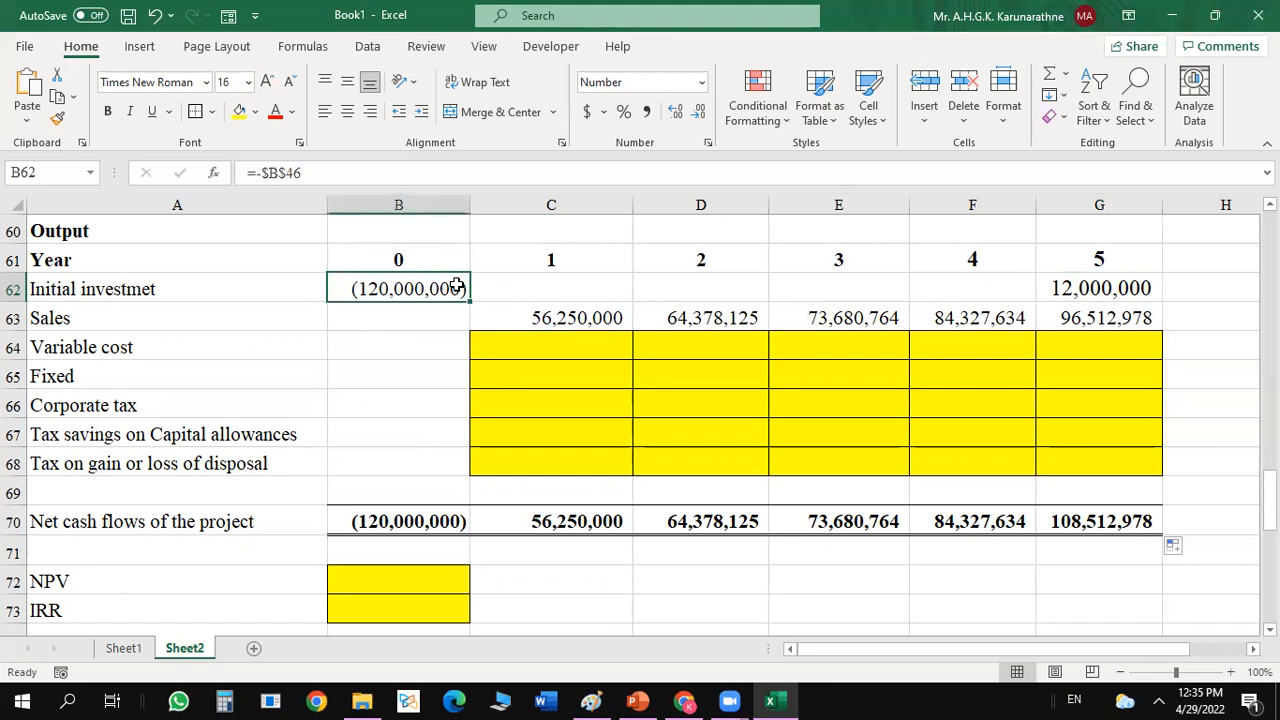
click(1110, 288)
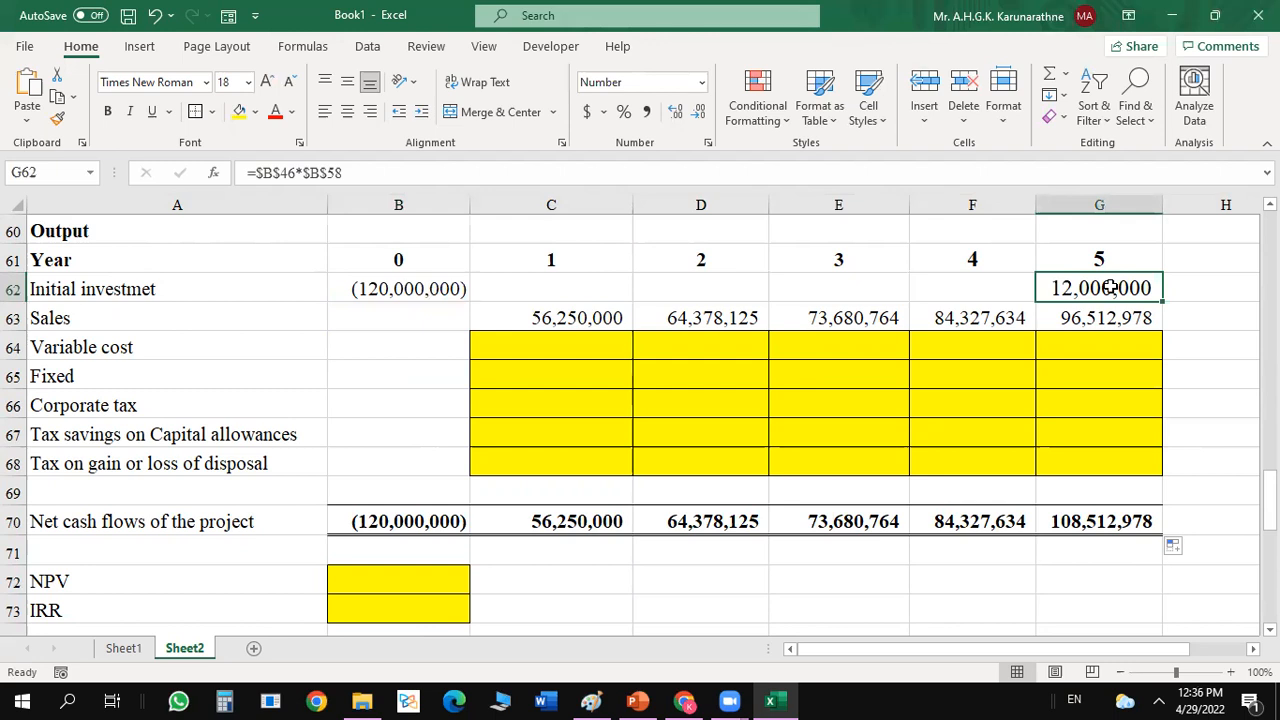
click(614, 466)
click(460, 463)
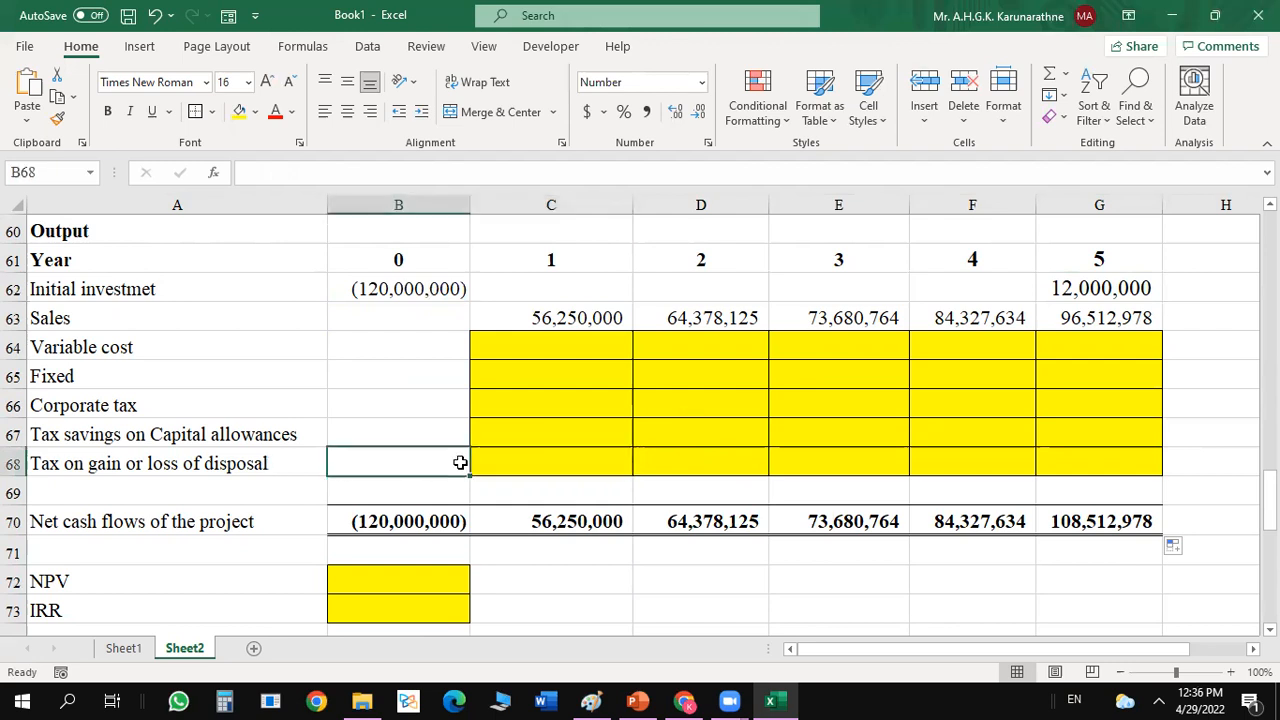
click(1067, 462)
text(=)
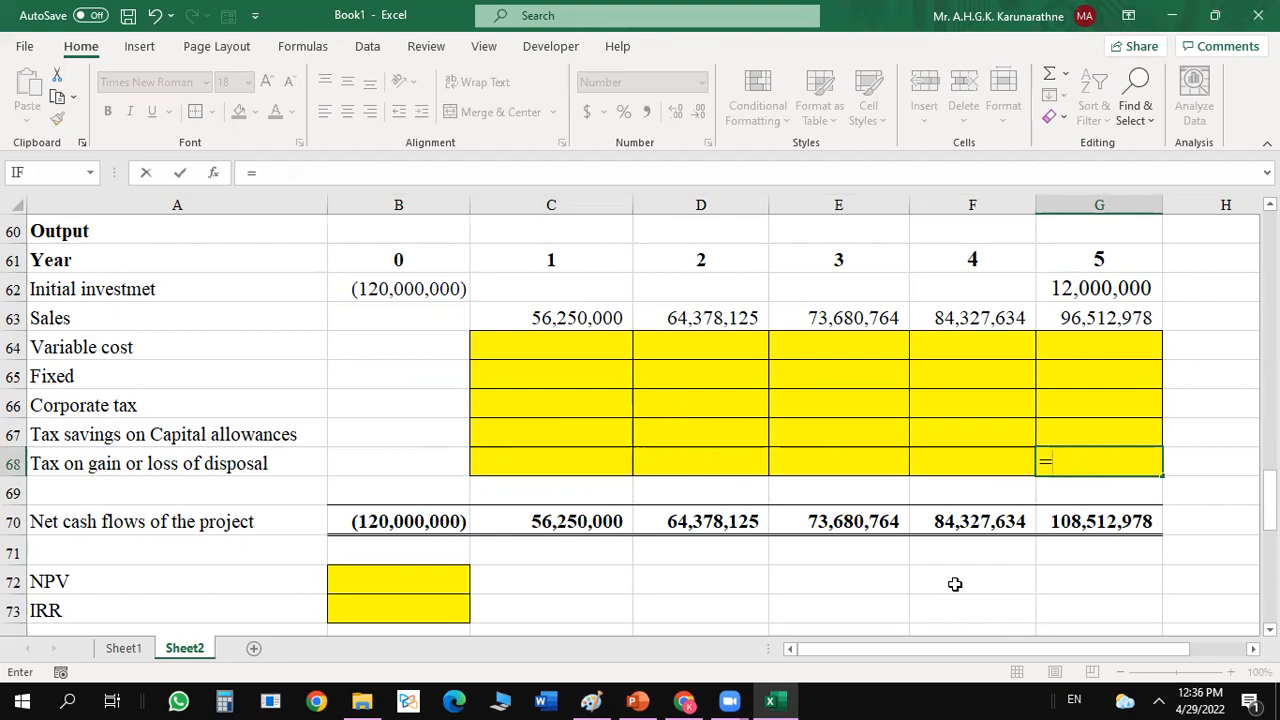
click(827, 577)
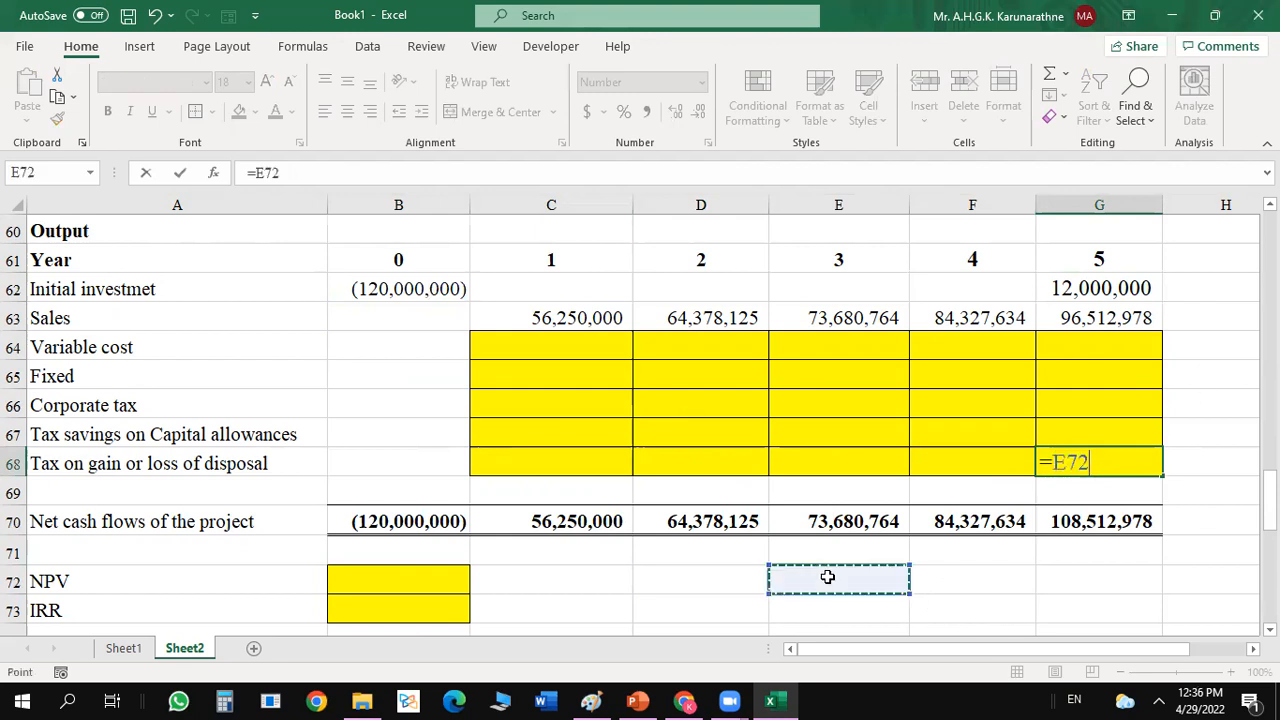
key(BackSpace)
key(BackSpace)
key(BackSpace)
key(BackSpace)
key(Return)
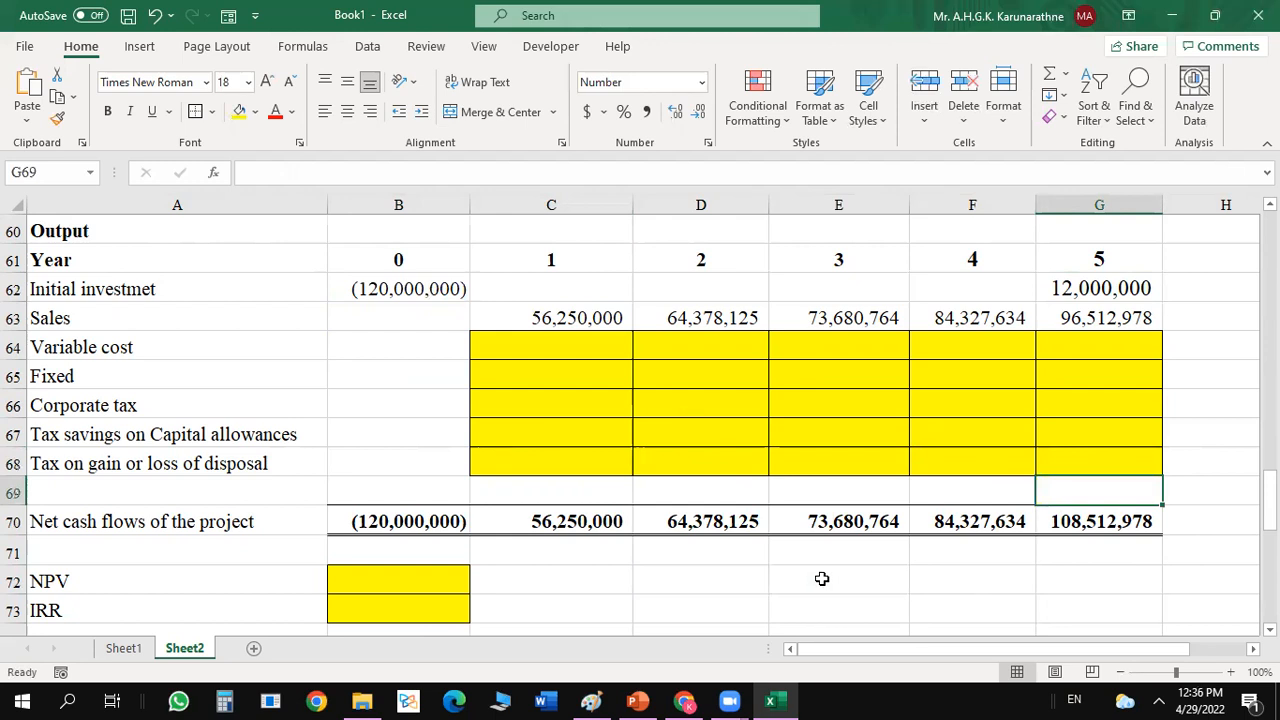
click(821, 578)
text(Dispo)
key(BackSpace)
key(BackSpace)
key(BackSpace)
key(BackSpace)
key(BackSpace)
Enter the working's heading "Gain or loss from disposal of scrap" in cell E71, below the net cash flows row.
key(Up)
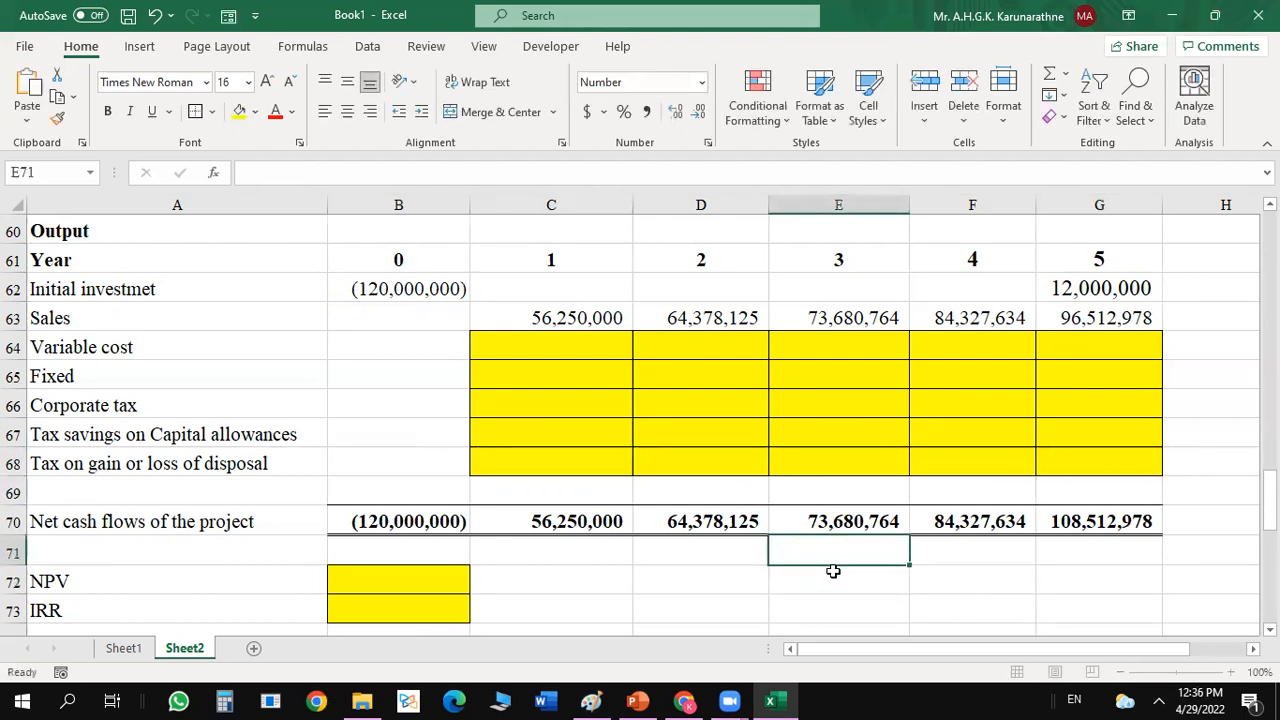
text(Gain)
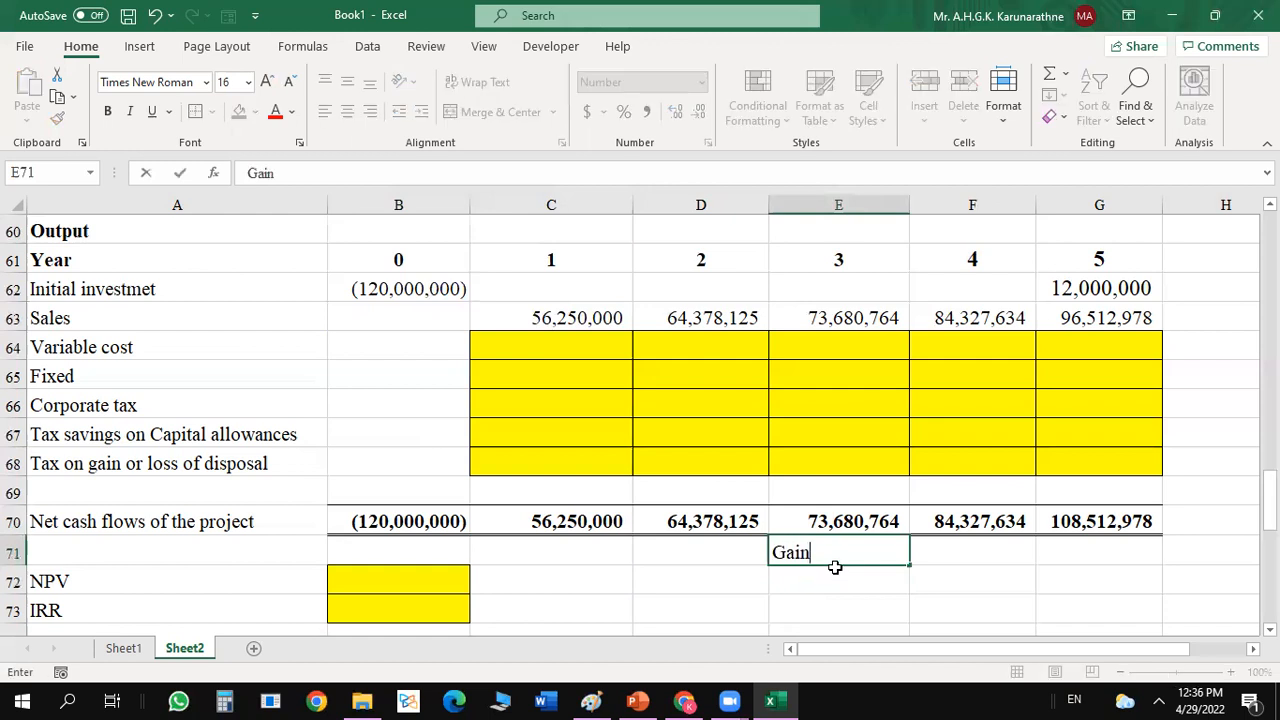
text( or loss f)
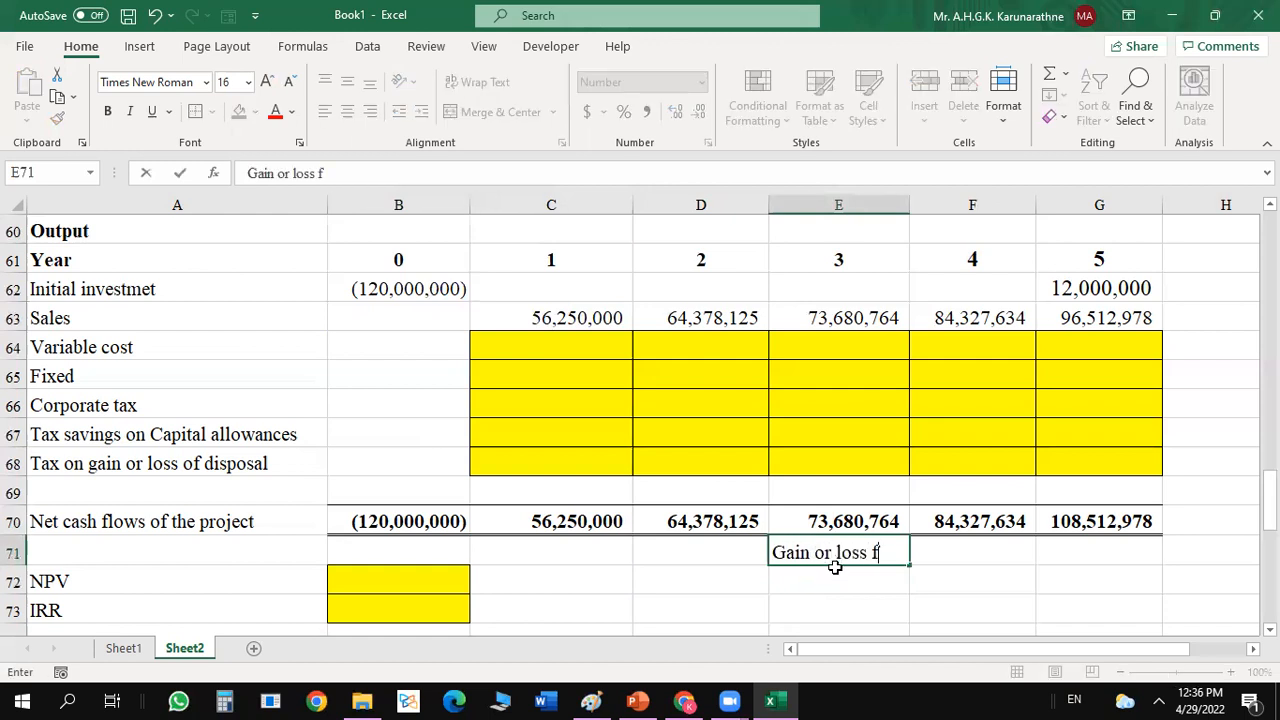
text(rom dispora)
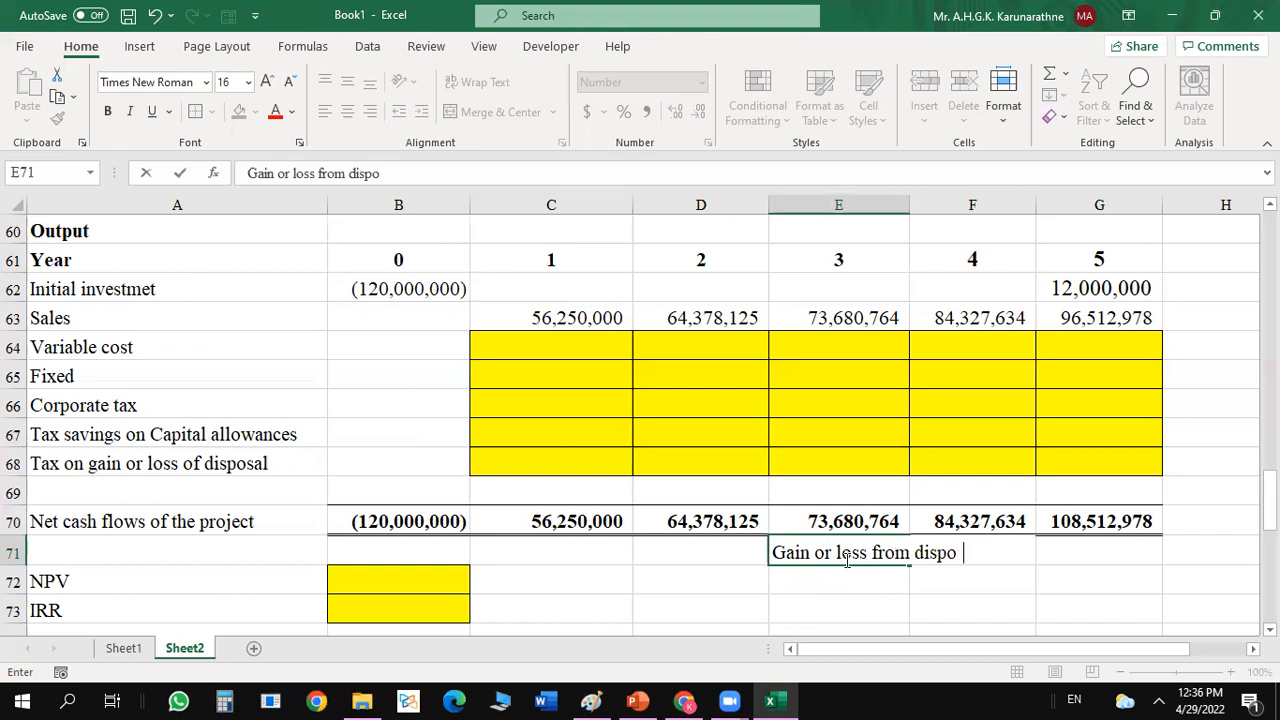
key(BackSpace)
key(BackSpace)
key(BackSpace)
text(osal of scrap)
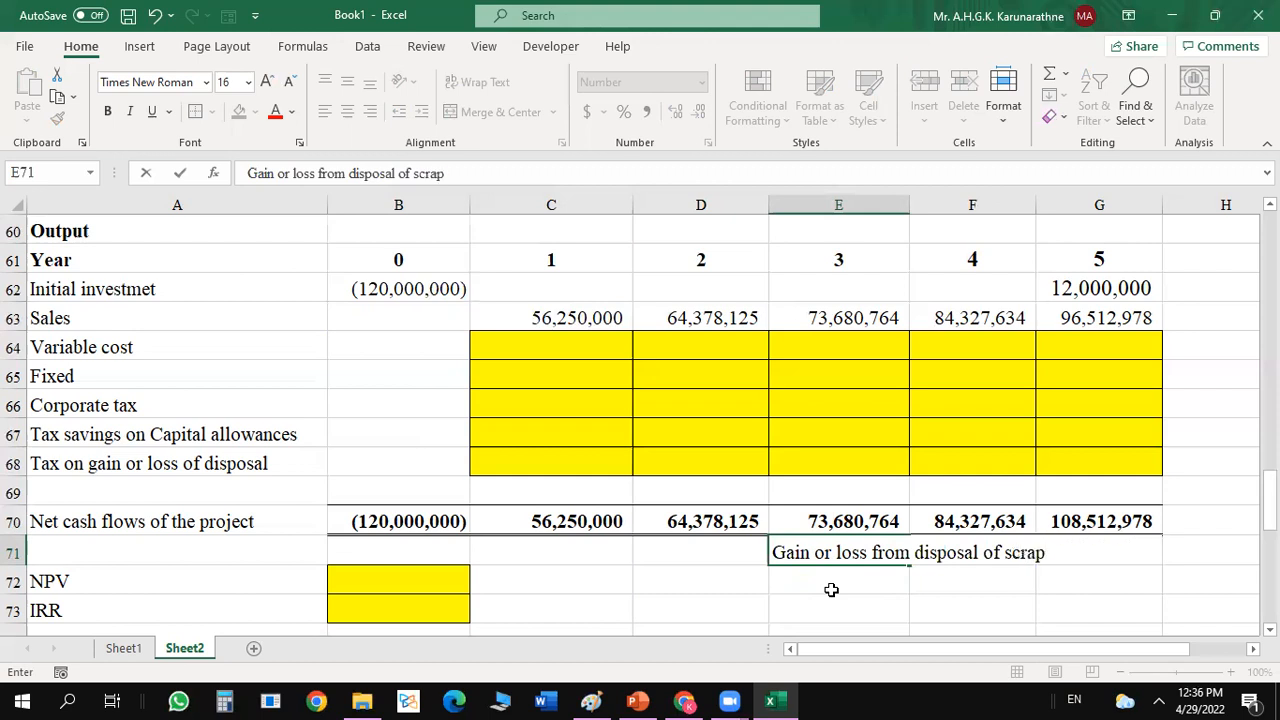
key(Return)
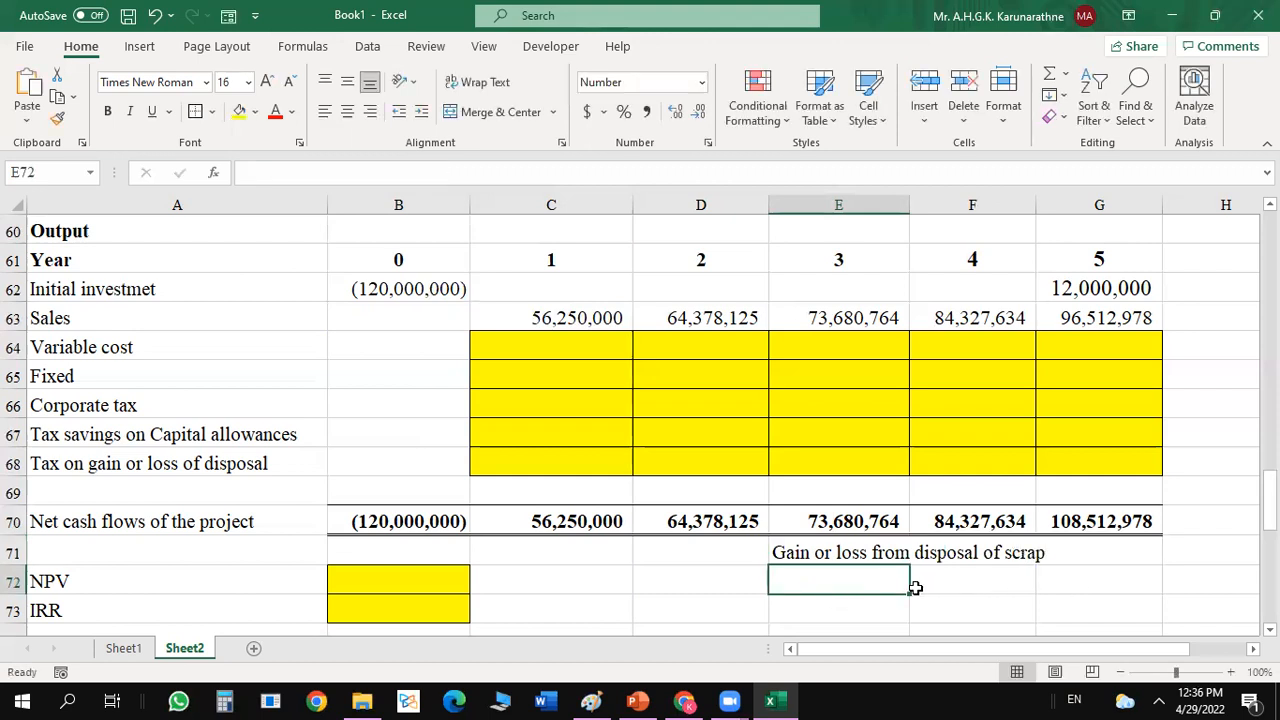
Label E72 "Sales proceeds" and link F72 to the year 5 amount in G62.
text(Sales pre)
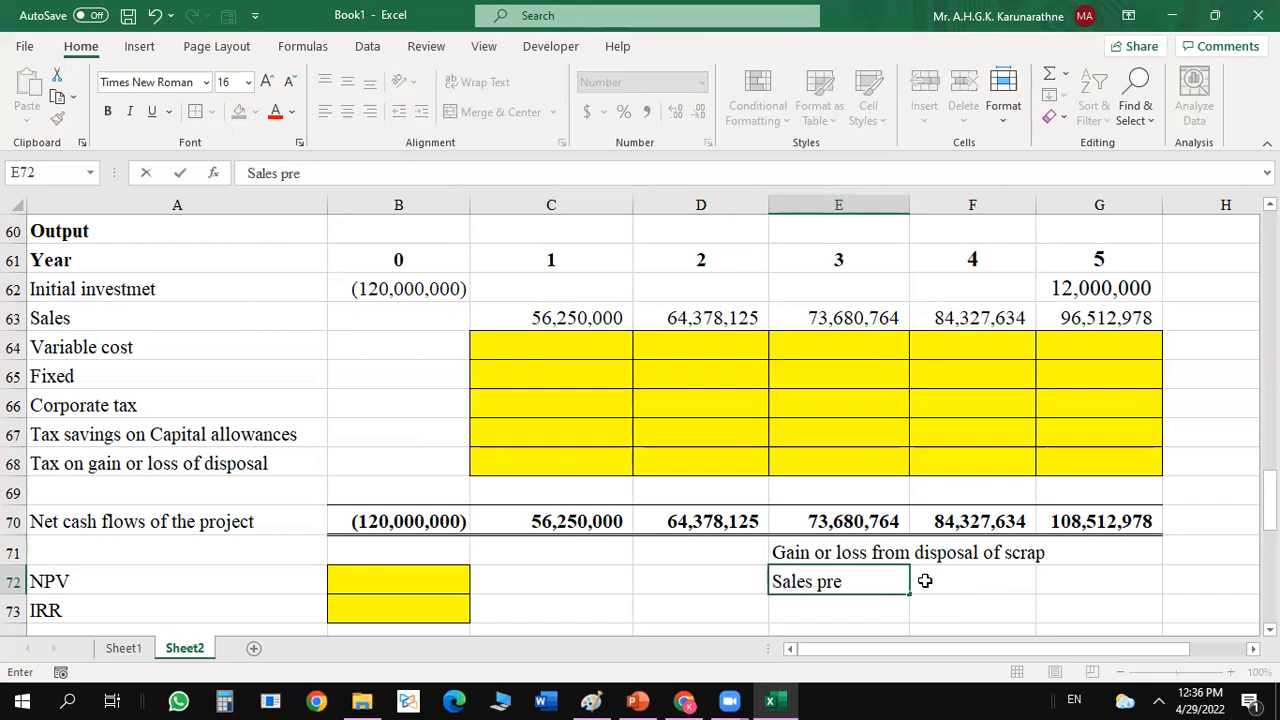
key(BackSpace)
text(oceeds)
click(925, 580)
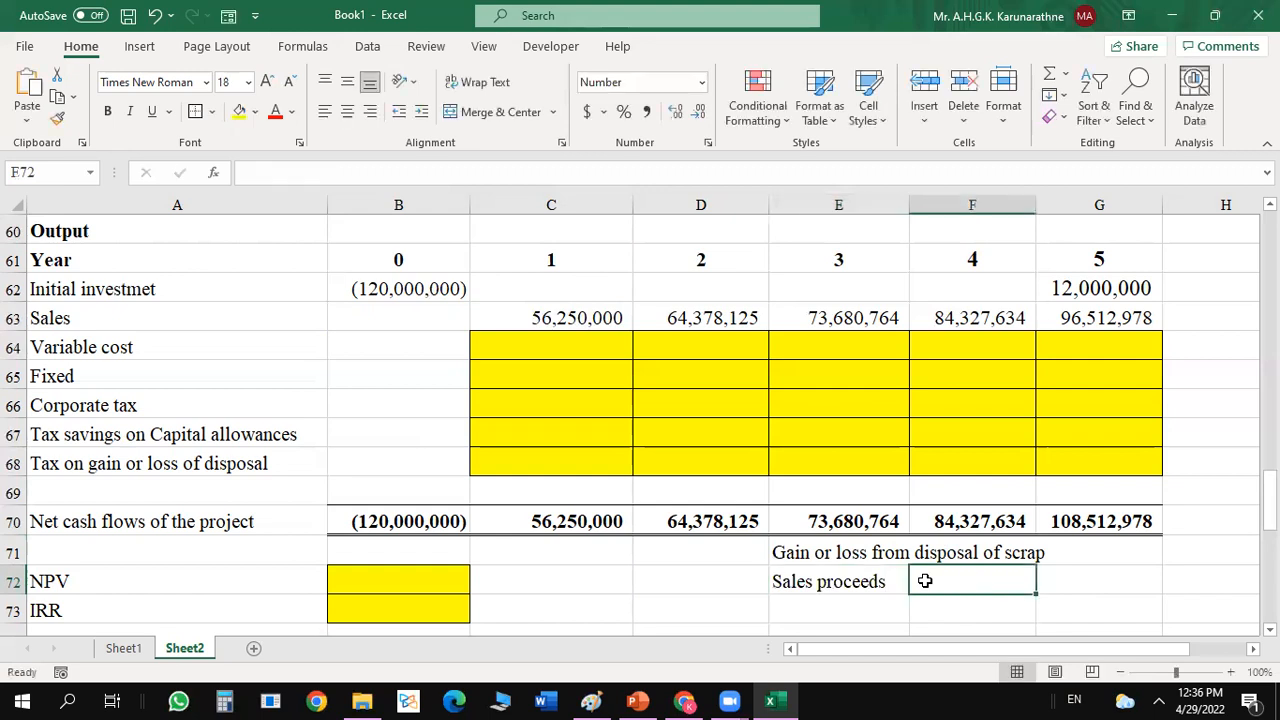
text(=)
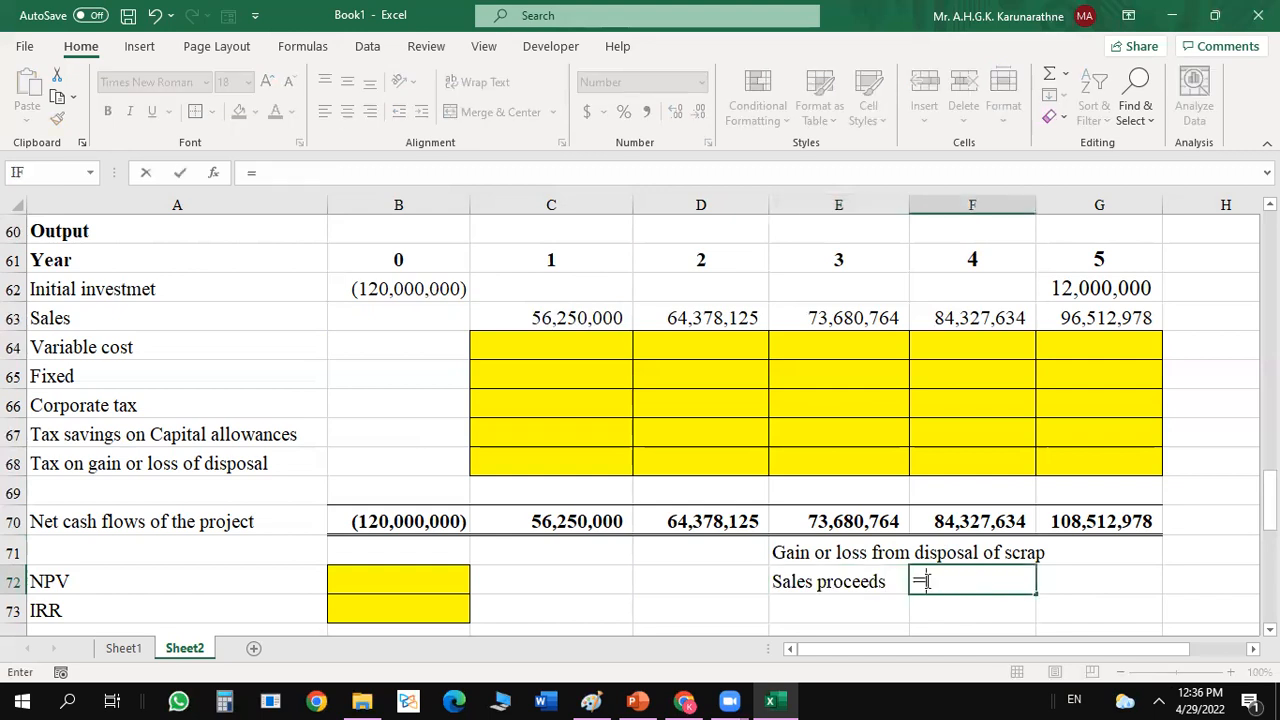
click(1122, 285)
key(Return)
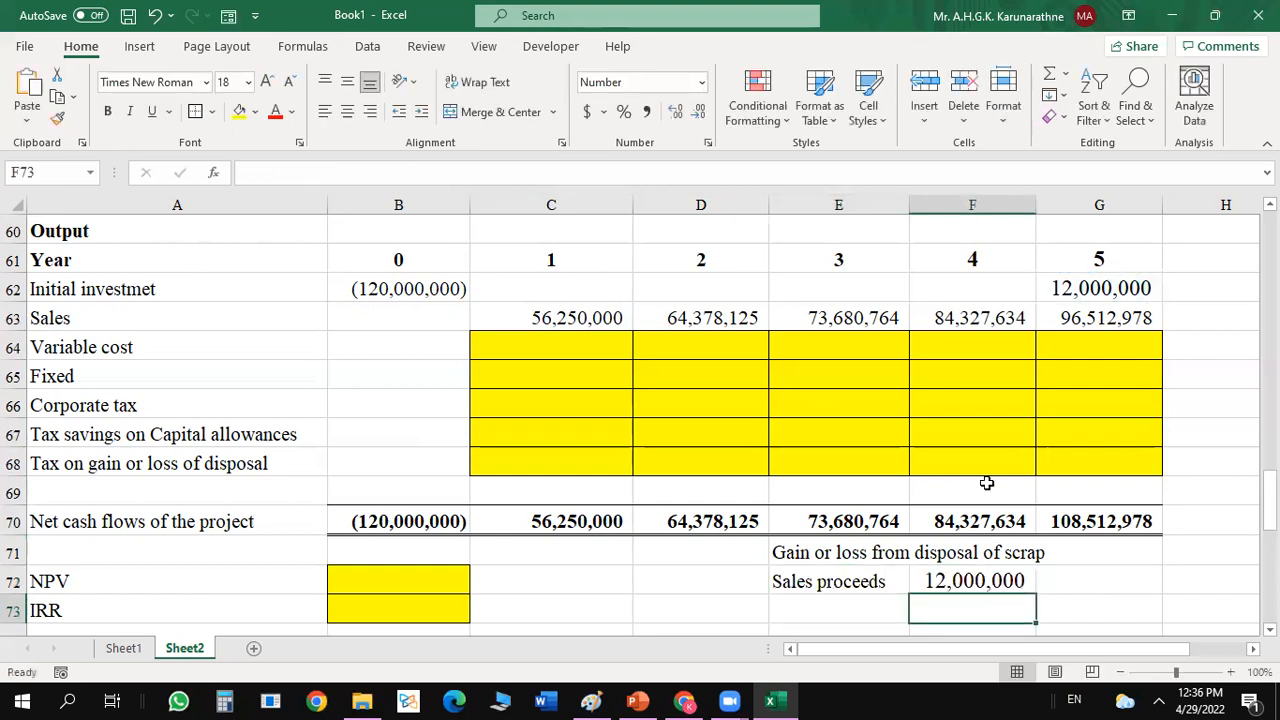
Enter the label "CA of the assets" in cell E73, below the sales proceeds label.
click(838, 607)
text(CA)
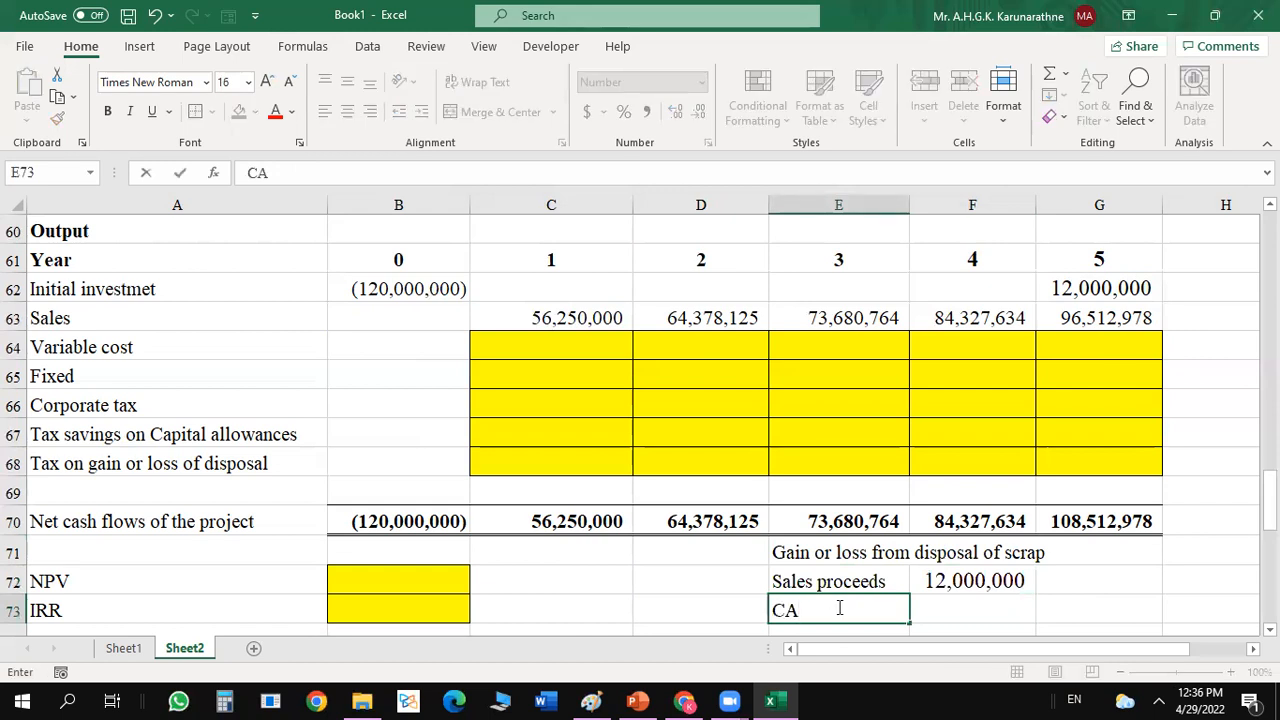
text( of the assets)
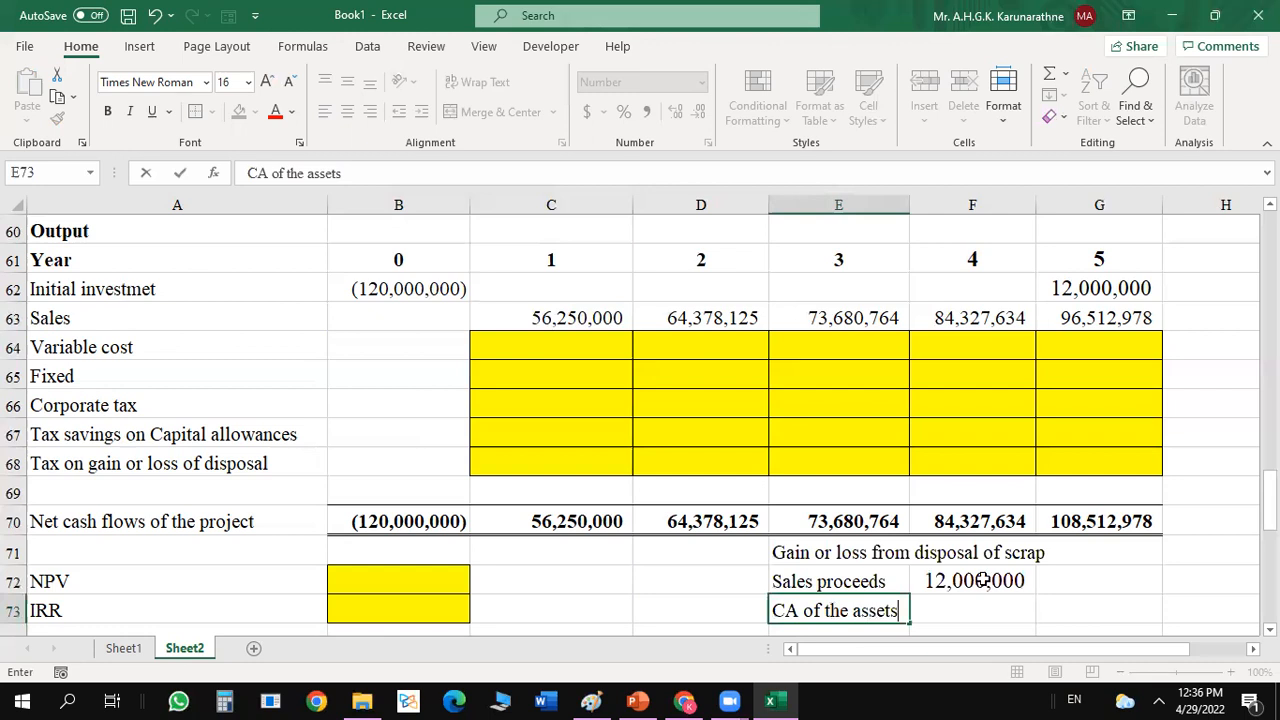
key(Tab)
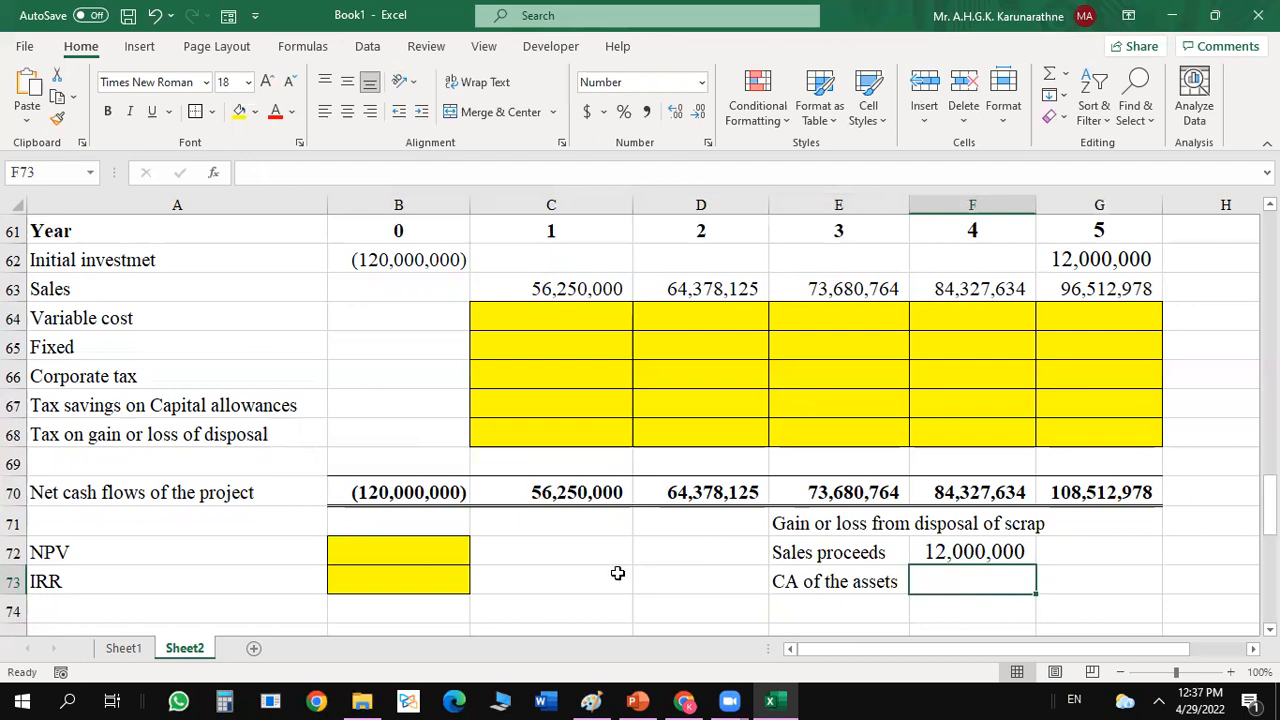
click(653, 564)
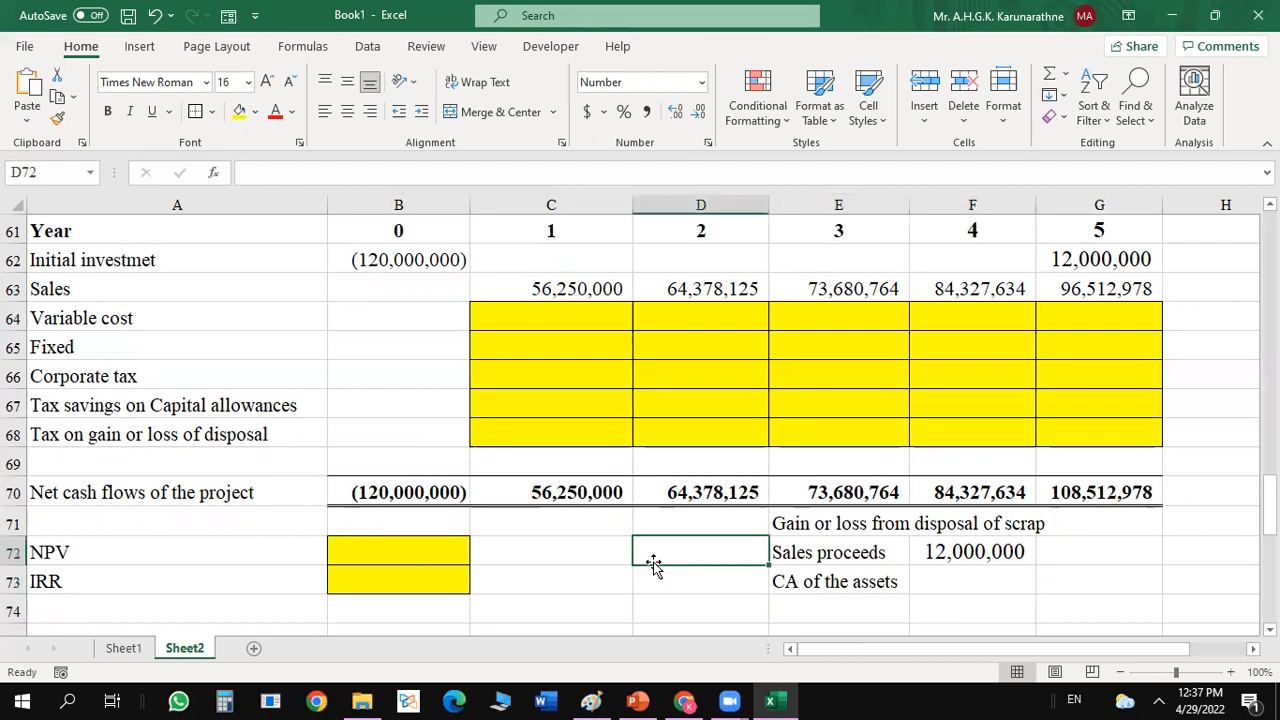
text(Cos)
key(BackSpace)
key(BackSpace)
key(BackSpace)
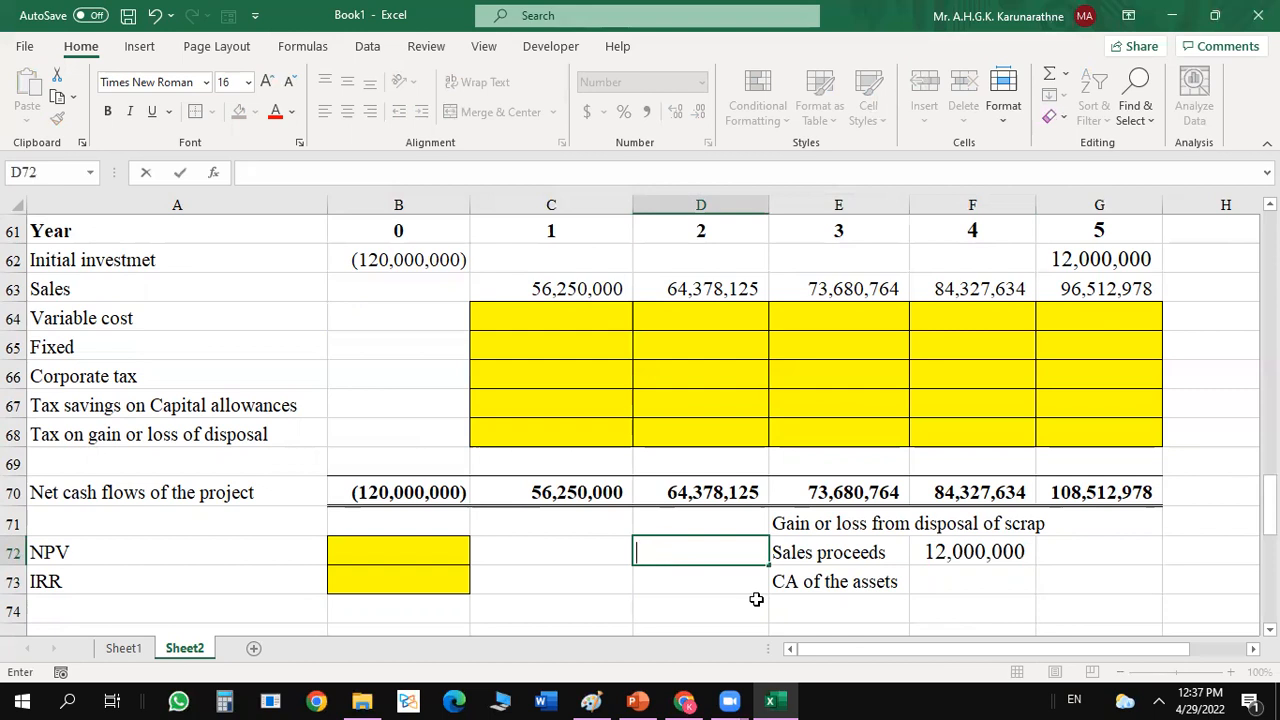
click(1181, 562)
Enter 120000000 in cell G73 as the asset amount on the "CA of the assets" line.
click(1117, 570)
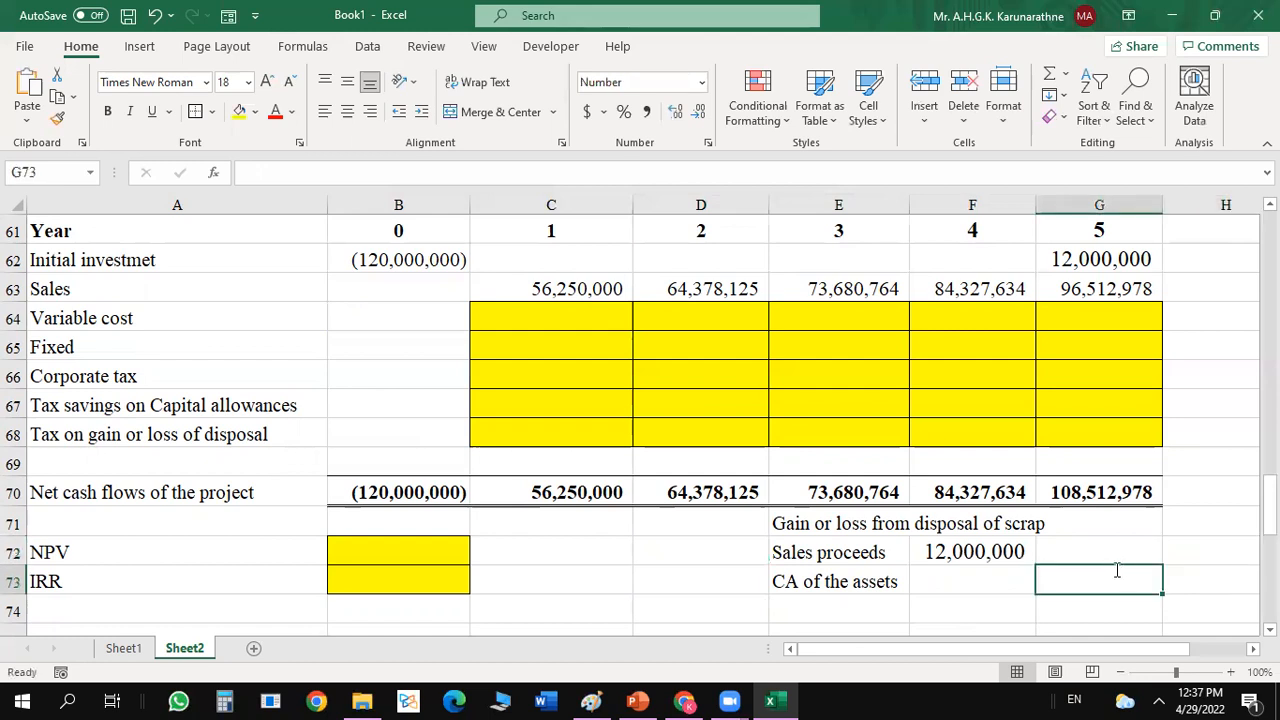
text(120000000)
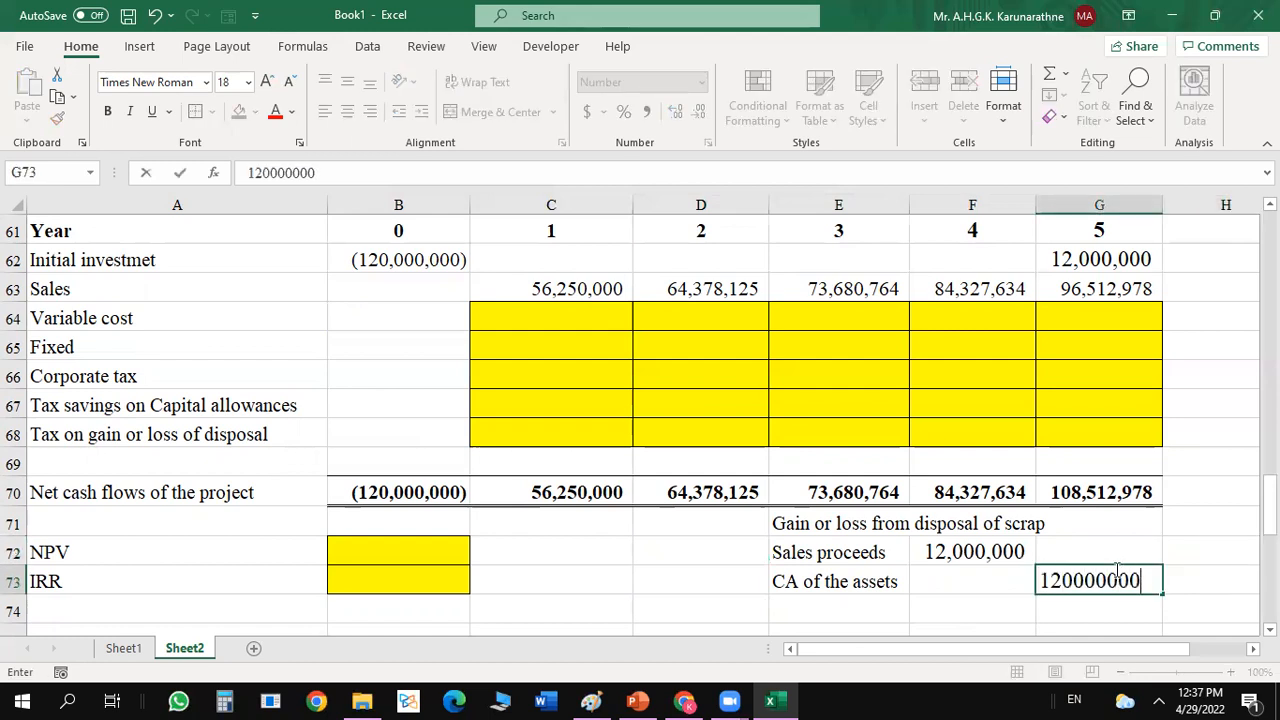
key(Return)
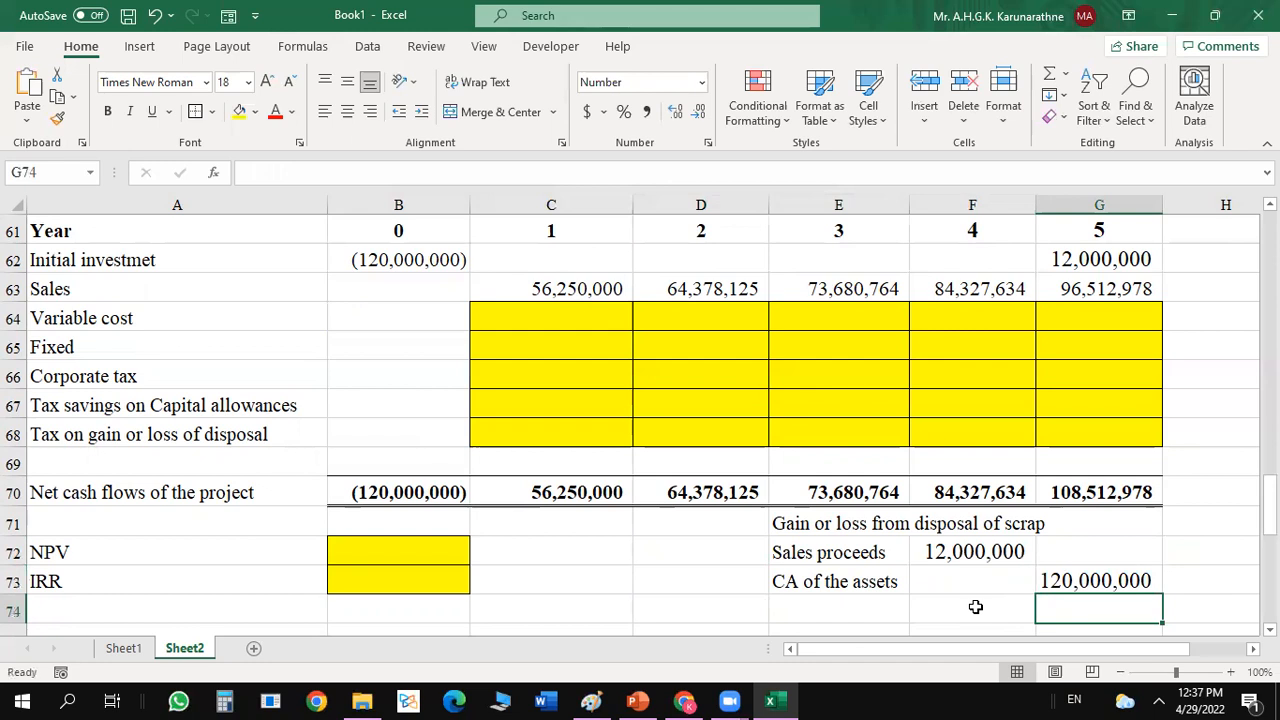
Enter the label "Dedpreciation" in cell E74, below the "CA of the assets" label.
click(846, 610)
text(Dedpreciation)
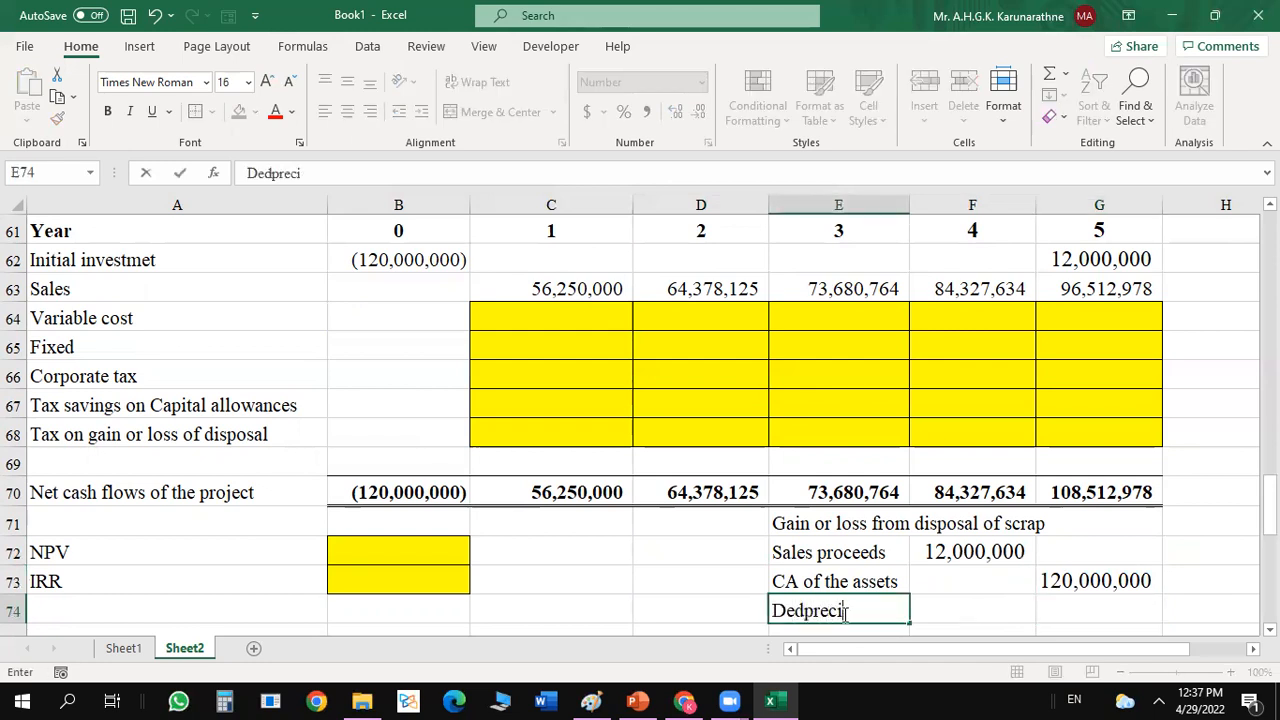
Calculate the five-year depreciation in G74 with the formula =(120000000/5)*5.
click(1077, 617)
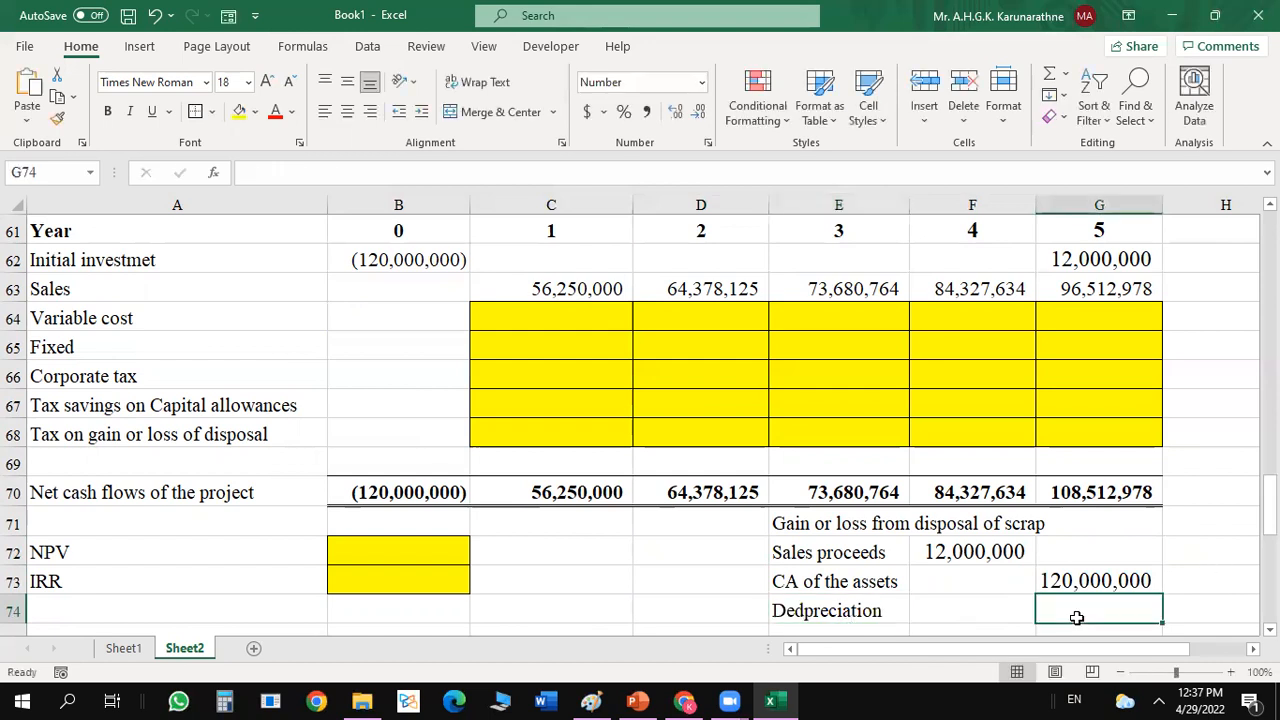
text(=)
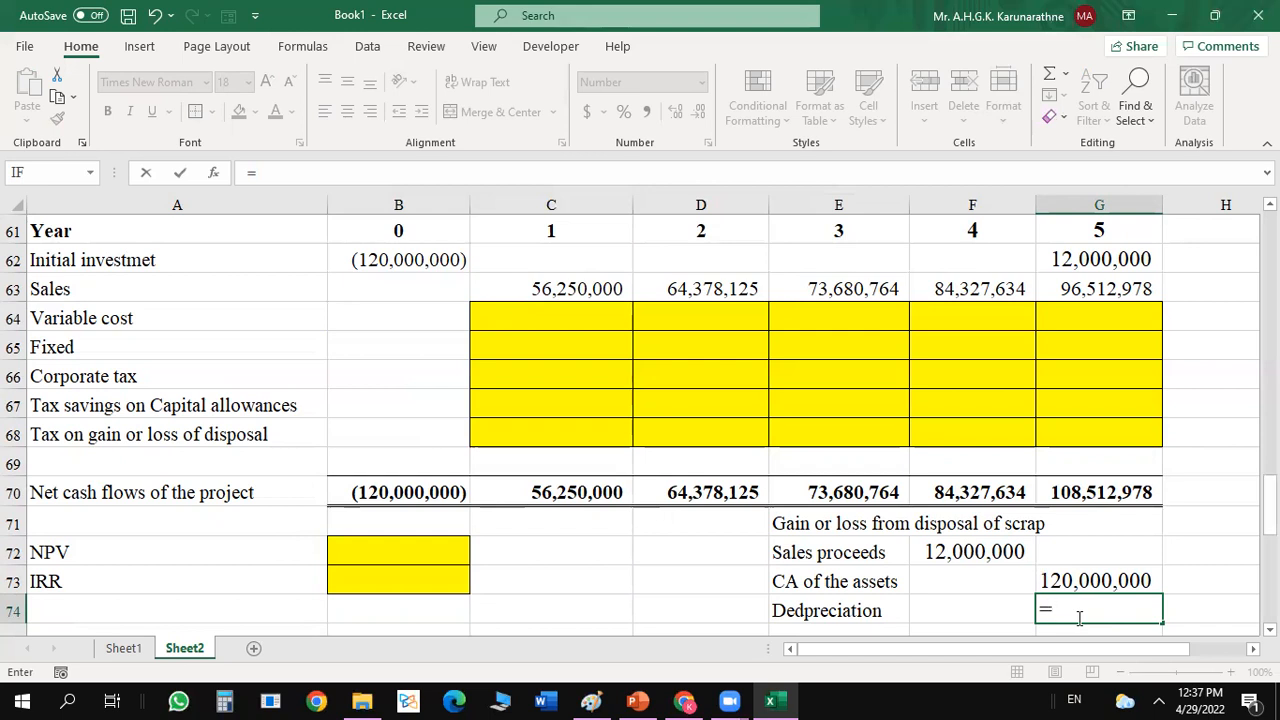
text(120000000)
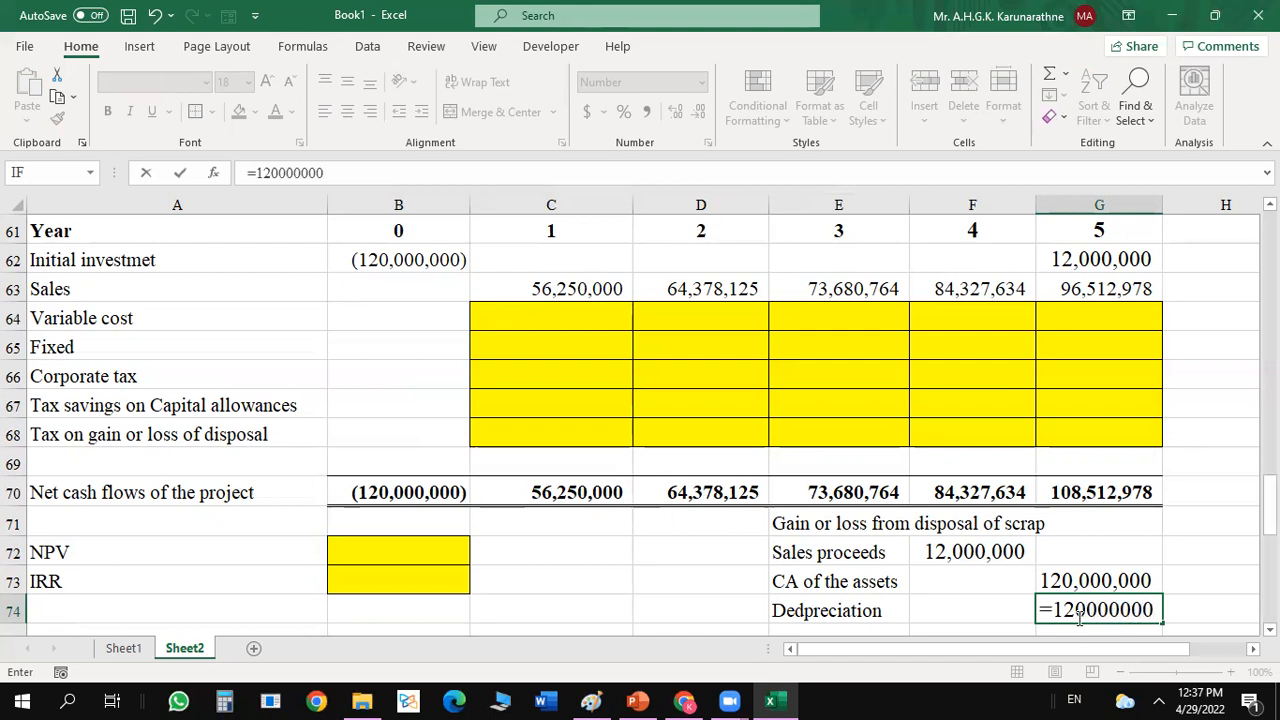
text(/5)
text())
click(1056, 610)
text(()
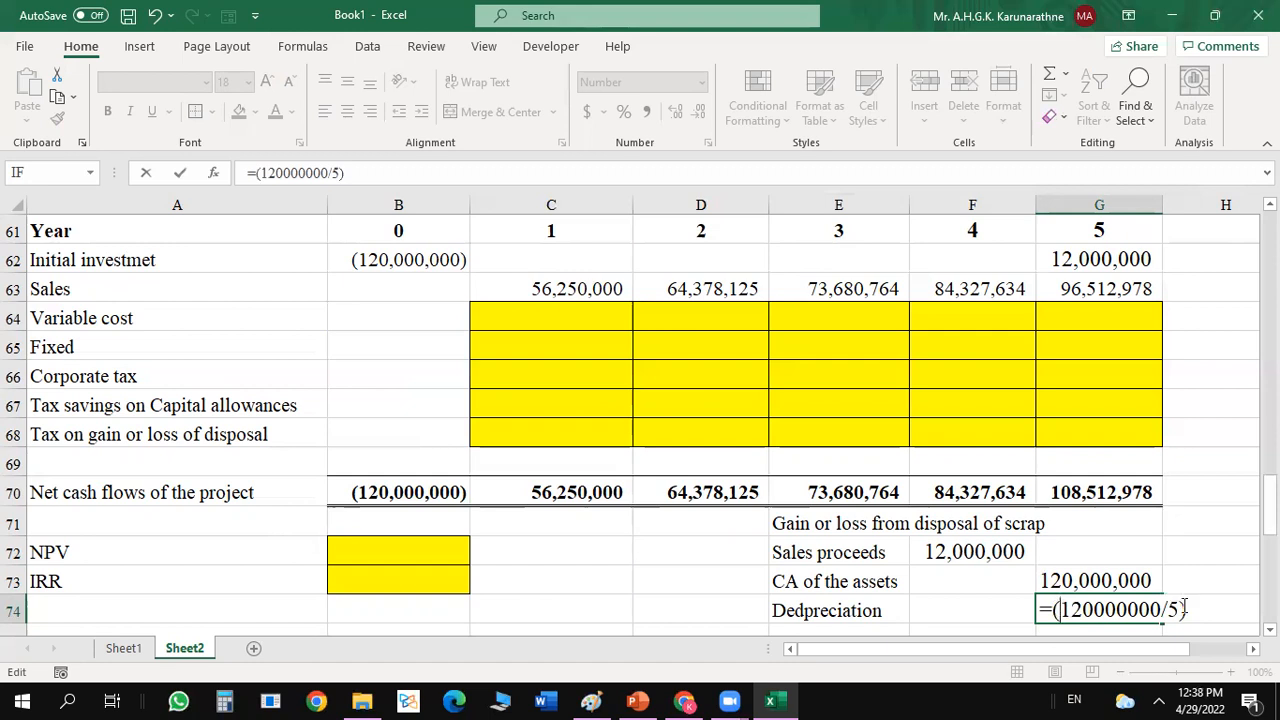
text(*5)
key(Return)
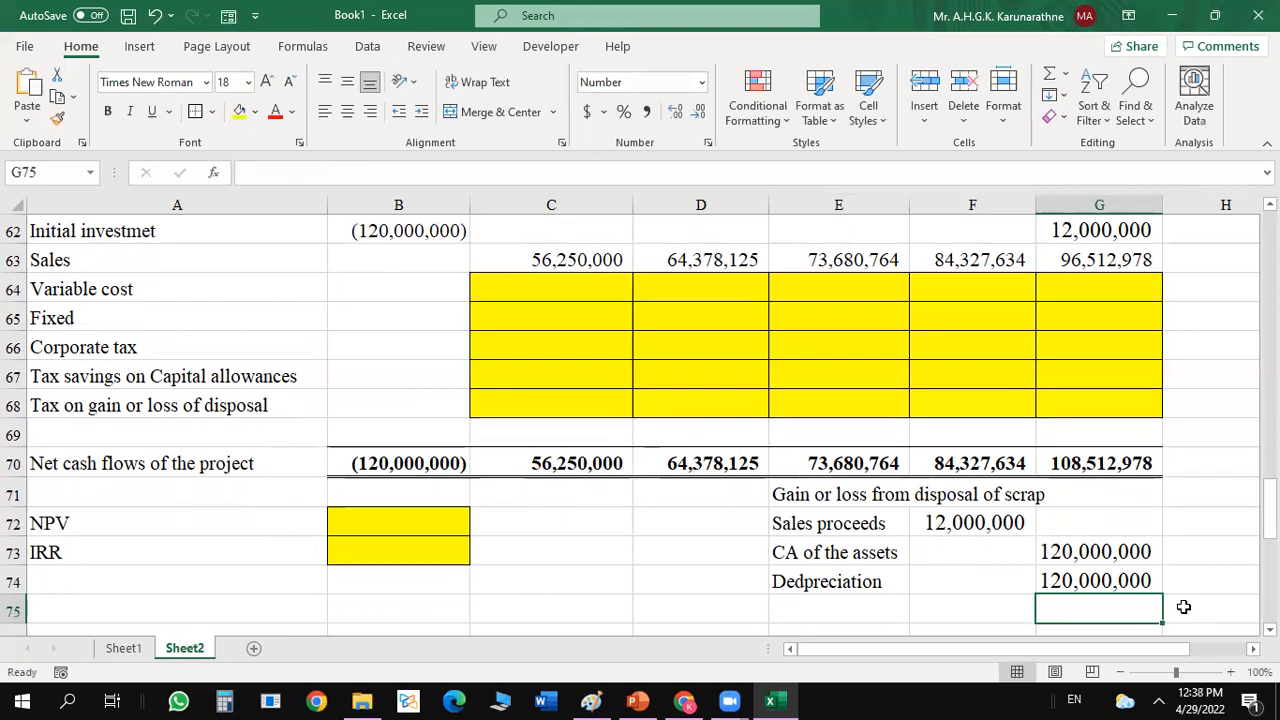
Move the five-year depreciation formula from G74 to F75.
click(1124, 578)
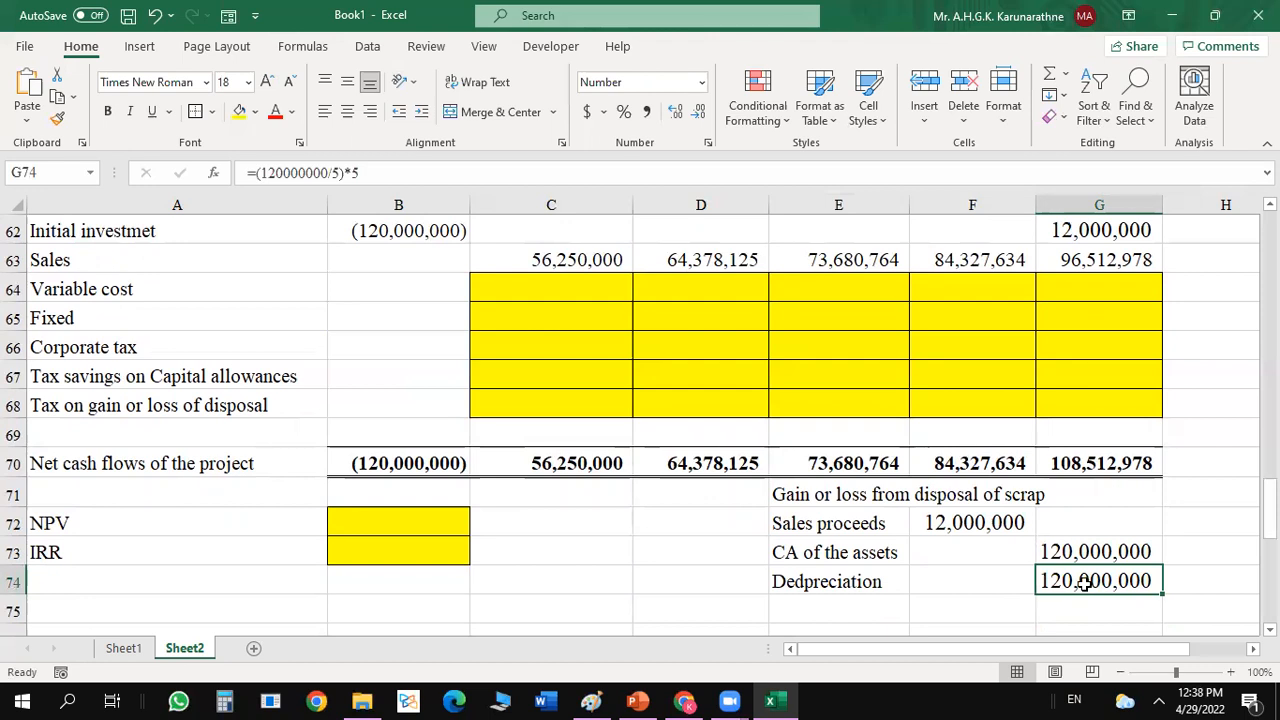
double_click(844, 586)
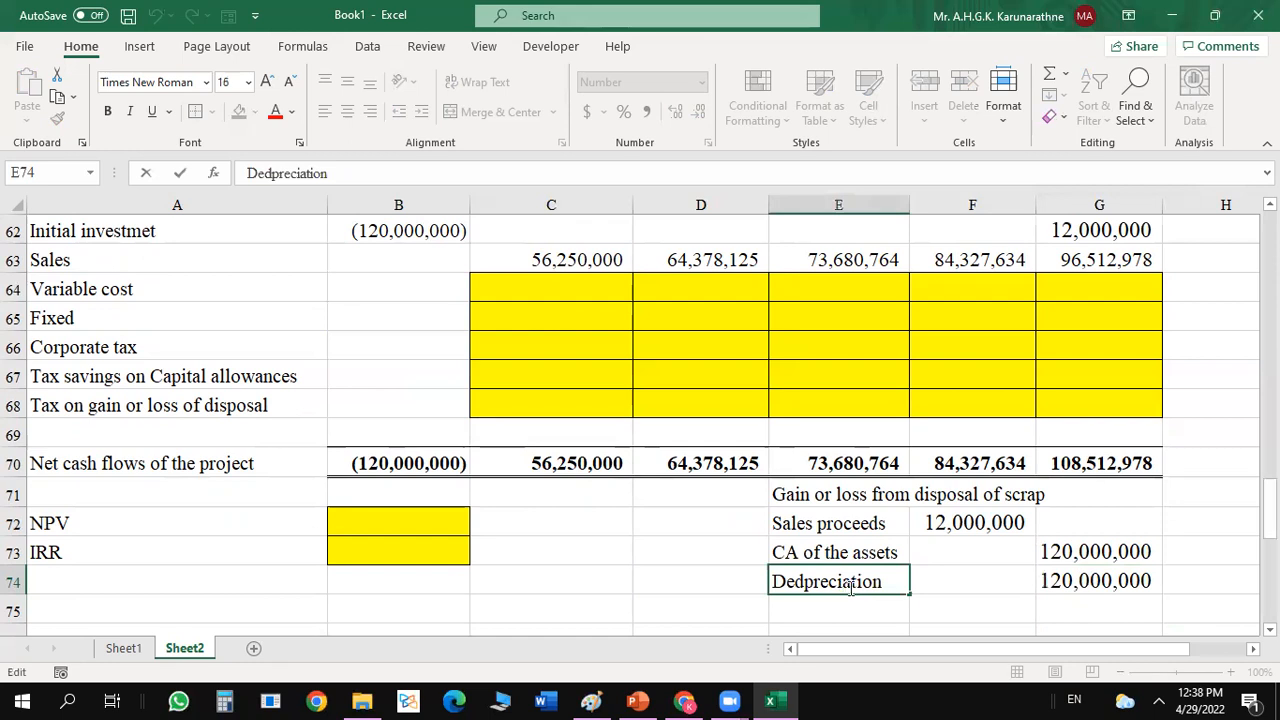
drag(1063, 576, 1026, 612)
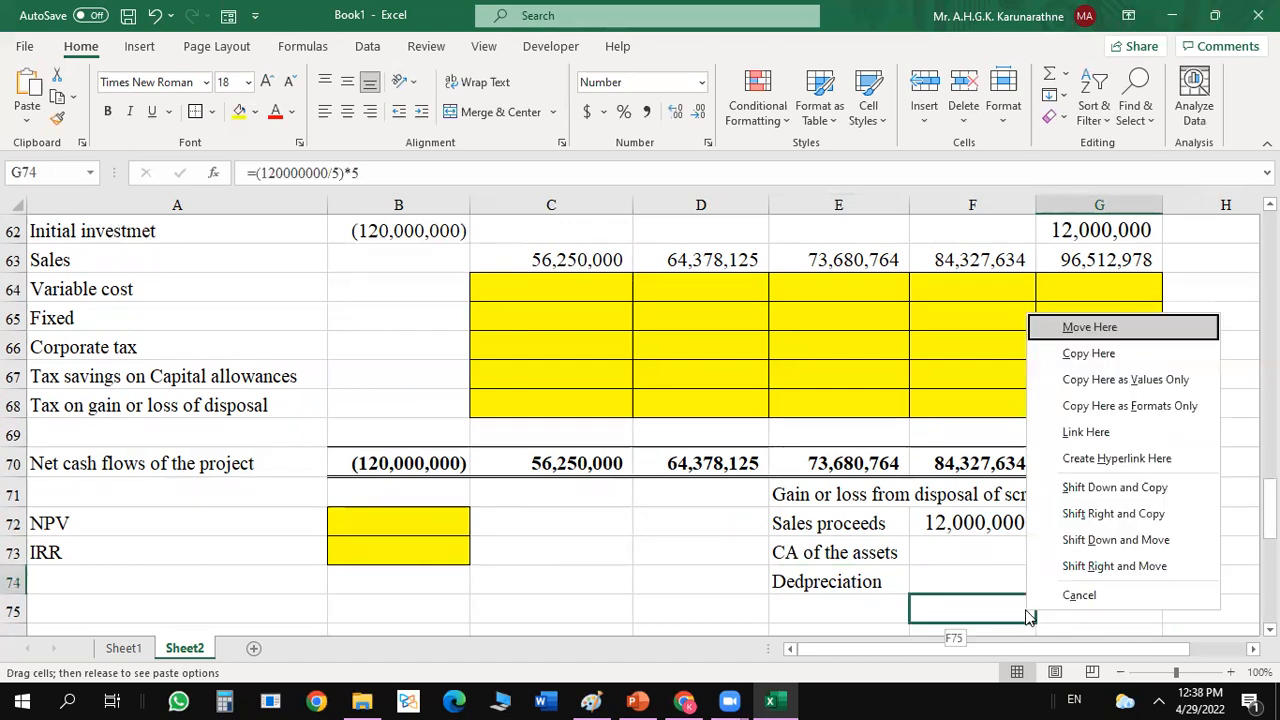
click(1135, 350)
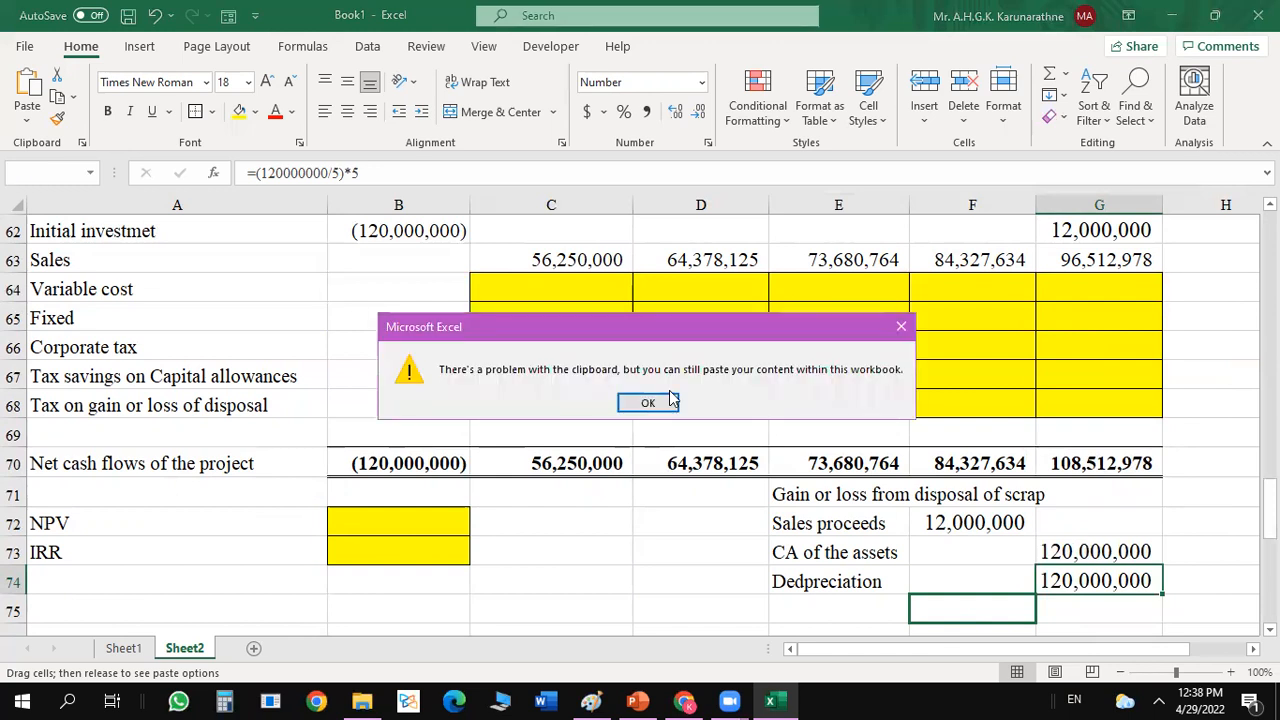
click(636, 406)
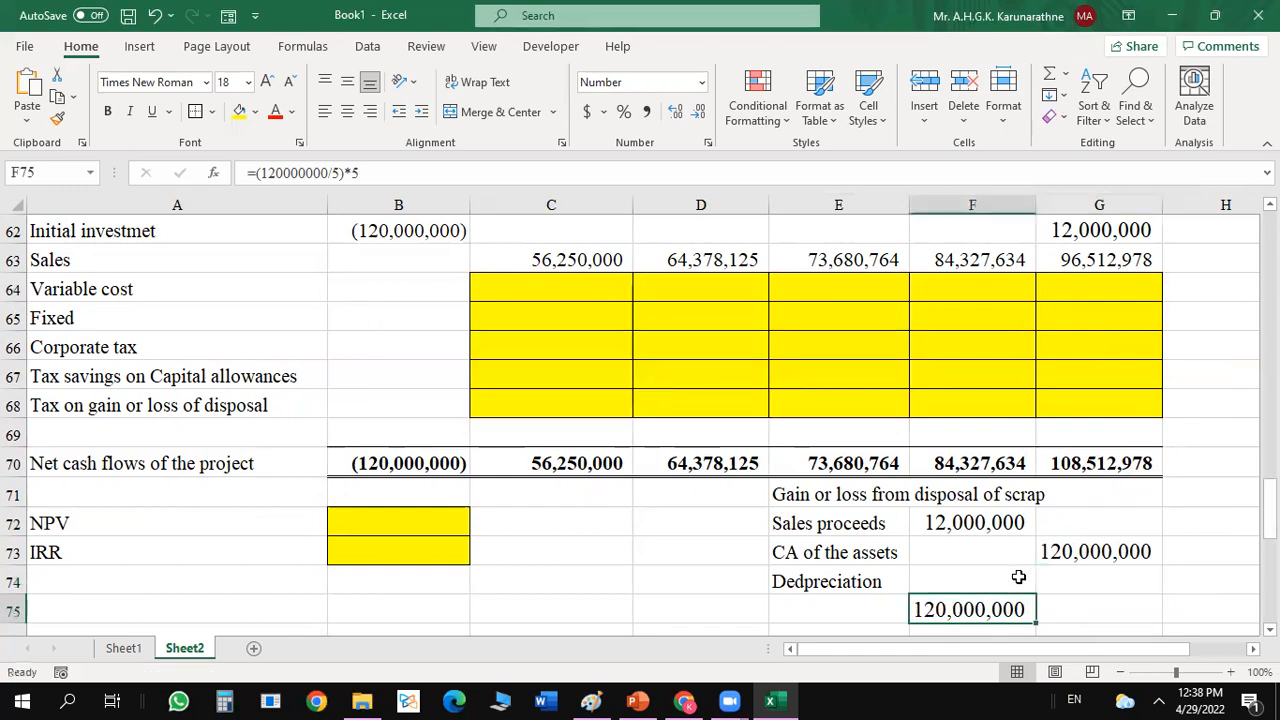
Move the sales proceeds amount from F72 to G72.
click(966, 522)
drag(980, 538, 1075, 523)
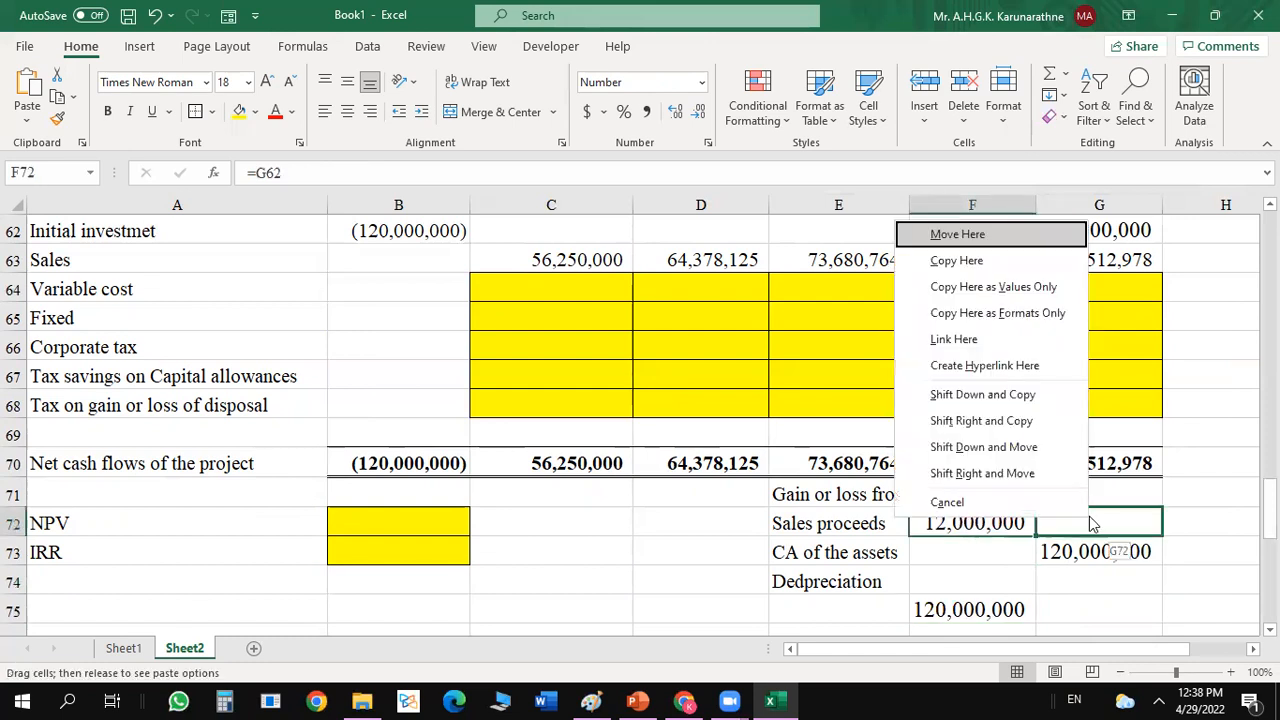
click(960, 234)
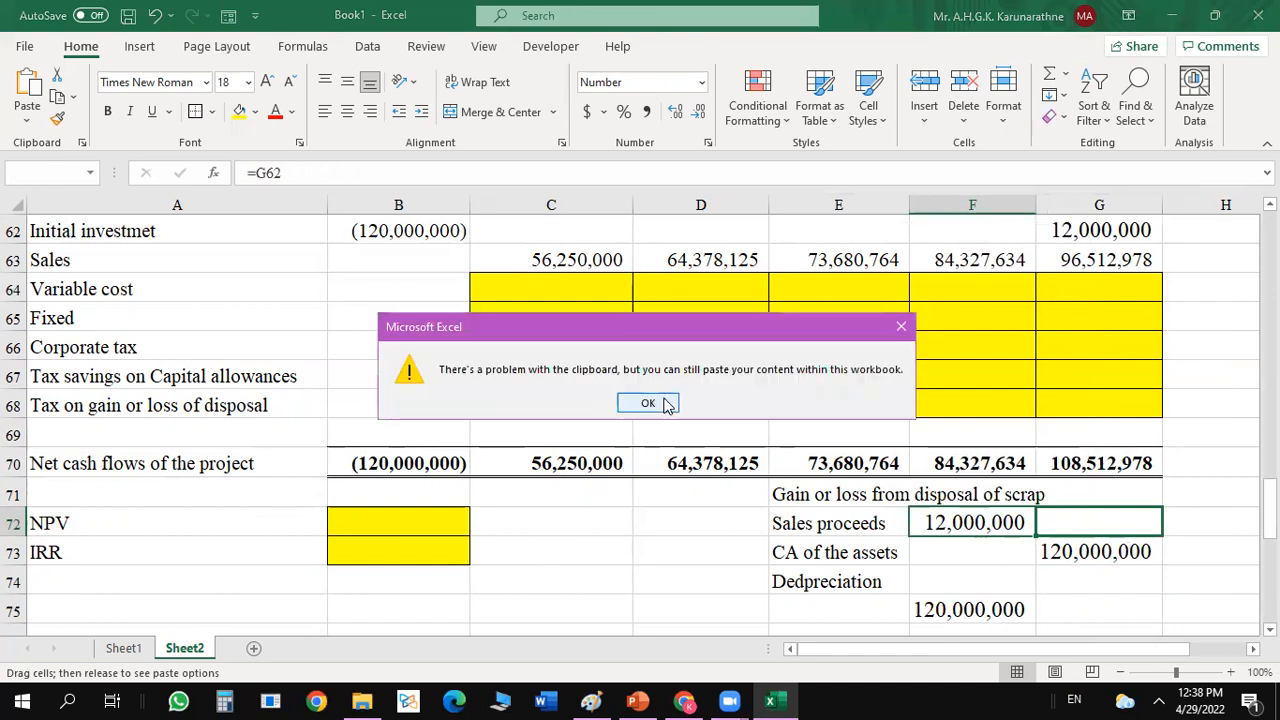
click(660, 400)
Move the 120,000,000 asset amount from G73 to F74.
click(1042, 557)
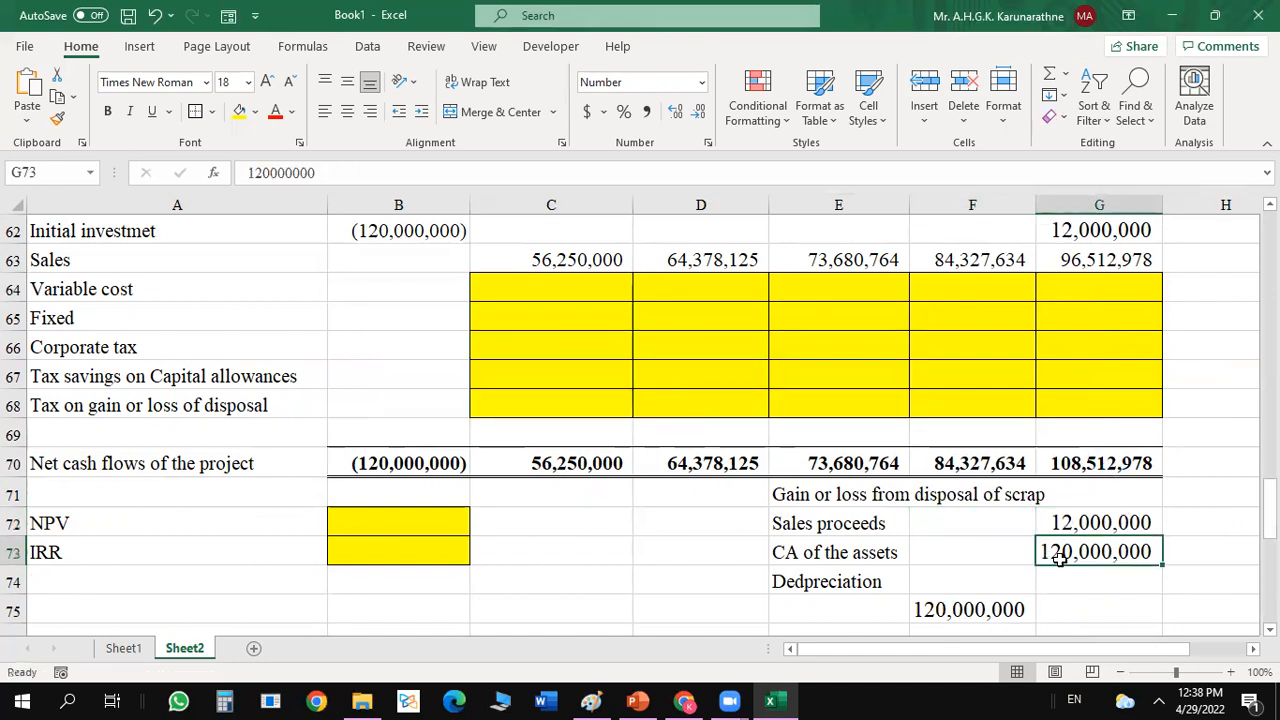
right_click(1062, 560)
key(Escape)
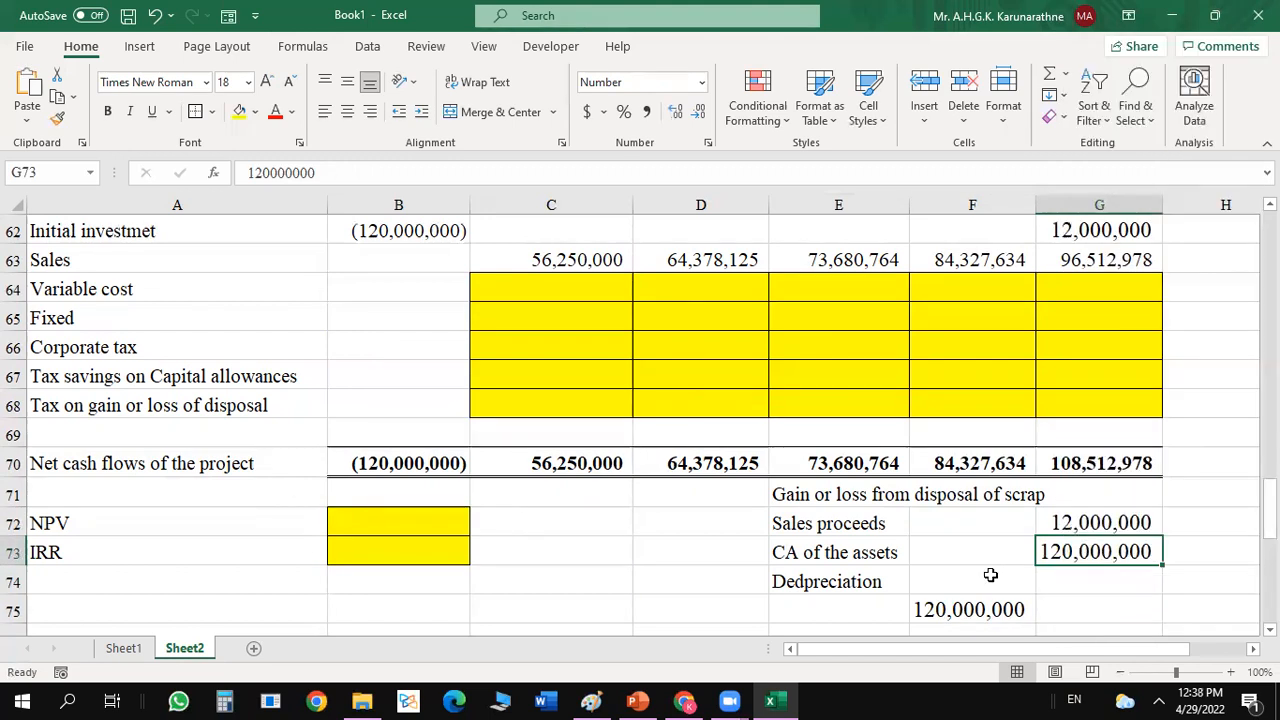
drag(1068, 567, 995, 570)
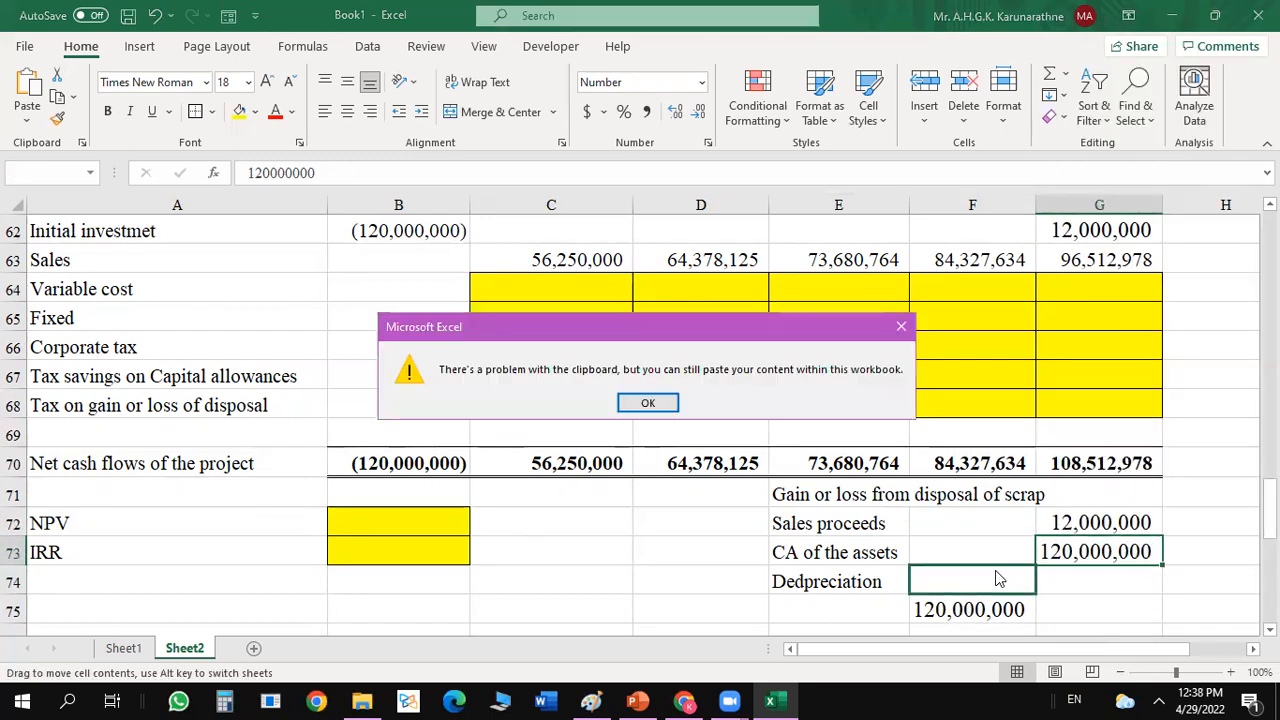
click(648, 405)
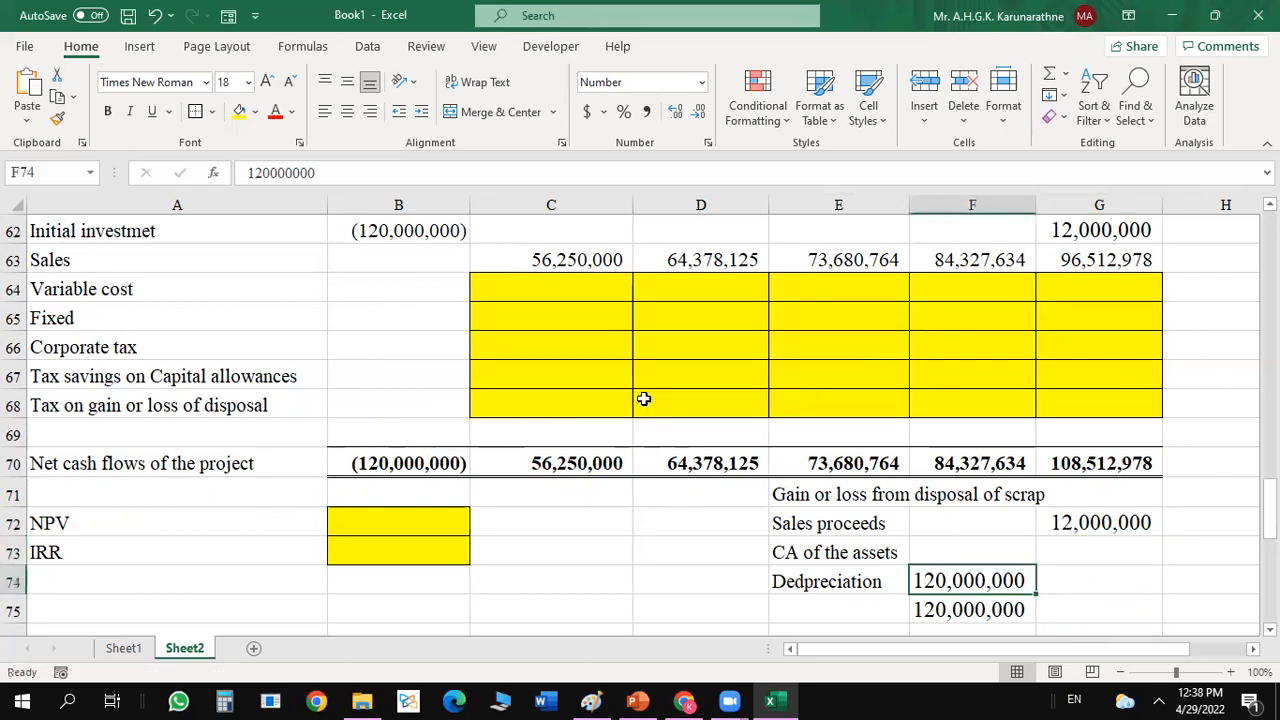
Move the "Dedpreciation" label from E74 down to E75.
click(846, 580)
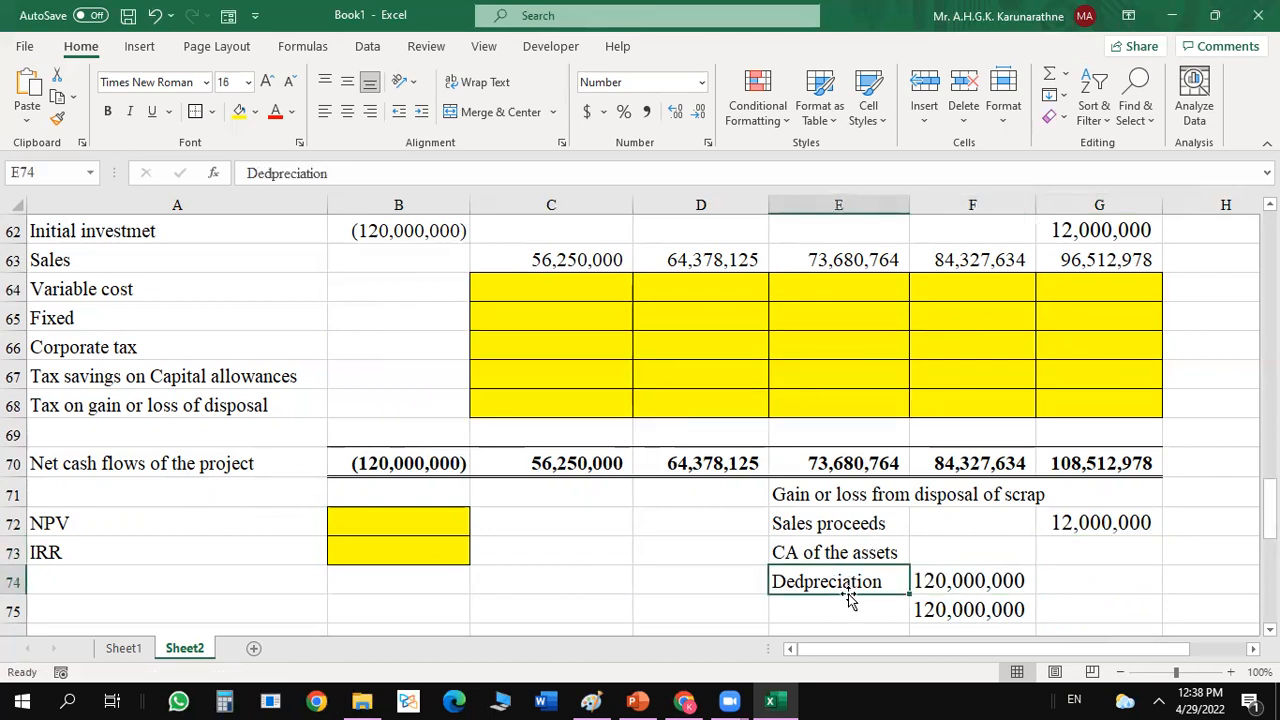
right_click(848, 596)
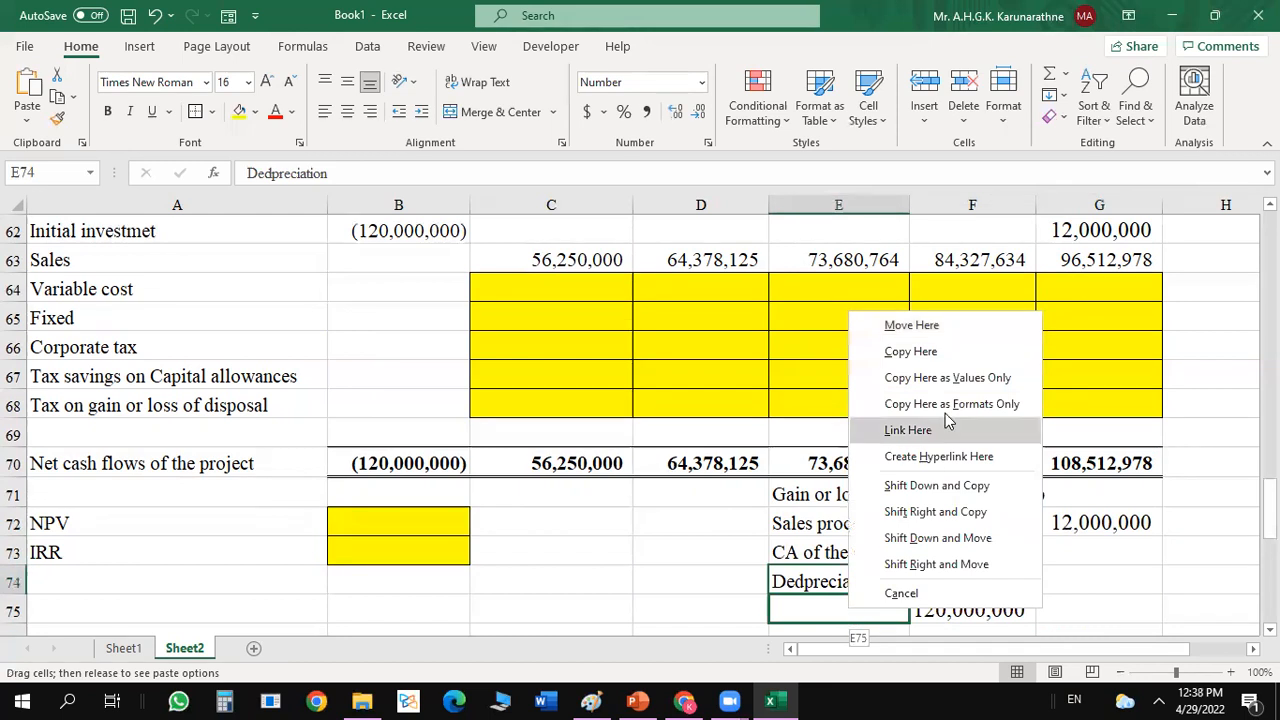
click(918, 326)
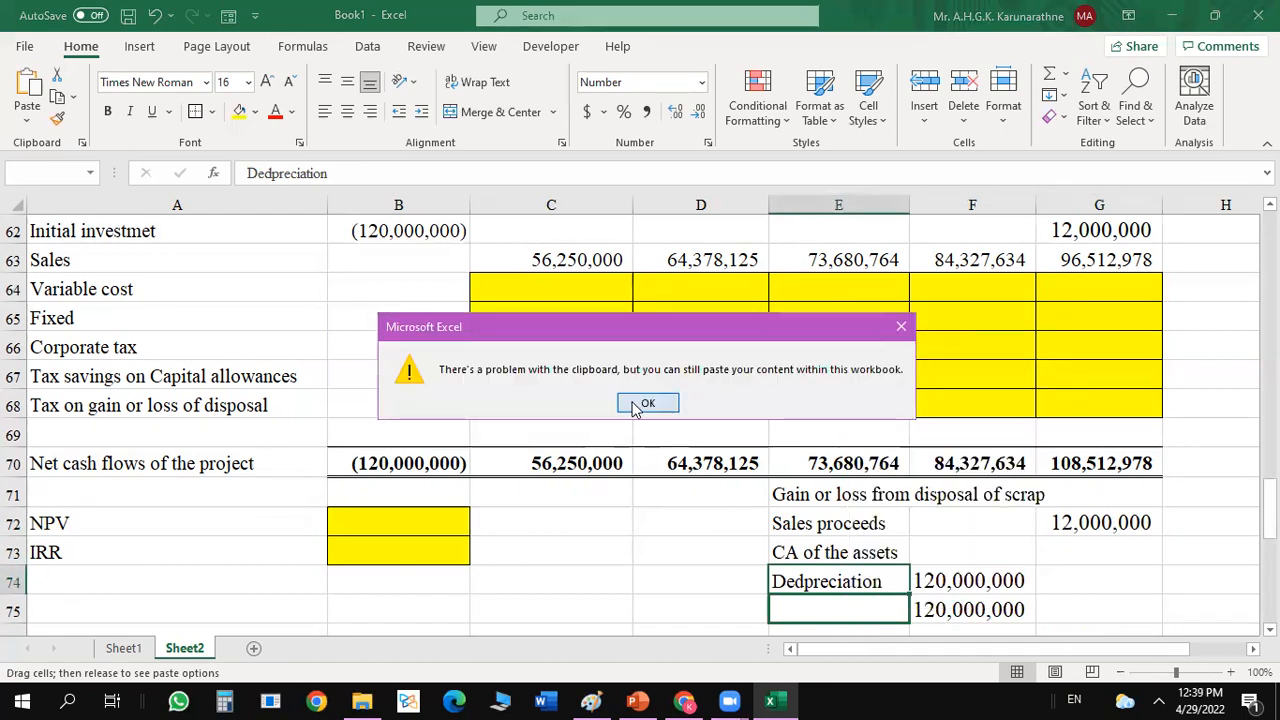
click(650, 403)
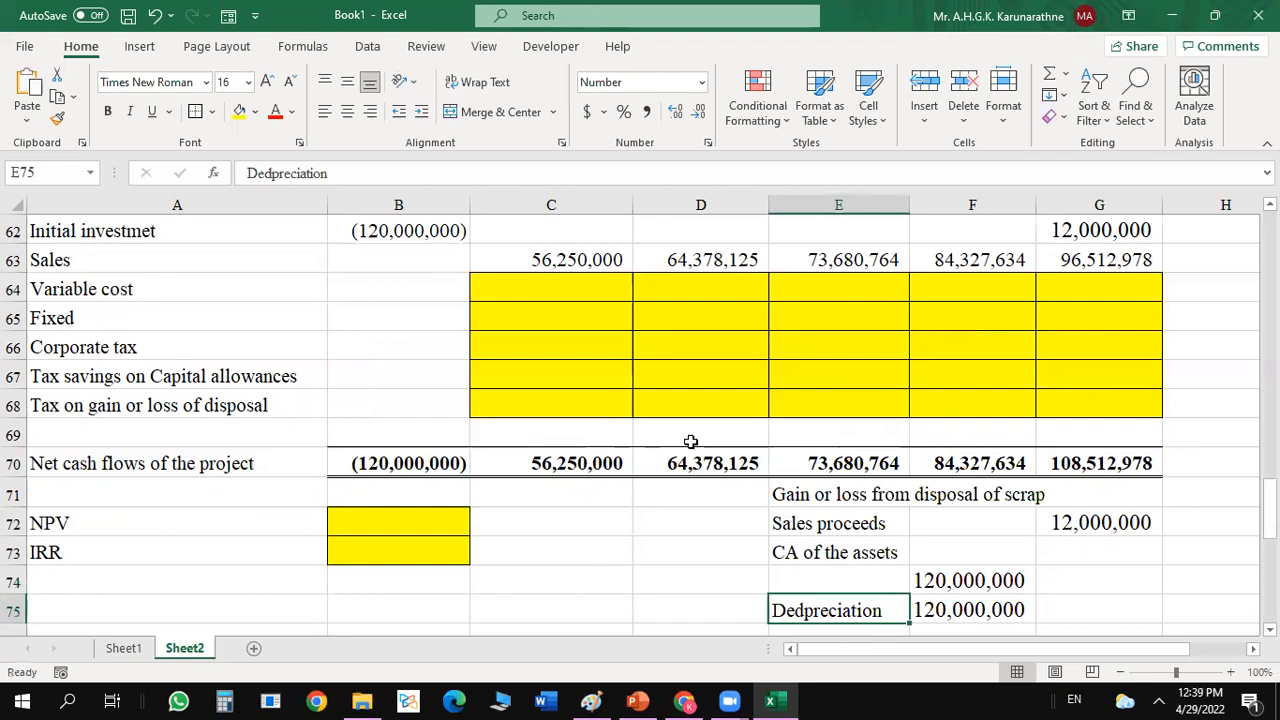
Enter the label "Cost of the asets" in E74 and widen column E to fit it.
click(803, 580)
text(Cos)
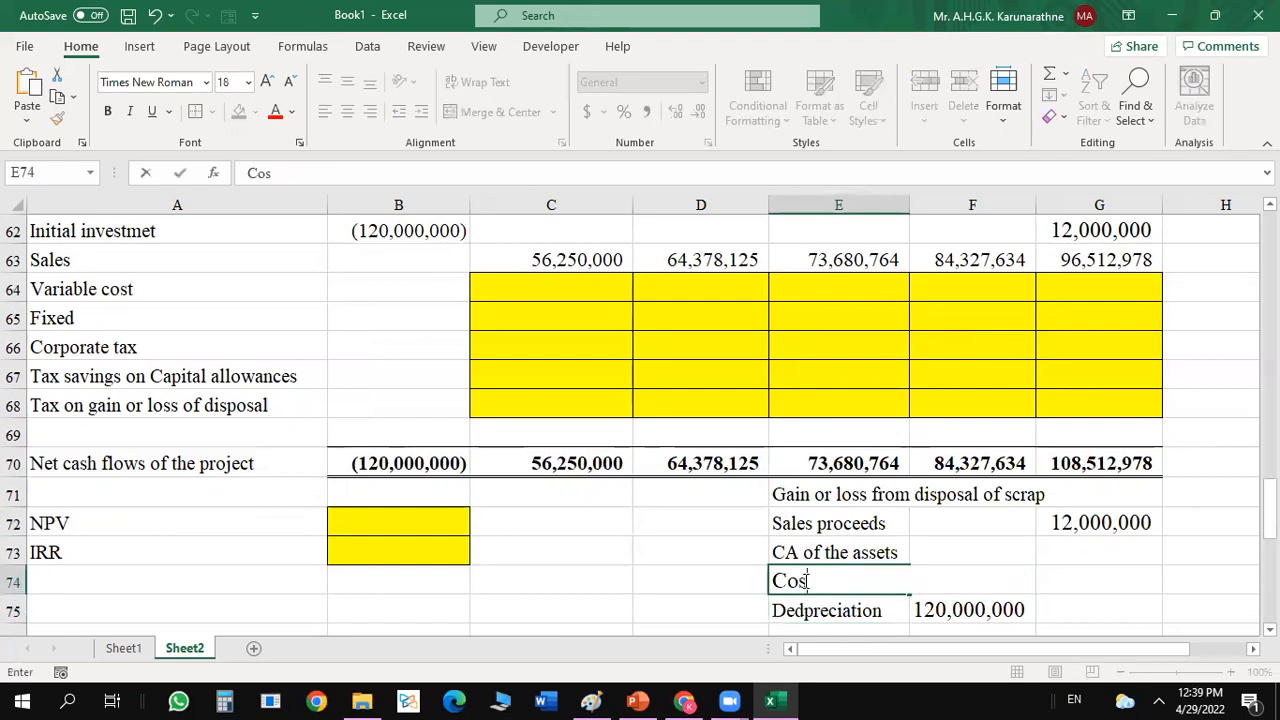
text(t of the assets)
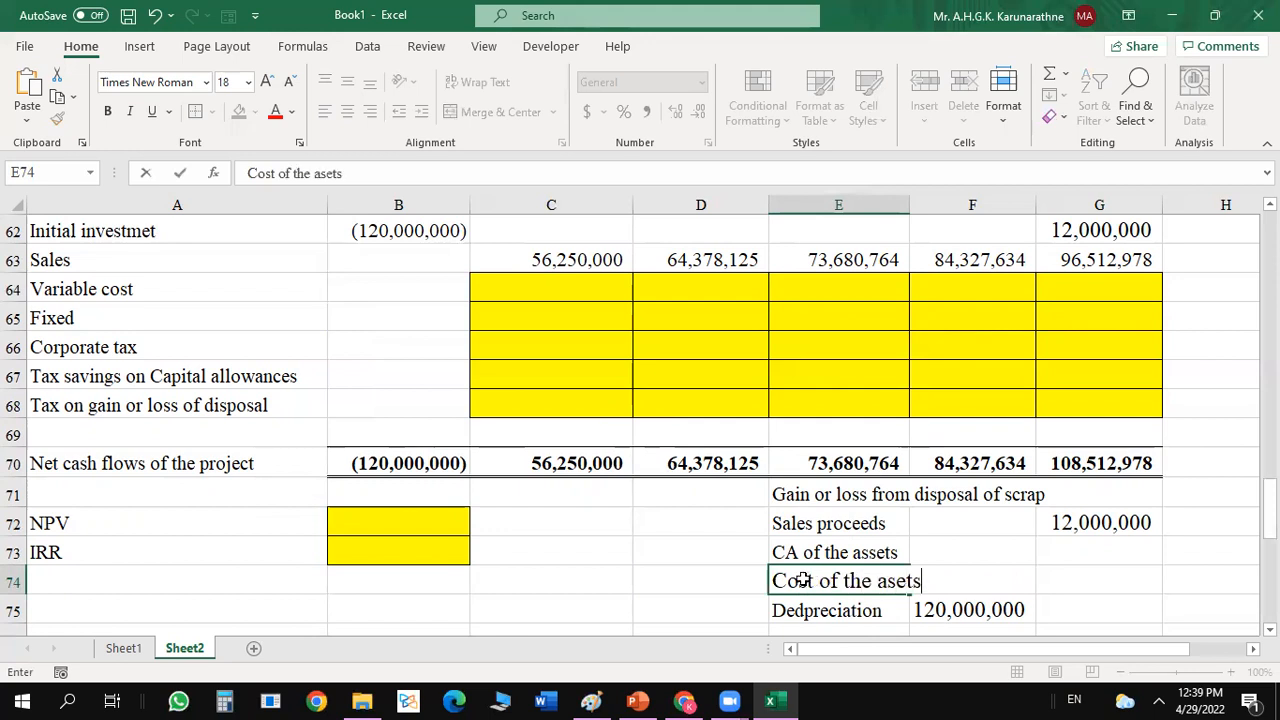
key(Return)
drag(913, 206, 937, 206)
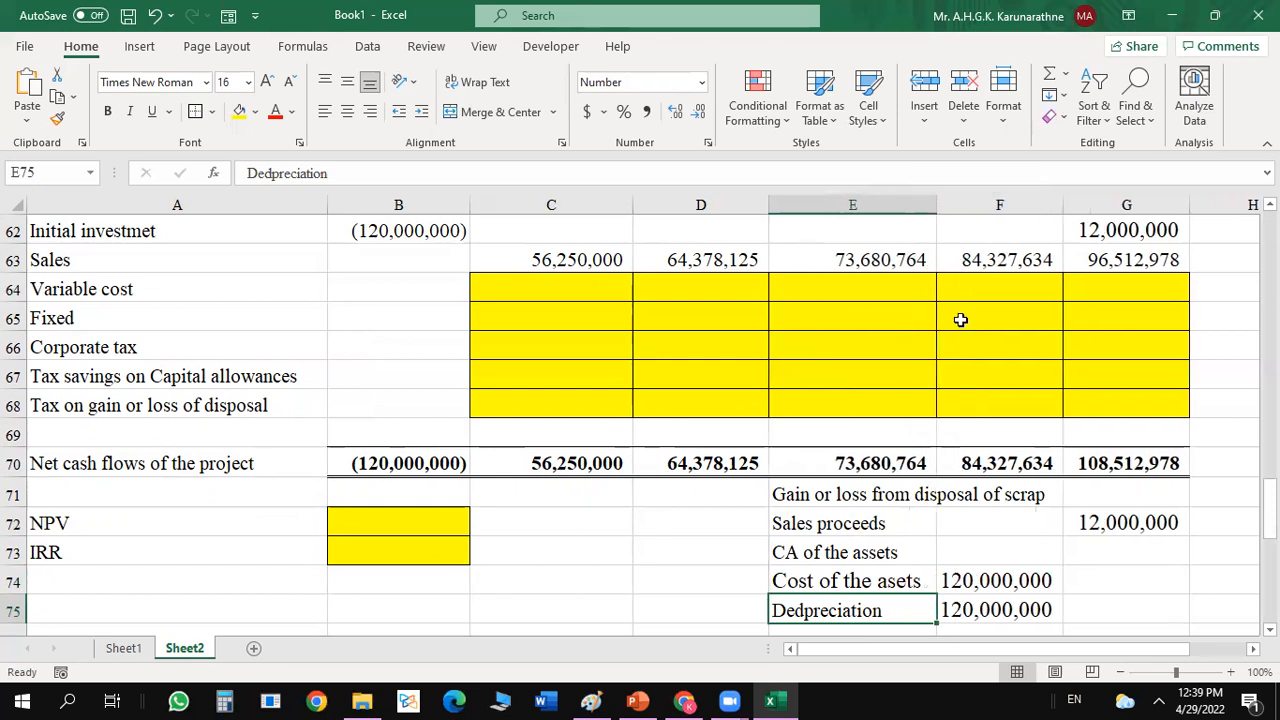
Change the E75 label to "ACC.Dedpreciation" and make the F75 depreciation formula negative with a leading minus sign.
double_click(777, 610)
text(ACC.)
double_click(944, 610)
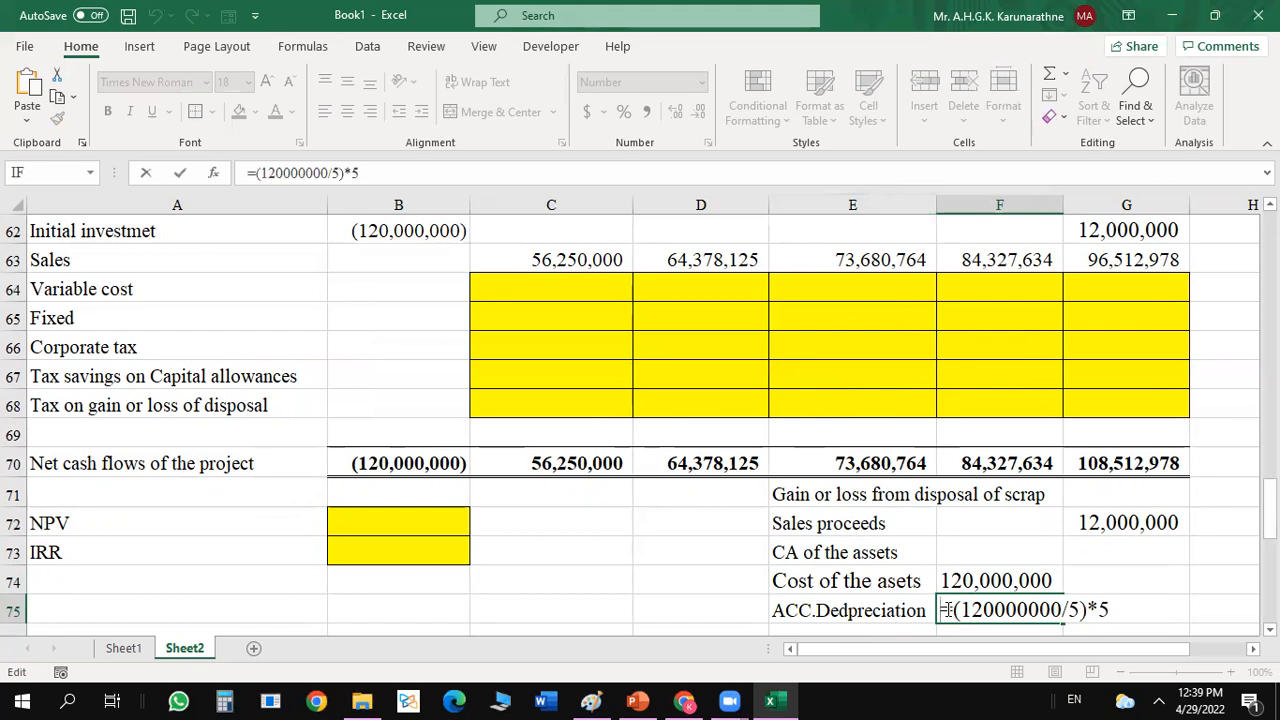
text(-)
key(Return)
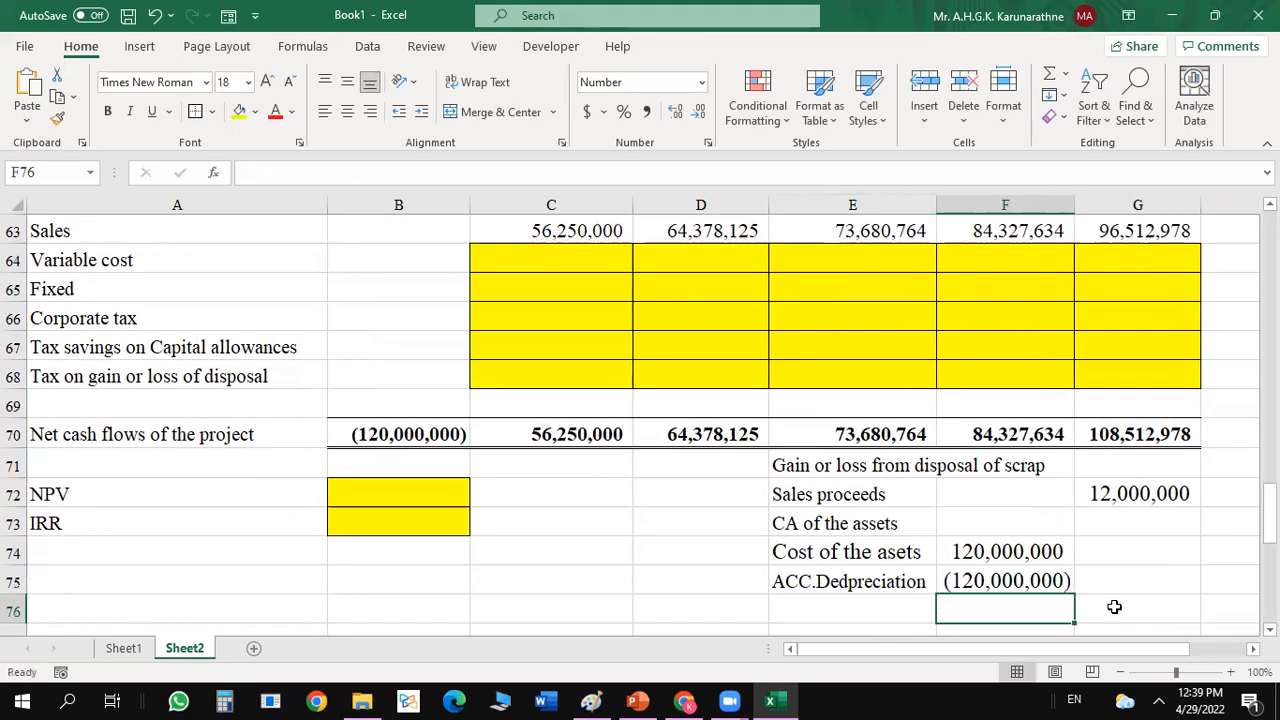
Enter 0 as the carrying amount in G75 and make the "CA of the assets" label bold.
click(1105, 574)
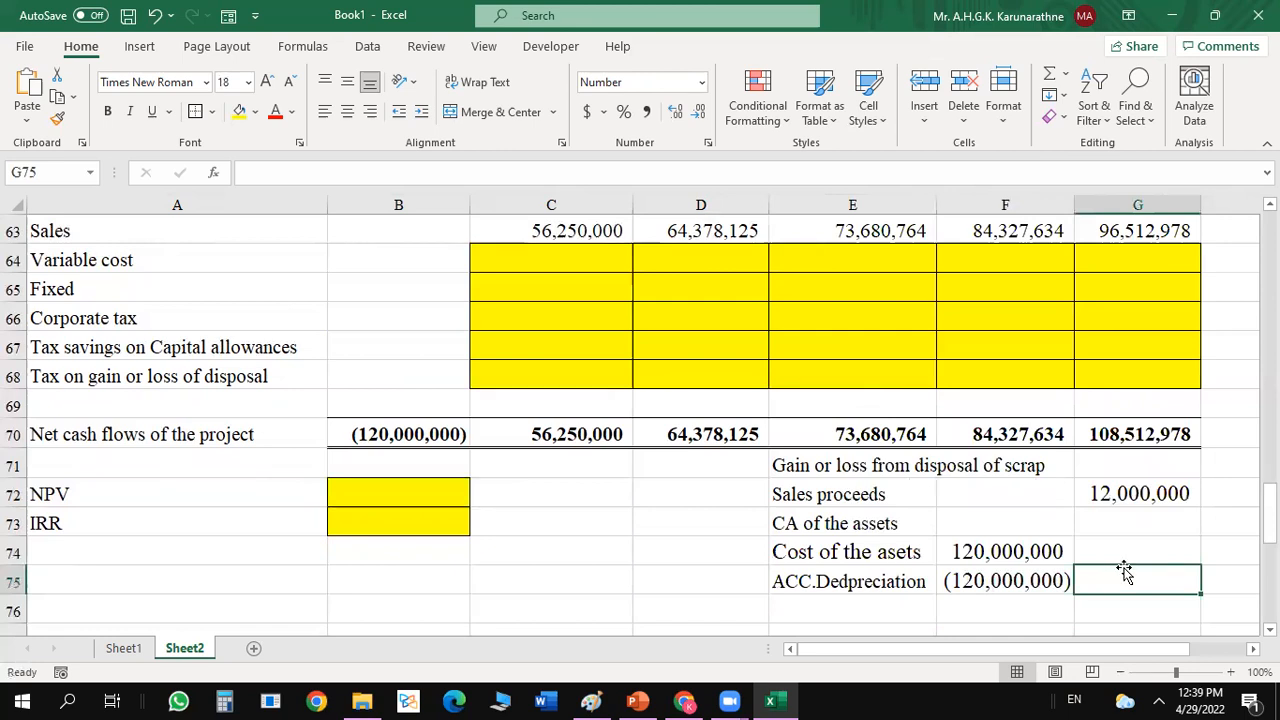
text(0)
key(Return)
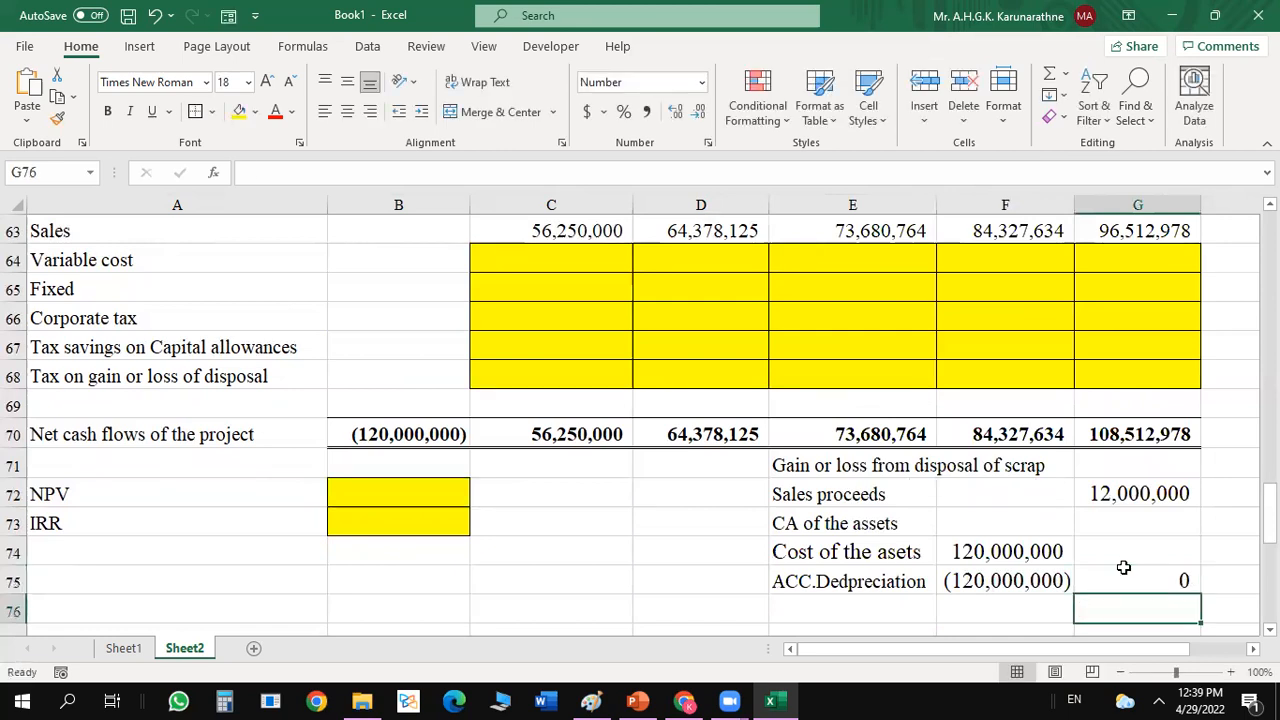
click(900, 533)
key(ctrl+b)
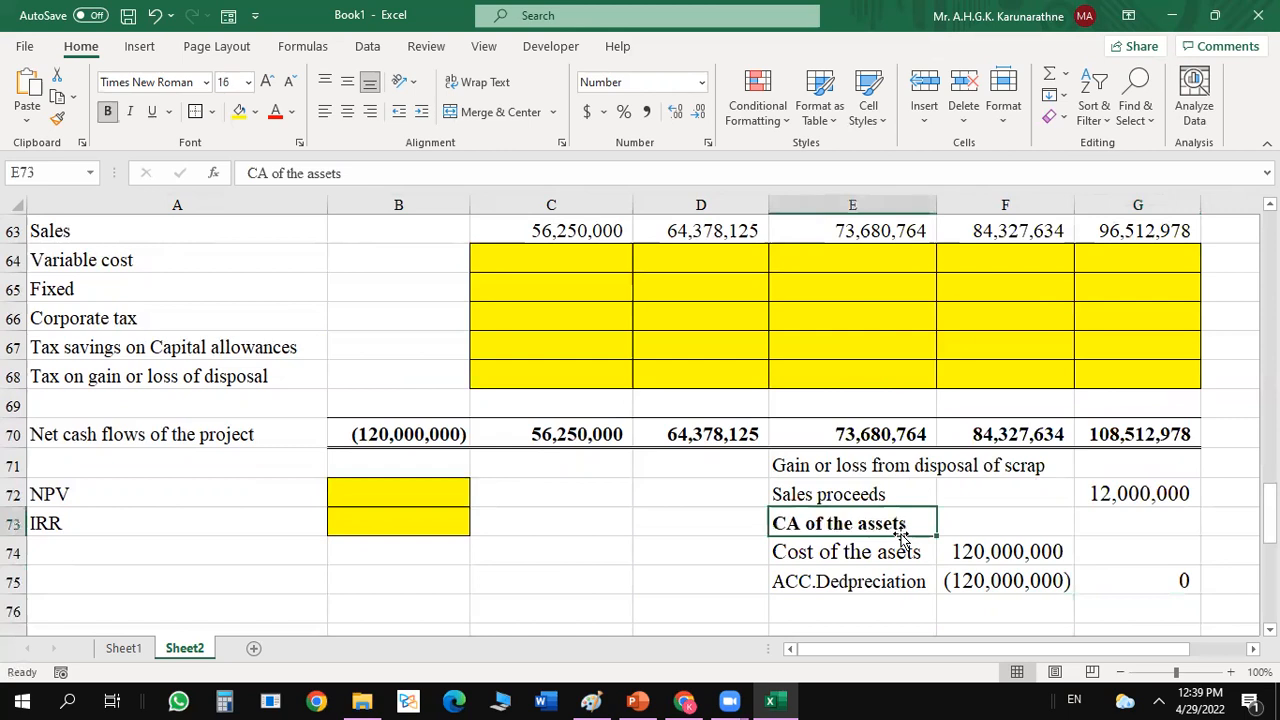
Enter the label "Gain on disposale" in E76, below the accumulated depreciation label.
click(865, 616)
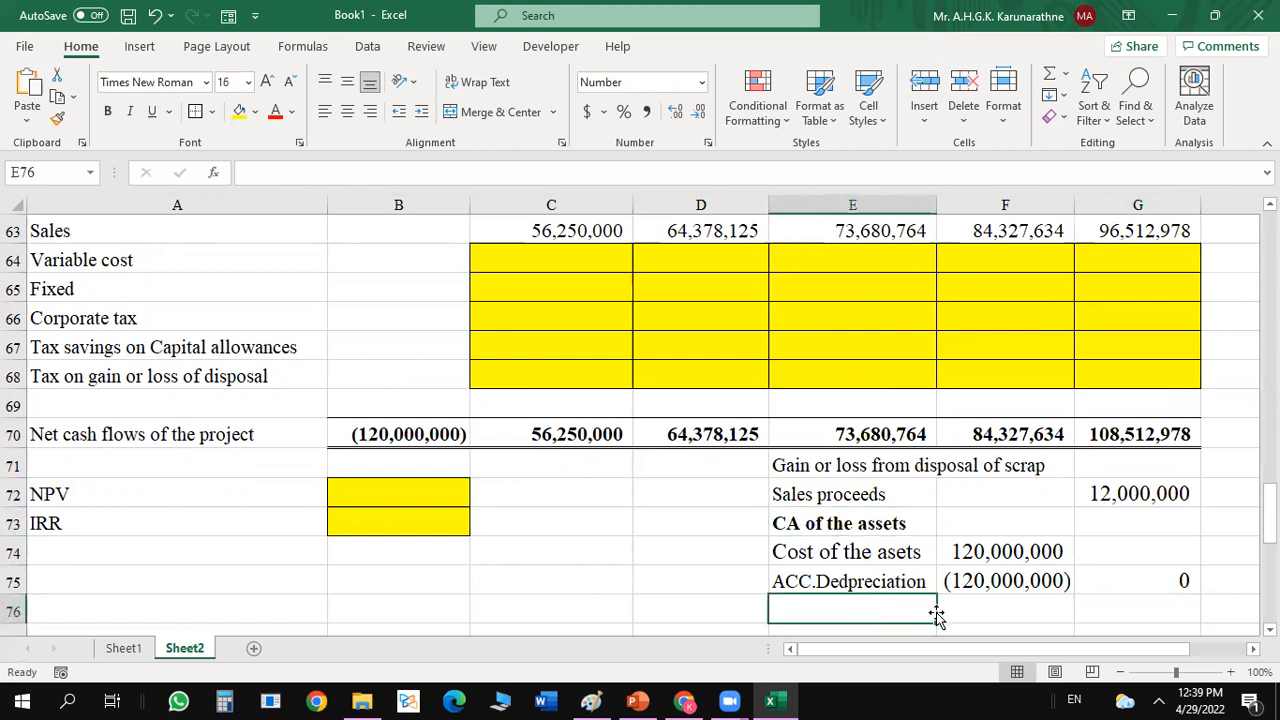
text(Gain on)
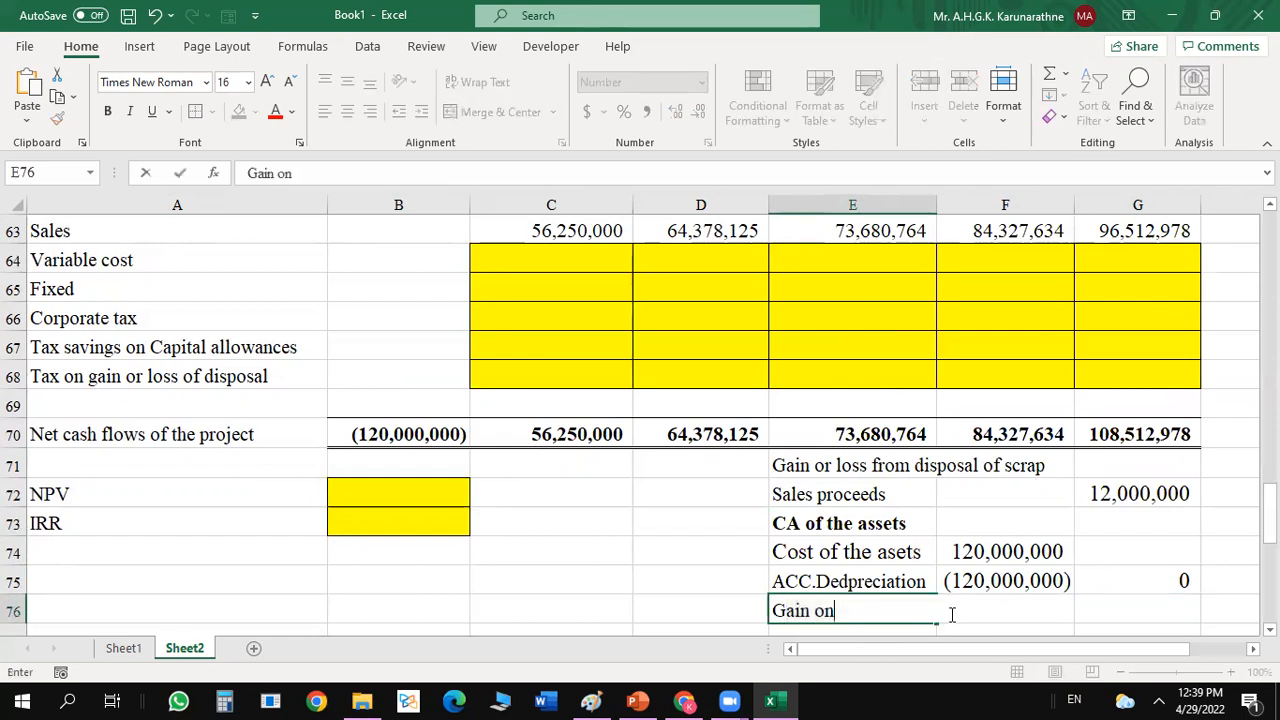
text( dispor)
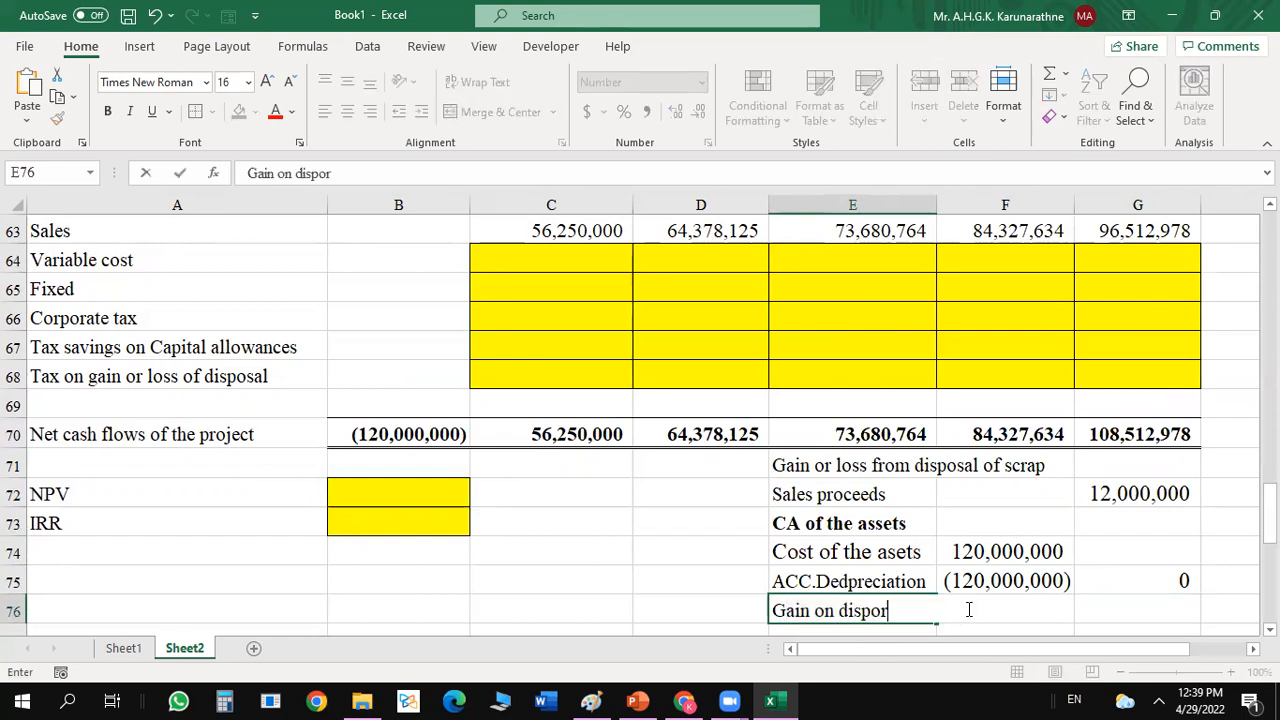
key(BackSpace)
text(sale)
click(978, 606)
Calculate the gain on disposal in G76 with the formula =G72-G75.
click(1110, 610)
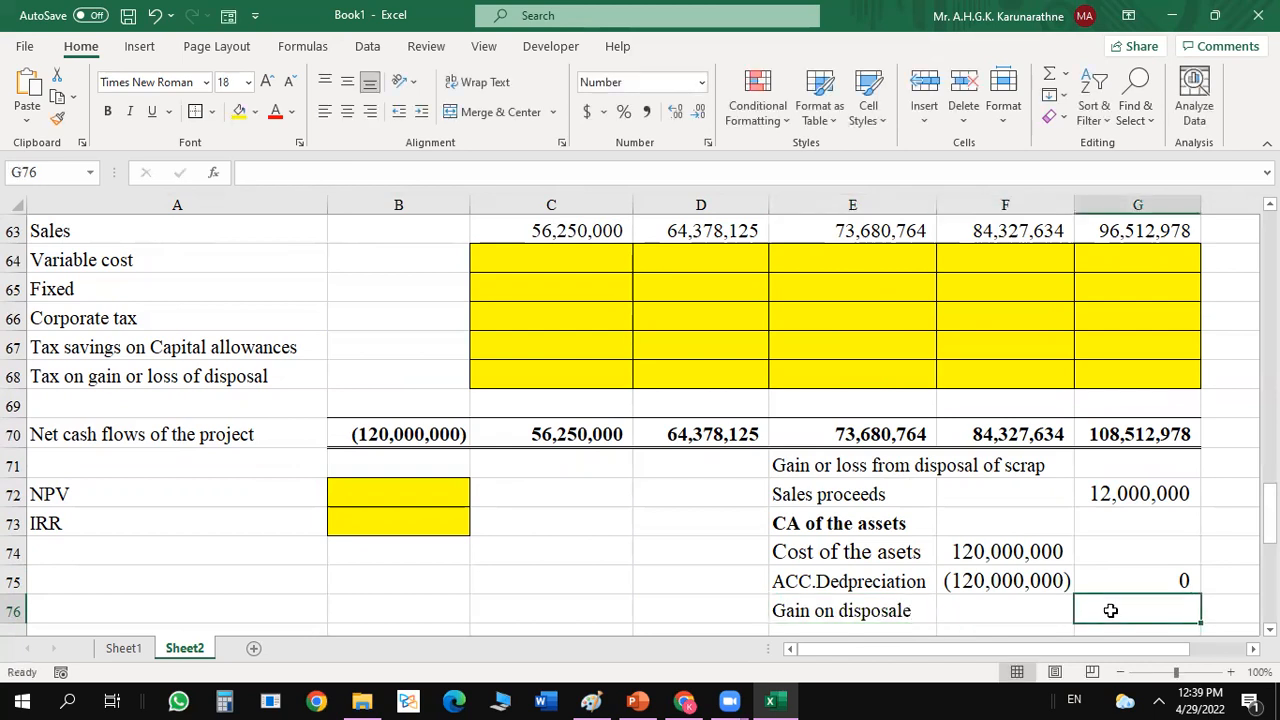
text(=)
click(1157, 494)
text(-)
click(1148, 581)
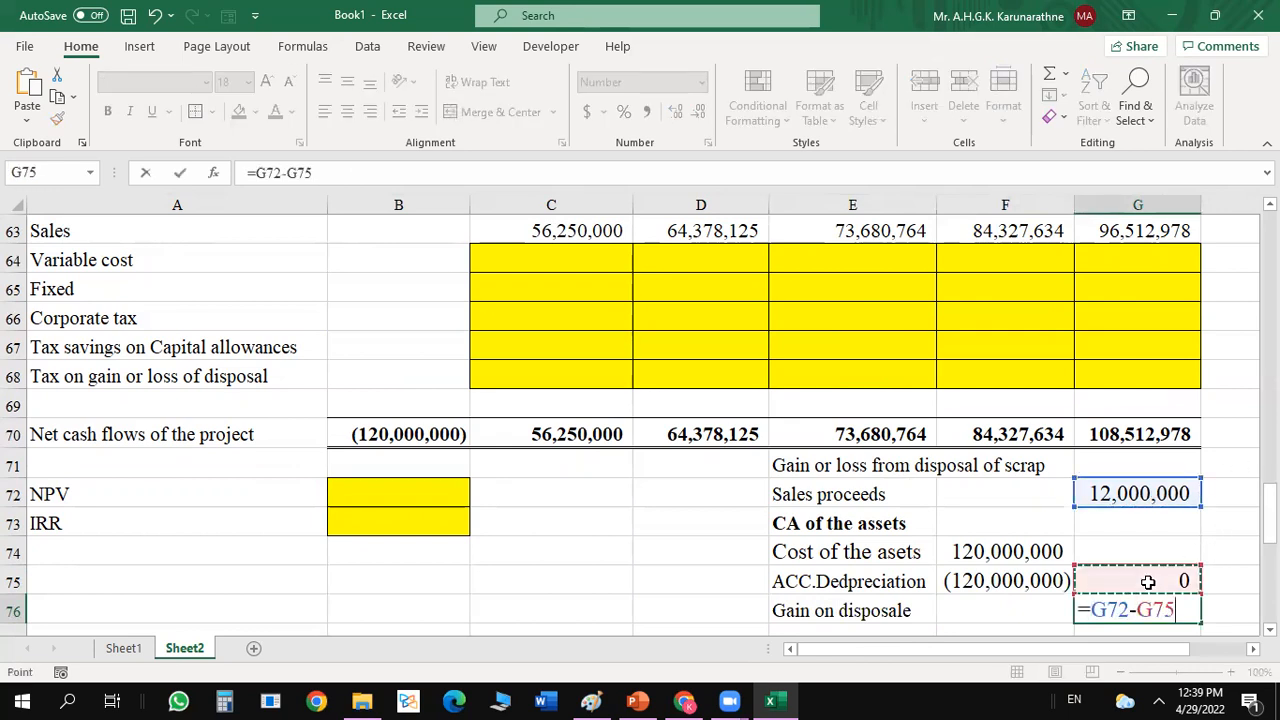
key(Return)
click(1138, 581)
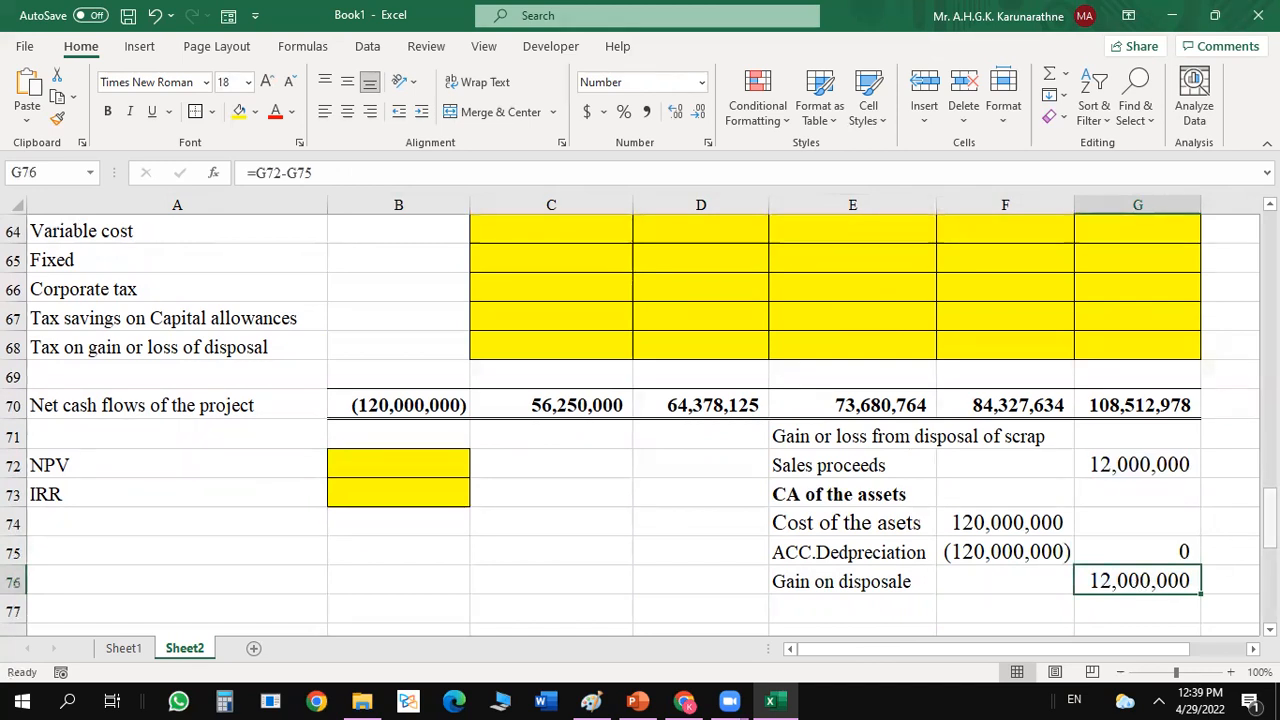
Change the label in A68 to "Tax on gain of disposal assets".
click(130, 350)
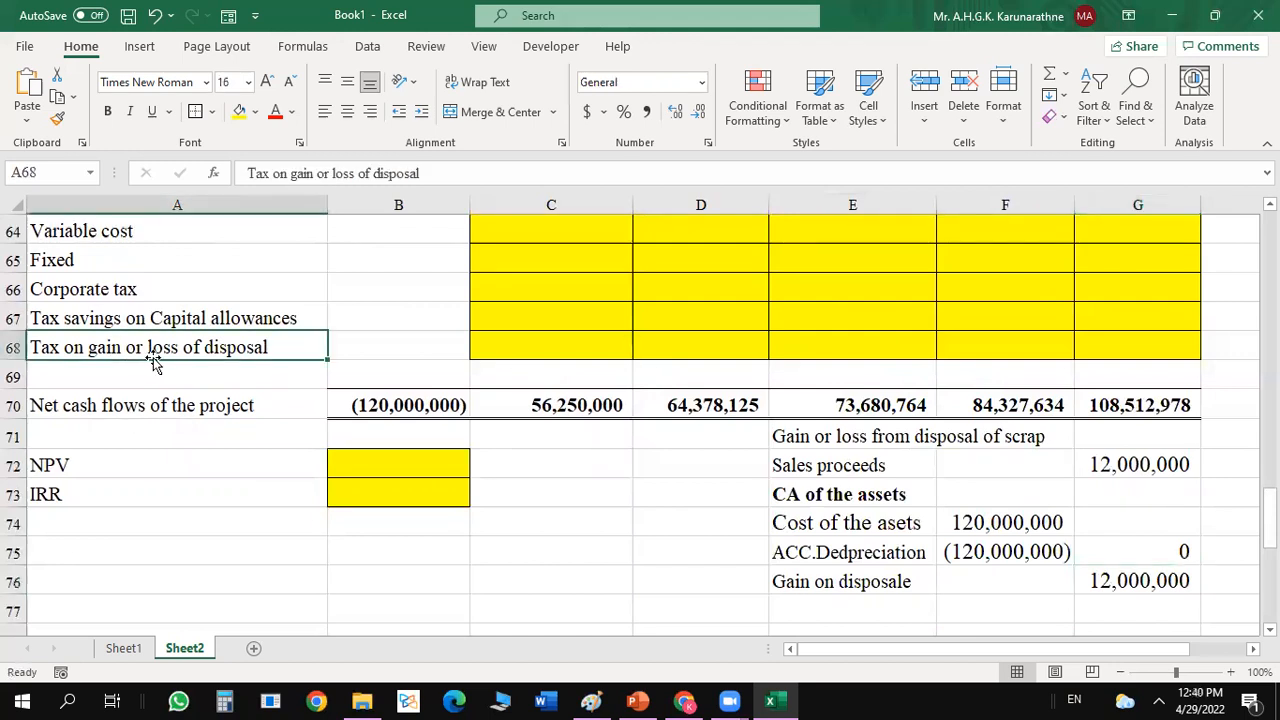
double_click(177, 347)
key(BackSpace)
key(BackSpace)
key(BackSpace)
key(BackSpace)
key(BackSpace)
key(BackSpace)
key(BackSpace)
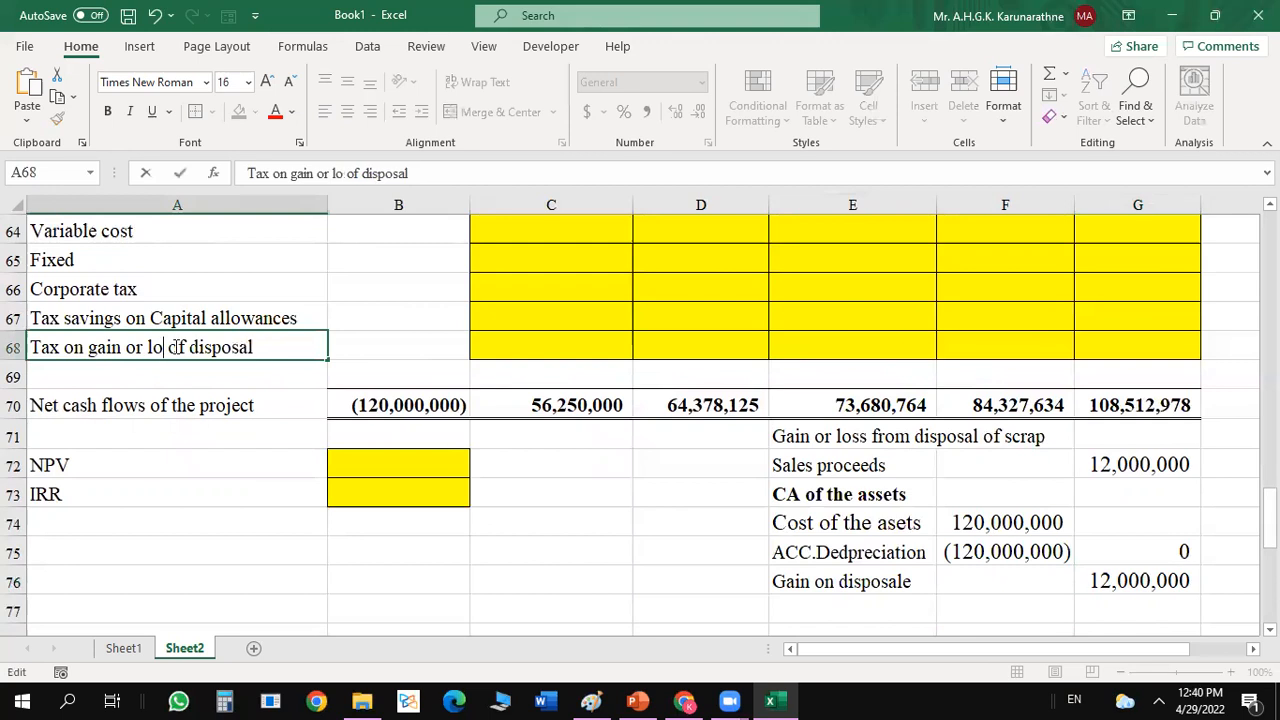
key(BackSpace)
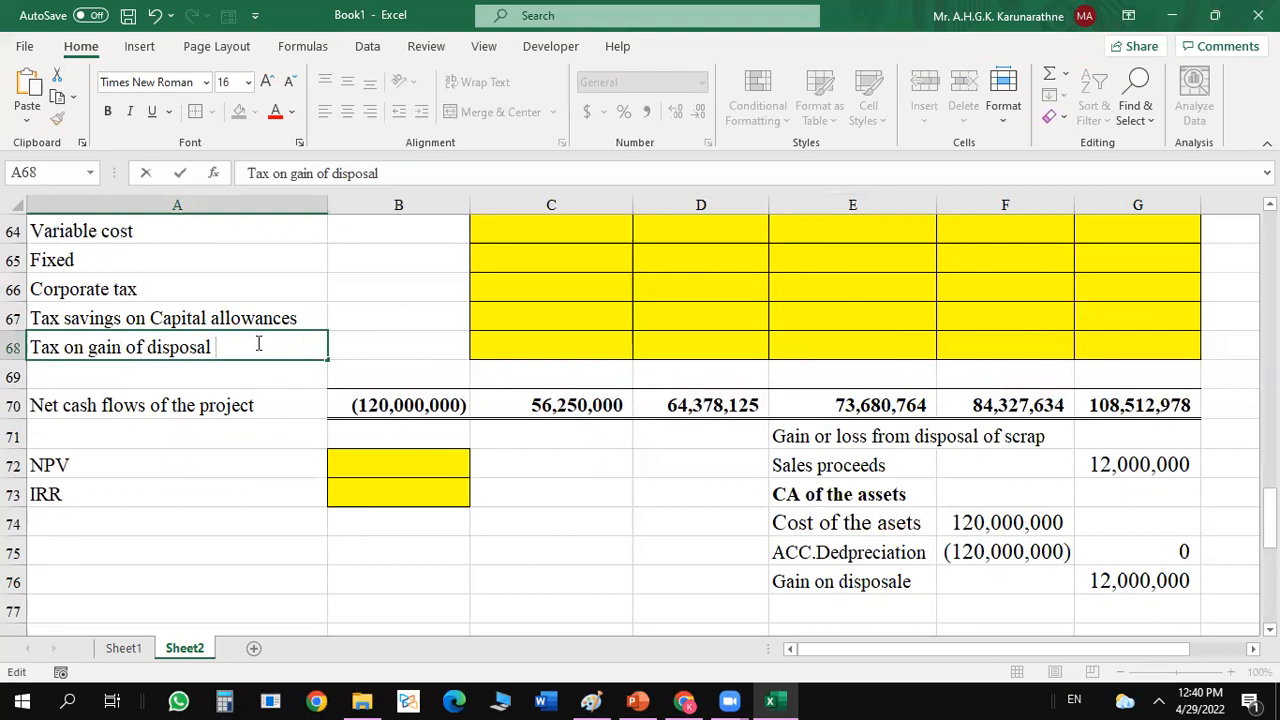
text(assets)
key(Return)
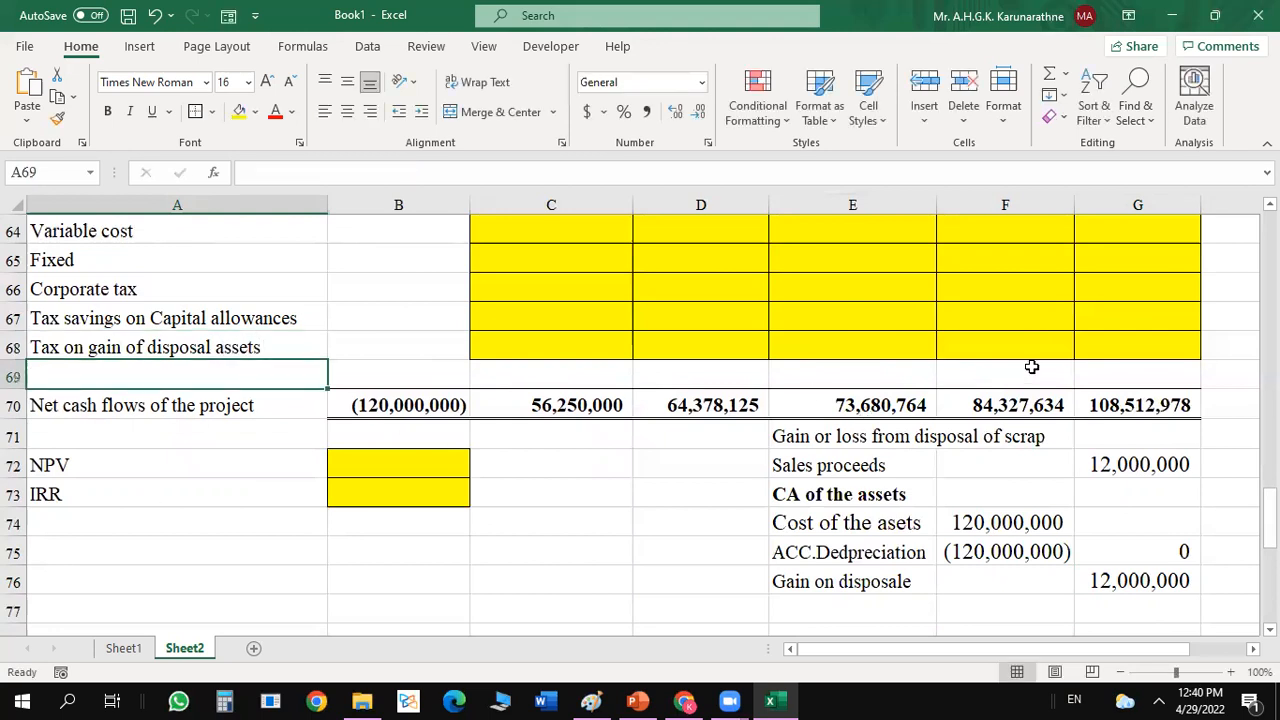
Calculate the year 5 tax on the disposal gain in G68 with the formula =-G76*$B$55.
click(1104, 351)
text(=)
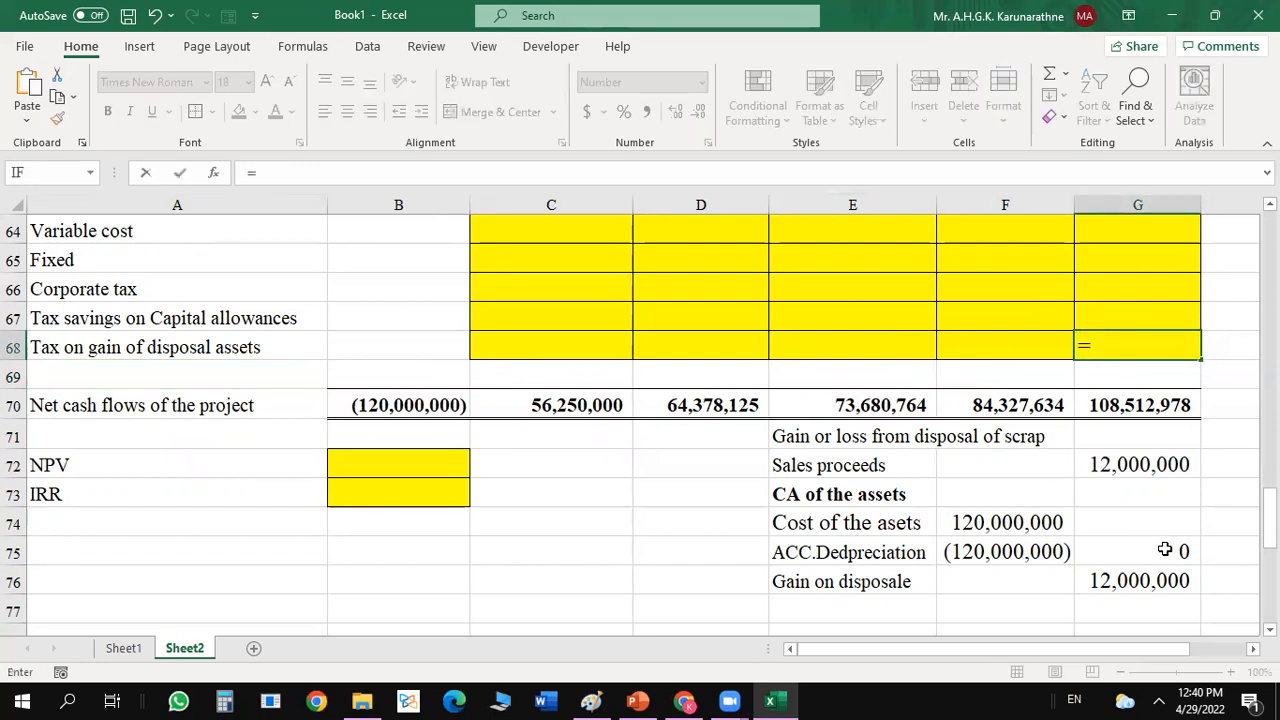
click(1140, 580)
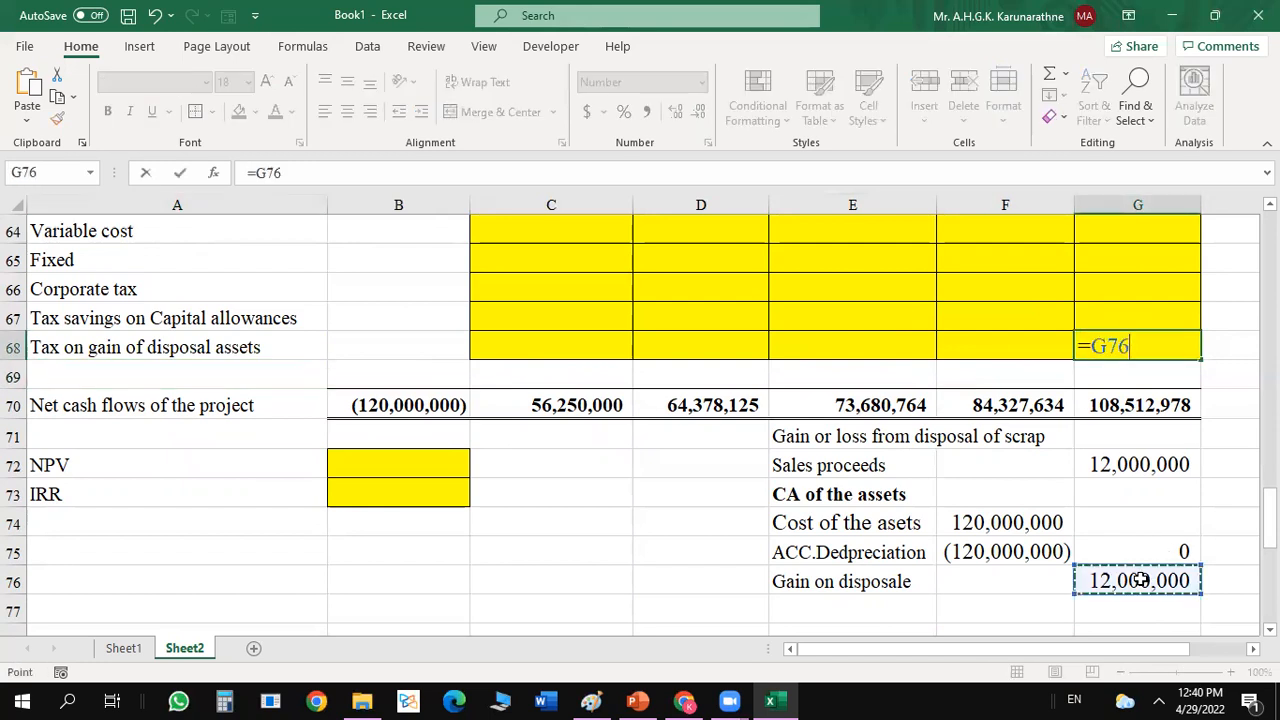
text(=)
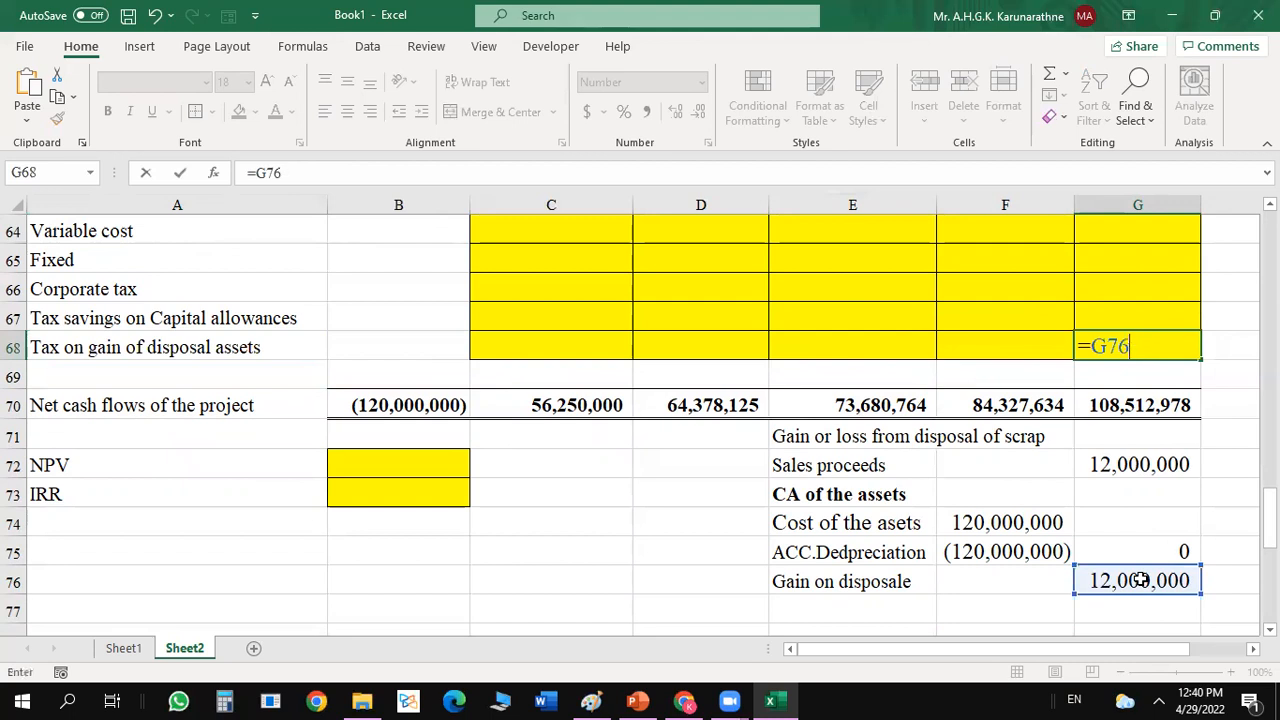
key(BackSpace)
key(BackSpace)
key(BackSpace)
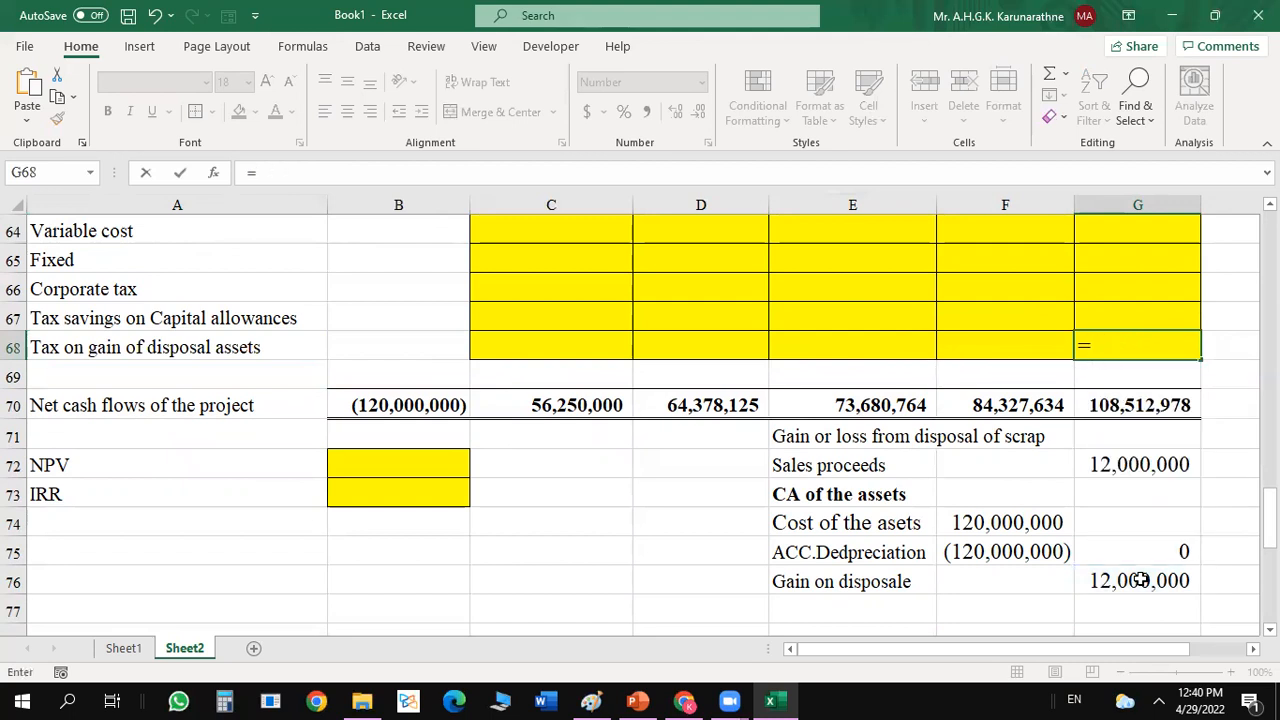
text(-)
click(1140, 580)
text(*)
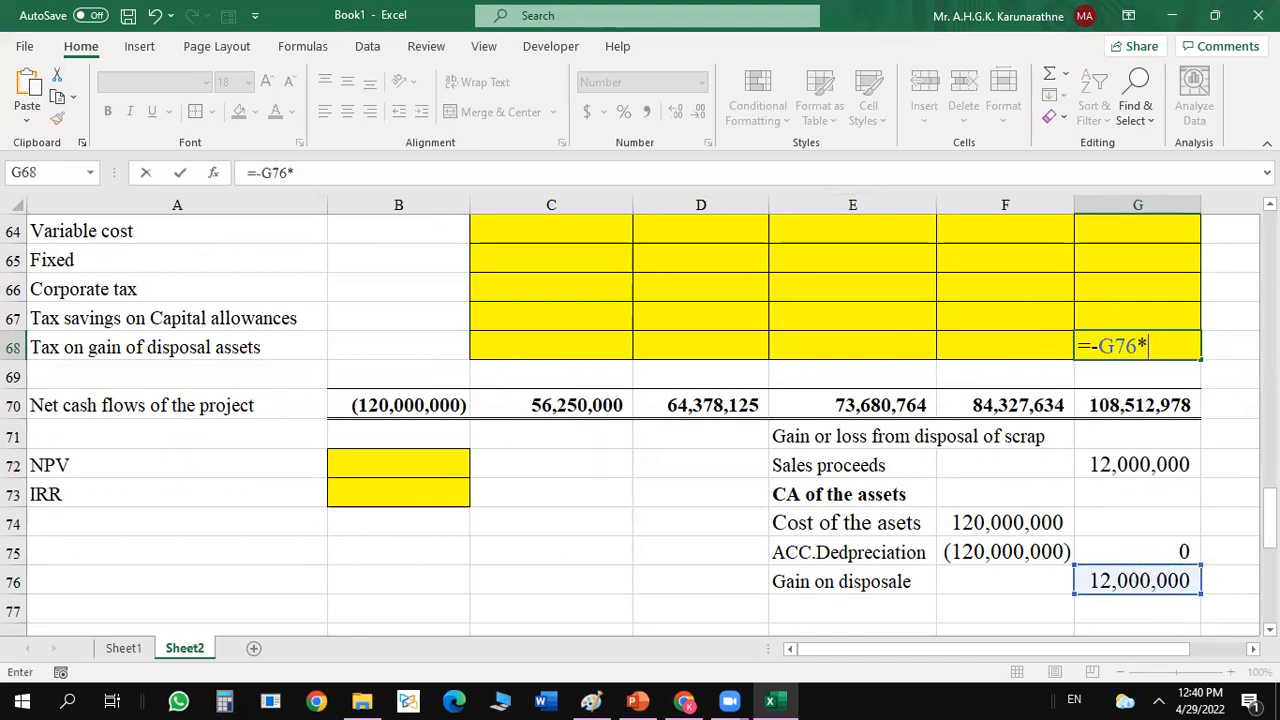
scroll(1140, 434, up, 5)
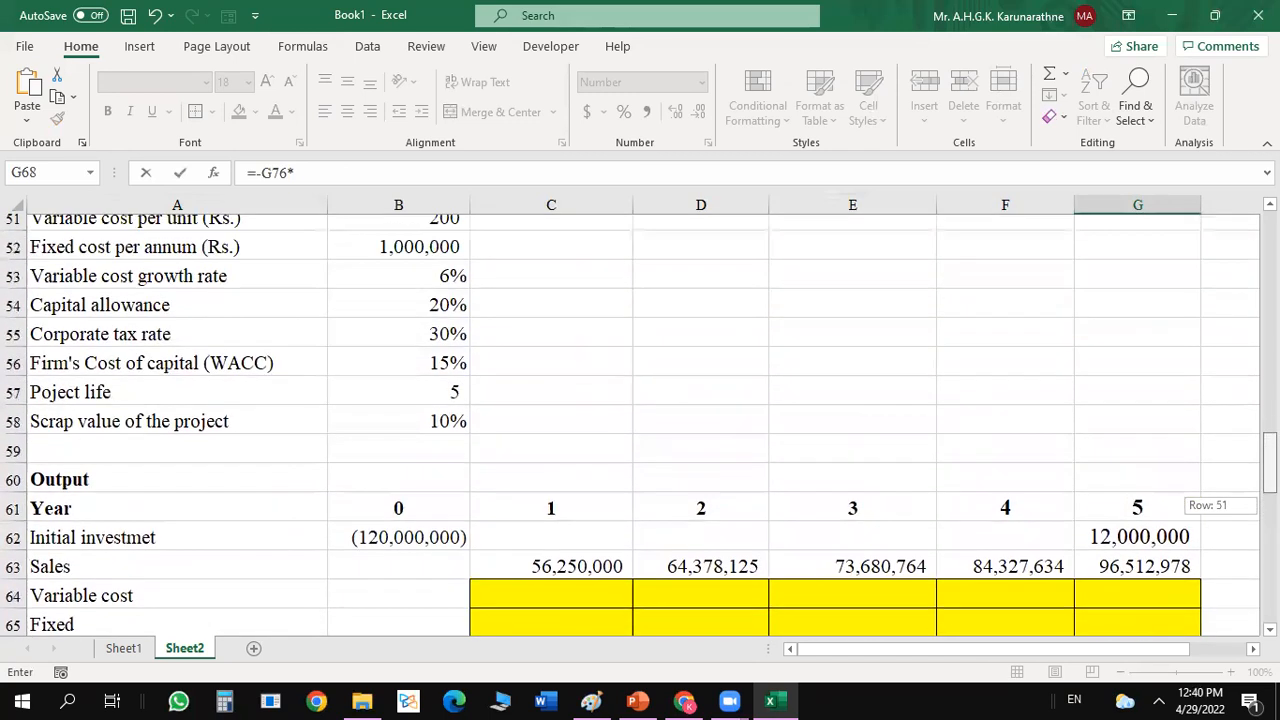
click(457, 350)
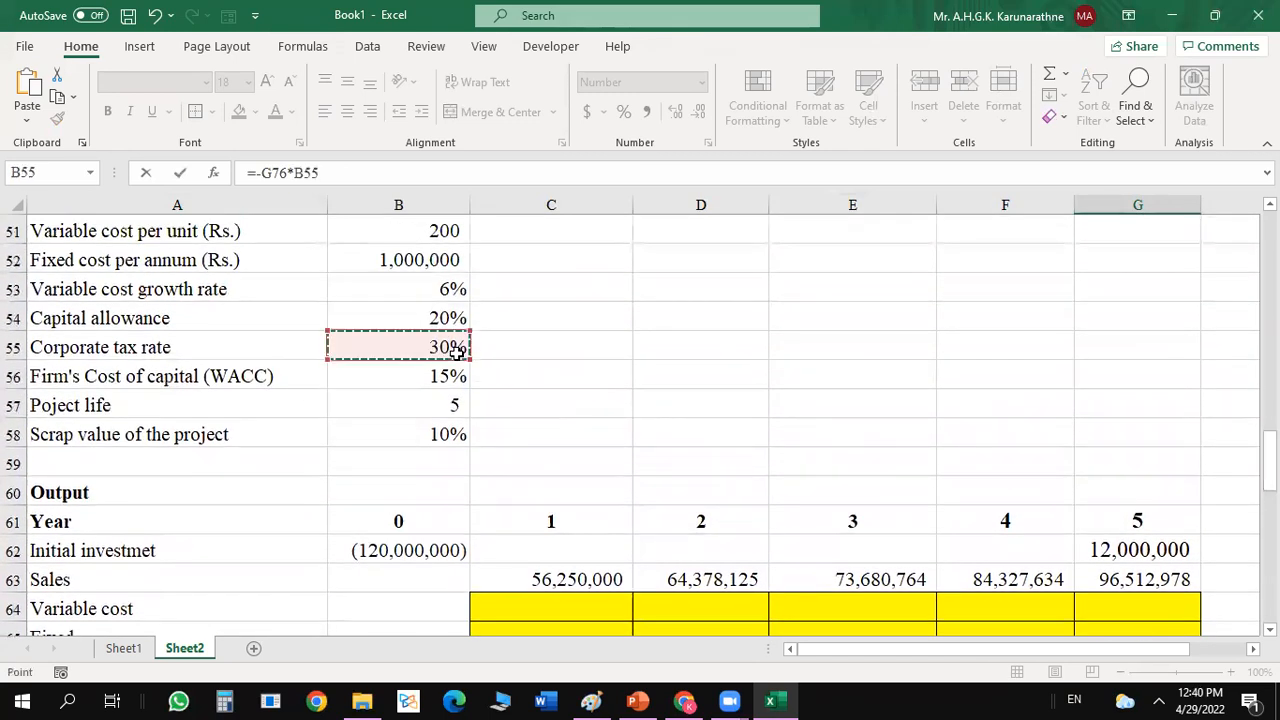
key(F4)
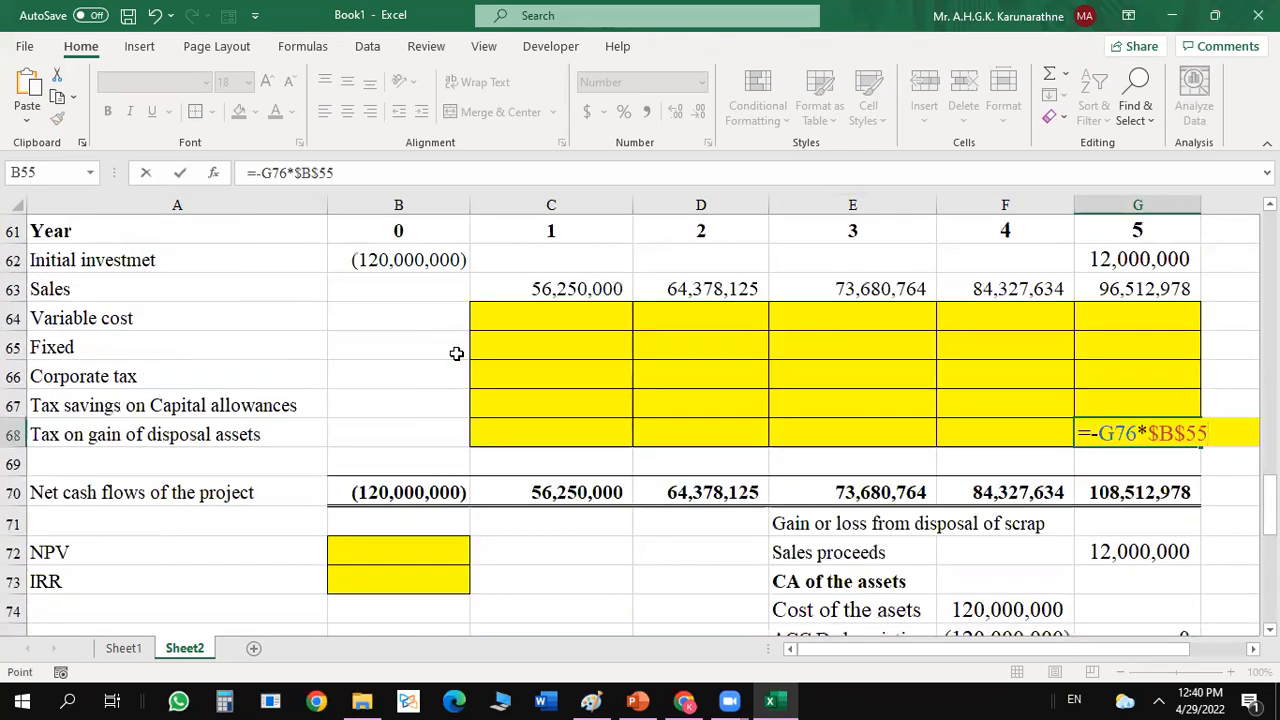
key(Return)
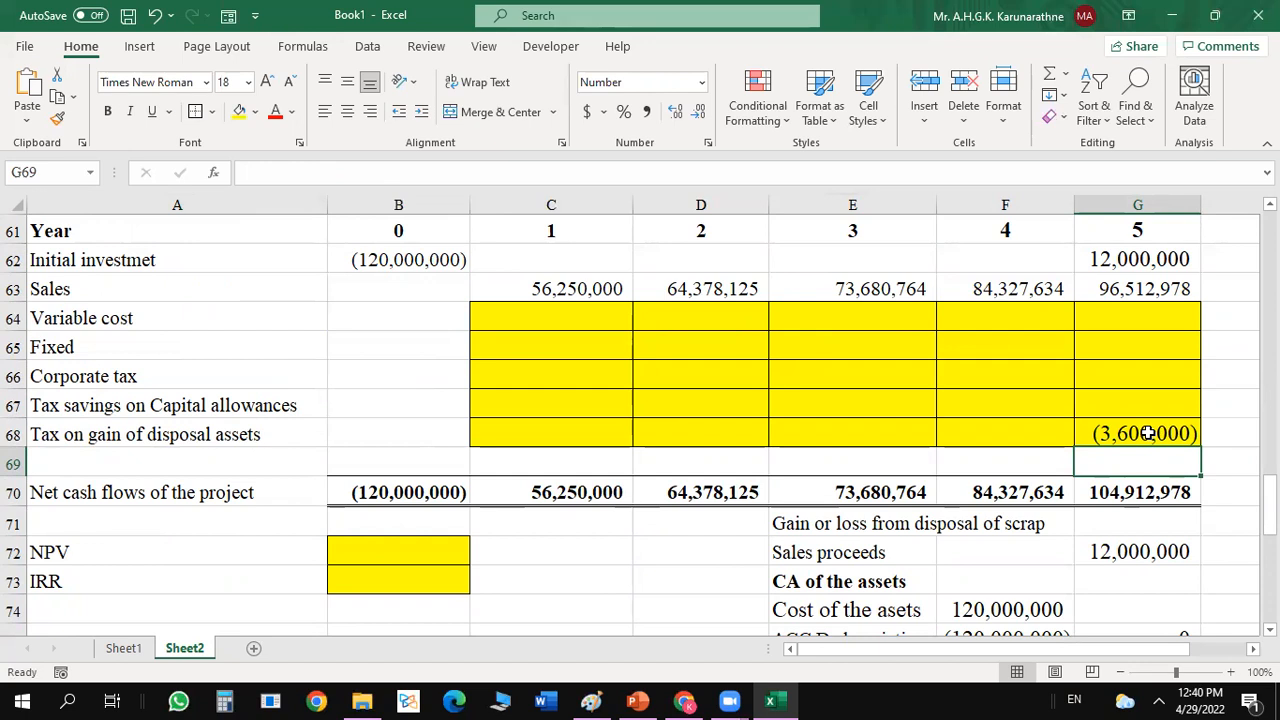
Link the year 1 fixed cost in C65 to the annual fixed cost input with =B52.
click(550, 318)
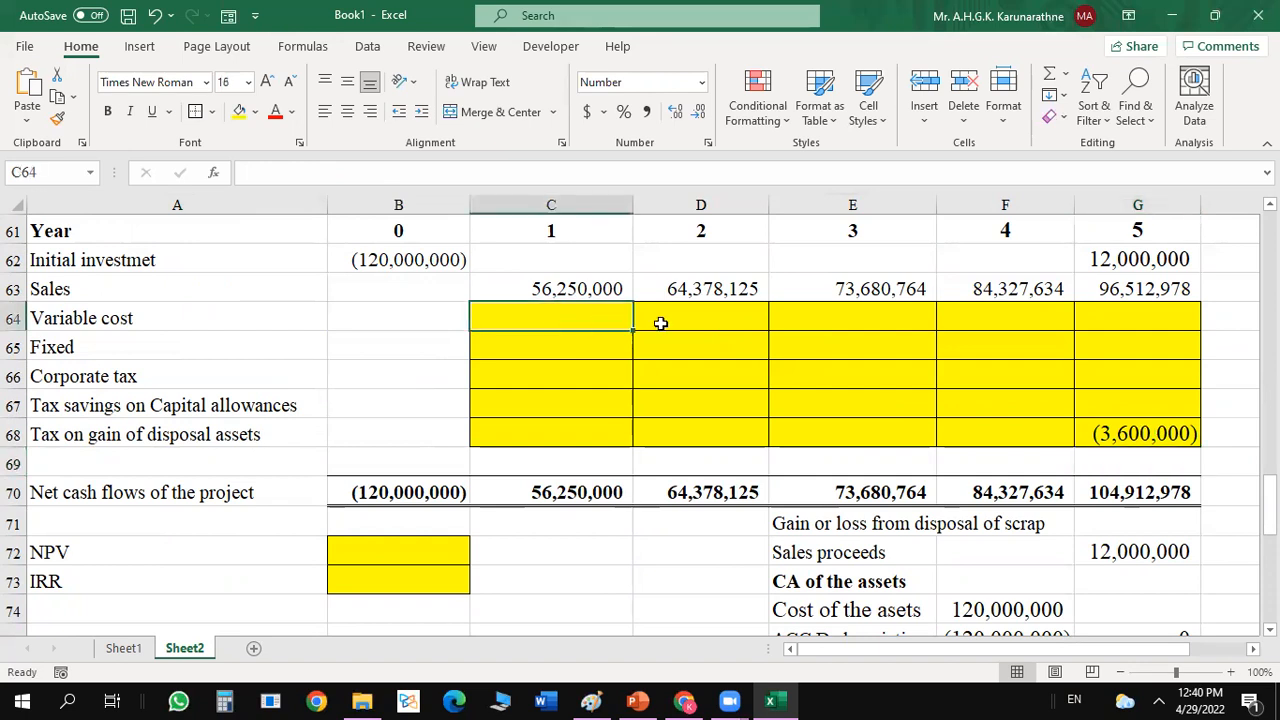
click(588, 344)
text(=)
drag(1268, 502, 1268, 445)
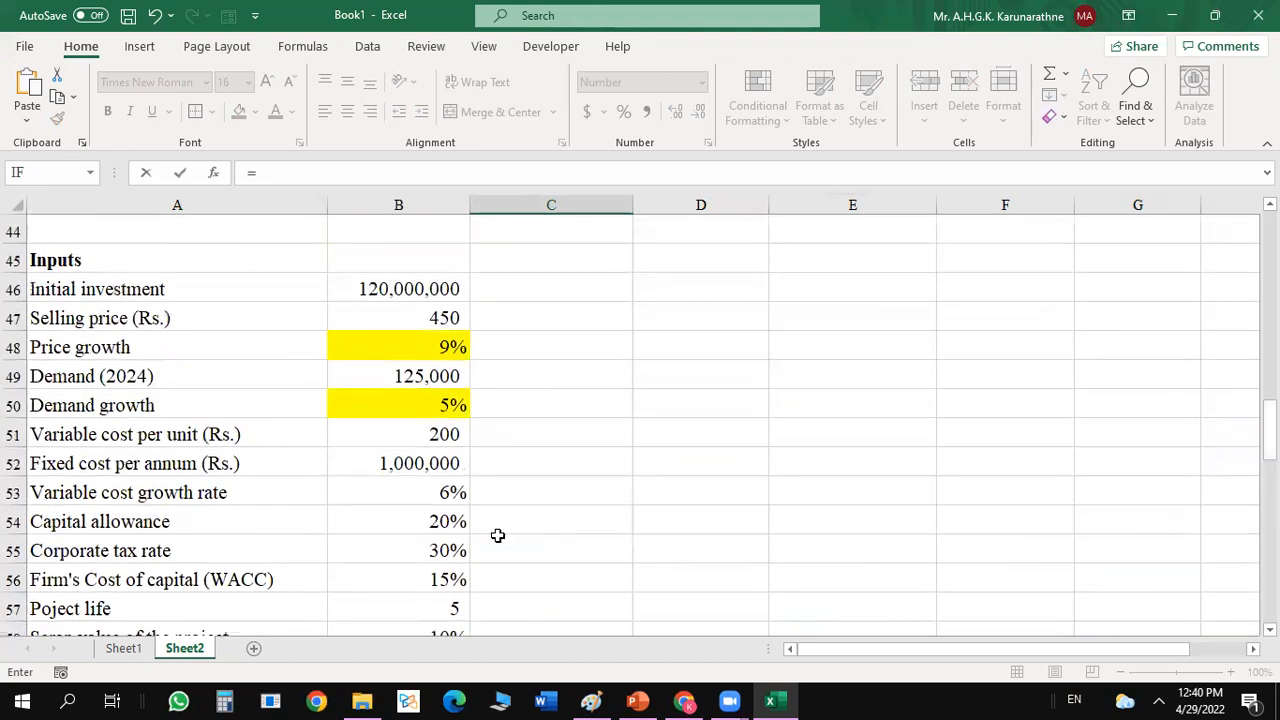
click(398, 470)
key(Return)
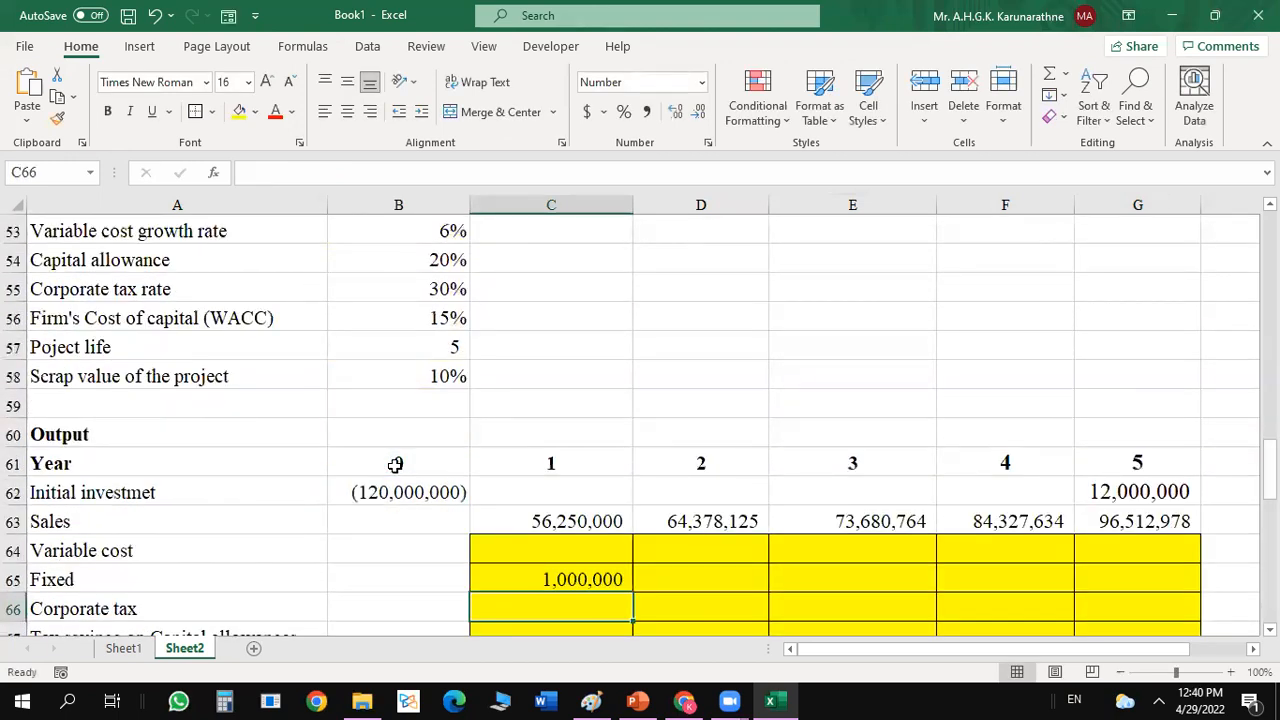
Make the year 1 fixed cost a cash outflow with =-B52 and copy the formula across to G65.
click(606, 578)
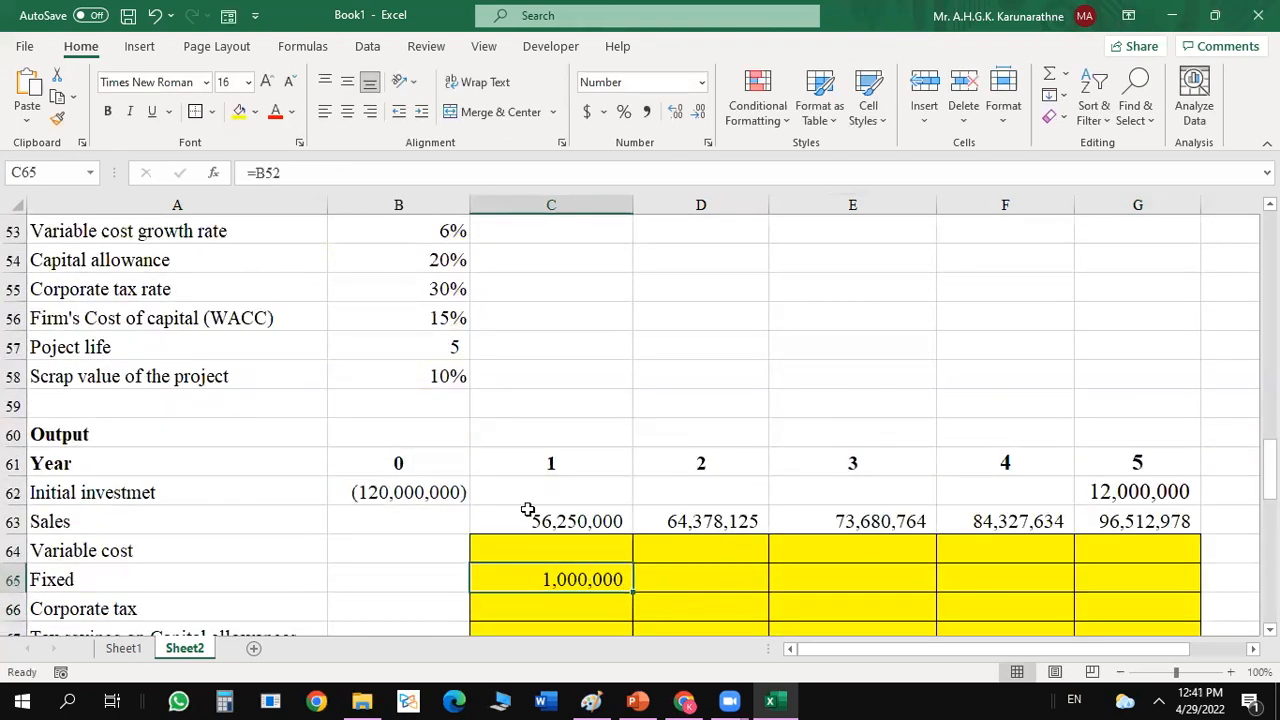
click(256, 172)
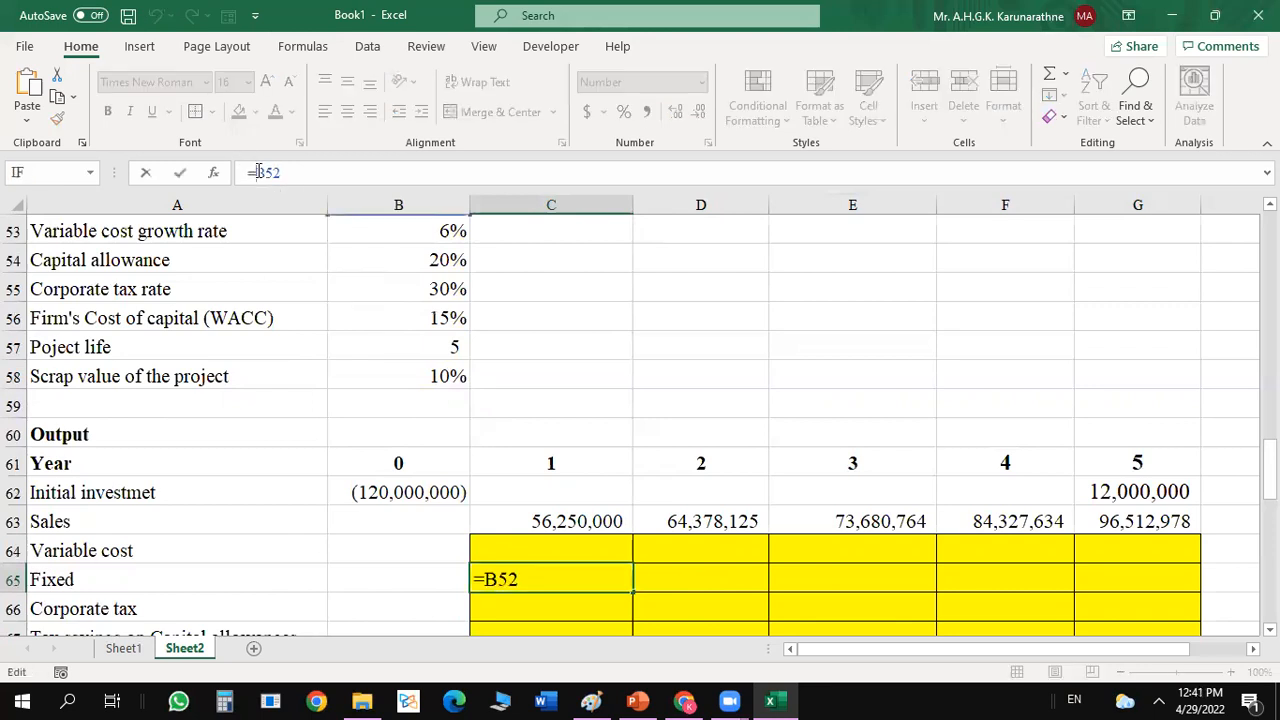
text(-)
key(Return)
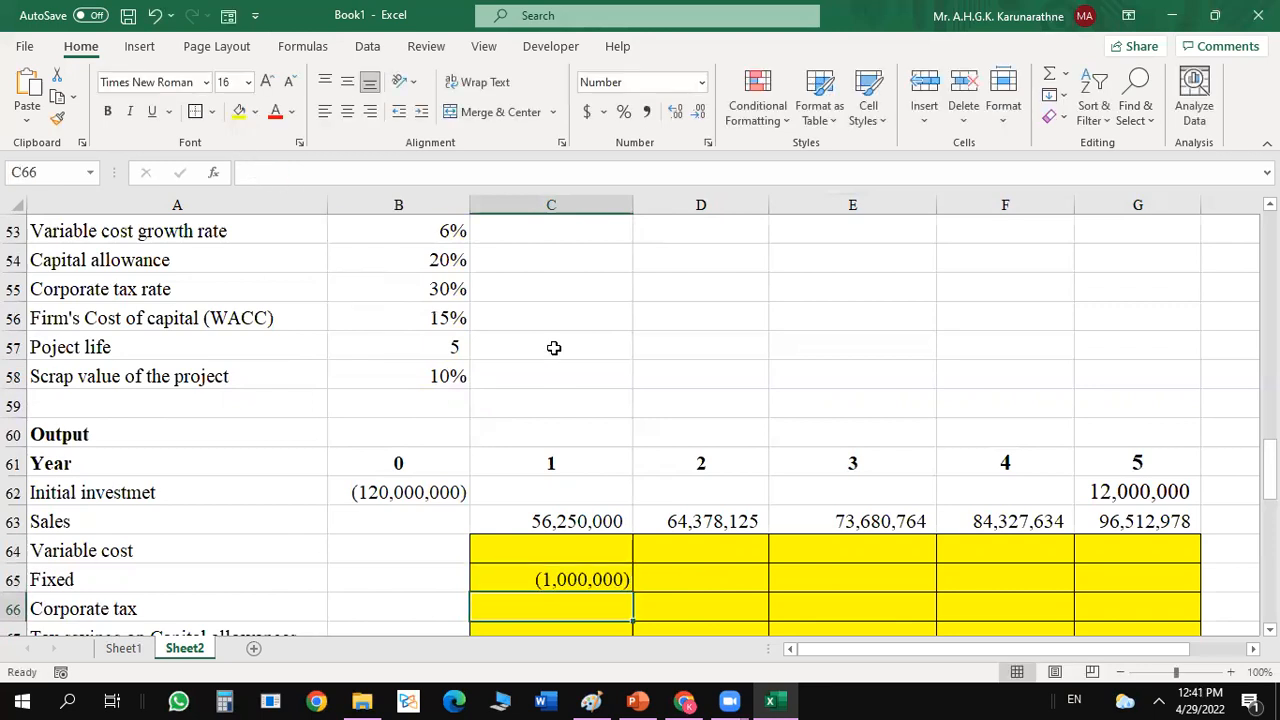
click(594, 576)
drag(633, 593, 1160, 594)
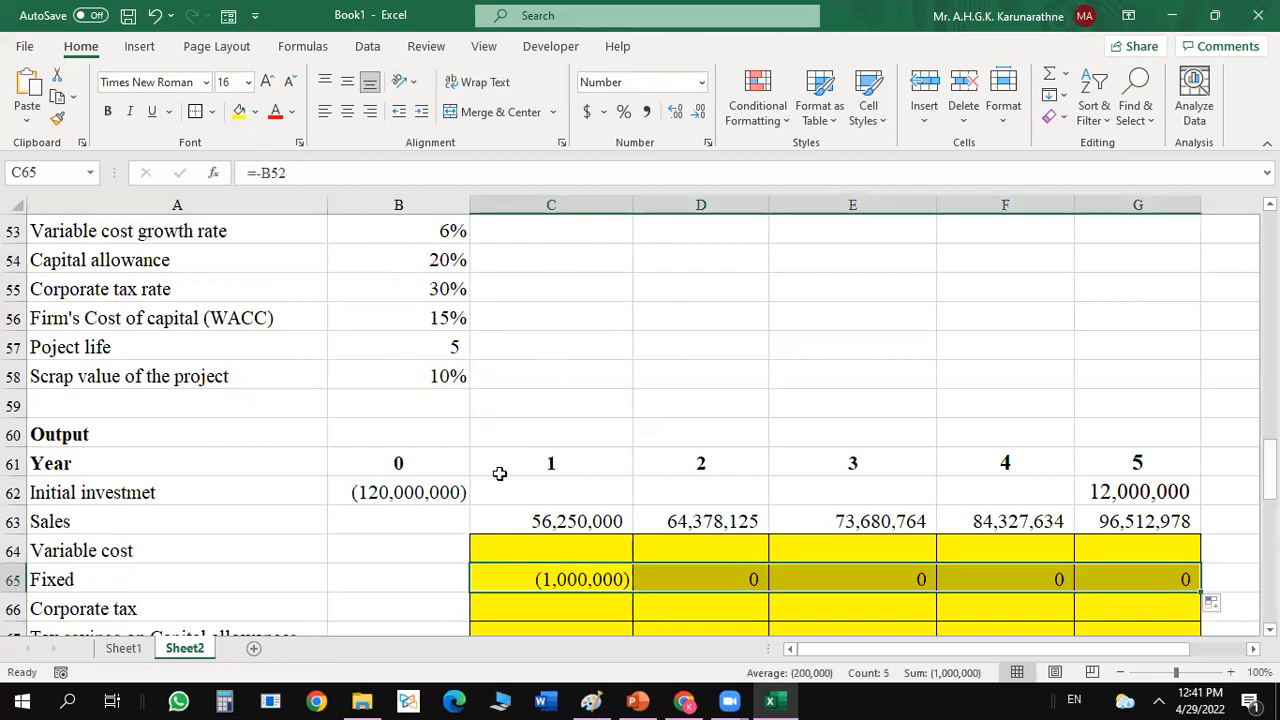
Make the input reference in C65 absolute so that the formula reads =-$B$52.
click(523, 568)
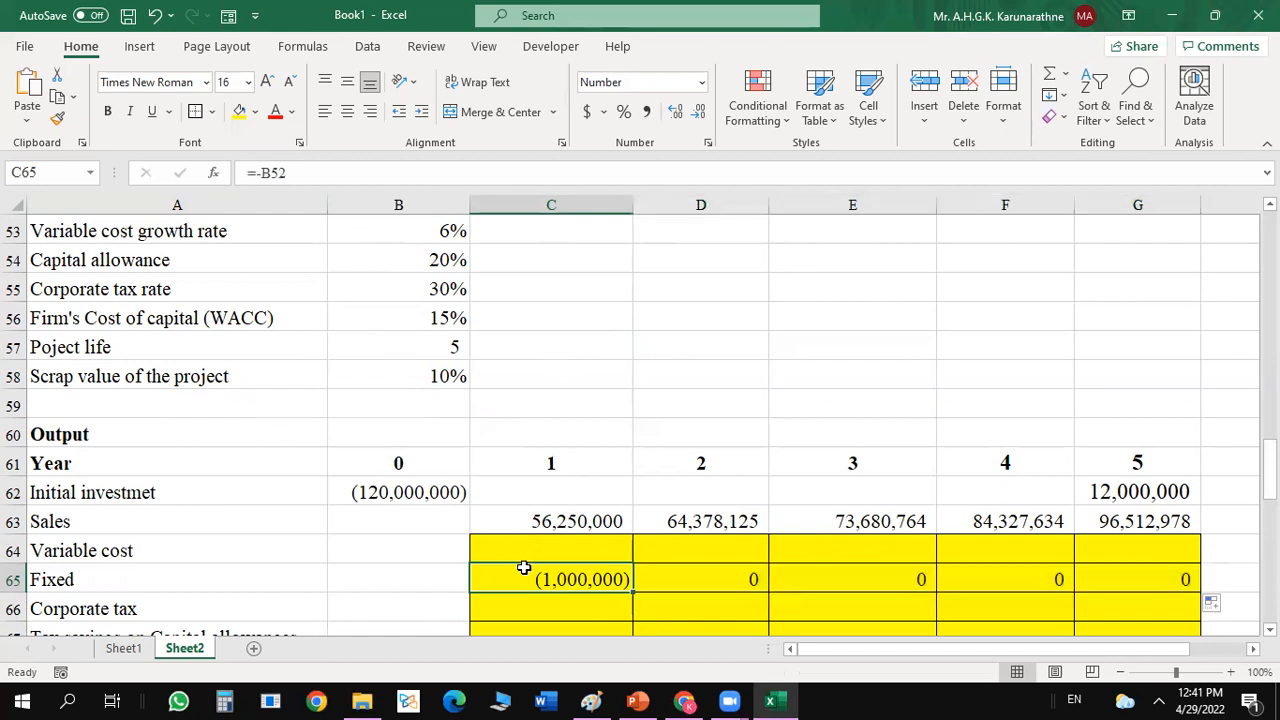
click(268, 172)
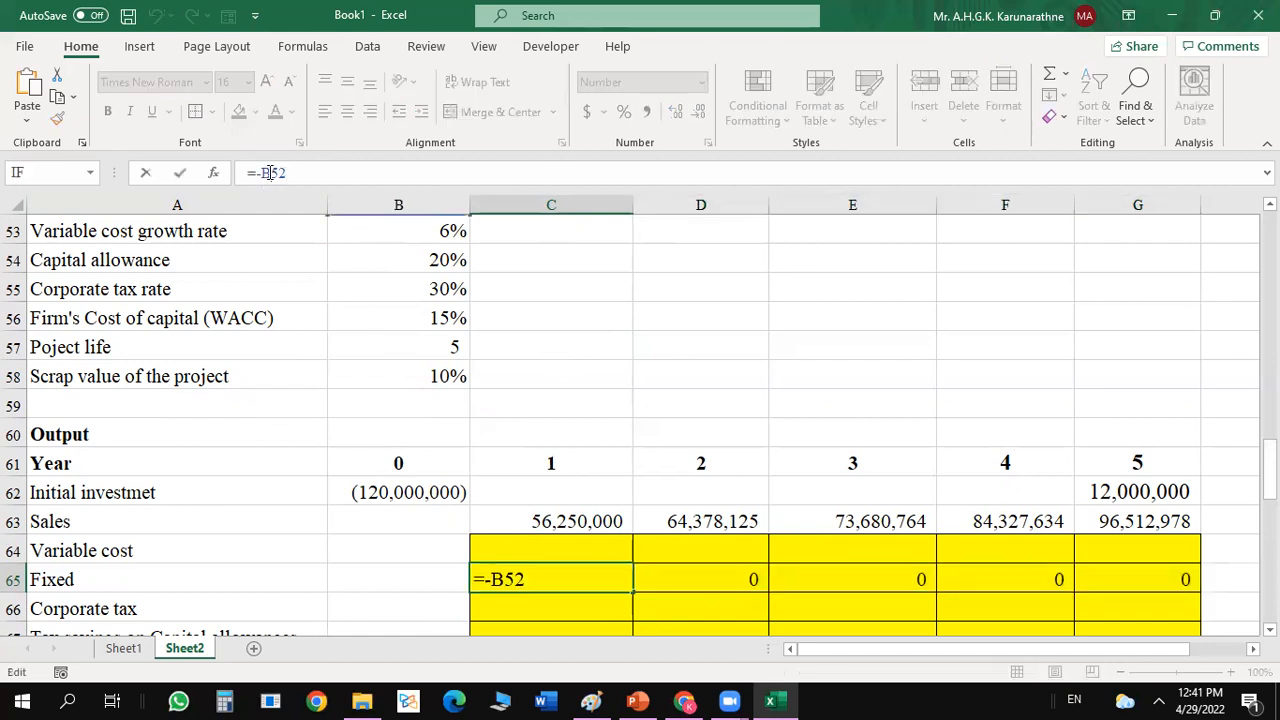
key(F4)
key(Return)
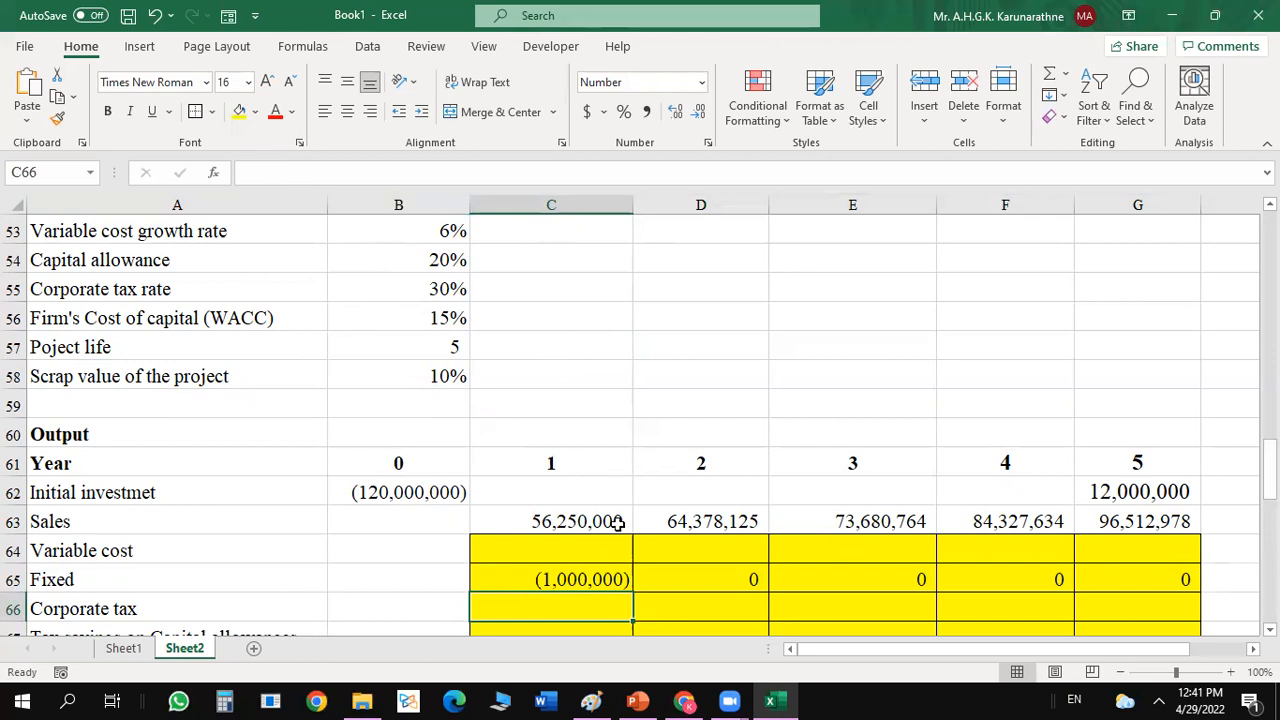
Copy the fixed cost formula from C65 across years 2 to 5 in D65:G65.
click(603, 577)
drag(634, 592, 1209, 583)
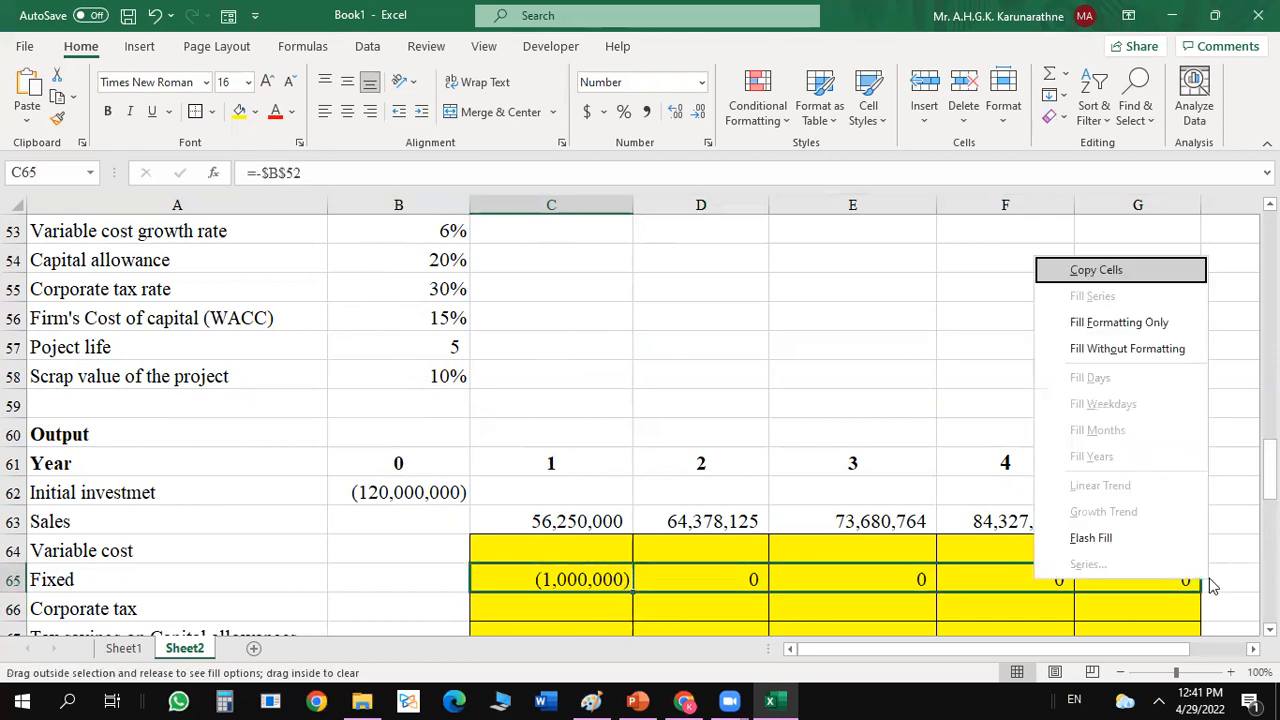
click(1110, 272)
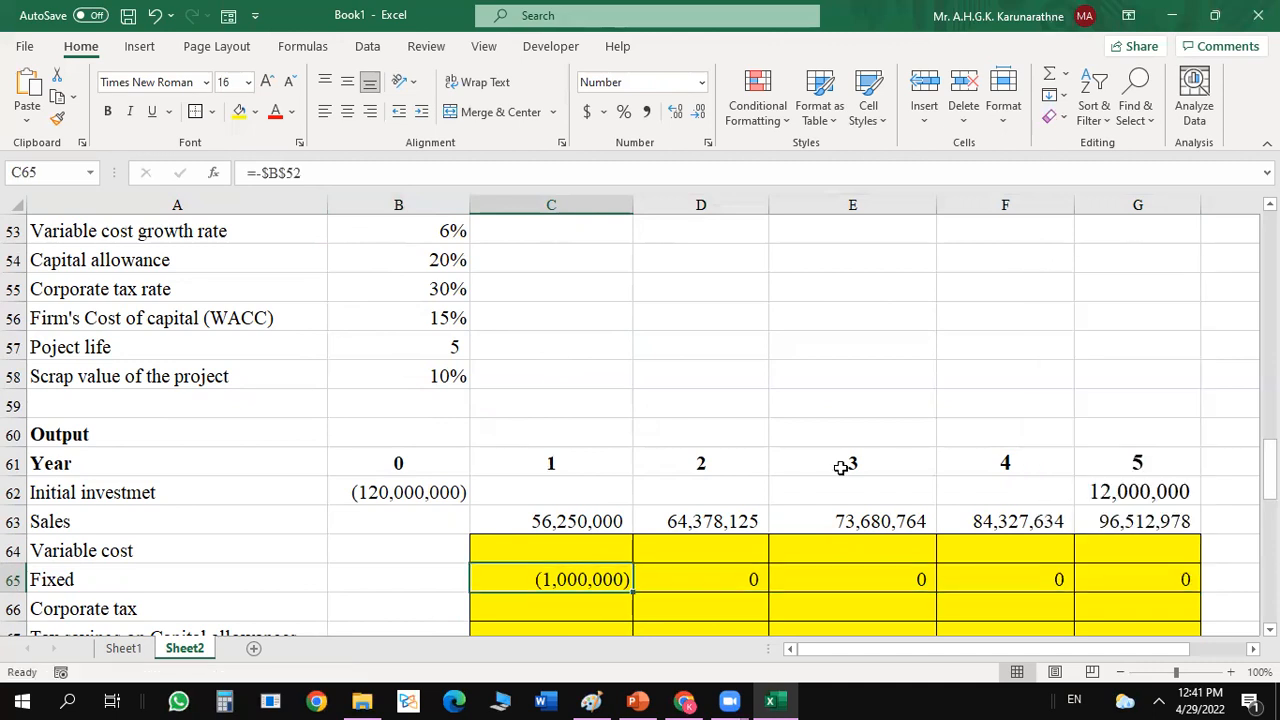
click(640, 592)
click(600, 580)
drag(632, 594, 1229, 591)
click(1011, 400)
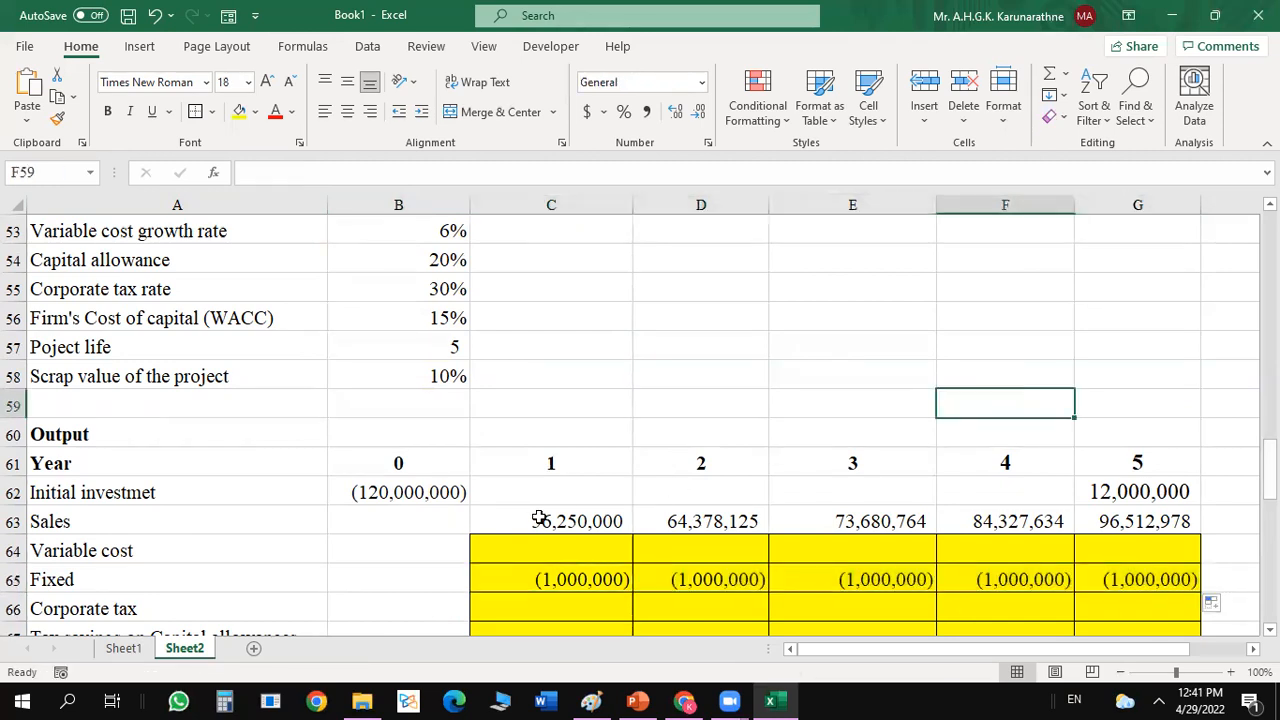
Calculate the year 1 variable cost in C64 from demand and unit cost with =$B$49*$B$51.
click(557, 556)
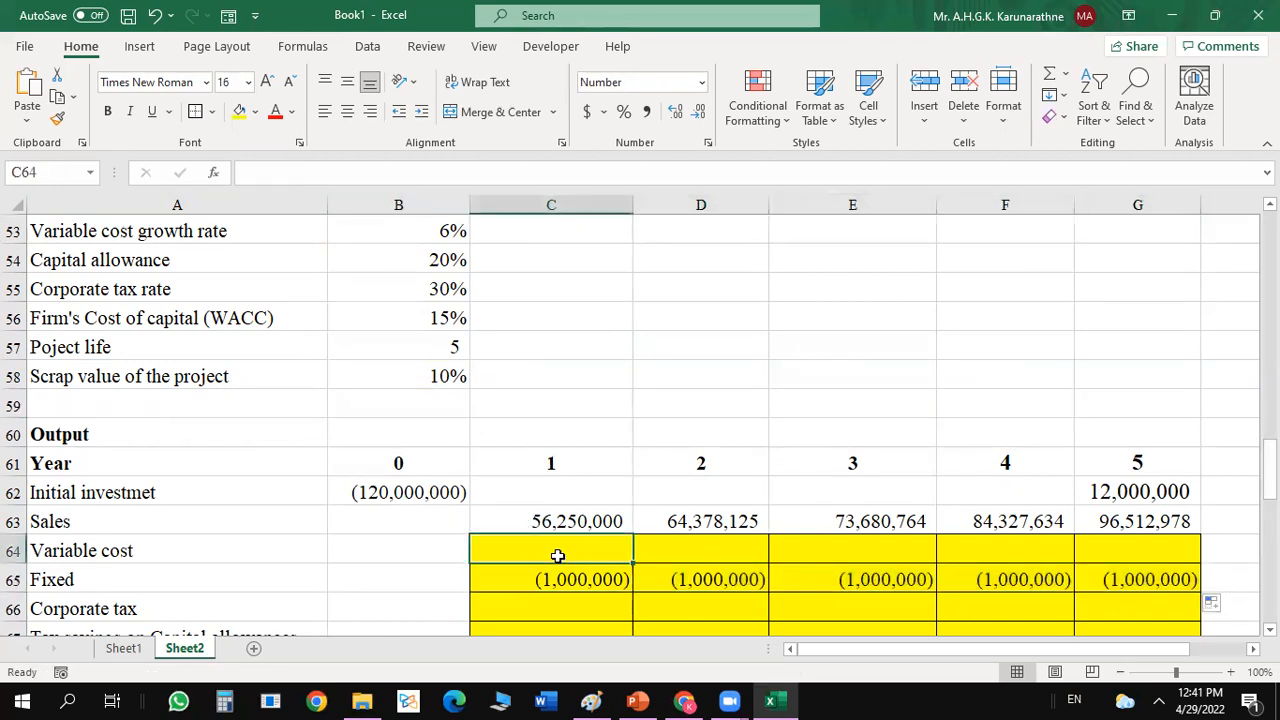
text(=)
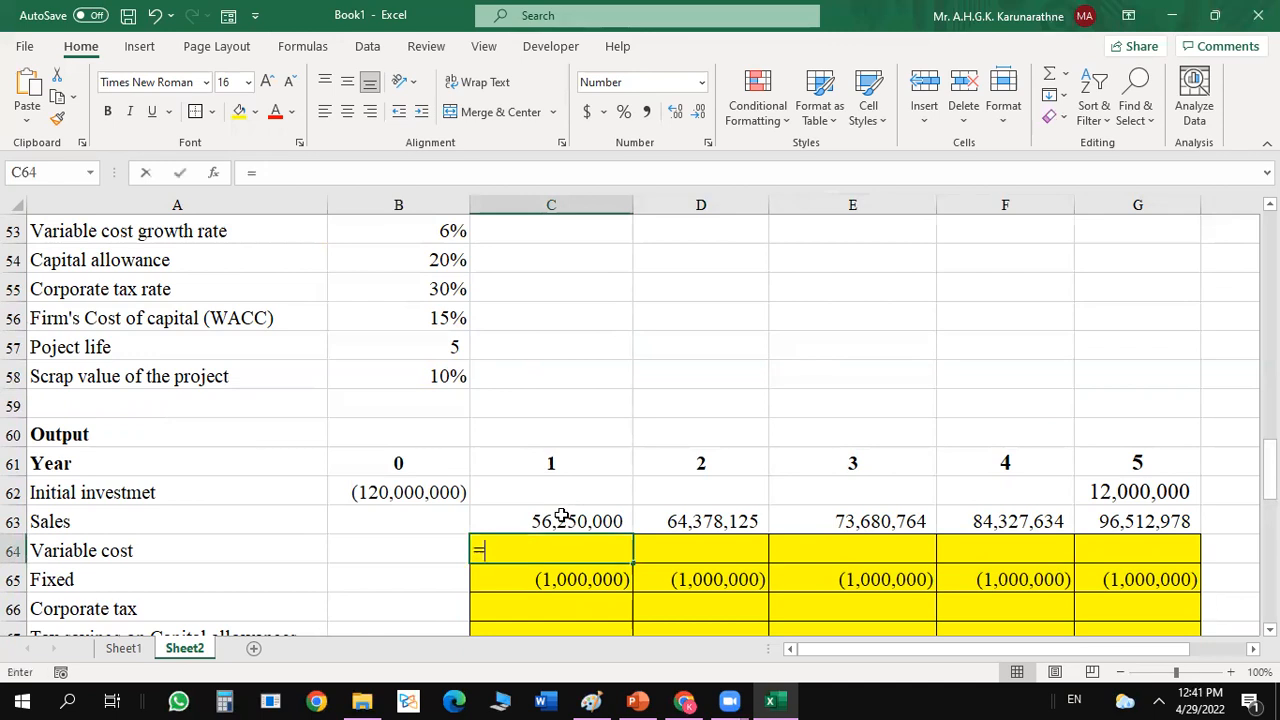
scroll(443, 363, up, 3)
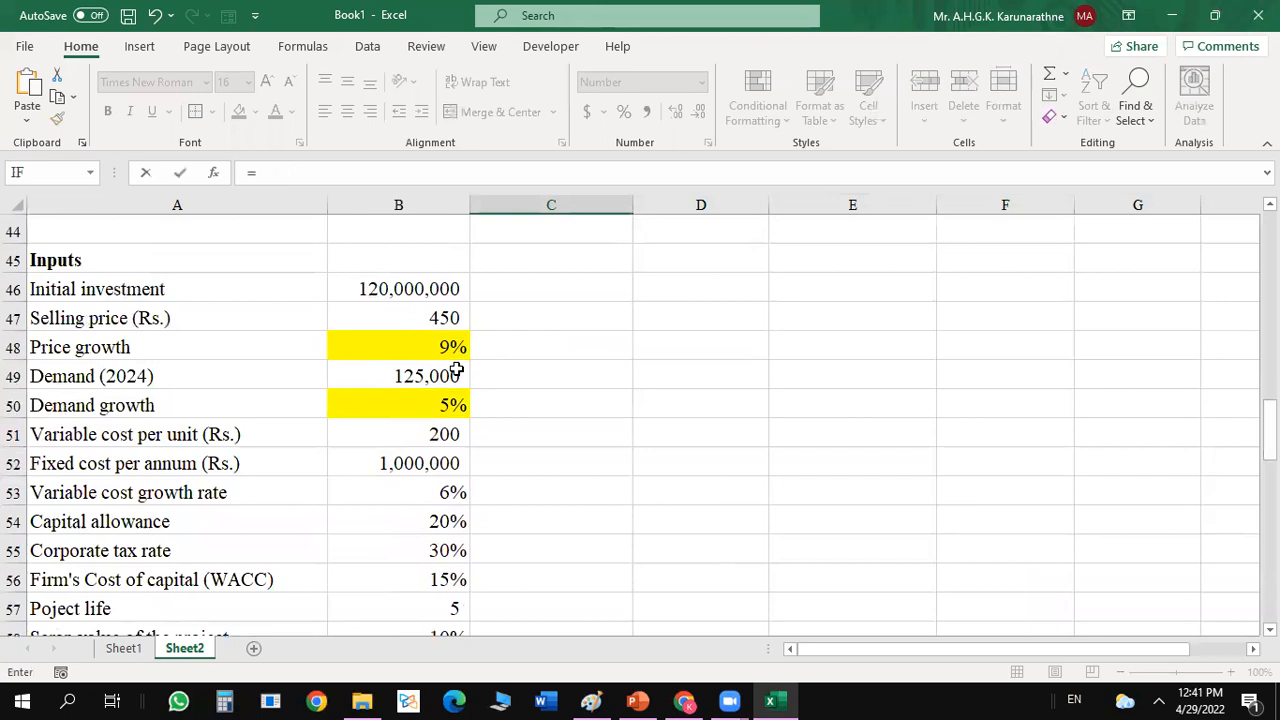
click(455, 370)
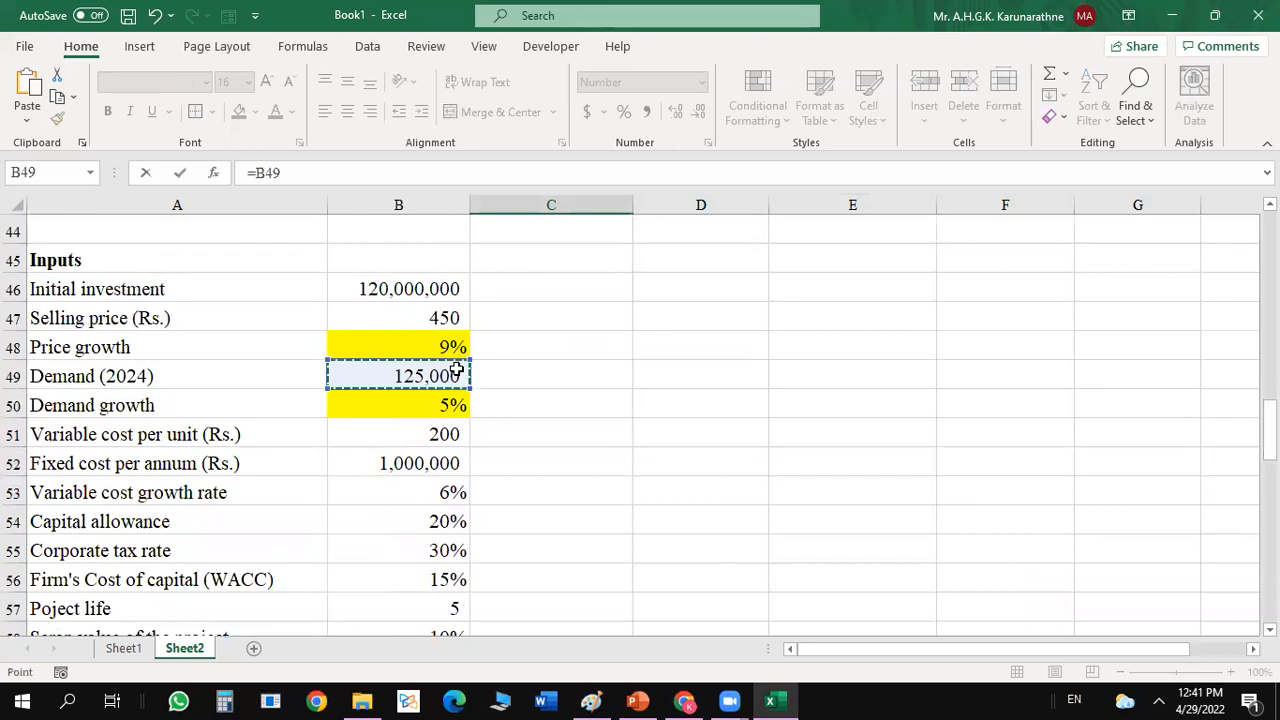
key(F4)
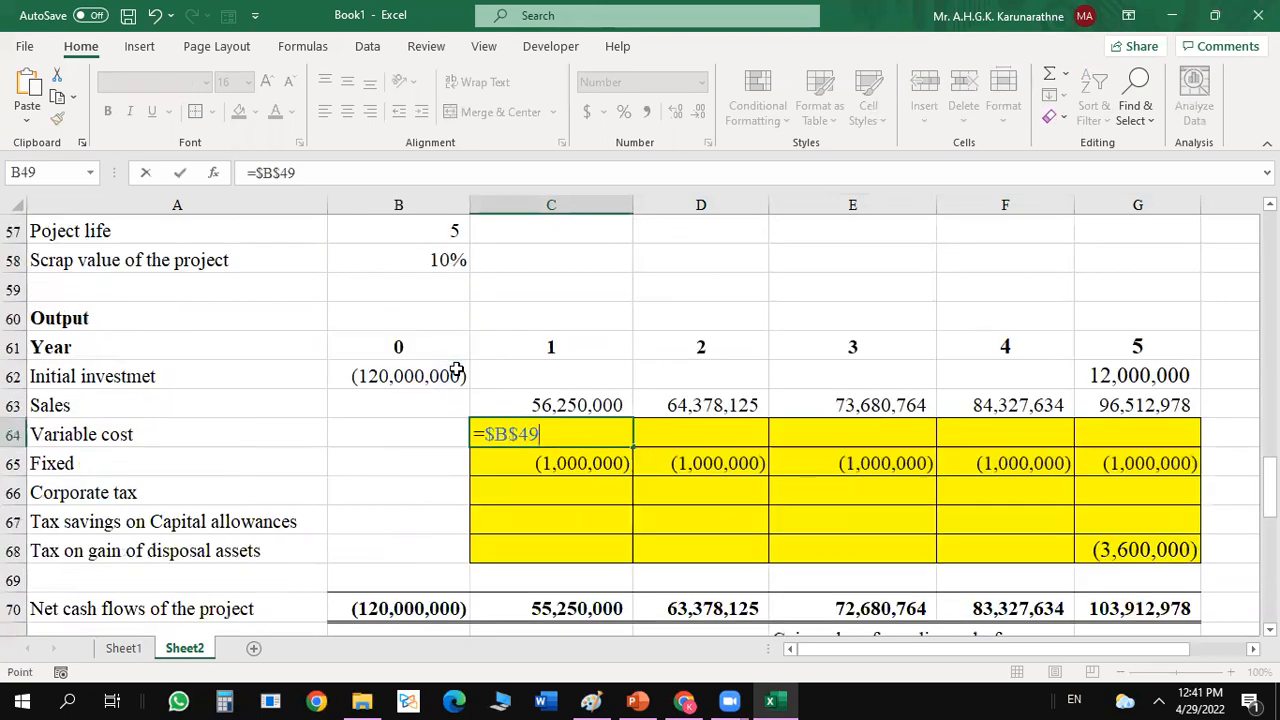
text(*)
drag(1269, 478, 1269, 448)
click(443, 347)
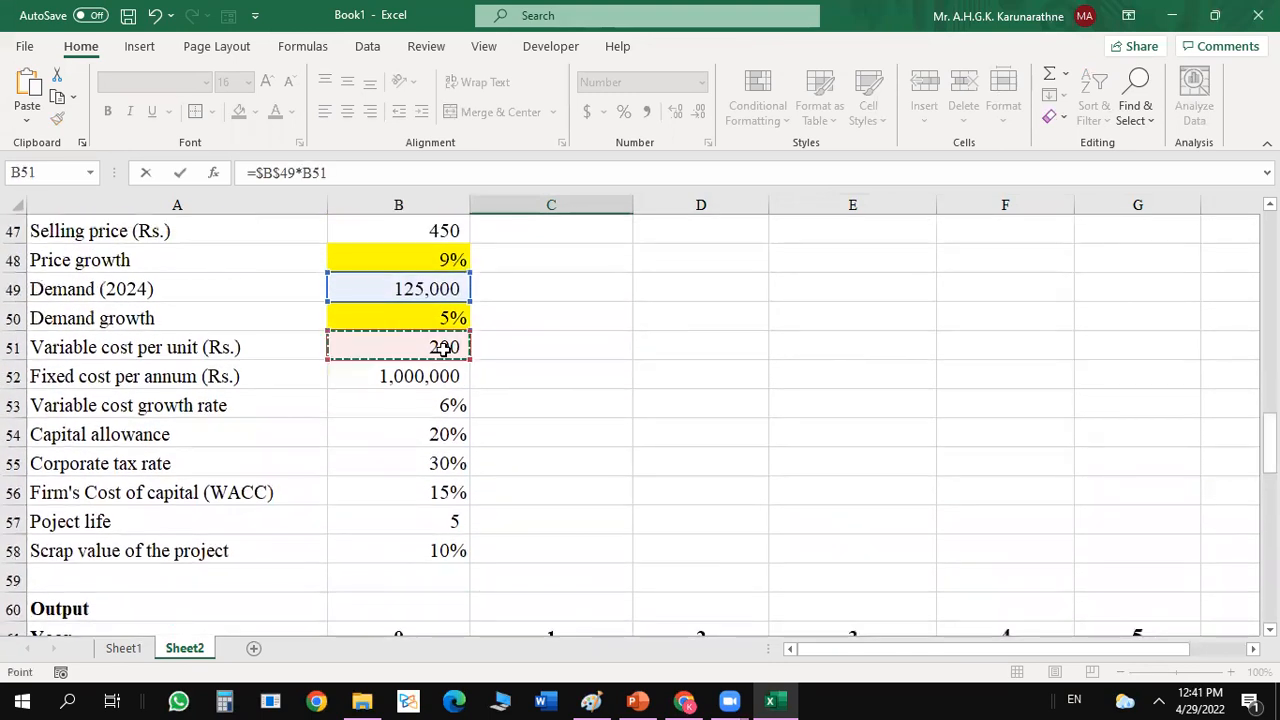
key(F4)
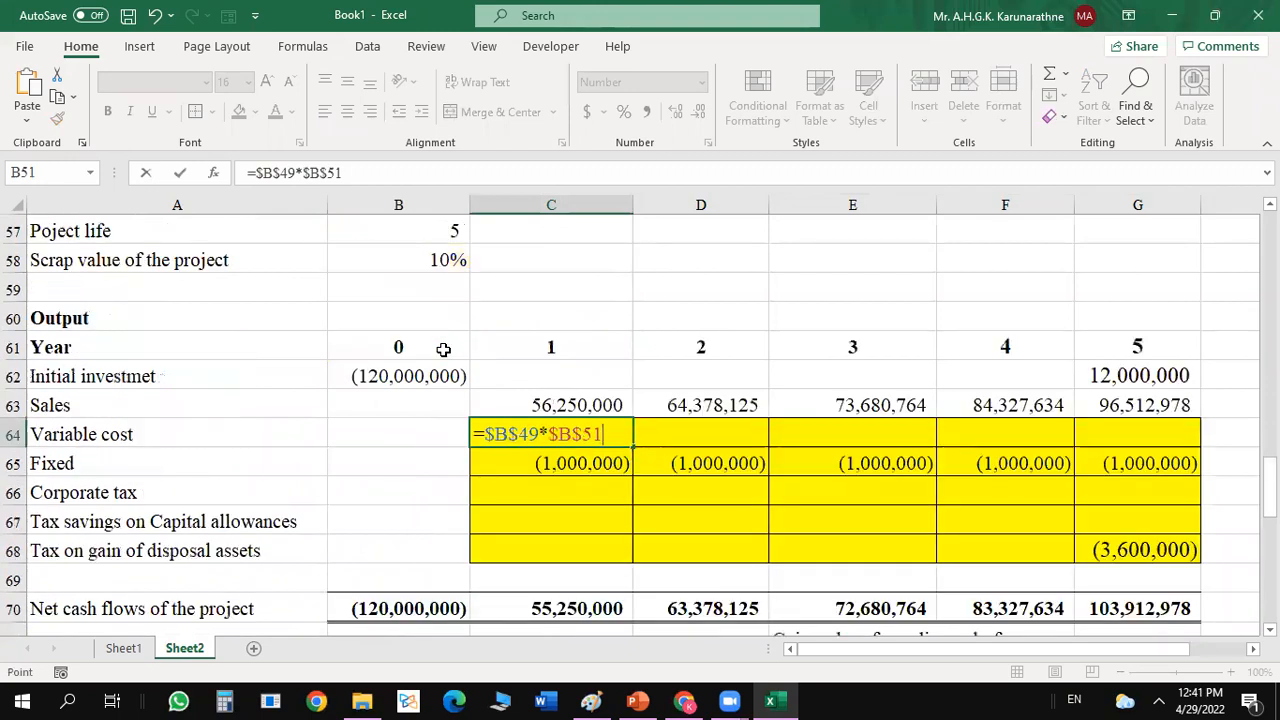
key(Return)
Start the year 2 variable cost formula in D64 by growing year 1's cost with demand growth, =C64*(1+$B$50).
click(700, 429)
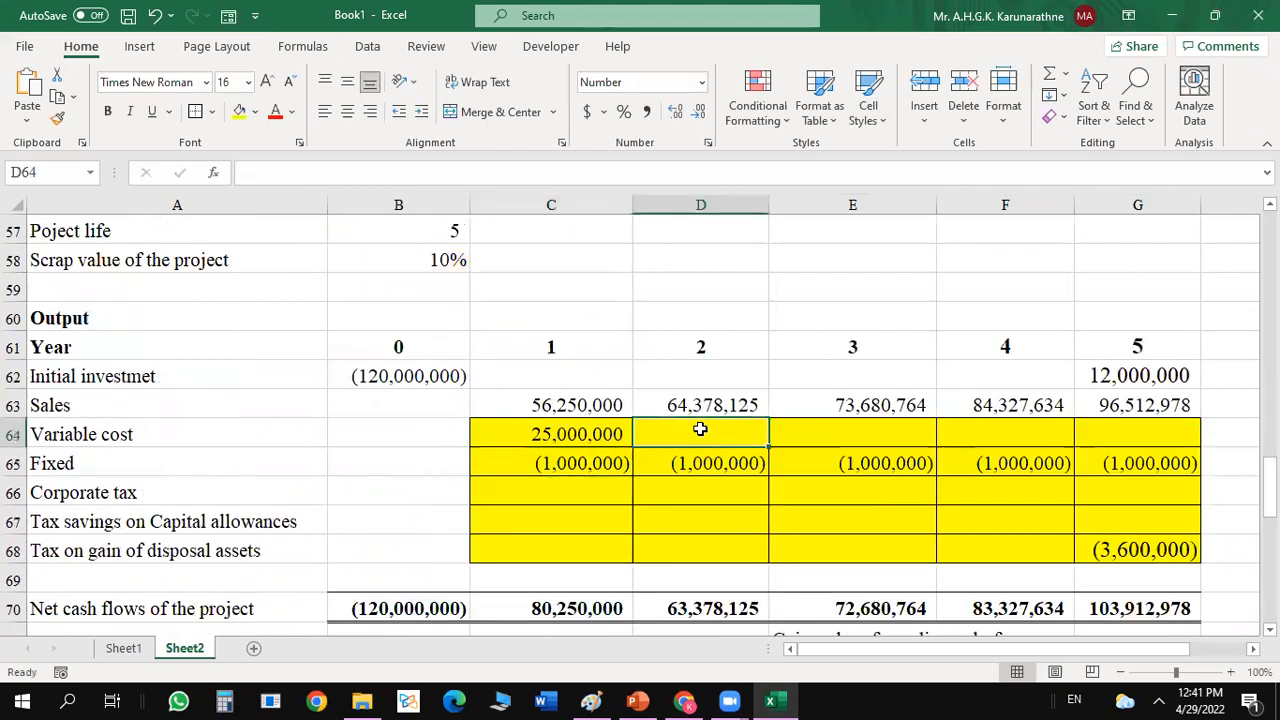
text(=)
click(578, 434)
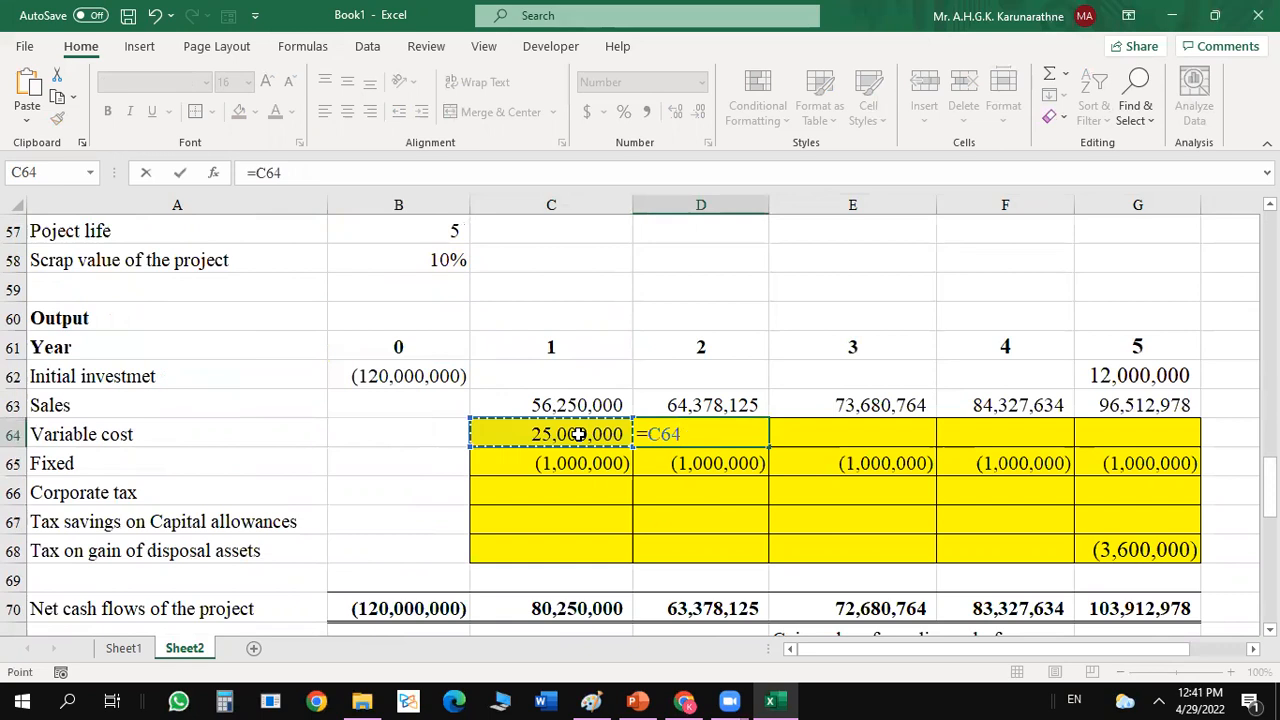
text(*()
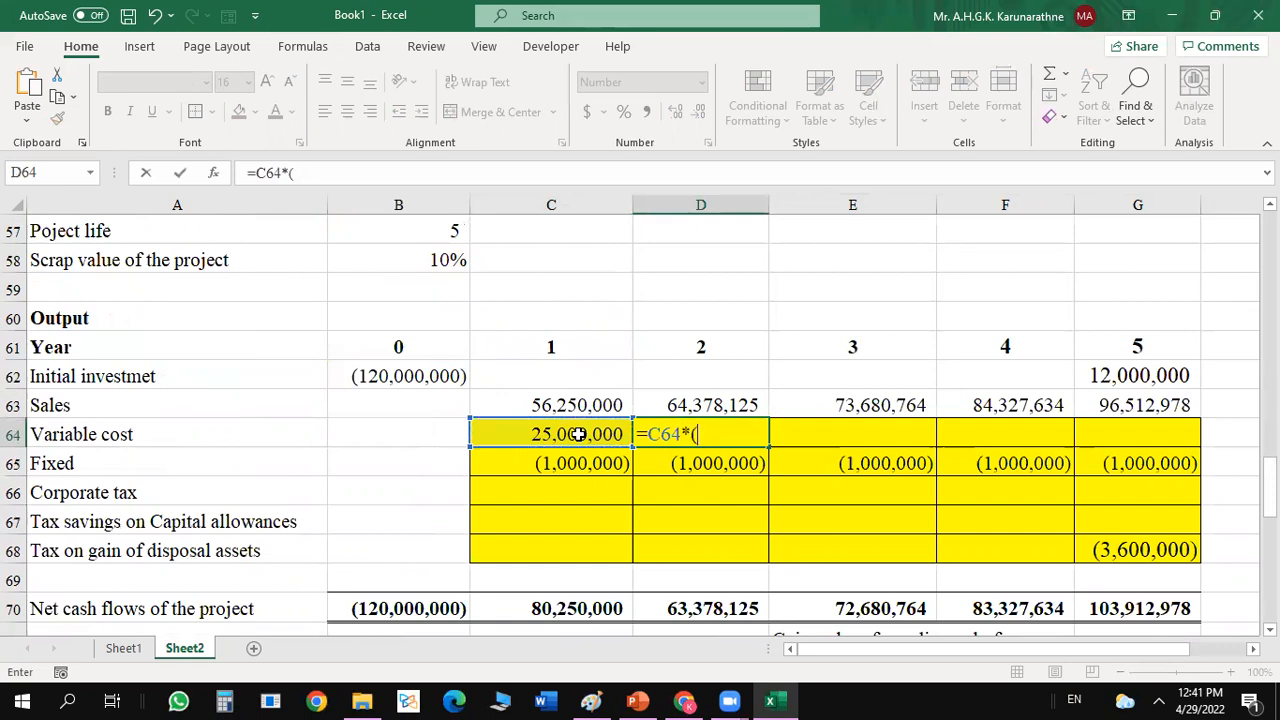
text(1+)
drag(1270, 476, 1270, 416)
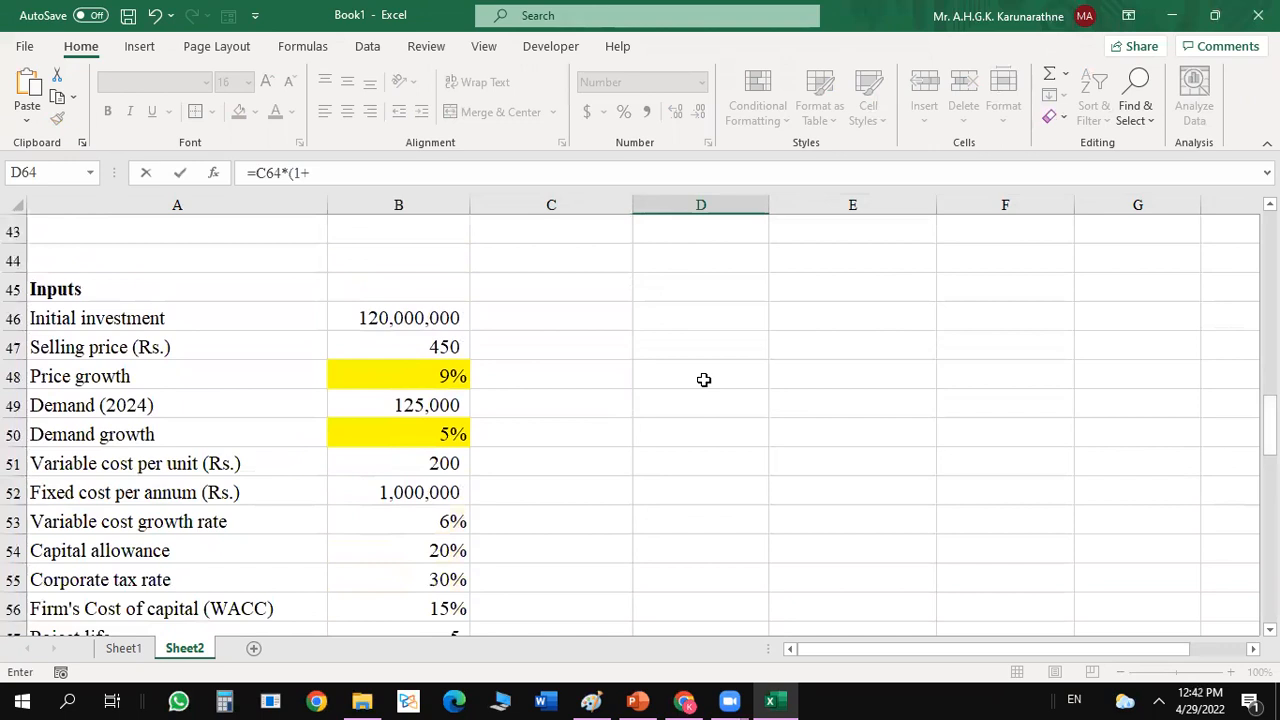
click(430, 427)
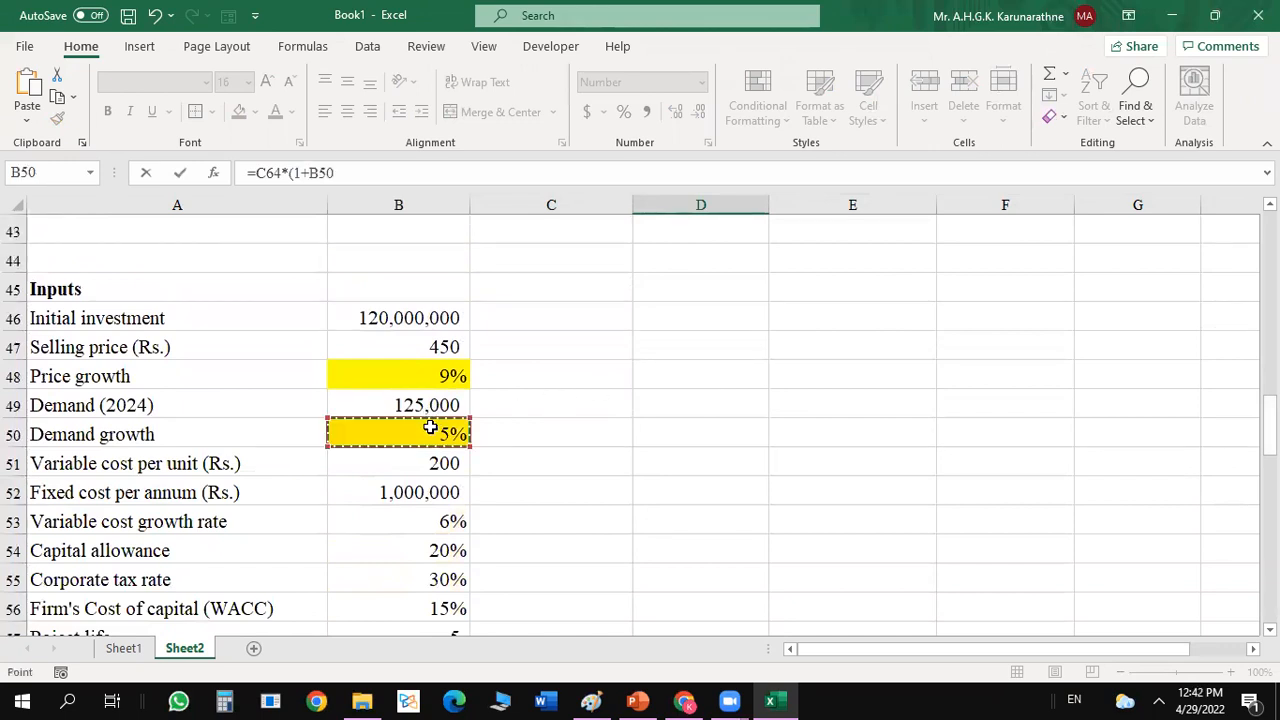
key(F4)
text())
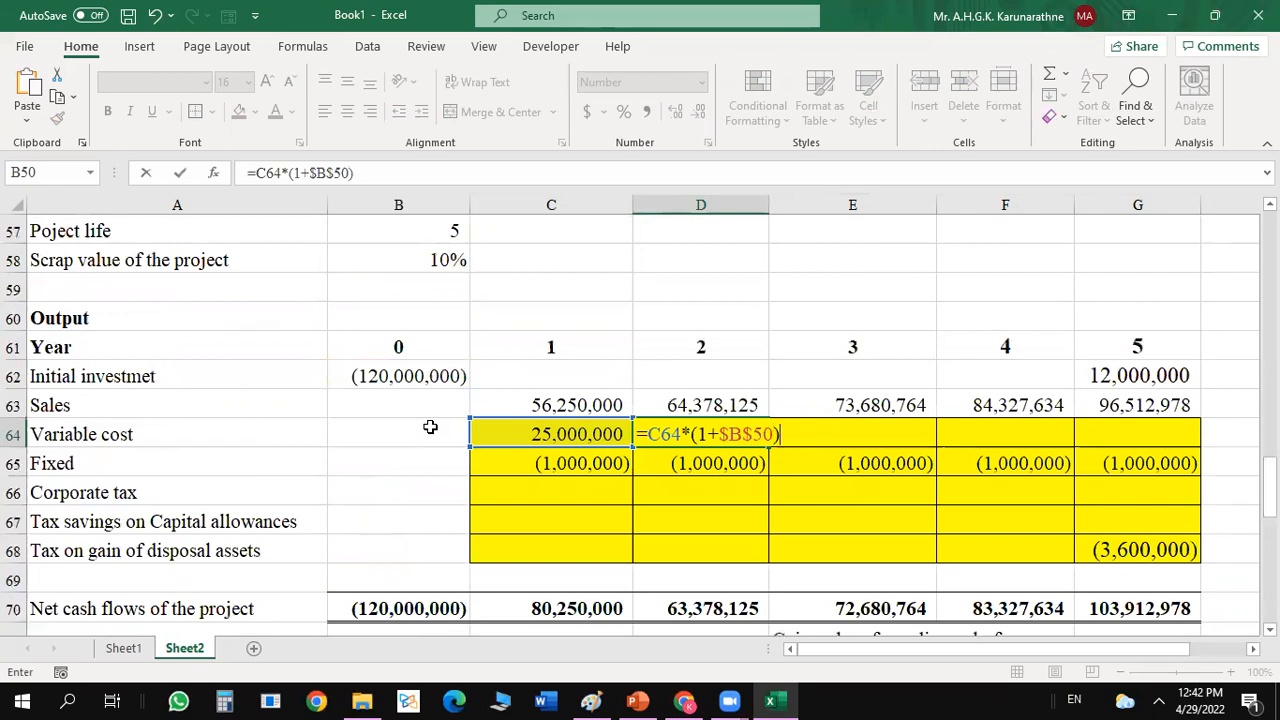
text(*()
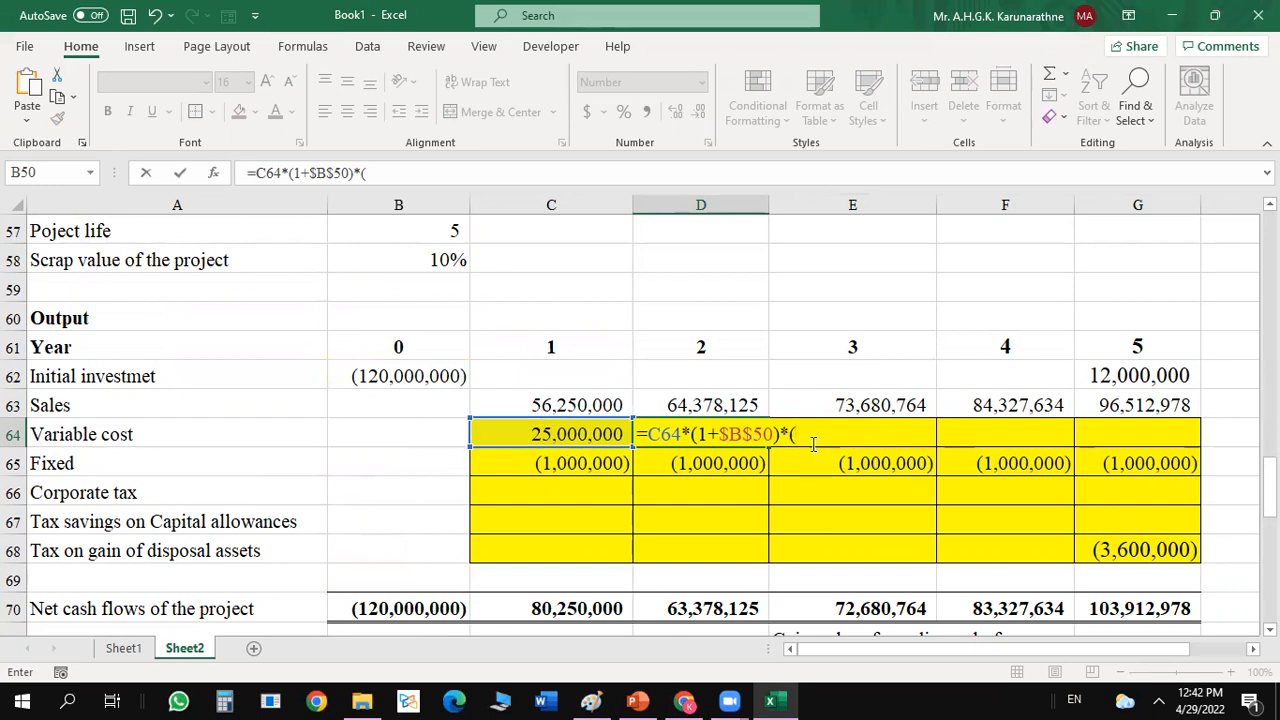
Extend the D64 formula with the variable cost growth rate so it reads =C64*(1+$B$50)*(1+$B$53).
text(1+)
drag(1268, 490, 1268, 477)
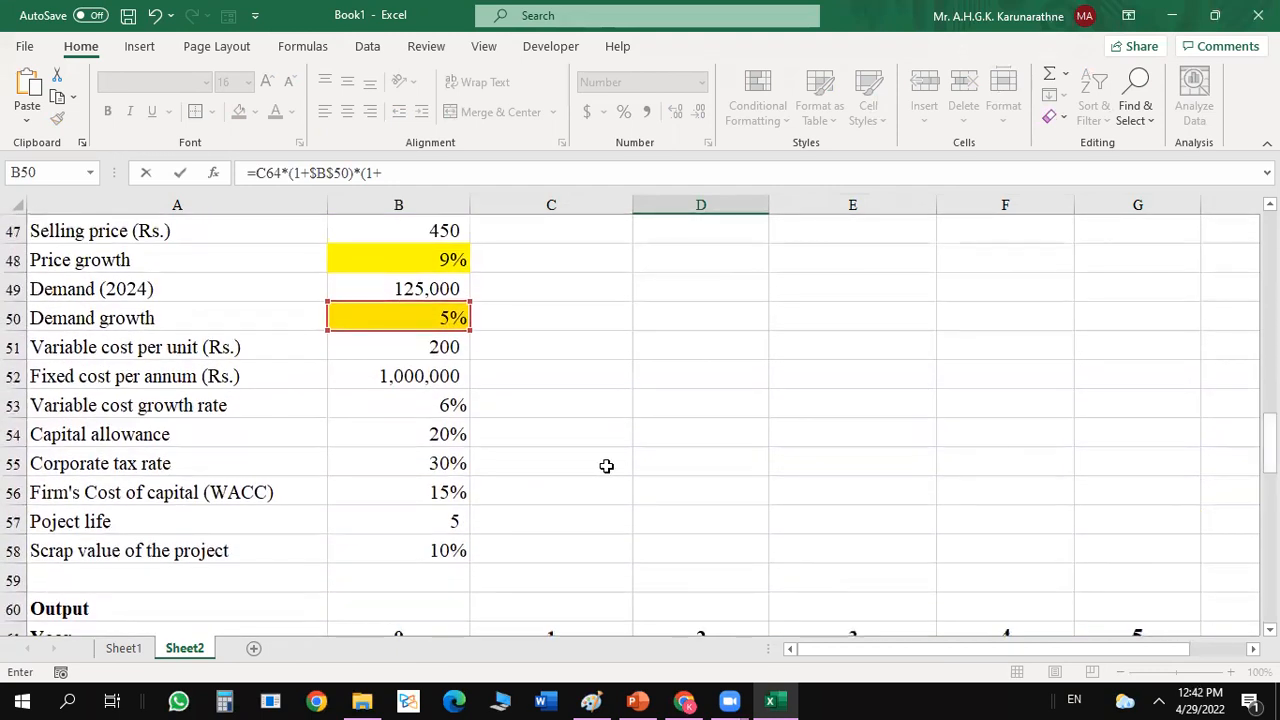
click(398, 411)
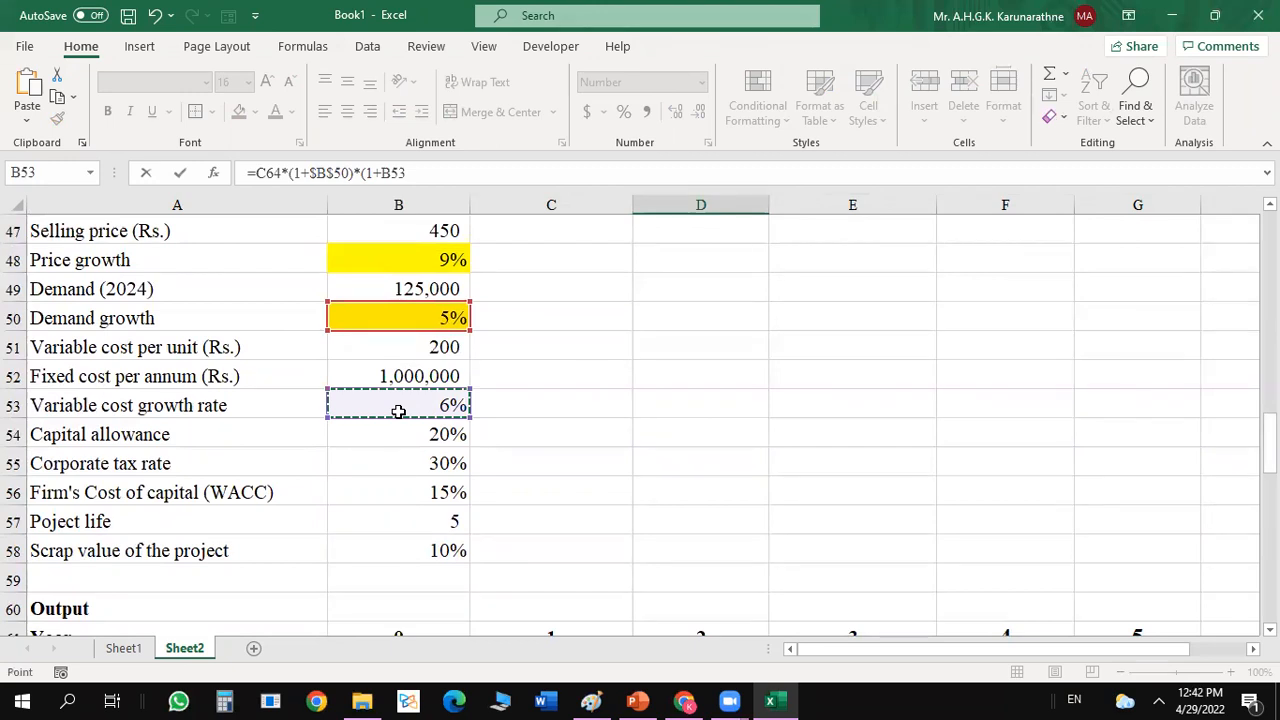
key(F4)
text())
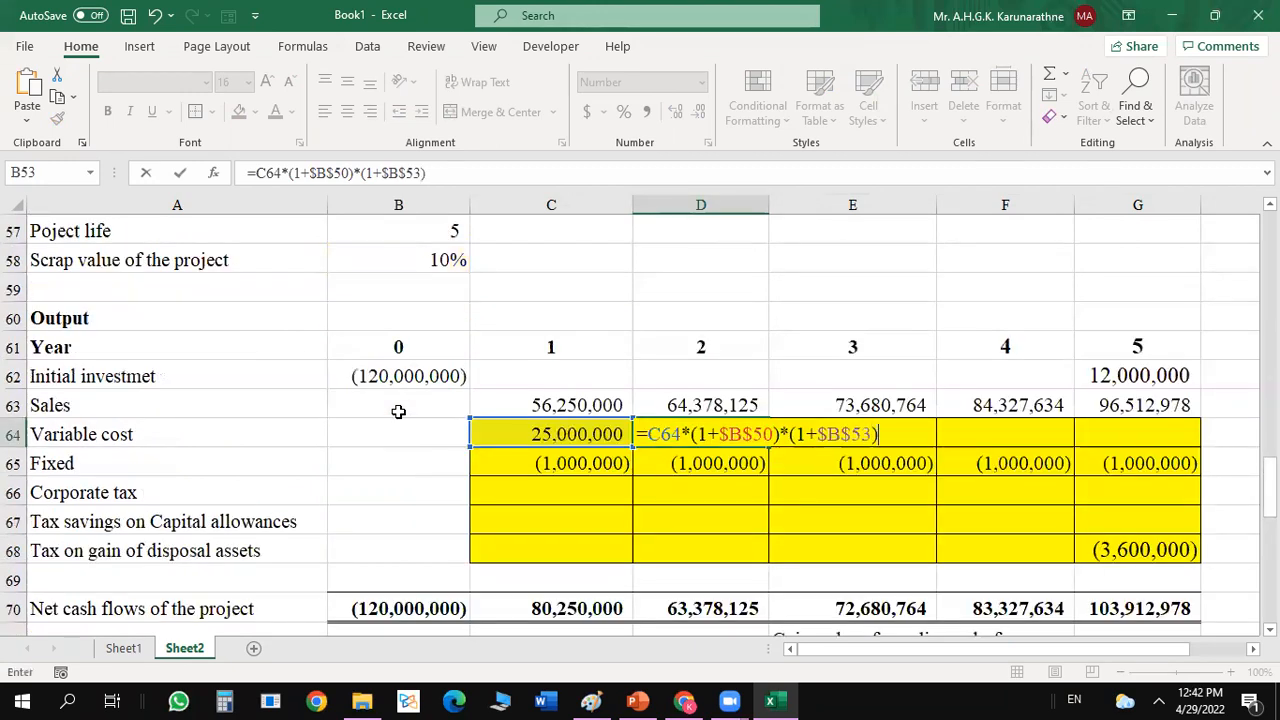
key(Return)
click(741, 435)
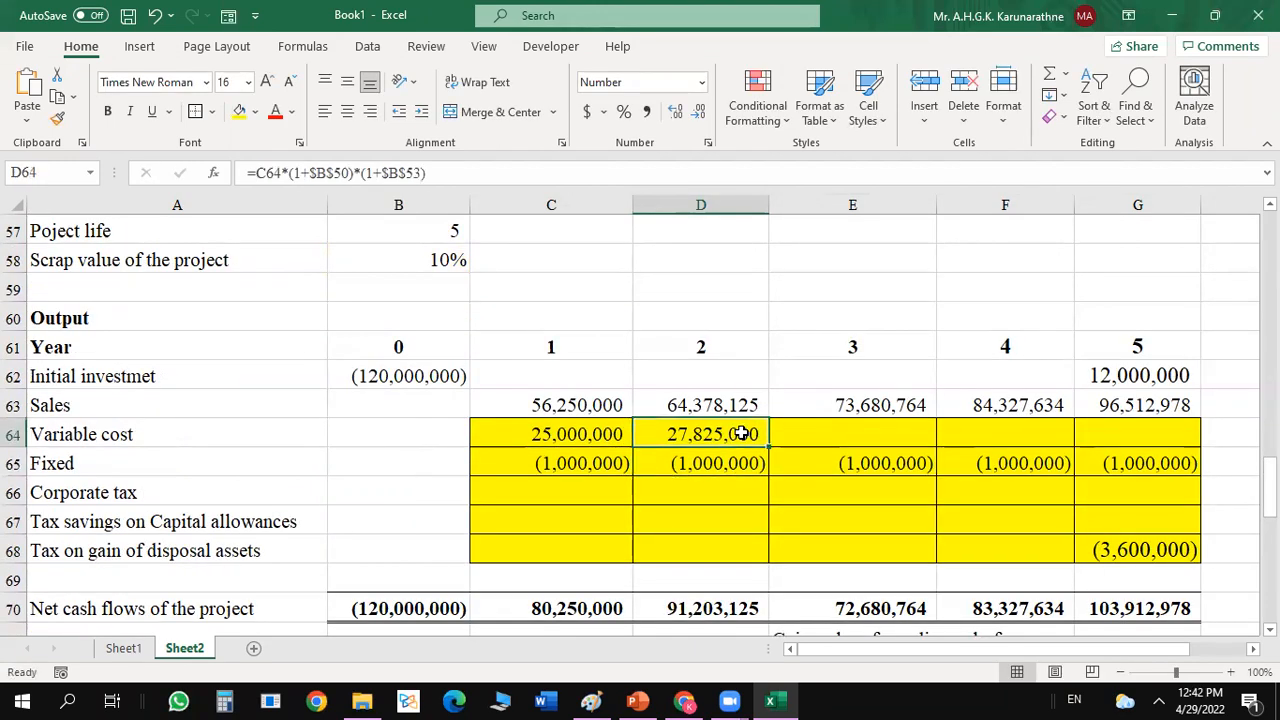
Make the year 1 variable cost in C64 a cash outflow with =-$B$49*$B$51.
click(557, 438)
click(258, 173)
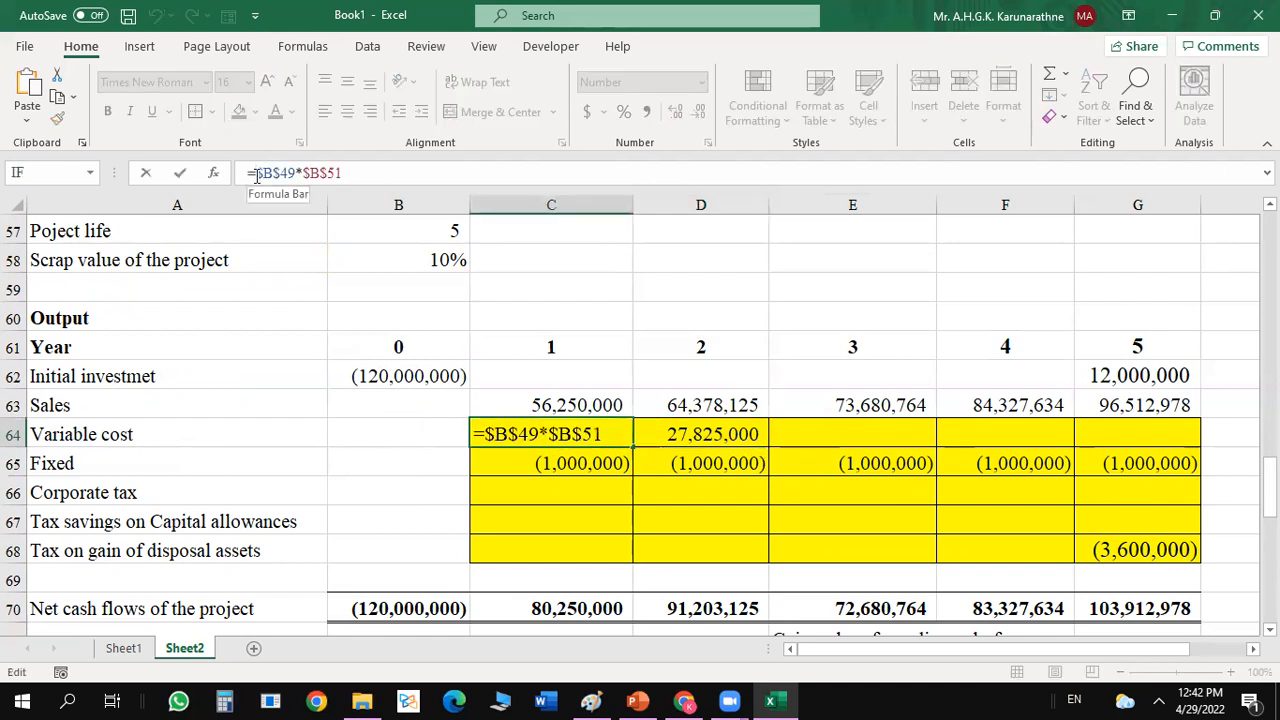
text(-)
key(Return)
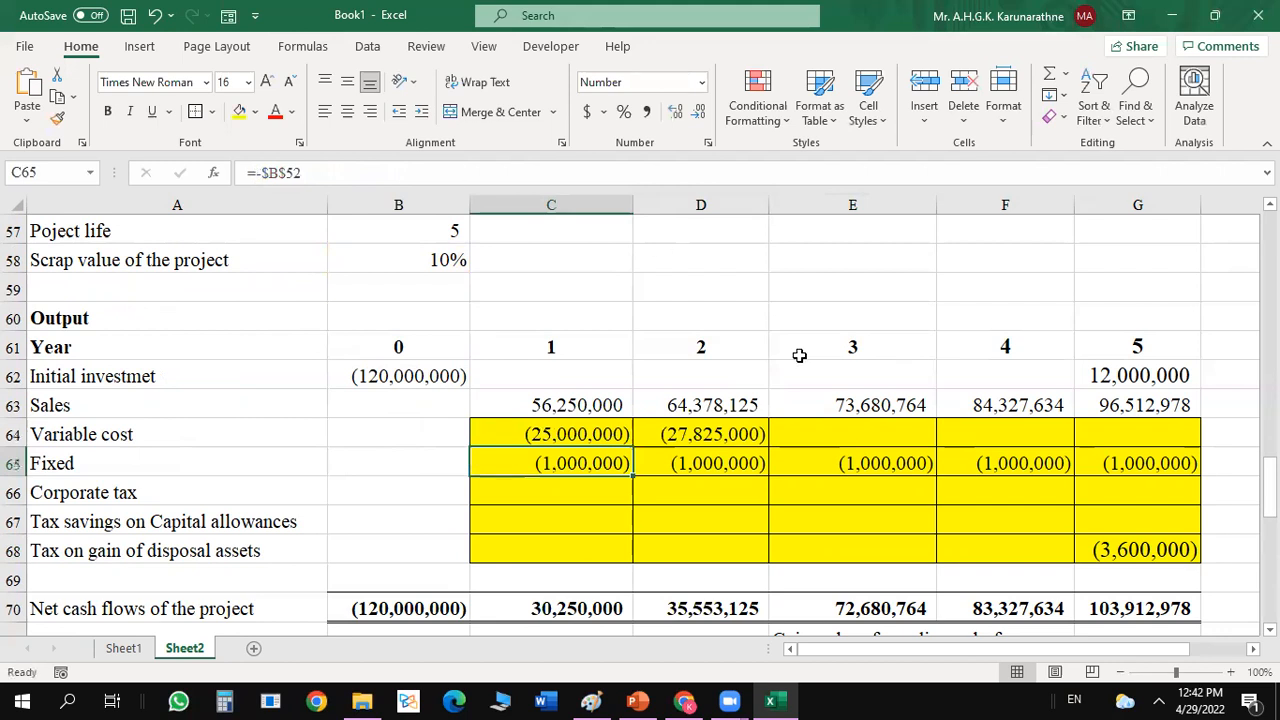
Copy the year 2 variable cost formula from D64 across years 3 to 5 in E64:G64.
click(740, 426)
drag(768, 448, 1147, 441)
click(860, 491)
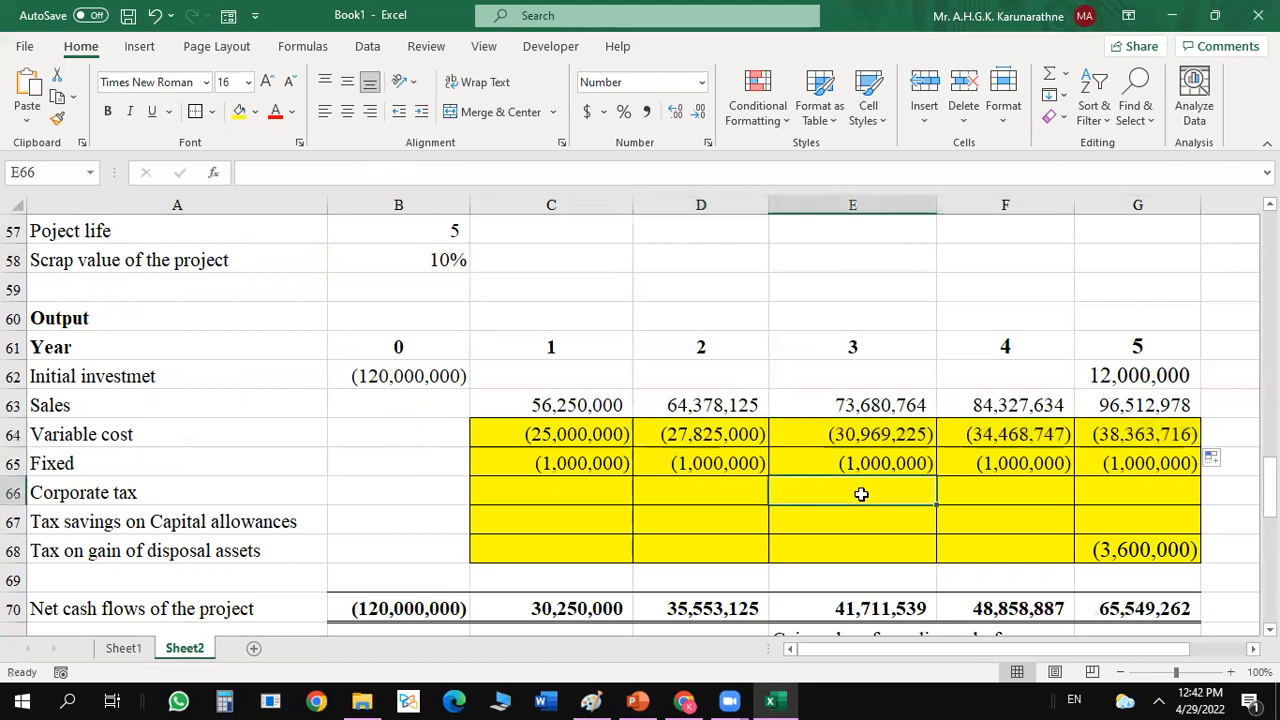
Begin the year 1 corporate tax formula in C66 with the bracketed sum of sales, variable and fixed costs, =(sum(C63:C65)).
click(604, 485)
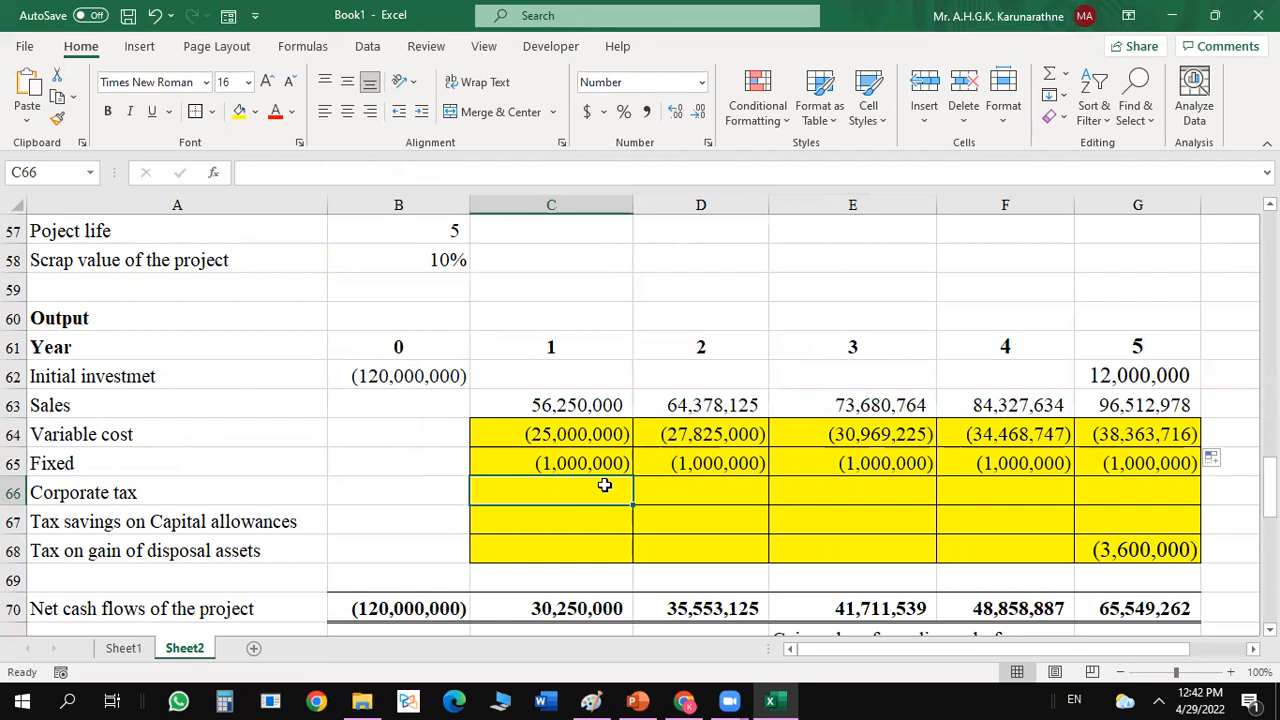
text(=)
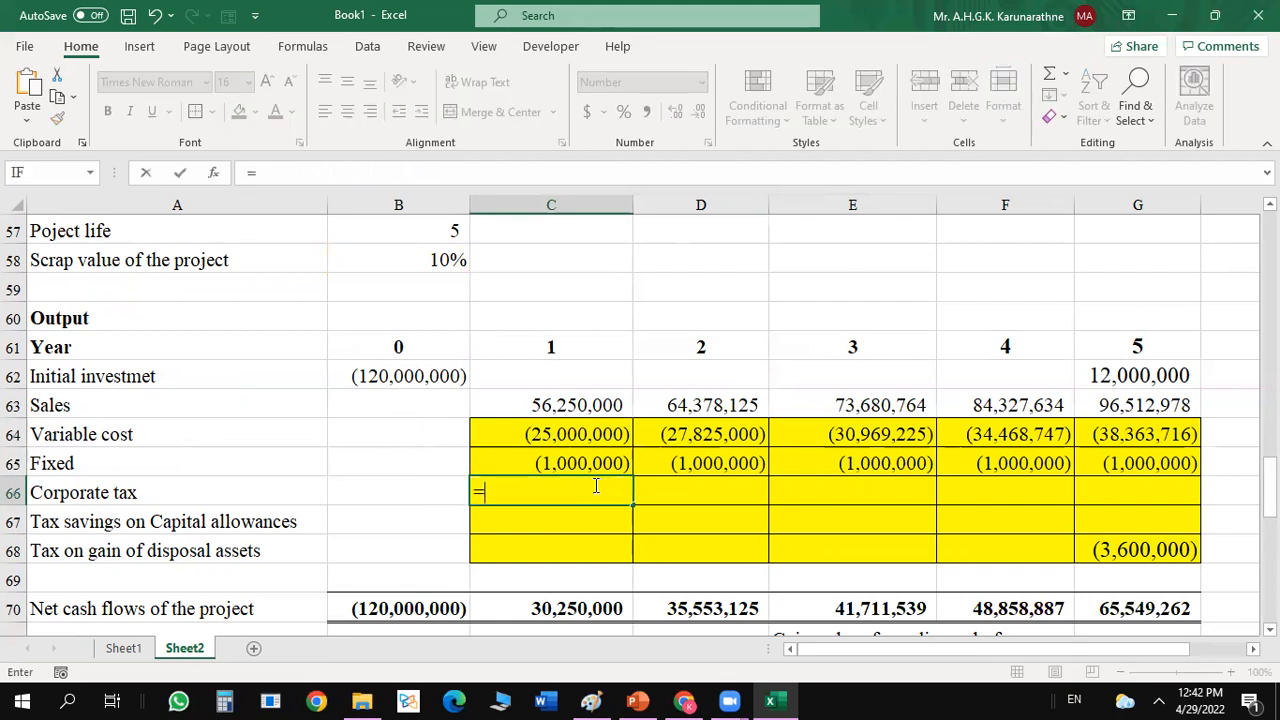
text(sum()
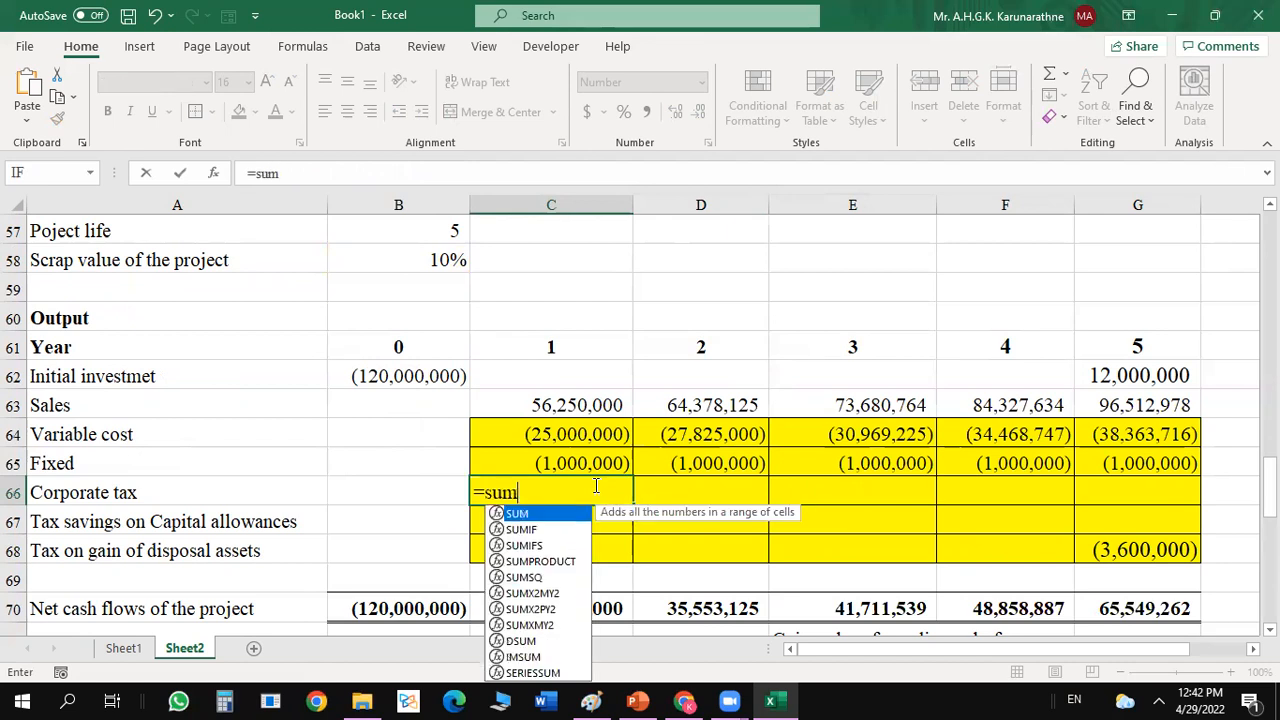
click(565, 405)
drag(565, 405, 564, 461)
text())
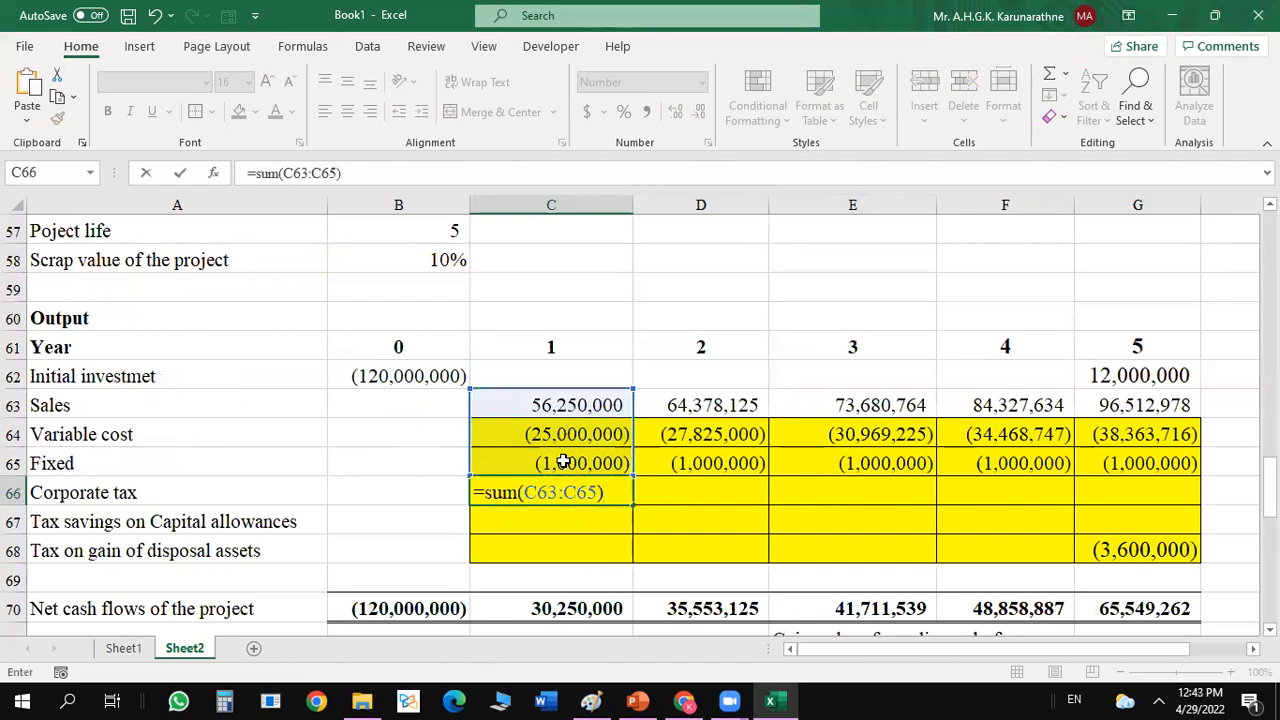
text())
click(483, 493)
text(()
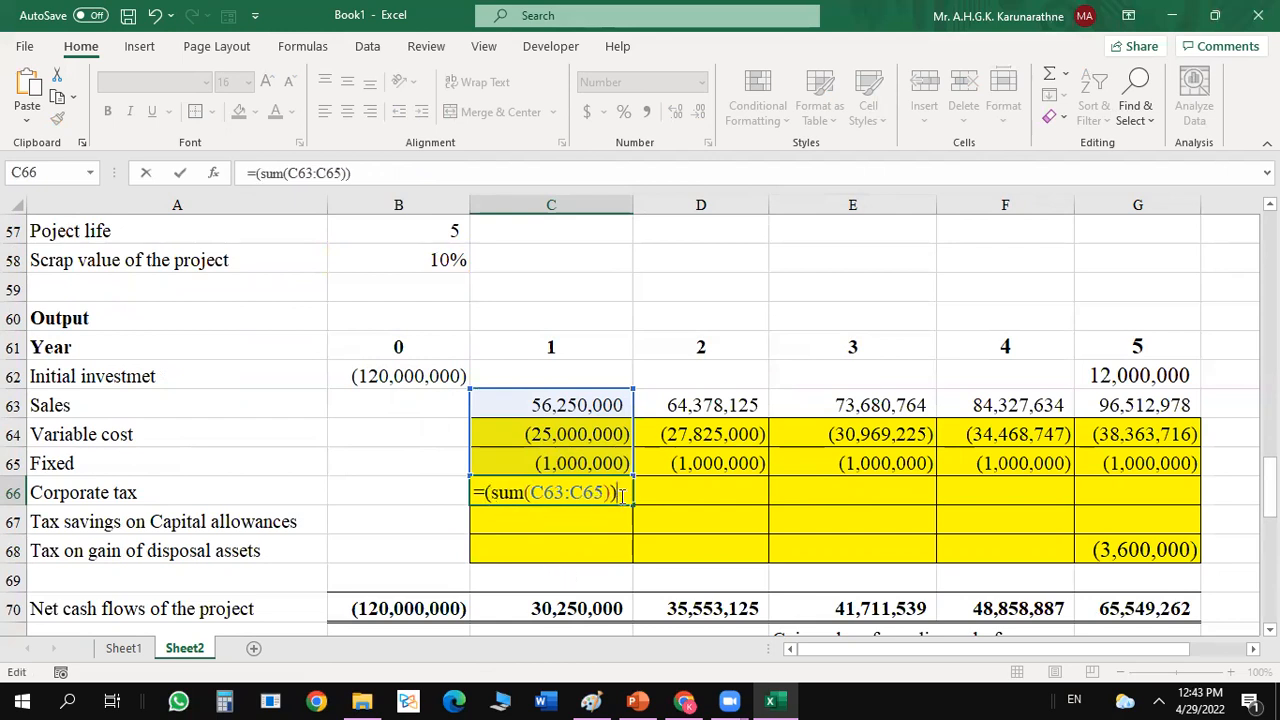
text(*)
Multiply the sum in C66 by the absolute corporate tax rate so the formula reads =(sum(C63:C65))*$B$55.
drag(1268, 486, 1268, 470)
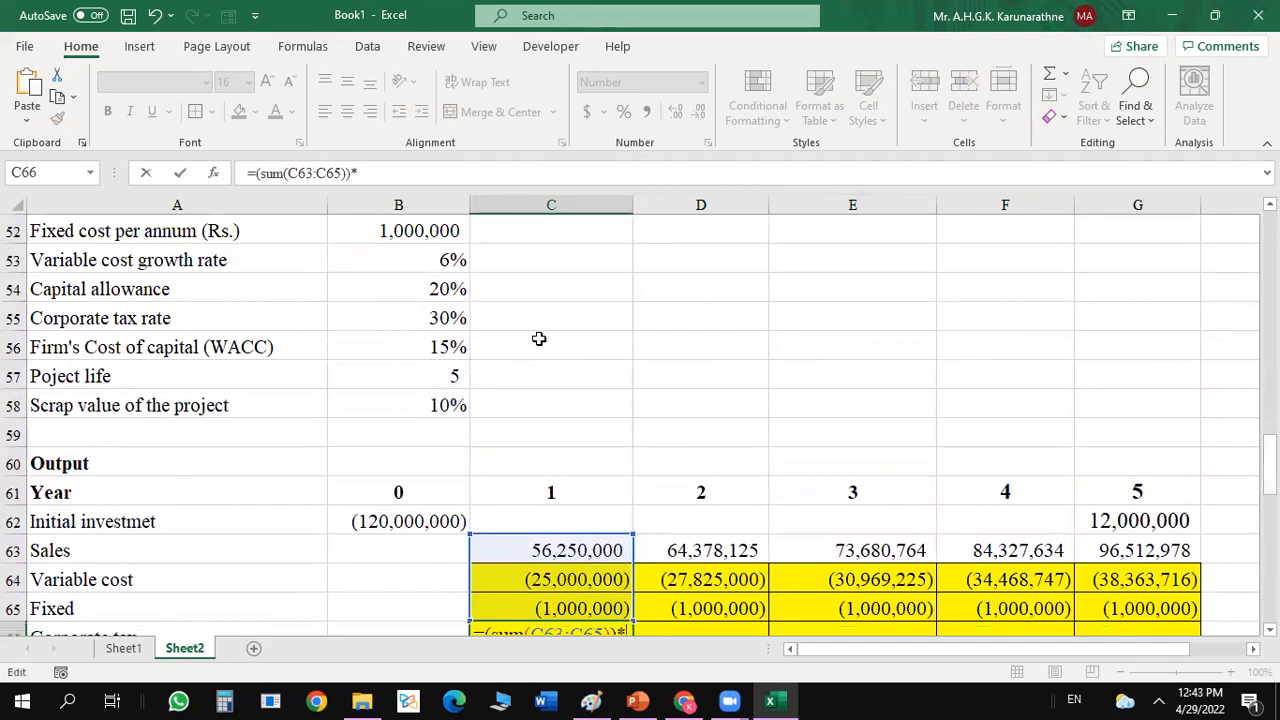
click(449, 318)
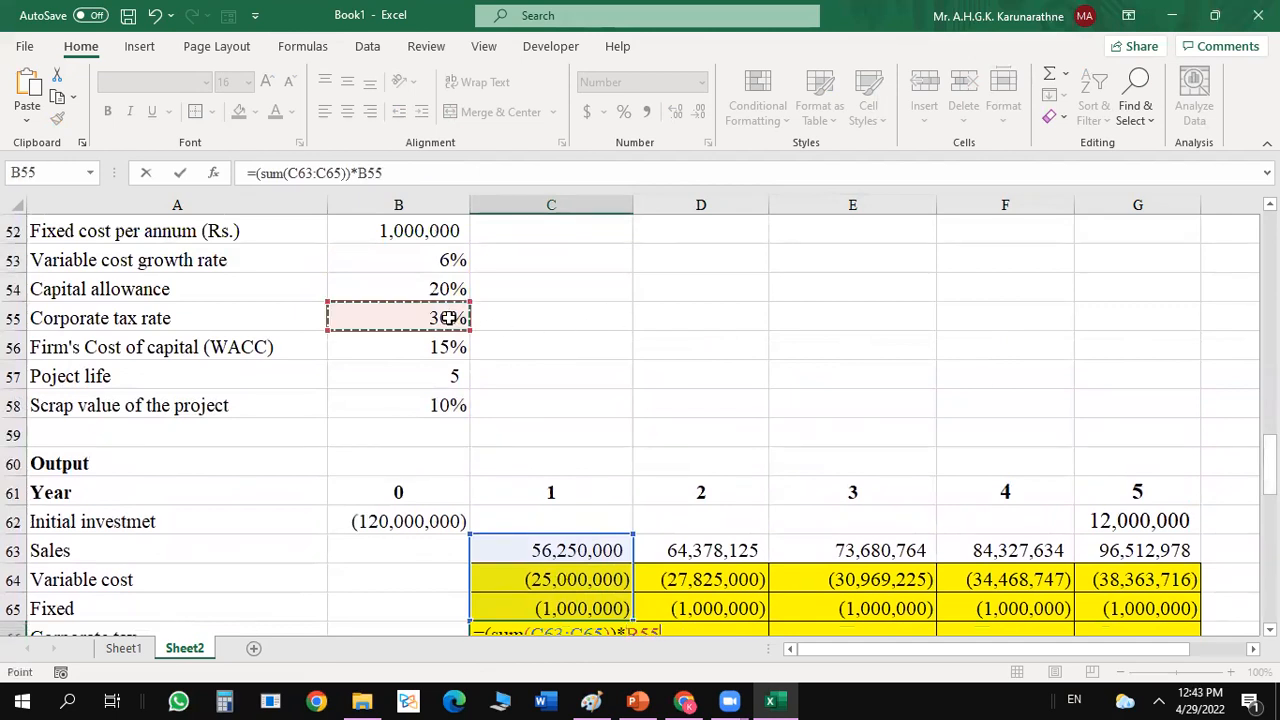
key(F4)
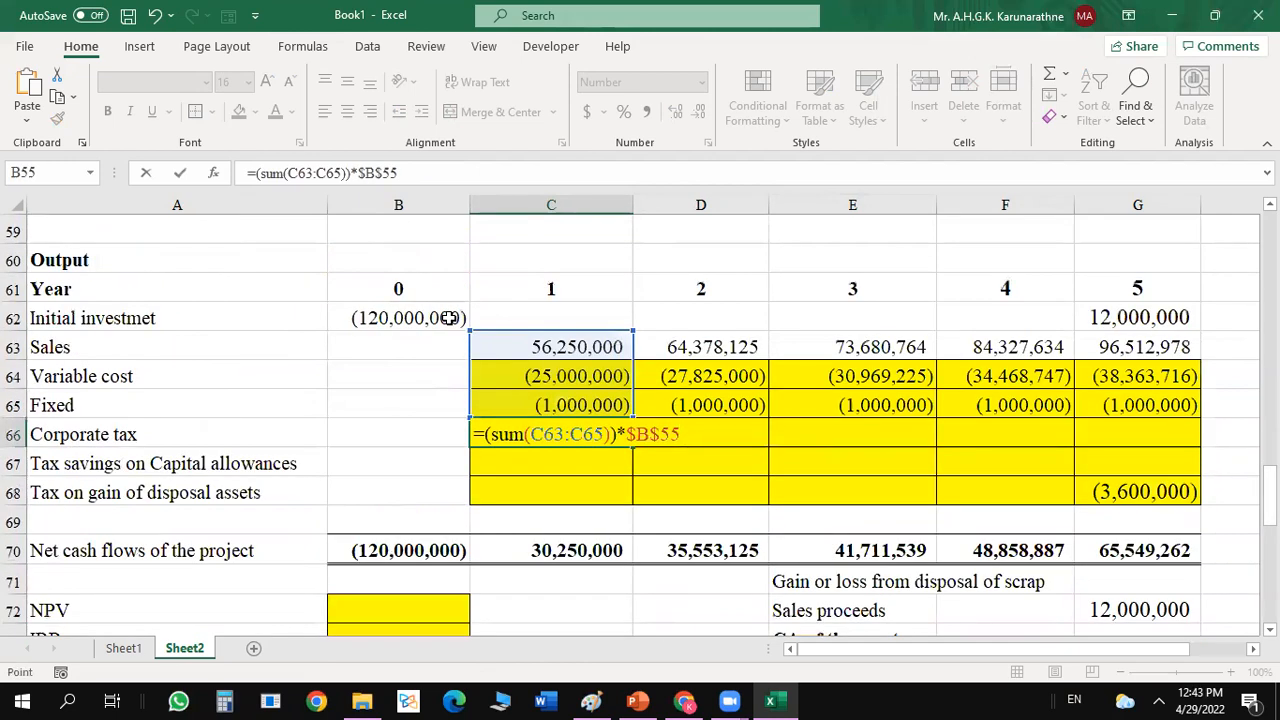
key(Return)
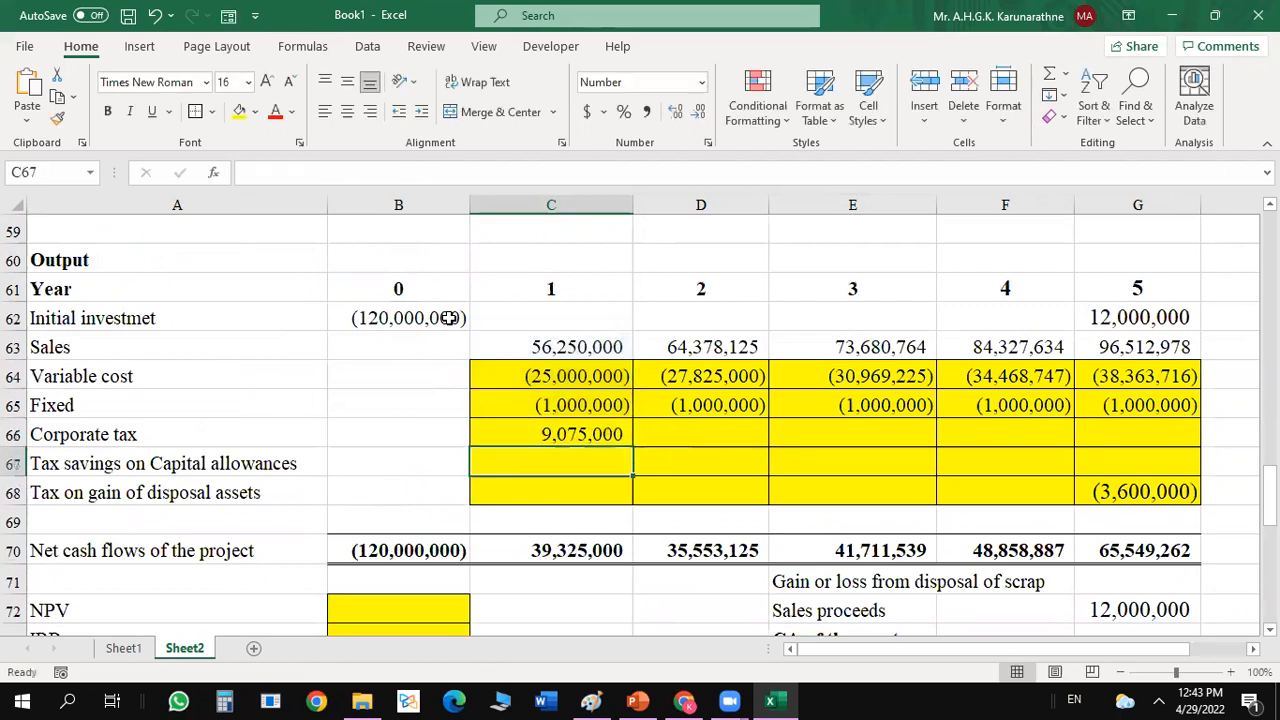
Make the year 1 corporate tax an outflow with =-(SUM(C63:C65))*$B$55 and copy it across D66:G66.
click(540, 435)
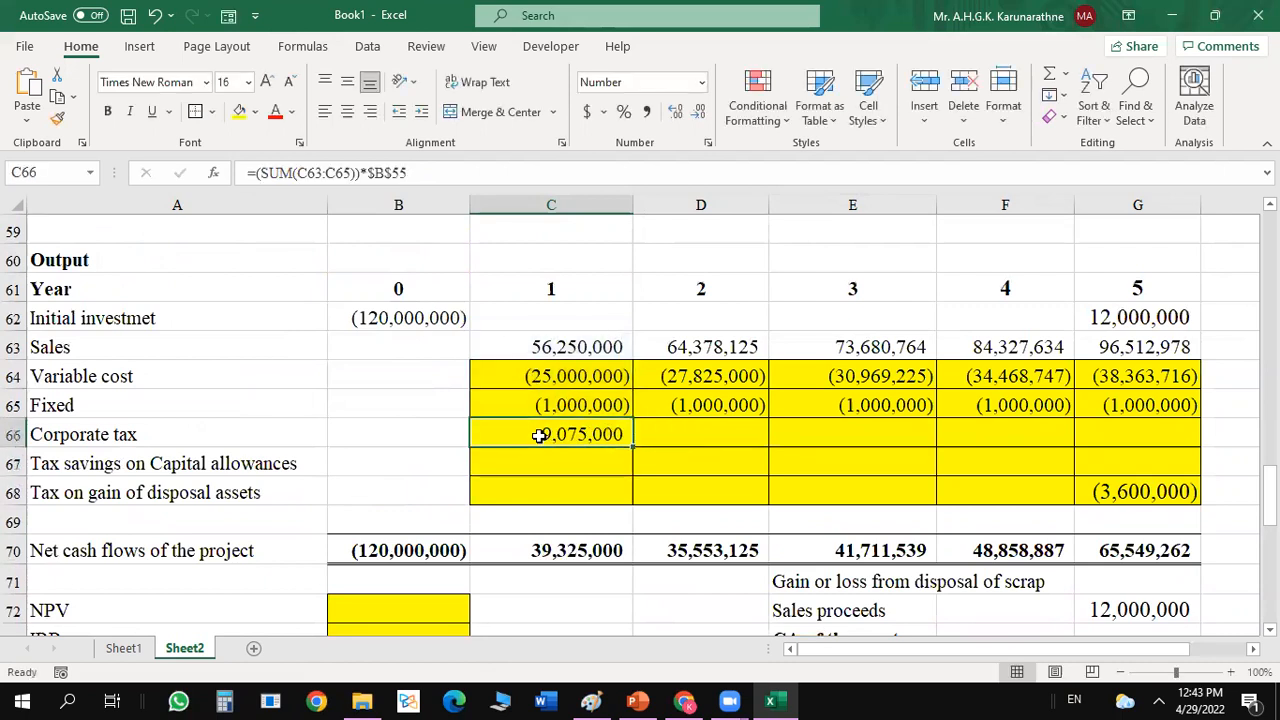
click(254, 173)
key(Return)
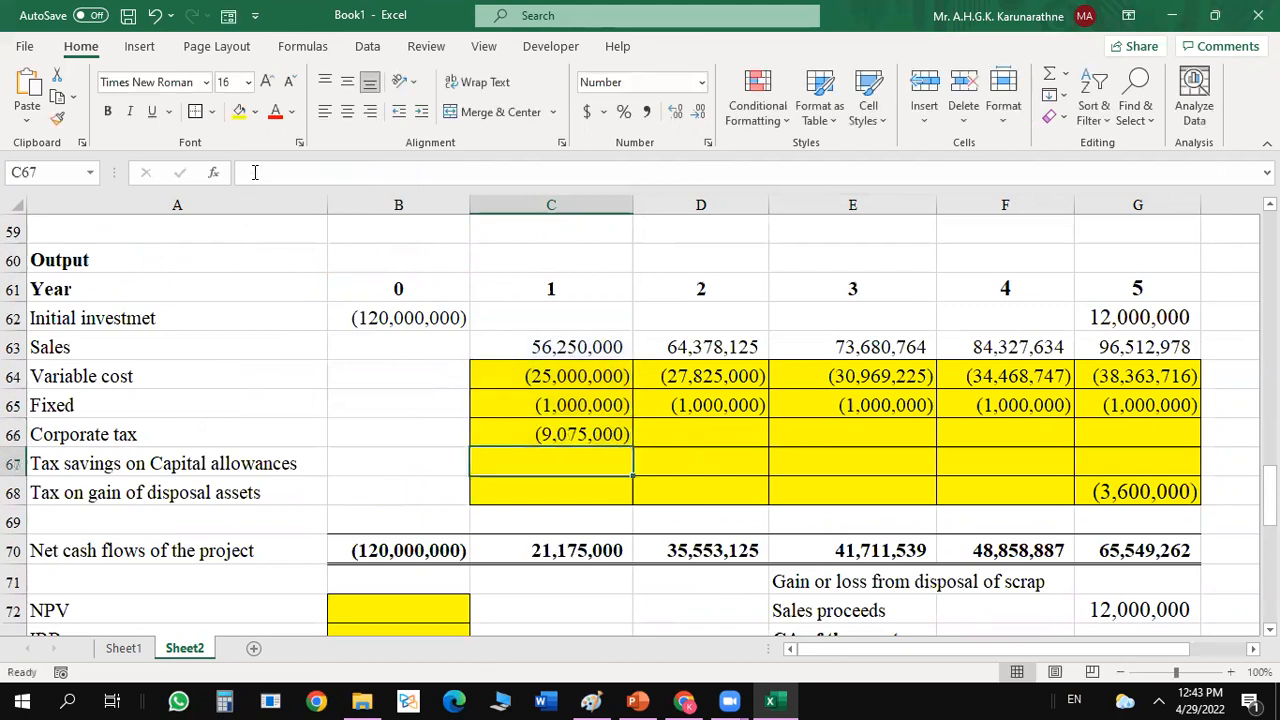
click(563, 437)
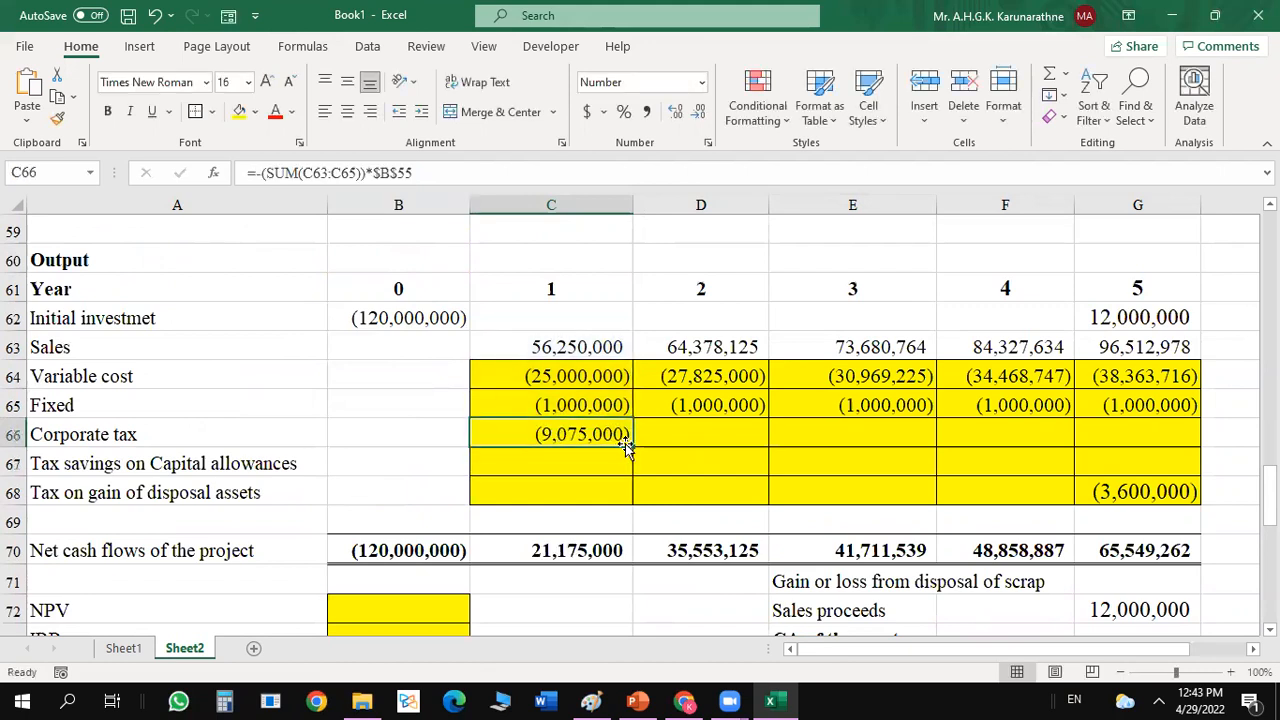
drag(633, 447, 1147, 437)
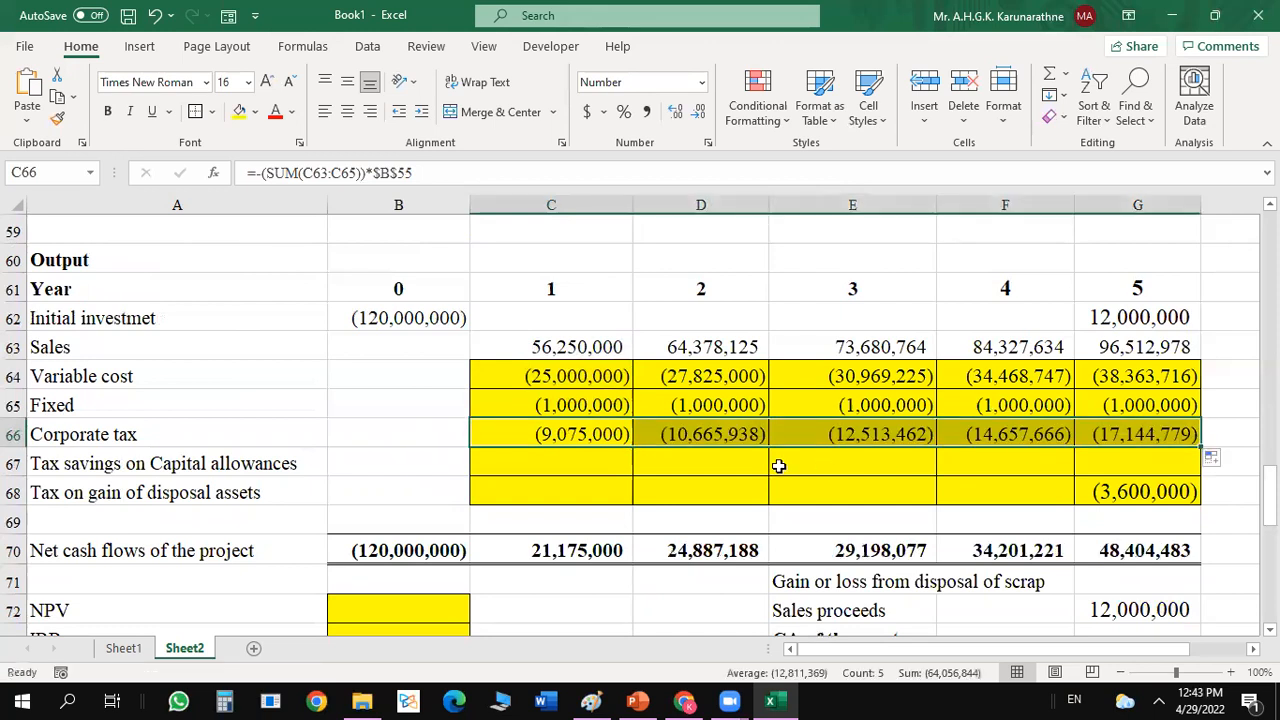
click(527, 464)
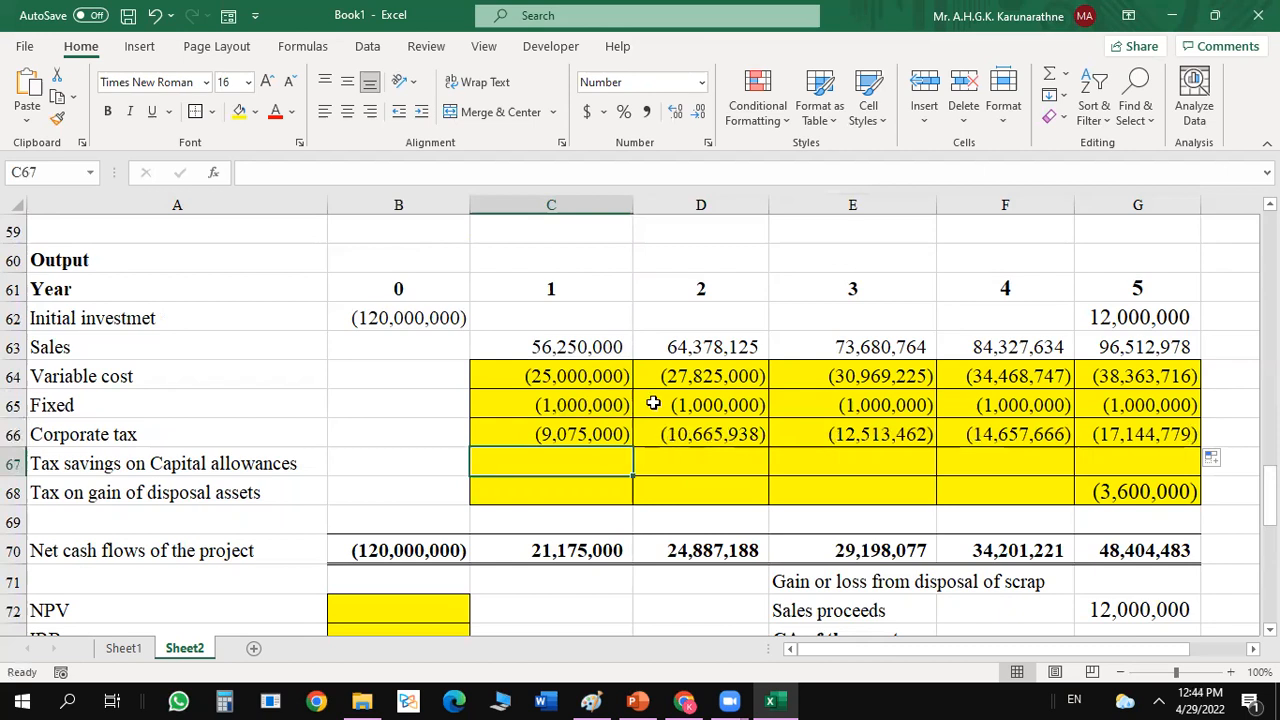
click(566, 432)
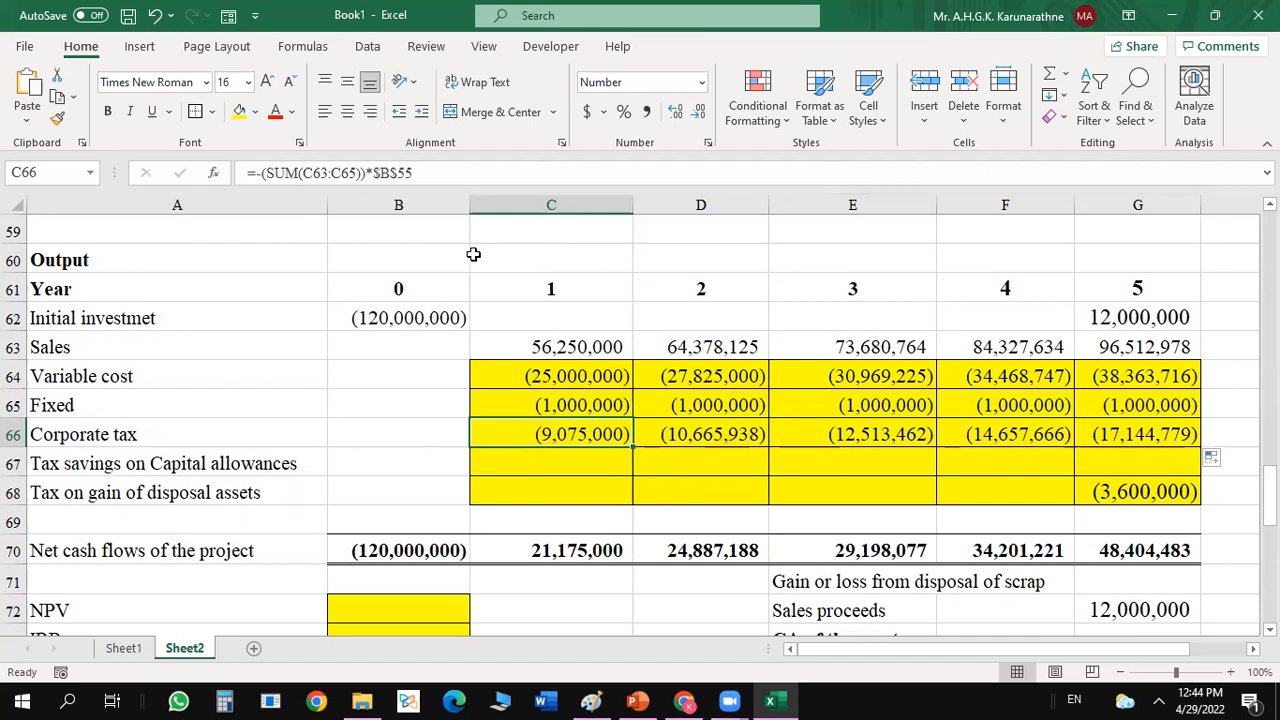
click(383, 313)
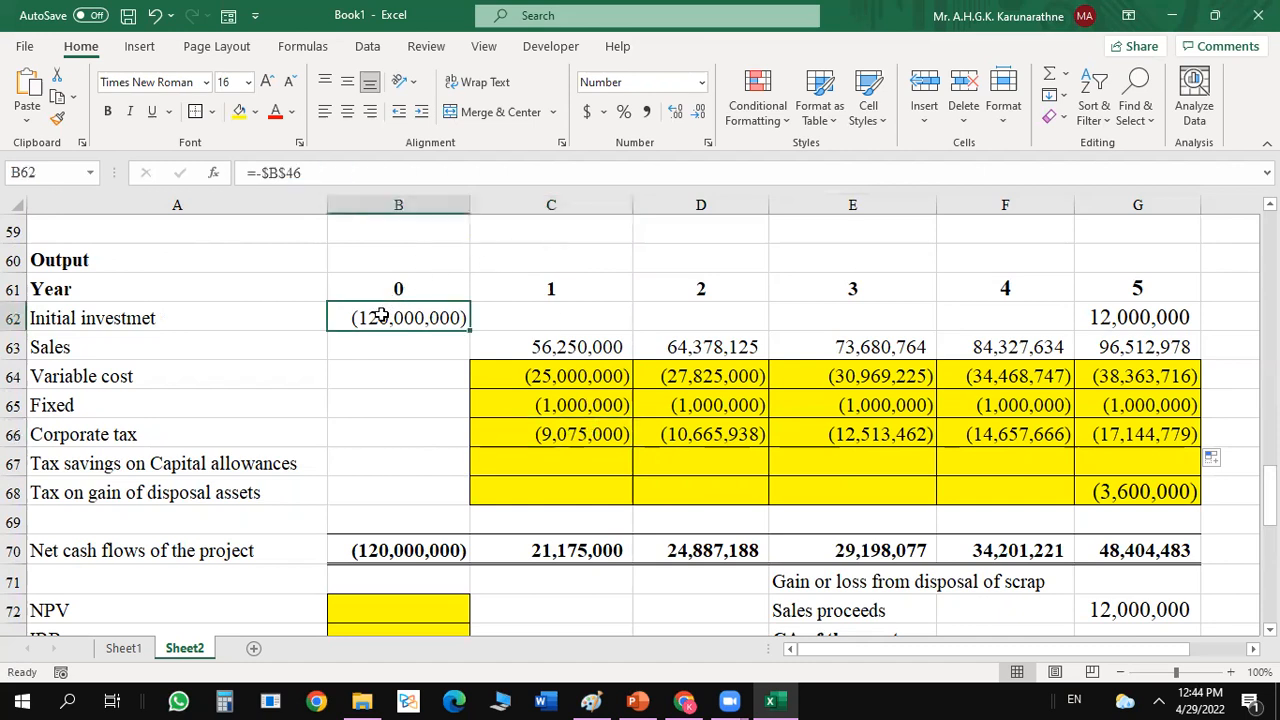
Calculate the annual capital allowance in the blank cell C60 by dividing the initial investment by five, =B62/5.
click(526, 256)
text(=)
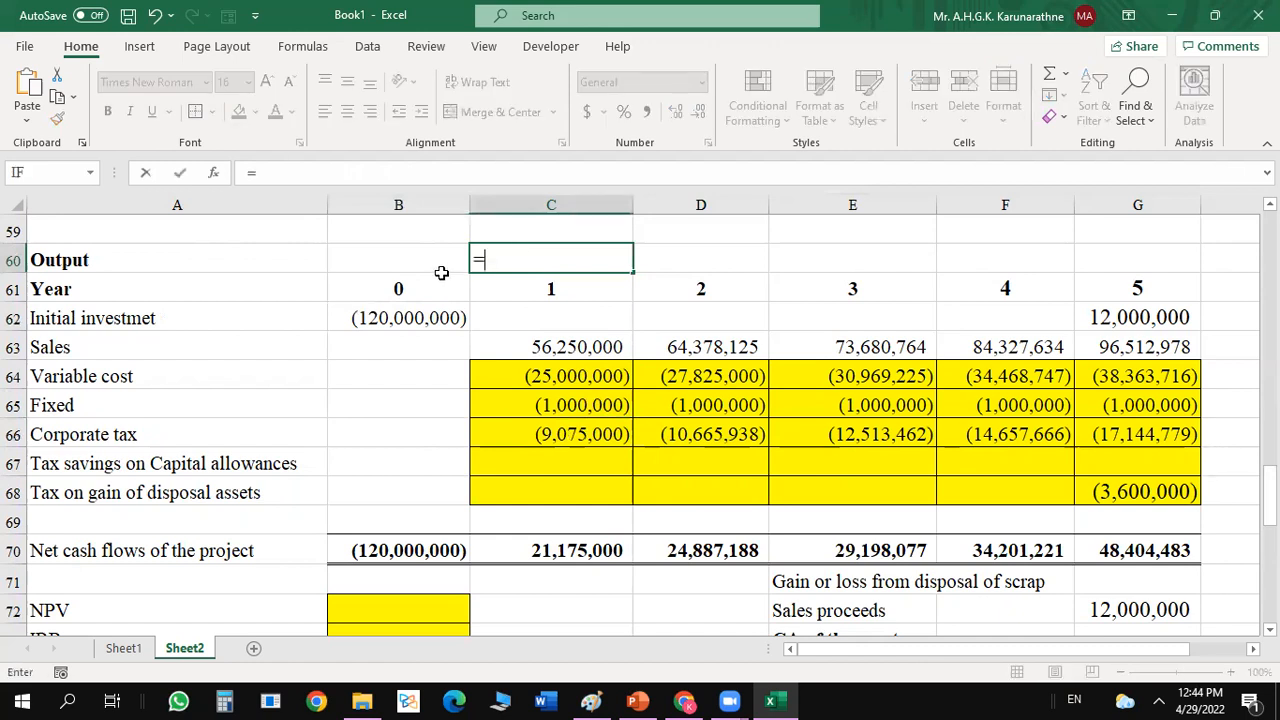
click(408, 314)
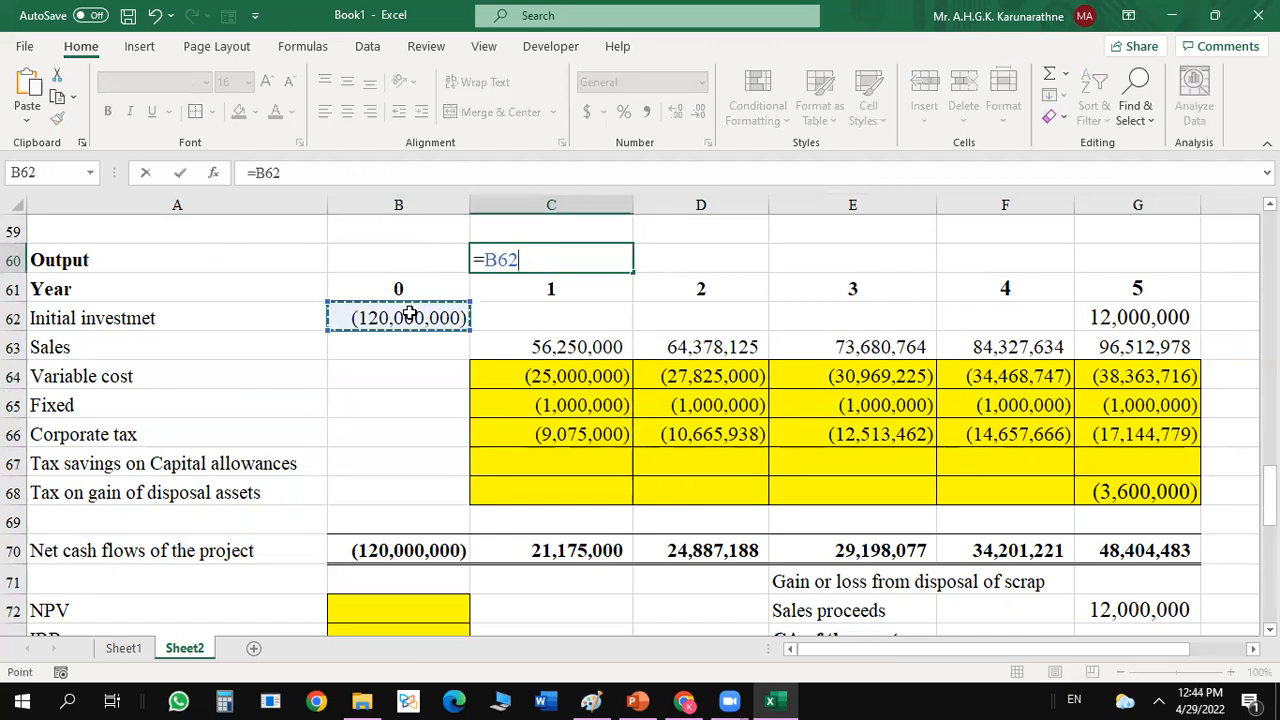
text(/)
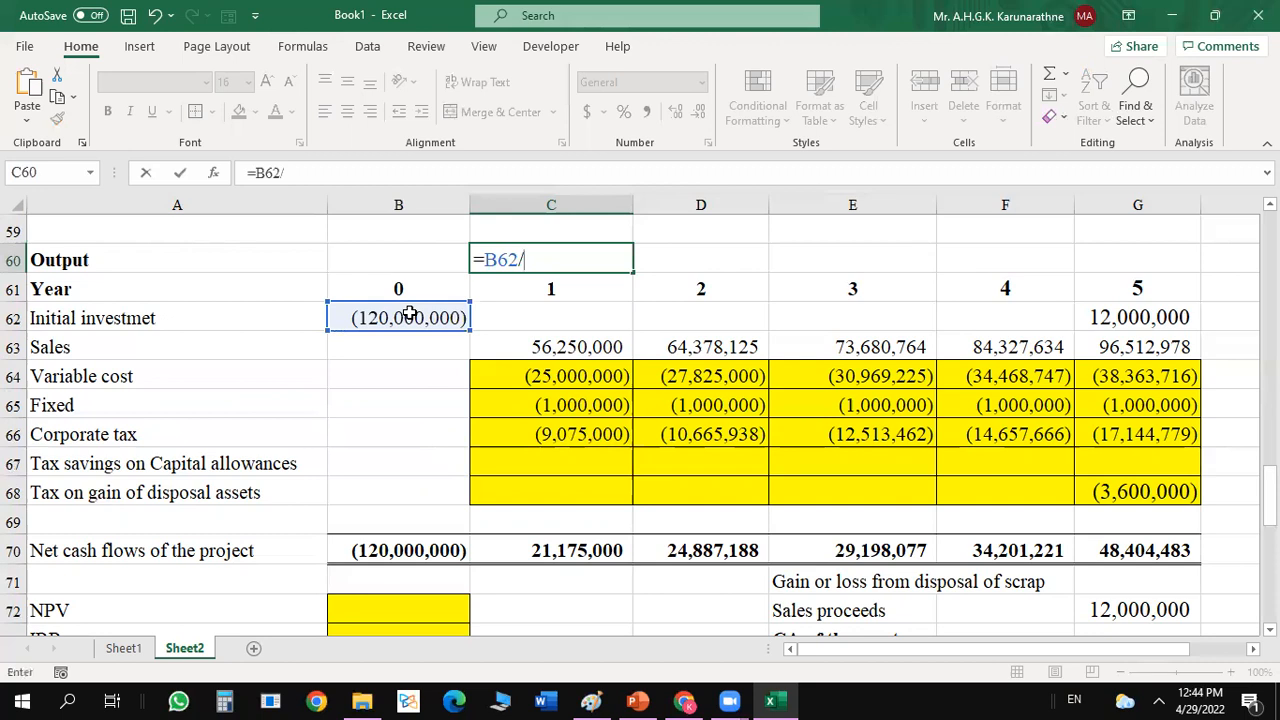
text(5)
key(Return)
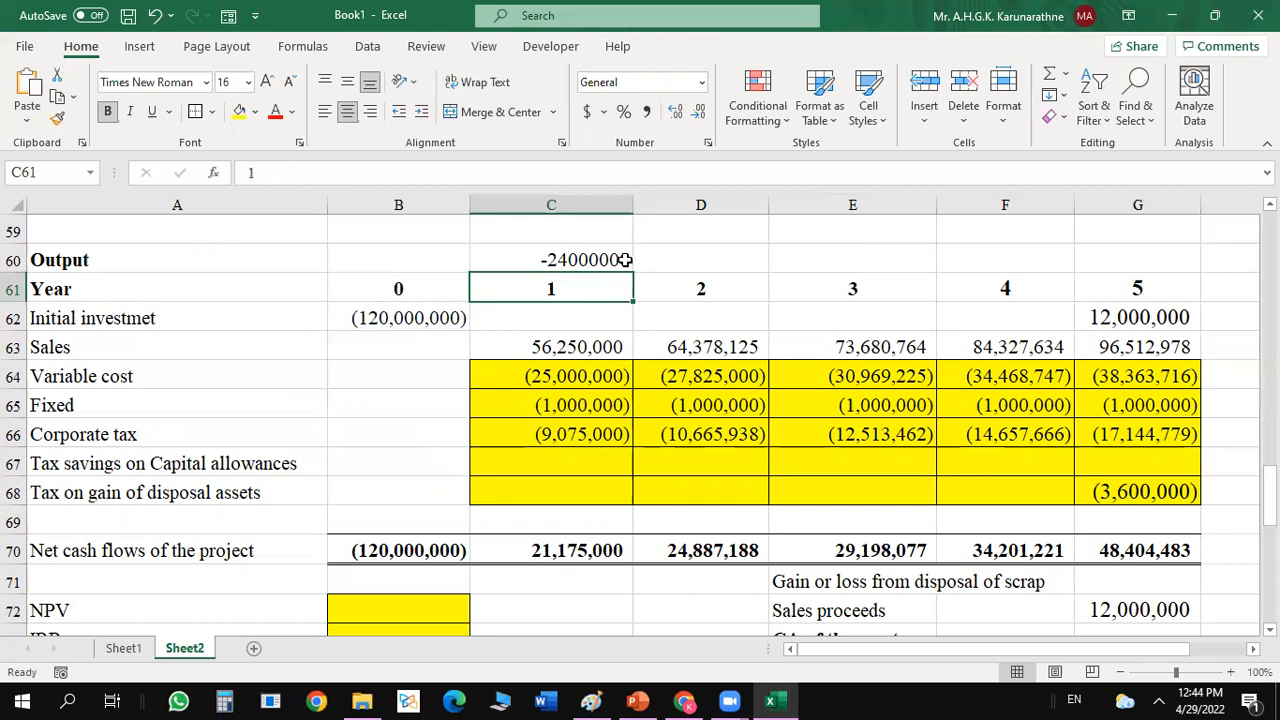
click(570, 258)
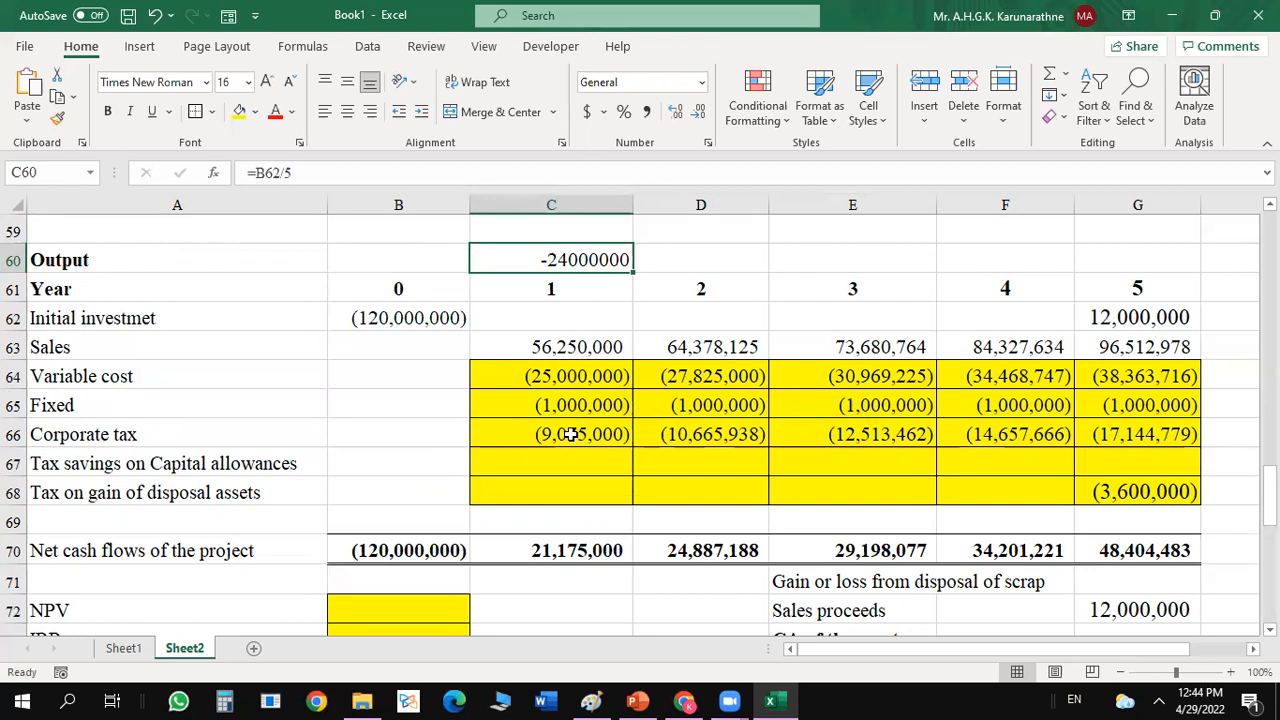
Begin the year 1 capital allowance tax savings formula in C67 by multiplying the initial investment by the capital allowance rate, =B46*B54.
click(548, 460)
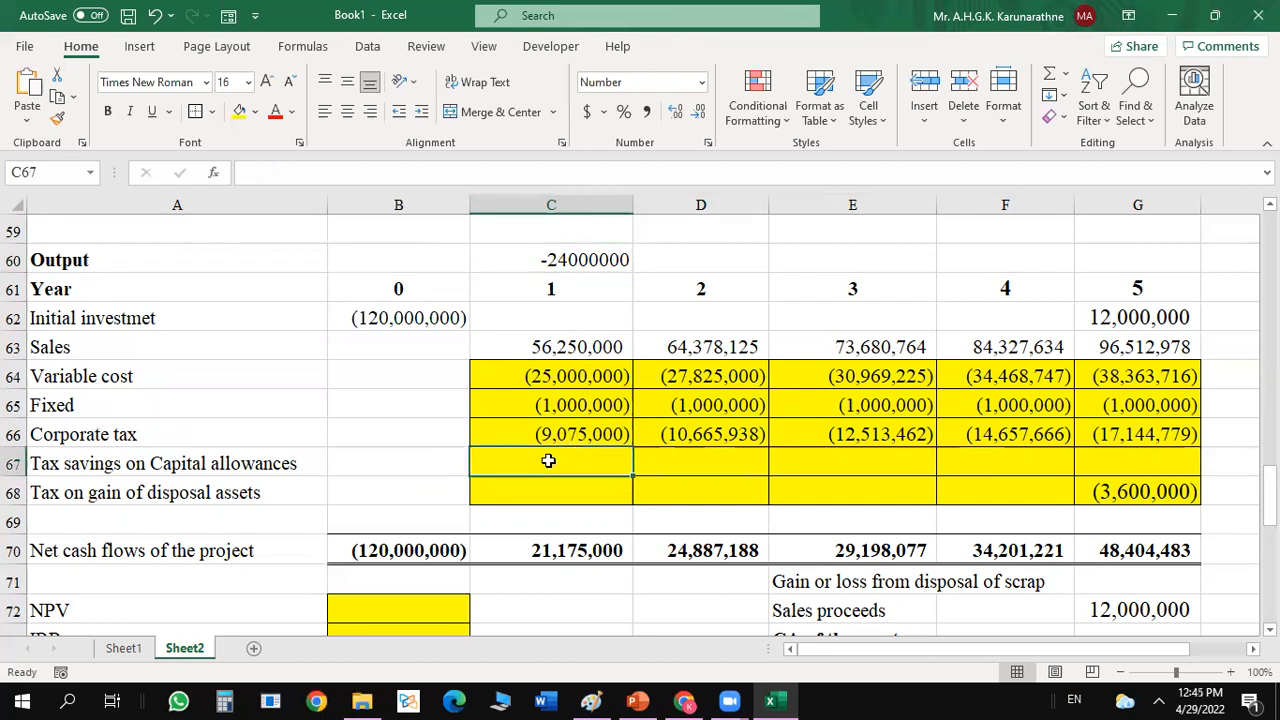
text(=)
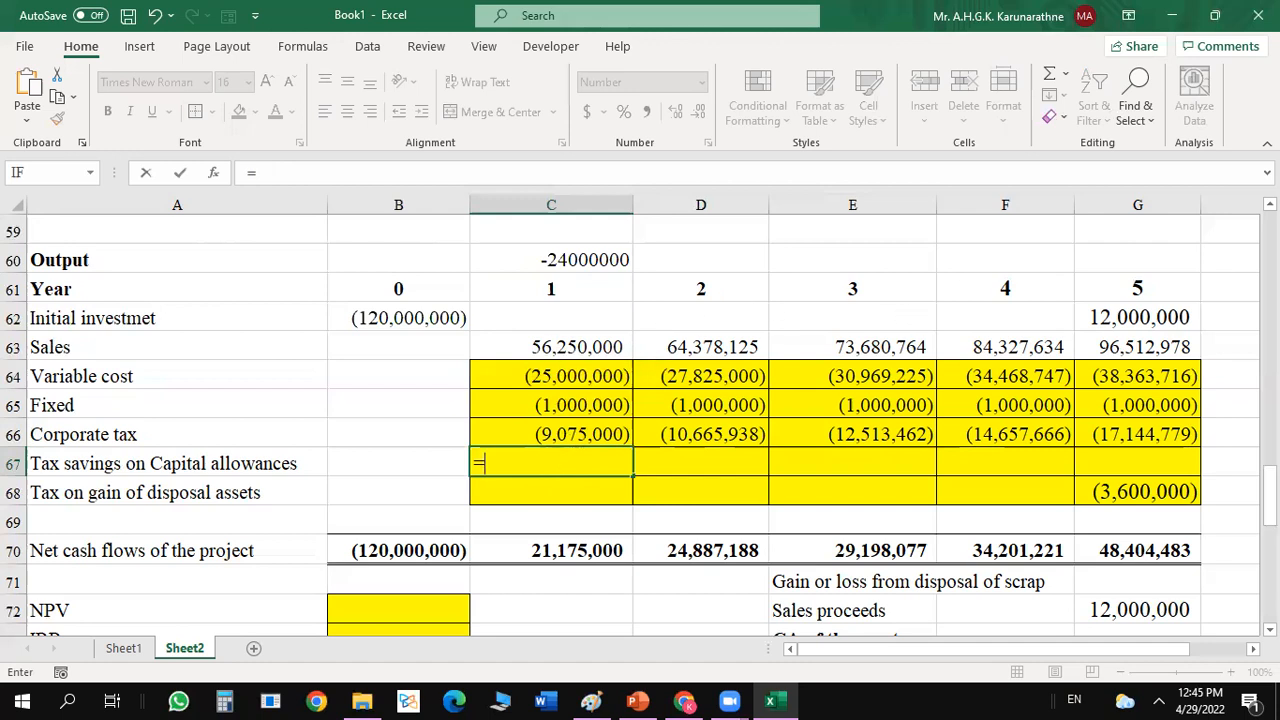
drag(1270, 485, 1270, 420)
click(427, 259)
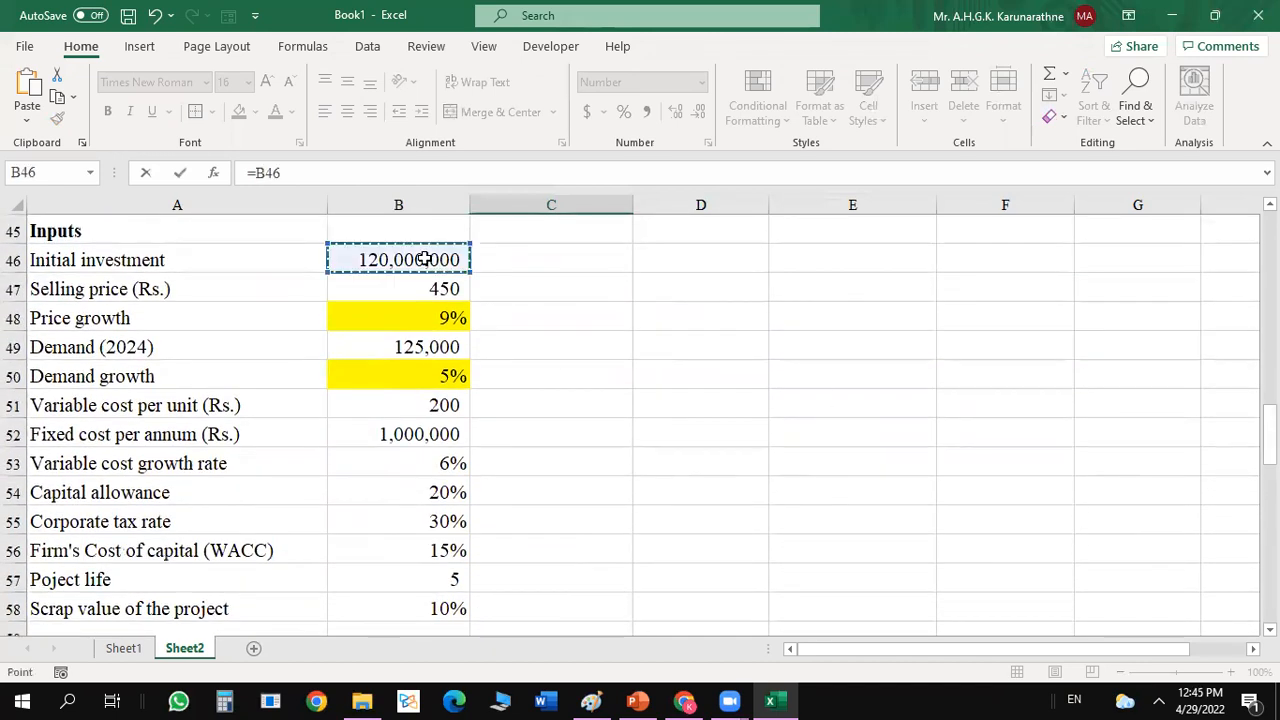
mouse_move(1268, 432)
mouse_down()
mouse_move(1246, 563)
mouse_move(1246, 425)
mouse_up()
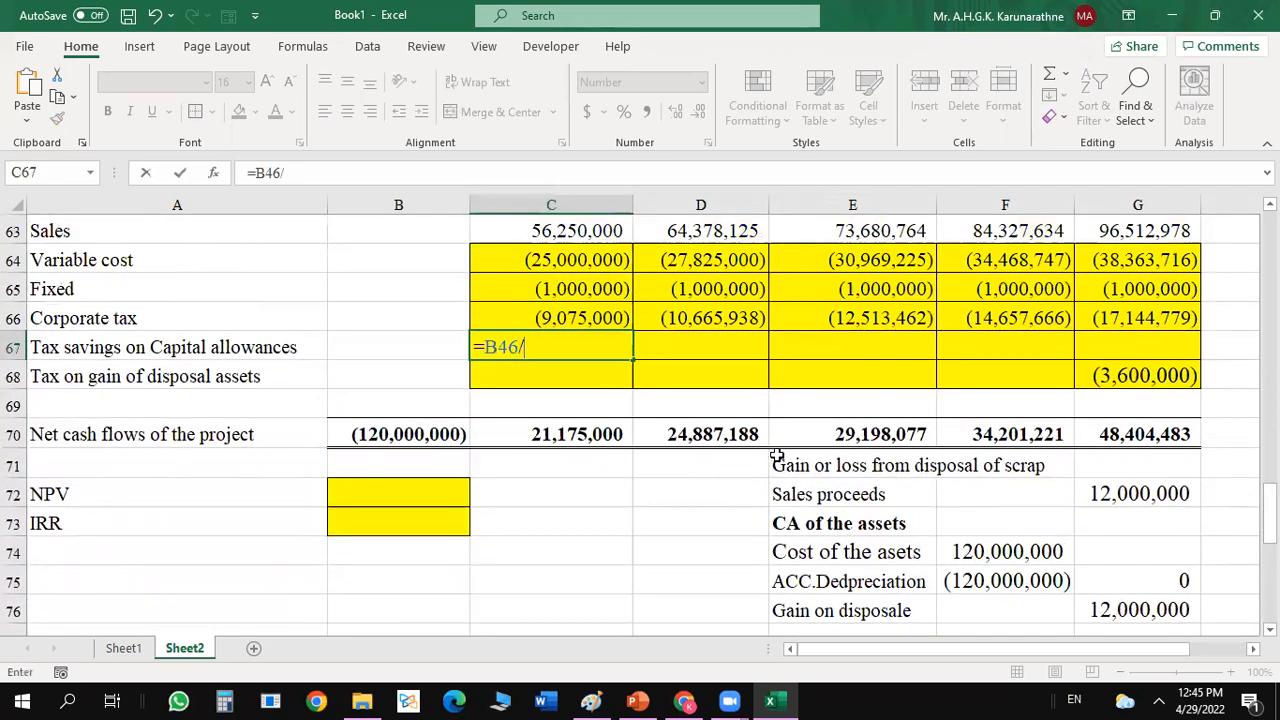
text(/)
drag(1270, 514, 1270, 491)
text(*)
drag(1270, 491, 1270, 470)
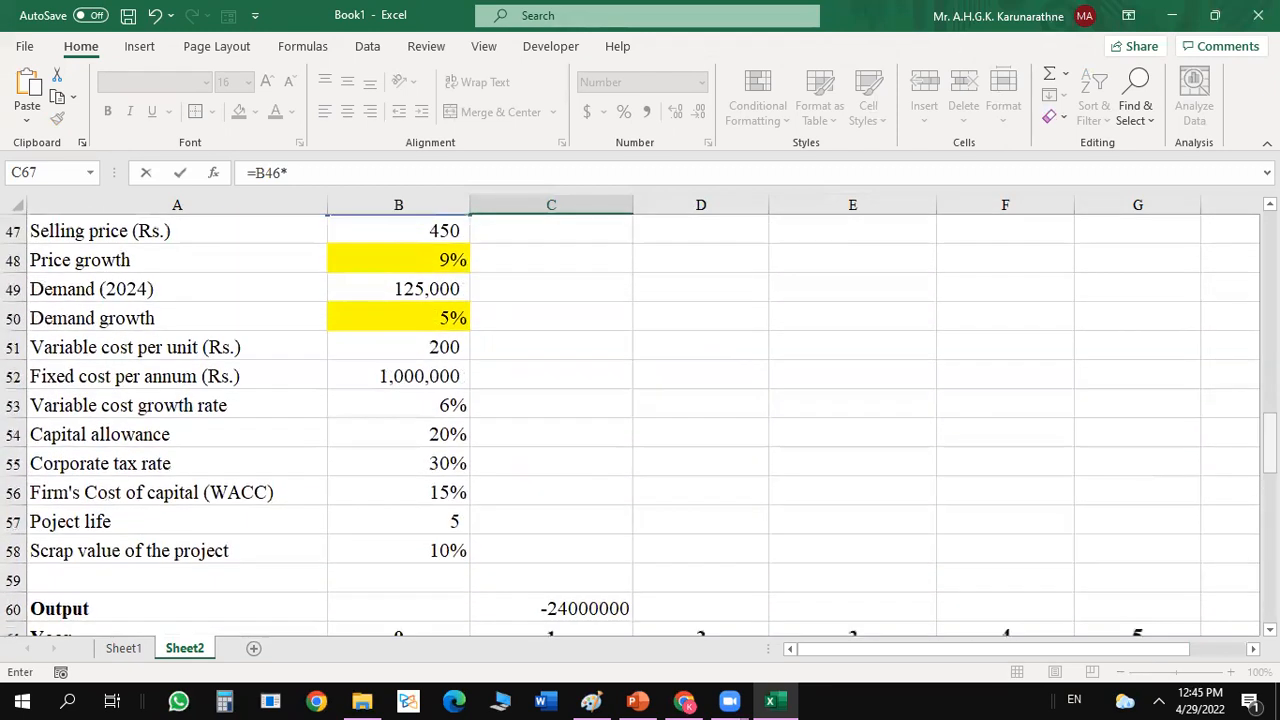
click(457, 435)
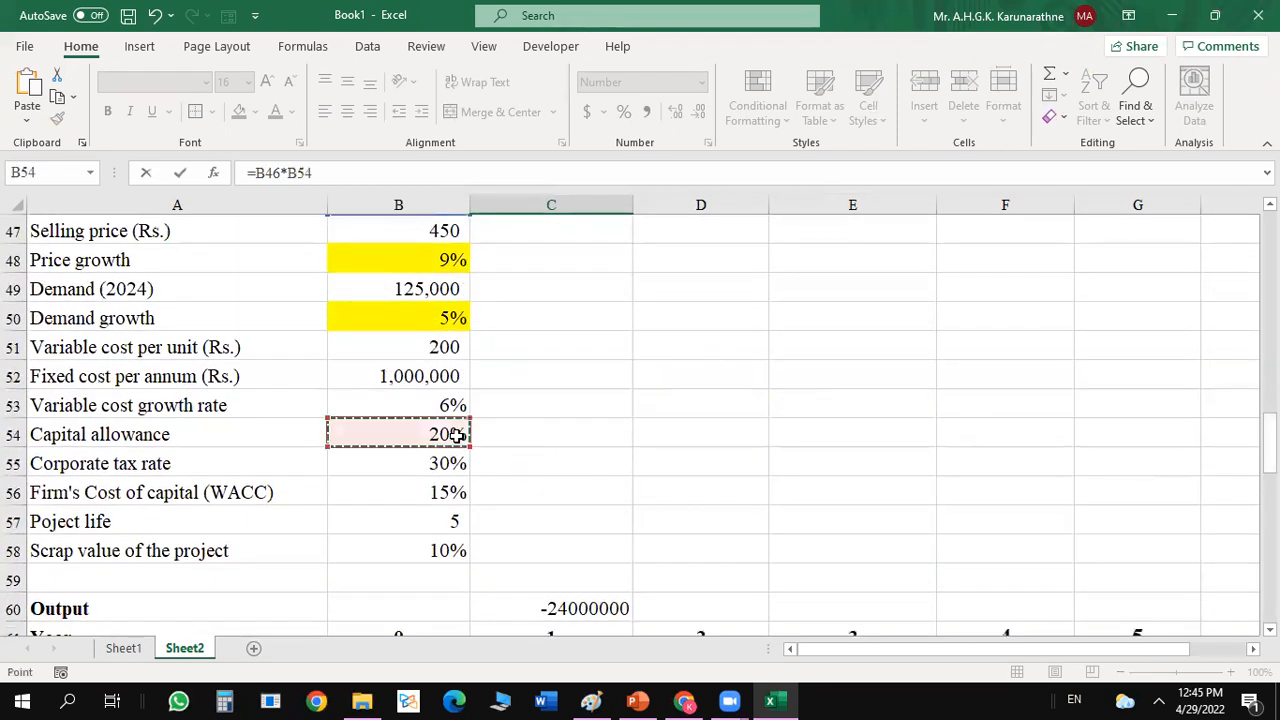
Enclose the product in C67 in brackets and enter the formula as =(B46*B54).
drag(1270, 444, 1270, 456)
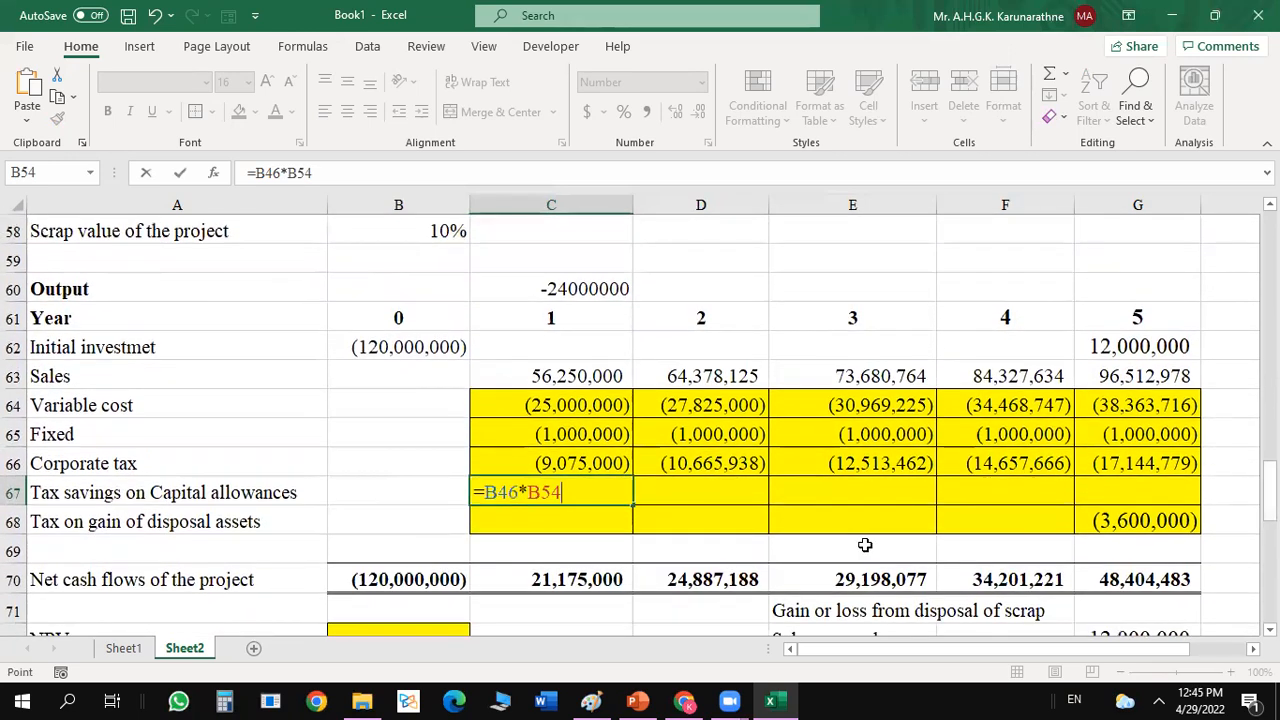
text())
text(()
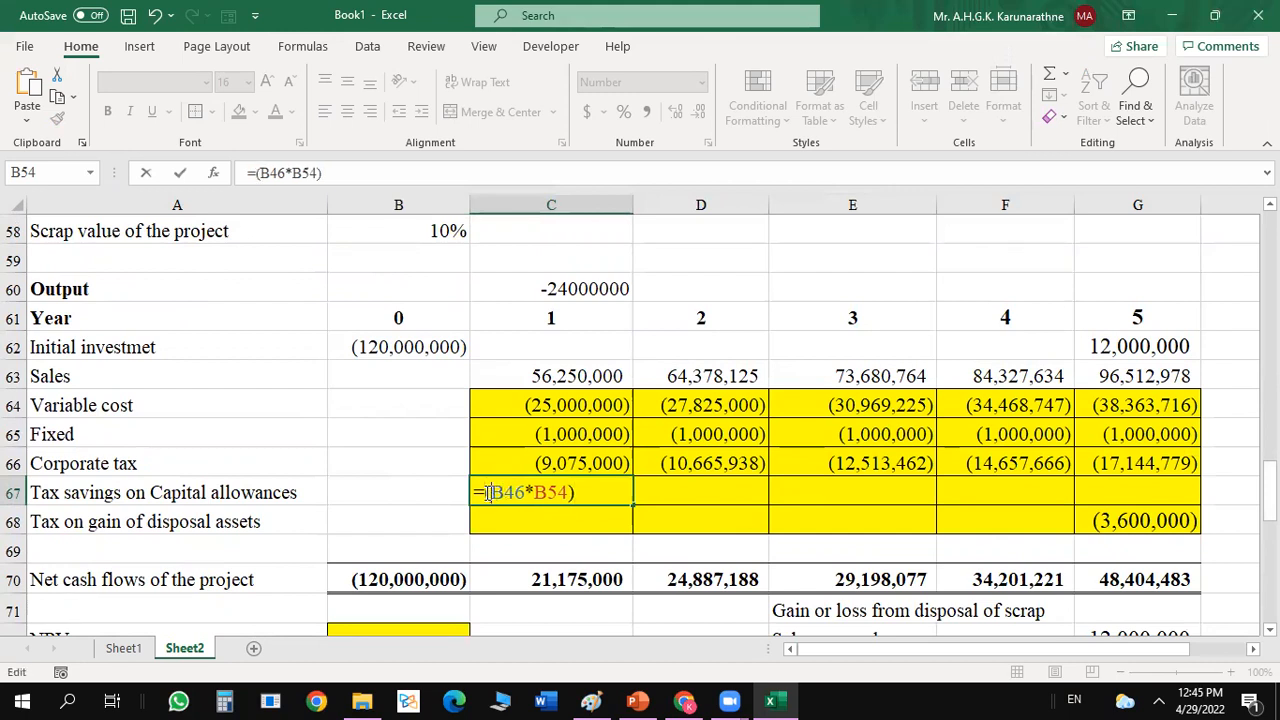
key(ctrl+Return)
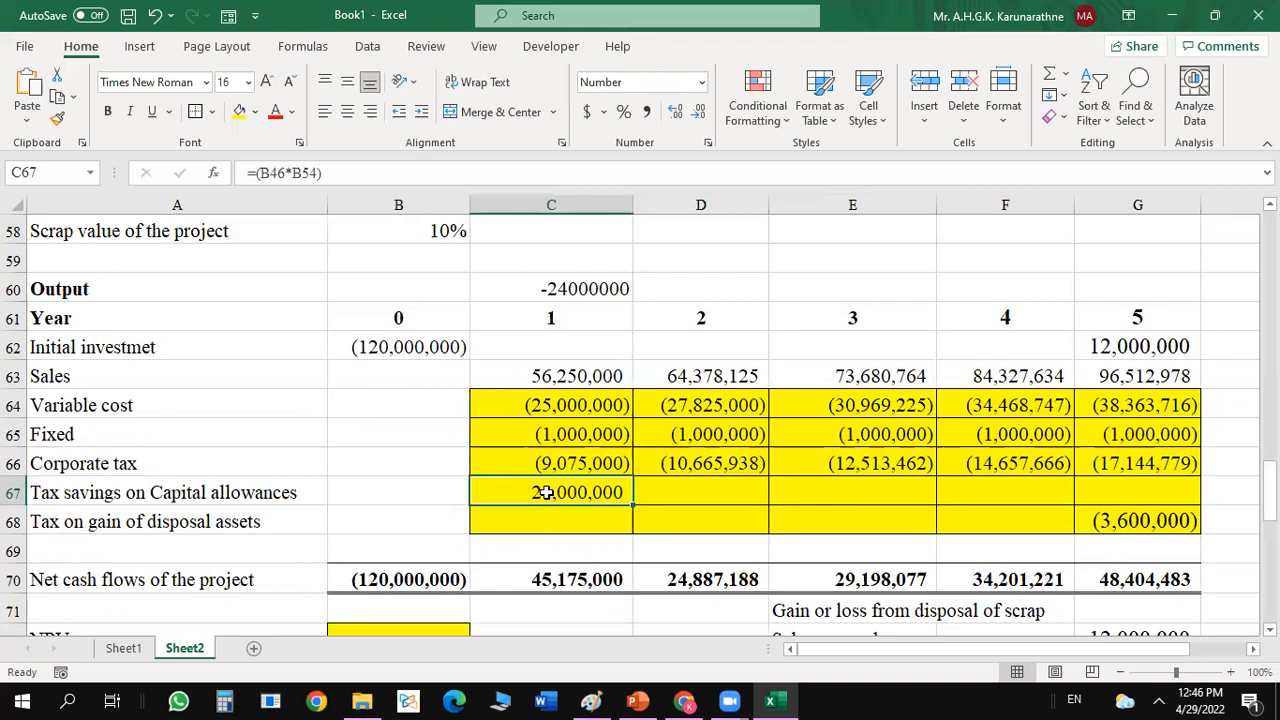
Multiply C67 by the absolute corporate tax rate, giving =(B46*B54)*$B$55, and copy it across D67:G67.
click(327, 173)
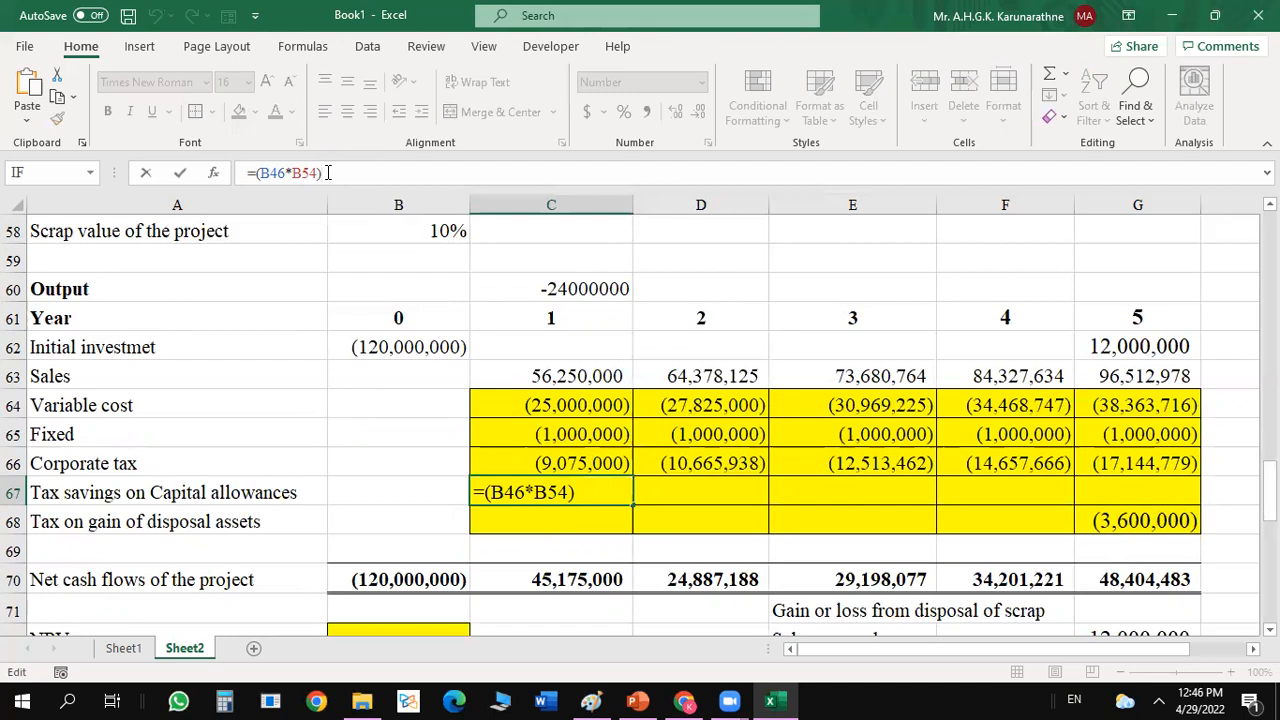
text(*)
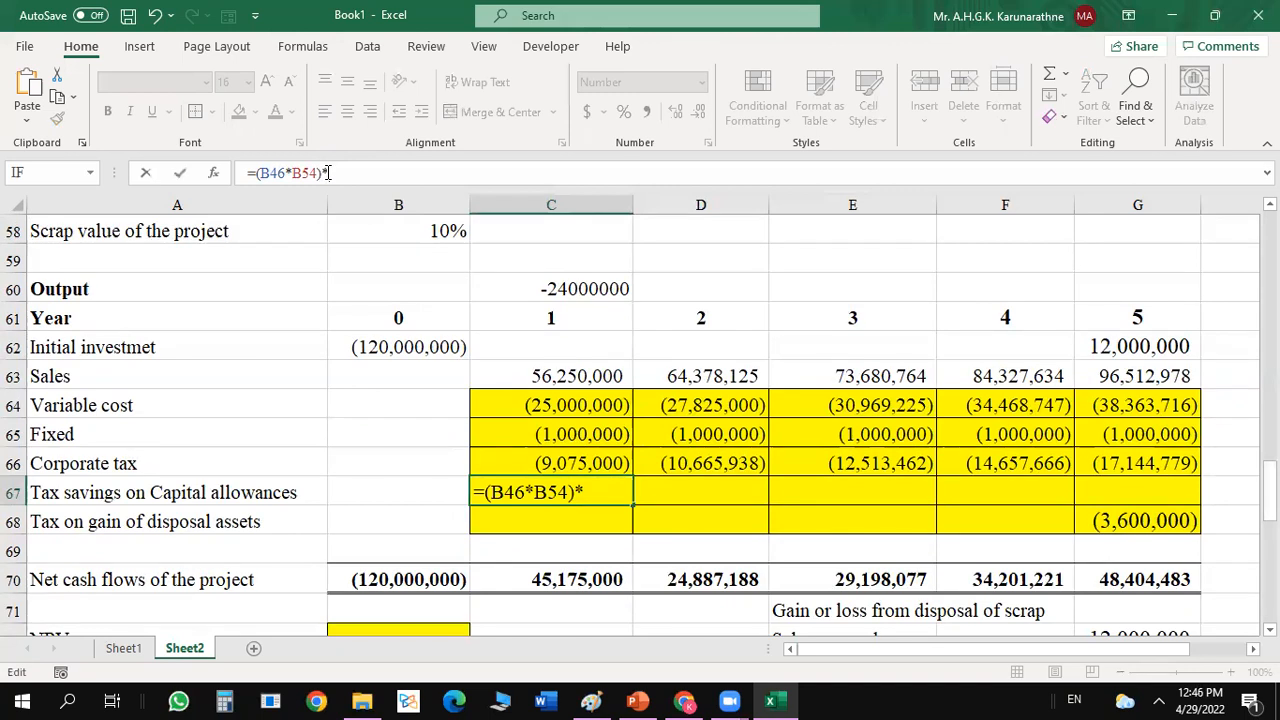
scroll(745, 331, up, 2)
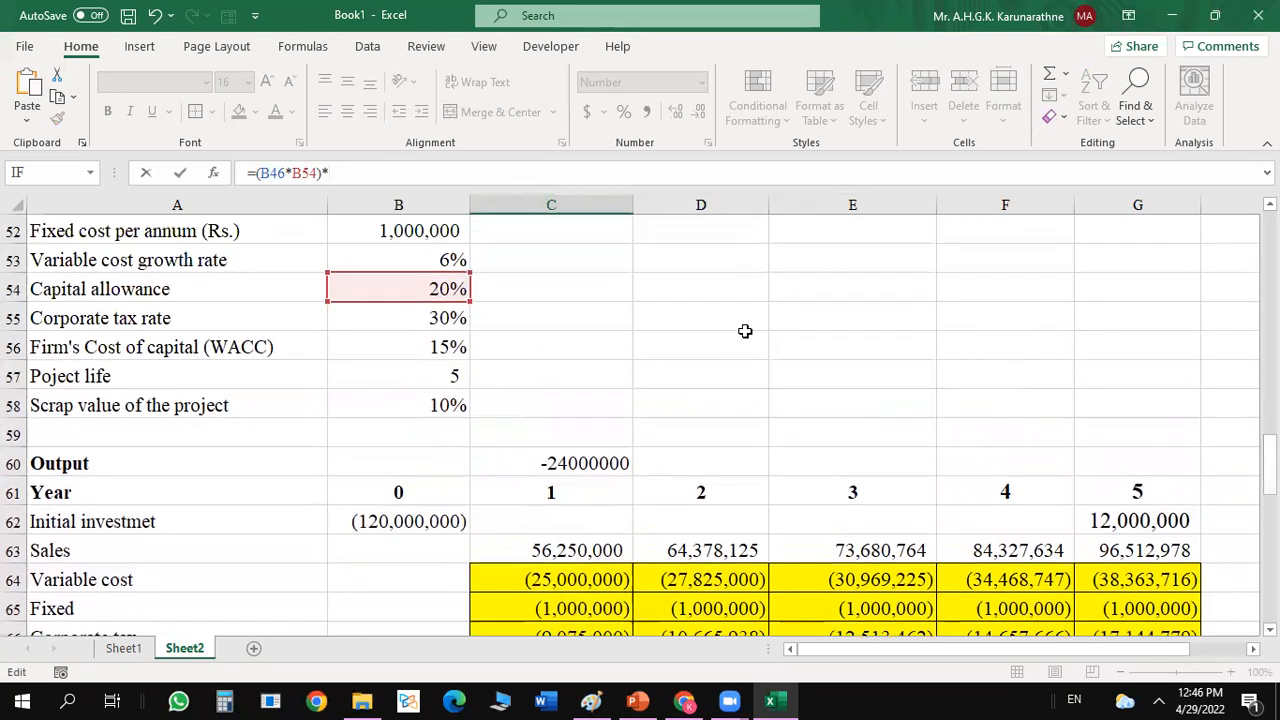
click(440, 321)
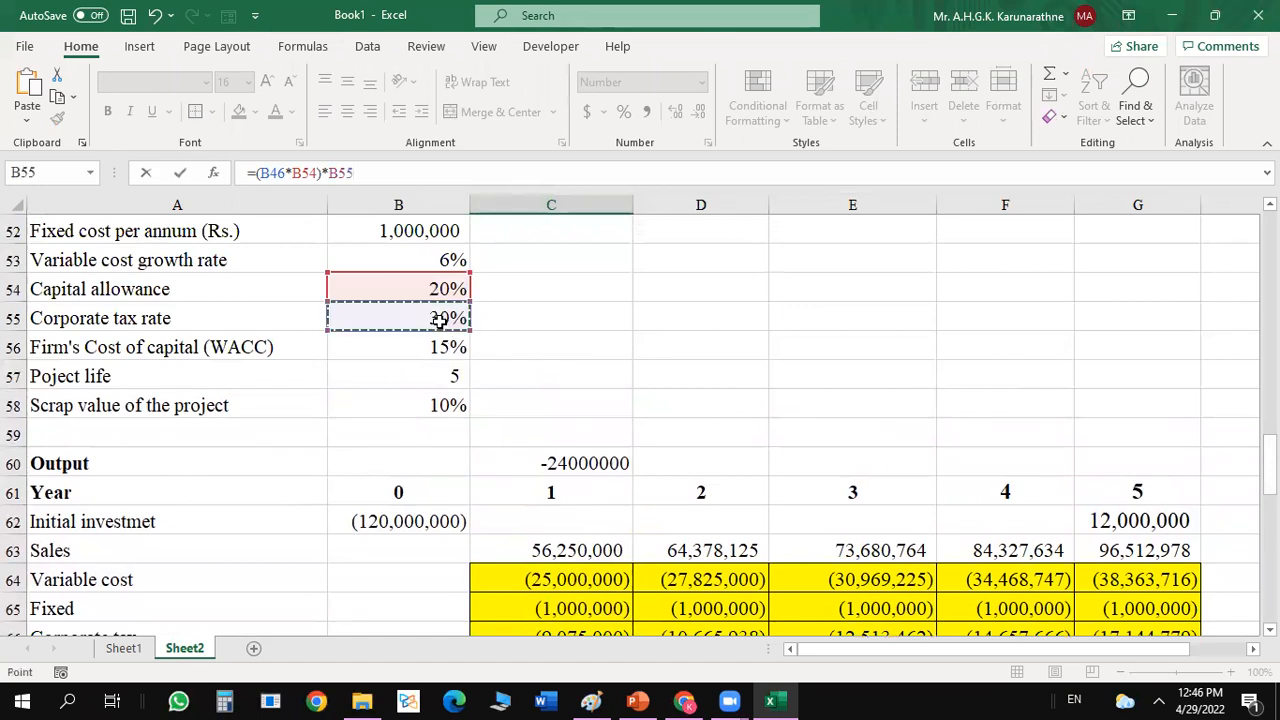
key(F4)
key(Return)
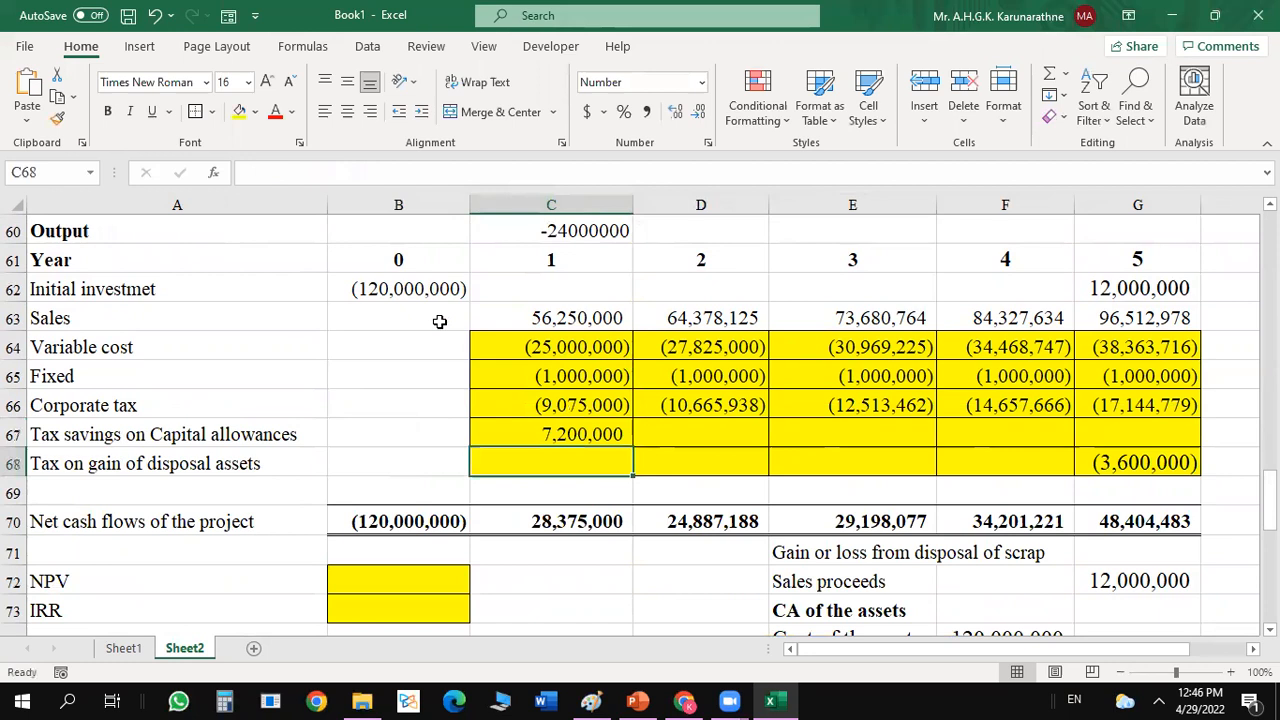
click(537, 433)
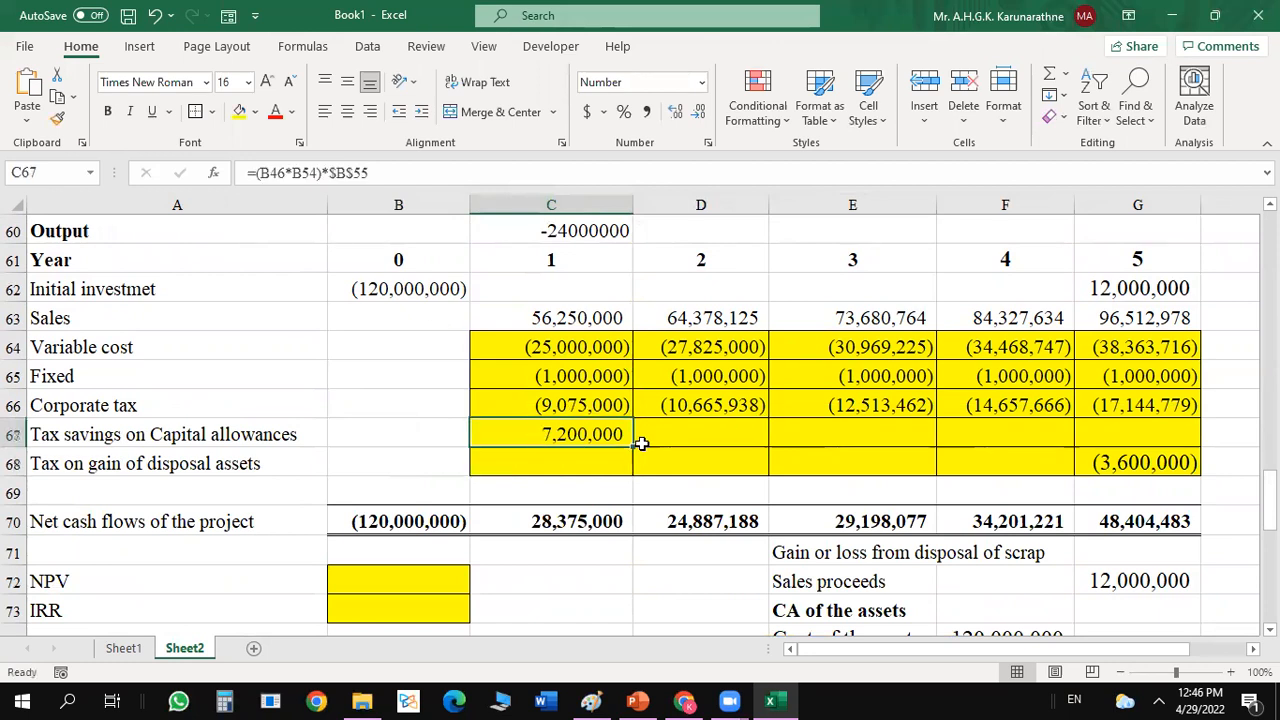
drag(632, 446, 1138, 412)
Make the initial investment reference in C67 absolute, giving =($B$46*B54)*$B$55, and copy it across D67:G67.
click(612, 433)
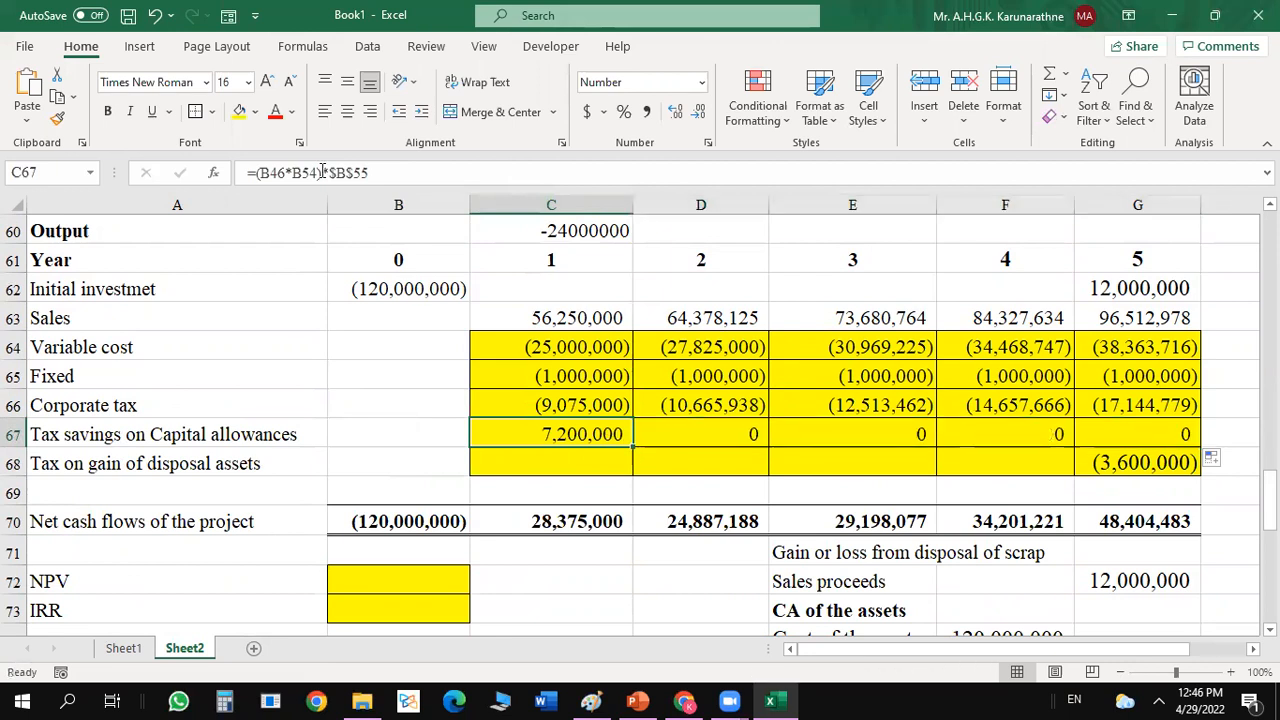
click(280, 173)
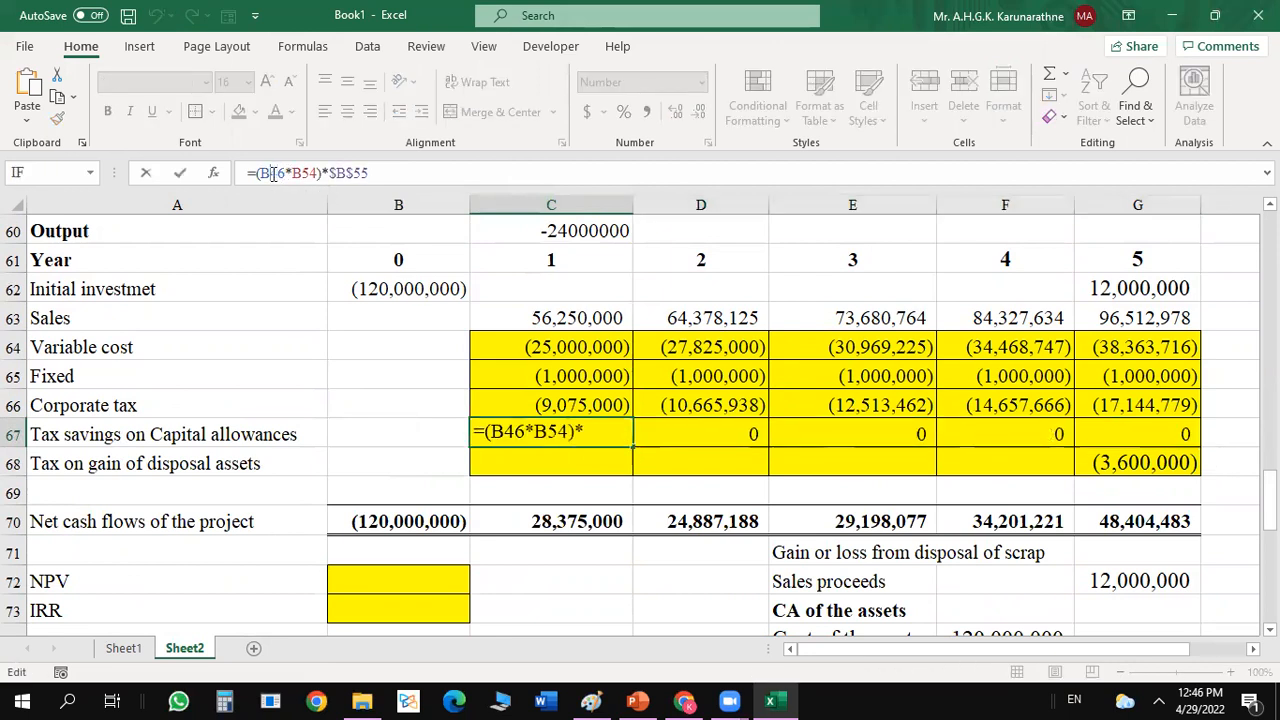
key(F4)
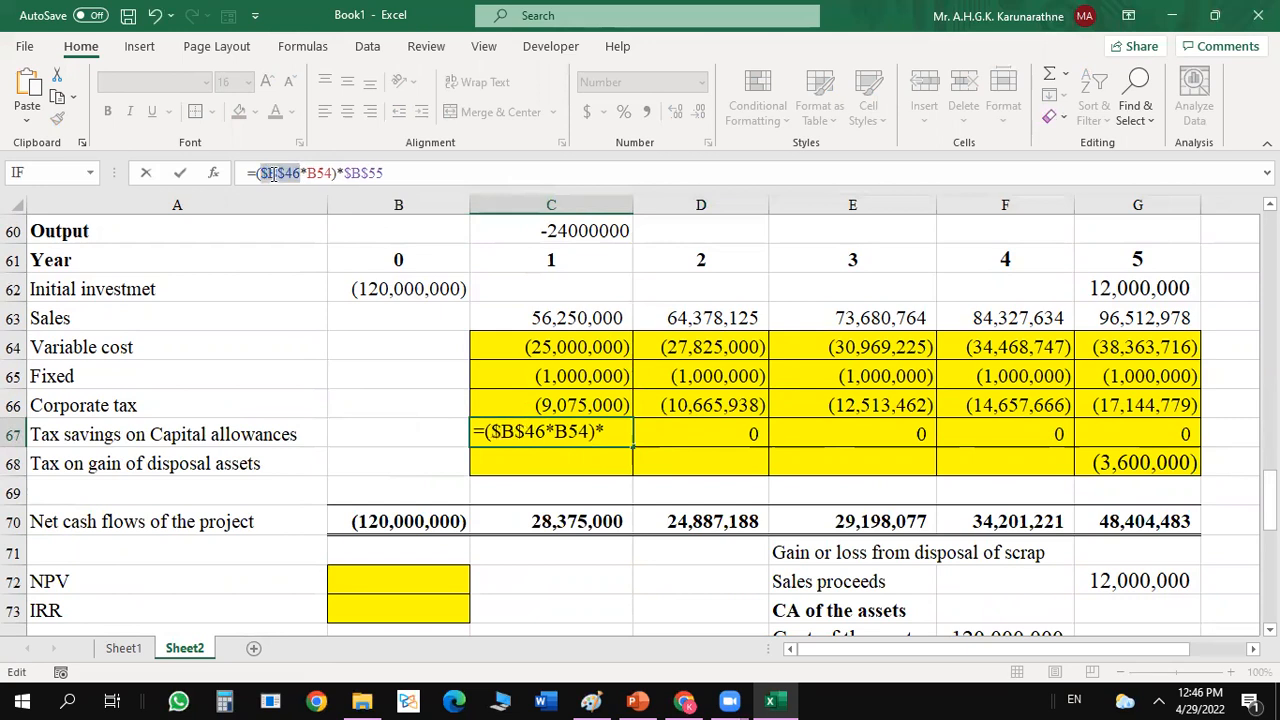
key(ctrl+Return)
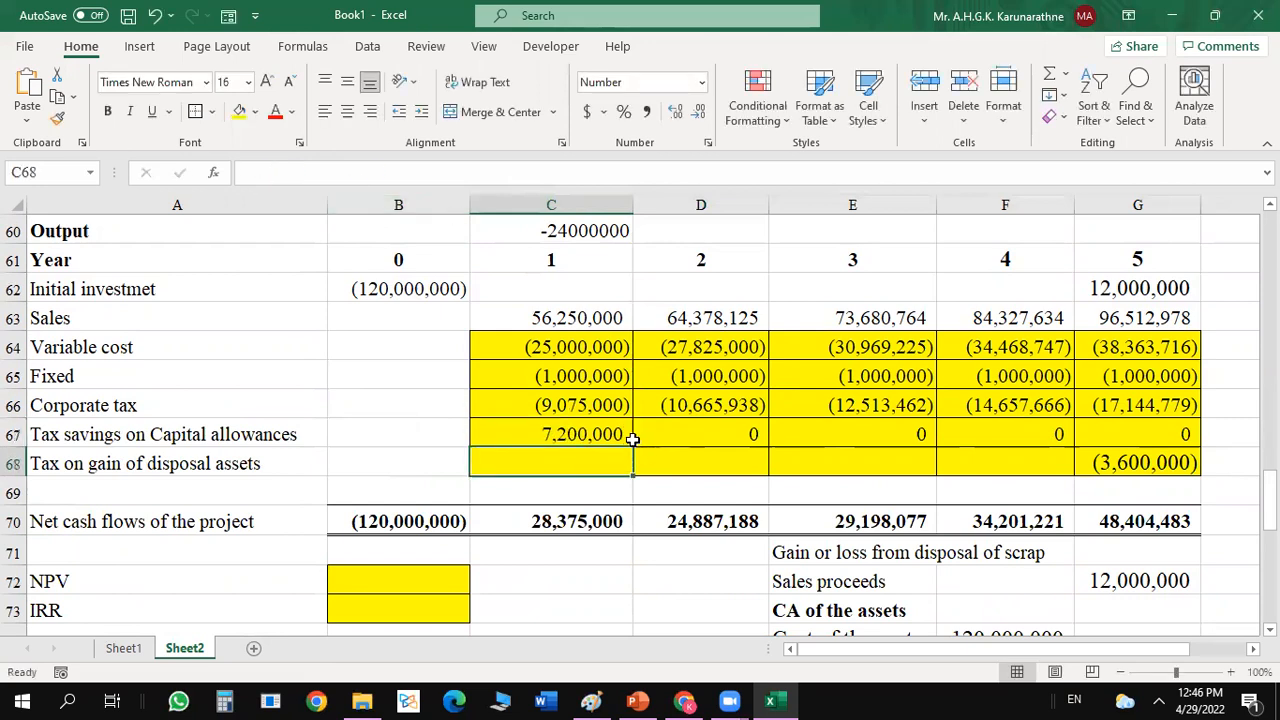
drag(633, 448, 1175, 435)
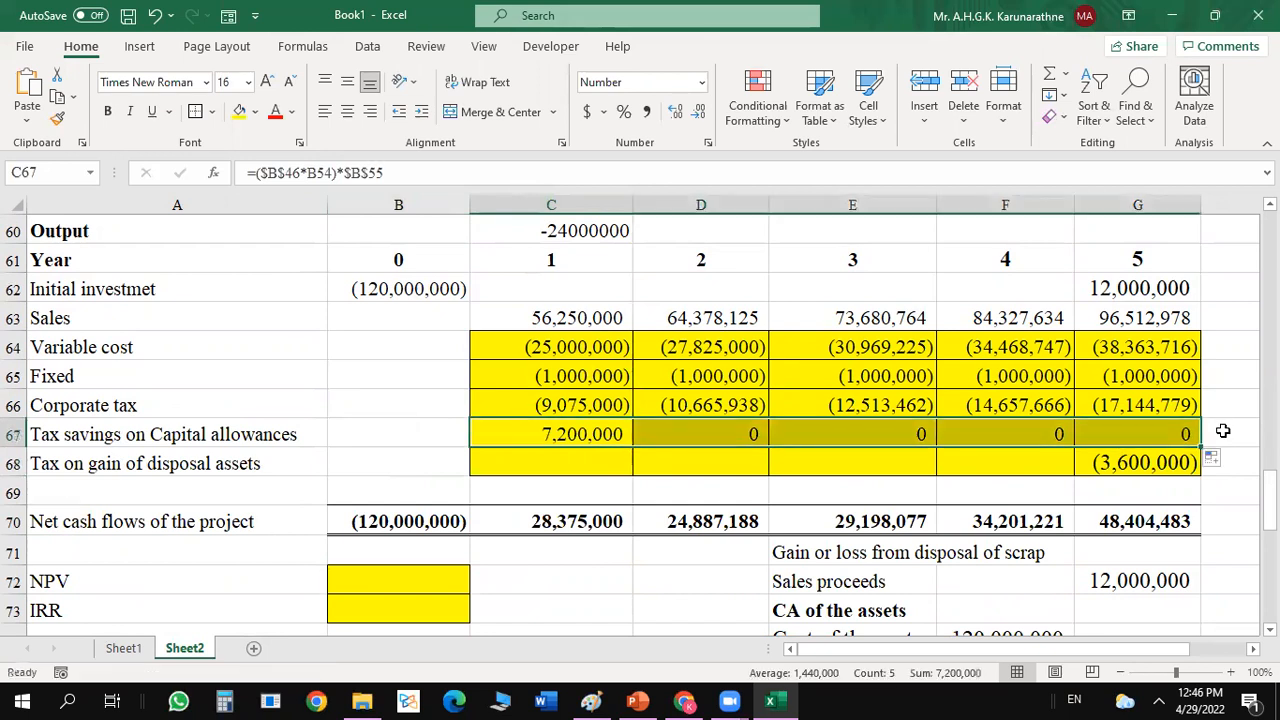
Make the capital allowance reference in C67 absolute too, giving =($B$46*$B$54)*$B$55, and refill D67:G67 with it.
click(555, 432)
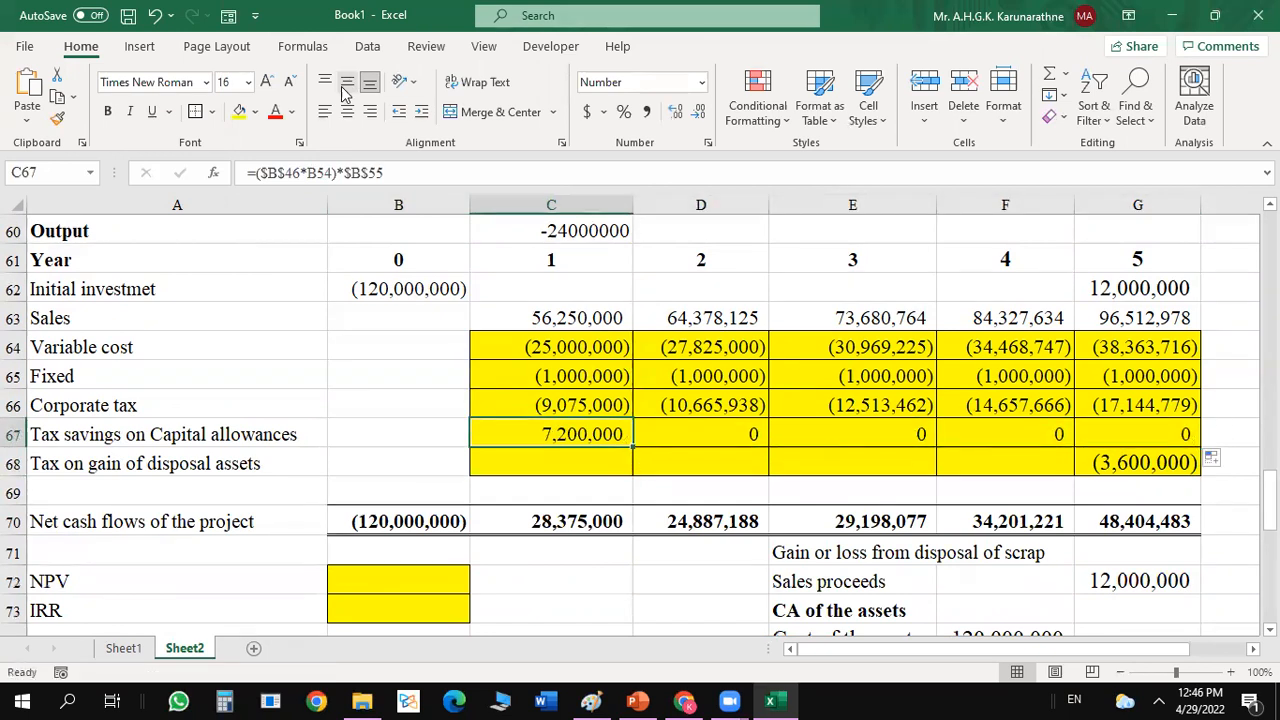
click(318, 172)
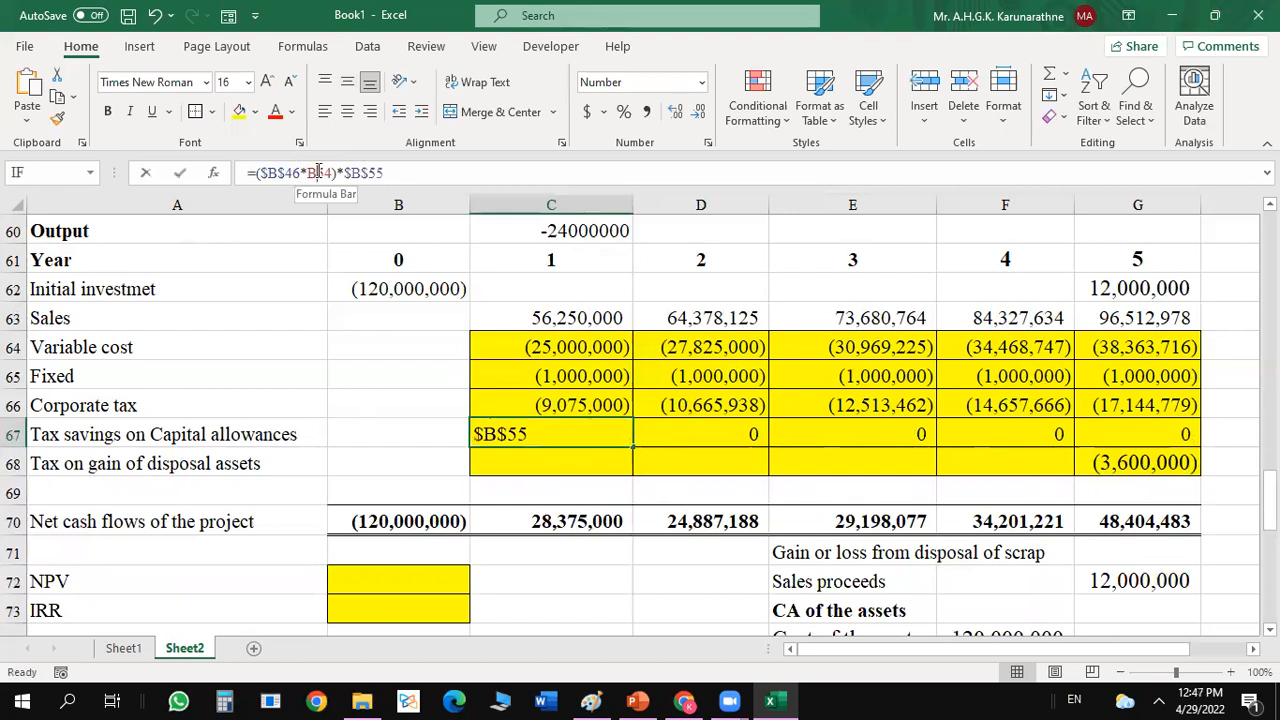
key(F4)
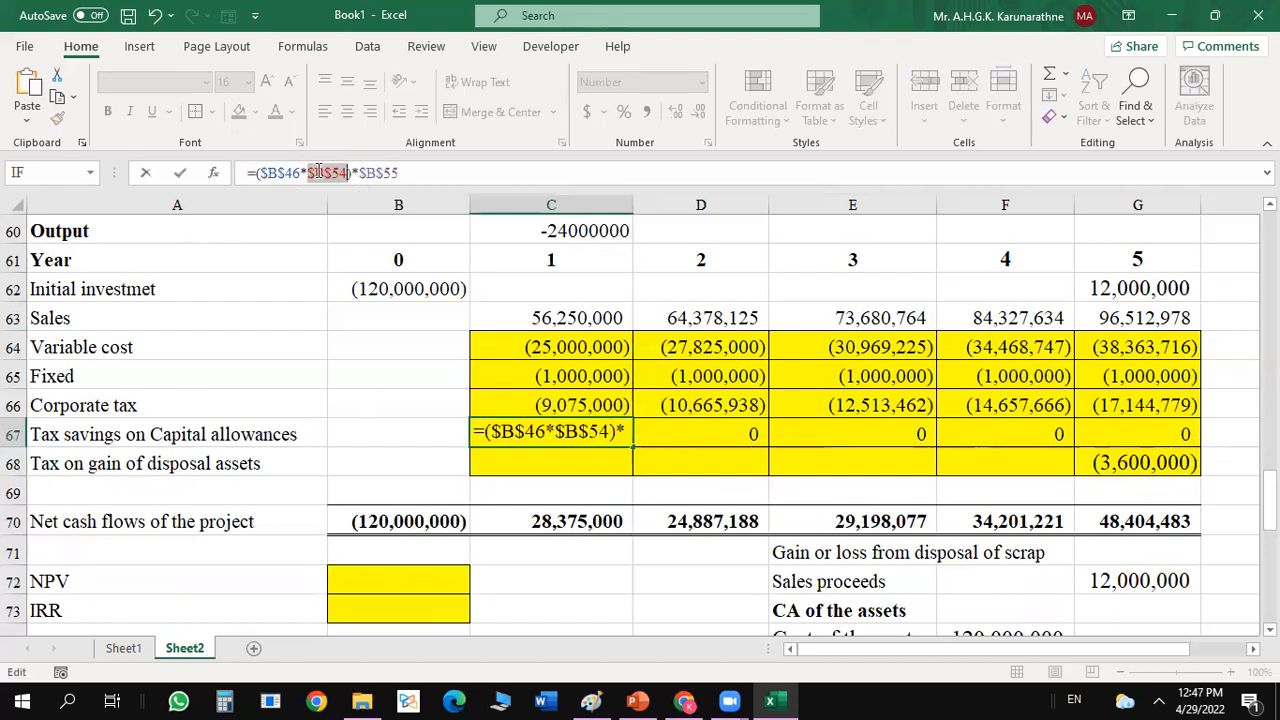
key(Return)
click(626, 438)
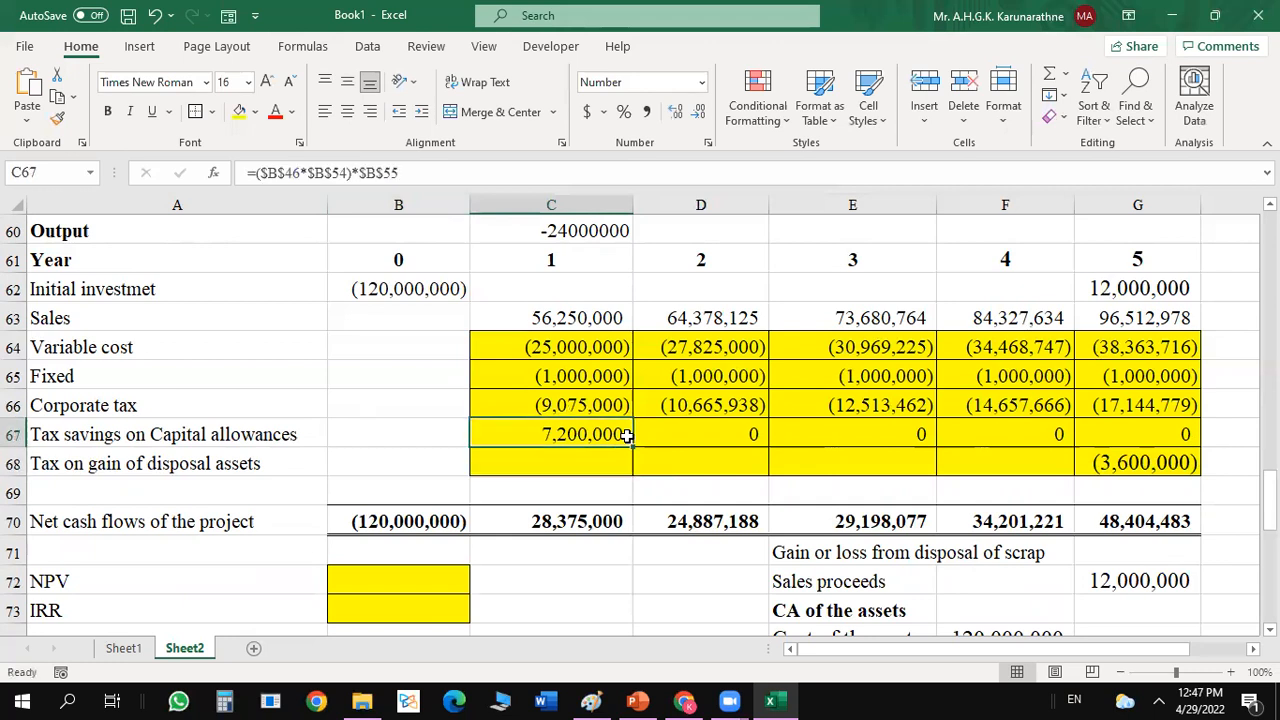
drag(630, 444, 1204, 438)
Check the year 1 net cash flow formula in C70 and look over the completed cash flow rows.
click(914, 458)
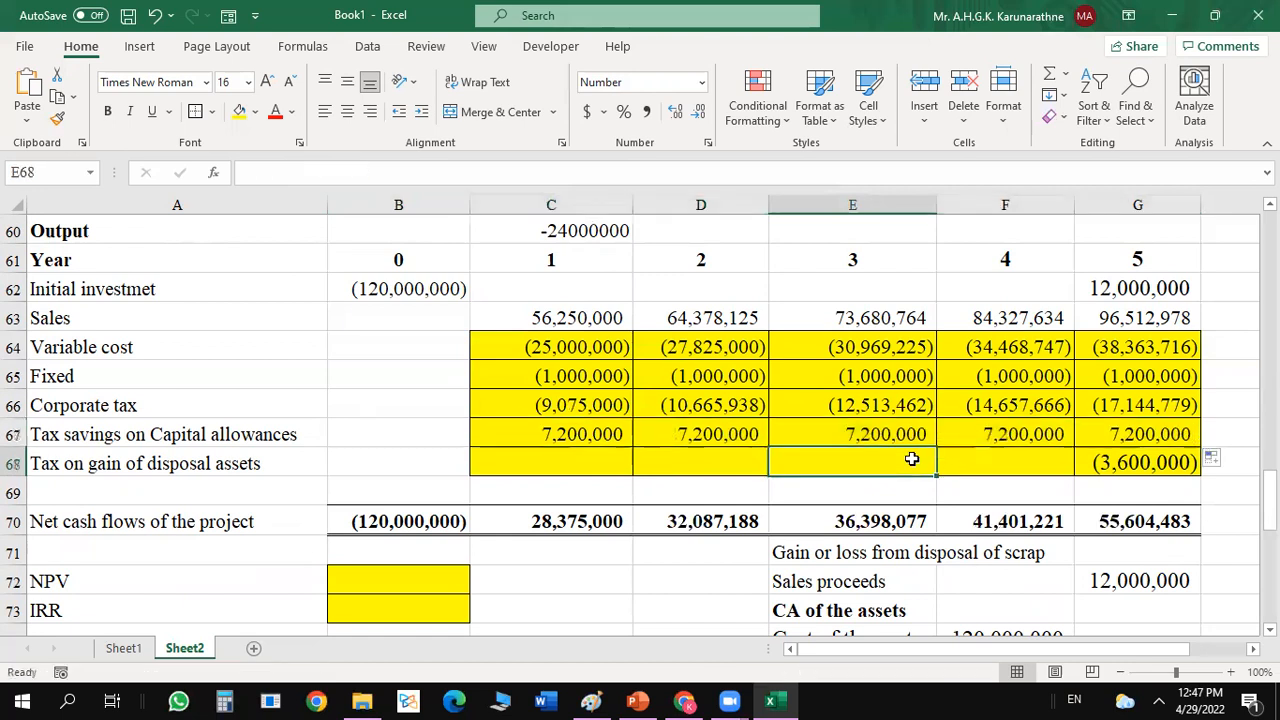
click(567, 532)
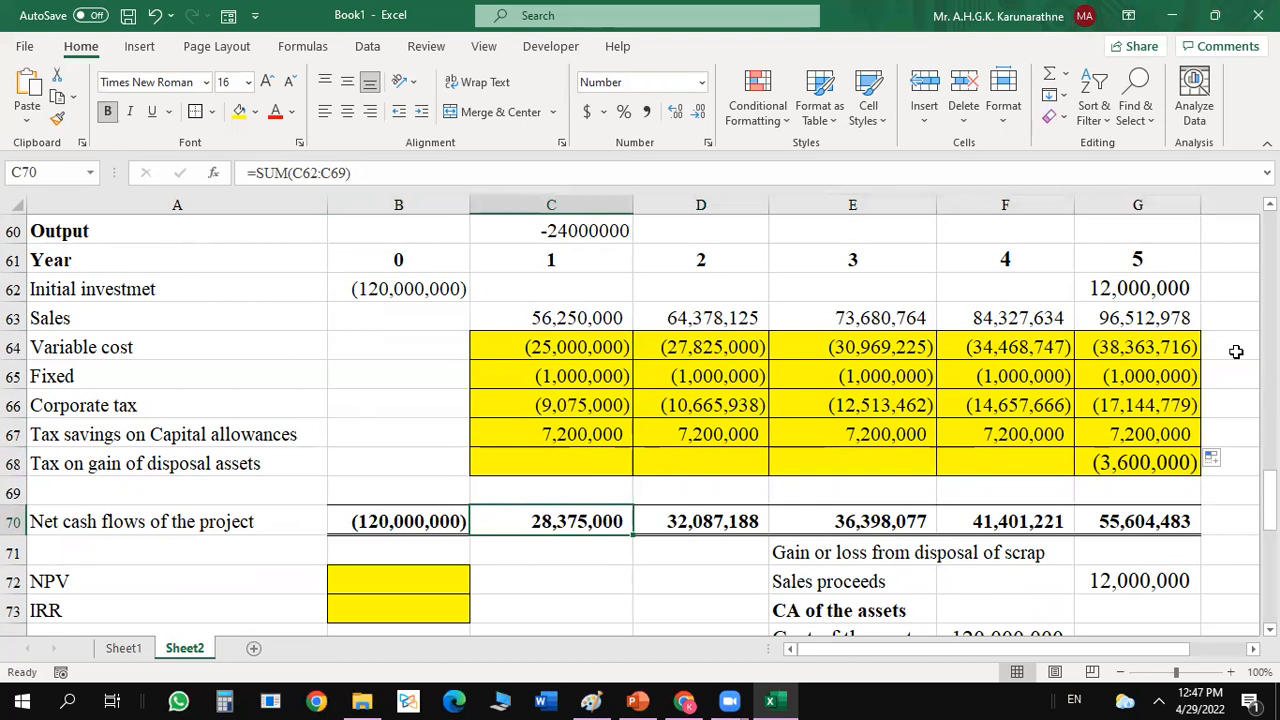
drag(1268, 490, 1268, 496)
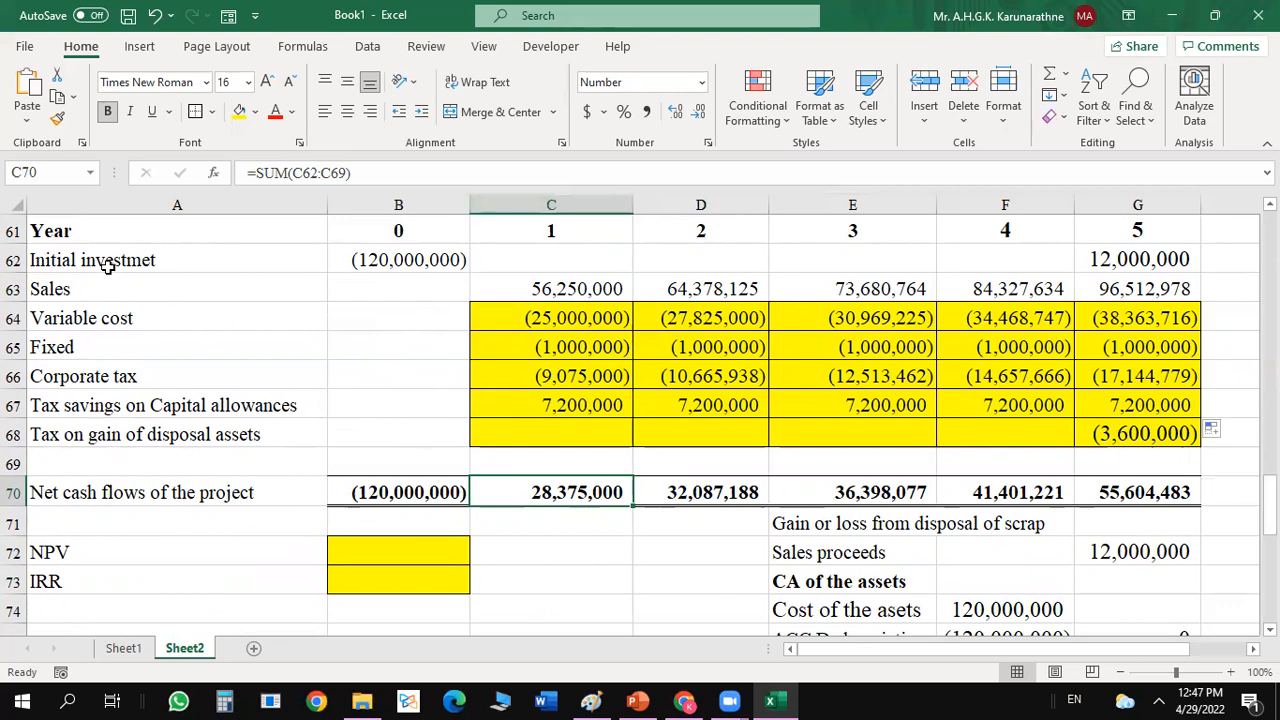
Switch to the PowerPoint slides and review the initial cost and annual net cash inflows on the Activity 3 slide.
click(637, 700)
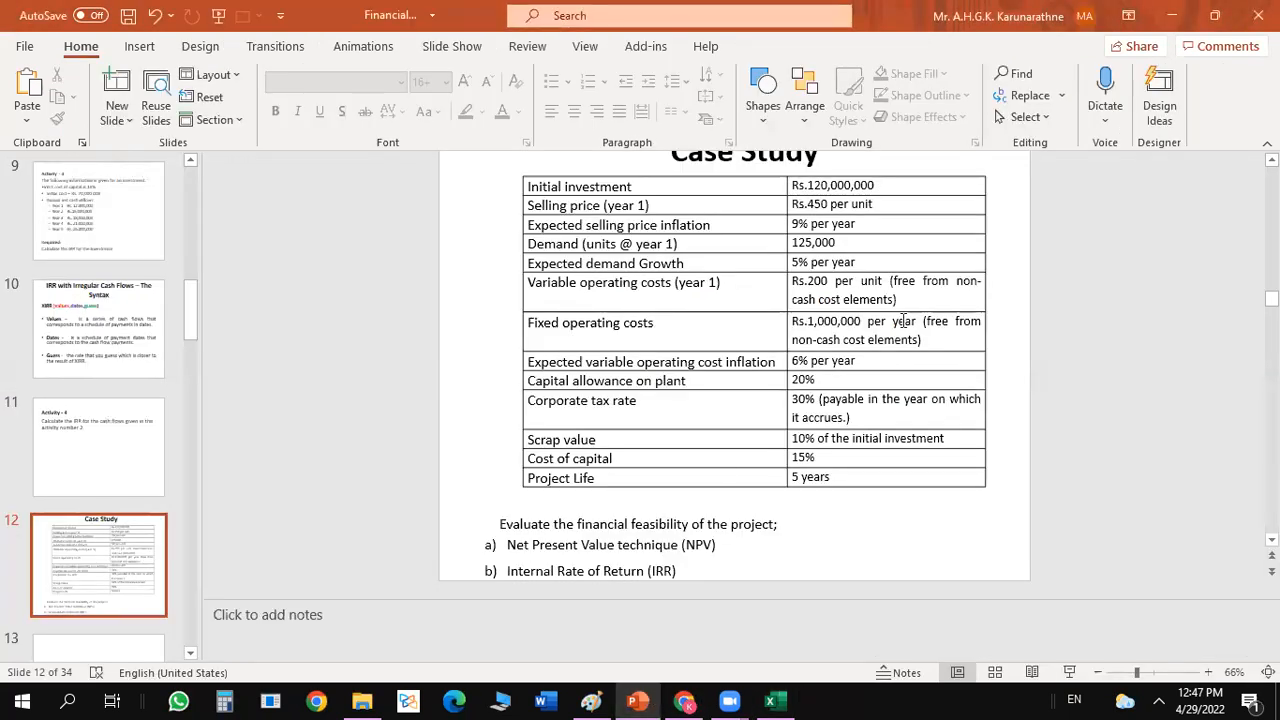
drag(1271, 298, 1271, 257)
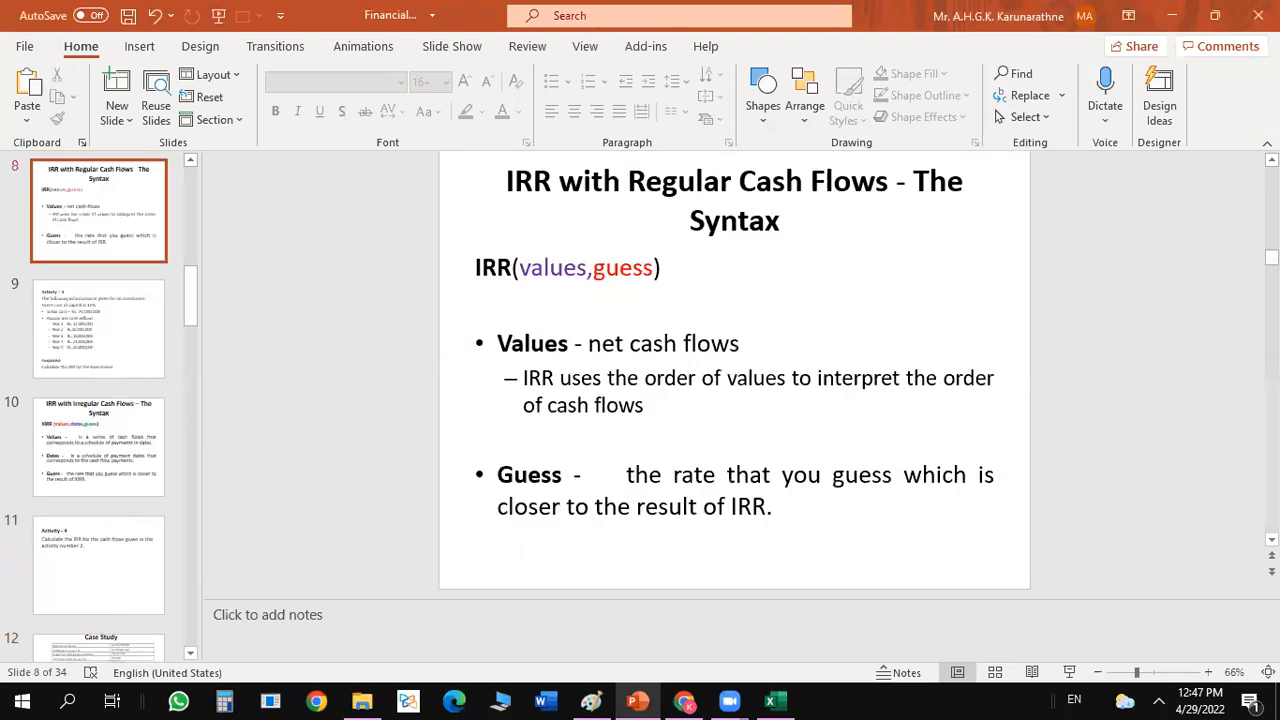
scroll(605, 327, down, 1)
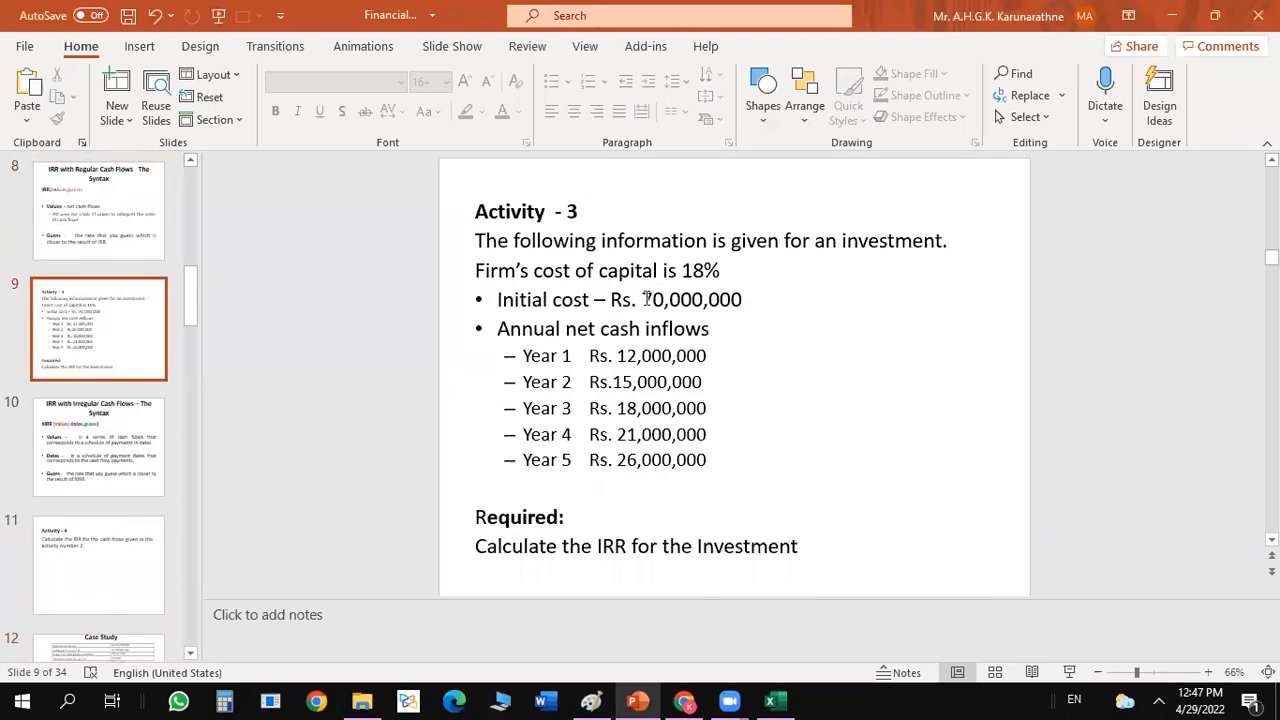
drag(642, 299, 709, 300)
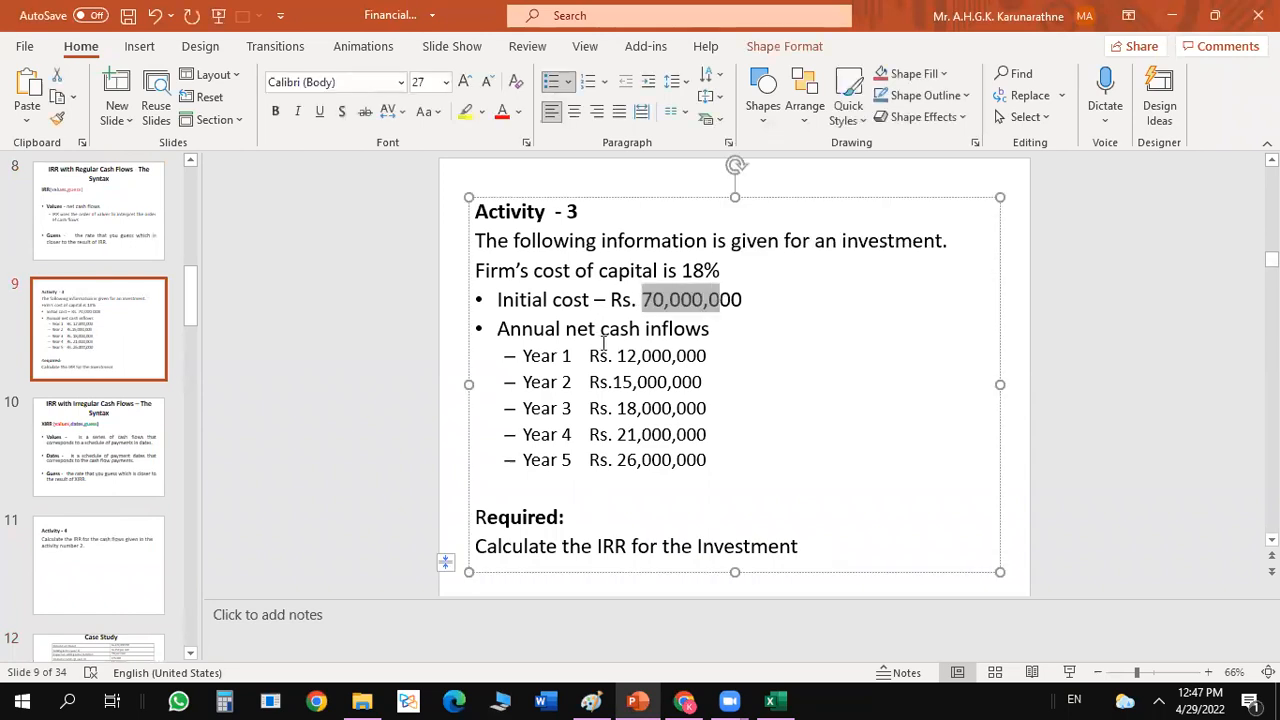
drag(592, 355, 731, 443)
Enclose the initial cost on the Activity 3 slide in brackets so it reads Rs. (70,000,000).
click(762, 309)
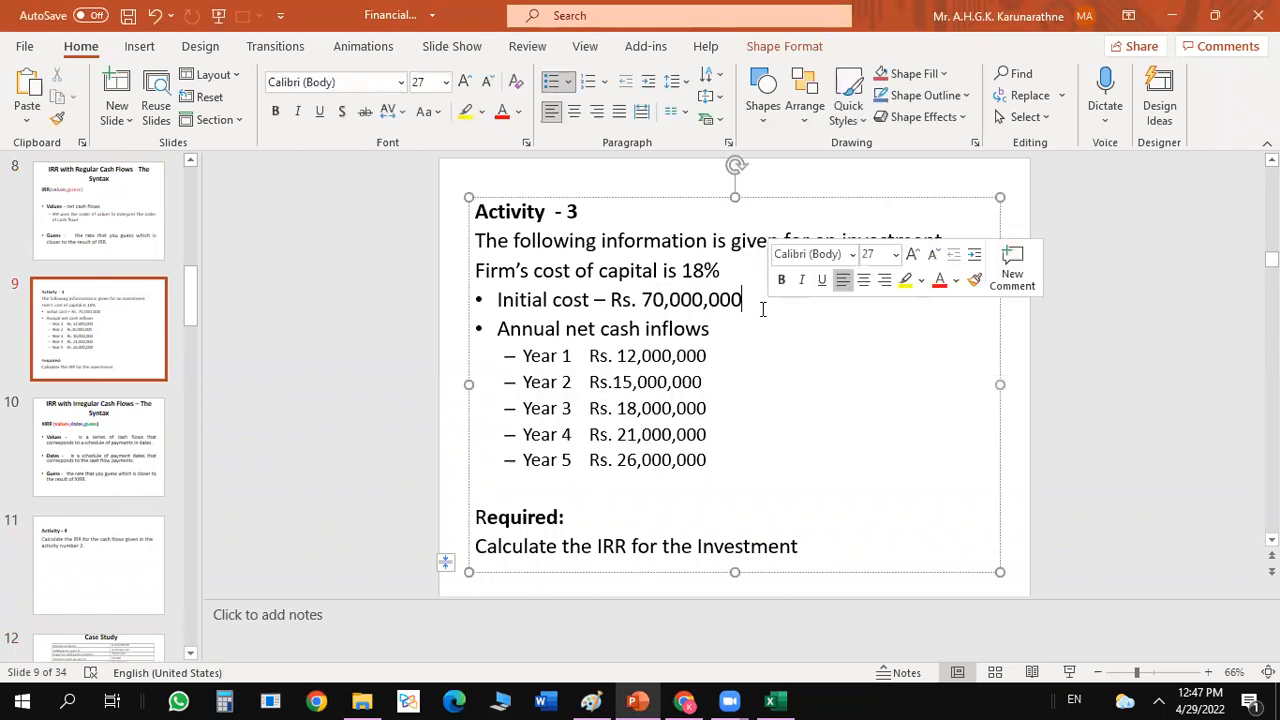
text())
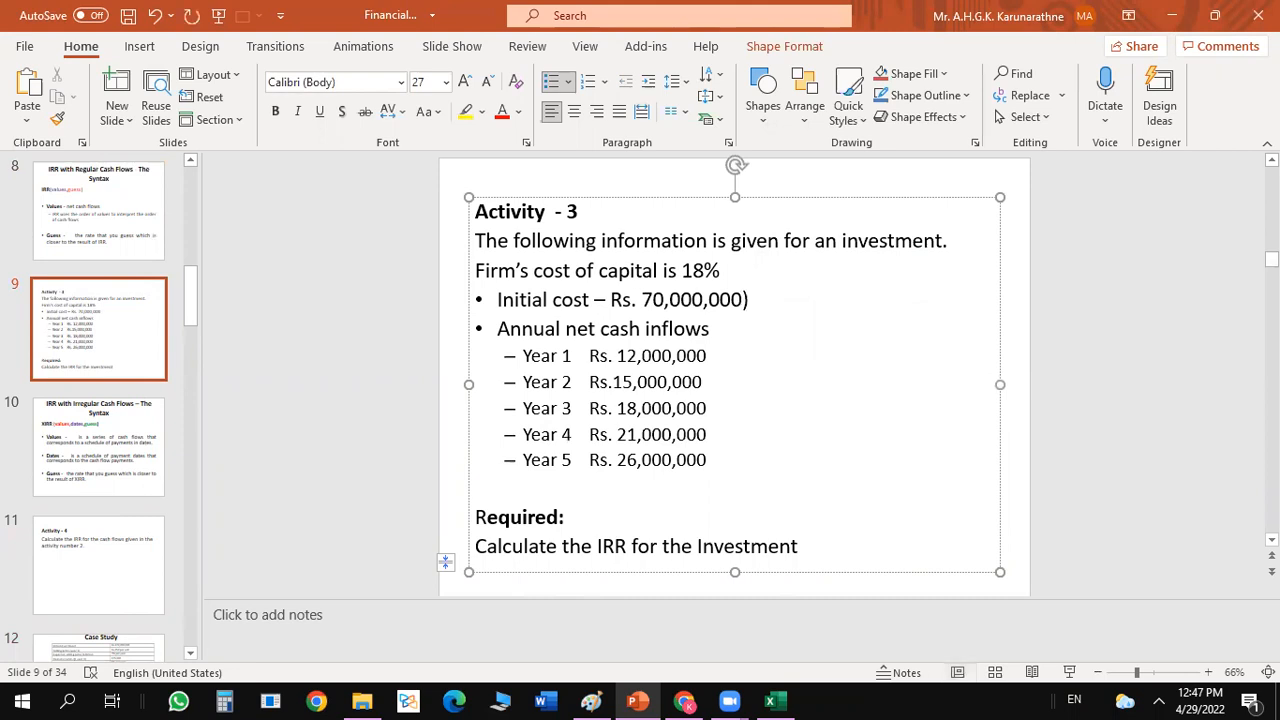
click(641, 299)
text(()
key(Return)
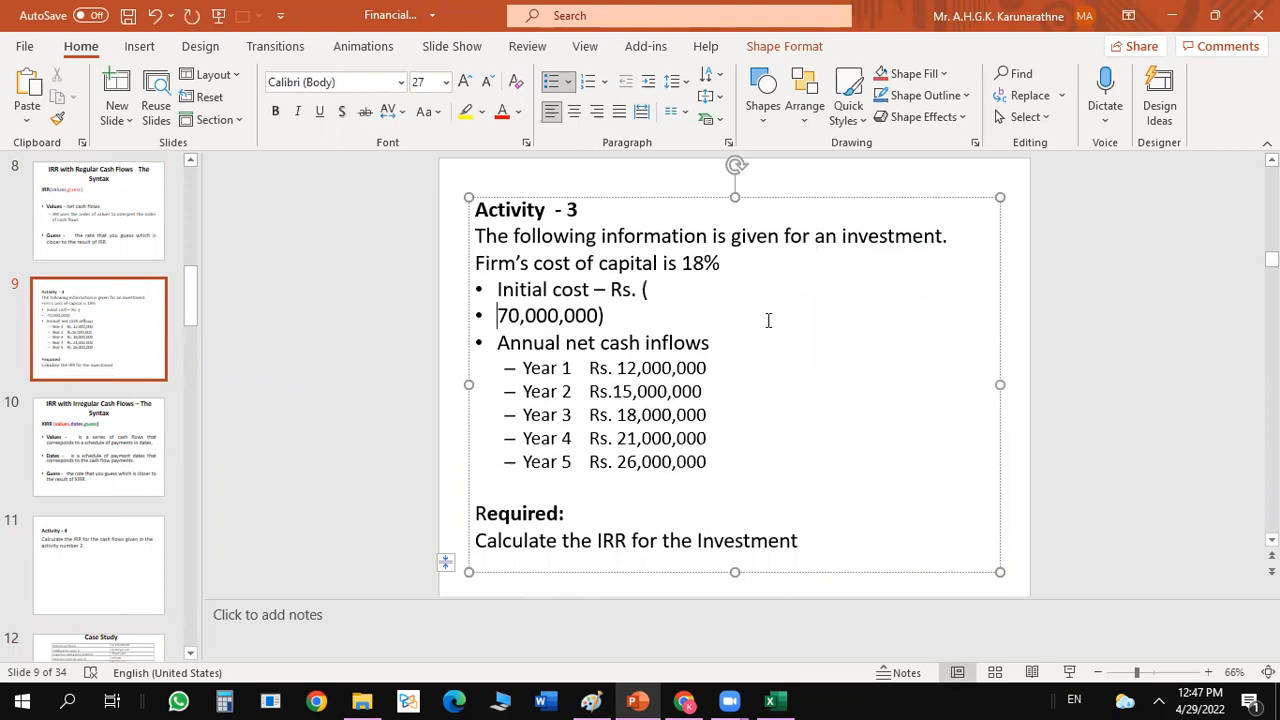
key(BackSpace)
key(BackSpace)
click(954, 373)
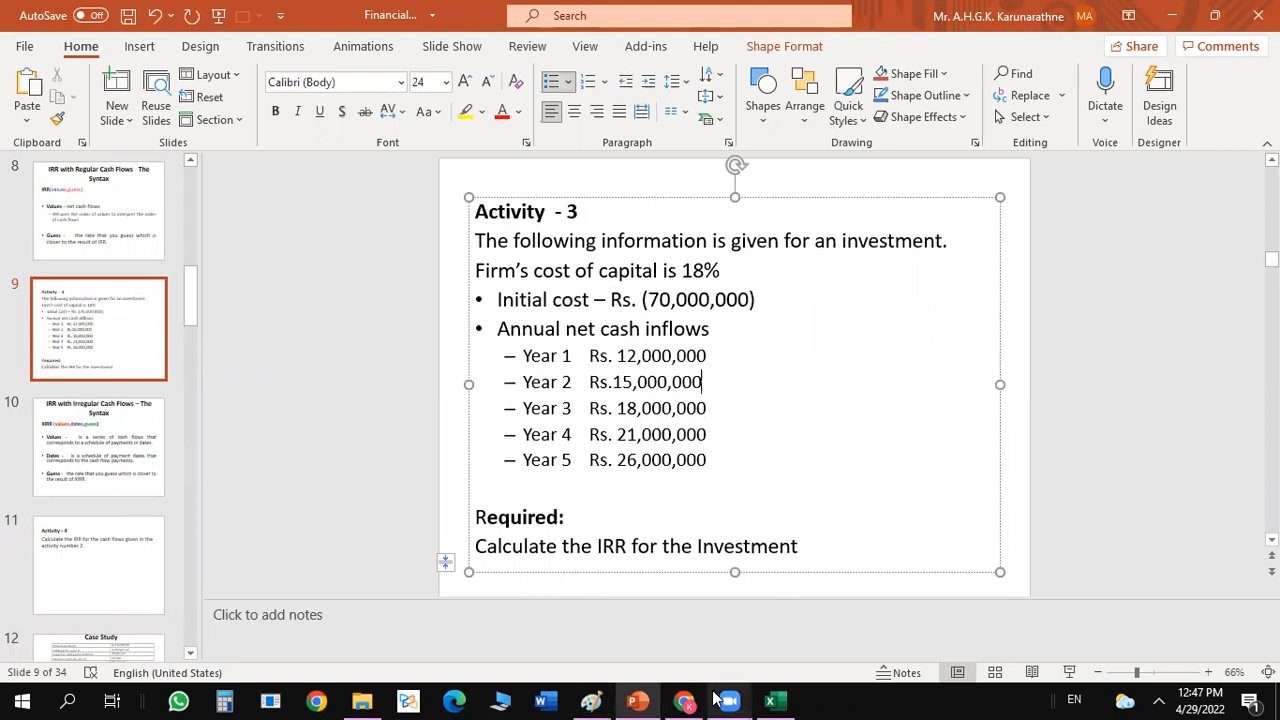
Switch to the Excel workbook and start an NPV function in B72, opening its function arguments.
click(772, 701)
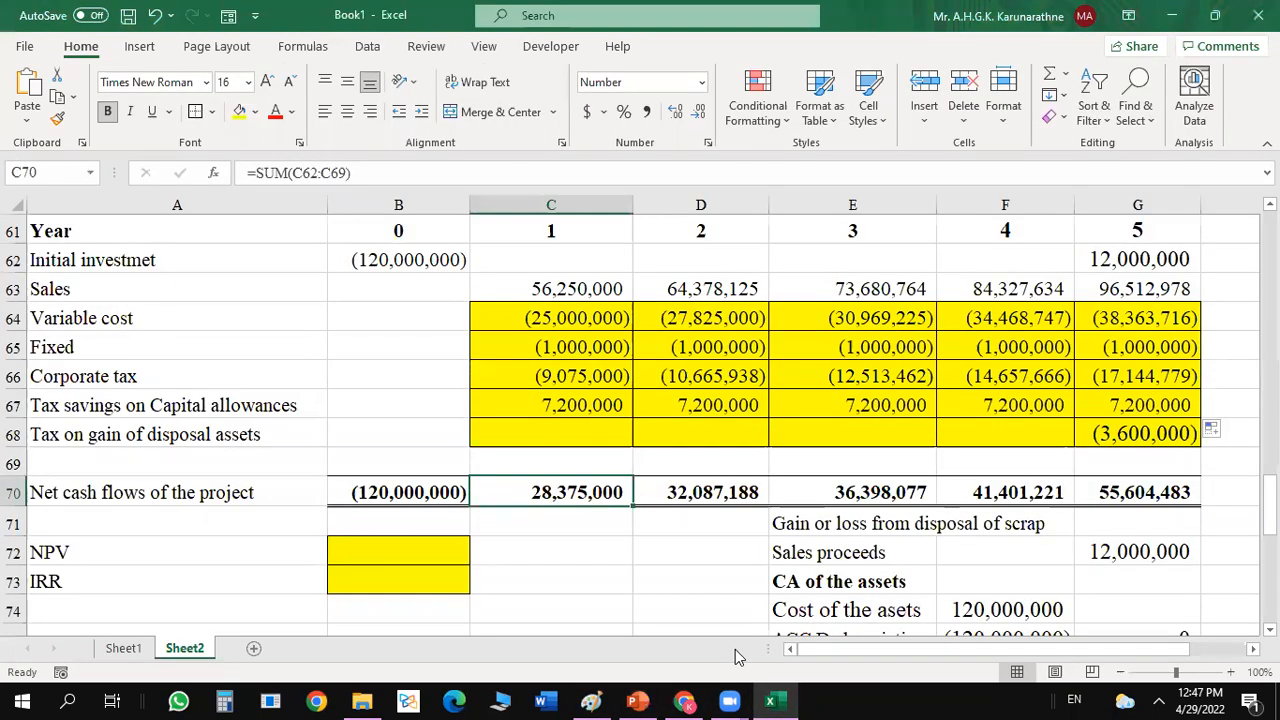
click(436, 482)
drag(586, 491, 880, 492)
drag(1268, 482, 1268, 503)
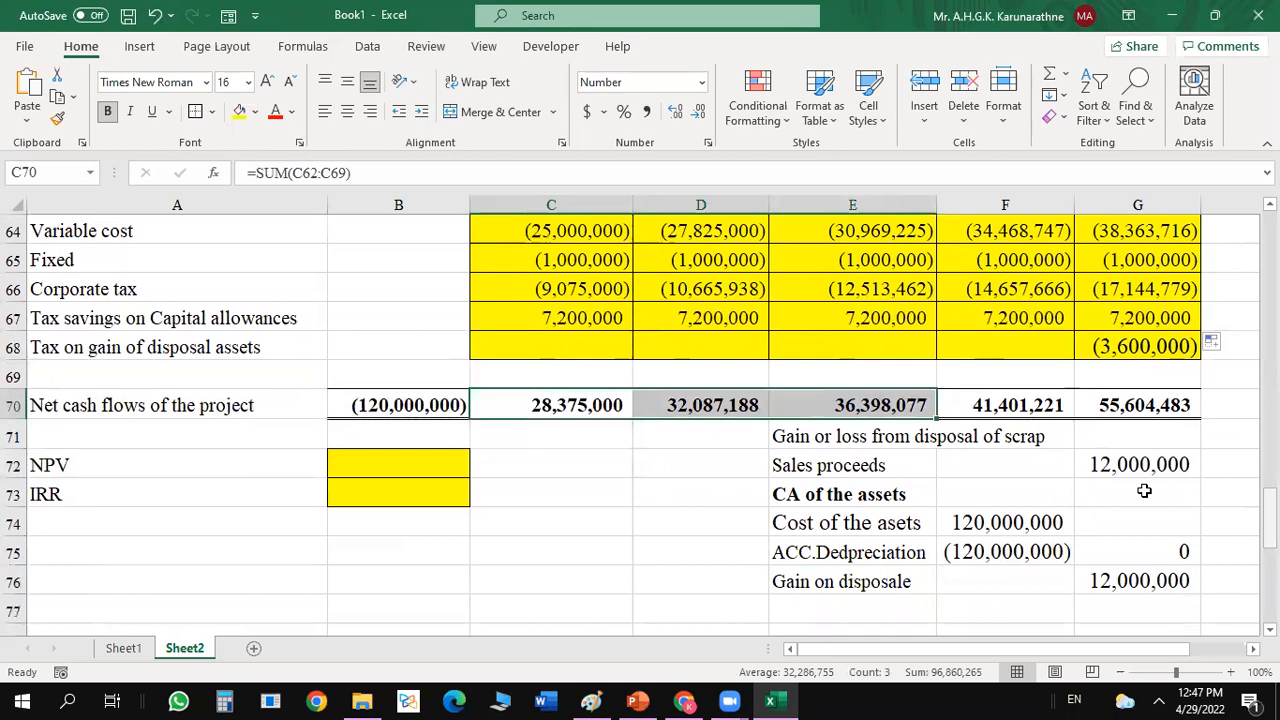
click(362, 455)
text(=)
key(Escape)
text(=)
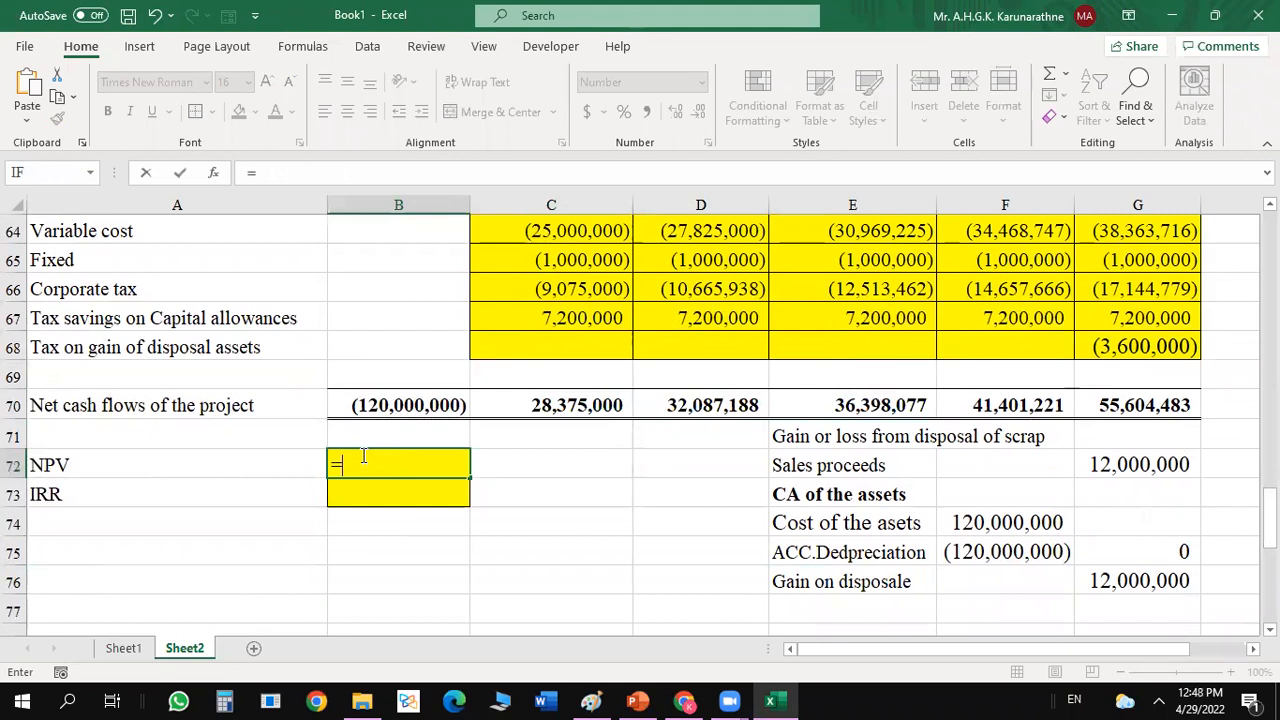
text(npv)
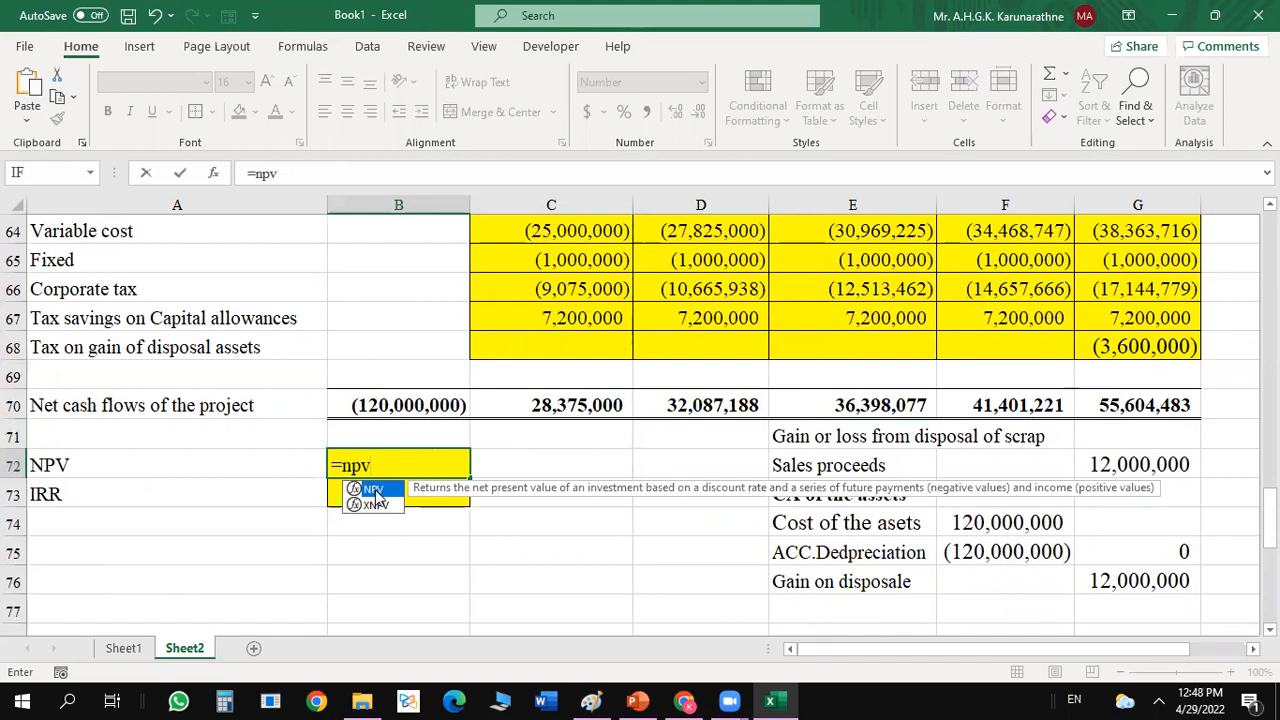
double_click(377, 492)
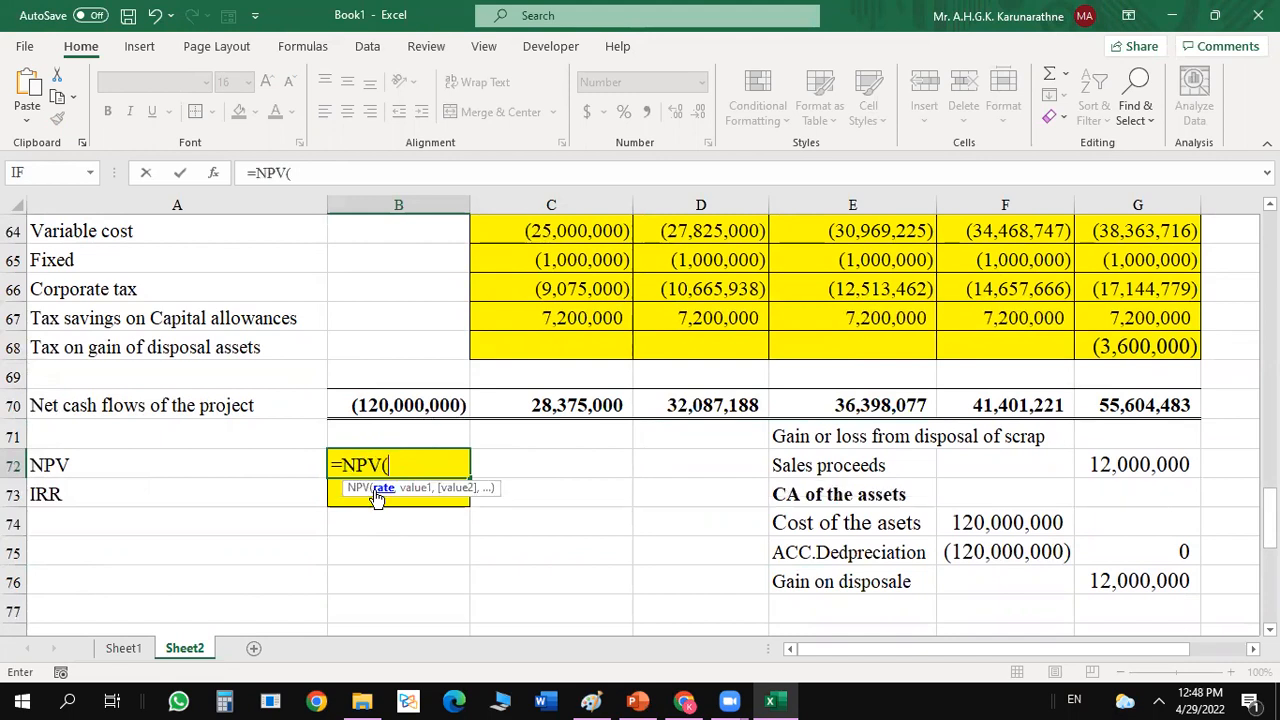
click(213, 173)
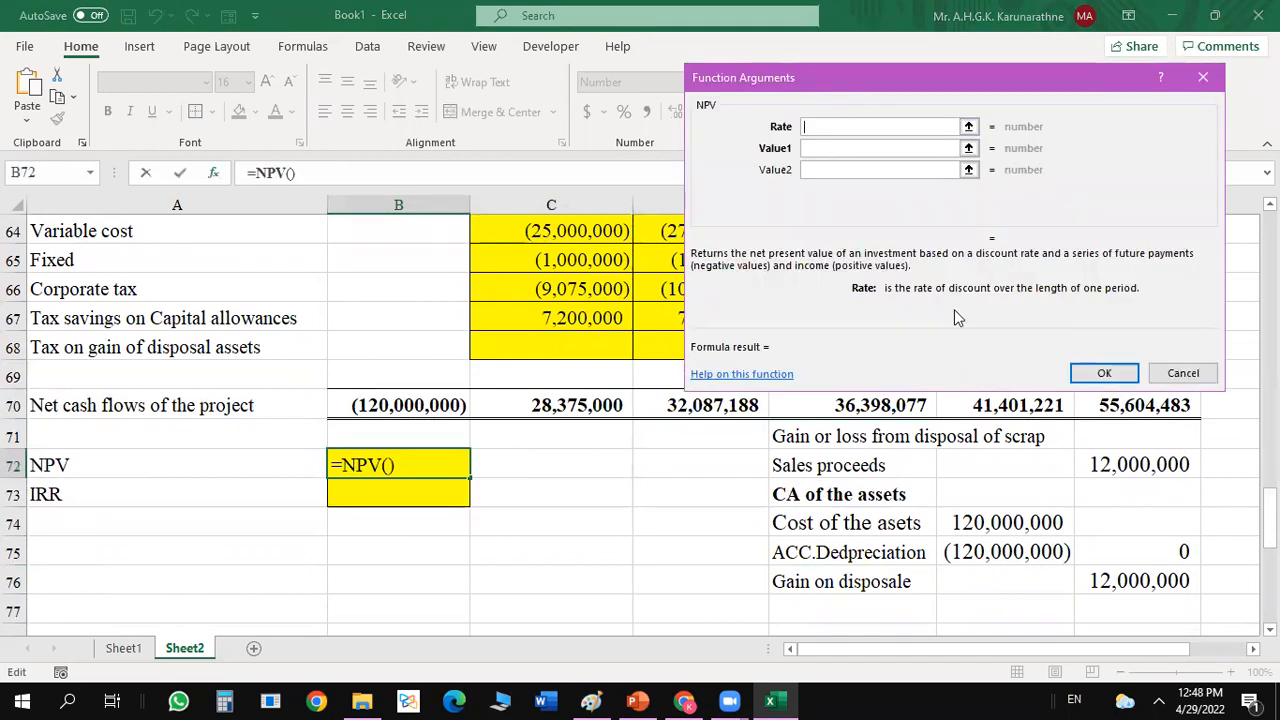
Complete the NPV in B72 using the cost of capital in B56 as the rate and C70:G70 as the cash flows.
drag(1076, 90, 1102, 277)
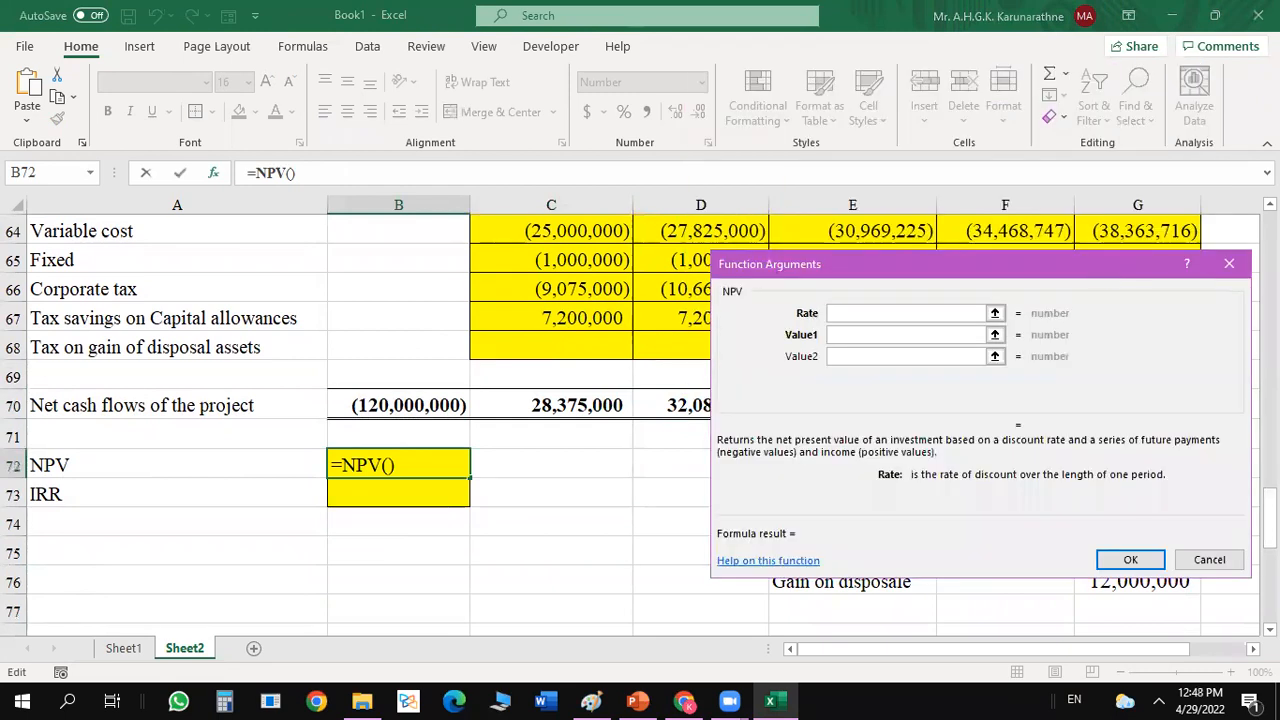
scroll(360, 420, up, 5)
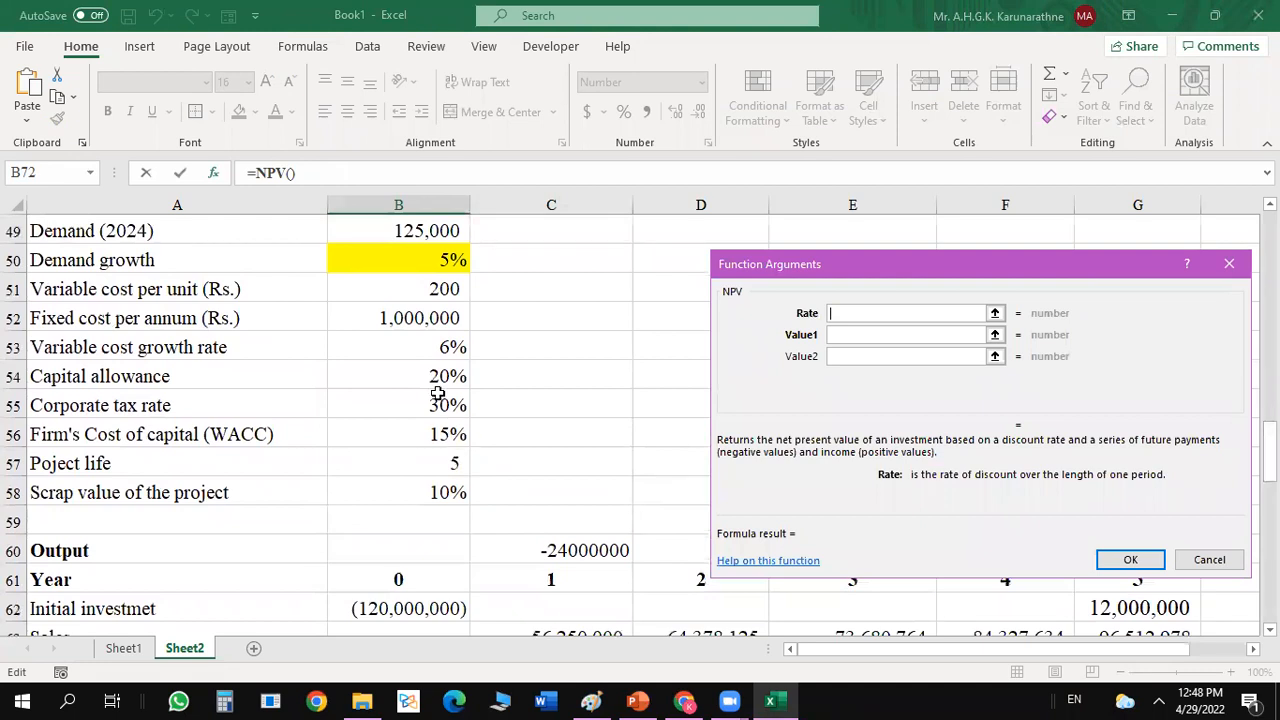
click(441, 430)
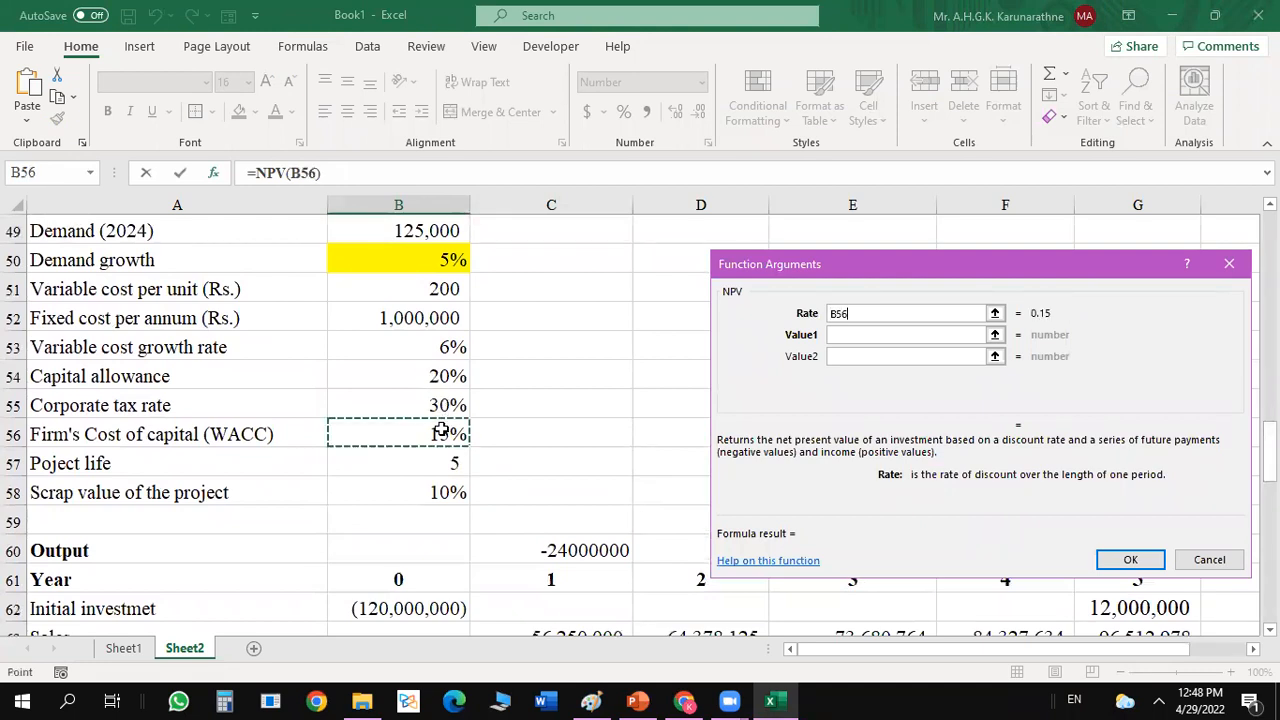
click(848, 334)
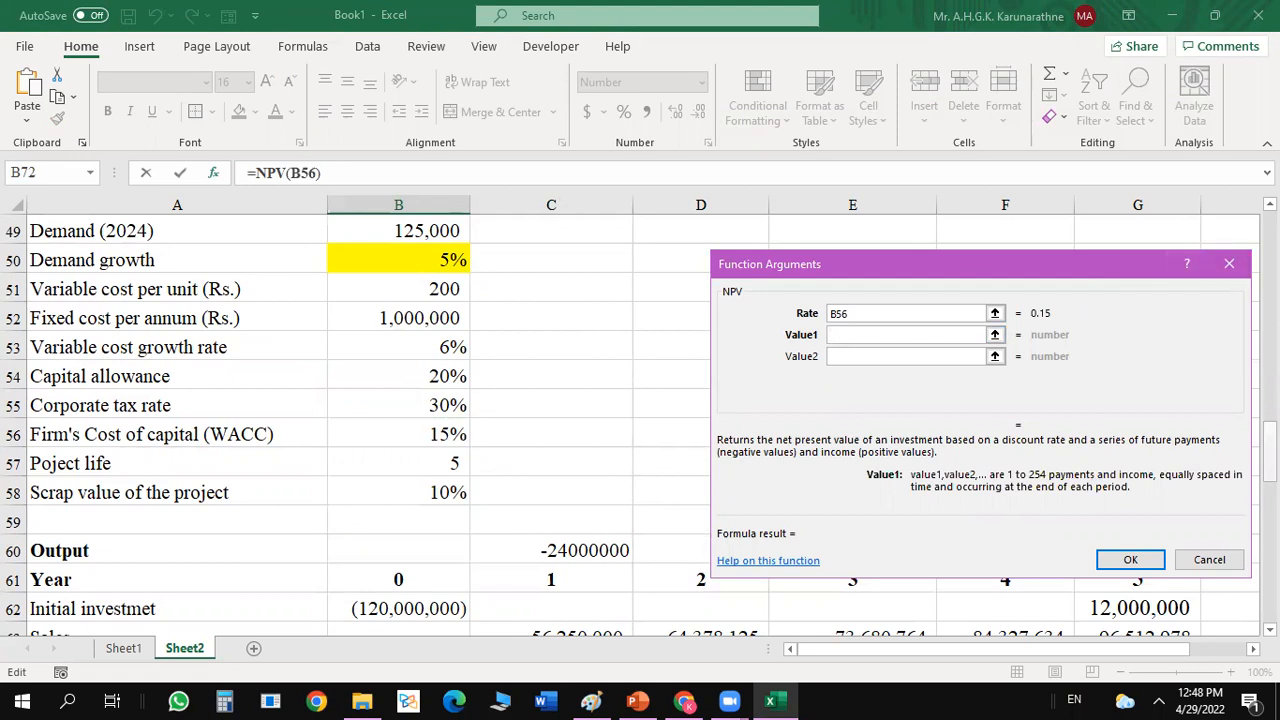
scroll(1270, 457, down, 1)
scroll(1270, 457, down, 3)
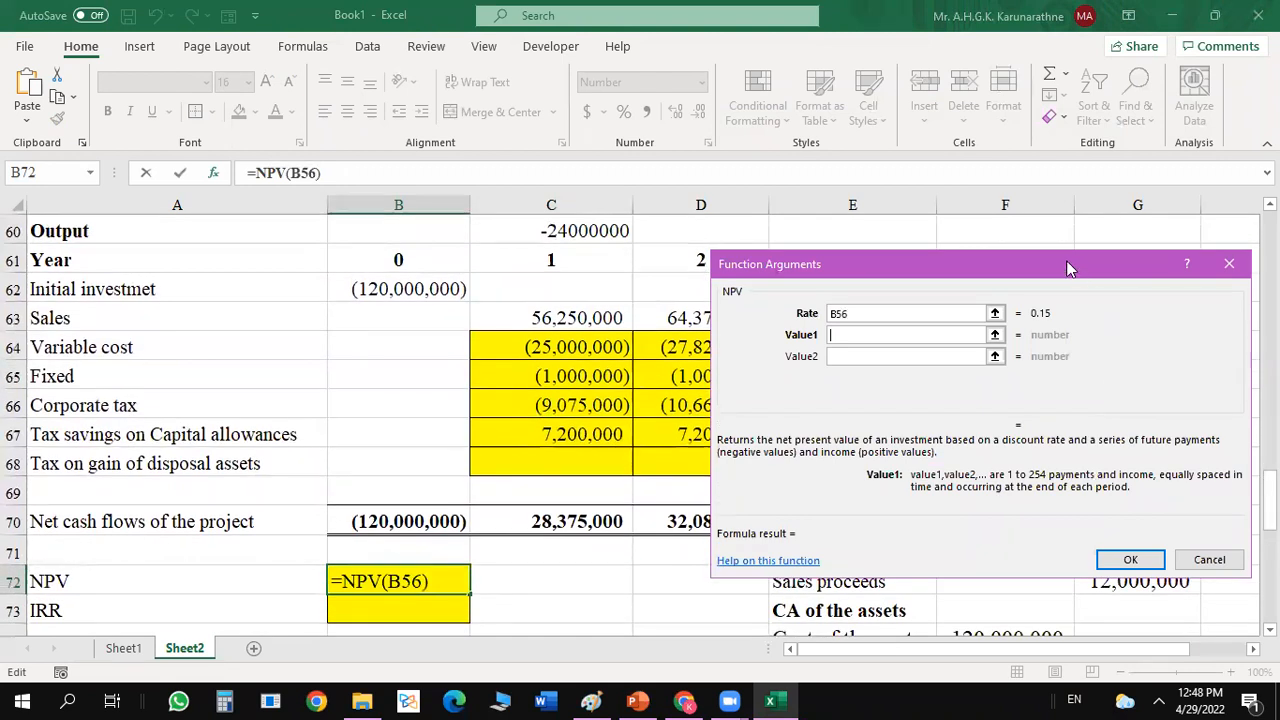
drag(1068, 268, 880, 28)
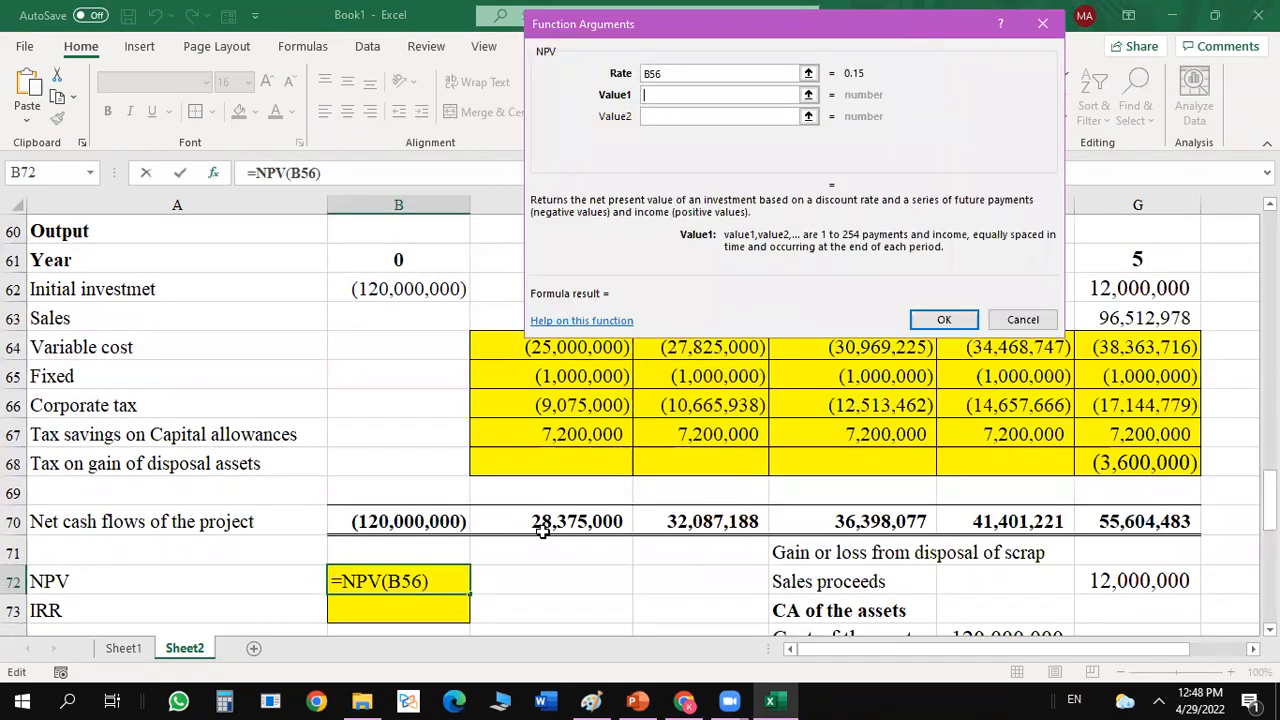
drag(540, 527, 1127, 527)
drag(1125, 527, 1126, 527)
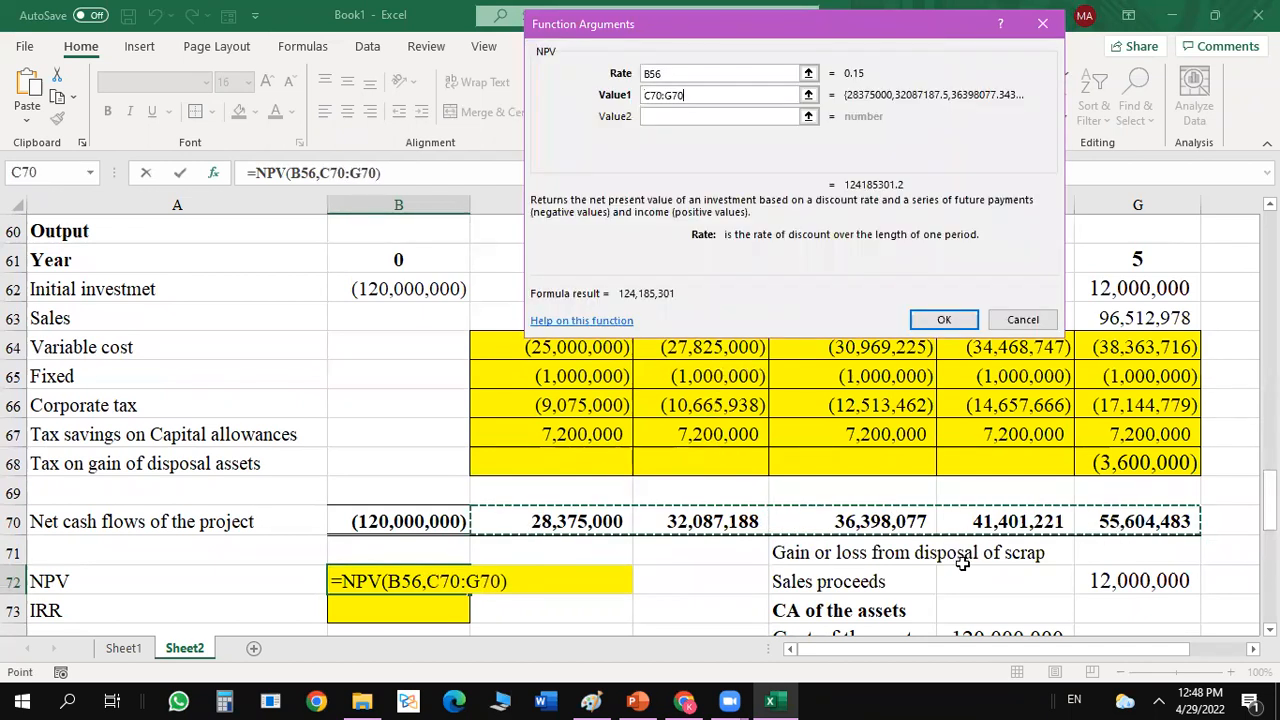
click(944, 320)
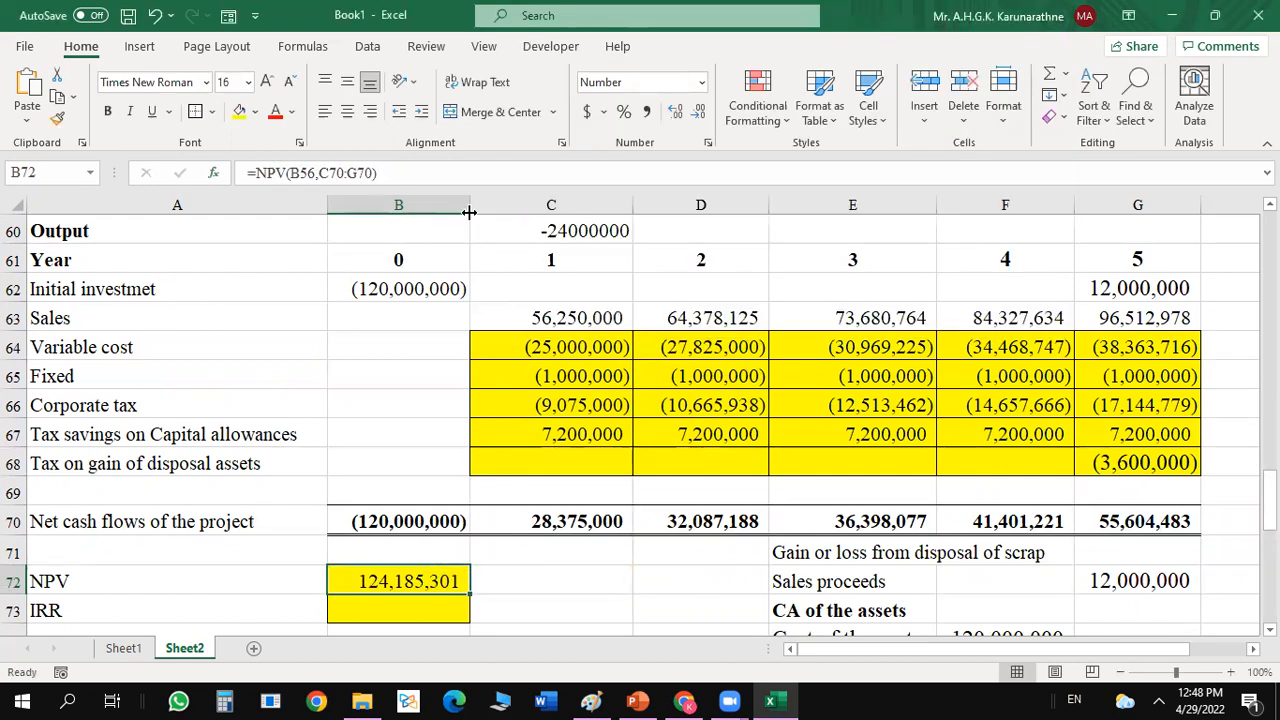
Add the year 0 cash flow to the NPV formula in B72 so it reads =NPV(B56,C70:G70)+B70.
click(403, 178)
text(-)
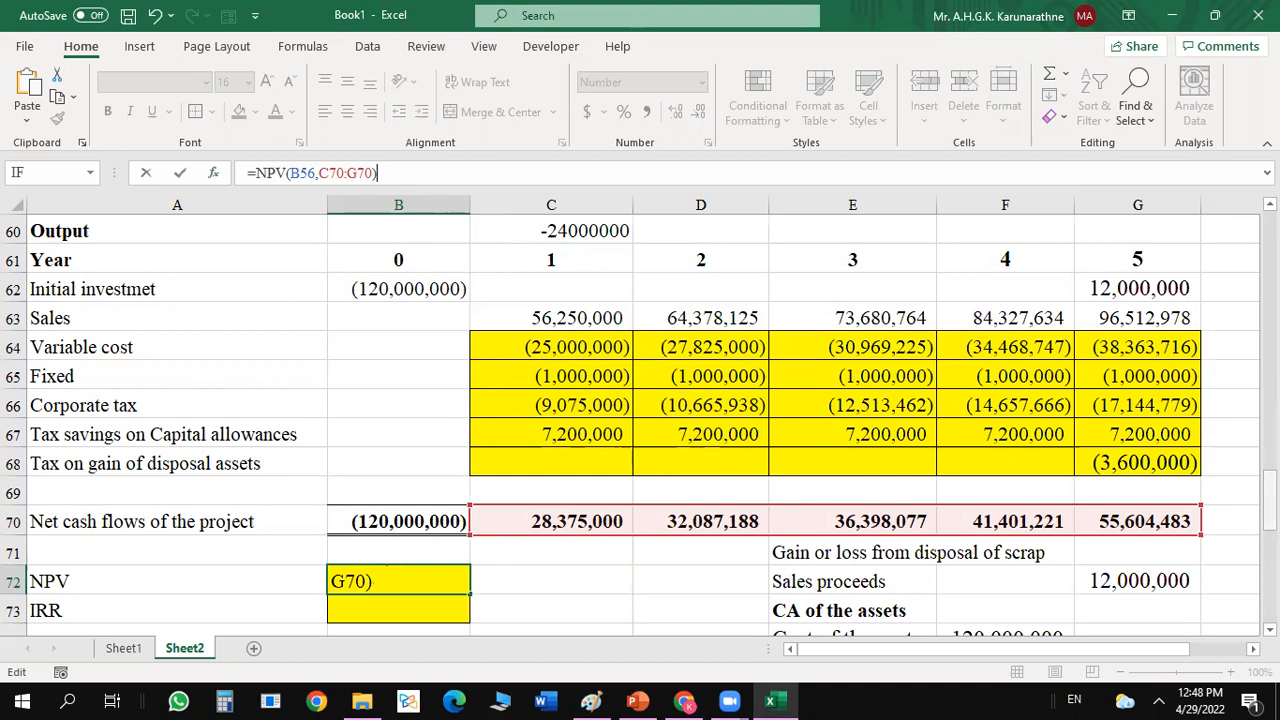
text(+)
click(405, 518)
key(Return)
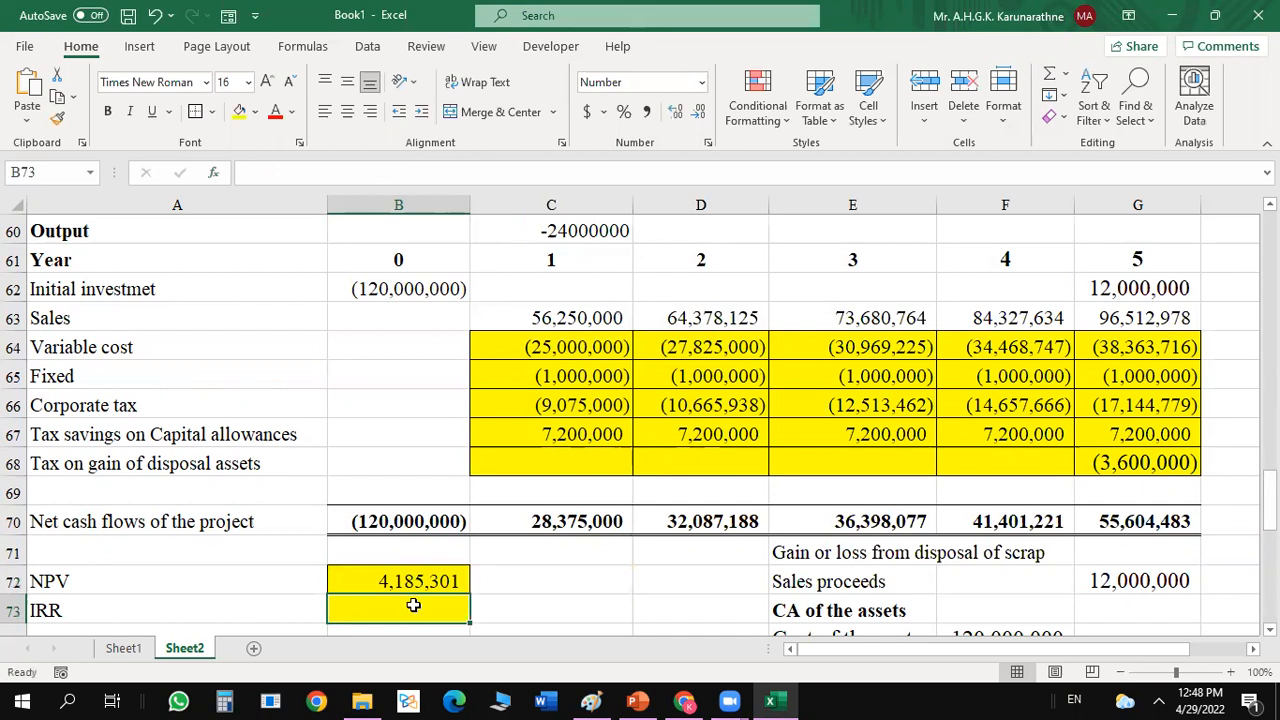
Calculate the IRR in B73 with =IRR(B70:G70) and format the cell as a percentage.
text(=)
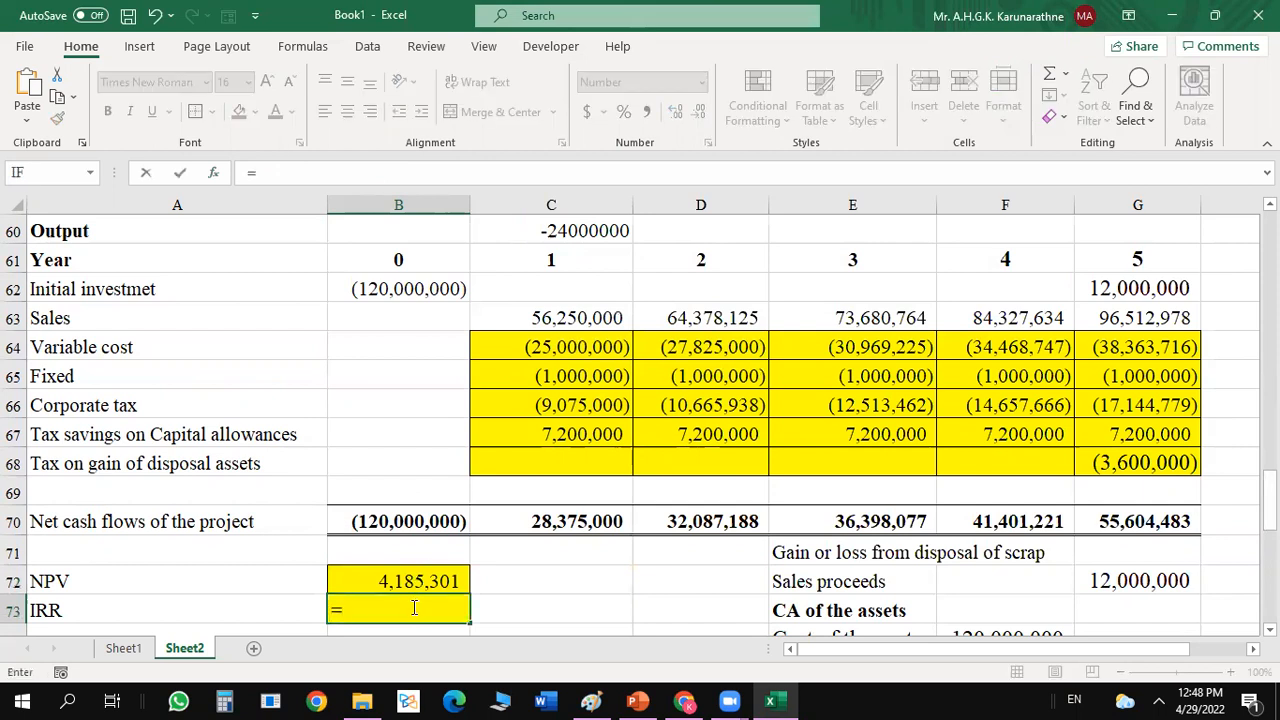
text(irr)
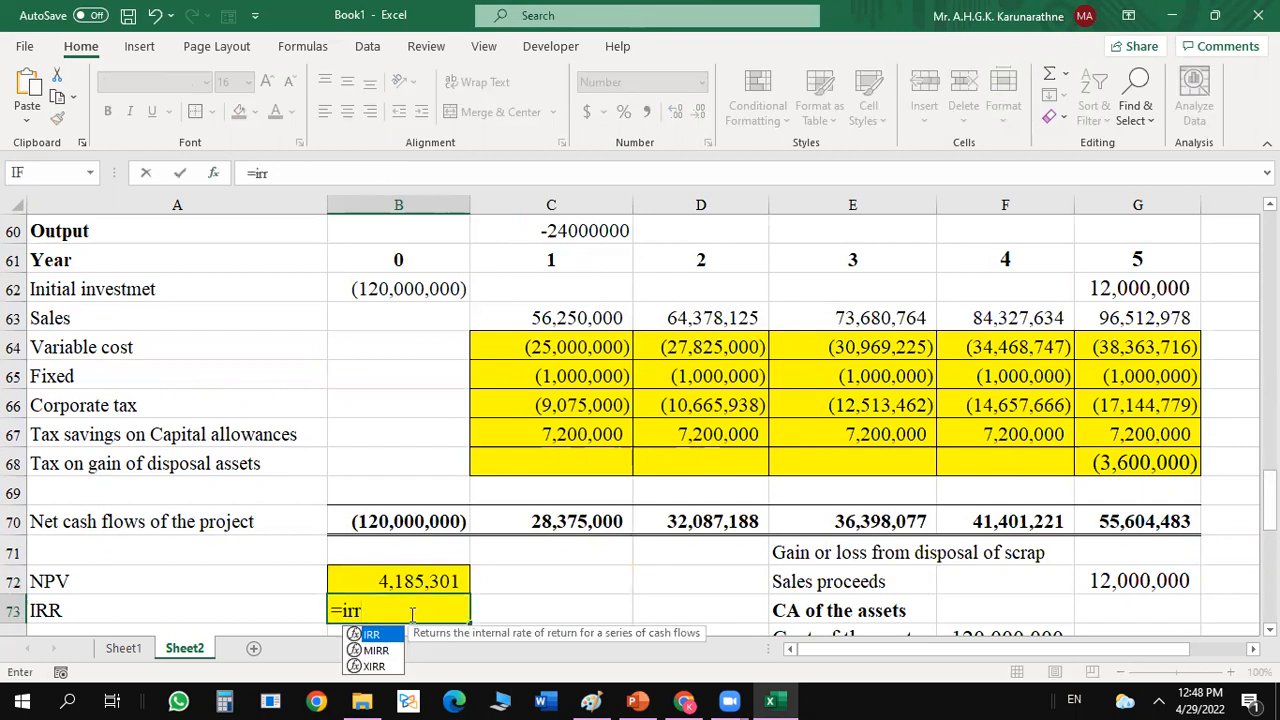
double_click(385, 636)
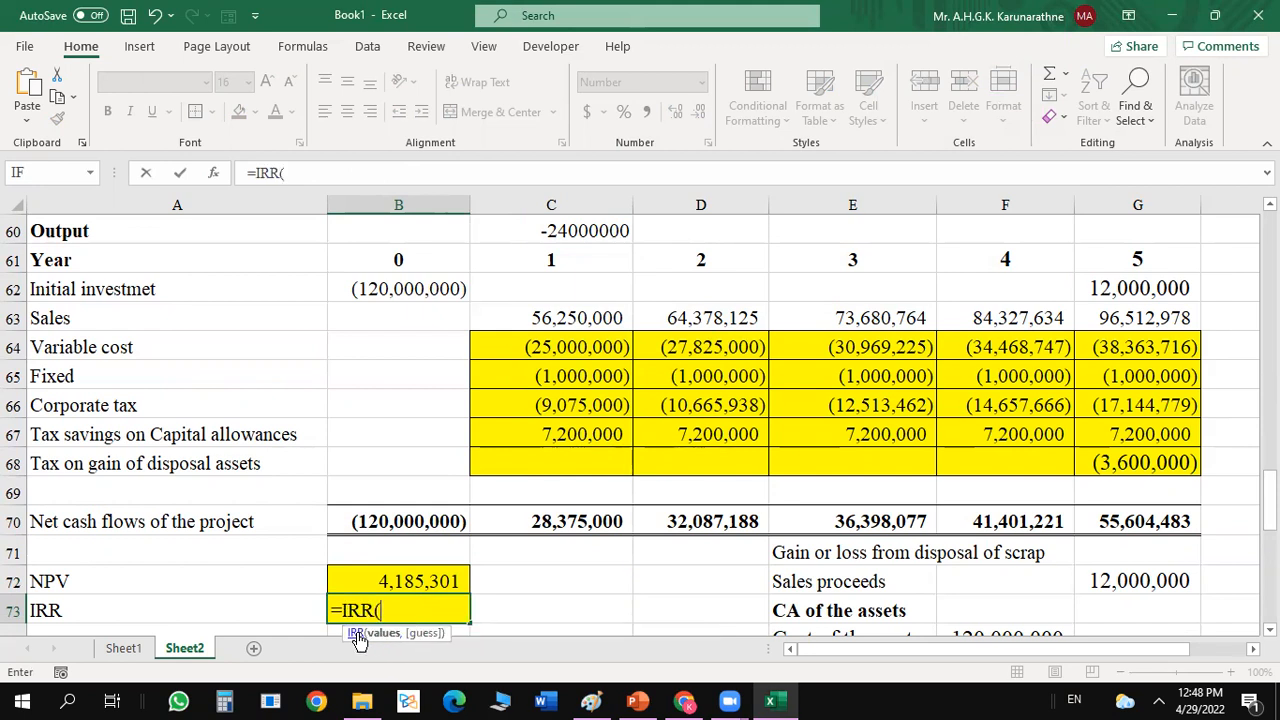
click(213, 174)
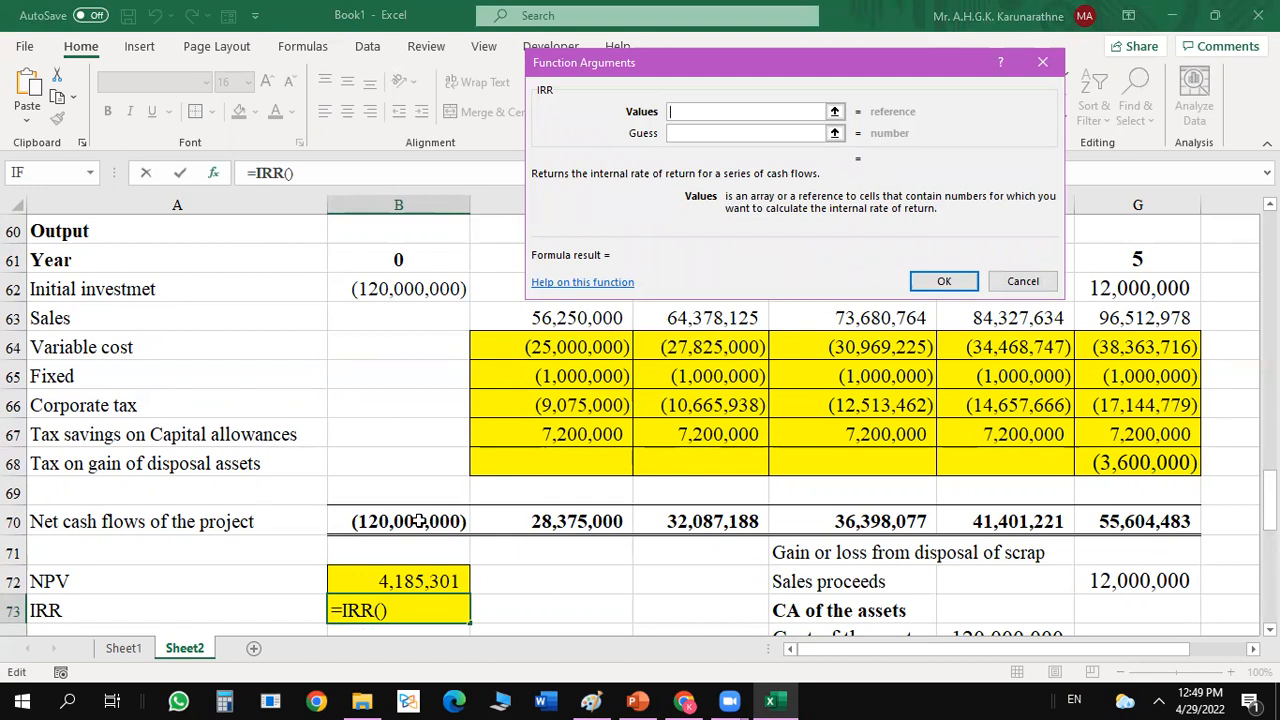
drag(418, 521, 1096, 521)
click(947, 280)
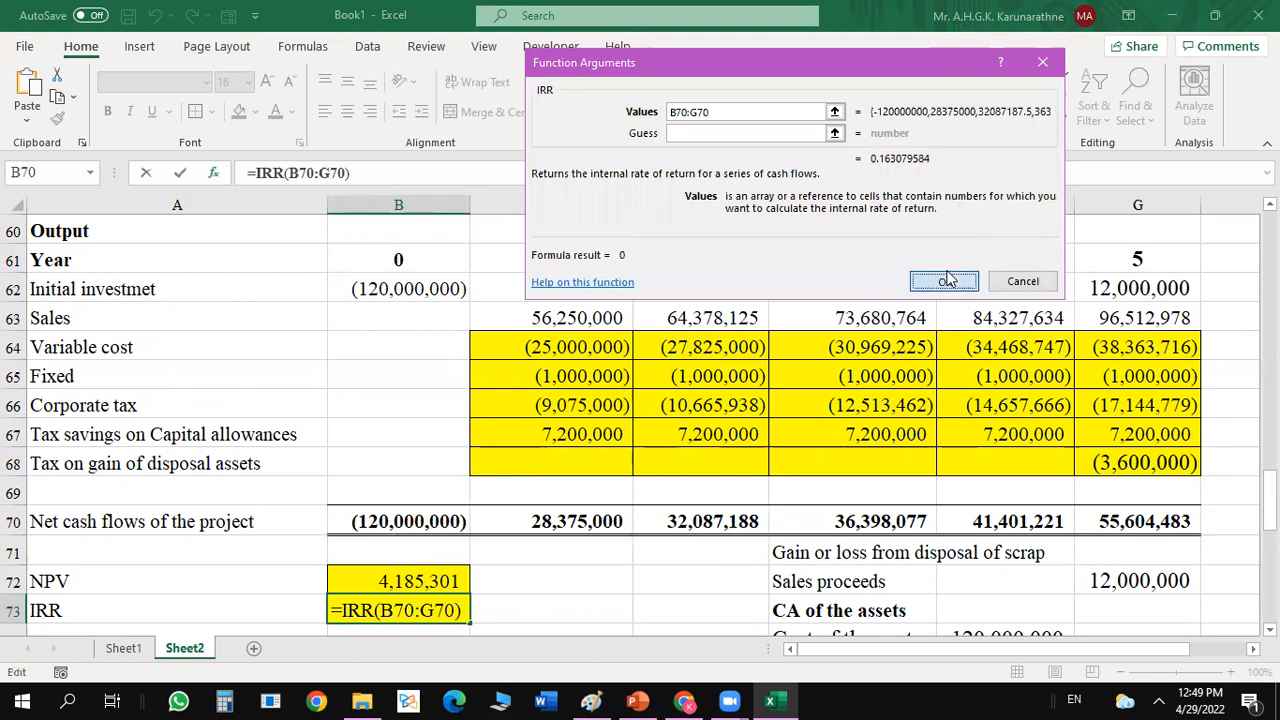
click(625, 114)
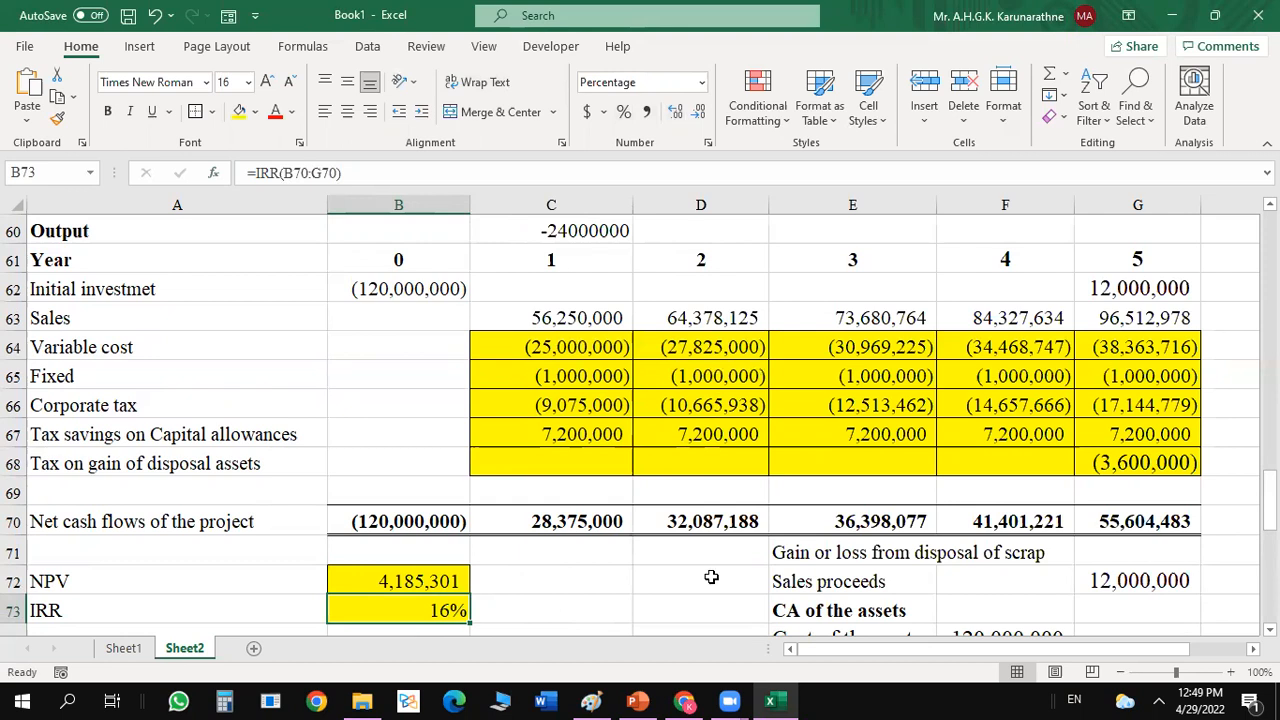
Check the NPV formula in B72 against the cost of capital, and show the IRR in B73 with two decimal places.
click(395, 580)
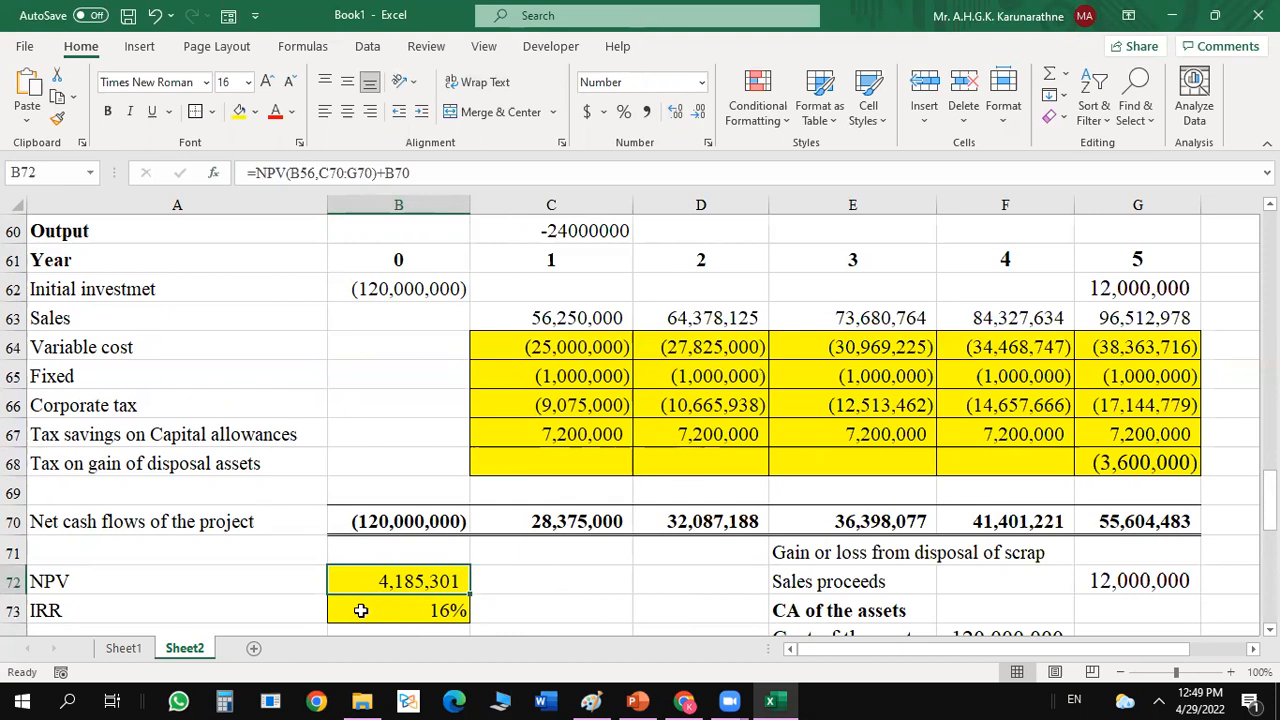
drag(1268, 500, 1268, 482)
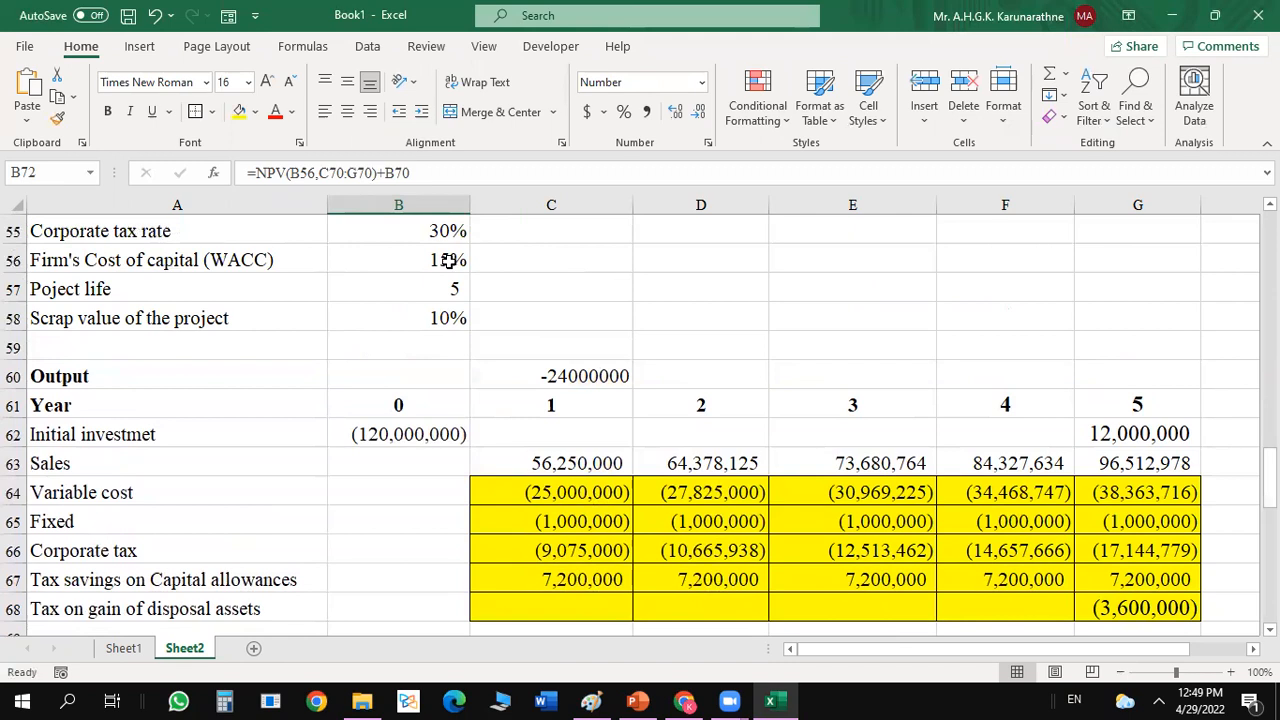
drag(1269, 467, 1269, 498)
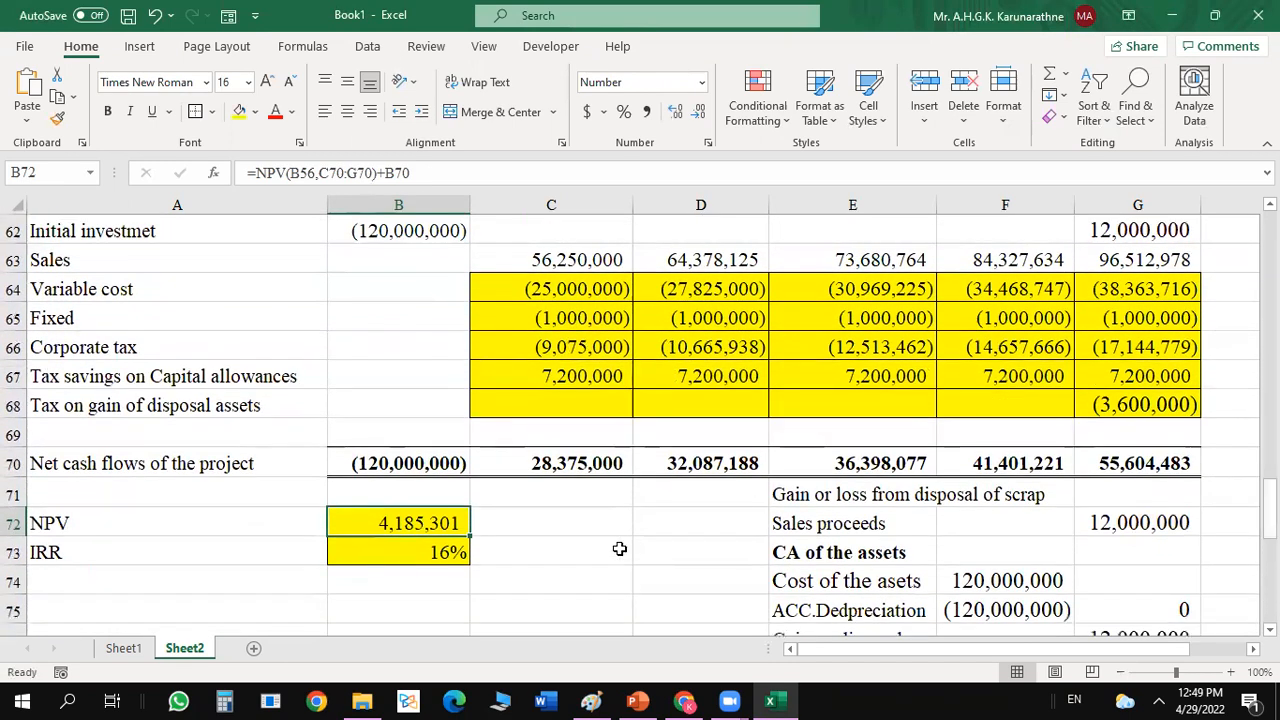
click(437, 553)
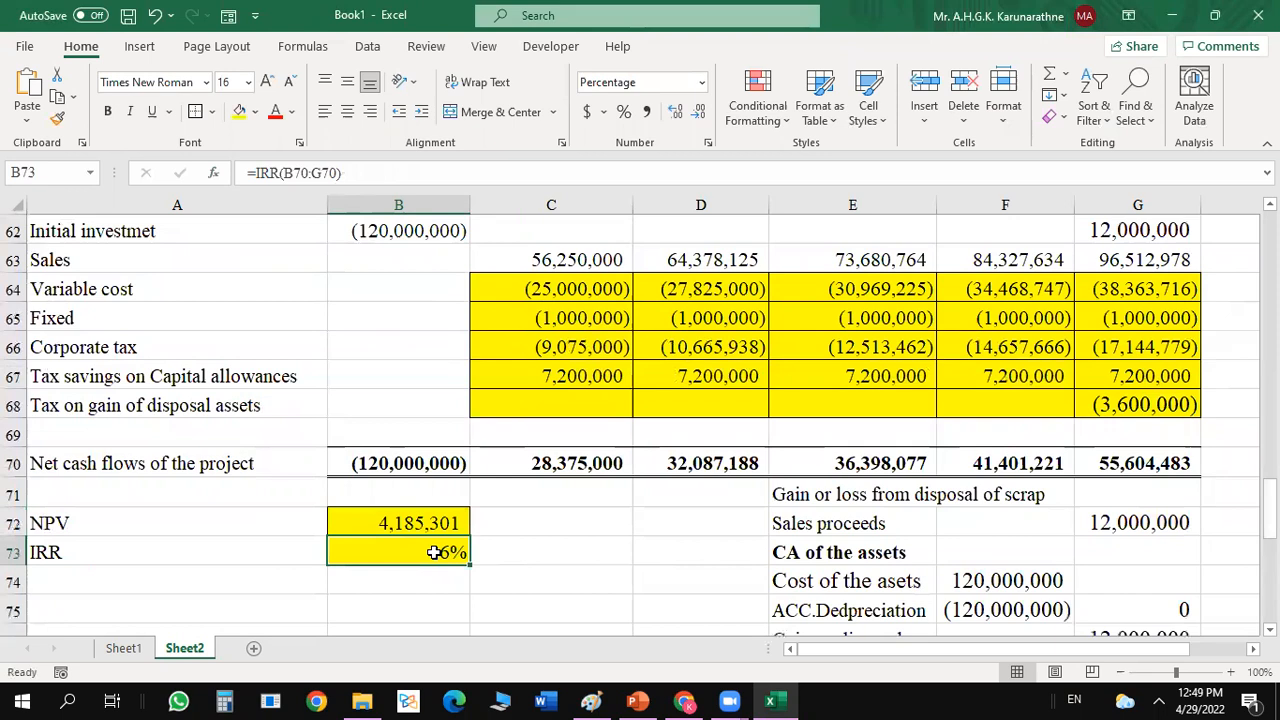
click(675, 113)
click(675, 111)
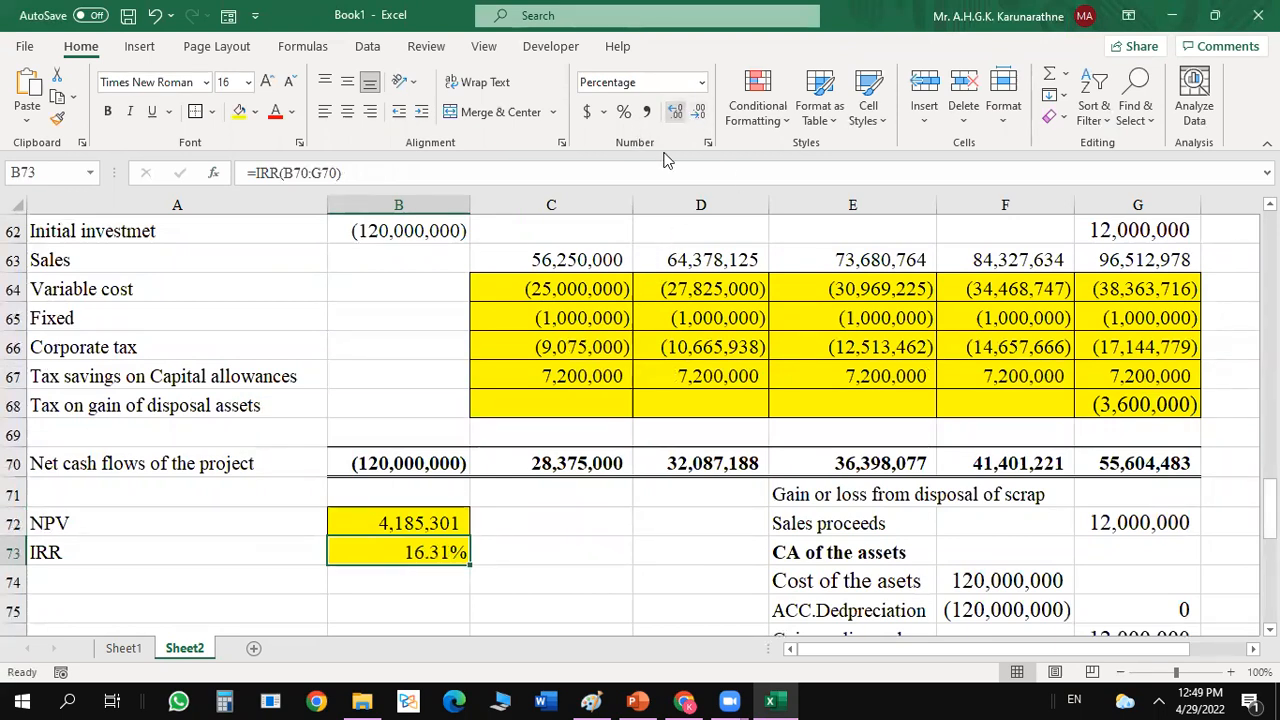
Enter the label "Project is accepted" in A75, below the NPV and IRR rows.
click(233, 597)
text(Pr)
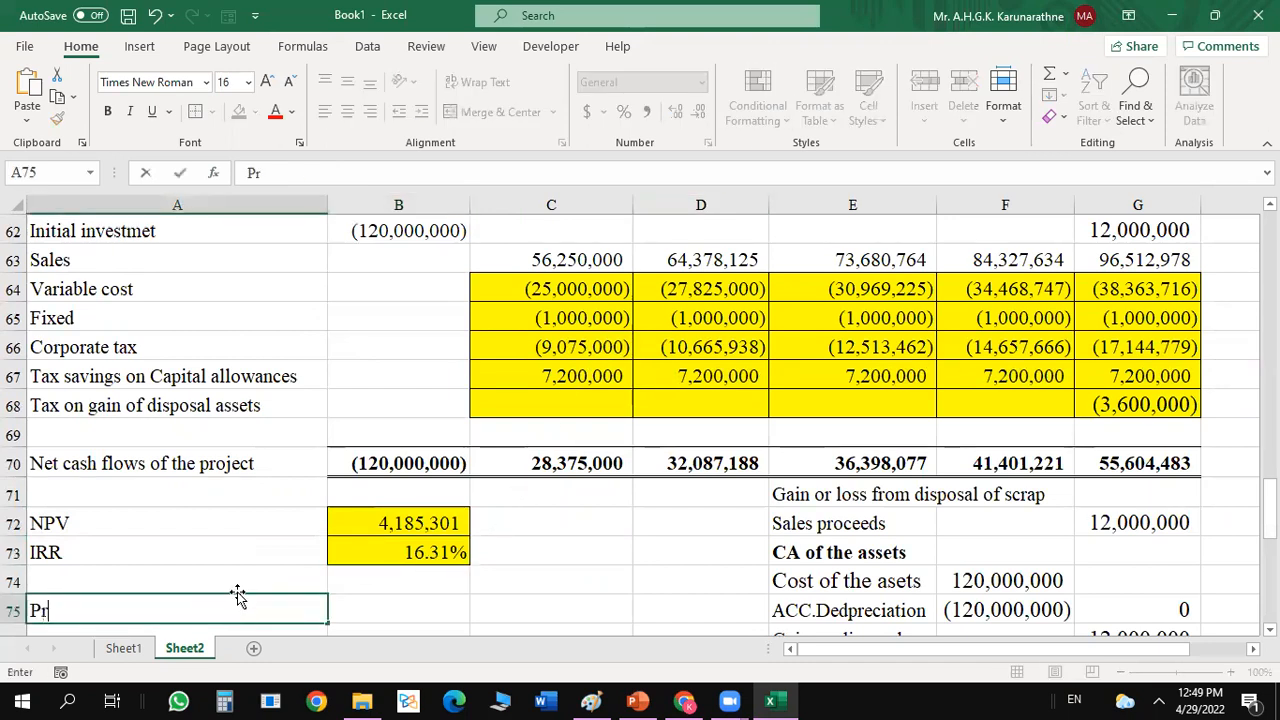
text(oject is a)
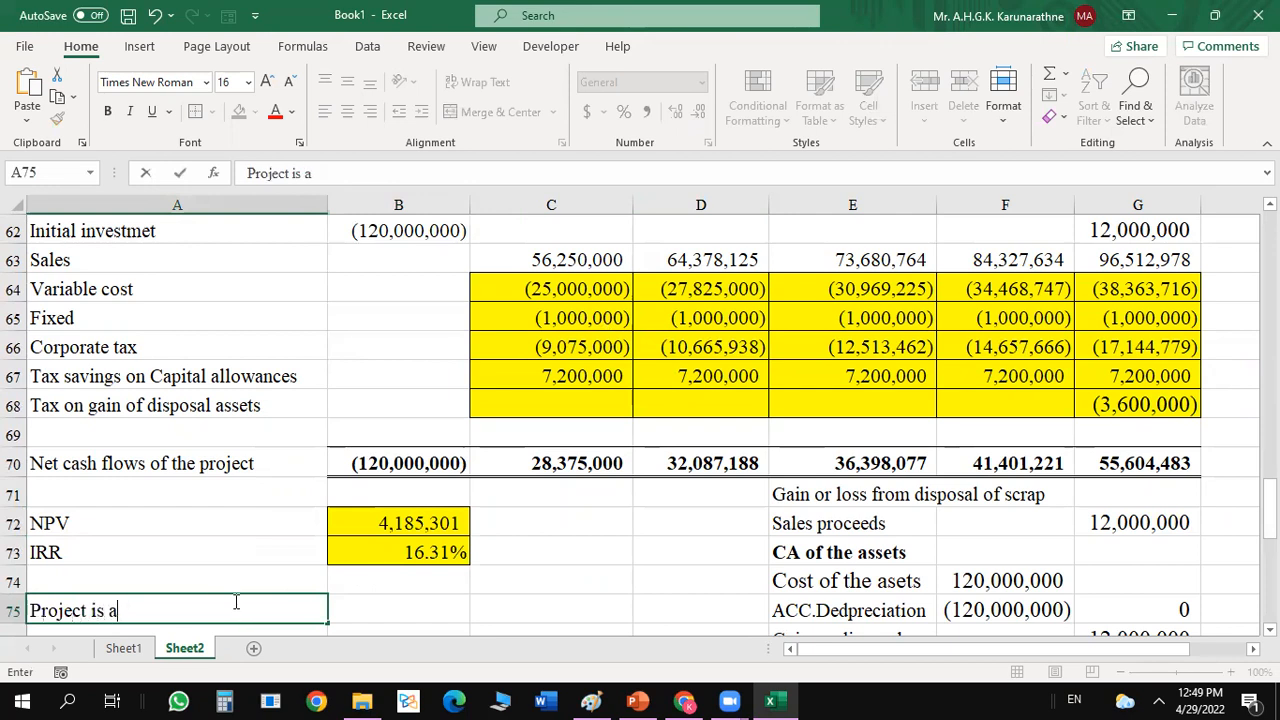
text(ccepted)
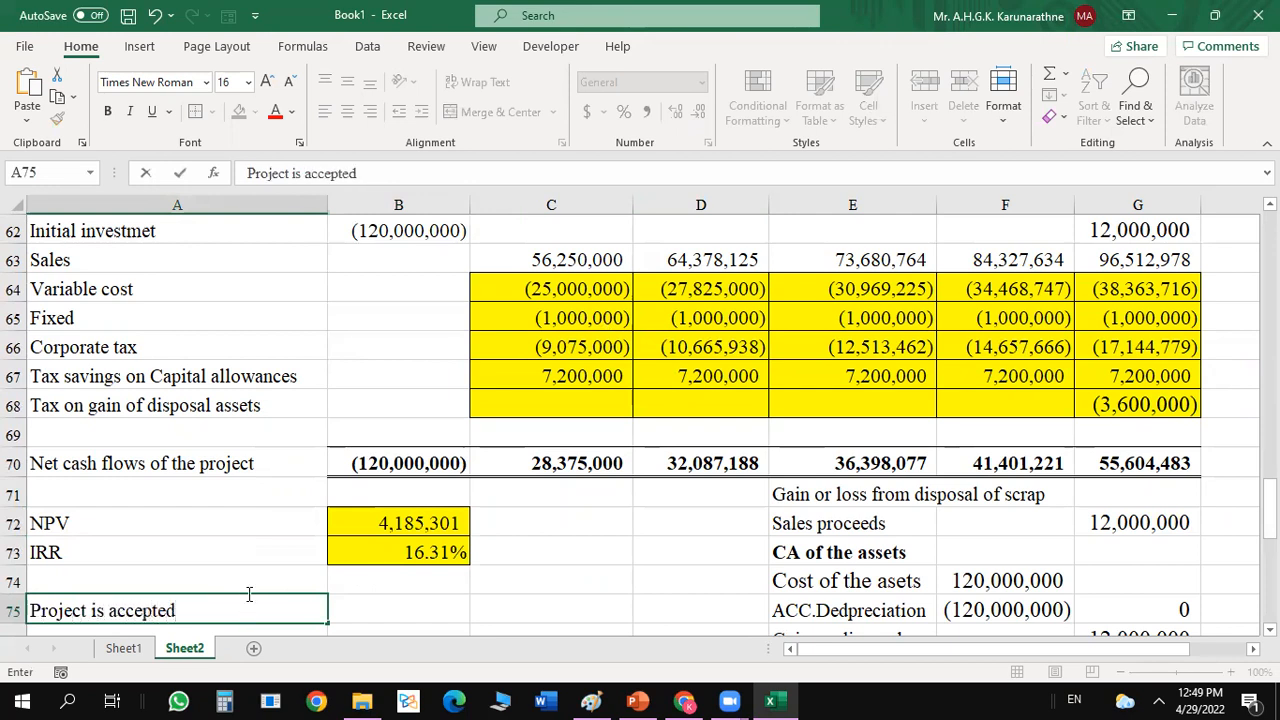
key(Return)
Start an IF formula in B75 that tests whether the NPV in B72 is greater than or equal to 0.
click(419, 588)
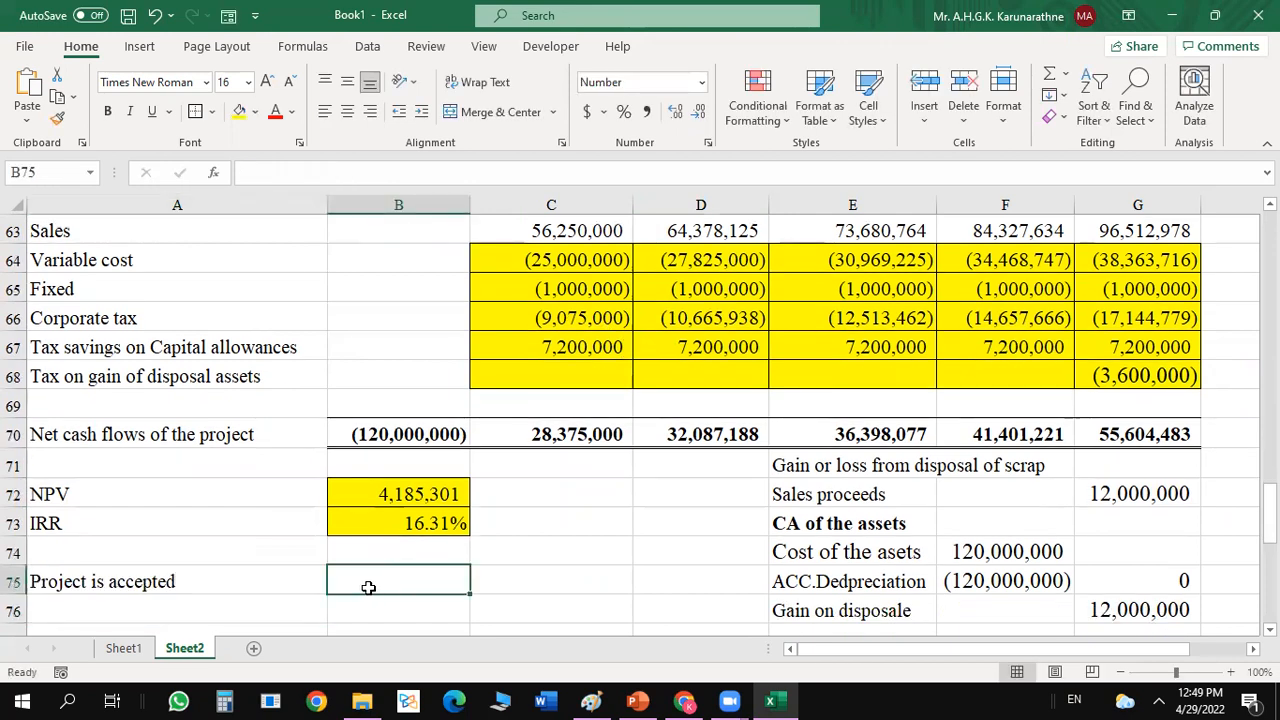
text(=if()
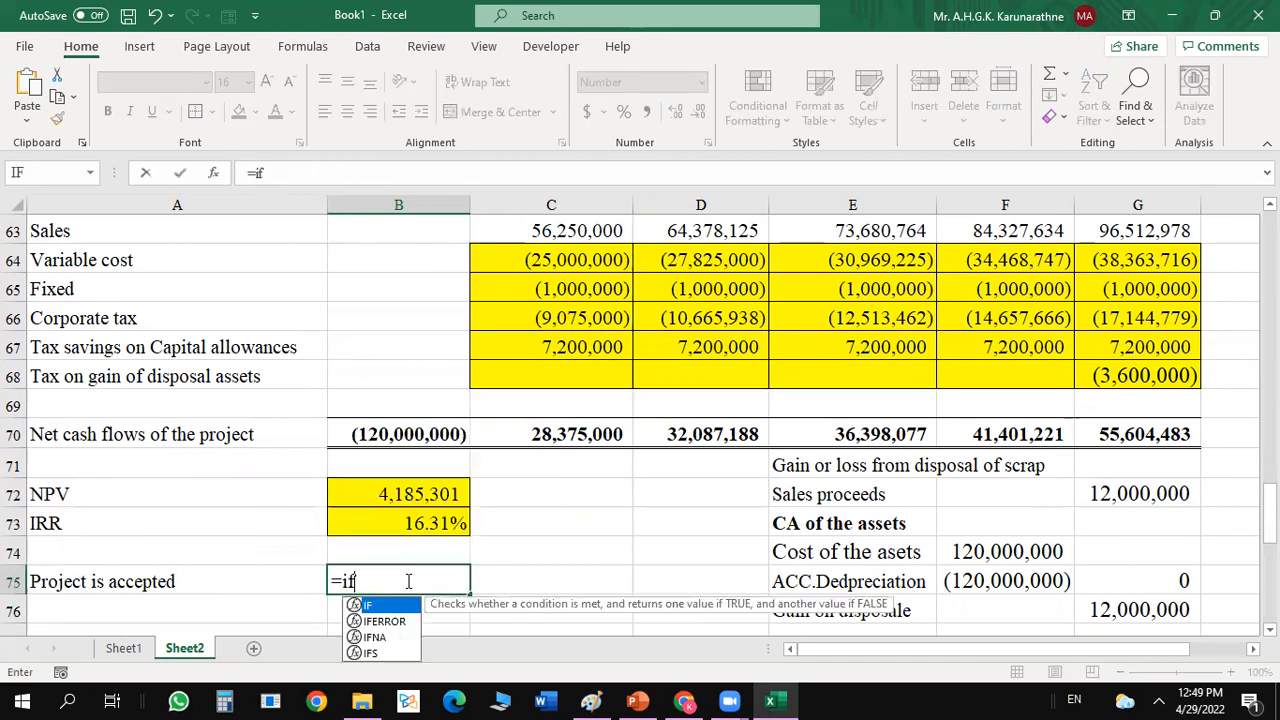
click(432, 493)
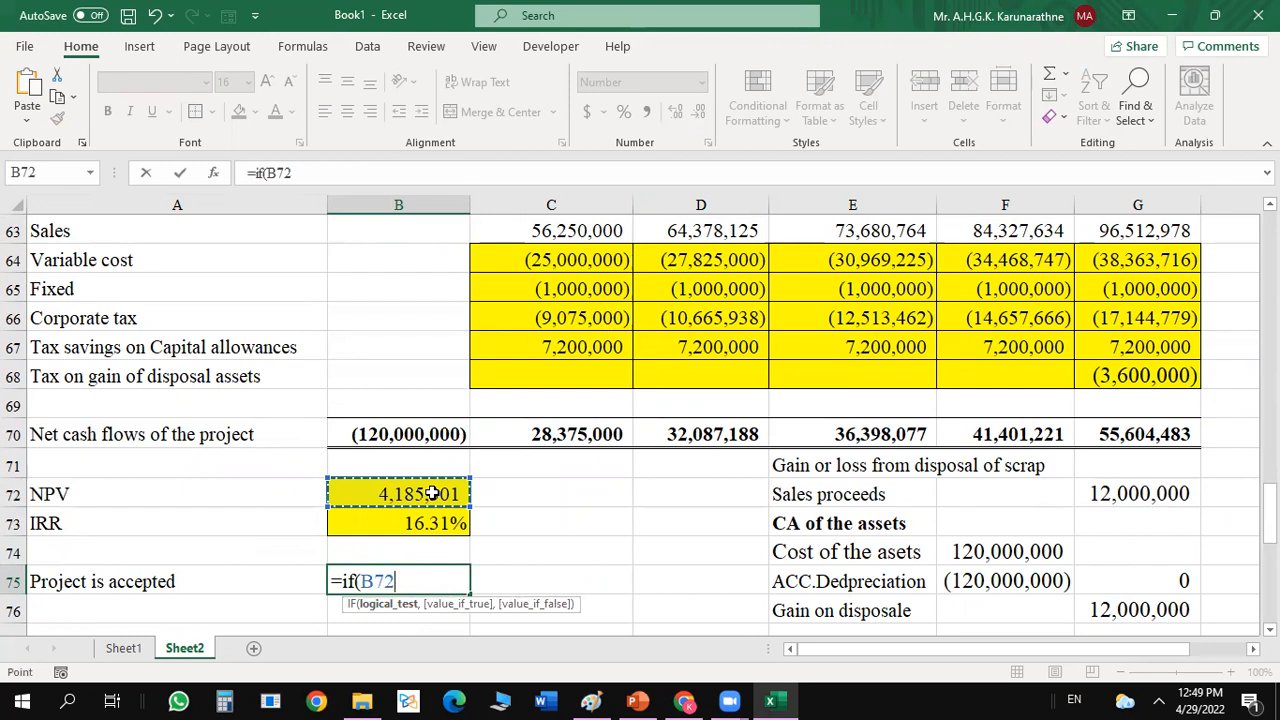
text(>=0,)
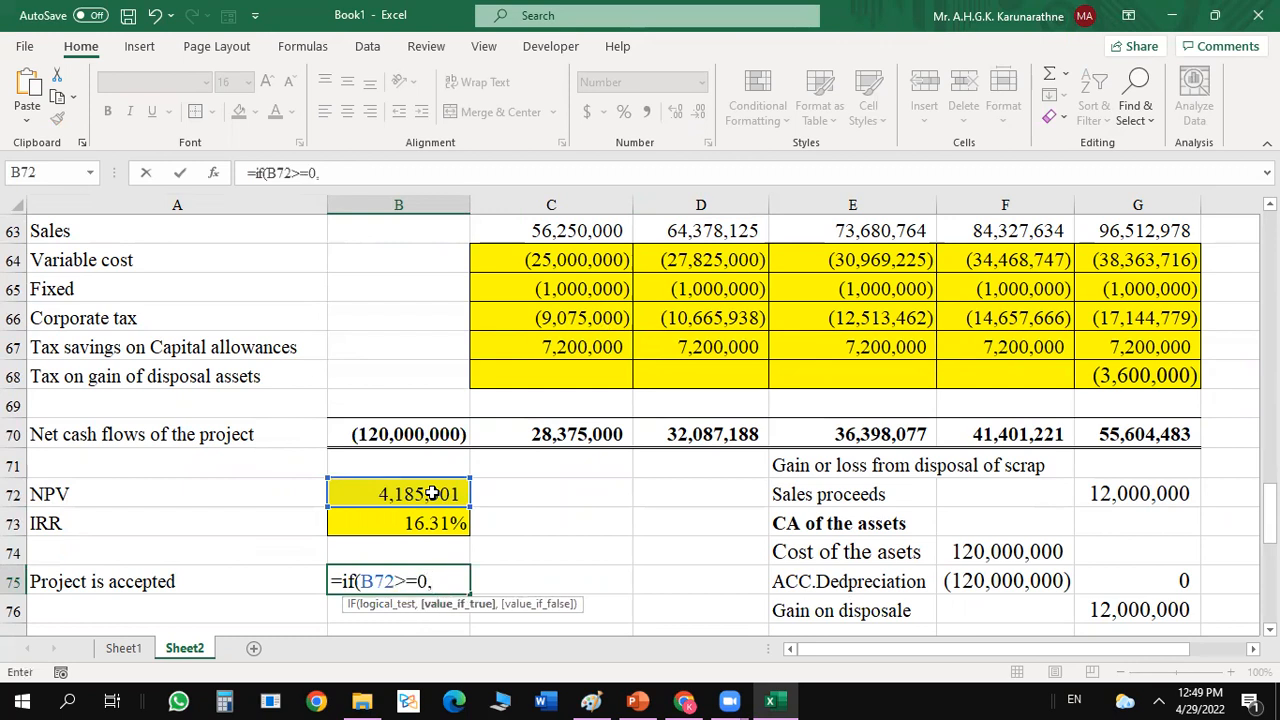
text("Aceept)
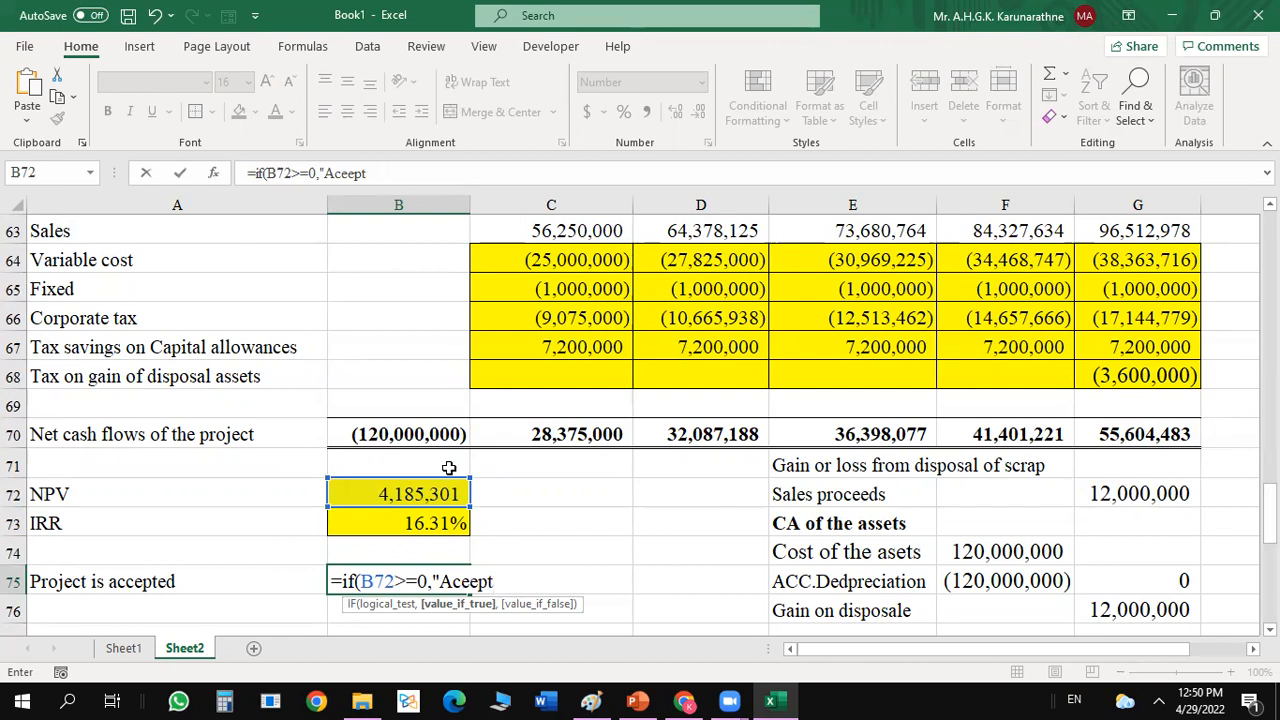
Enter "Aceept" as the value if true in the IF formula in B75.
text(",)
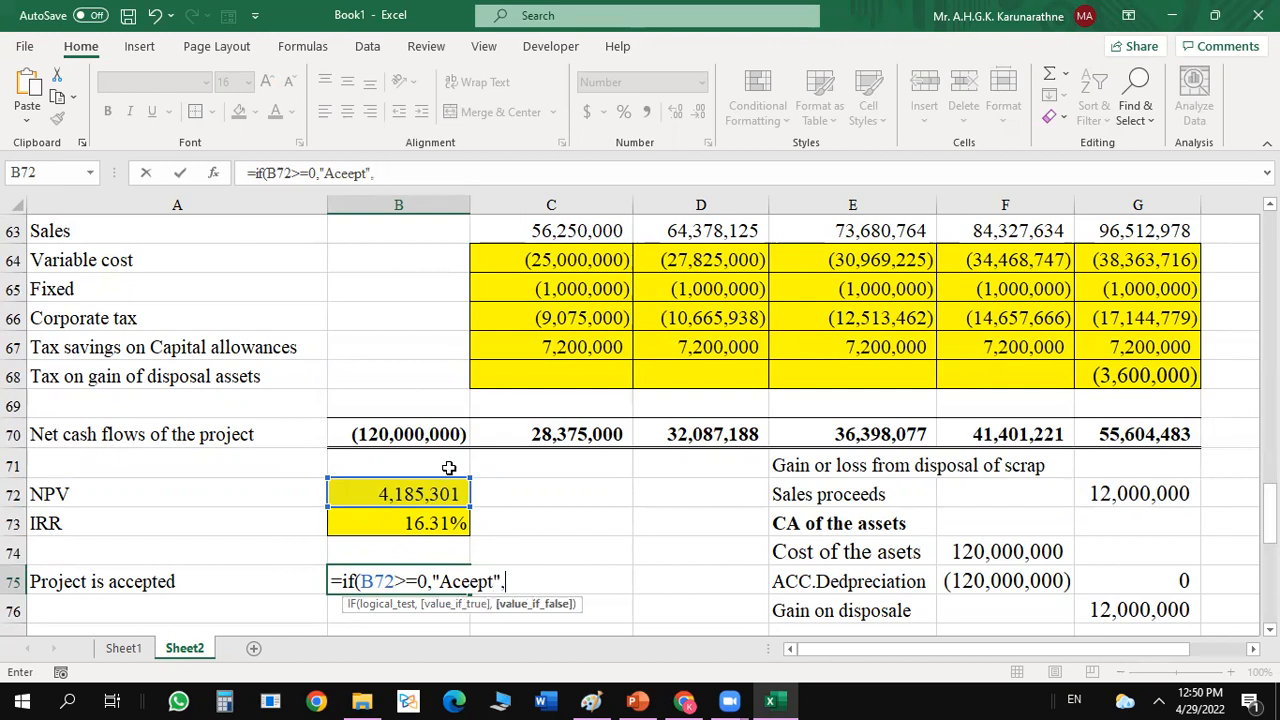
text("Reg)
Enter "Reject" as the value if false and complete the formula in B75 as =IF(B72>=0,"Aceept","Reject").
key(BackSpace)
text(he)
key(BackSpace)
key(BackSpace)
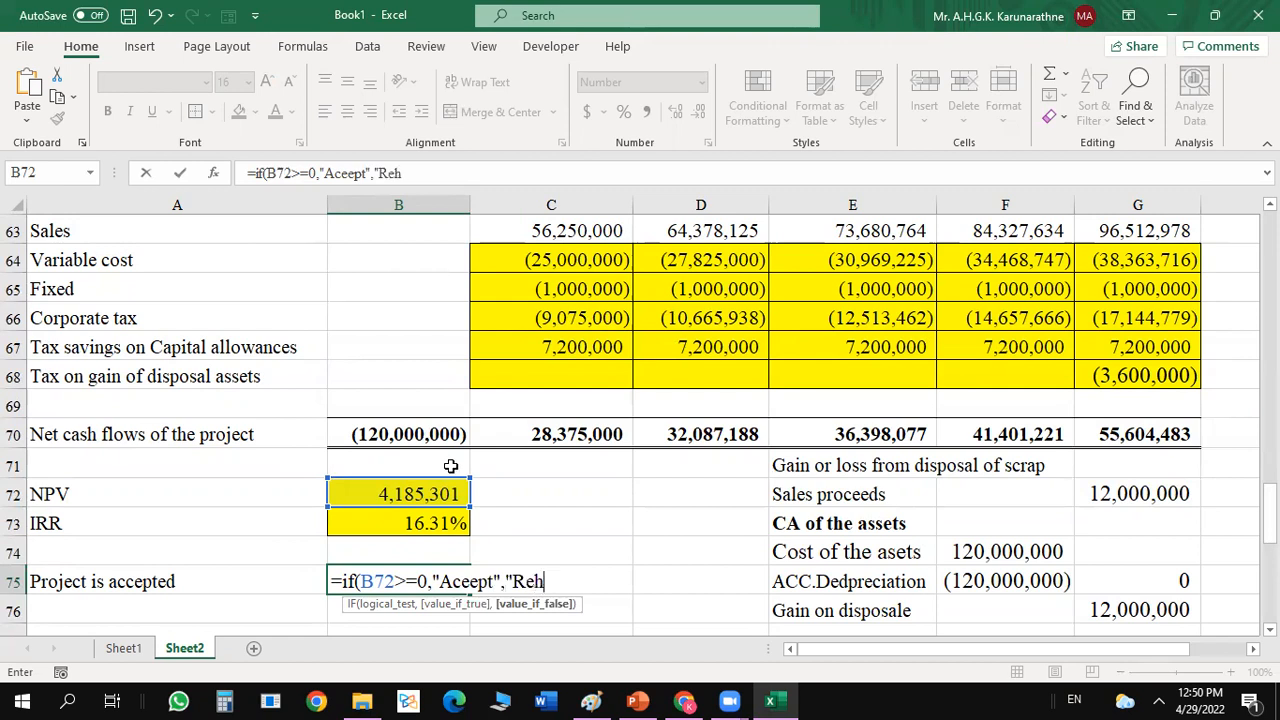
text(ject"))
key(Return)
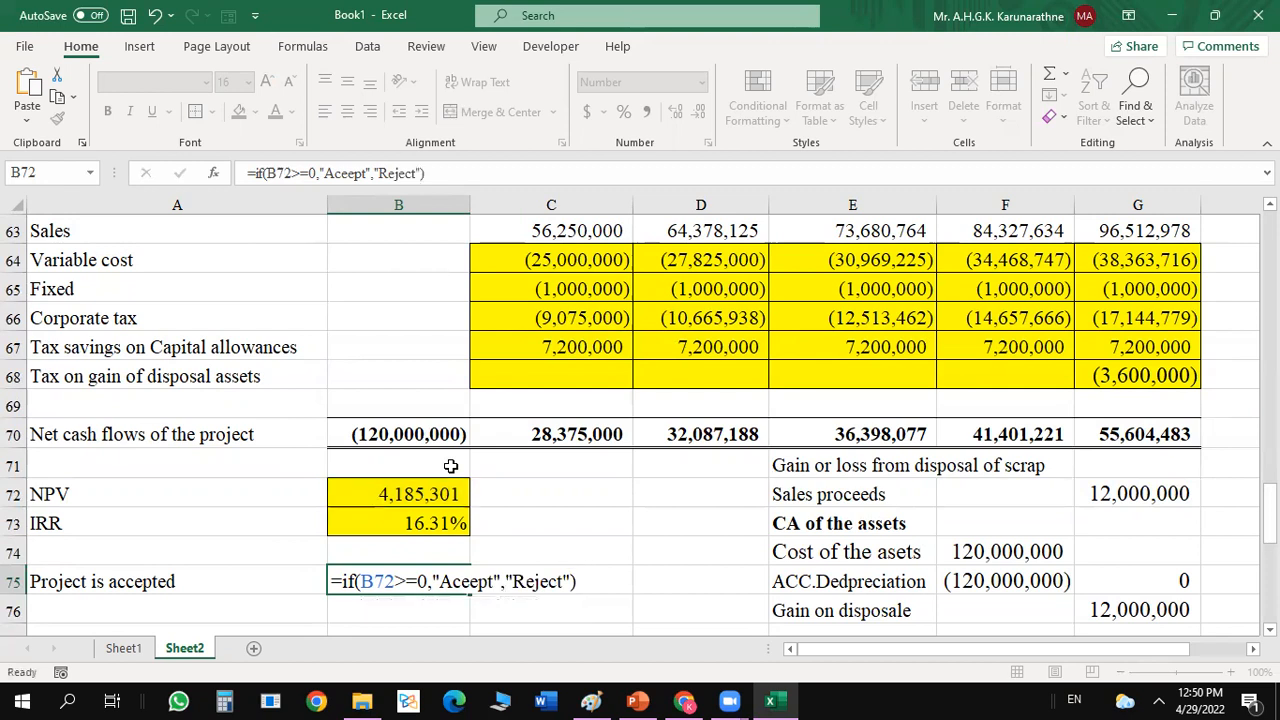
click(402, 579)
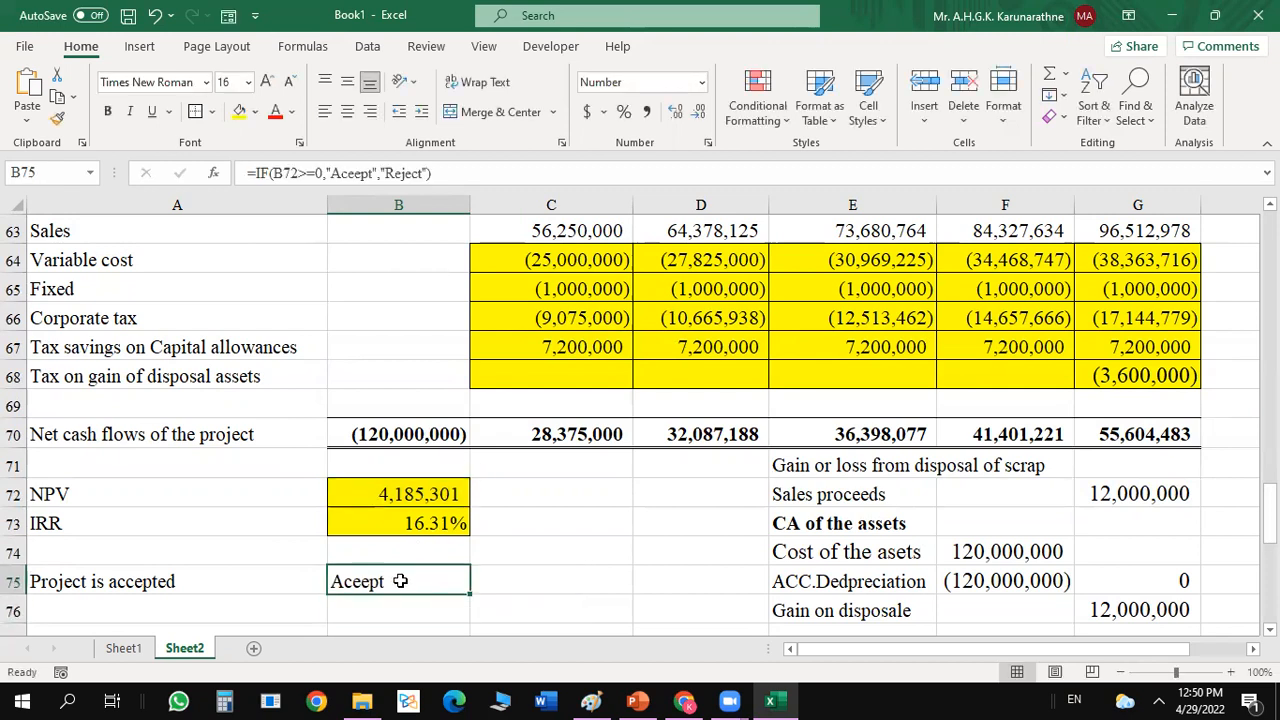
Choose F: > External Consultation-2022 > SLTC 2022 > SLTC BBMAF31053- Accounting Modelling > Session 8 - Finance Funcitons as the workbook's save folder.
click(128, 15)
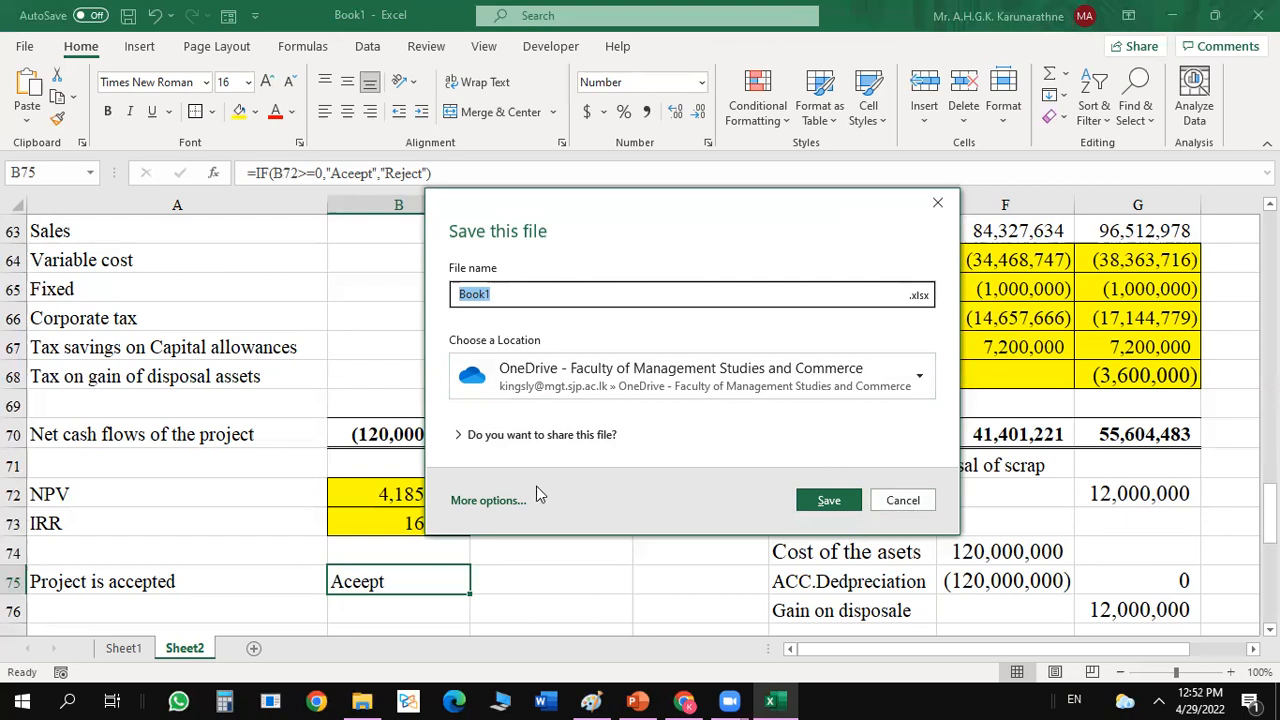
click(500, 500)
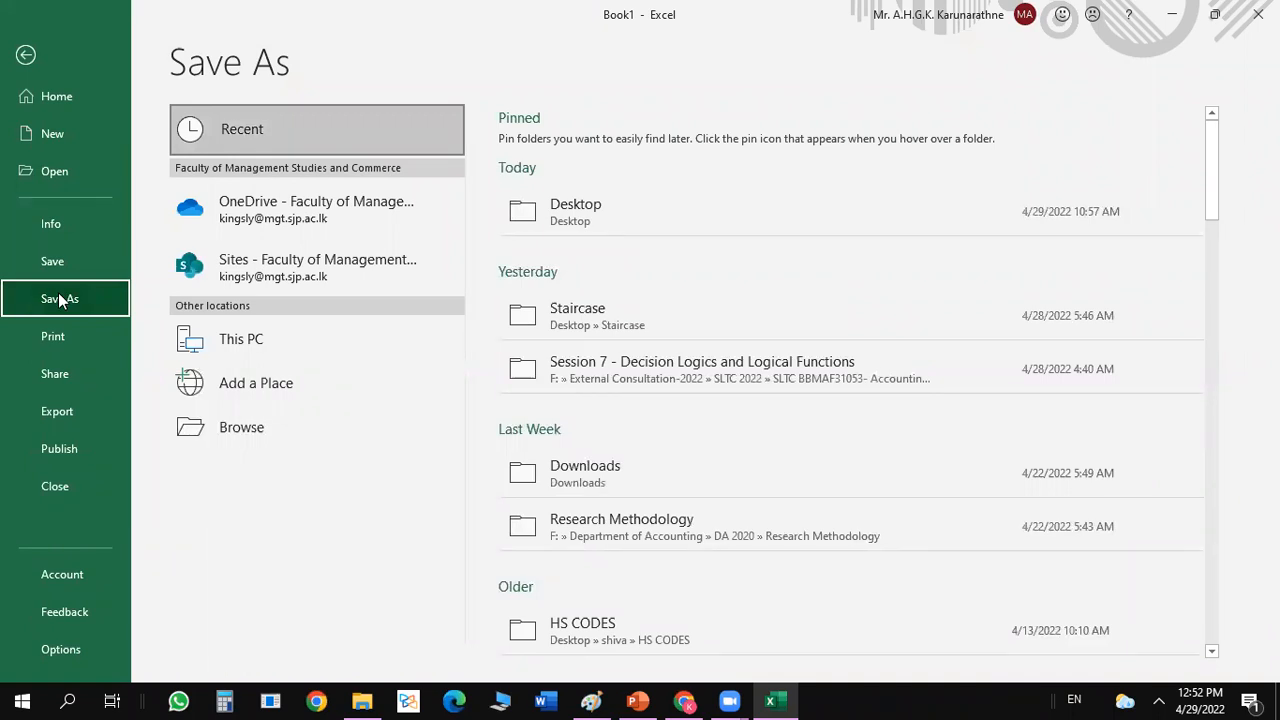
click(255, 358)
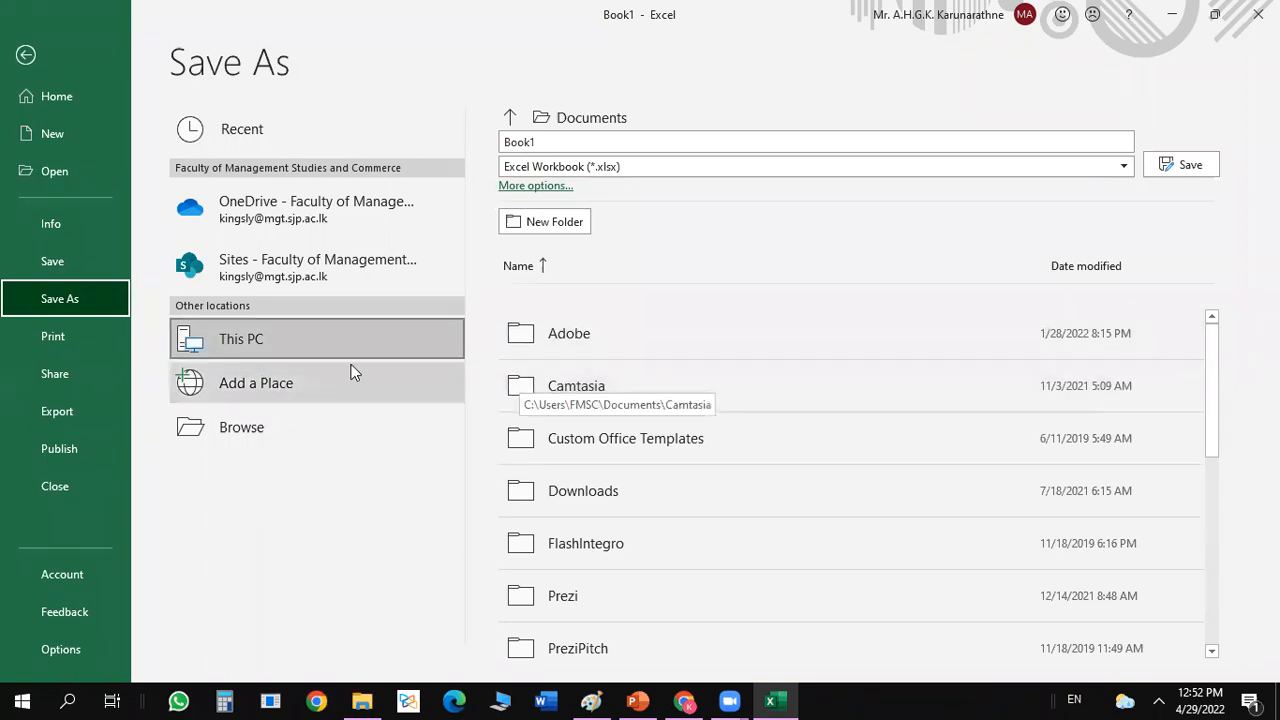
click(318, 336)
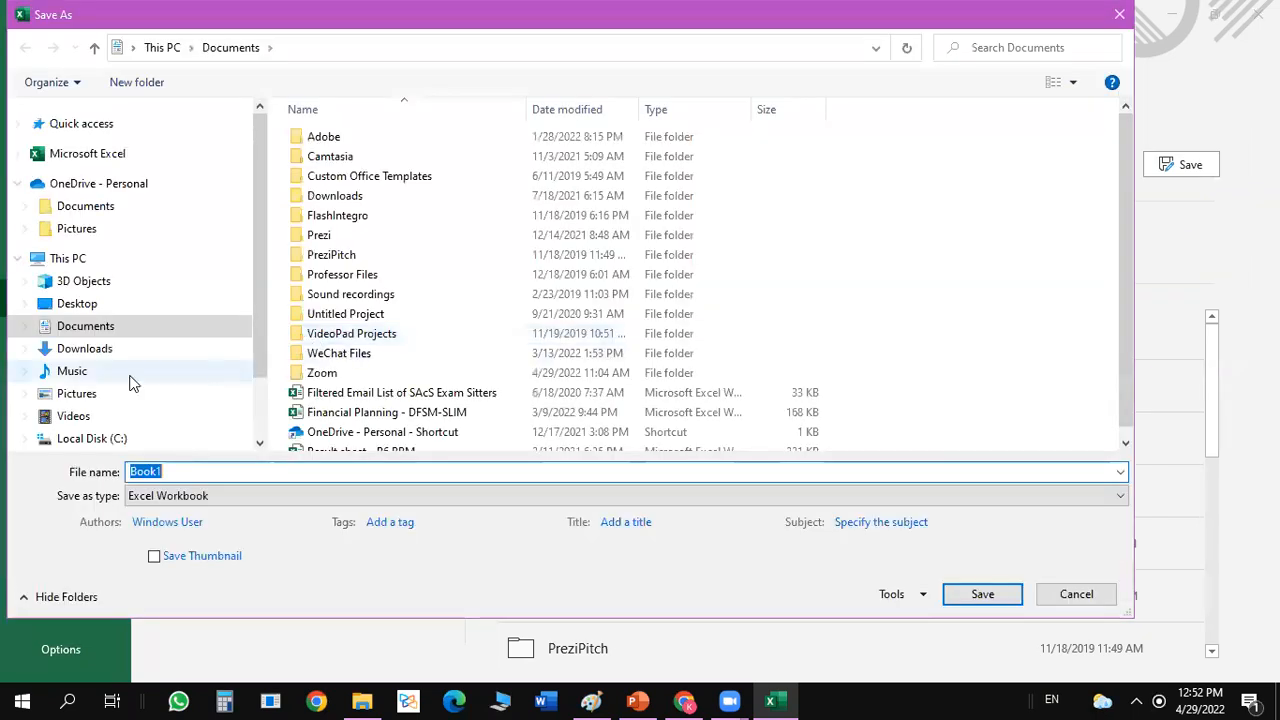
scroll(258, 420, down, 2)
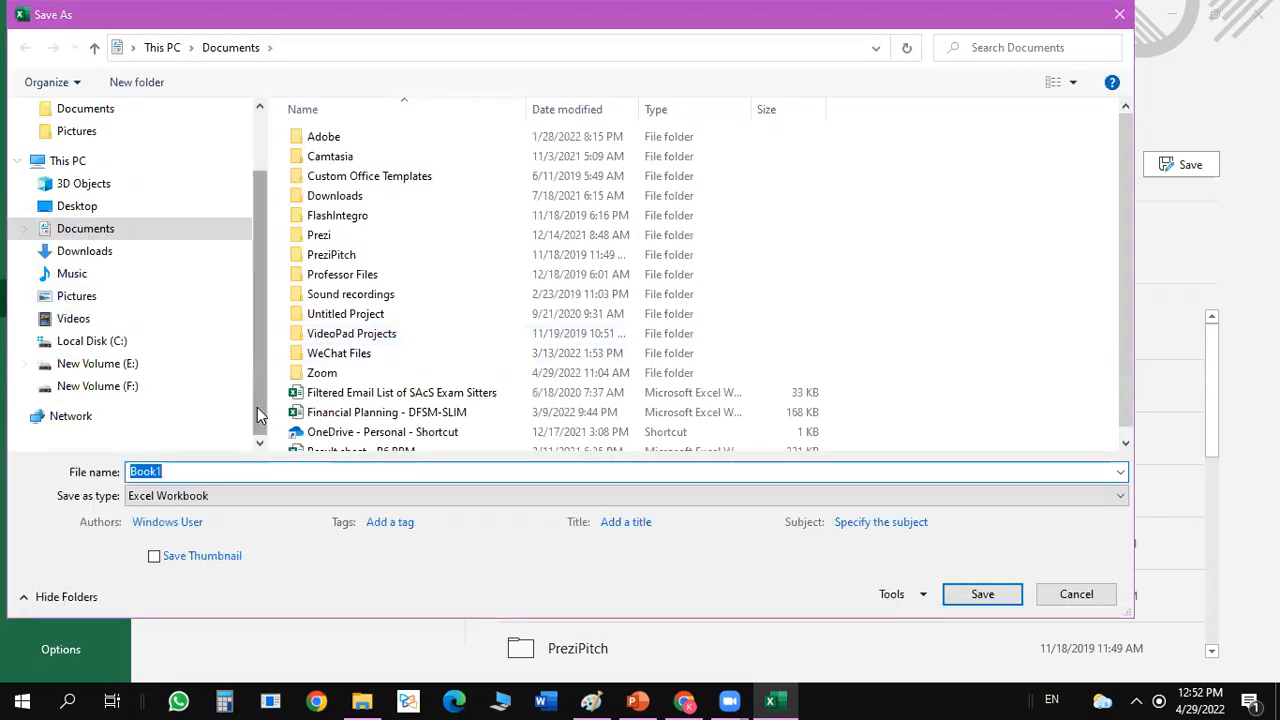
click(106, 387)
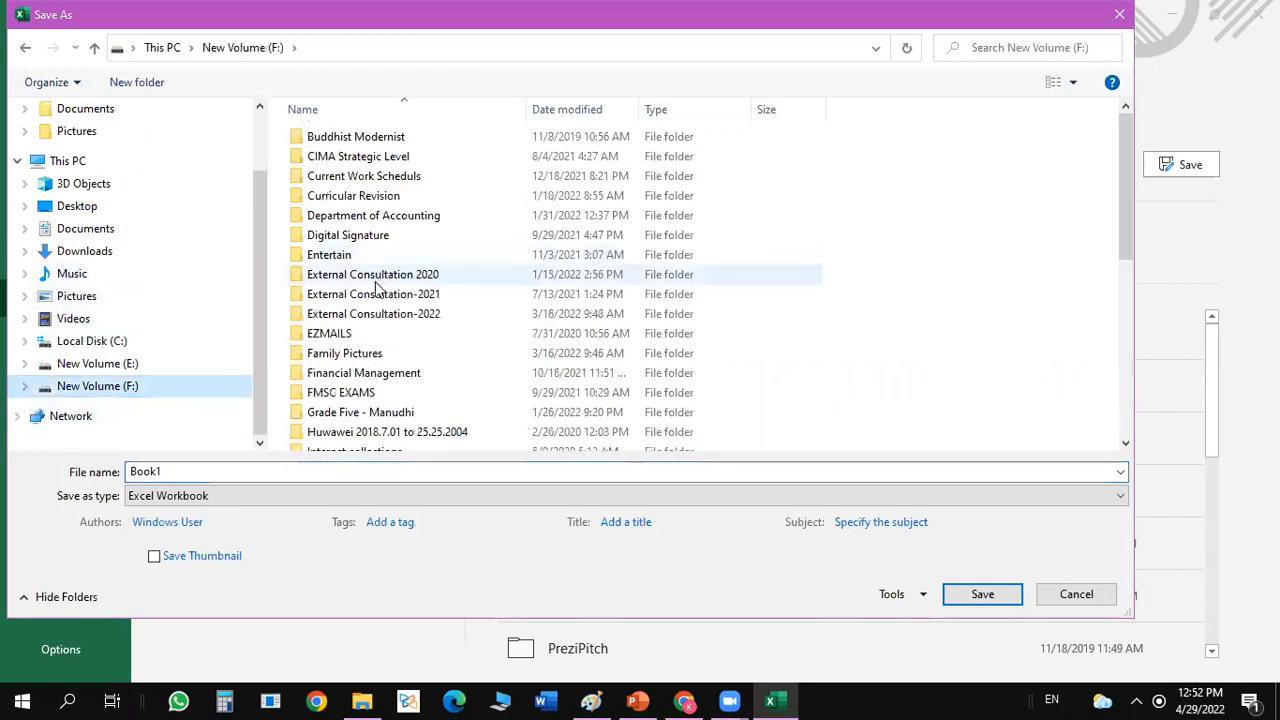
double_click(375, 314)
double_click(323, 238)
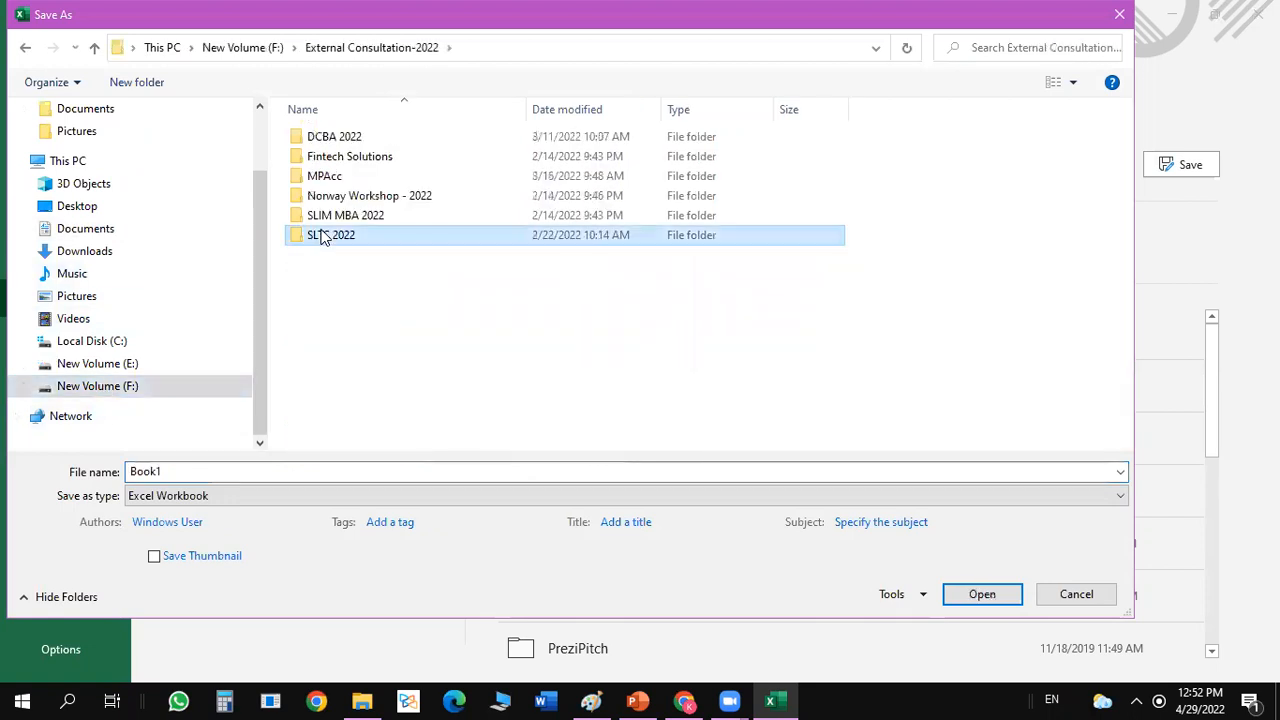
double_click(447, 180)
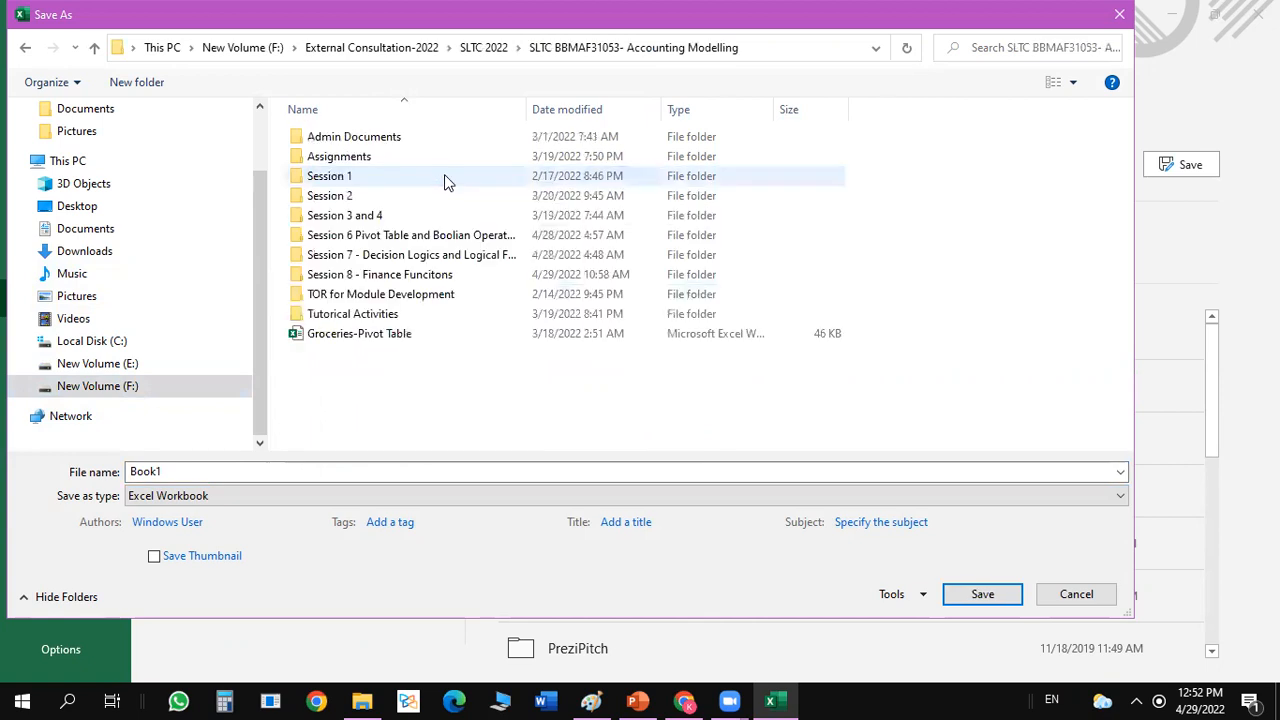
double_click(390, 279)
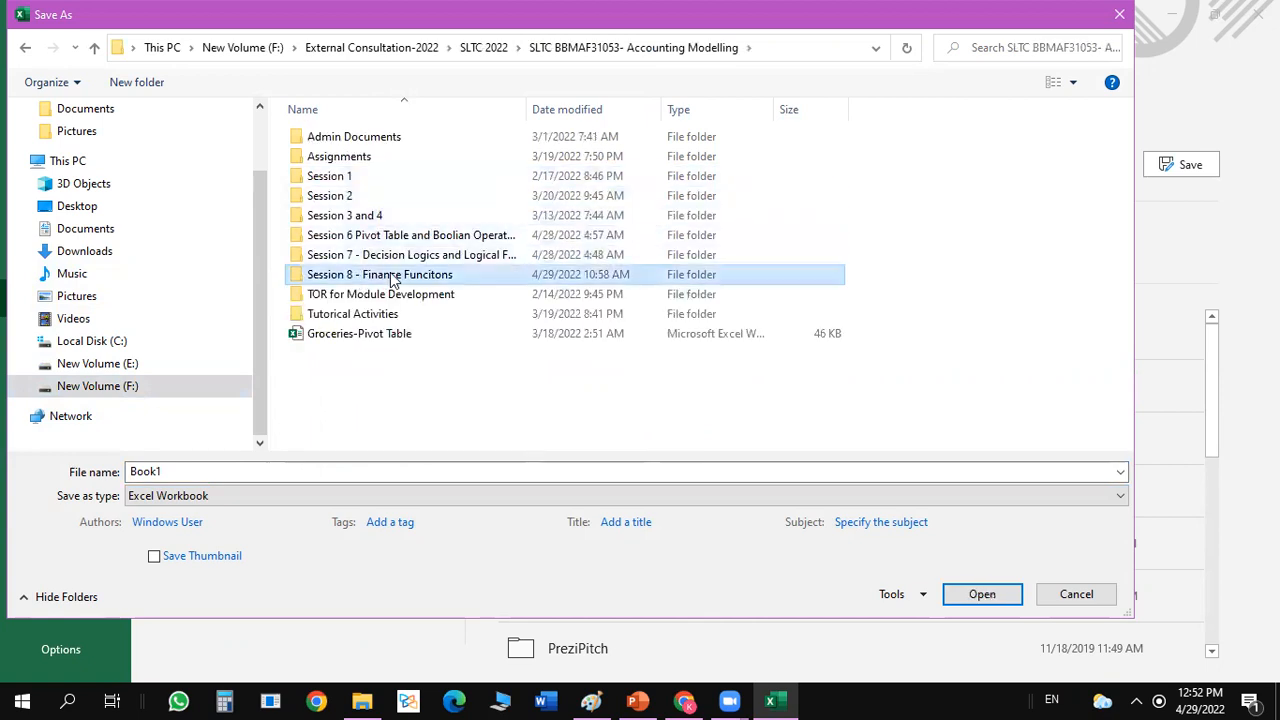
Save the workbook as "Workings 29-04-2022 SLTC" and close it.
click(247, 469)
double_click(249, 471)
text(Workings)
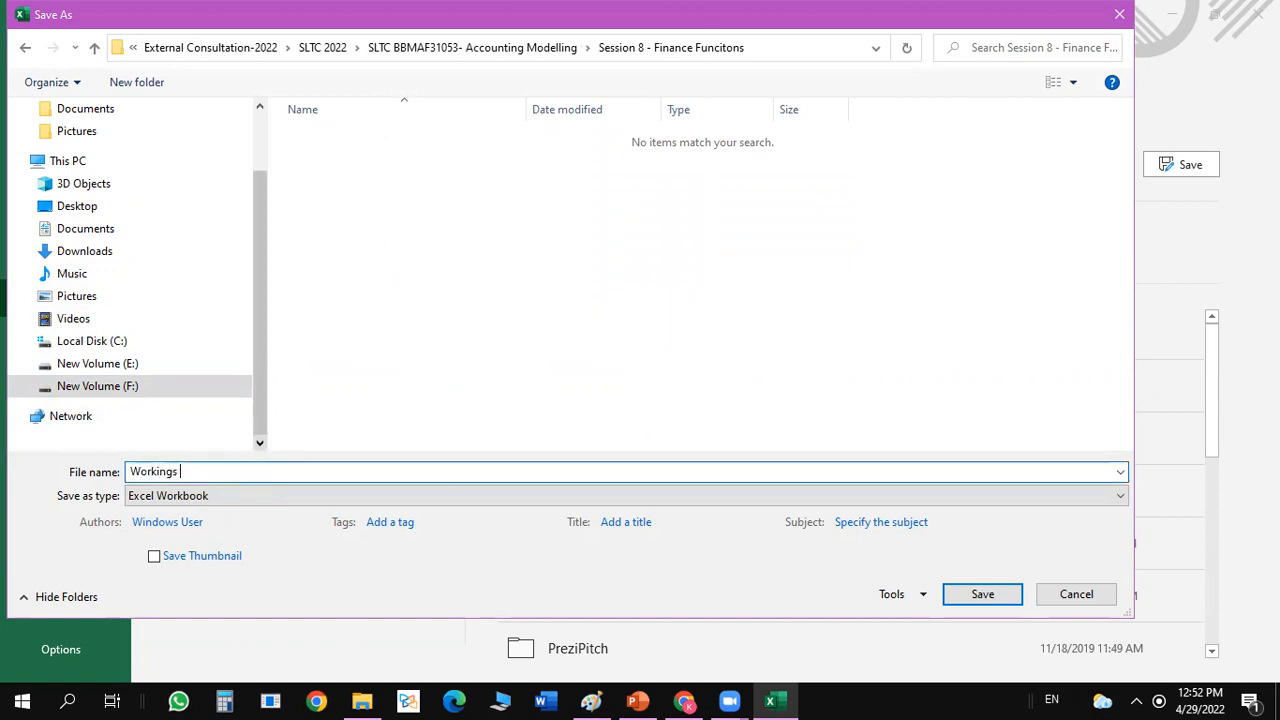
text( 29-04-2022 SLTC)
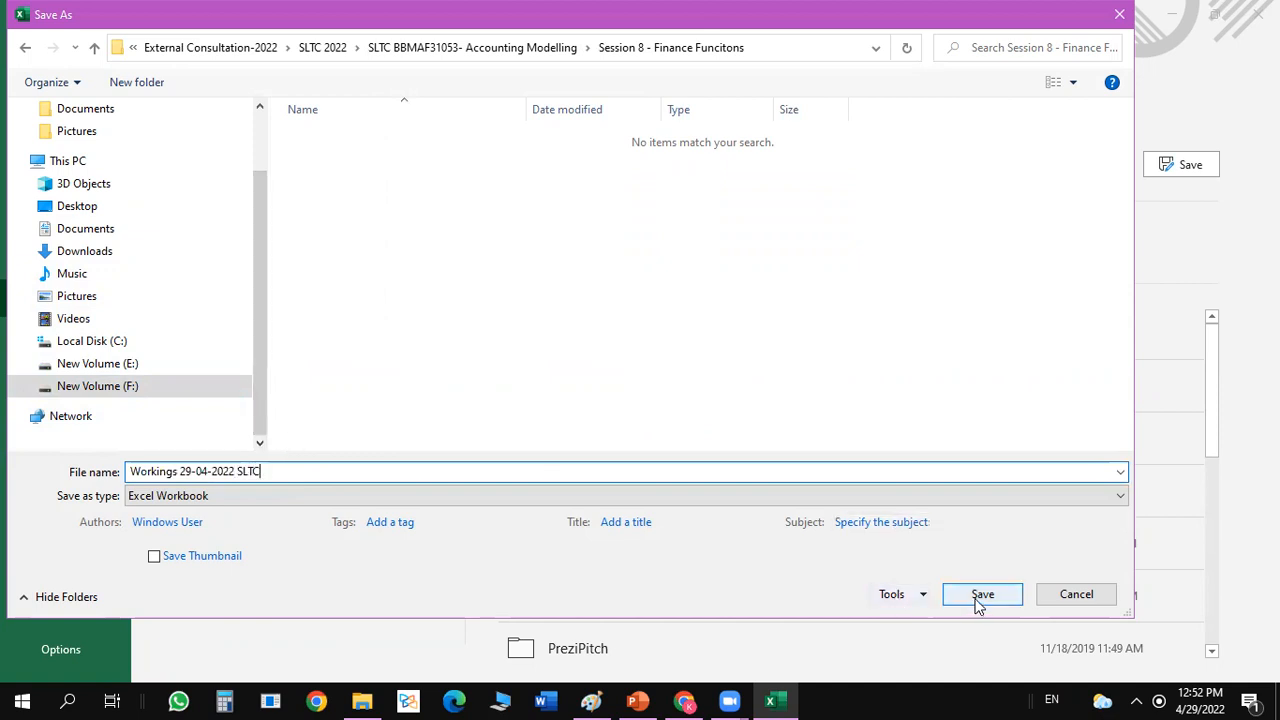
click(979, 596)
click(1258, 15)
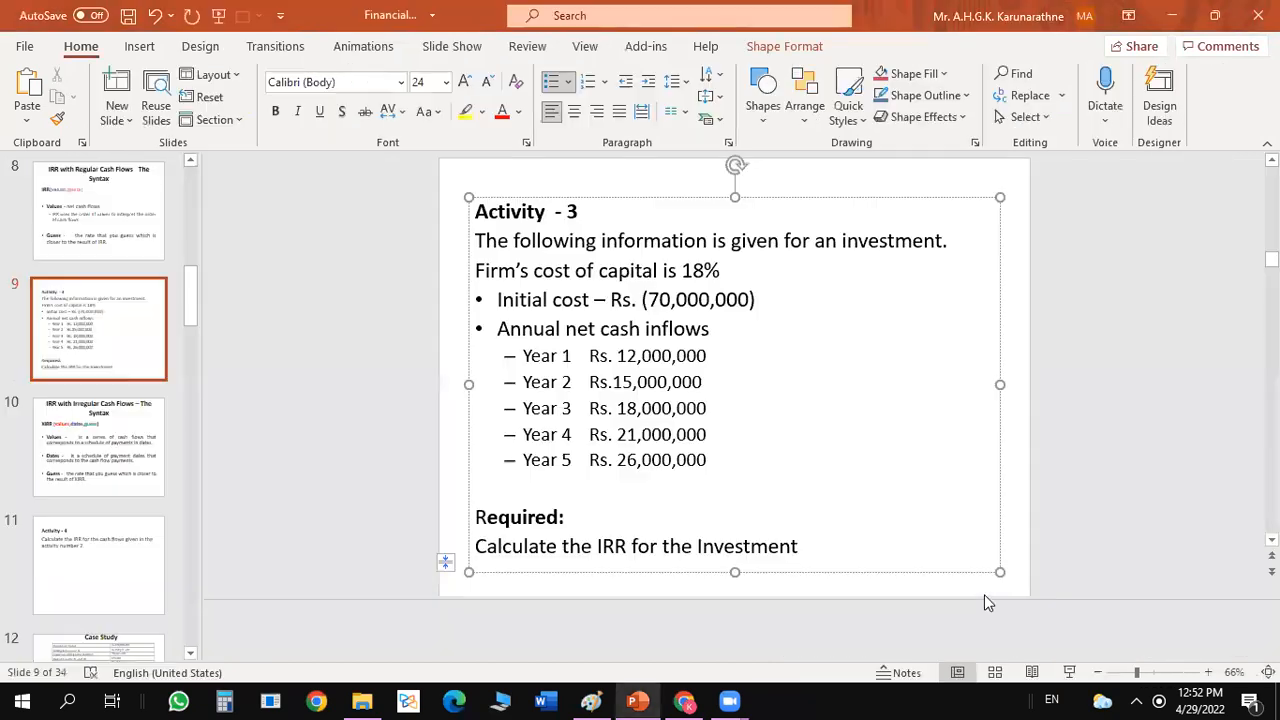